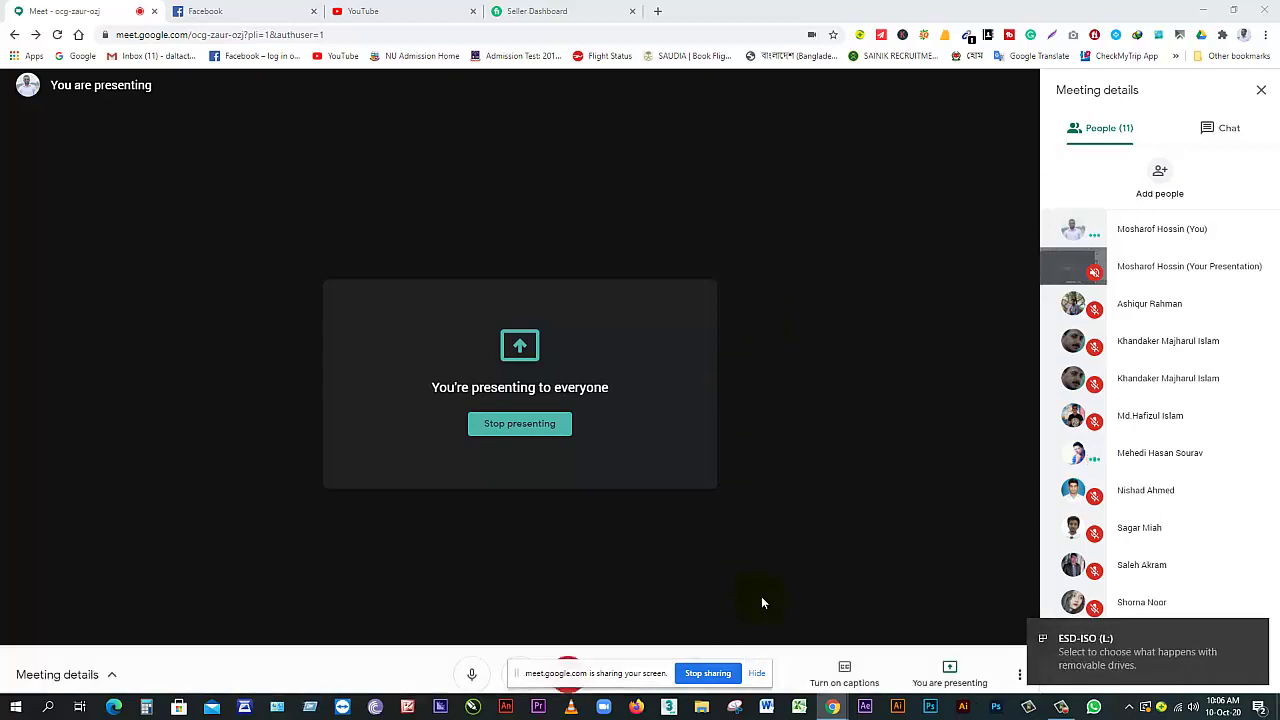
Hide the screen-sharing notice and open the 2ledp-module-graphic-design PDF from the ESD-ISO (L:) drive in File Explorer
click(757, 673)
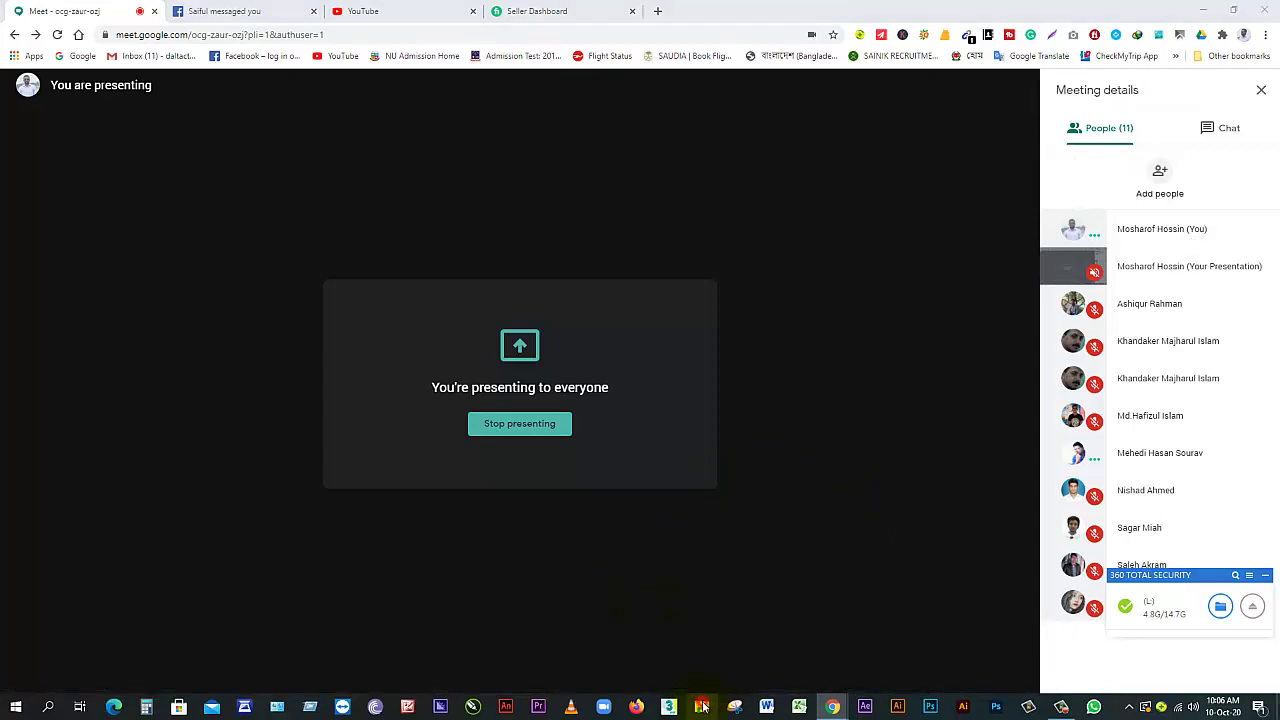
key(super+e)
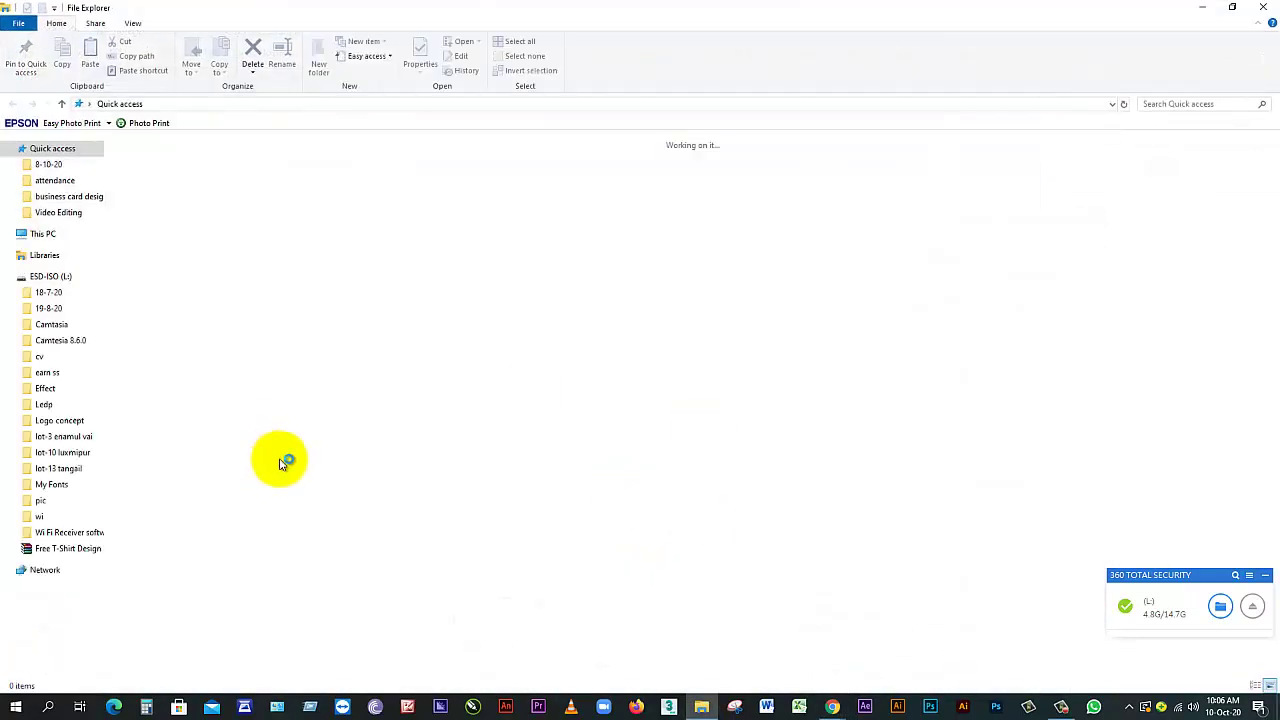
click(48, 551)
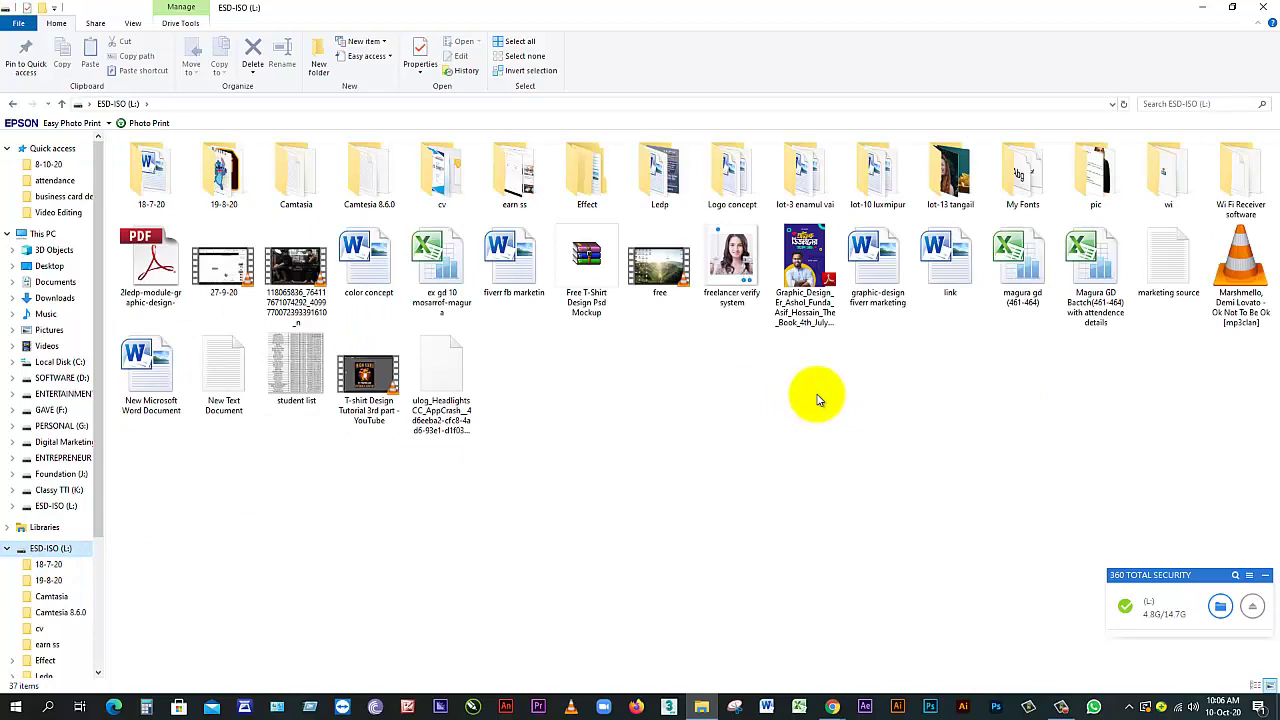
click(152, 283)
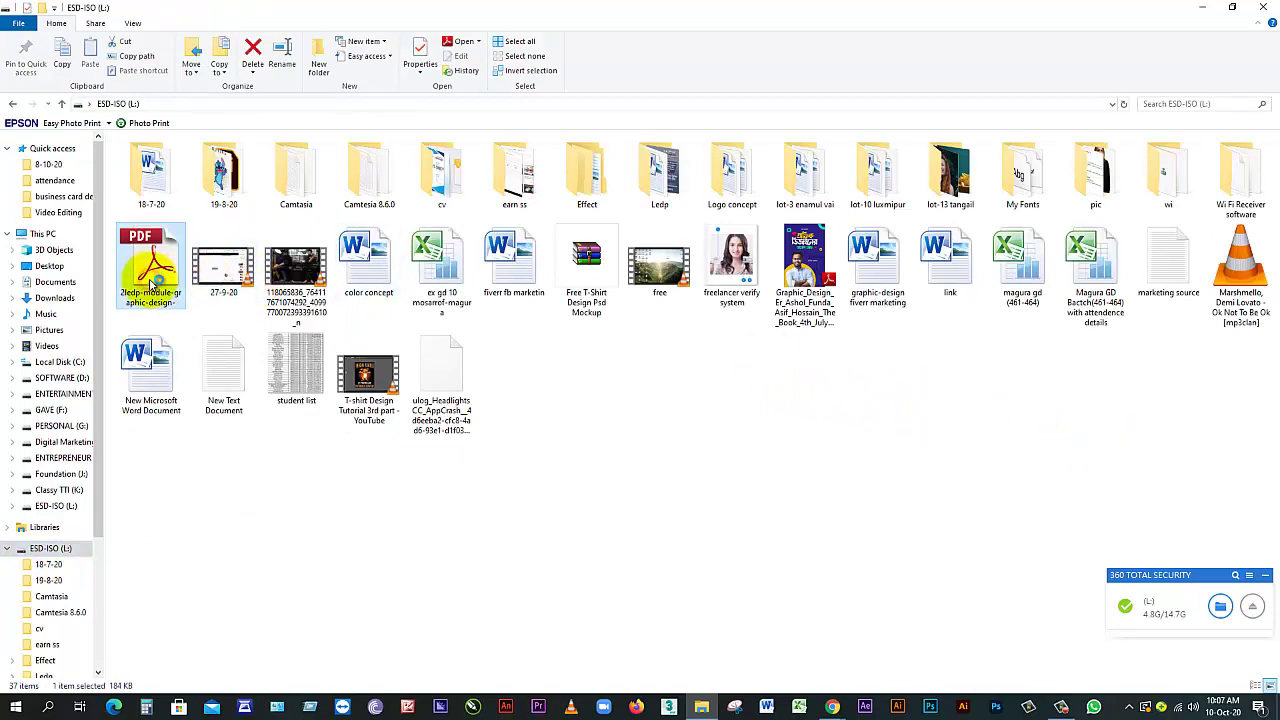
double_click(152, 283)
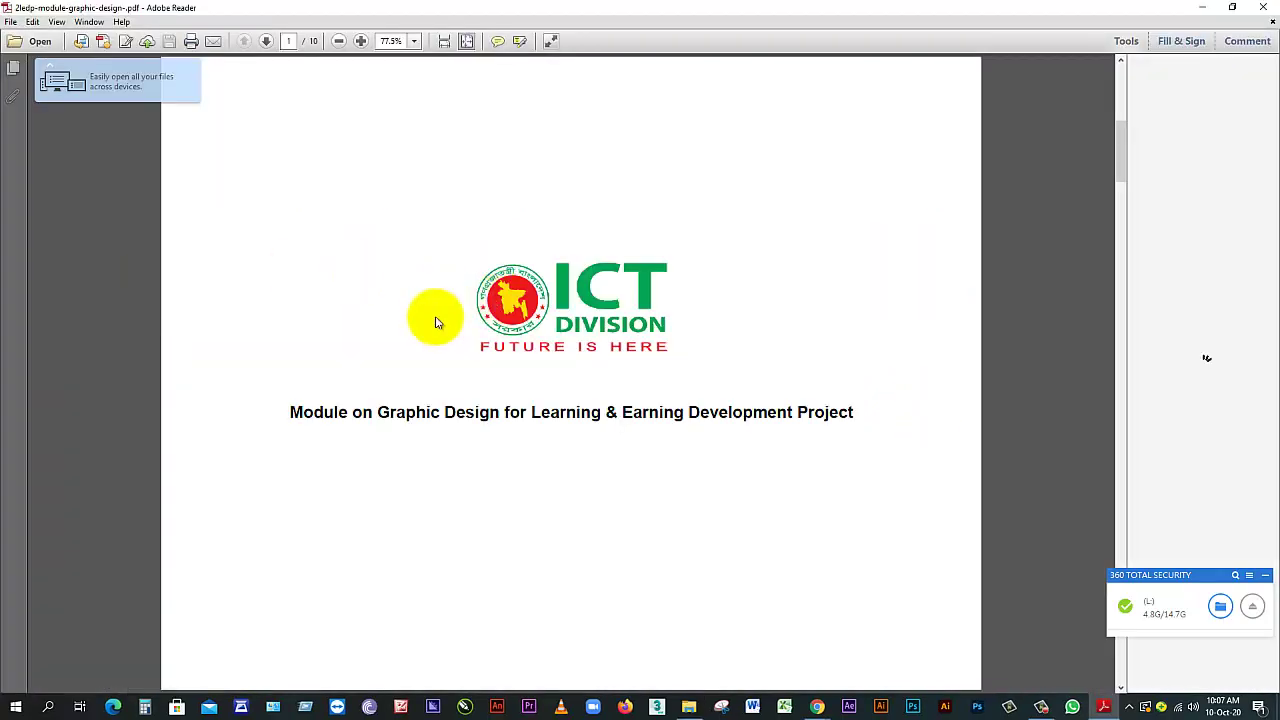
Review classes 10 to 12 in the module outline, covering logo, card and banner design and their project practice
scroll(435, 322, down, 20)
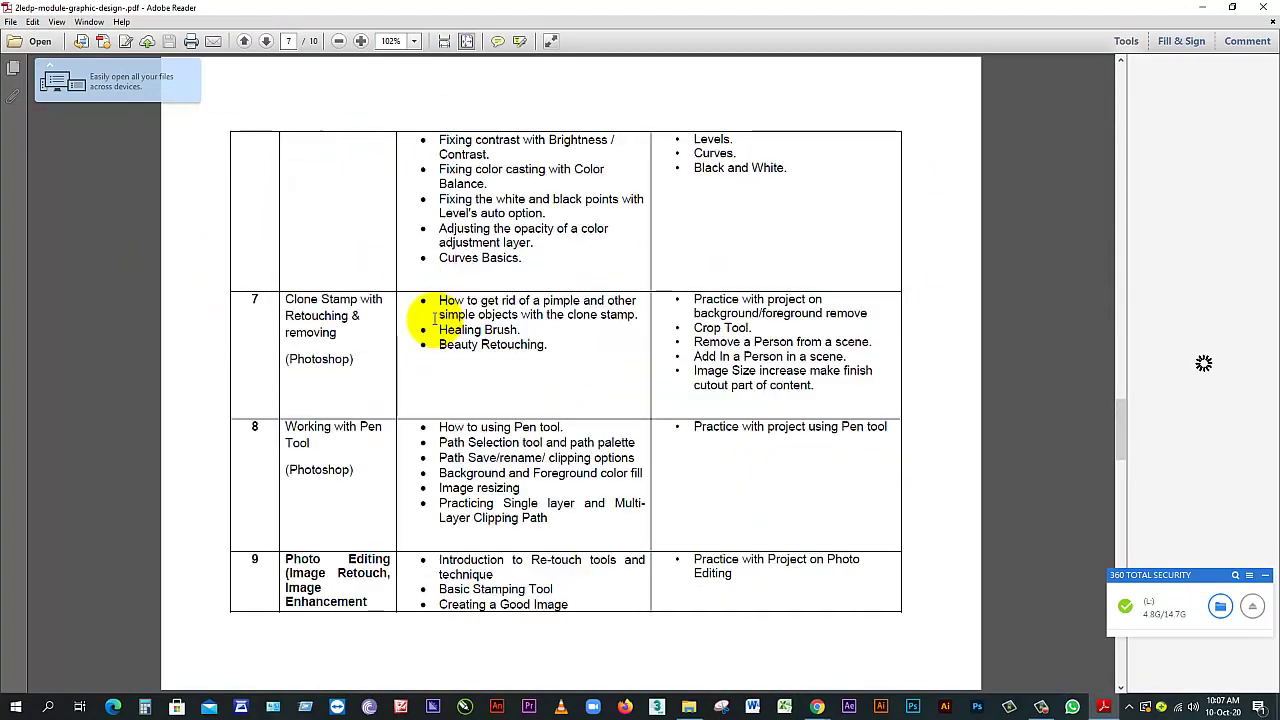
scroll(435, 322, down, 10)
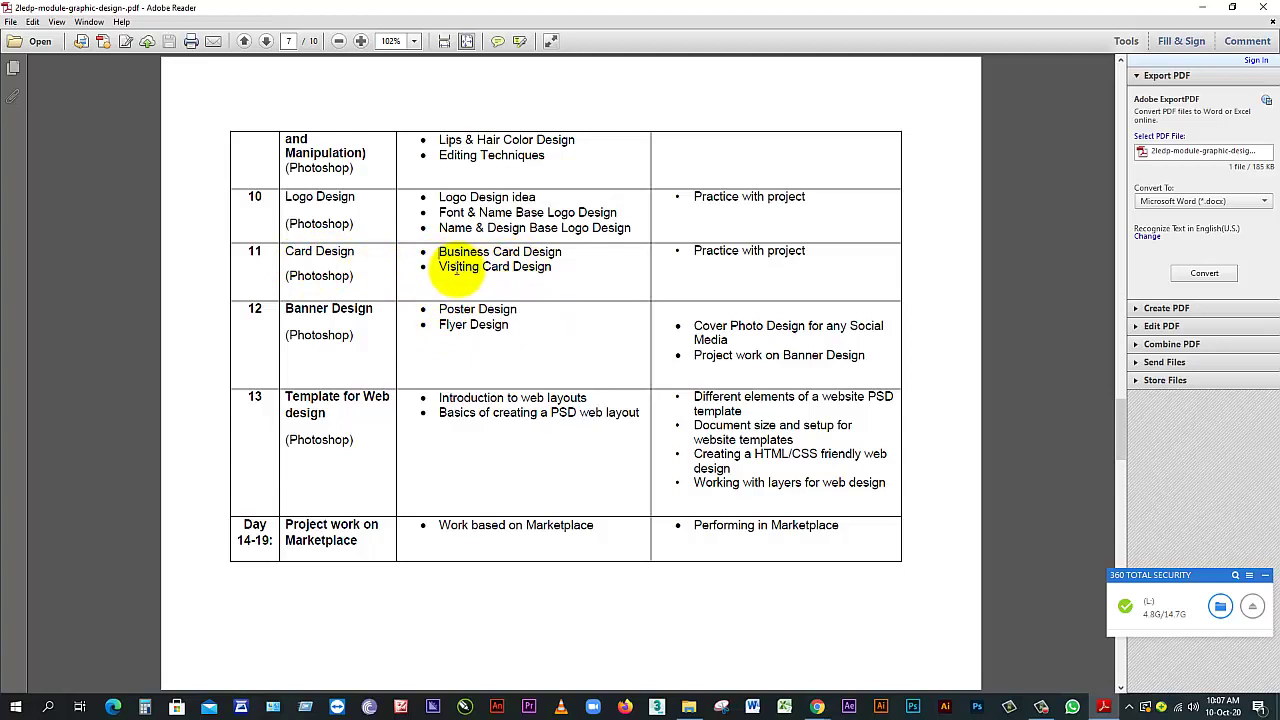
triple_click(460, 268)
click(768, 250)
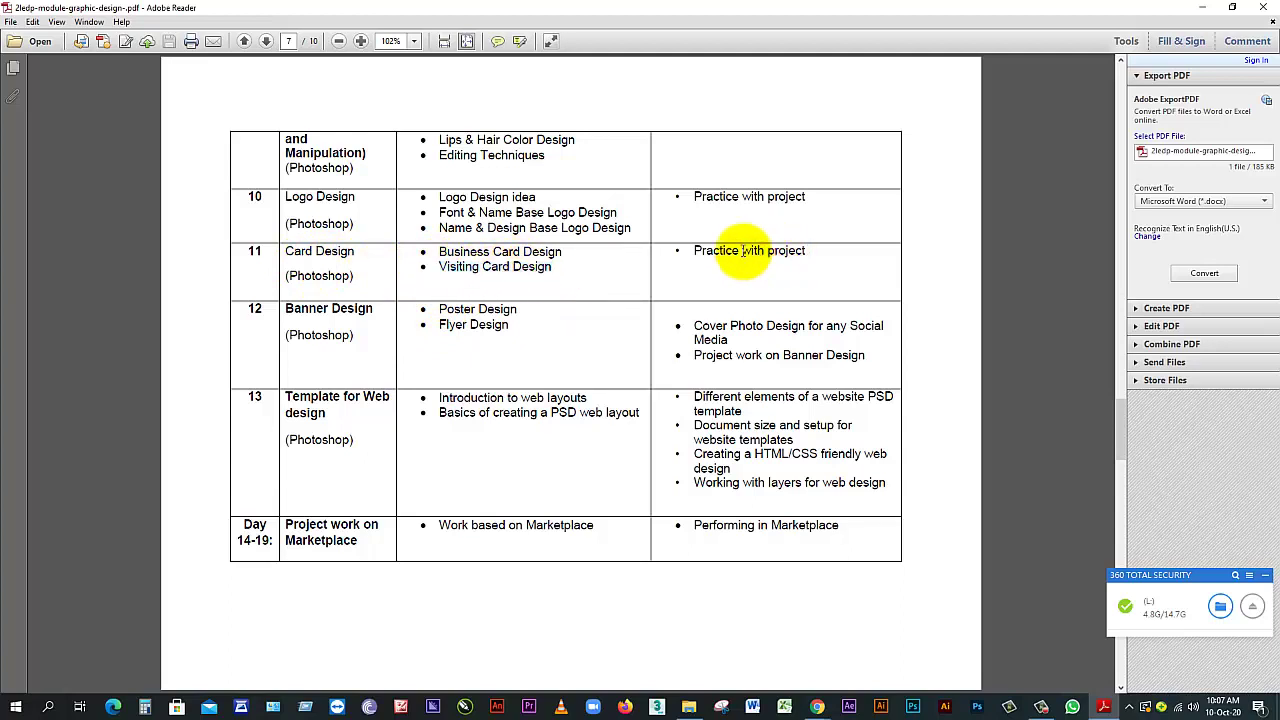
drag(696, 251, 812, 254)
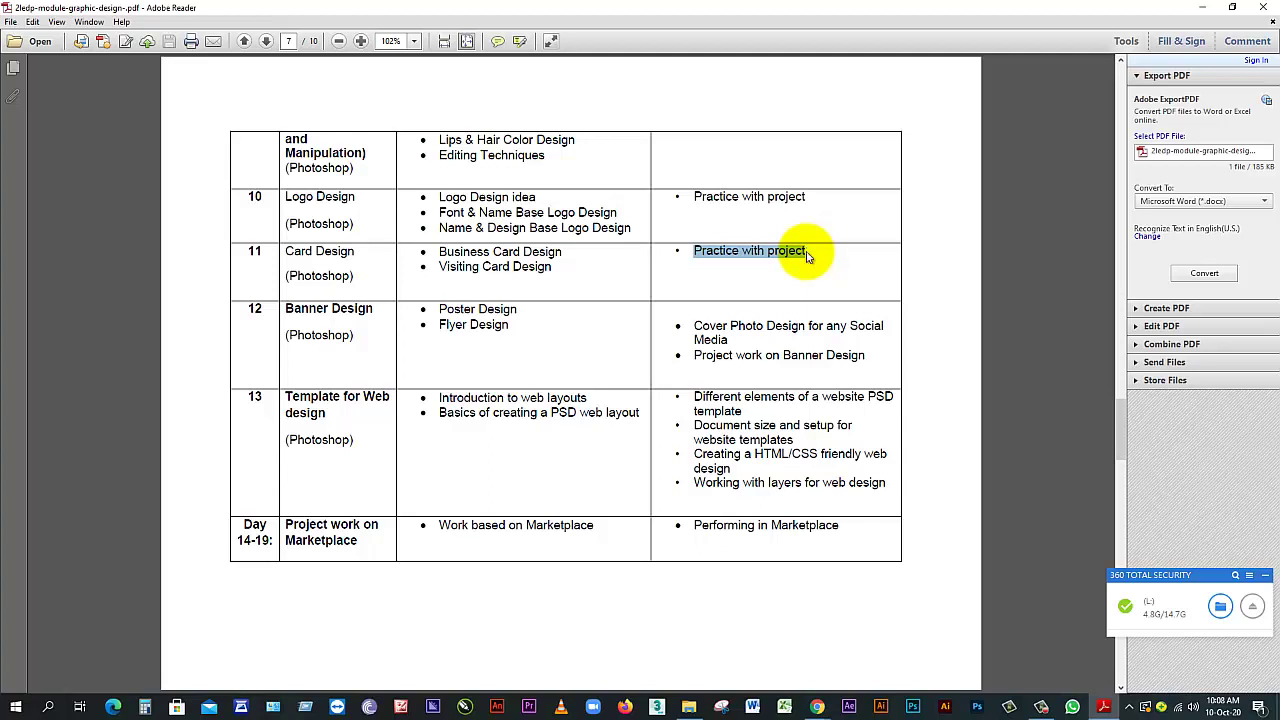
click(606, 325)
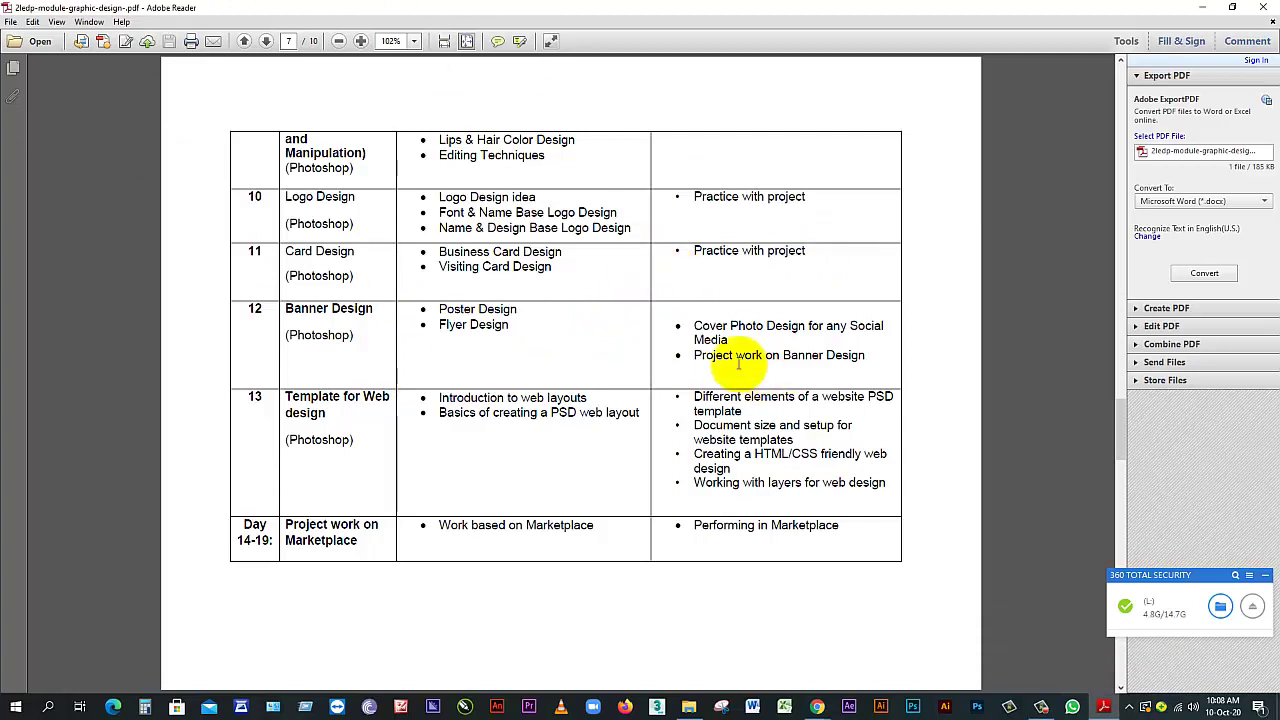
click(700, 198)
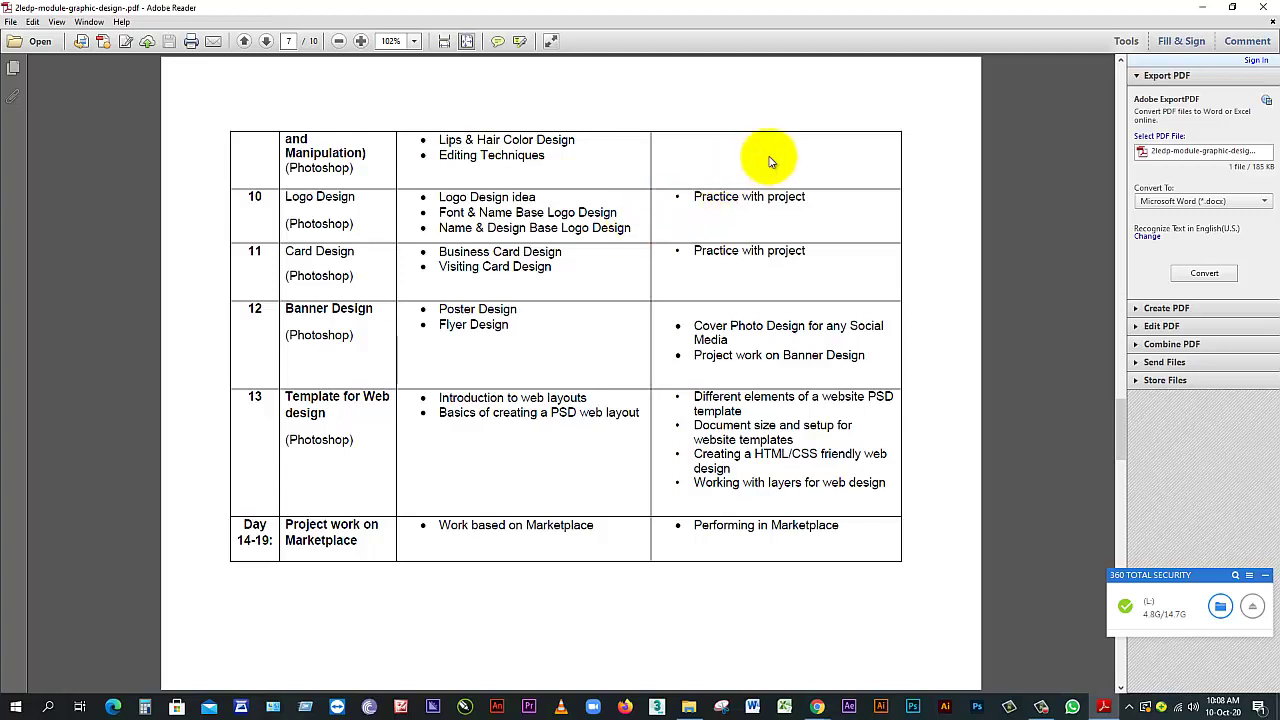
Launch Adobe Photoshop
click(978, 706)
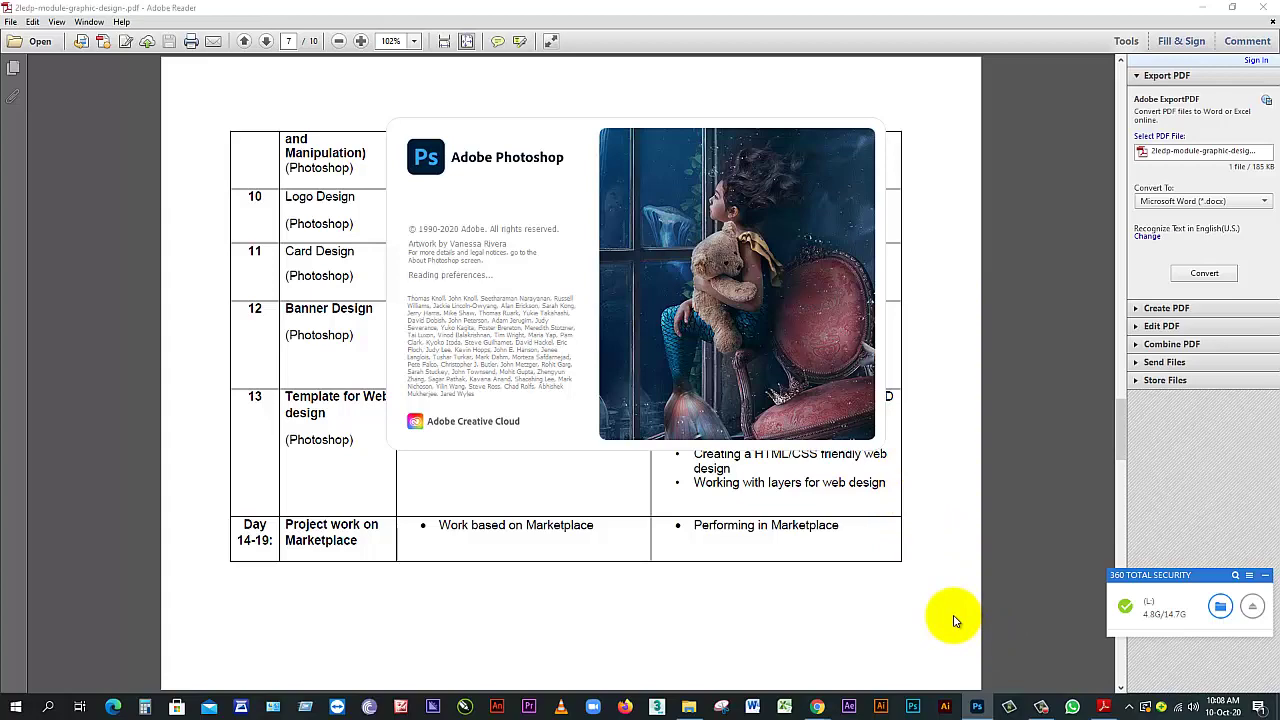
Switch to Chrome and try to search for "facebook post size" from the address bar of a new tab, reloading once
mouse_move(818, 710)
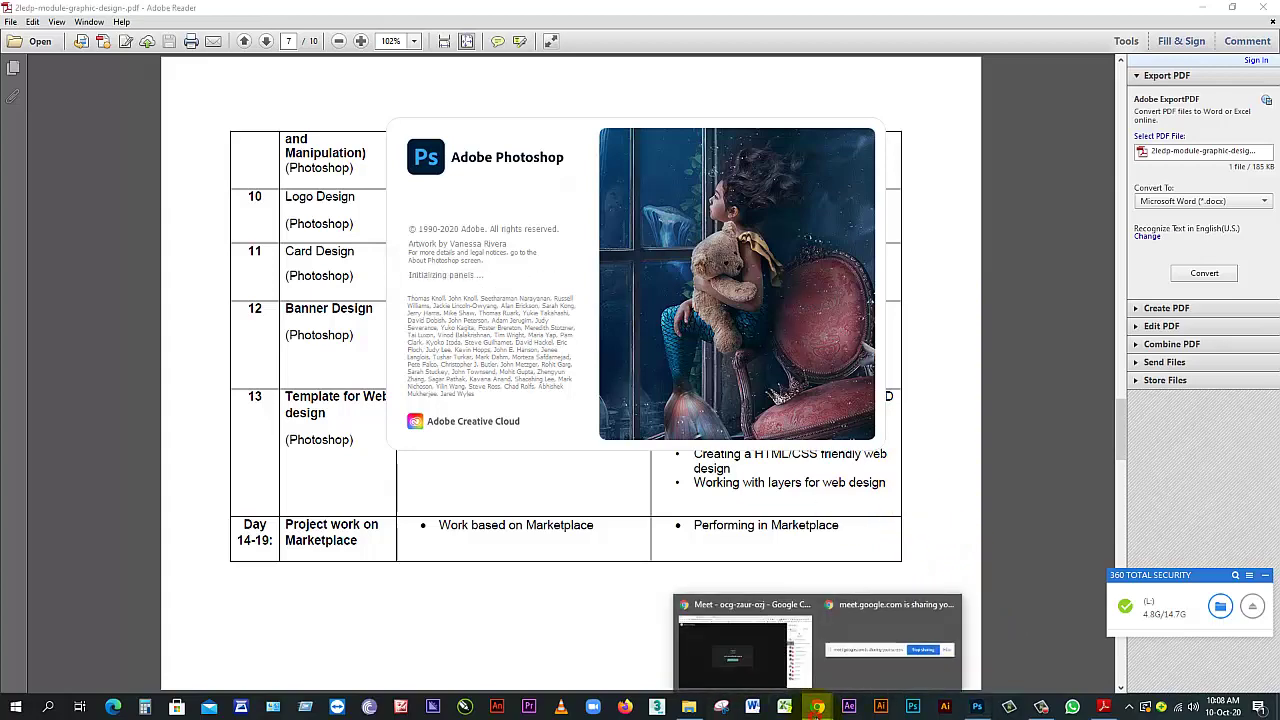
click(757, 575)
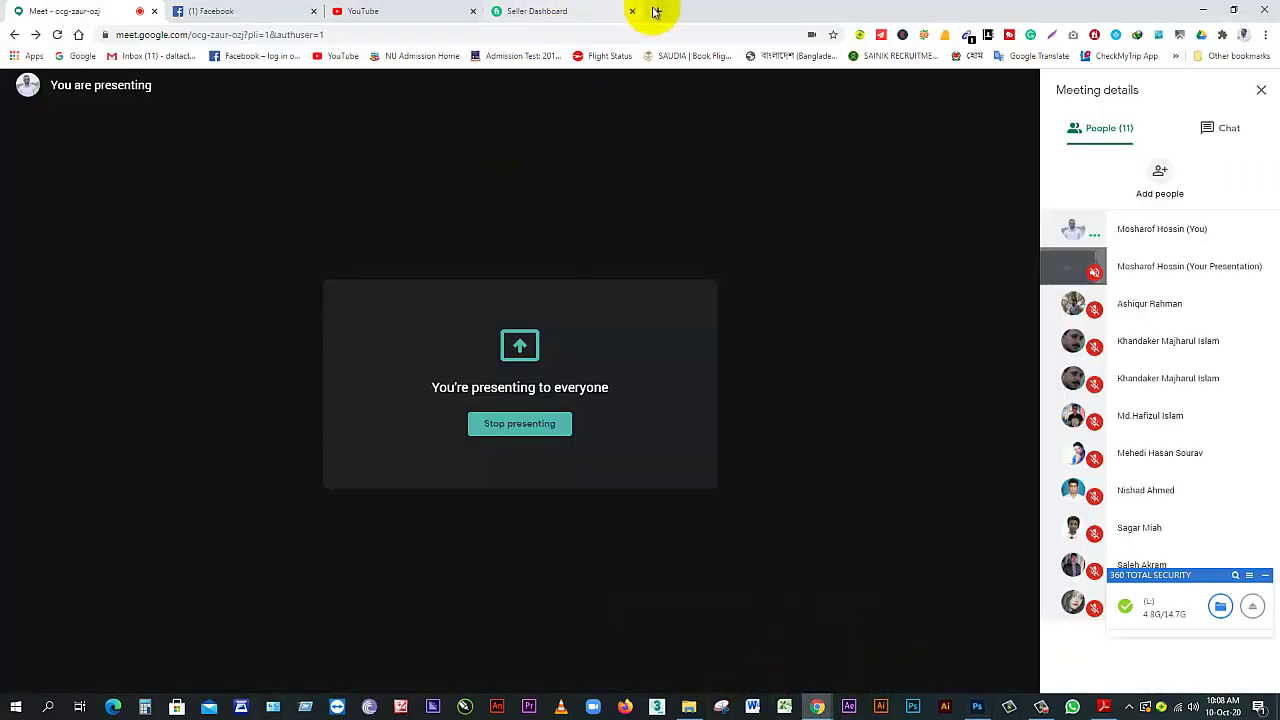
click(657, 11)
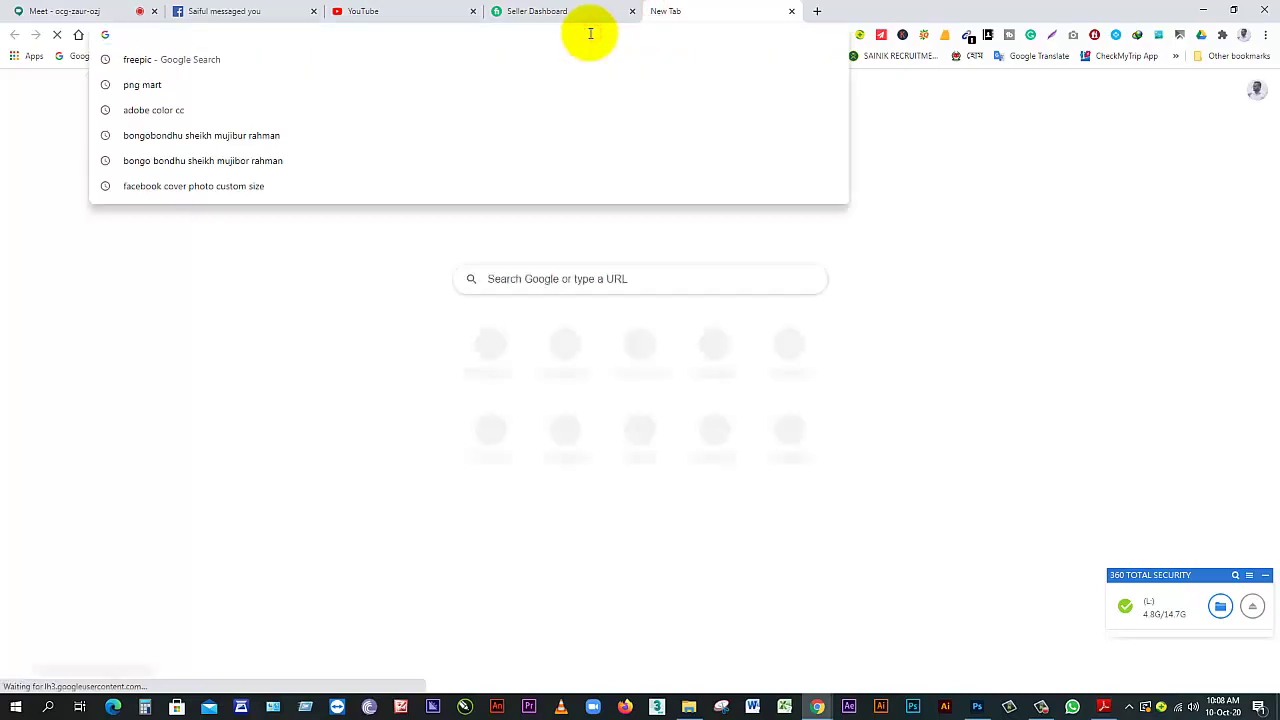
text(f)
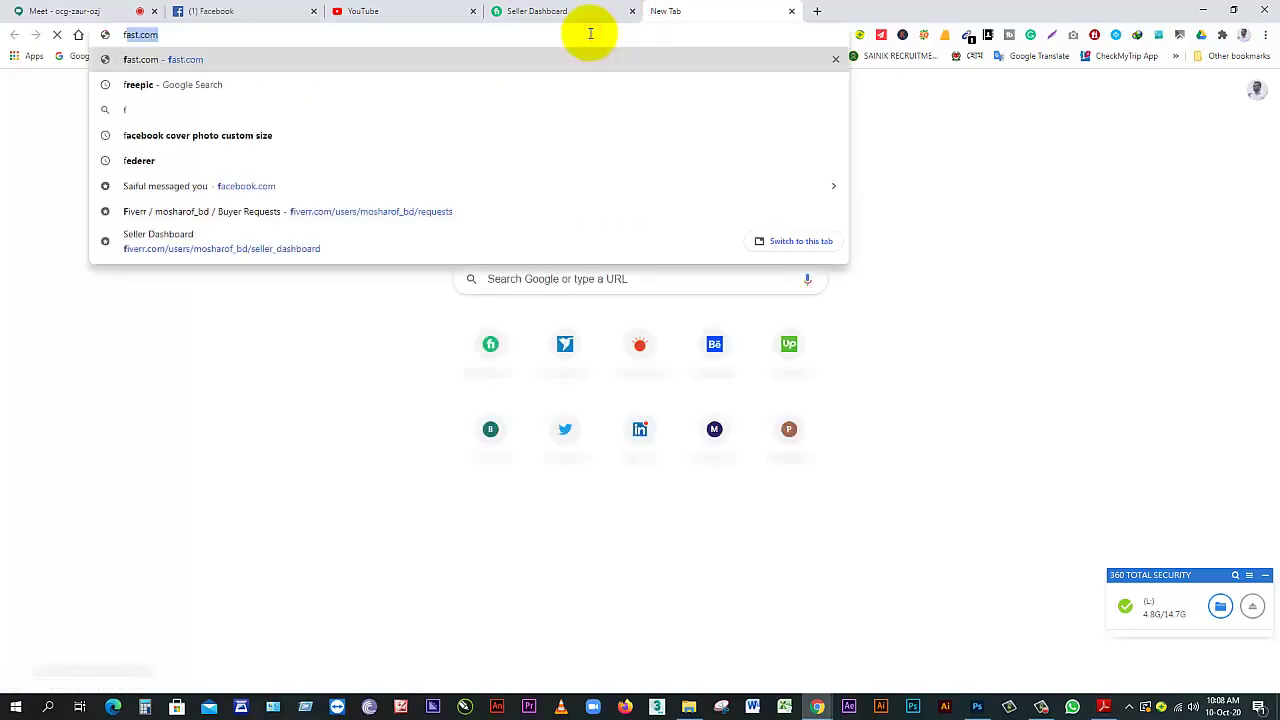
text(acebook post)
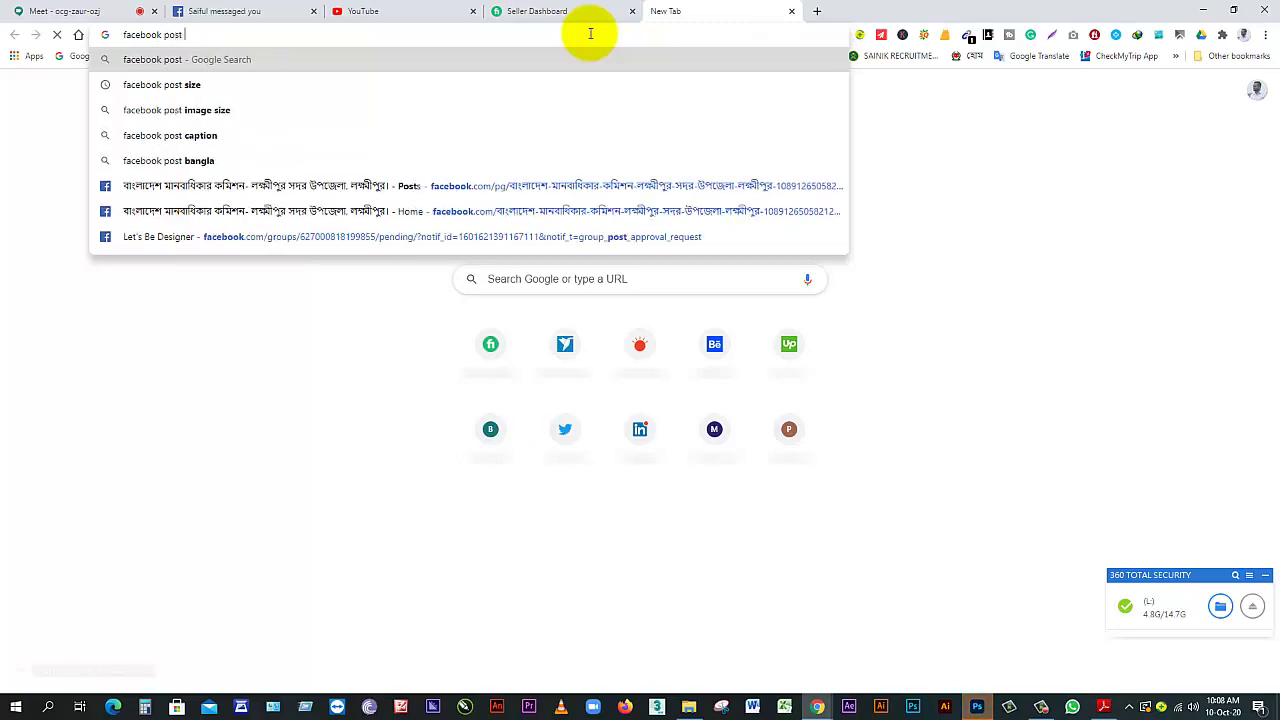
text( size)
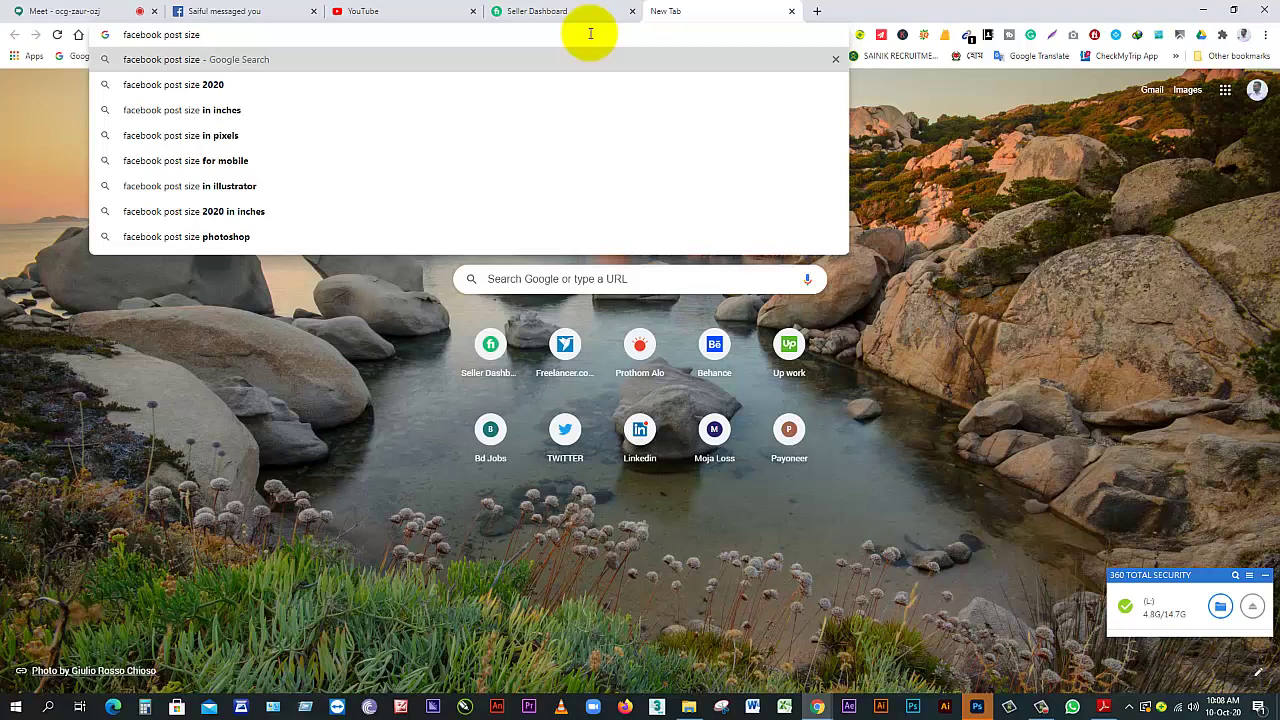
key(Return)
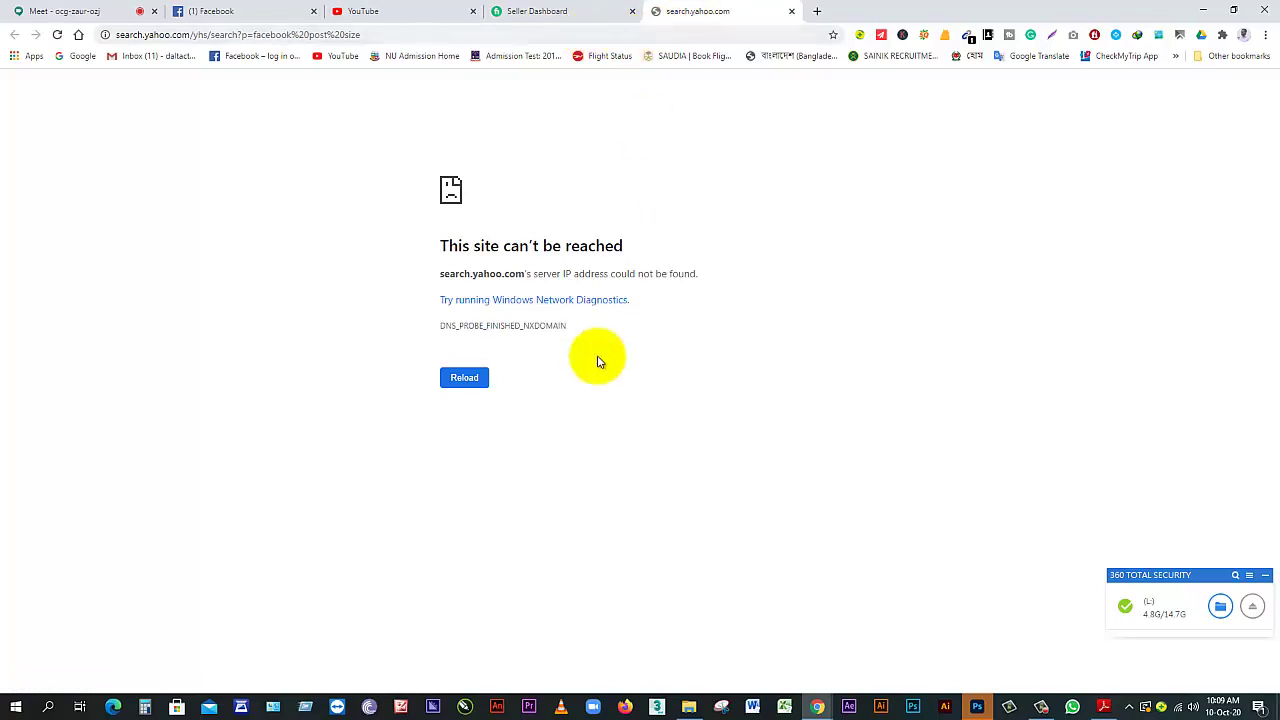
click(474, 393)
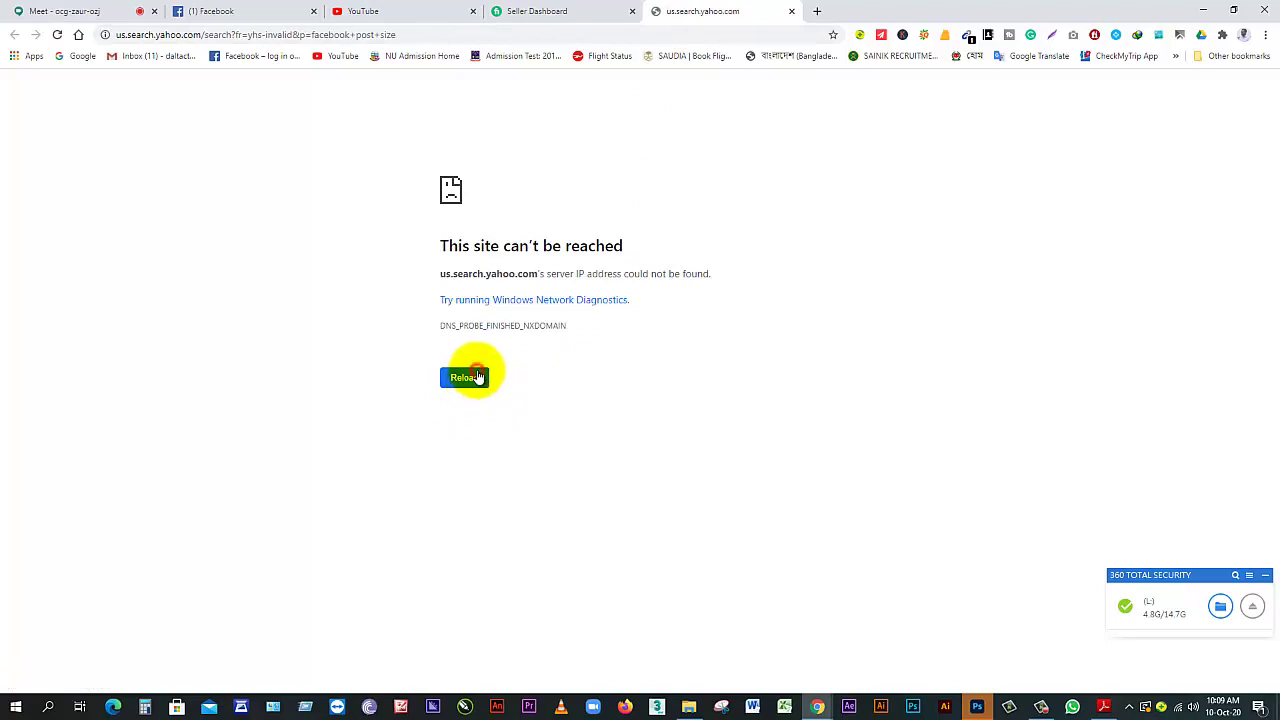
click(792, 12)
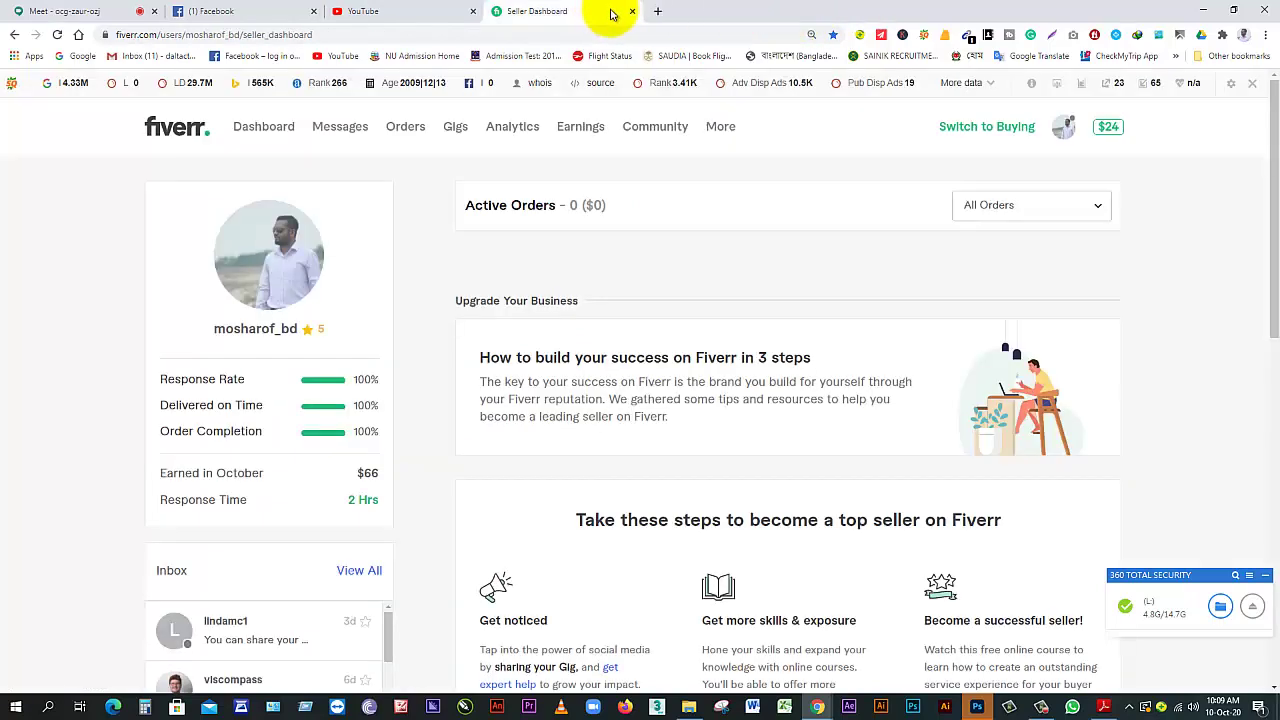
Try the "facebook post size" search again from a new tab's Google search box, reload it and close the tab
click(655, 12)
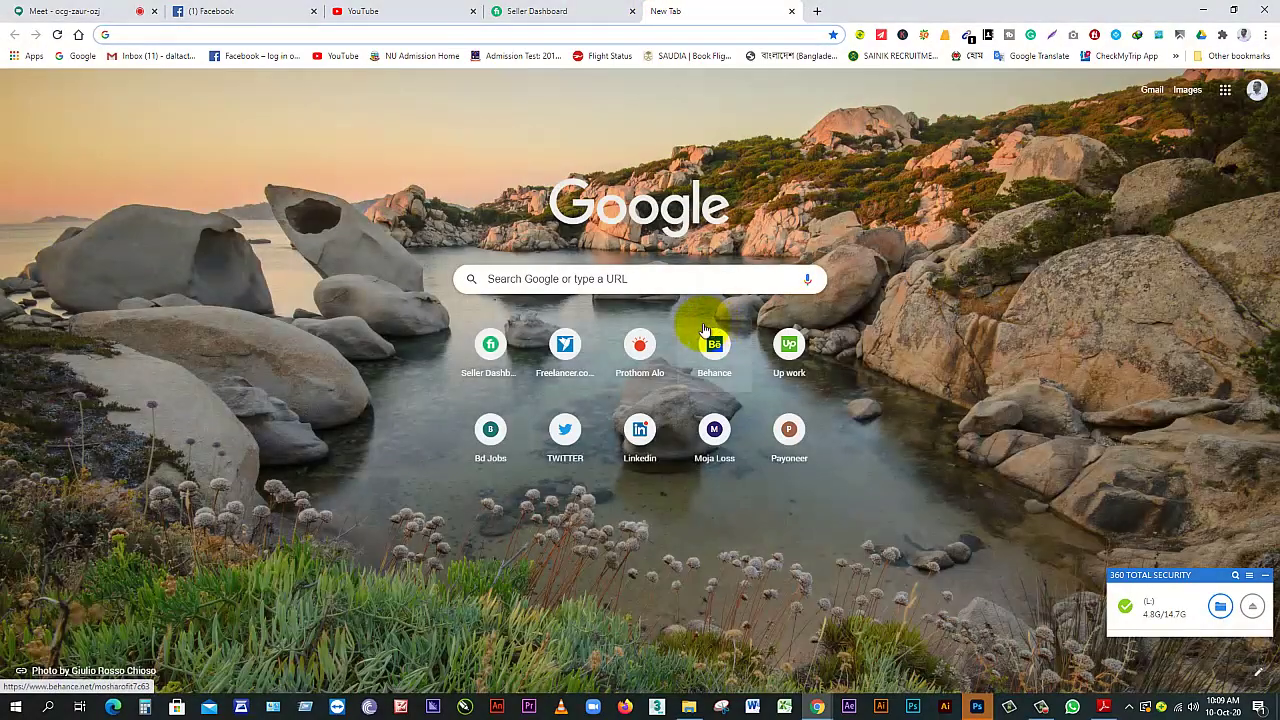
click(586, 280)
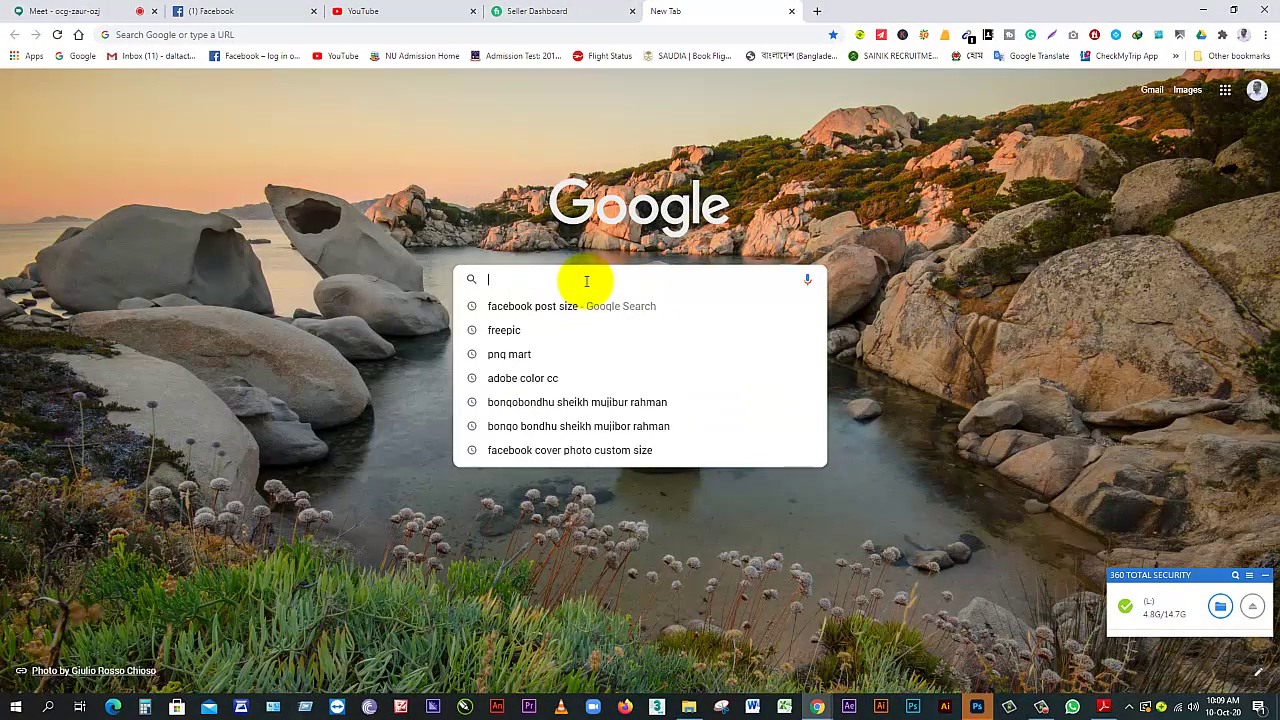
text(fac)
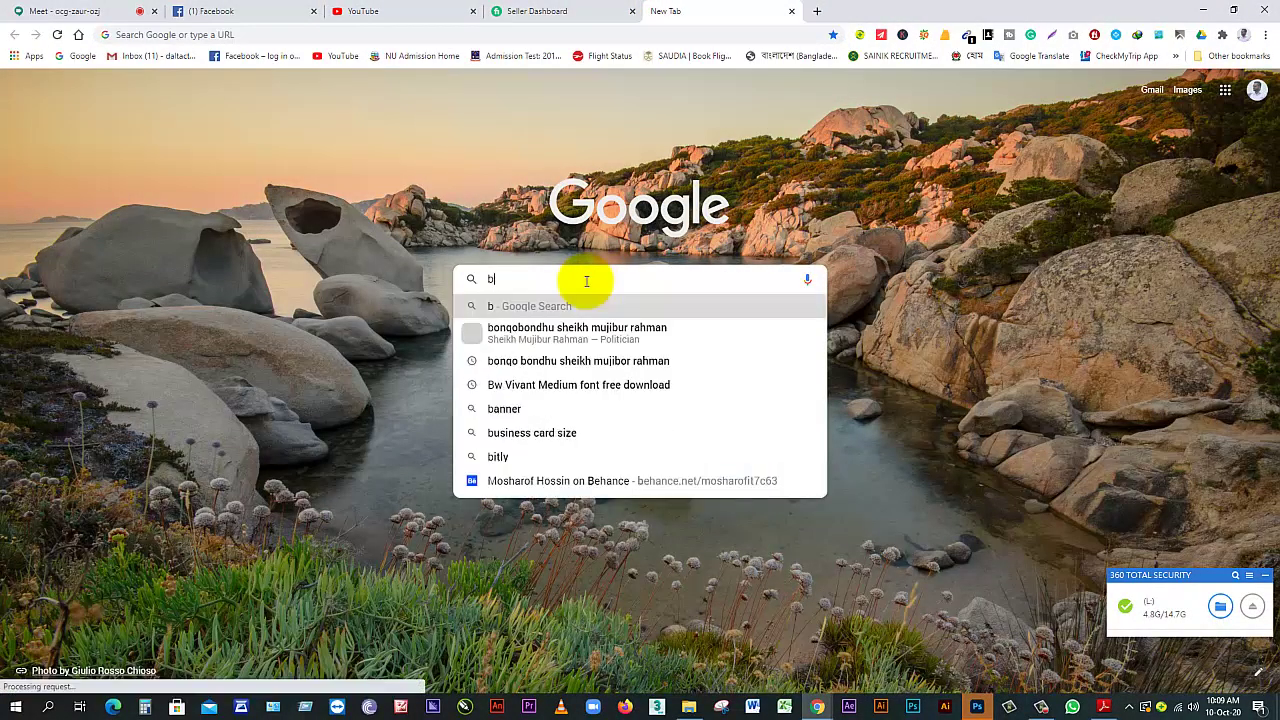
text(eoo)
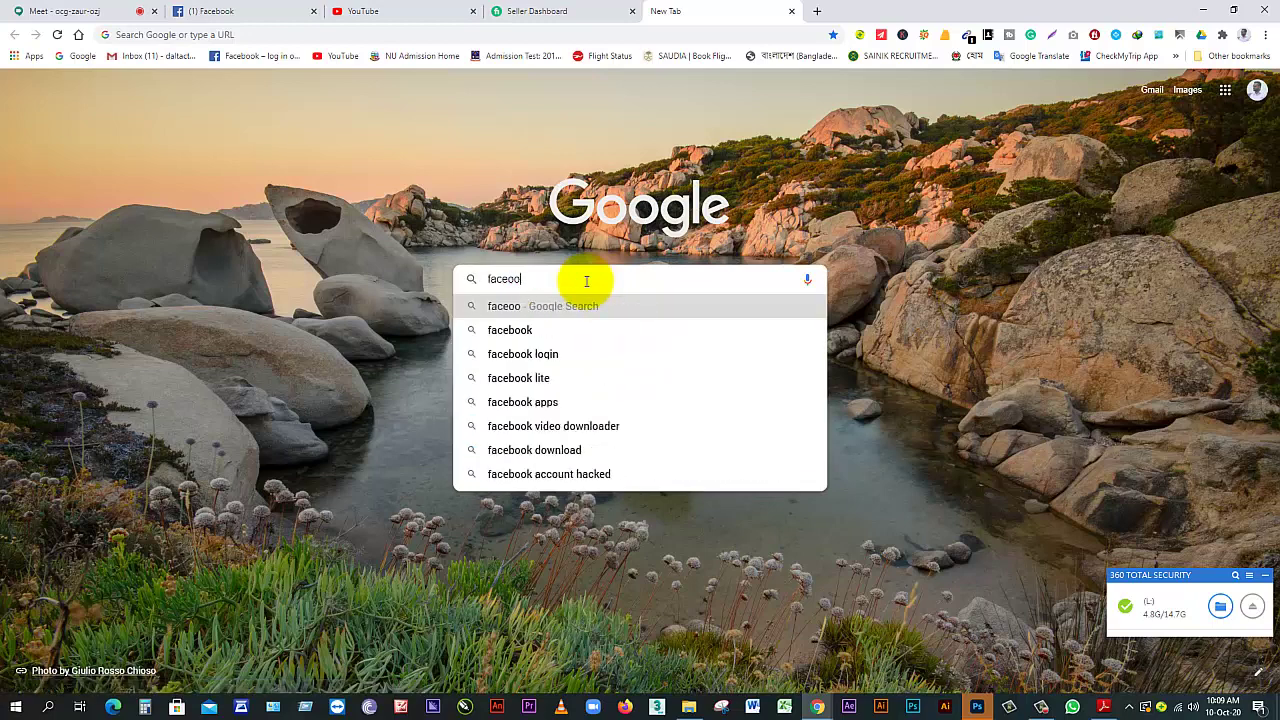
key(BackSpace)
key(BackSpace)
text(boo)
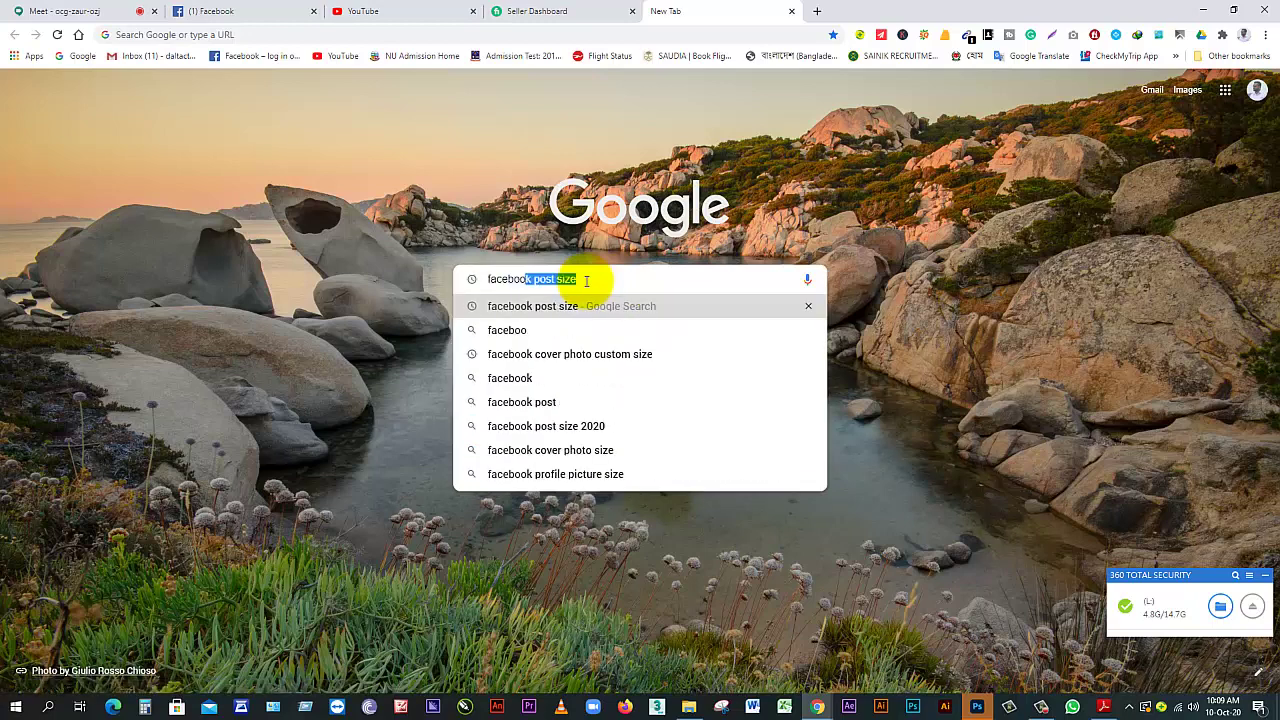
key(Return)
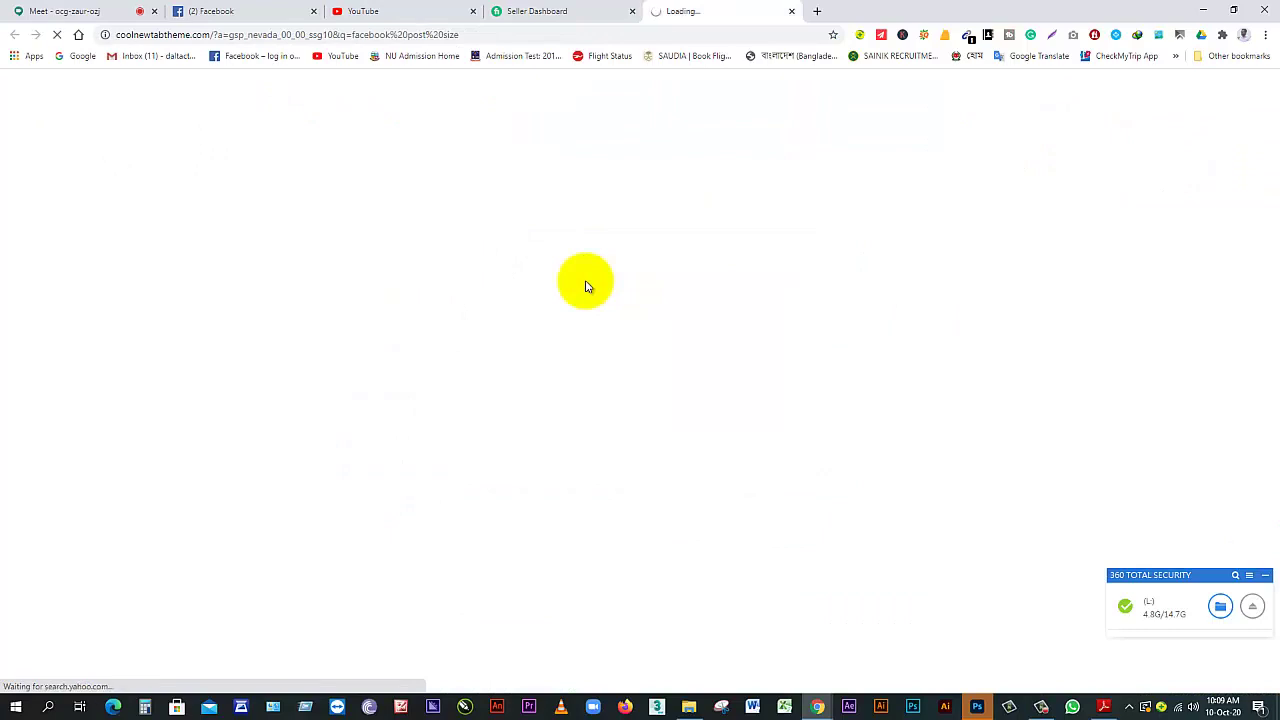
click(467, 378)
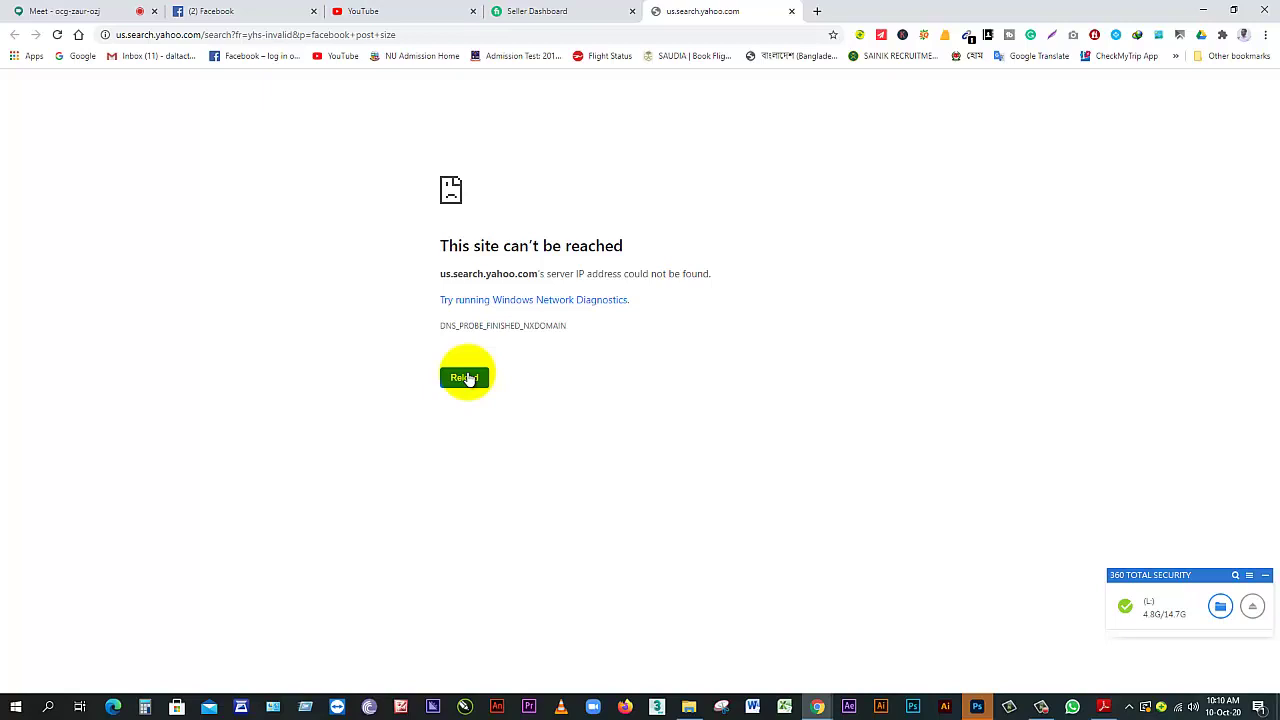
click(977, 707)
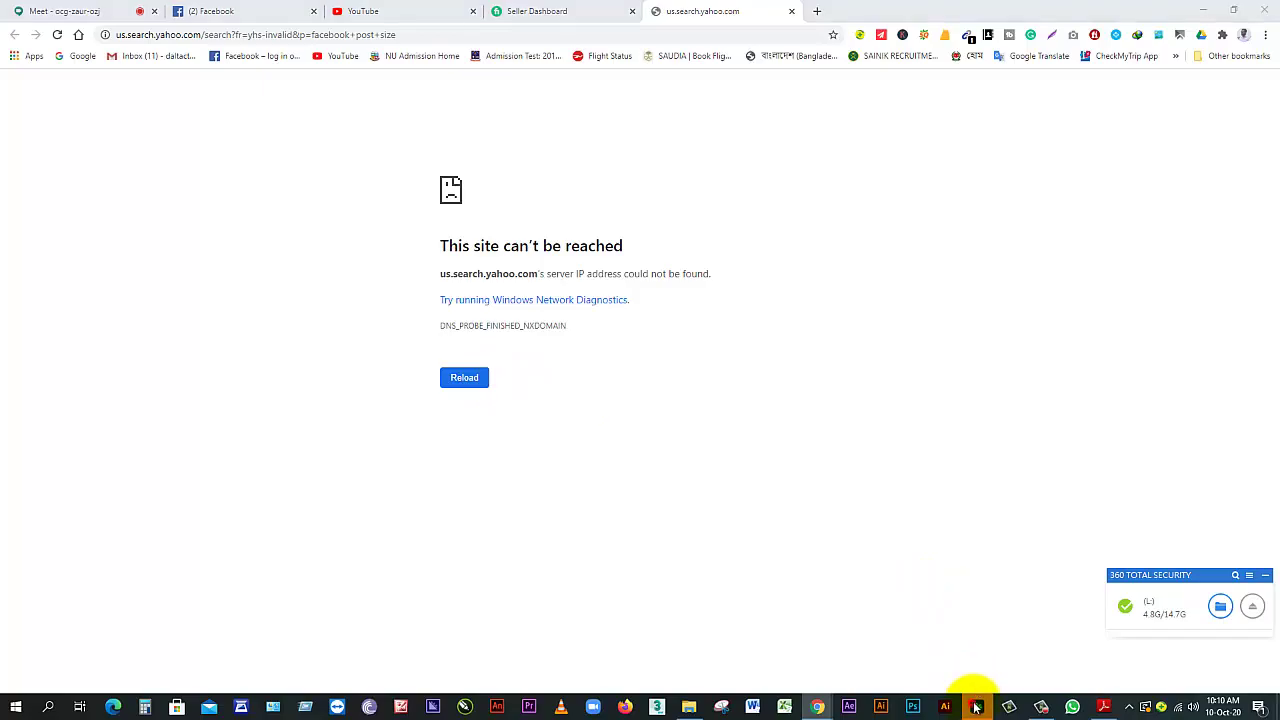
click(1210, 6)
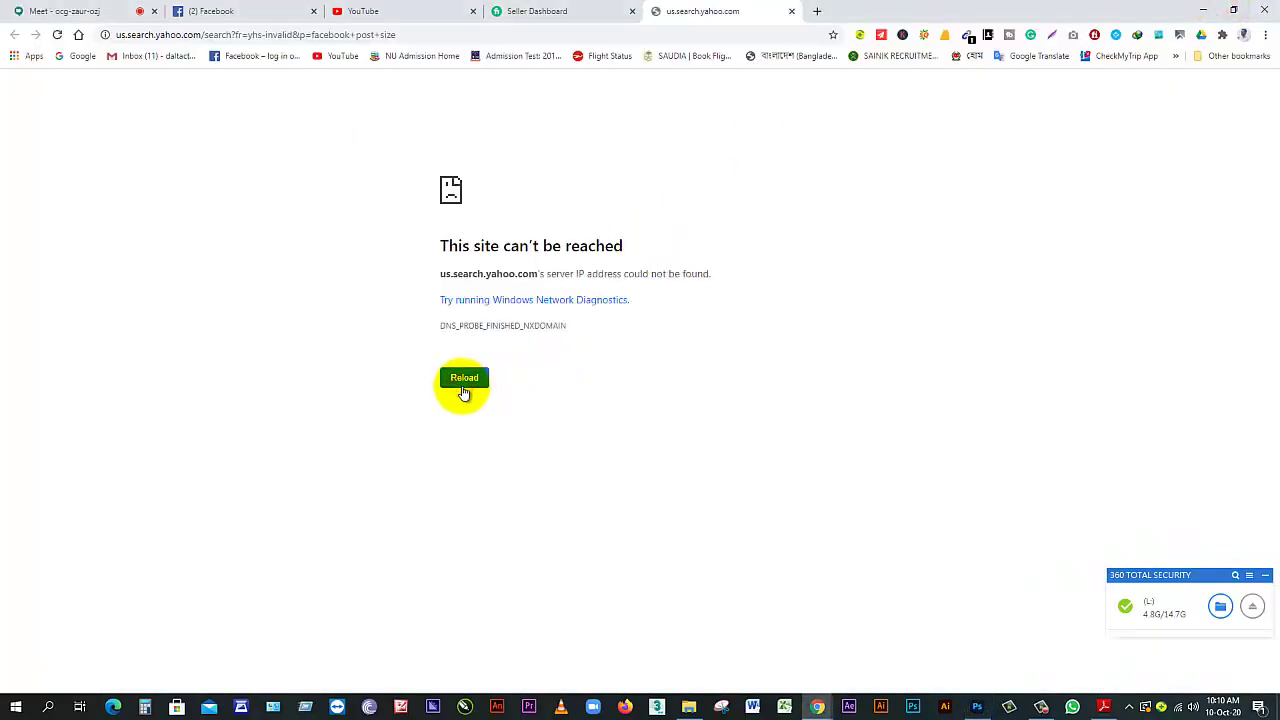
click(791, 11)
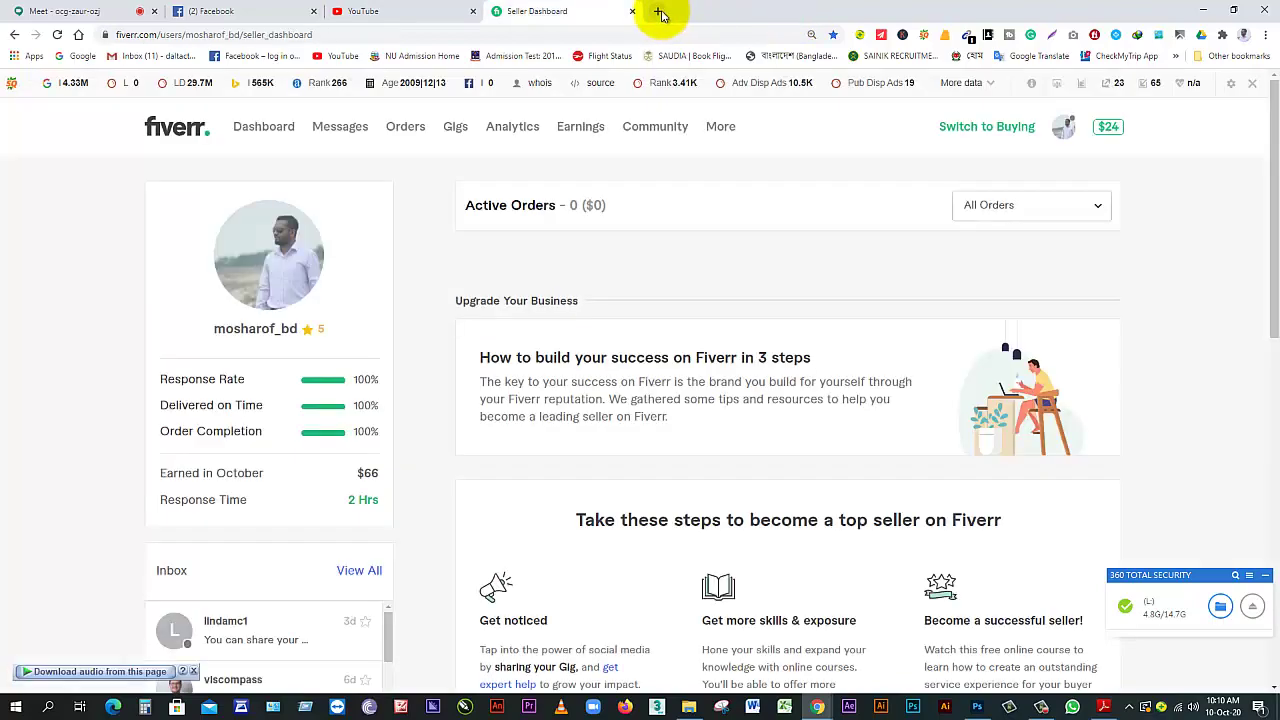
Load the Prothom Alo news site in a new tab to test the connection, and close it
click(659, 11)
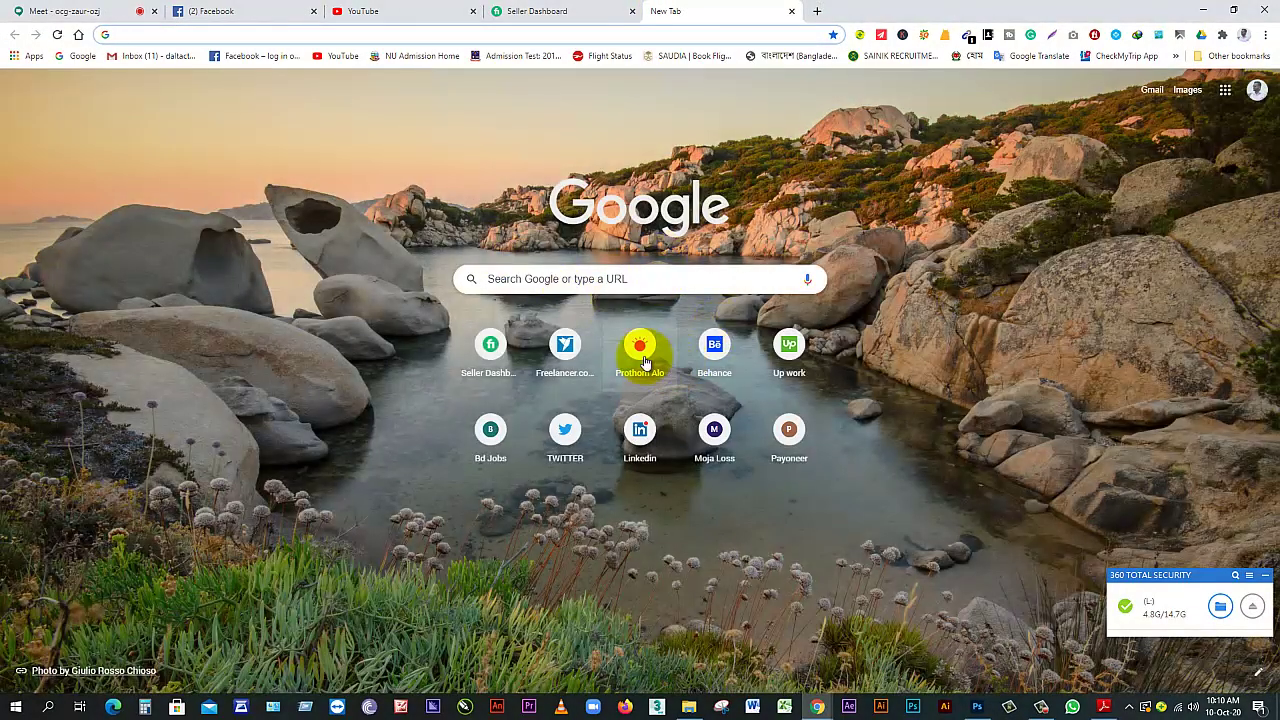
click(644, 362)
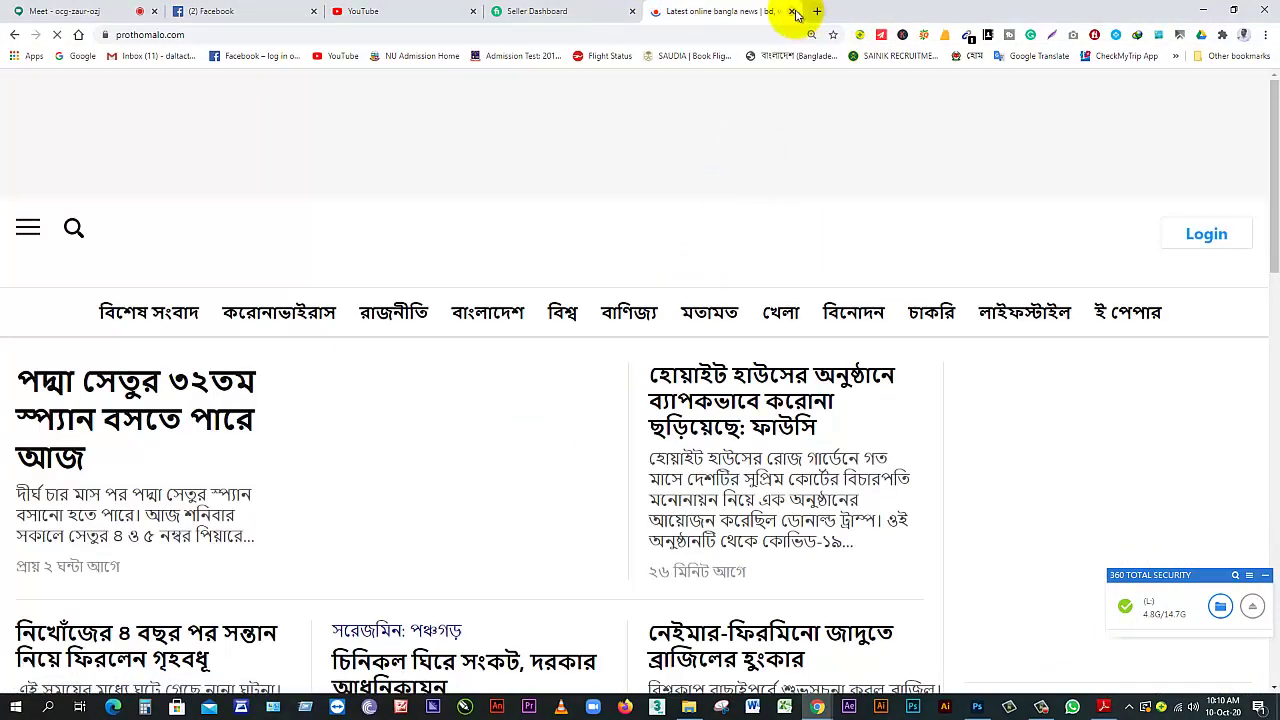
click(792, 11)
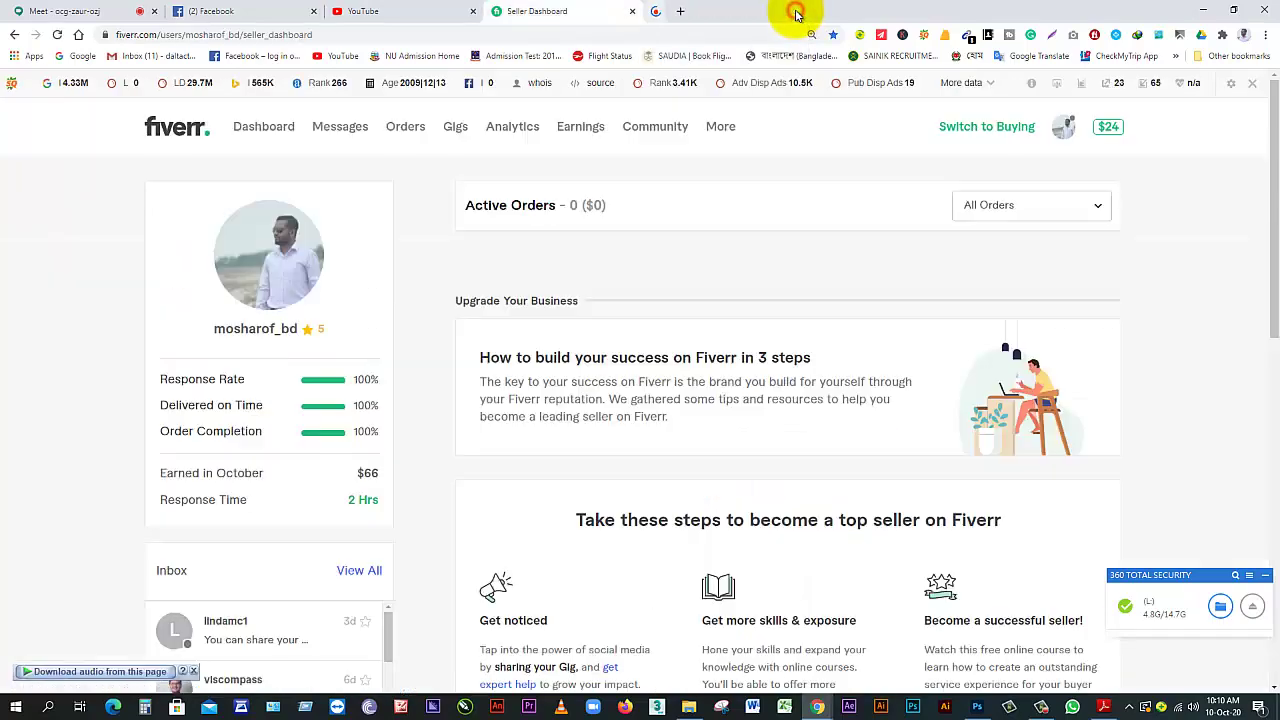
Try the "facebook post size" search once more in a new Chrome tab, reload it, and start and cancel Windows Network Diagnostics
click(654, 11)
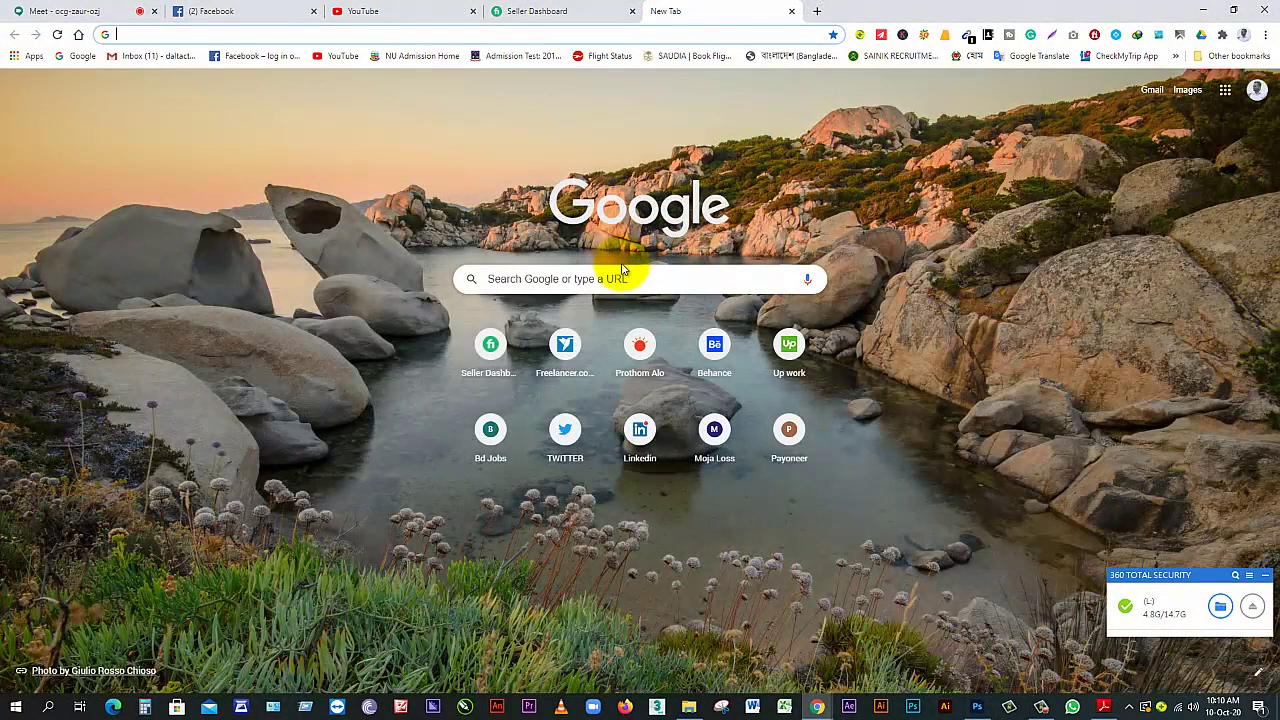
click(622, 272)
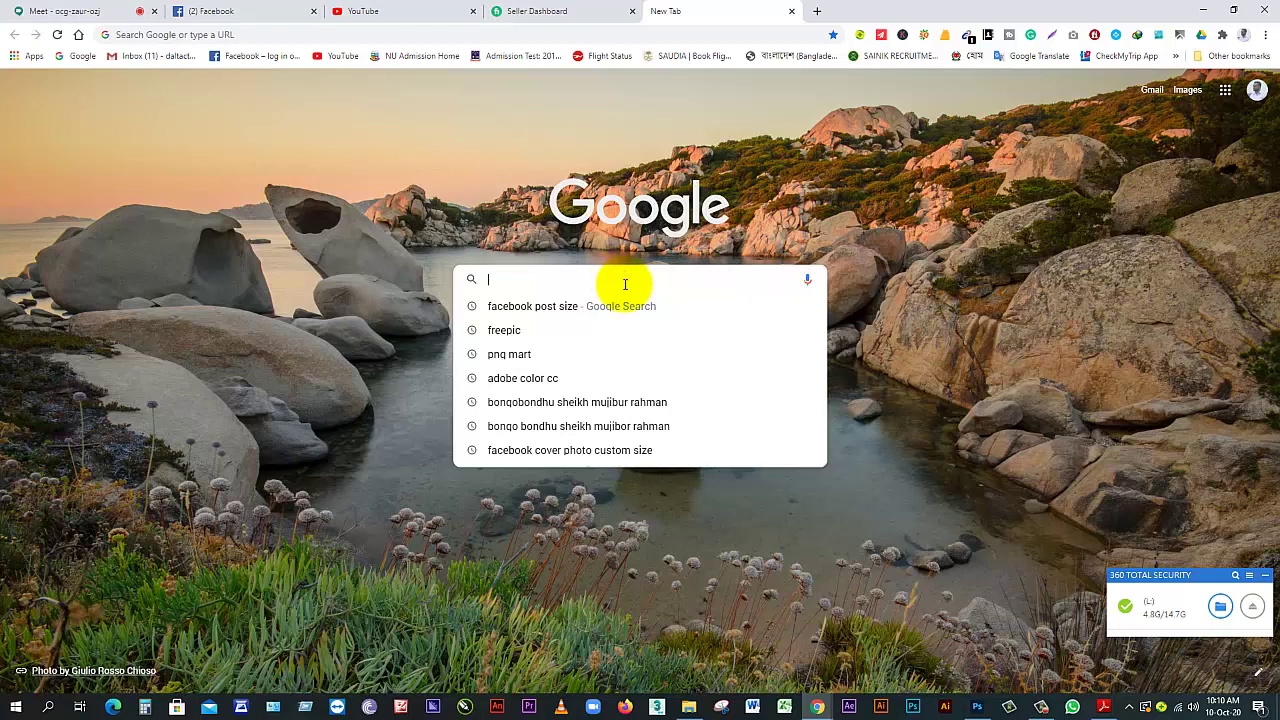
click(620, 310)
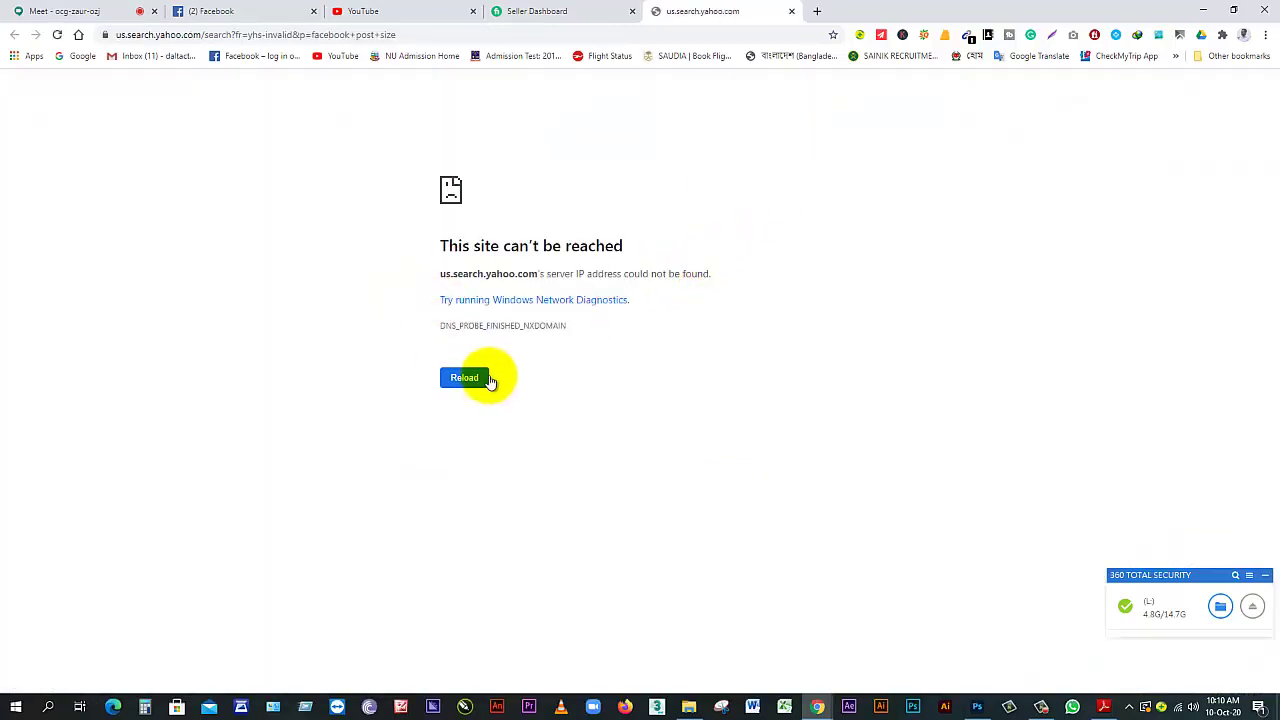
click(473, 380)
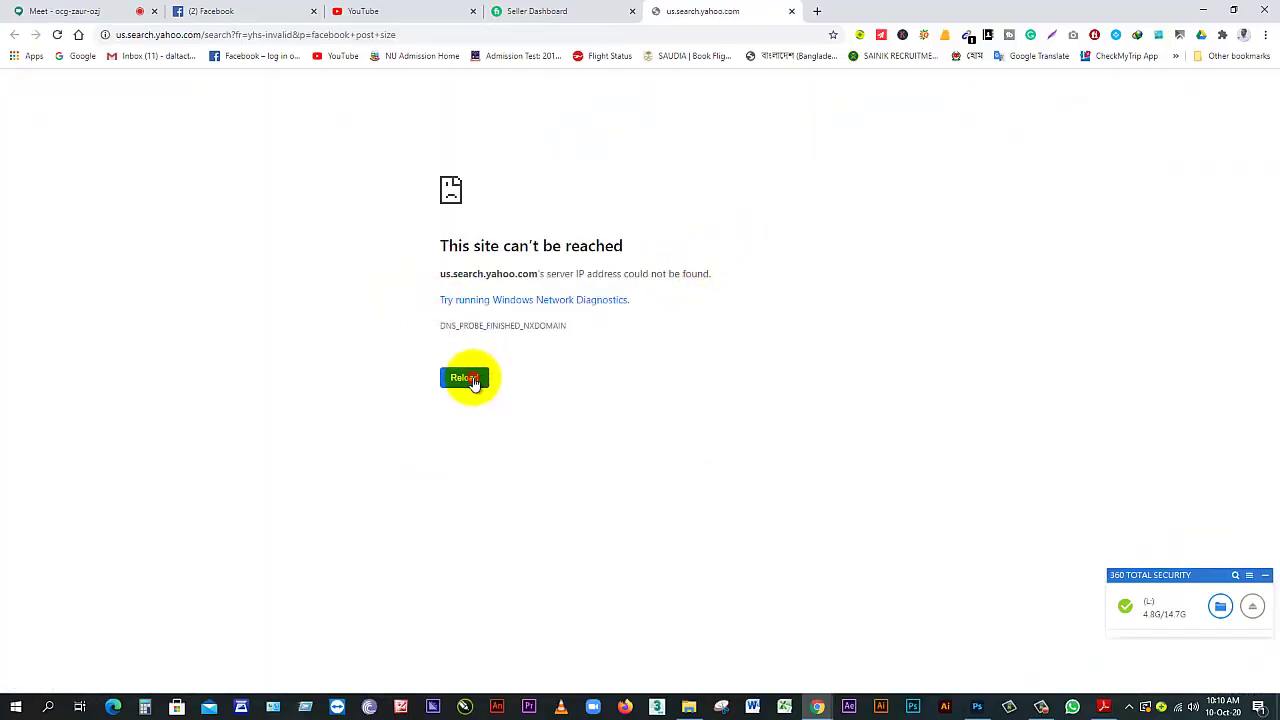
click(517, 305)
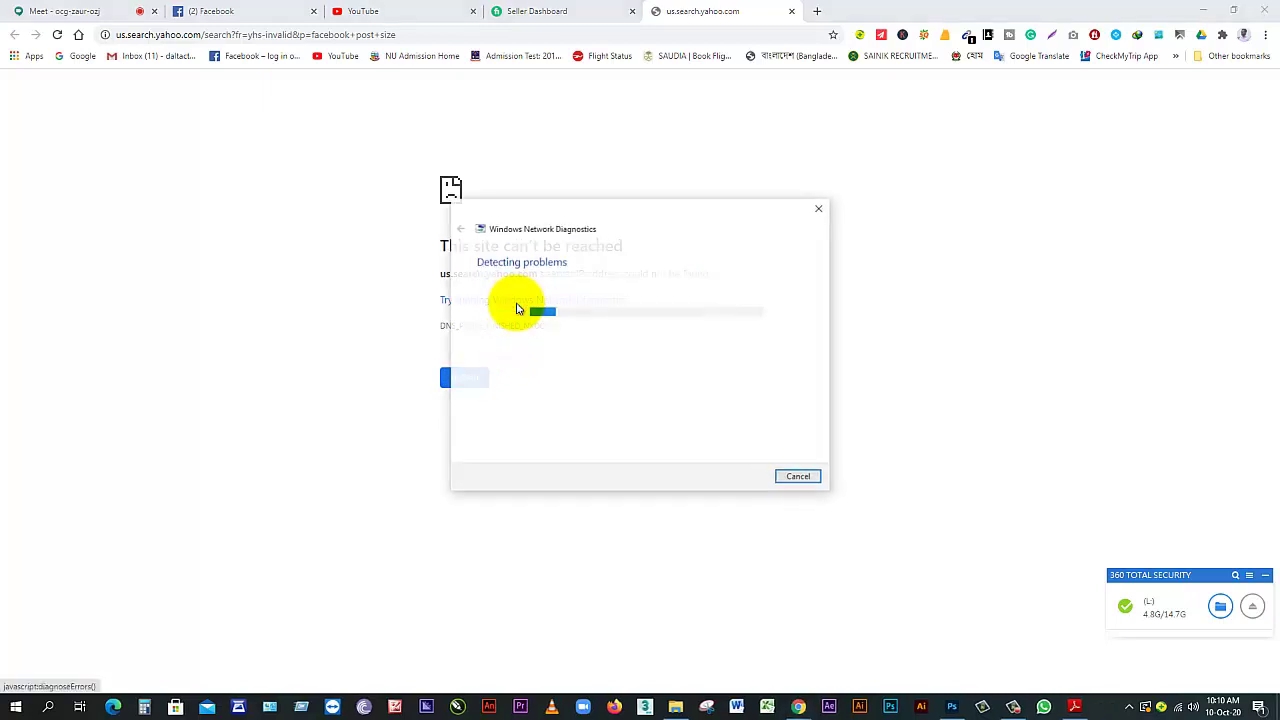
click(819, 208)
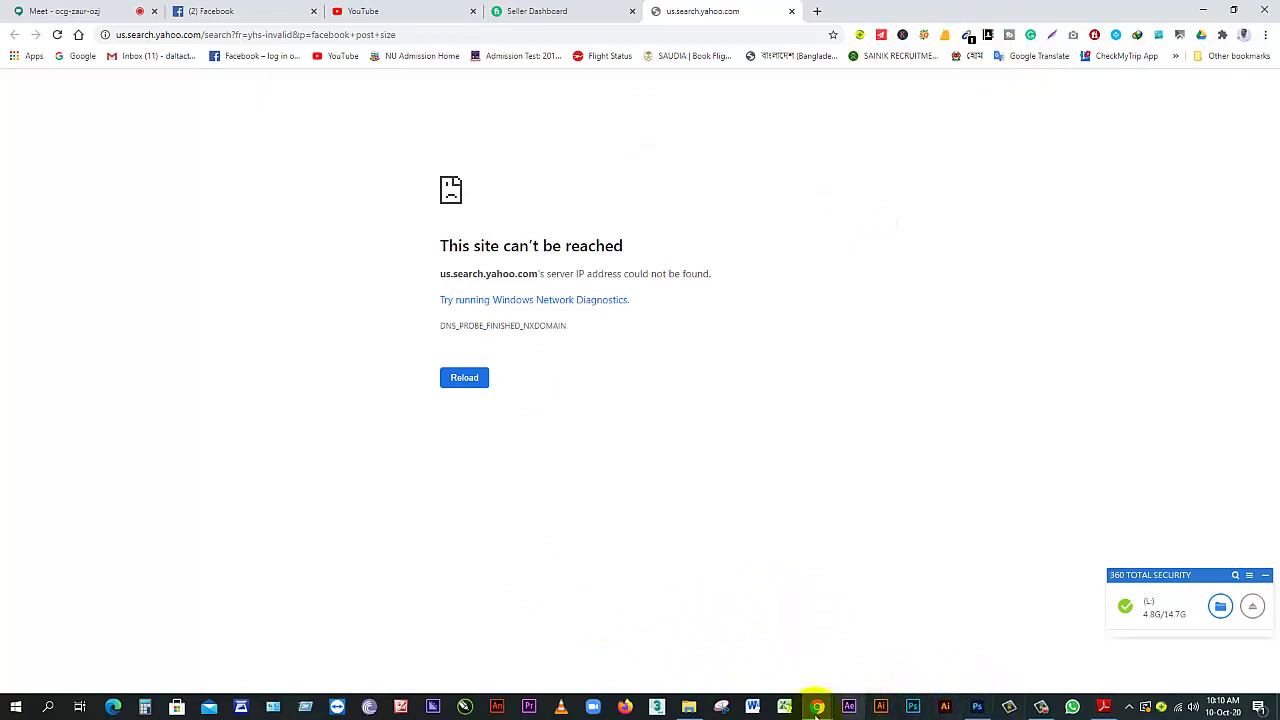
Switch to Firefox, dismiss the default browser prompt and search the web for "facebook post size"
click(627, 707)
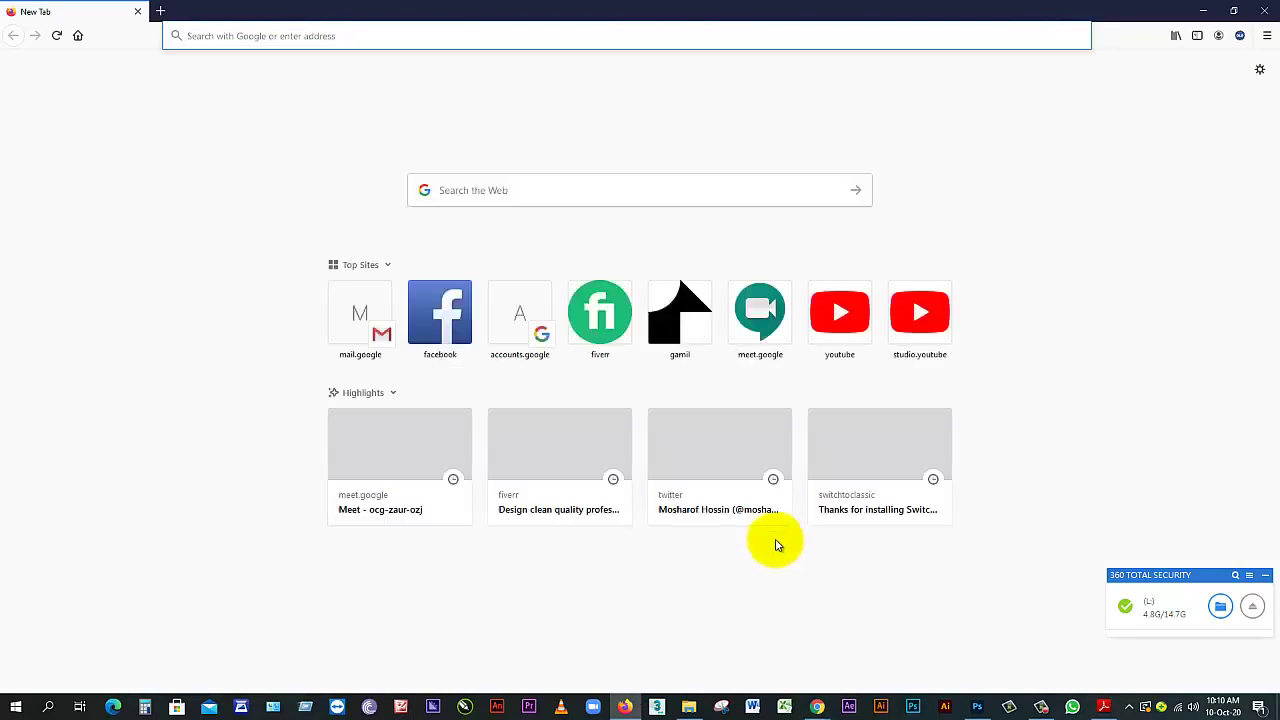
click(714, 376)
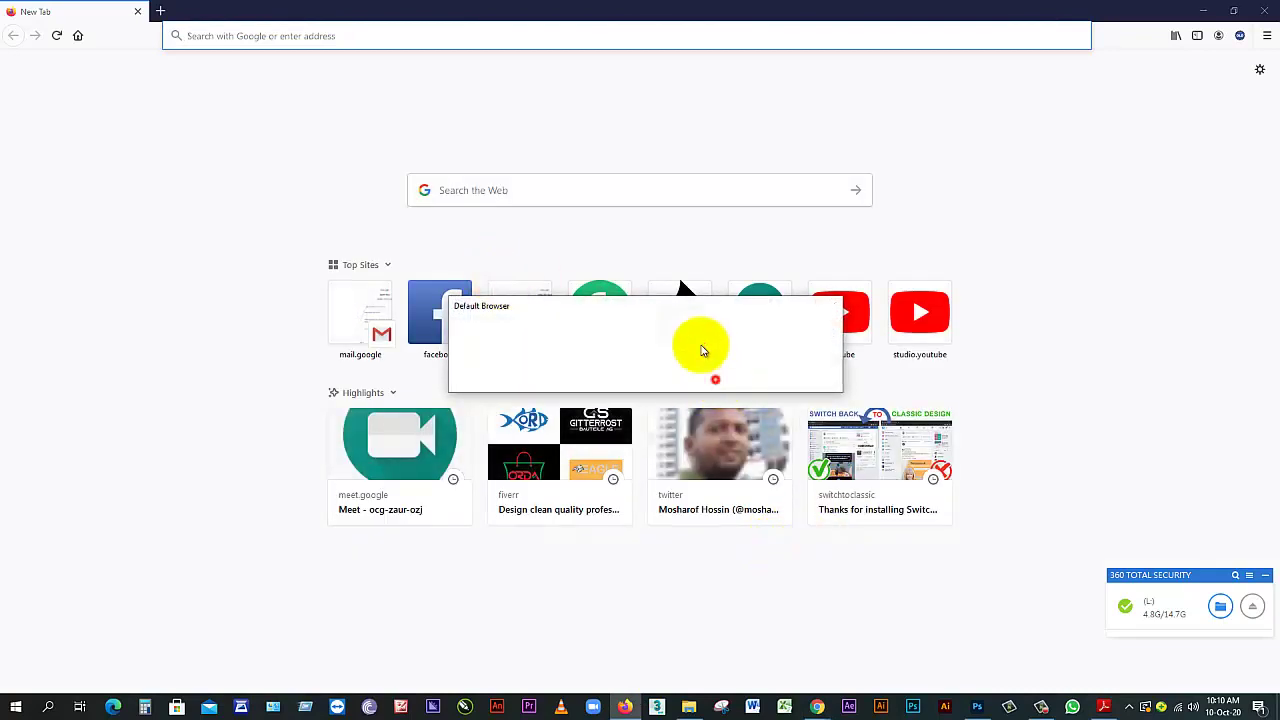
click(566, 193)
text(fa)
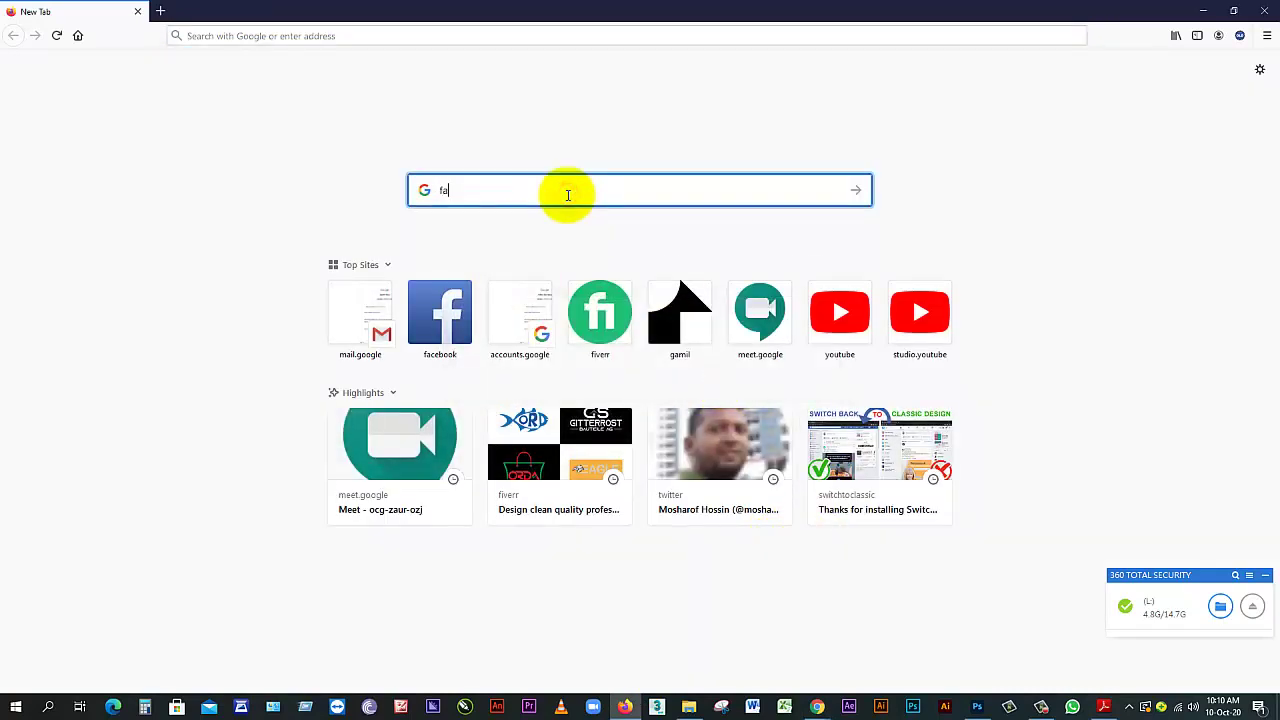
text(cebook)
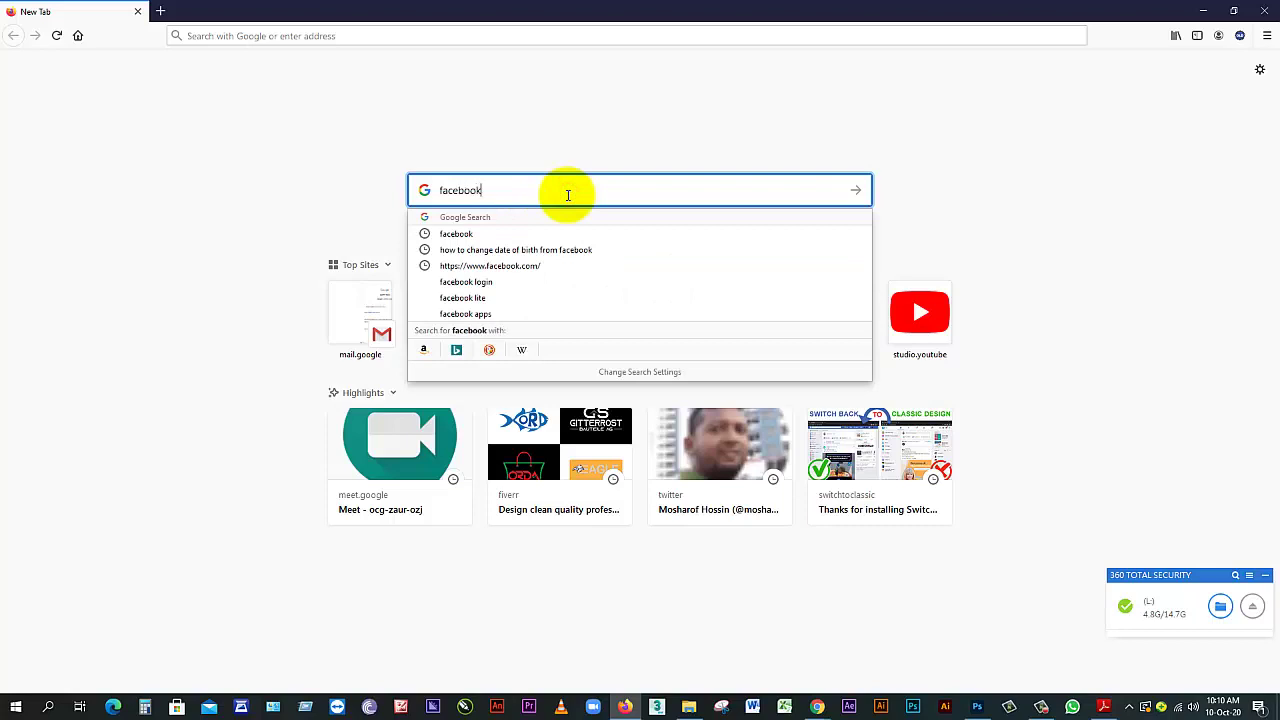
text( boost)
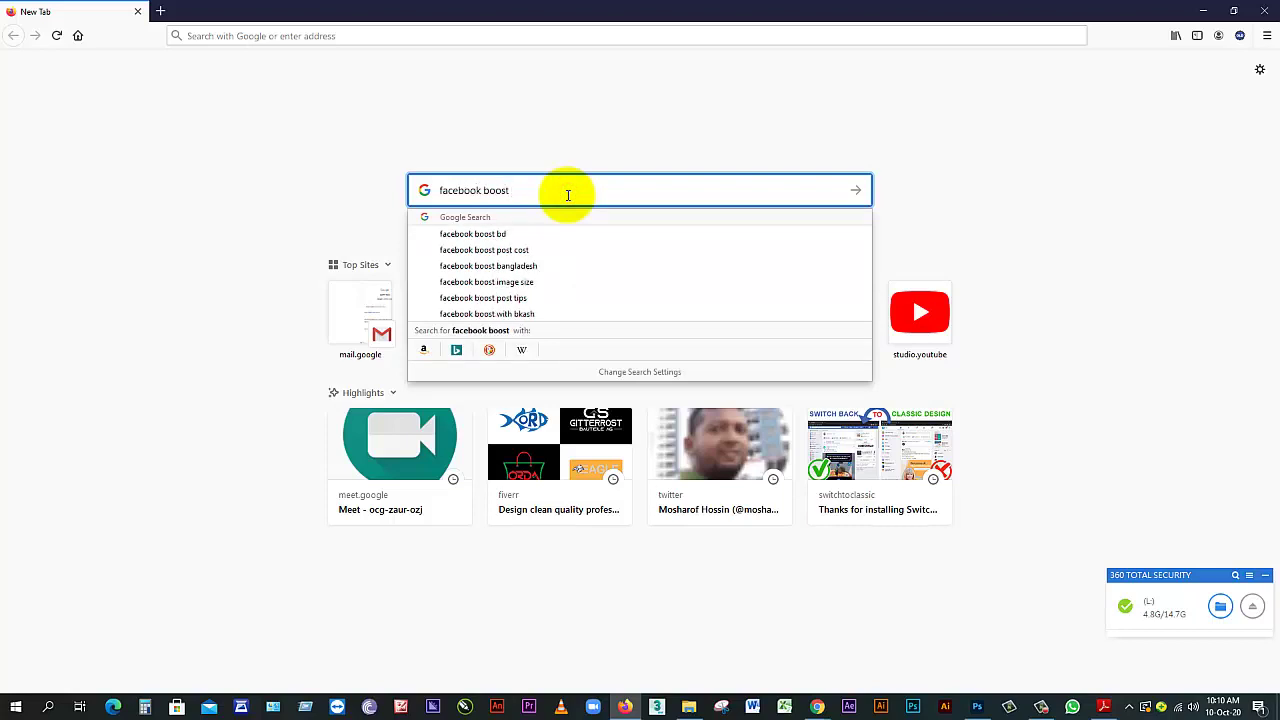
key(BackSpace)
key(BackSpace)
key(BackSpace)
key(BackSpace)
key(BackSpace)
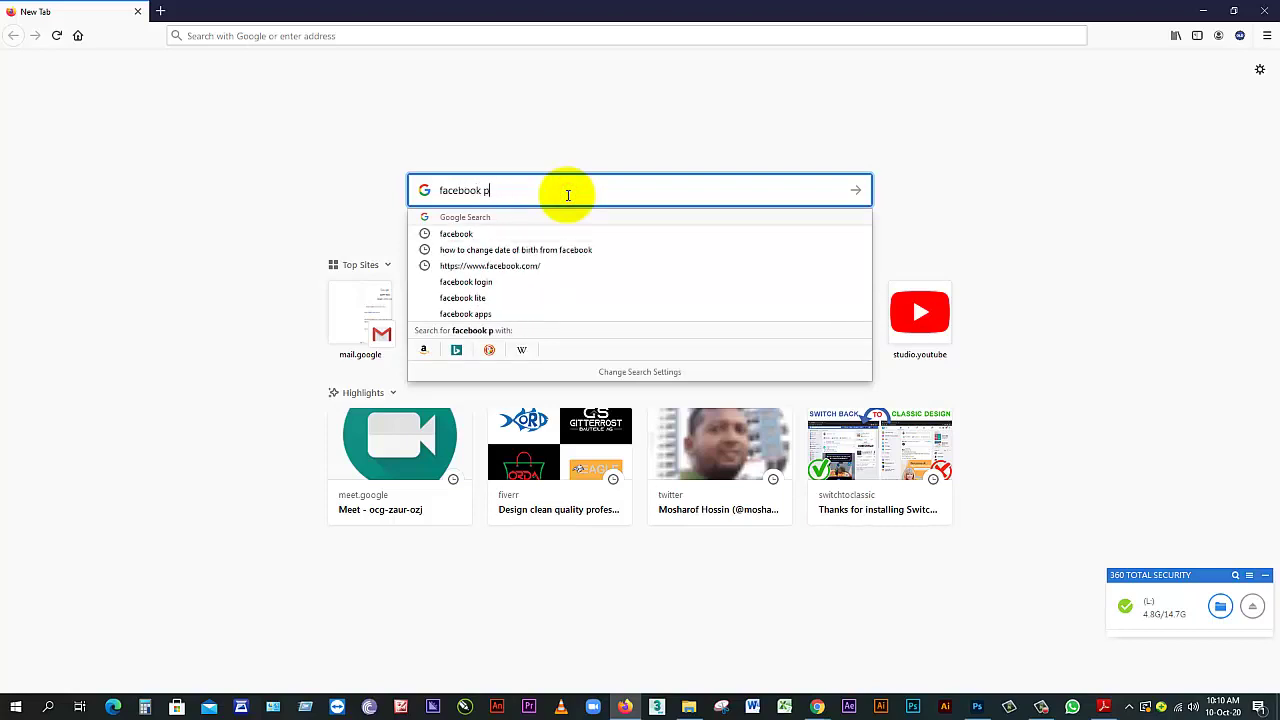
text(psost size)
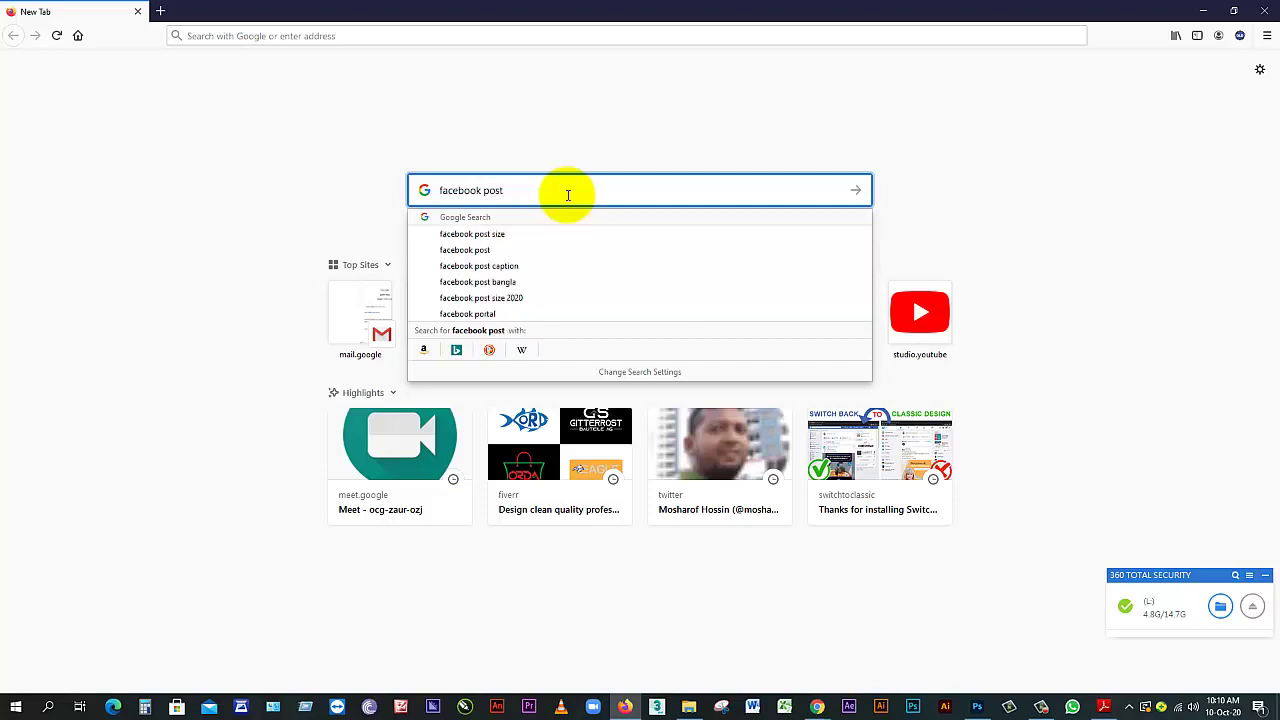
key(Return)
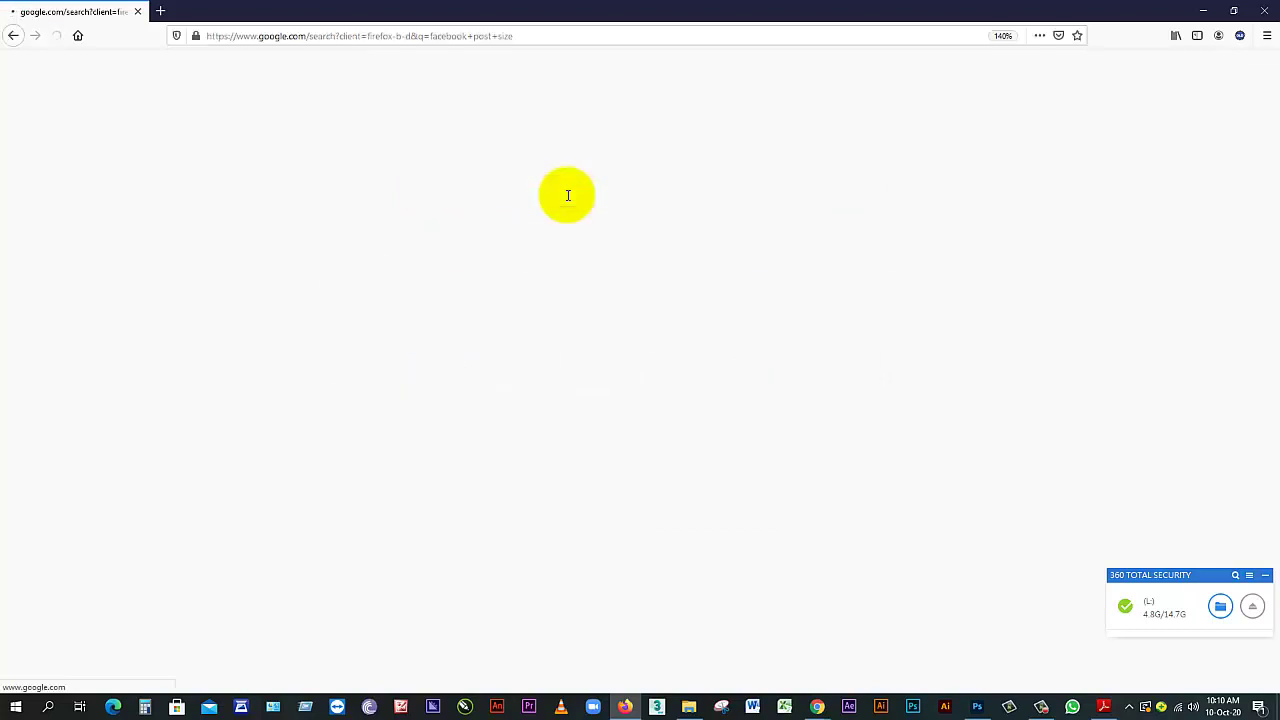
Review the recommended Facebook post dimensions in the search summary and the image results, and return to the main results
scroll(435, 290, down, 2)
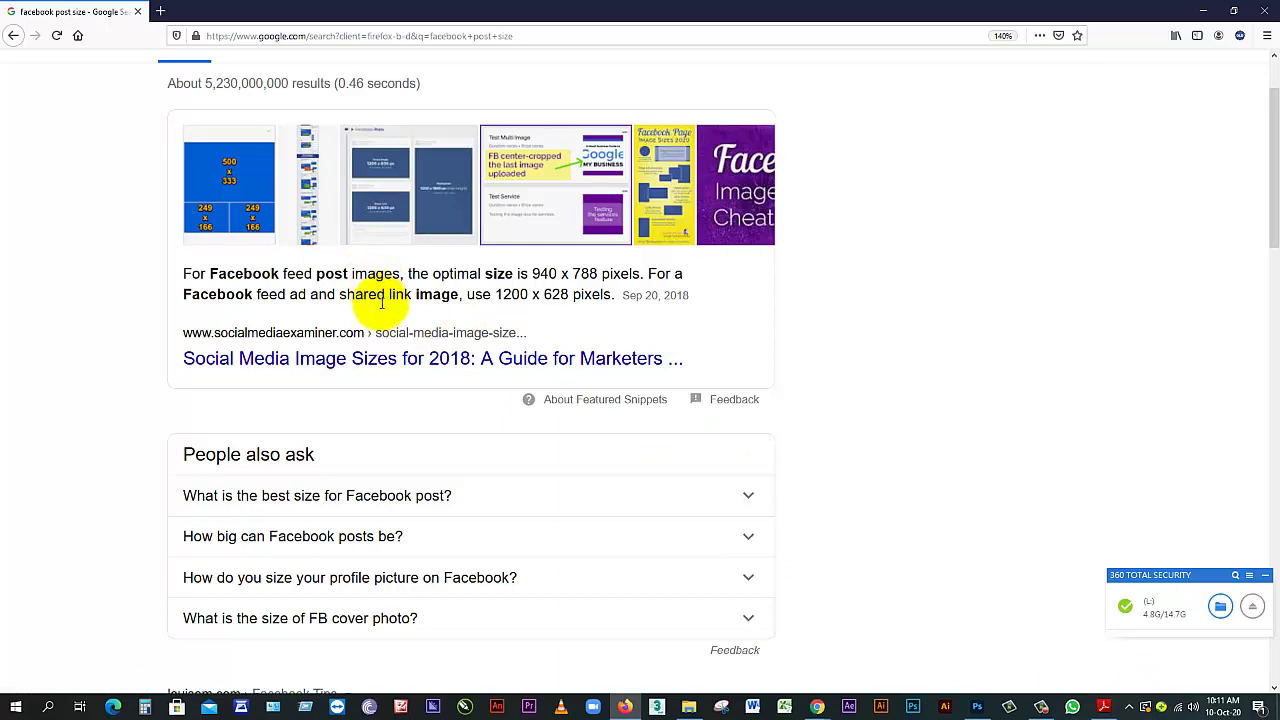
scroll(405, 422, up, 1)
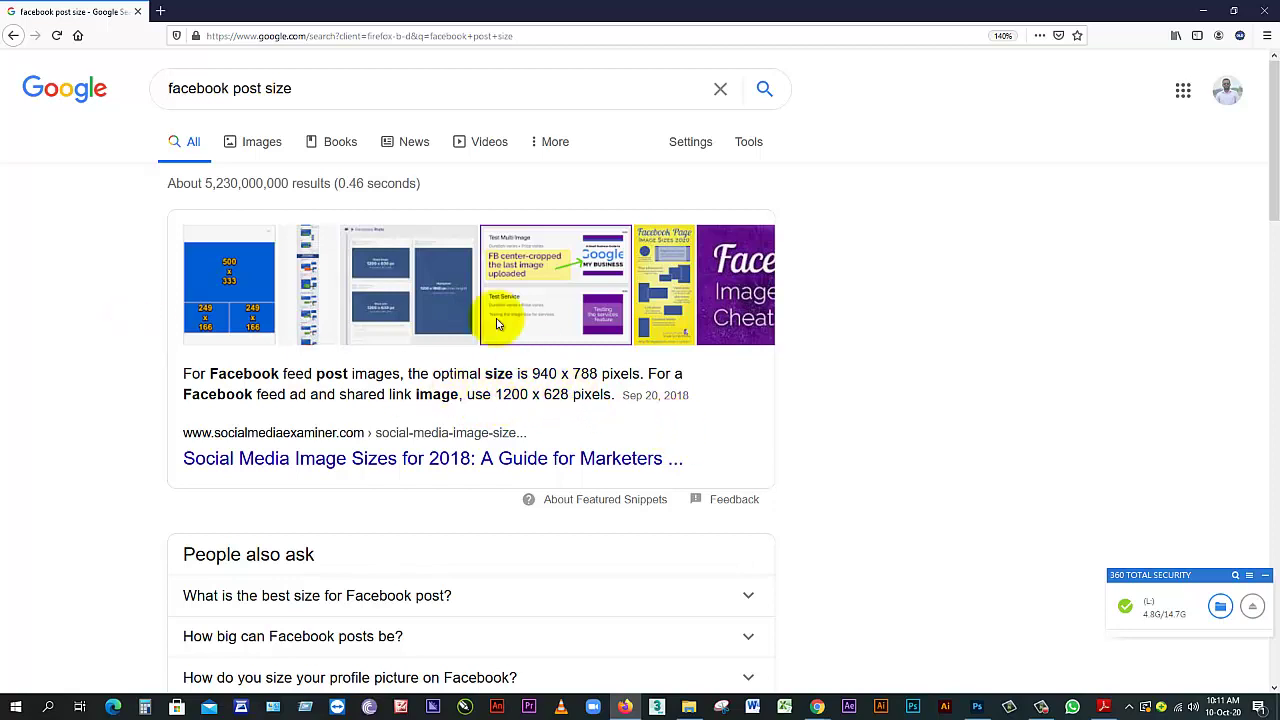
click(427, 295)
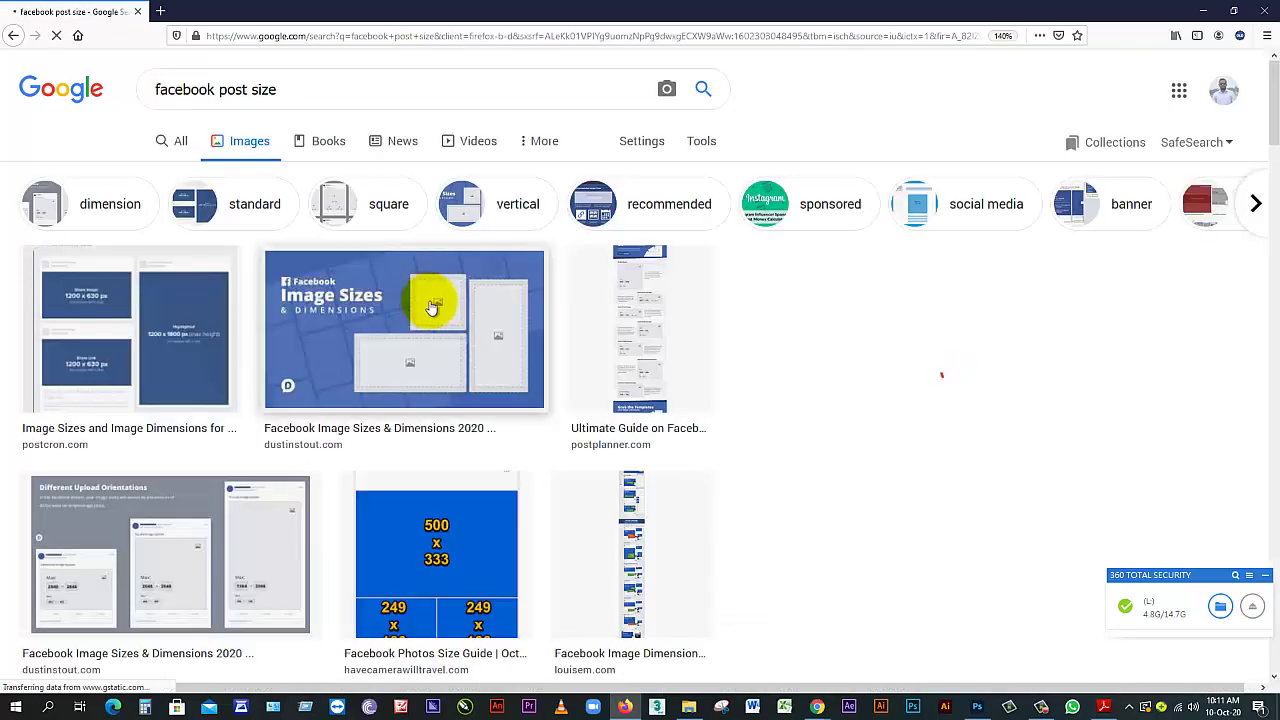
scroll(405, 370, down, 2)
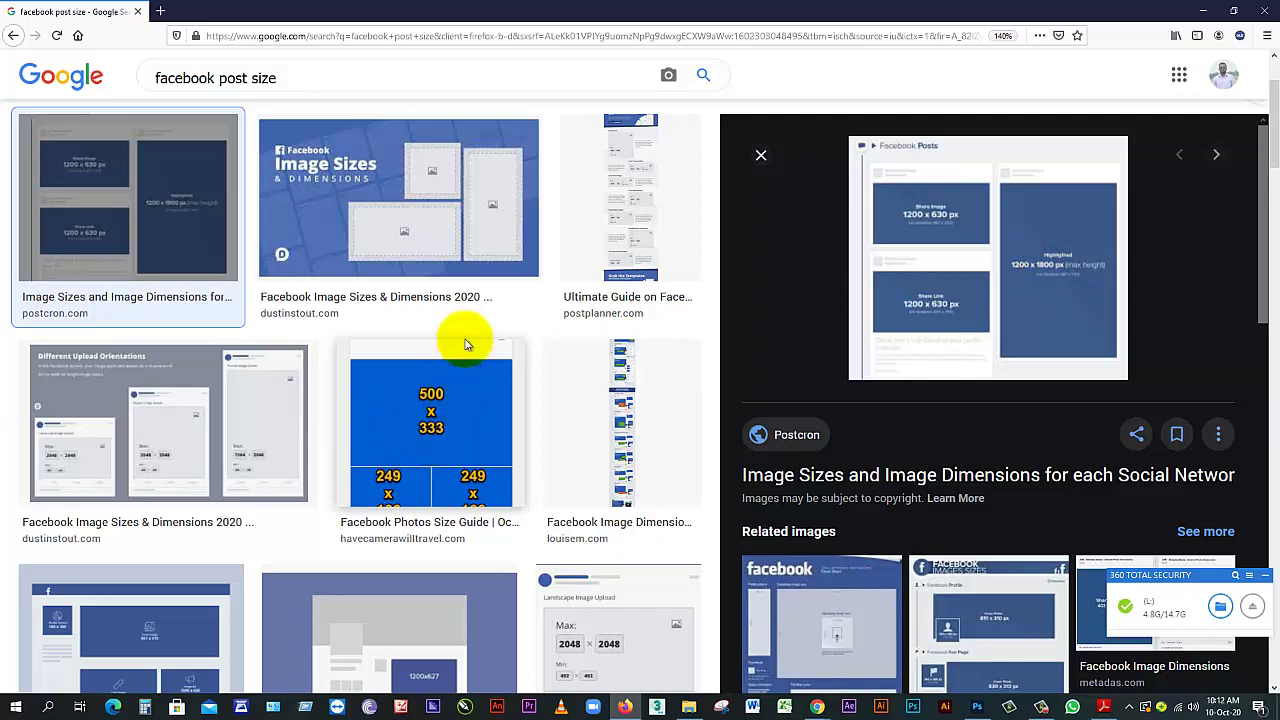
scroll(520, 390, down, 3)
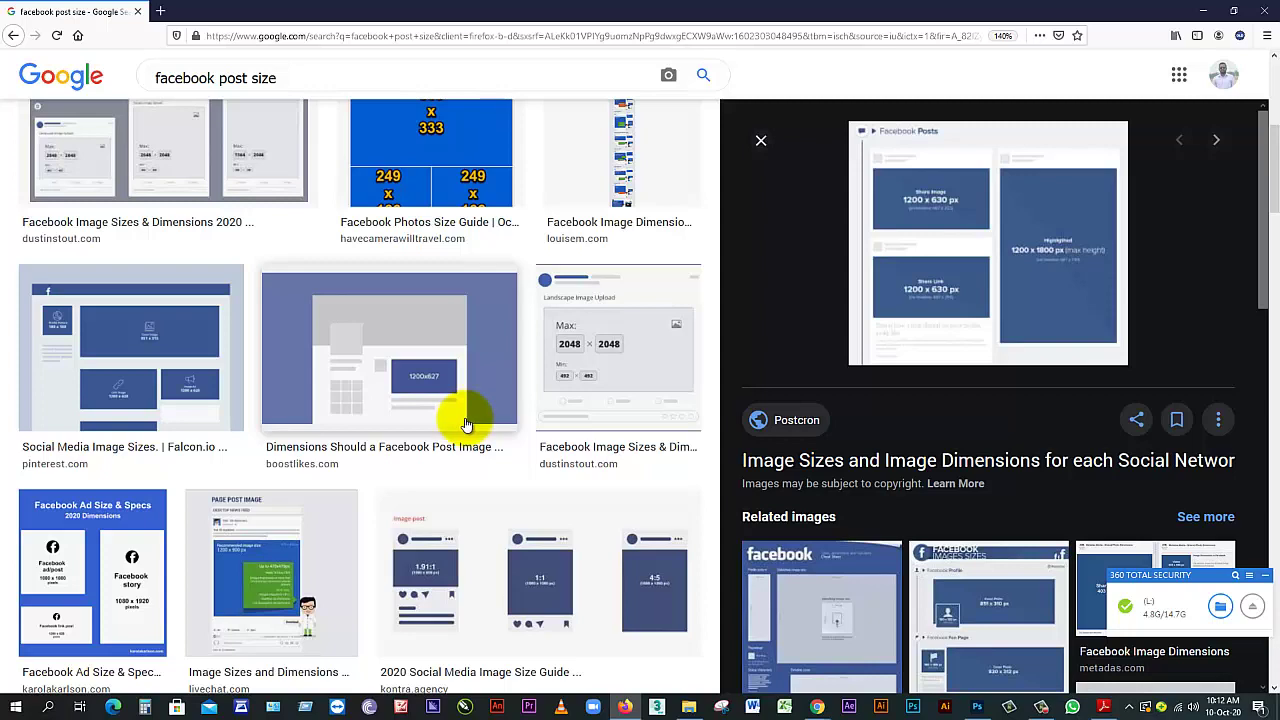
scroll(465, 425, up, 5)
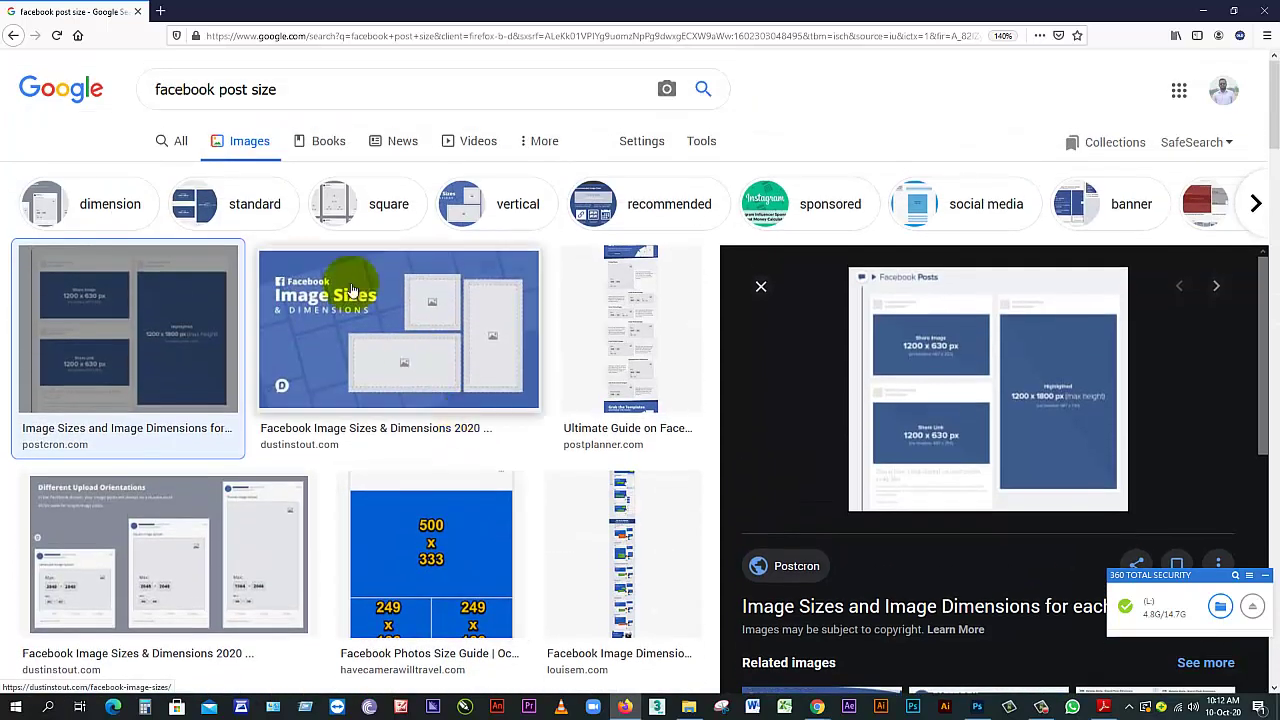
click(15, 40)
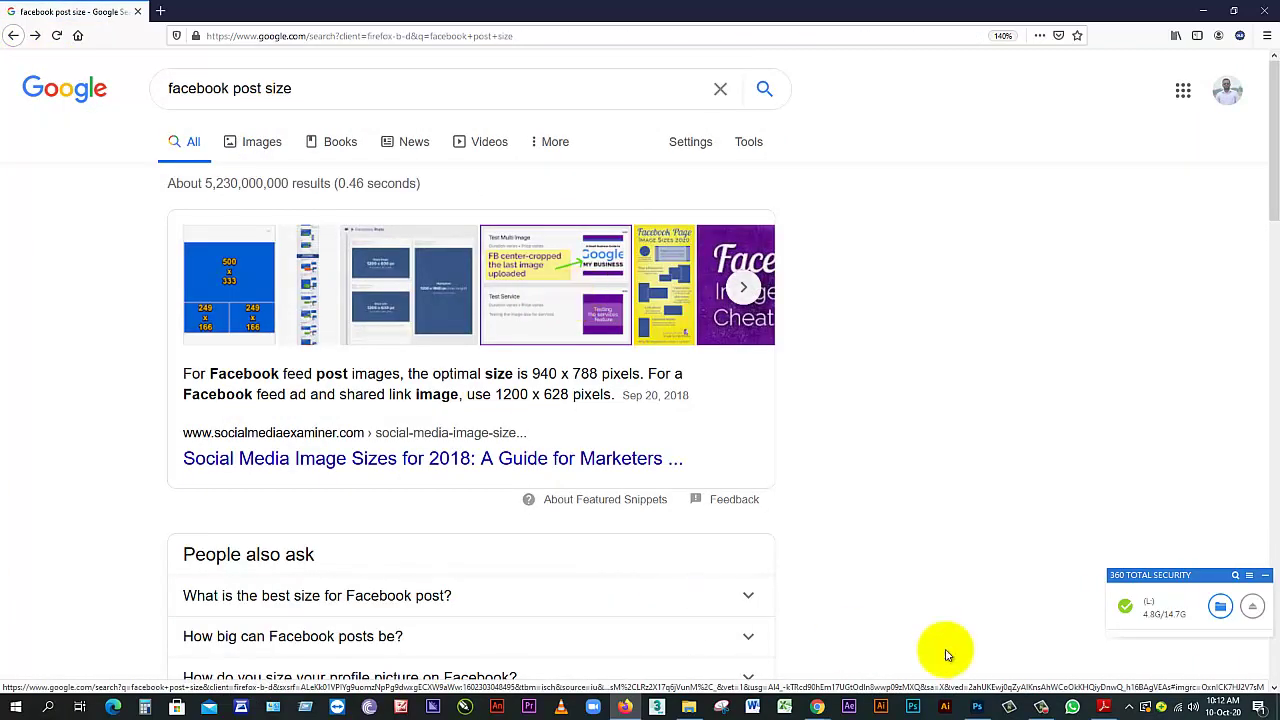
Switch to Photoshop and begin a new document based on the Web presets
click(1042, 707)
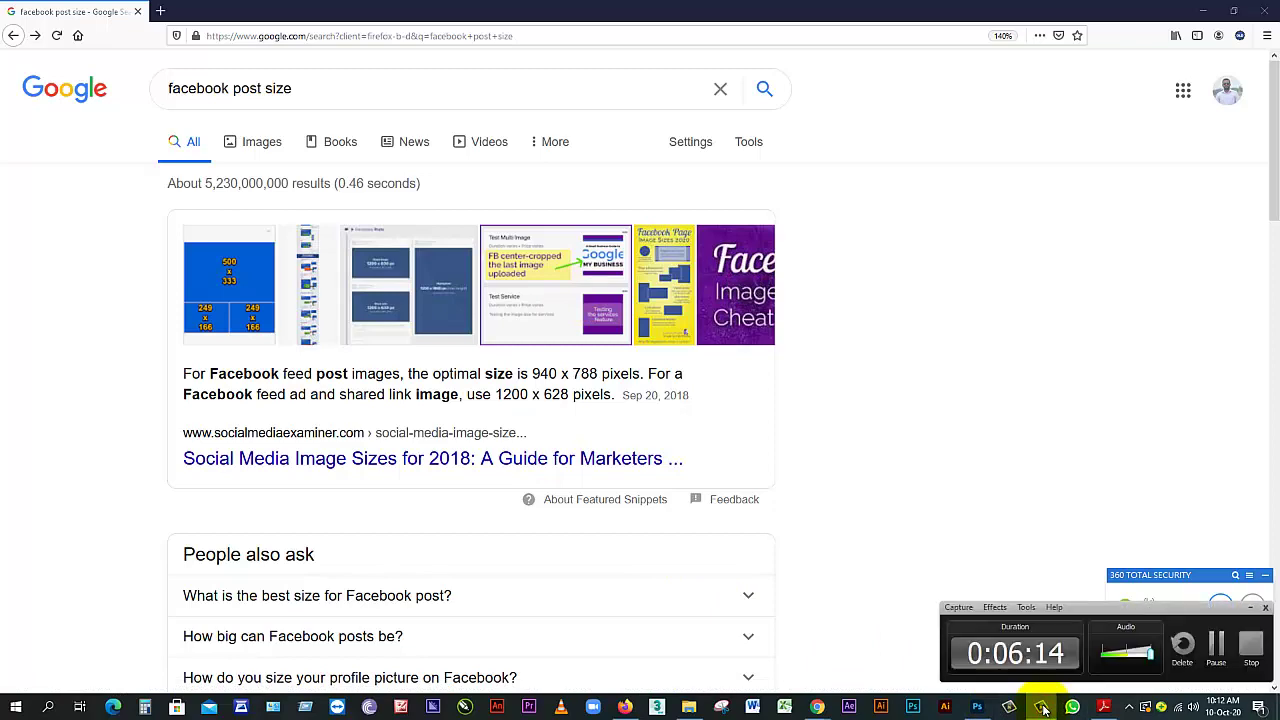
click(977, 707)
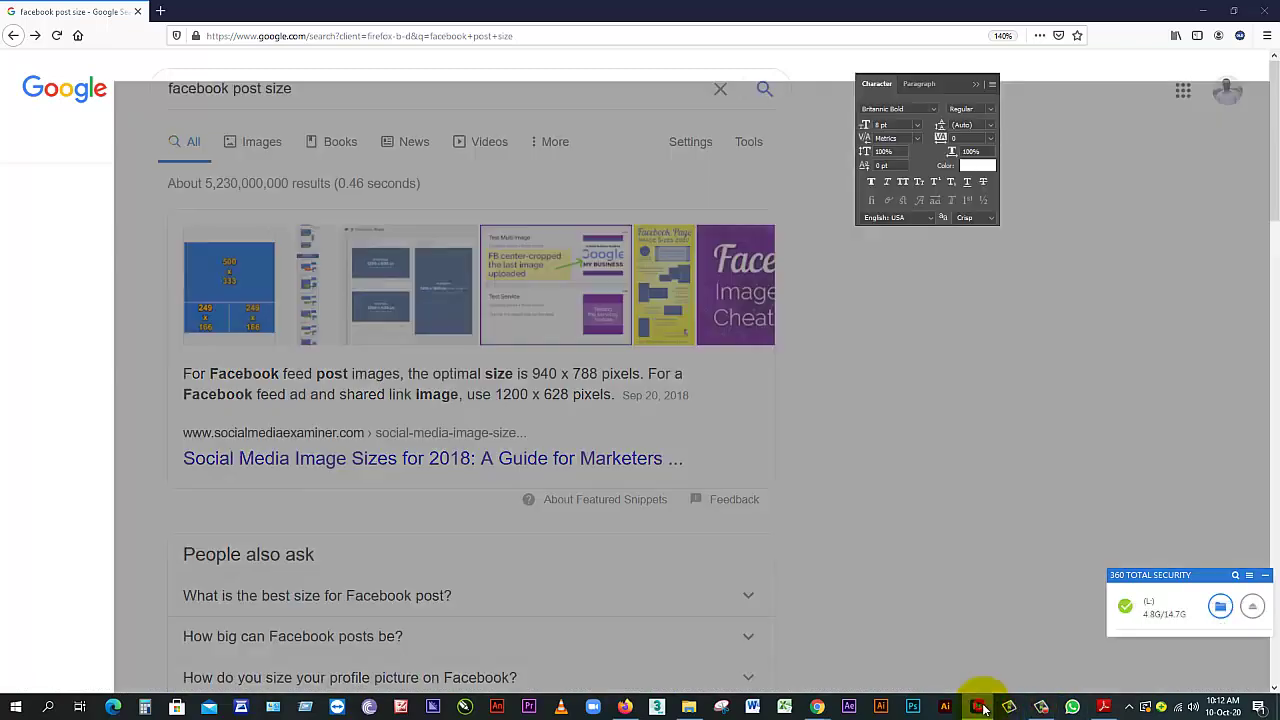
click(29, 8)
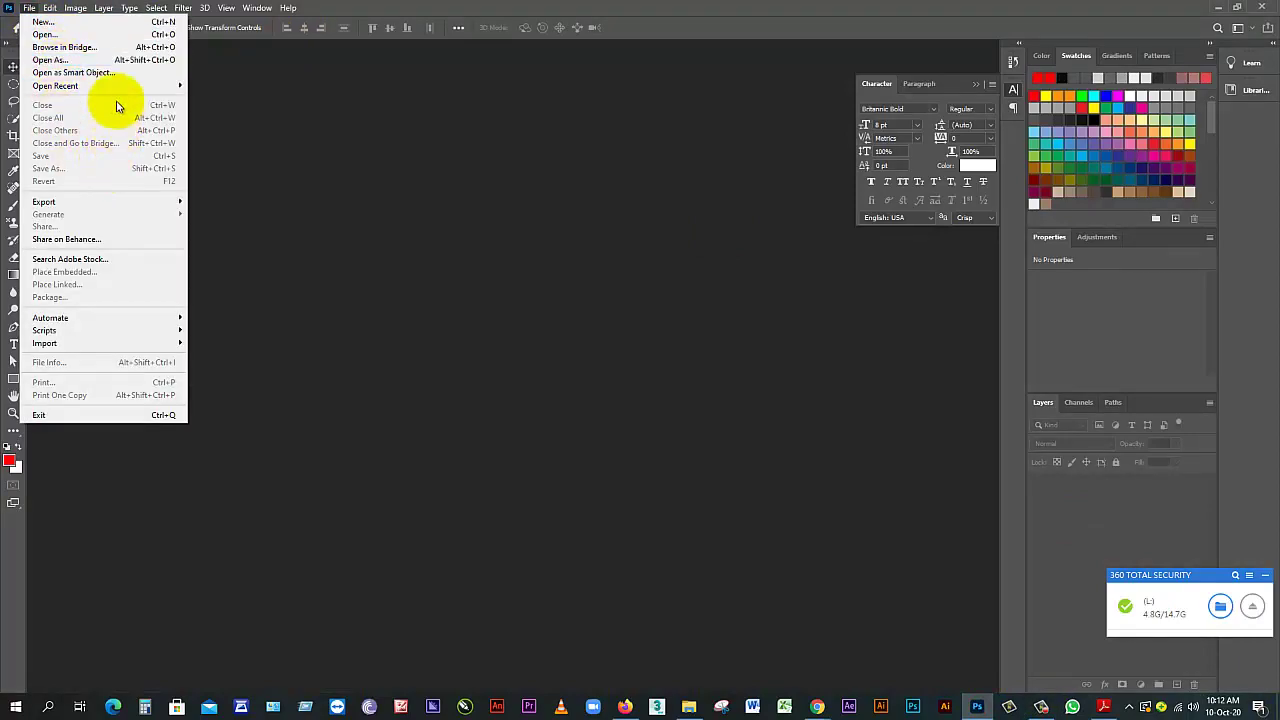
click(14, 150)
click(29, 8)
click(44, 22)
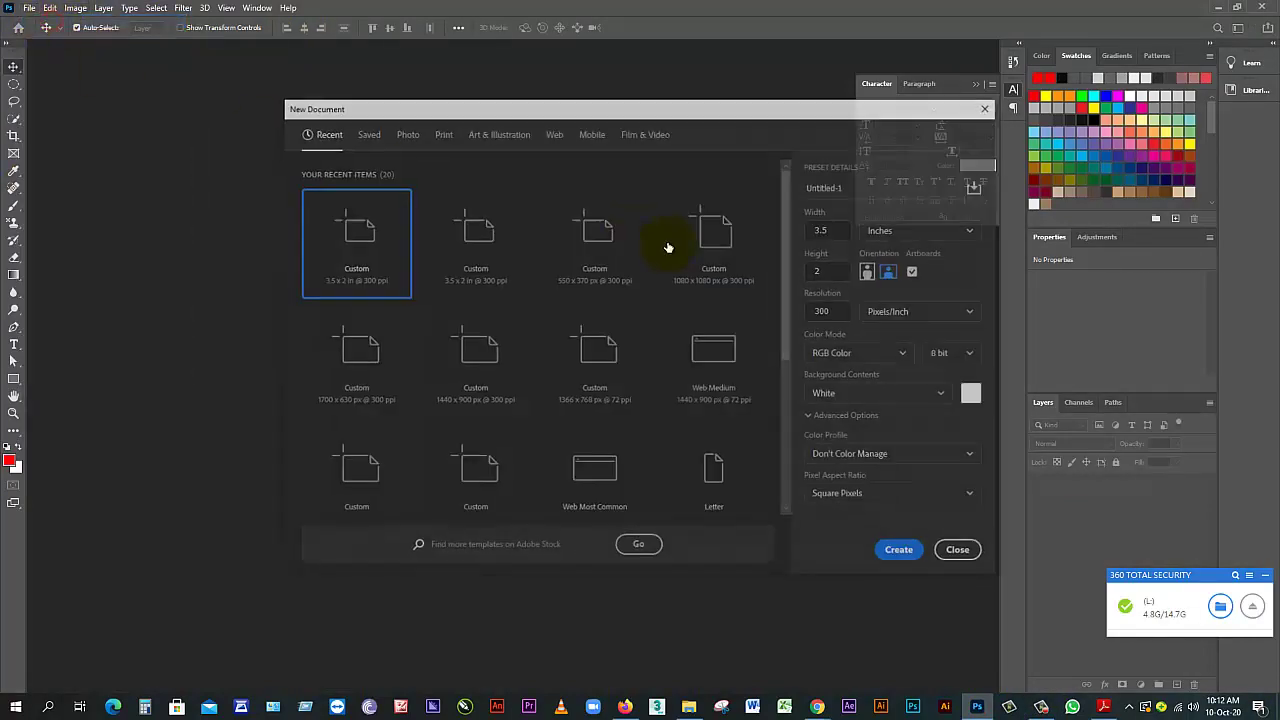
click(553, 133)
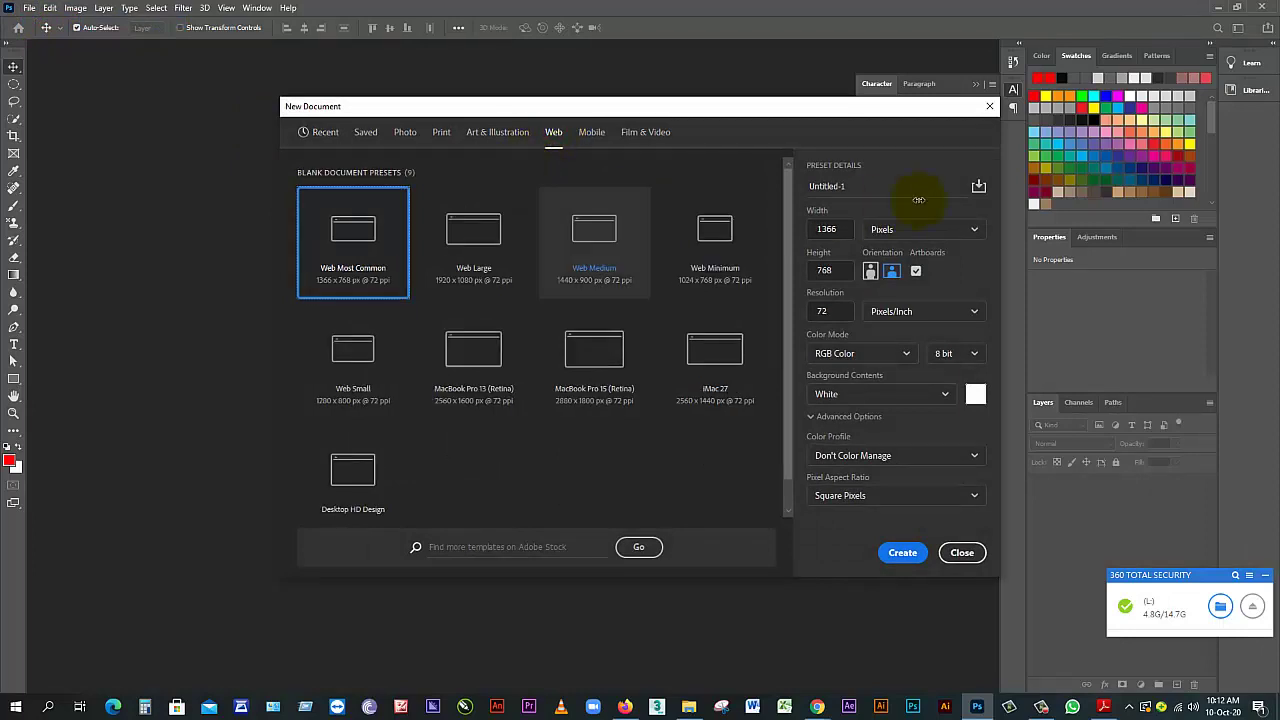
Create the document at 1200 x 668 pixels with a resolution of 300 pixels/inch and artboards turned off
click(838, 229)
text(1200)
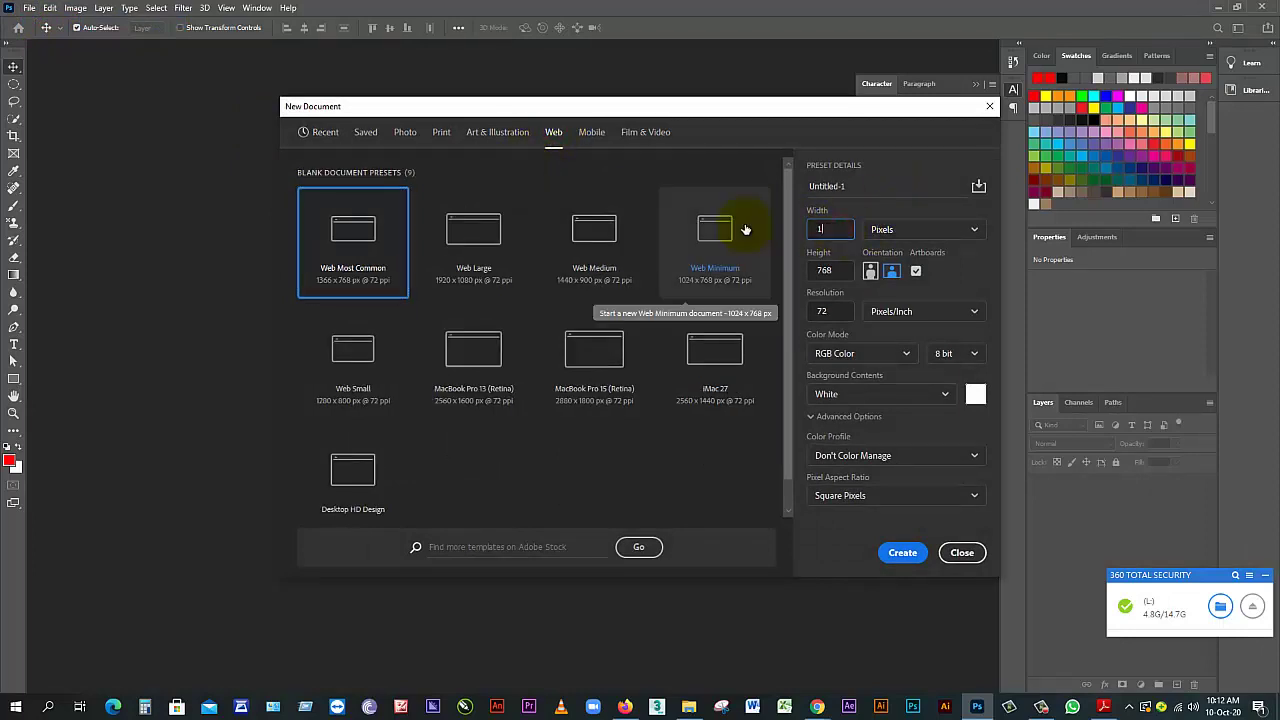
click(823, 270)
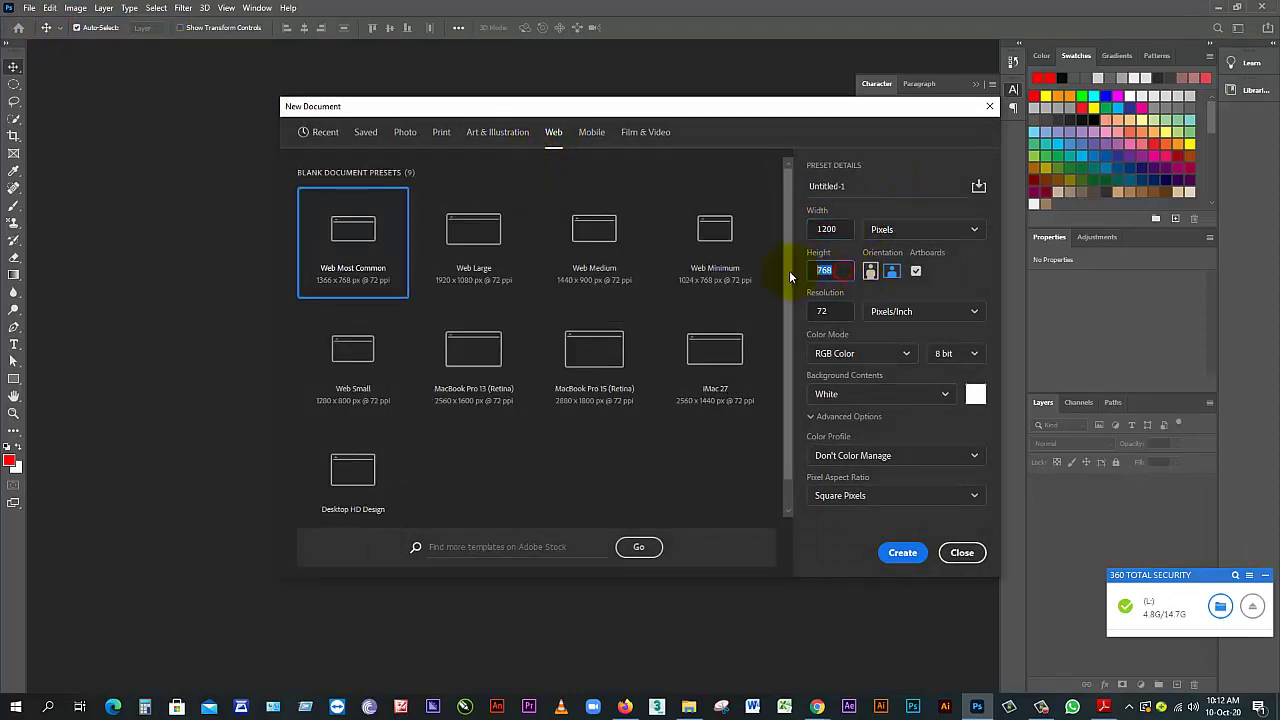
text(668)
click(825, 311)
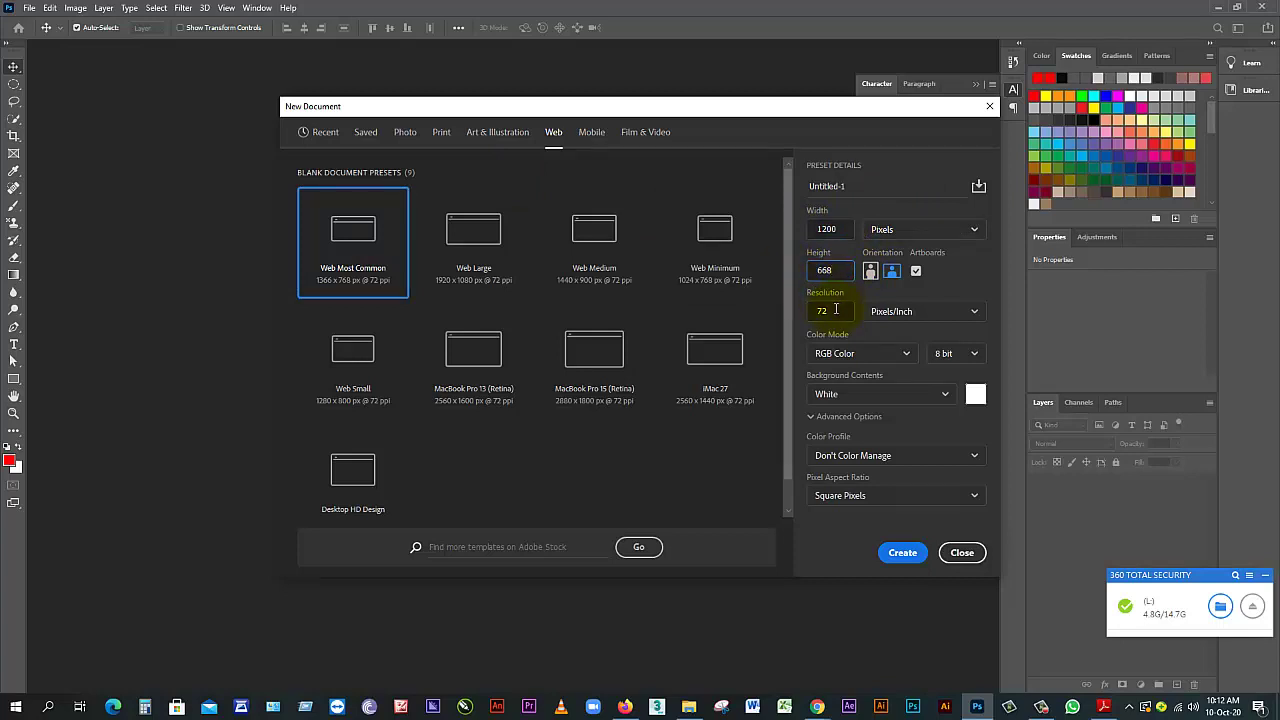
text(300)
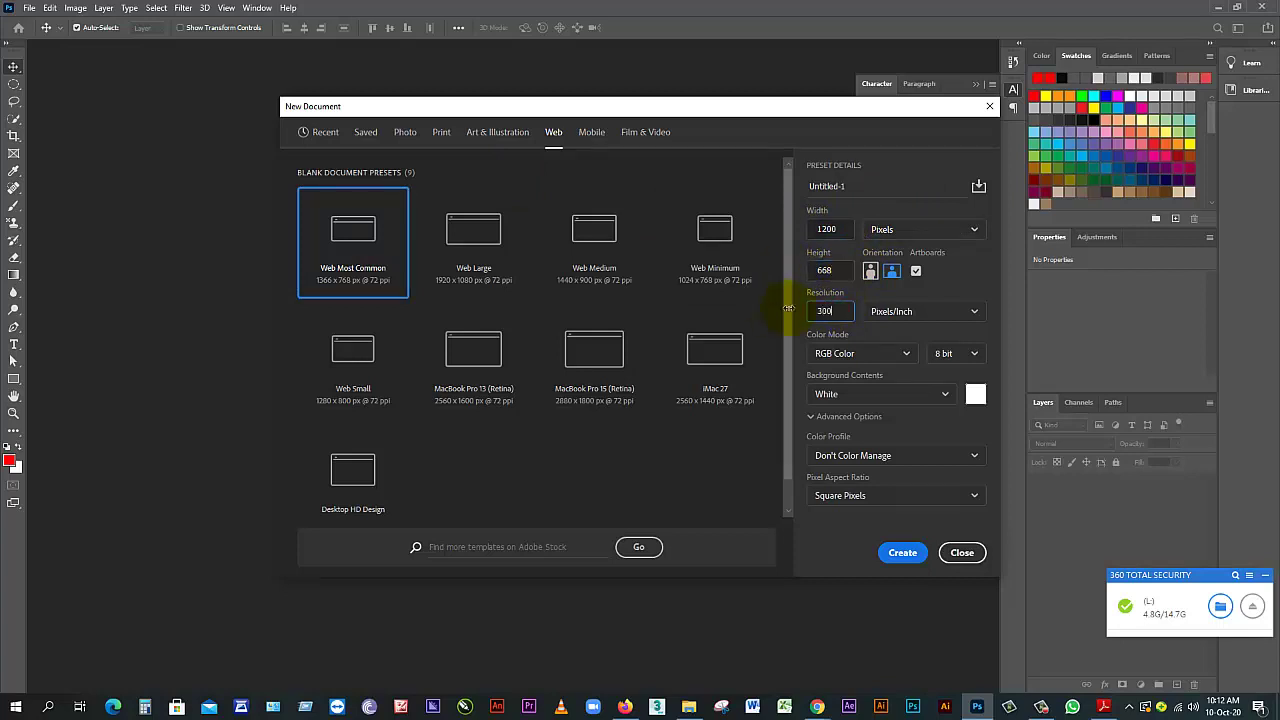
click(914, 273)
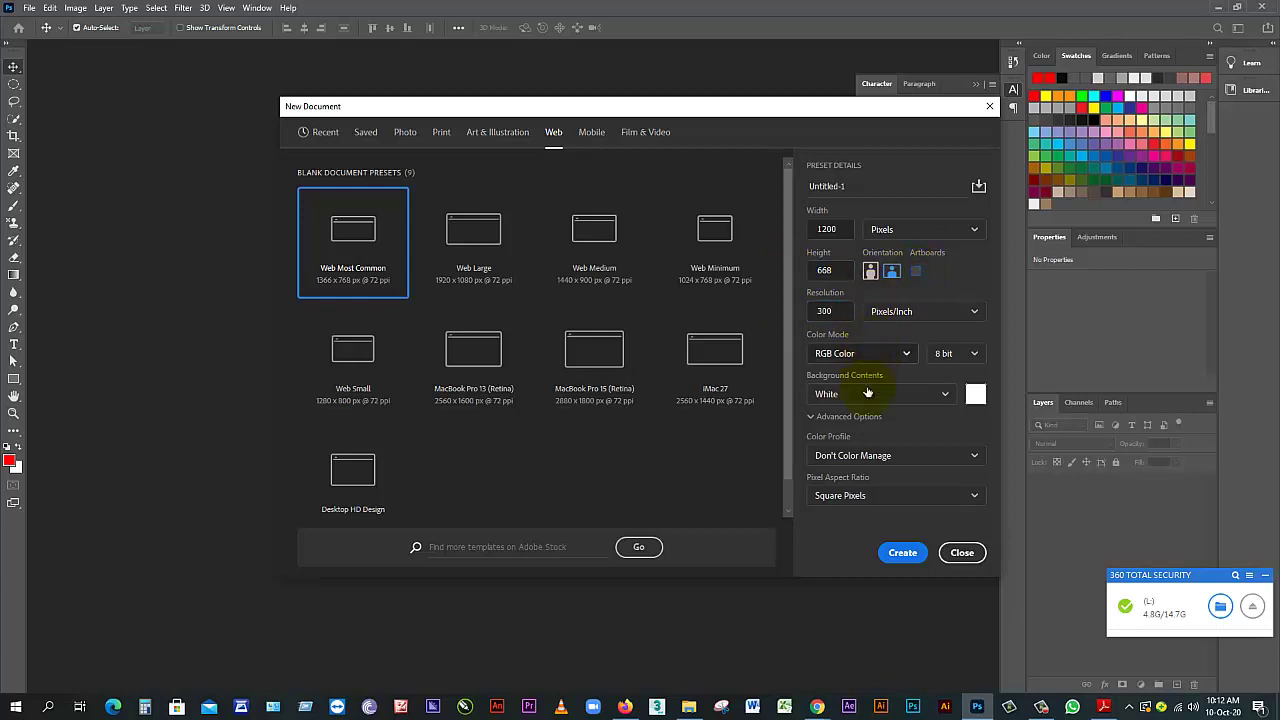
click(900, 549)
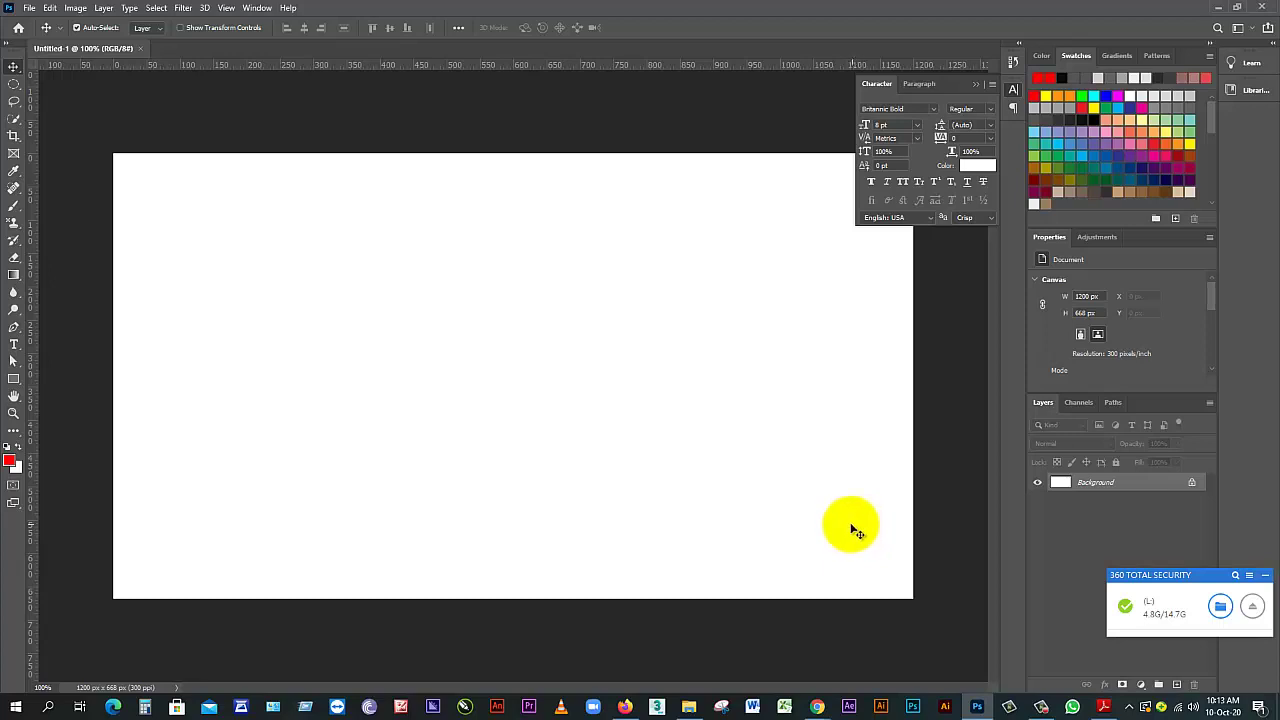
ctrl+alt+click(424, 449)
ctrl+alt+click(424, 449)
ctrl+alt+click(424, 449)
ctrl+click(504, 413)
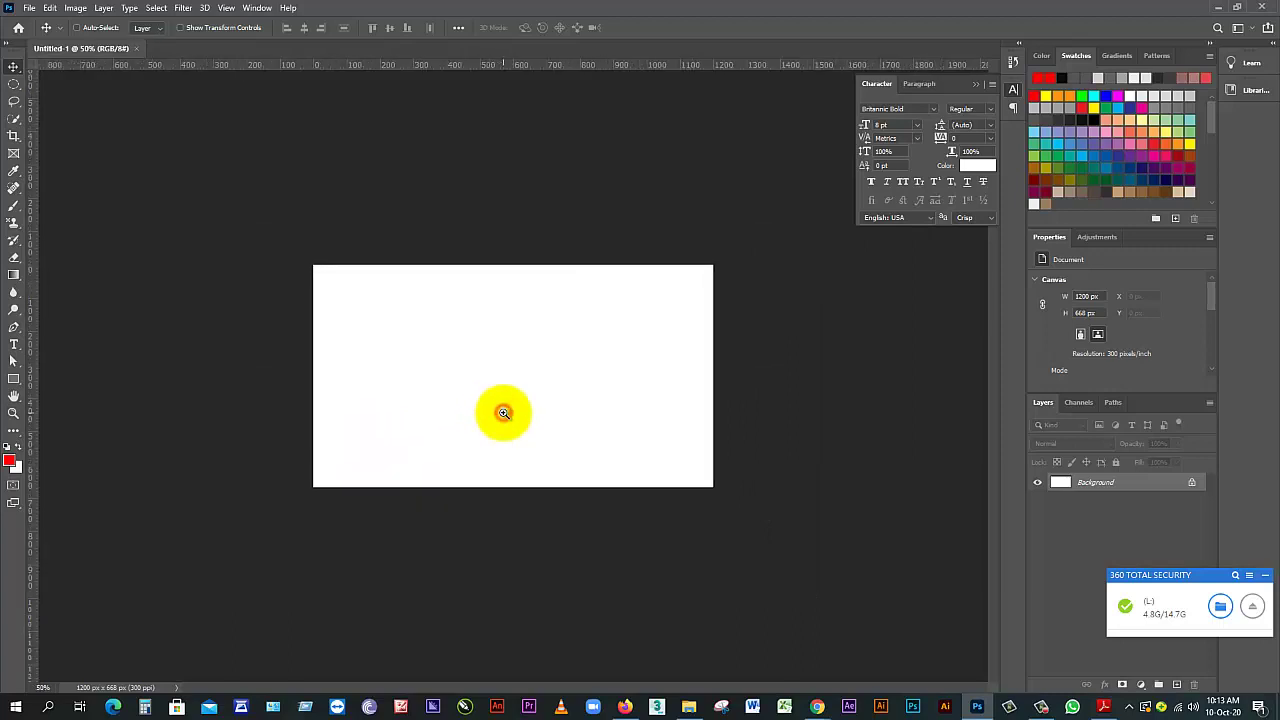
ctrl+click(500, 415)
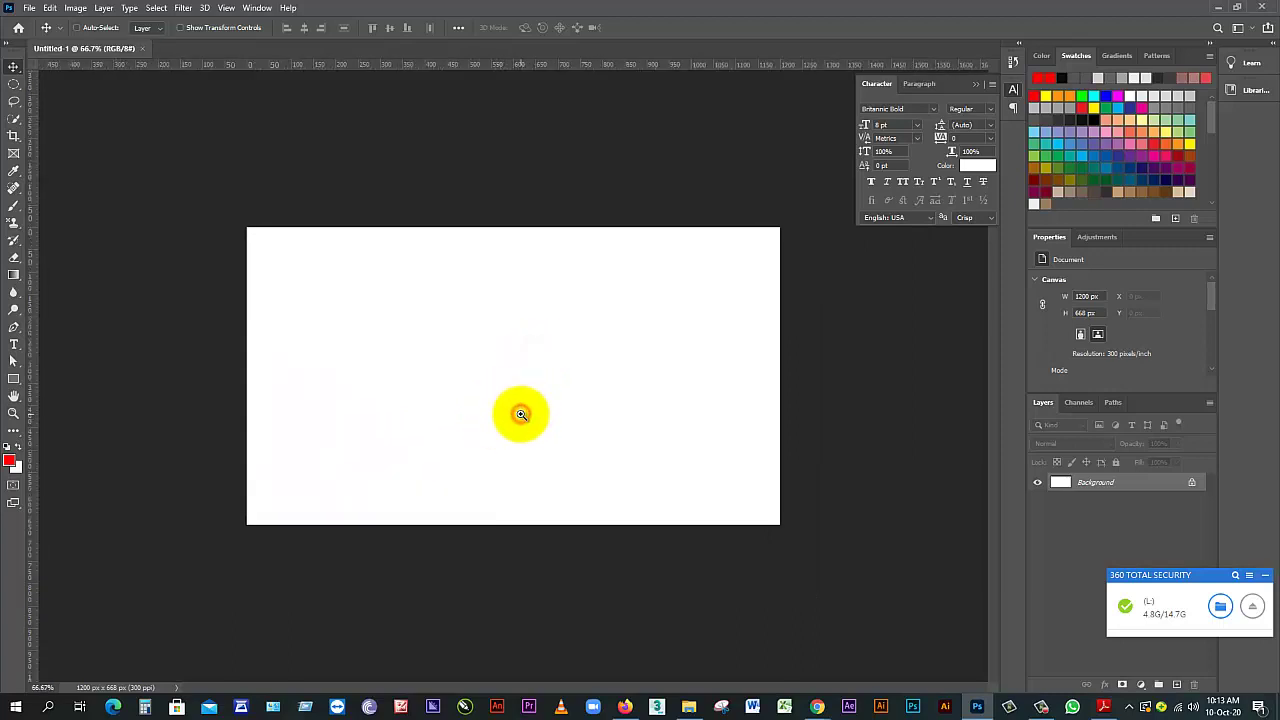
ctrl+click(520, 416)
ctrl+alt+click(516, 420)
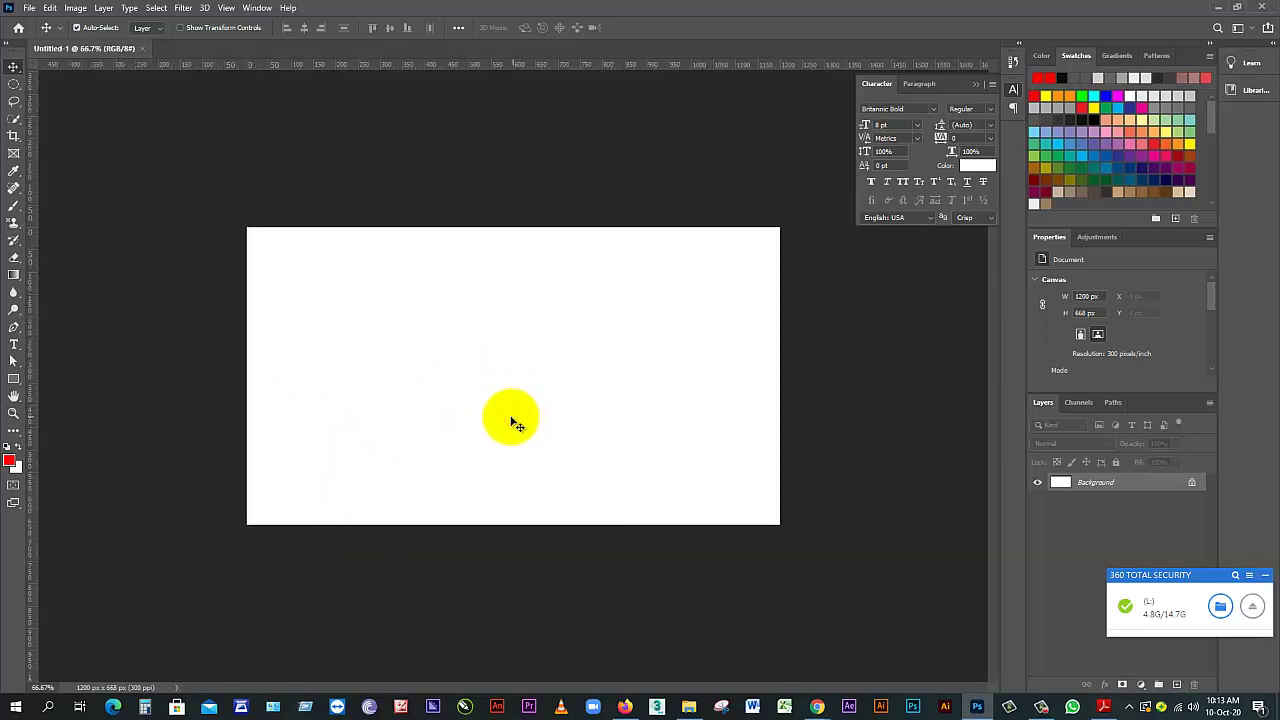
Dismiss the removable-drive security pop-up and unlock the Background layer
click(1265, 575)
click(1191, 483)
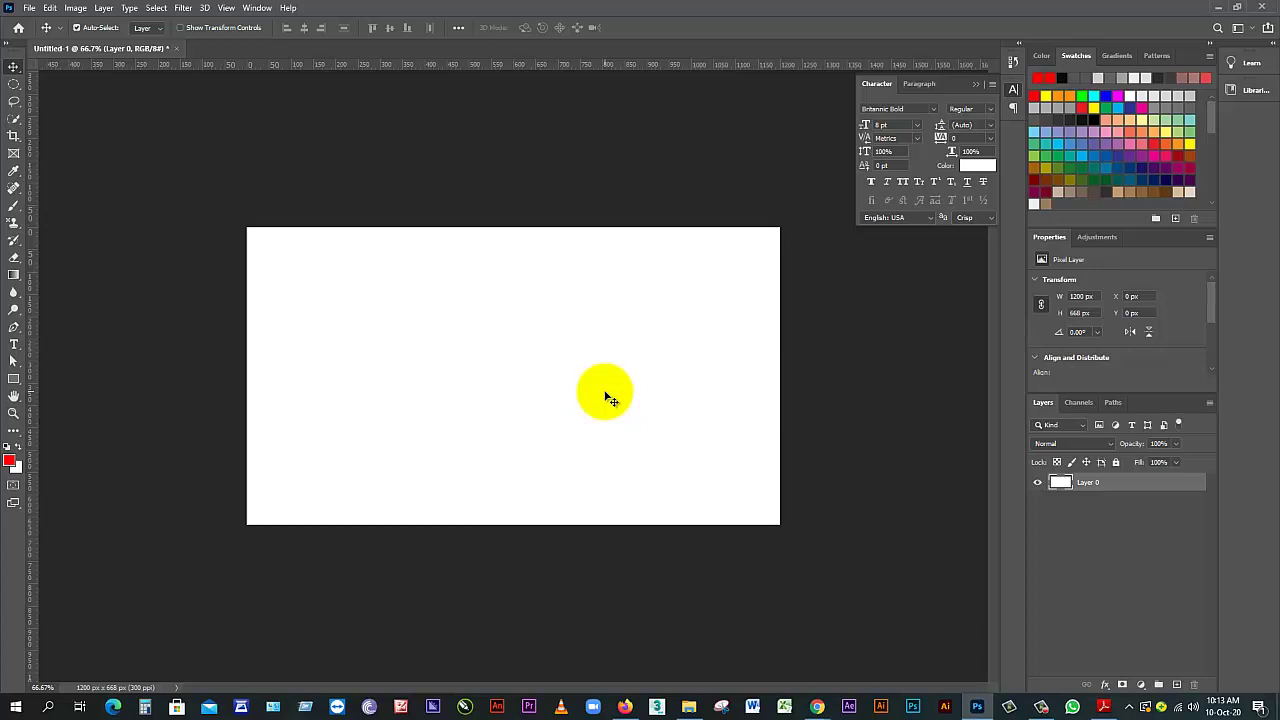
Draw a tall narrow rectangle about 38 x 244 px in the left part of the canvas and fill it with gray
click(16, 380)
click(46, 378)
drag(330, 303, 346, 408)
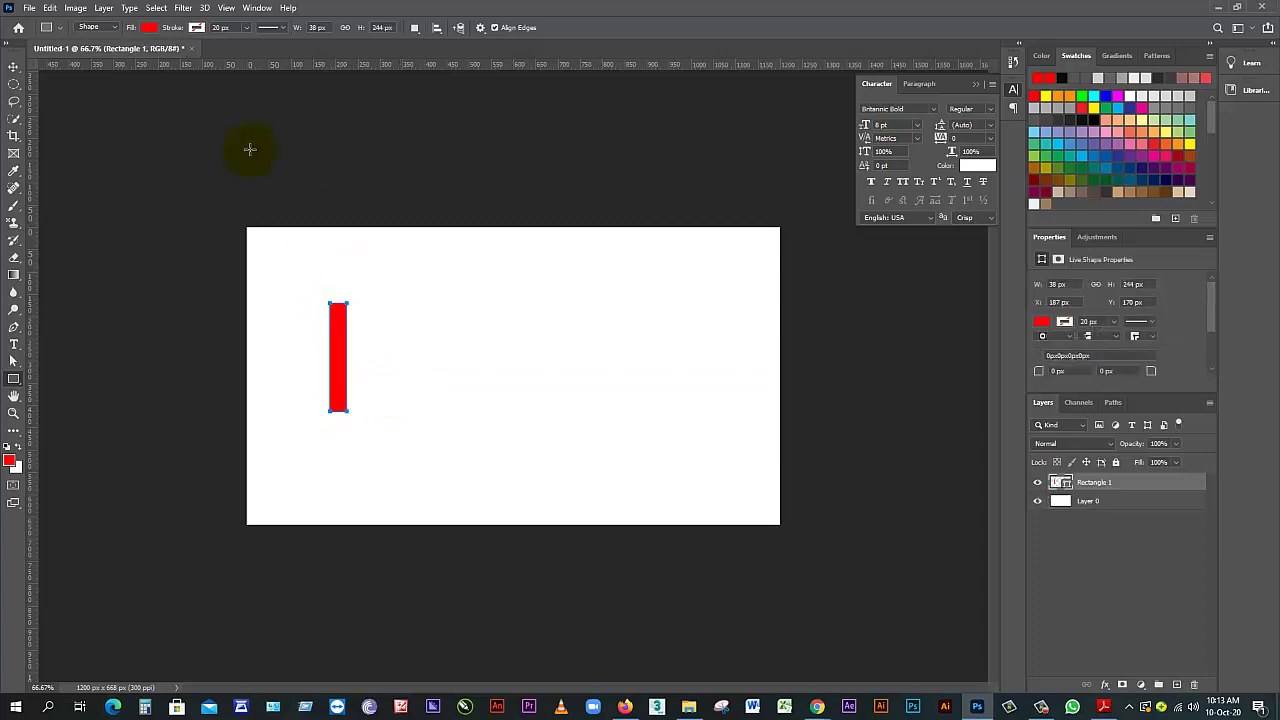
click(152, 29)
click(197, 98)
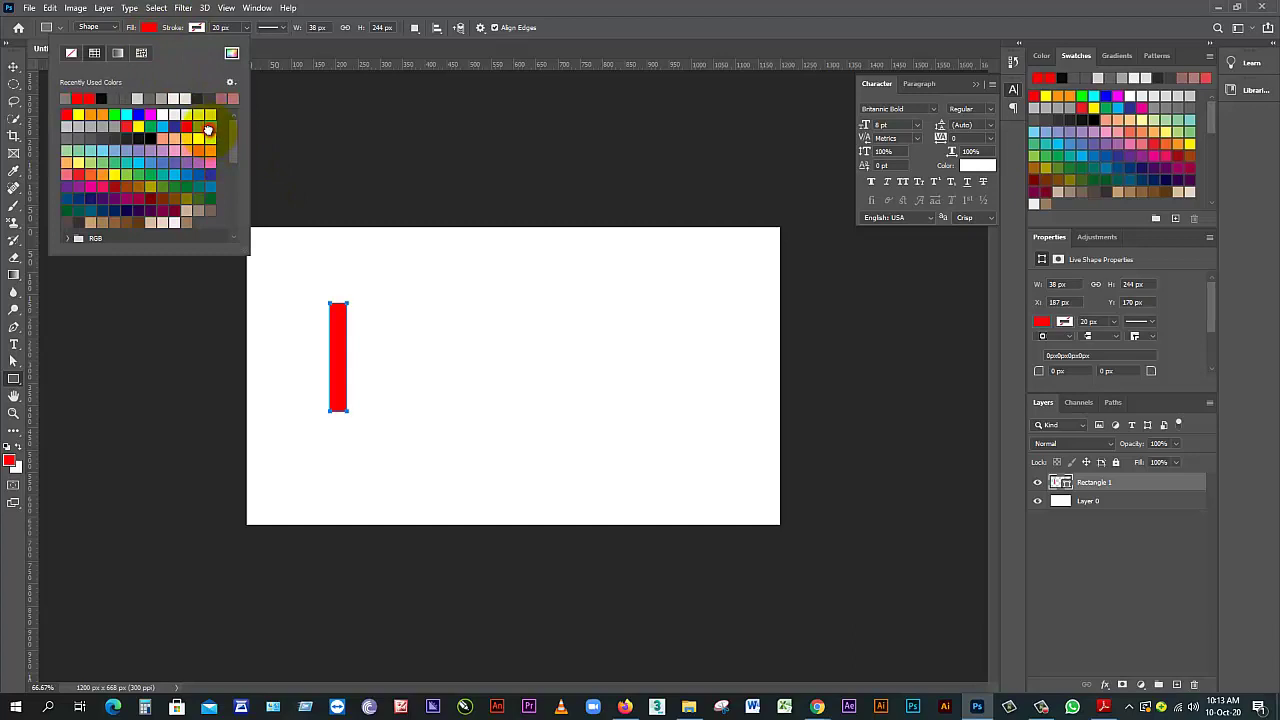
click(375, 10)
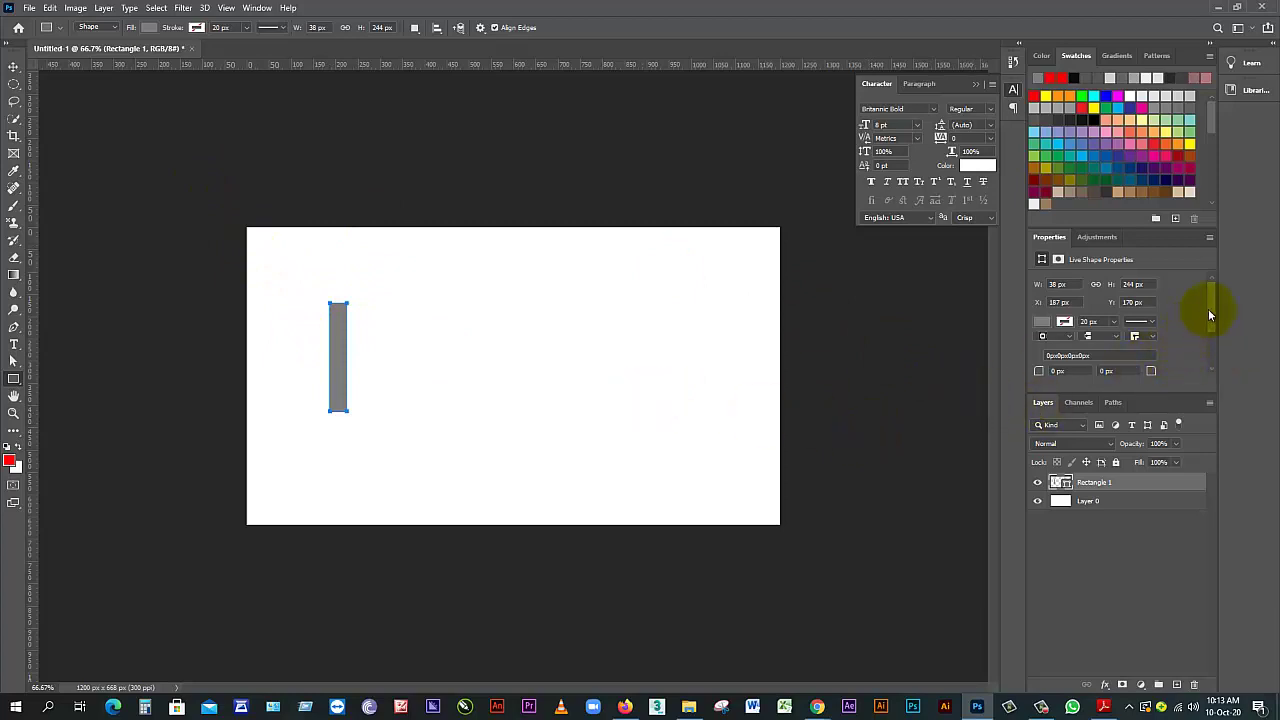
Round all four corners of the gray rectangle with a 19 px radius
drag(1215, 310, 1211, 346)
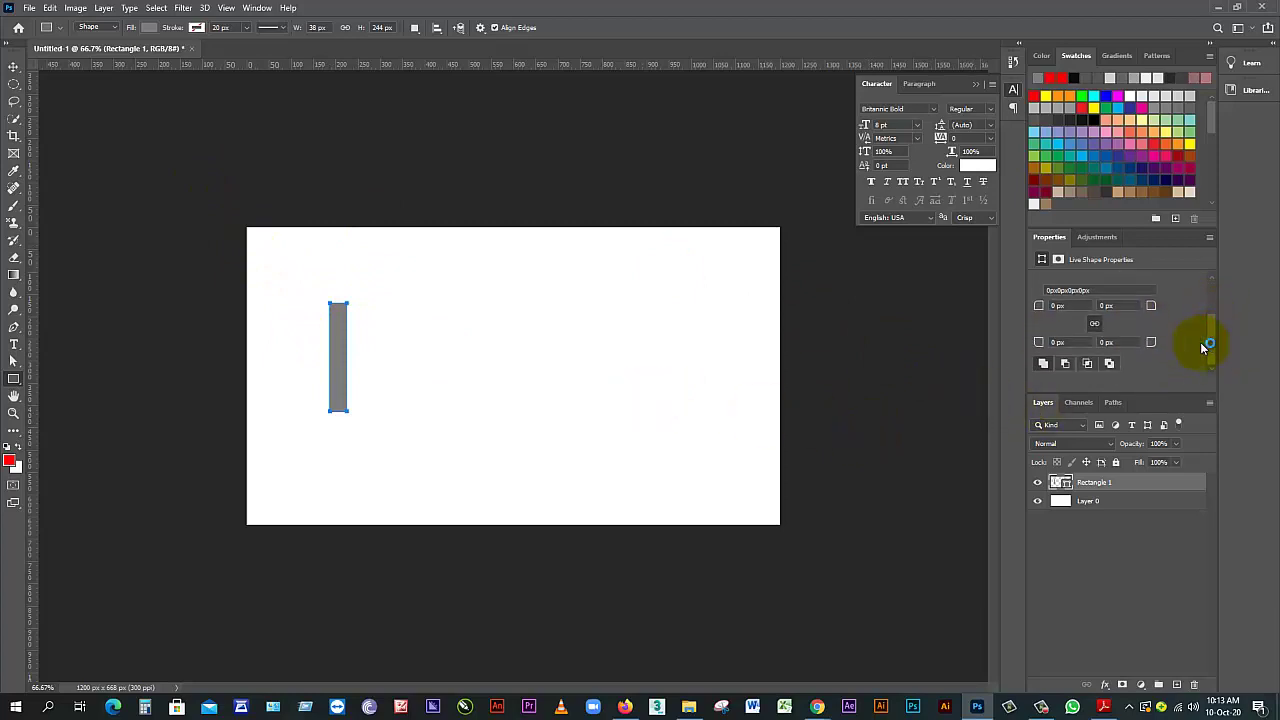
click(1060, 306)
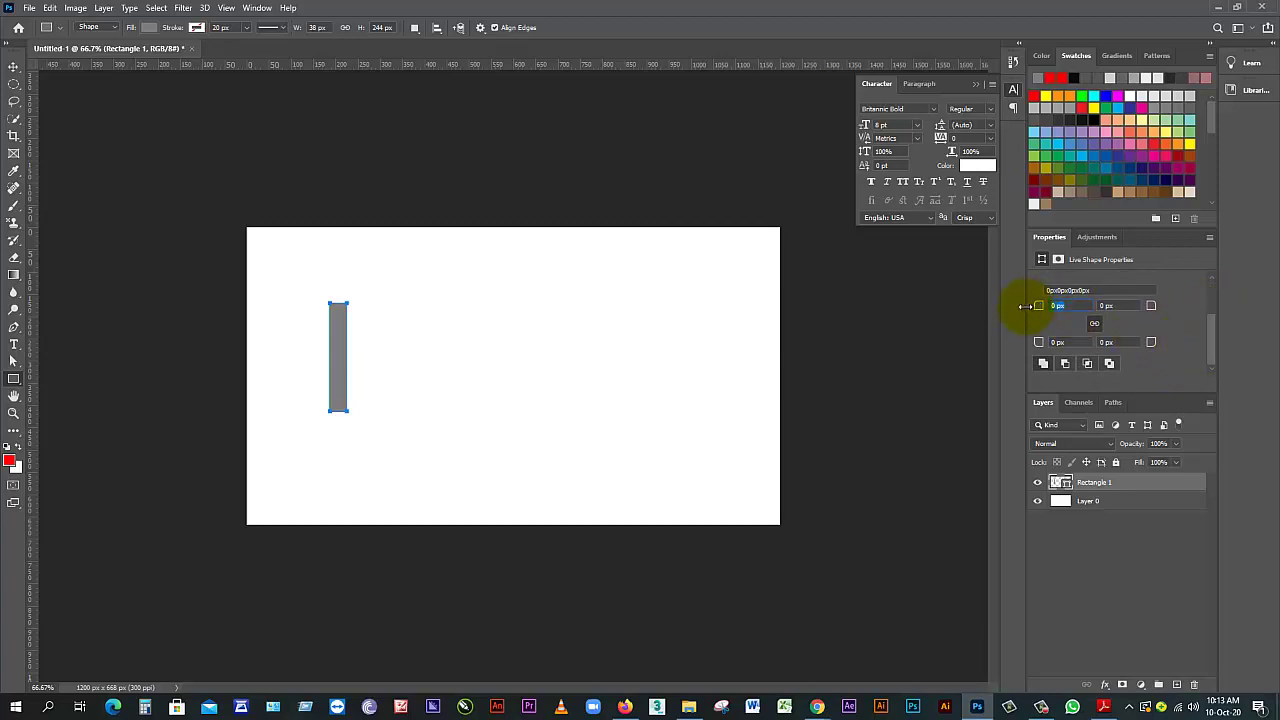
text(19)
key(Return)
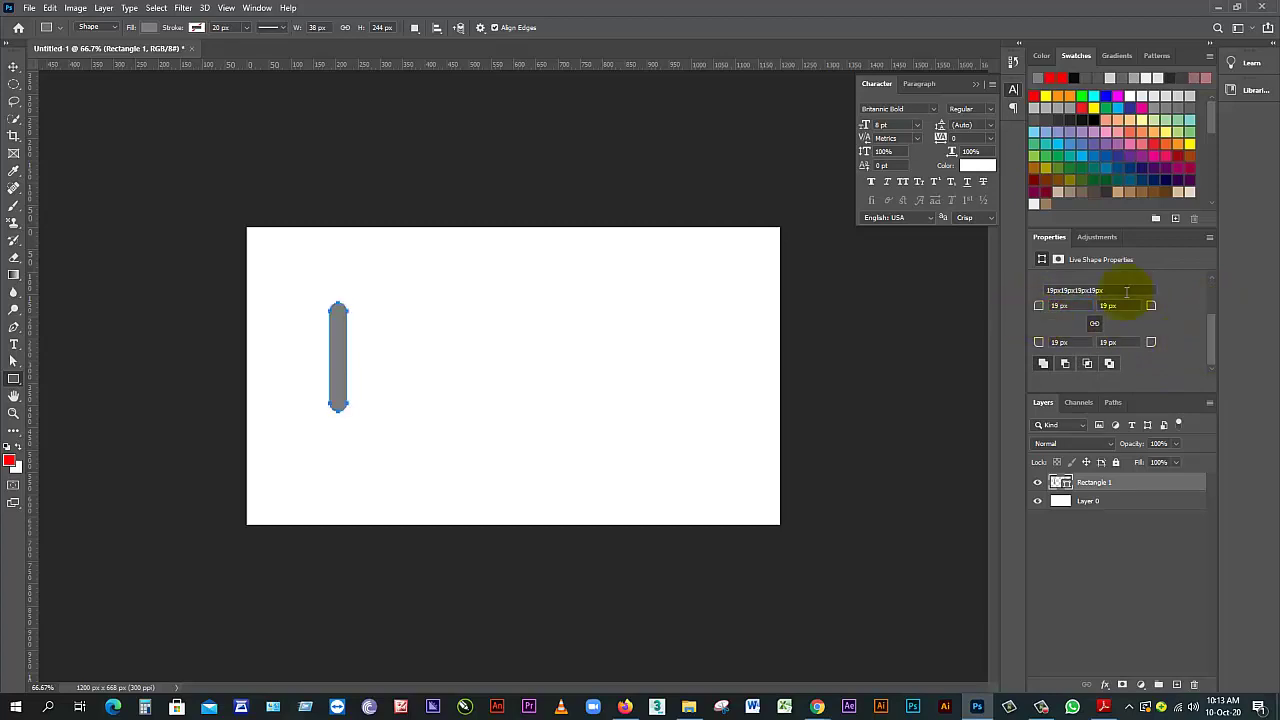
Move the rounded bar up and left to about X 92 px, Y 134 px
key(v)
click(463, 333)
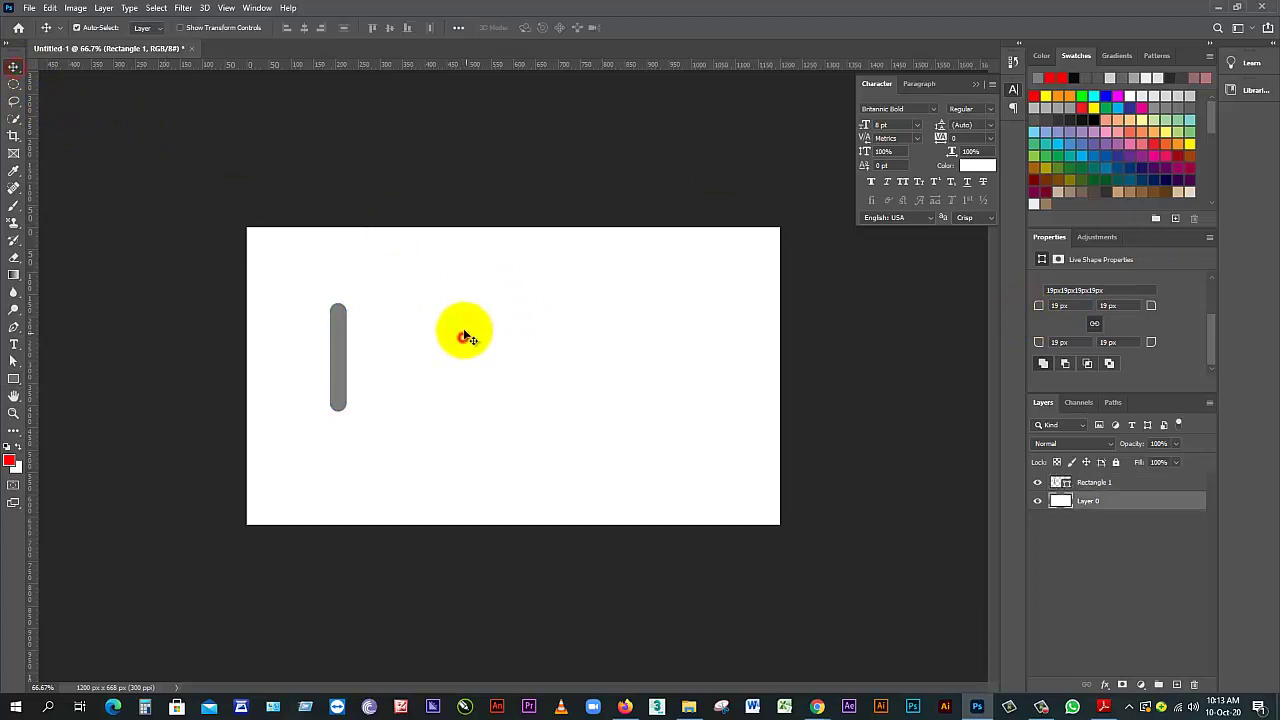
ctrl+click(327, 372)
alt+click(386, 408)
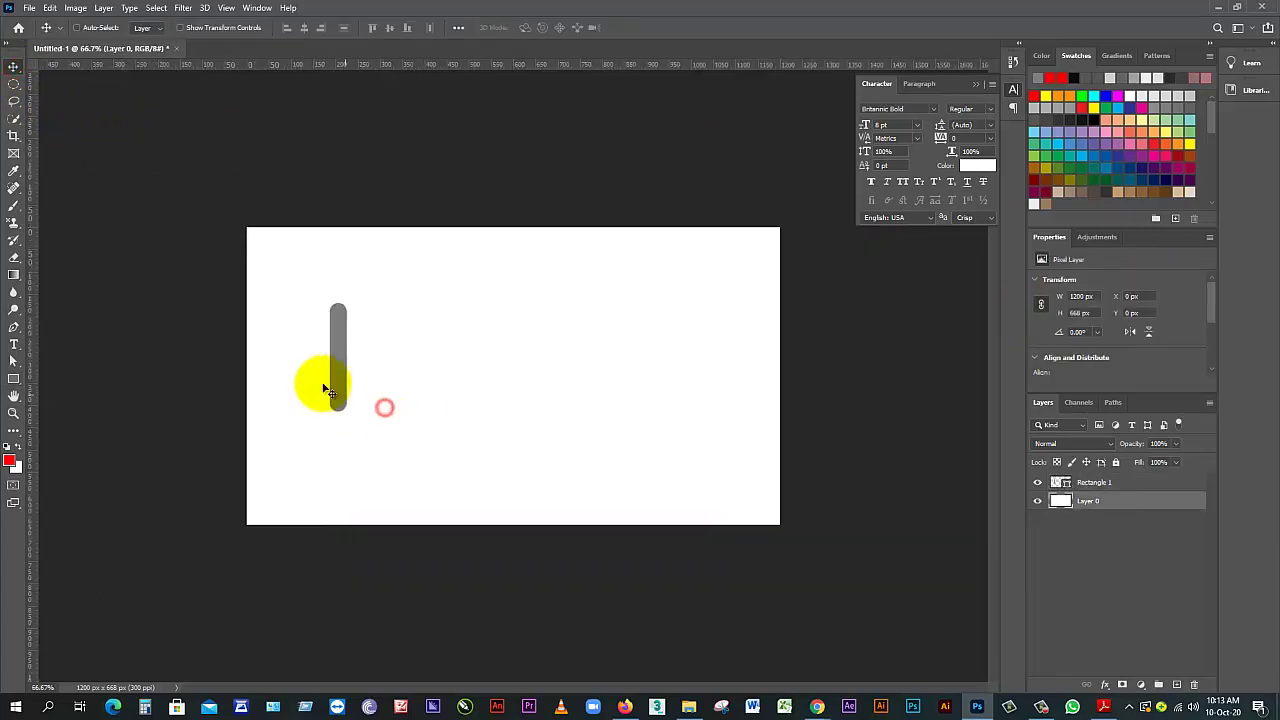
ctrl+click(309, 383)
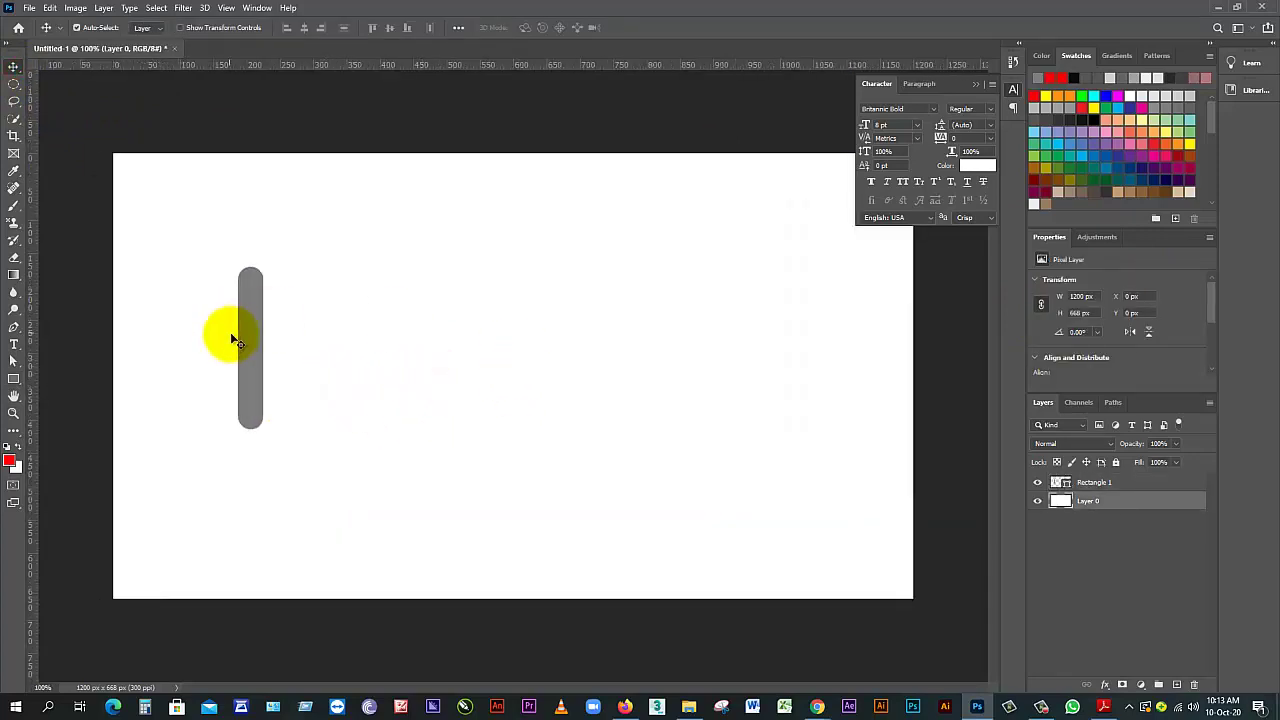
drag(255, 352, 196, 324)
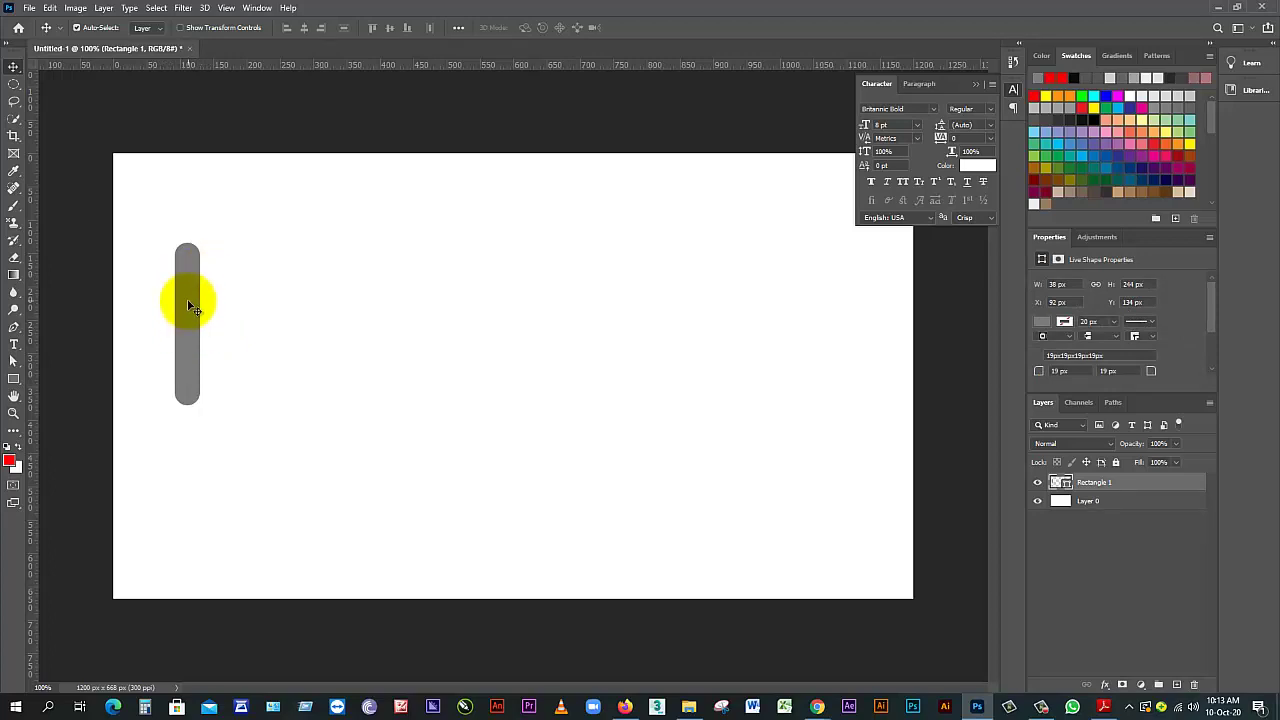
Duplicate the bar three times to the right with 9 px gaps, staggering the copies at alternating heights
drag(193, 310, 223, 292)
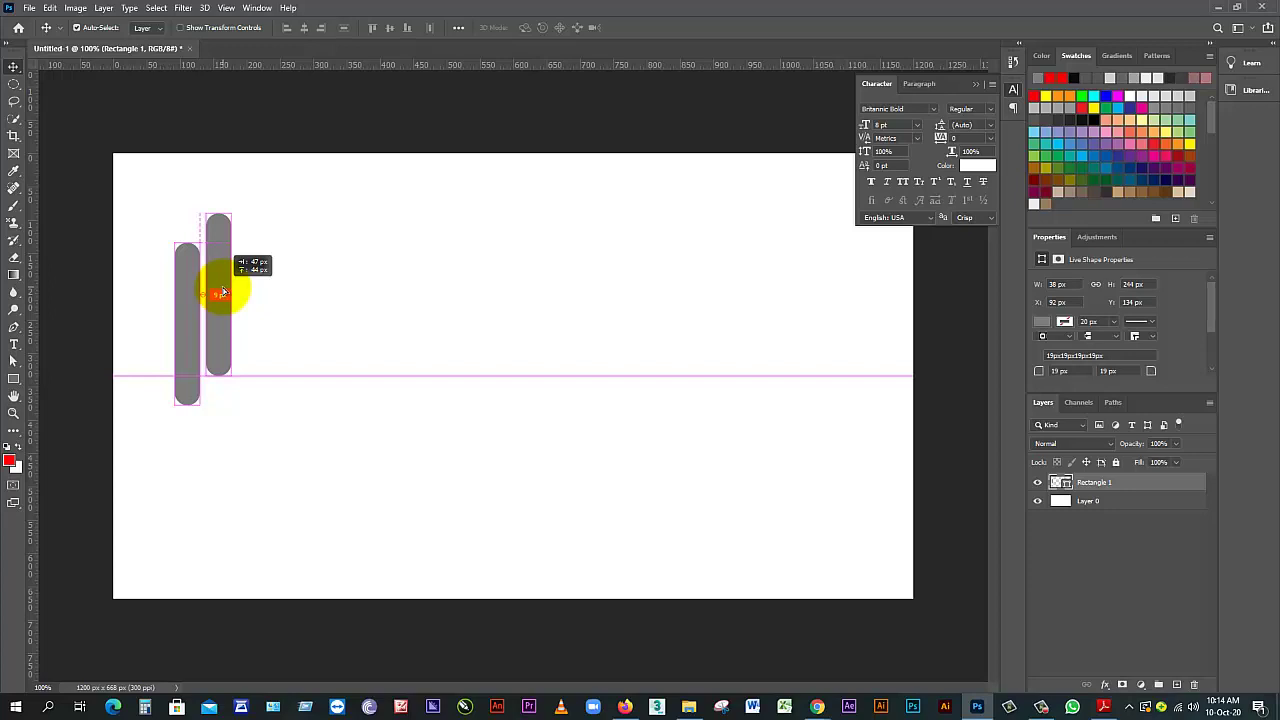
drag(223, 292, 250, 345)
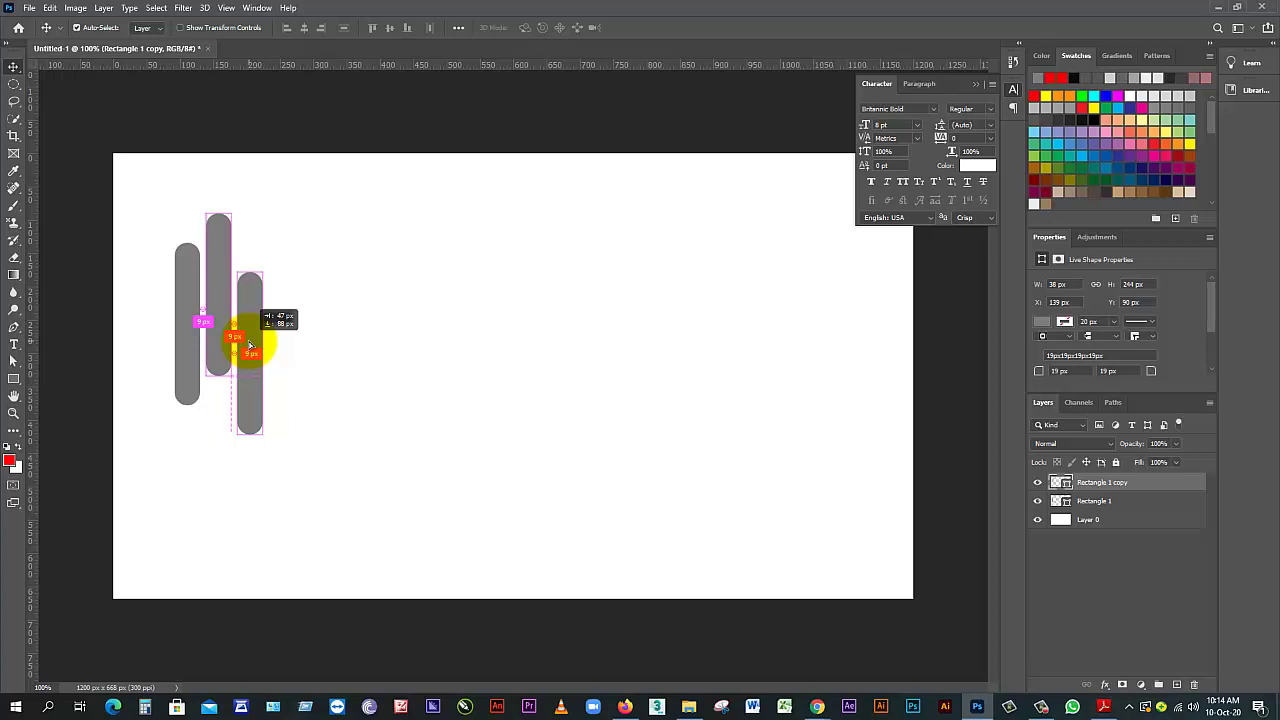
drag(250, 344, 289, 262)
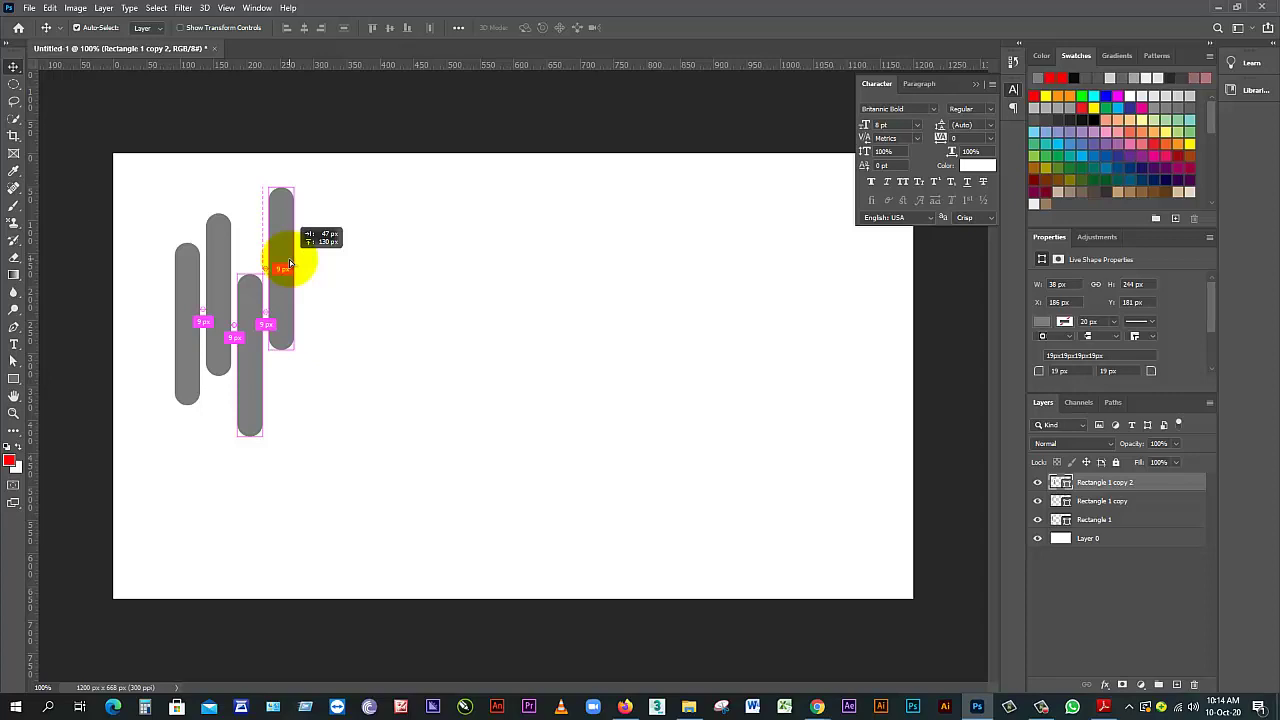
drag(289, 259, 289, 259)
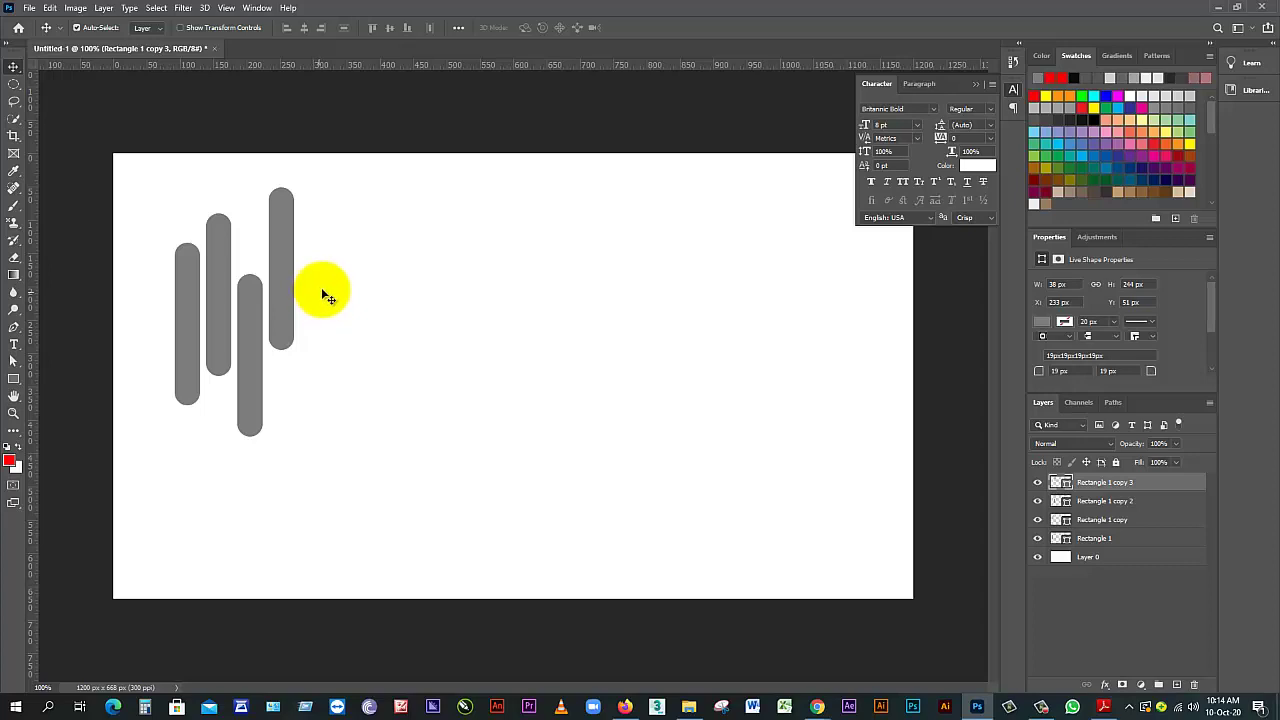
Move the second bar straight down by about 138 px
drag(227, 290, 223, 393)
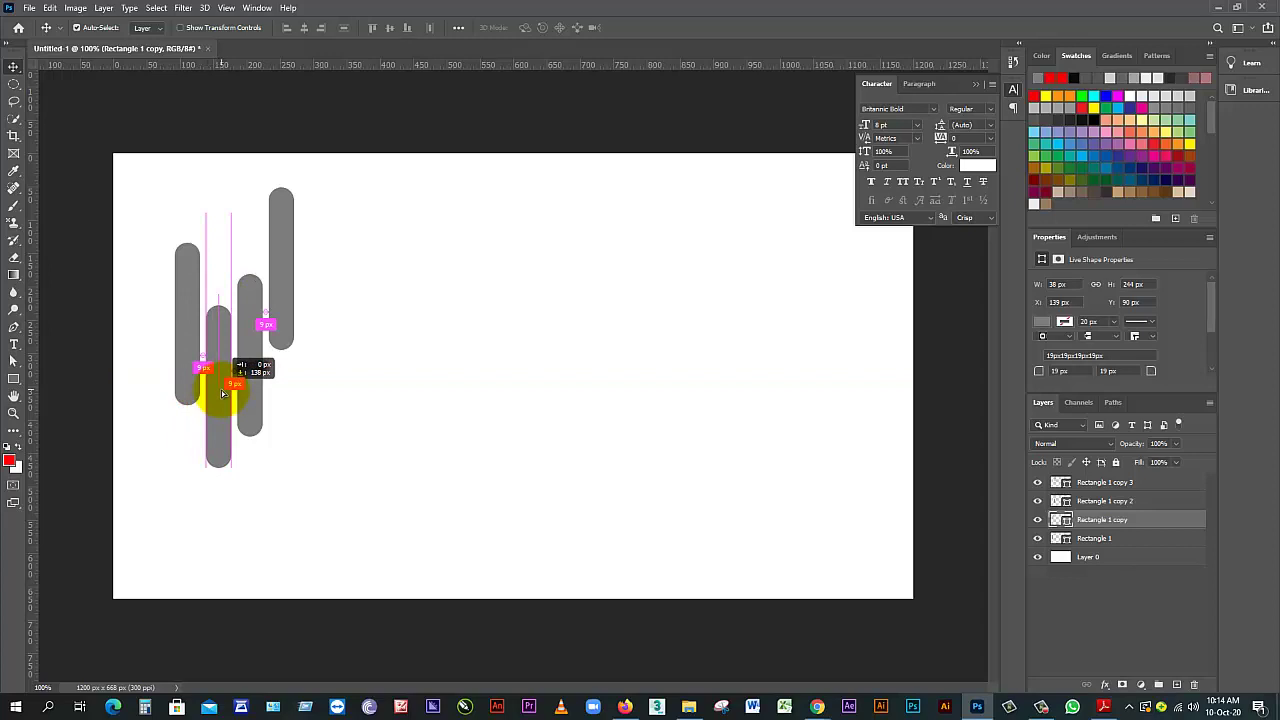
drag(223, 393, 223, 388)
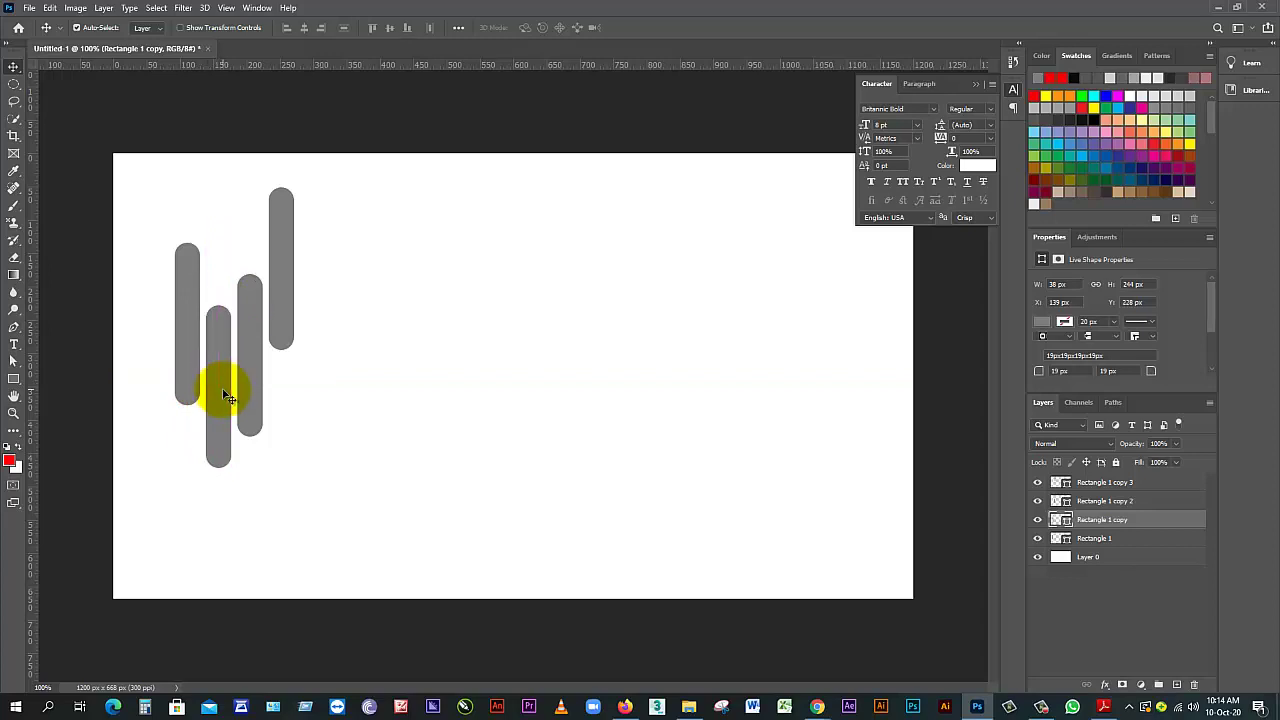
Place a horizontal guide through the vertical center of the first bar, using its transform box as reference
click(194, 330)
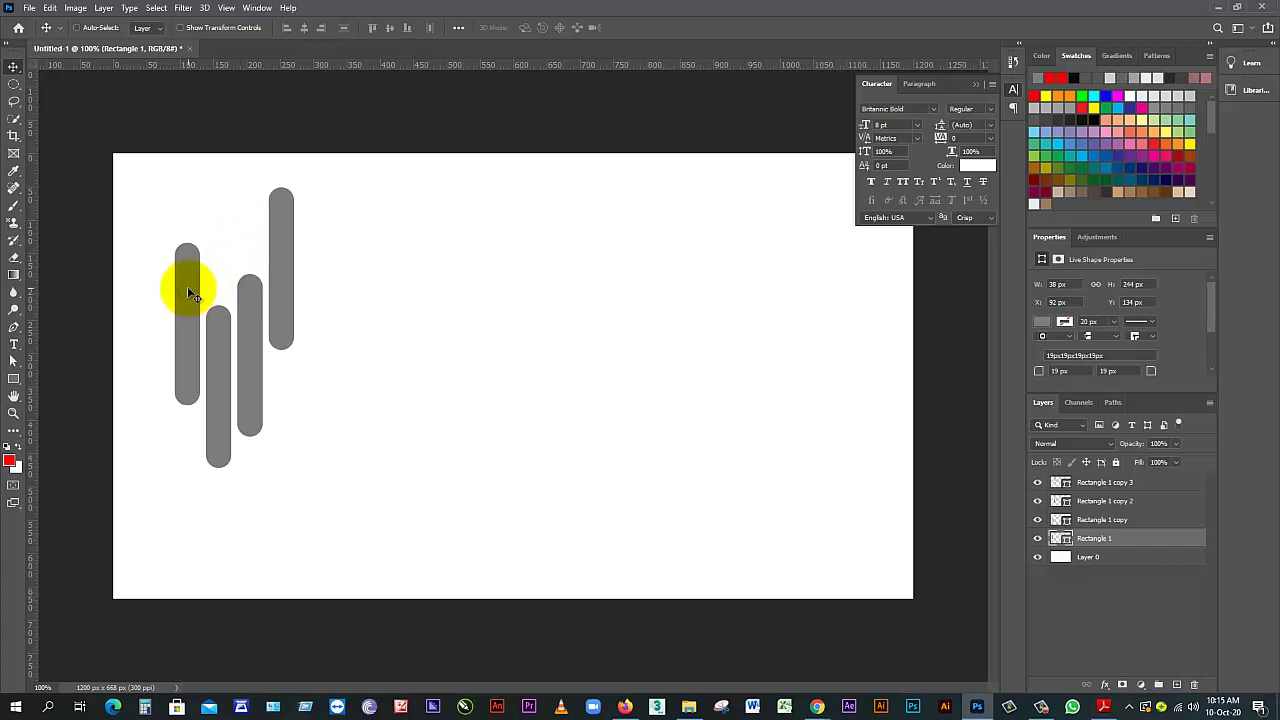
key(ctrl+t)
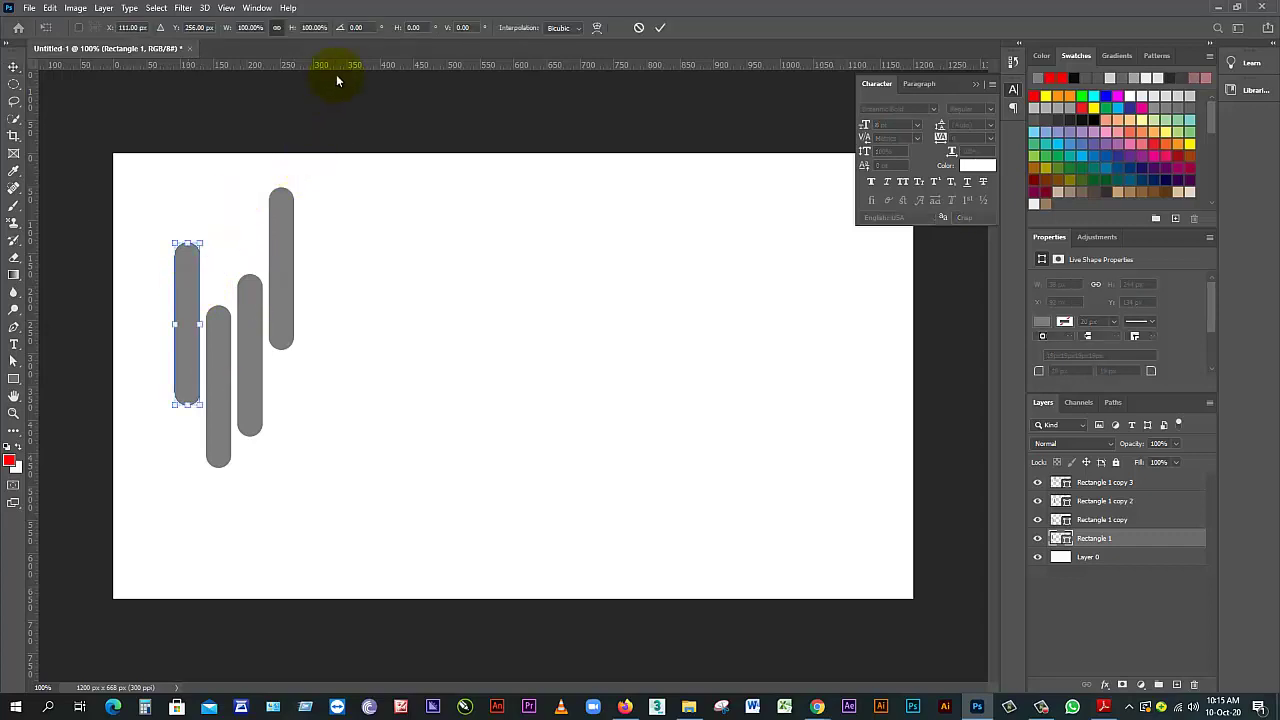
drag(338, 72, 344, 323)
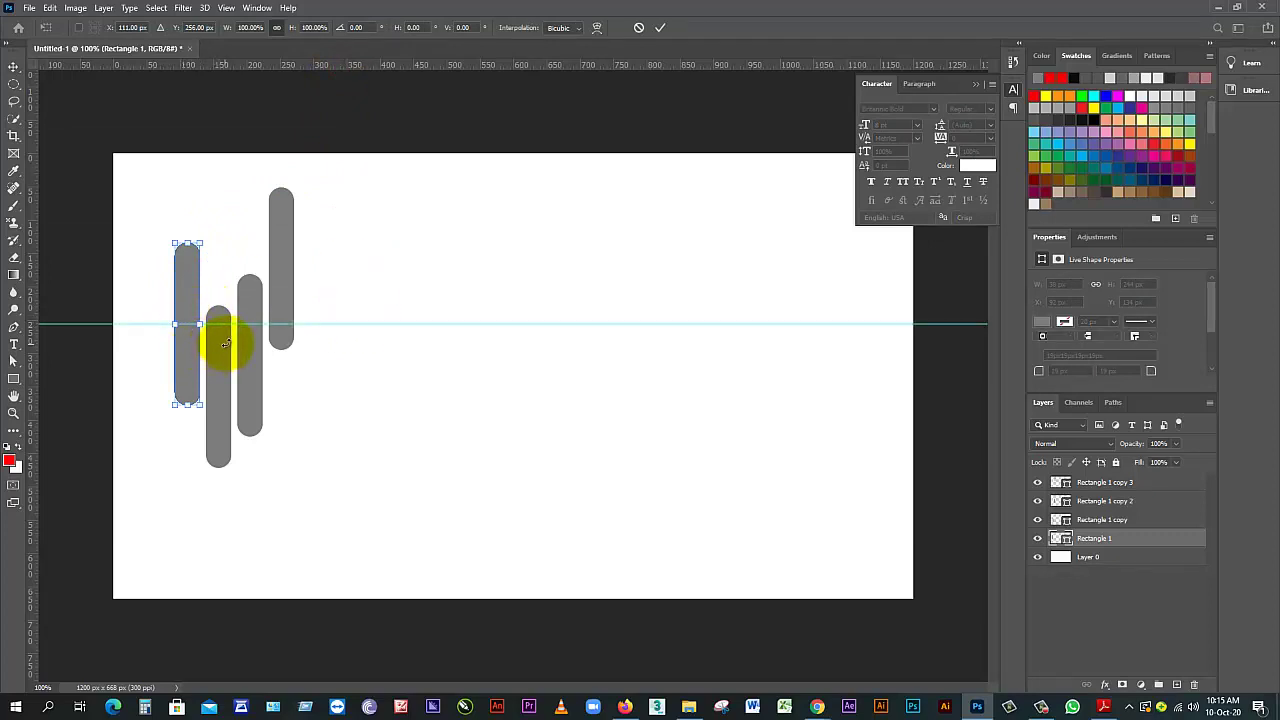
Reposition the second bar at about Y 90 px and the third bar at about Y 191 px, both crossing the guide
click(14, 66)
drag(214, 354, 254, 260)
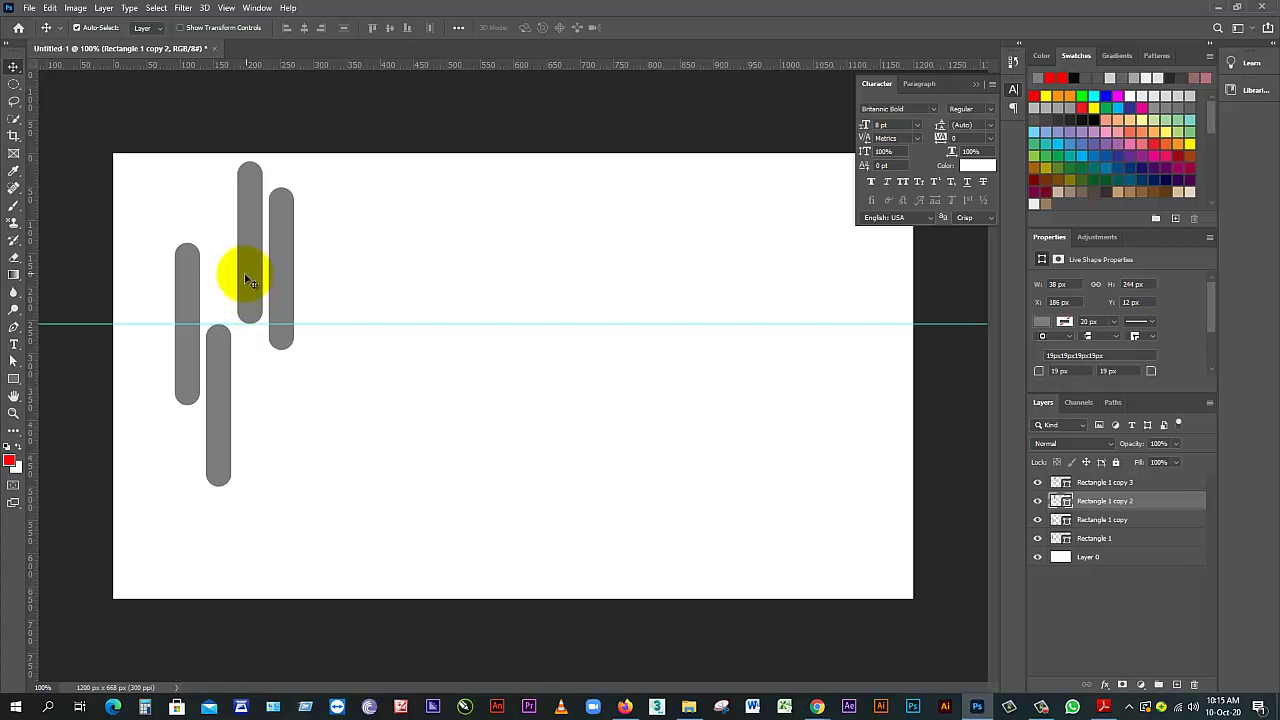
drag(223, 371, 224, 268)
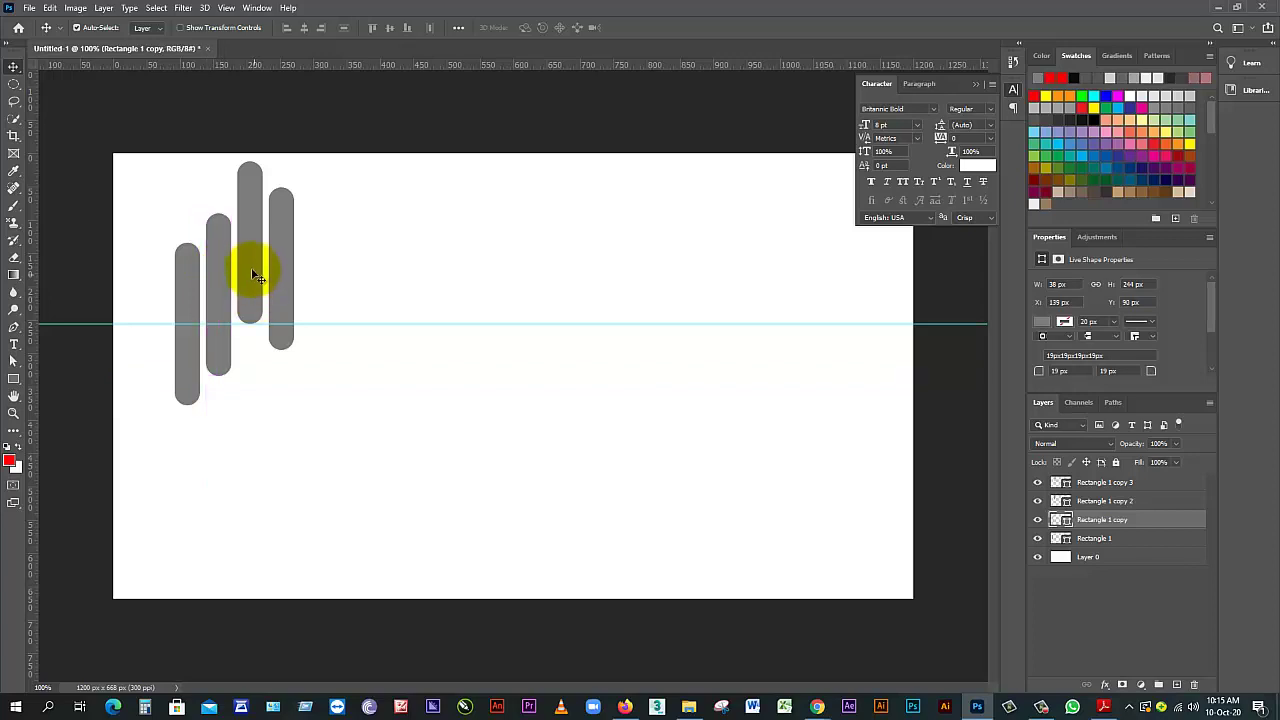
drag(249, 251, 248, 368)
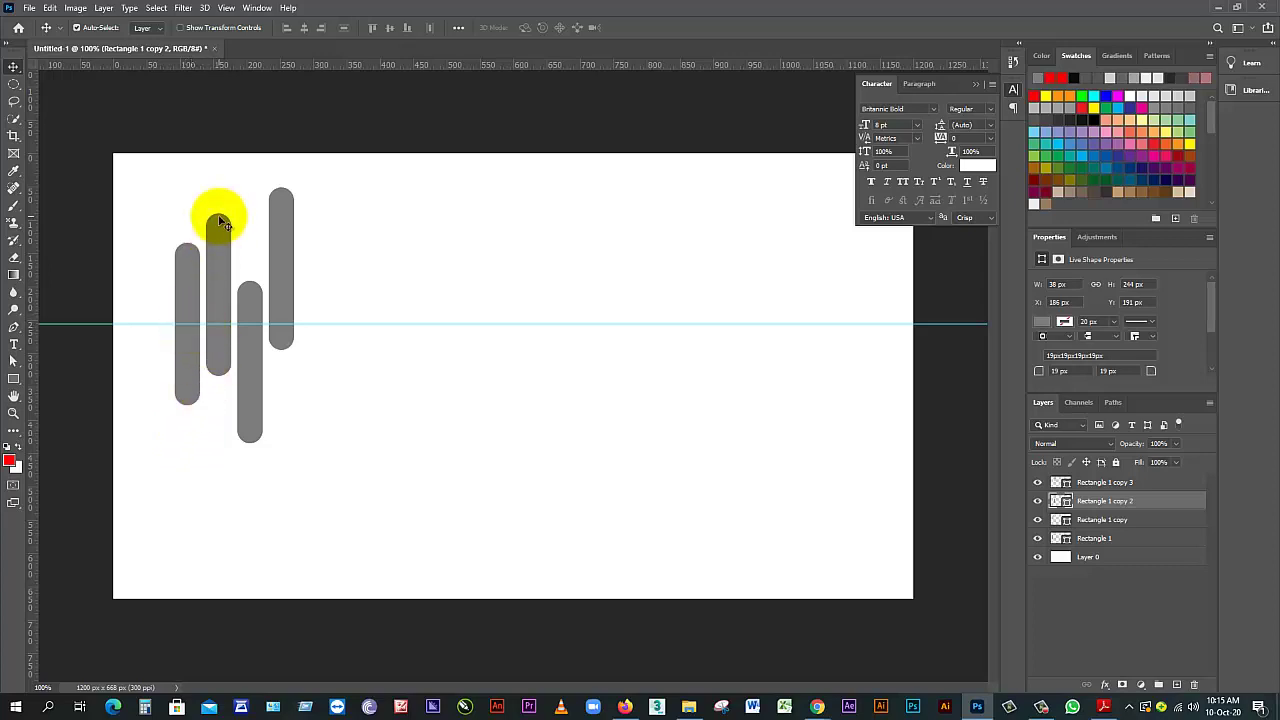
Add a horizontal guide at the second bar's upper end and draw a vertical line about 166 px tall between the guides
click(13, 378)
click(68, 435)
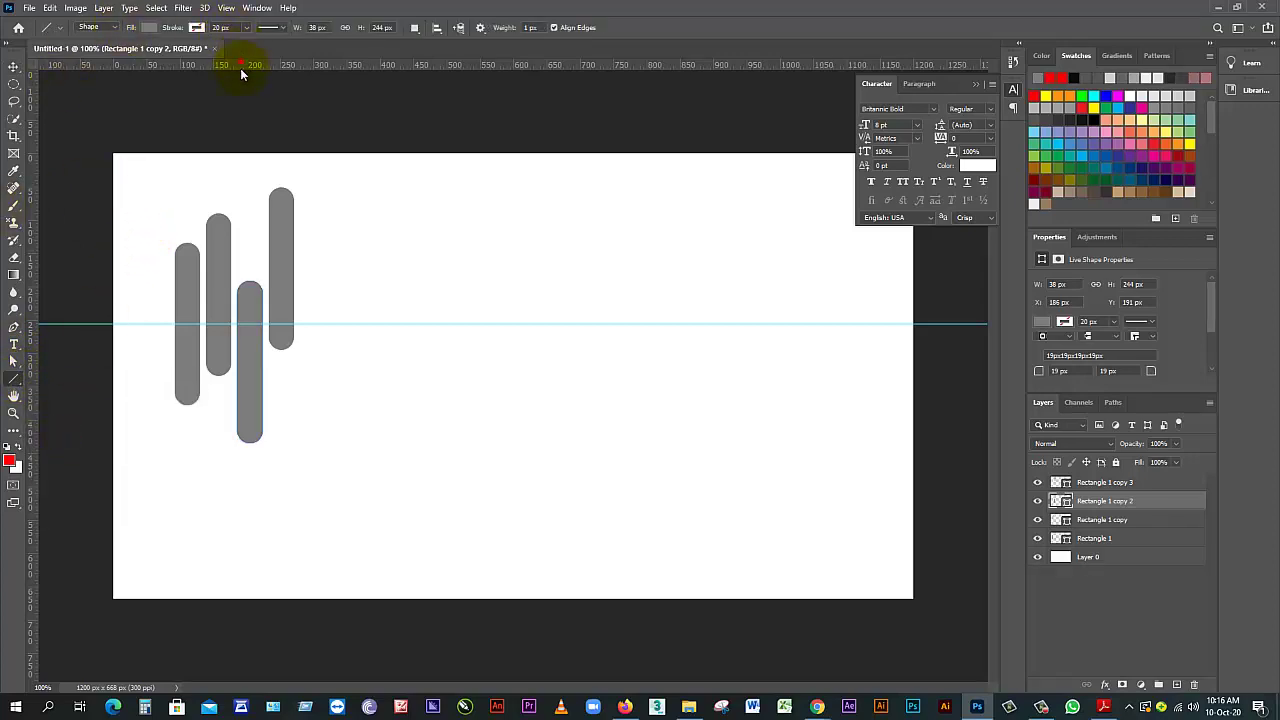
drag(241, 74, 250, 212)
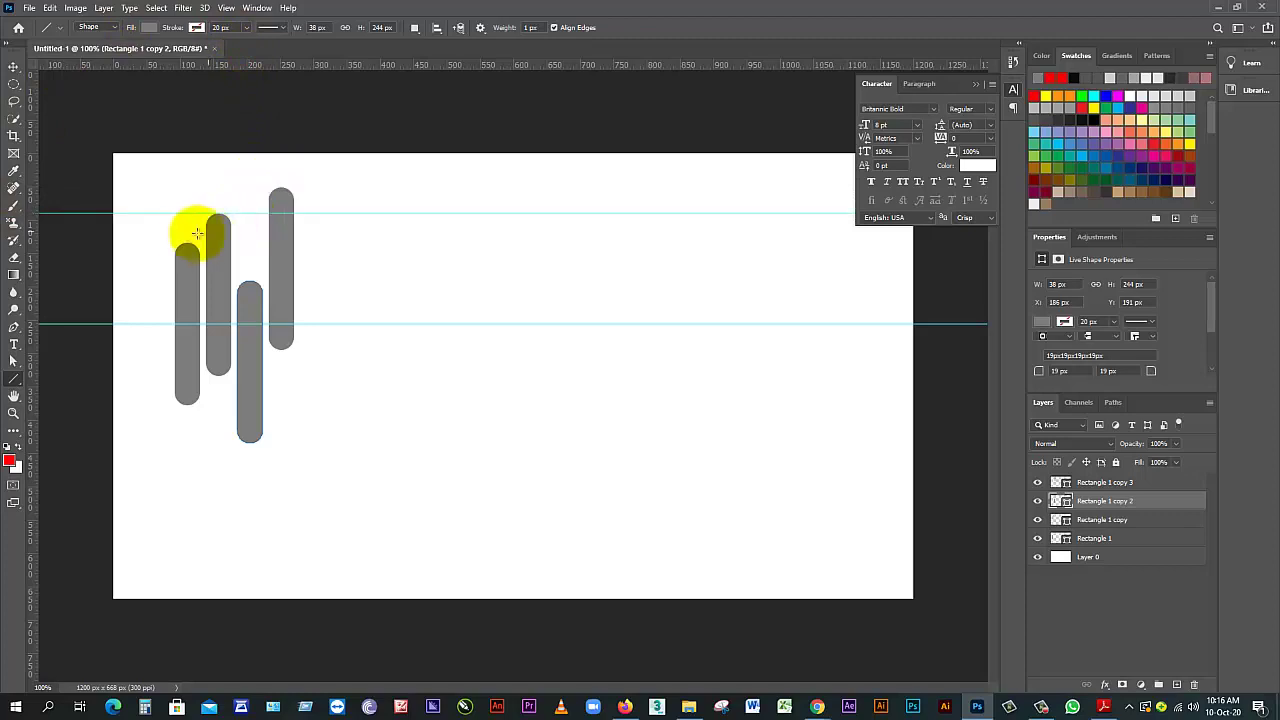
drag(156, 212, 155, 323)
click(14, 67)
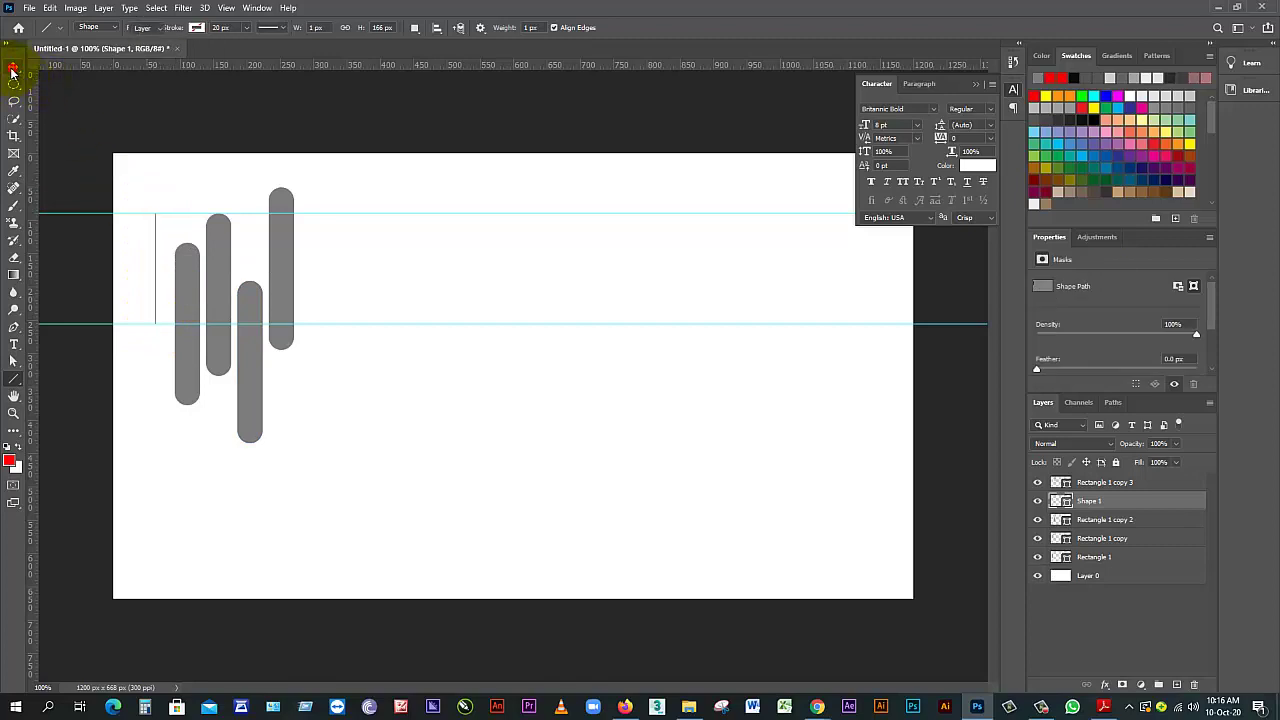
Identify and select the Shape 1 line layer, then move the line down so its upper end meets the center guide
mouse_move(156, 282)
mouse_down()
mouse_move(155, 312)
mouse_move(154, 280)
mouse_up()
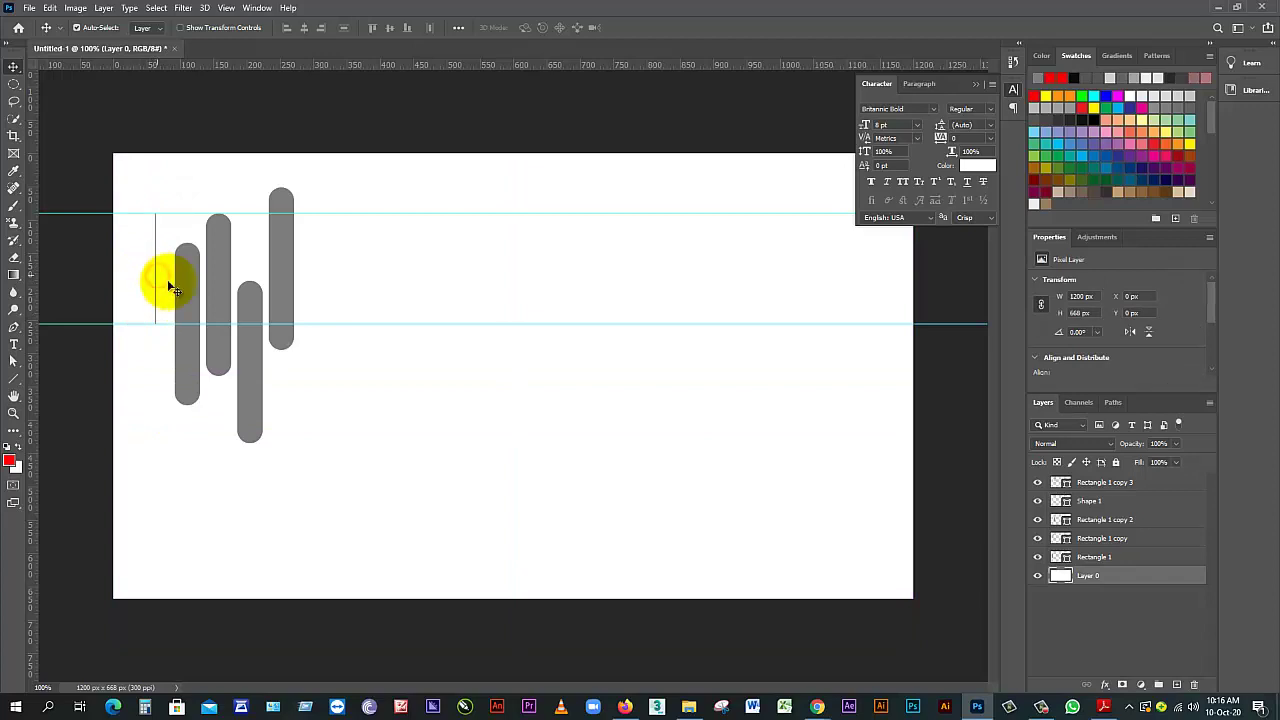
click(1063, 483)
click(1039, 484)
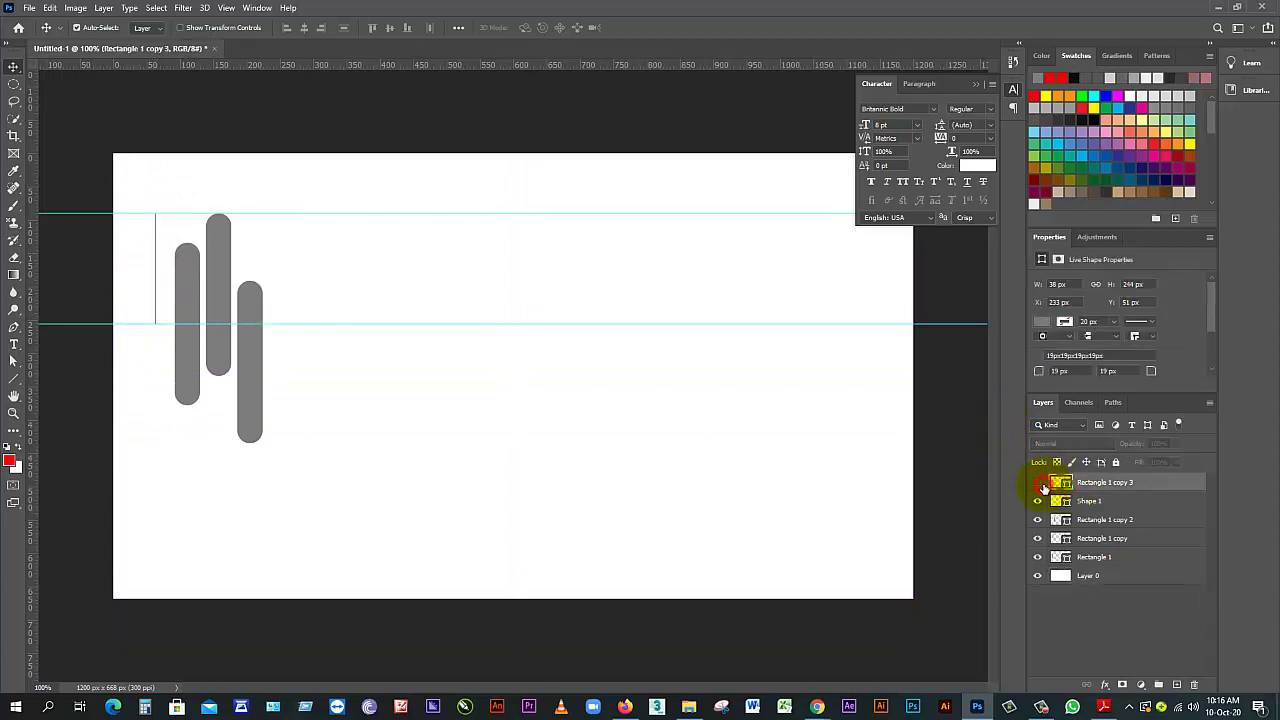
click(1038, 484)
click(1087, 501)
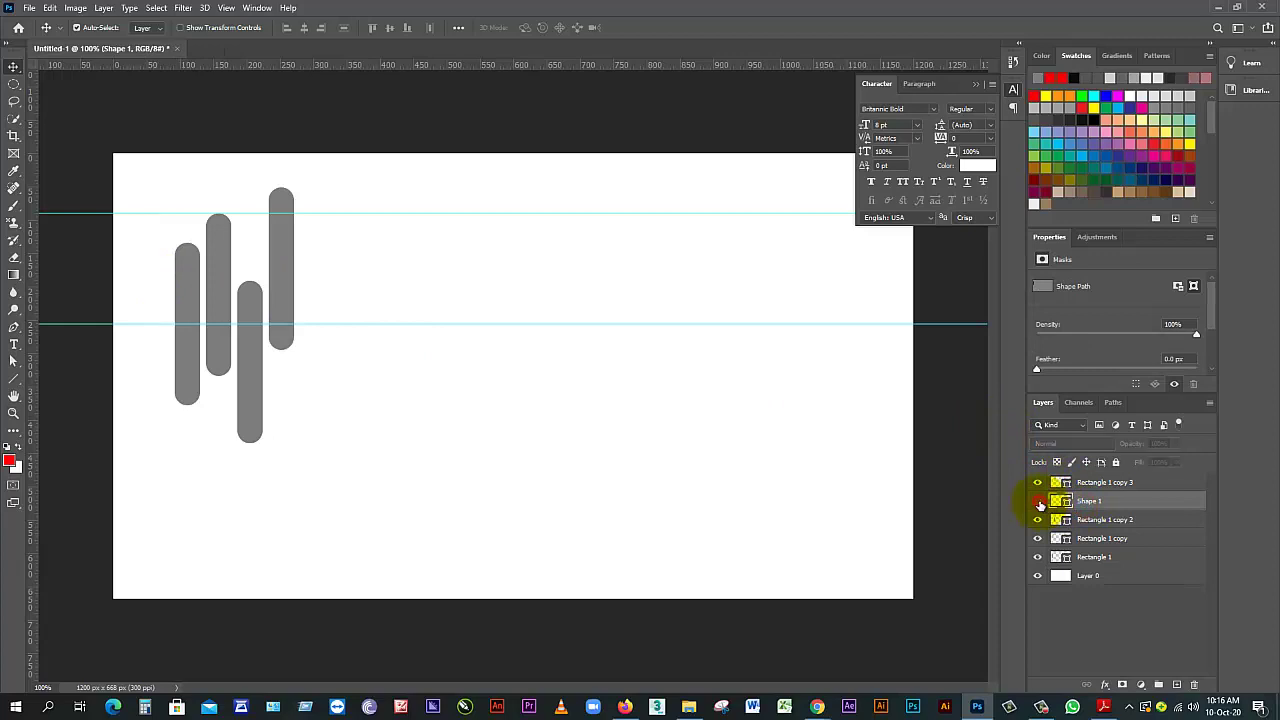
click(1039, 503)
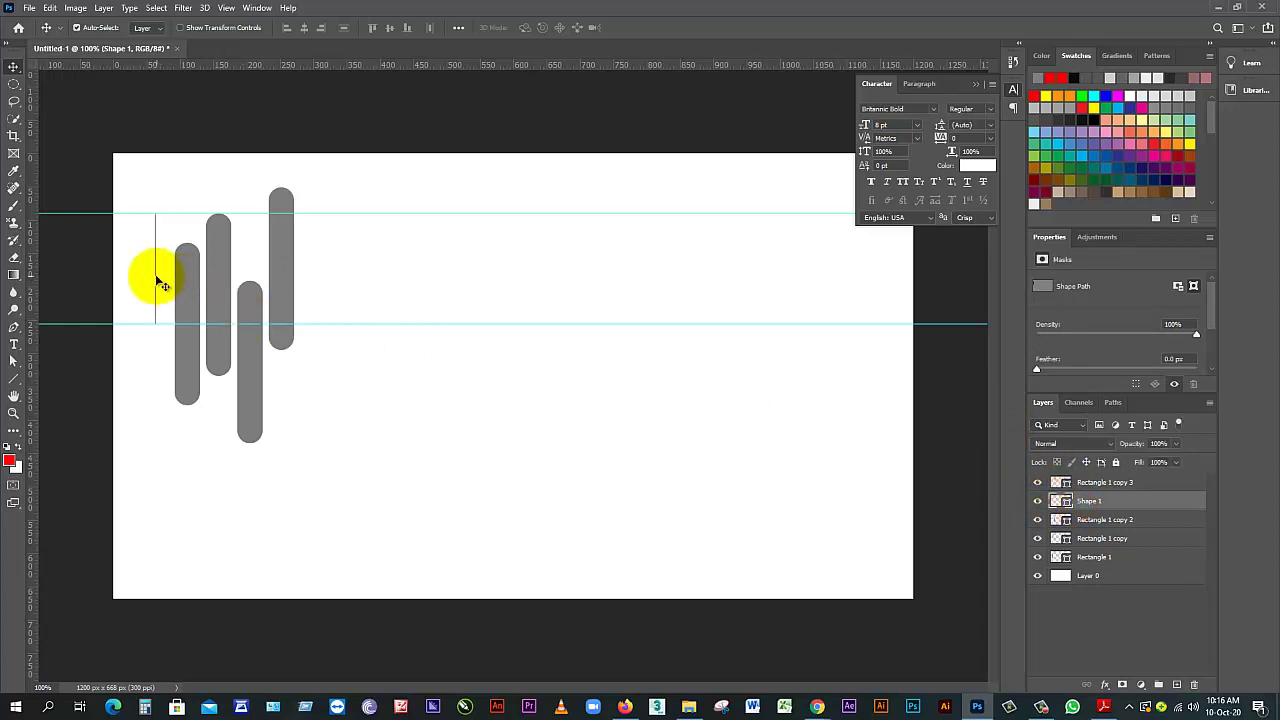
drag(157, 271, 155, 390)
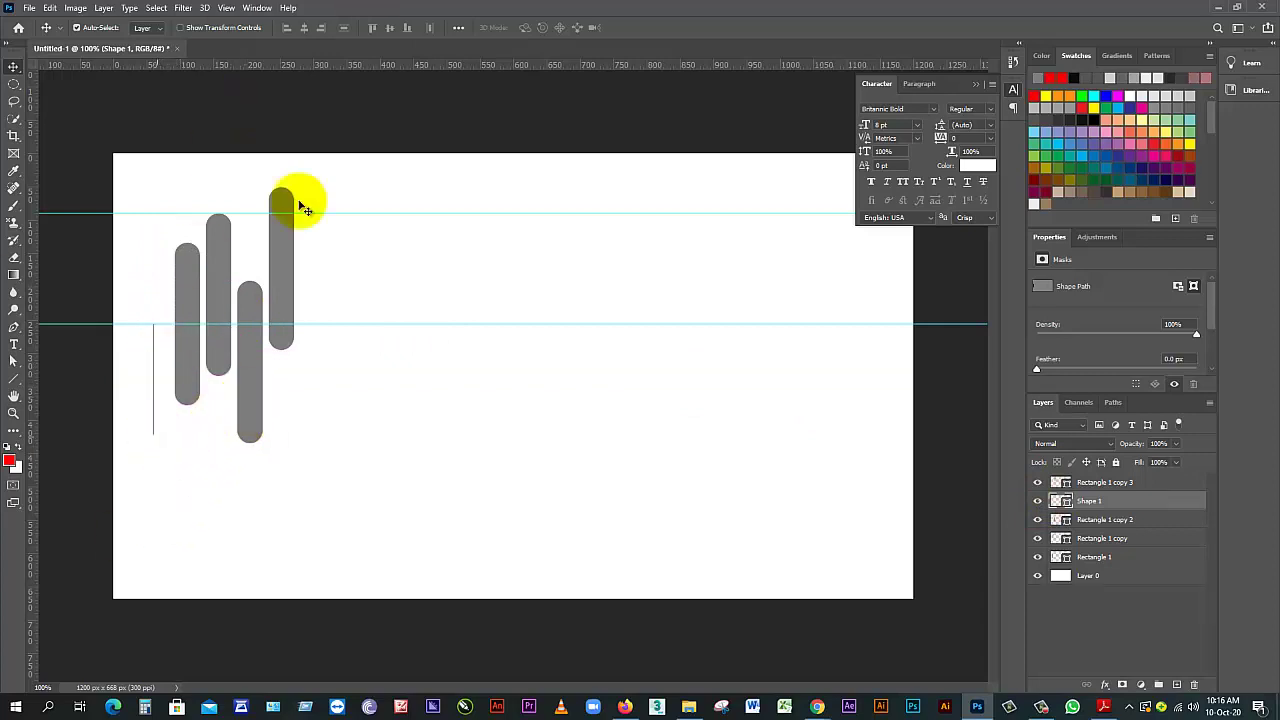
Add a guide at the line's lower end and align the third bar's bottom to it and the fourth bar's bottom to the center guide
drag(490, 124, 474, 434)
click(252, 408)
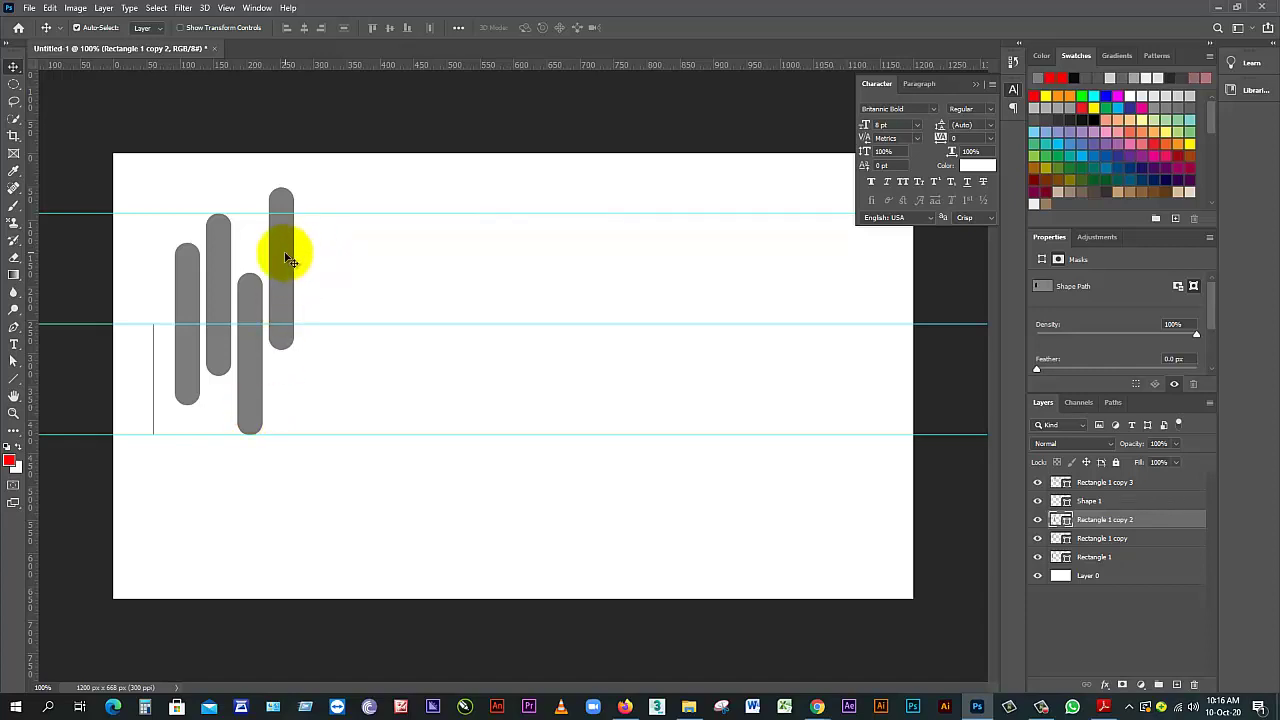
mouse_move(286, 251)
mouse_down()
mouse_move(296, 258)
mouse_move(288, 234)
mouse_up()
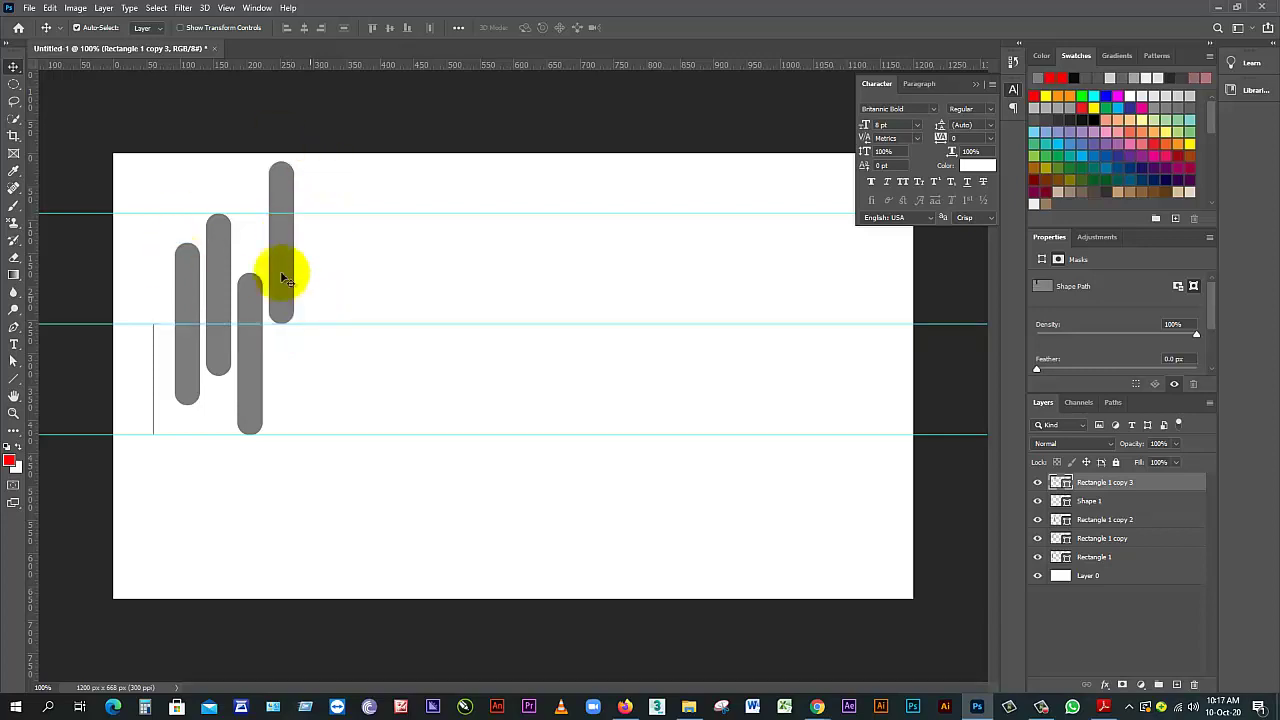
Shift the second bar slightly up and the third bar about 20 px down to vary the stagger
drag(220, 285, 223, 272)
drag(249, 360, 247, 368)
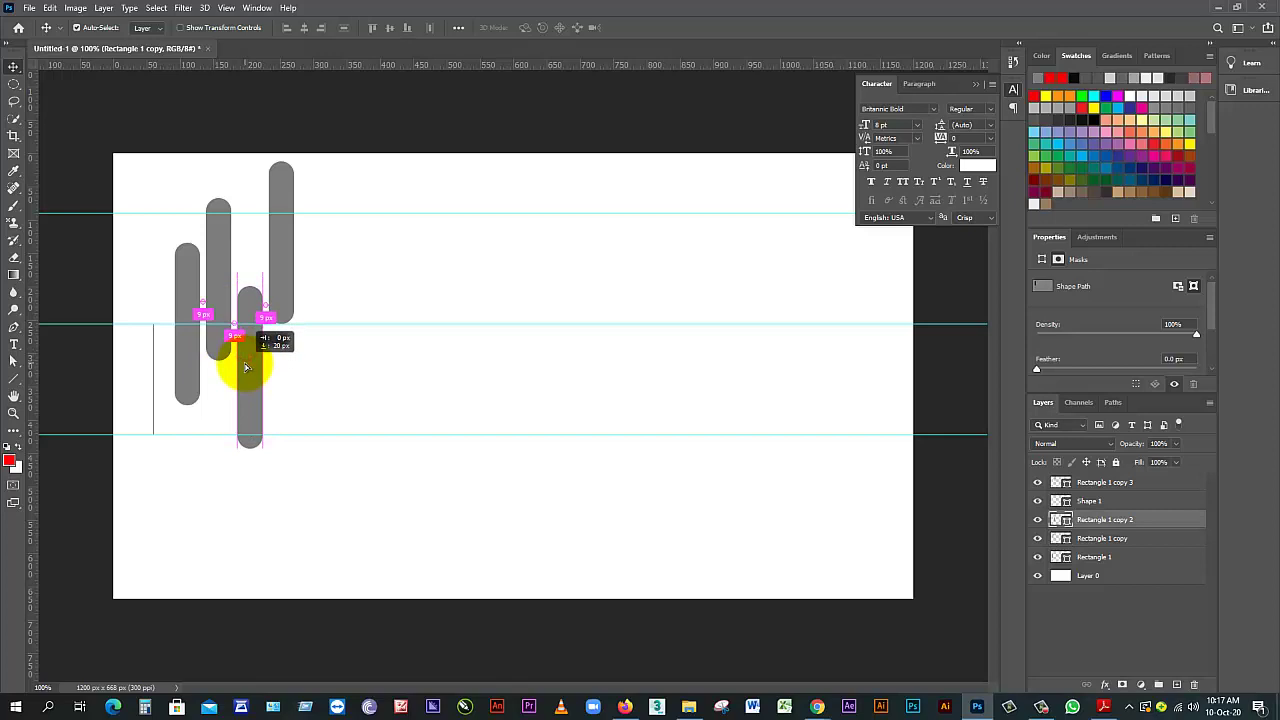
drag(246, 368, 246, 368)
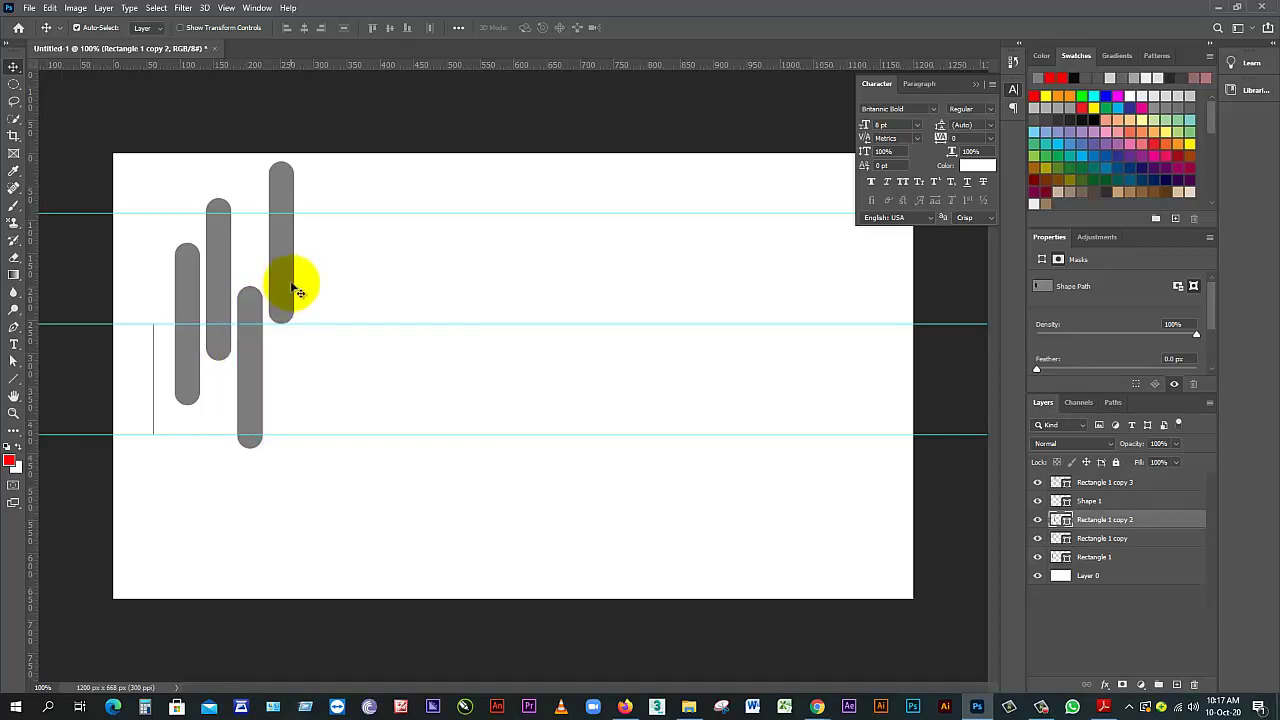
Duplicate the fourth bar three times, placing the copies below the second bar, below the fourth bar and above the third bar
click(291, 283)
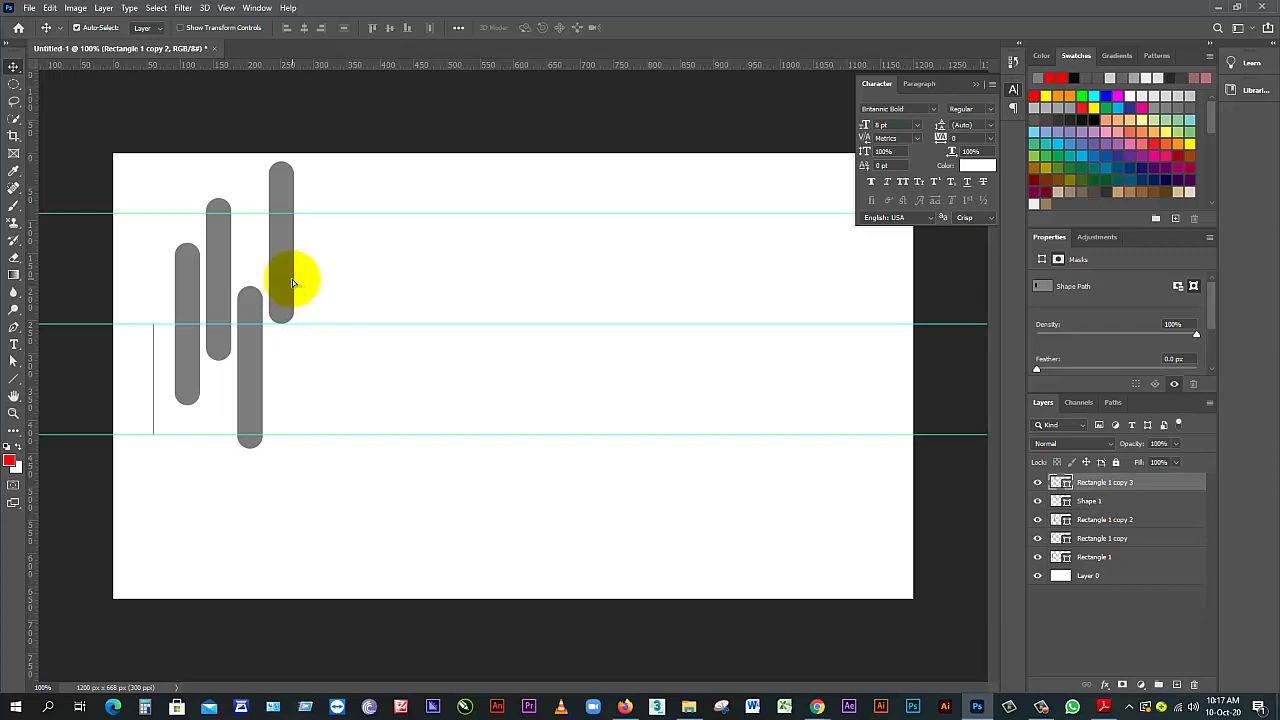
drag(292, 283, 225, 485)
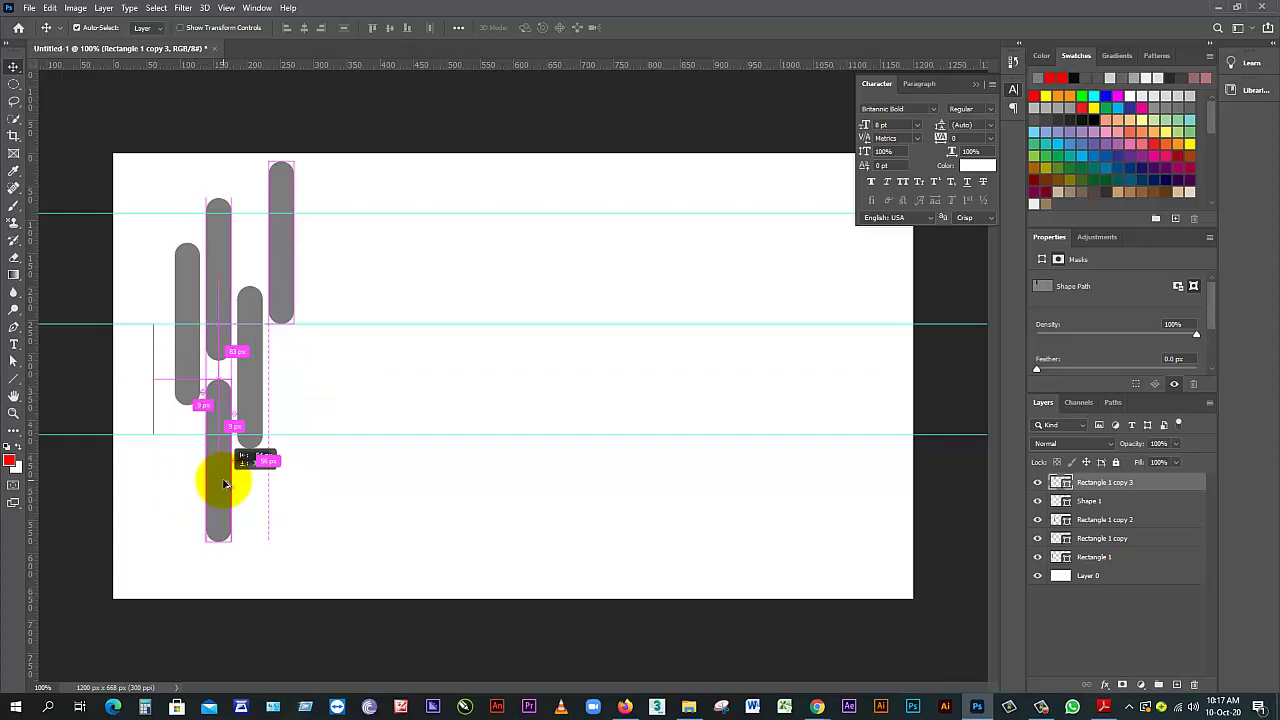
drag(225, 485, 222, 486)
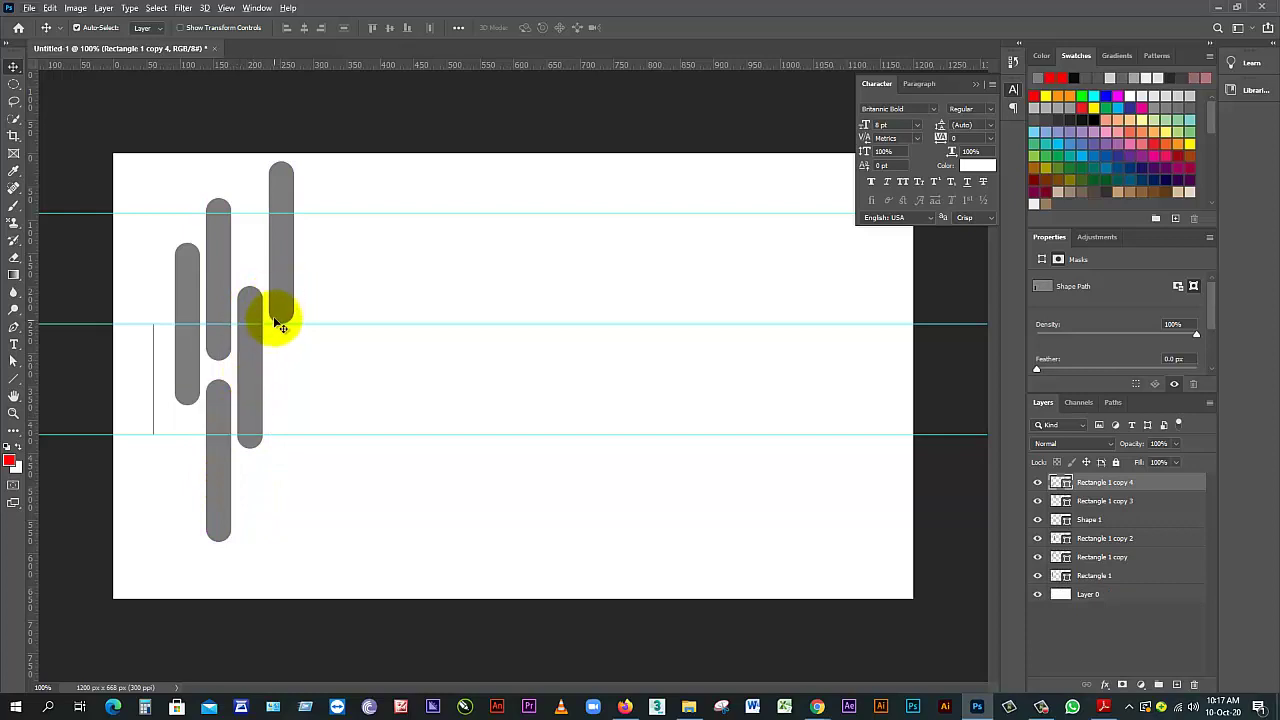
drag(277, 282, 279, 464)
drag(279, 268, 251, 221)
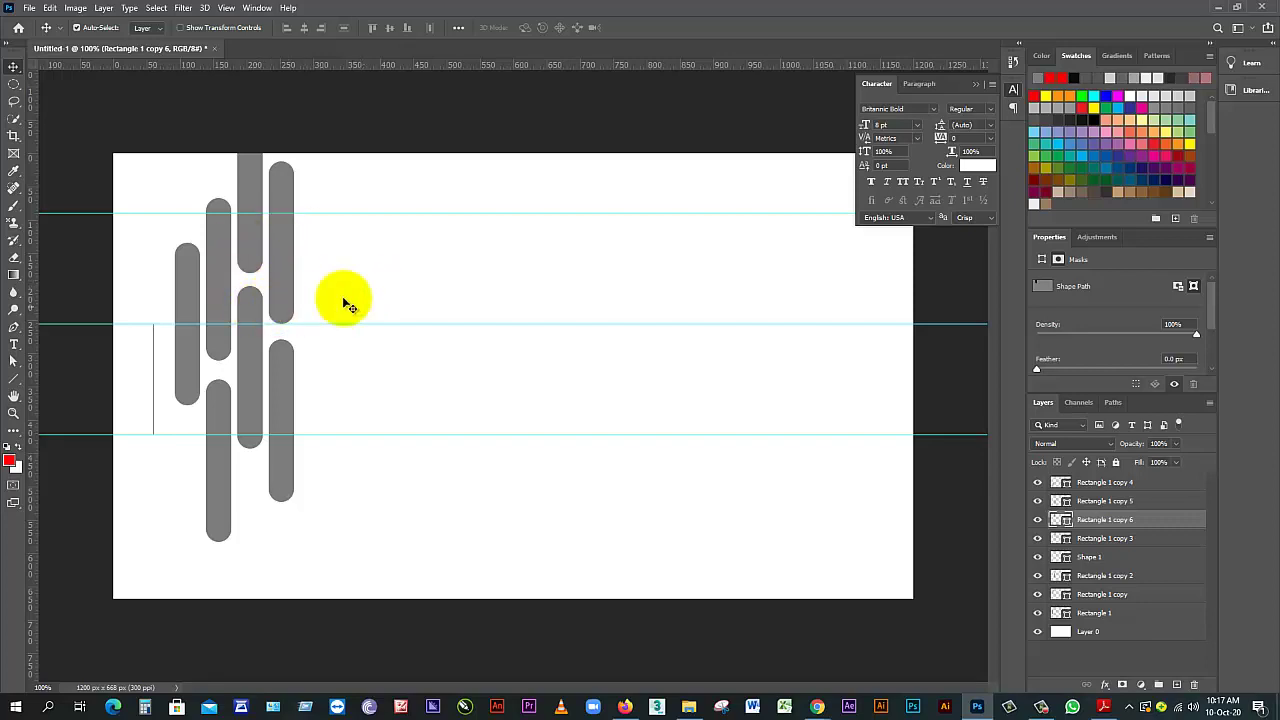
Remove all the horizontal guides from the canvas
drag(460, 212, 455, 68)
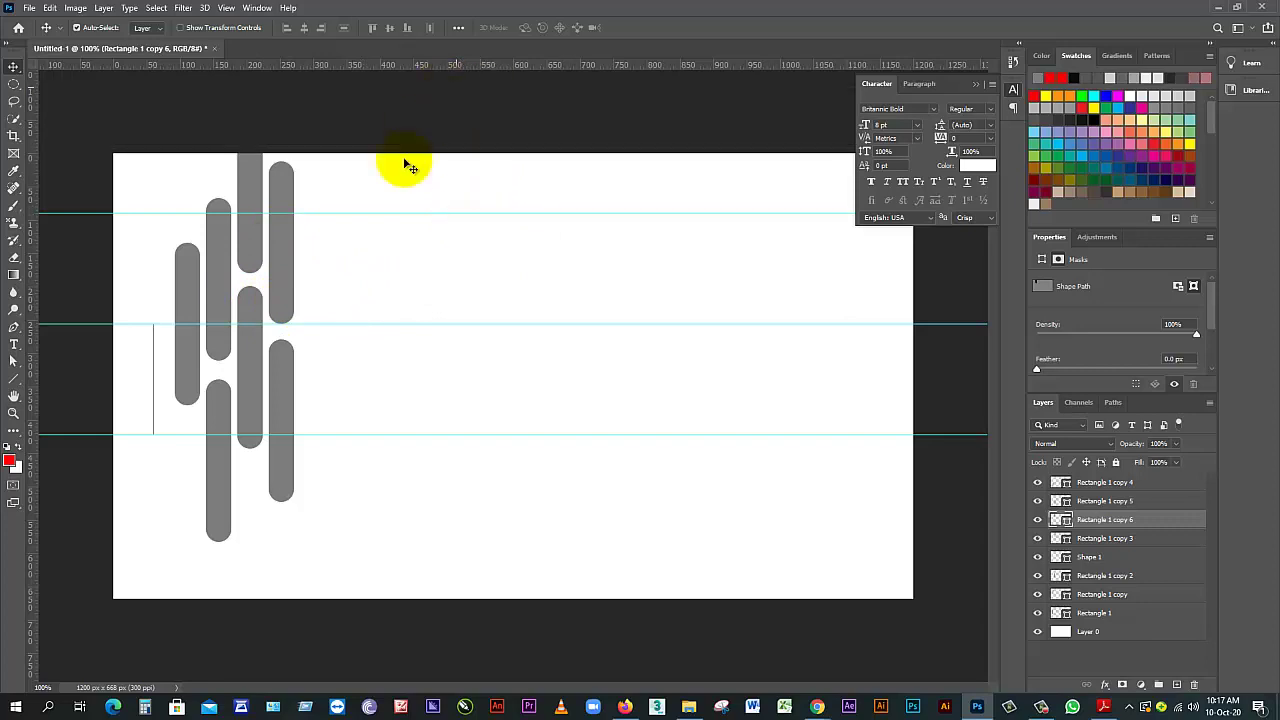
drag(410, 167, 443, 43)
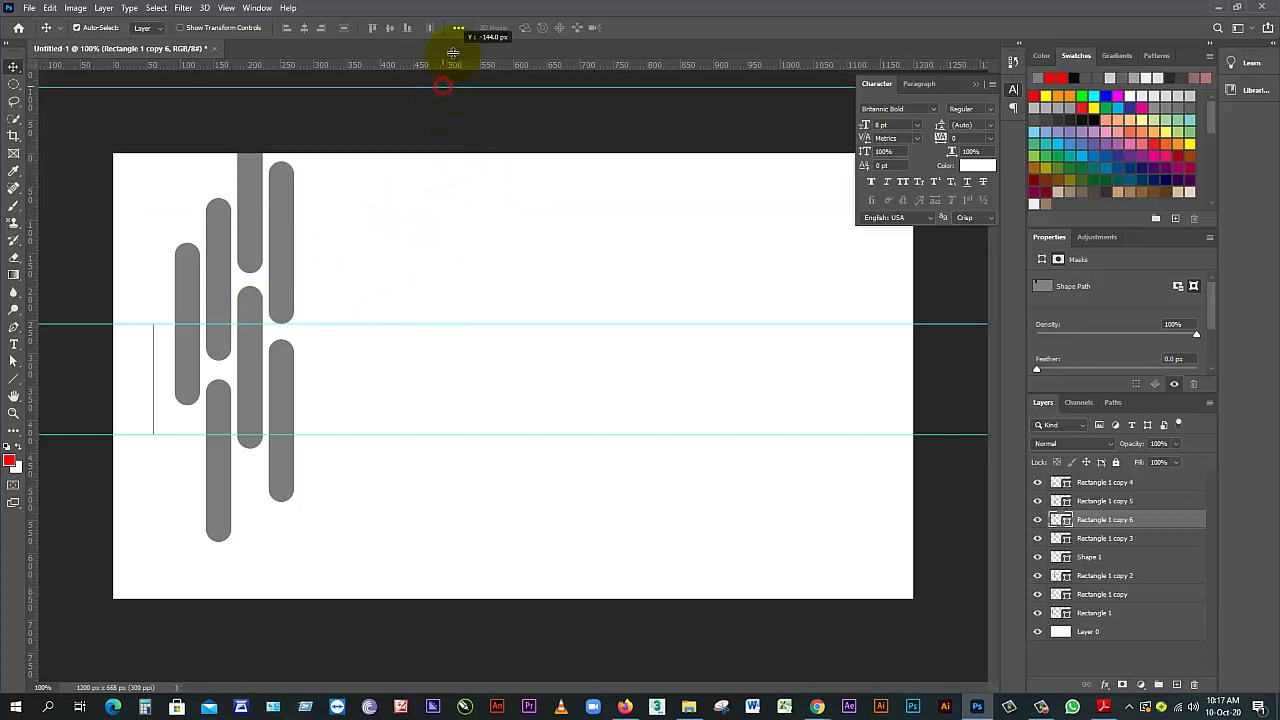
drag(463, 325, 442, 57)
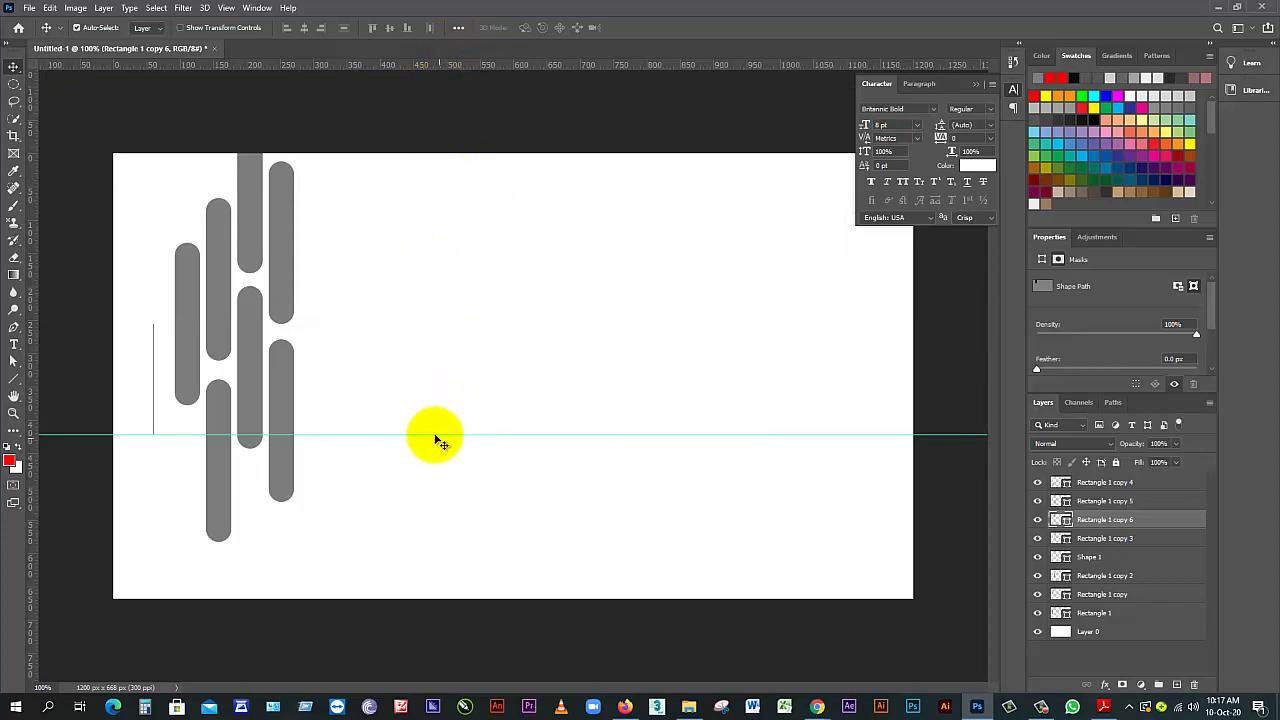
drag(432, 436, 323, 14)
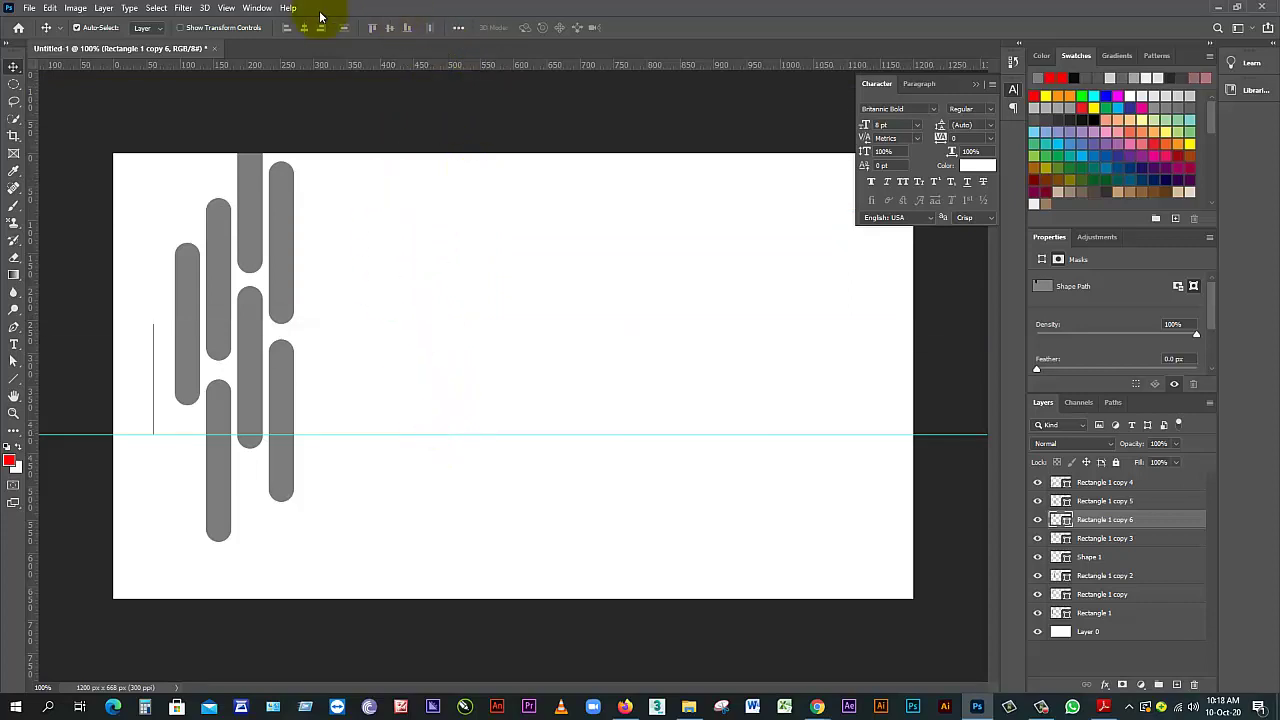
Identify the thin vertical line's layer, Shape 1, by toggling layer visibility and delete it
click(157, 377)
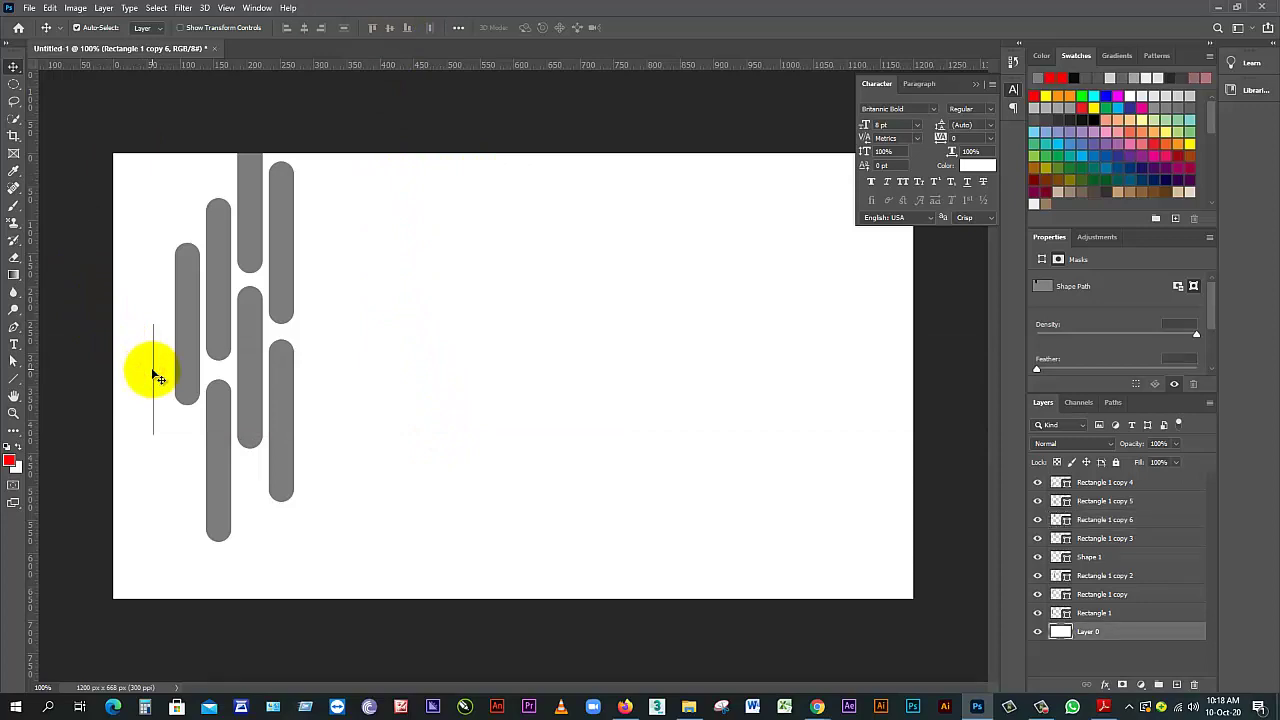
click(1086, 500)
click(1037, 502)
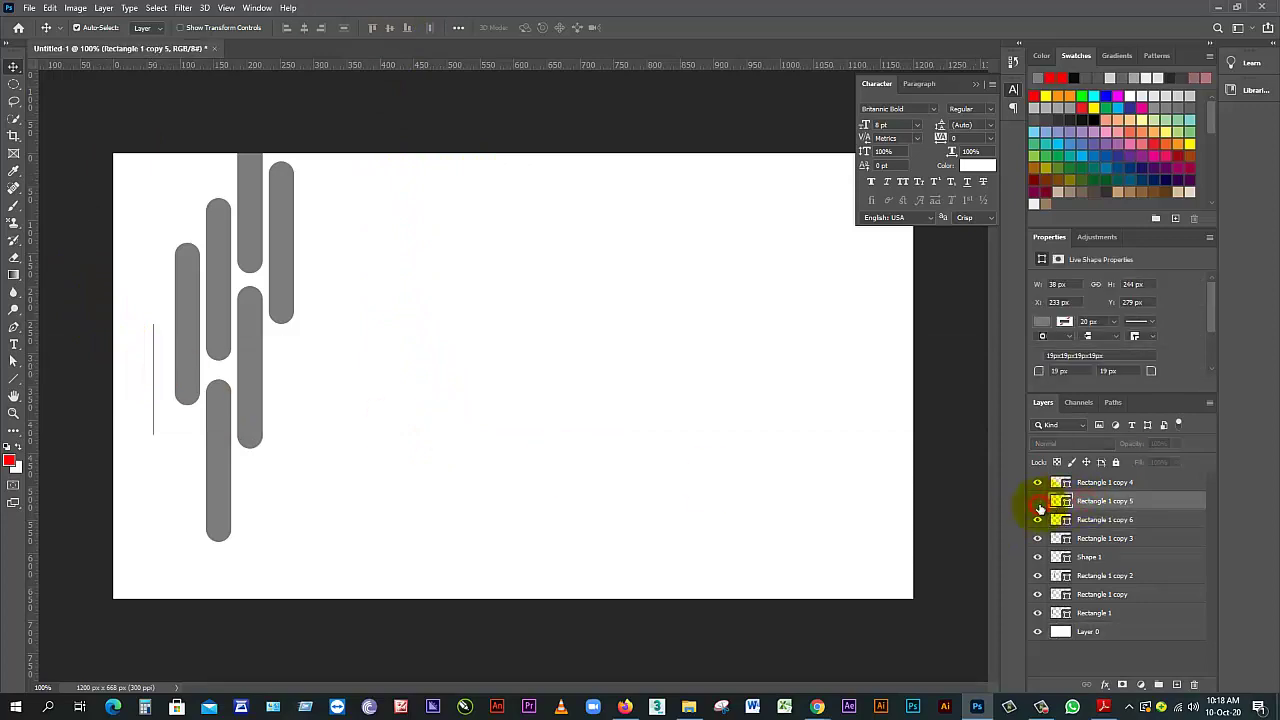
click(1037, 502)
click(1083, 558)
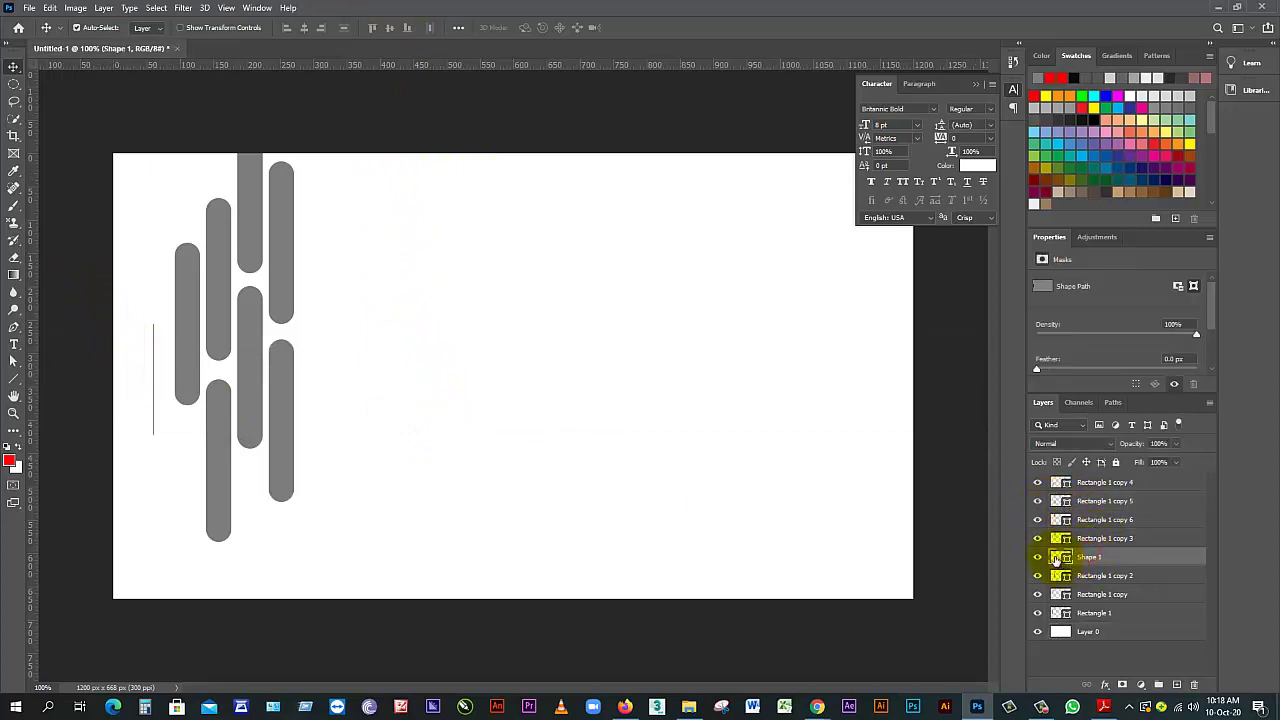
click(1040, 561)
key(ctrl+e)
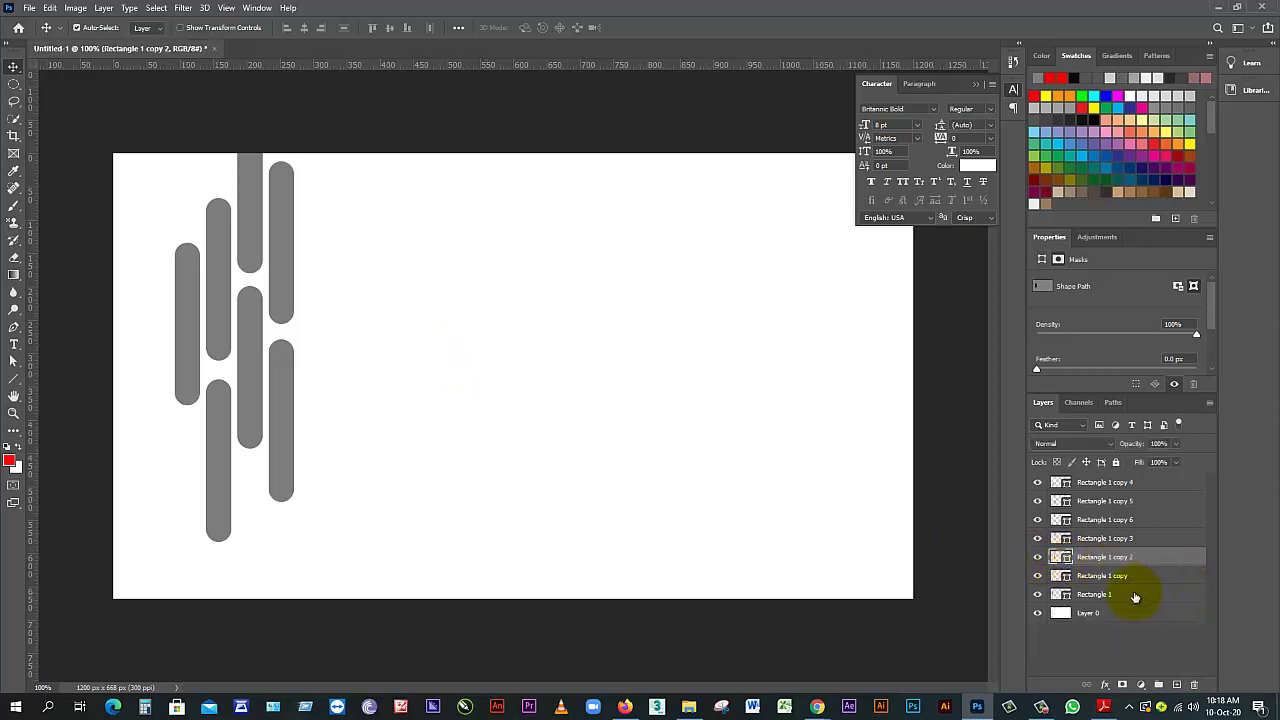
Select all seven bar layers from Rectangle 1 to Rectangle 1 copy 4 and group them
click(1130, 597)
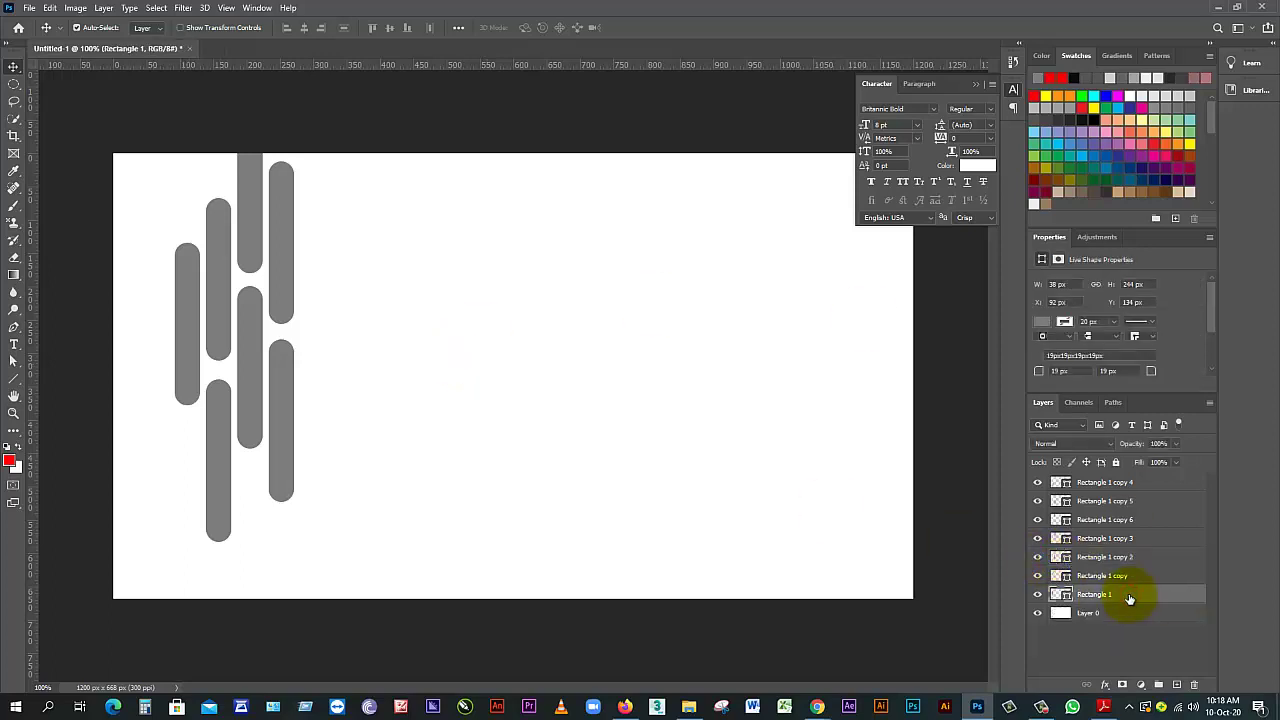
shift+click(1103, 484)
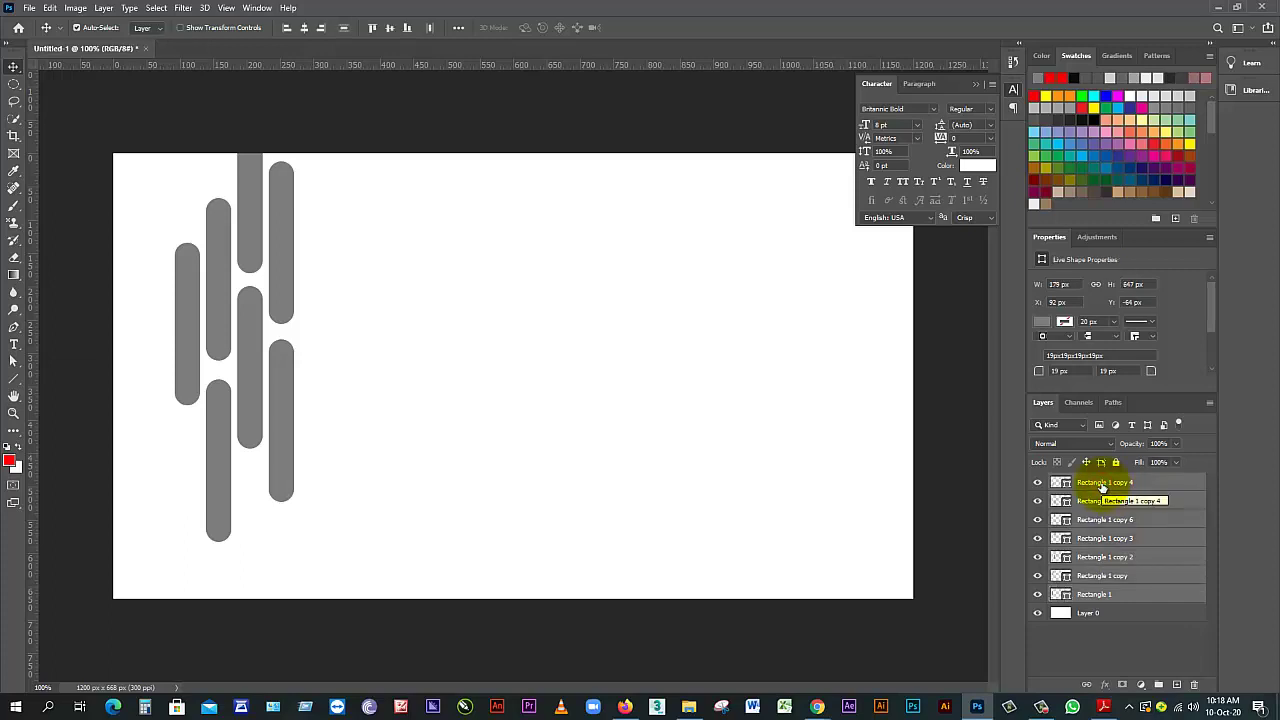
key(ctrl+g)
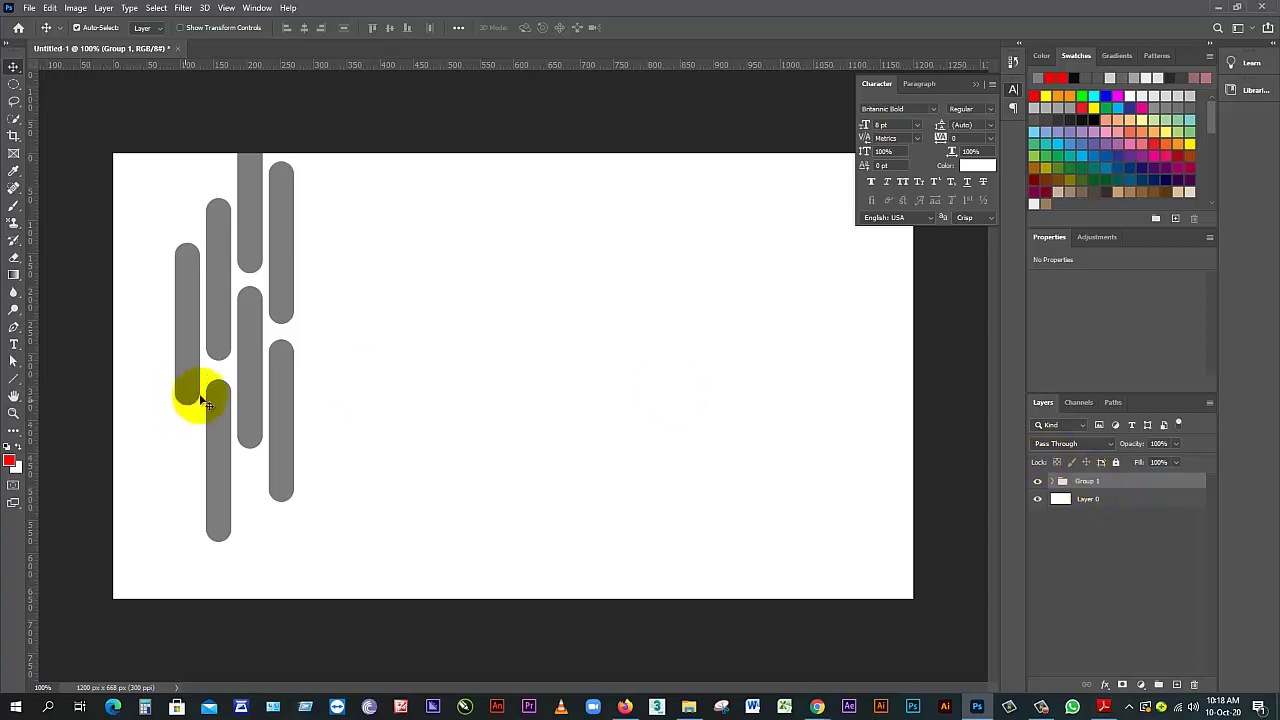
drag(285, 281, 383, 302)
key(ctrl+z)
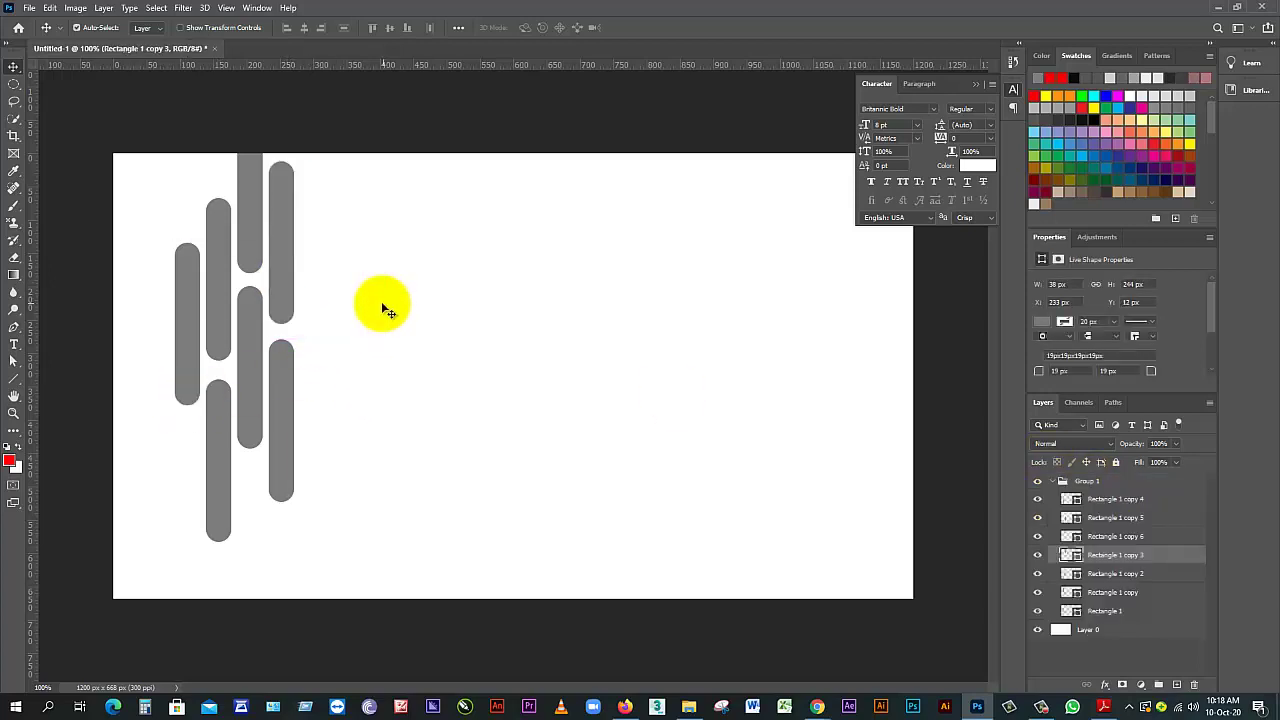
click(1065, 485)
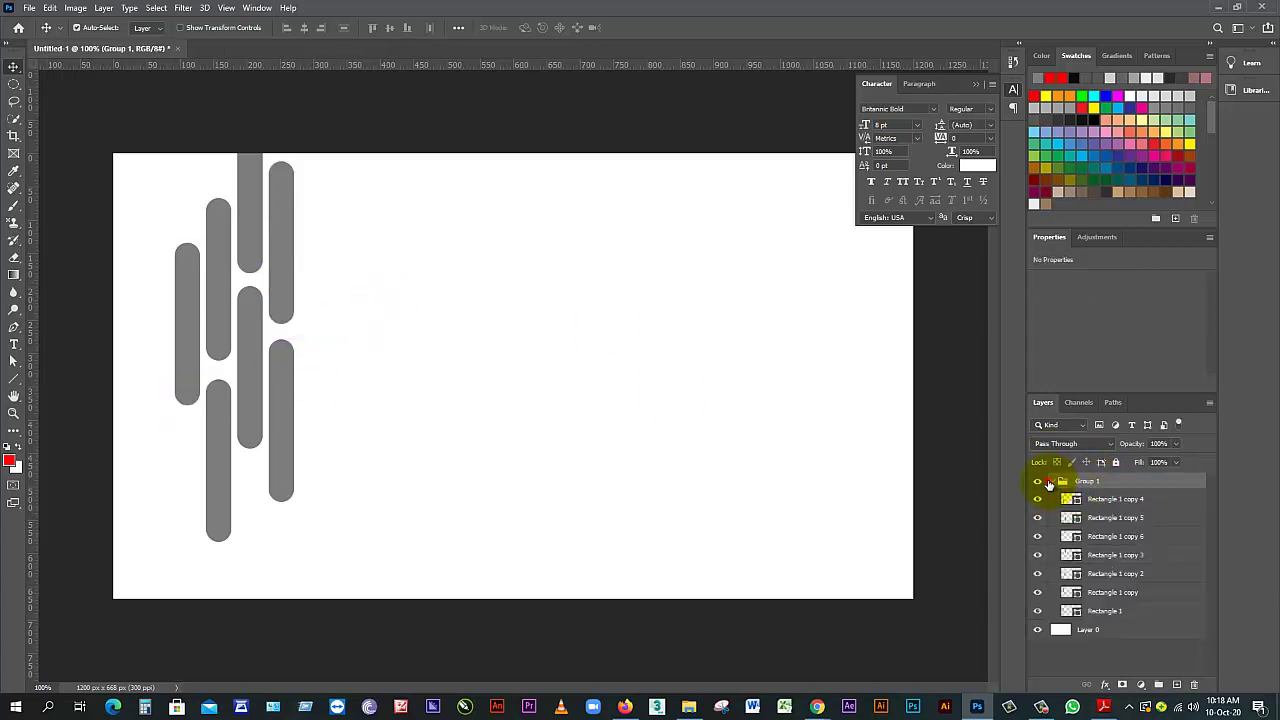
click(1054, 483)
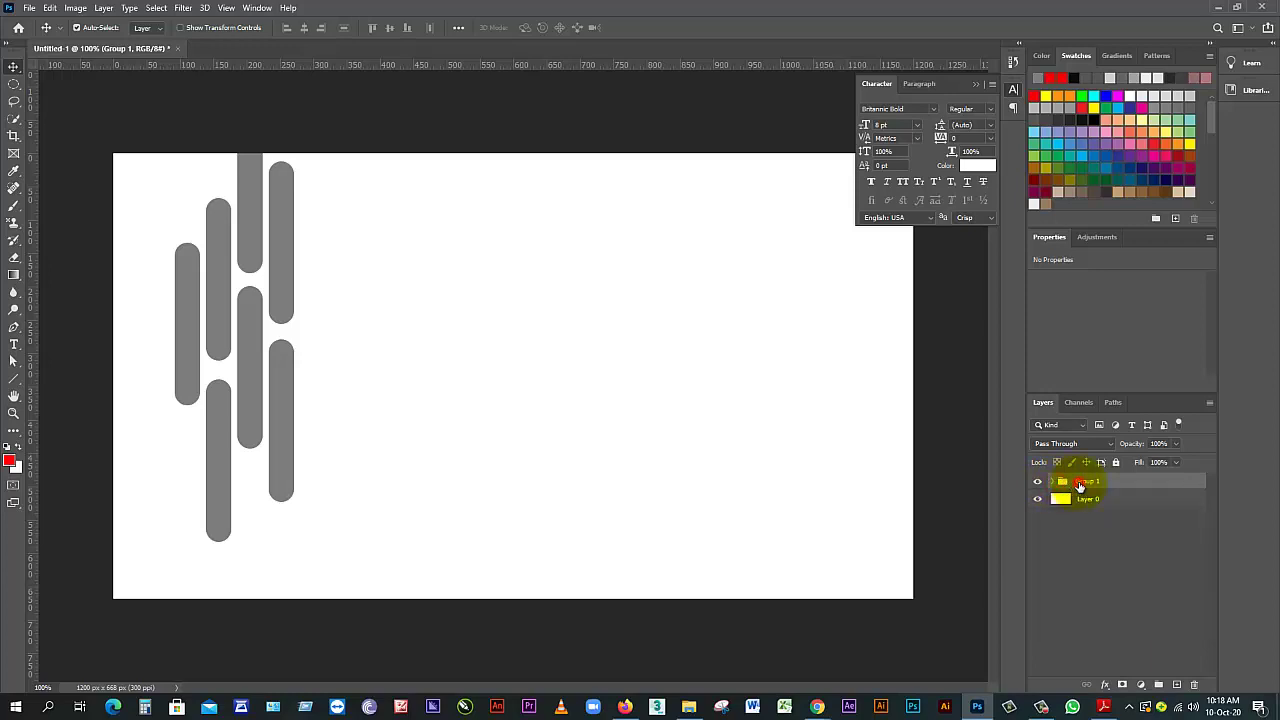
mouse_move(257, 309)
mouse_down()
mouse_move(277, 329)
mouse_move(249, 330)
mouse_up()
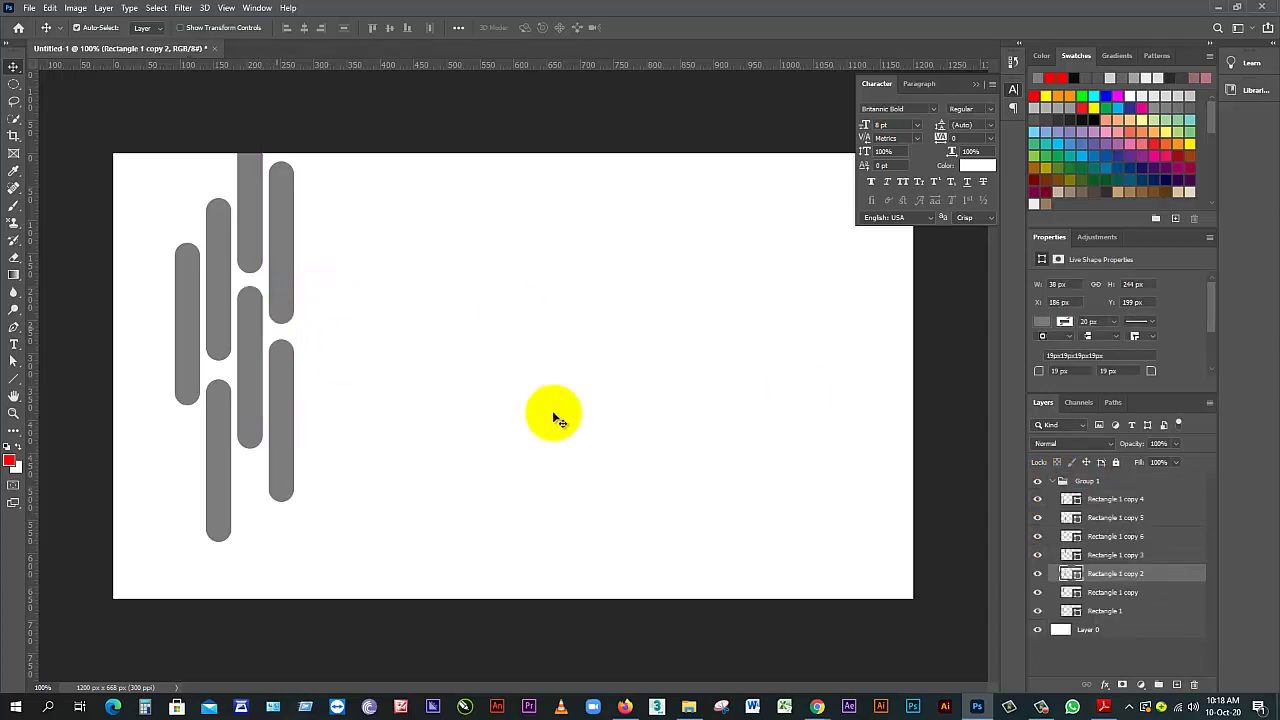
Free-transform the collapsed Group 1, moving it fully onto the canvas and rotating it to about -45 degrees
click(1052, 483)
key(ctrl)
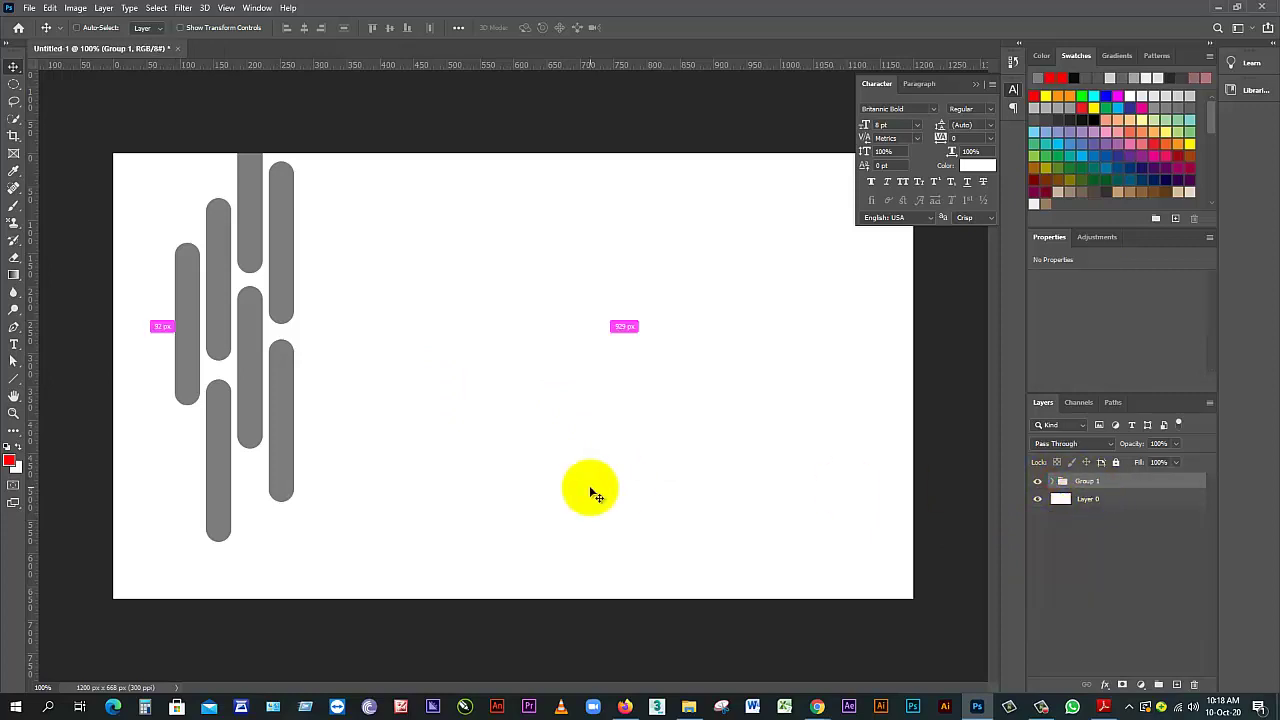
key(ctrl+t)
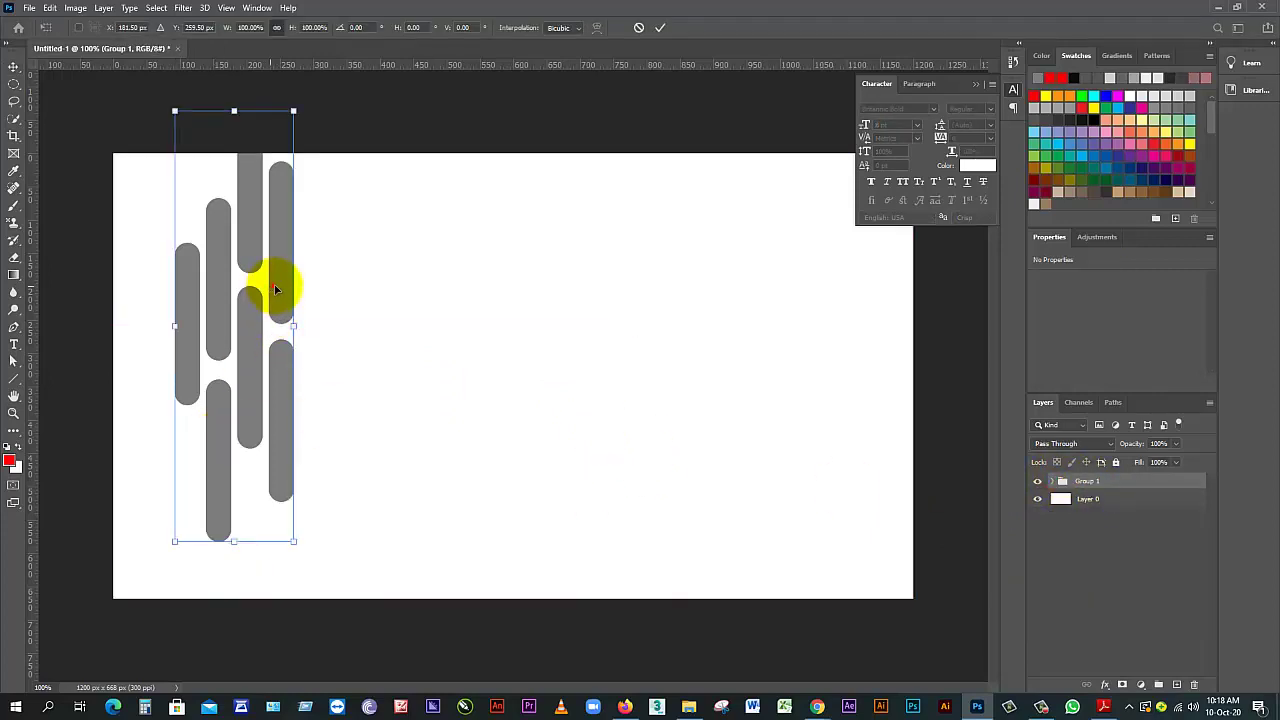
drag(271, 287, 384, 322)
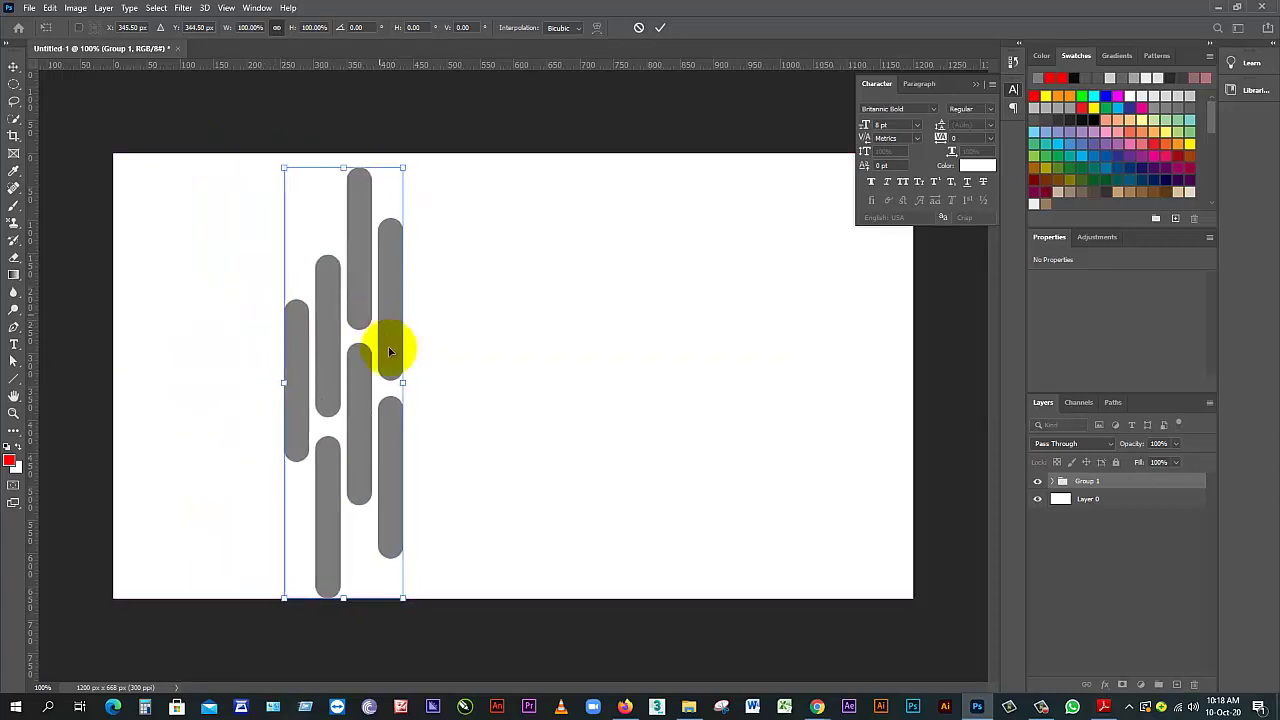
key(ctrl+minus)
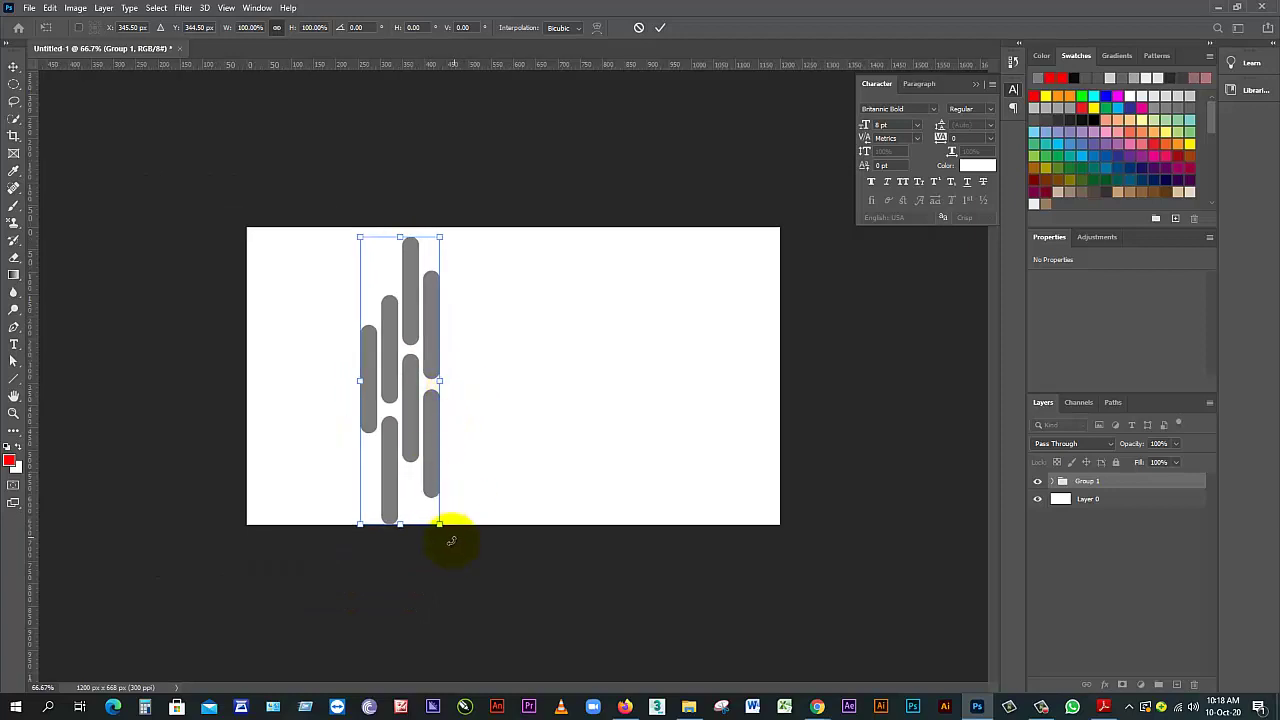
drag(451, 543, 535, 452)
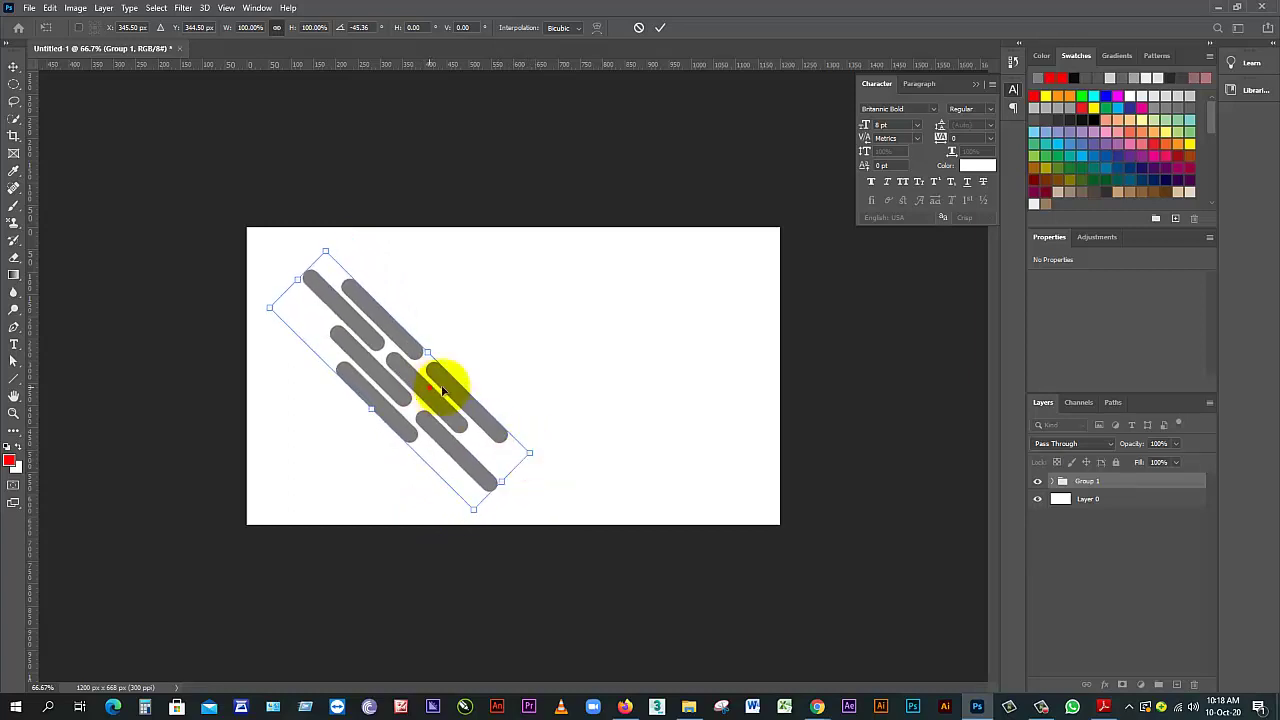
Move the rotated group to the canvas's right half, scale it to about 150% and commit the transform
drag(437, 380, 654, 371)
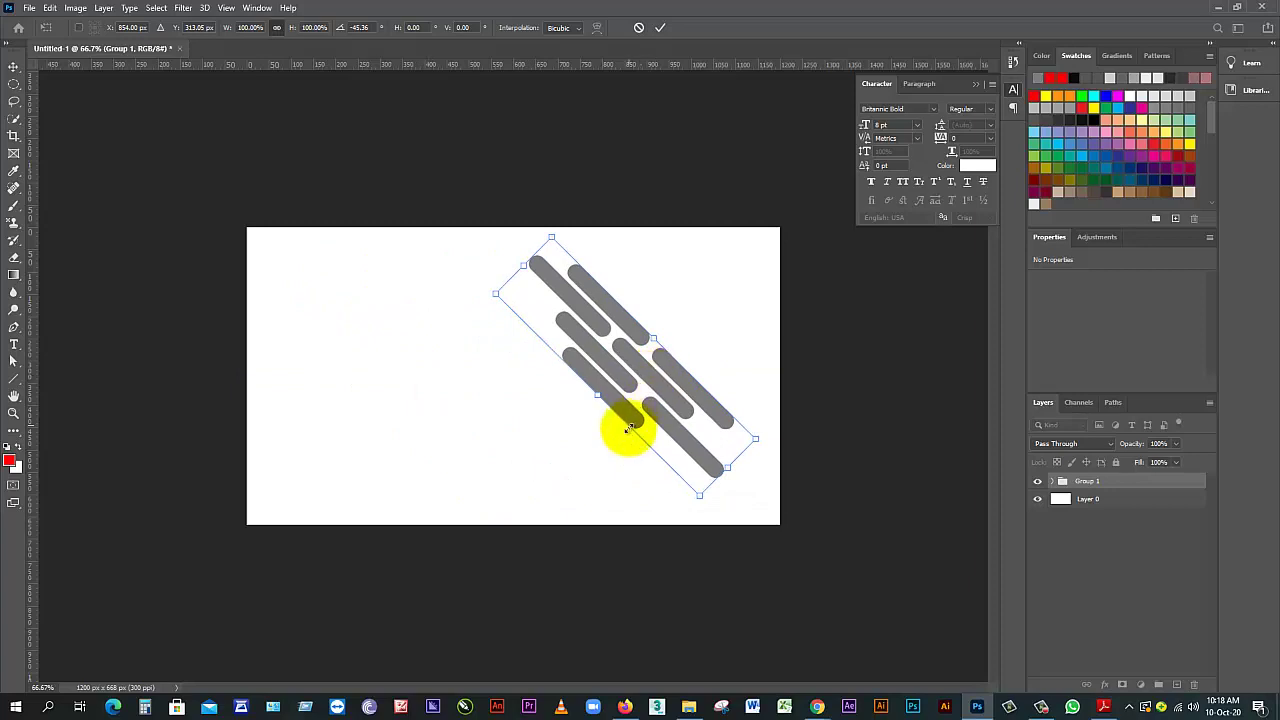
drag(700, 495, 731, 564)
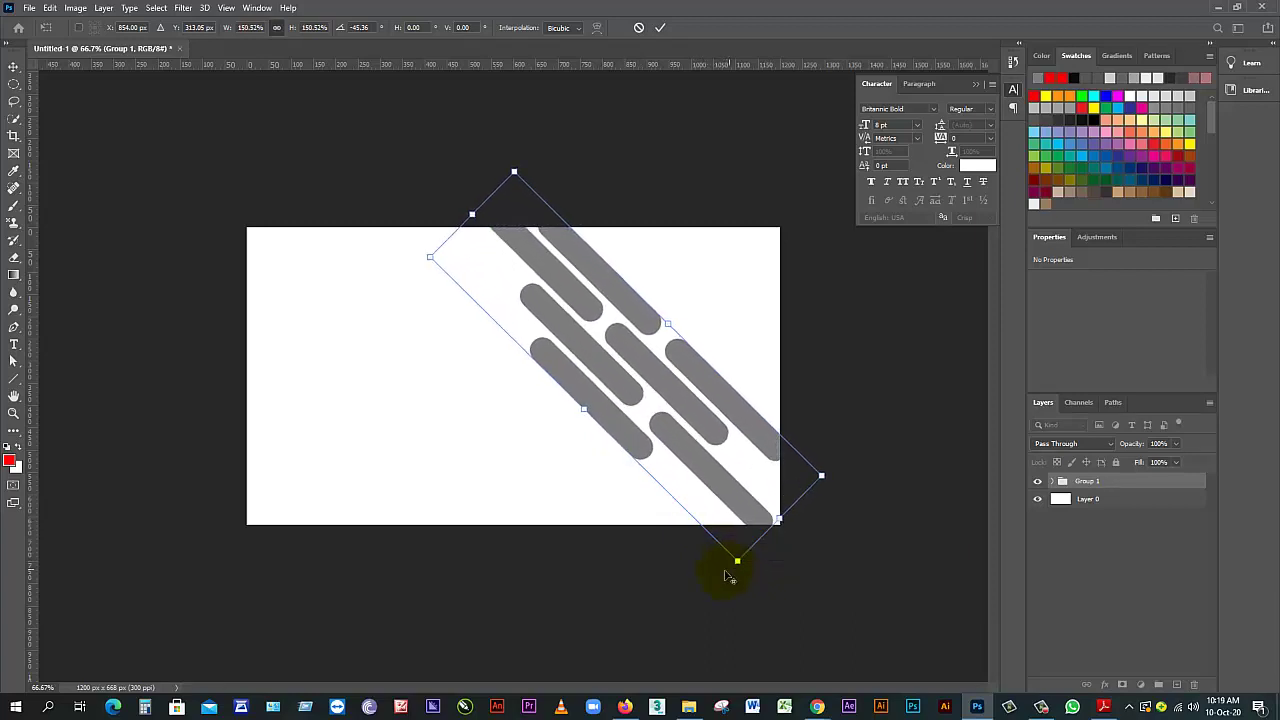
drag(688, 410, 667, 419)
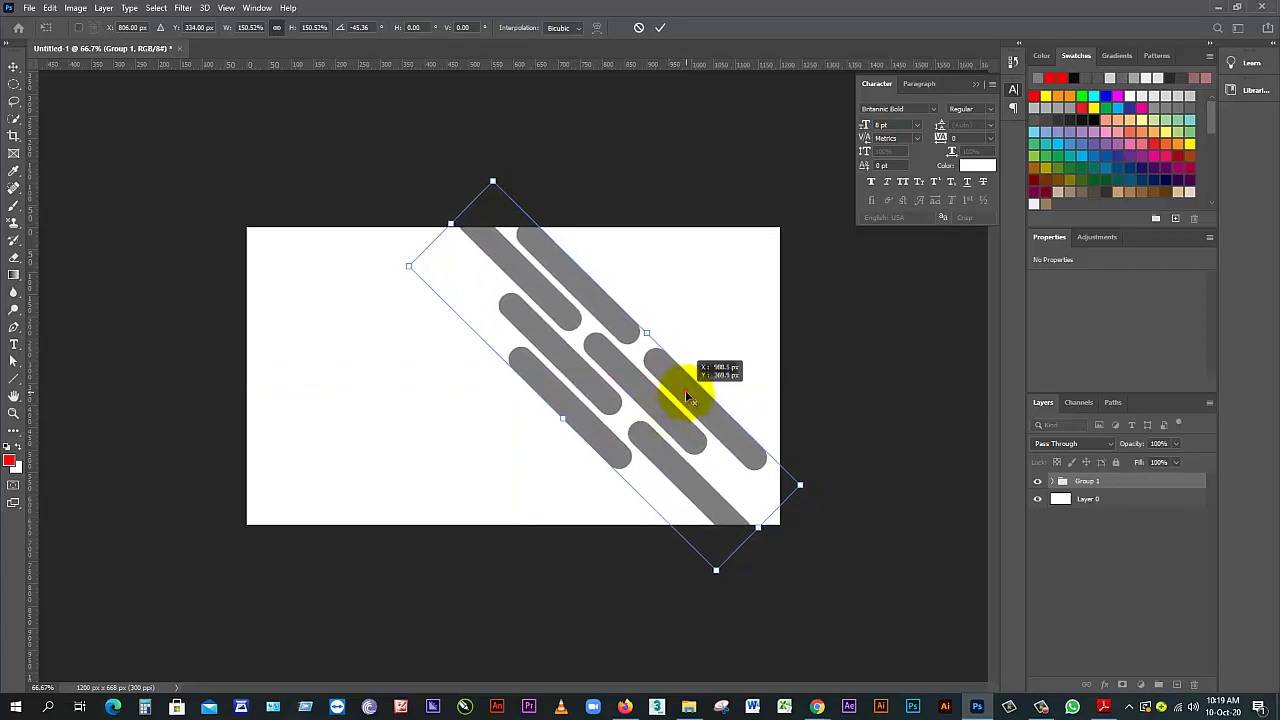
click(660, 31)
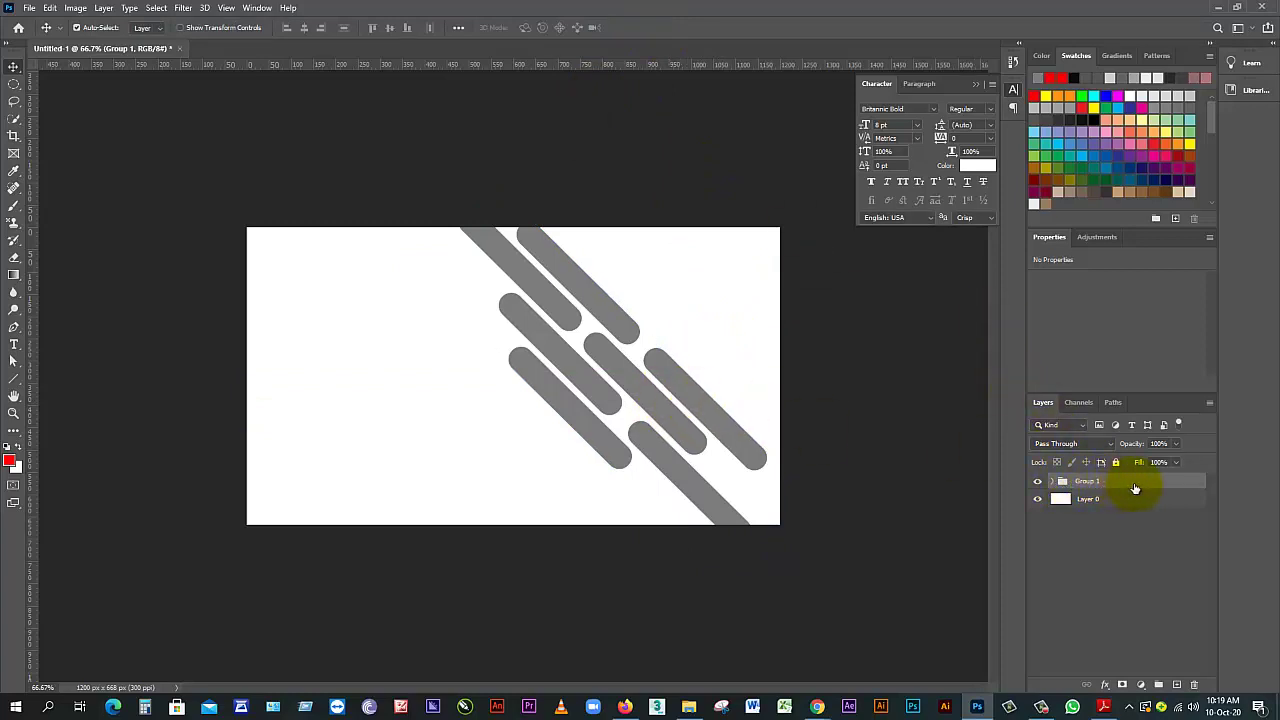
Duplicate Group 1 and move the copy up and to the right, partly beyond the canvas's upper-right corner
drag(1163, 487, 1176, 684)
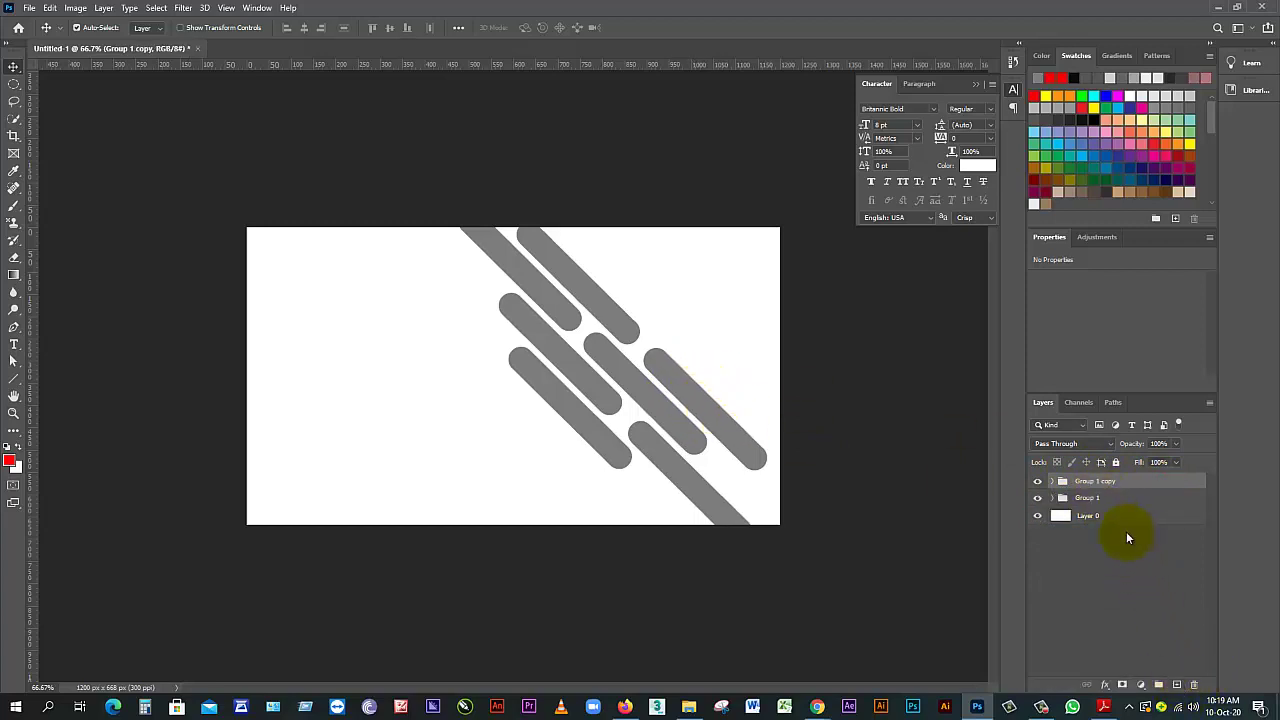
key(ctrl+t)
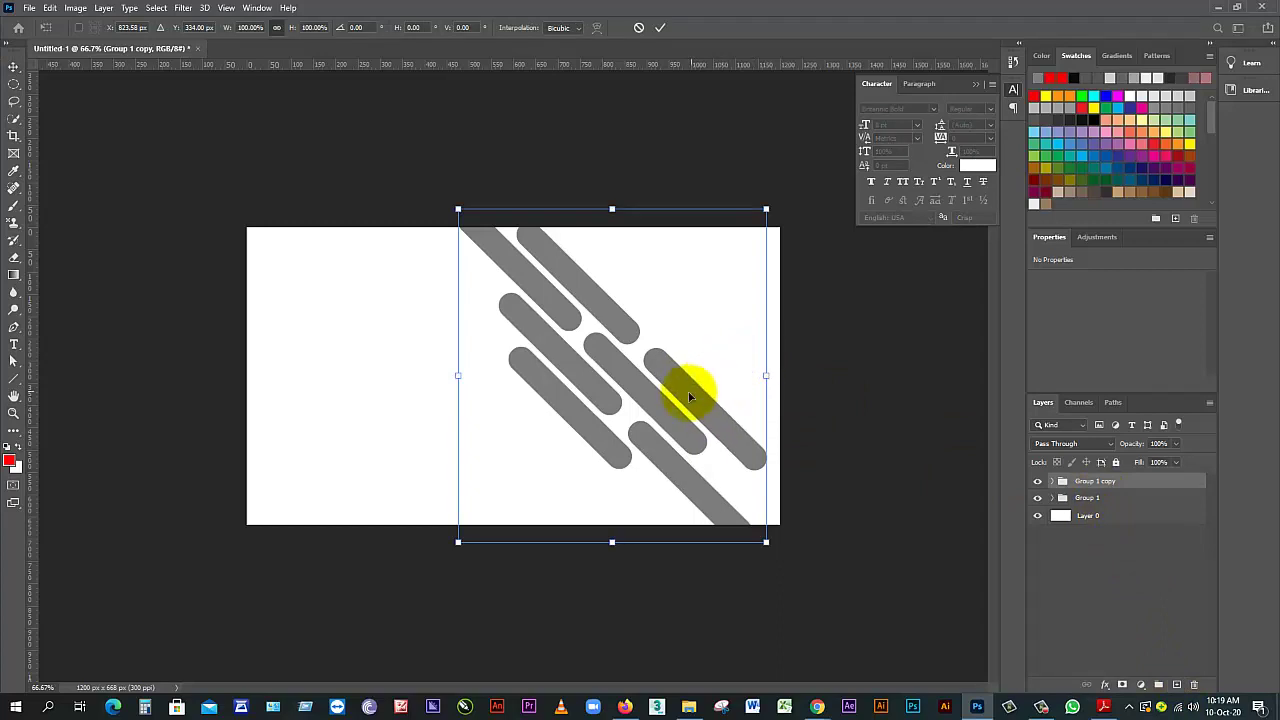
drag(686, 389, 800, 308)
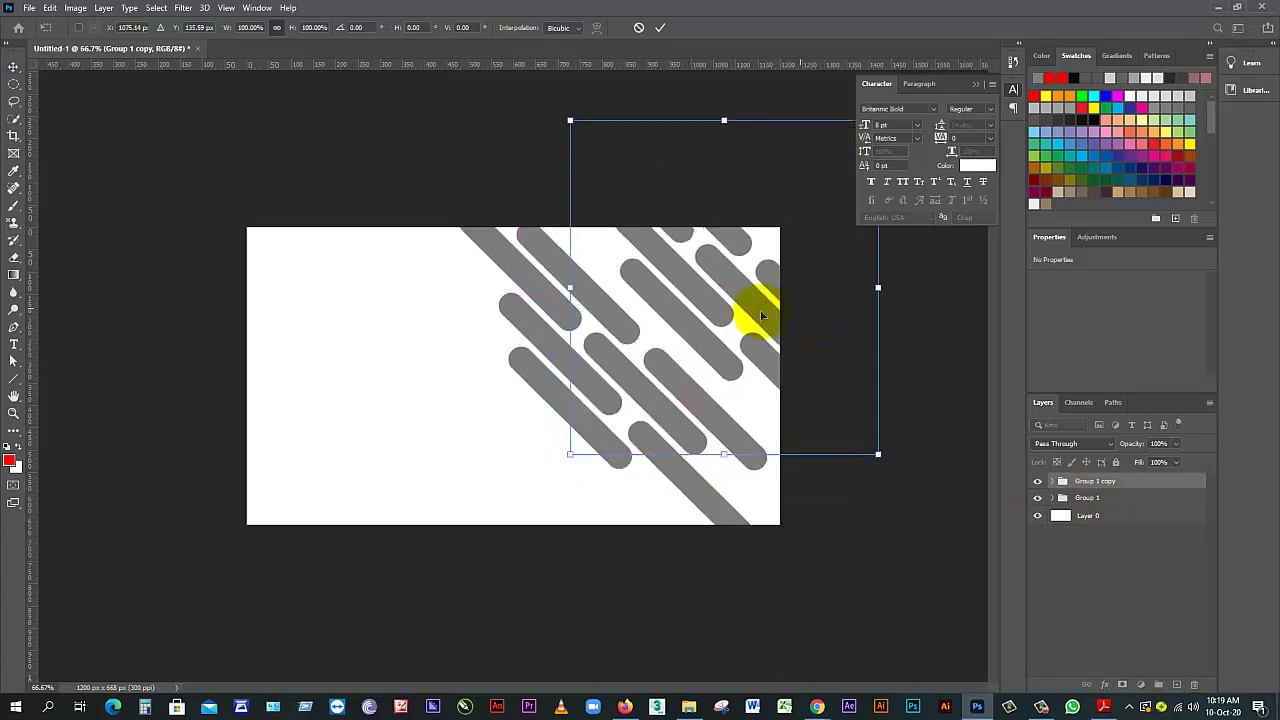
right_click(780, 294)
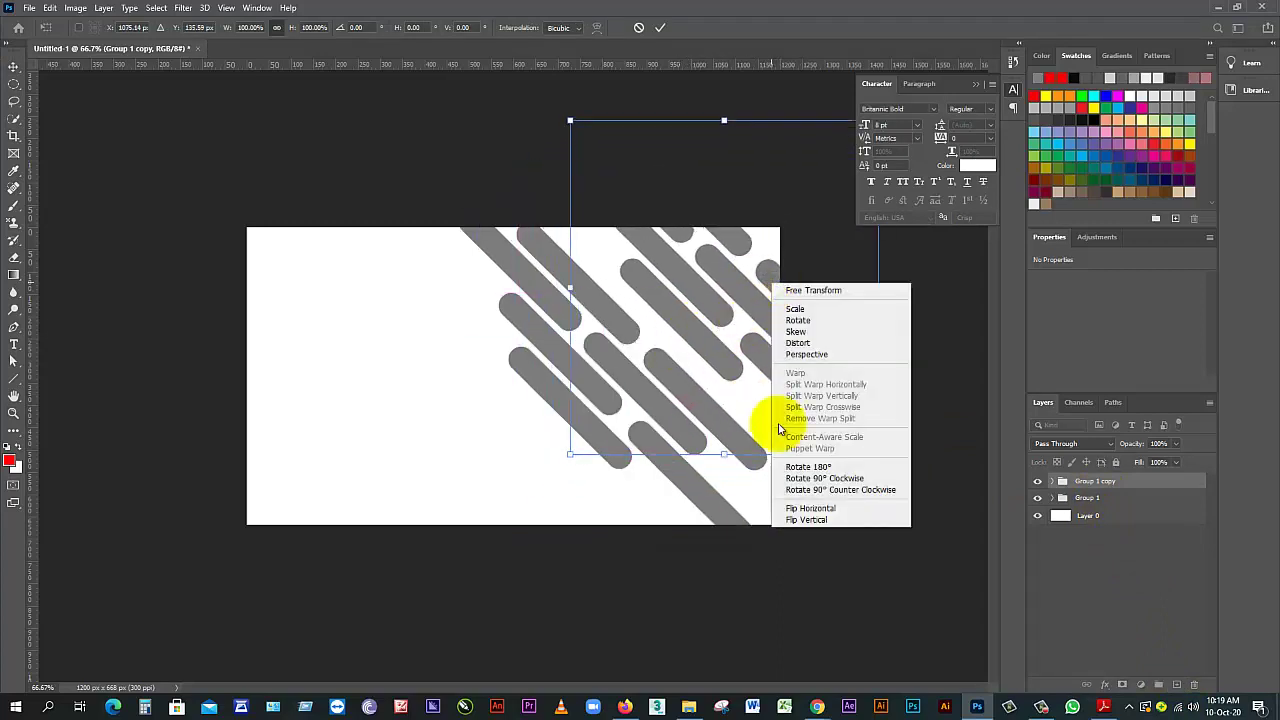
click(832, 512)
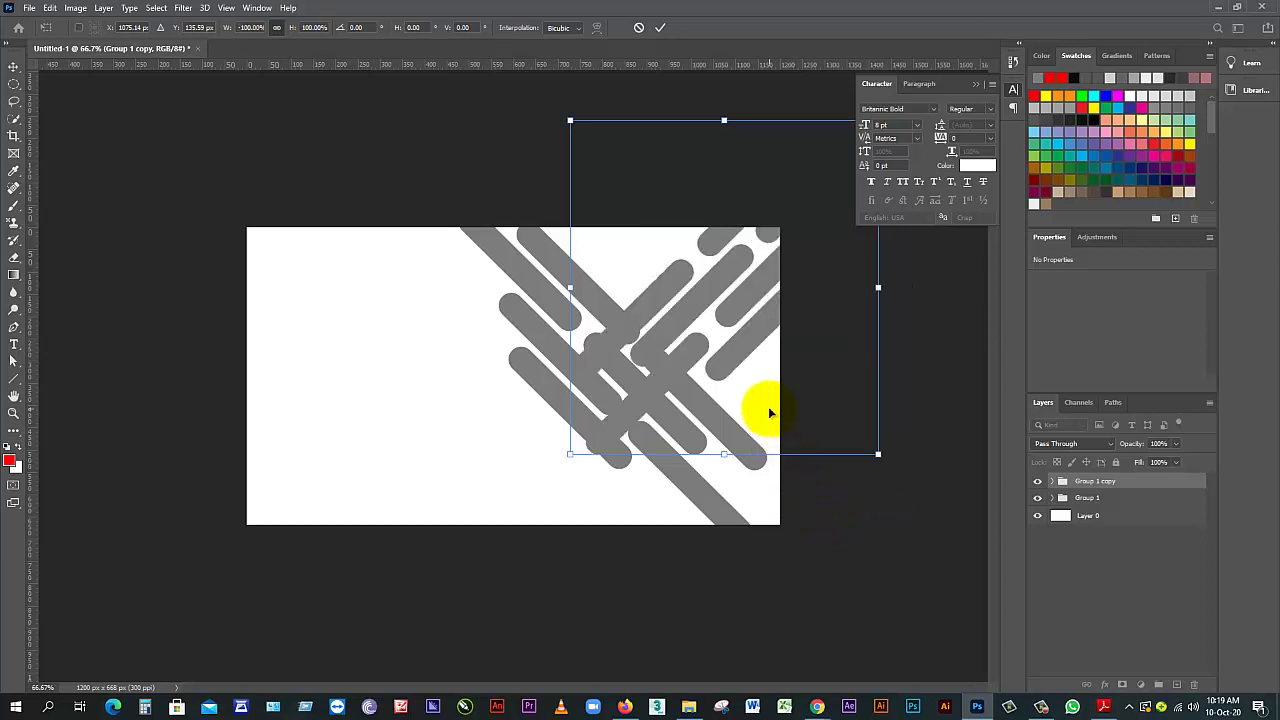
key(ctrl+z)
Try flipping the duplicated bar group vertically and moving it to the canvas's lower-left area
right_click(760, 283)
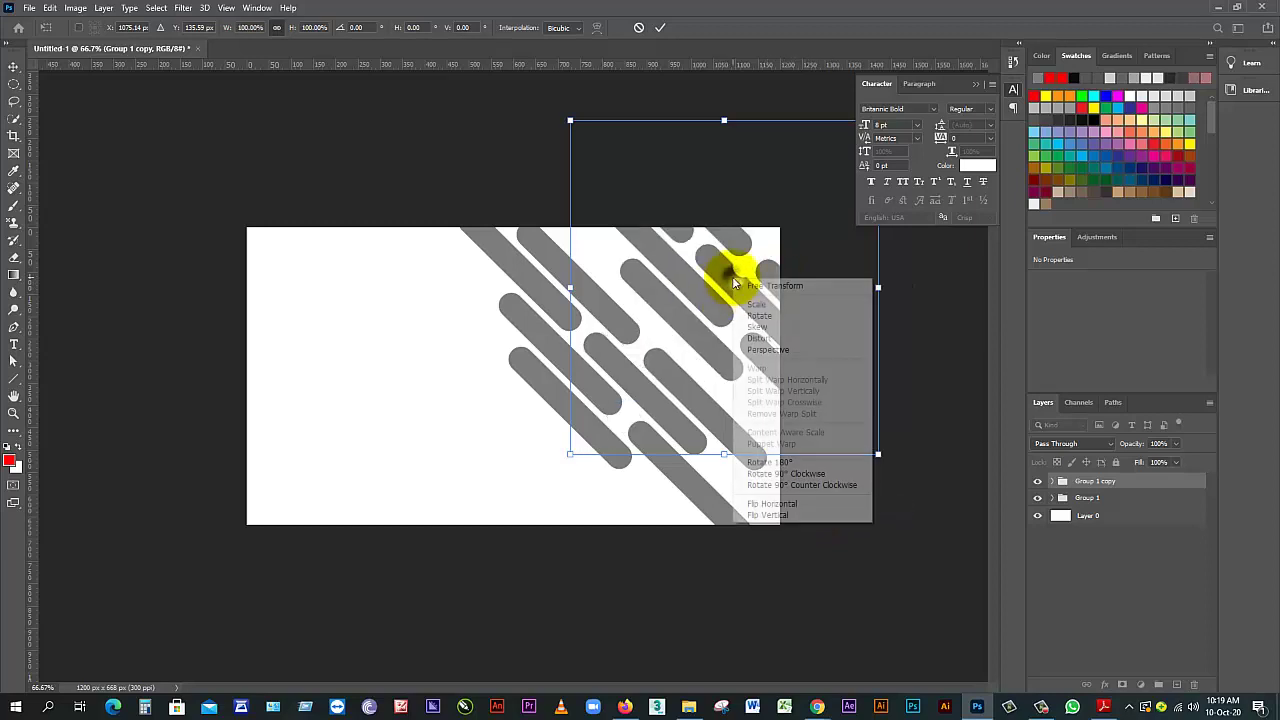
click(808, 514)
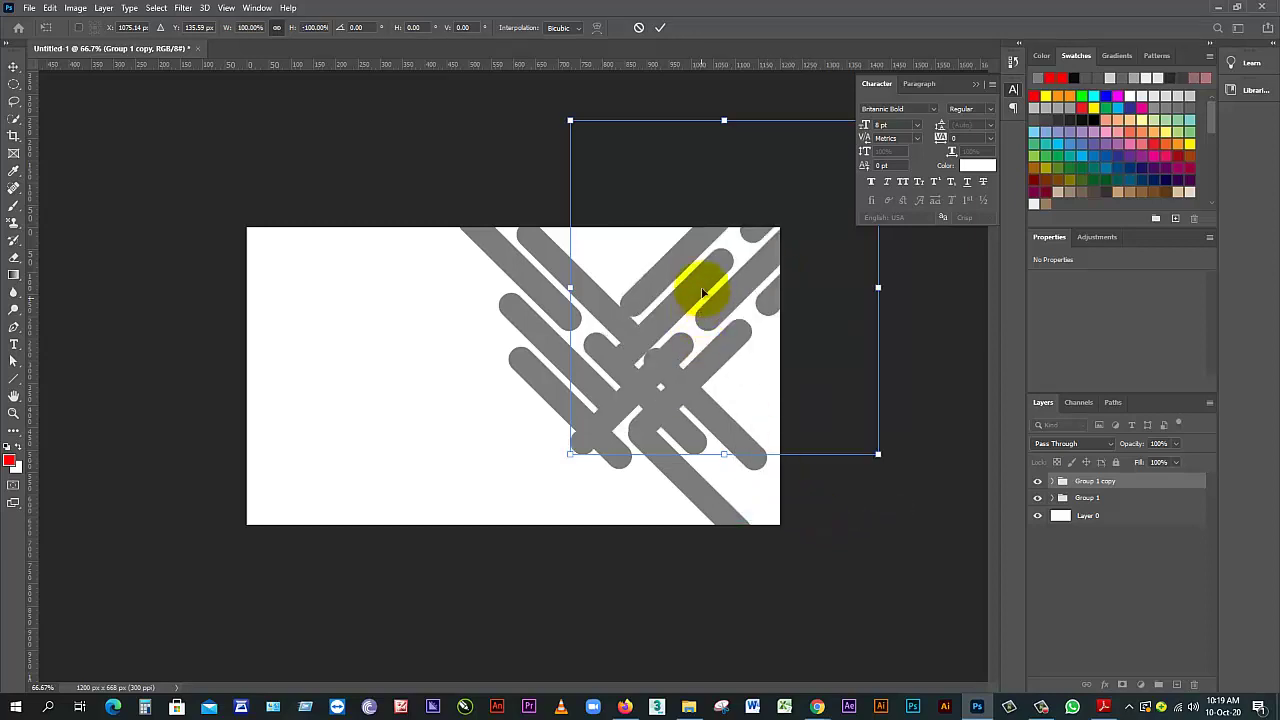
drag(692, 287, 346, 407)
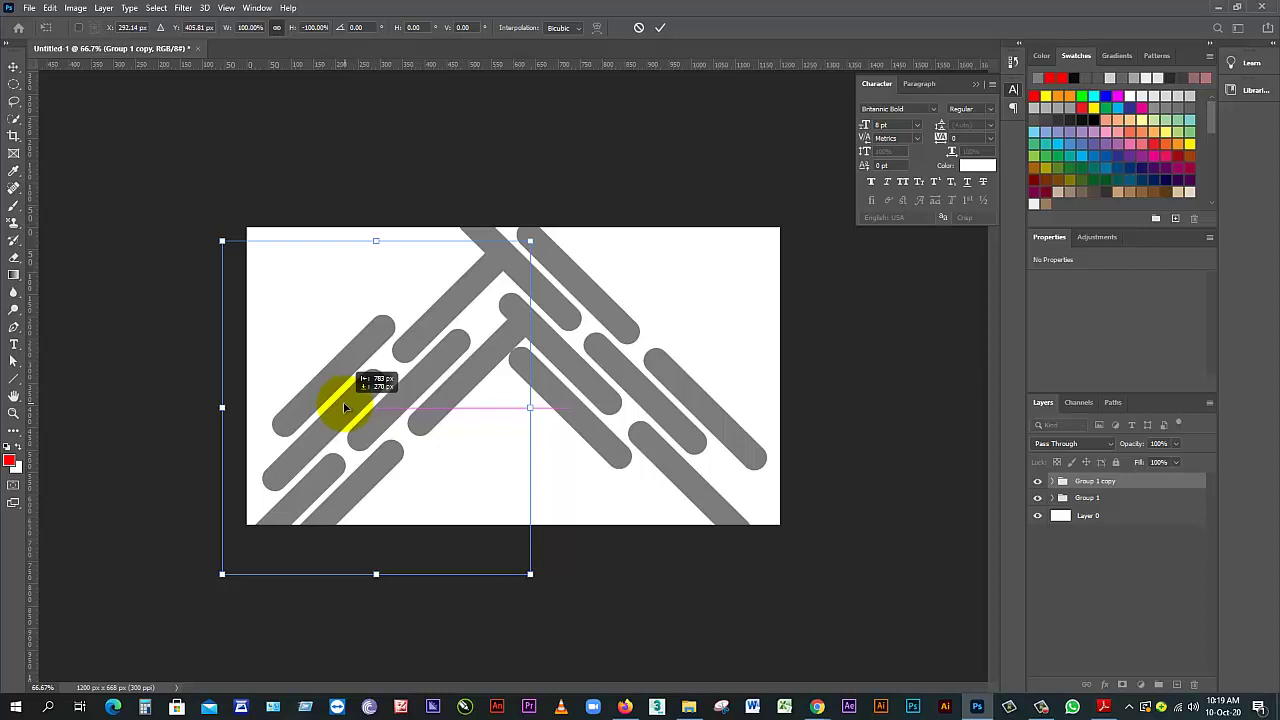
drag(343, 407, 661, 334)
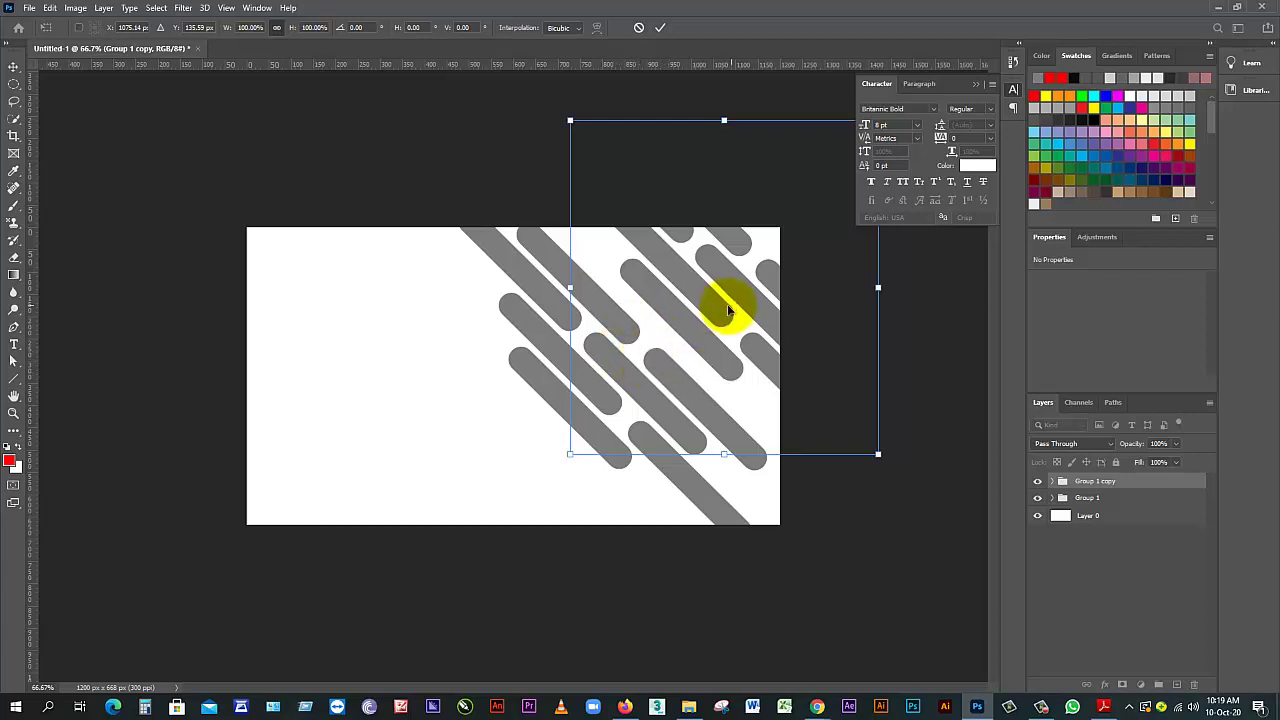
Move the duplicated group down and to the left over the original bars, and rotate it to about 180 degrees
drag(714, 286, 682, 312)
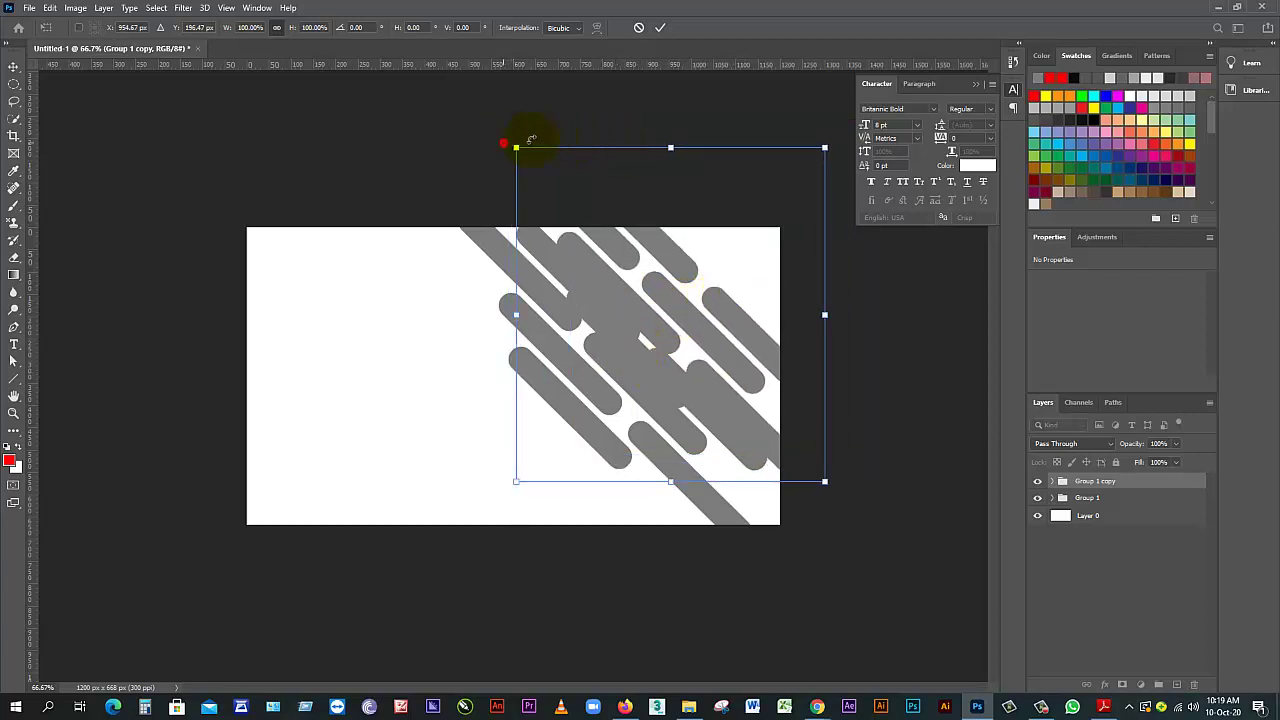
drag(531, 139, 860, 512)
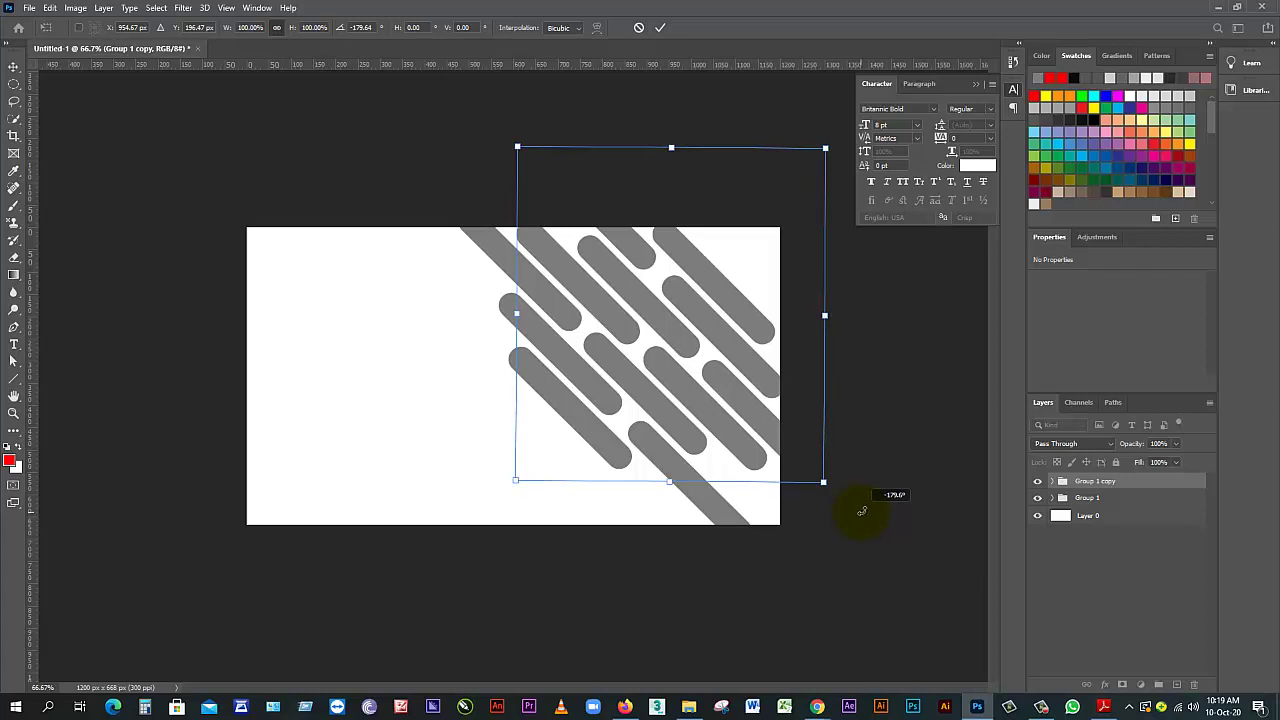
drag(861, 511, 861, 511)
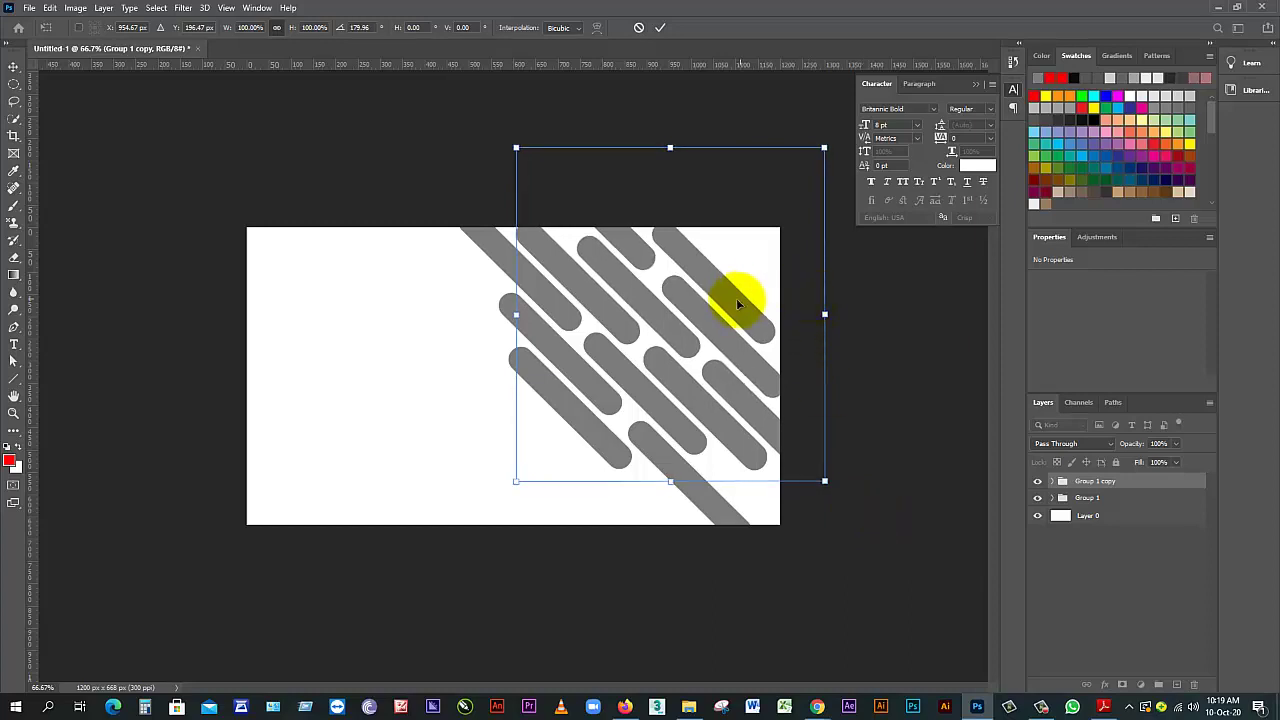
Move the rotated group copy up and to the right past the canvas's upper-right corner, nudge it further up and commit the transform
drag(737, 306, 776, 248)
key(Up)
key(Up)
key(Up)
key(Up)
key(Up)
key(Up)
key(Up)
key(Up)
key(Up)
key(Up)
key(Up)
key(Up)
key(Up)
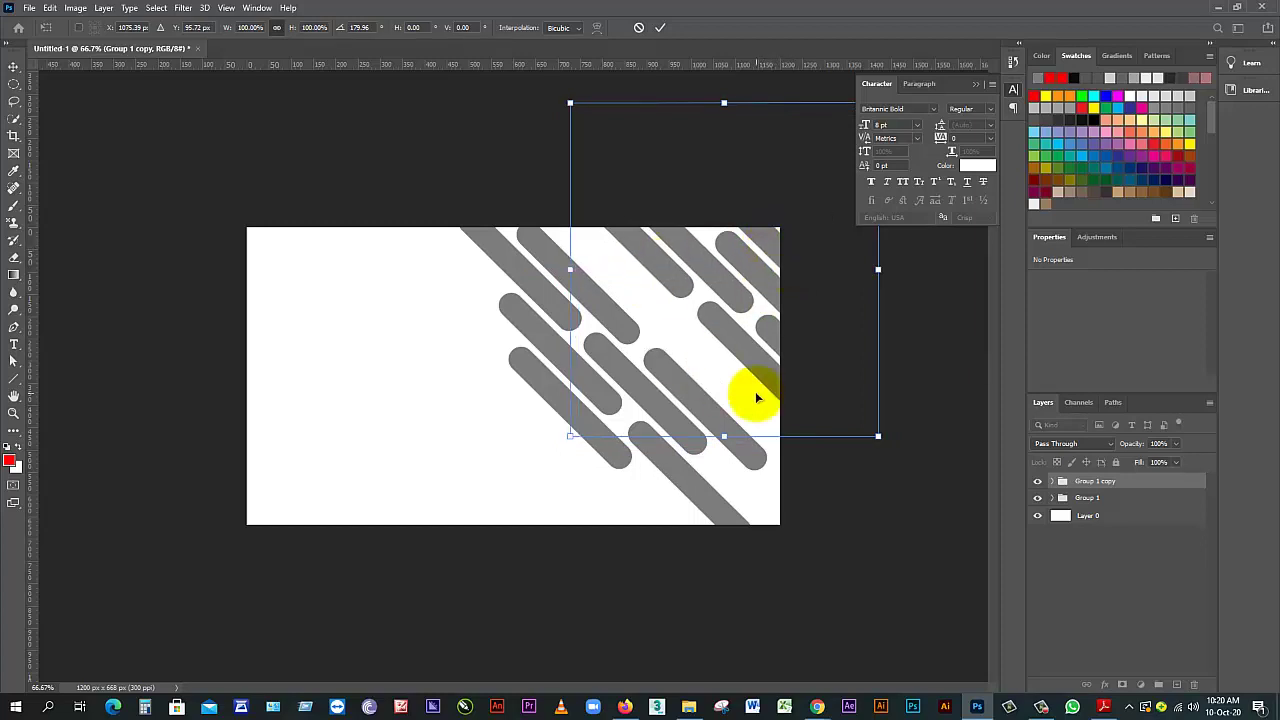
key(Return)
Free-transform Group 1, moving it up and to the right until its bars interlock with the copy's bars, and commit
click(1107, 500)
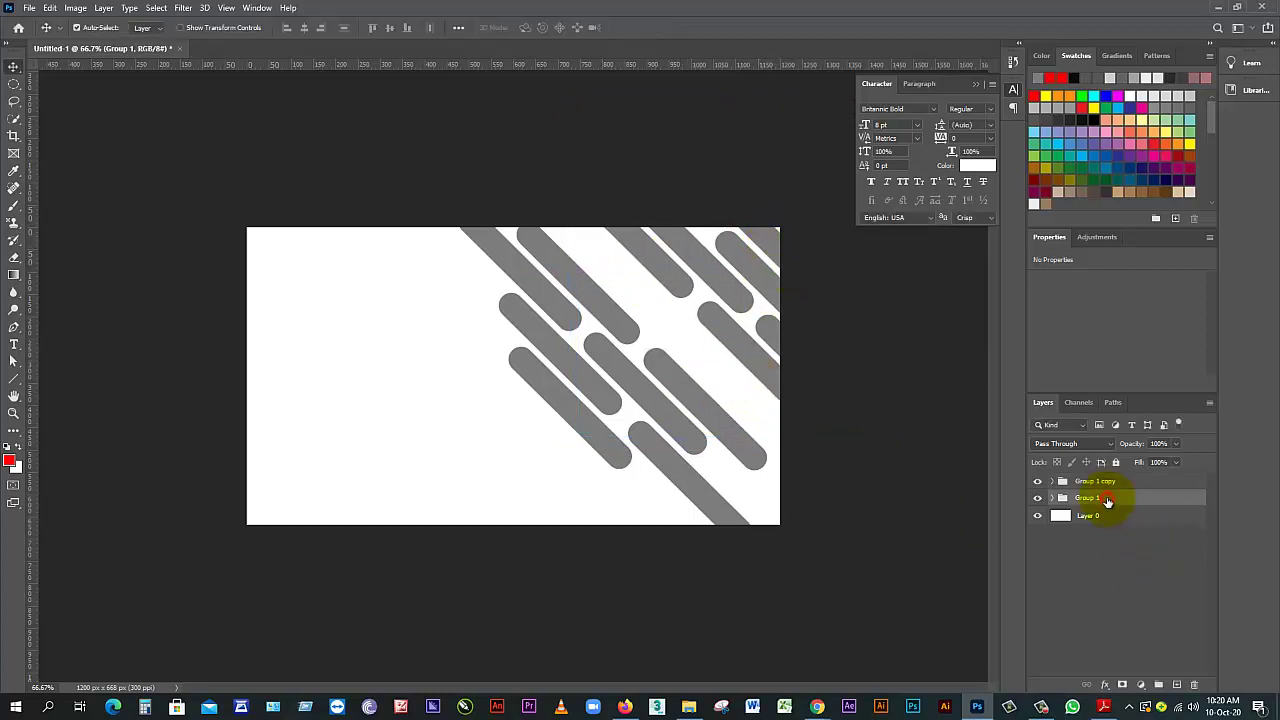
key(ctrl+t)
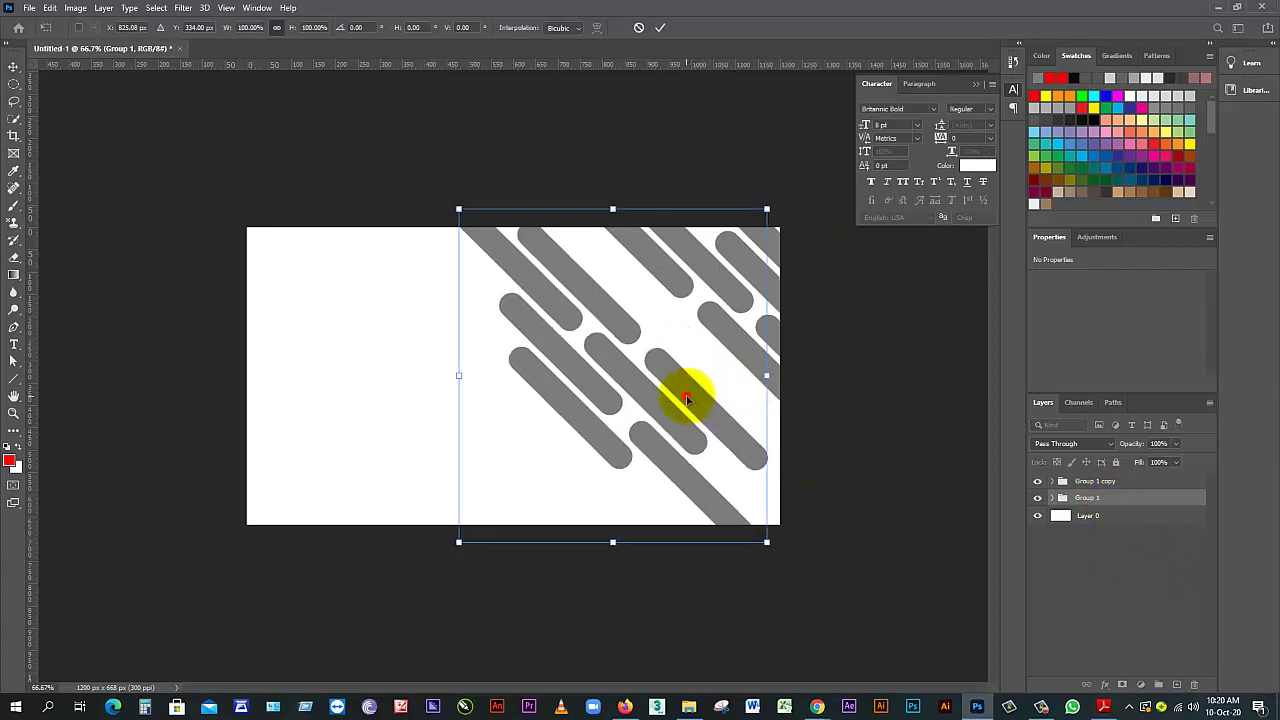
drag(687, 401, 728, 392)
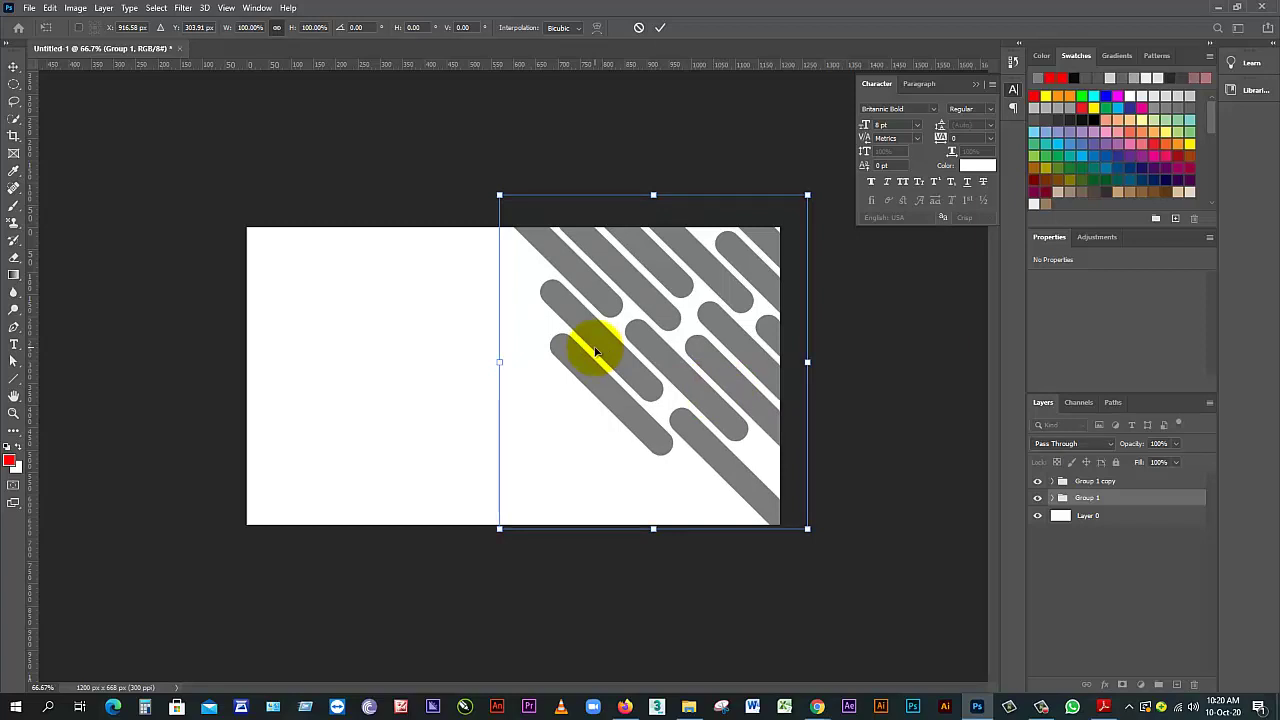
key(Return)
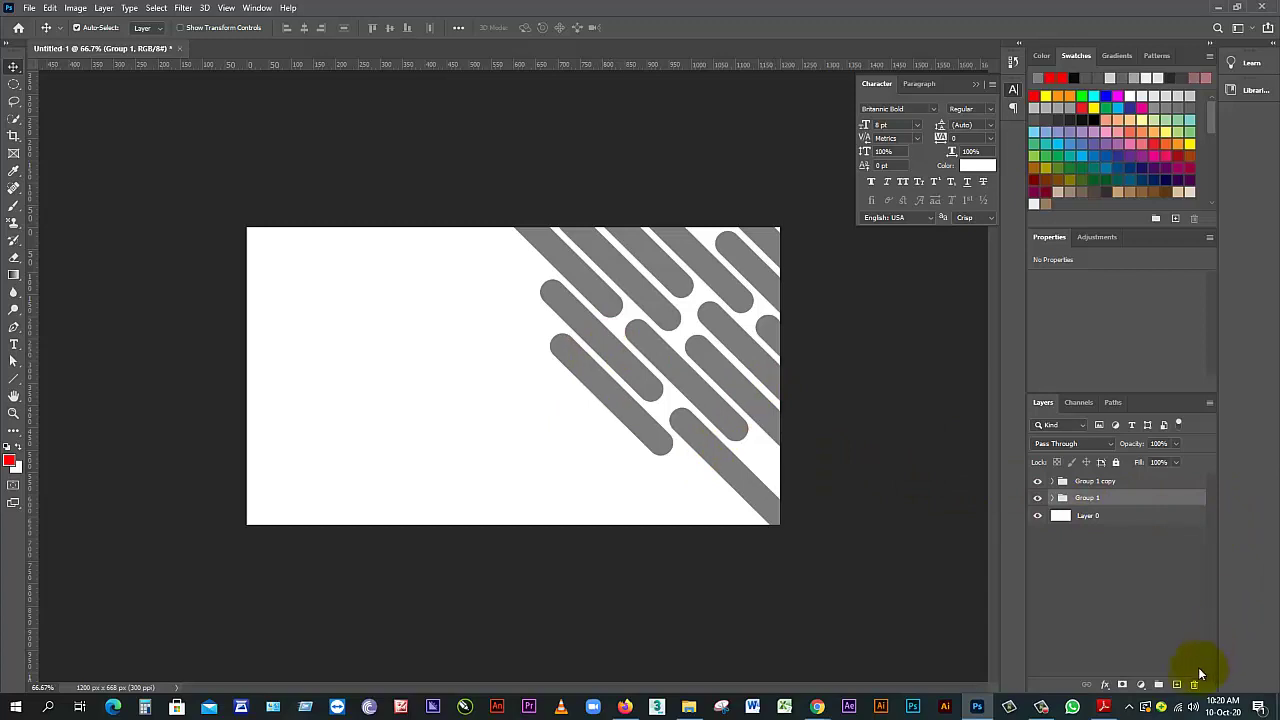
Create an empty layer above Group 1 and move it to the top of the layer stack, above Group 1 copy
click(1176, 684)
mouse_move(1090, 500)
mouse_down()
mouse_move(1061, 470)
mouse_move(1088, 482)
mouse_up()
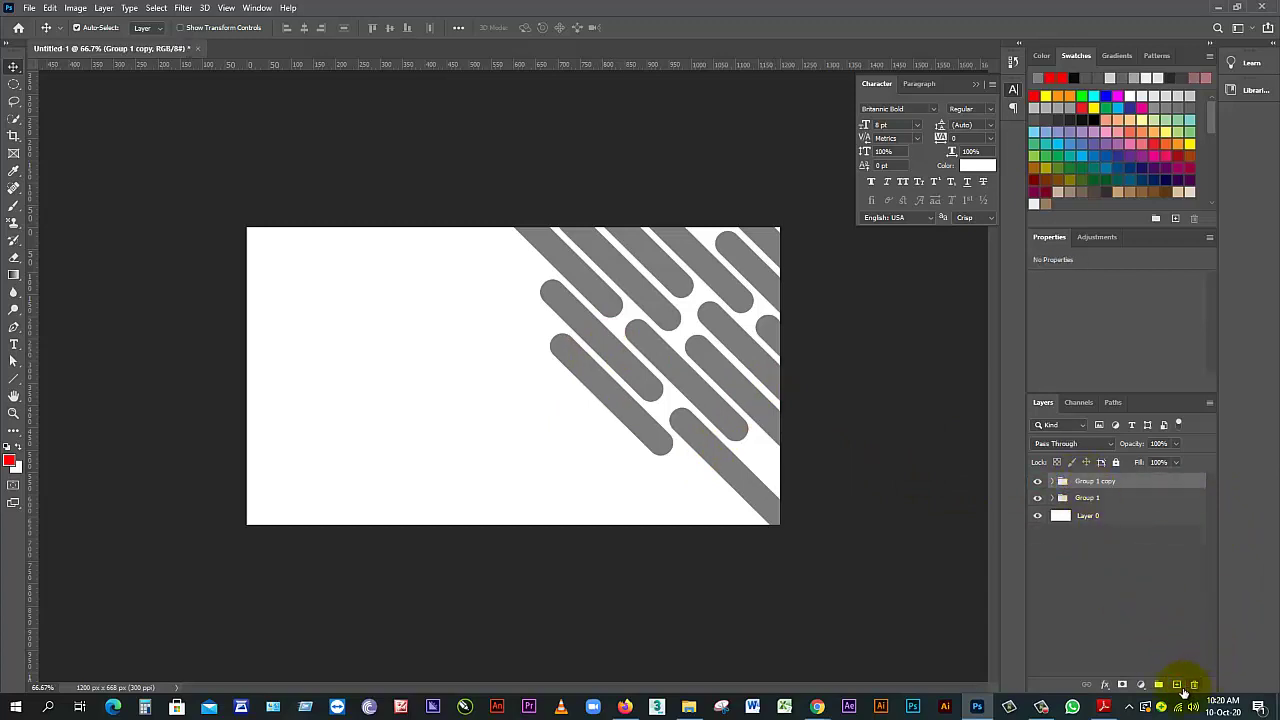
key(ctrl+z)
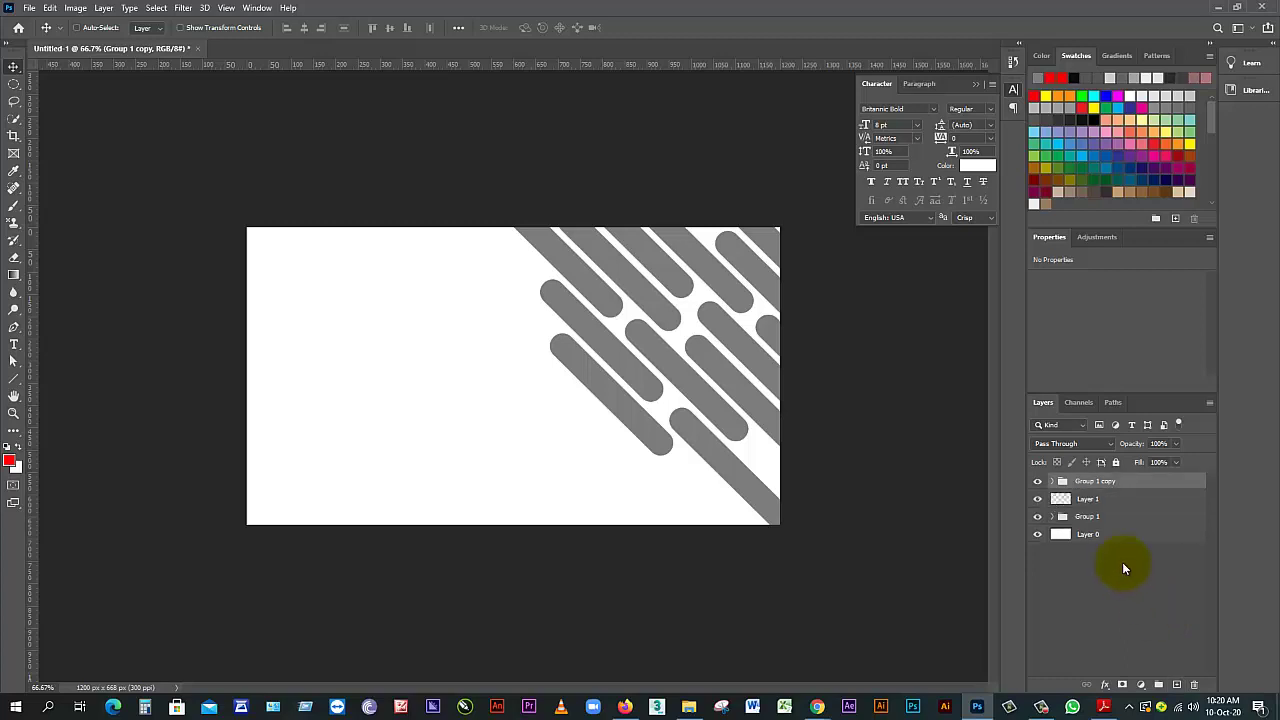
drag(1090, 497, 1088, 486)
key(ctrl+z)
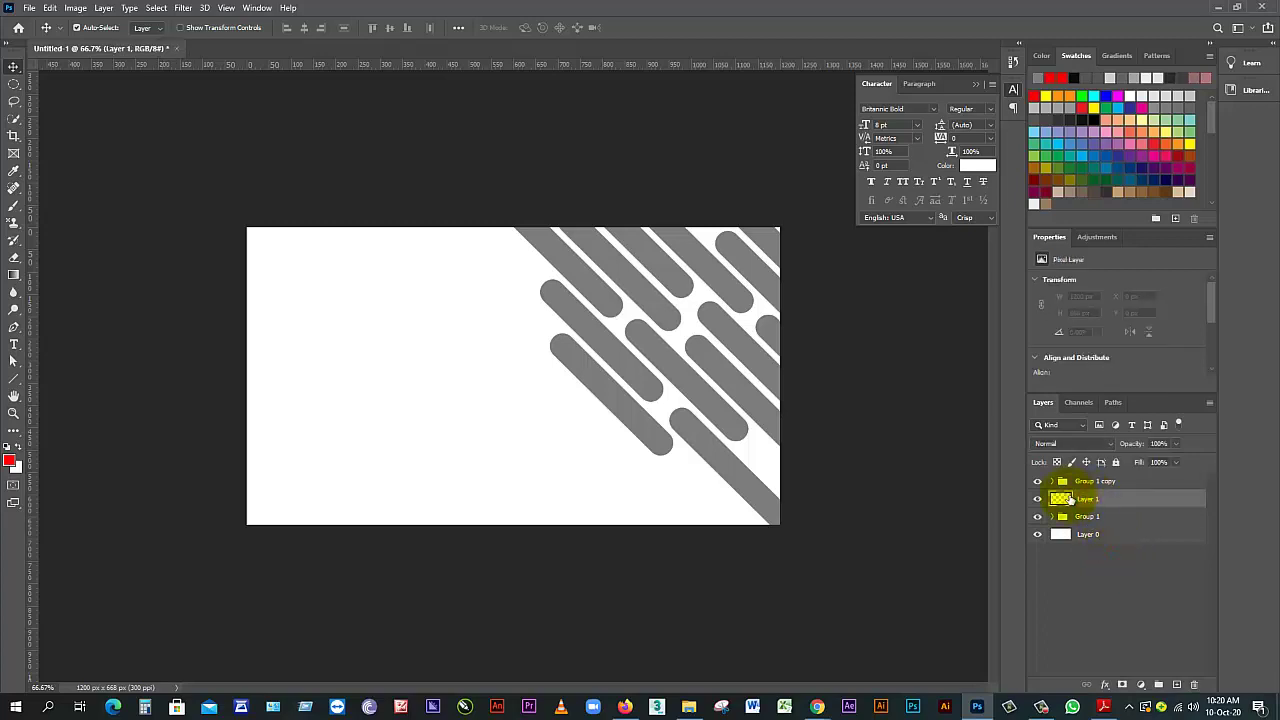
drag(1101, 505, 1095, 486)
click(1178, 684)
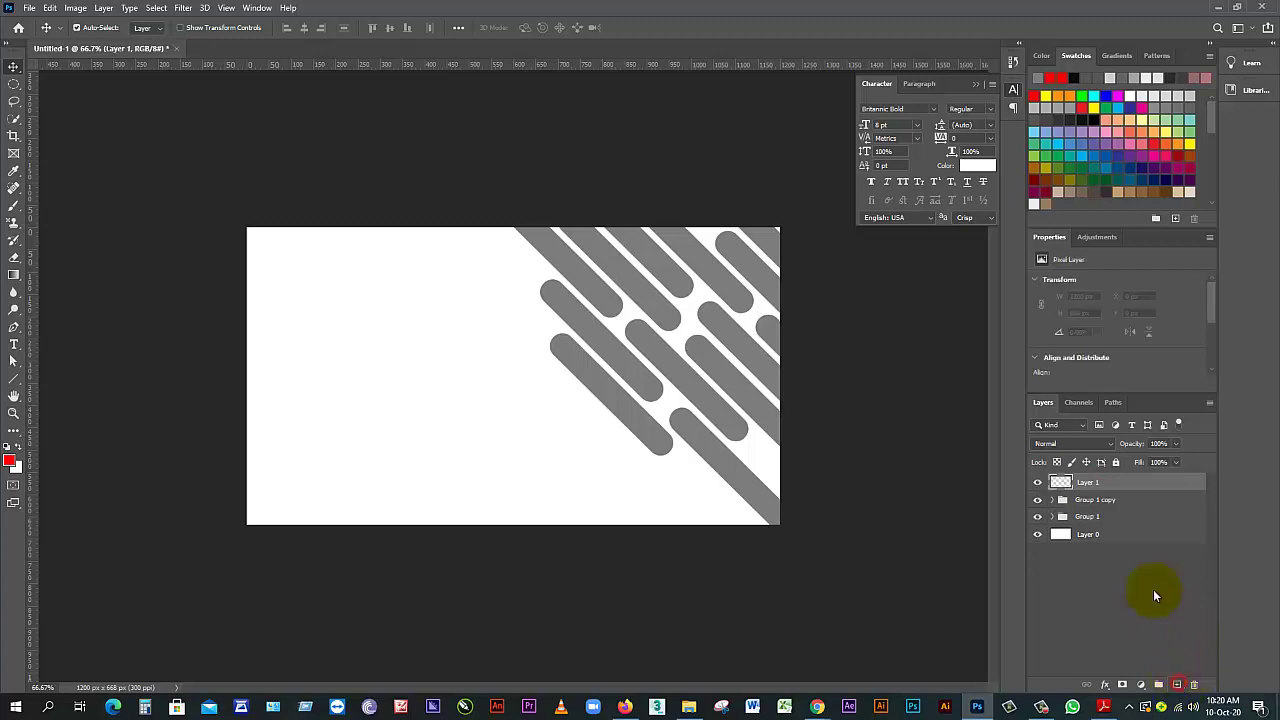
Create another empty layer directly above Layer 0, beneath both bar groups, and select it
click(1095, 535)
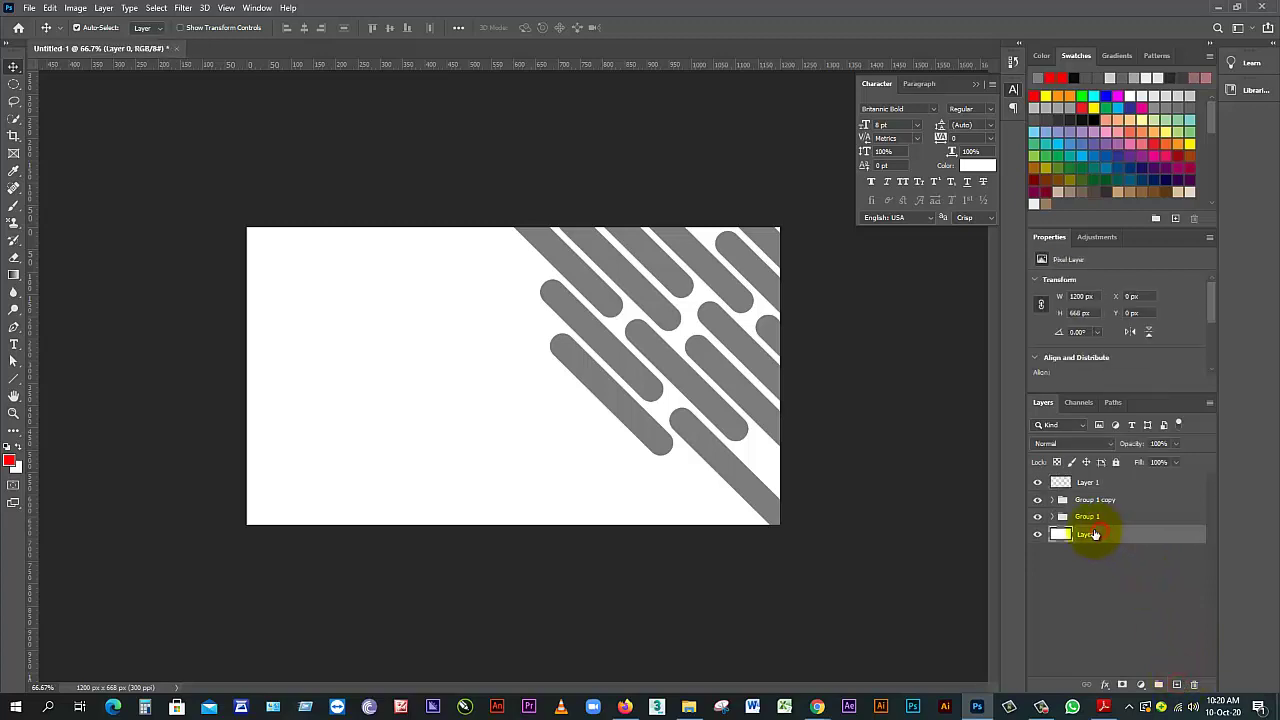
click(1178, 684)
click(1134, 611)
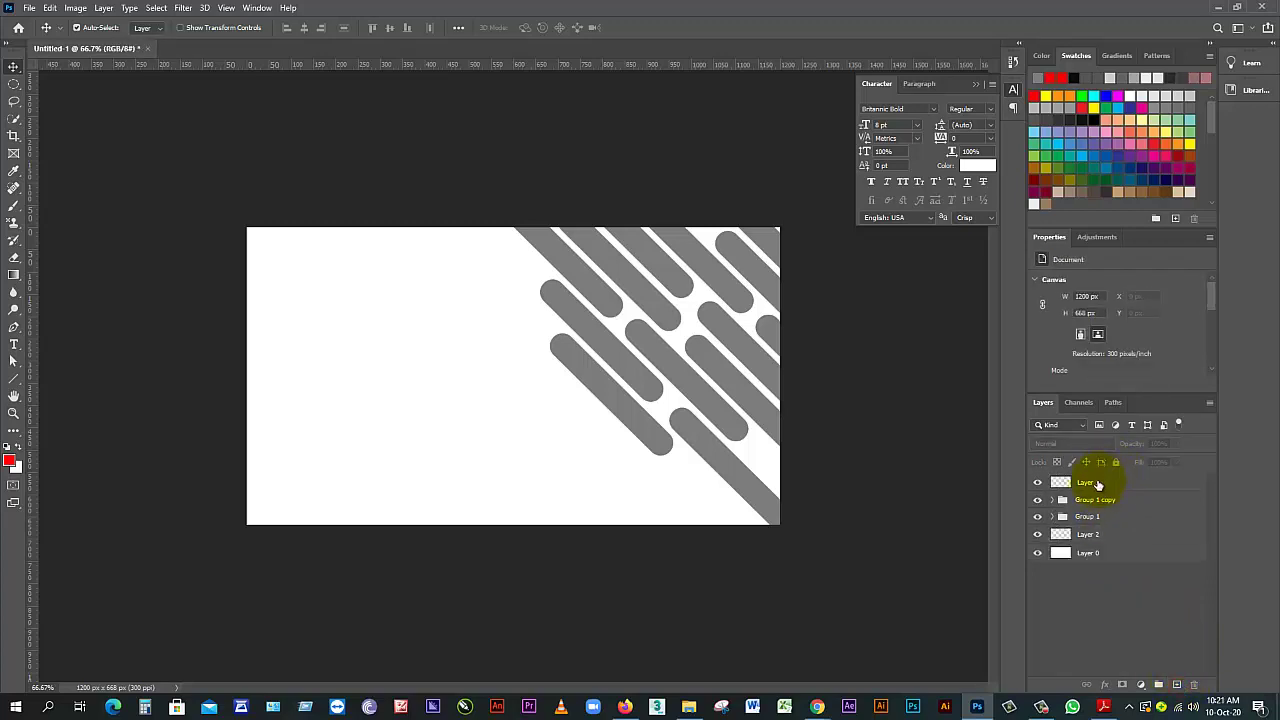
click(1090, 540)
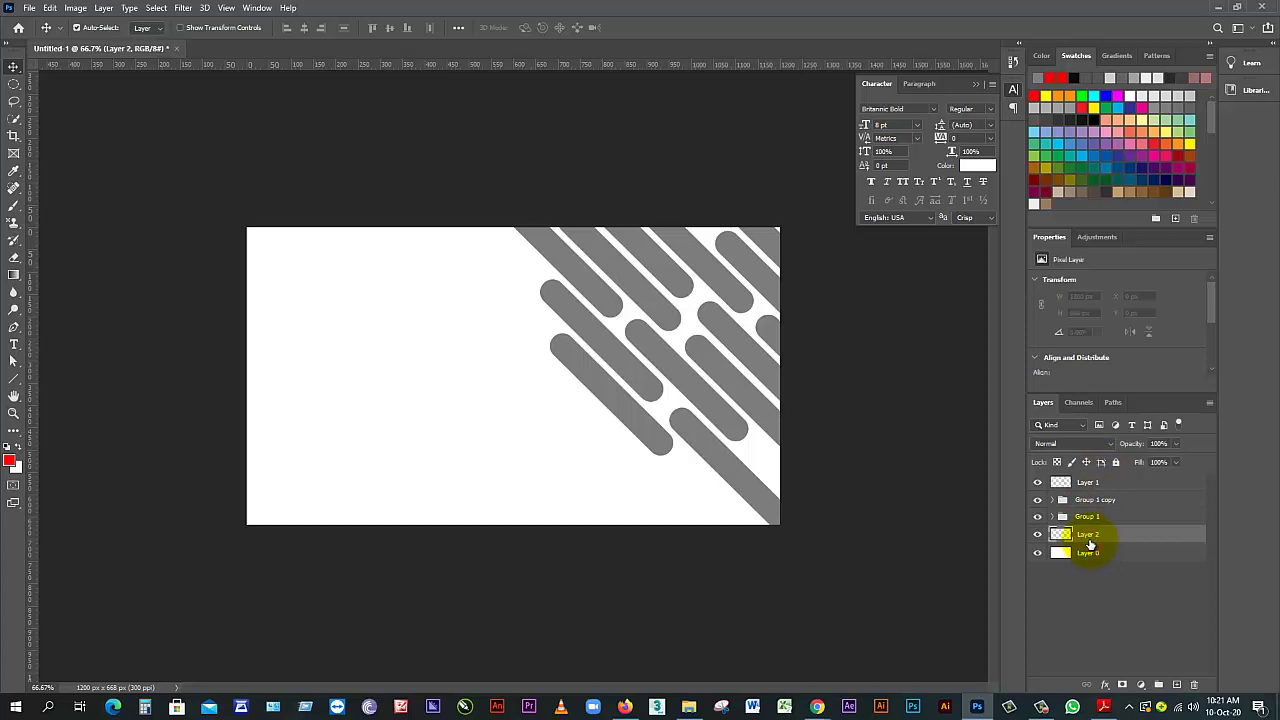
Place the volcano-and-pagoda Unsplash photo from the pic folder on the ESD-ISO (L:) drive as an embedded image
click(30, 8)
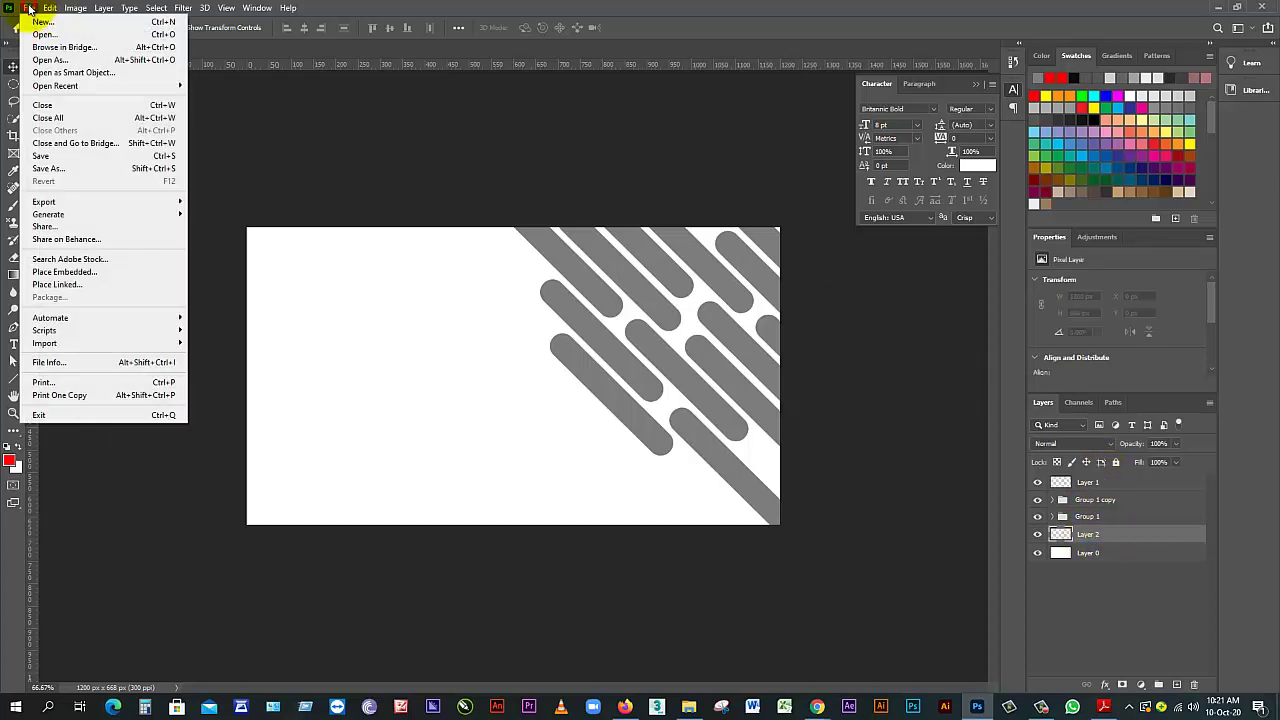
click(72, 272)
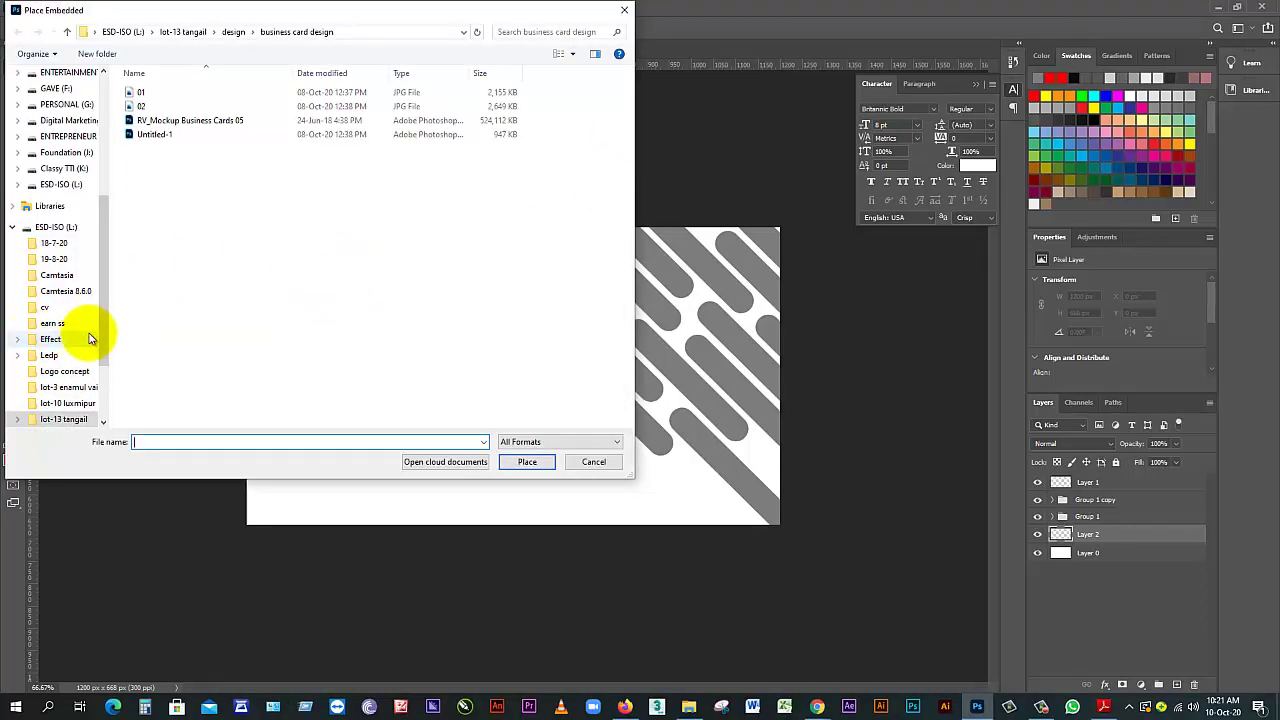
scroll(104, 321, down, 1)
scroll(104, 328, down, 2)
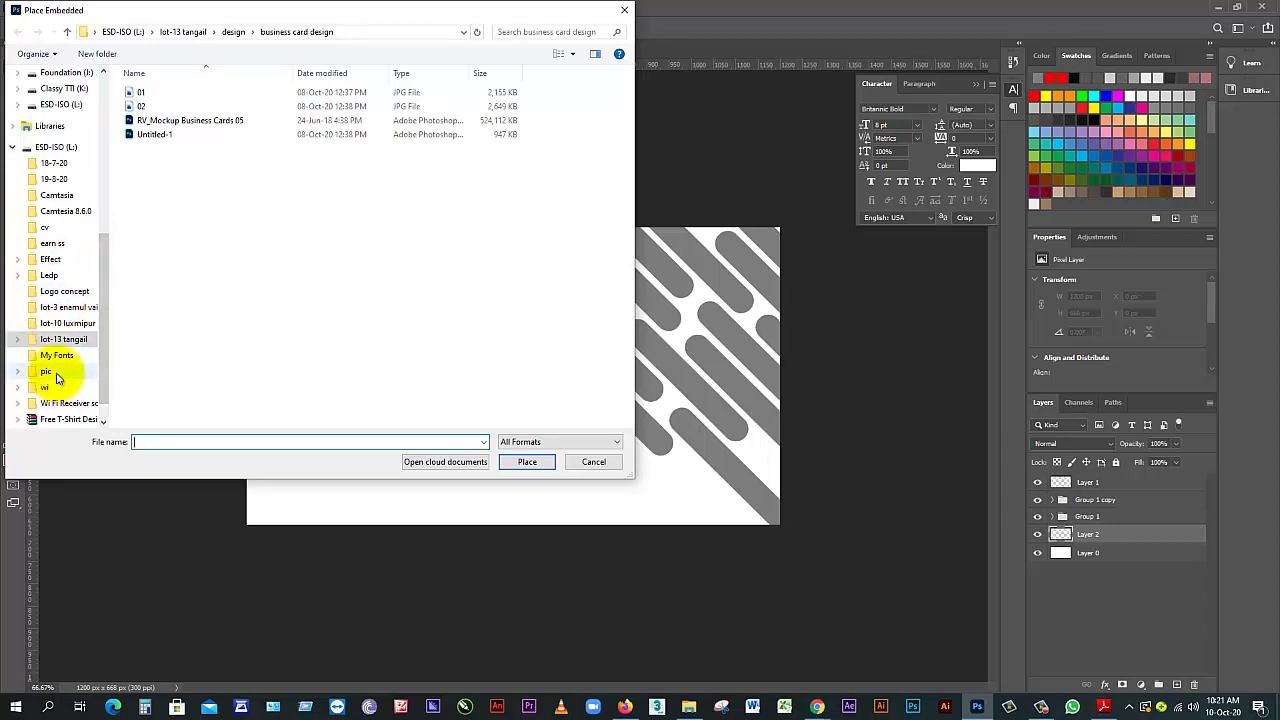
click(50, 149)
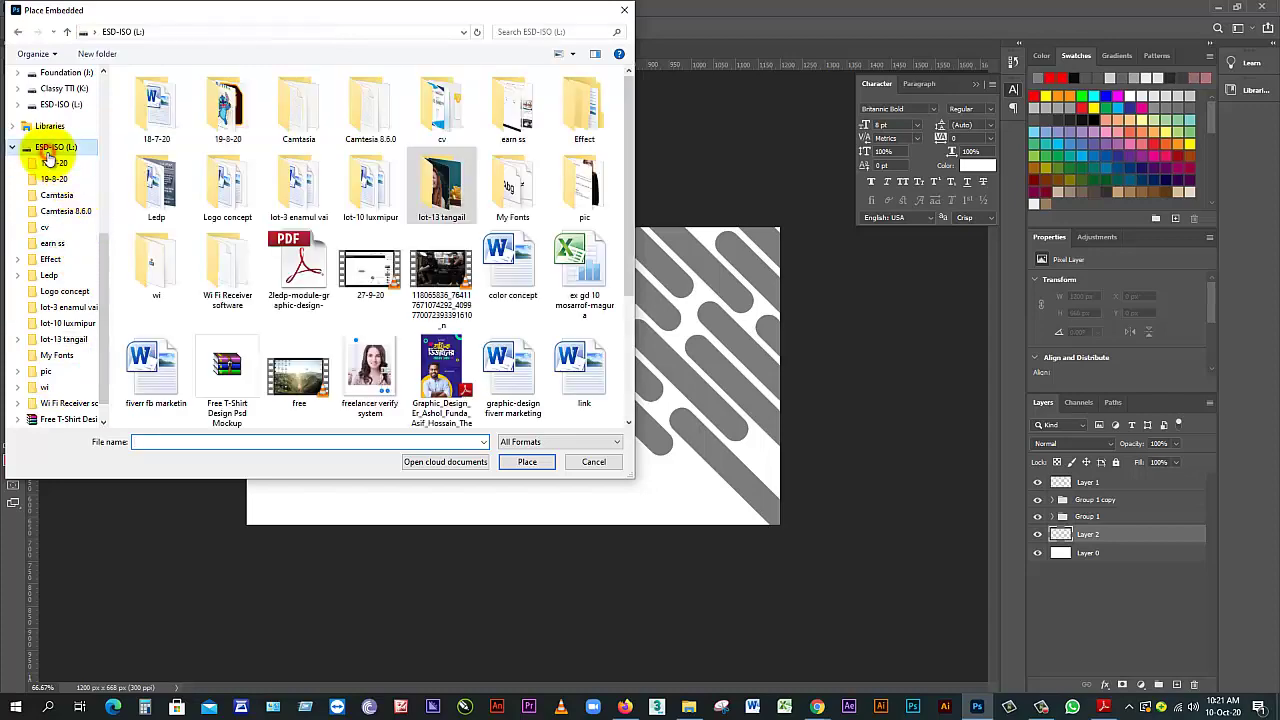
double_click(588, 182)
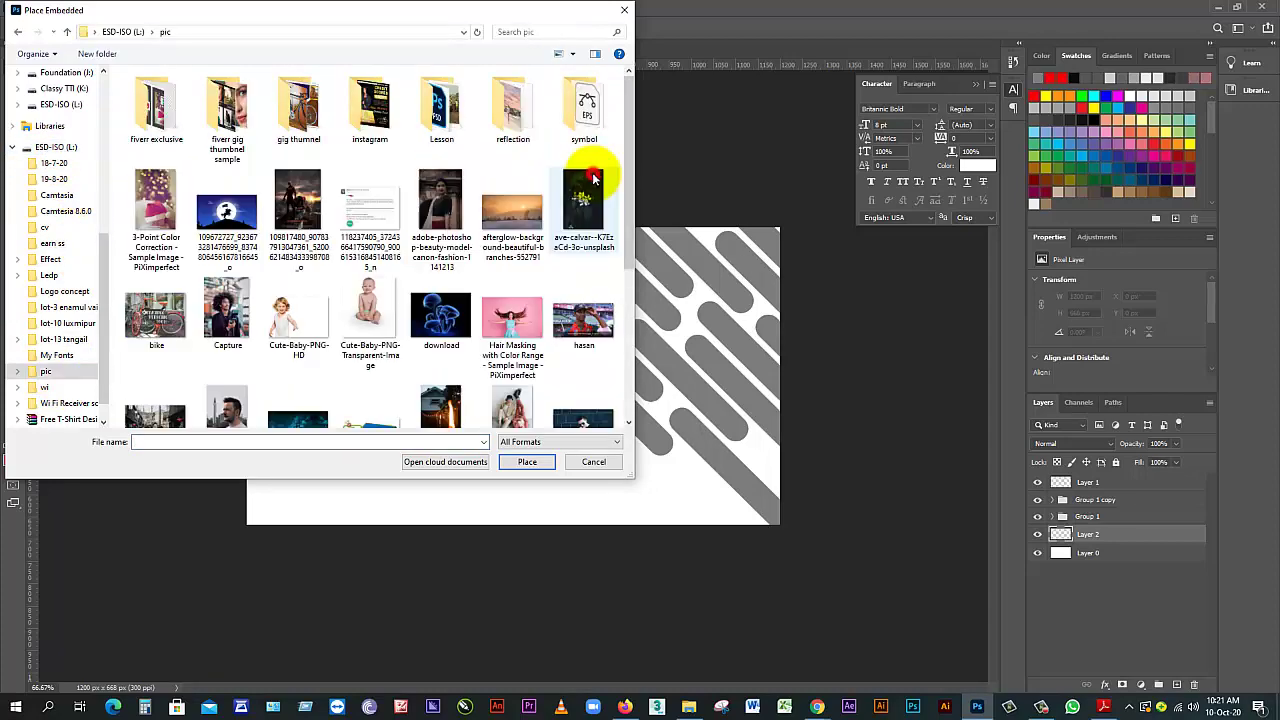
scroll(462, 247, down, 3)
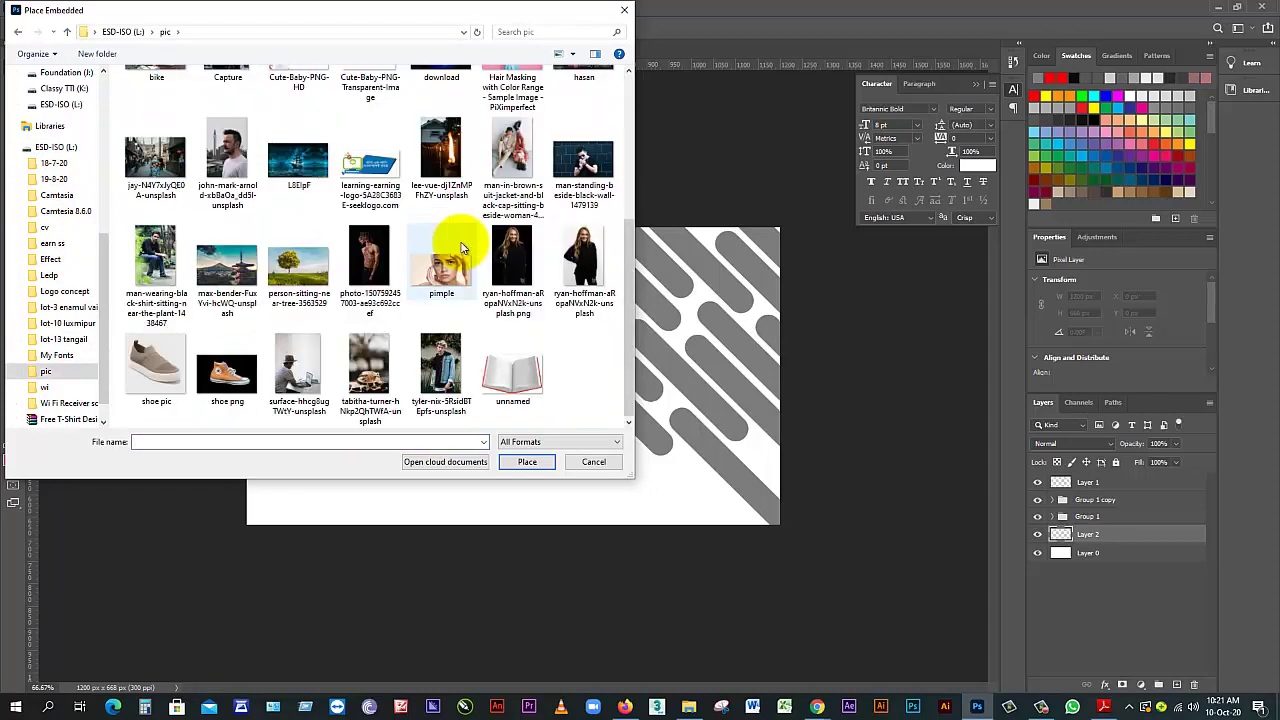
click(250, 272)
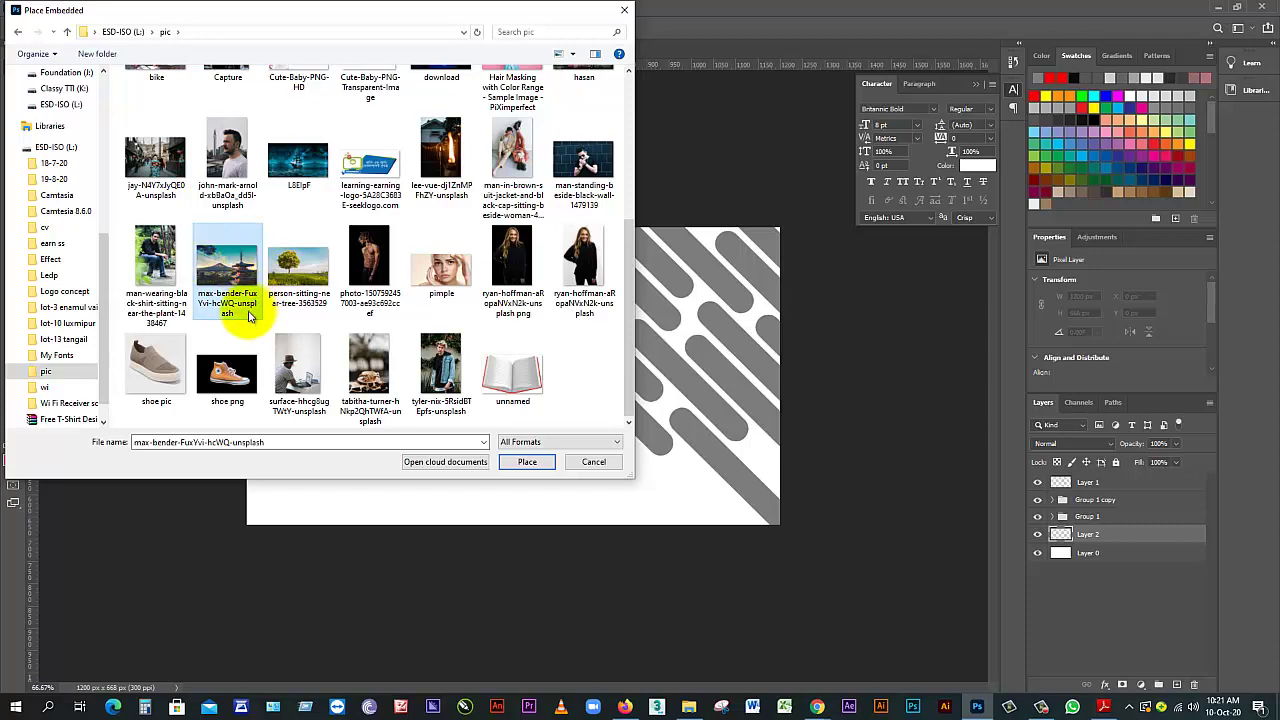
click(527, 462)
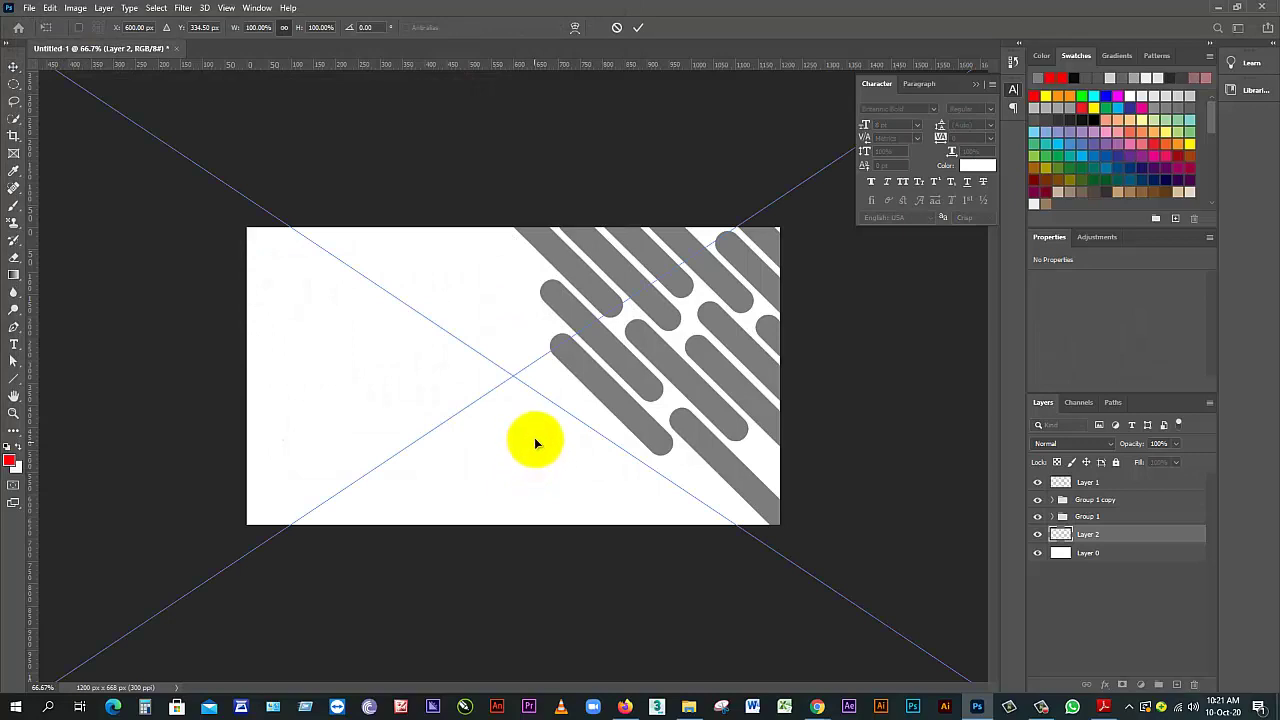
Scale the placed photo proportionally to 5% in width and height and commit the placement
alt+click(531, 437)
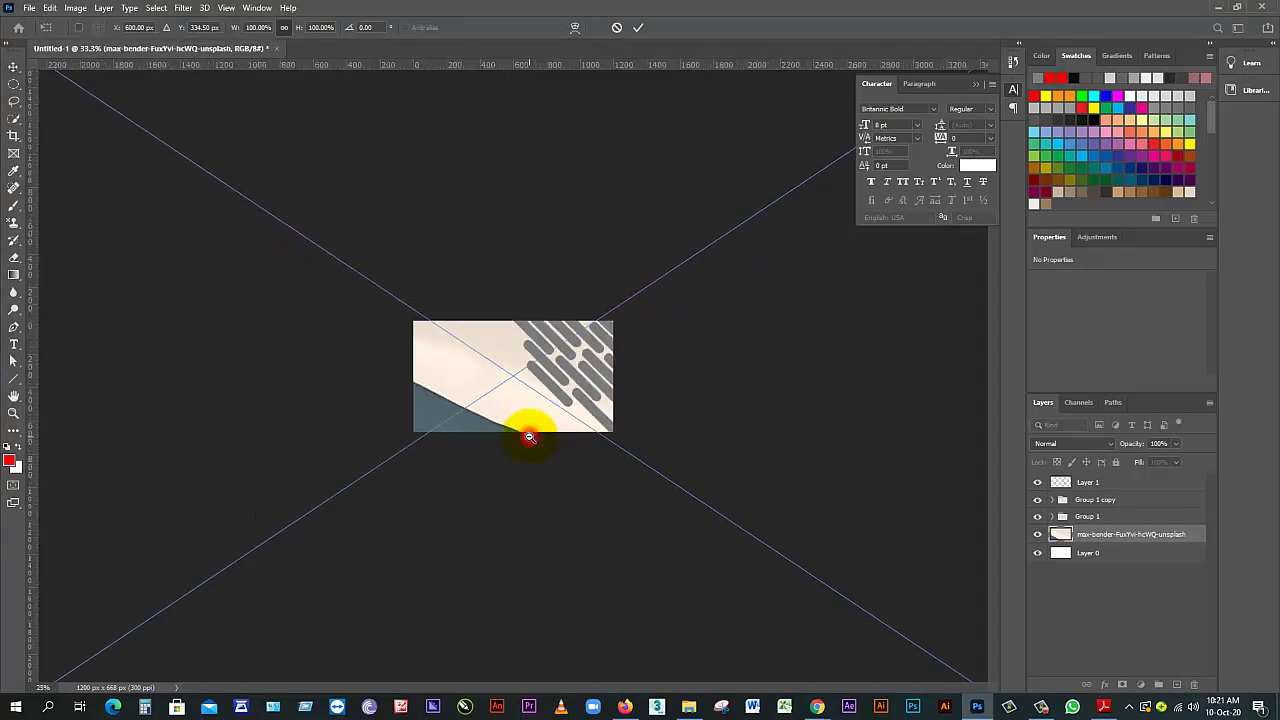
alt+click(528, 437)
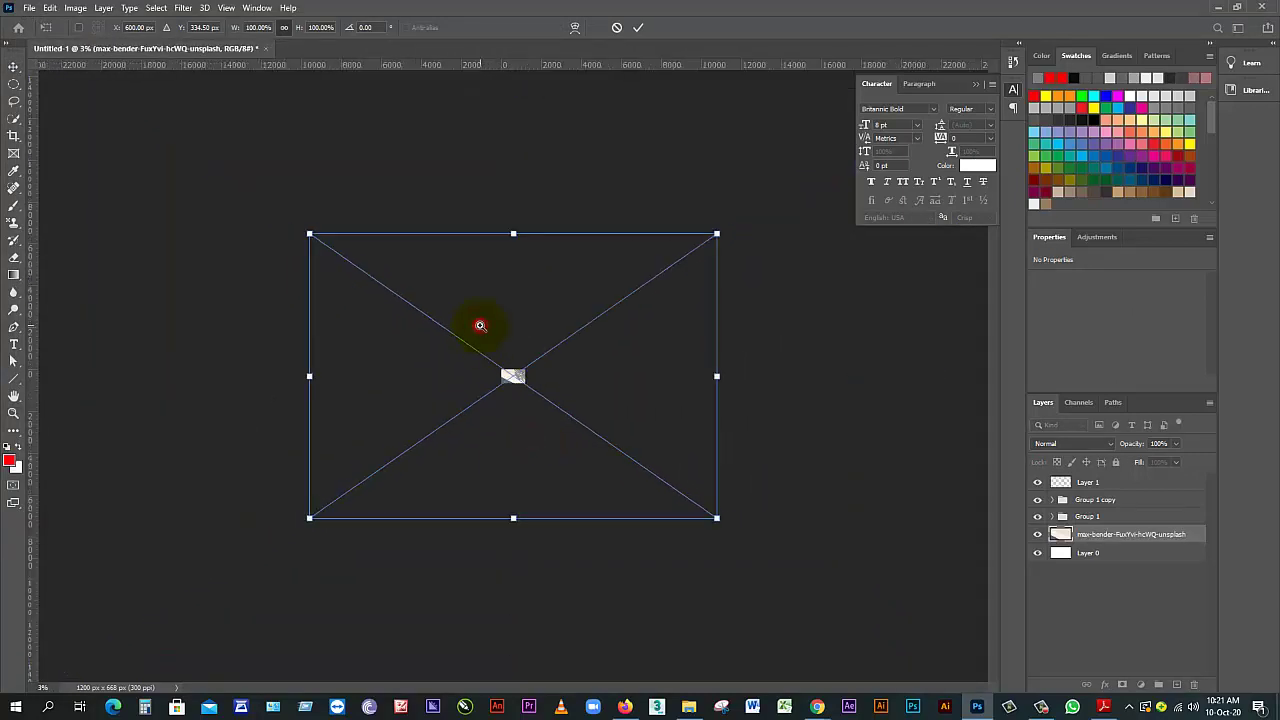
key(ctrl+plus)
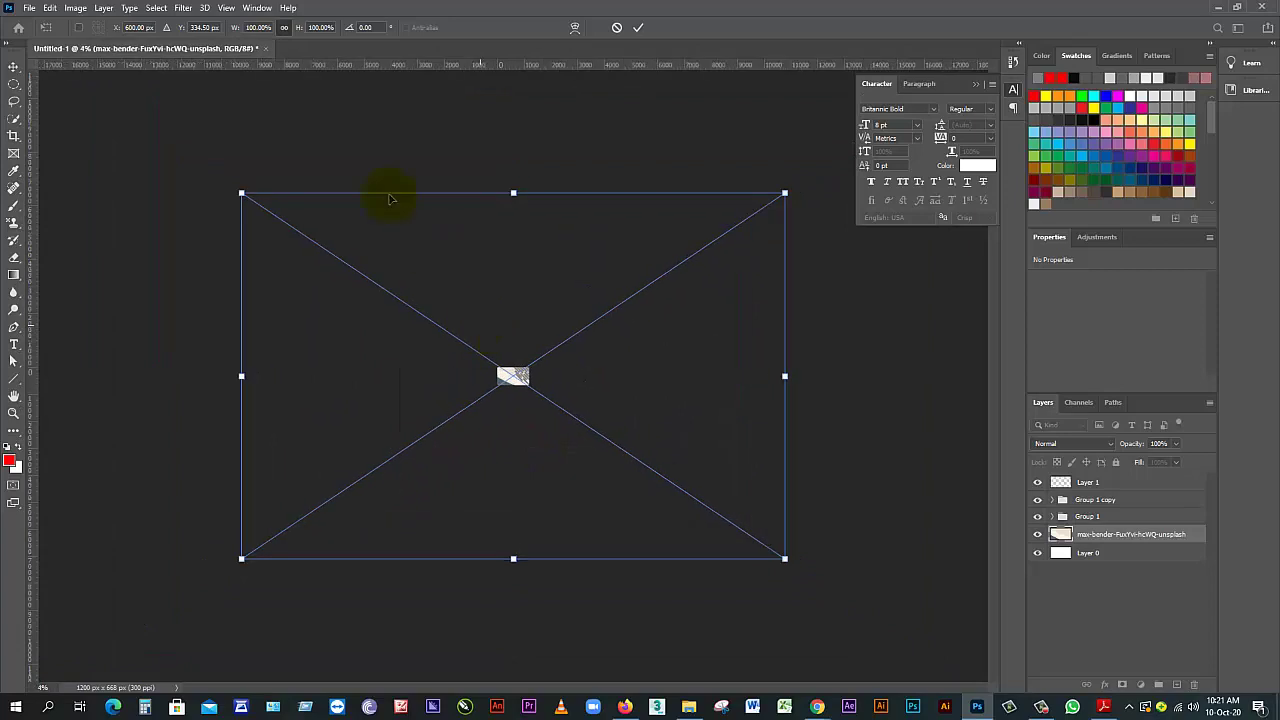
double_click(331, 28)
text(25)
key(Return)
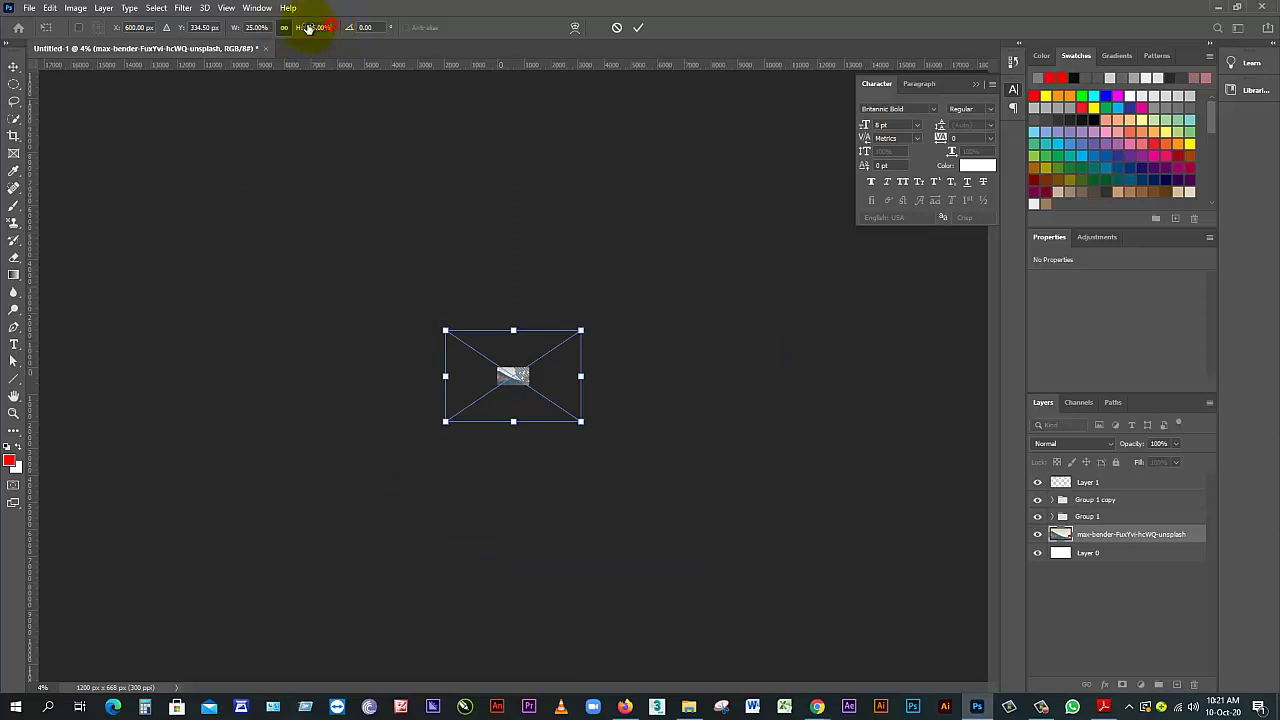
text(10)
key(Return)
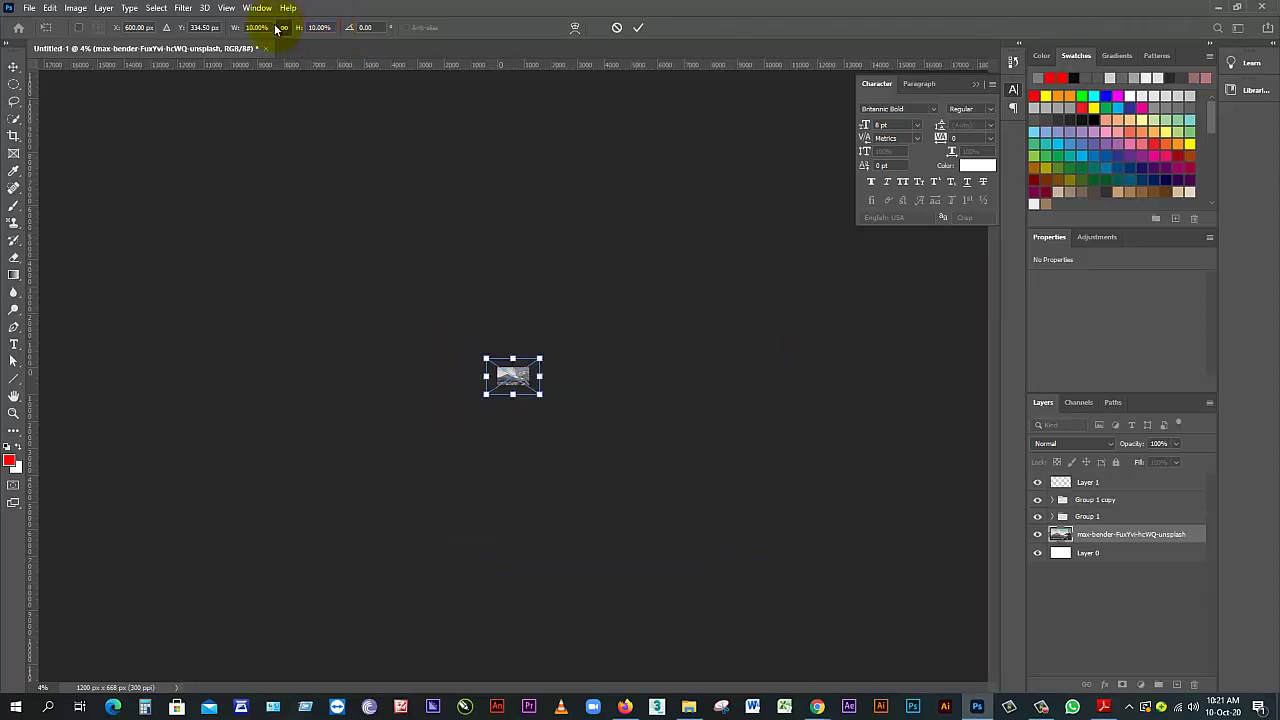
click(326, 28)
text(5)
key(Return)
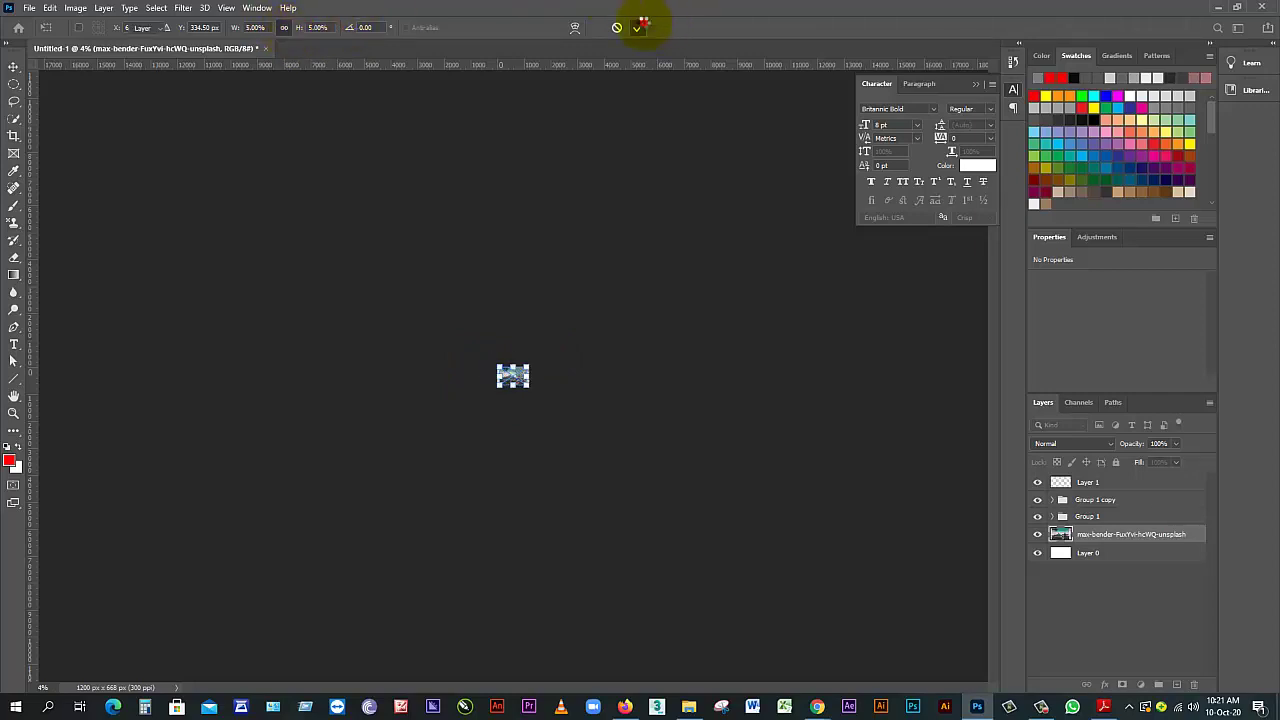
click(638, 27)
Enlarge the placed photo to about 8% and reposition it so it covers the whole canvas
drag(540, 396, 521, 394)
scroll(521, 394, up, 7)
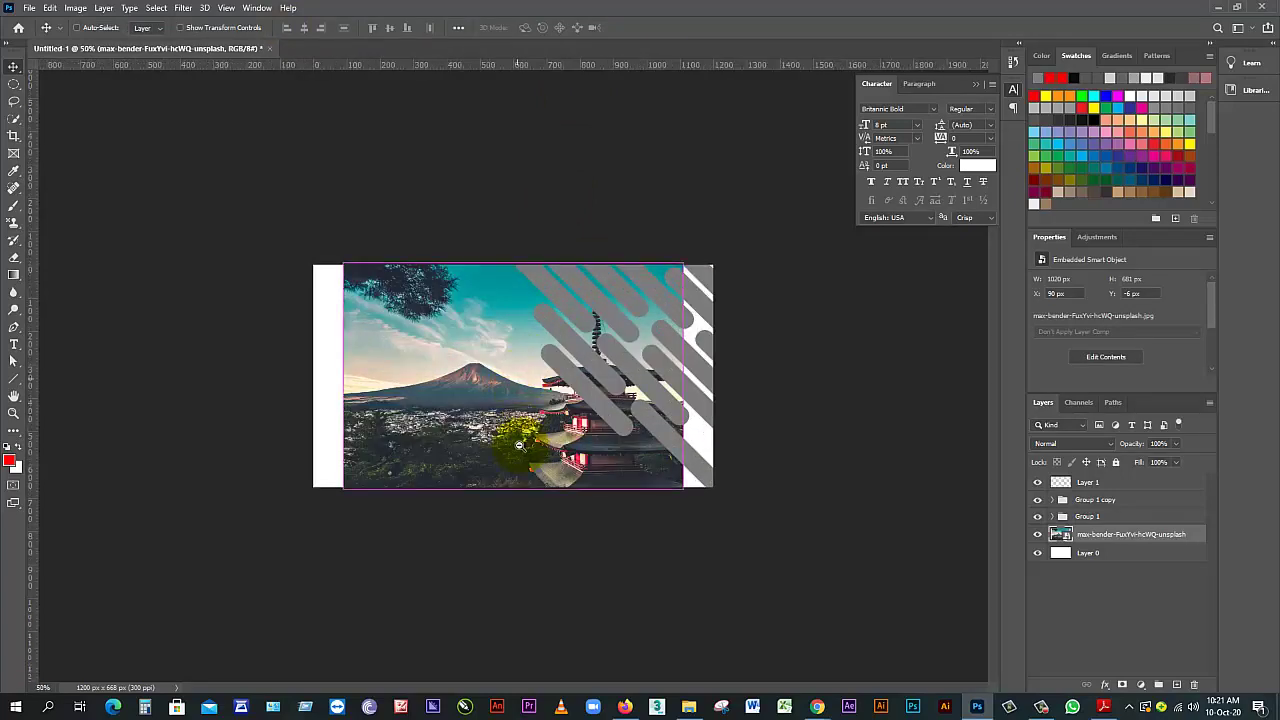
key(ctrl+minus)
key(ctrl+plus)
drag(519, 444, 494, 423)
key(ctrl+t)
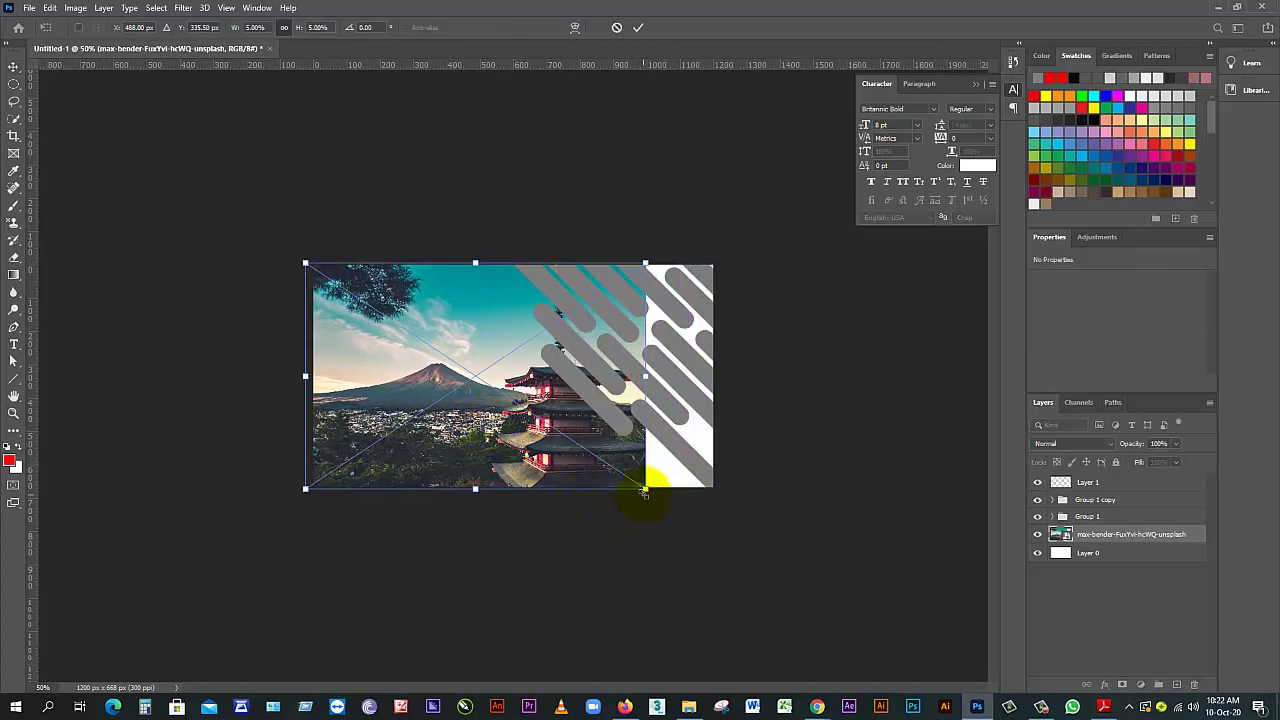
drag(652, 490, 743, 553)
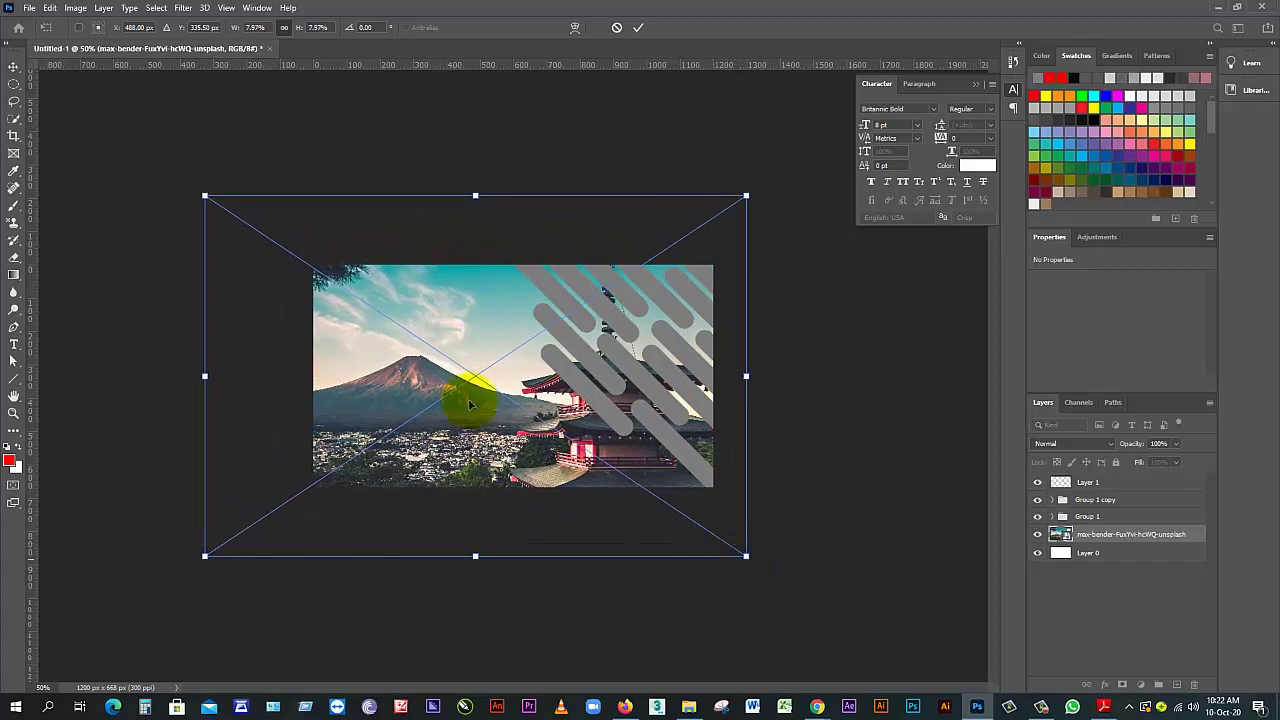
mouse_move(471, 429)
mouse_down()
mouse_move(457, 438)
mouse_move(469, 437)
mouse_up()
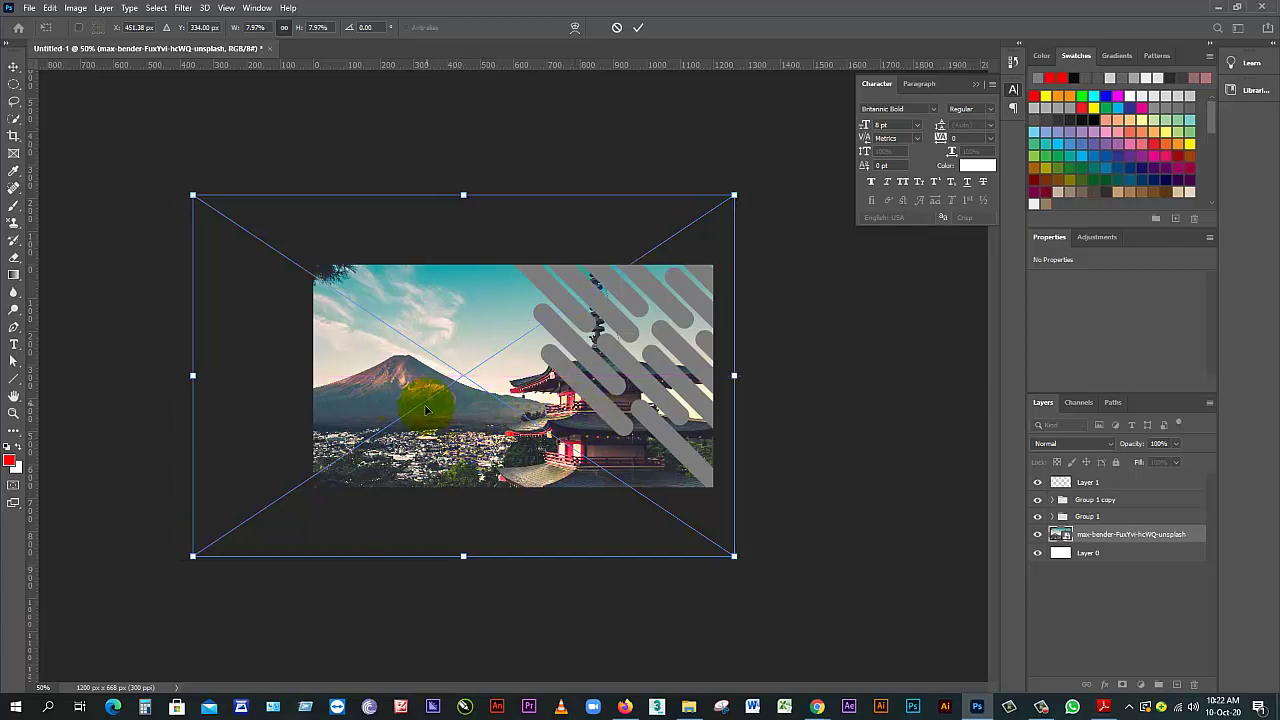
Flip the background photo horizontally and reposition it with the volcano near the middle of the canvas
right_click(457, 419)
click(522, 627)
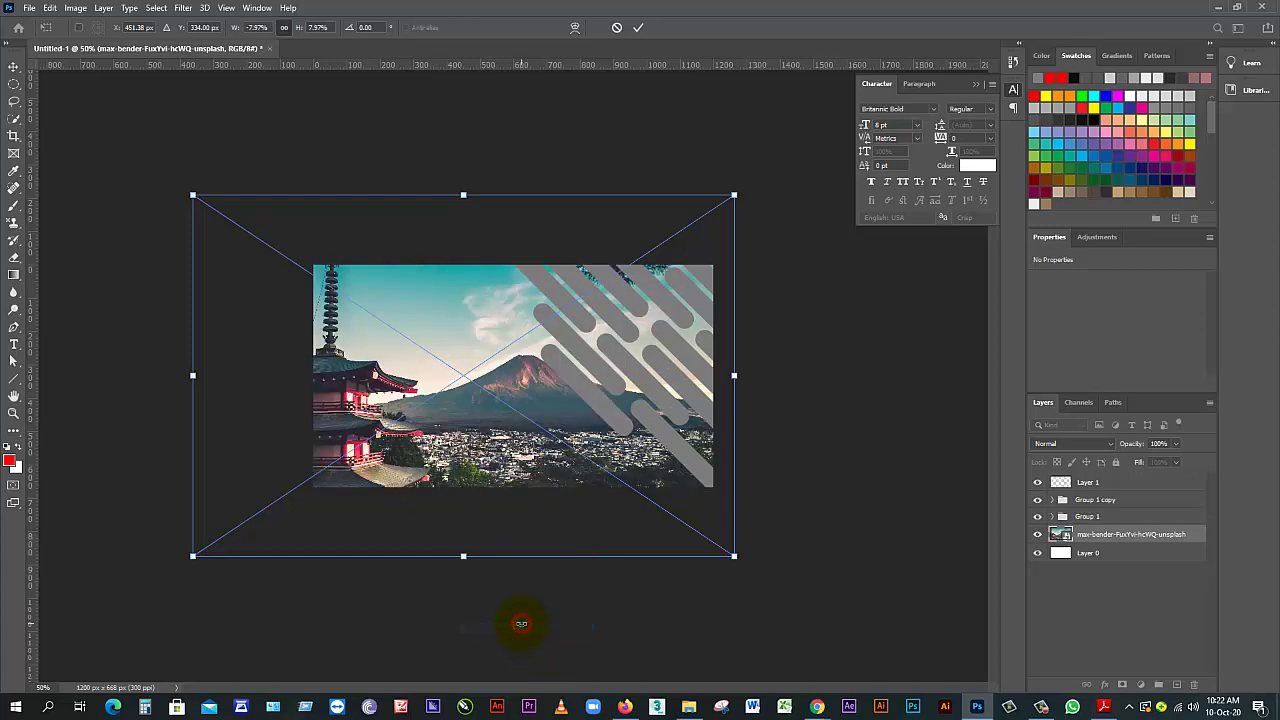
drag(473, 447, 500, 447)
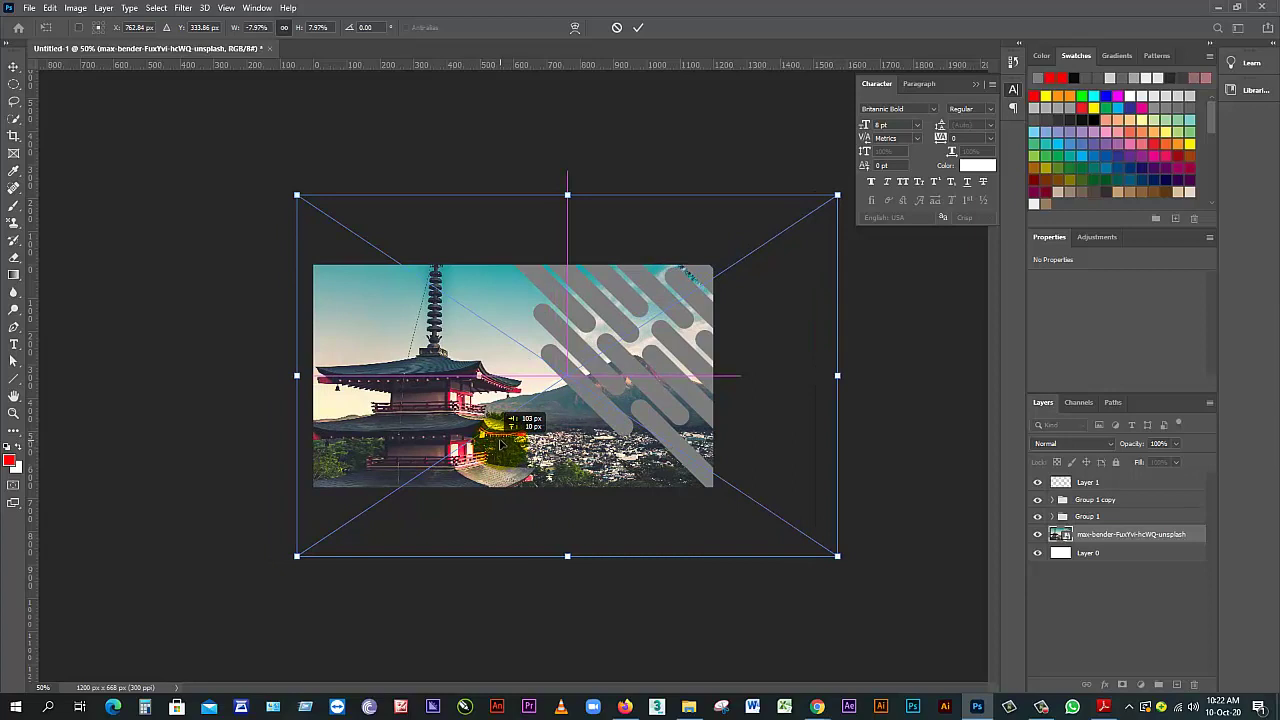
drag(501, 443, 503, 443)
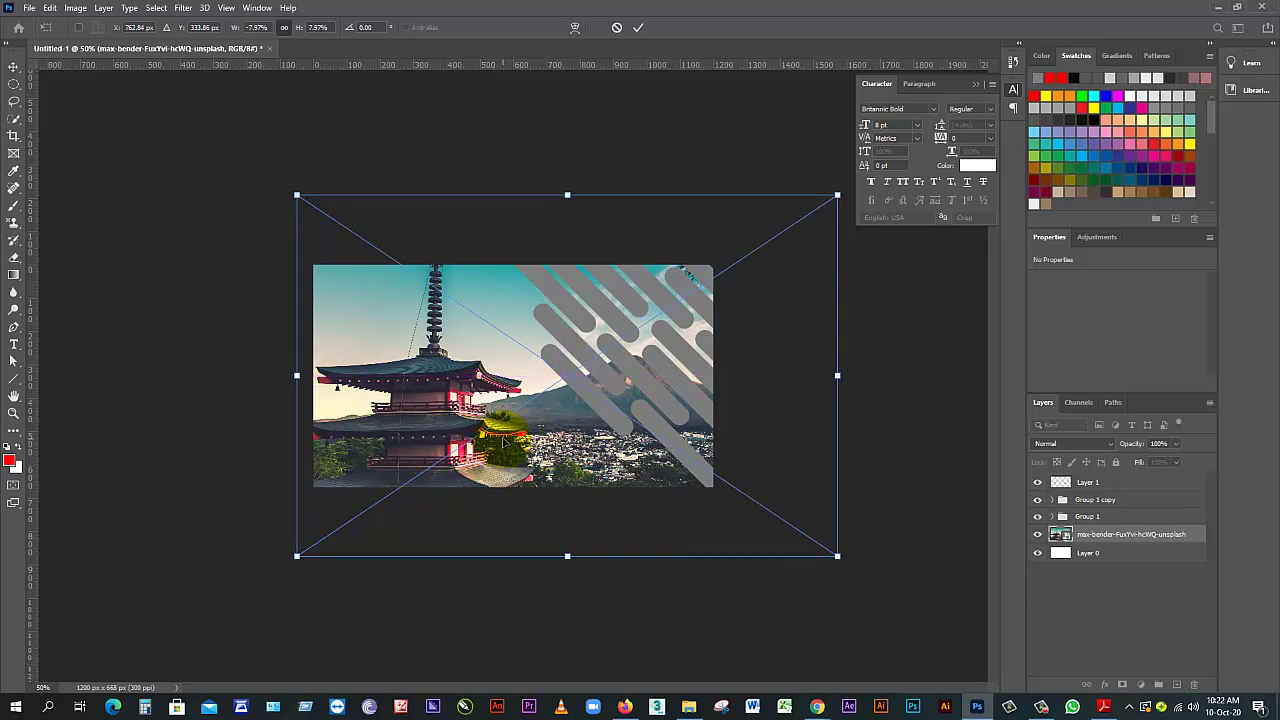
drag(504, 420, 455, 443)
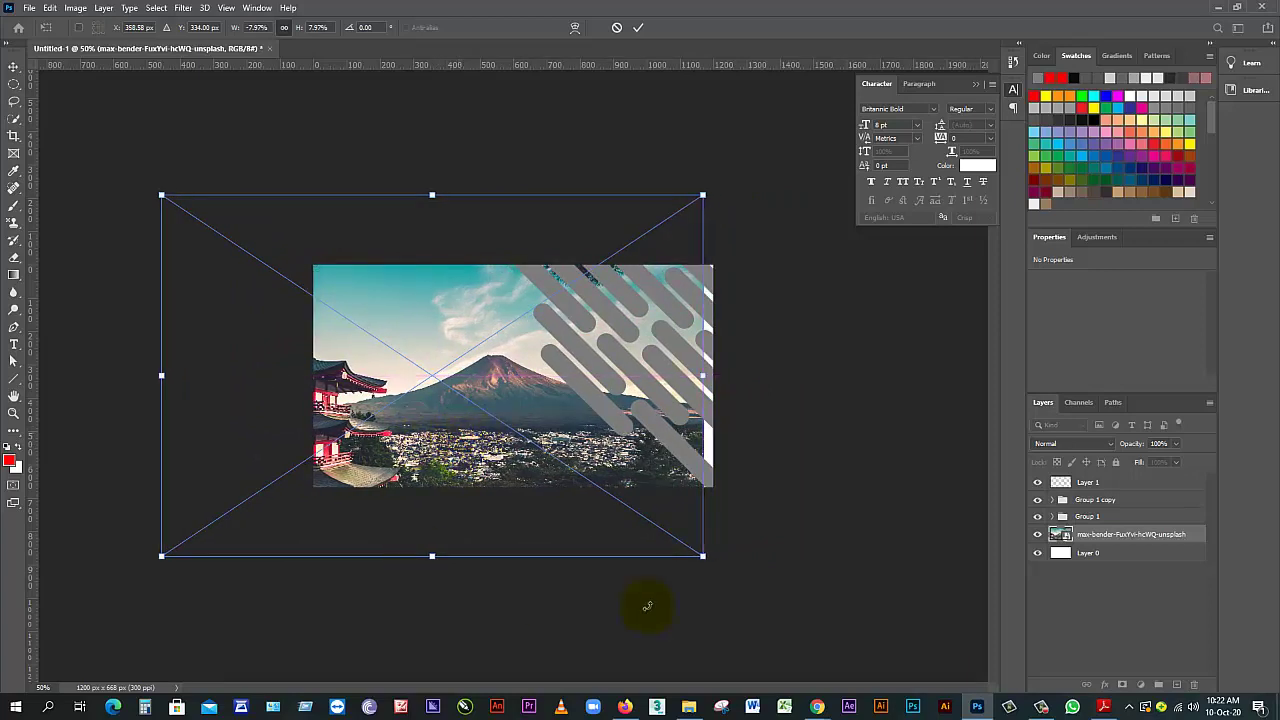
Enlarge the flipped photo to about 10.6%, with the volcano on the canvas's left half and the pagoda outside it, and commit the transform
drag(700, 557, 745, 584)
mouse_move(502, 458)
mouse_down()
mouse_move(467, 460)
mouse_move(497, 433)
mouse_up()
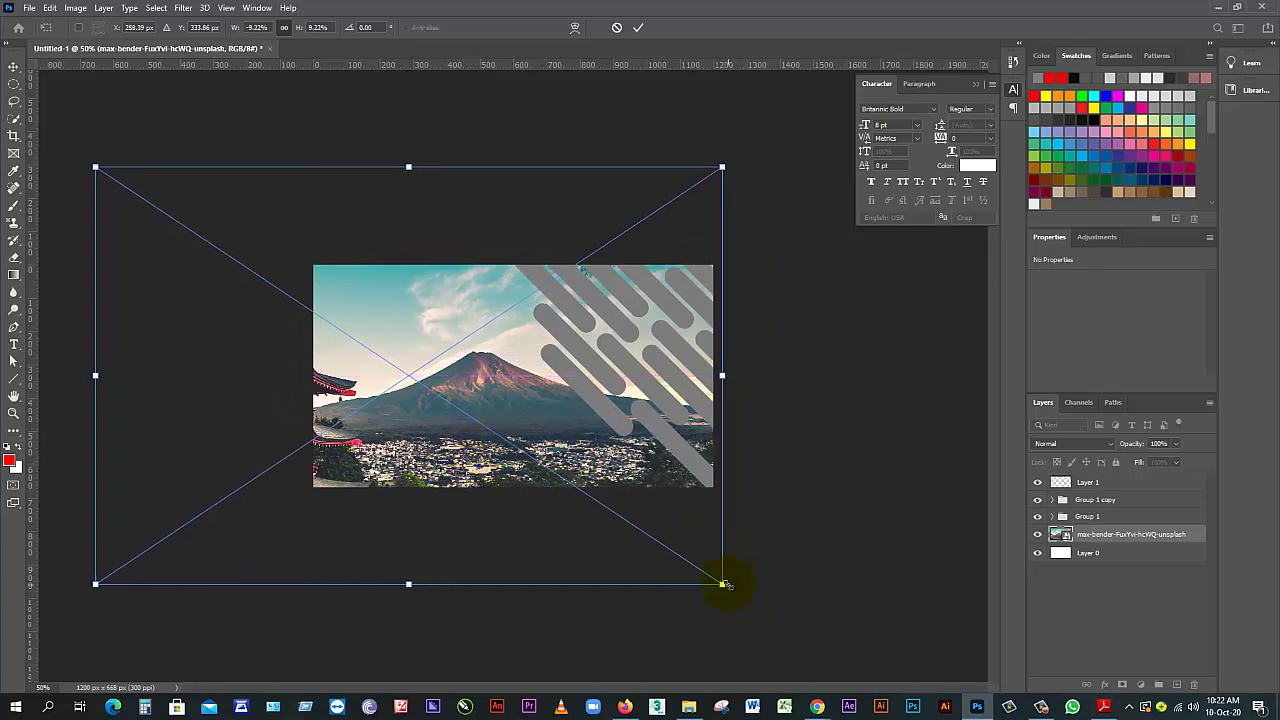
drag(727, 587, 766, 617)
drag(500, 449, 450, 455)
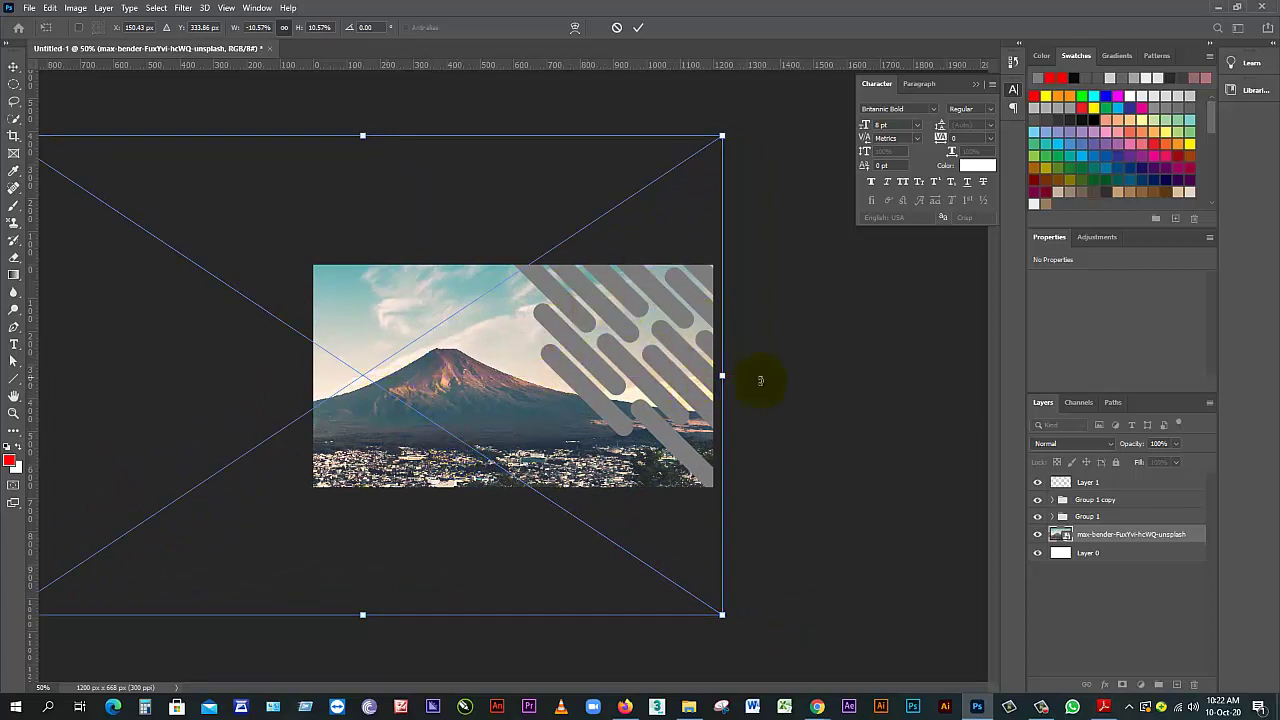
click(638, 28)
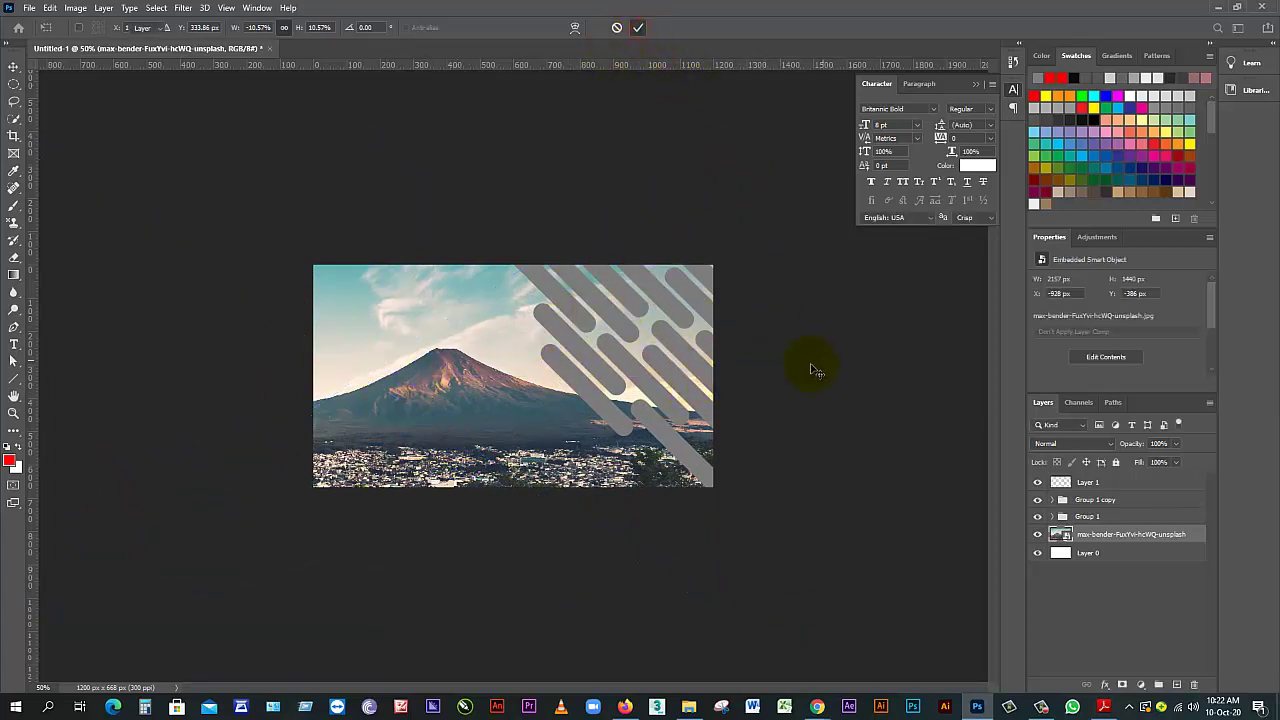
click(467, 424)
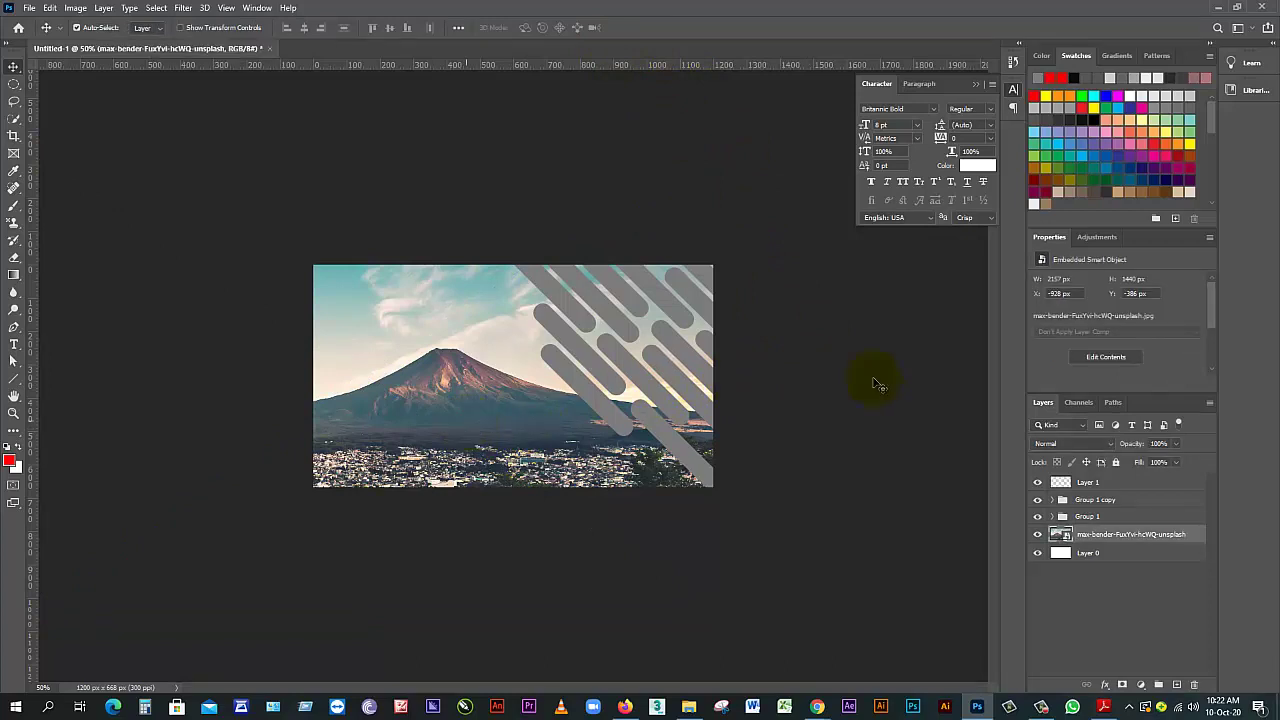
Place the same volcano-and-pagoda photo from the pic folder as an embedded image at Layer 1, above both bar groups
click(1085, 483)
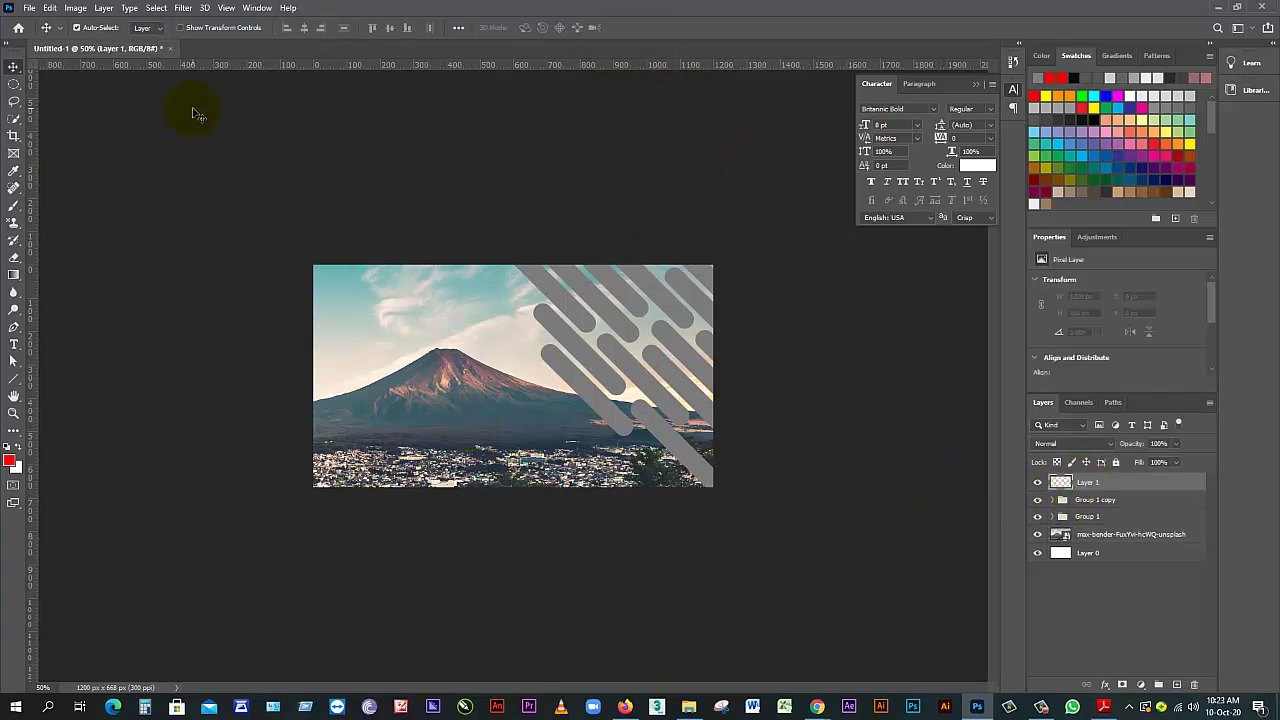
click(30, 9)
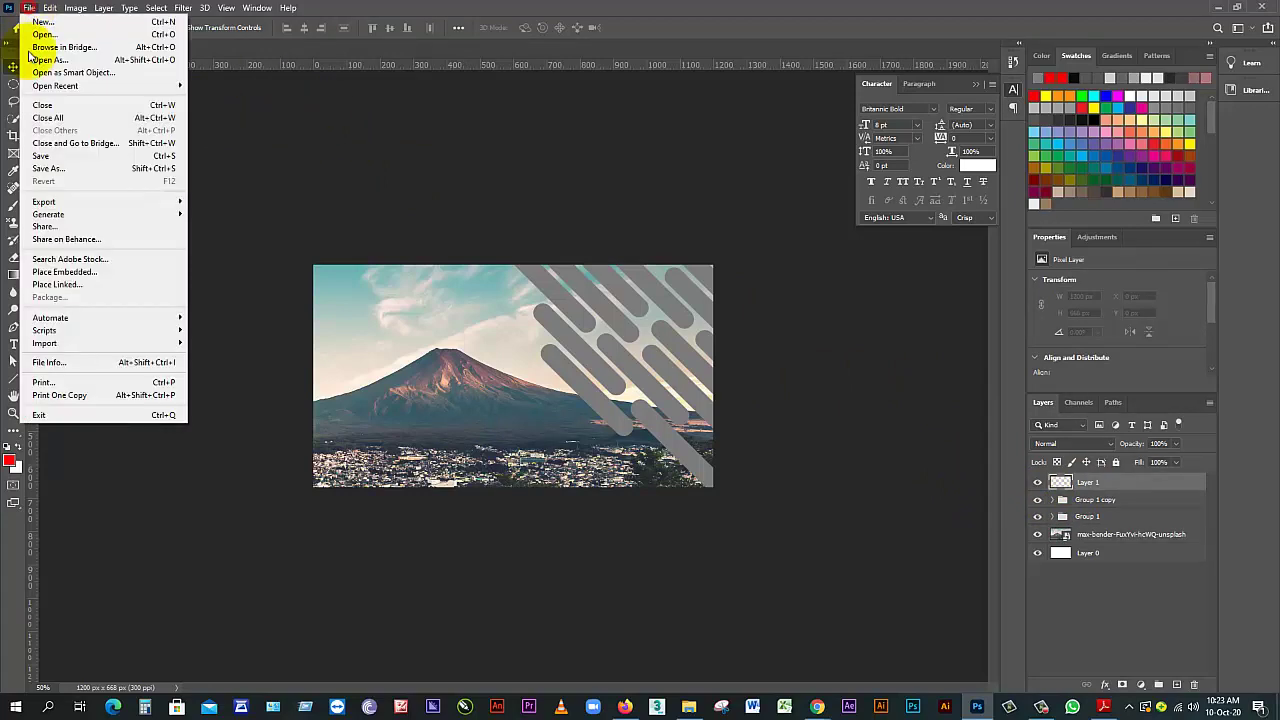
click(97, 271)
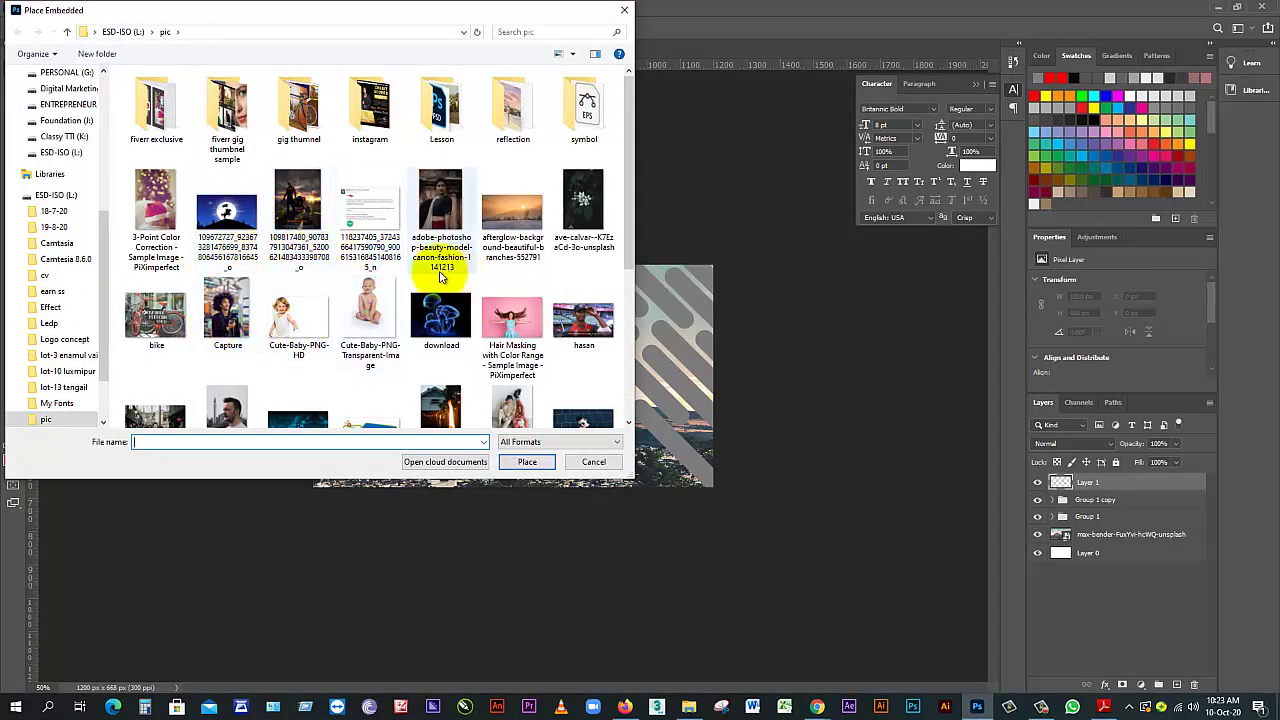
scroll(345, 270, down, 2)
scroll(345, 270, up, 2)
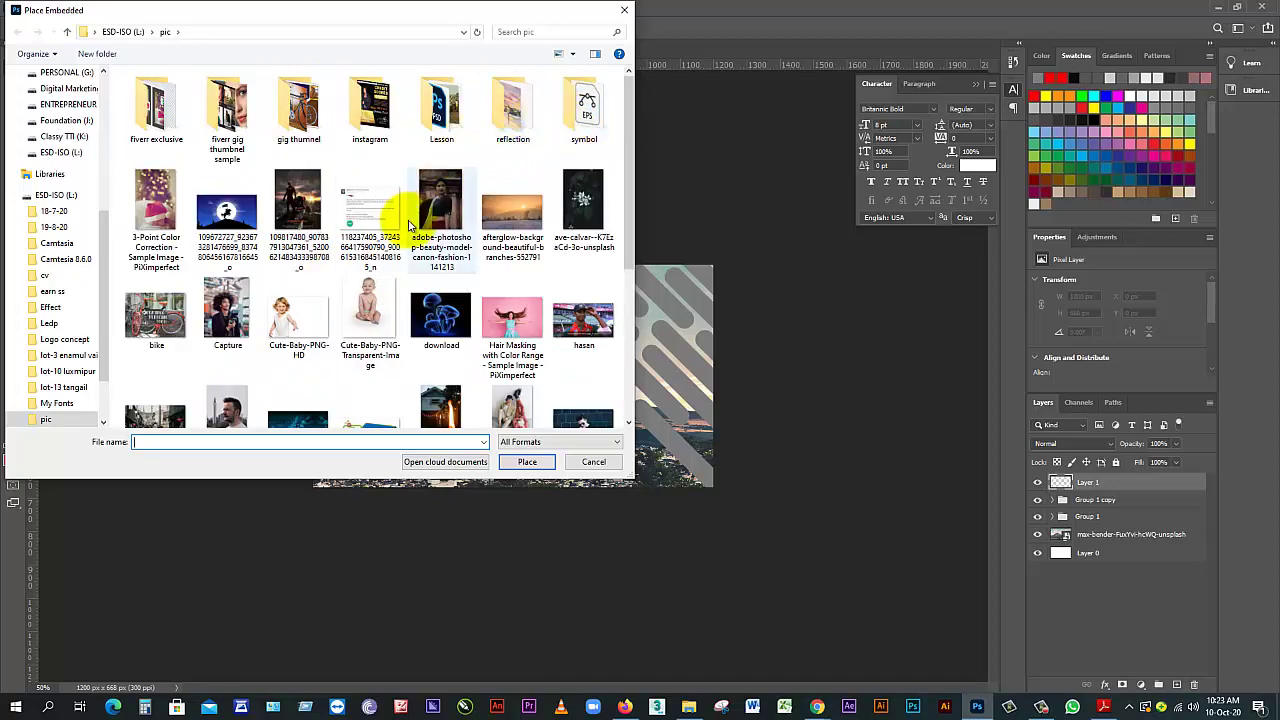
click(372, 214)
scroll(400, 240, down, 3)
click(298, 262)
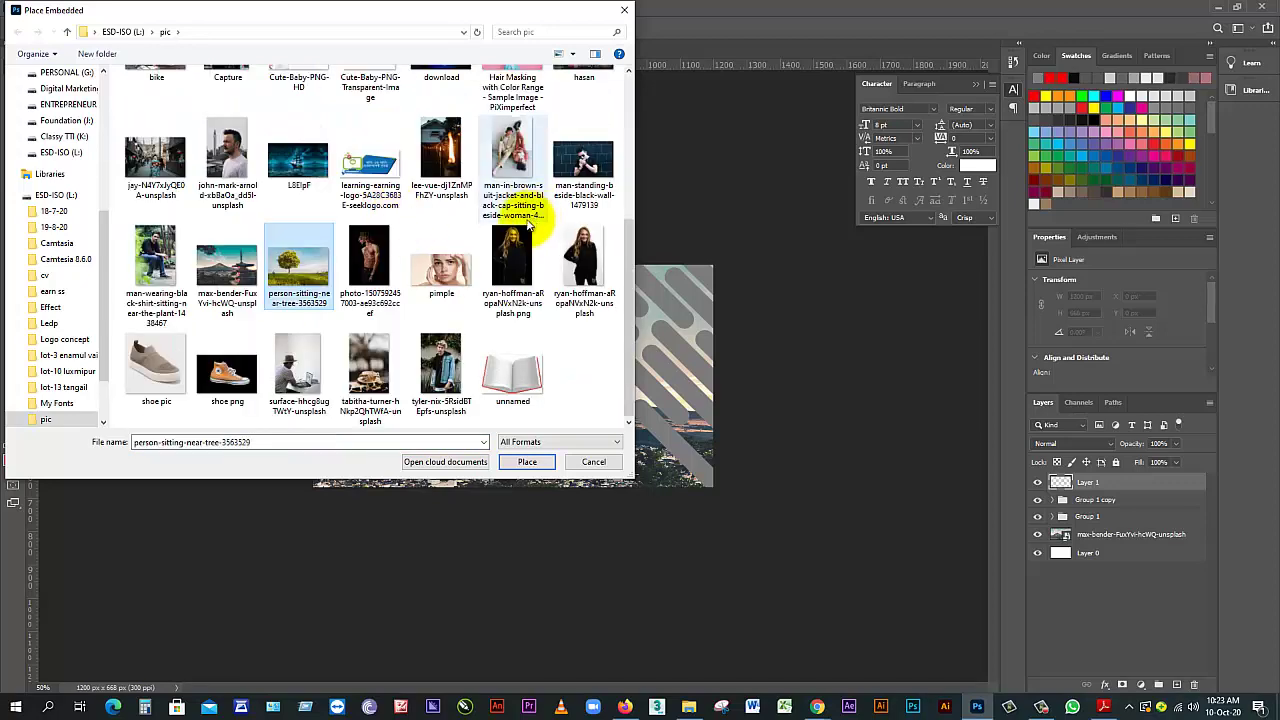
scroll(474, 282, up, 3)
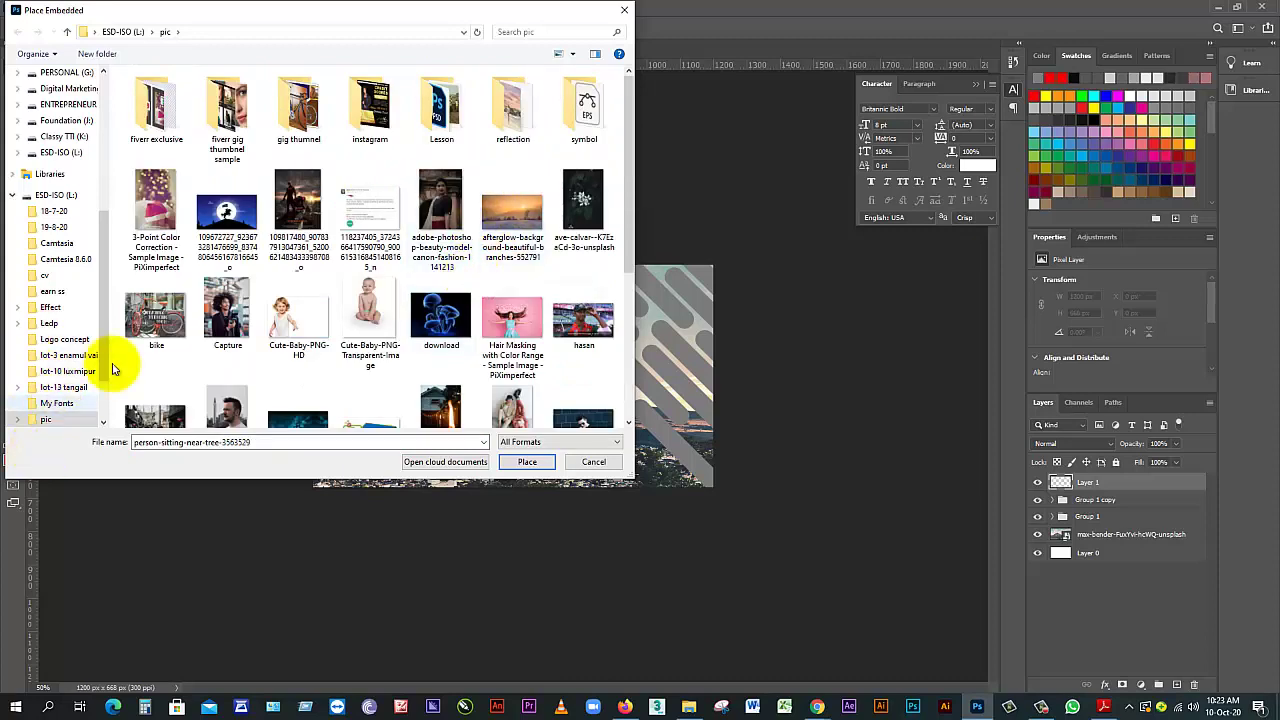
scroll(300, 277, down, 2)
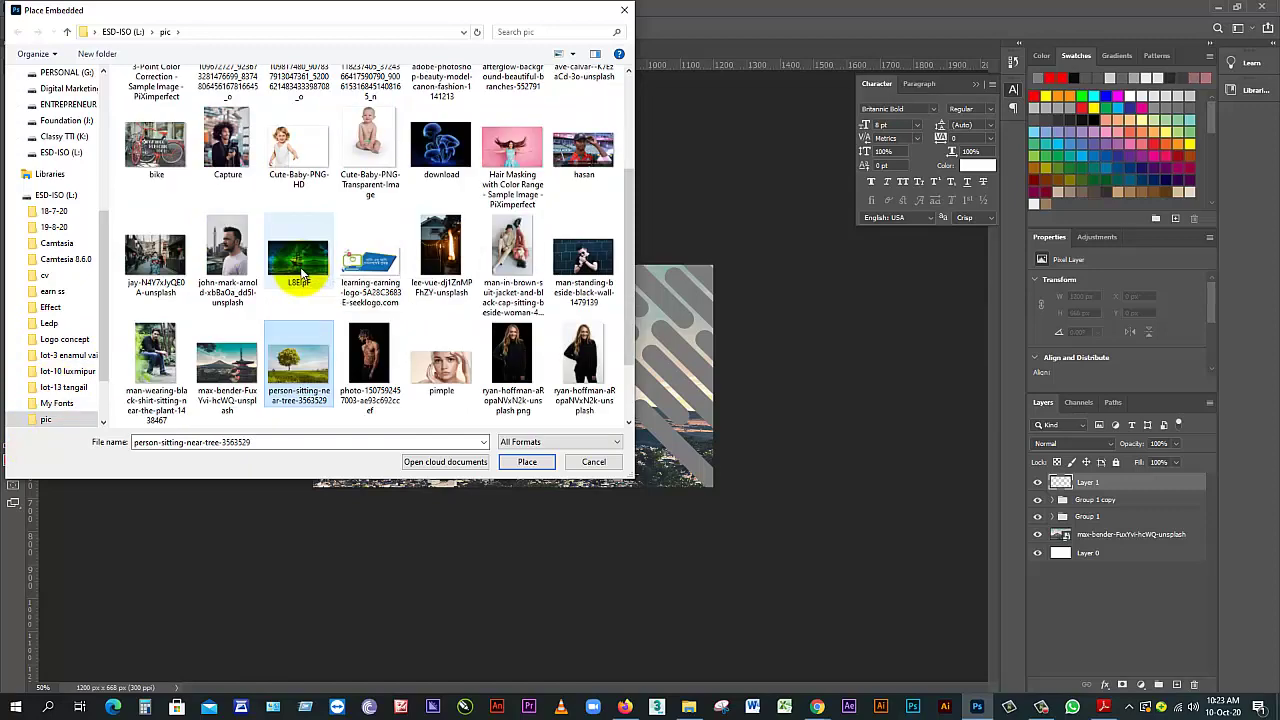
click(548, 459)
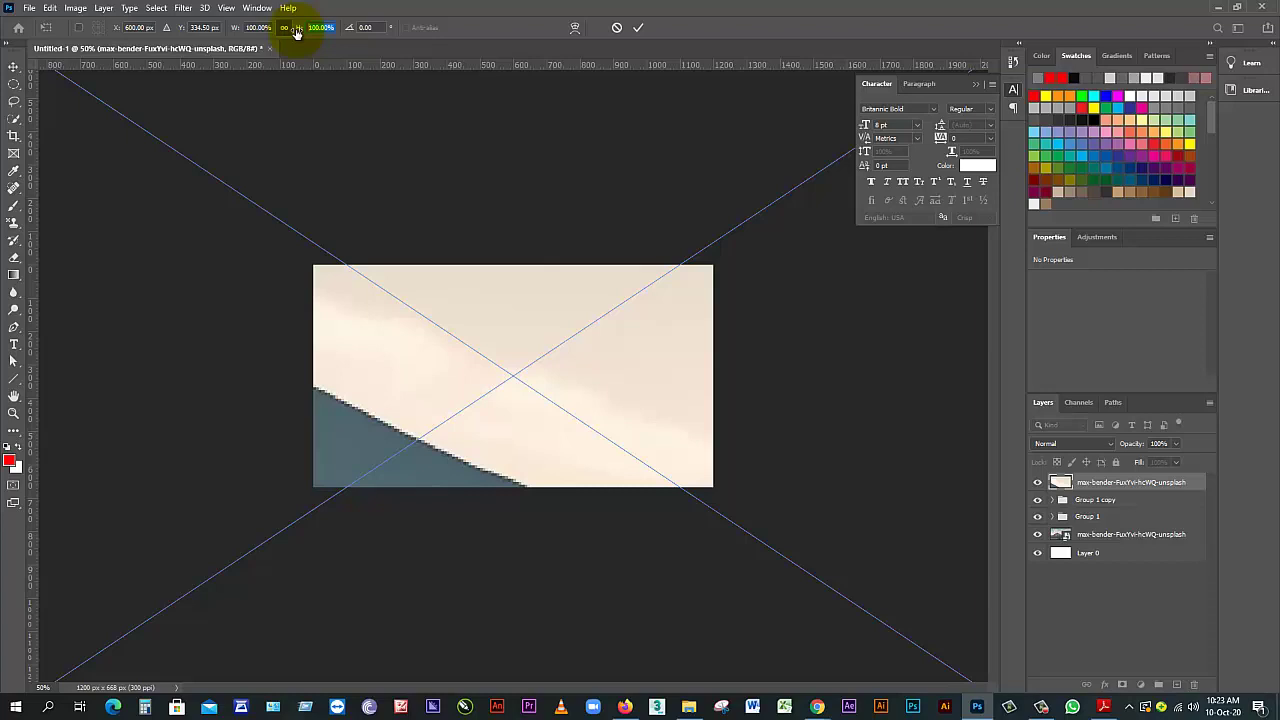
Scale the newly placed top photo to 10%, and shrink it around its centre to about 4.6%
text(10)
key(Return)
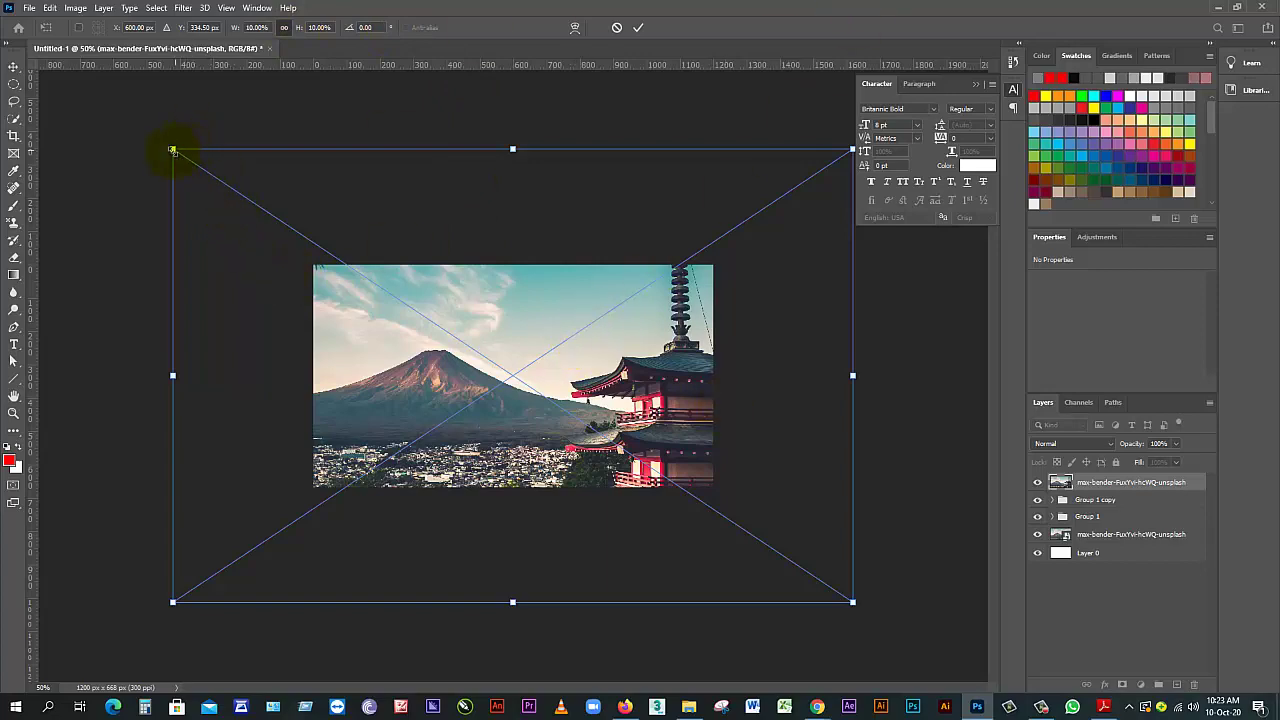
drag(173, 152, 337, 300)
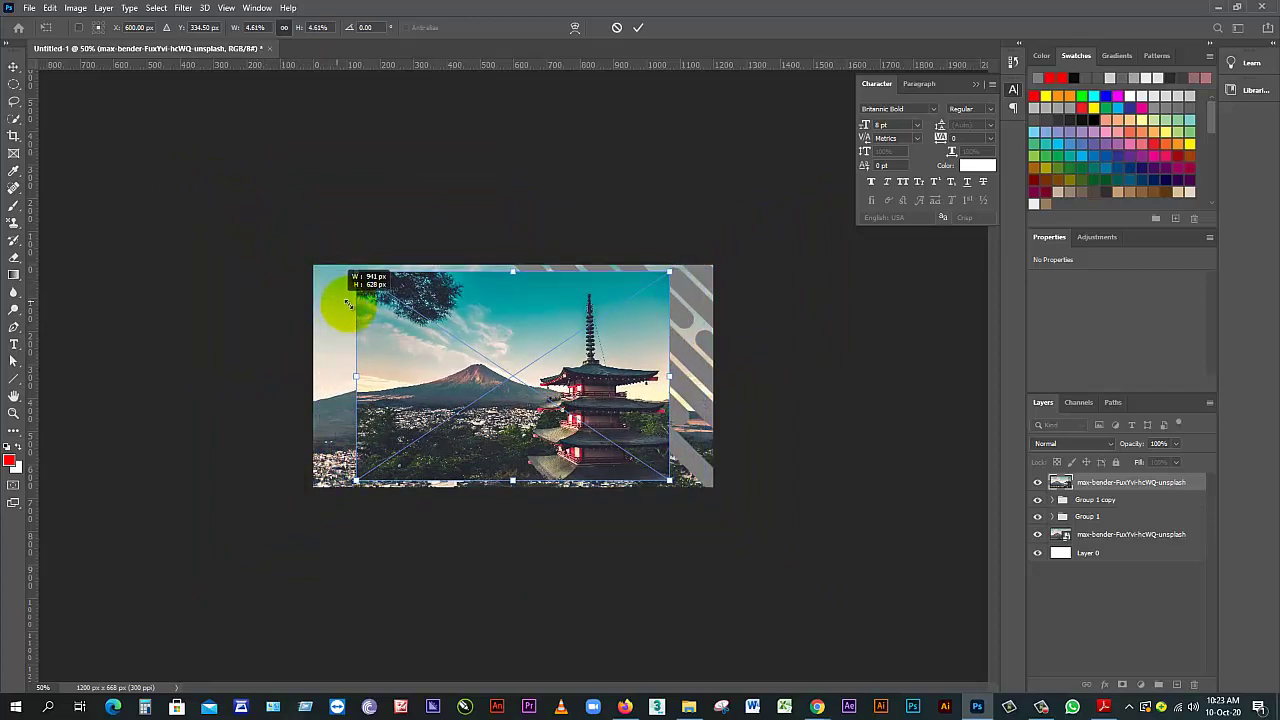
Try the small top photo at several positions over the bar pattern and the left part of the canvas
drag(562, 388, 643, 392)
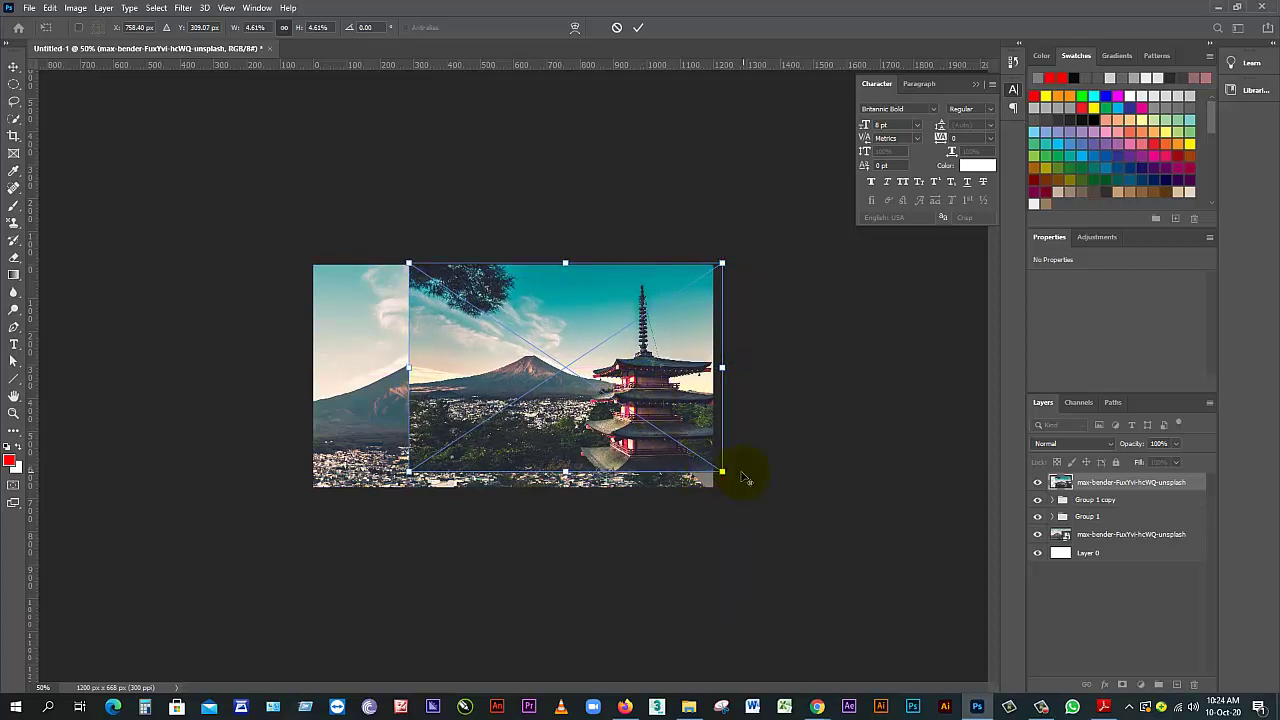
drag(757, 266, 586, 371)
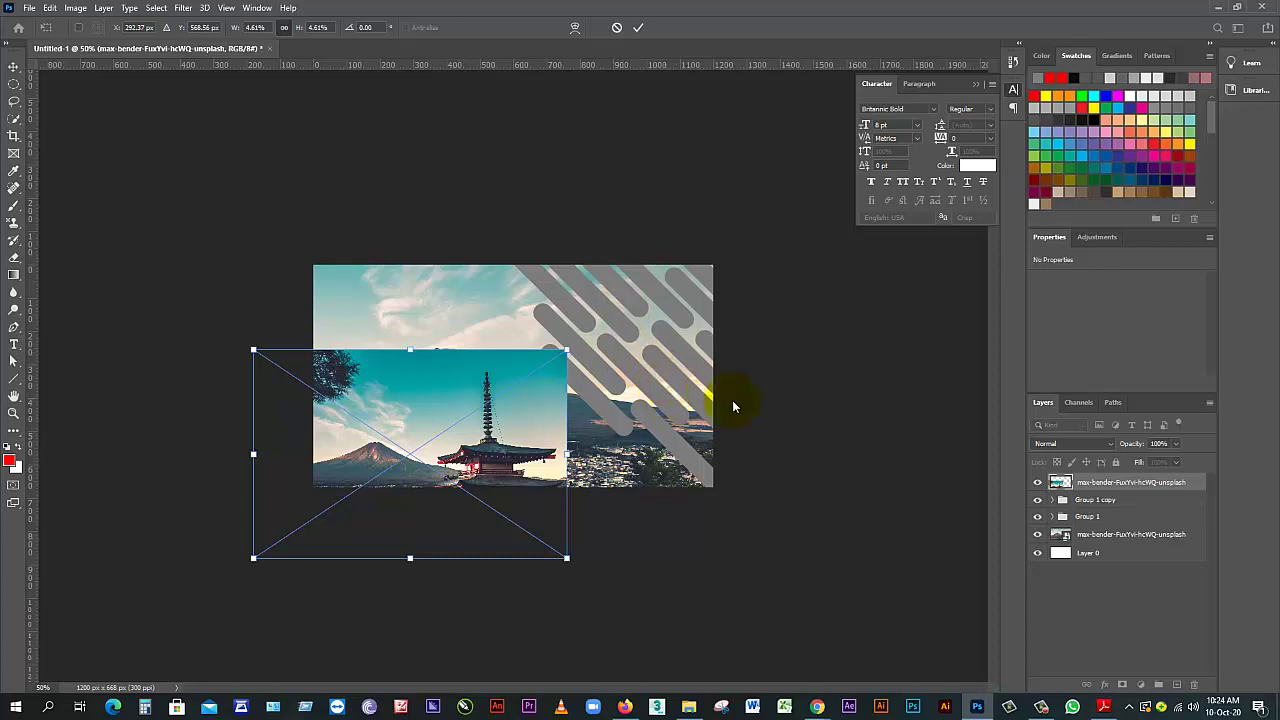
drag(529, 443, 632, 412)
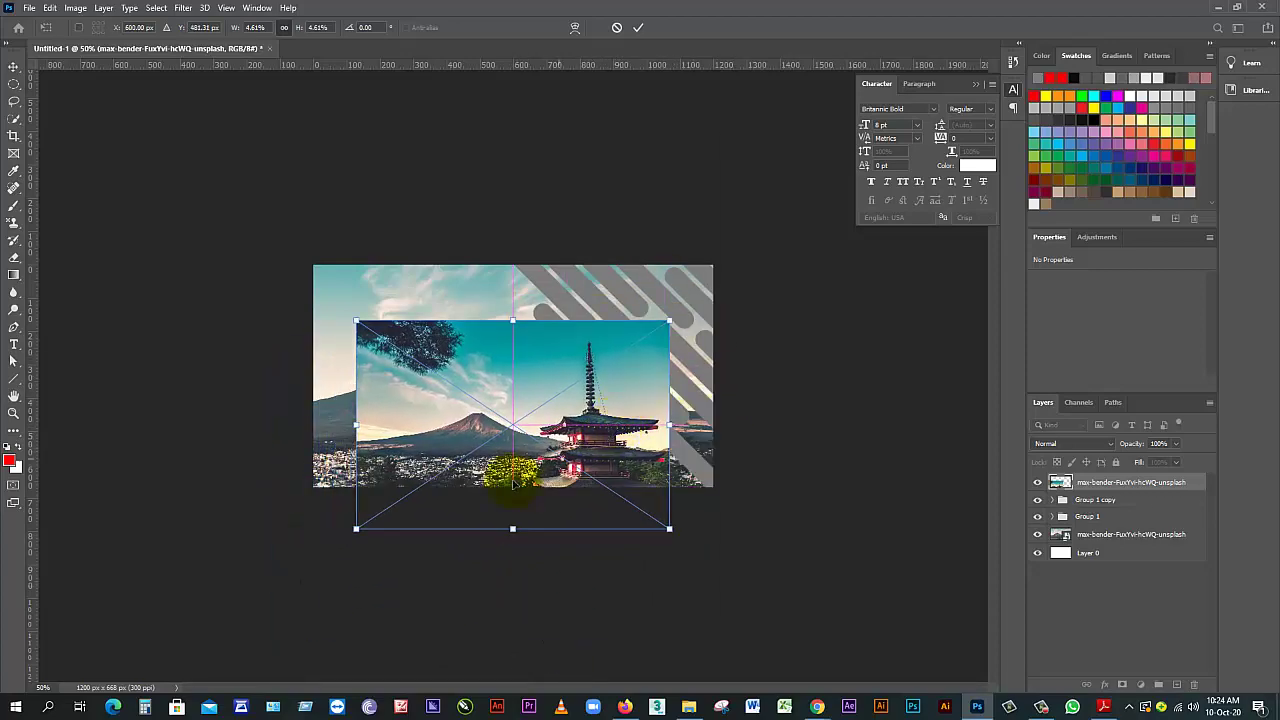
drag(551, 409, 580, 390)
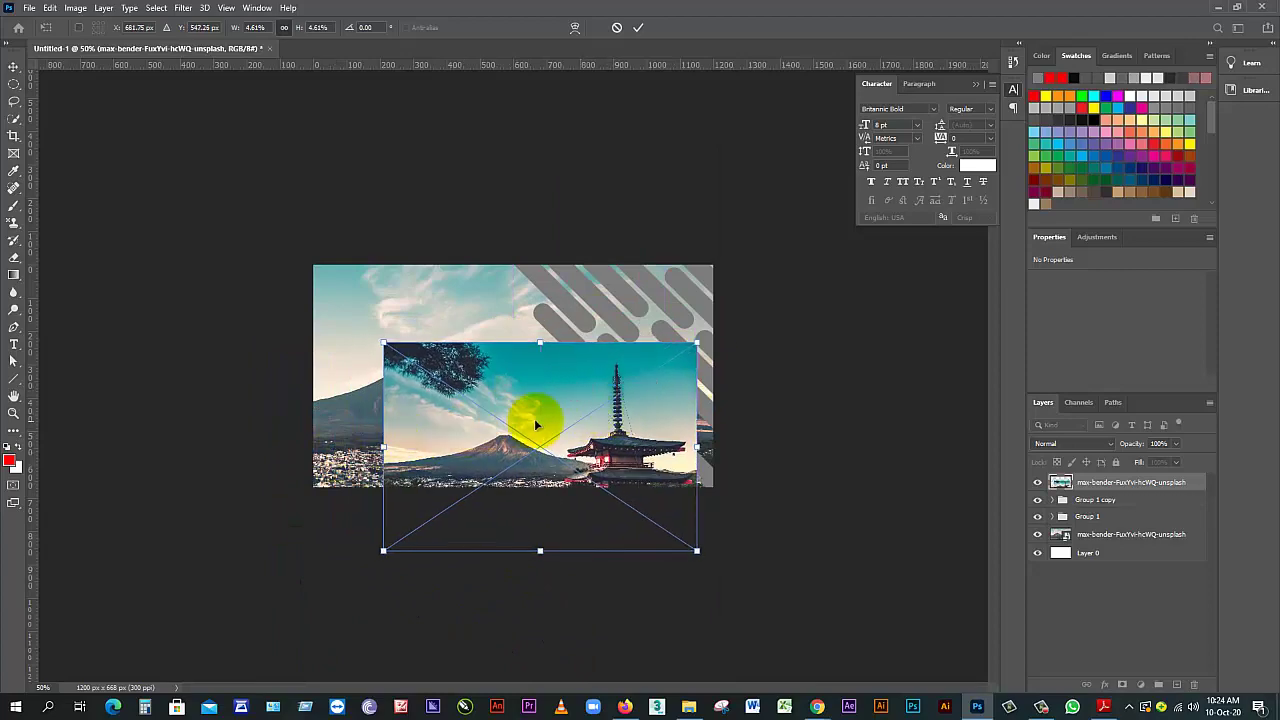
drag(594, 434, 492, 344)
Enlarge the top photo proportionally to about 6.1% and flip it horizontally
click(567, 463)
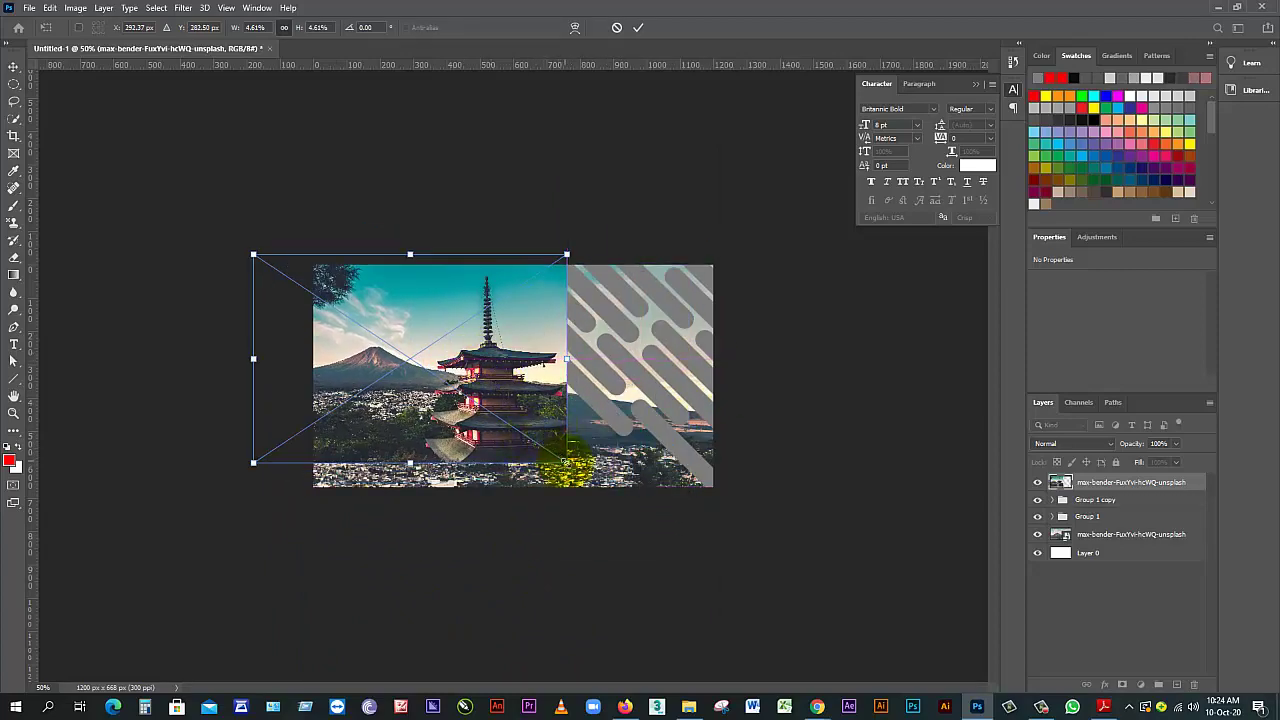
drag(567, 463, 610, 510)
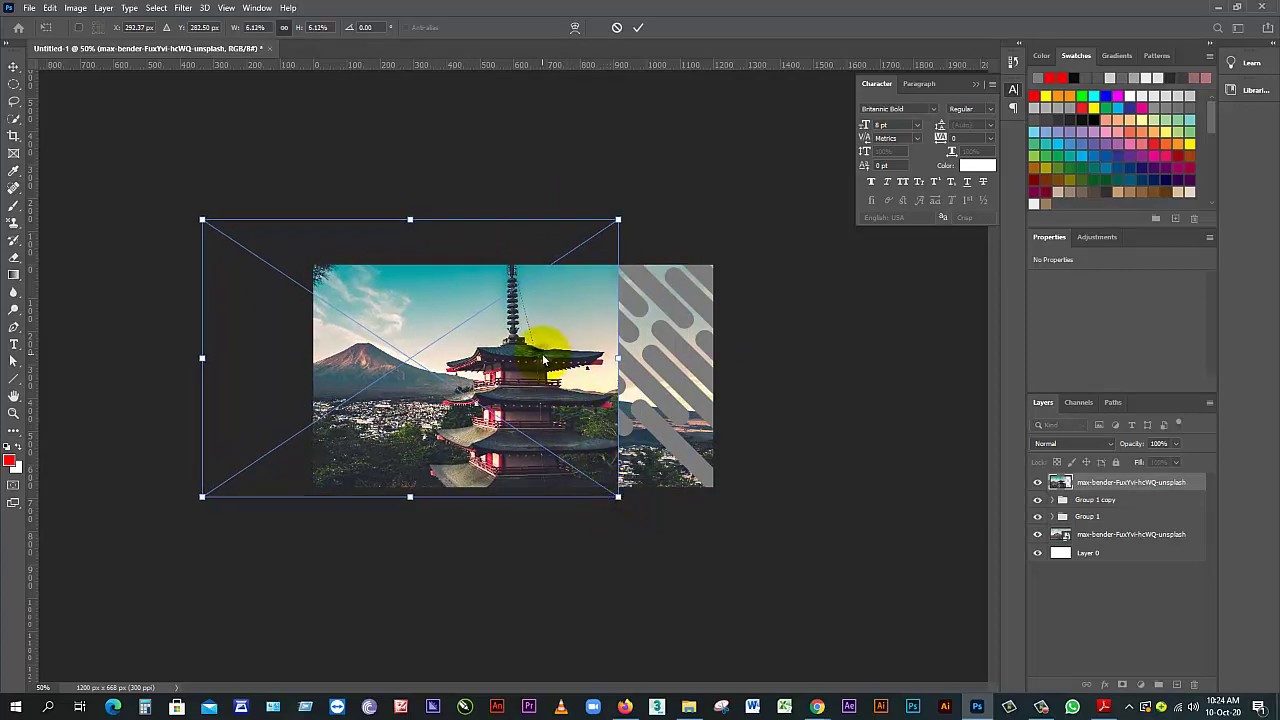
right_click(543, 355)
click(620, 561)
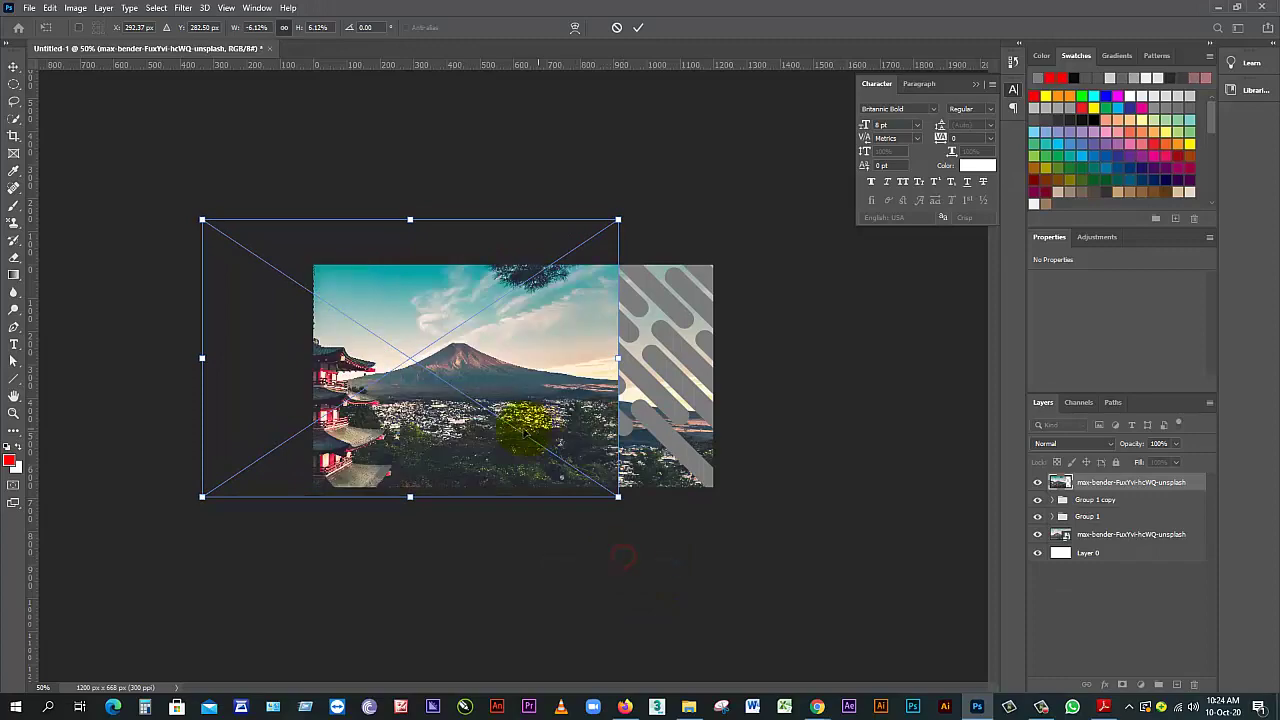
Position the top photo with its pagoda over the canvas's right half, and clip it to Group 1 copy with a clipping mask
drag(431, 416, 690, 390)
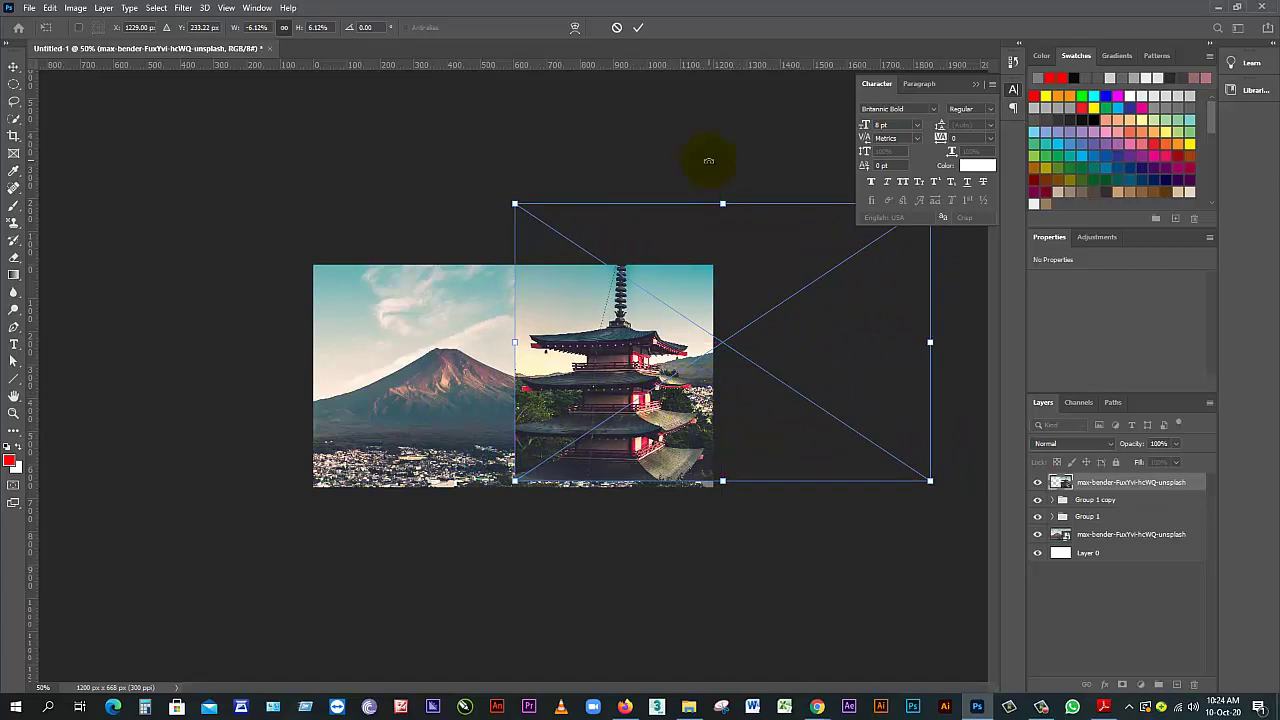
click(641, 27)
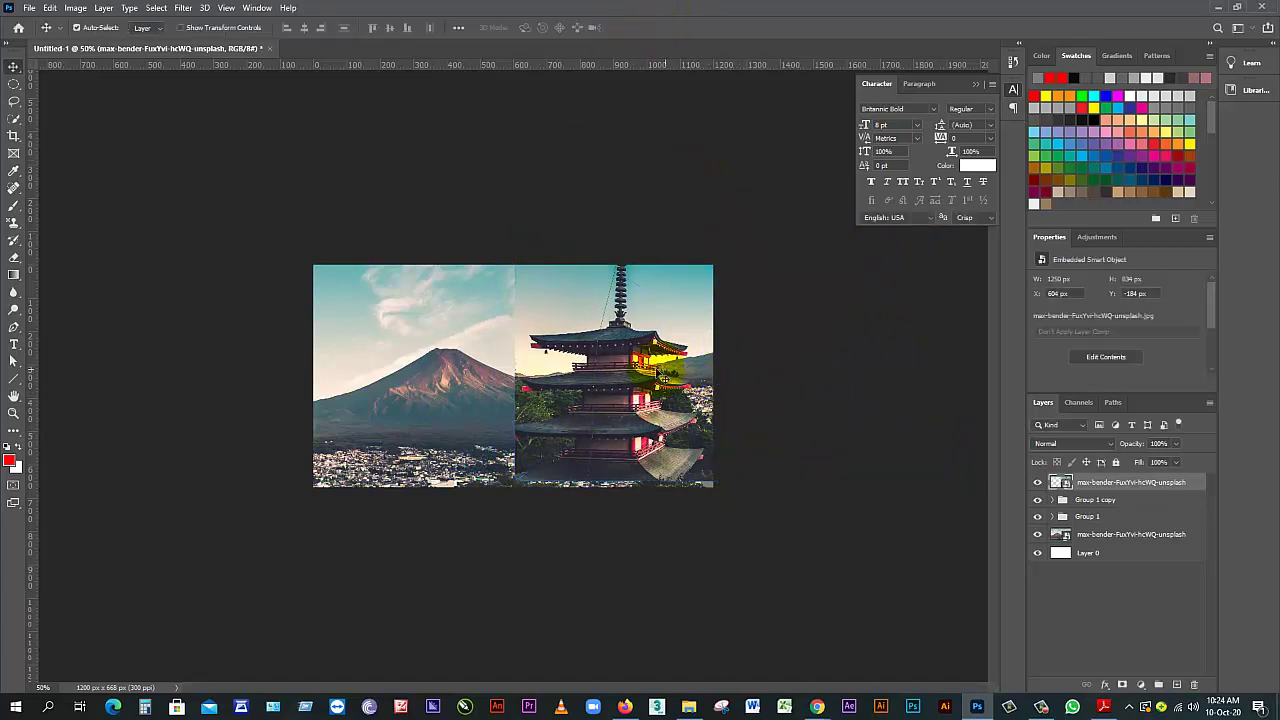
right_click(1120, 490)
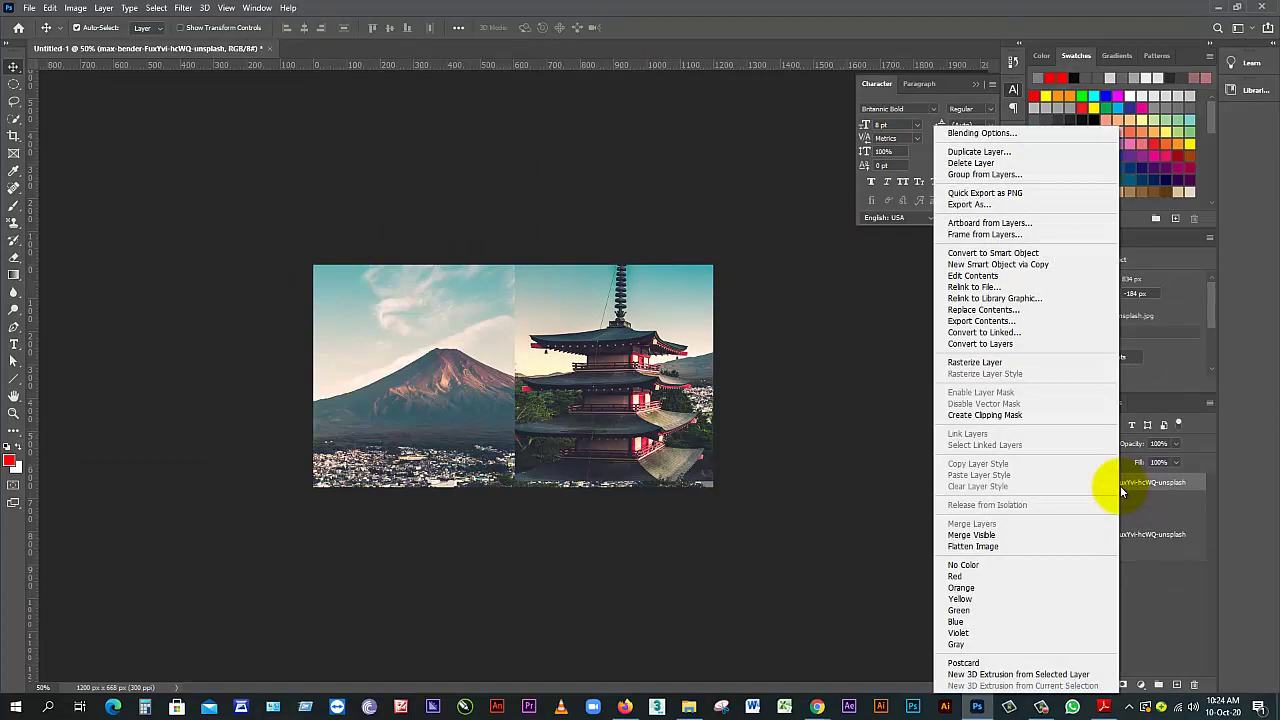
click(1014, 416)
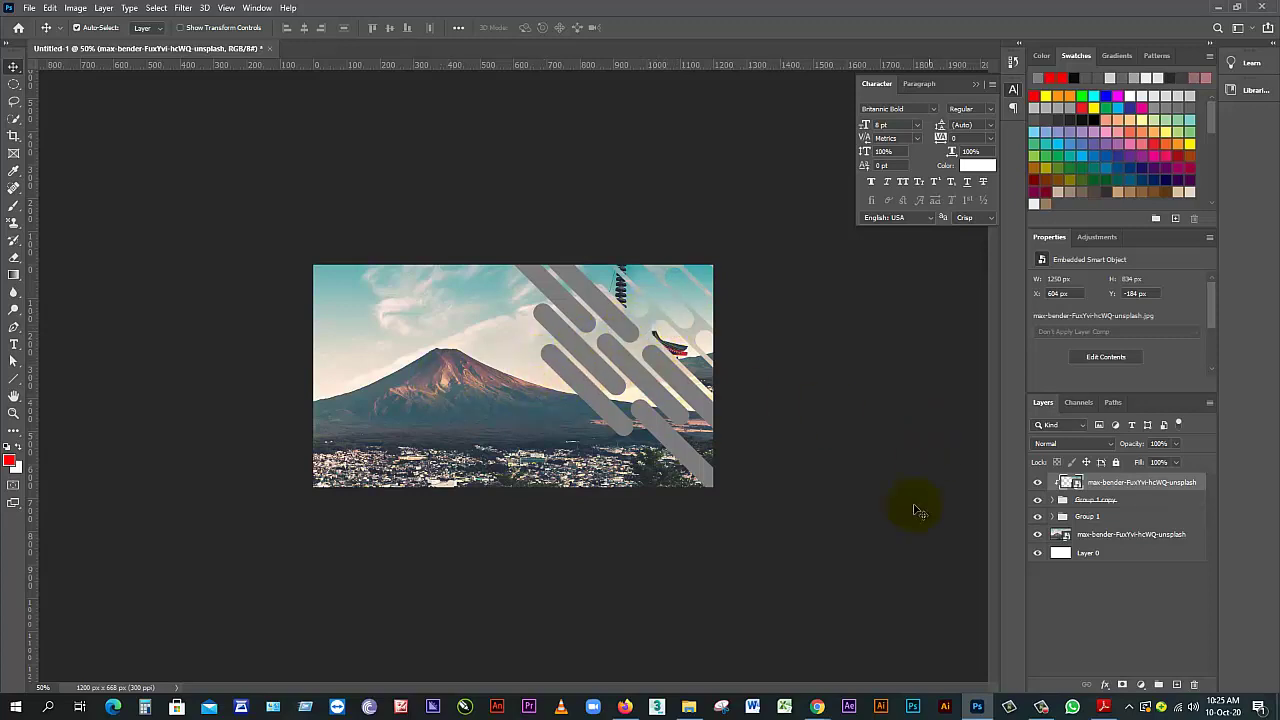
Lower the opacity of the background photo layer beneath the bar groups to 26%
click(1126, 535)
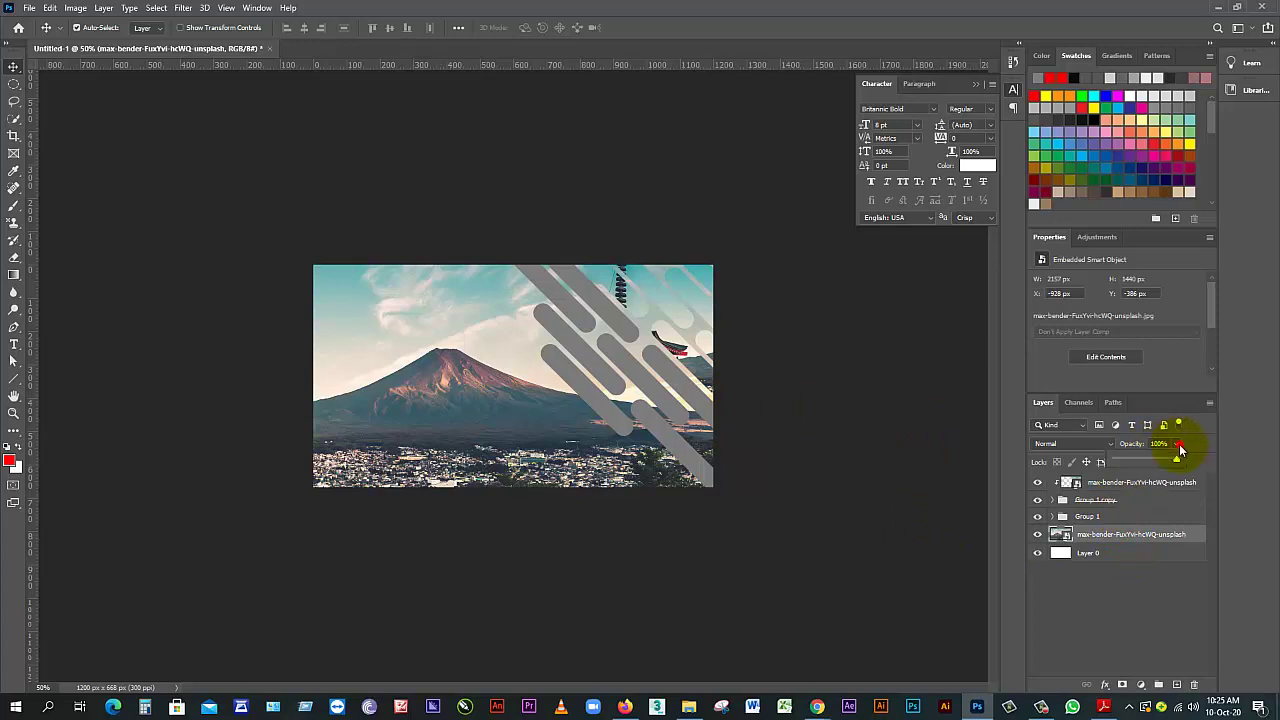
drag(1156, 462, 1131, 462)
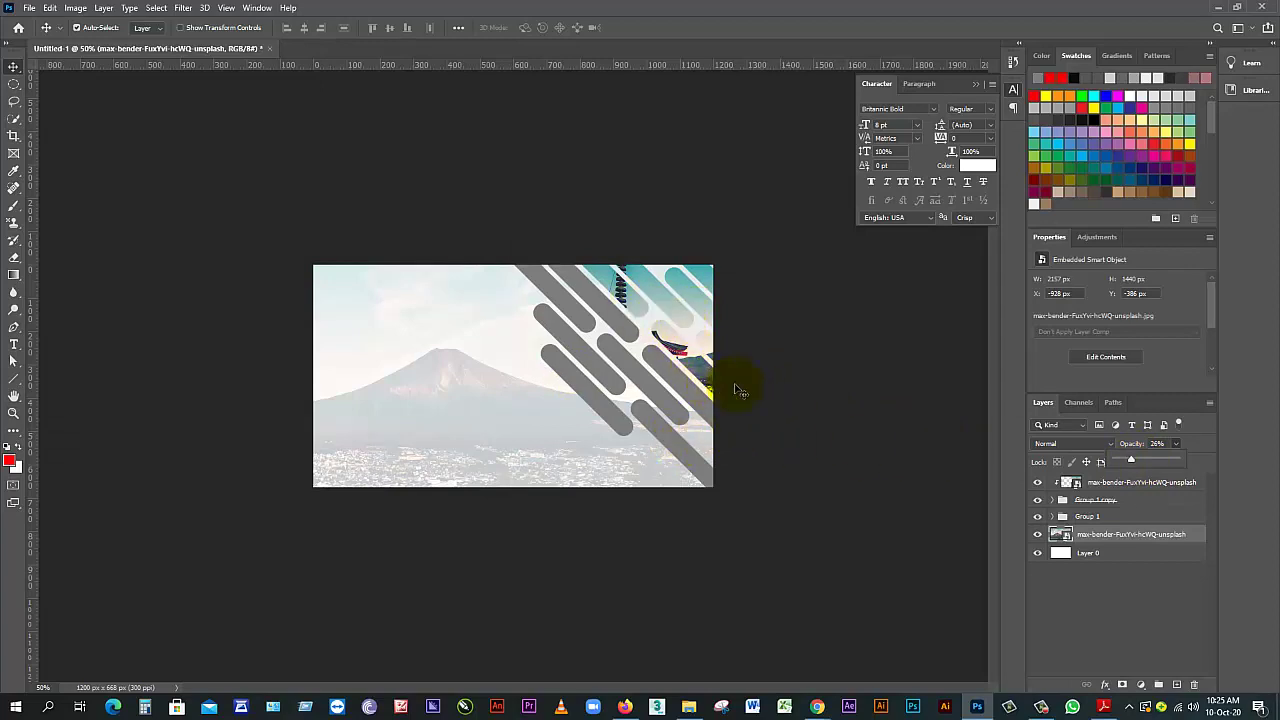
Release the top photo's clipping mask to Group 1 copy, and hide the photo after moving it over the canvas's left part
click(1118, 487)
click(1118, 485)
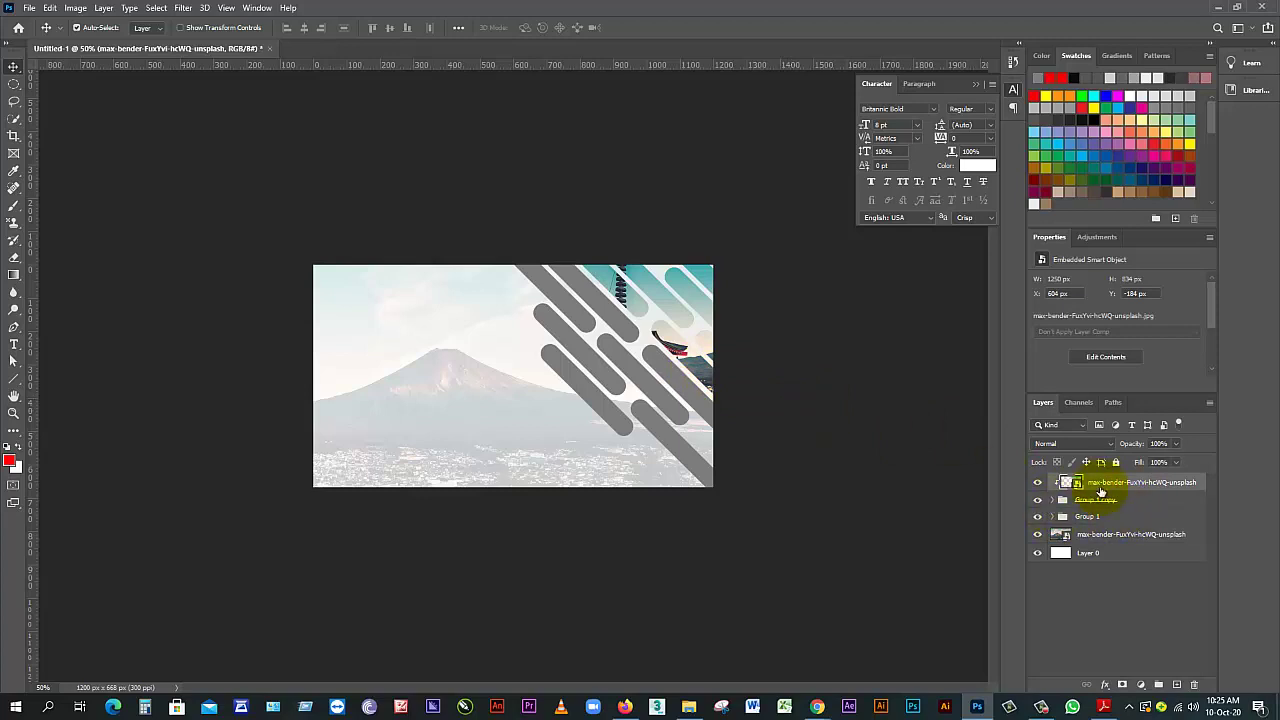
right_click(1105, 487)
click(1004, 413)
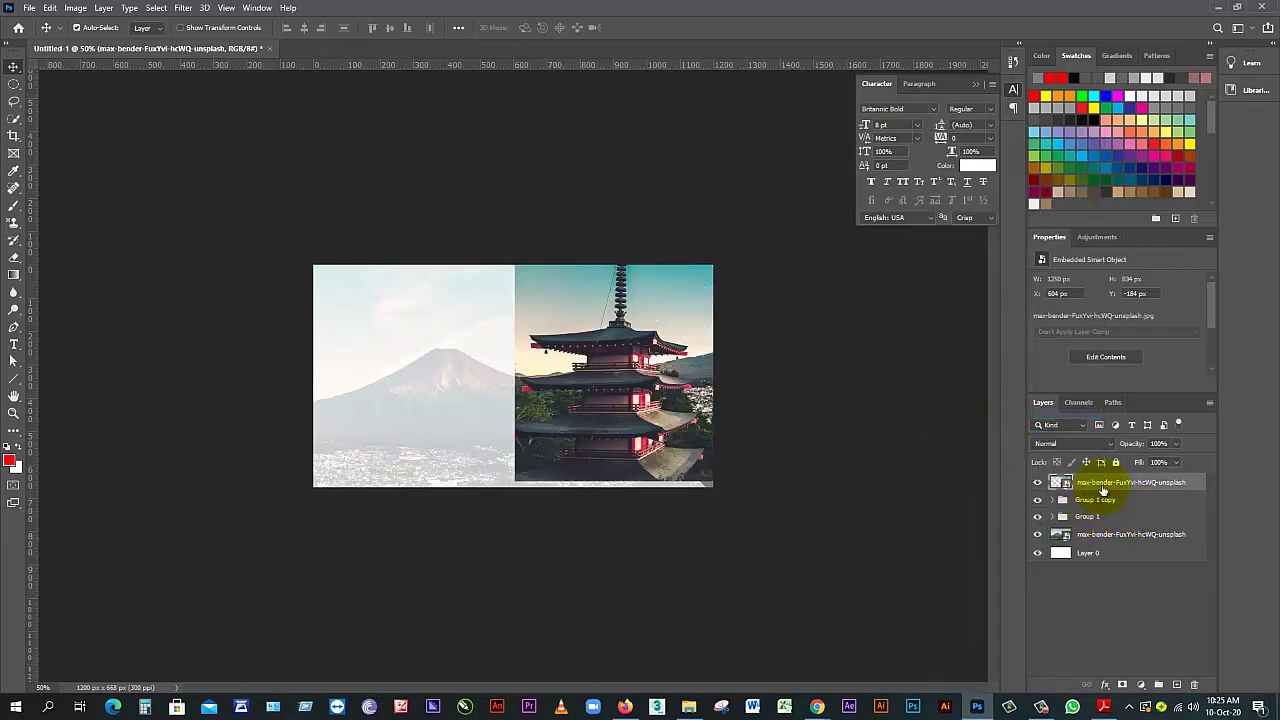
click(1090, 514)
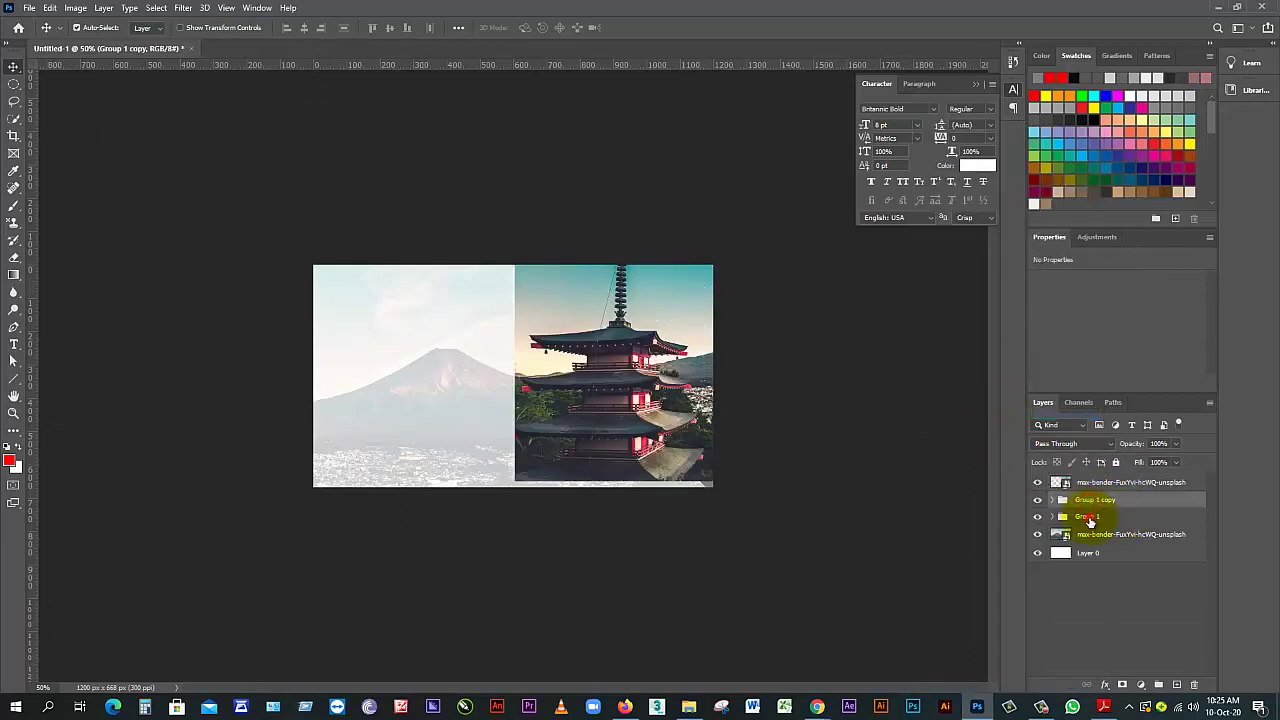
drag(612, 318, 310, 405)
click(1039, 483)
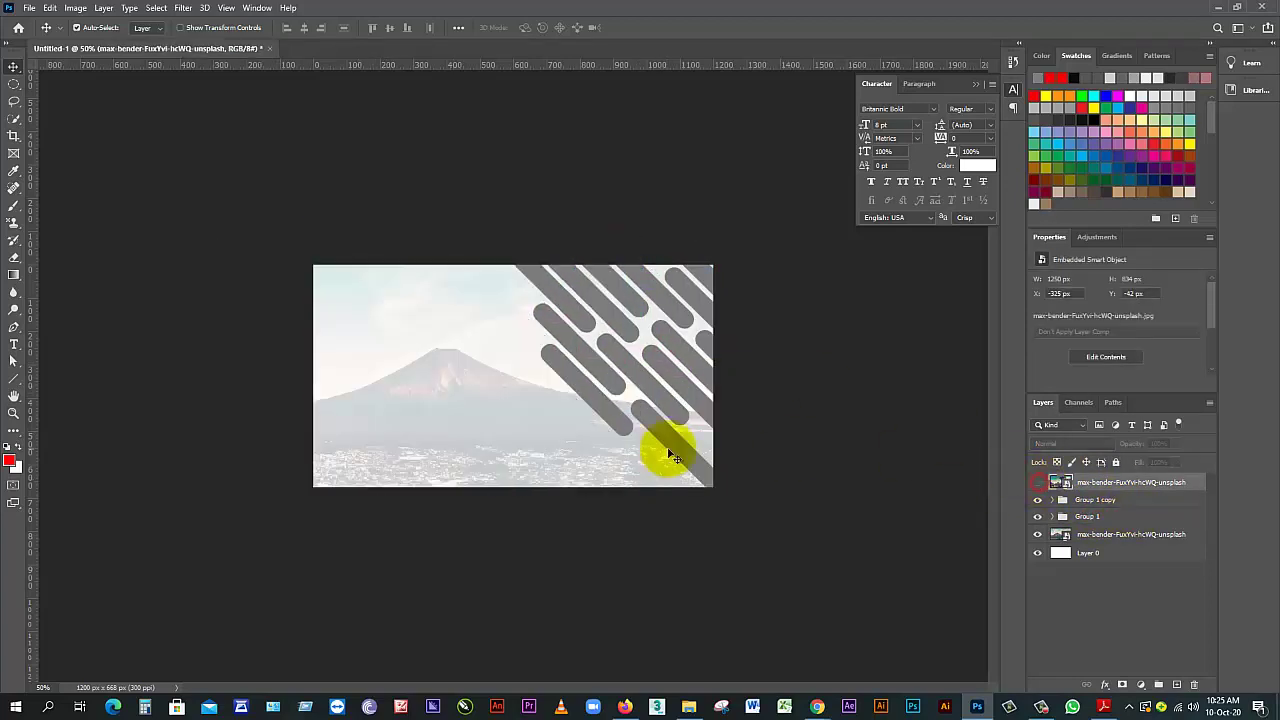
Duplicate all seven rounded rectangles within Group 1, so the copies sit over the middle-left of the canvas
click(1052, 500)
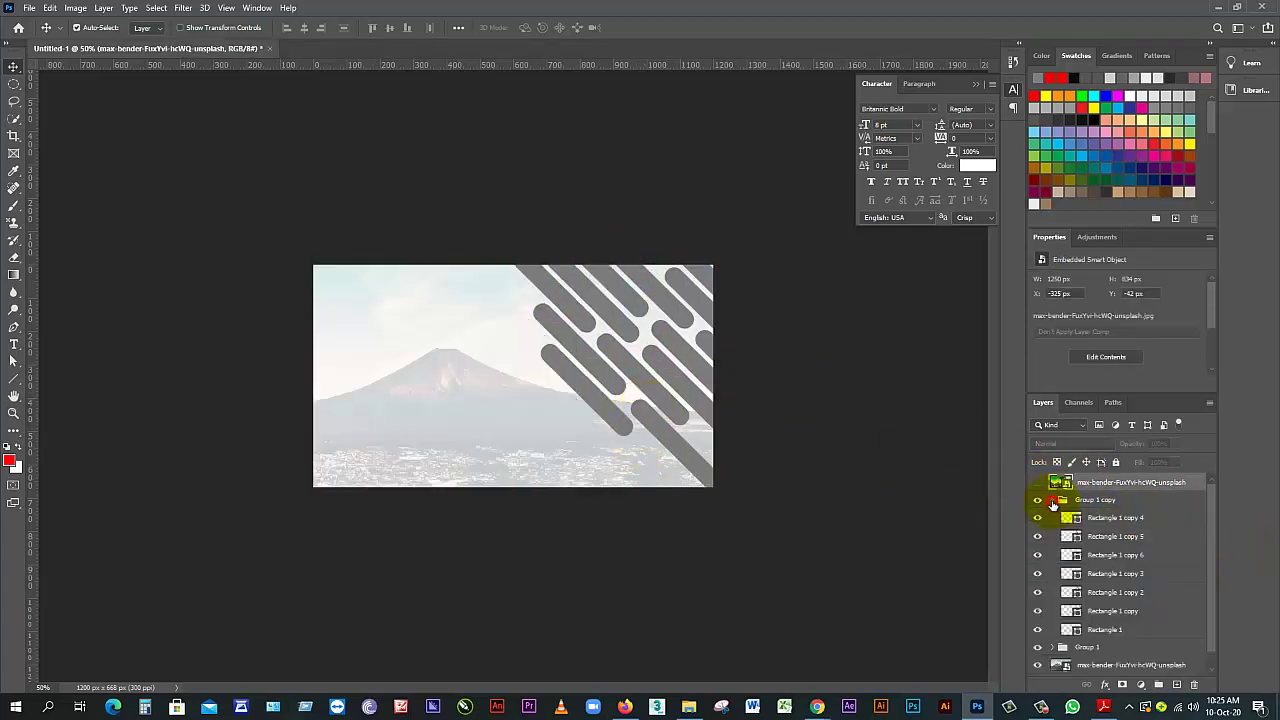
click(1104, 519)
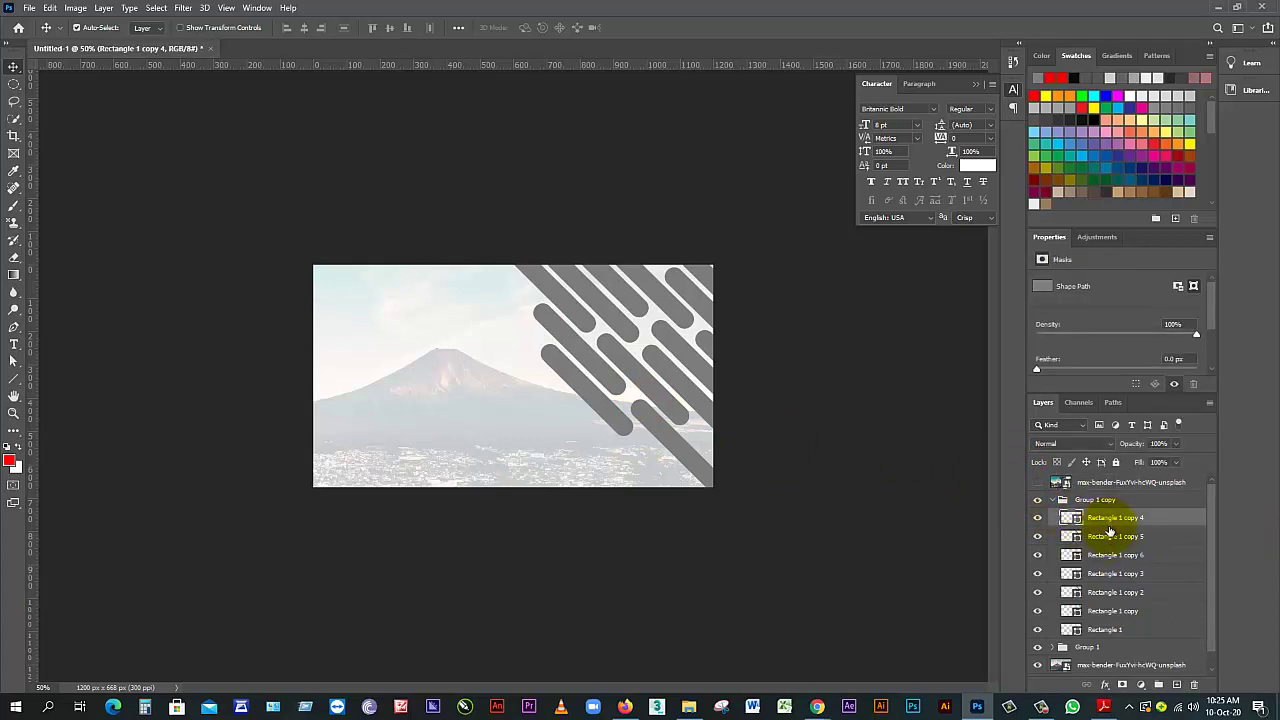
shift+click(1108, 630)
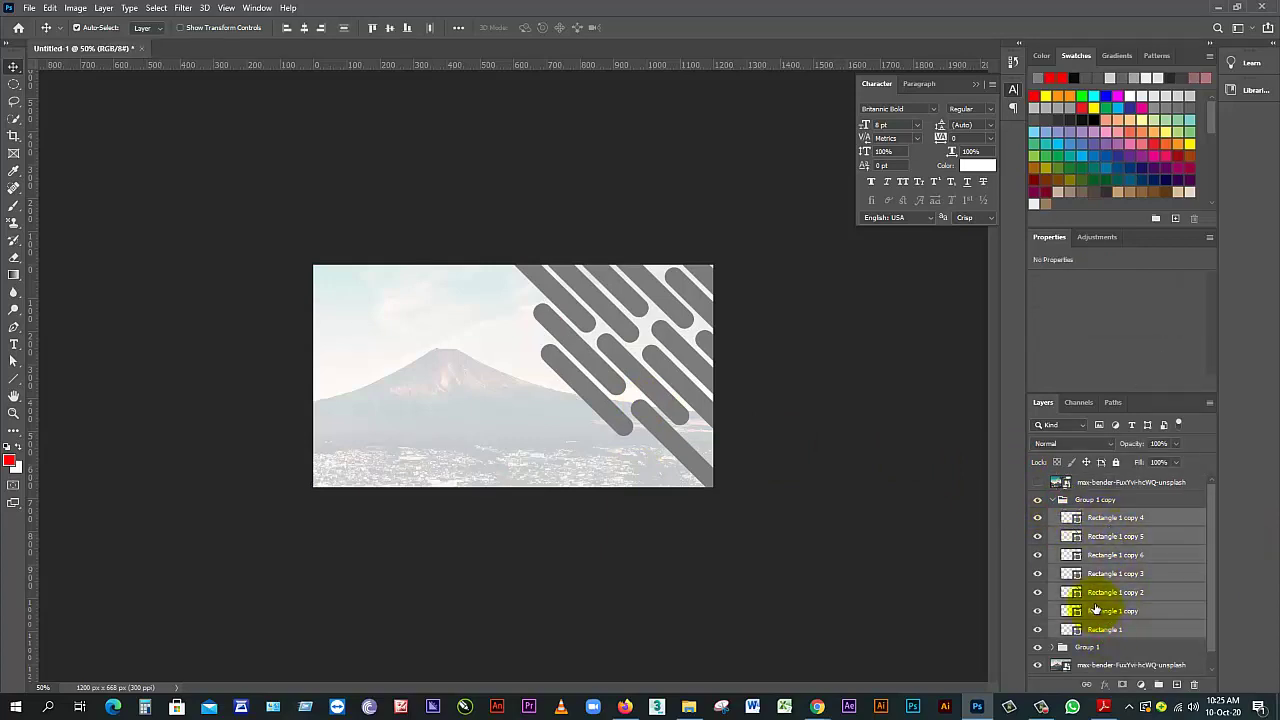
click(1052, 500)
click(1052, 517)
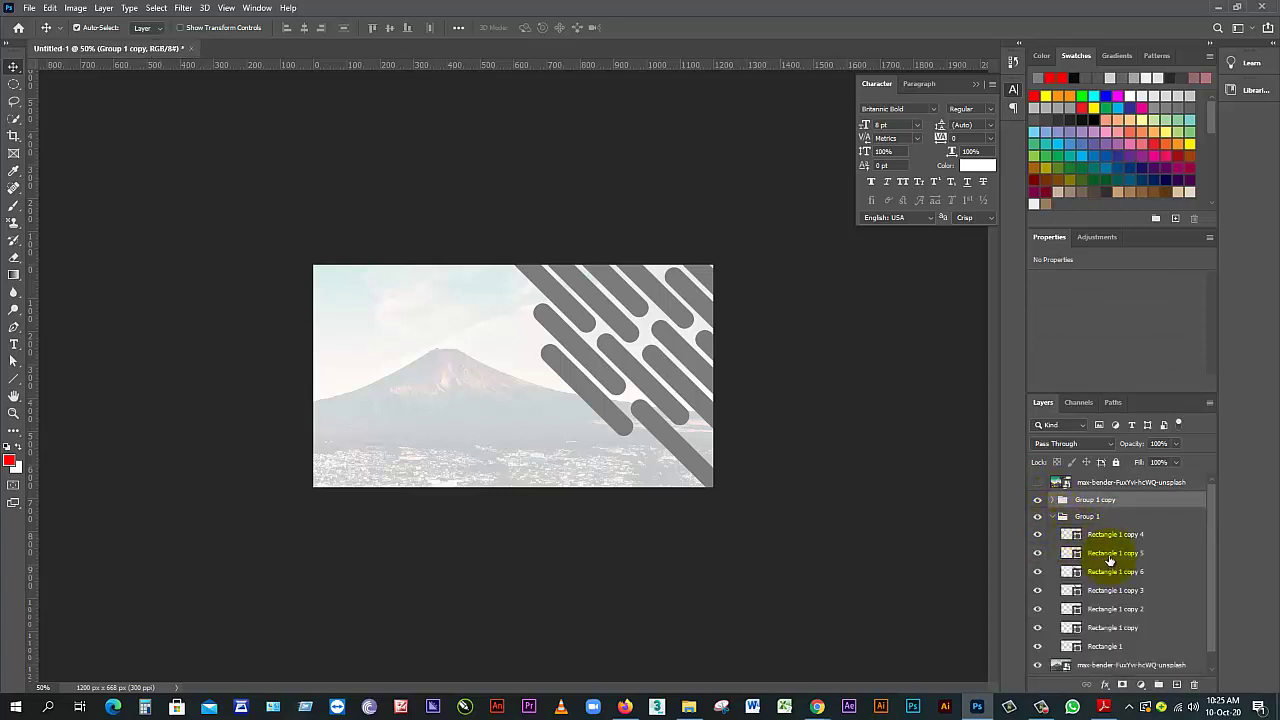
click(1107, 536)
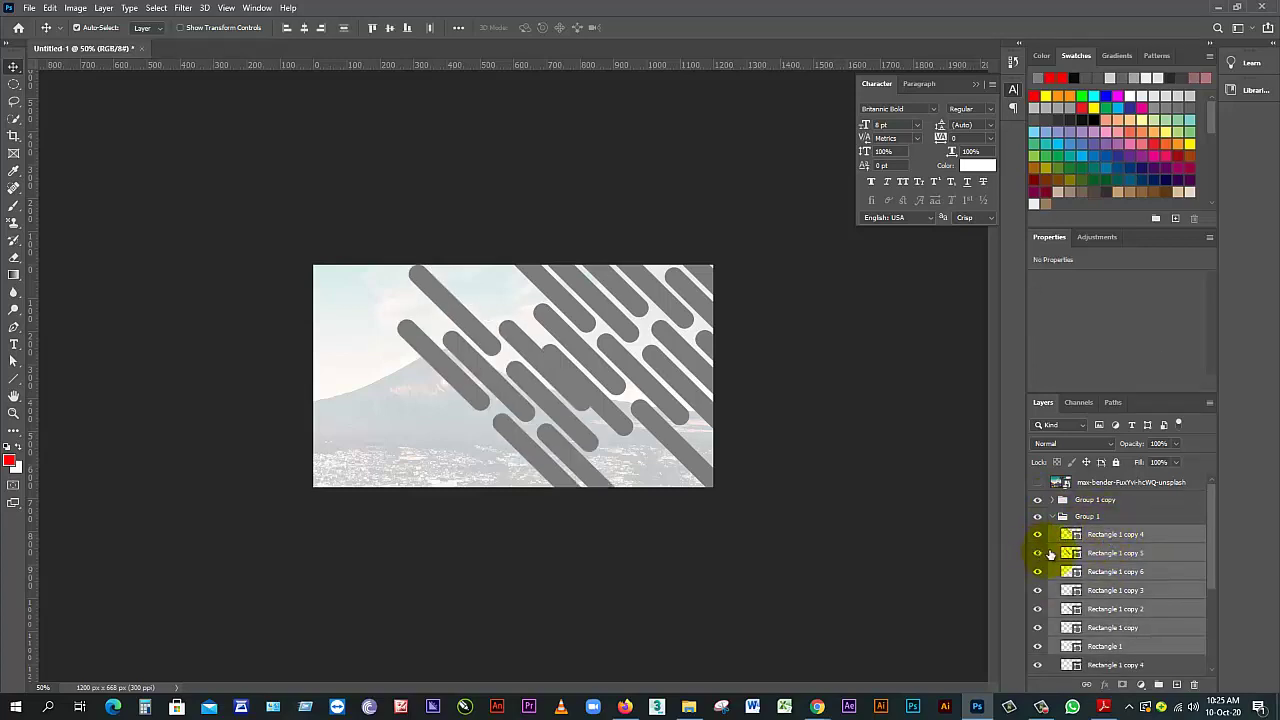
Delete Group 1 copy together with its contents
click(1092, 499)
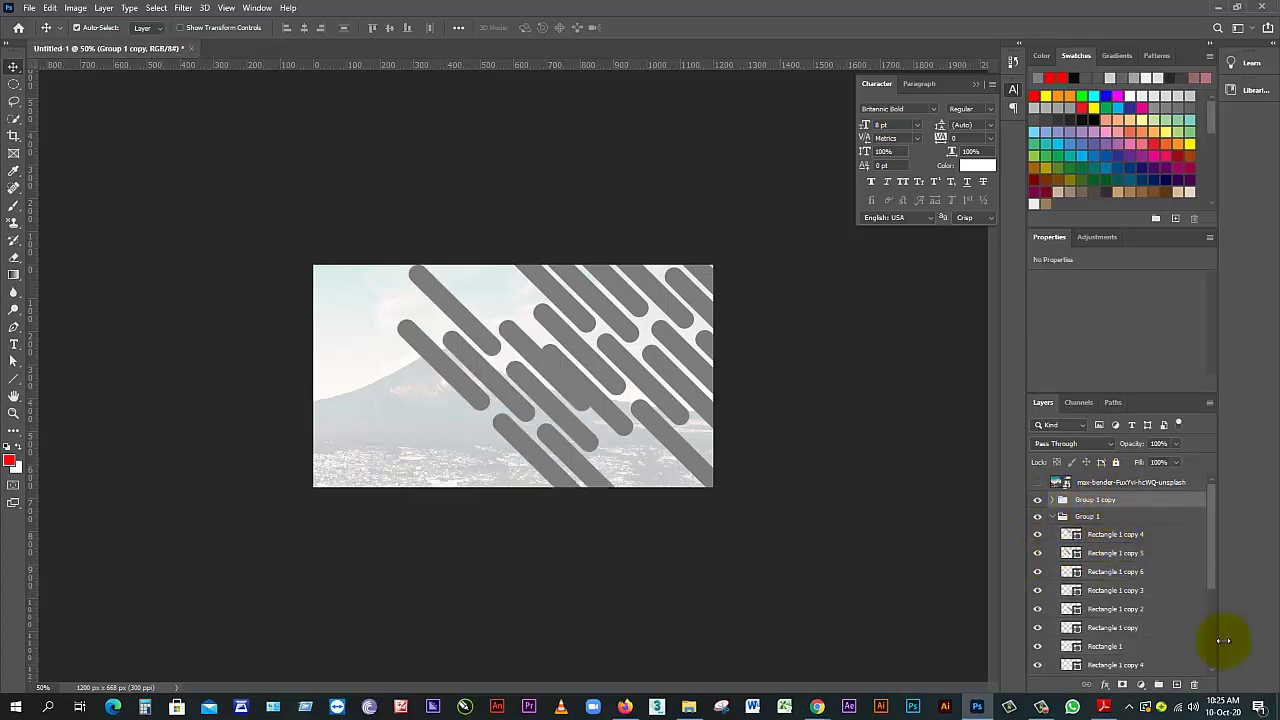
click(1198, 686)
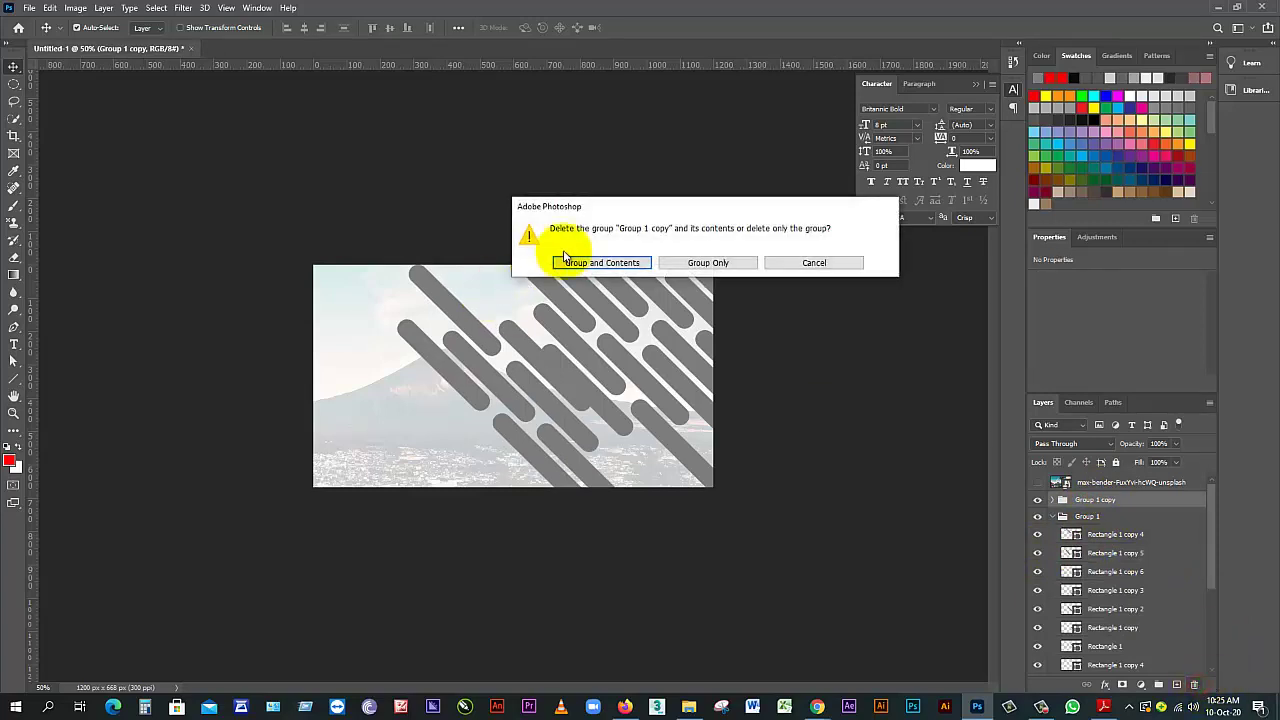
click(632, 264)
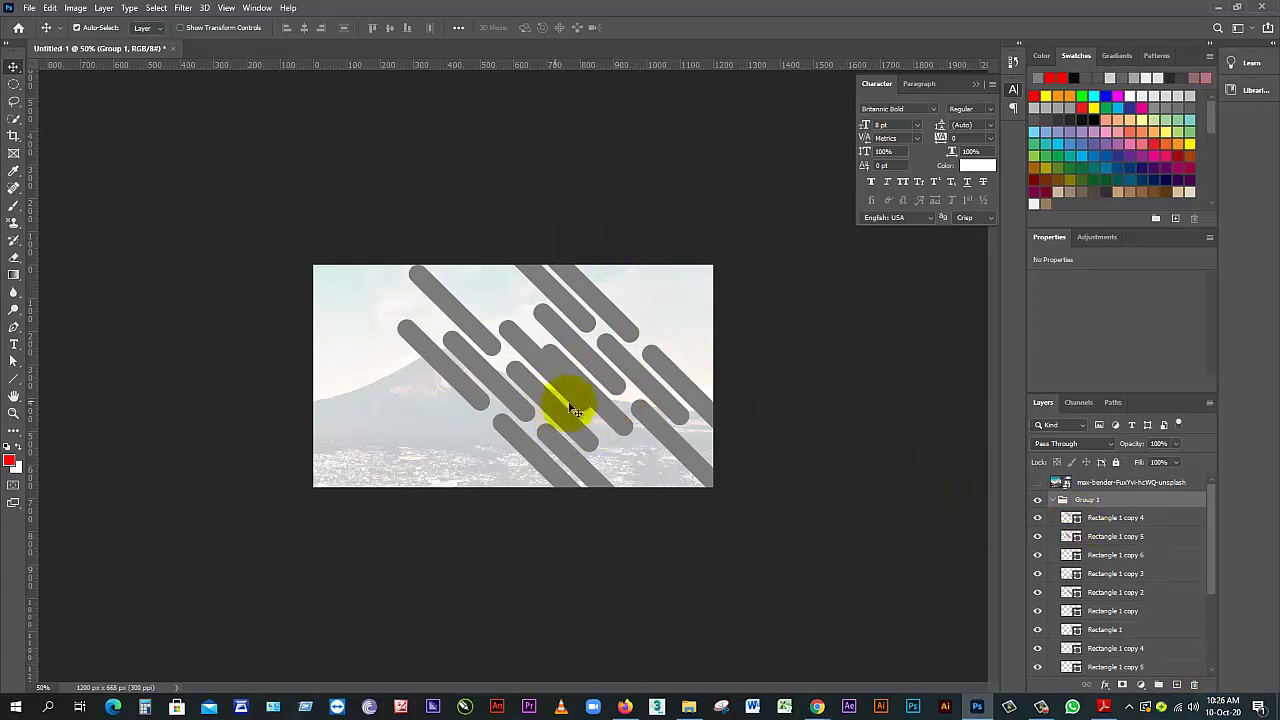
Move the upper seven rectangles in Group 1 to the canvas's upper right, continuing the diagonal bar pattern, and collapse the group
click(1125, 518)
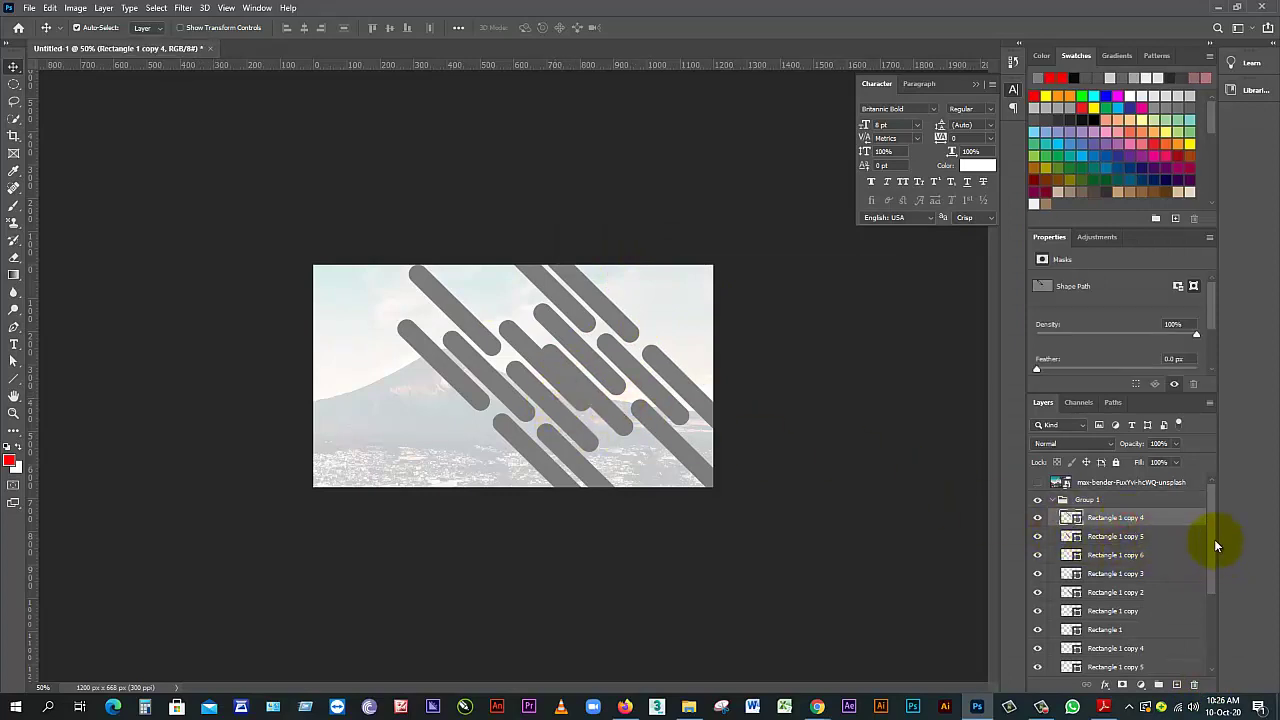
drag(1213, 540, 1213, 565)
shift+click(1130, 600)
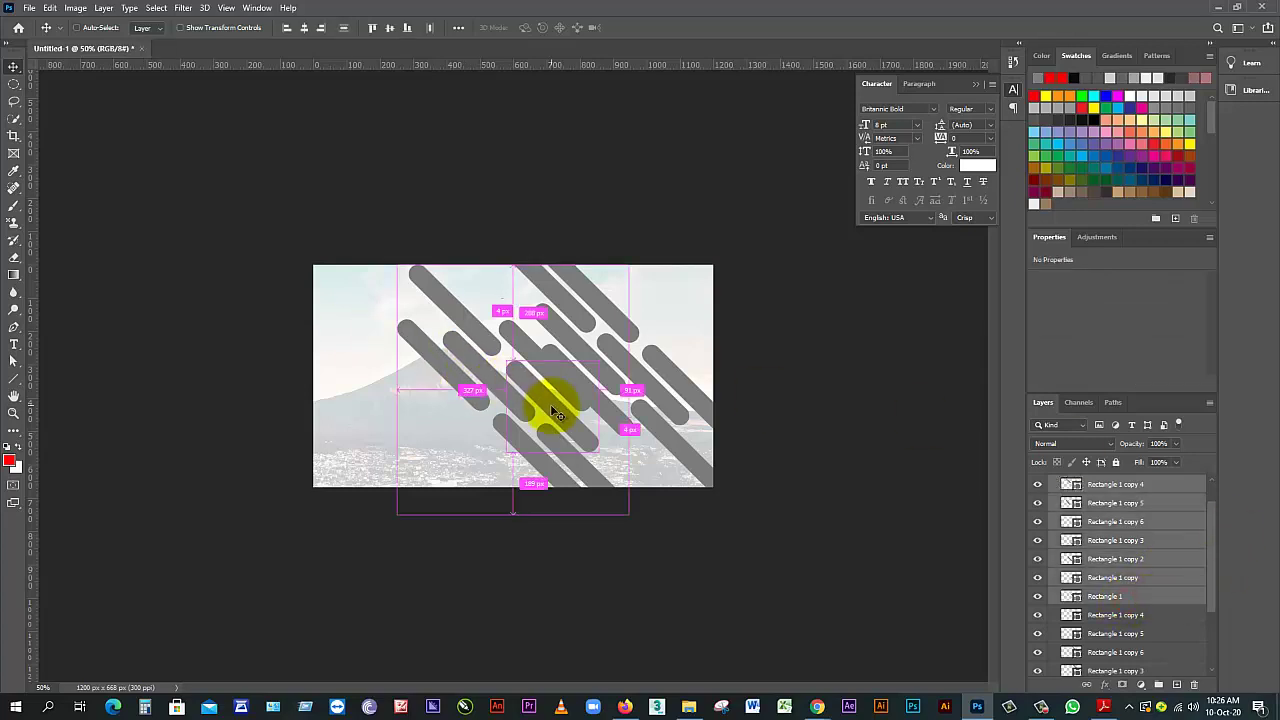
key(ctrl+t)
drag(557, 371, 729, 304)
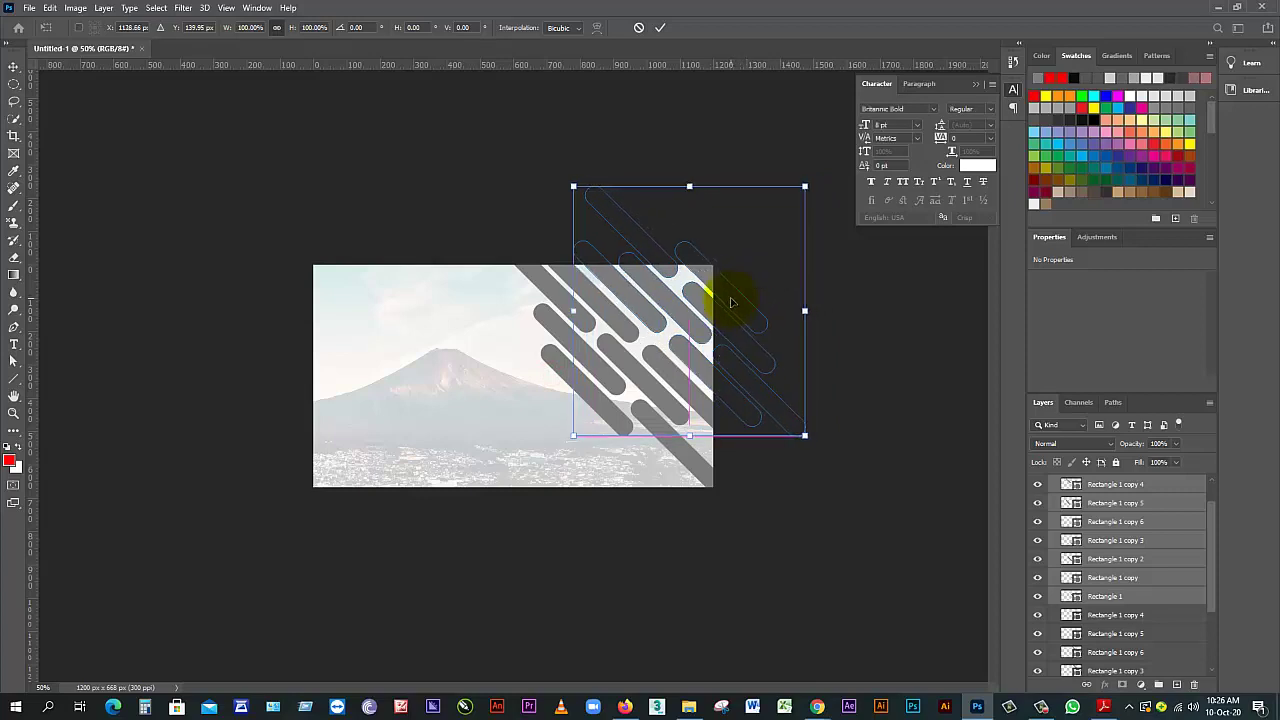
drag(724, 306, 716, 307)
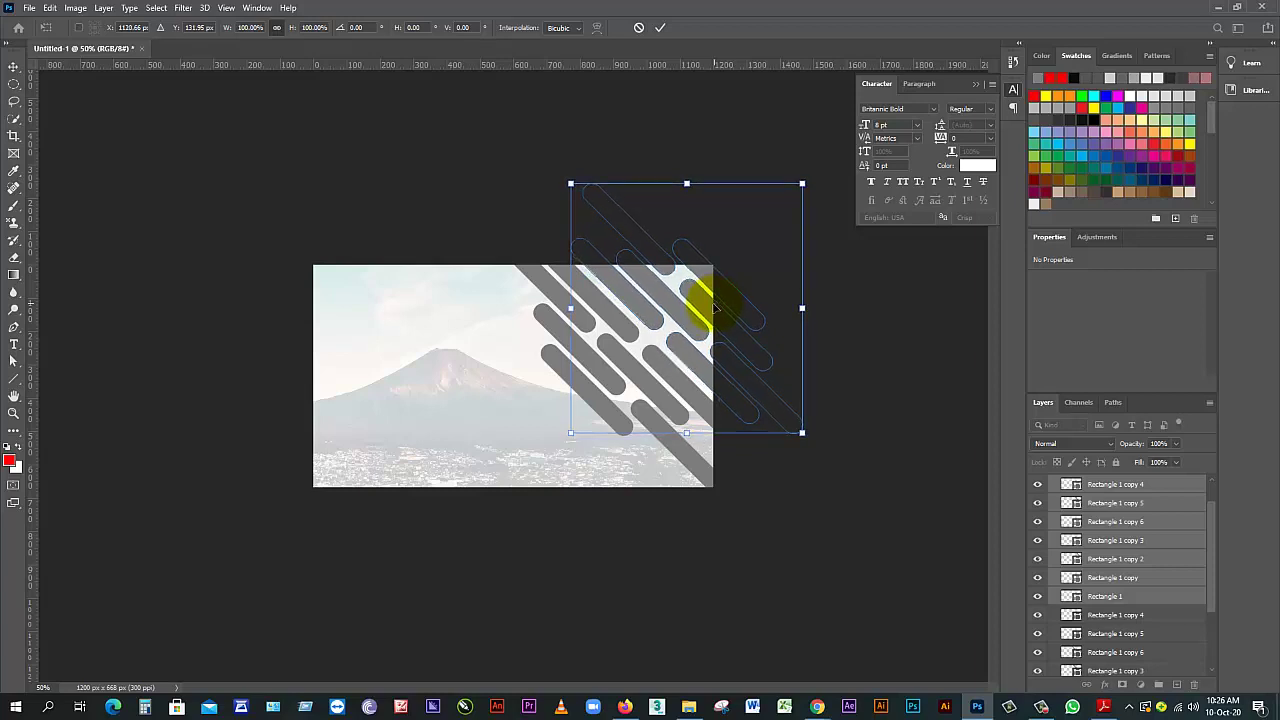
key(Return)
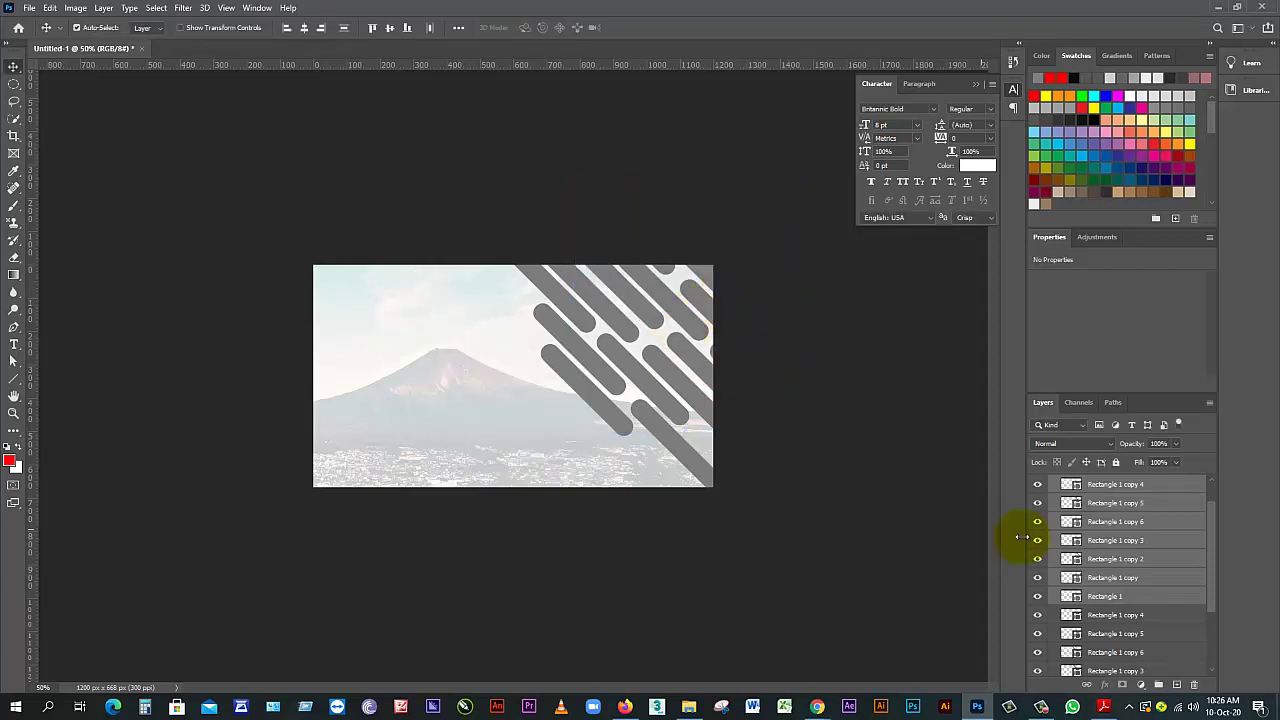
drag(1210, 526, 1211, 496)
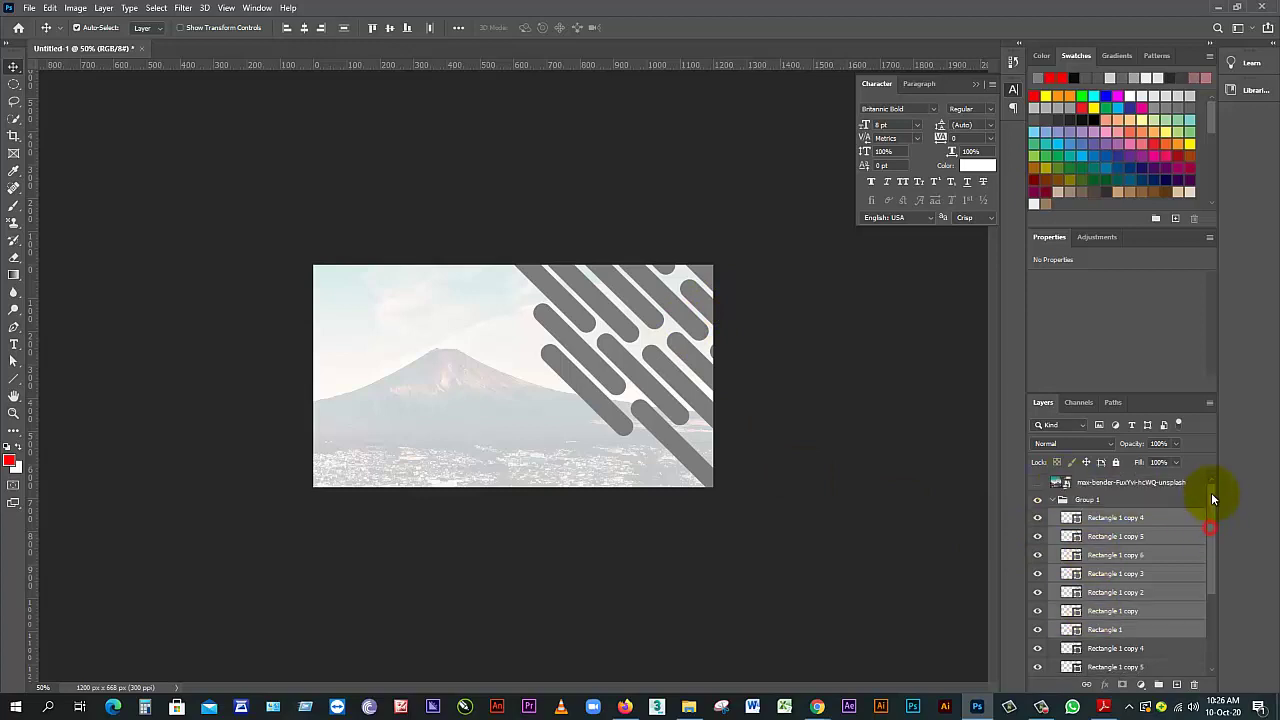
click(1063, 500)
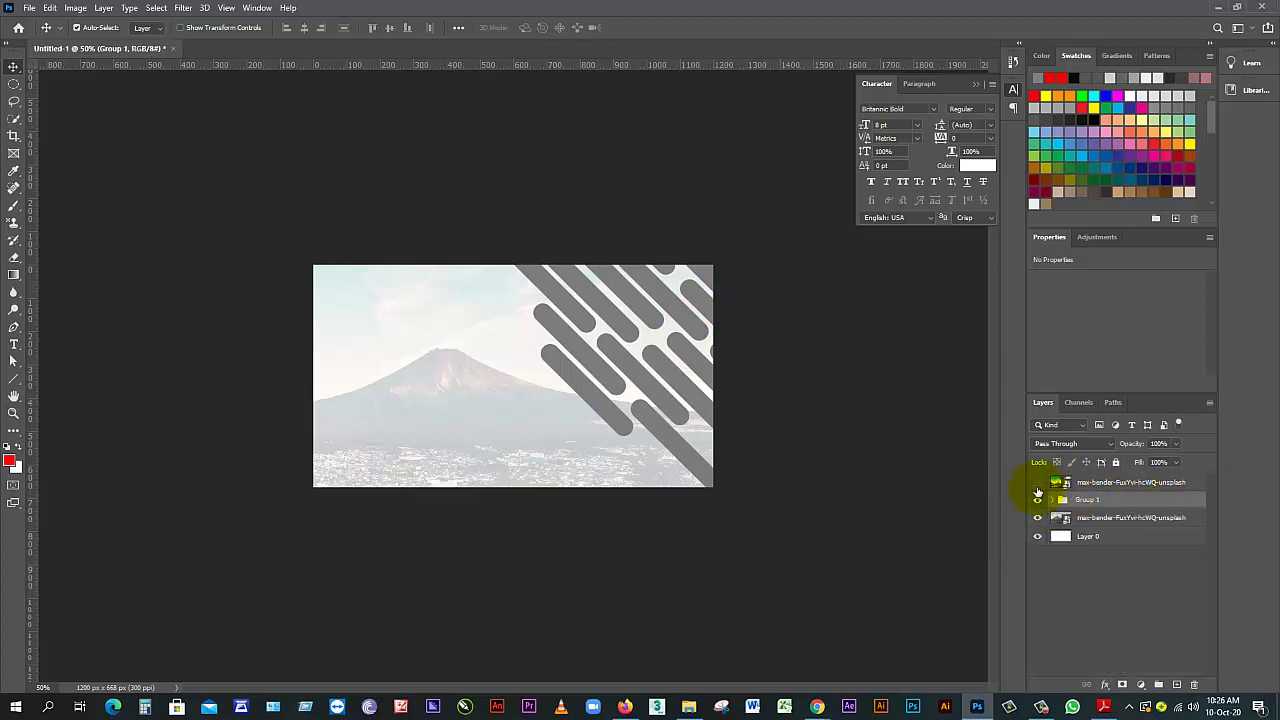
Position the unhidden top photo with its pagoda over the canvas's right half, and clip it to Group 1
click(1033, 484)
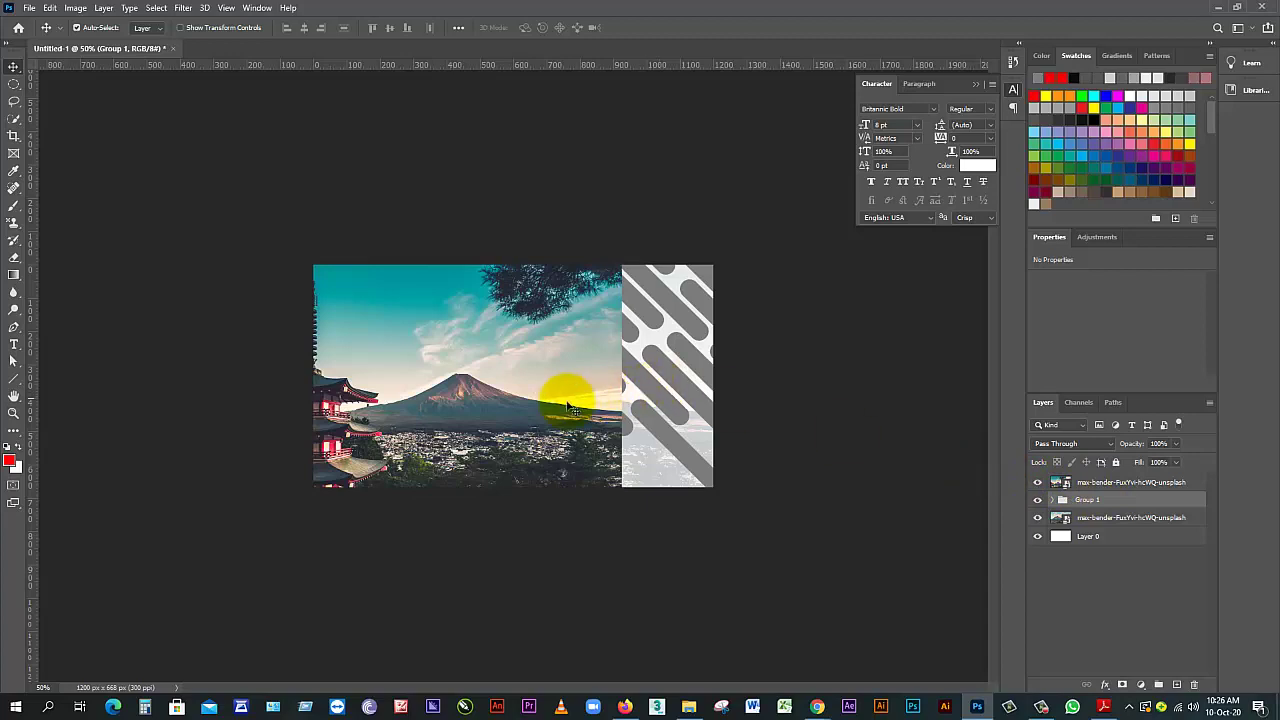
drag(487, 402, 793, 359)
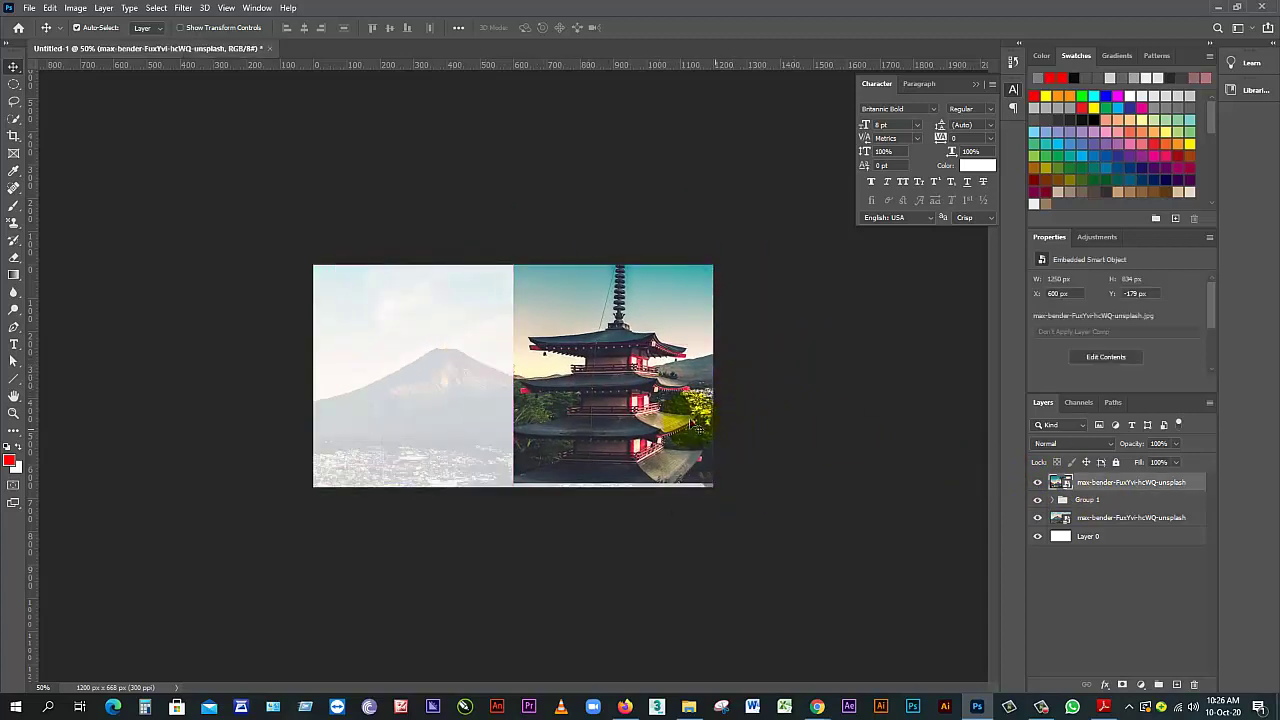
drag(677, 407, 648, 408)
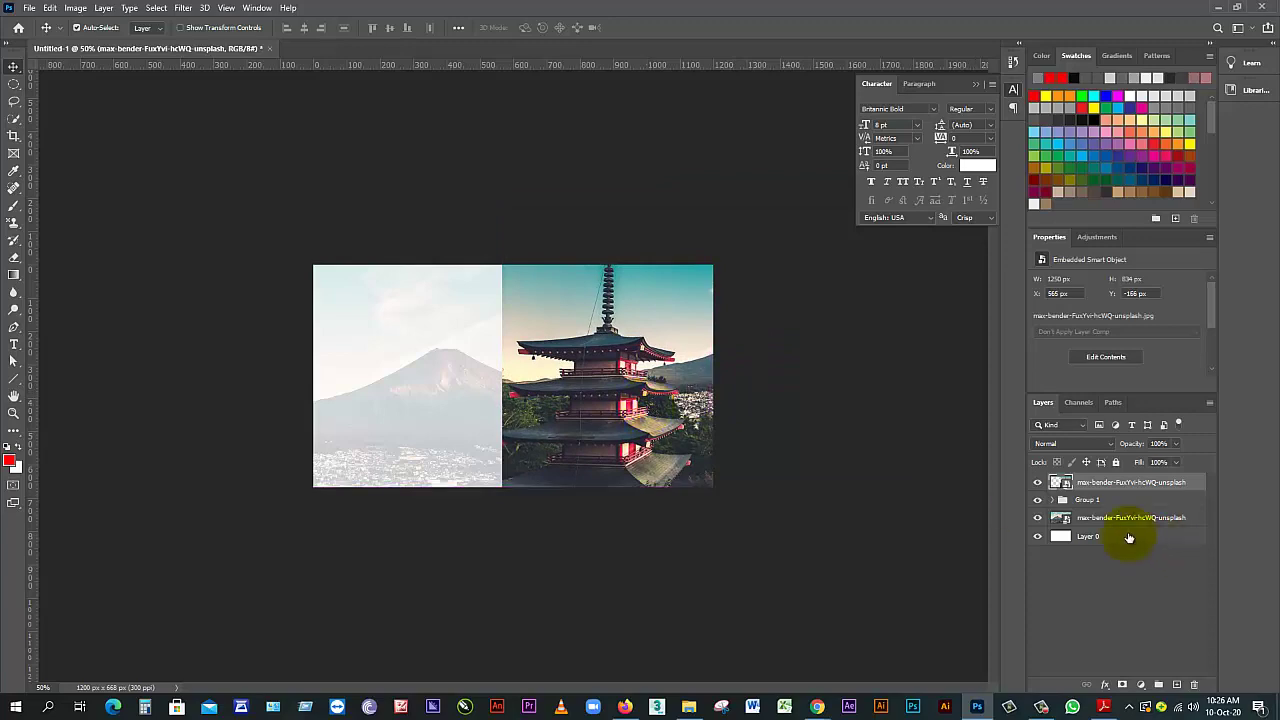
right_click(1108, 484)
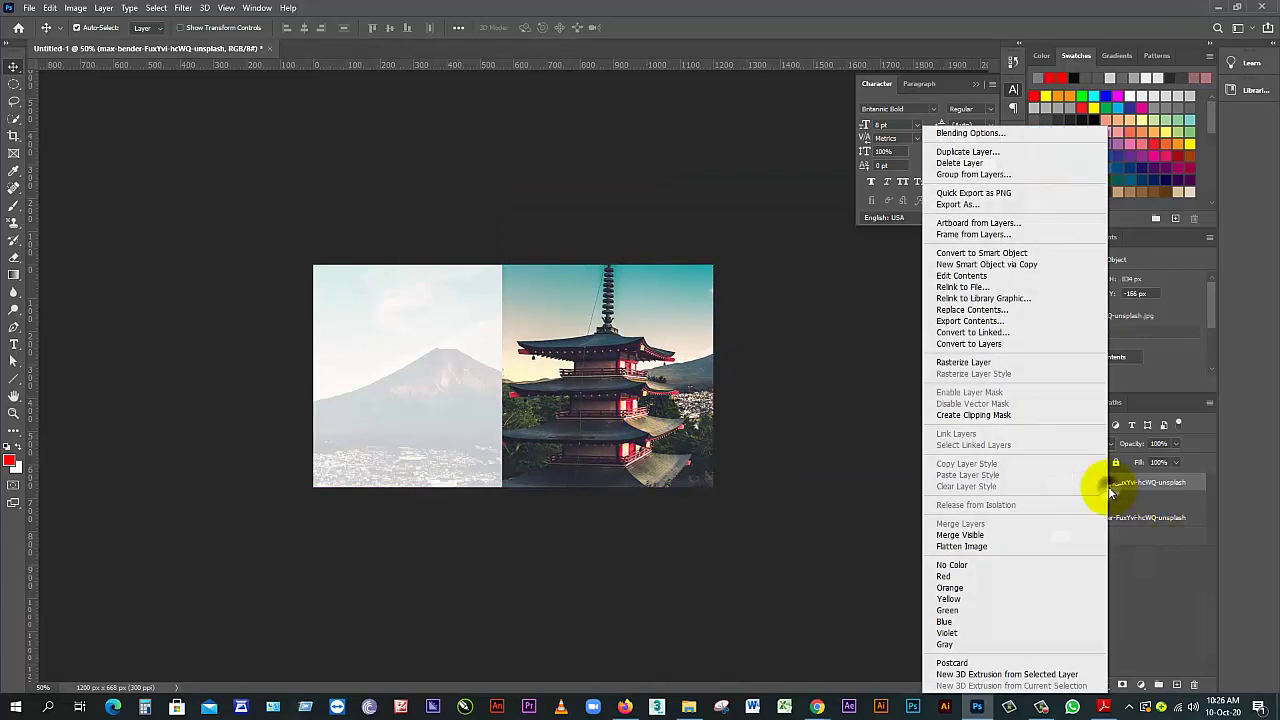
click(992, 415)
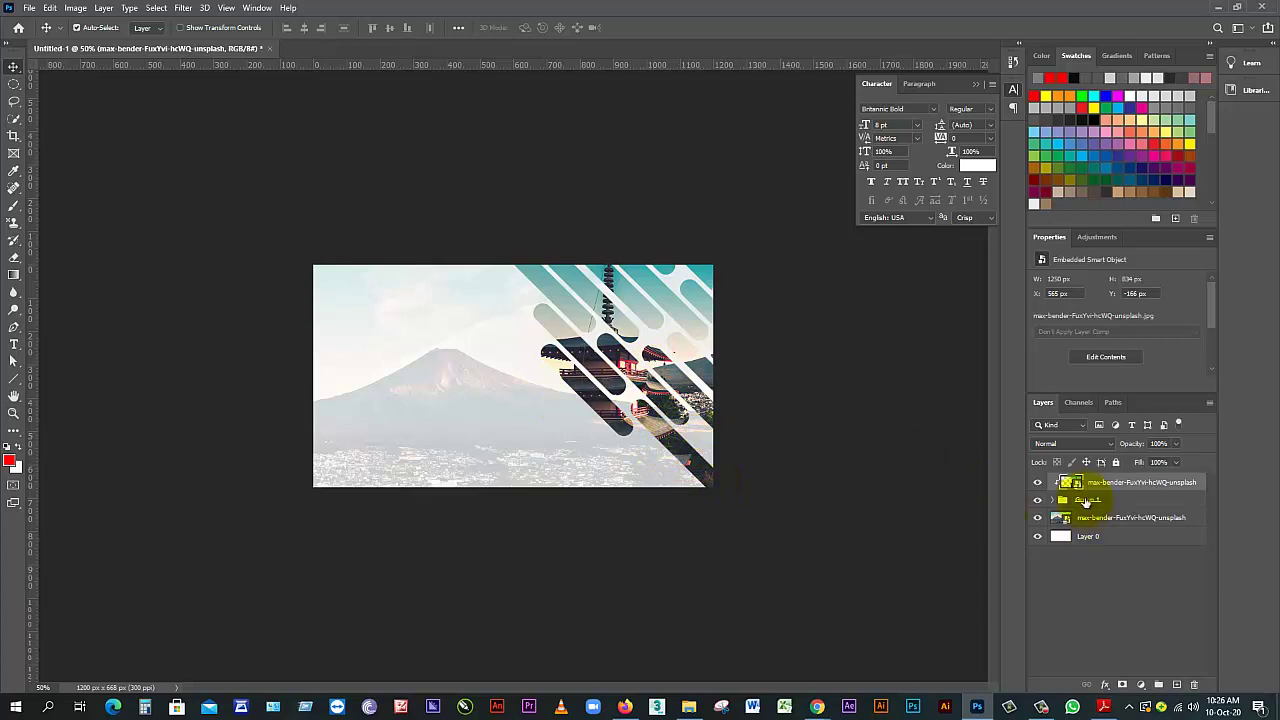
Enlarge the clipped photo proportionally to about 7.15% and shift it to about X 600 px, Y -281 px
key(ctrl+t)
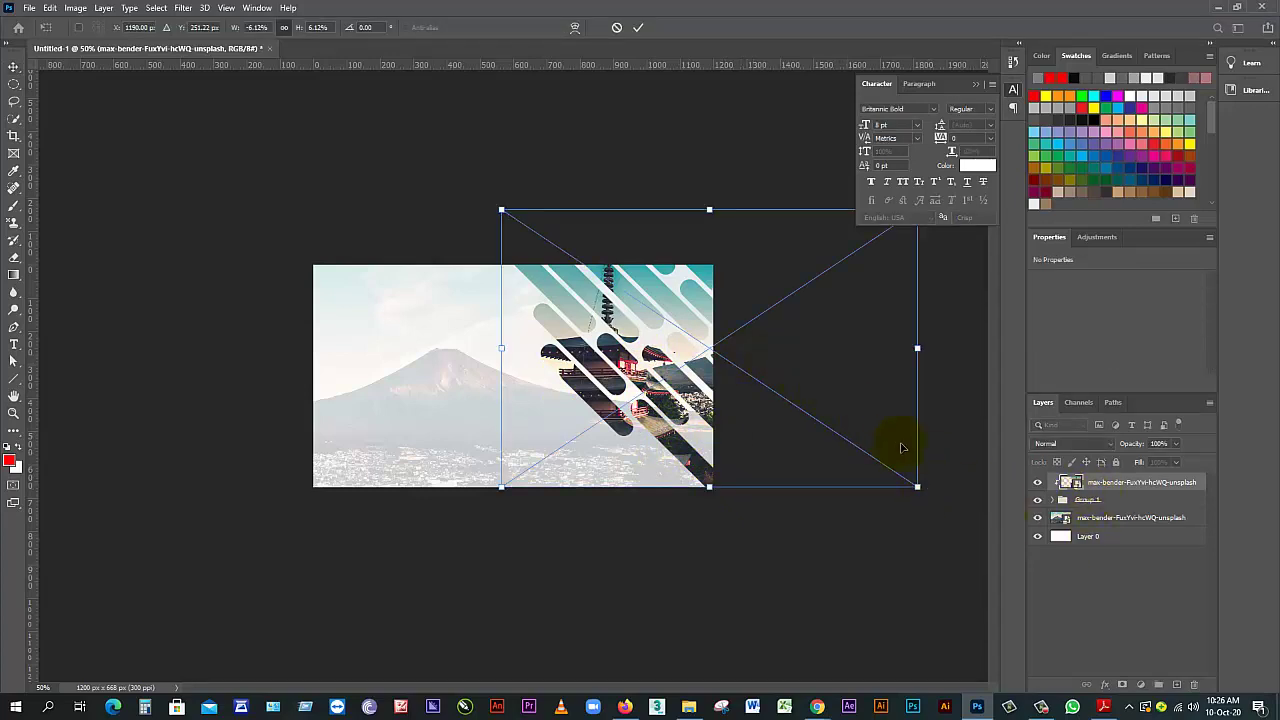
mouse_move(915, 485)
mouse_down()
mouse_move(905, 464)
mouse_move(875, 468)
mouse_move(917, 486)
mouse_up()
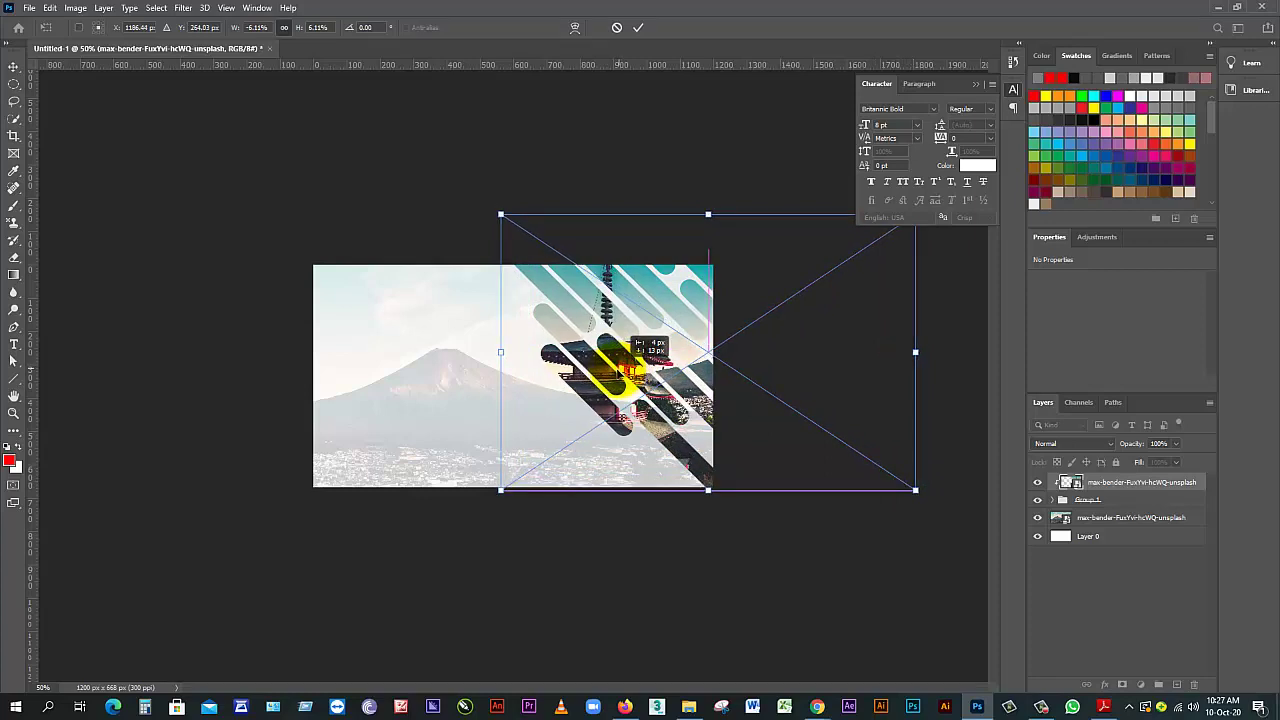
mouse_move(622, 368)
mouse_down()
mouse_move(664, 345)
mouse_move(666, 360)
mouse_move(638, 365)
mouse_up()
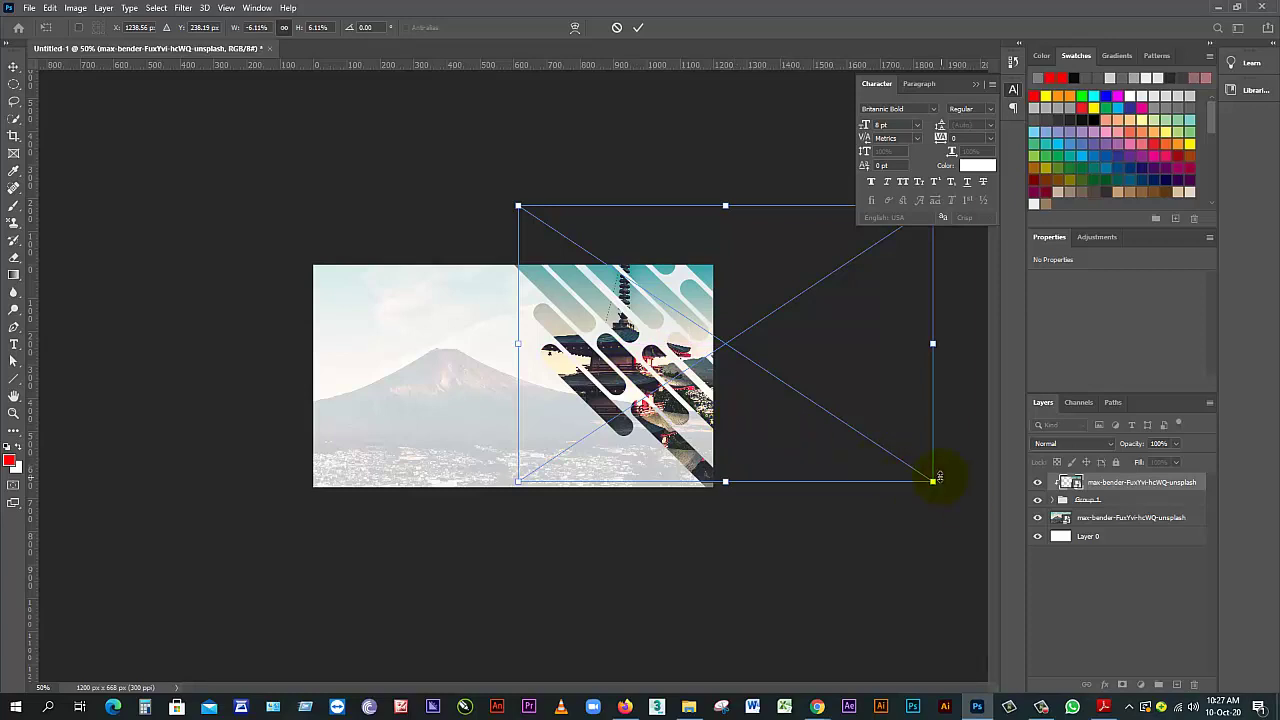
drag(935, 483, 969, 505)
drag(668, 398, 700, 390)
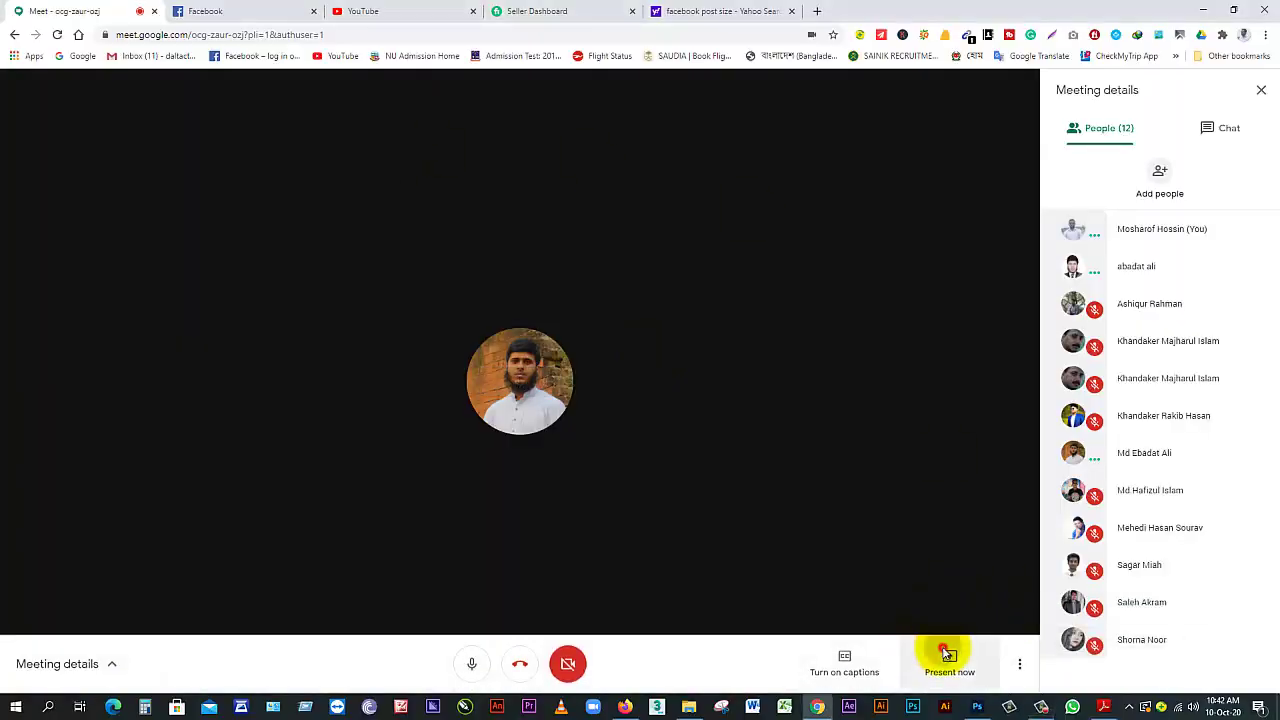
Switch to Google Meet to present the entire screen, and return to the Photoshop document with the sharing notice hidden
click(948, 655)
click(960, 550)
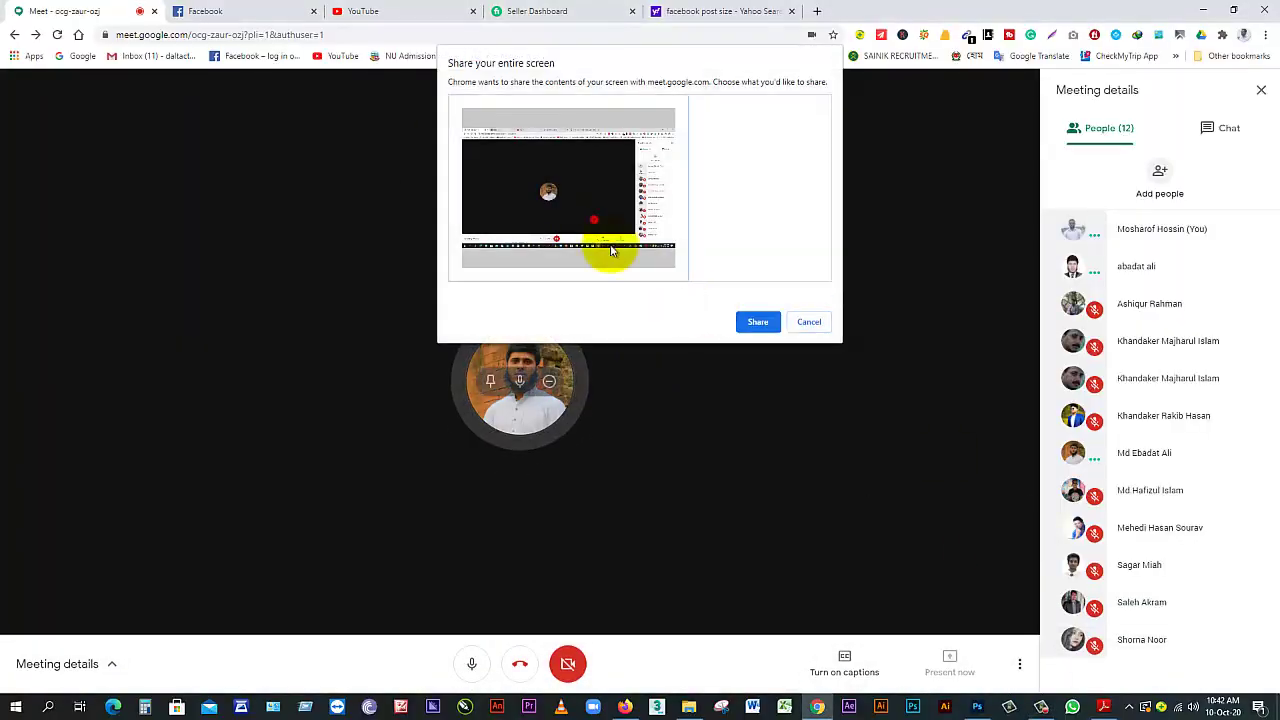
click(757, 322)
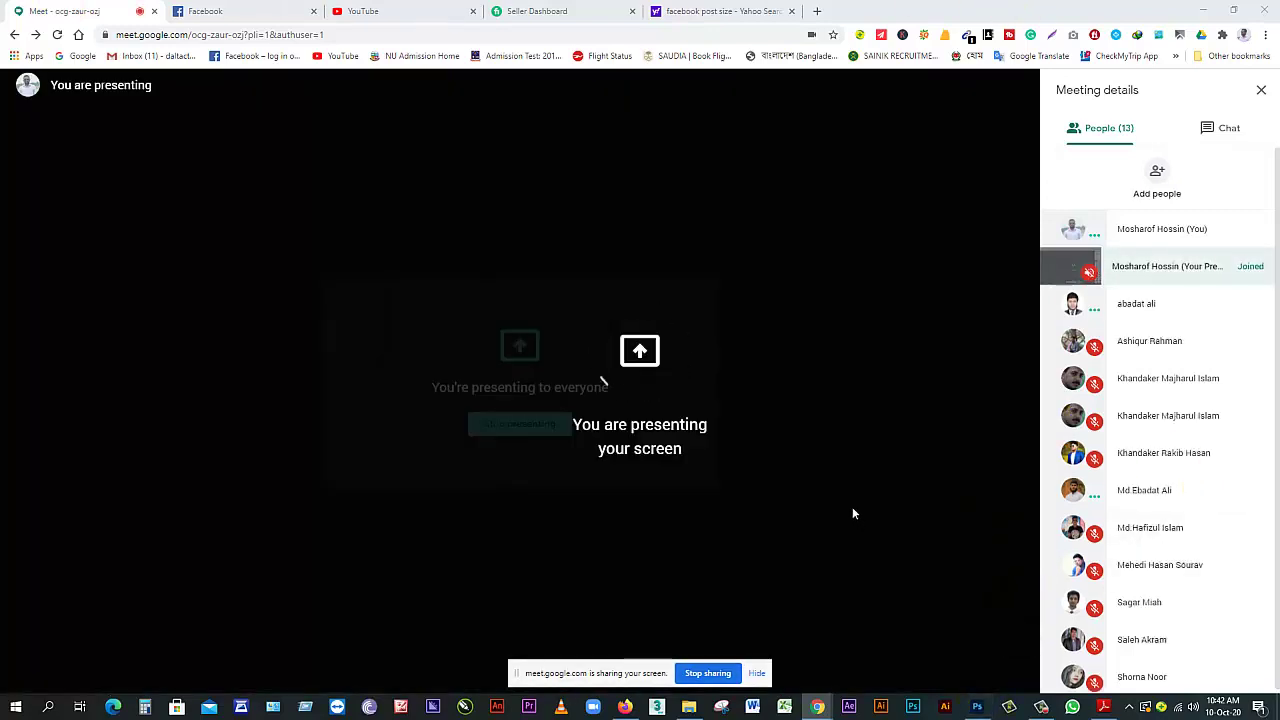
mouse_move(977, 706)
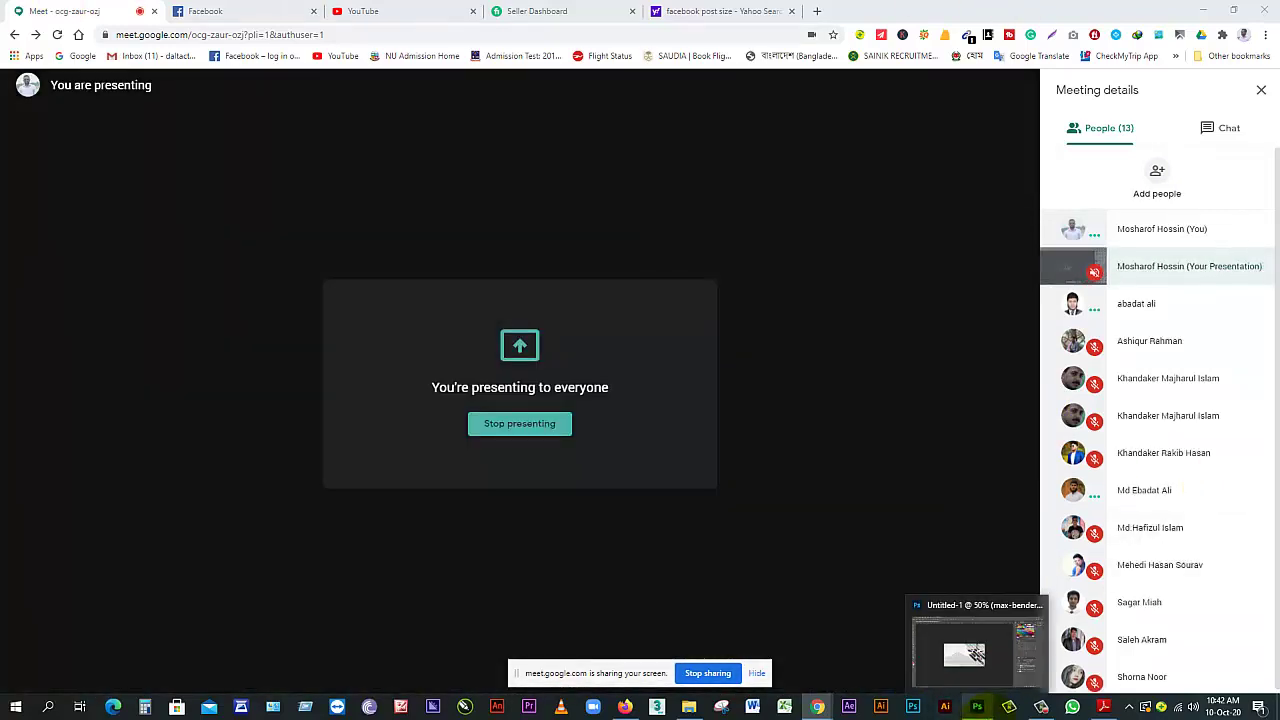
click(975, 655)
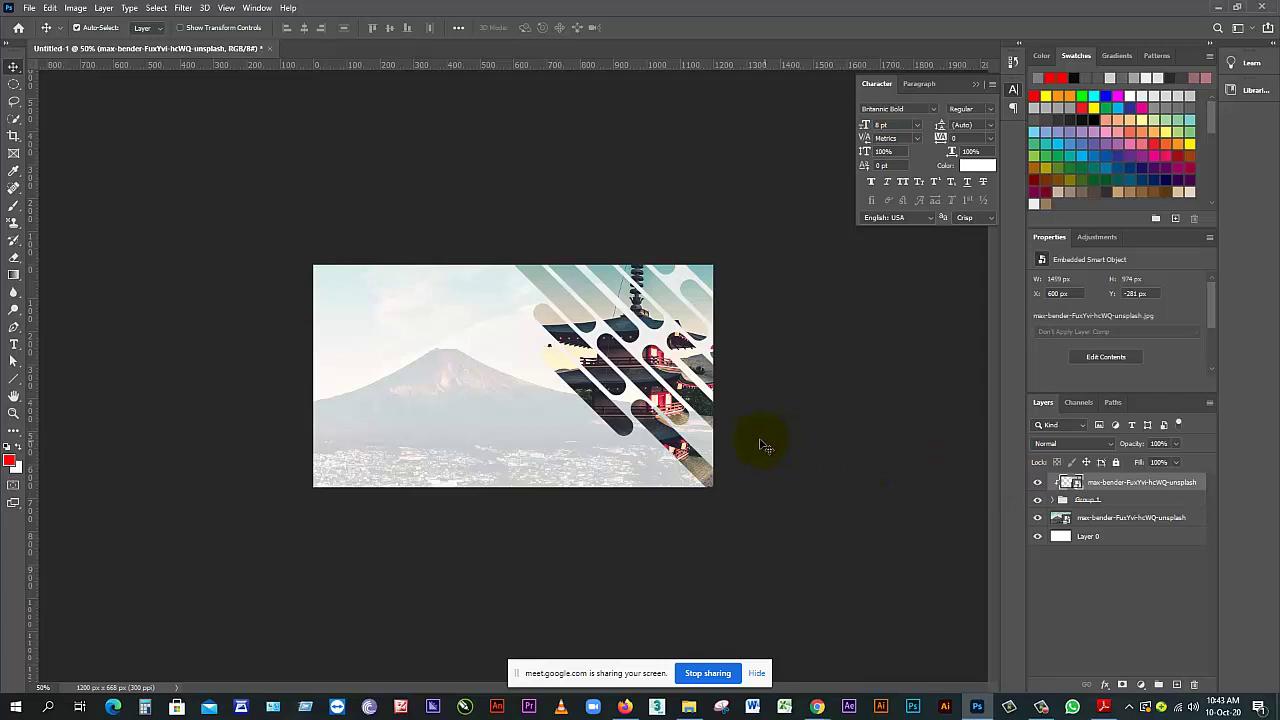
click(757, 673)
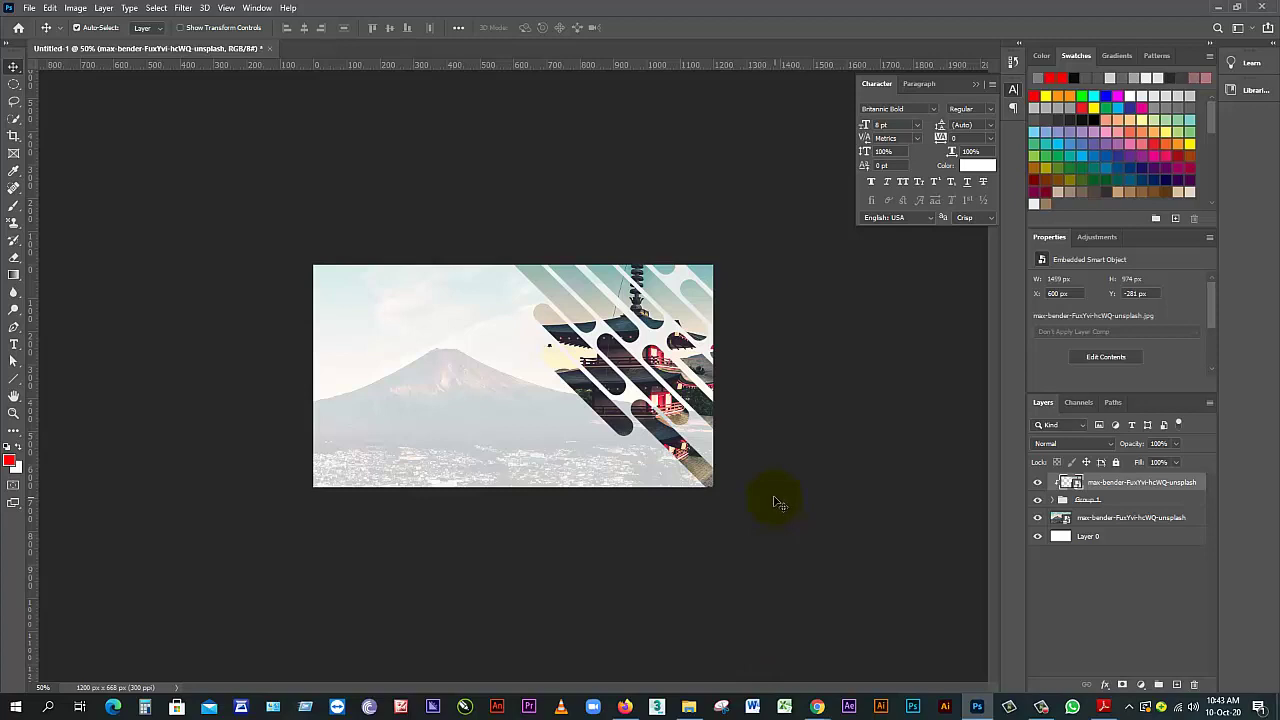
Scale the clipped pagoda photo proportionally to about 7.74% and position it at about X 600 px, Y -374 px
key(ctrl+t)
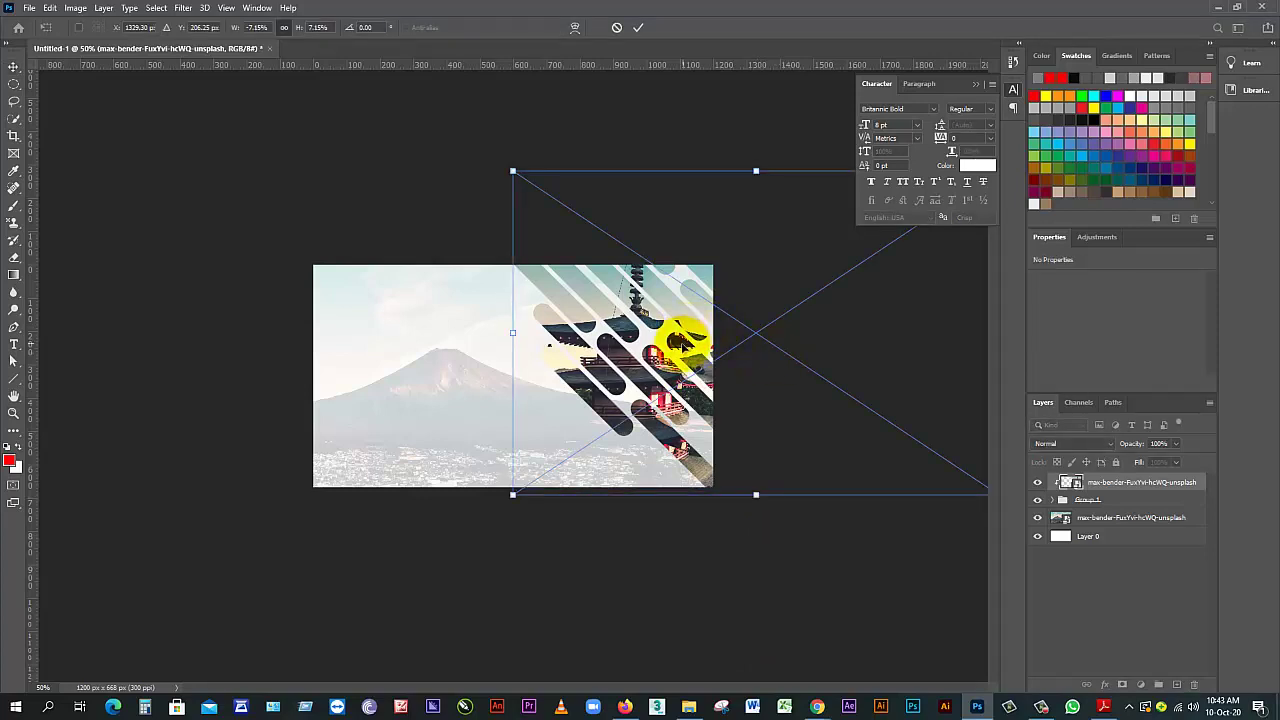
drag(680, 342, 689, 350)
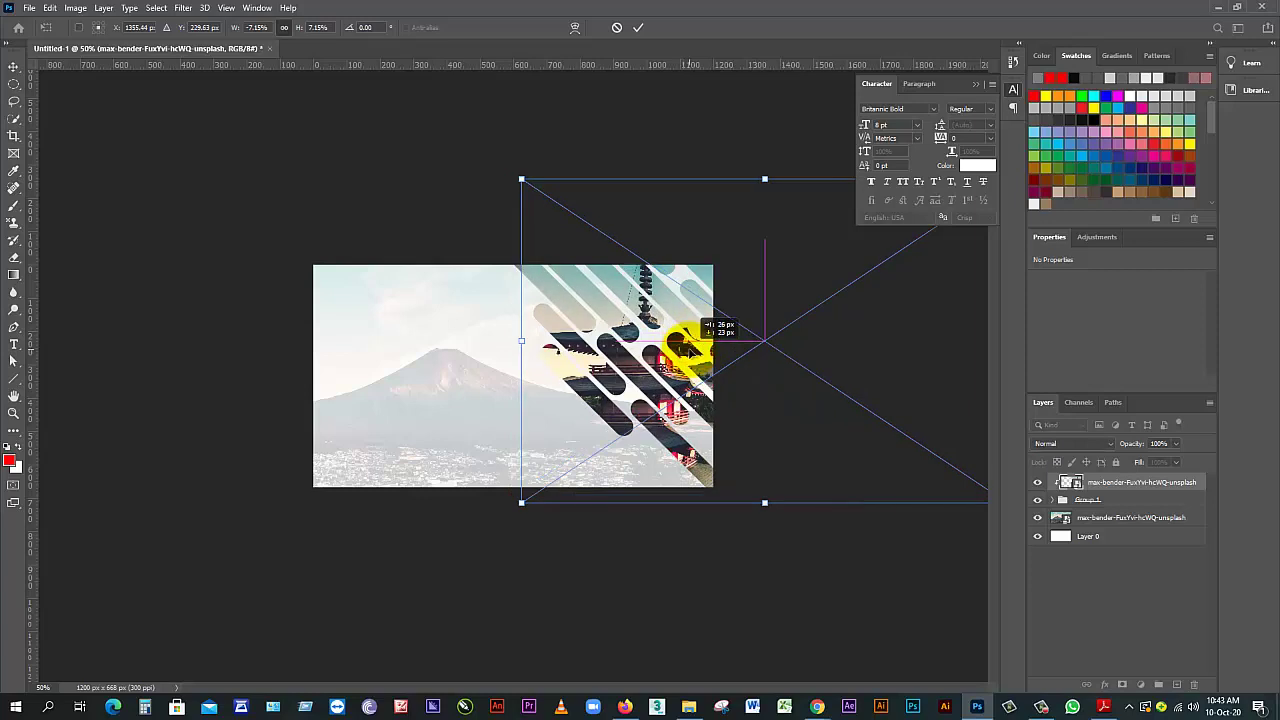
drag(688, 350, 708, 336)
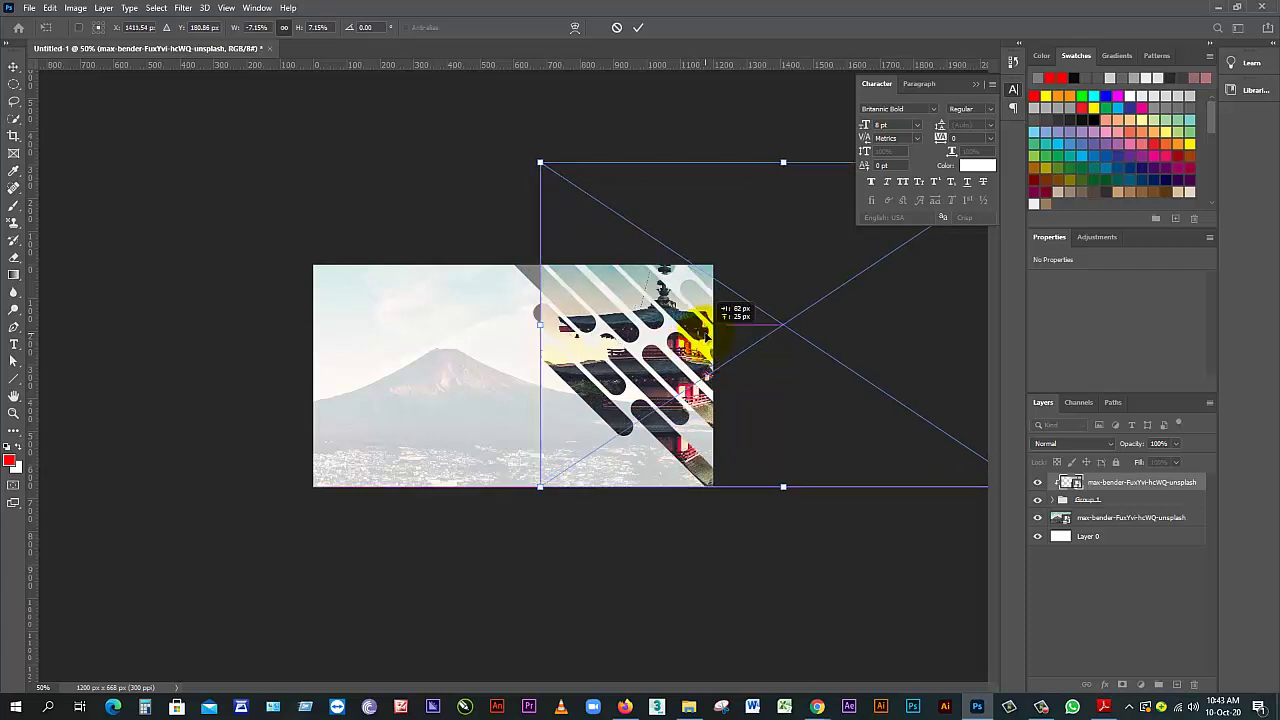
key(ctrl+minus)
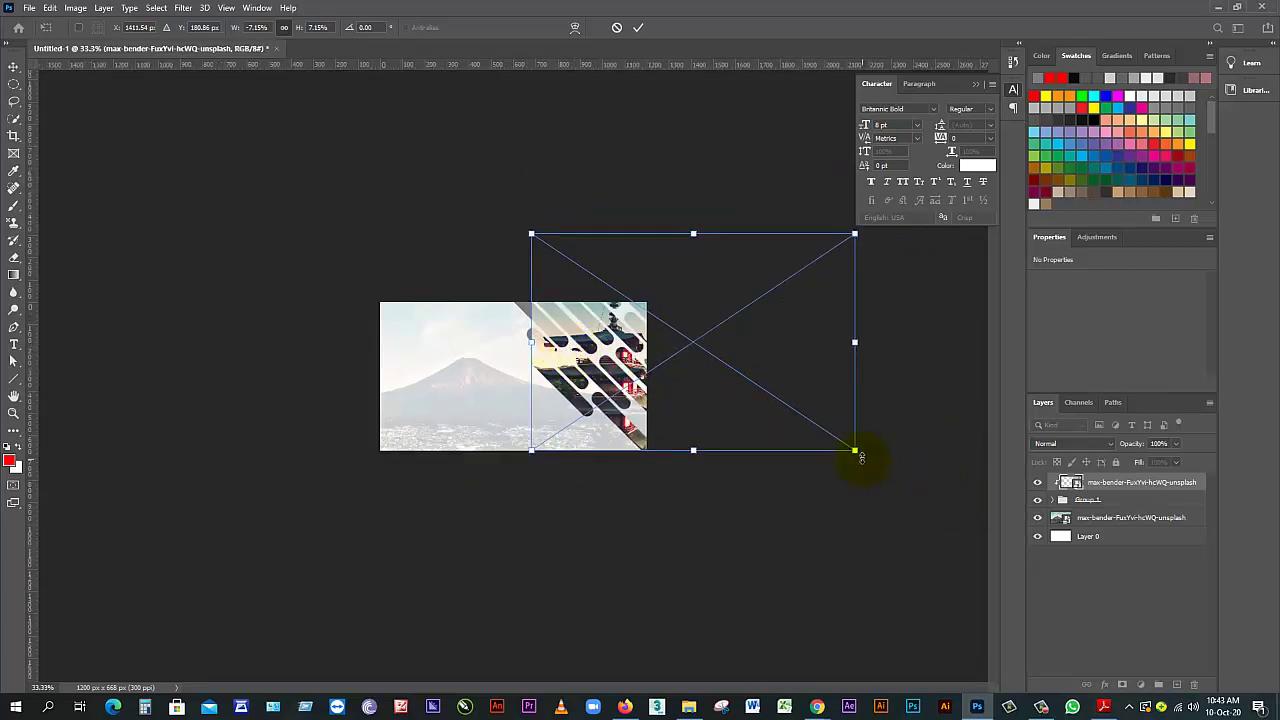
drag(858, 455, 903, 486)
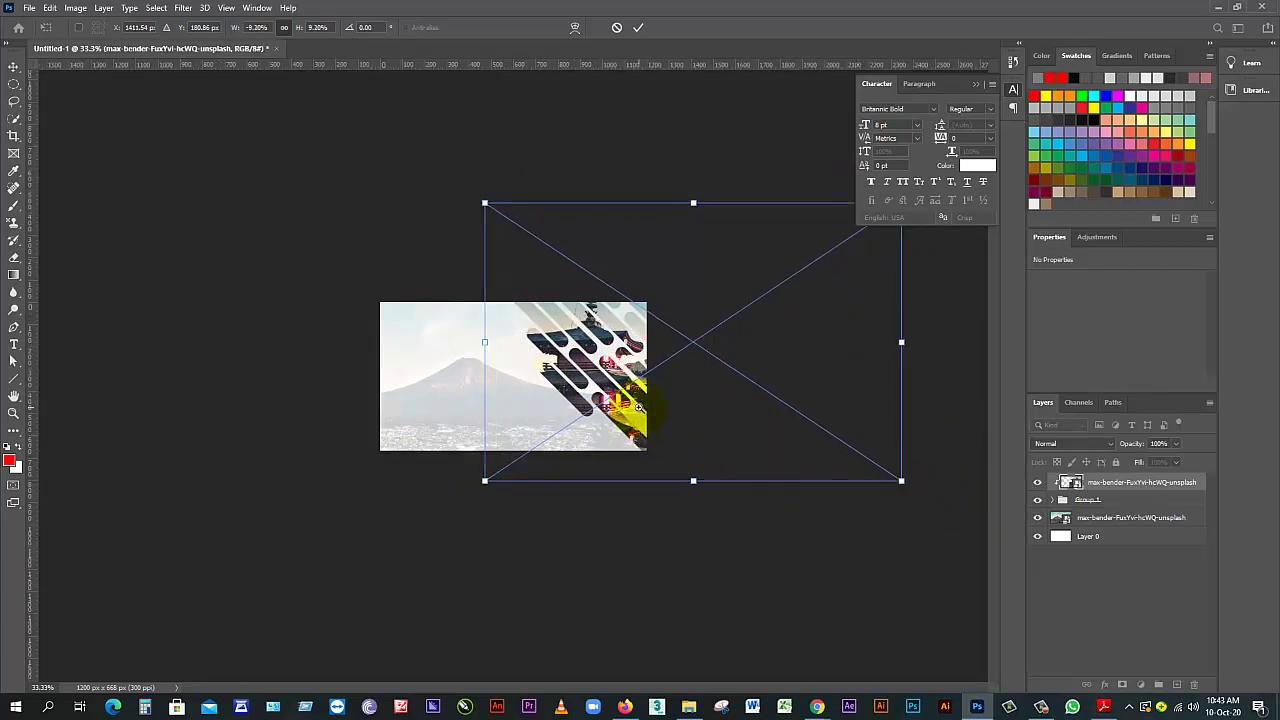
key(ctrl+plus)
mouse_move(654, 309)
mouse_down()
mouse_move(663, 297)
mouse_move(664, 311)
mouse_move(680, 309)
mouse_move(665, 310)
mouse_up()
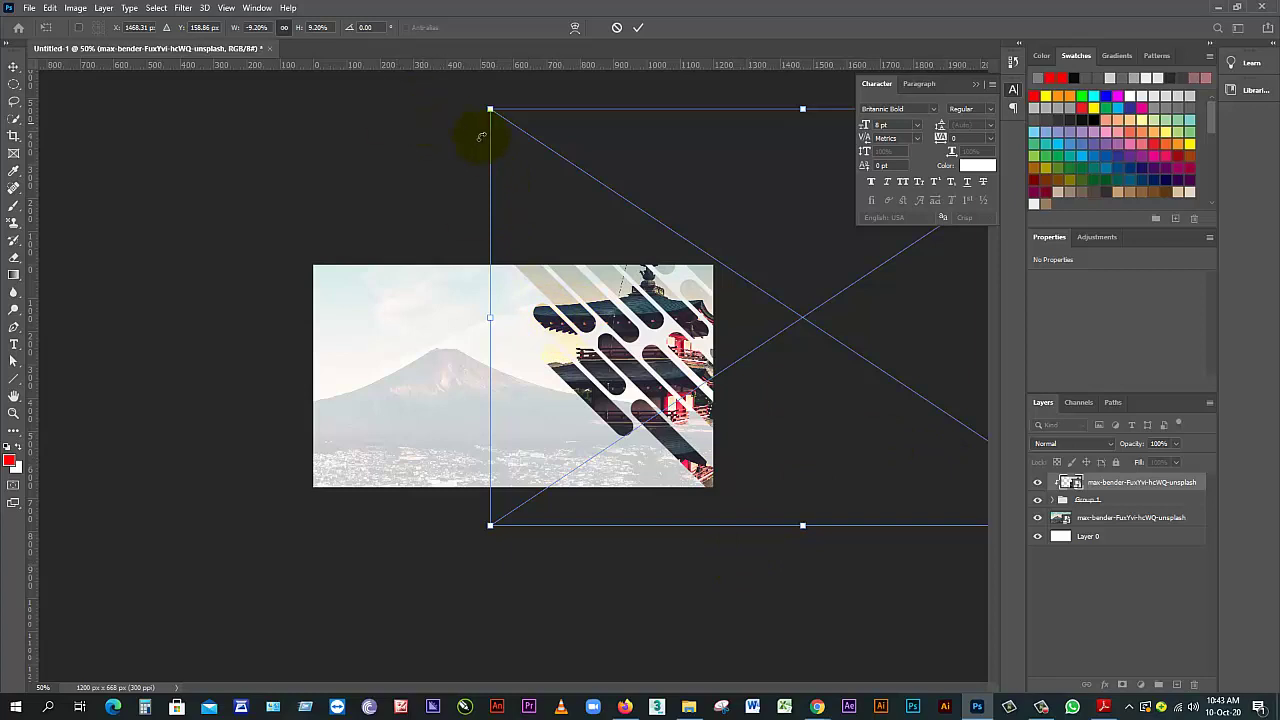
drag(491, 108, 528, 131)
drag(744, 286, 714, 251)
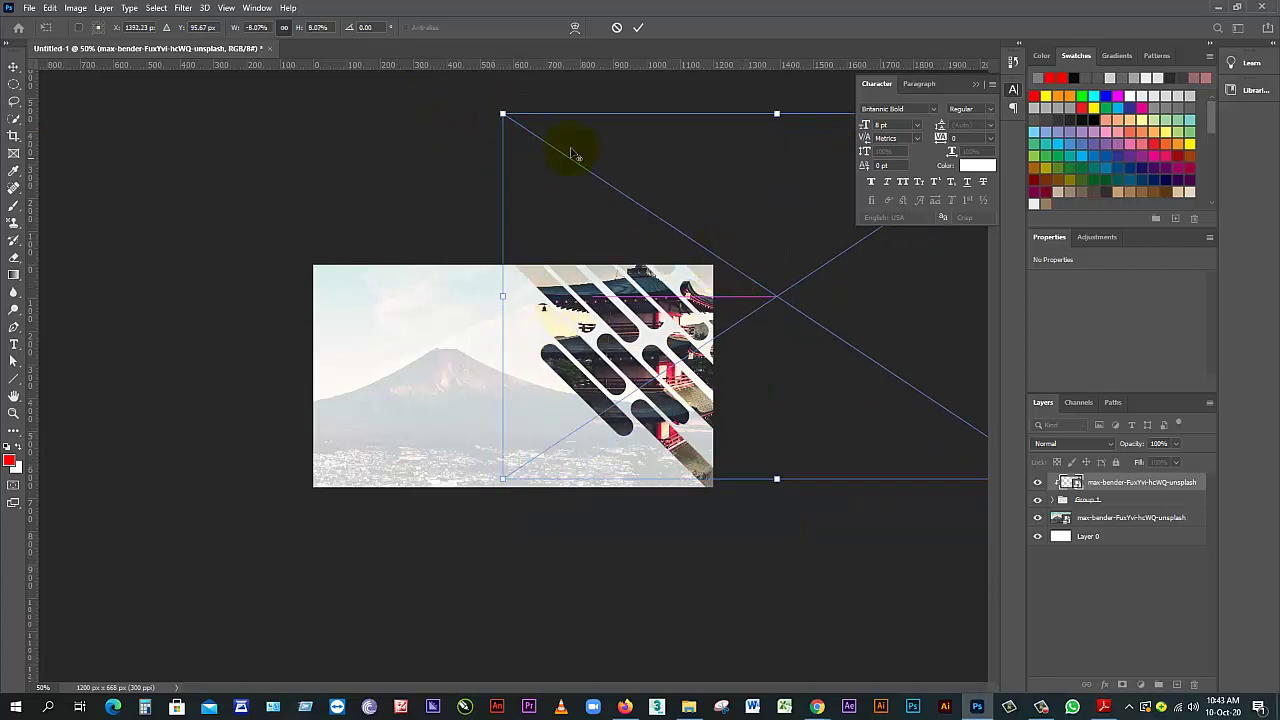
drag(503, 114, 513, 121)
drag(651, 313, 655, 331)
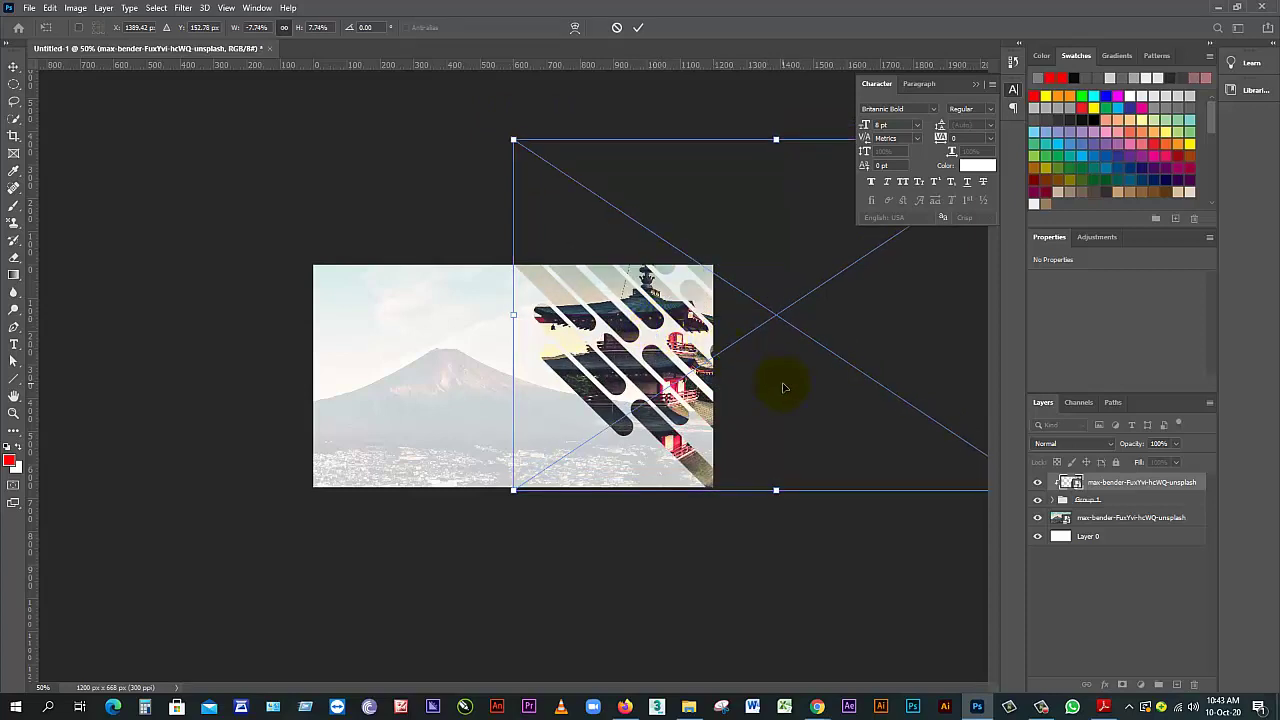
click(638, 27)
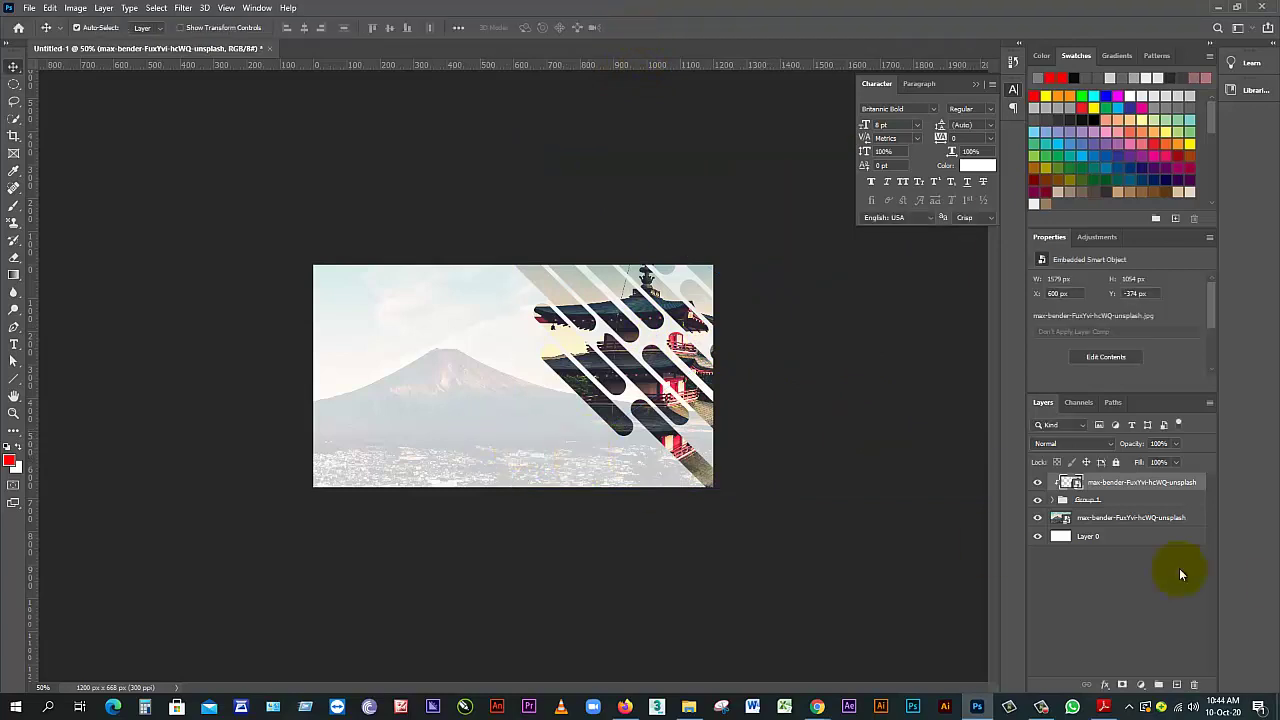
Move the faded background photo so its pagoda fills the canvas's left half, and shrink it proportionally to about 7.77%
click(1155, 519)
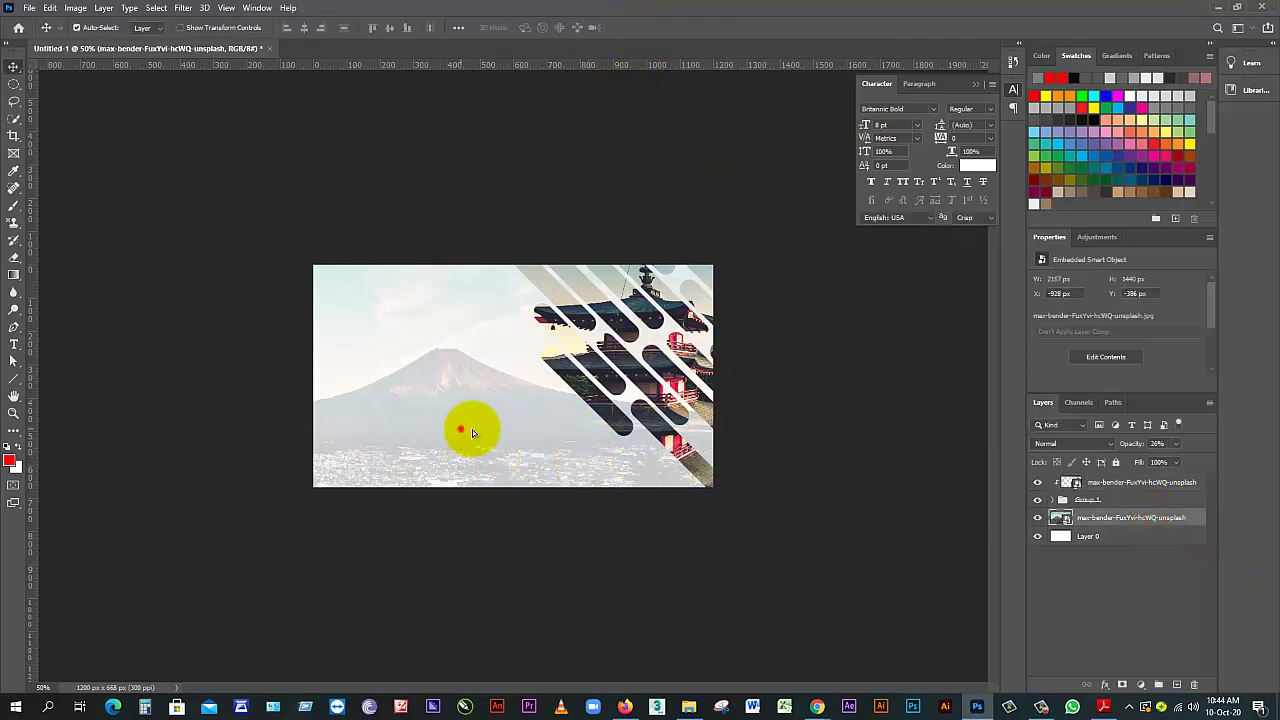
mouse_move(462, 429)
mouse_down()
mouse_move(526, 430)
mouse_move(510, 418)
mouse_move(451, 423)
mouse_up()
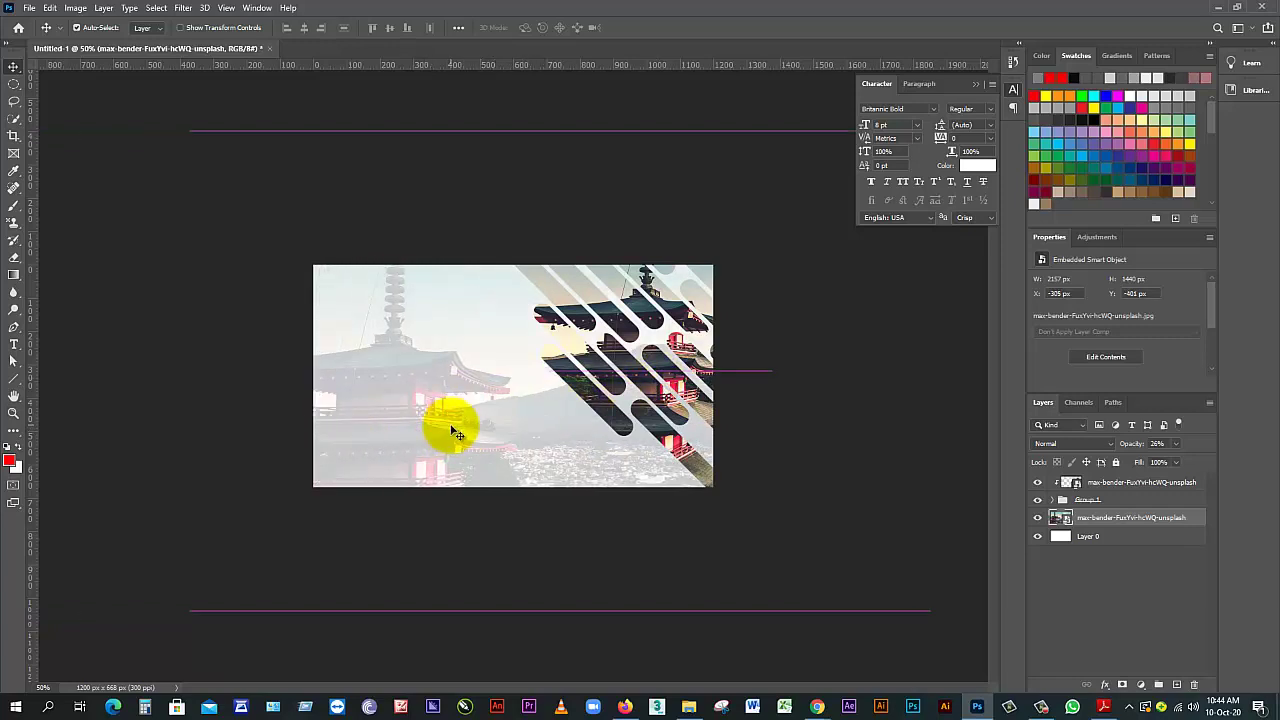
key(ctrl+minus)
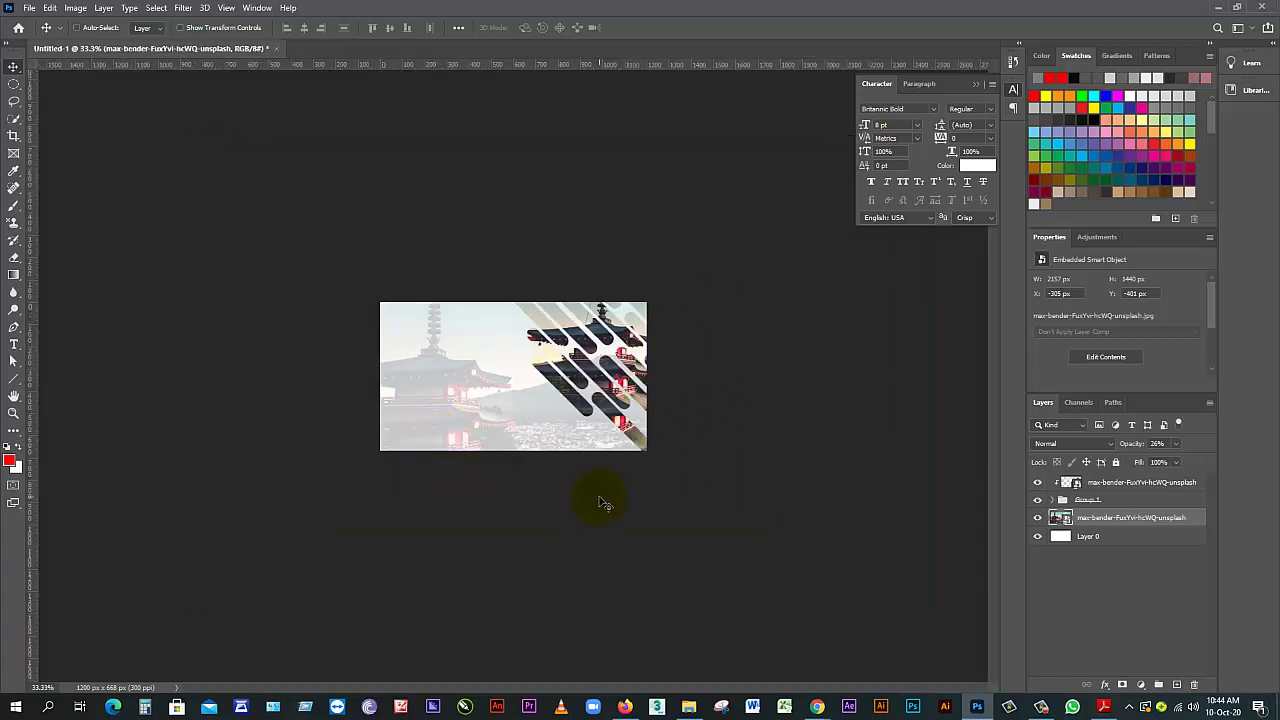
key(ctrl+t)
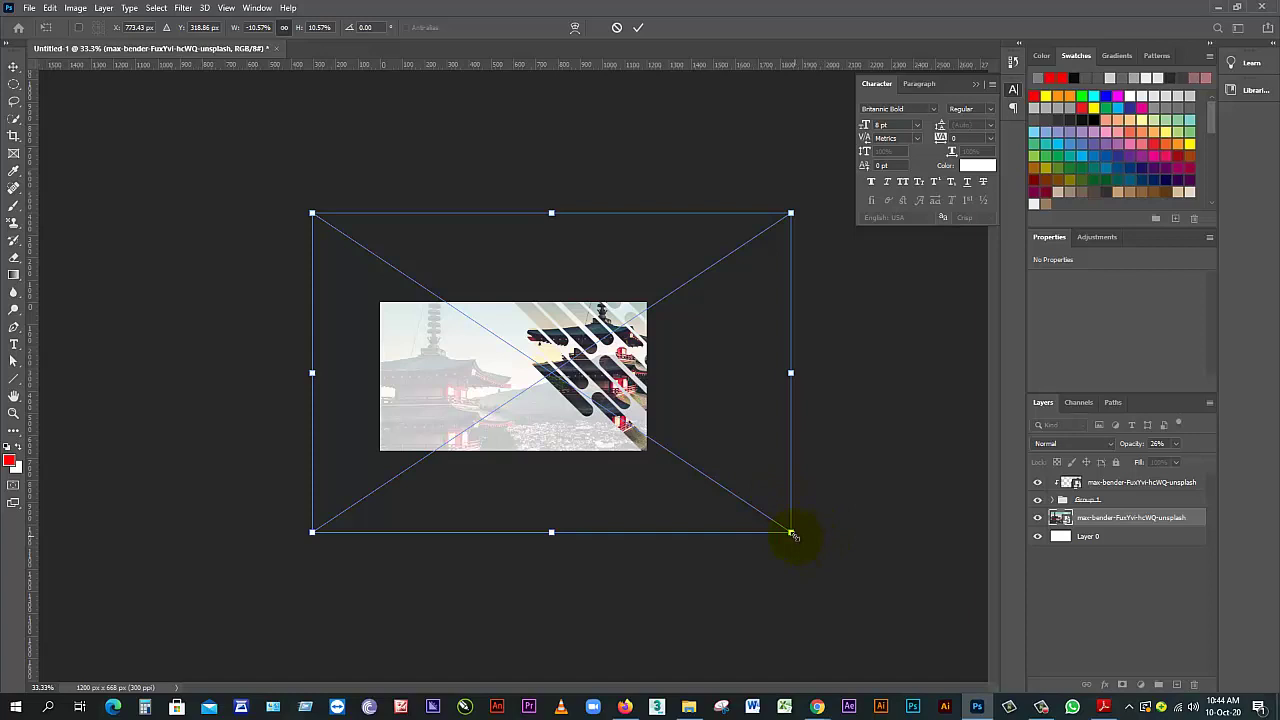
drag(791, 535, 714, 515)
key(ctrl+plus)
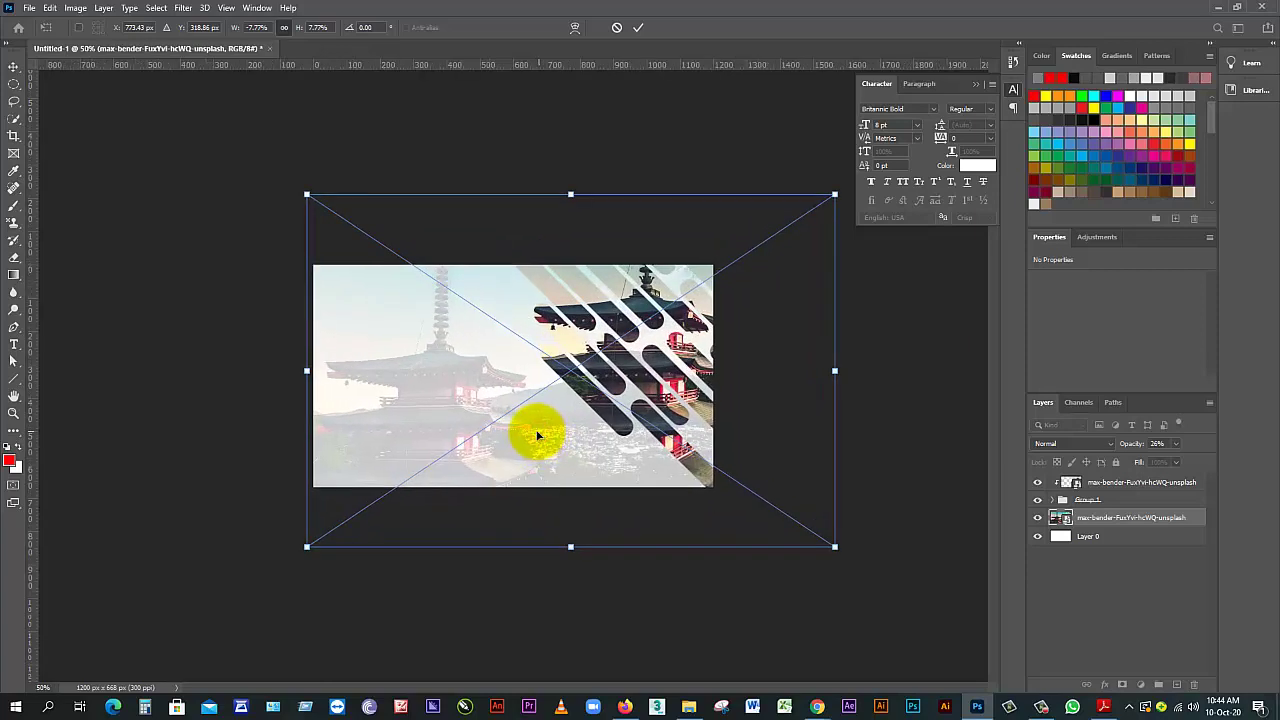
Nudge the faded background photo up by 18 px and apply the transformation
key(Up)
key(Up)
key(Up)
key(Up)
key(Up)
key(Up)
key(Up)
key(Up)
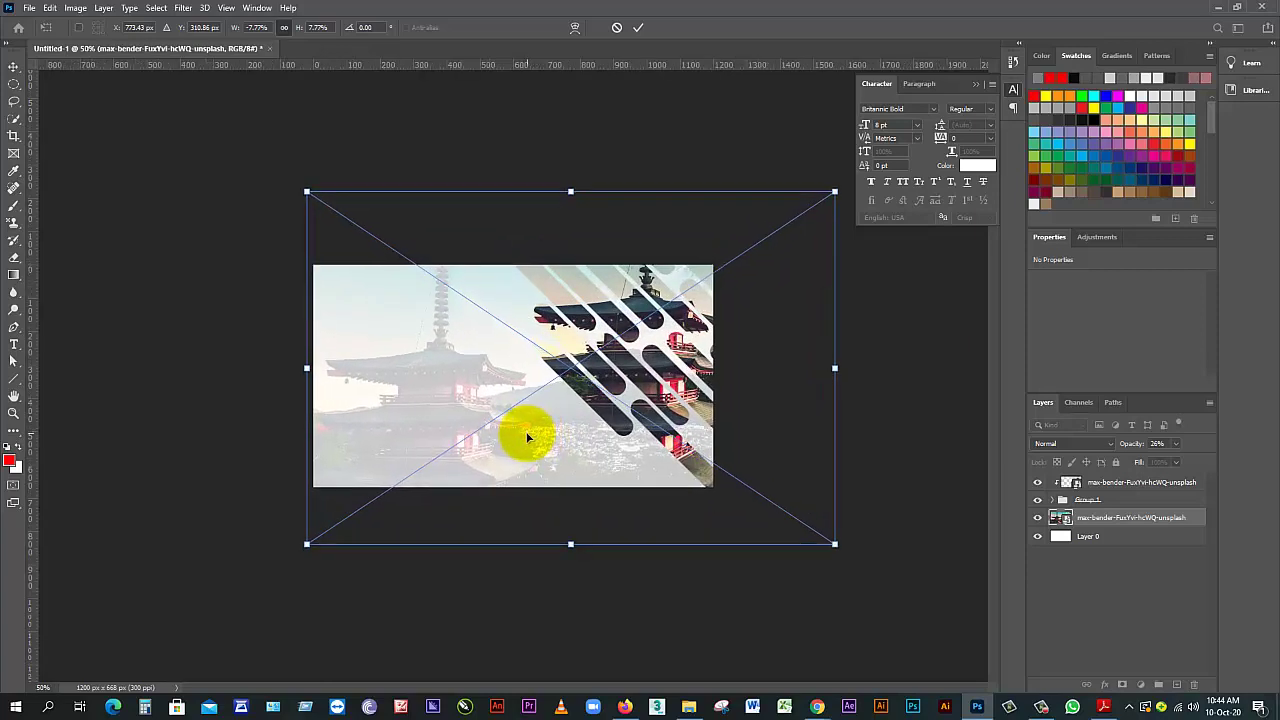
key(Up)
key(Up)
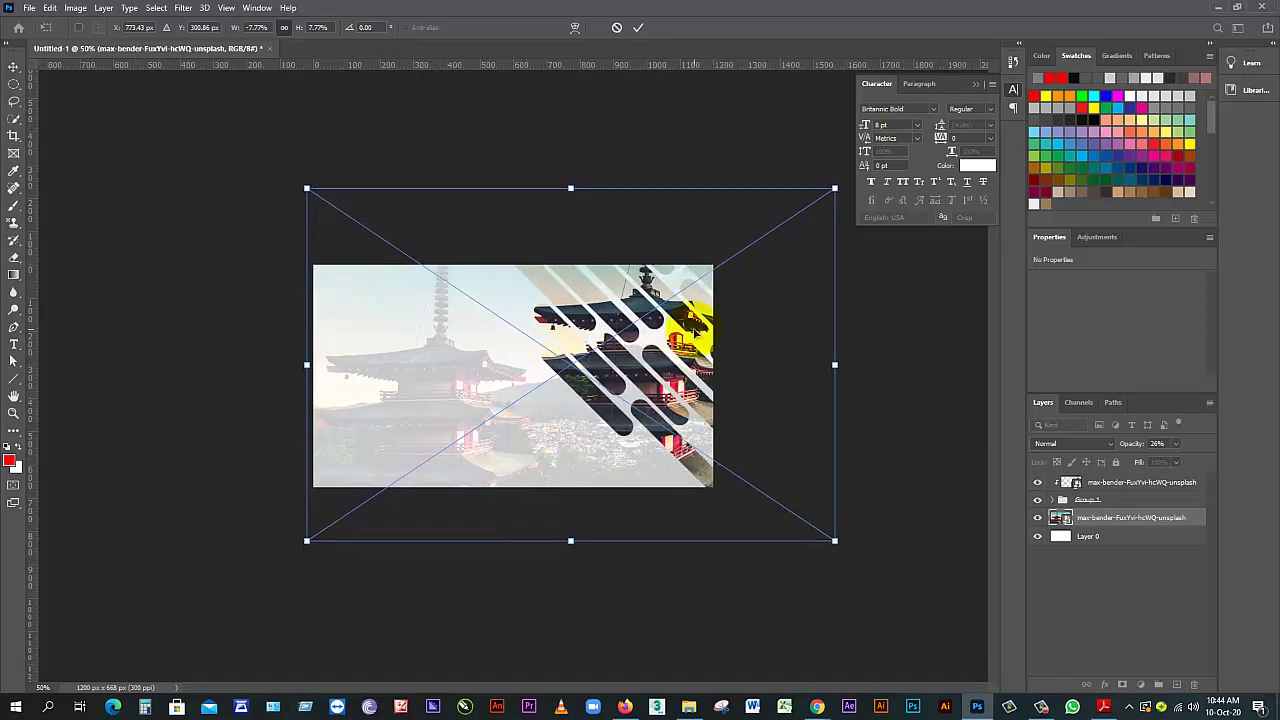
key(Return)
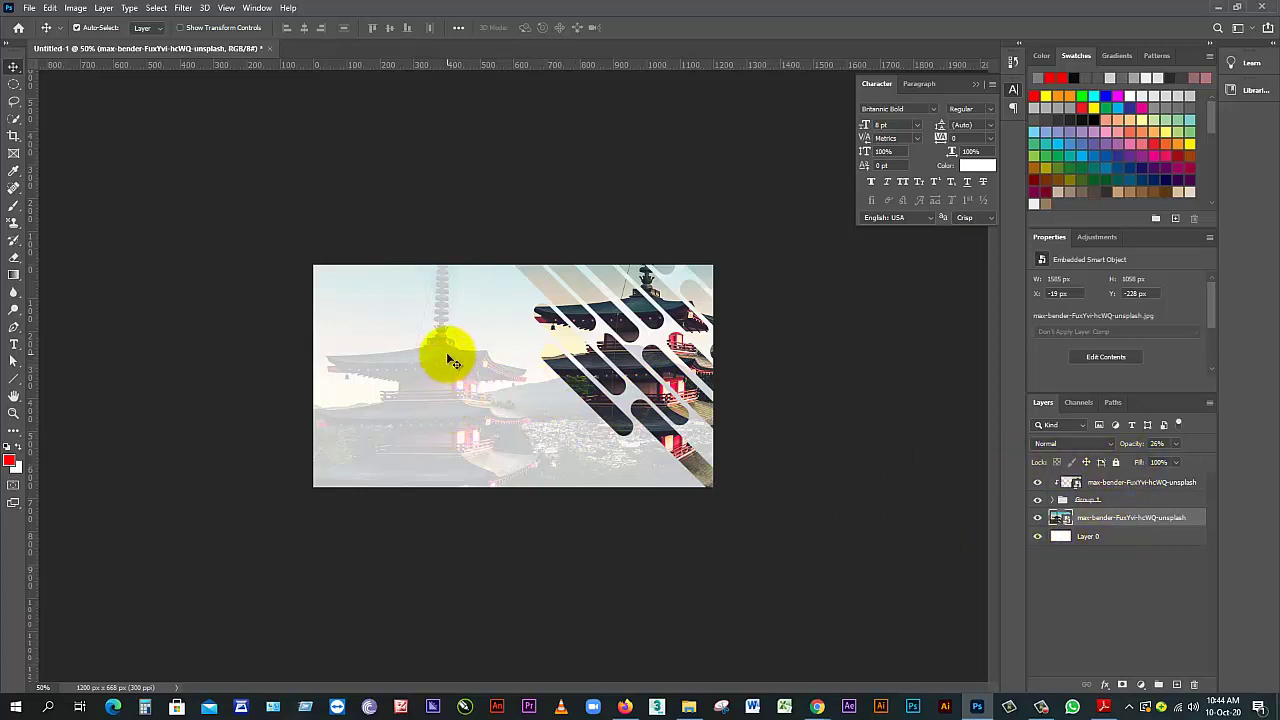
Try filling Layer 0 with a dark slate colour sampled from the clipped pagoda photo
click(1086, 541)
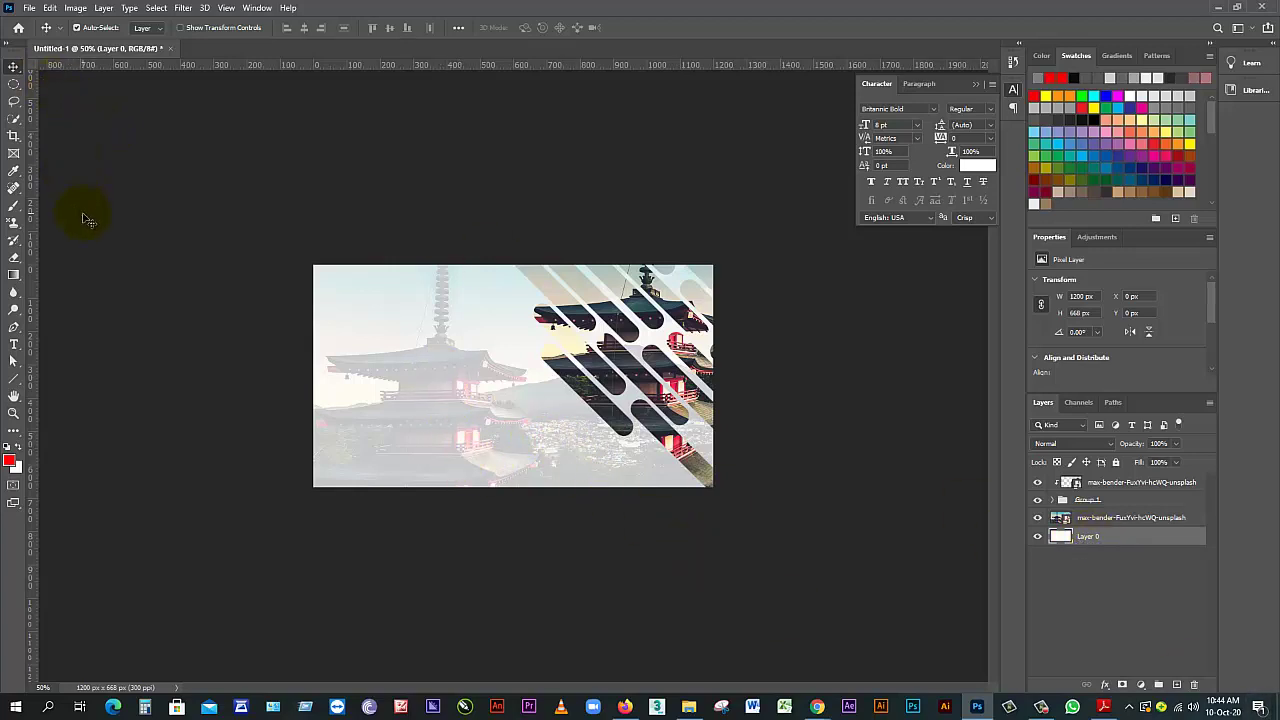
key(i)
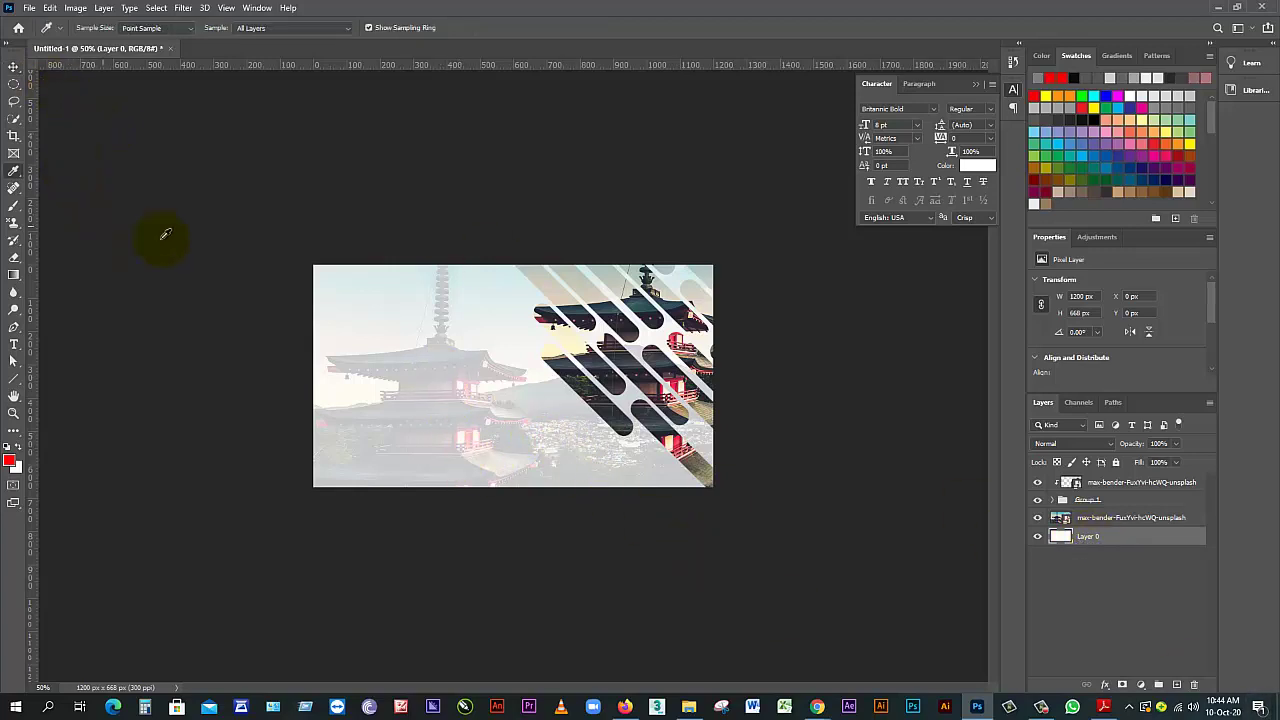
click(657, 352)
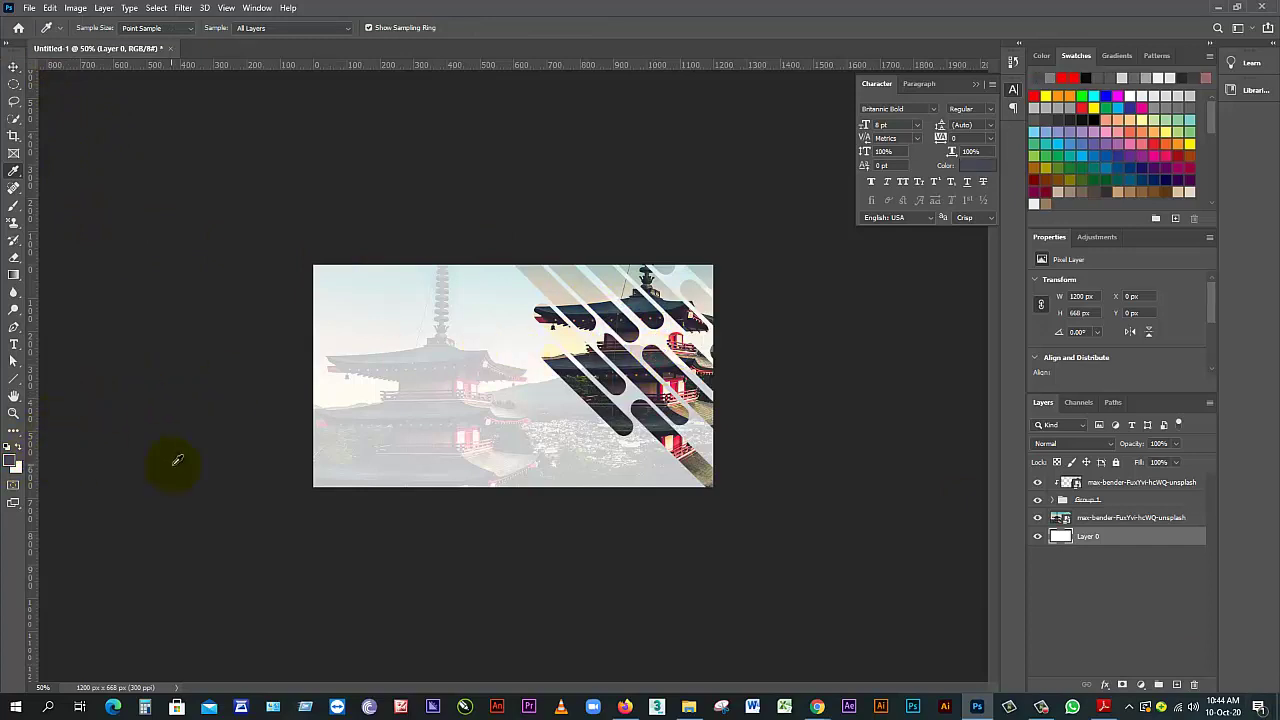
key(alt+BackSpace)
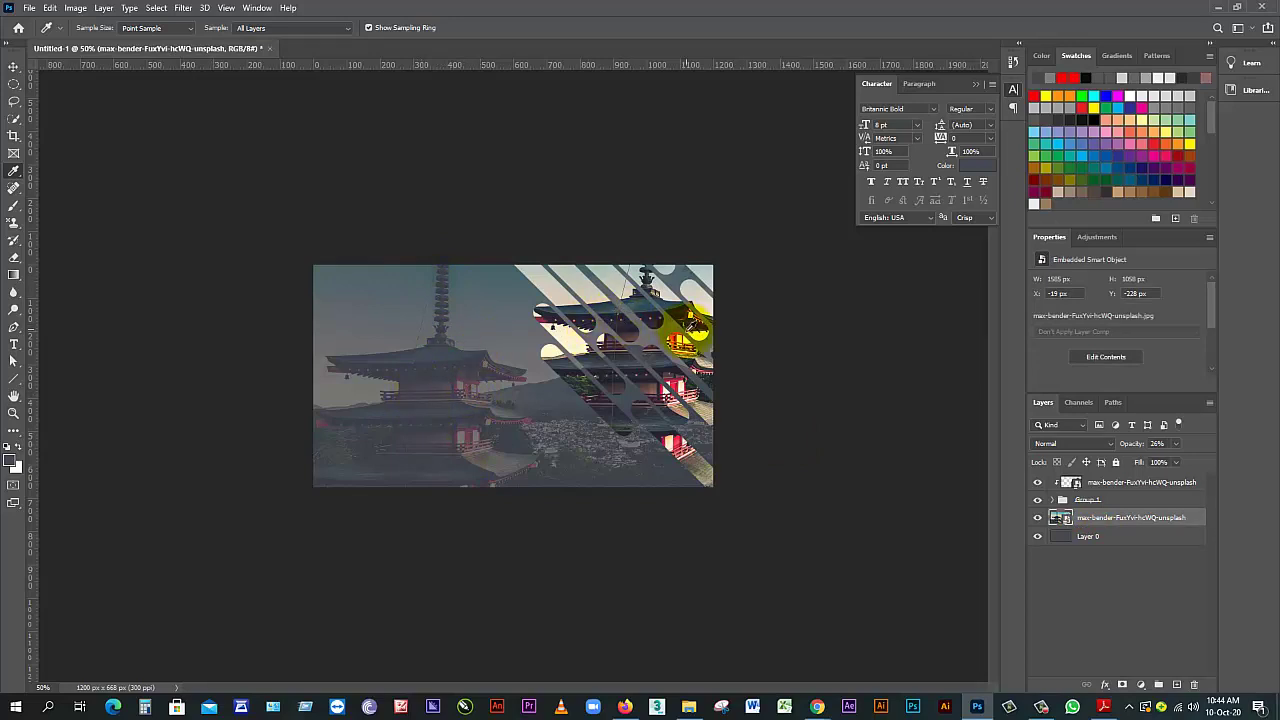
Try filling Layer 0 with pinkish red sampled from the pagoda, and with light grey sampled from the clipped photo's sky
click(681, 341)
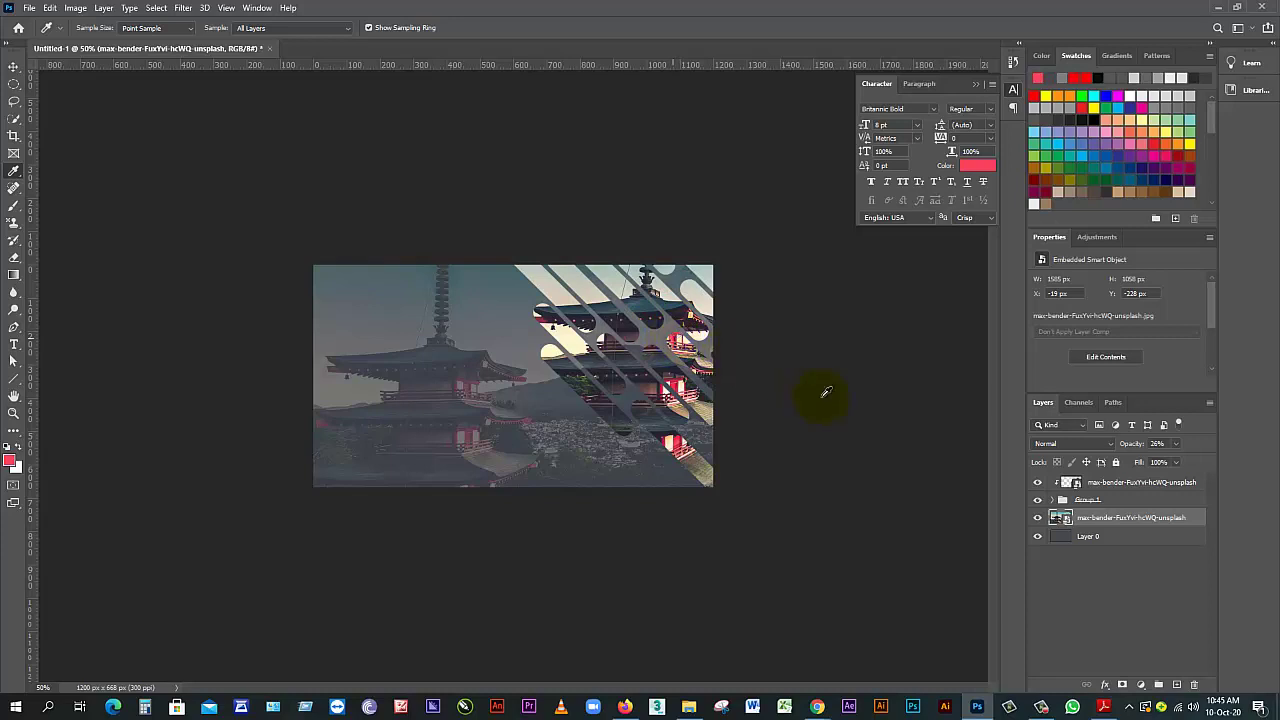
click(1110, 540)
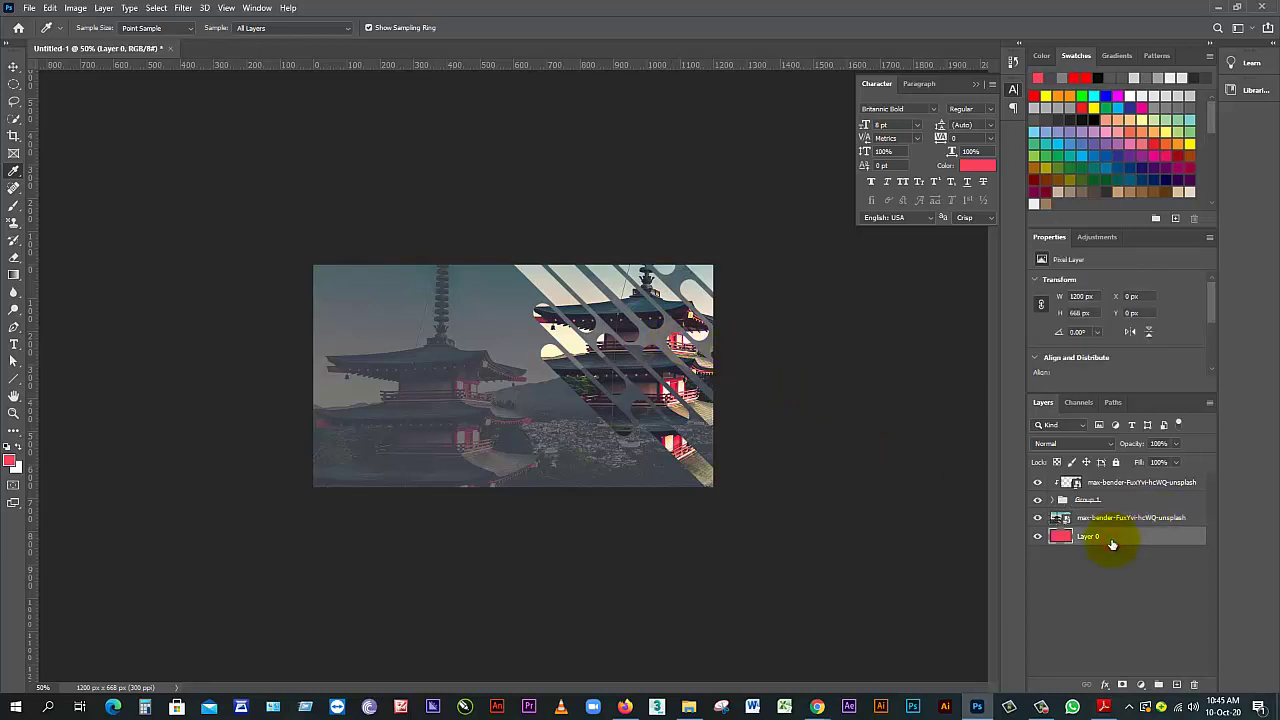
key(alt+BackSpace)
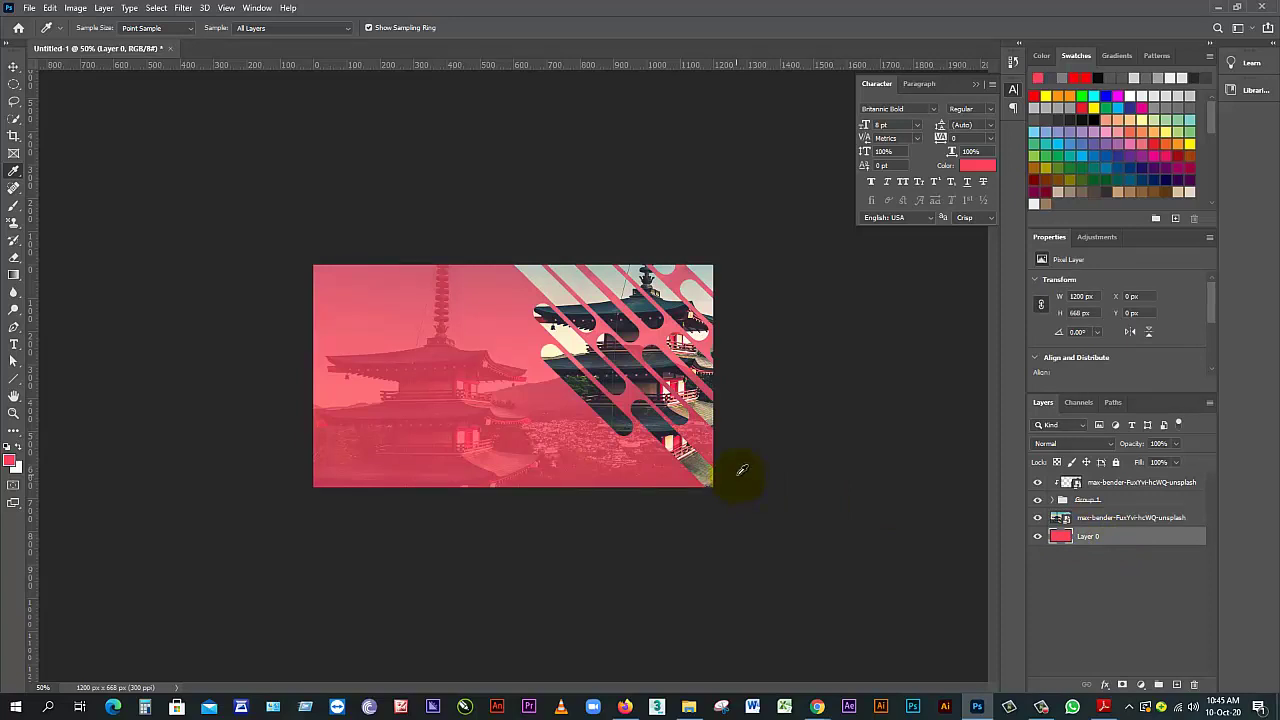
click(608, 273)
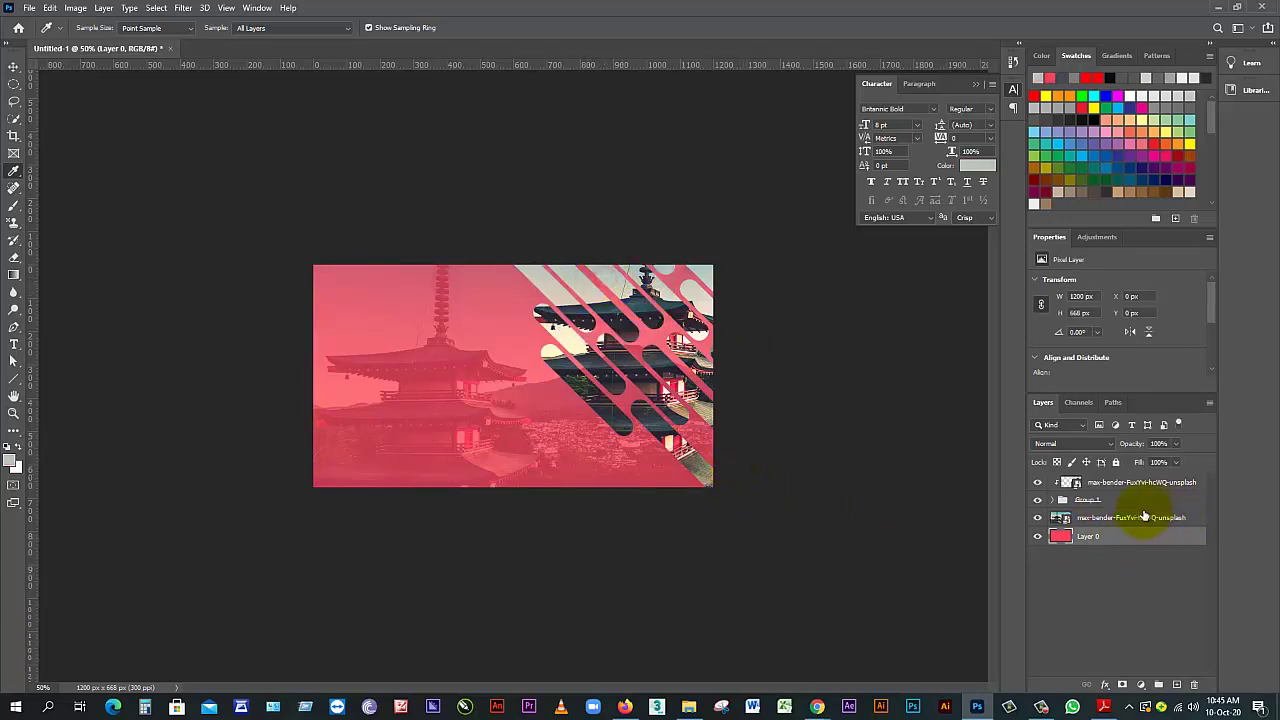
key(alt+BackSpace)
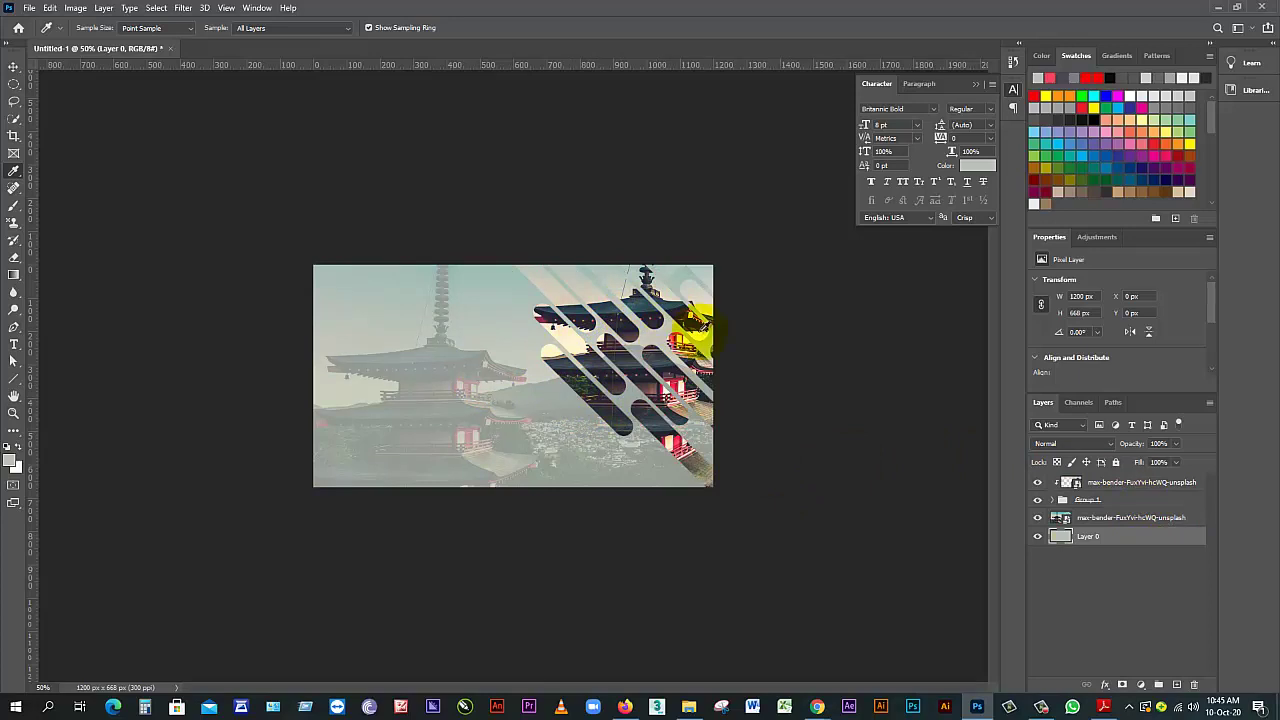
Pick a neutral medium grey as the foreground colour and fill Layer 0 with it
click(14, 462)
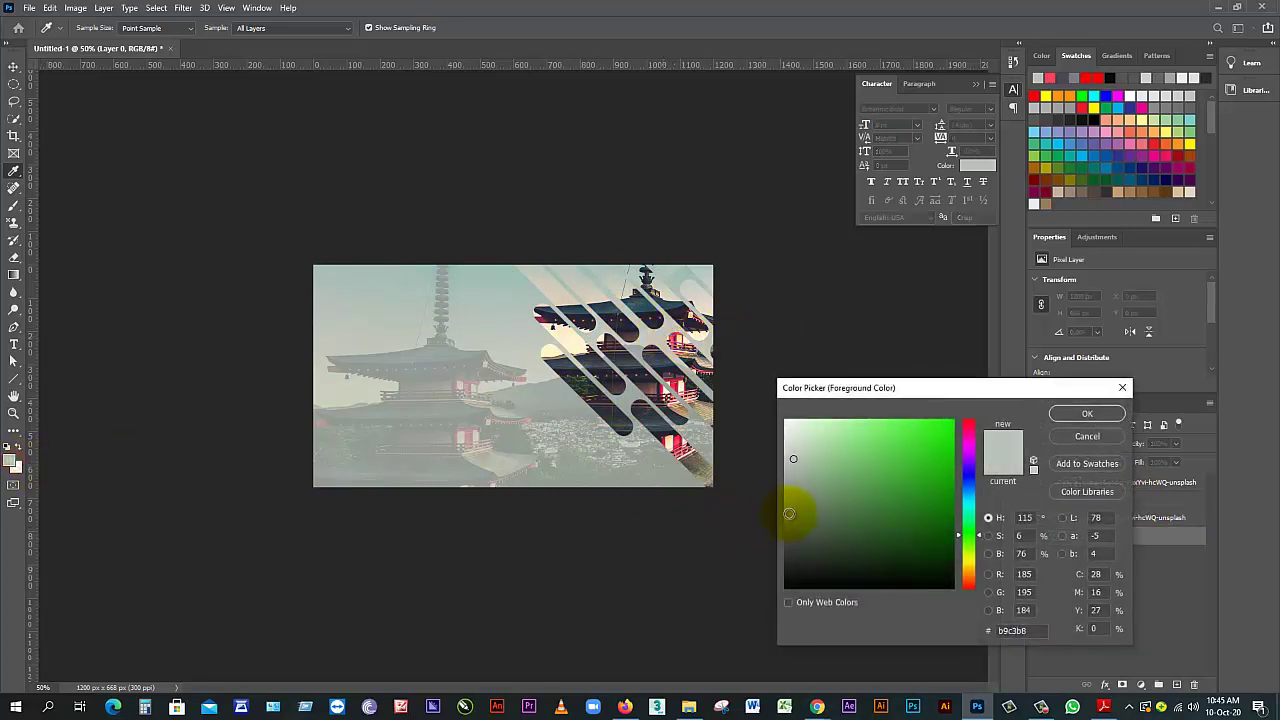
click(1087, 413)
key(alt+BackSpace)
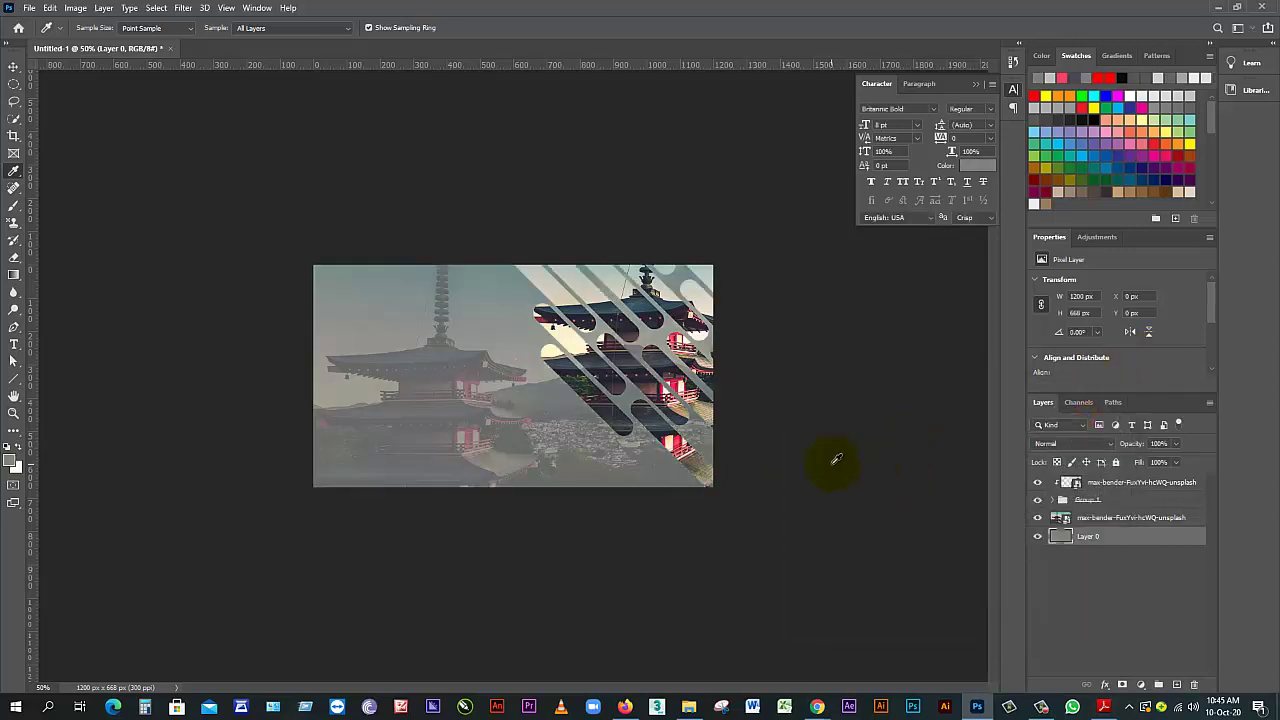
Create a guide layout with one column, one row and 40 px margins on all four sides of the canvas
key(ctrl+plus)
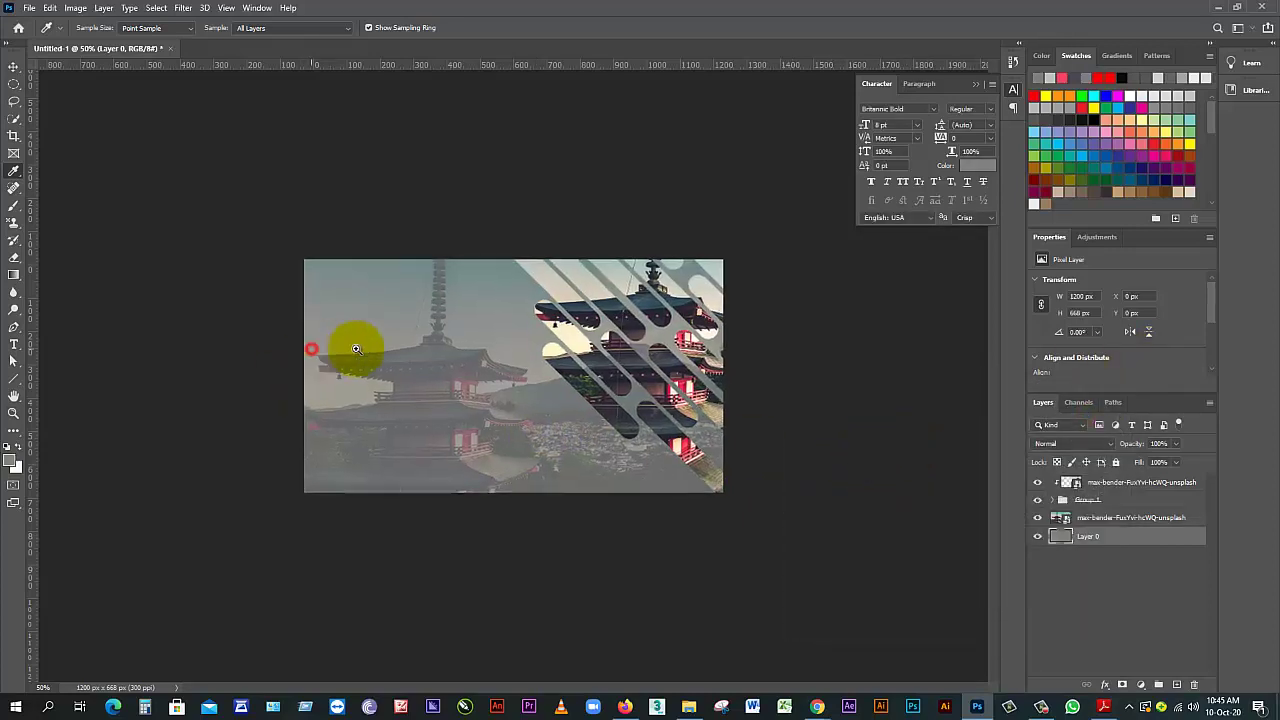
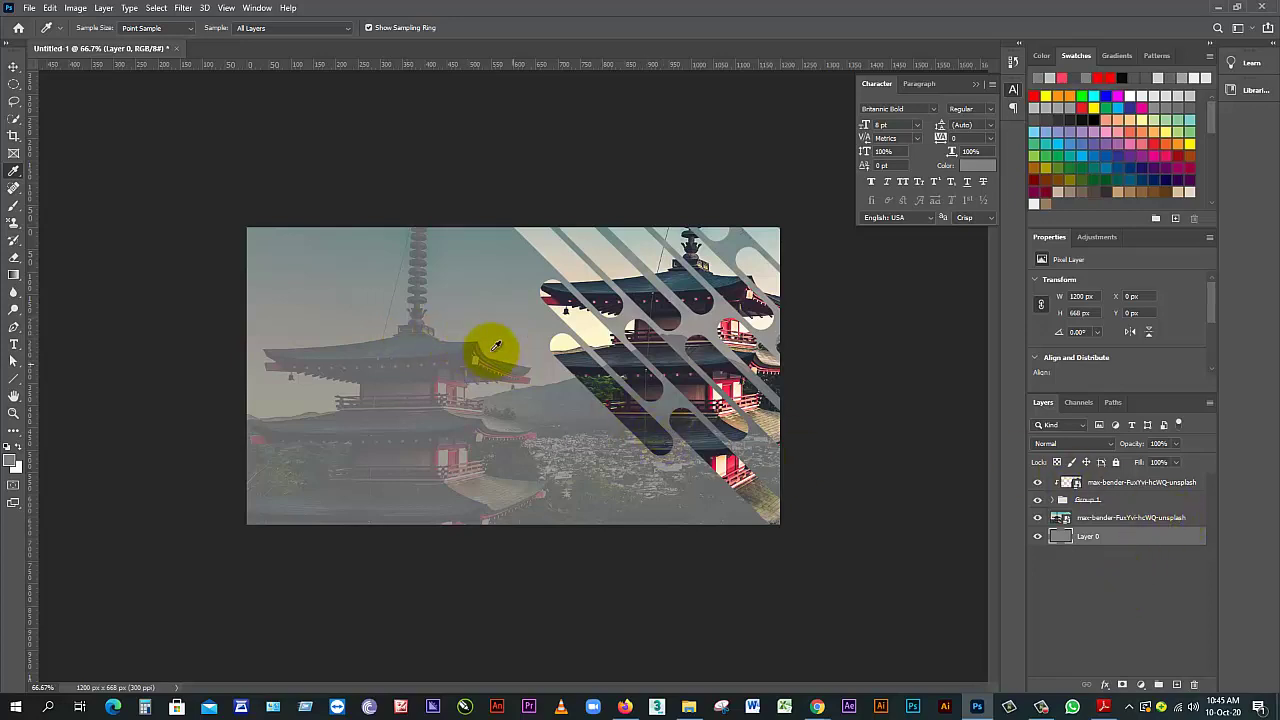
click(14, 66)
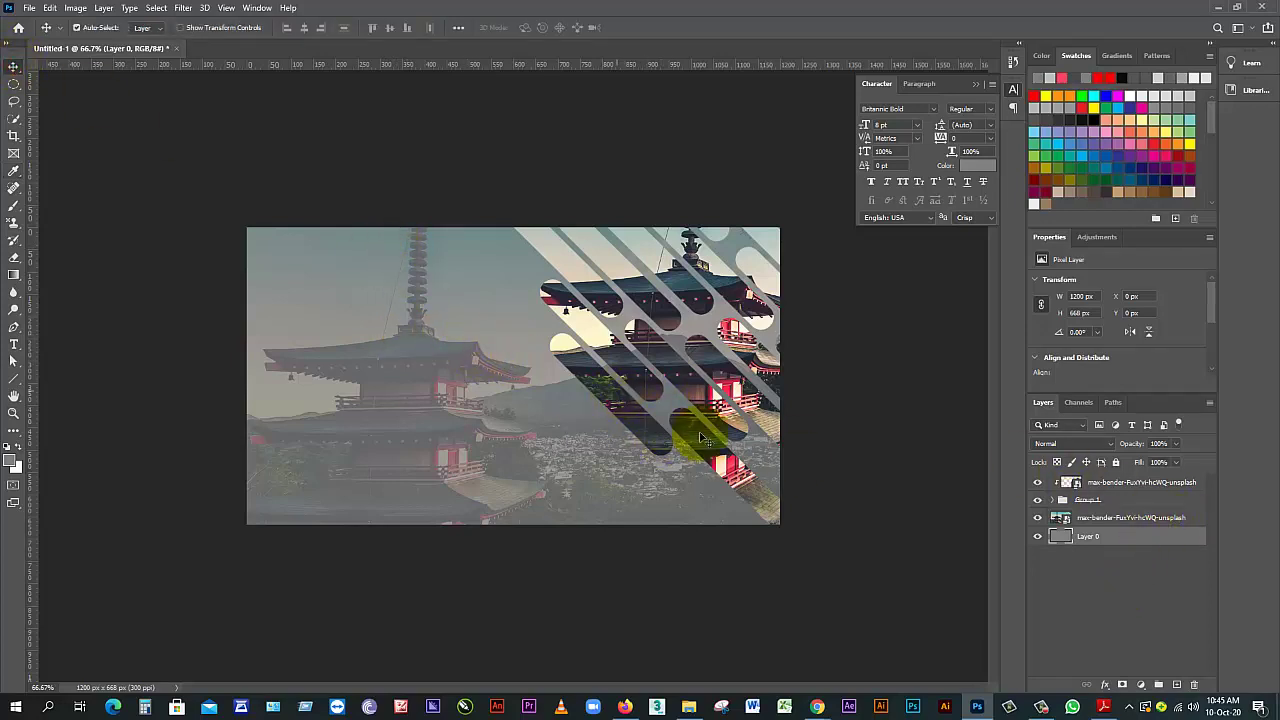
click(219, 11)
click(308, 410)
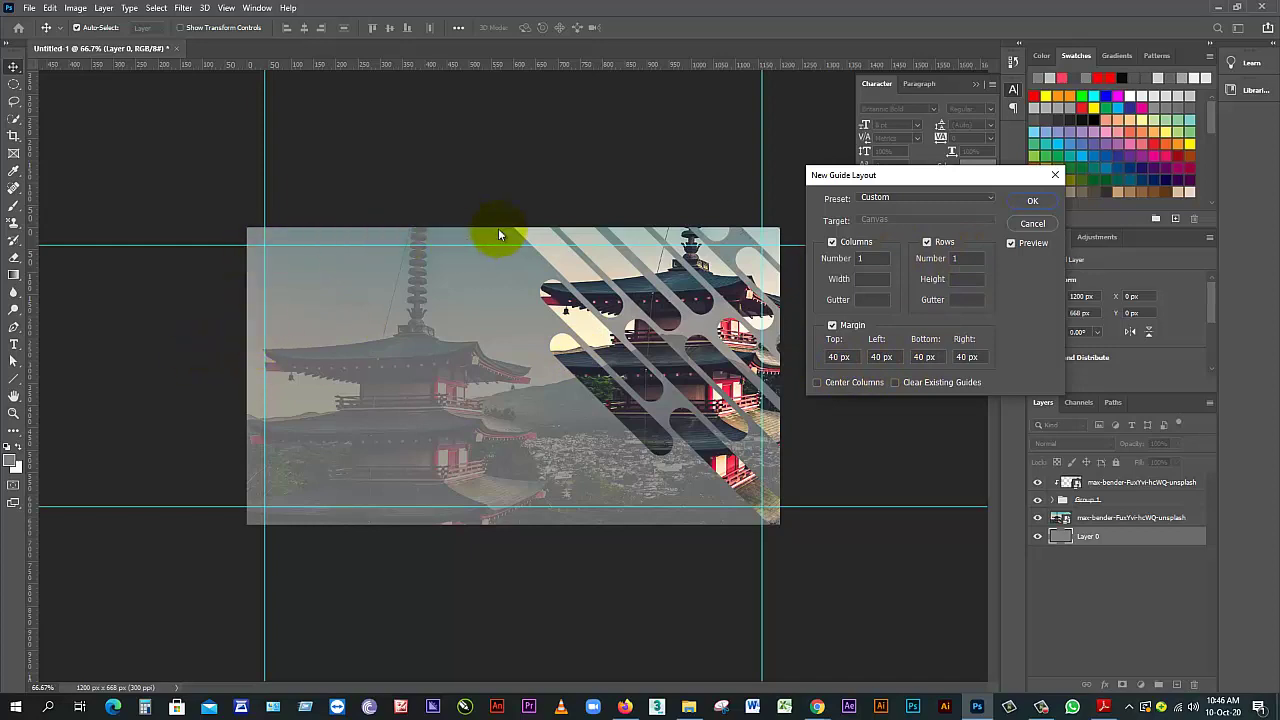
click(1033, 203)
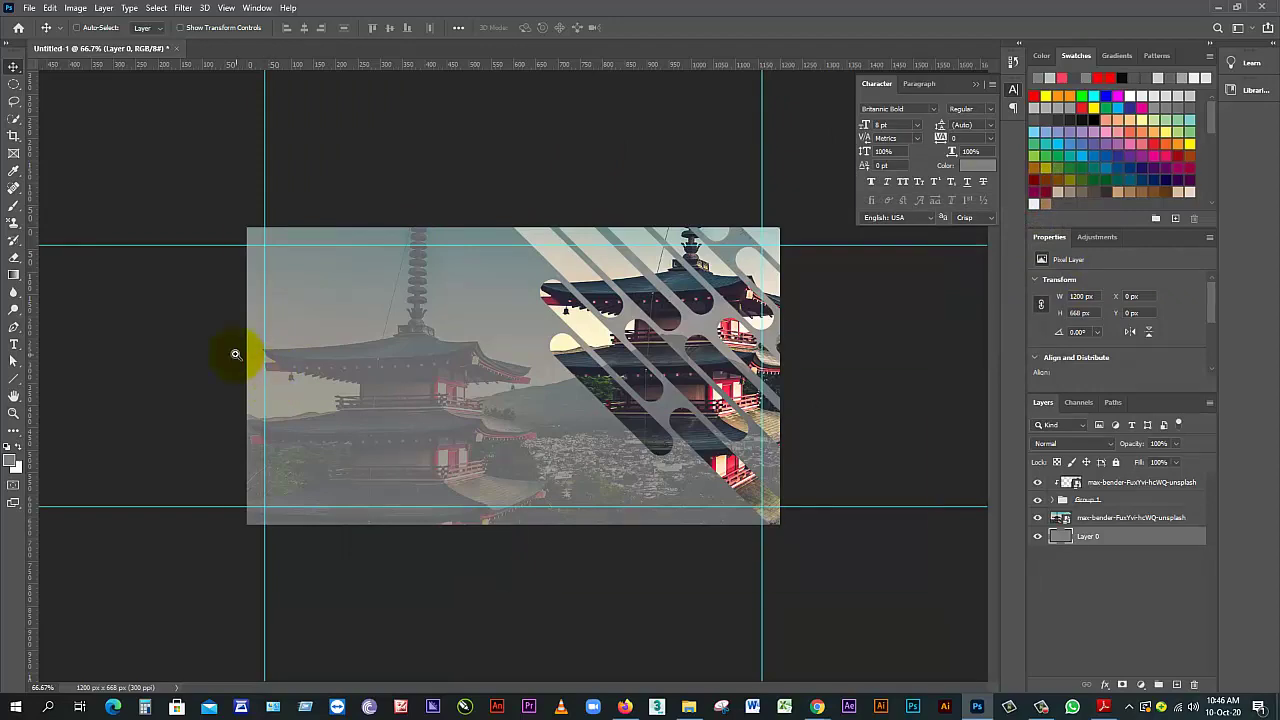
Add a new empty layer above the clipped pagoda photo
key(ctrl+plus)
click(1166, 485)
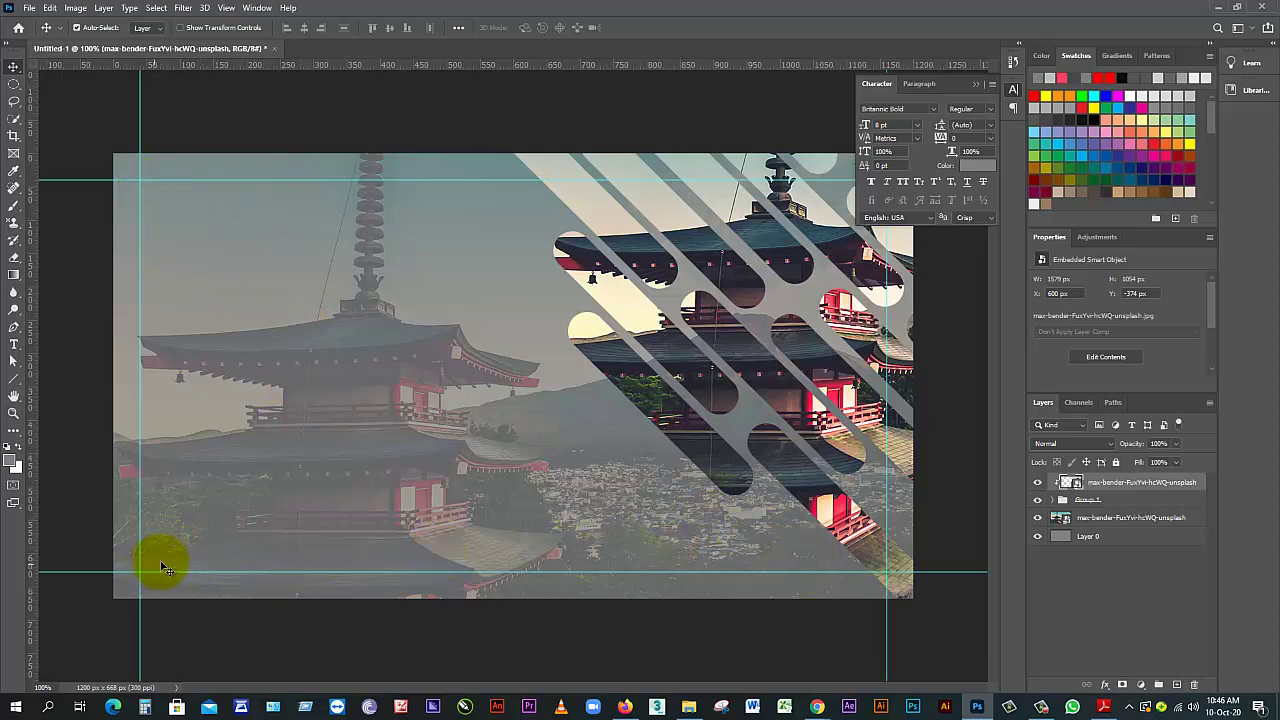
click(1175, 684)
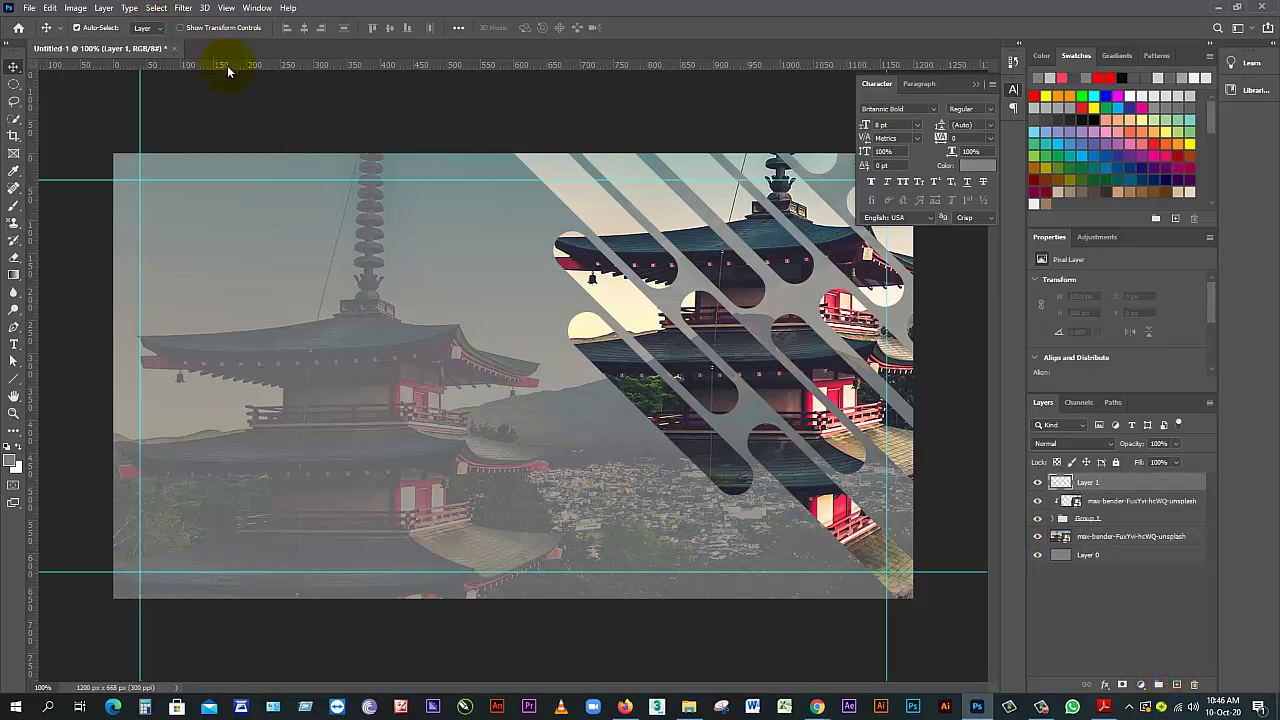
Start placing an embedded file and look through the images in the pic folder
click(29, 8)
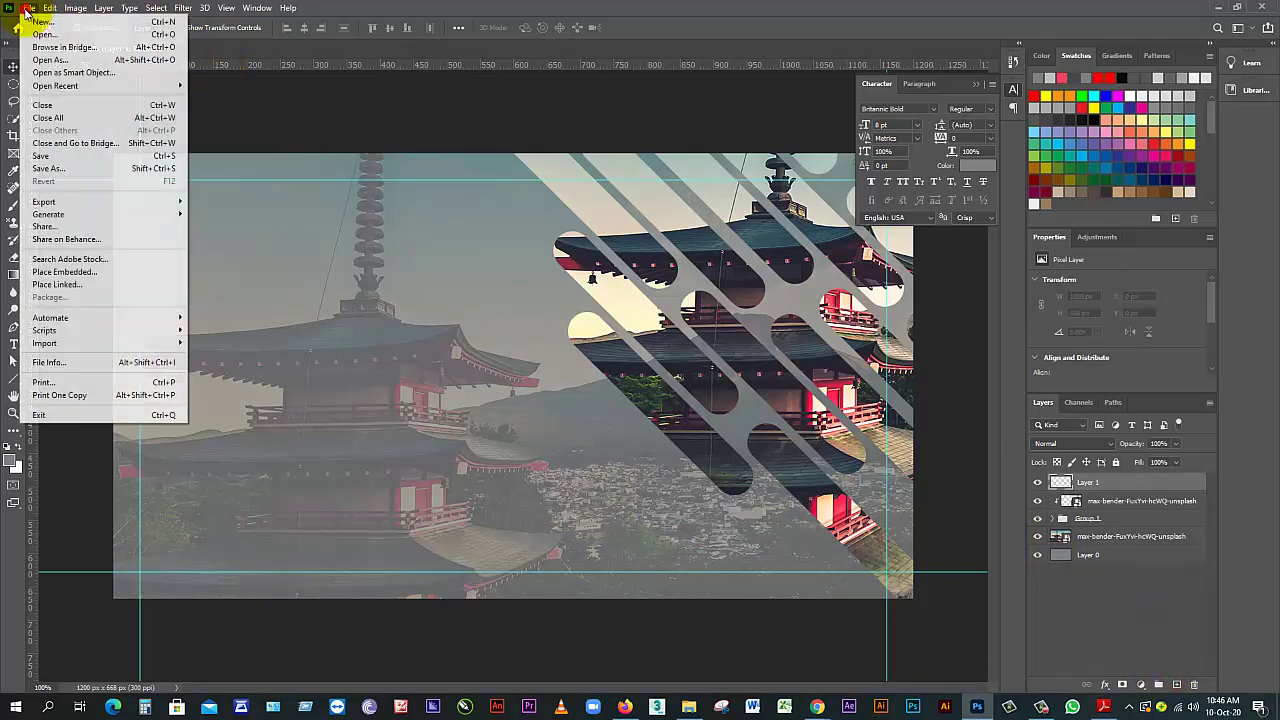
click(98, 271)
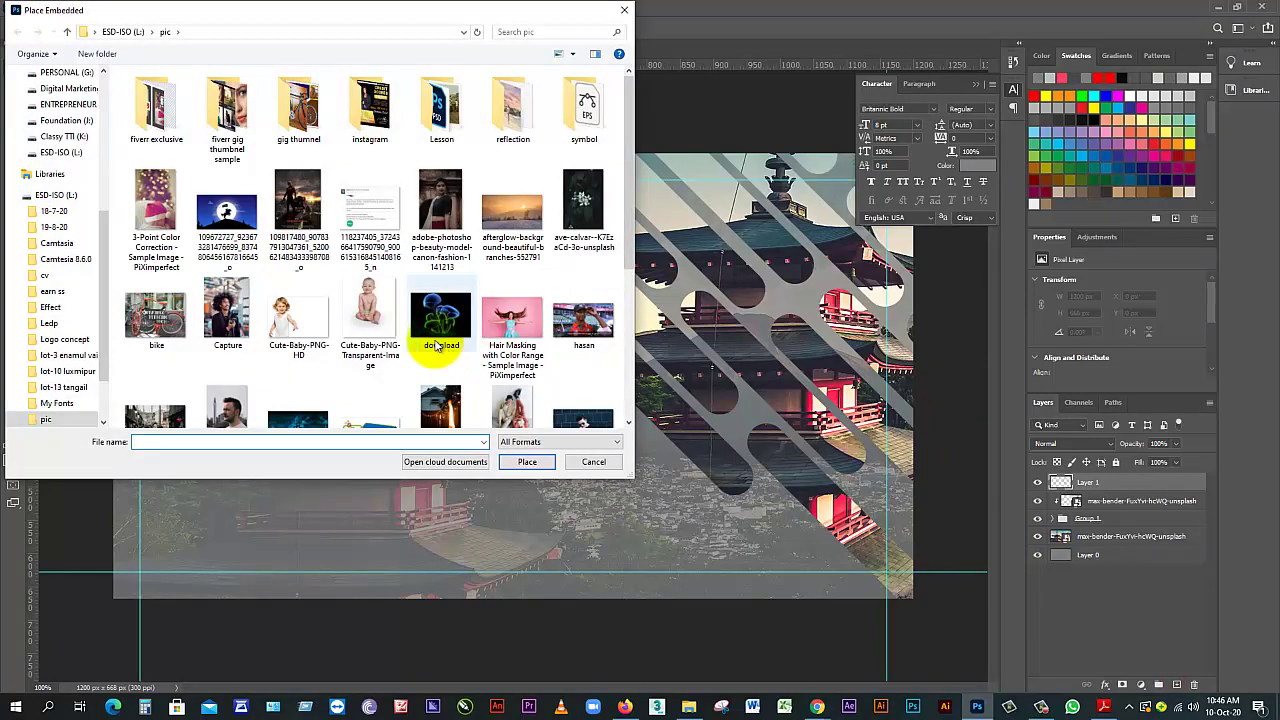
scroll(400, 334, down, 4)
scroll(403, 334, up, 3)
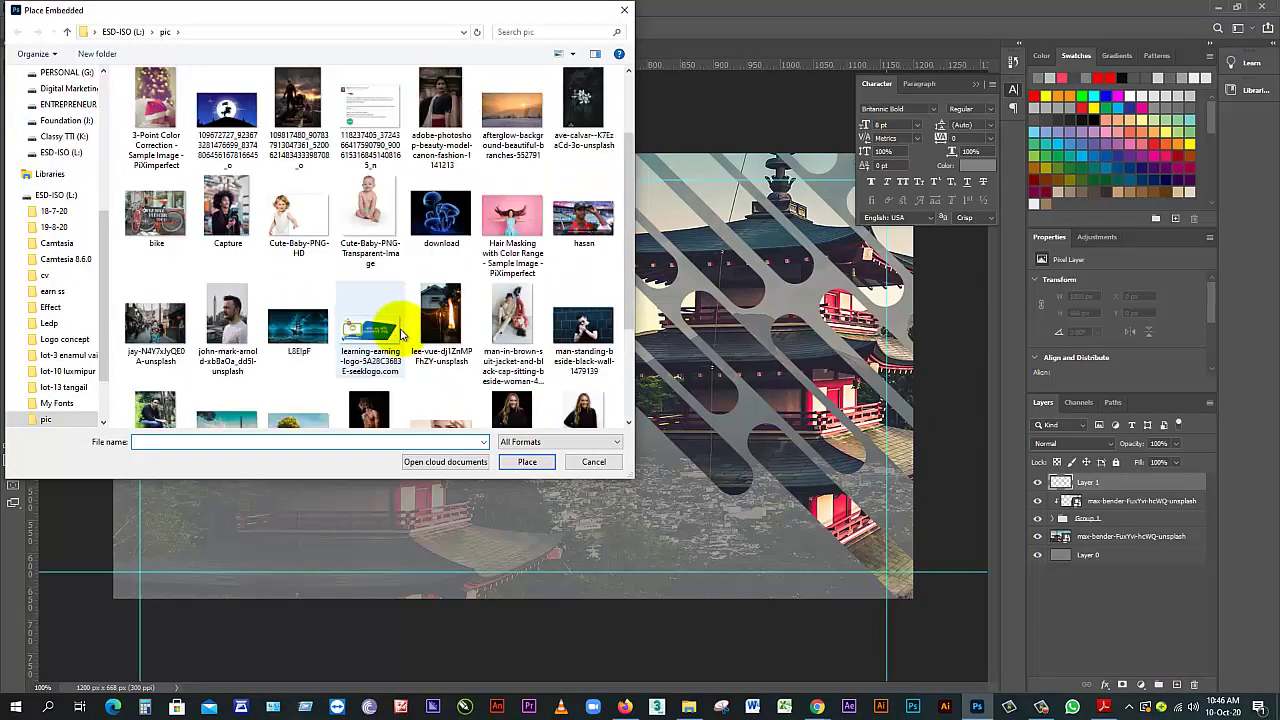
scroll(400, 334, up, 1)
scroll(400, 334, down, 3)
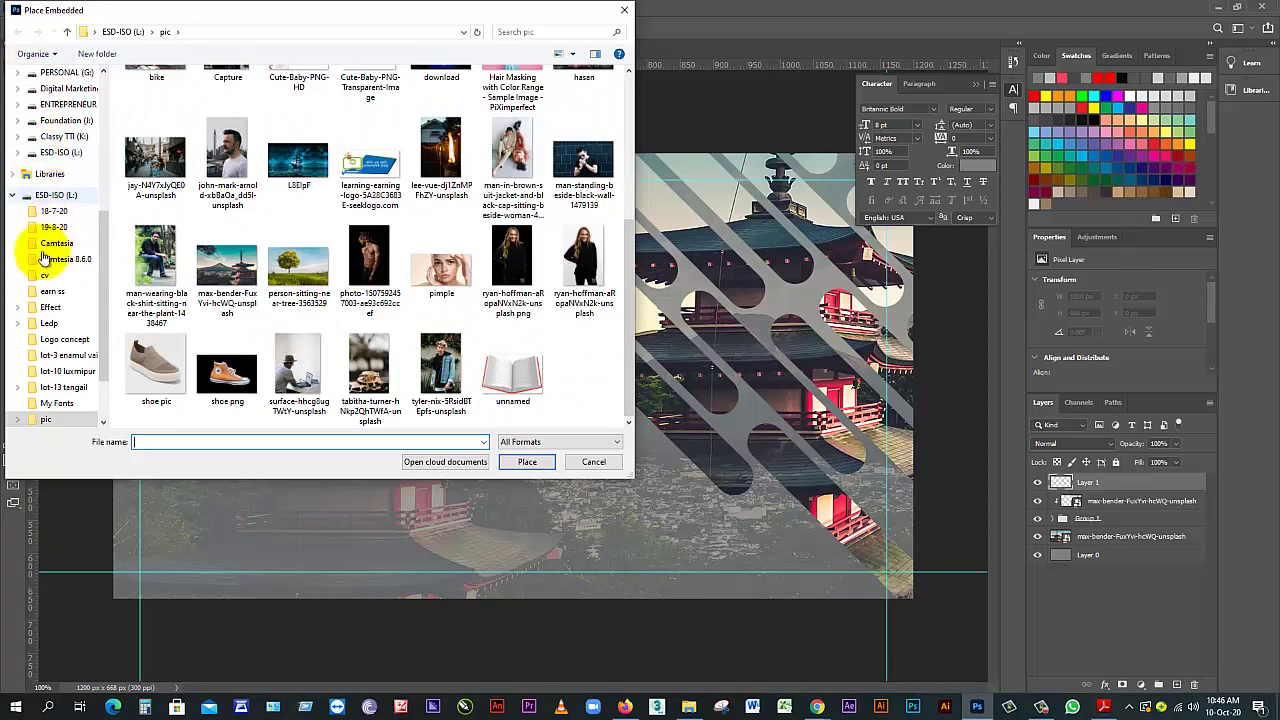
Create a folder named Facebook post inside the design folder of lot-13 tangail on ESD-ISO (L:) and open it
click(48, 194)
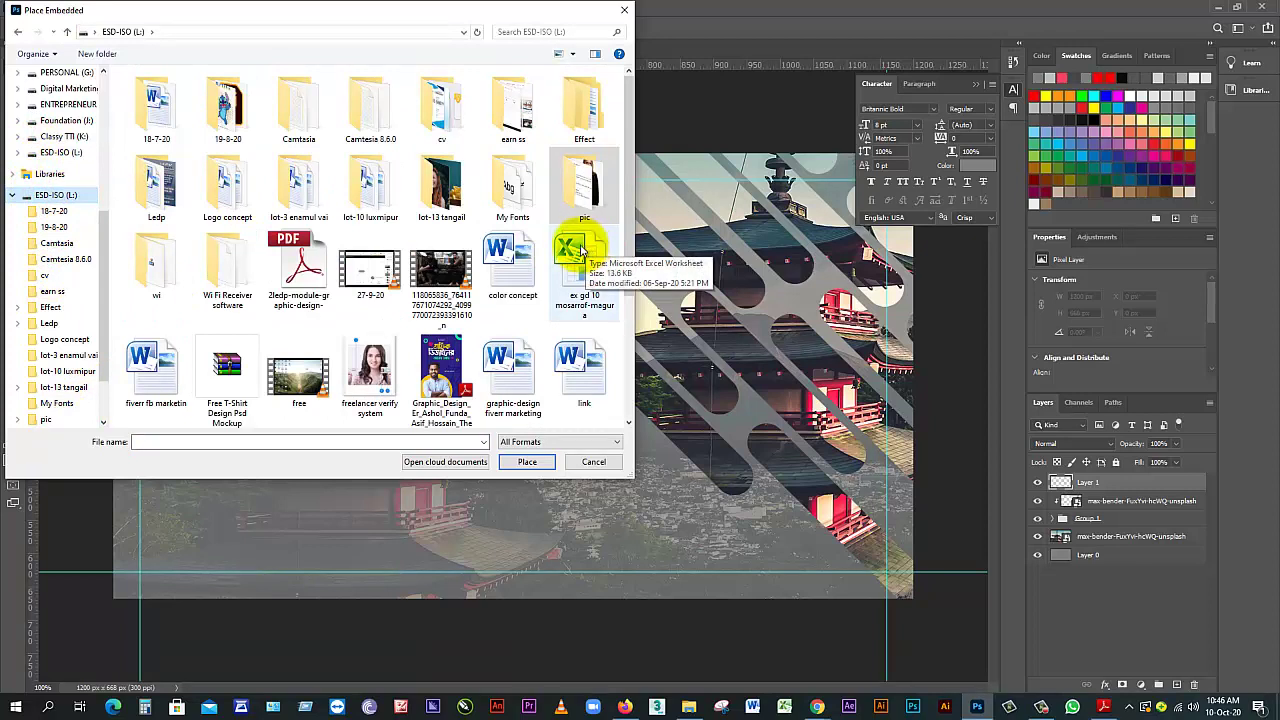
double_click(433, 200)
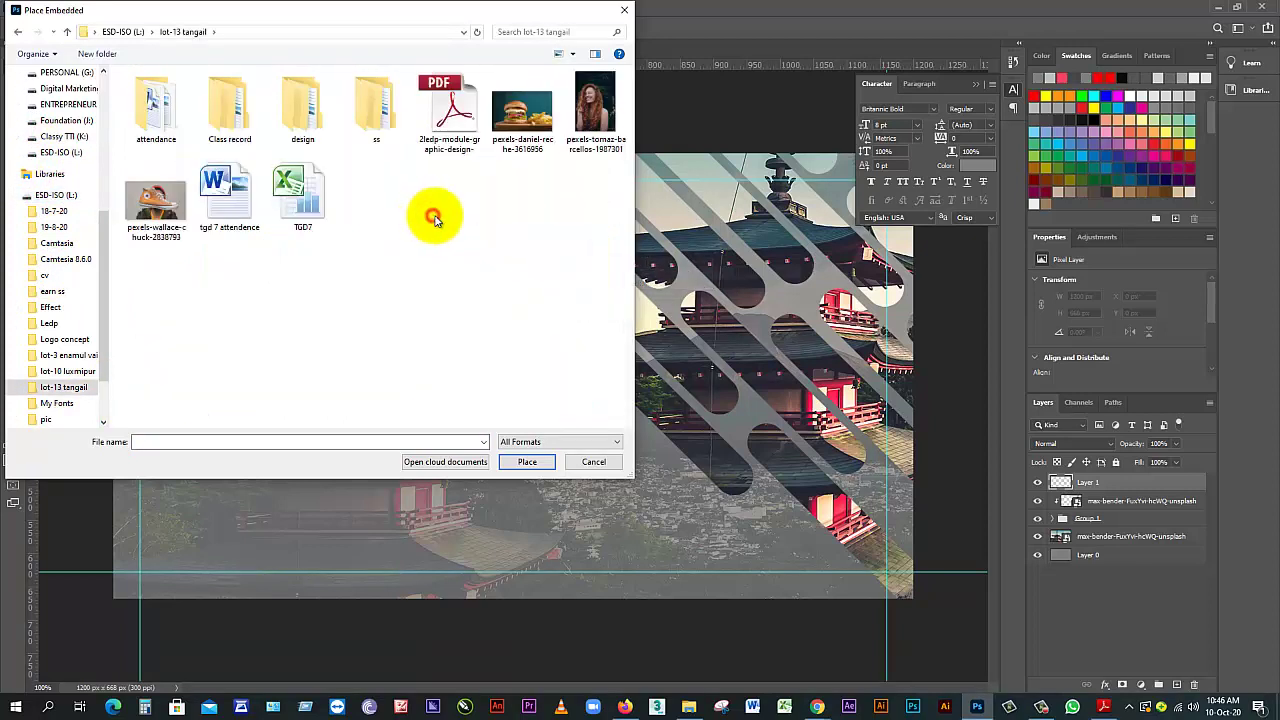
double_click(306, 114)
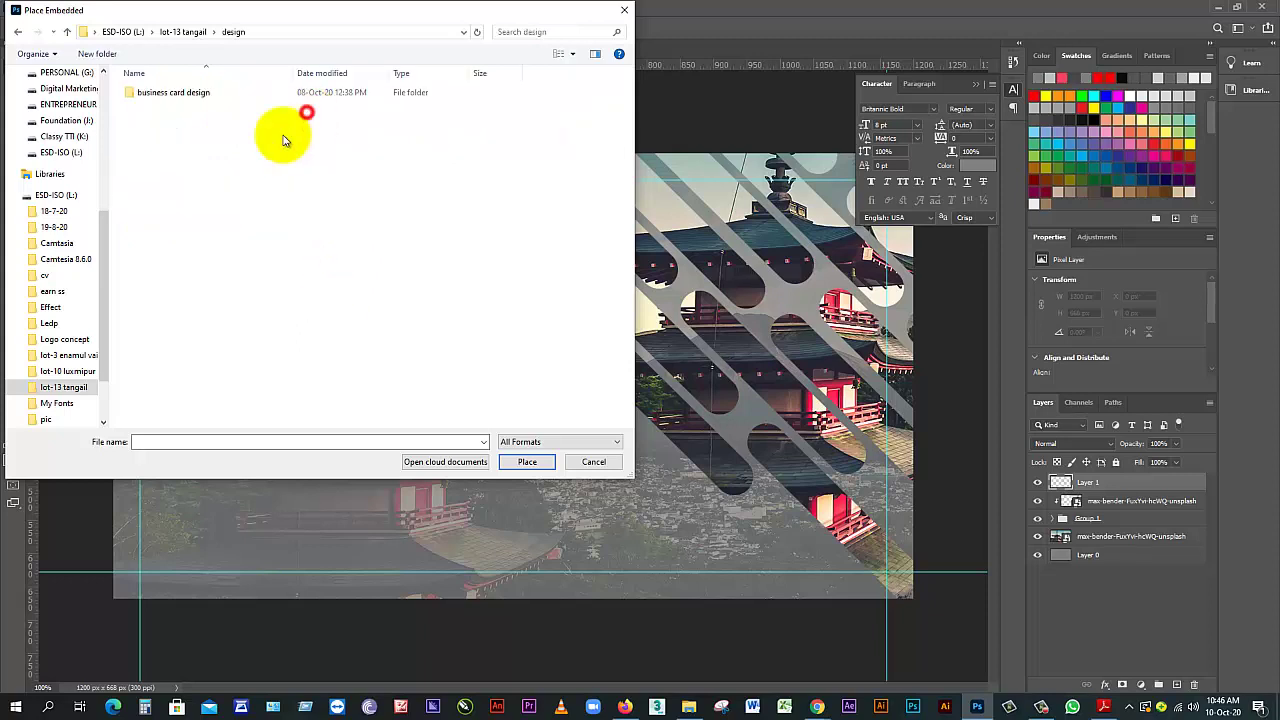
click(309, 253)
key(ctrl+shift+n)
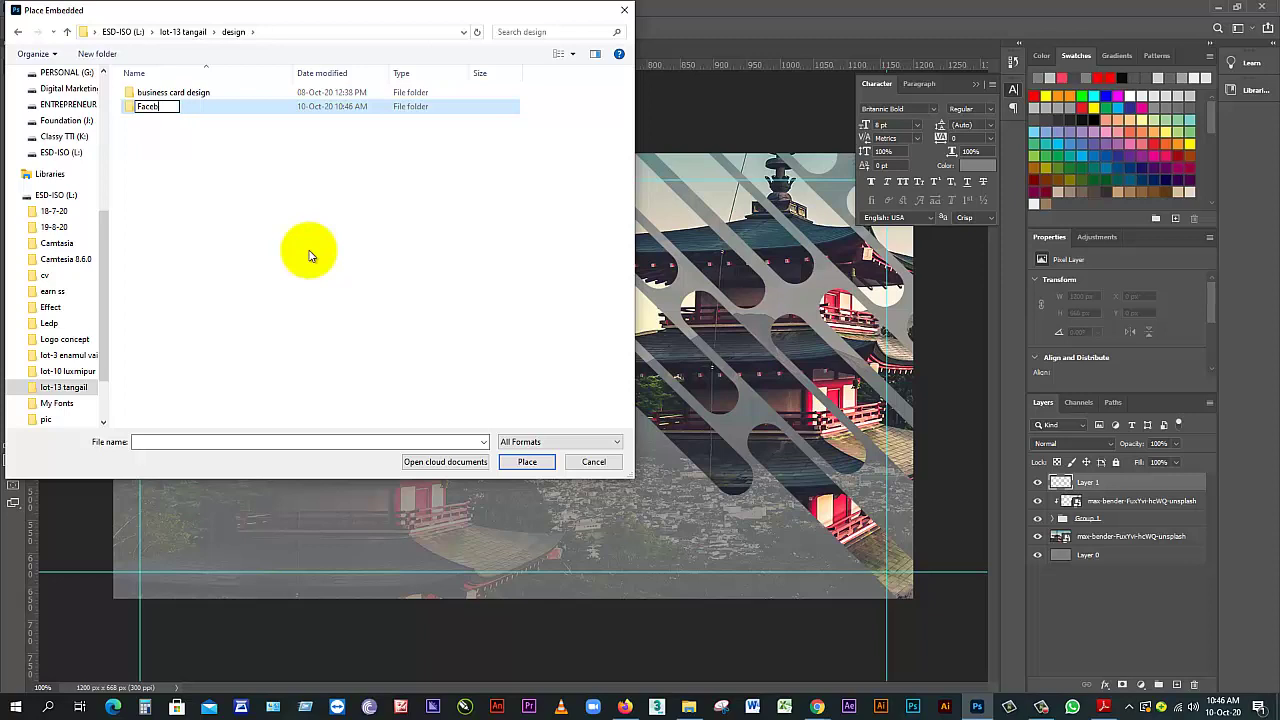
key(Return)
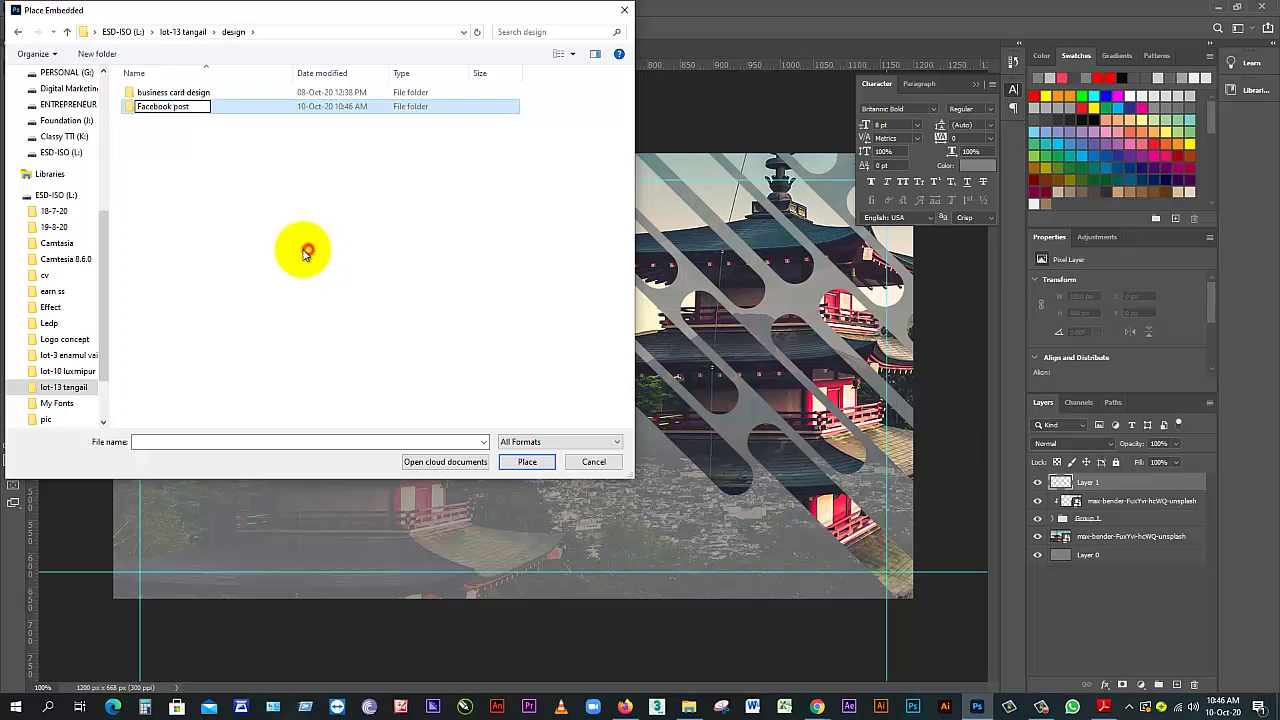
double_click(177, 106)
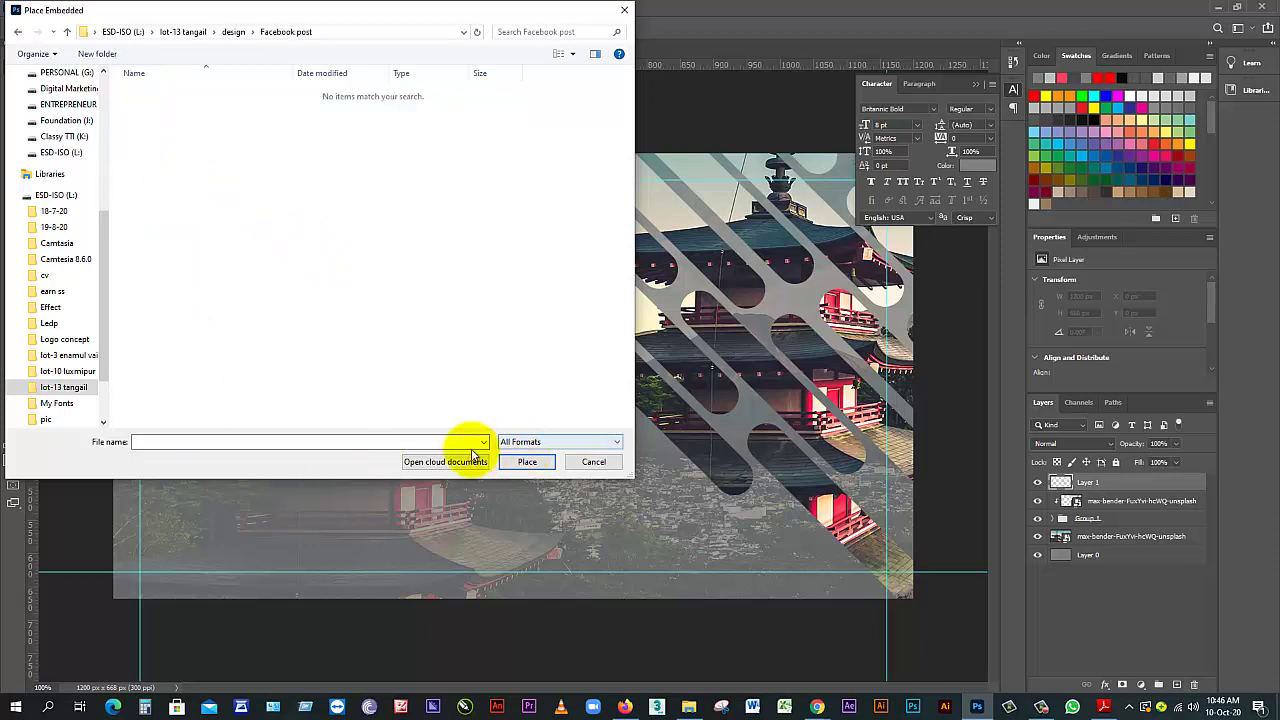
click(421, 441)
text(1)
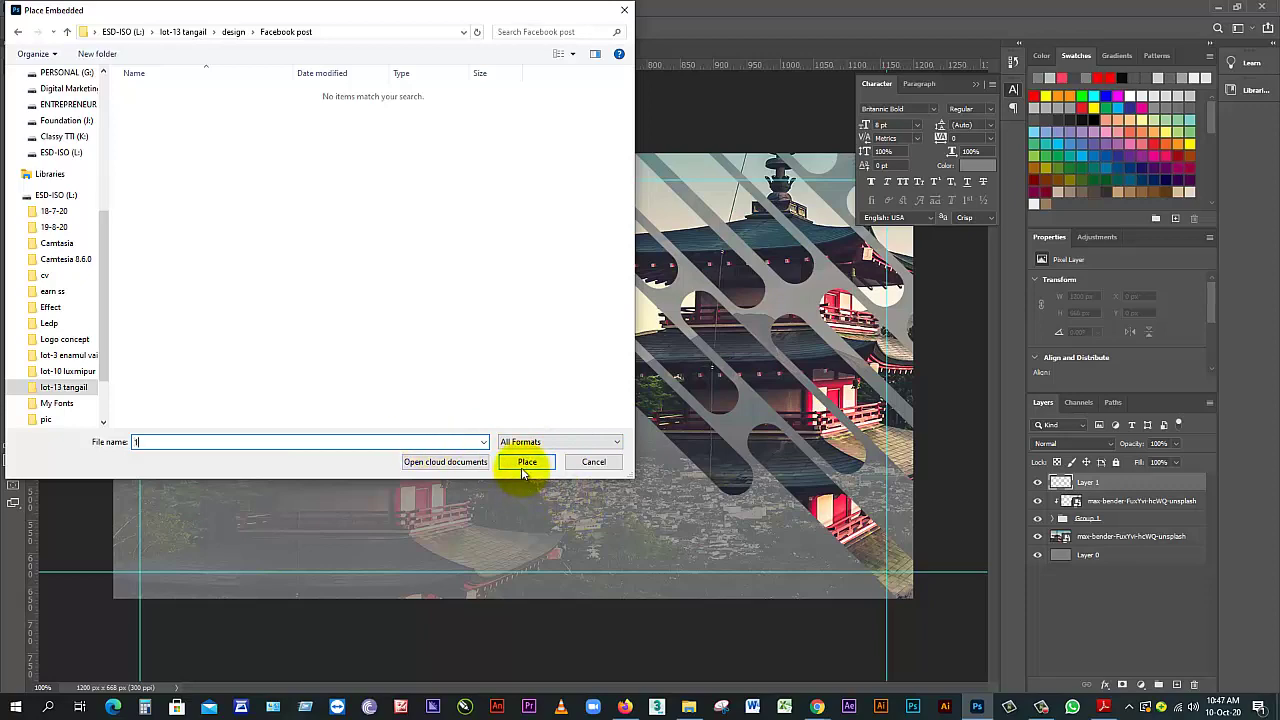
click(596, 463)
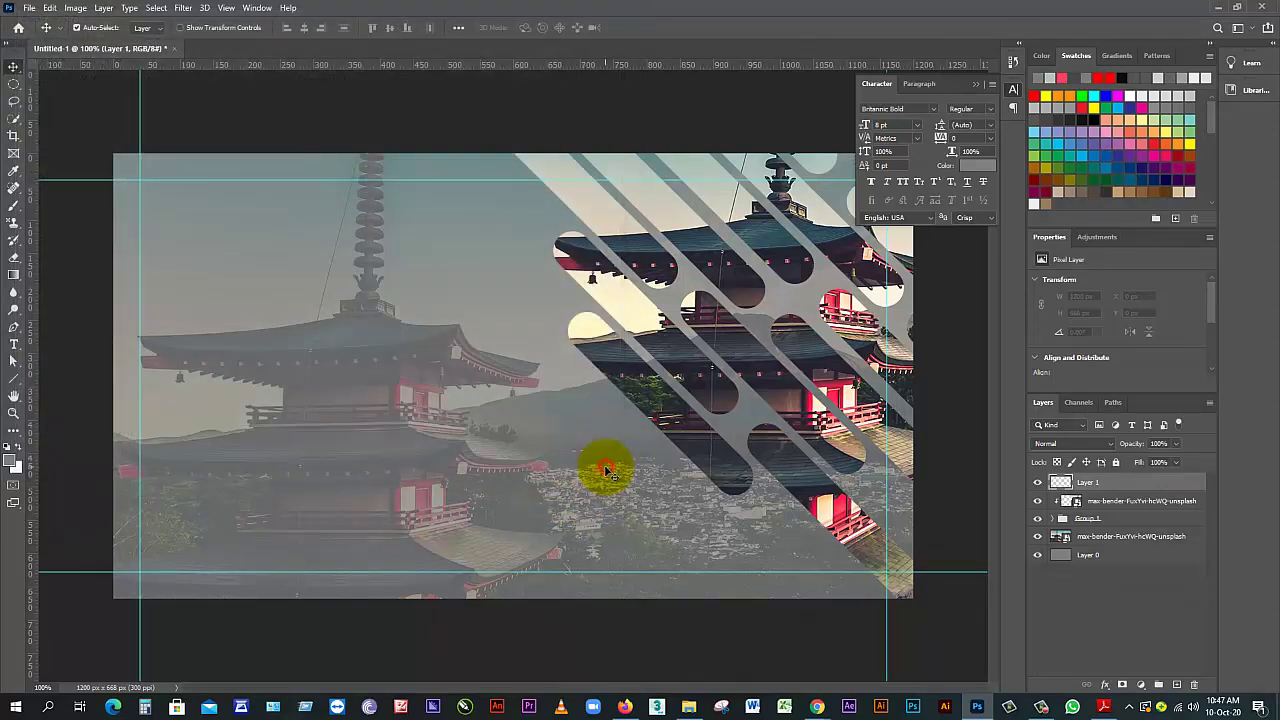
Save the document as Untitled-1 in Photoshop format, with Maximize Compatibility, in lot-13 tangail's design > Facebook post folder
key(ctrl+s)
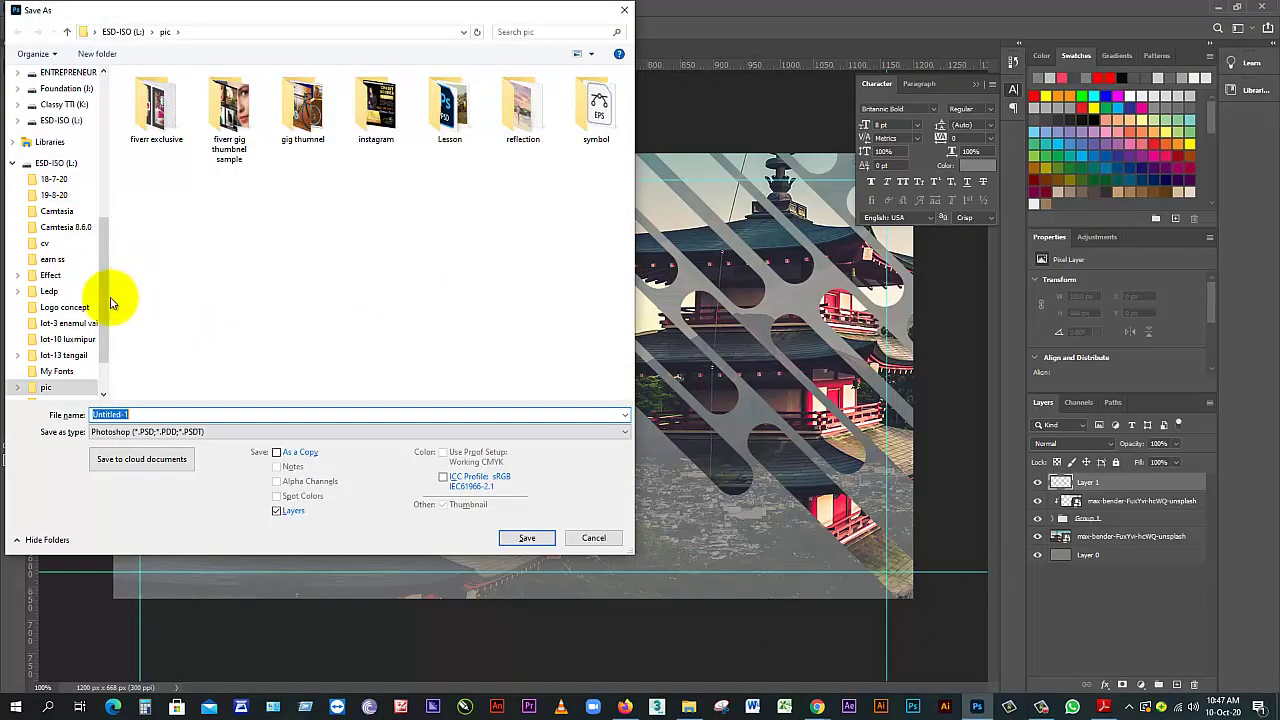
click(70, 355)
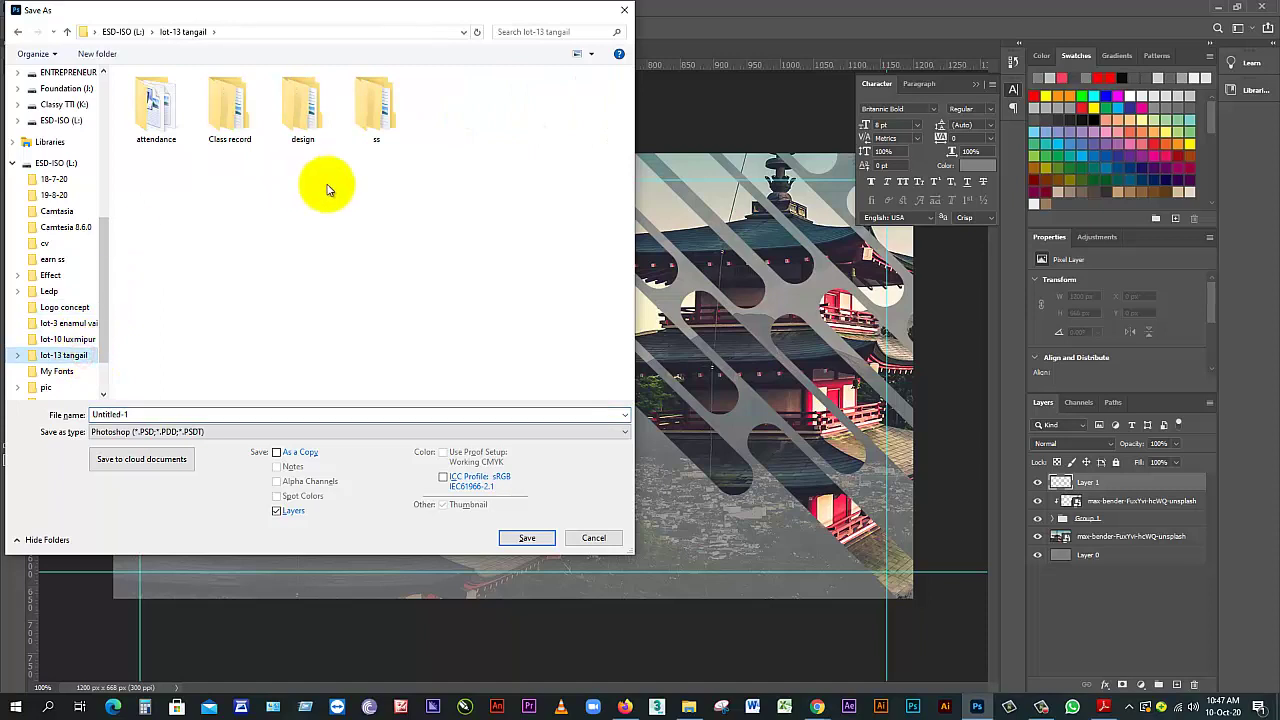
double_click(300, 102)
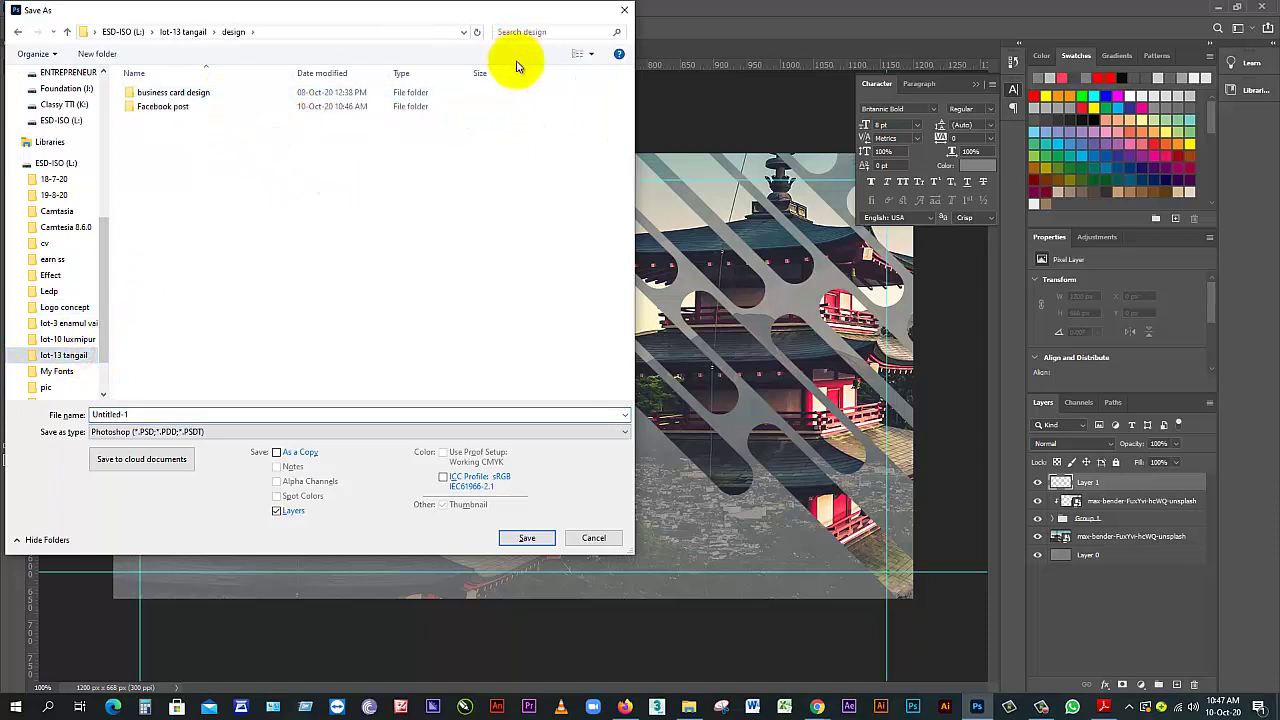
click(591, 52)
click(620, 50)
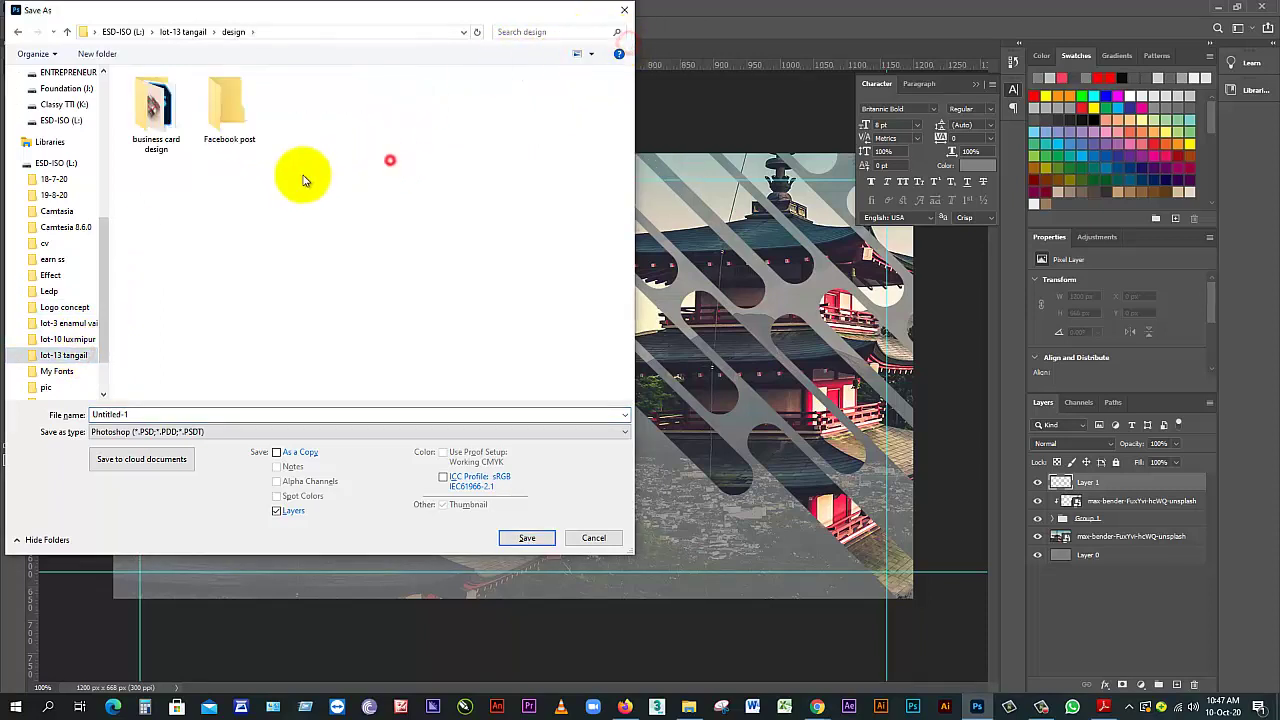
double_click(250, 108)
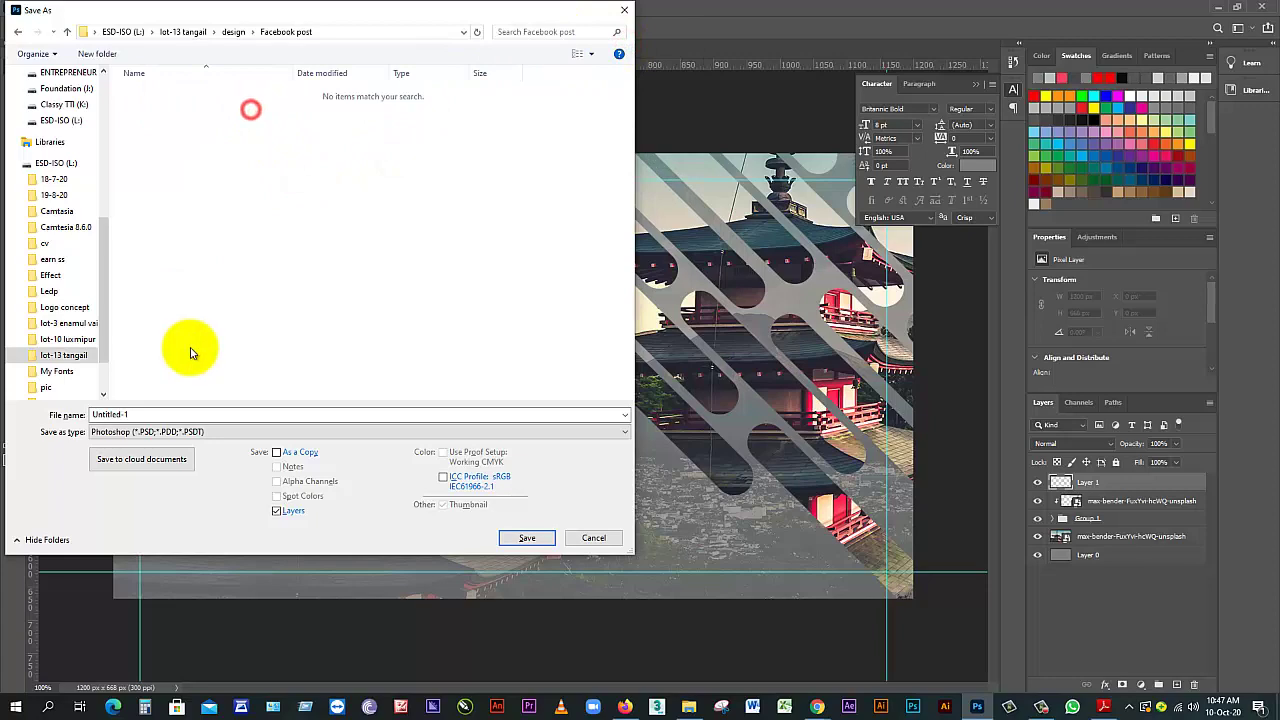
click(530, 538)
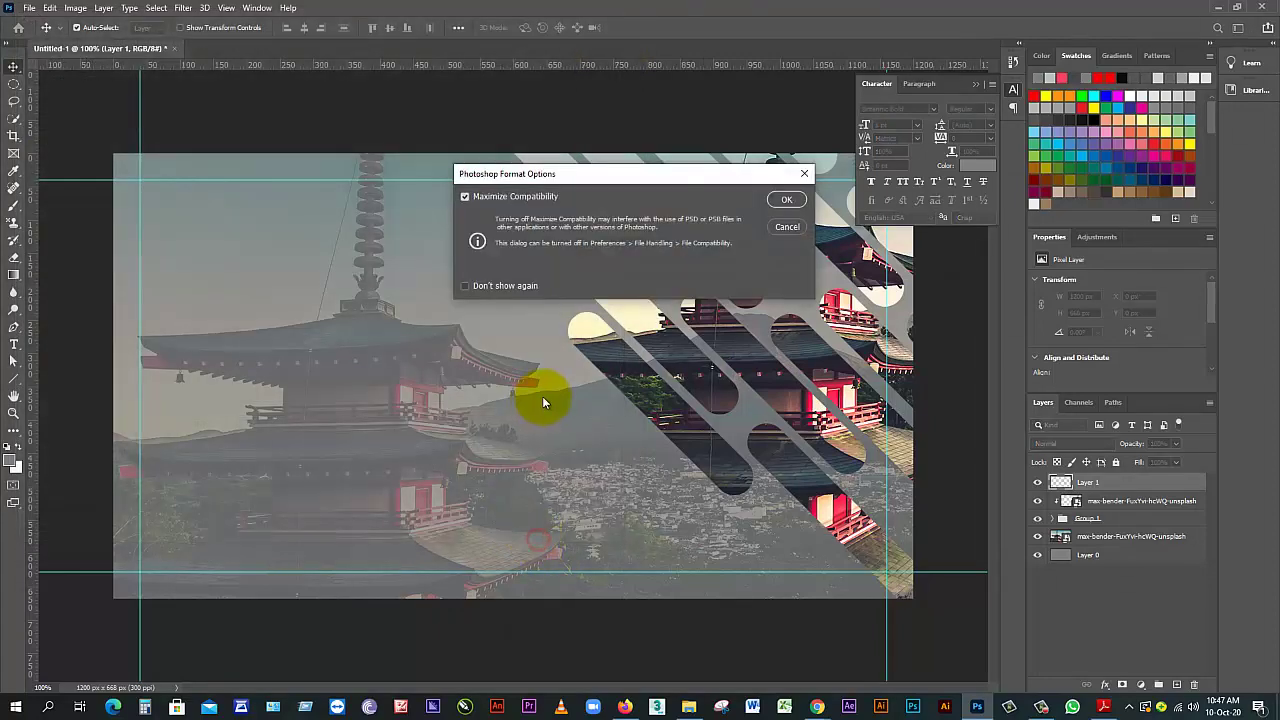
click(789, 199)
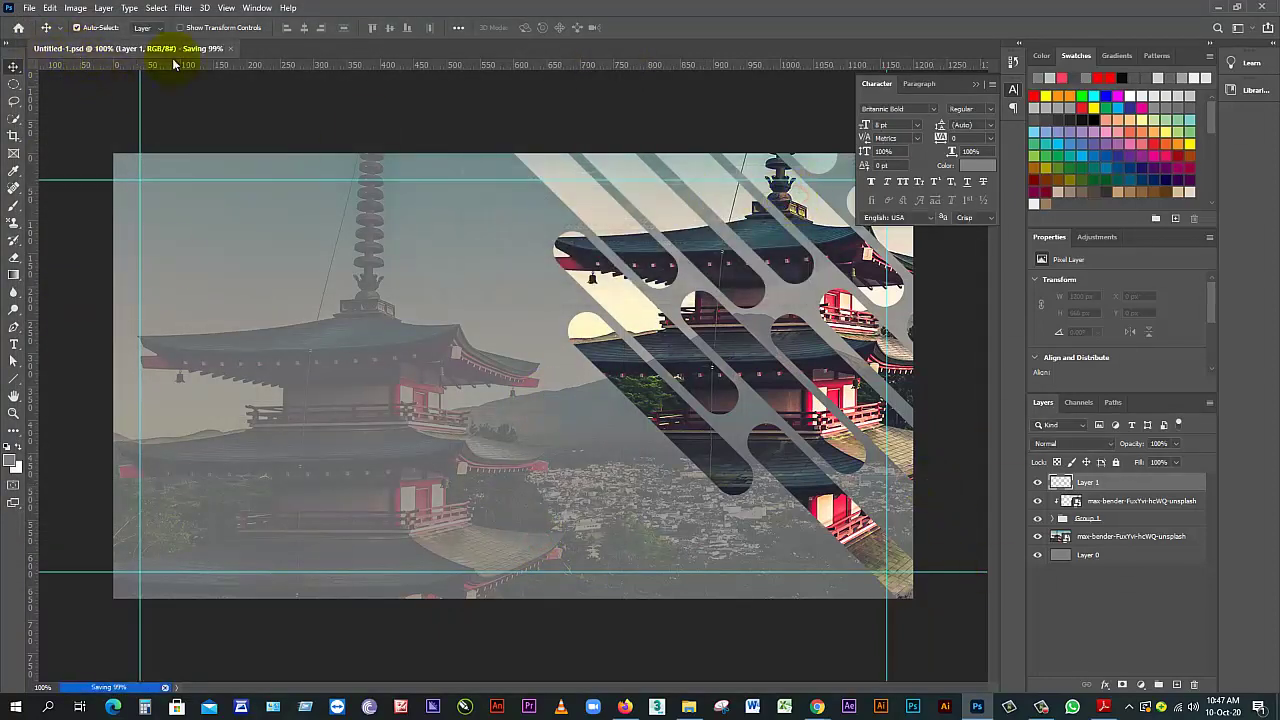
Start placing an embedded file and browse to the design folder of lot-13 tangail
click(30, 9)
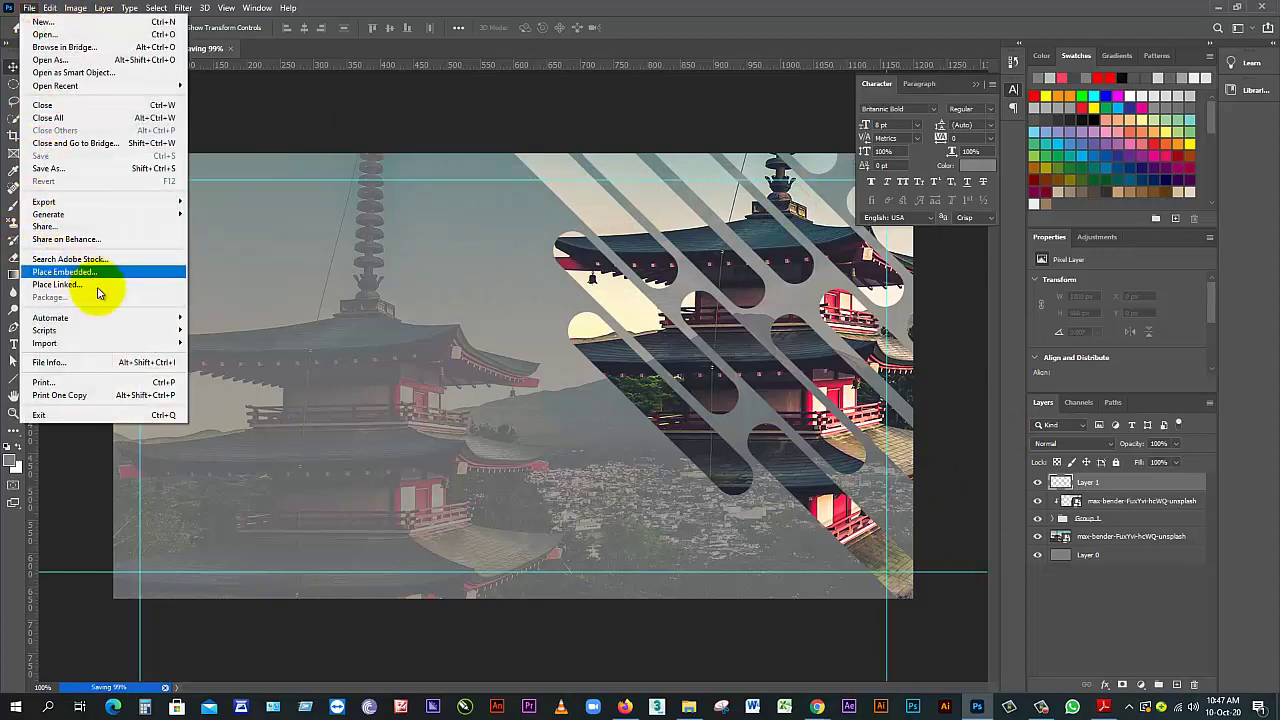
click(63, 271)
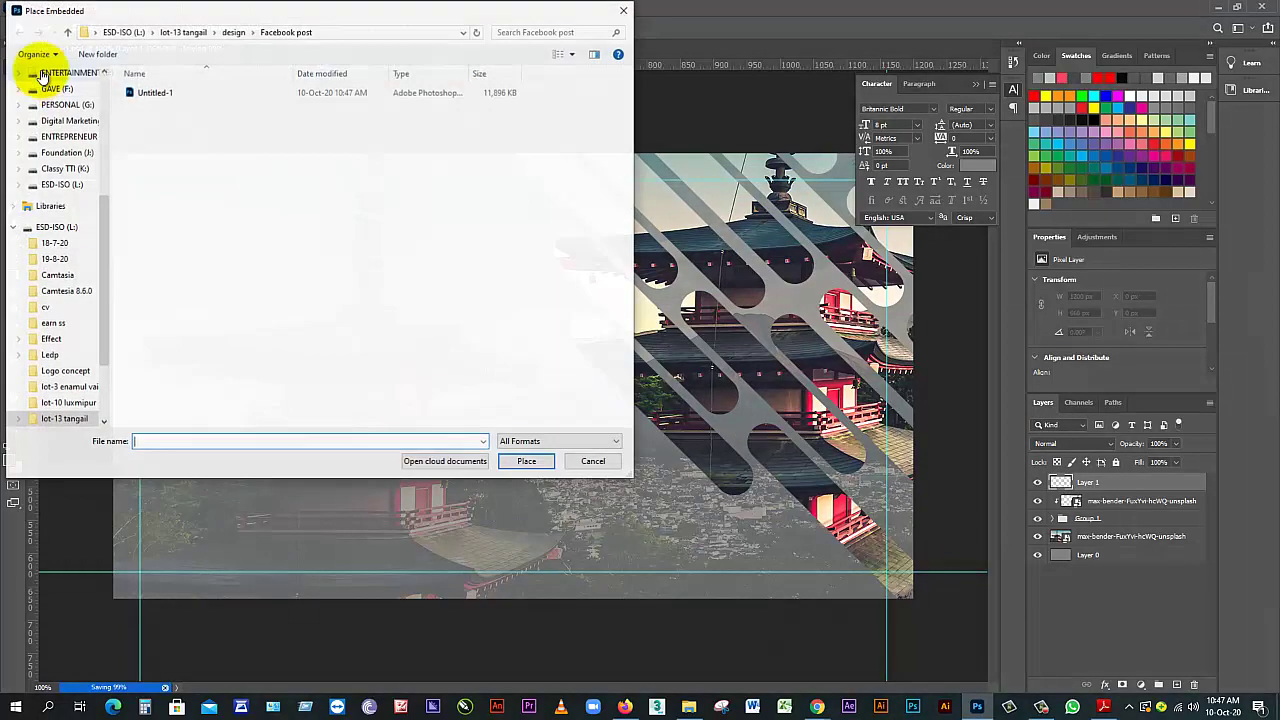
click(228, 35)
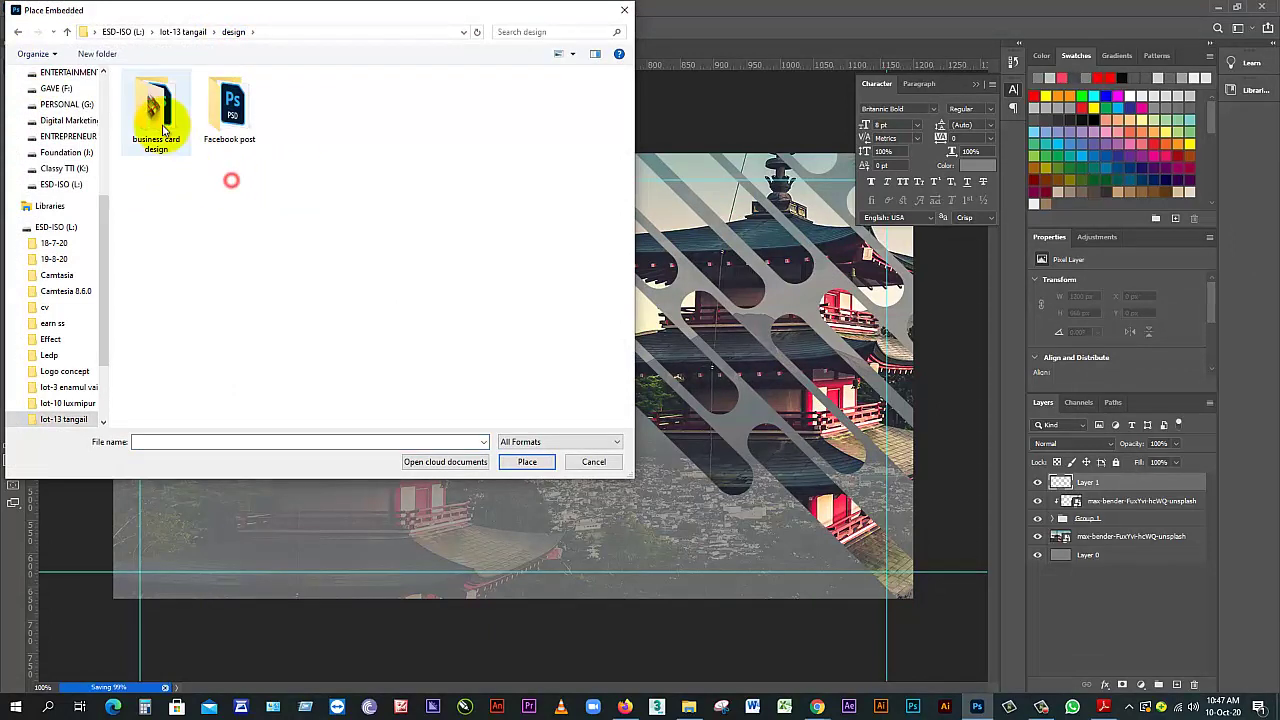
Look through the business card design, Facebook post and lot-13 tangail folders for a logo file, showing files as large icons
double_click(160, 118)
click(572, 53)
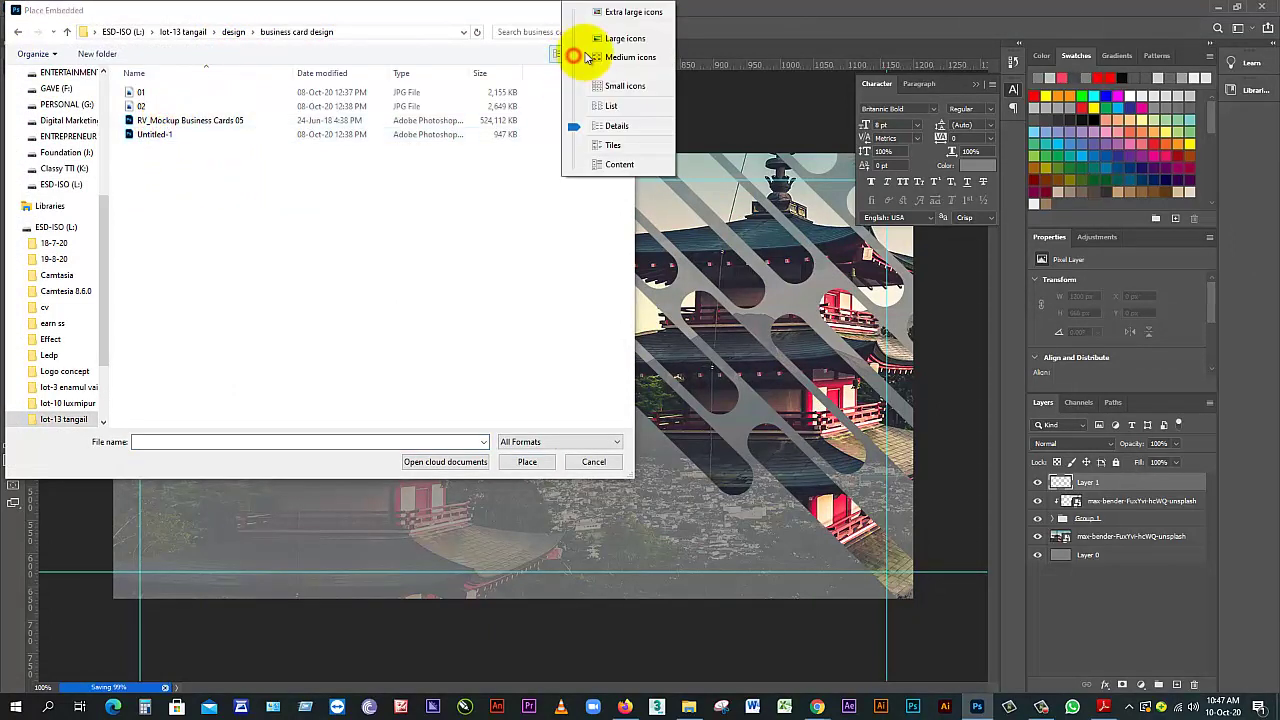
click(620, 39)
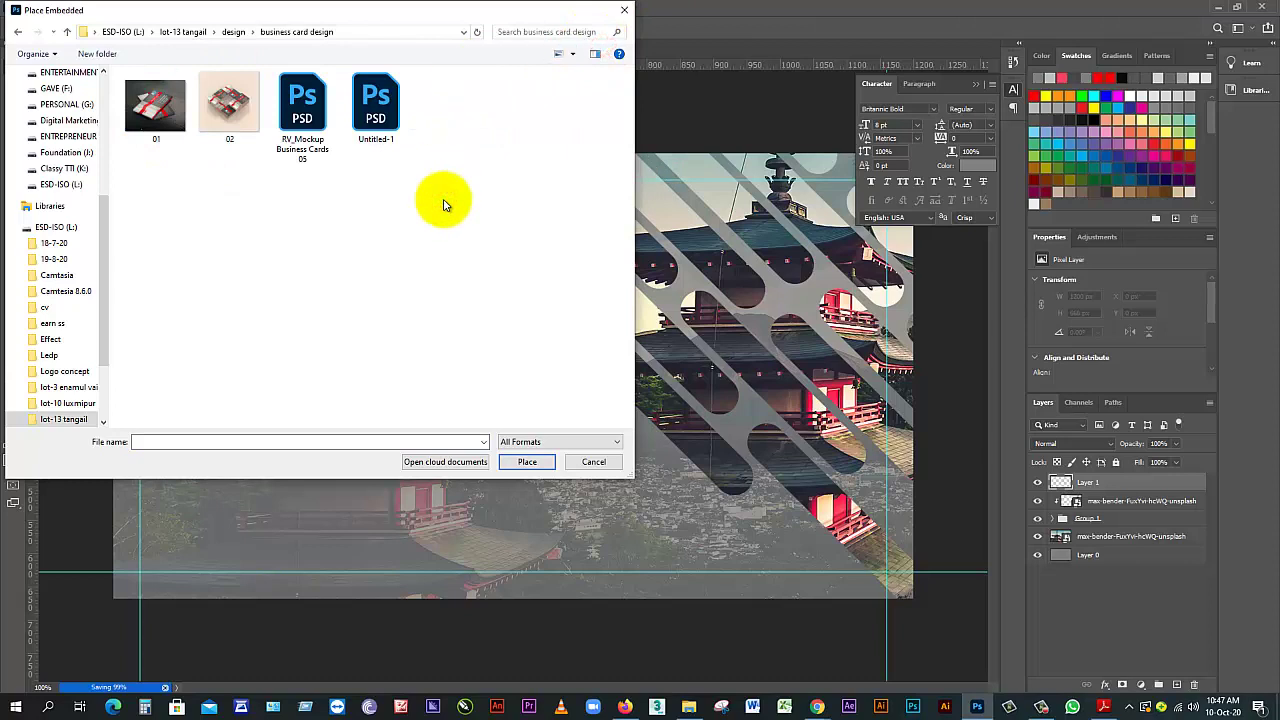
click(15, 33)
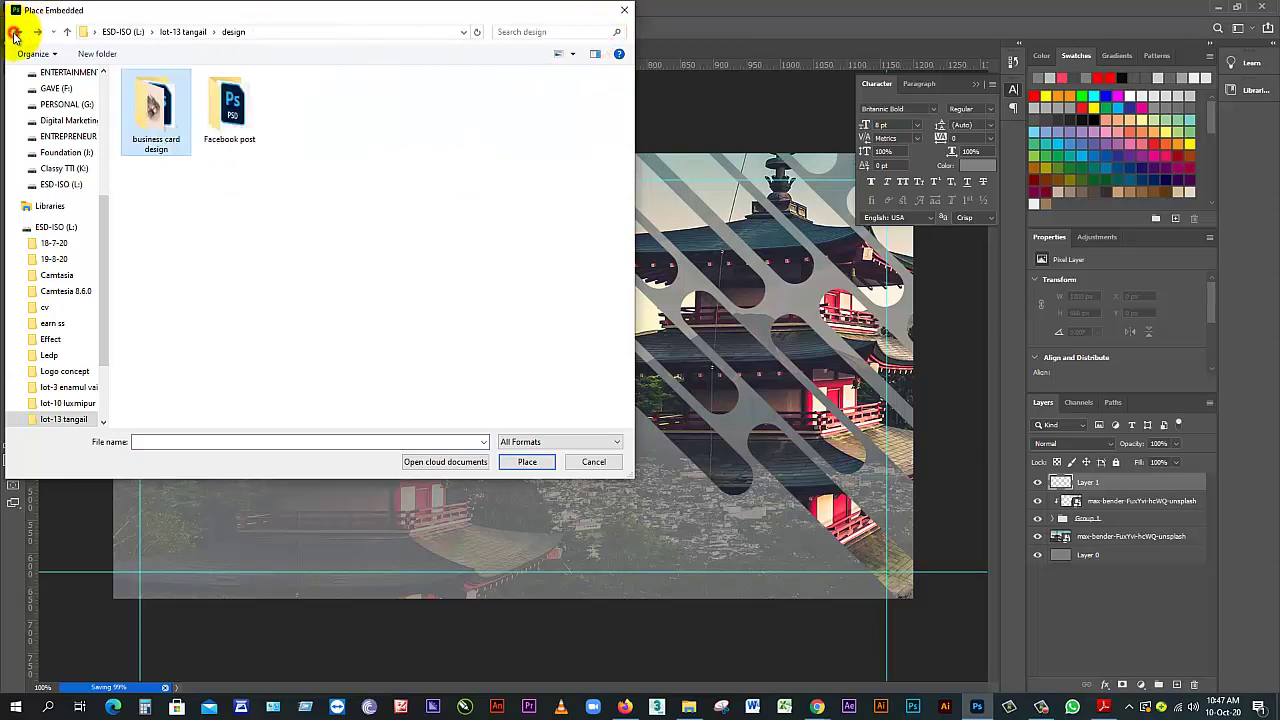
click(15, 34)
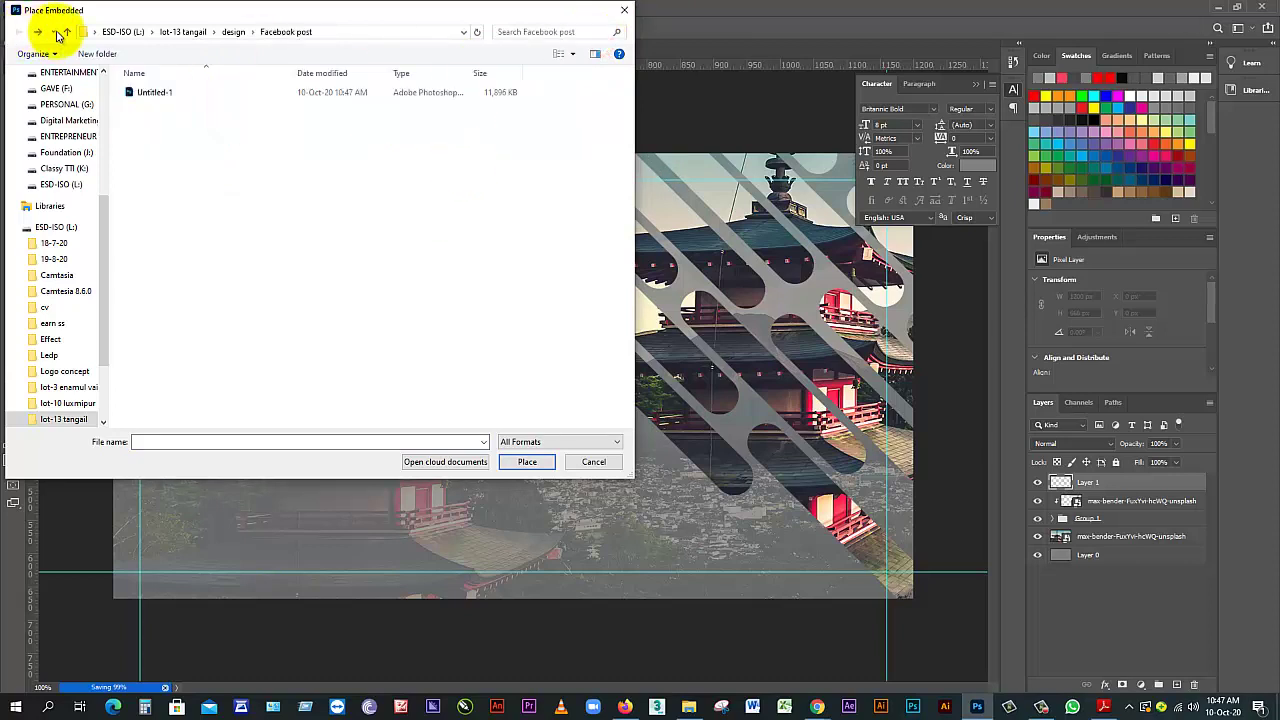
click(195, 33)
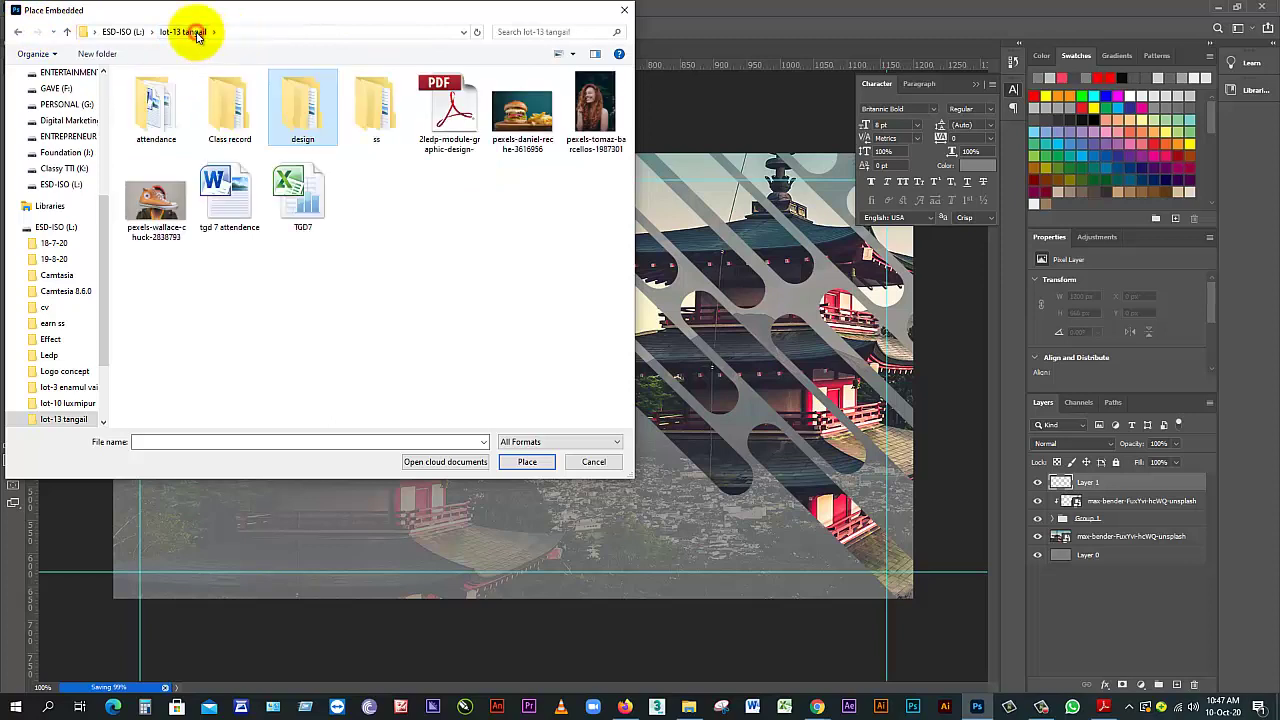
click(420, 286)
double_click(313, 137)
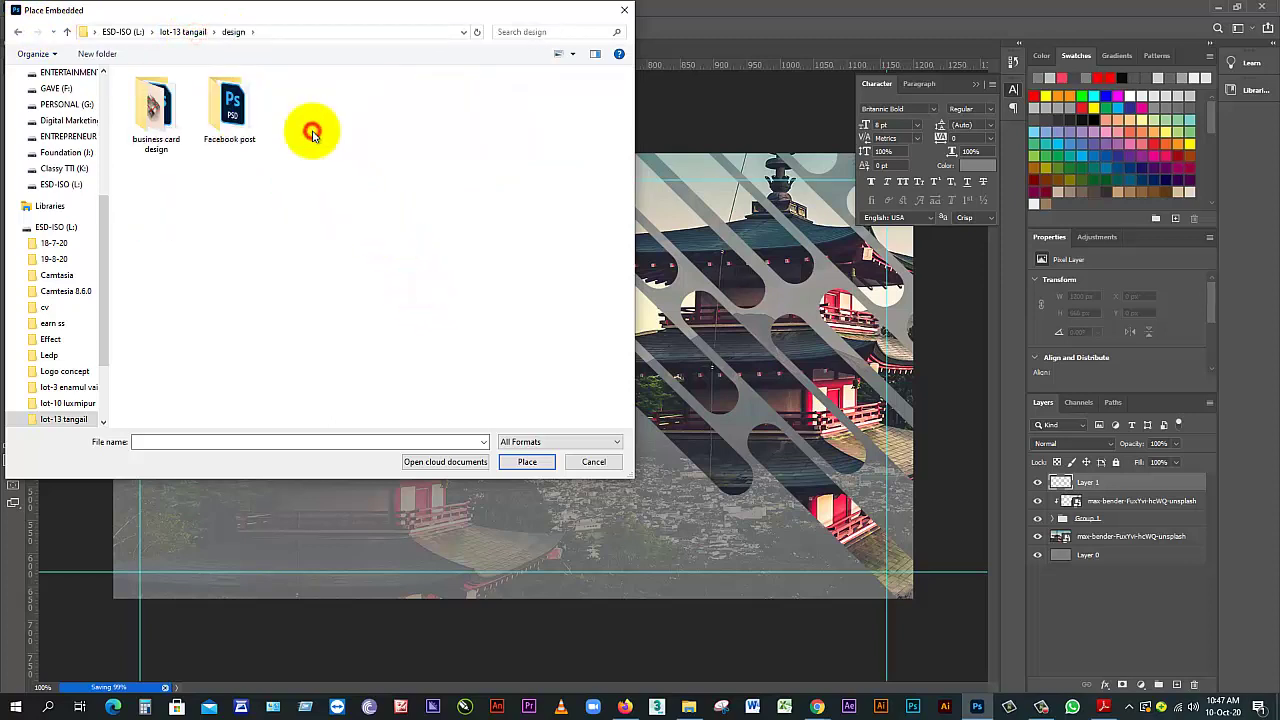
click(185, 32)
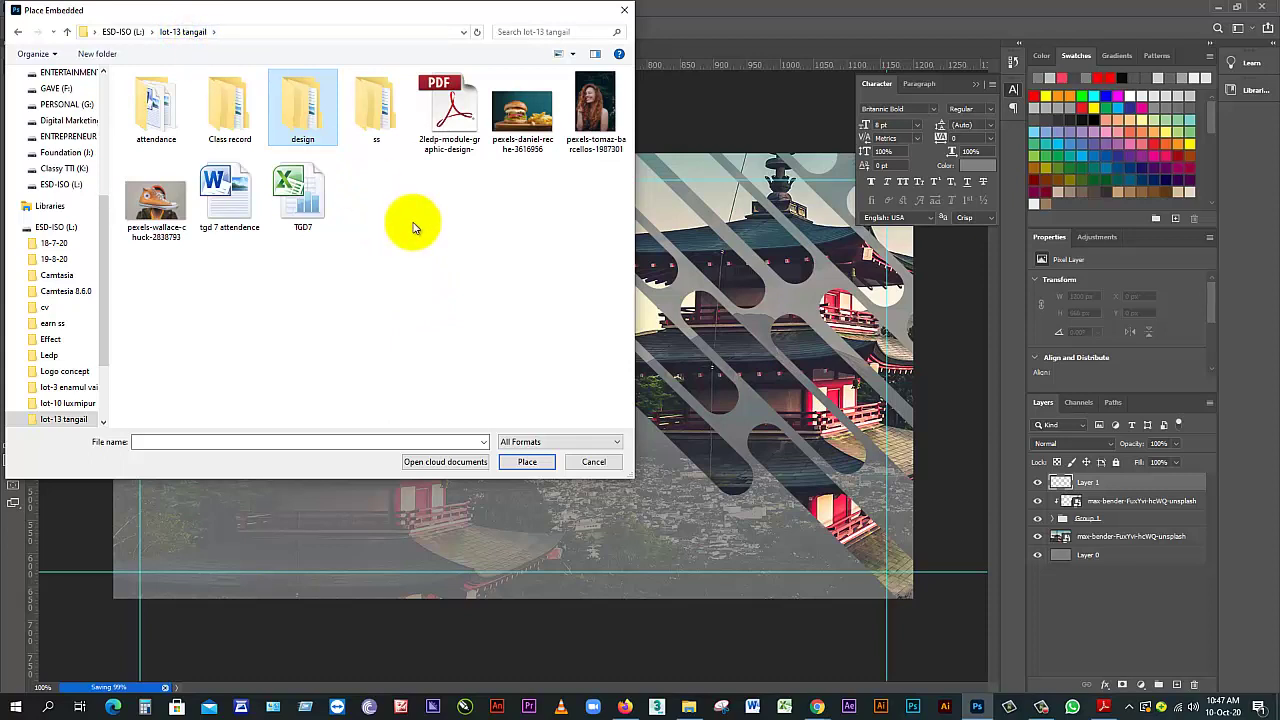
click(65, 421)
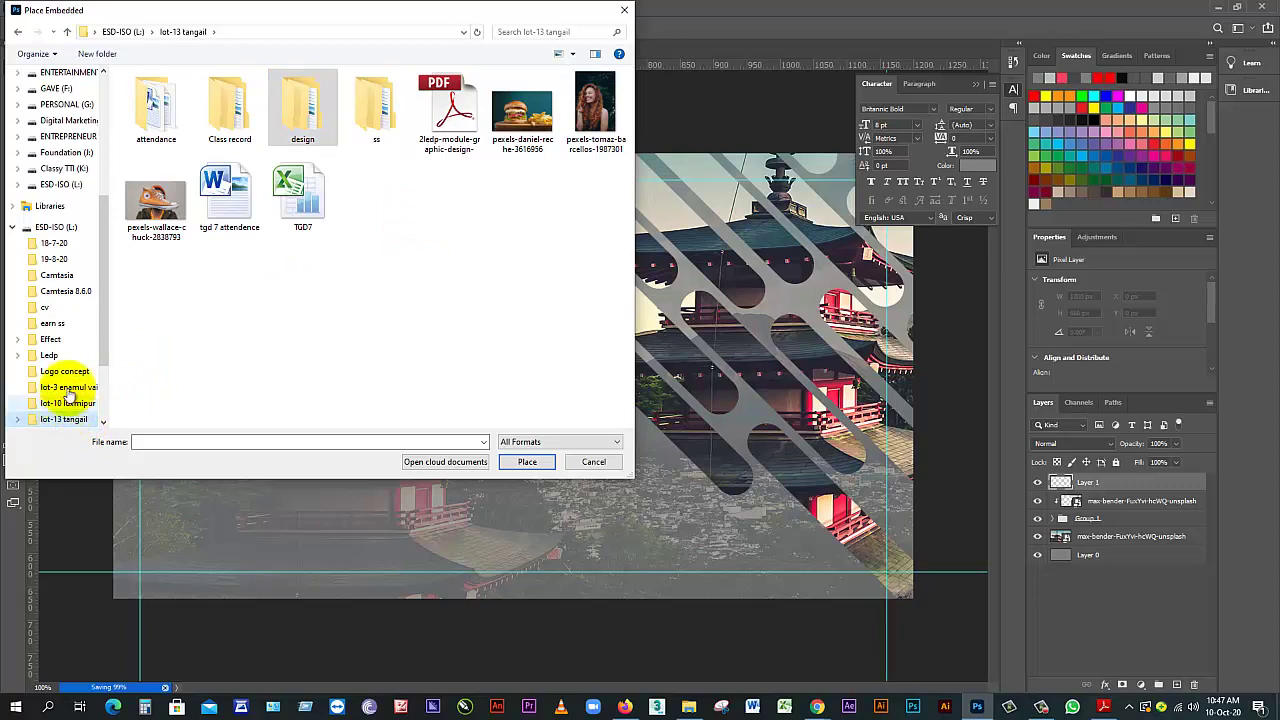
Find the learning-earning logo image in the pic folder on drive L: and copy it
click(56, 227)
scroll(425, 200, down, 3)
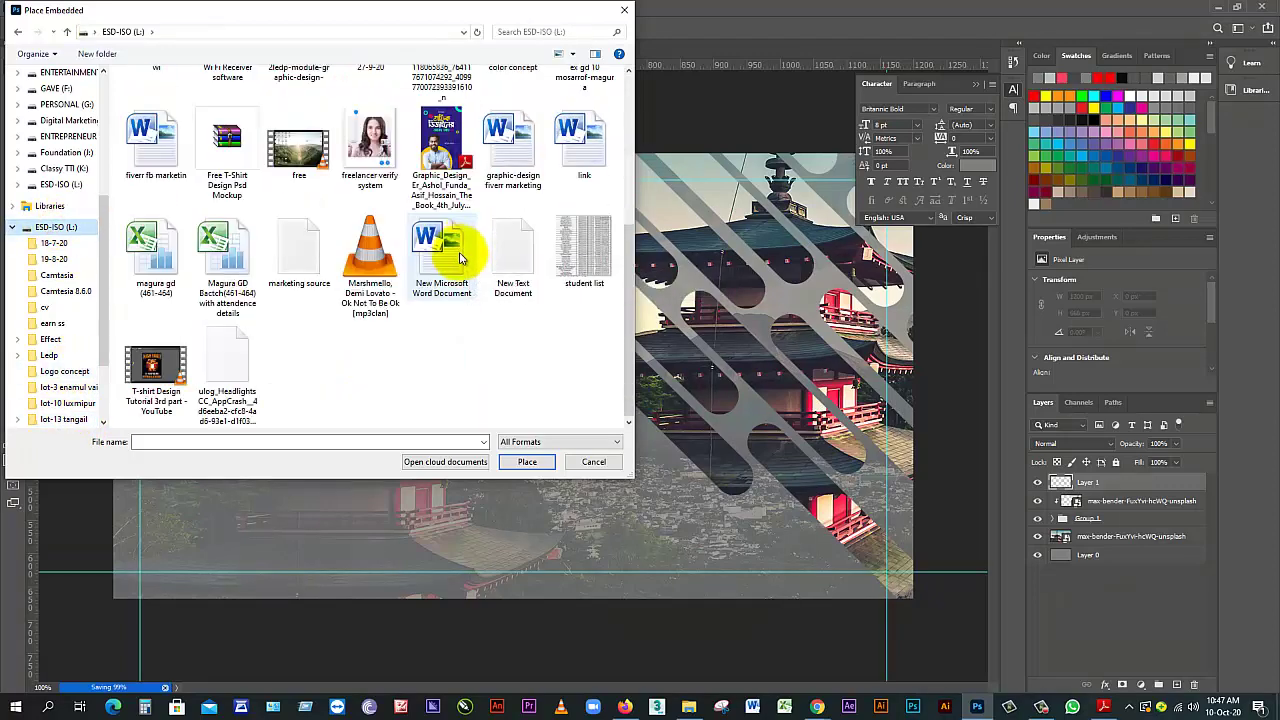
scroll(440, 260, up, 3)
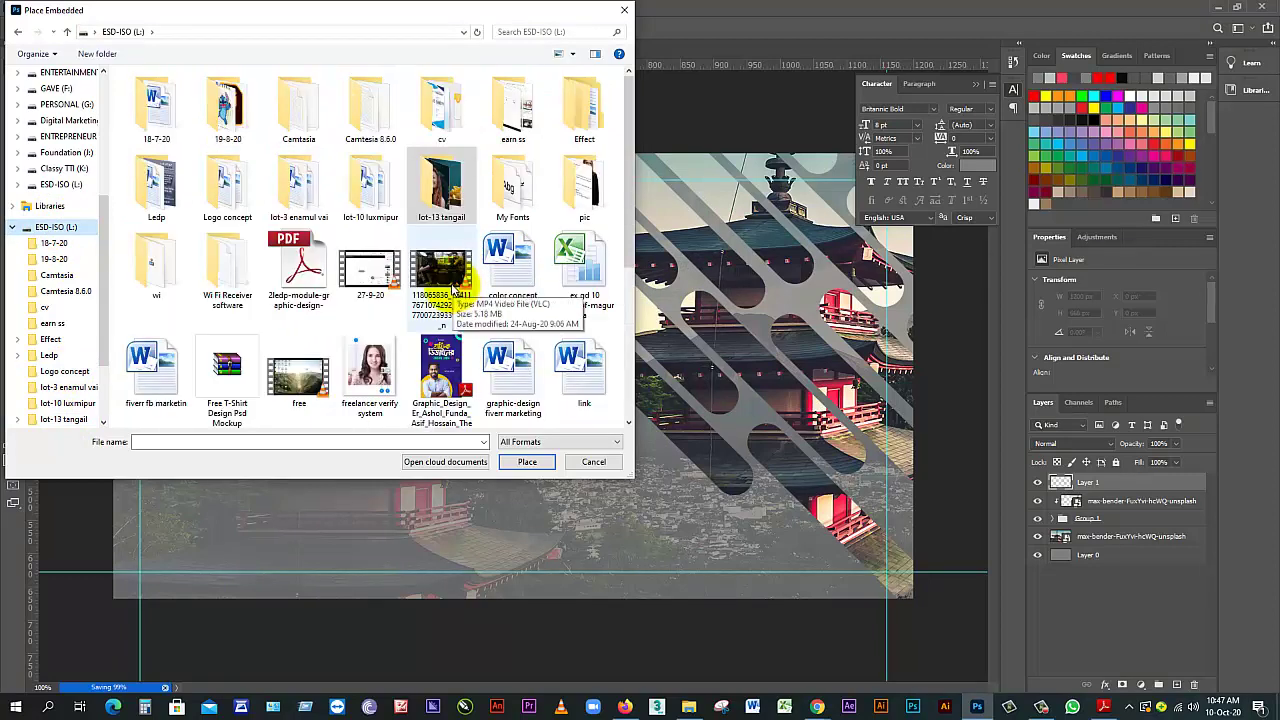
double_click(588, 186)
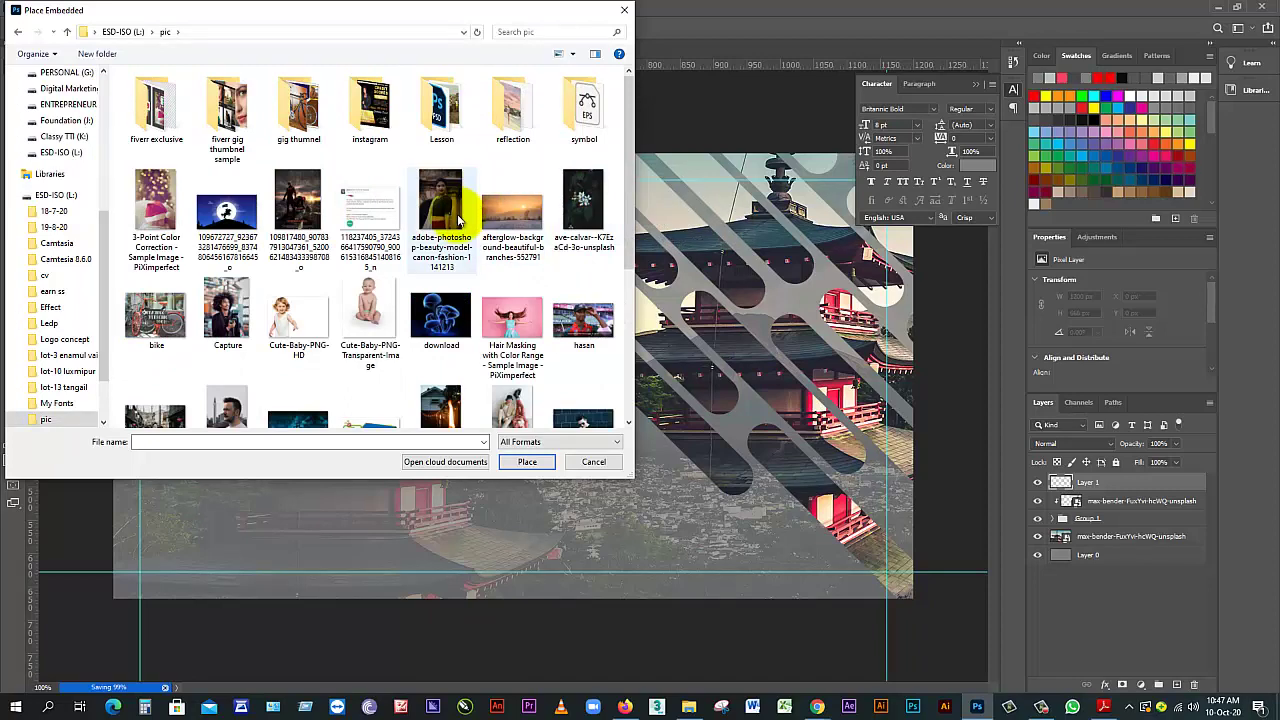
scroll(458, 218, down, 2)
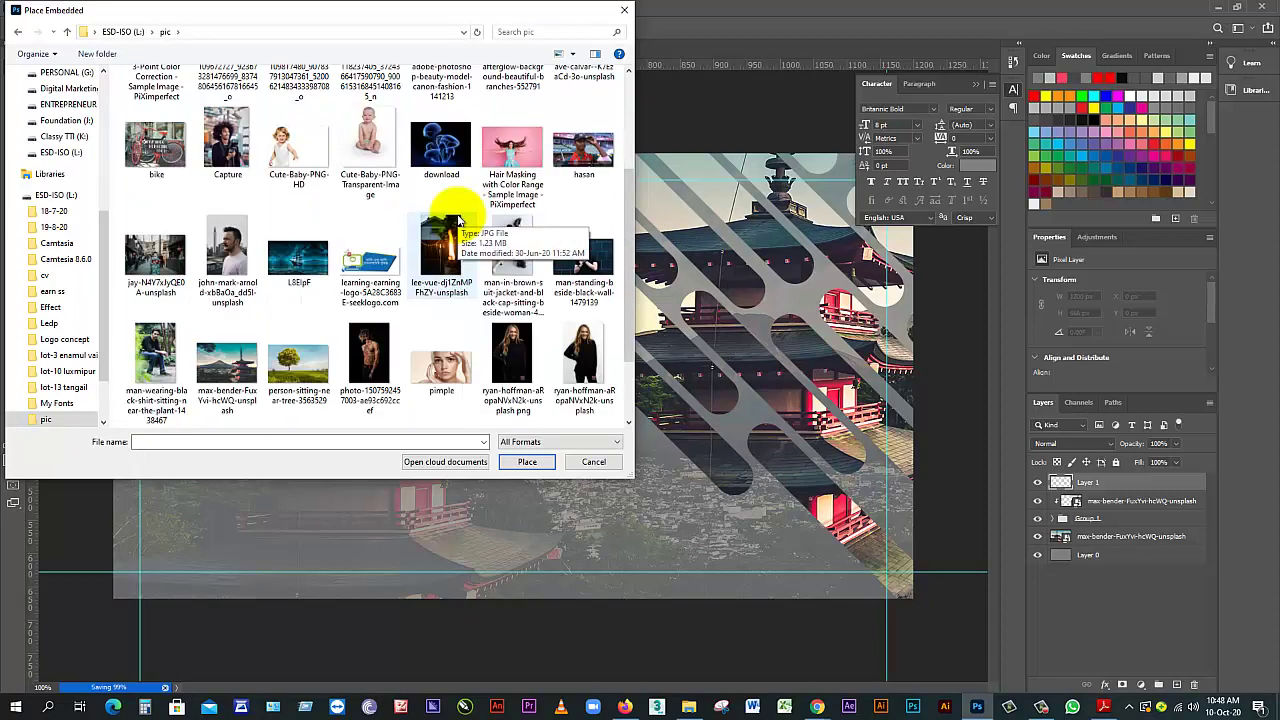
scroll(458, 218, up, 1)
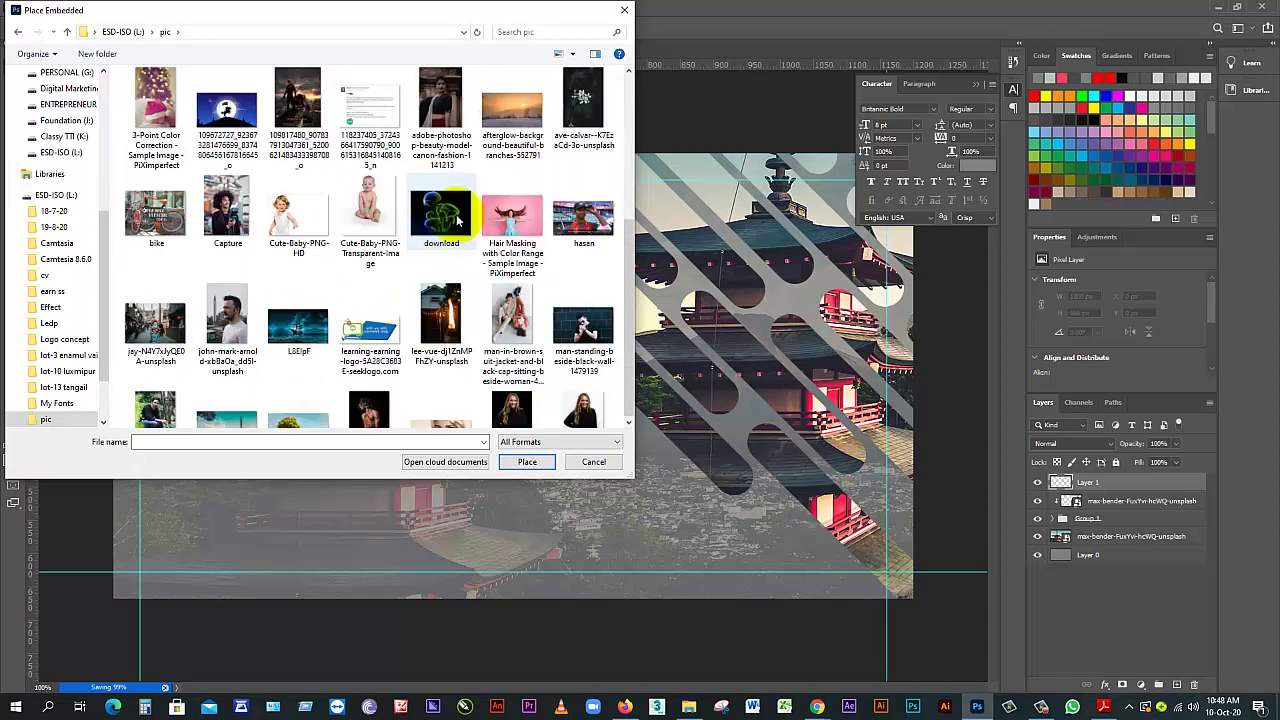
scroll(450, 222, up, 1)
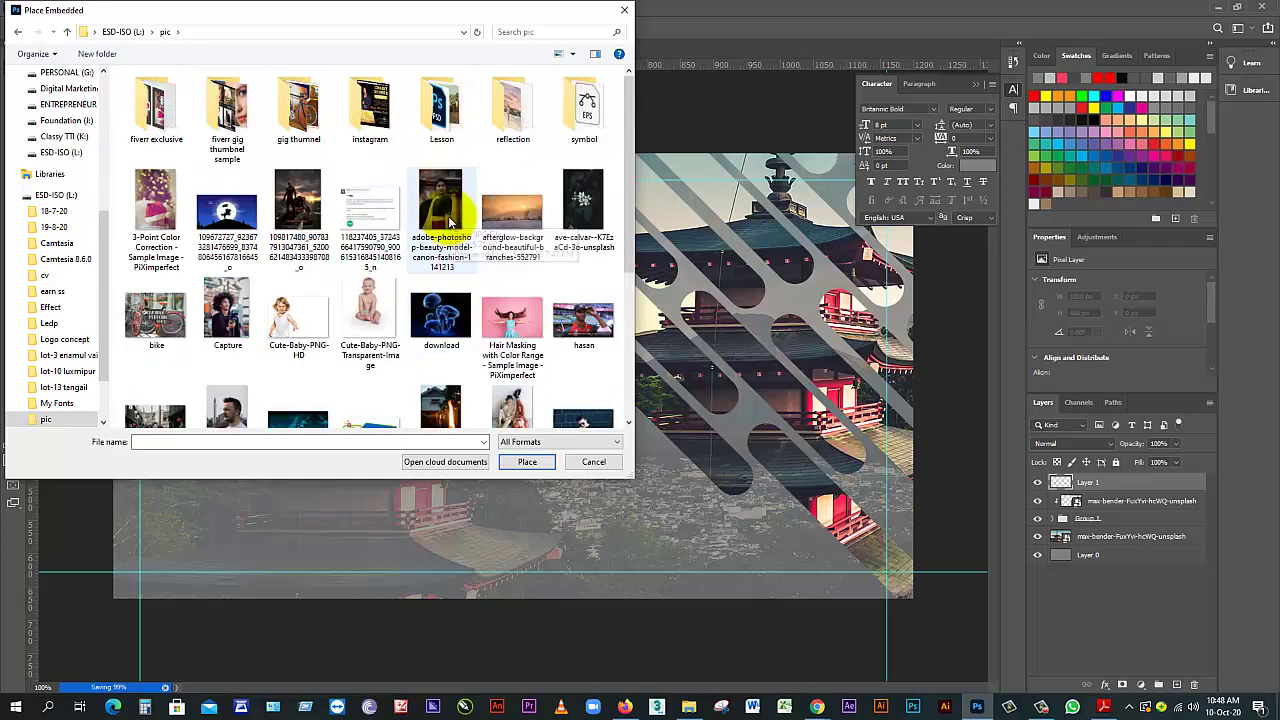
drag(630, 212, 618, 285)
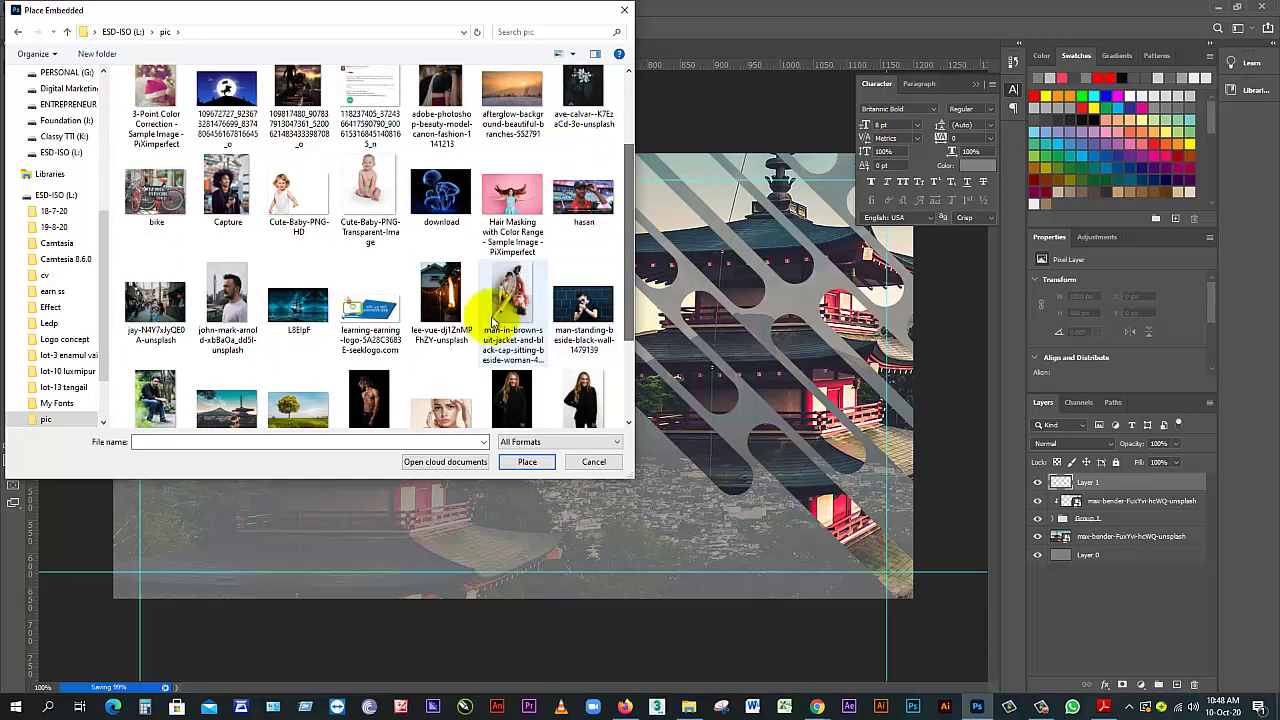
click(370, 300)
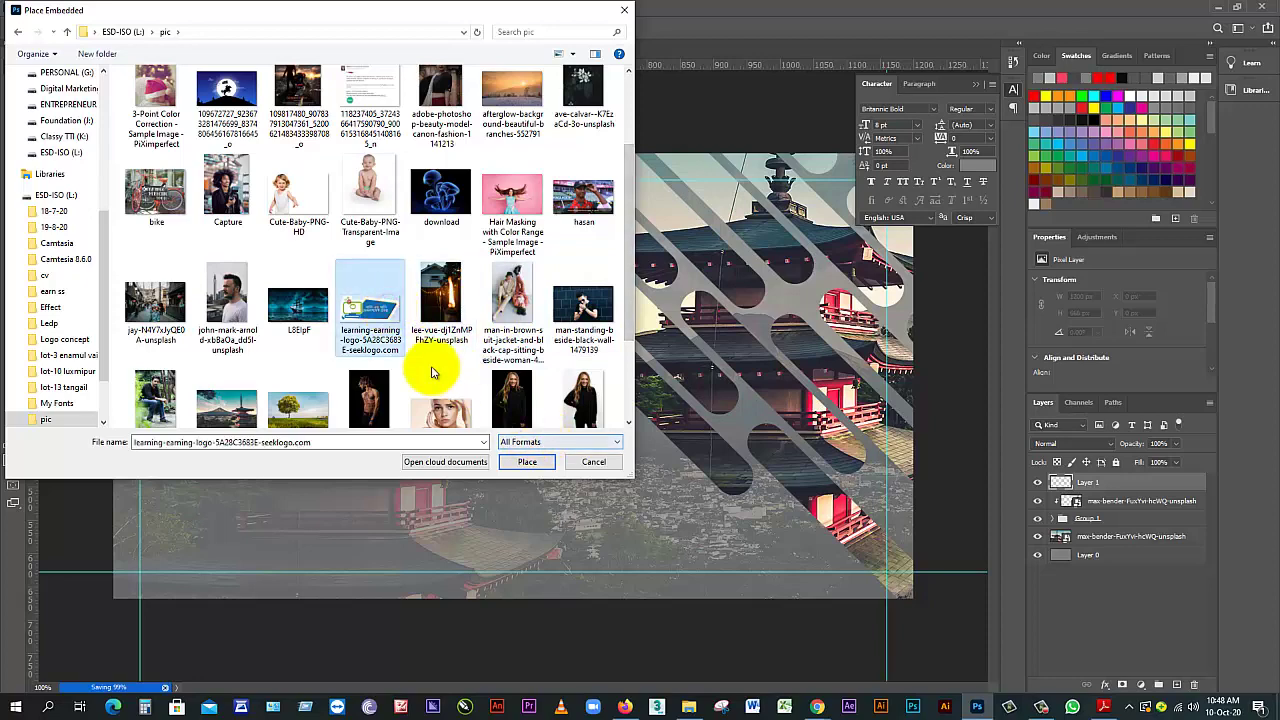
scroll(441, 355, up, 1)
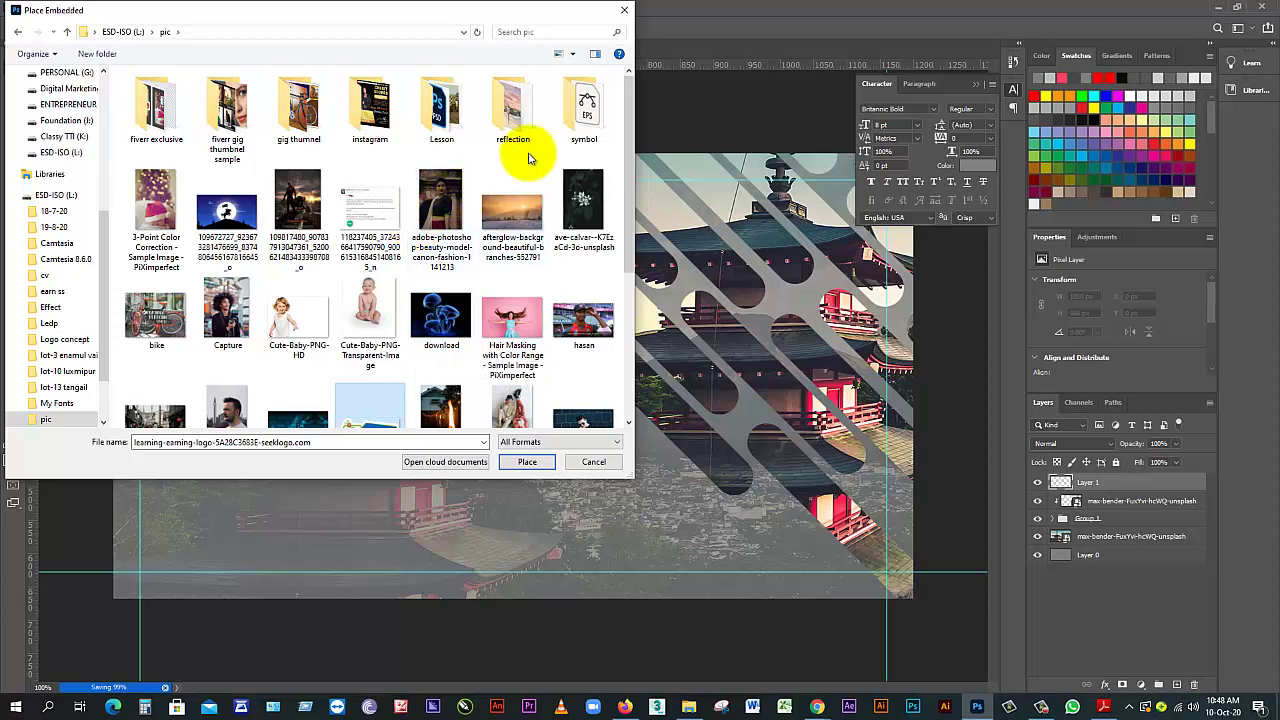
Paste the learning-earning logo file into the design folder of lot-13 tangail and place it embedded in the document
click(55, 195)
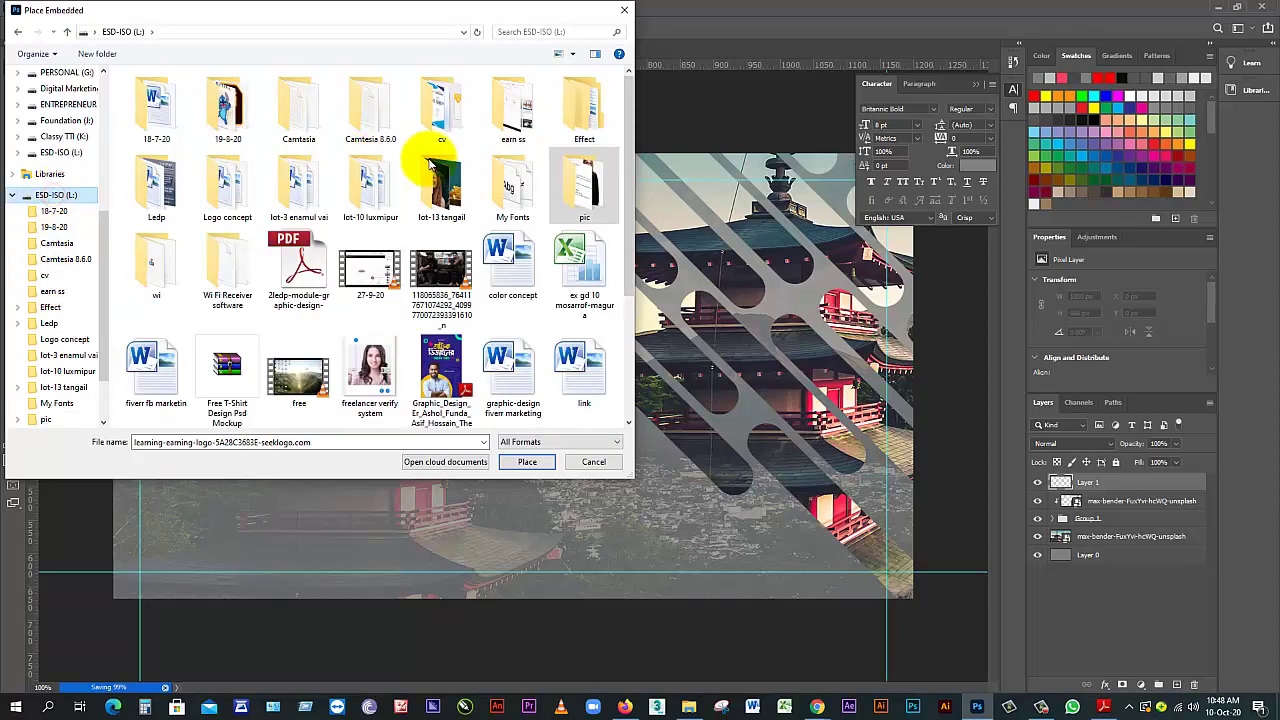
double_click(432, 168)
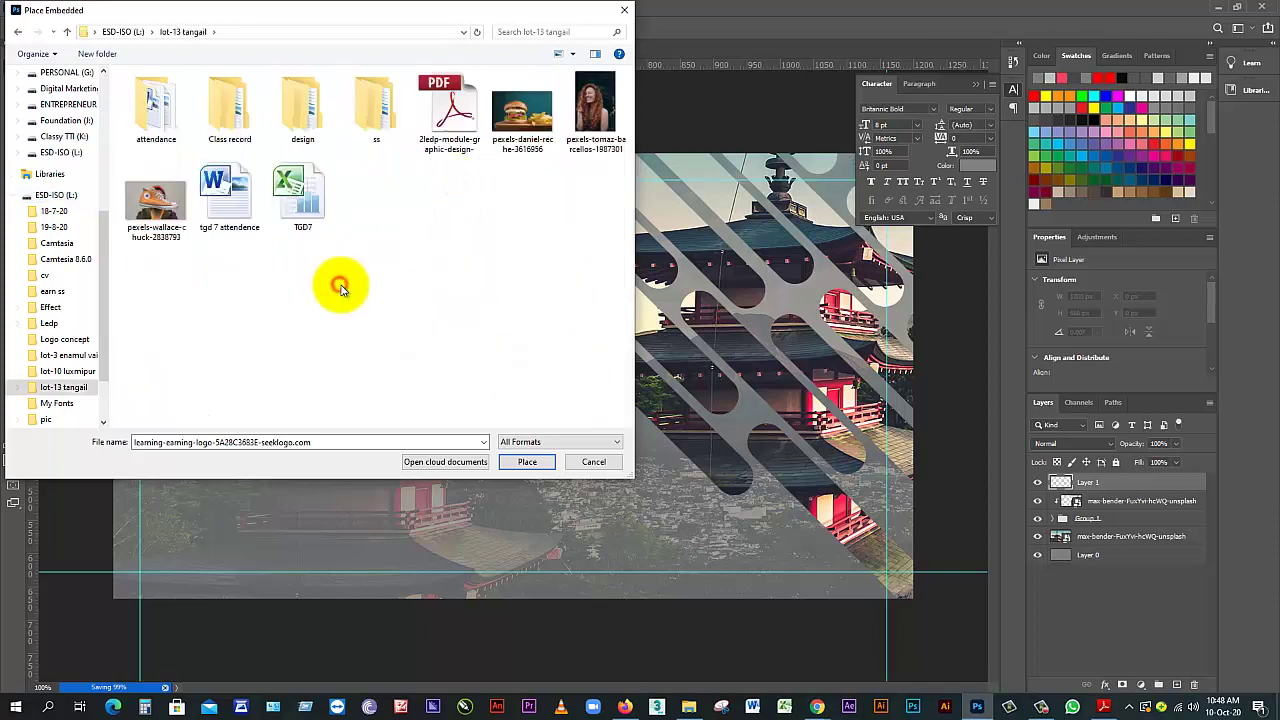
click(302, 143)
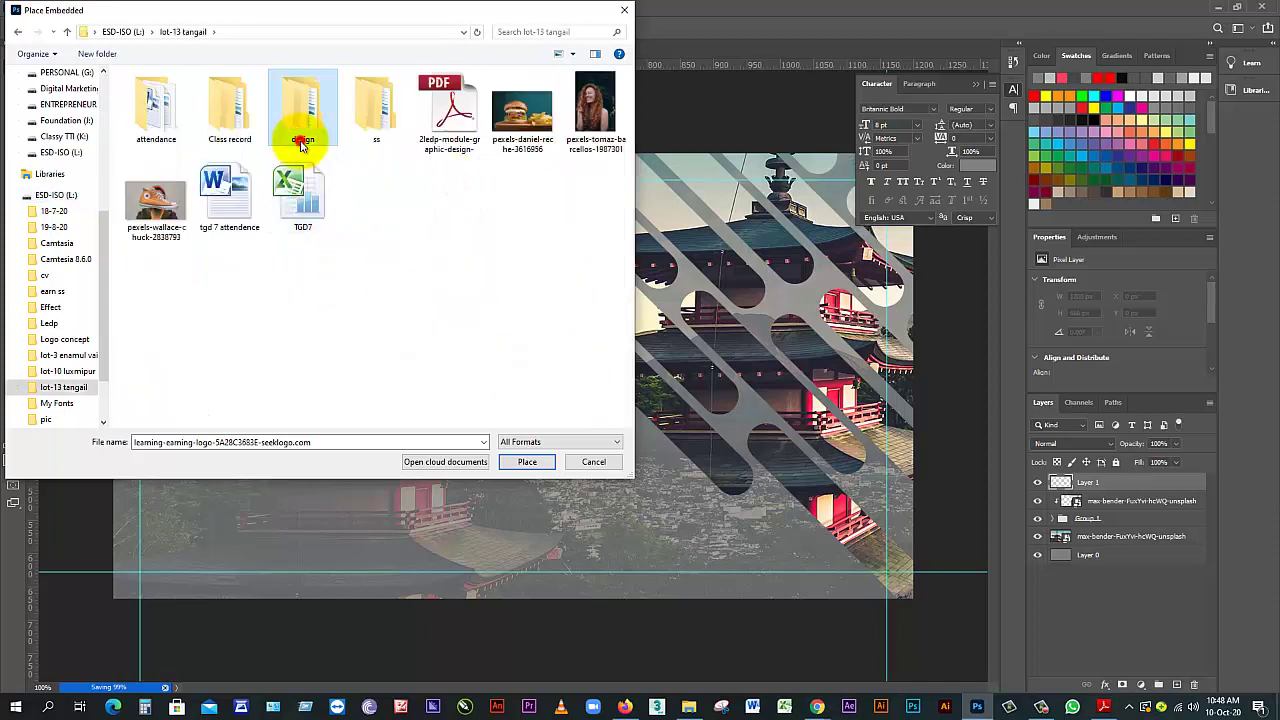
double_click(302, 143)
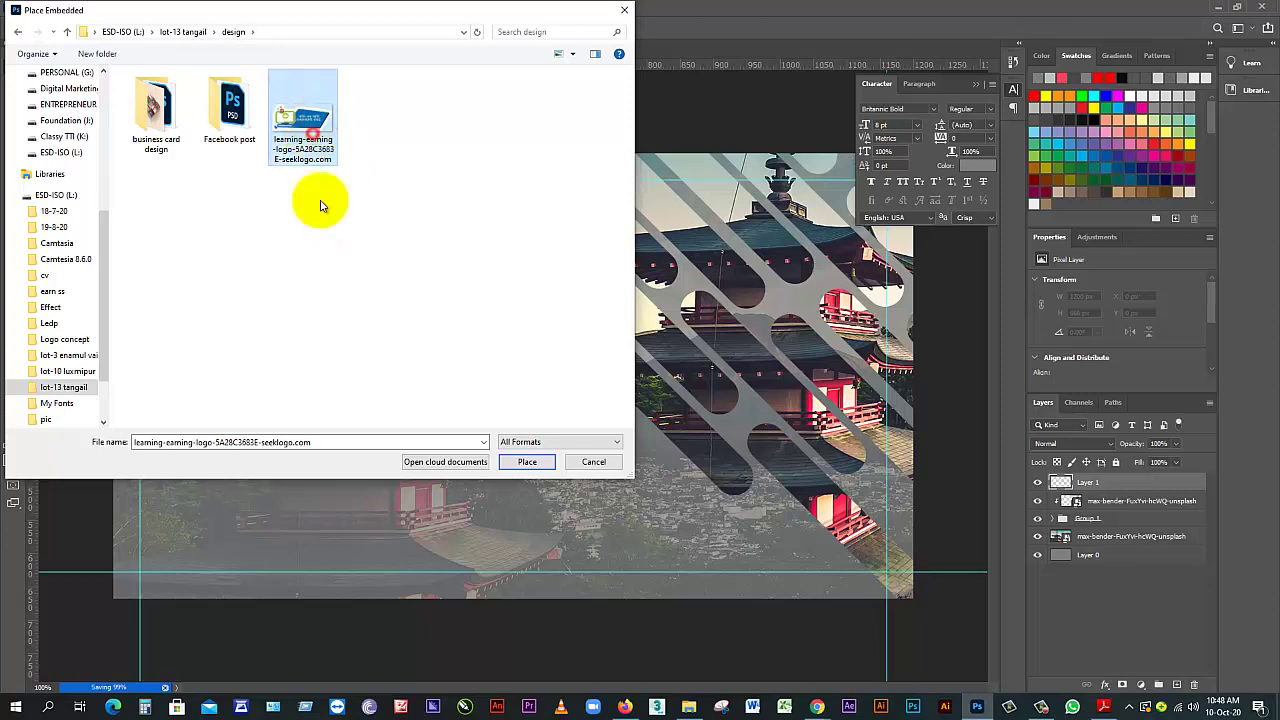
click(527, 461)
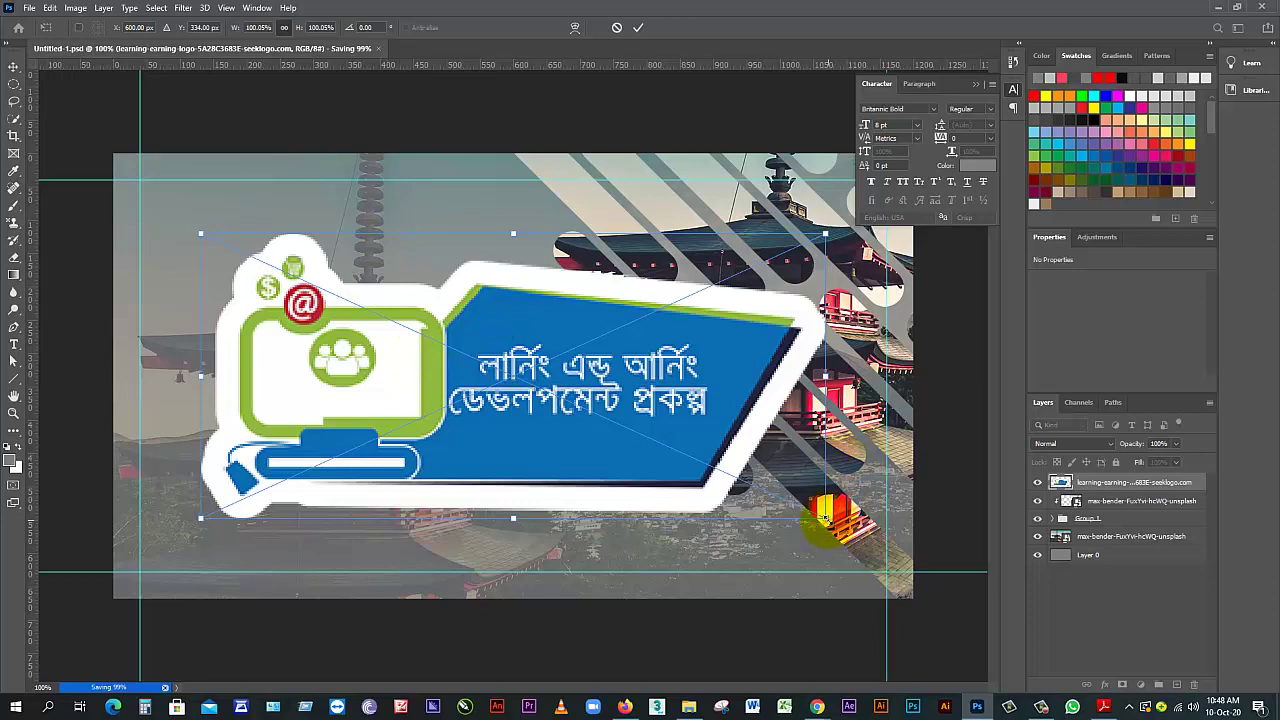
Scale the placed logo to about 16.87% and move it to the lower-right area of the canvas beside the striped shapes
drag(825, 517, 814, 558)
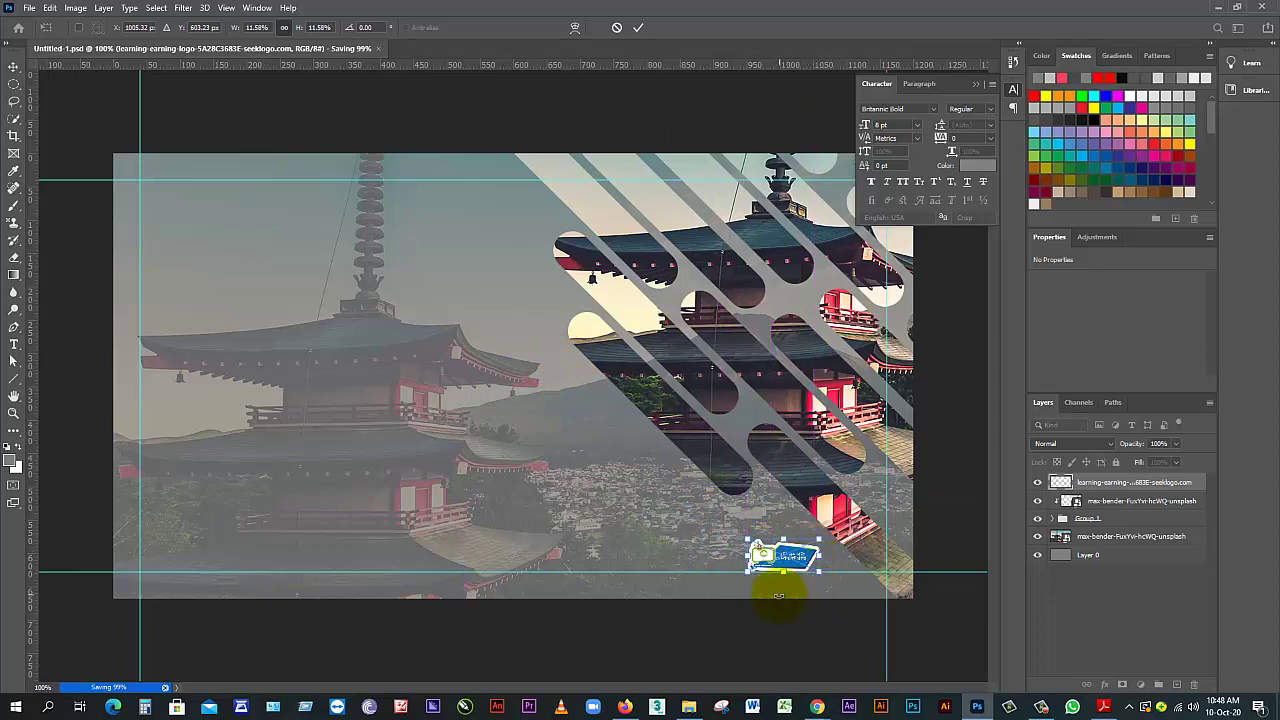
key(Up)
key(Up)
key(Up)
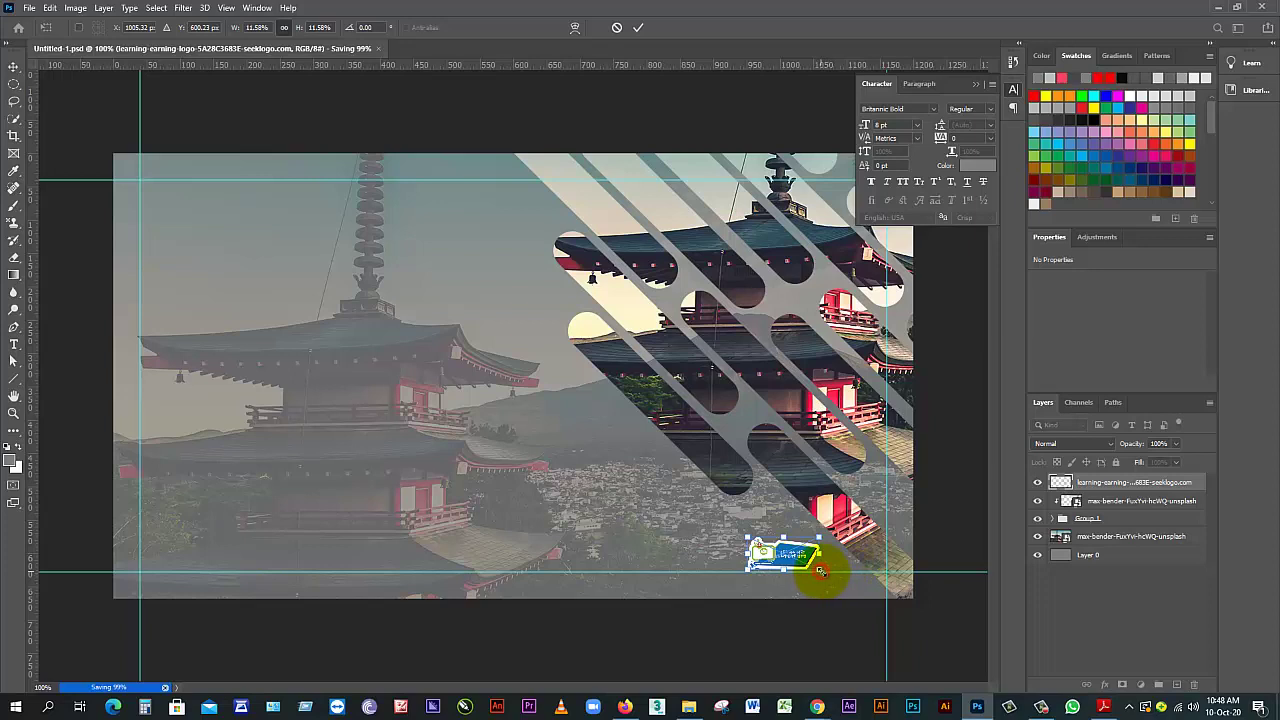
drag(819, 571, 836, 576)
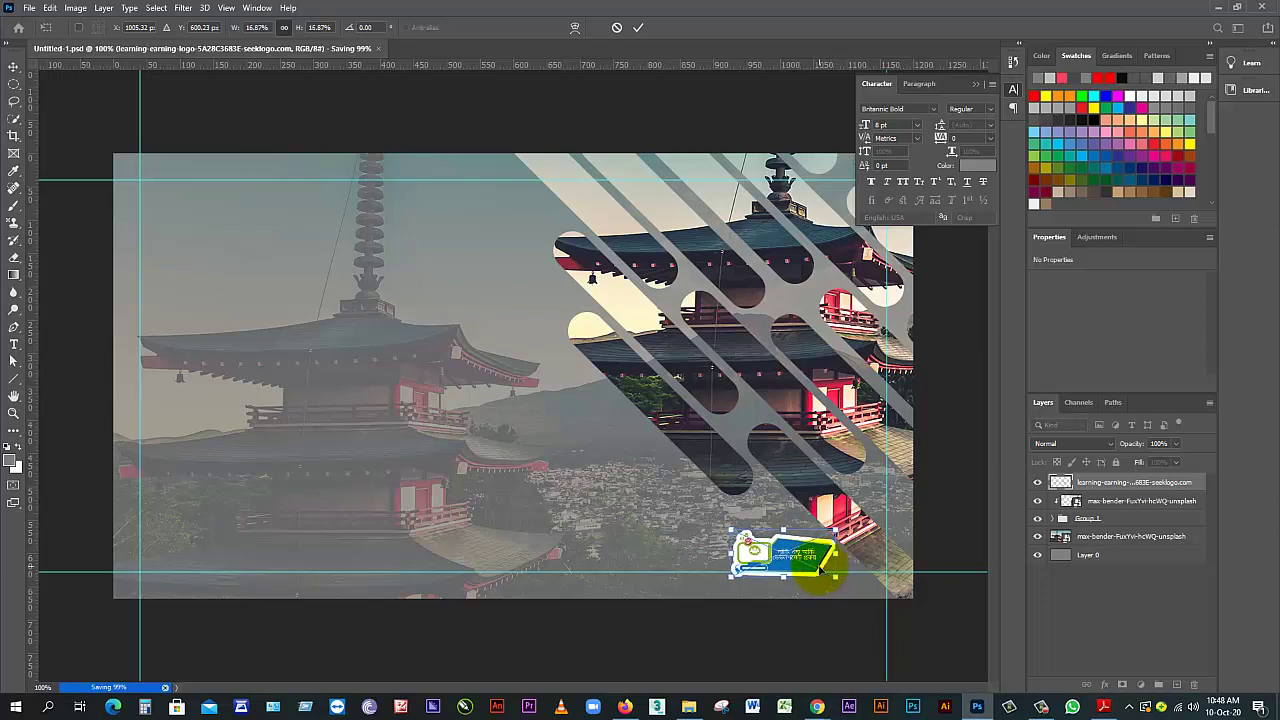
Nudge the logo about 10 px up and 10 px left, just above the lower guide, and commit the placement
key(Up)
key(Up)
key(Up)
key(Up)
key(Up)
key(Up)
key(Up)
key(Up)
key(Up)
key(Up)
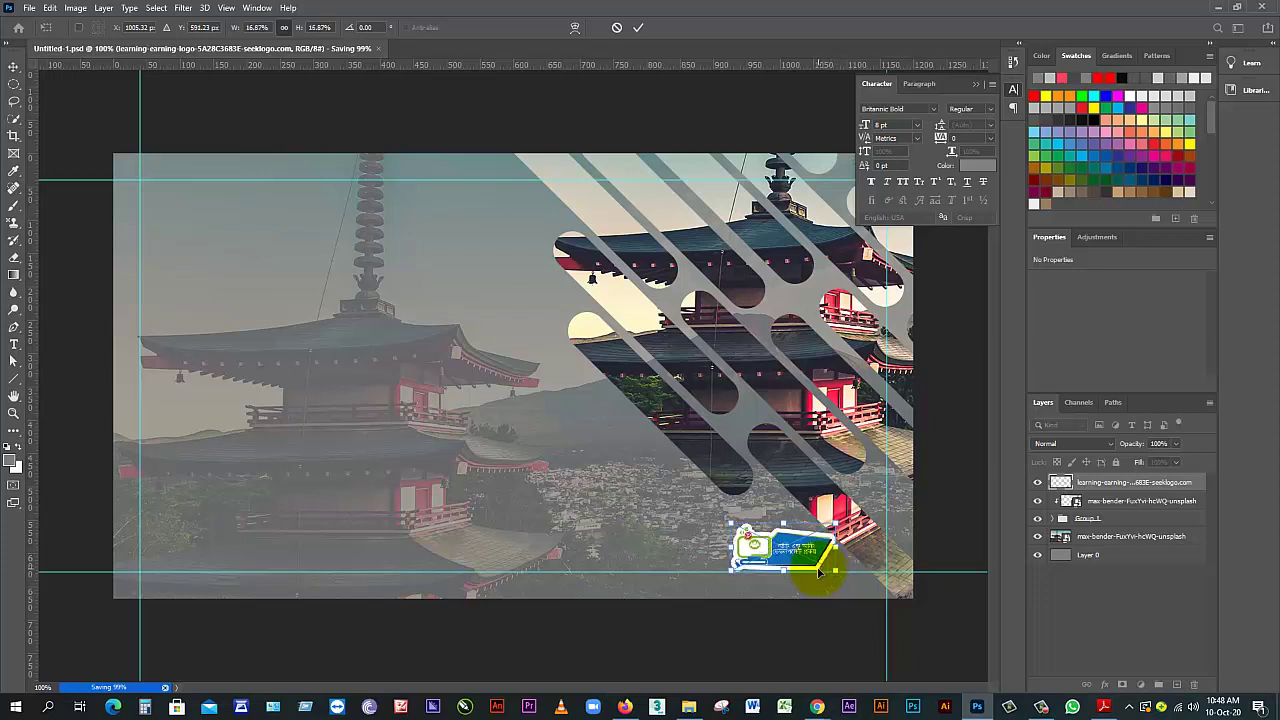
key(Left)
key(Left)
key(Left)
key(Left)
key(Left)
key(Left)
key(Left)
key(Left)
key(Left)
key(Left)
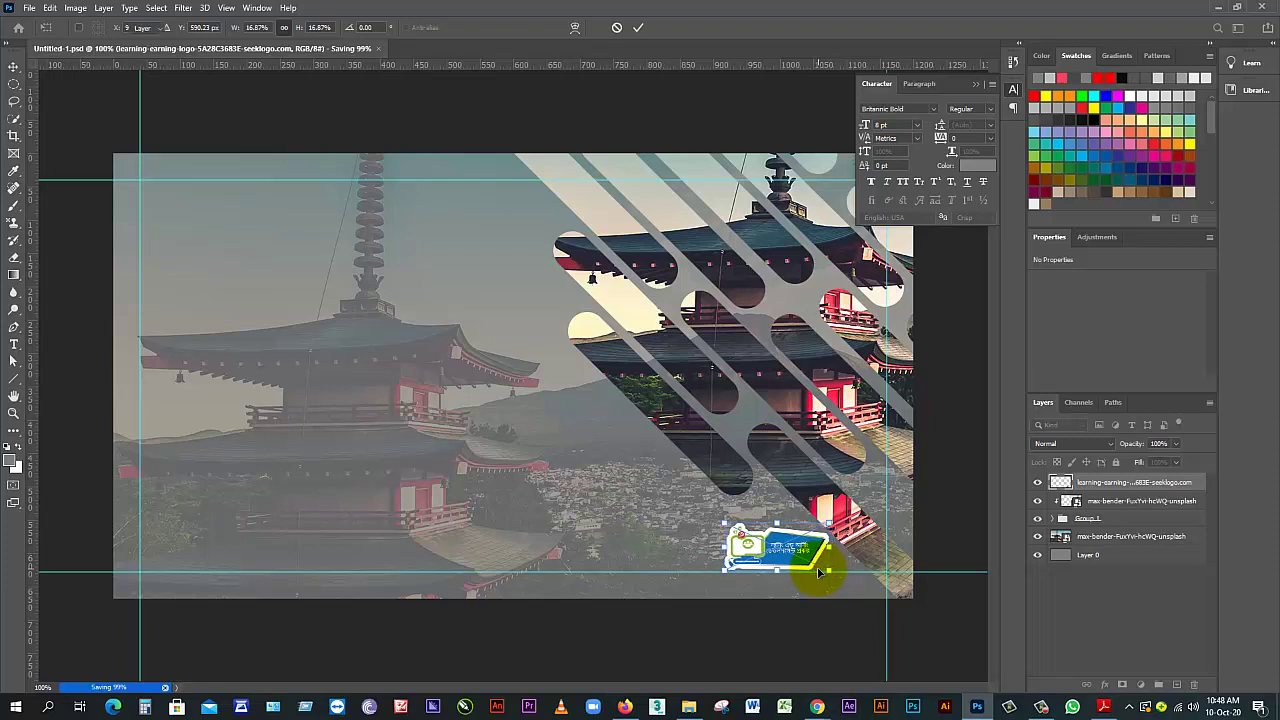
key(Return)
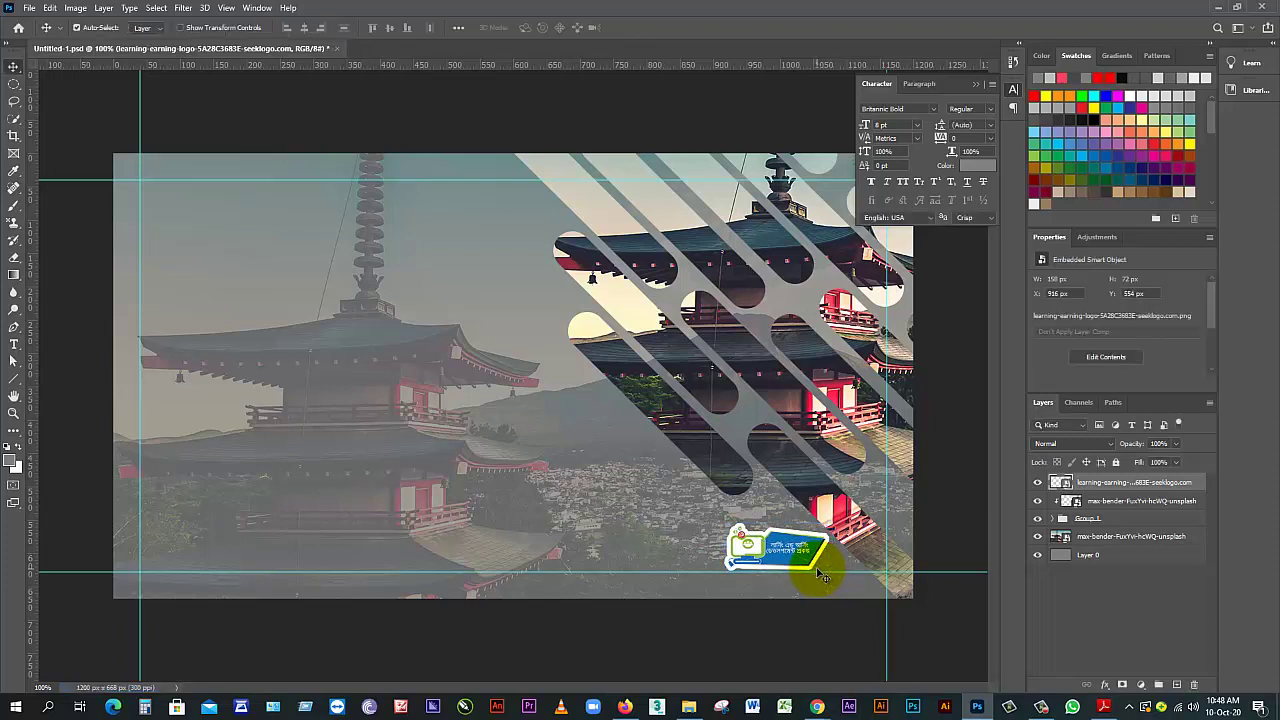
Switch to the Google Meet window to check the meeting participants, return to Photoshop and minimize the recorder window
mouse_move(819, 703)
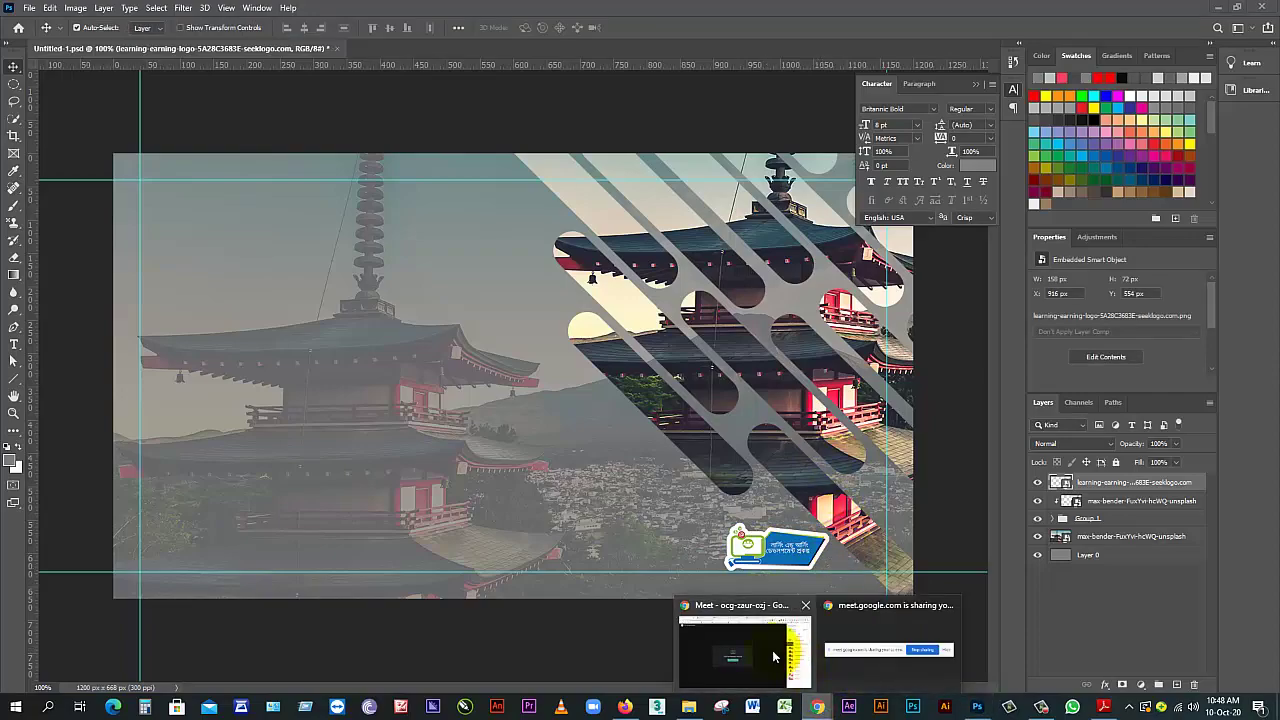
click(773, 657)
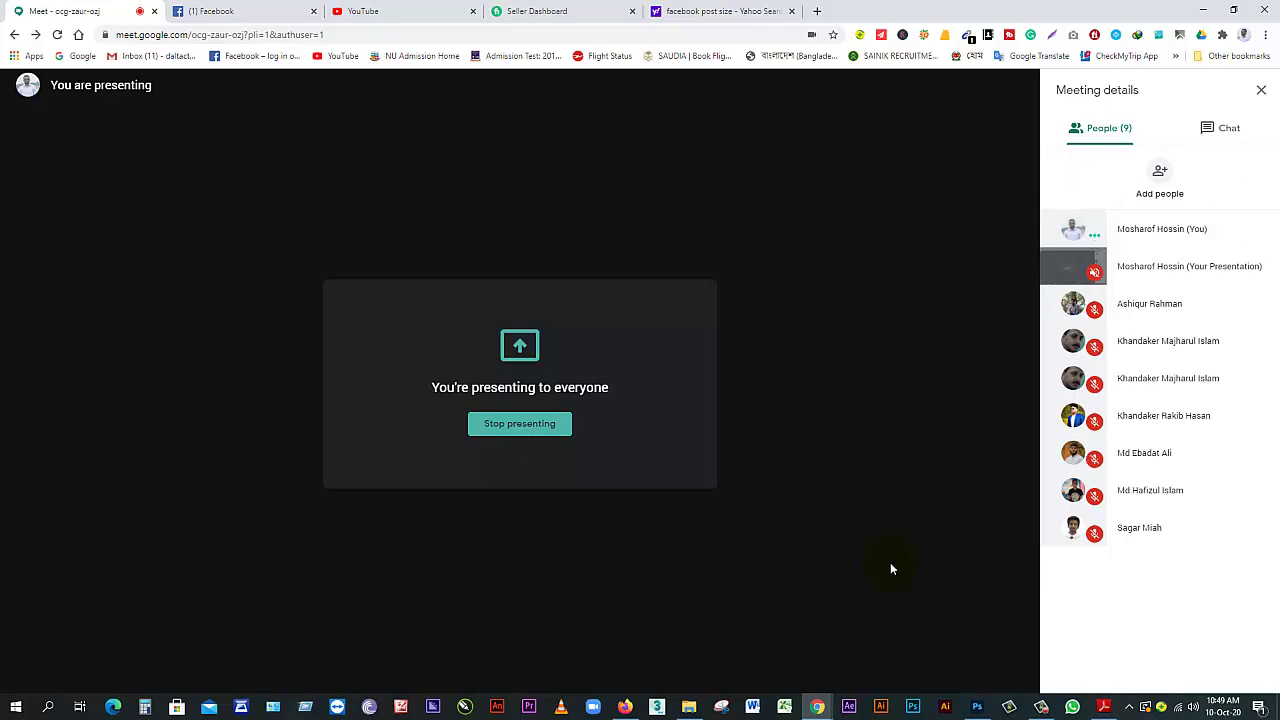
click(1041, 707)
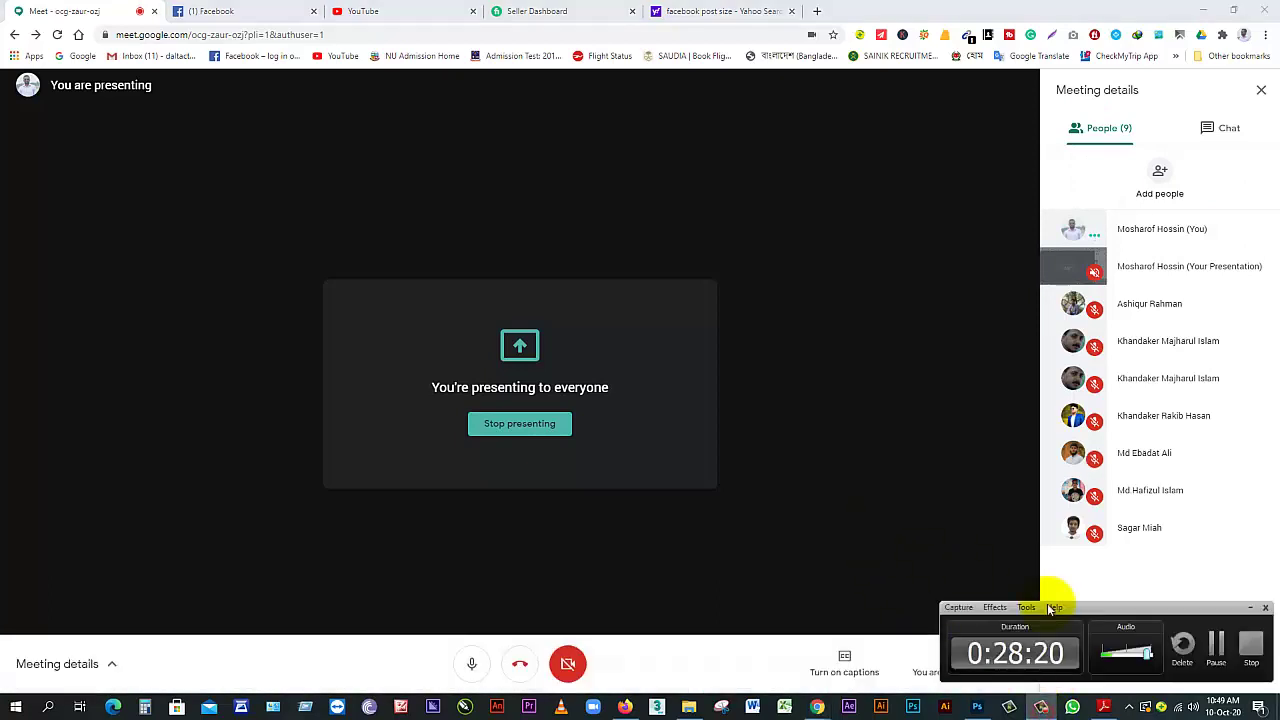
click(984, 706)
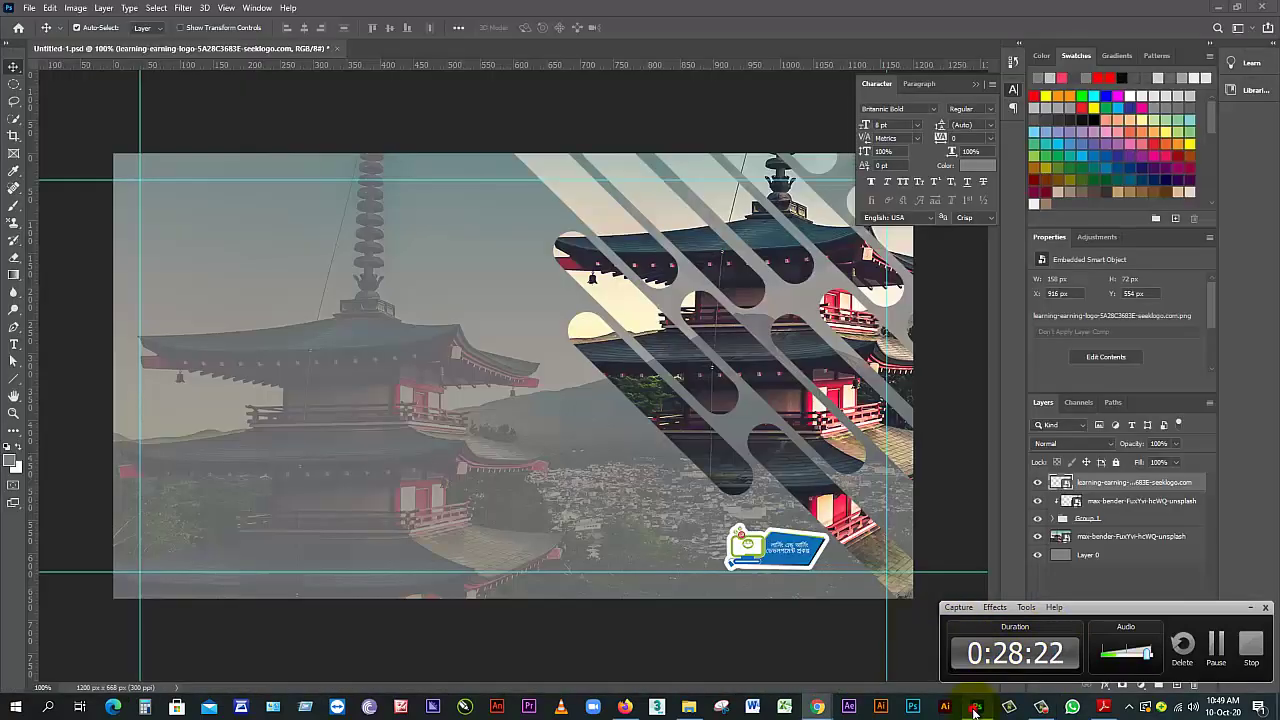
click(1248, 607)
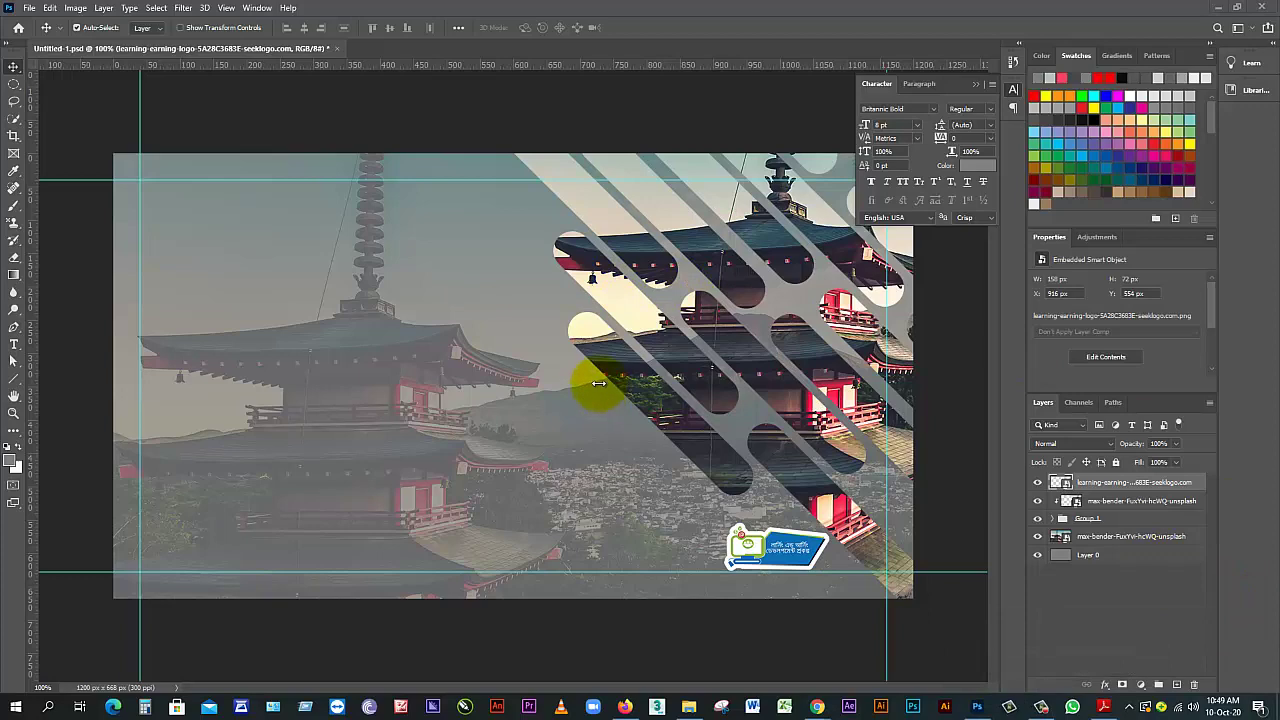
key(ctrl)
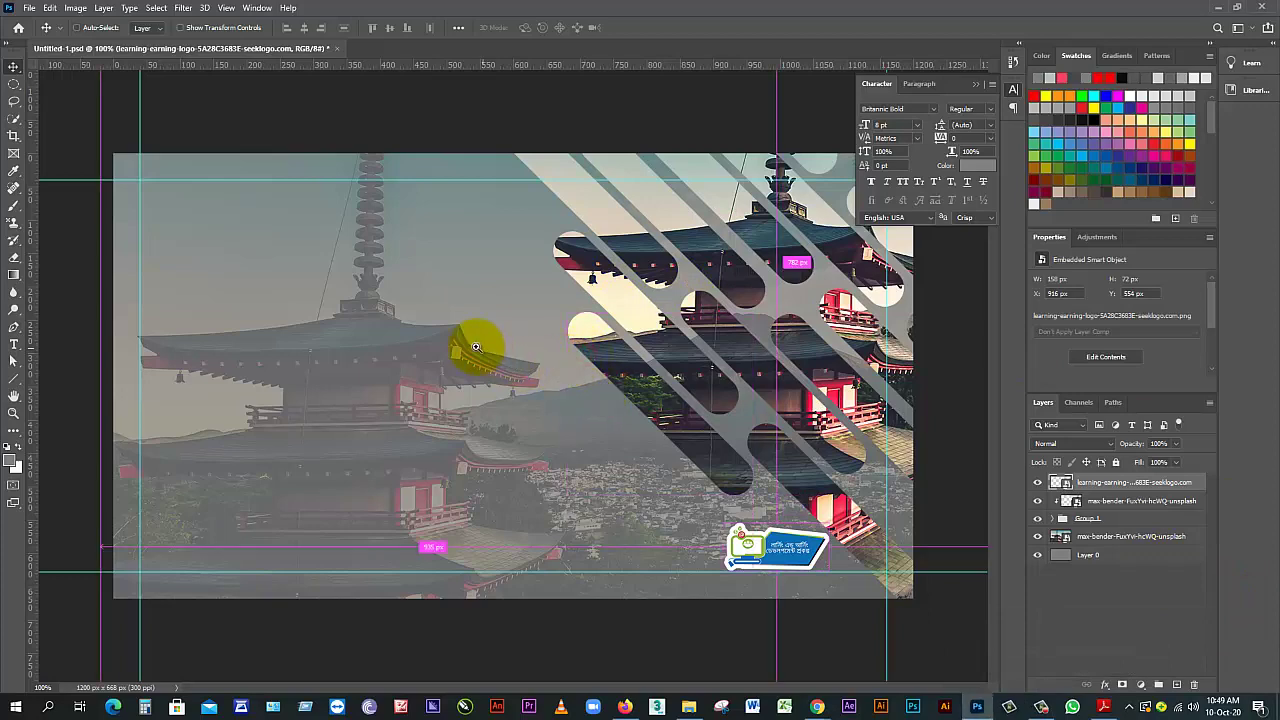
scroll(475, 345, down, 2)
scroll(343, 333, up, 1)
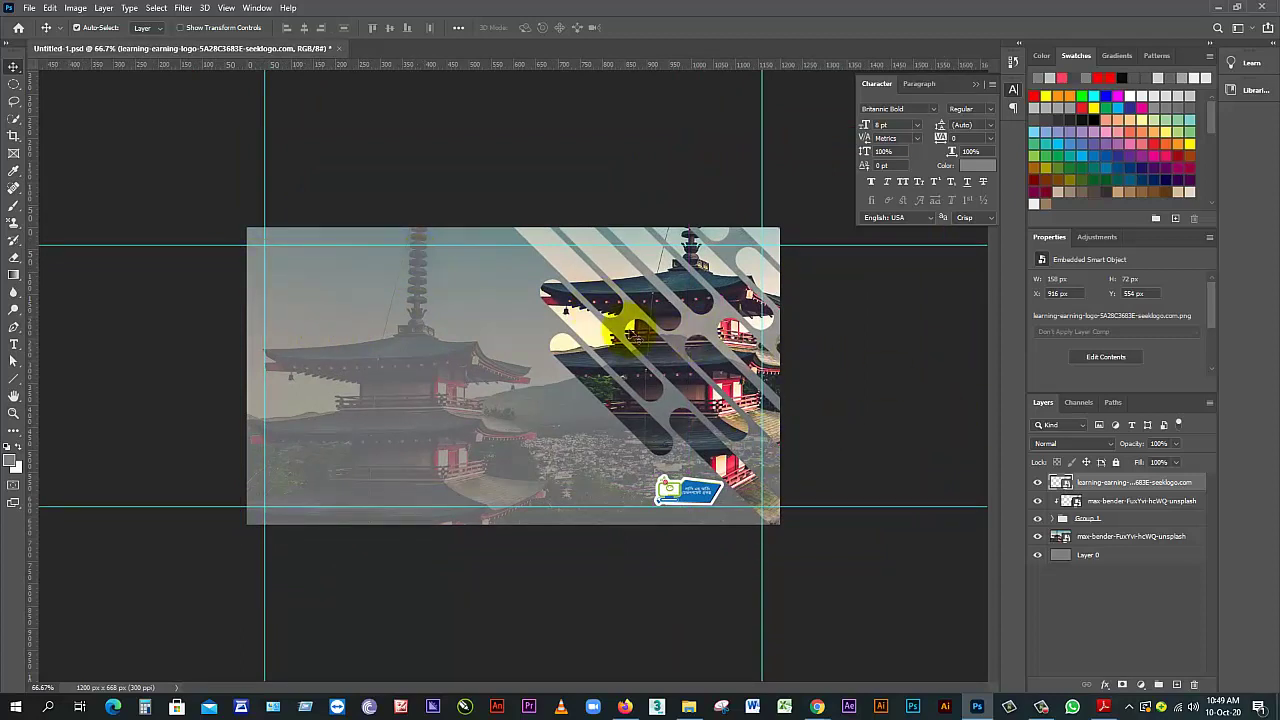
Start a text line on the upper-left part of the canvas and format it near-white (#fbfefb), 24 pt and All Caps
click(22, 345)
click(349, 294)
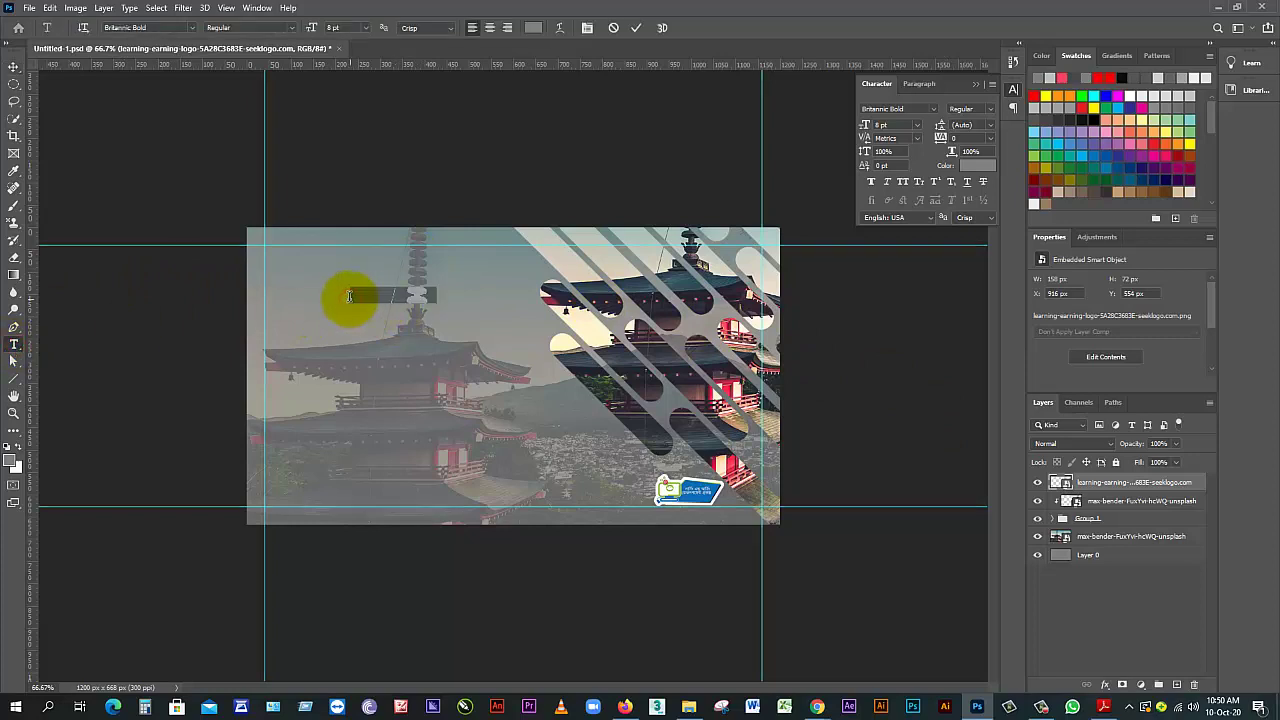
click(536, 27)
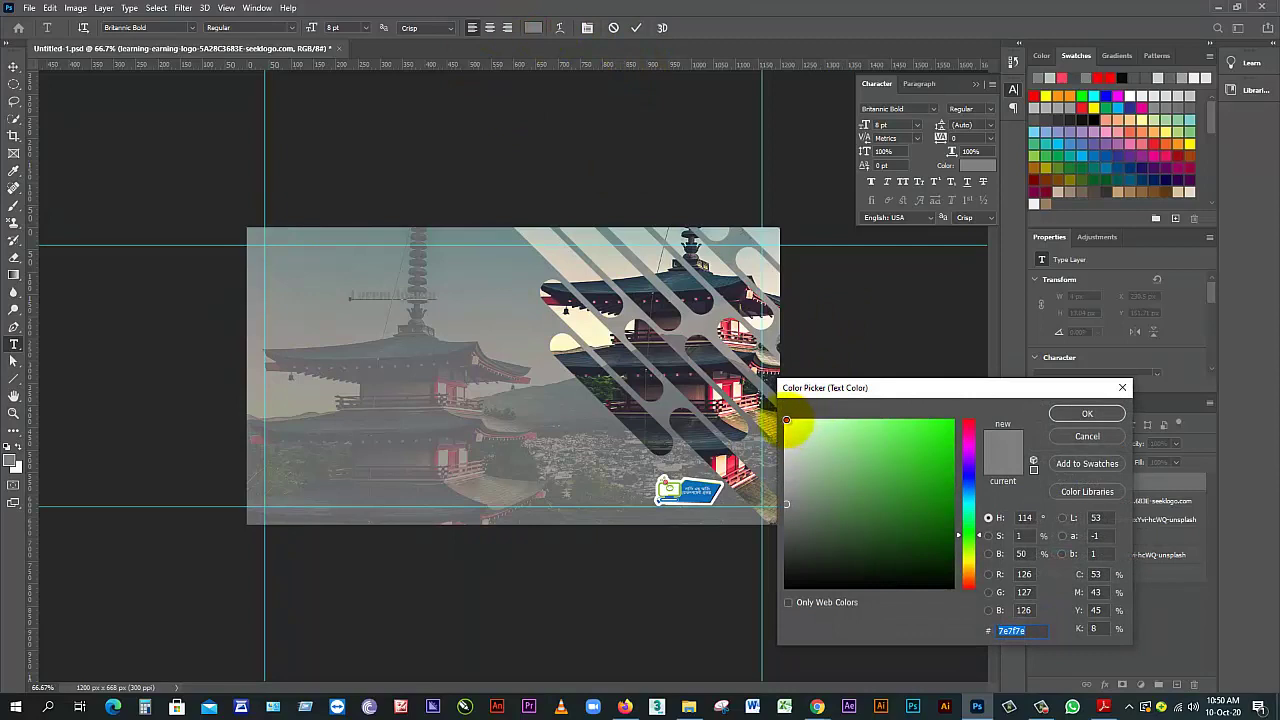
click(787, 421)
click(1078, 413)
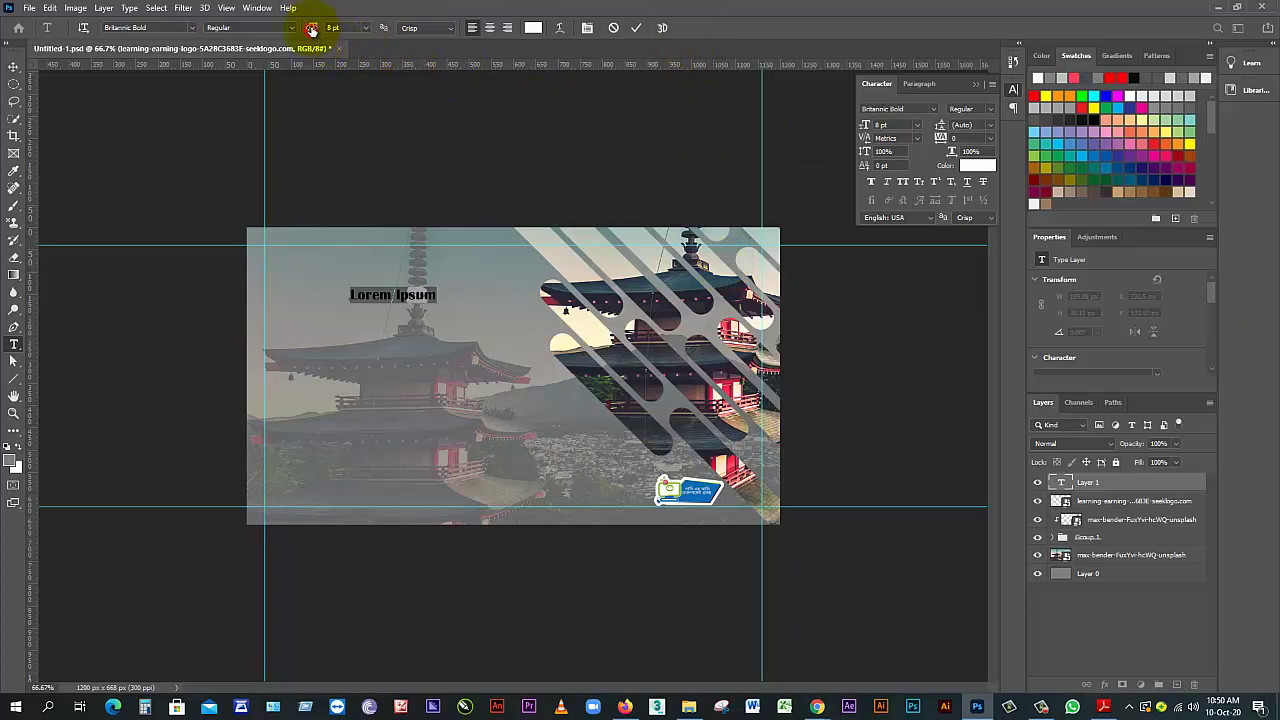
drag(311, 27, 327, 28)
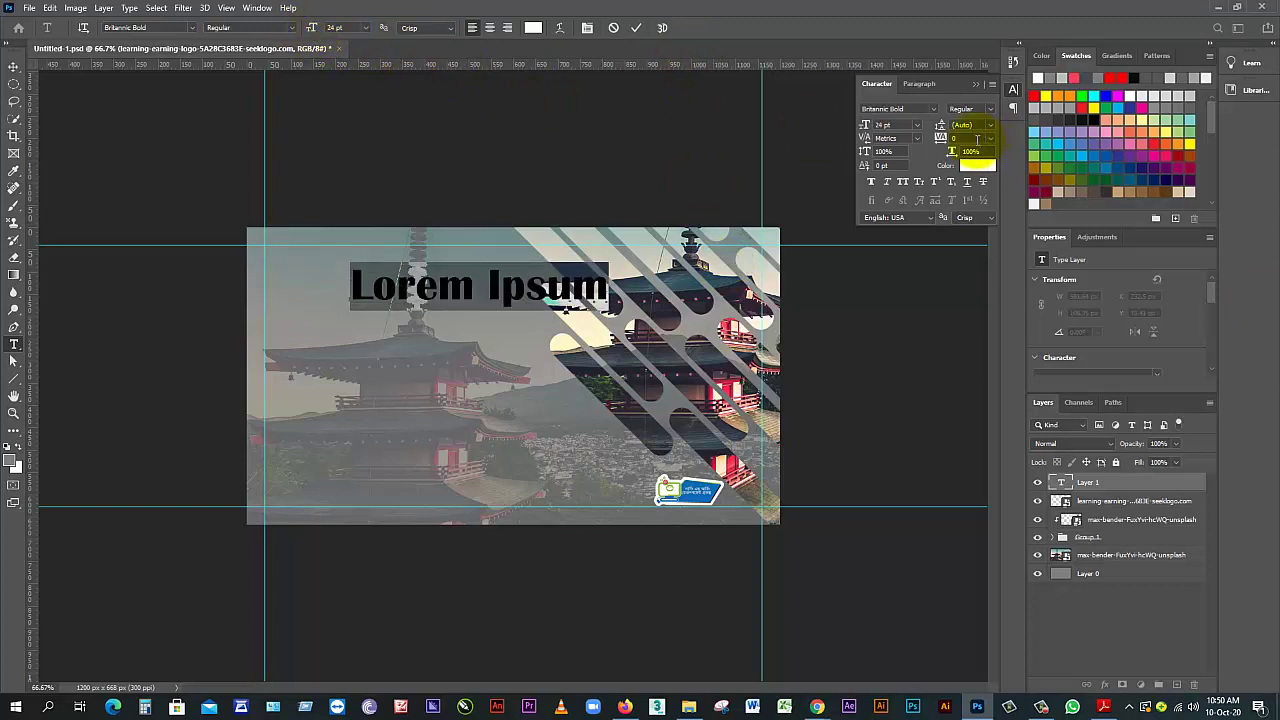
click(903, 182)
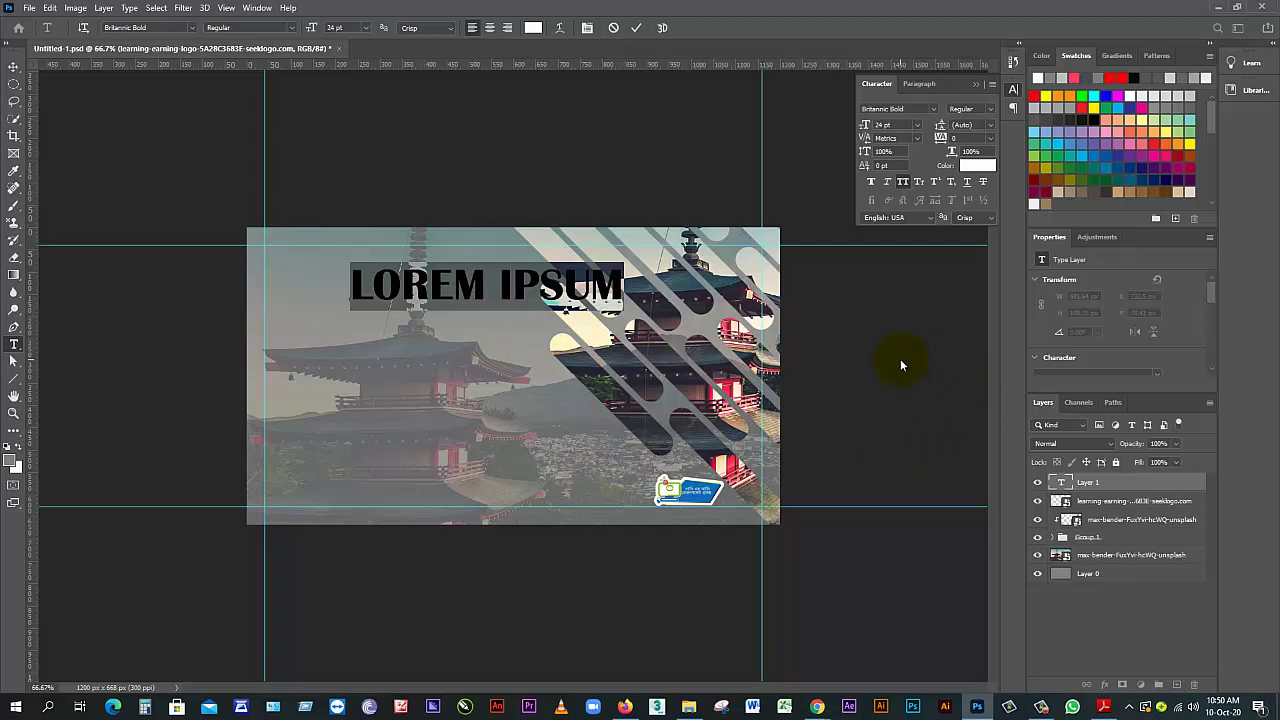
Enter "LEDP Travels" as the title text and commit it
text(LE)
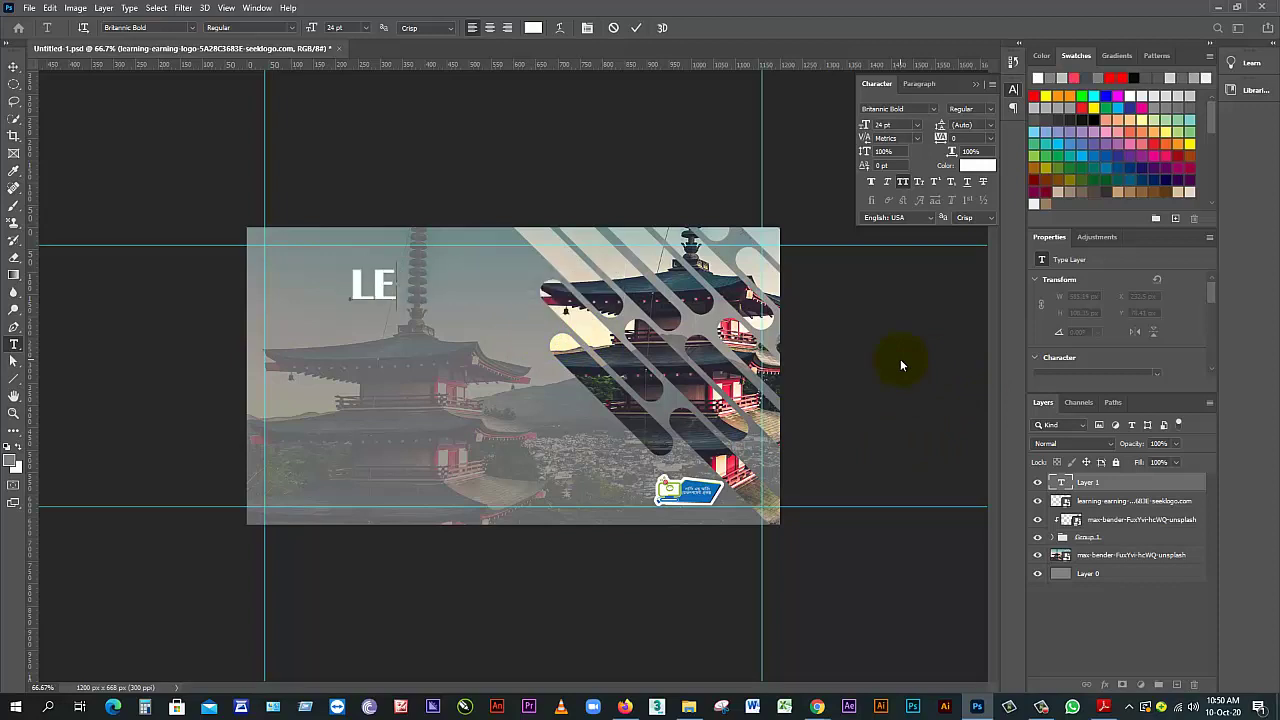
text(DP TR)
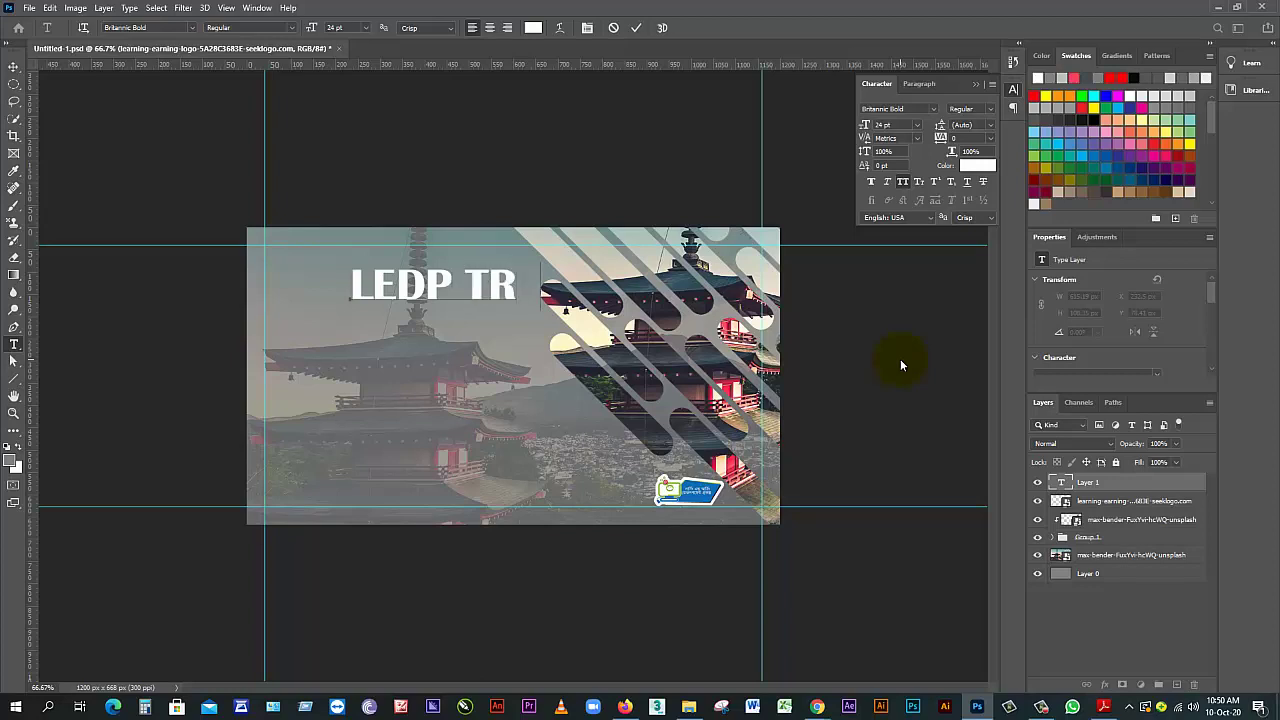
text(AVEL)
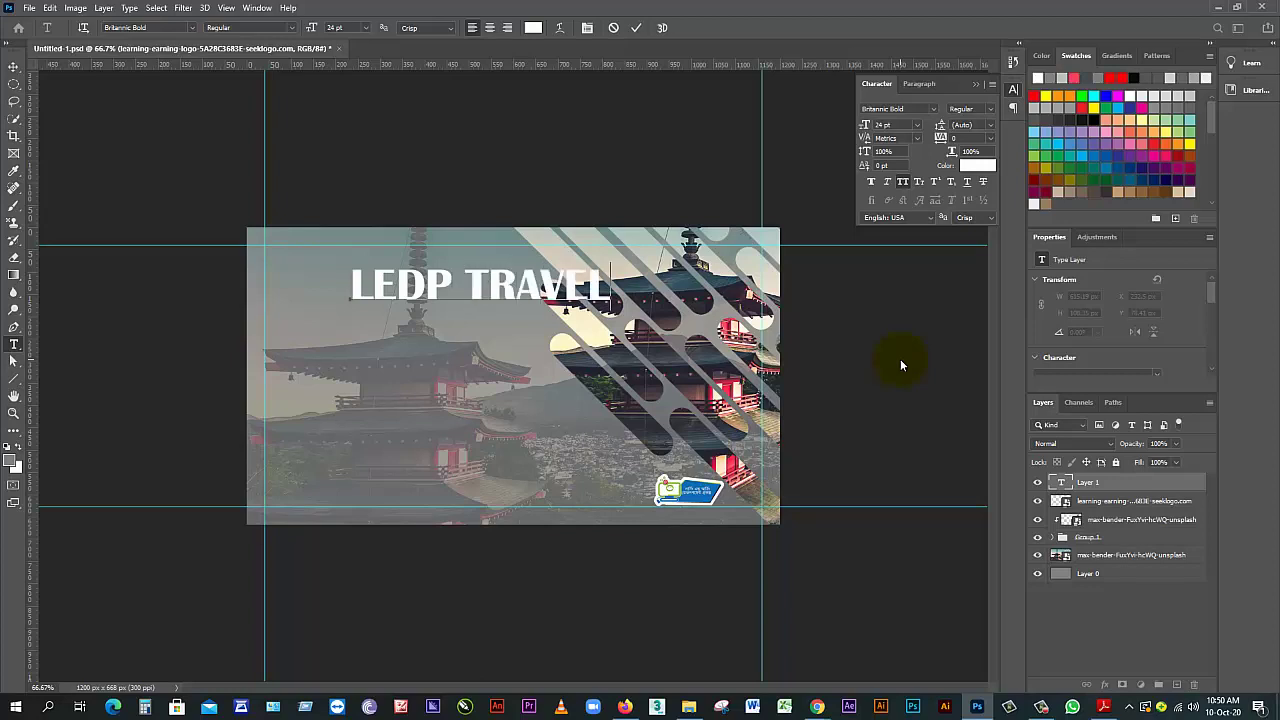
text(S)
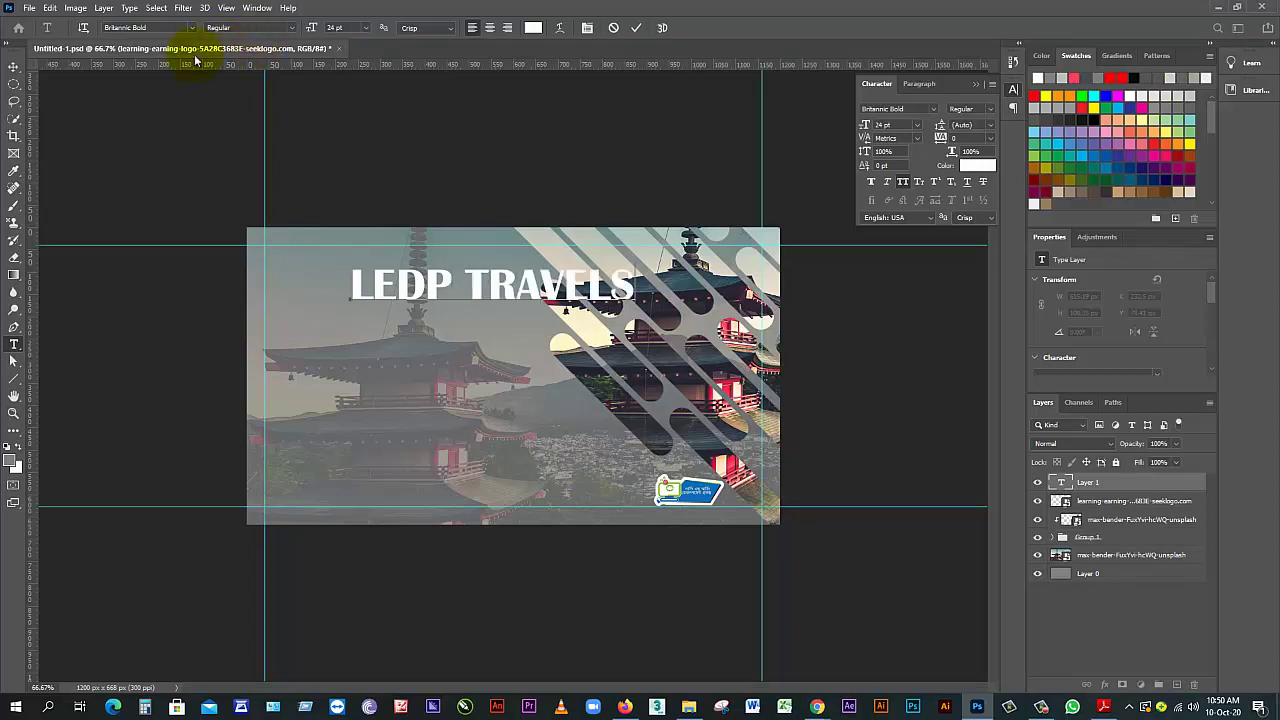
click(14, 66)
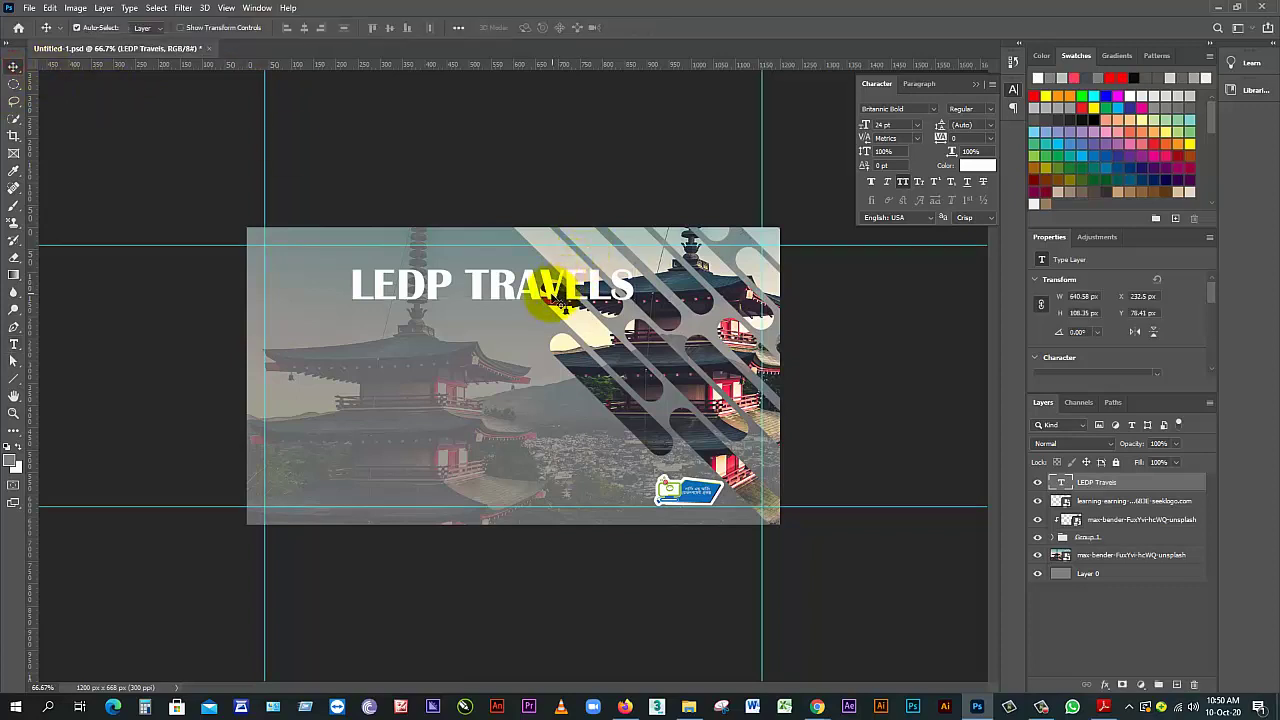
Set the LEDP Travels title to 20 pt in white and place it at about X 77.5, Y 159.3 px, inside the left guide
drag(552, 292, 467, 278)
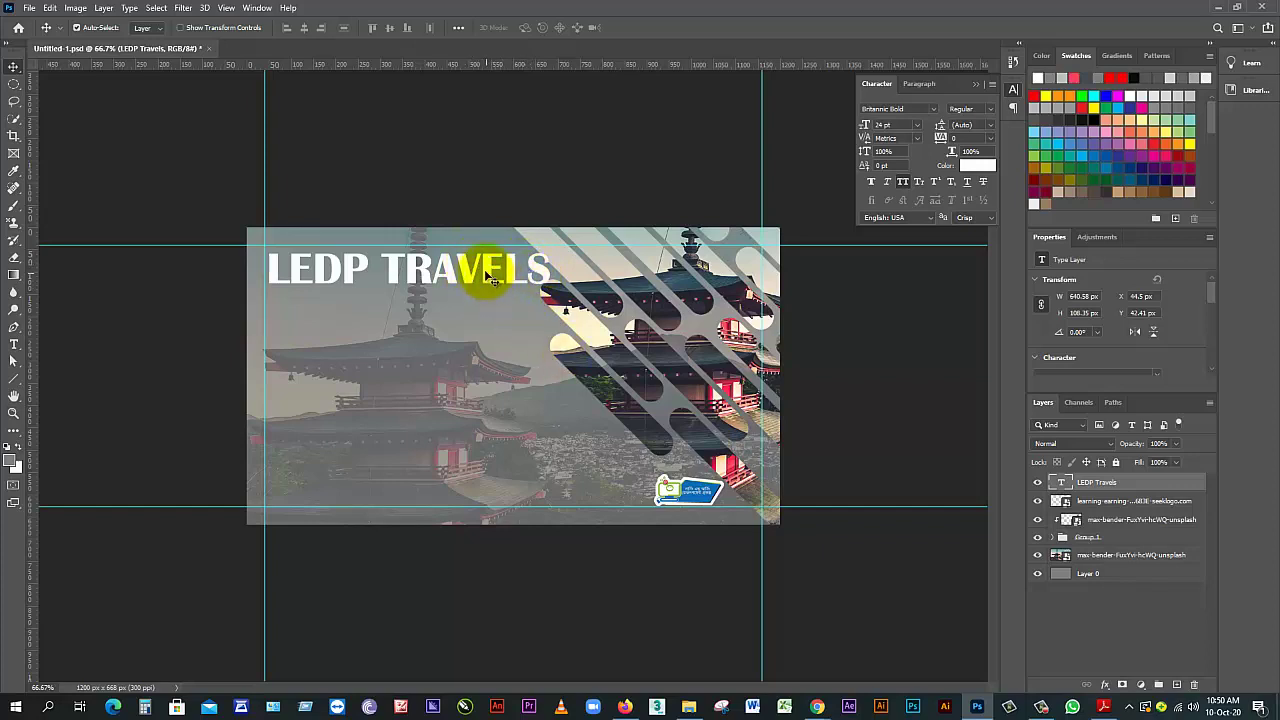
drag(490, 278, 460, 308)
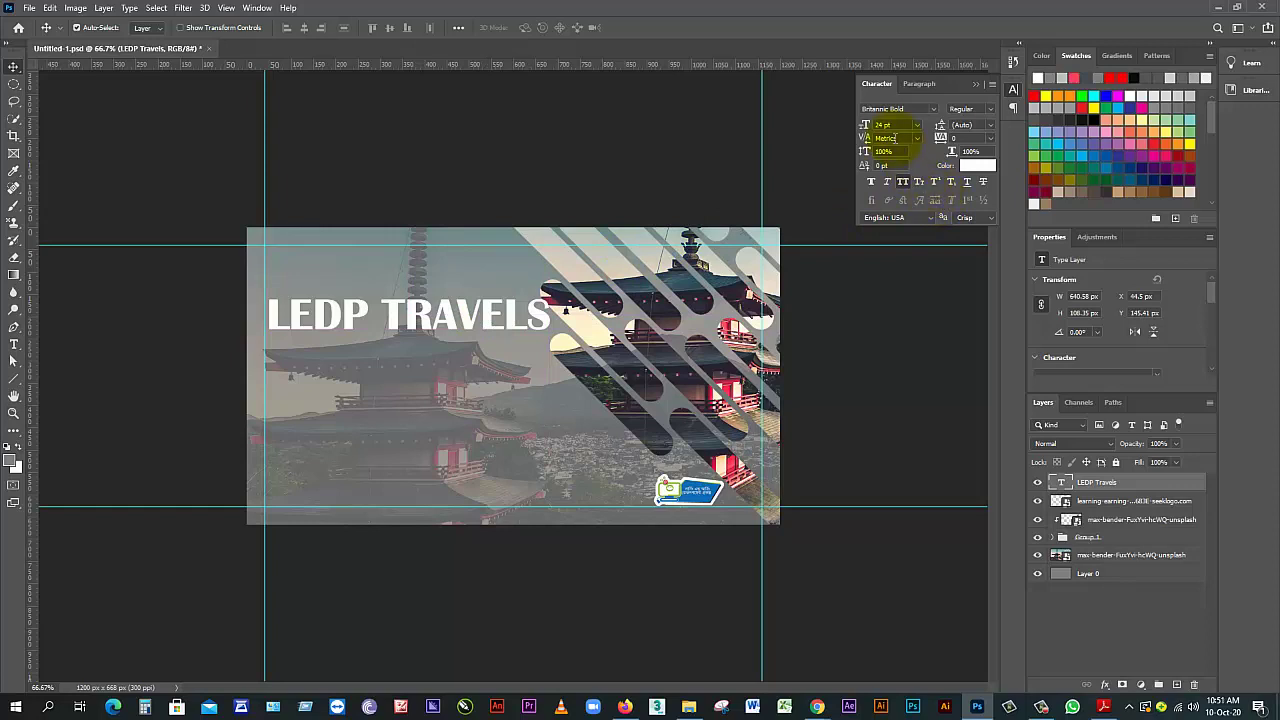
click(886, 125)
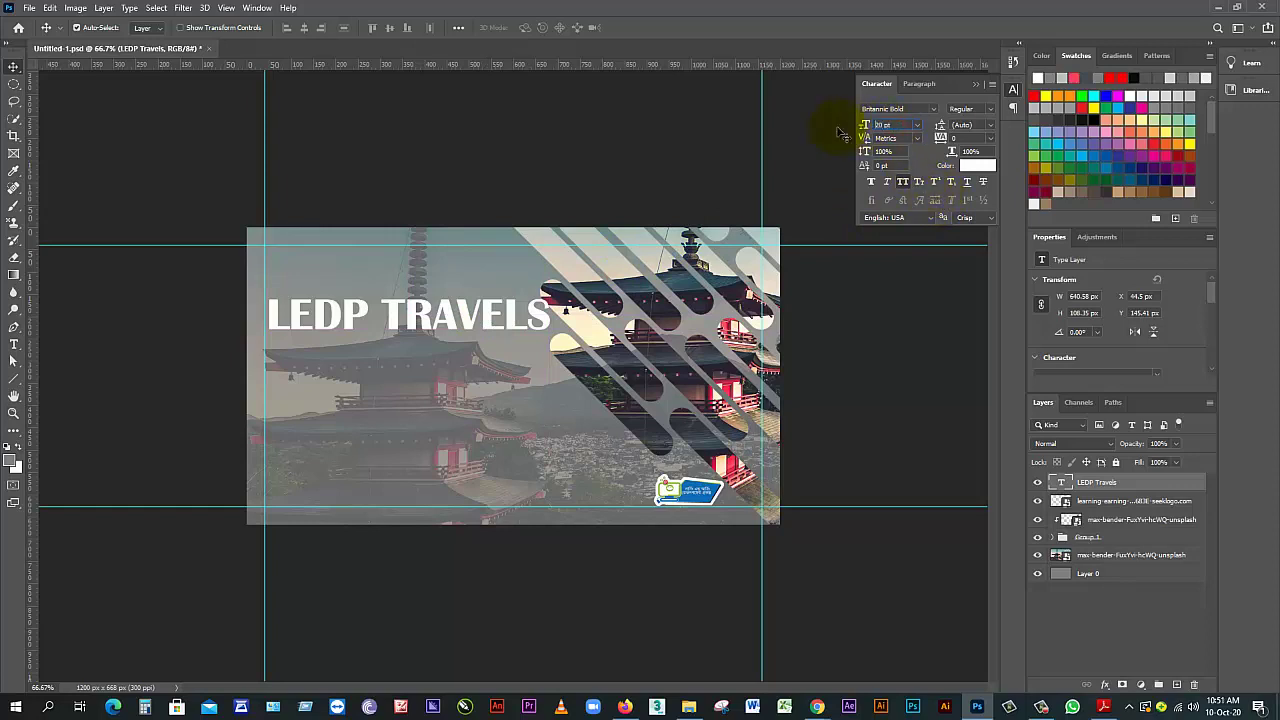
text(20)
key(Return)
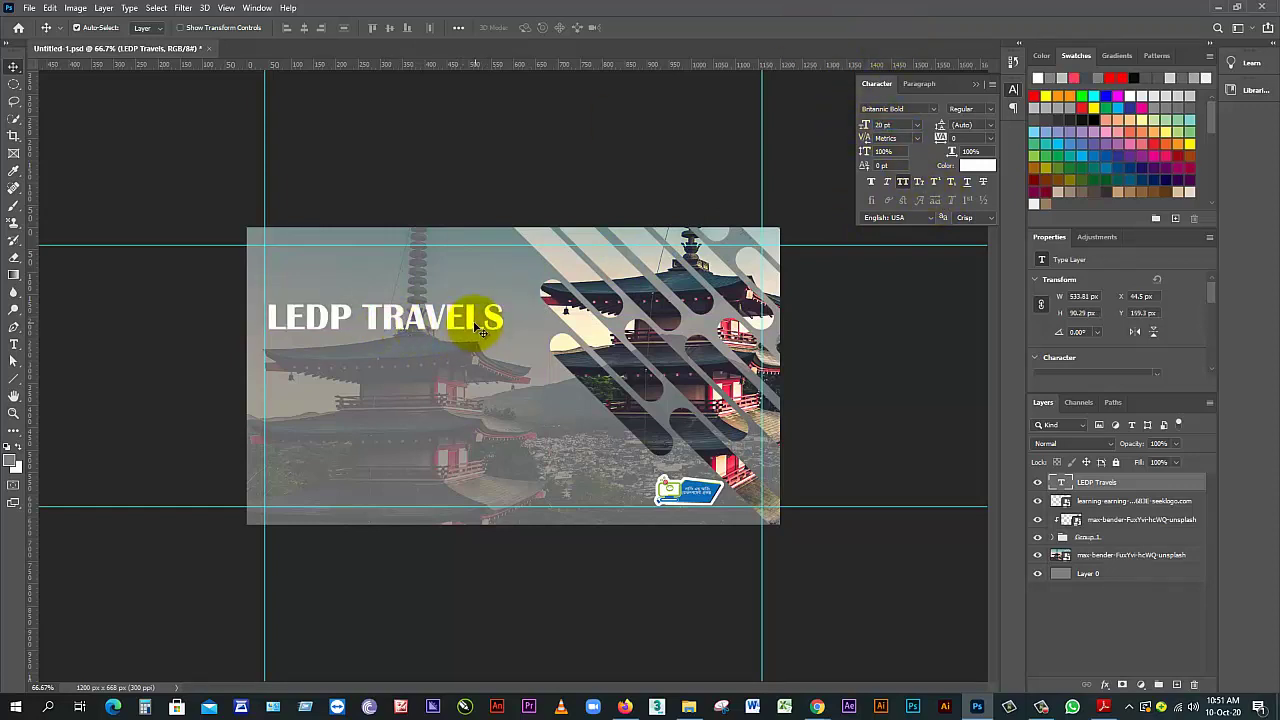
drag(470, 325, 484, 325)
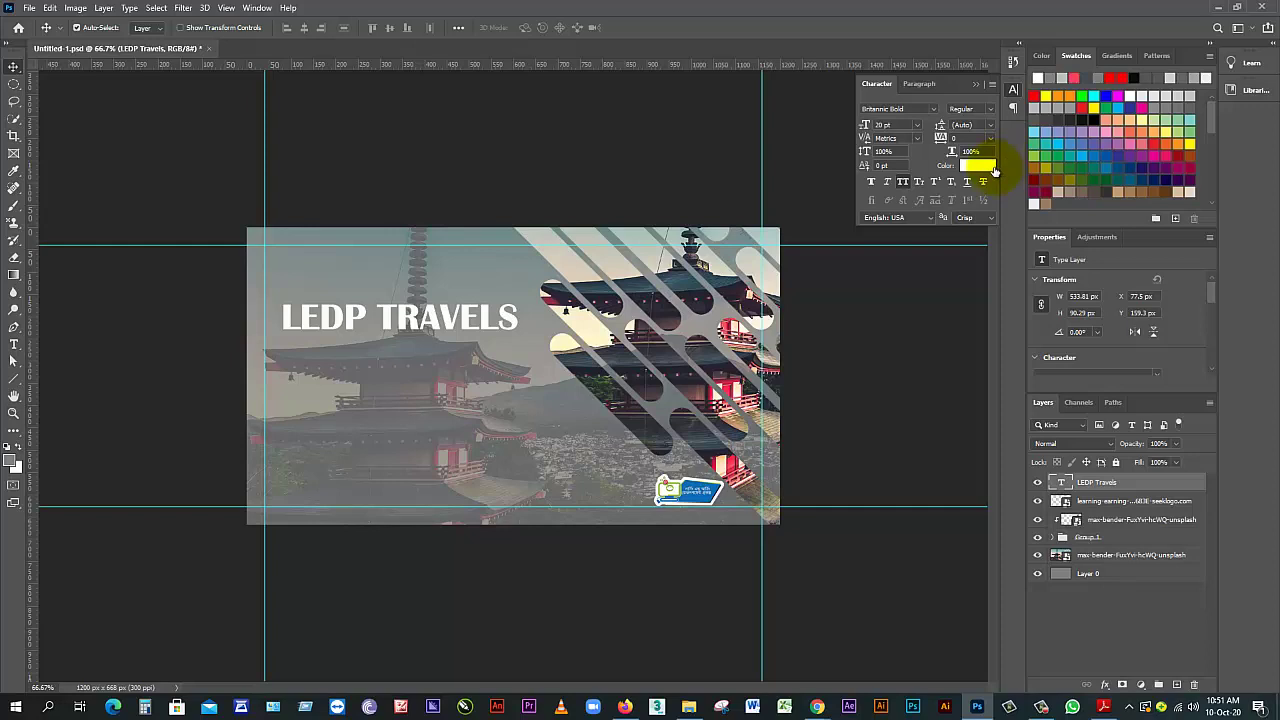
click(973, 166)
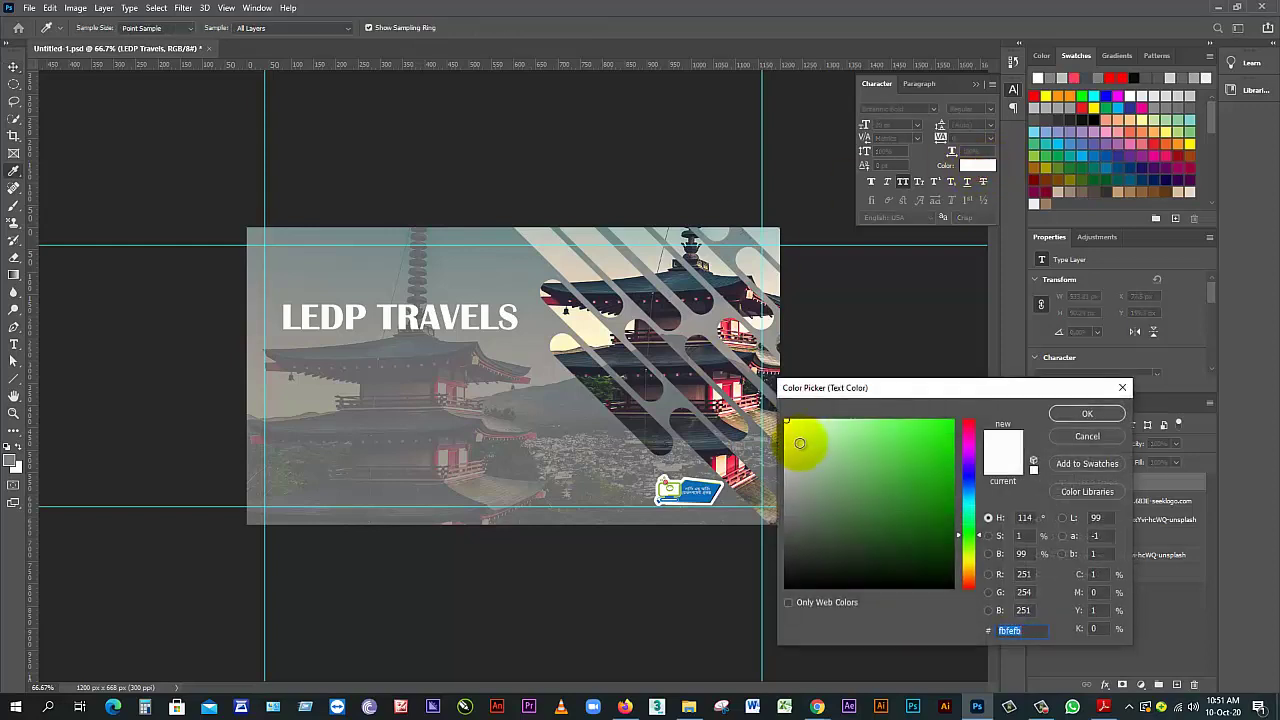
click(1104, 418)
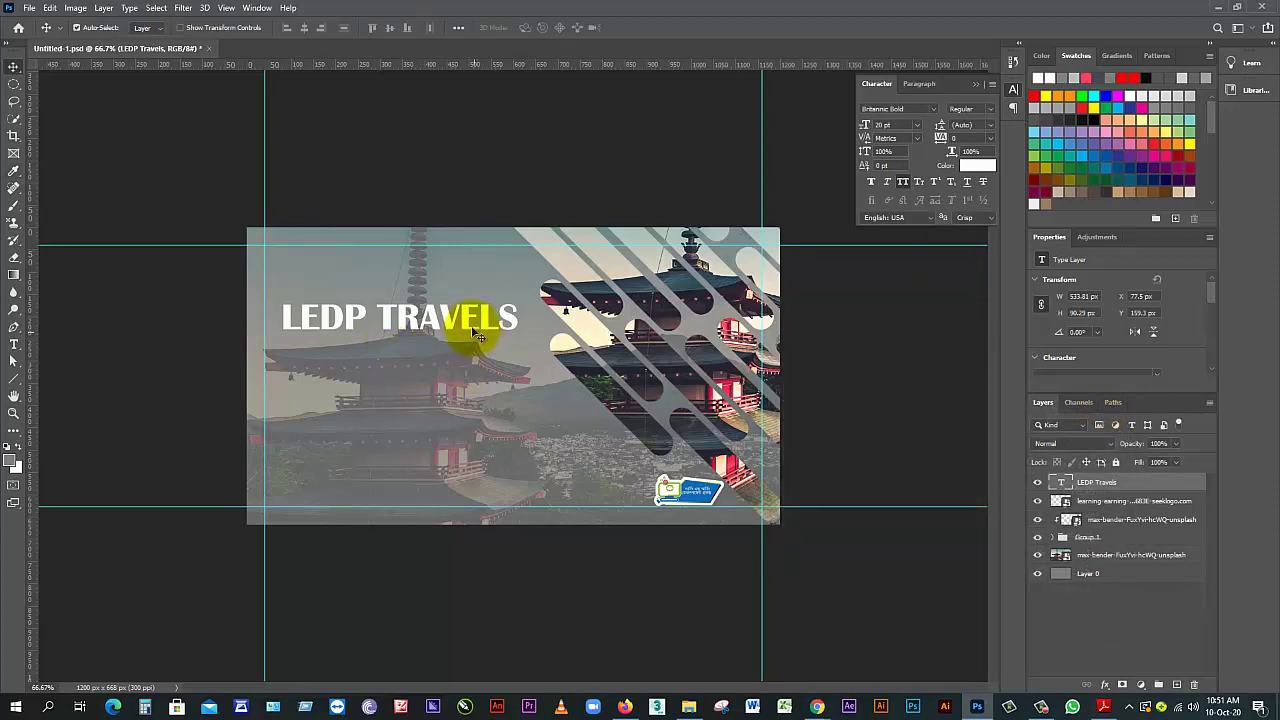
Fill the background Layer 0 with the darker grey #626362
click(1098, 578)
click(12, 458)
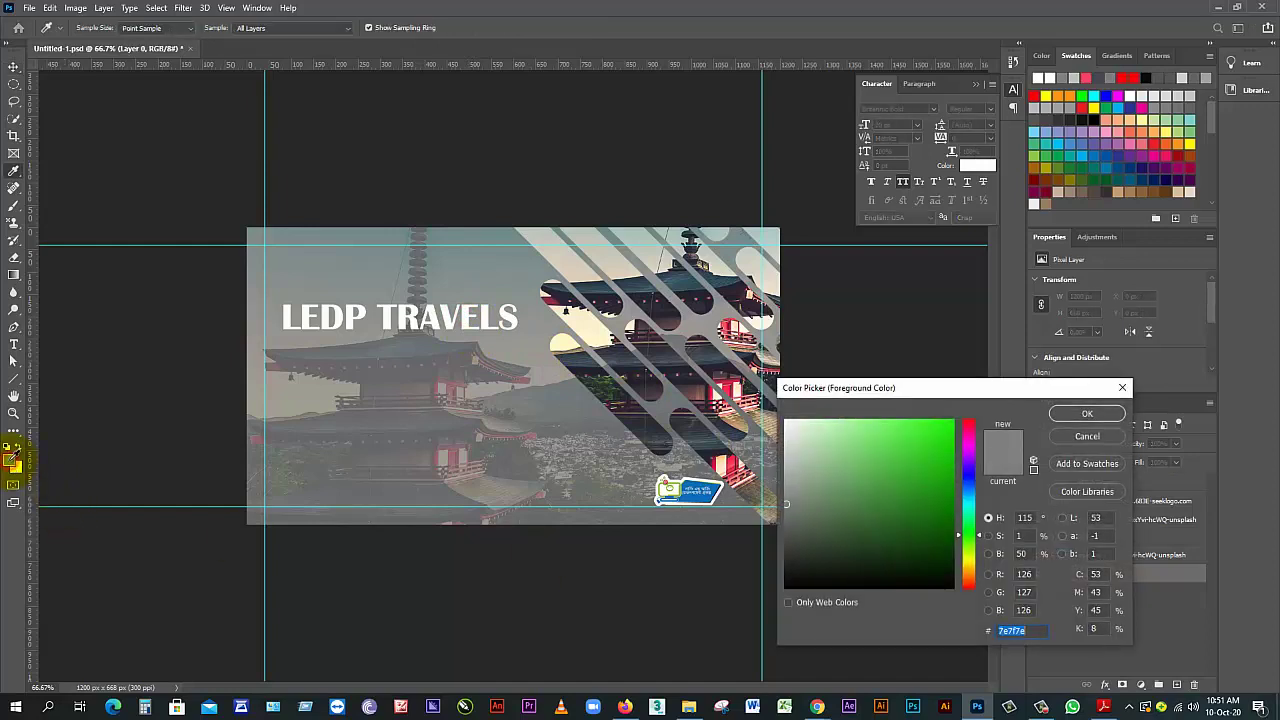
click(786, 521)
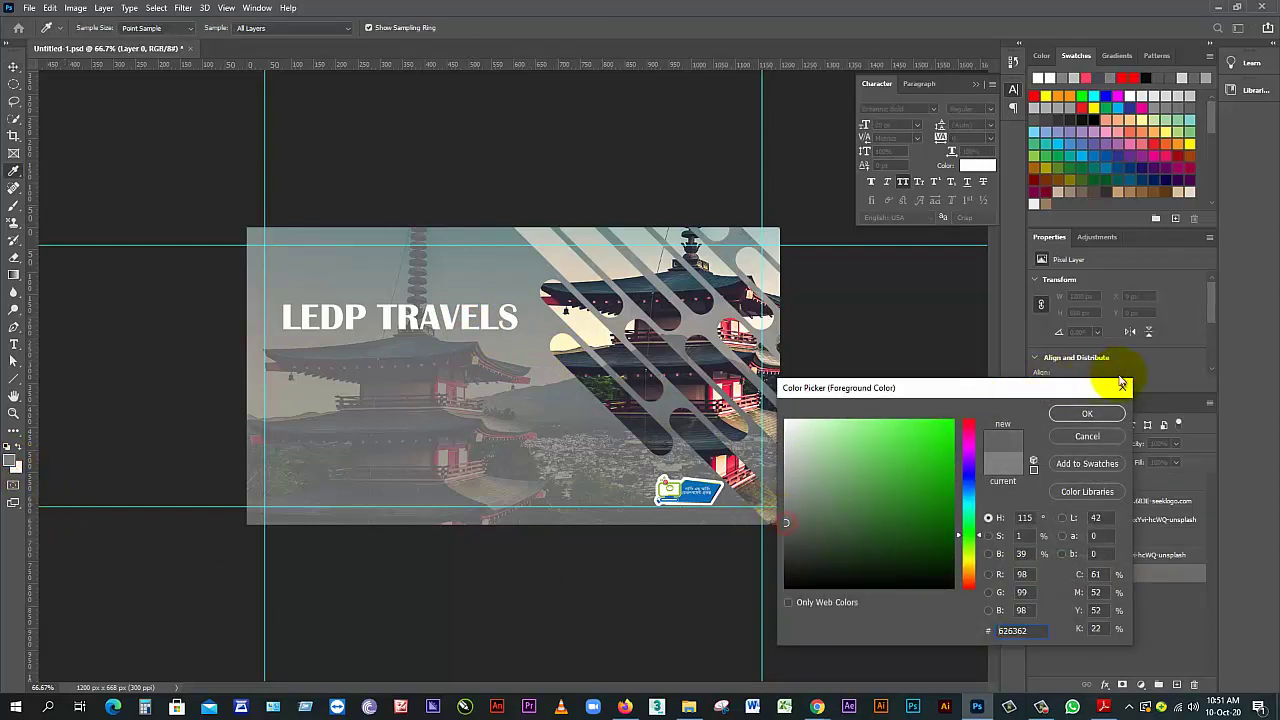
click(1087, 413)
key(alt+BackSpace)
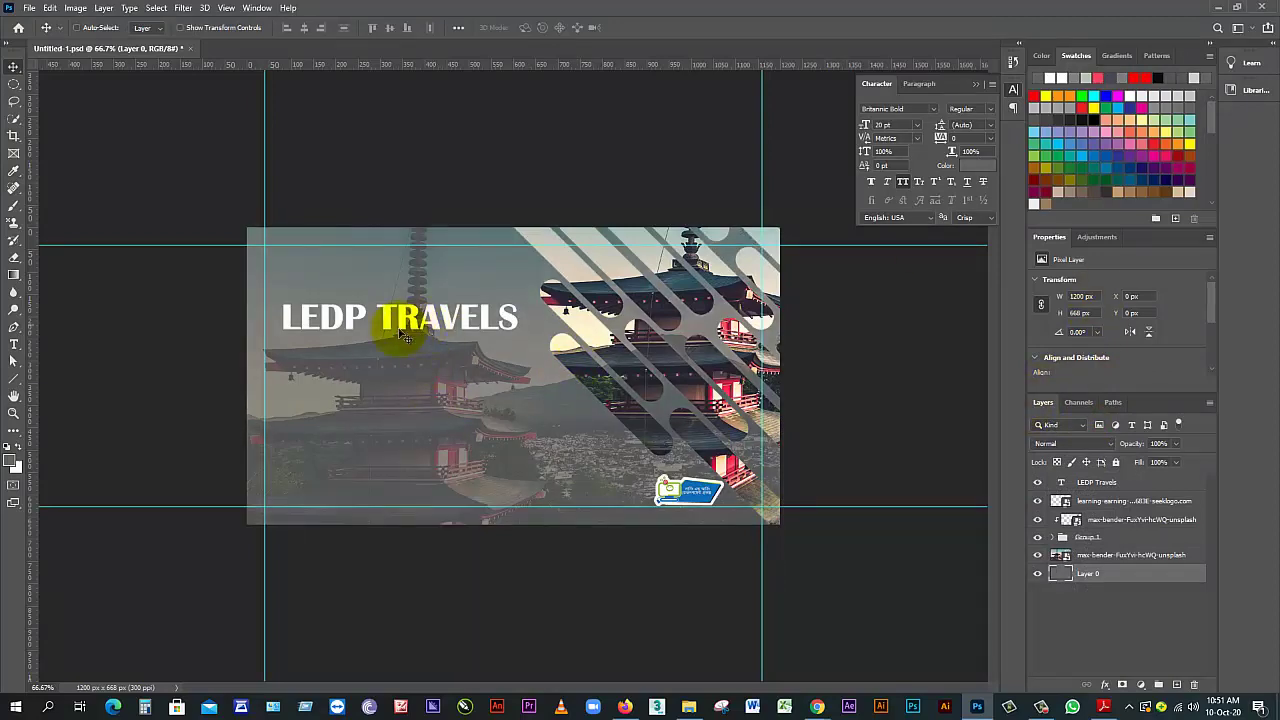
Duplicate the title text just below the original and replace the copy's wording with "tour of Bhutan"
key(ctrl+plus)
key(ctrl+minus)
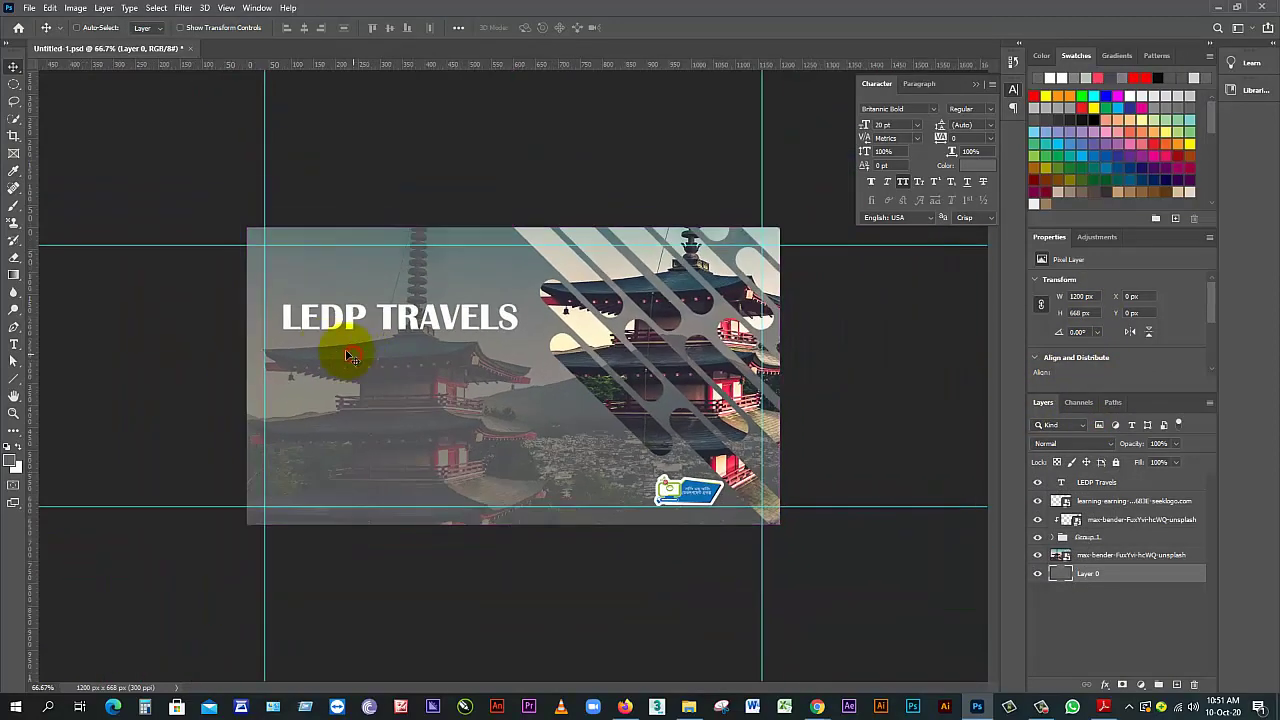
key(ctrl+plus)
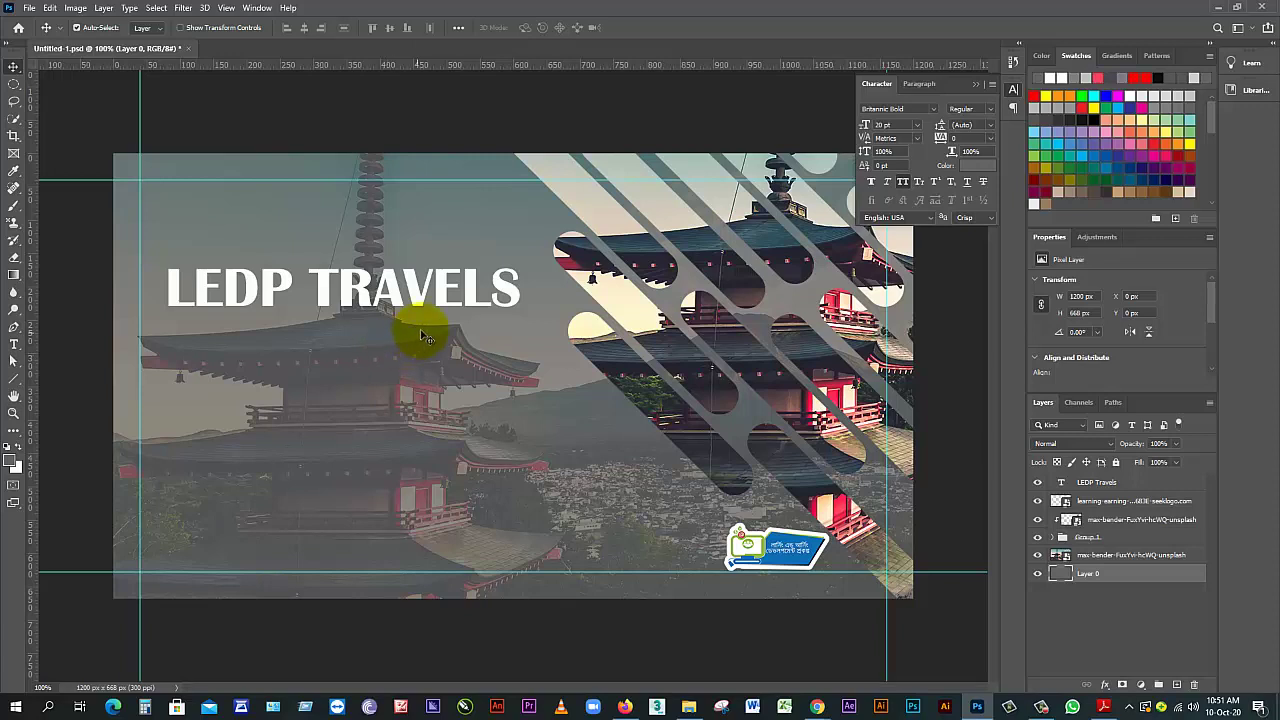
drag(447, 300, 441, 372)
double_click(440, 366)
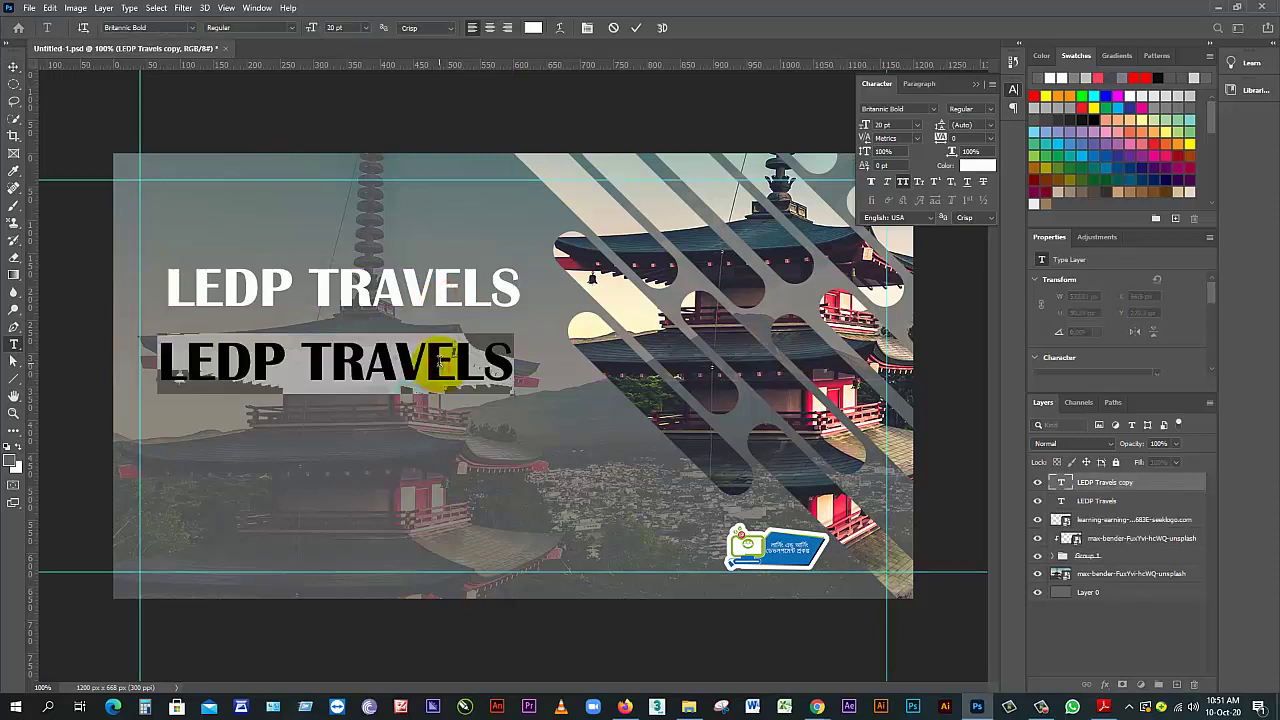
text(TO)
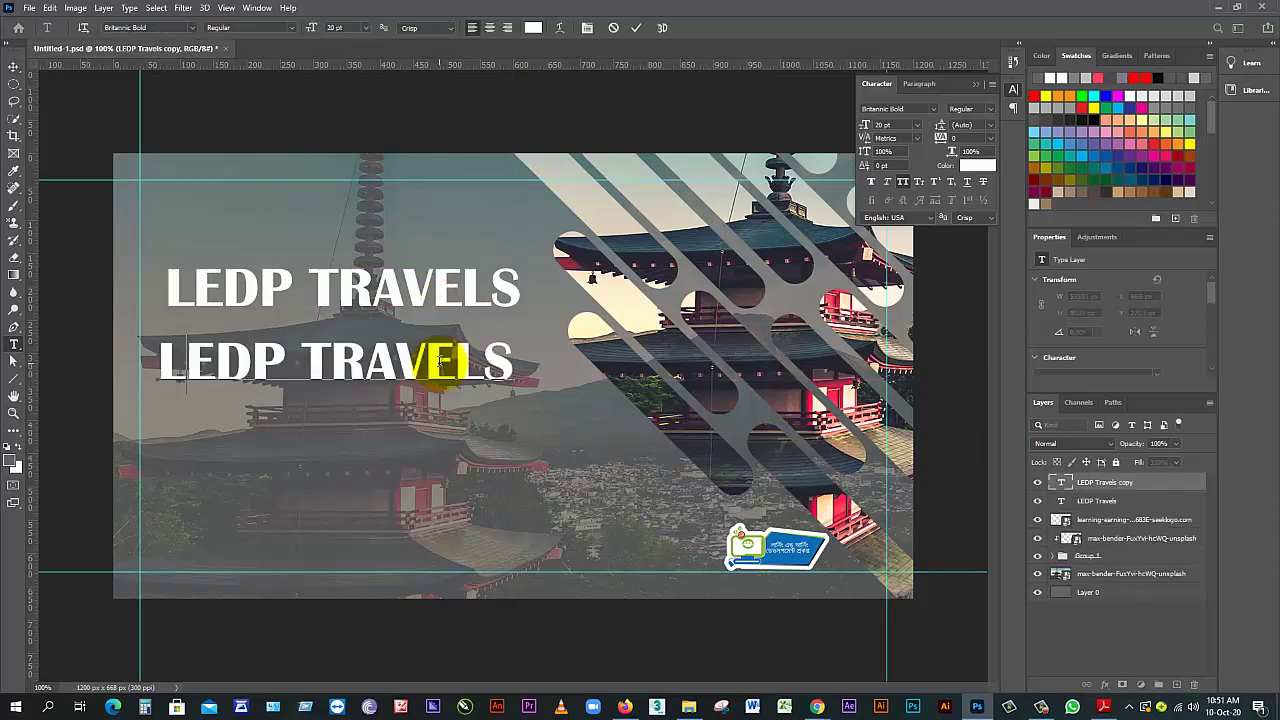
text(UR )
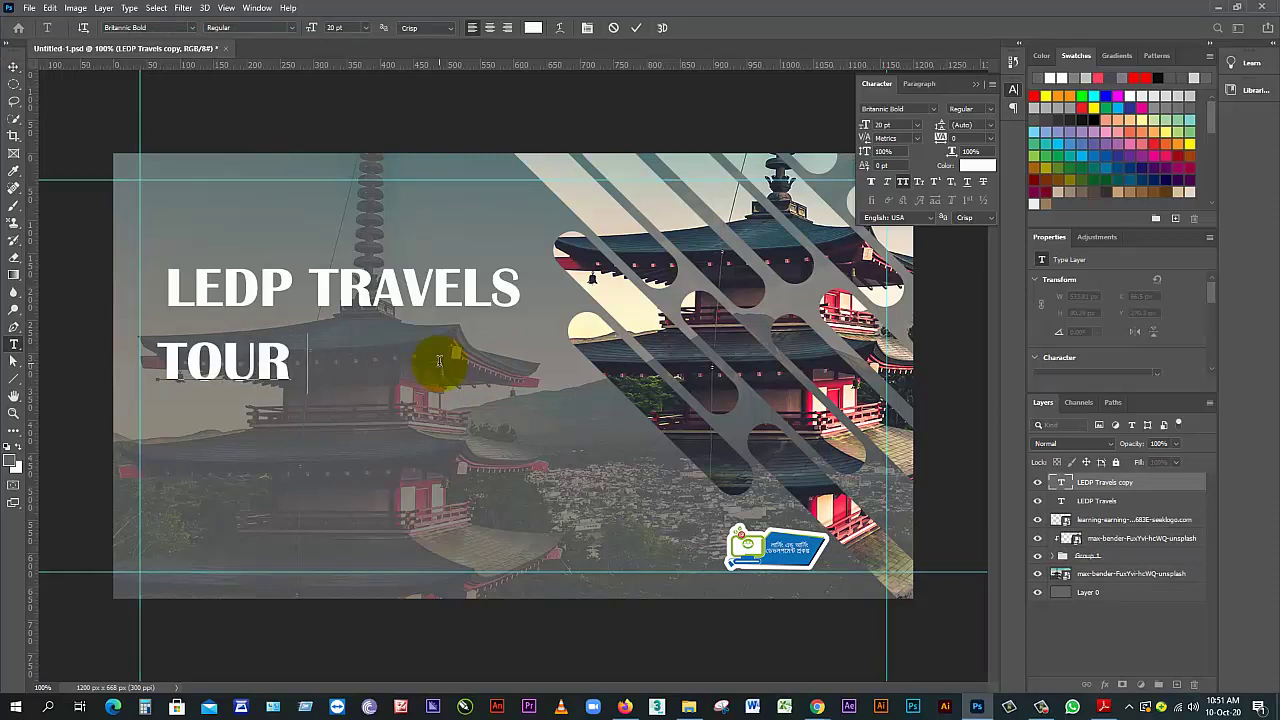
text(OF BHU)
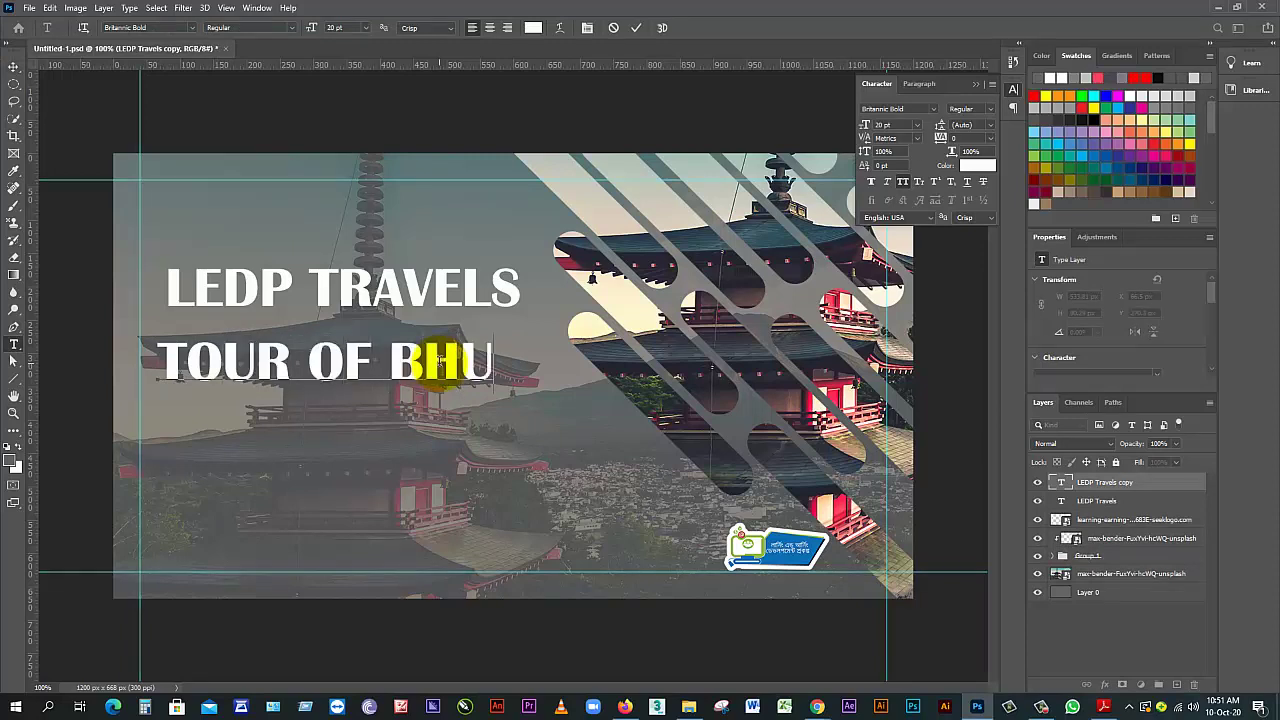
text(TAN)
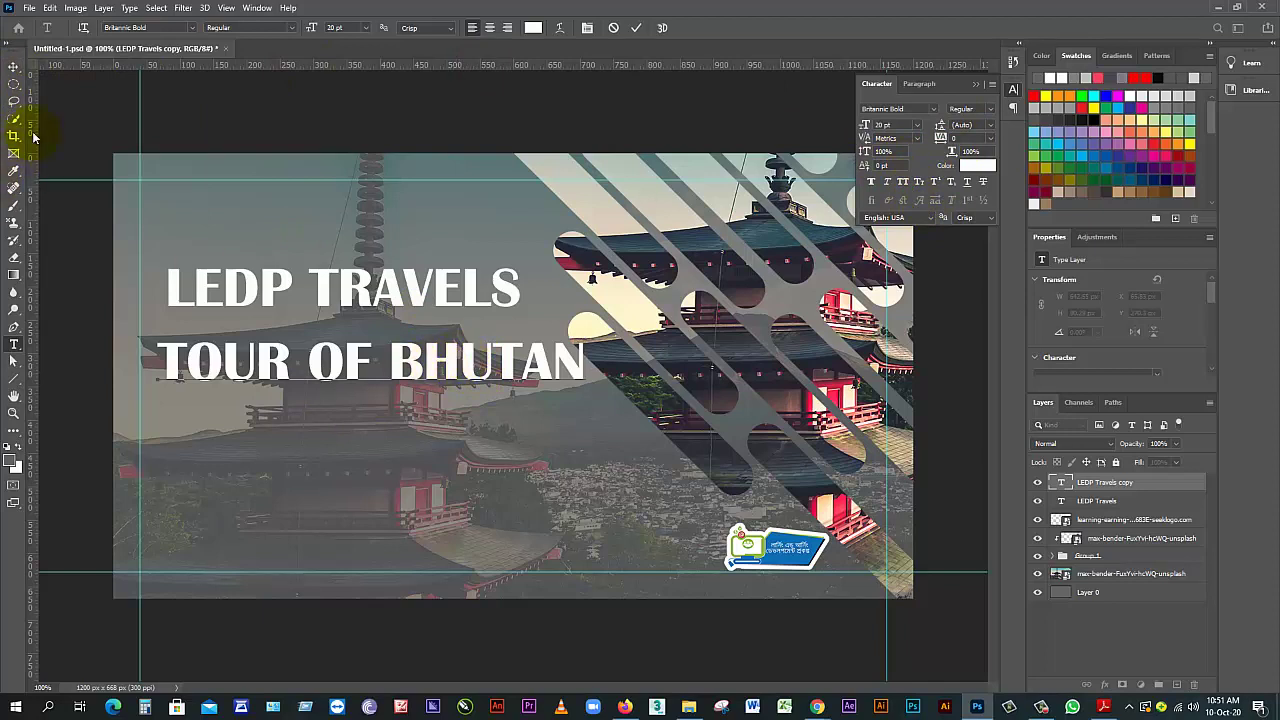
click(16, 66)
Turn off All Caps for the second text line and capitalise its words so it reads "Tour Of Bhutan"
double_click(448, 370)
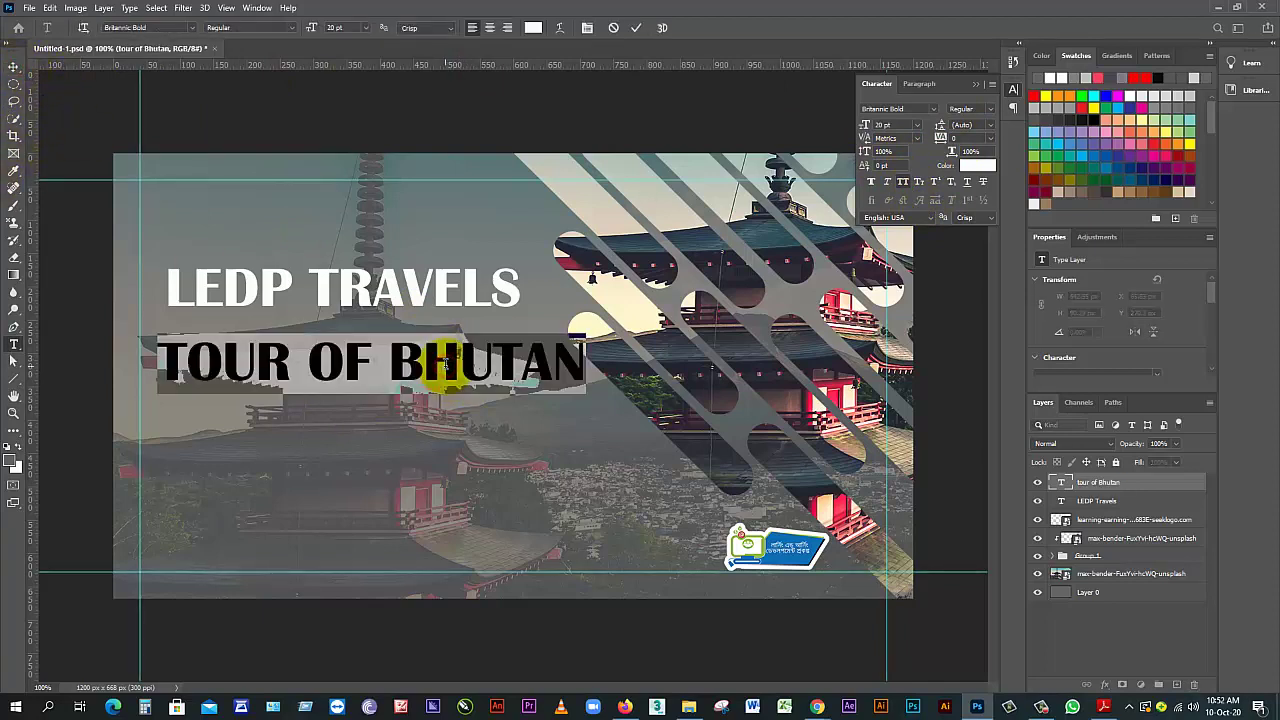
click(904, 184)
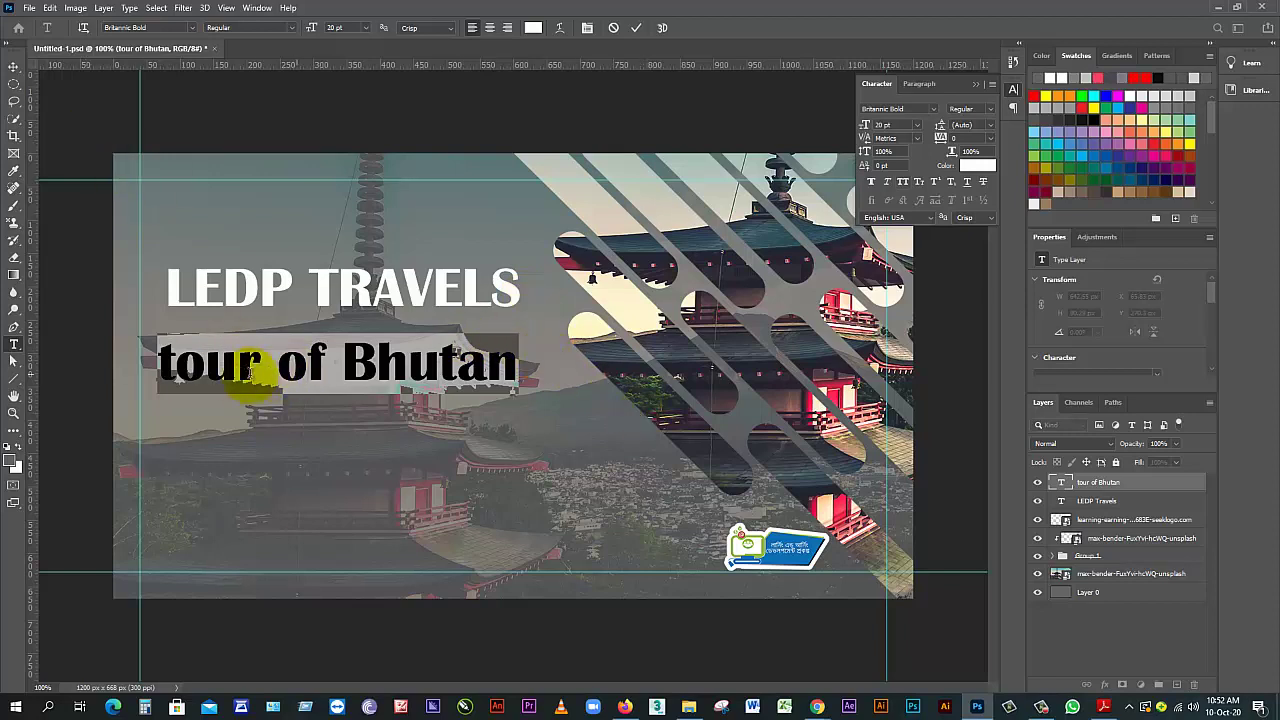
click(188, 370)
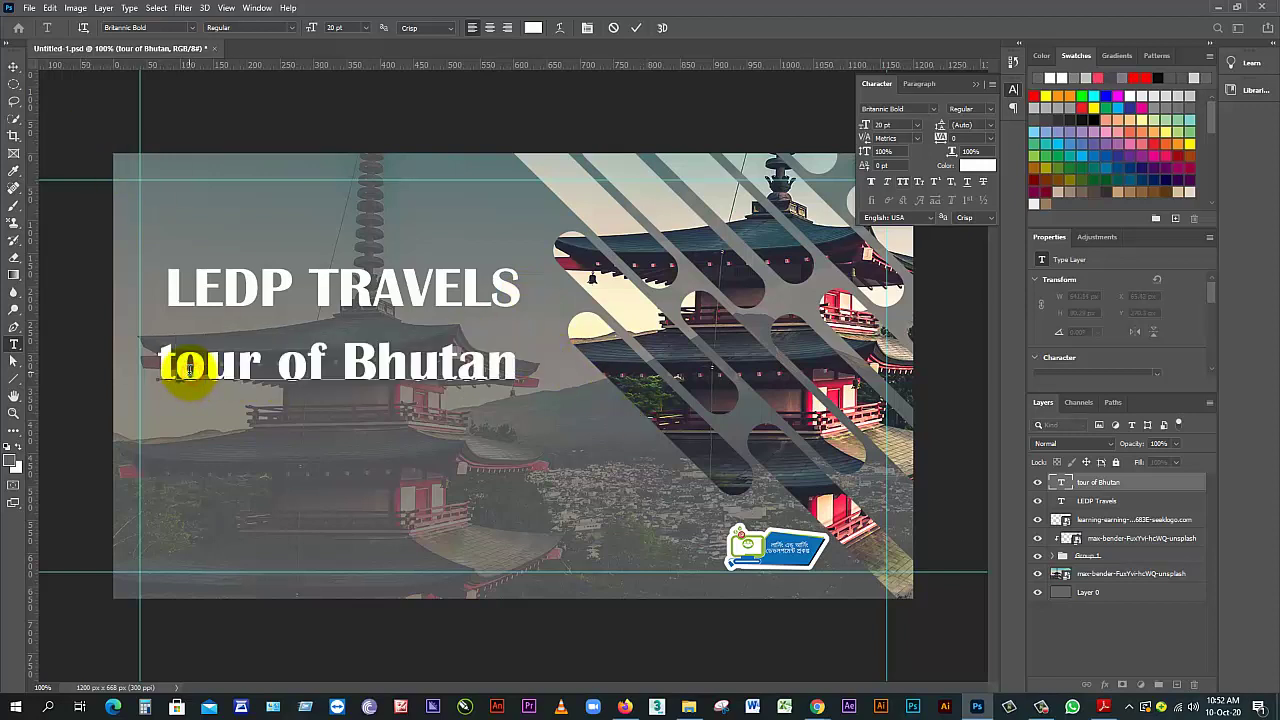
key(BackSpace)
text(T)
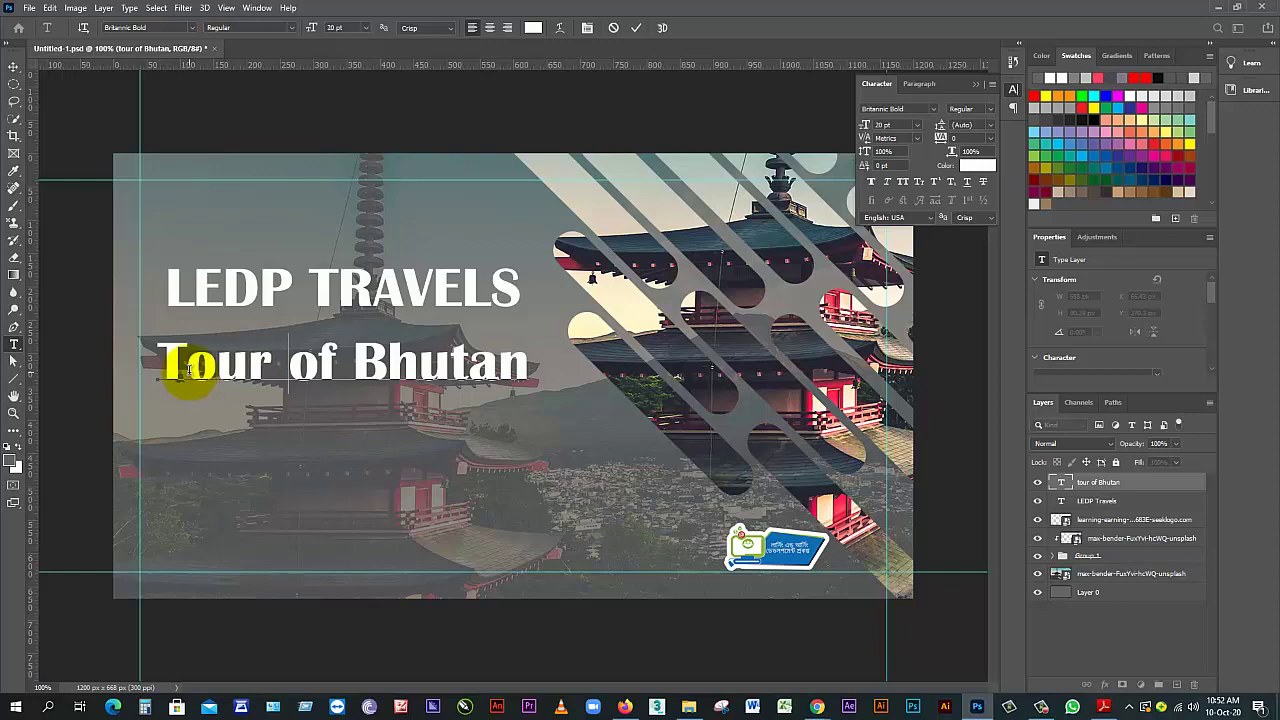
key(Delete)
text(O)
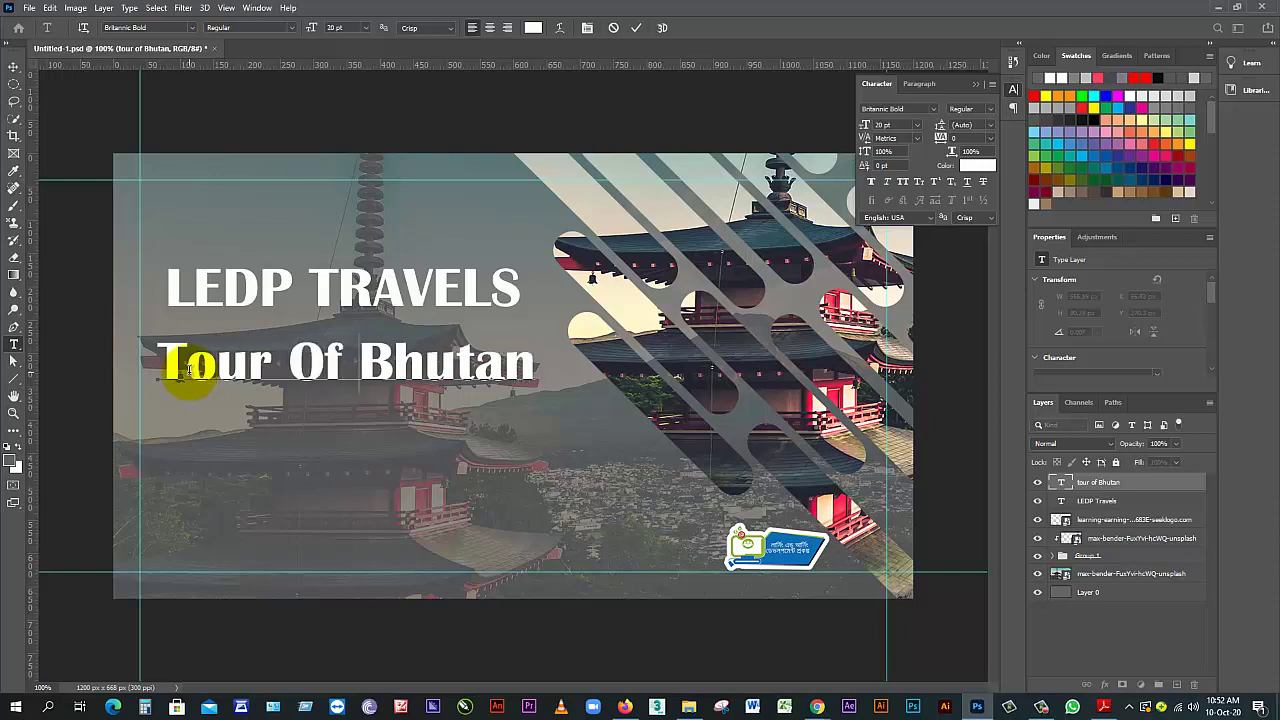
click(14, 67)
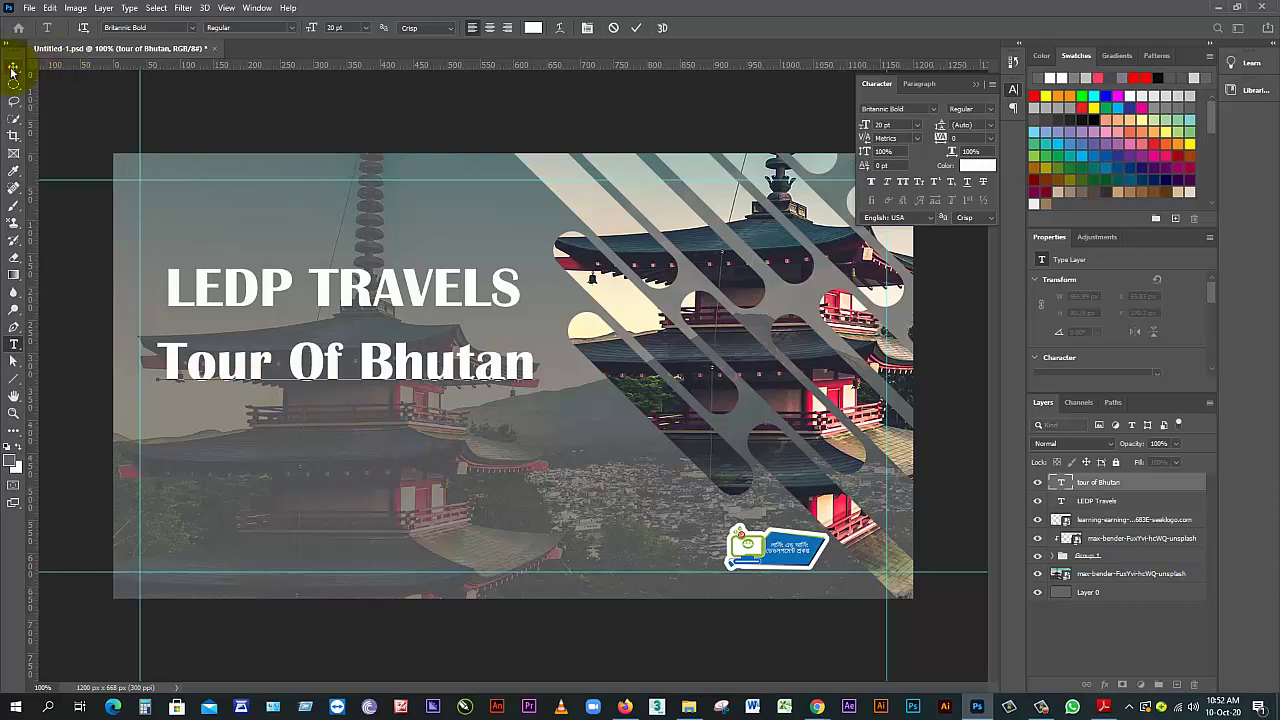
Move the Tour Of Bhutan line closer under the title, left-aligned with it at about X 76.8 px, and set its size to 16 pt
mouse_move(406, 360)
mouse_down()
mouse_move(416, 334)
mouse_move(413, 348)
mouse_up()
click(900, 125)
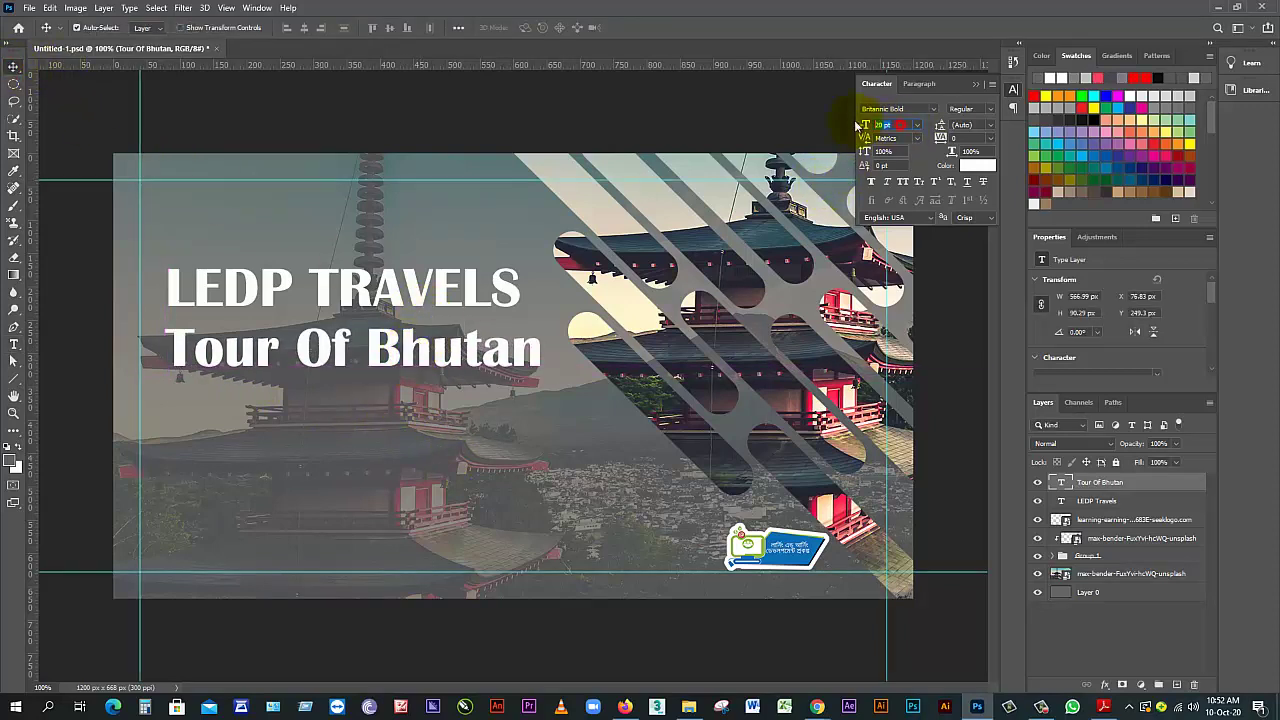
key(Return)
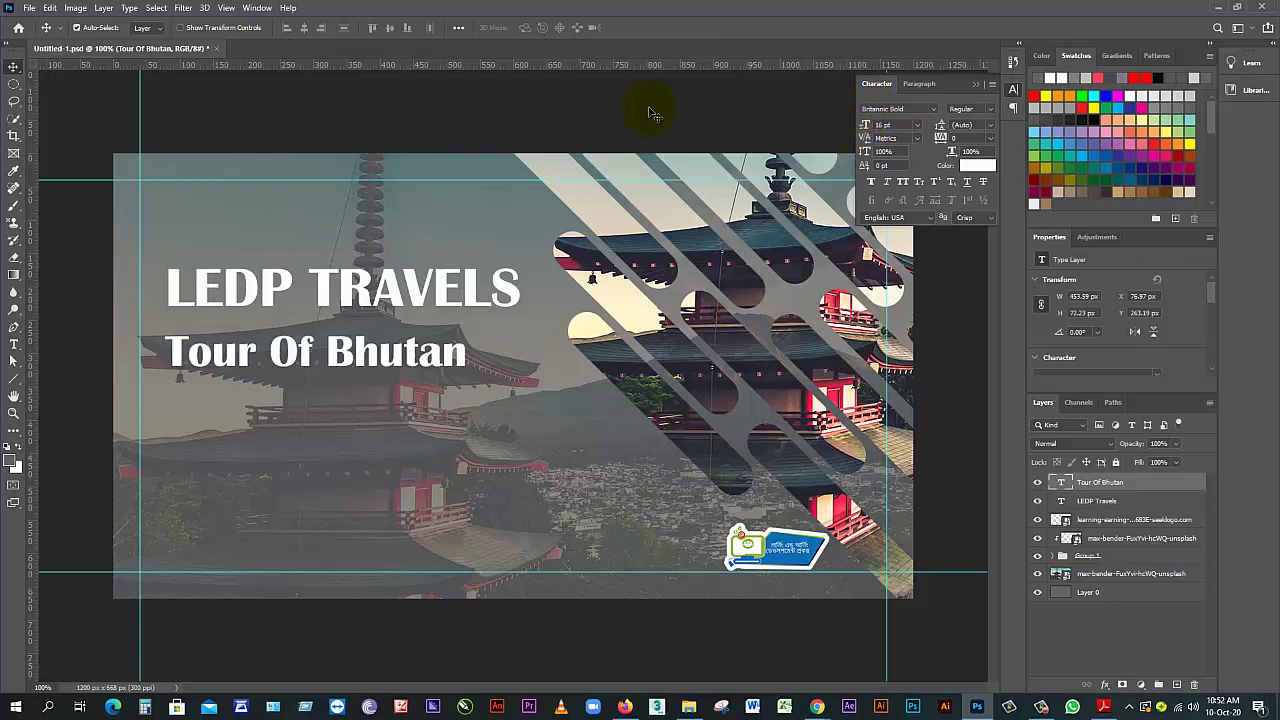
Move the Tour Of Bhutan line up to about Y 245 px and centre it horizontally with the LEDP Travels title
drag(432, 370, 434, 354)
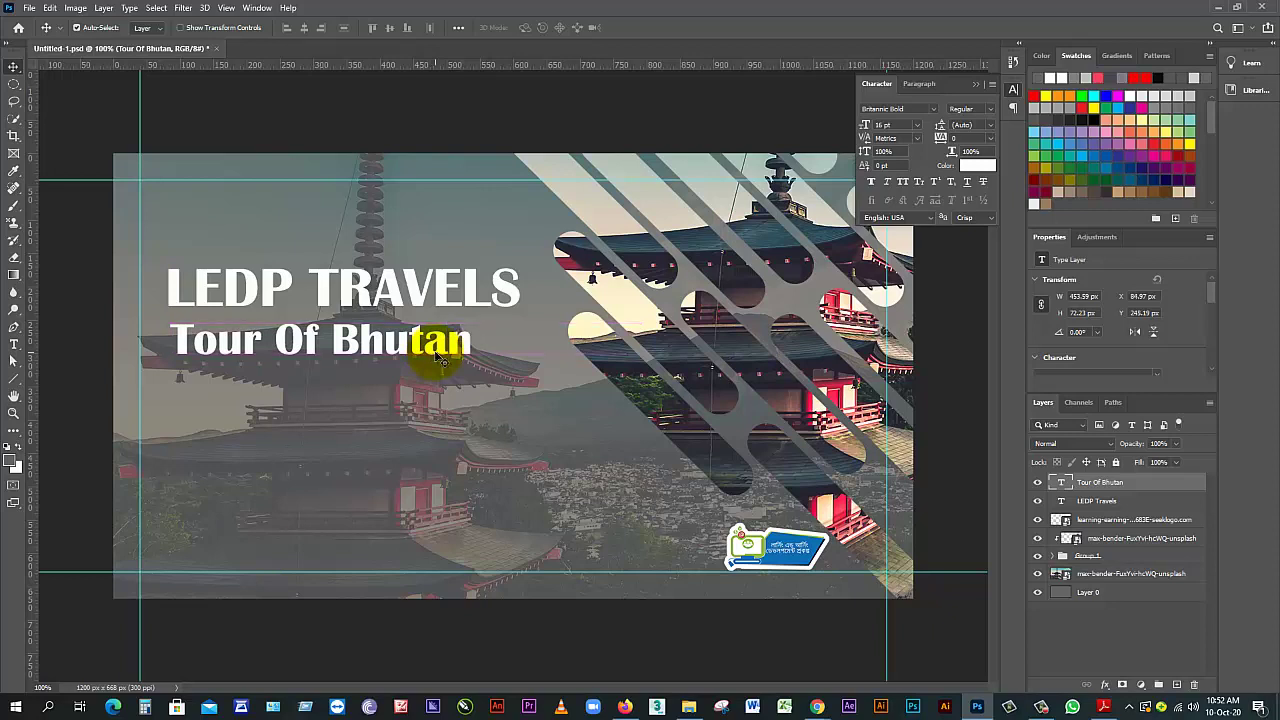
shift+click(478, 308)
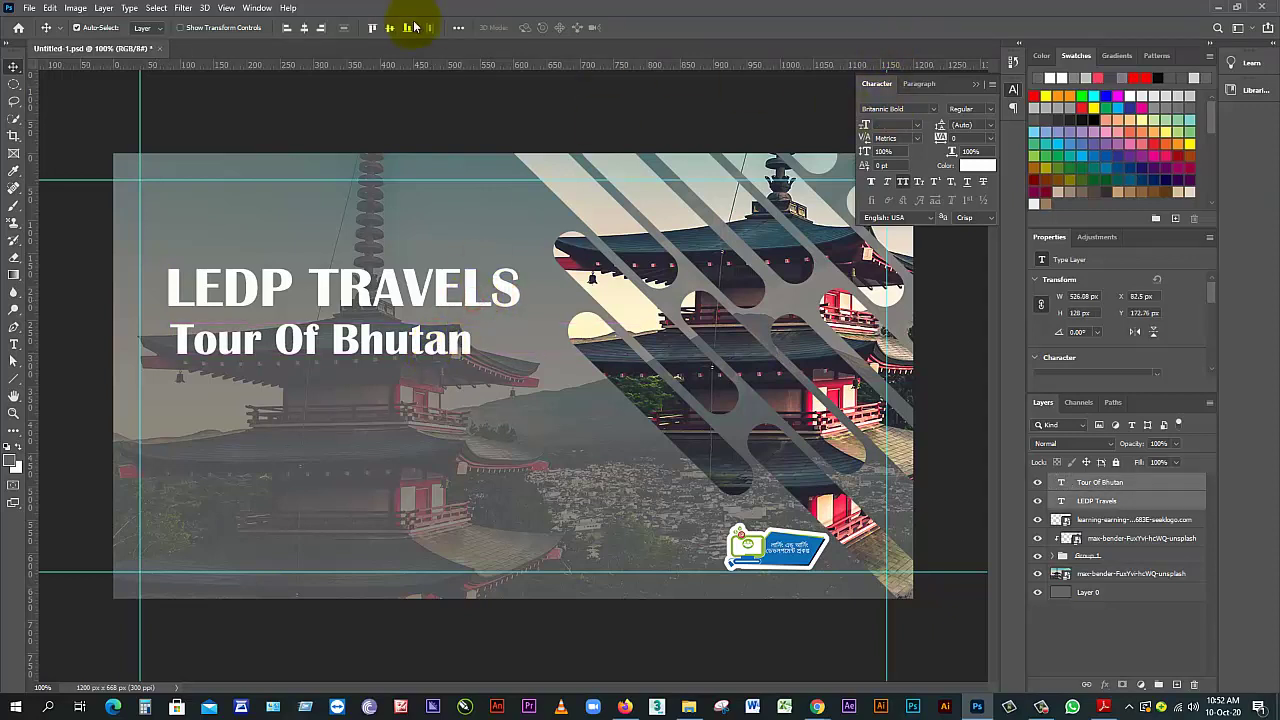
click(304, 27)
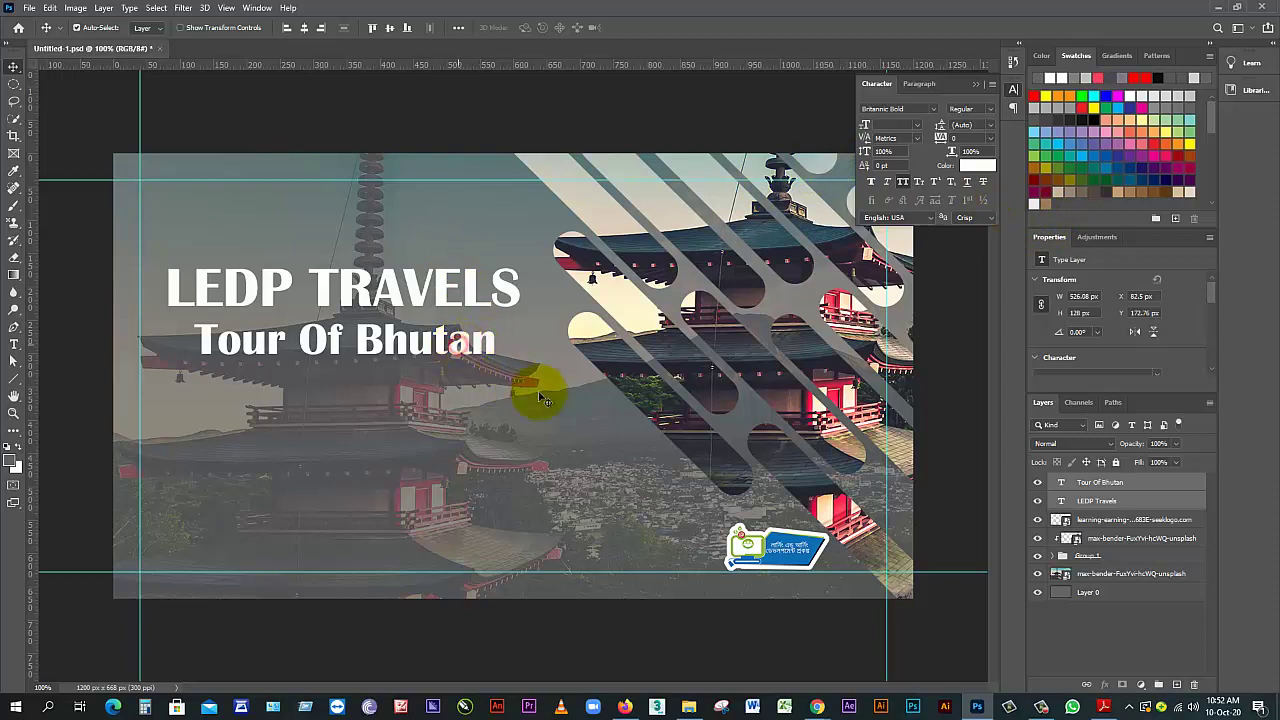
Underline the Tour Of Bhutan text and set its size to 14 pt
click(1112, 505)
click(1112, 508)
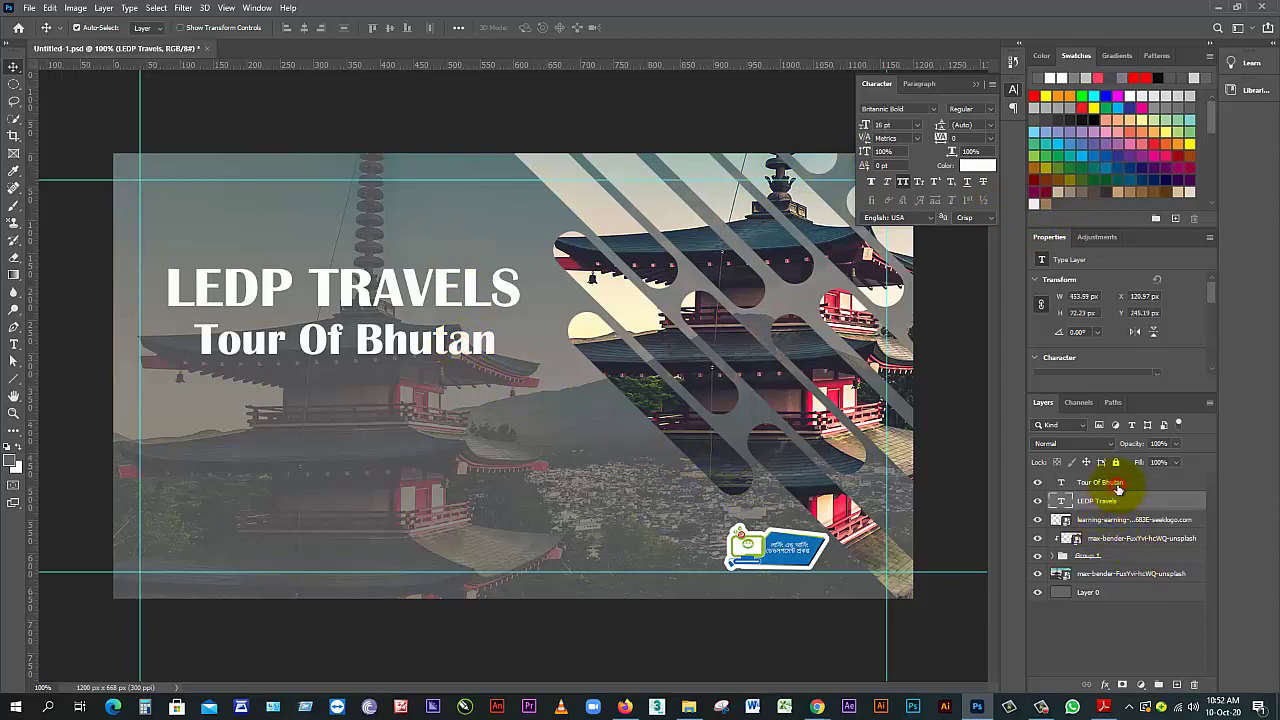
click(1118, 484)
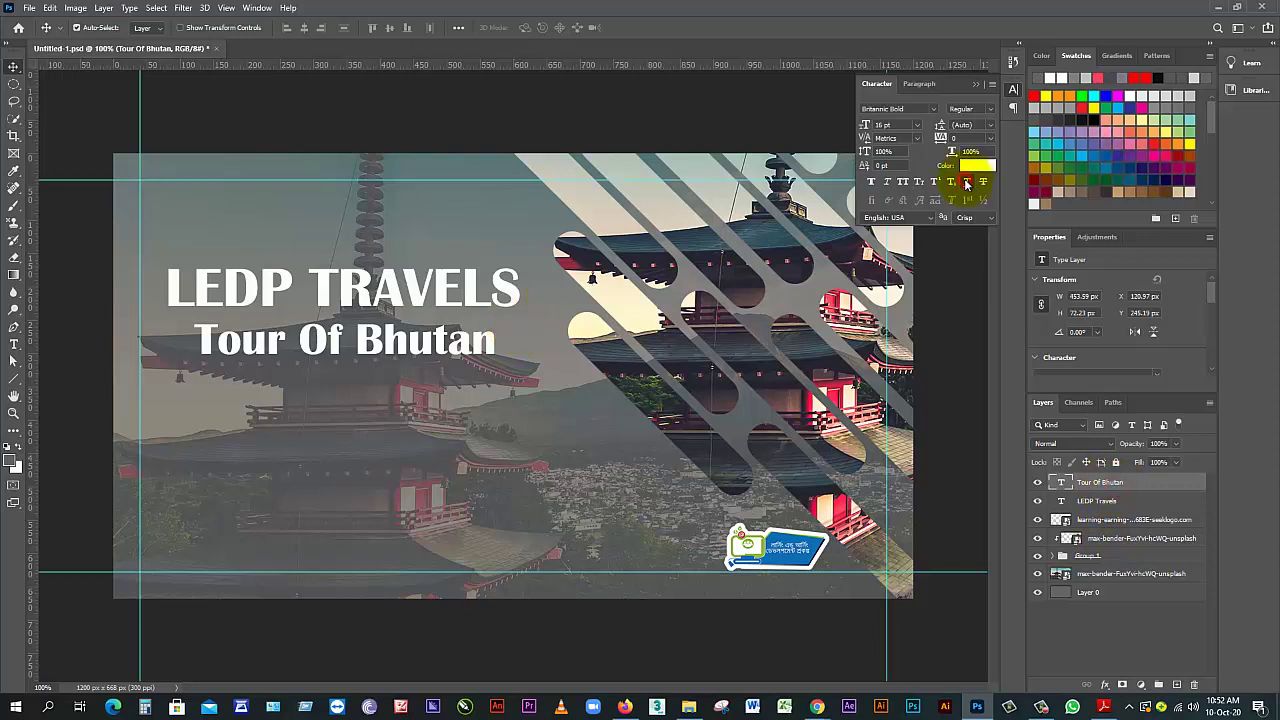
click(966, 183)
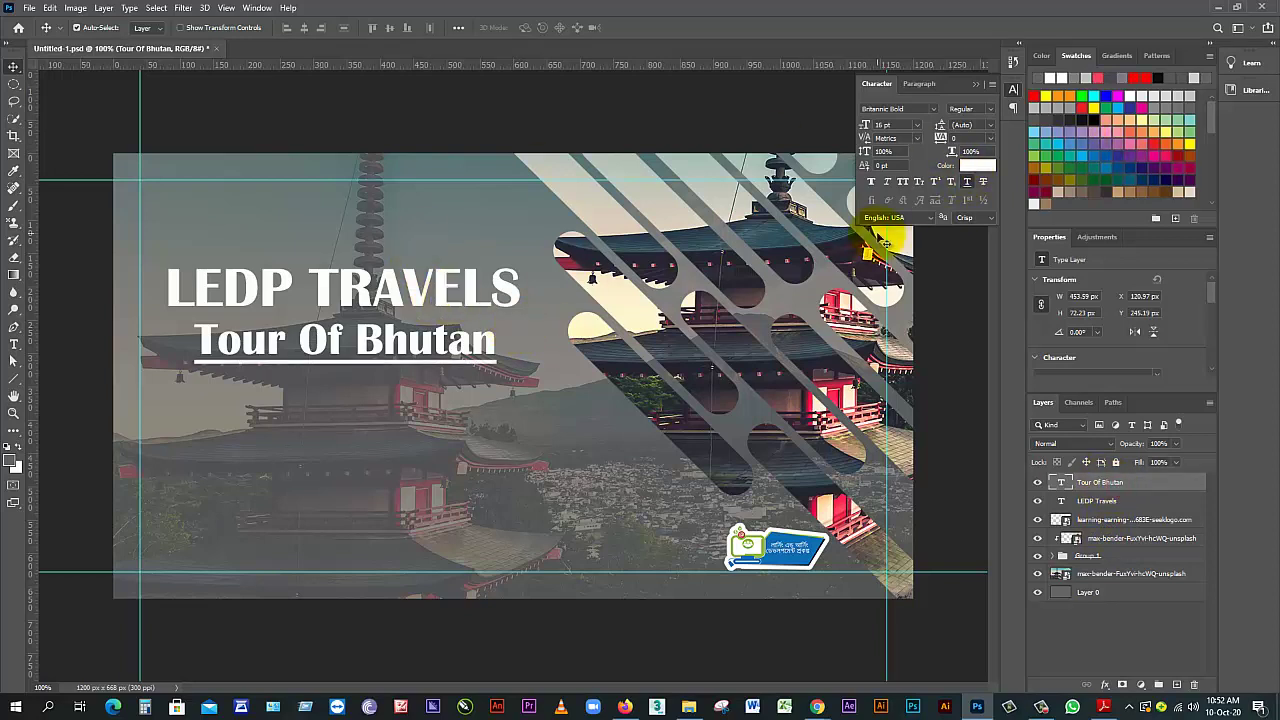
click(886, 125)
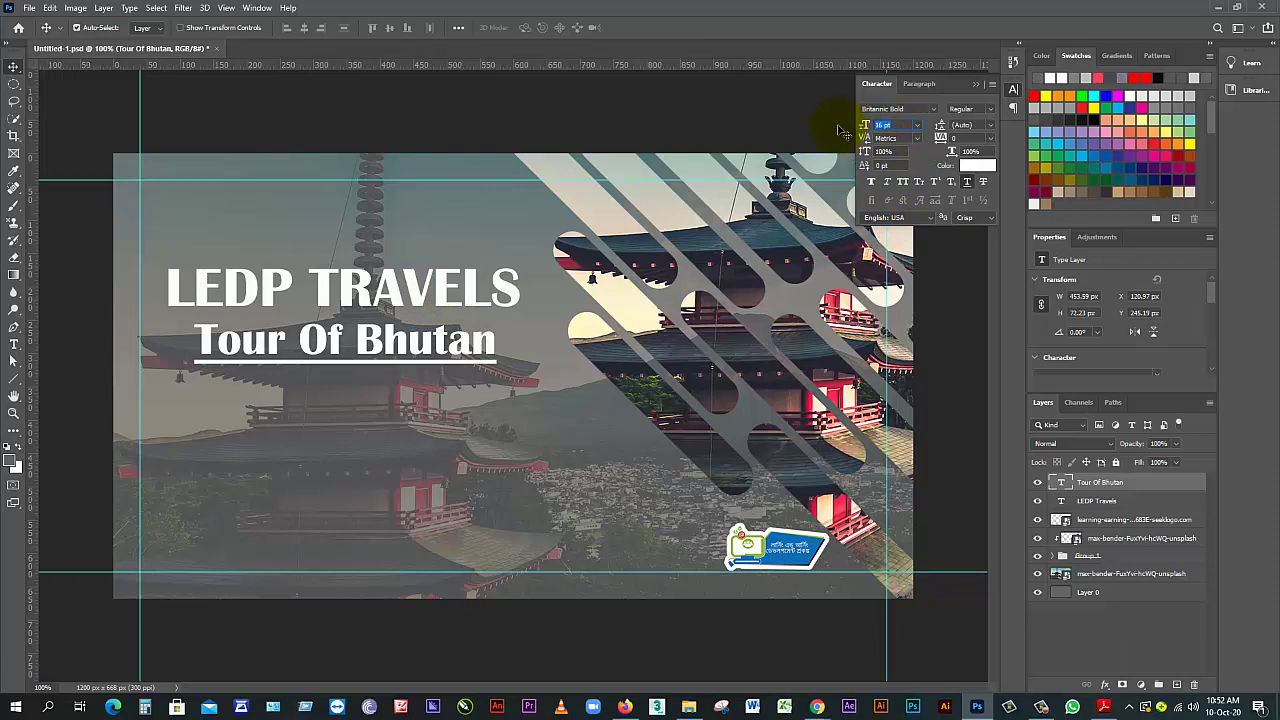
key(Return)
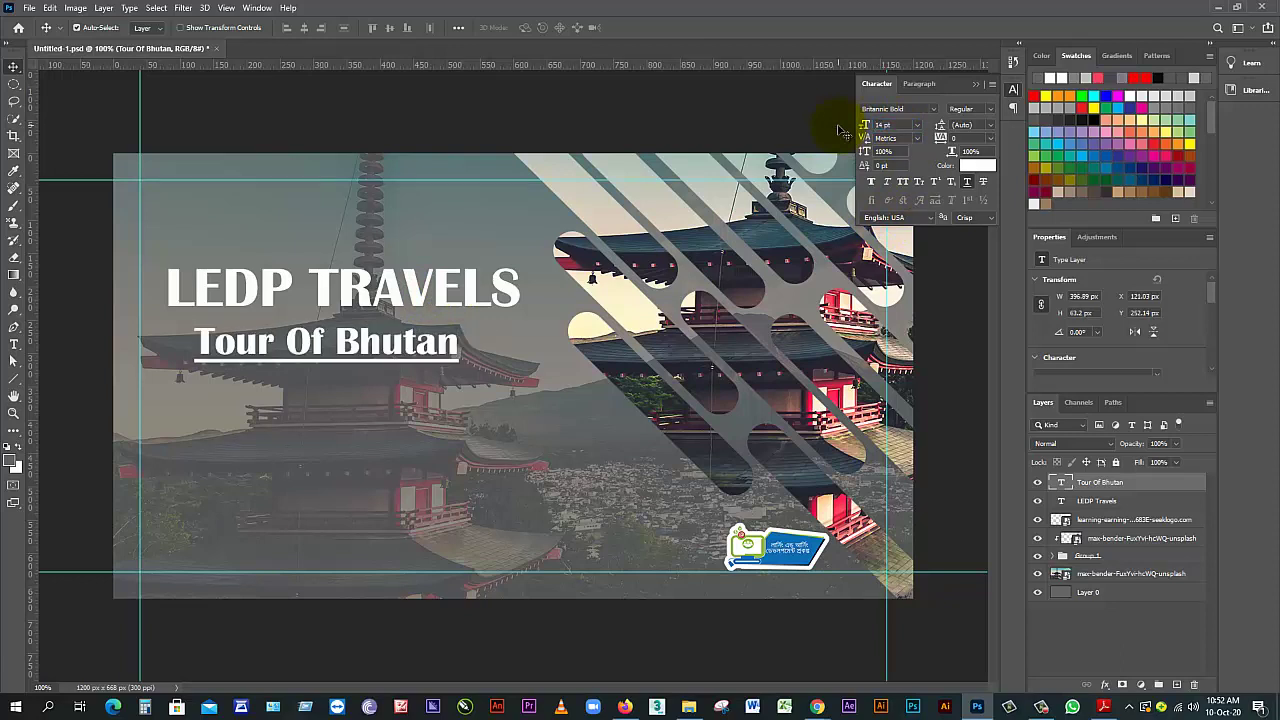
Centre the underlined Tour Of Bhutan line horizontally with the LEDP Travels title again and deselect the layers
shift+click(1113, 506)
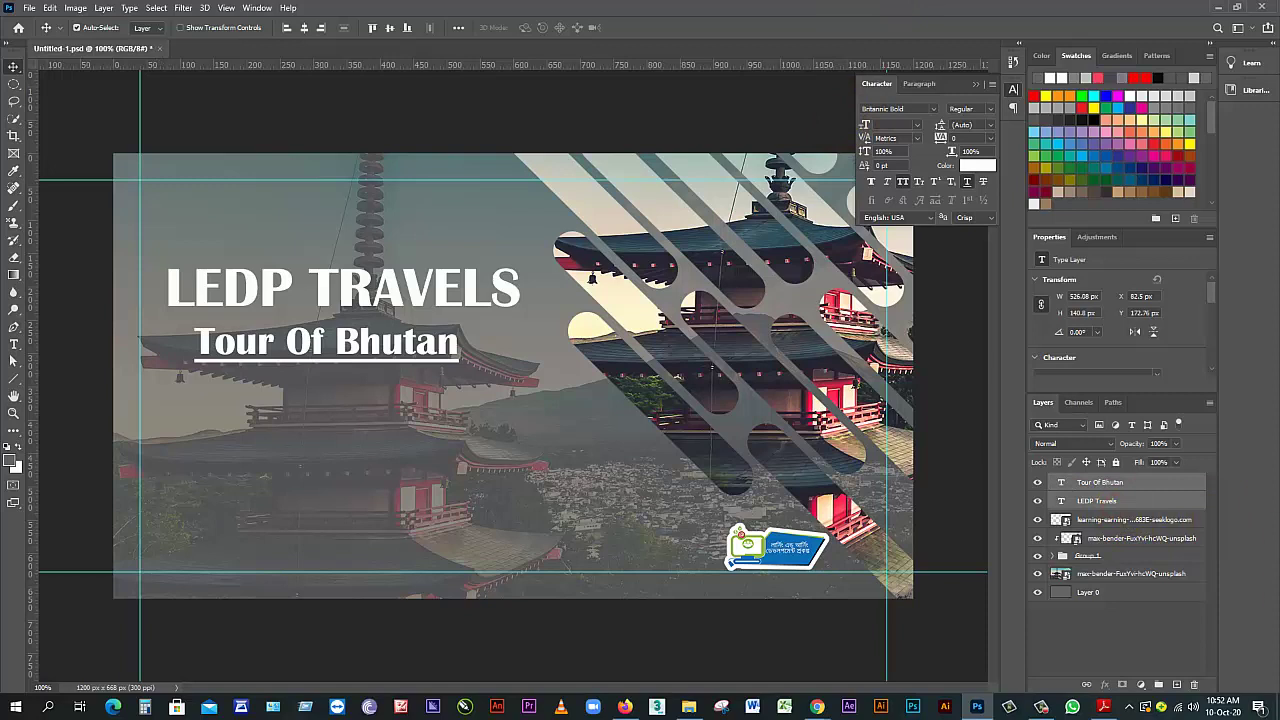
click(302, 28)
click(245, 380)
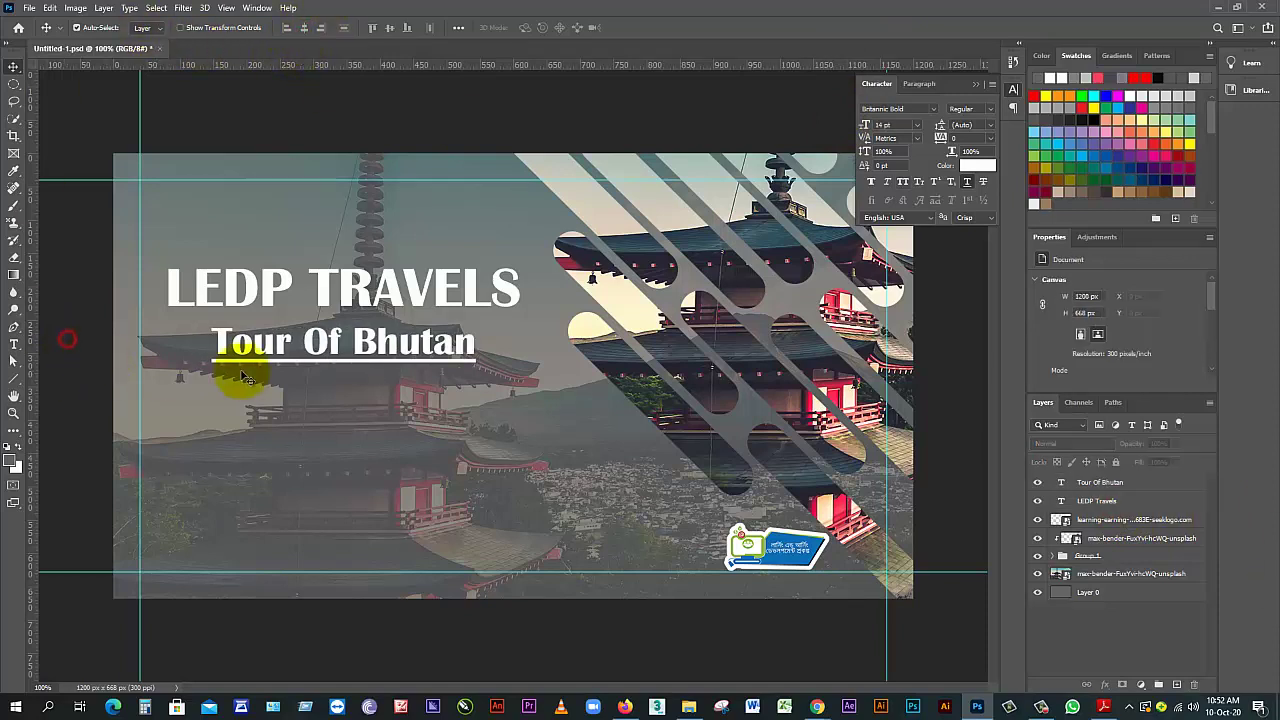
click(78, 273)
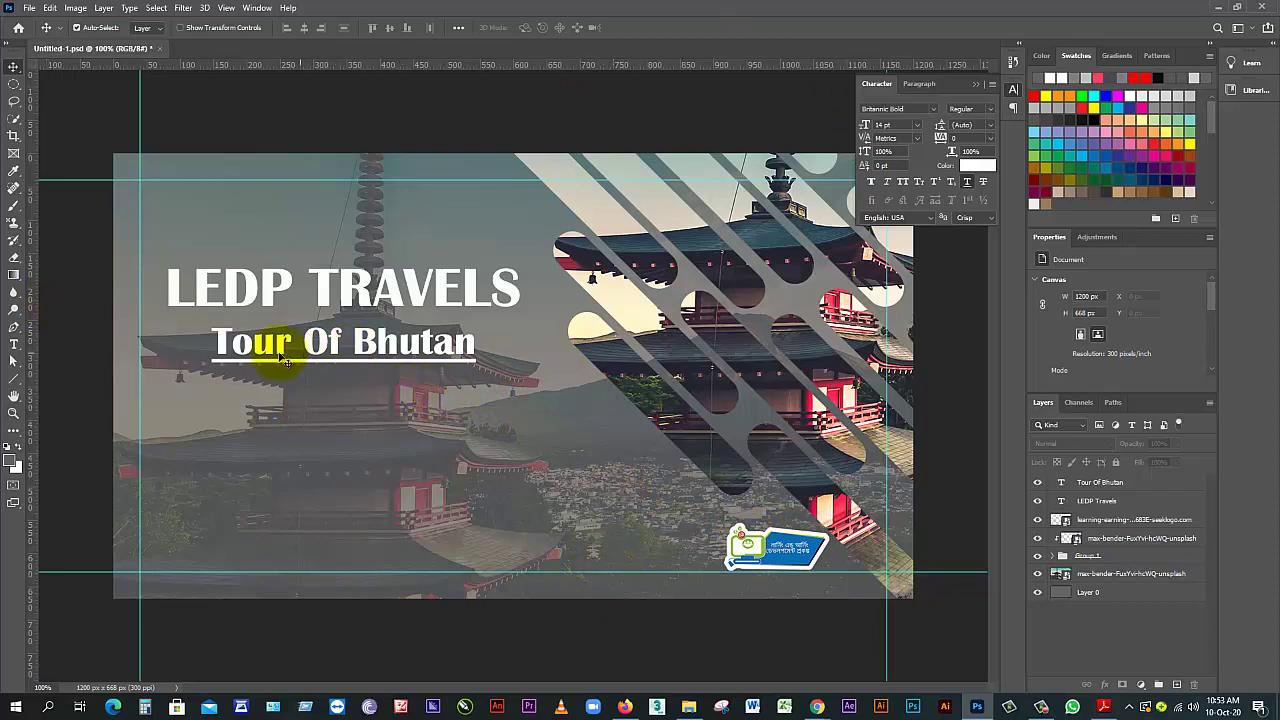
Start a new text line near the post's lower-left corner, set to 10 pt with underline turned off
click(14, 343)
click(160, 558)
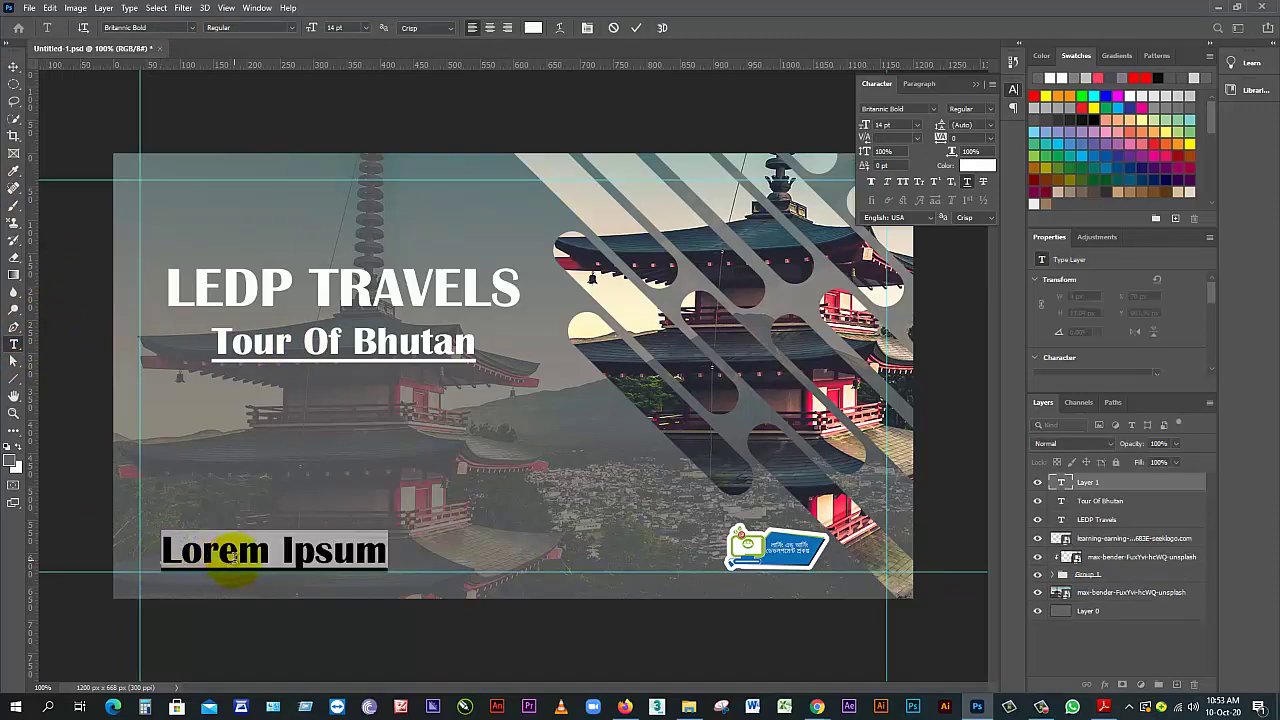
click(884, 125)
text(10)
key(Return)
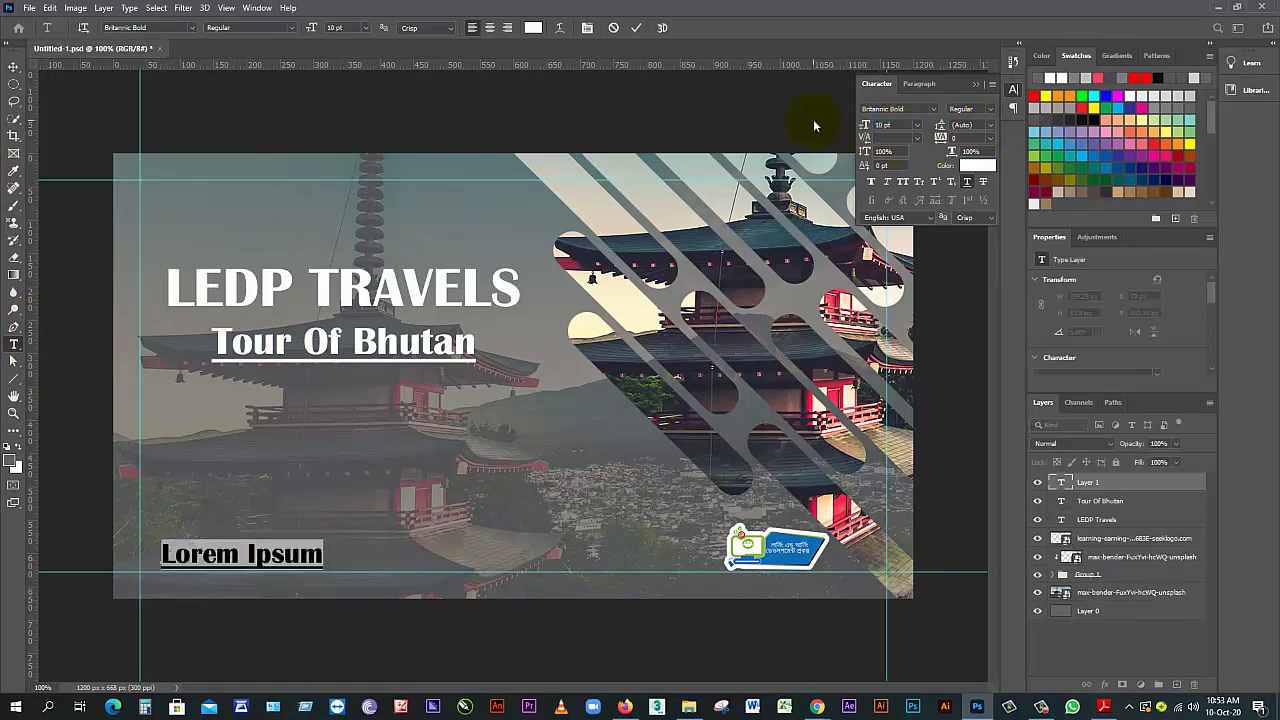
click(1095, 110)
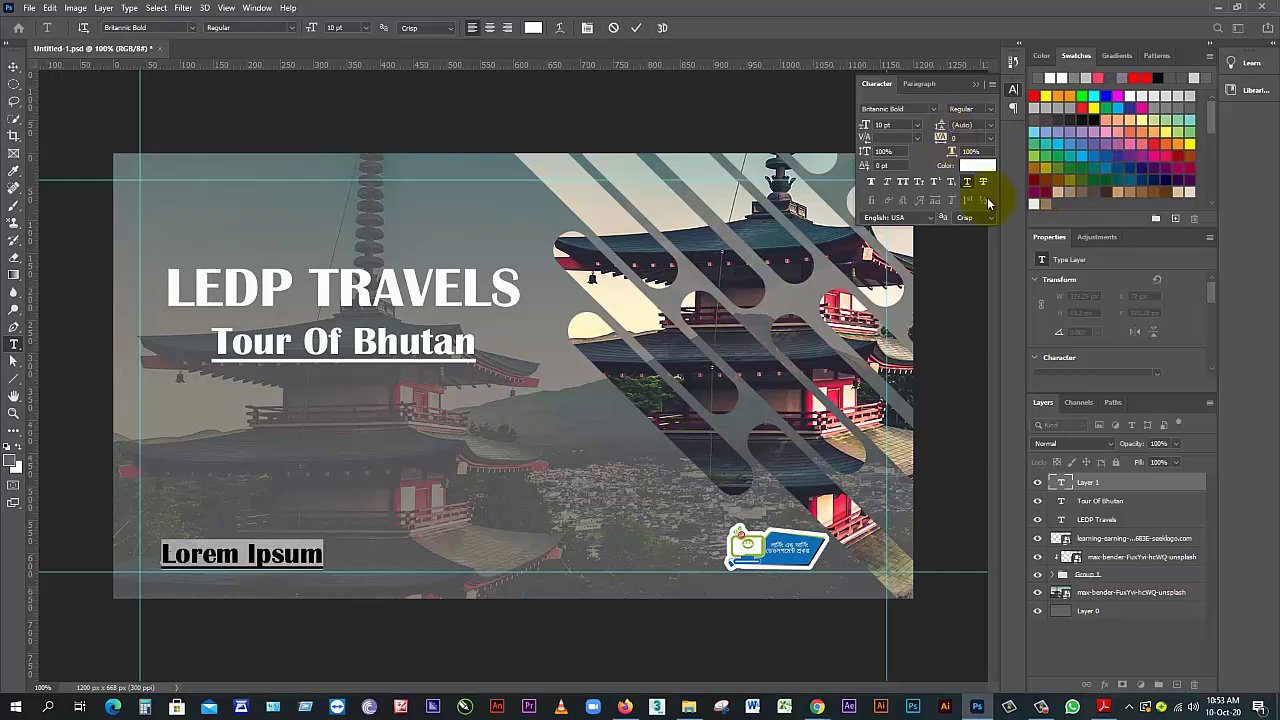
click(966, 187)
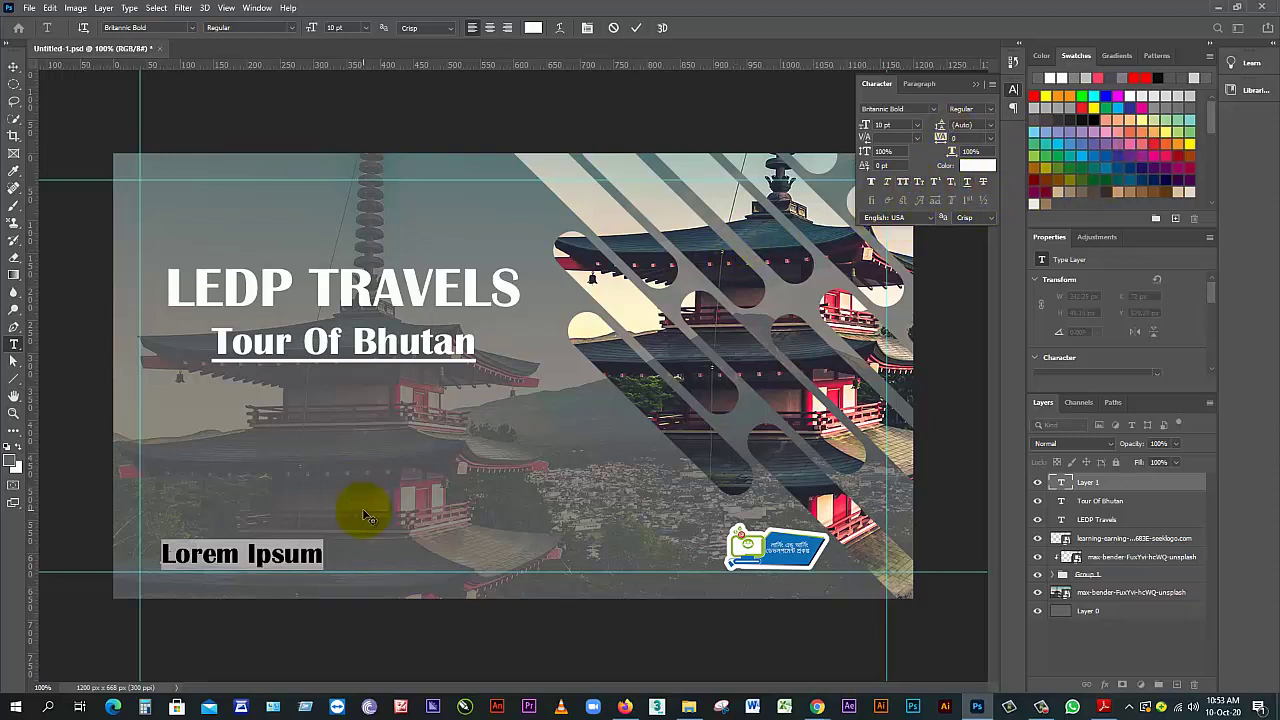
Replace the Lorem Ipsum placeholder with the contact phone number including its country code
key(BackSpace)
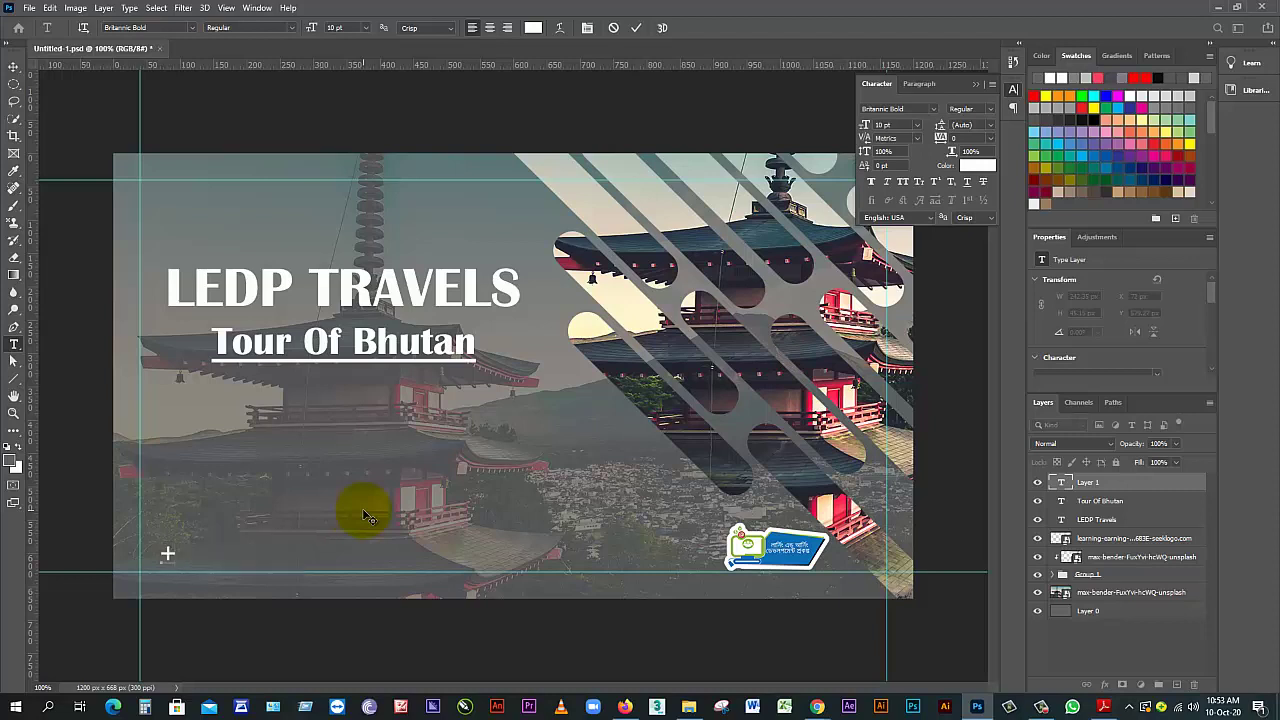
text(+880)
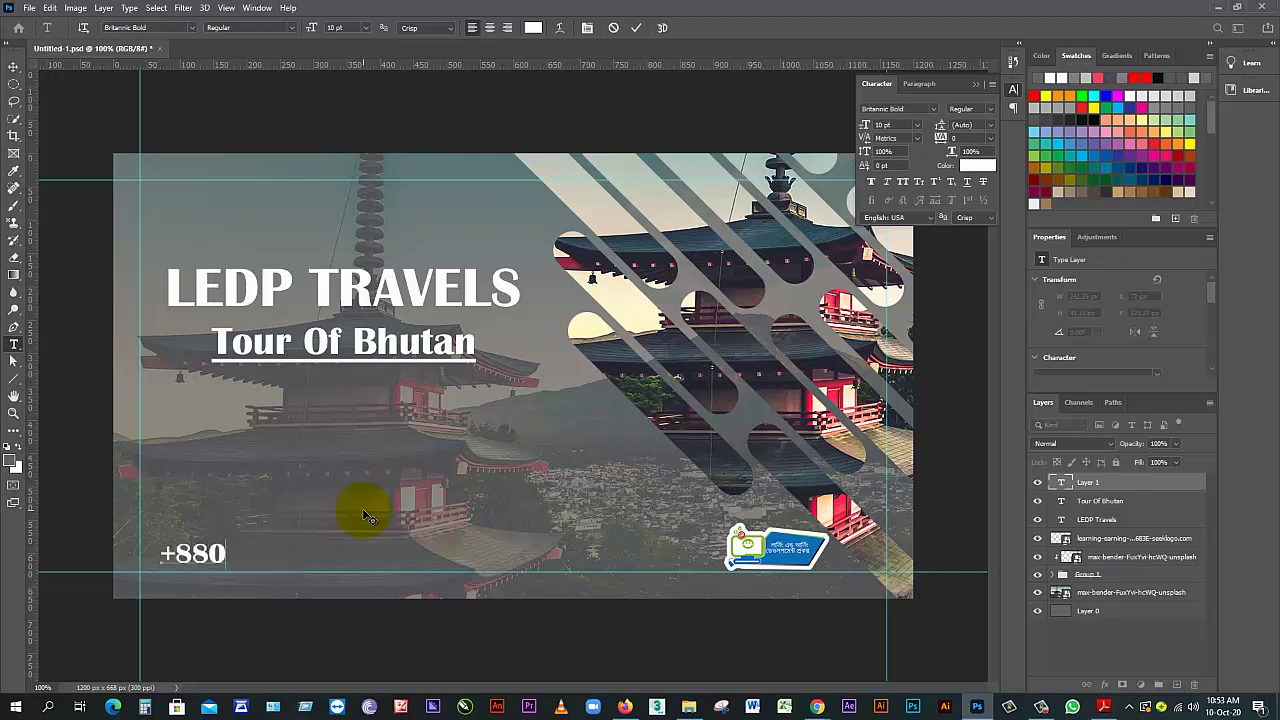
text(1234567)
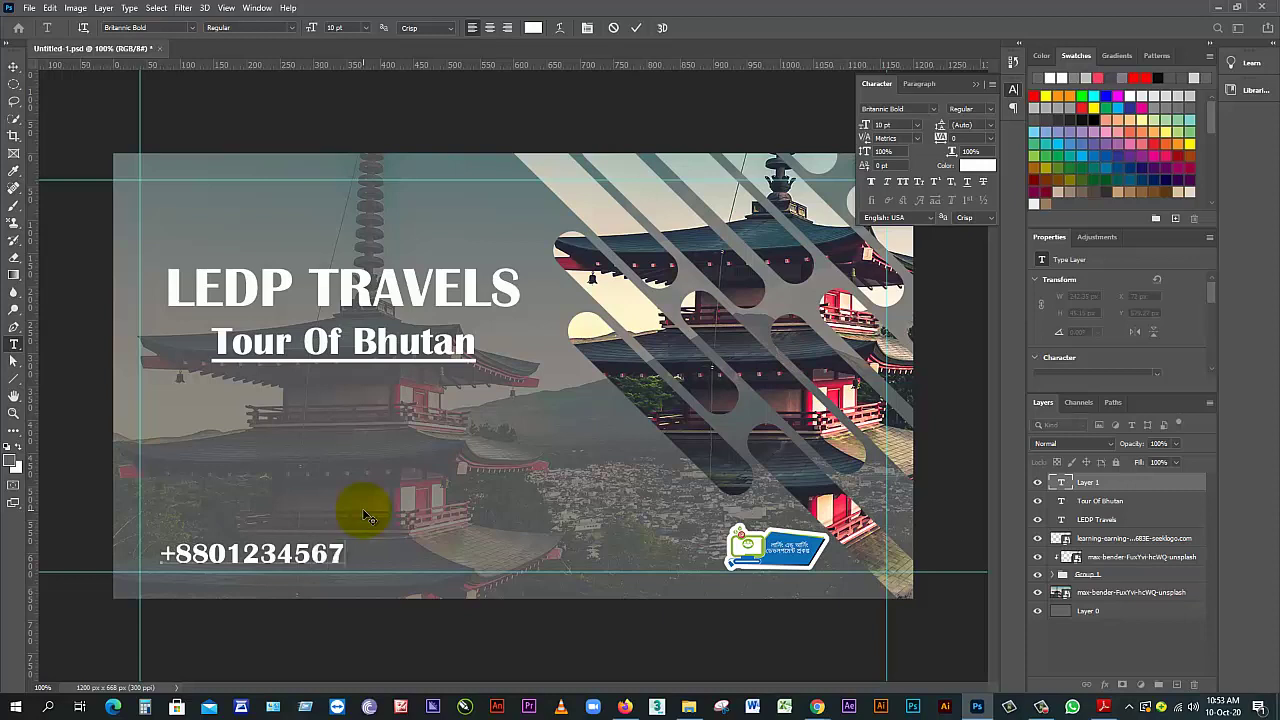
text(89)
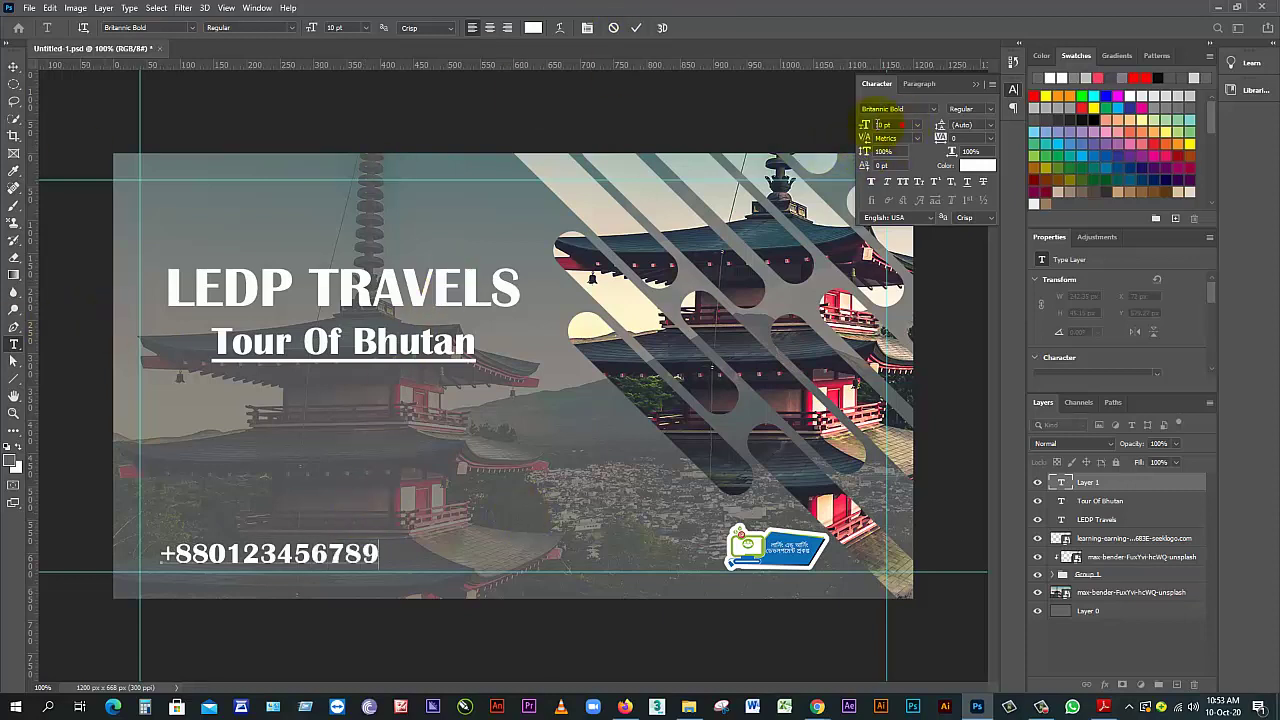
Set the size of the whole phone number line to 8 pt
text(8)
key(Return)
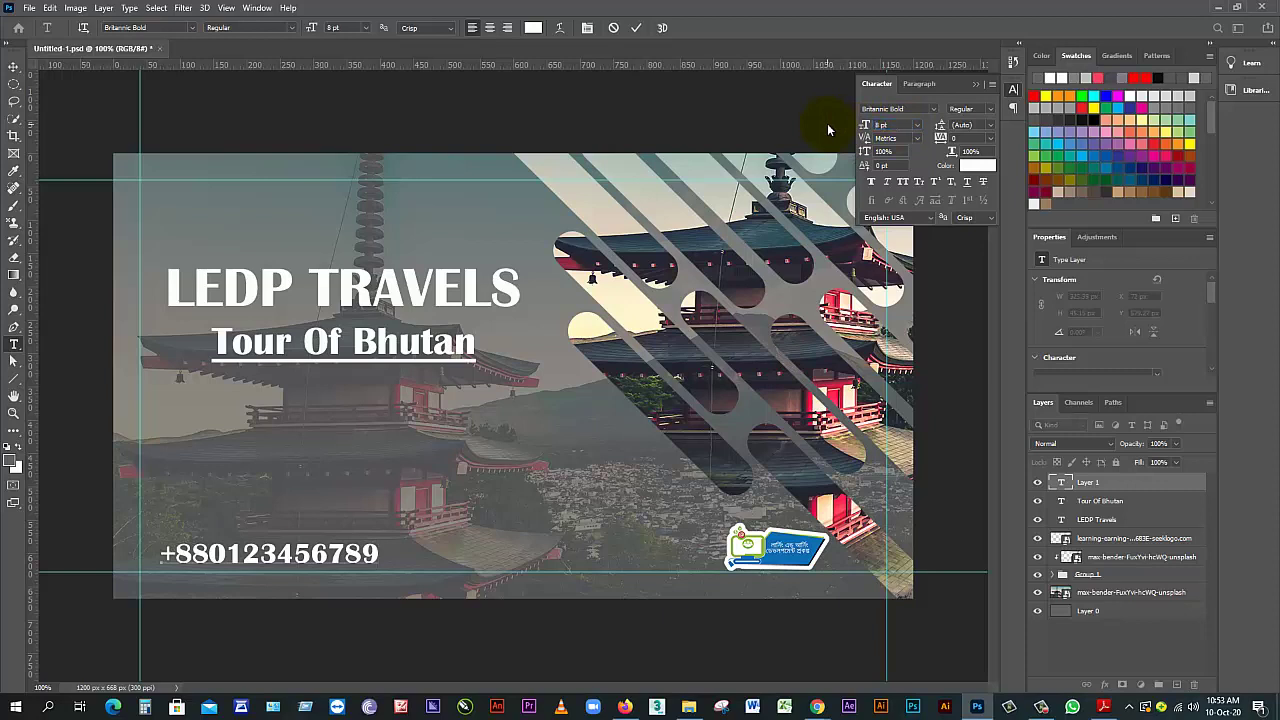
click(13, 66)
click(333, 553)
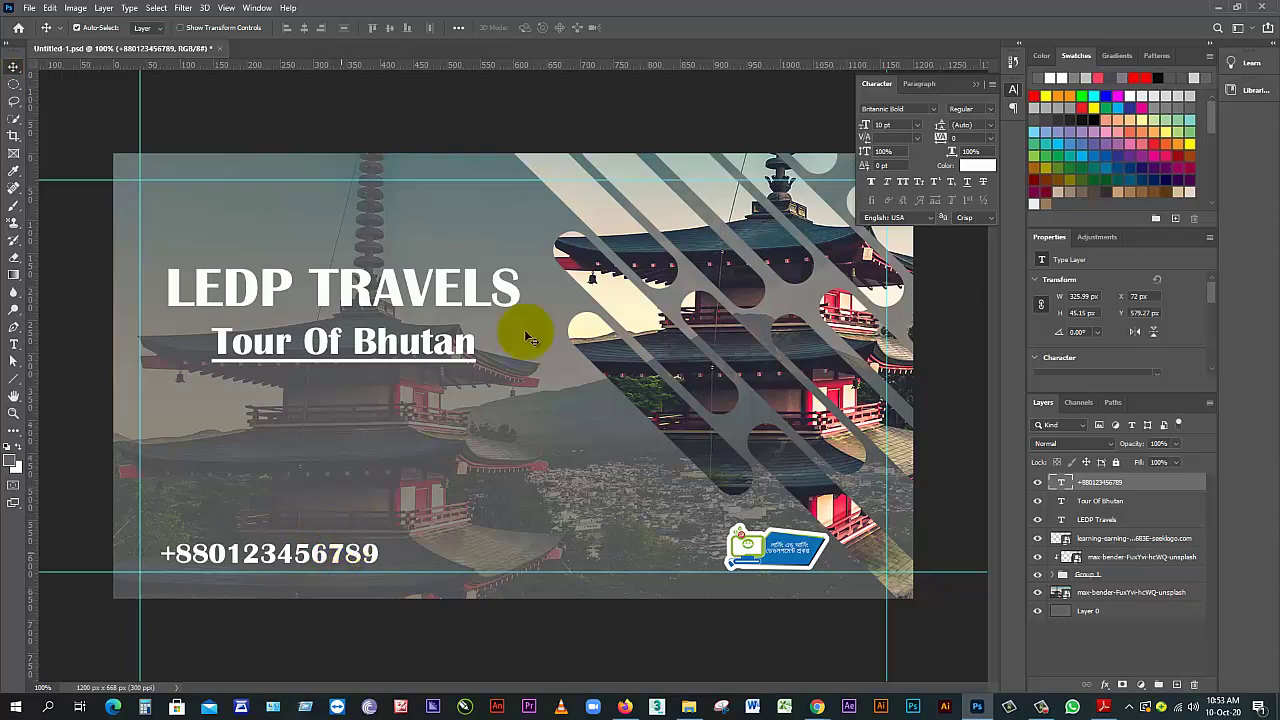
click(884, 124)
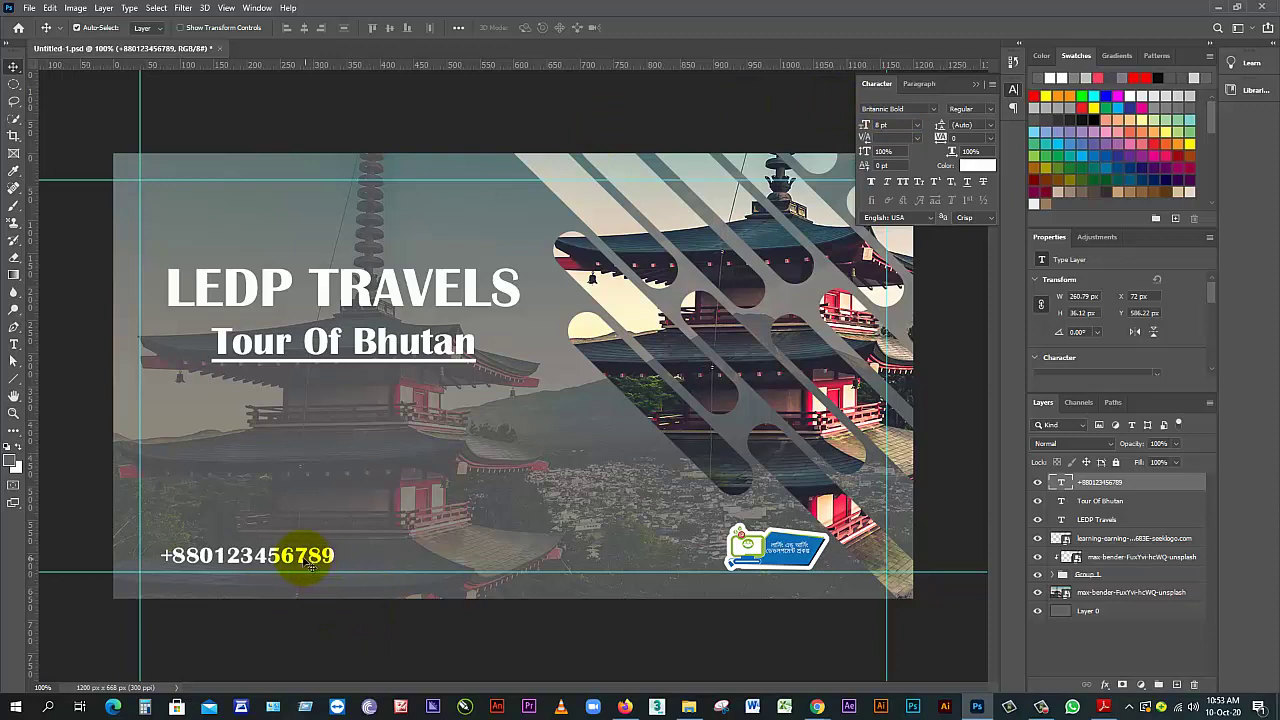
Duplicate the phone number line up and to its right and replace the copy's text with the contact e-mail address
drag(302, 558, 540, 515)
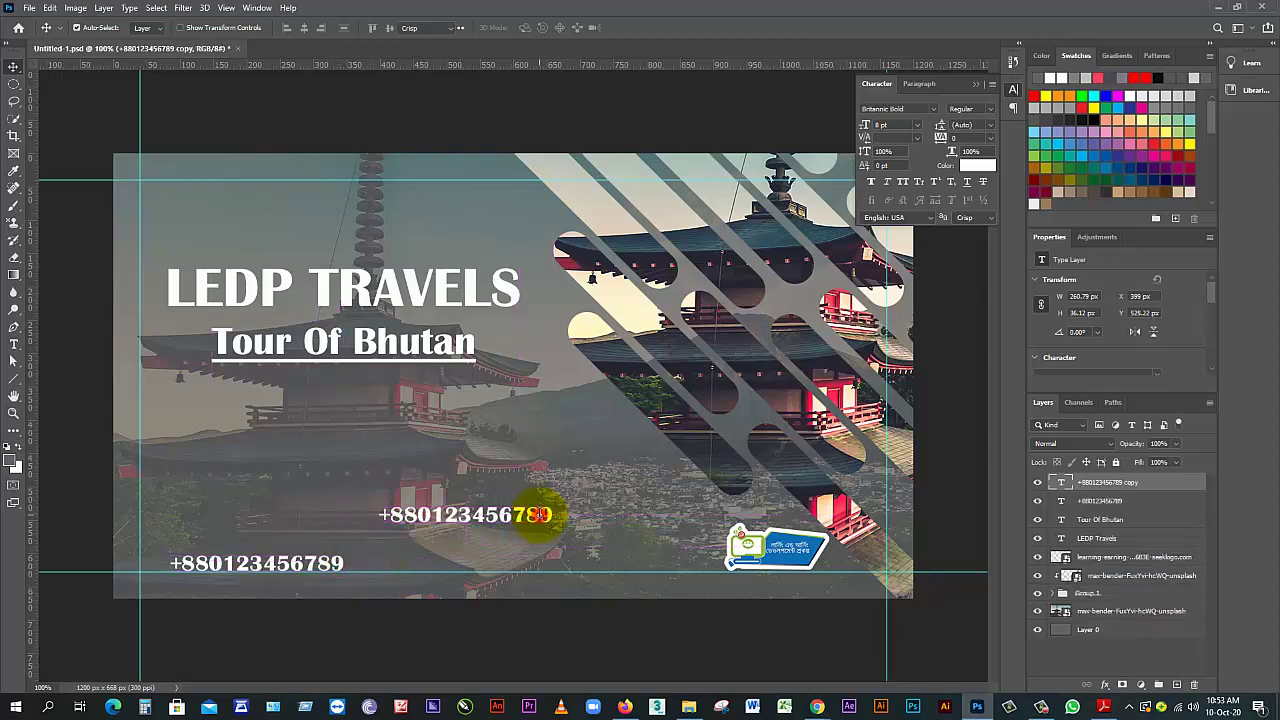
double_click(540, 515)
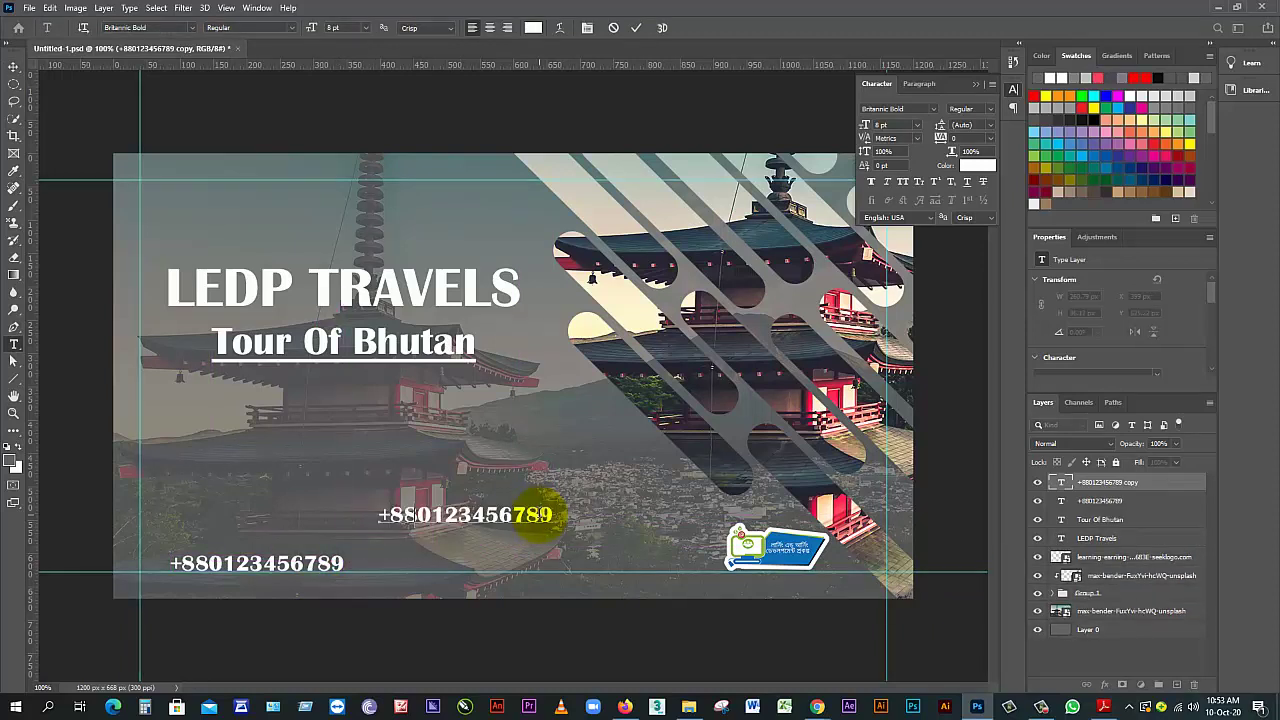
text(yourga)
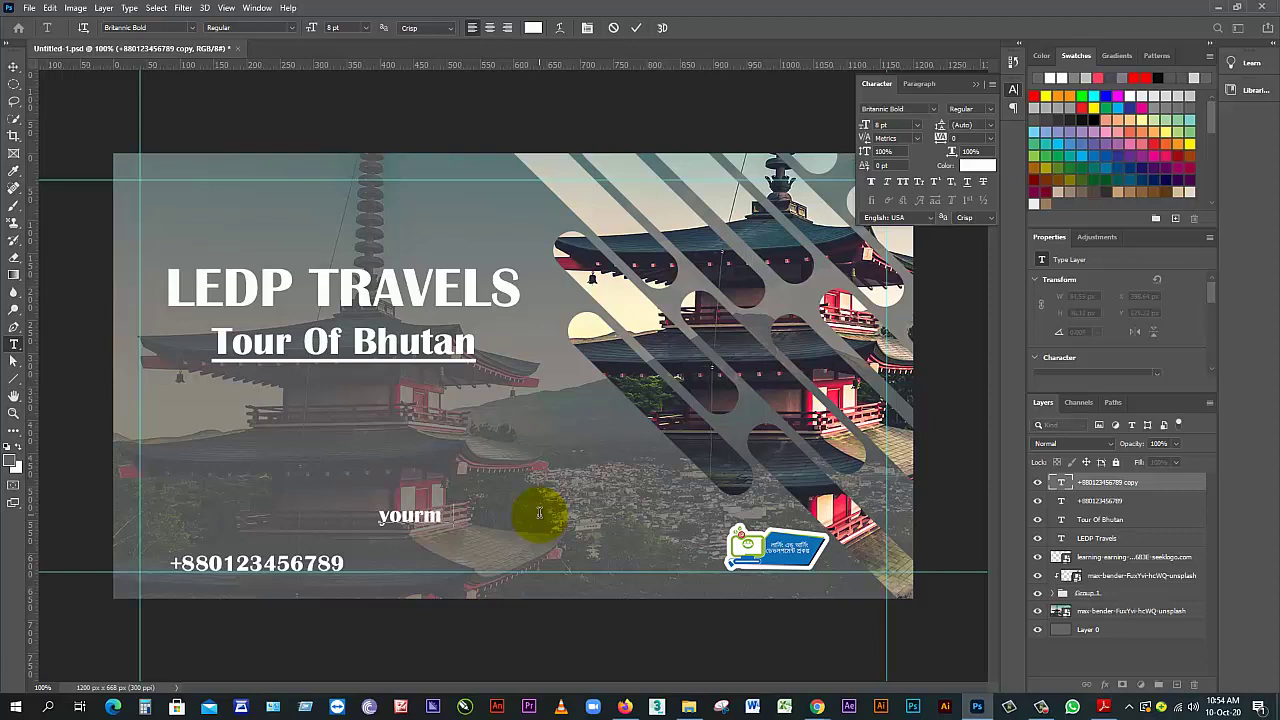
text(@gmail.com)
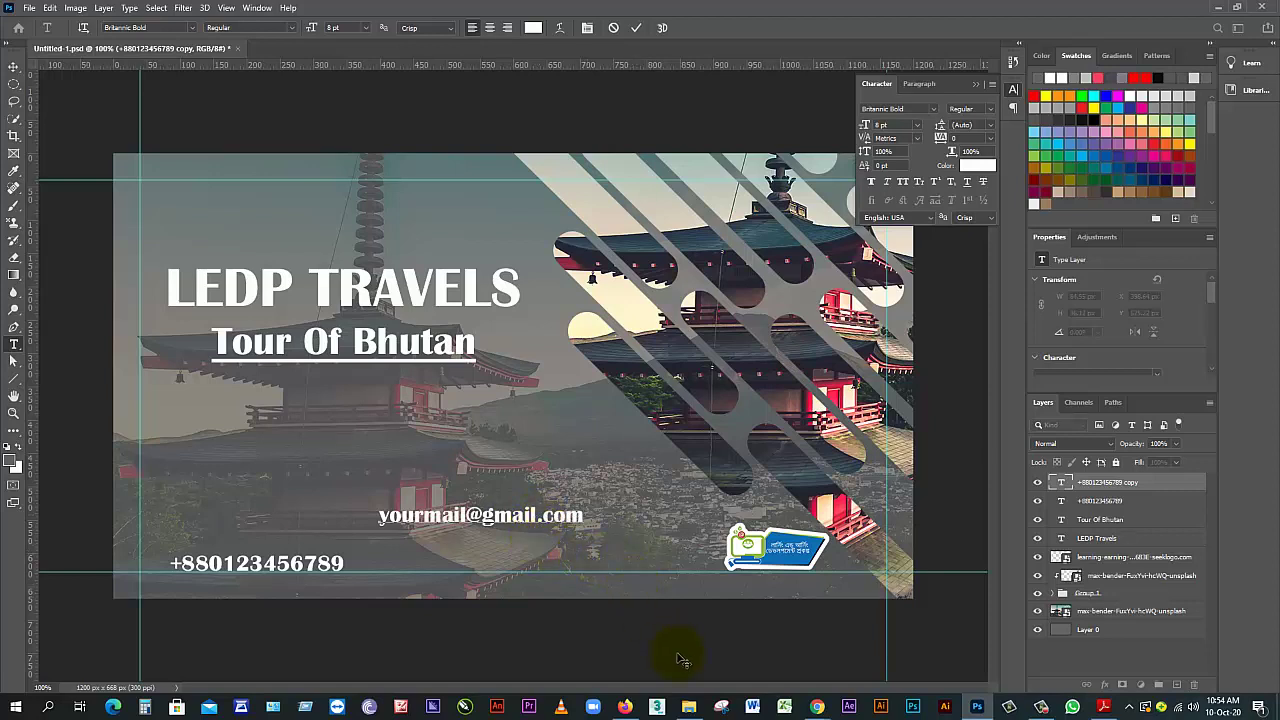
click(14, 66)
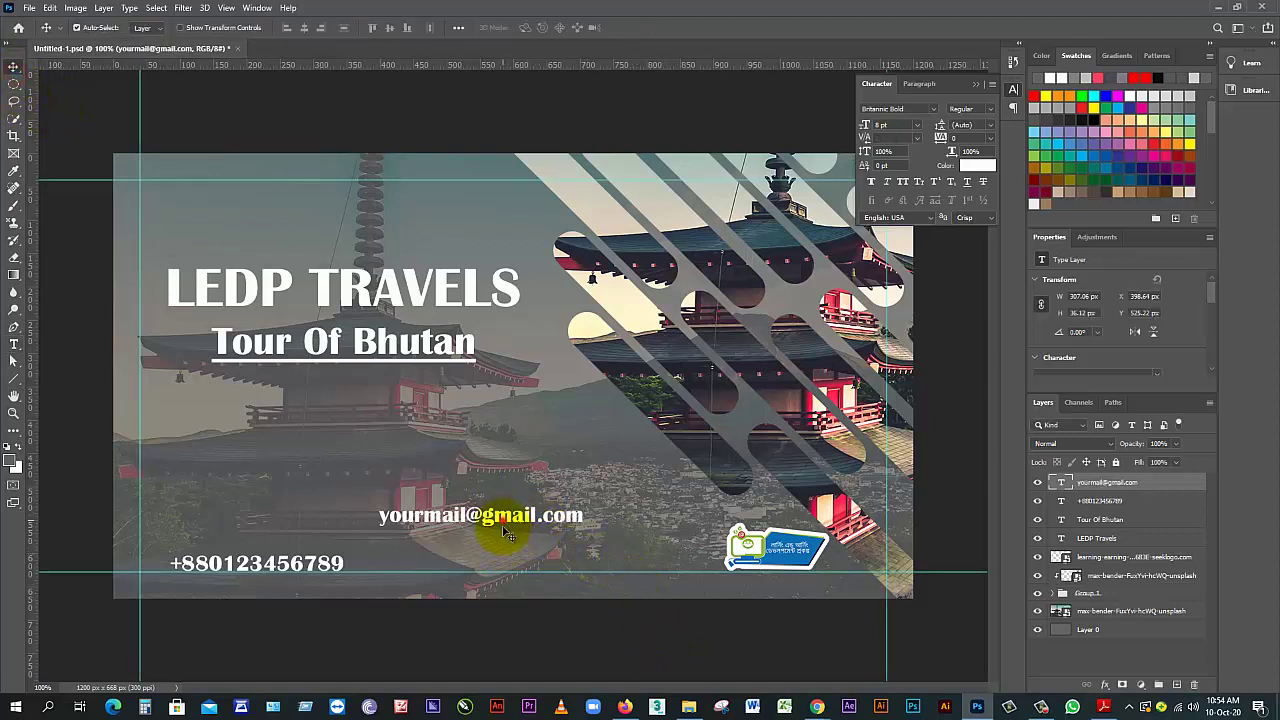
drag(501, 526, 538, 501)
double_click(537, 497)
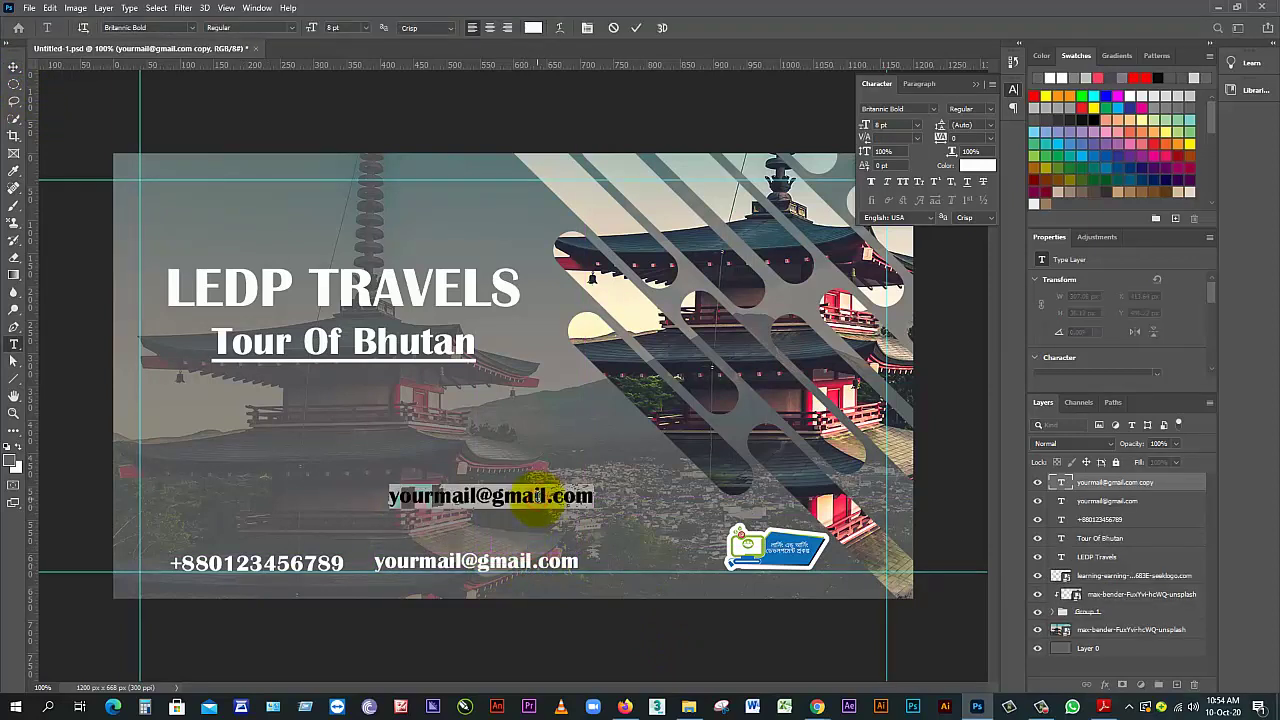
text(yourweb)
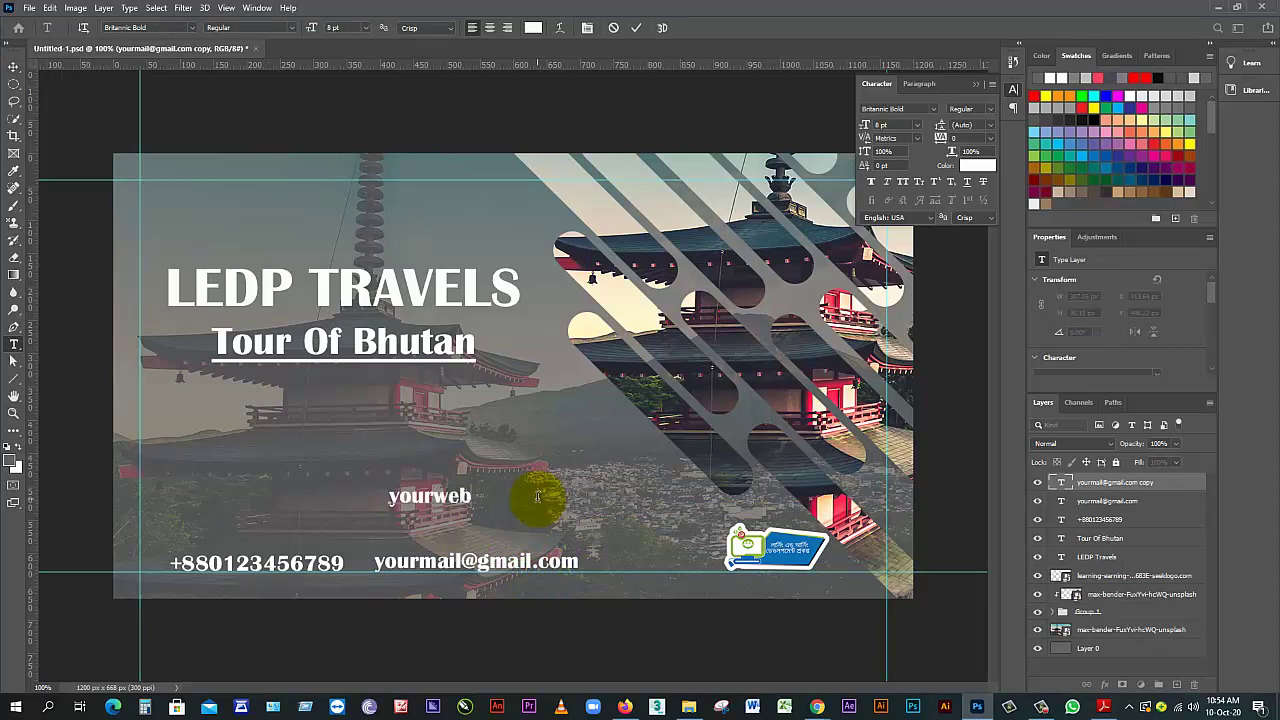
text(.com)
text(www)
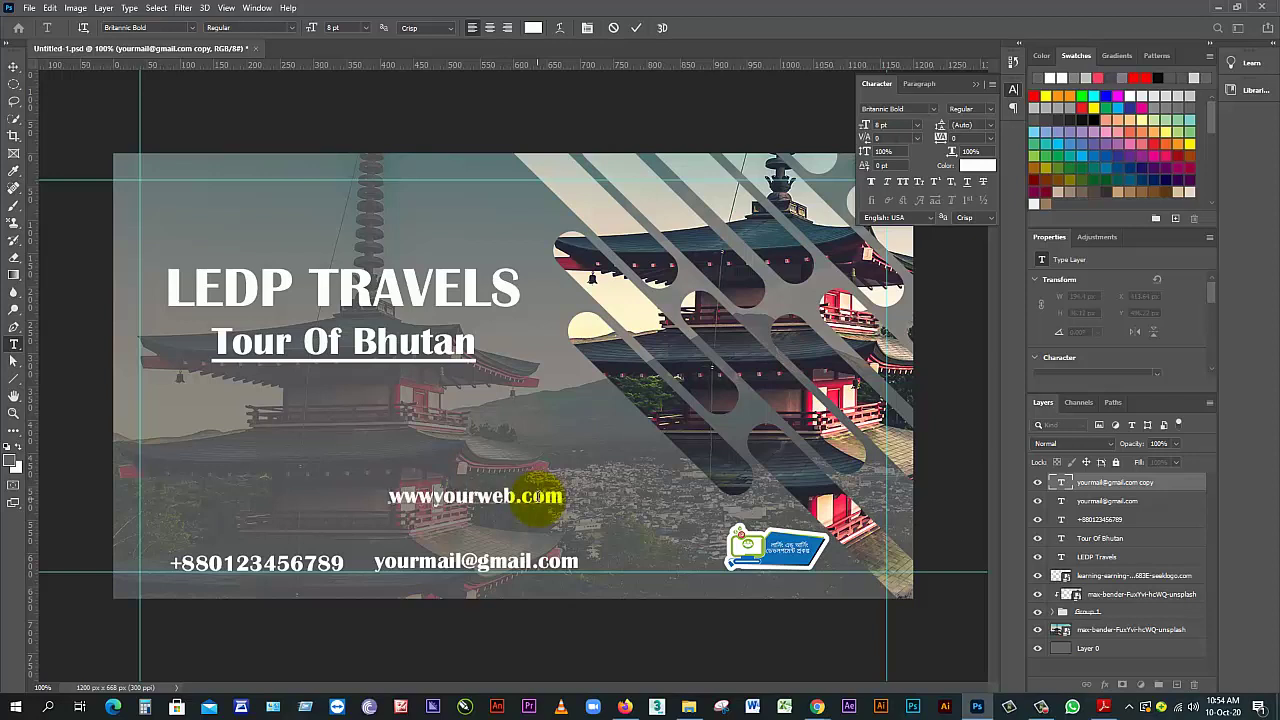
text(.)
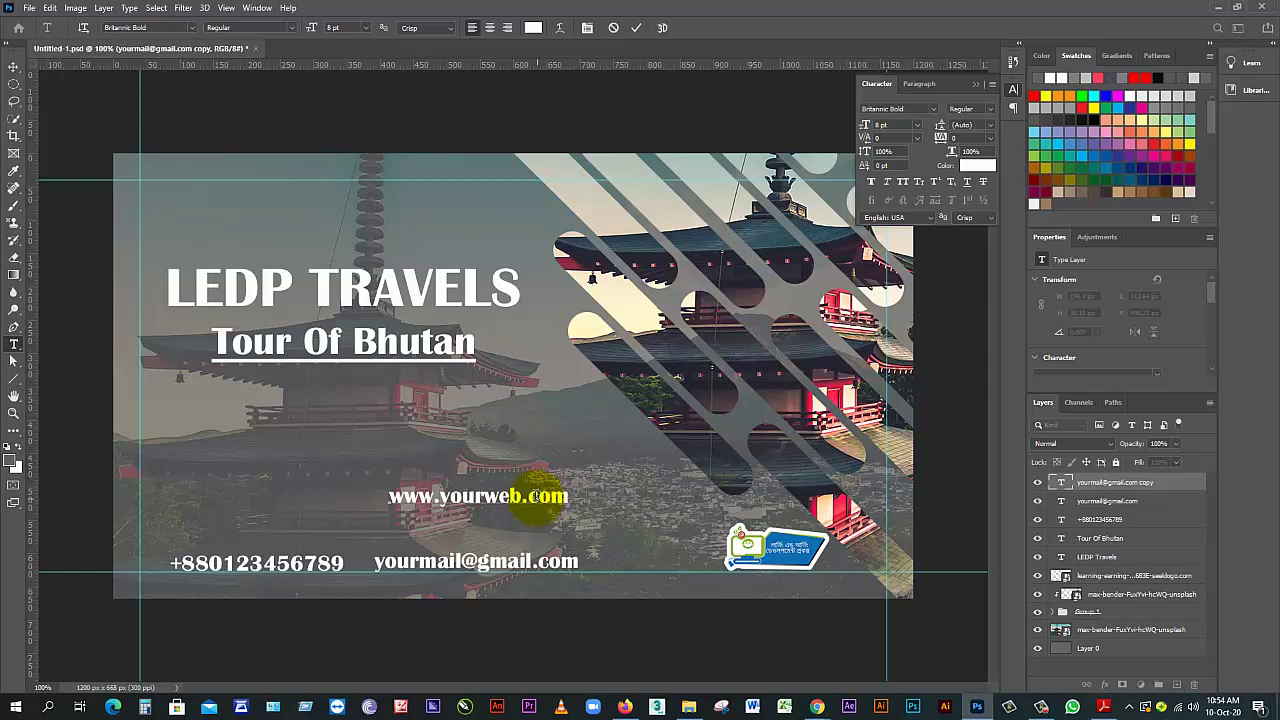
click(13, 67)
drag(508, 503, 663, 559)
drag(770, 540, 553, 440)
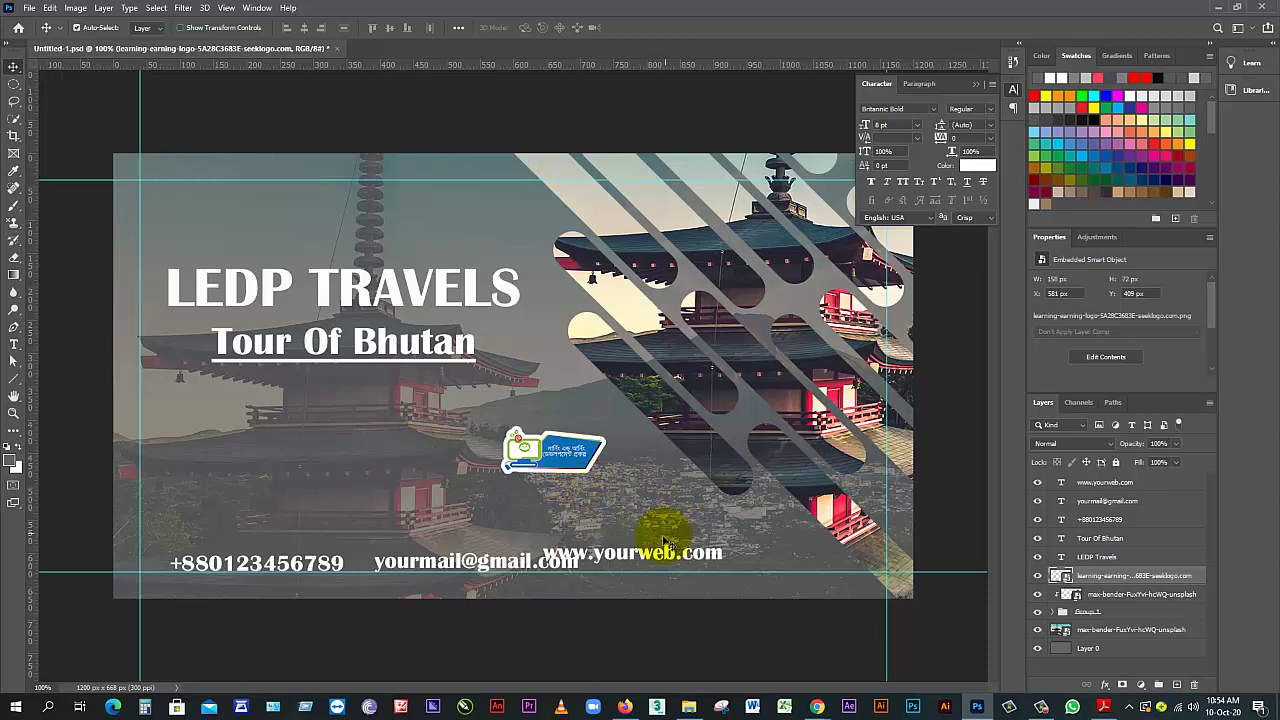
drag(651, 557, 728, 577)
Try the logo in the post's upper-left and upper-right corners and place it at the upper-left guides, at X 40 px, Y 44 px
drag(238, 224, 208, 217)
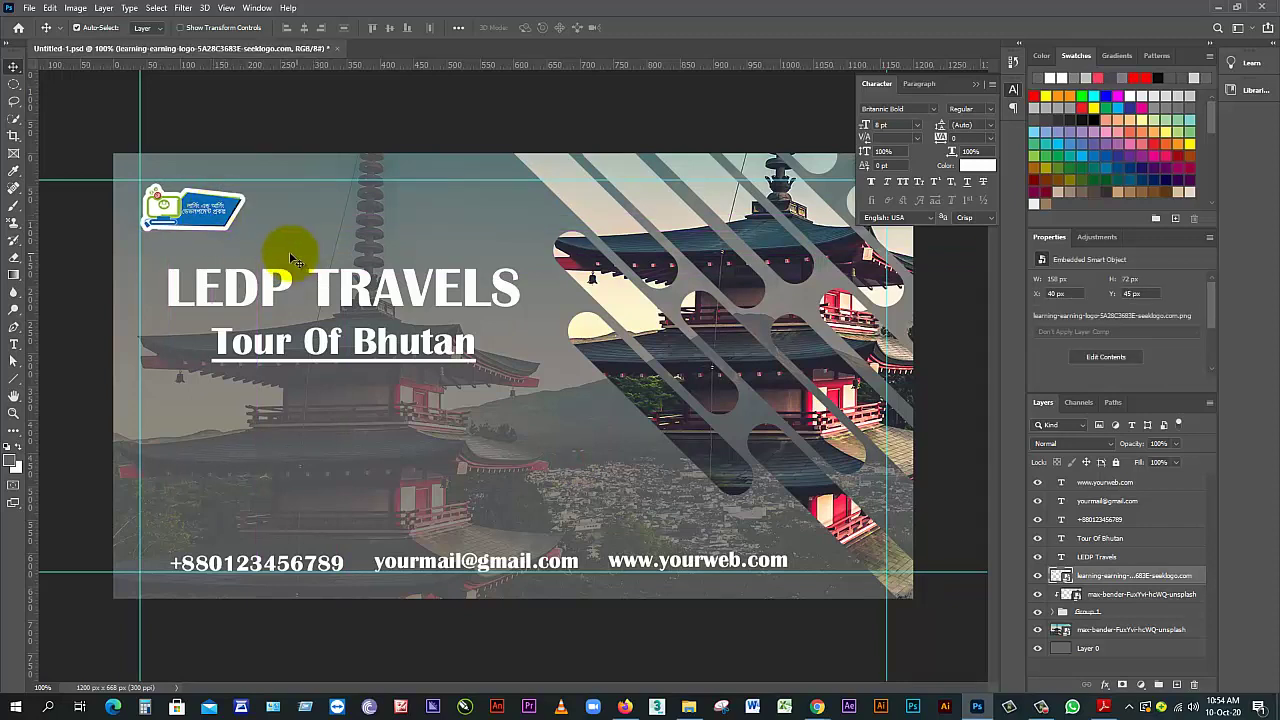
drag(232, 210, 877, 204)
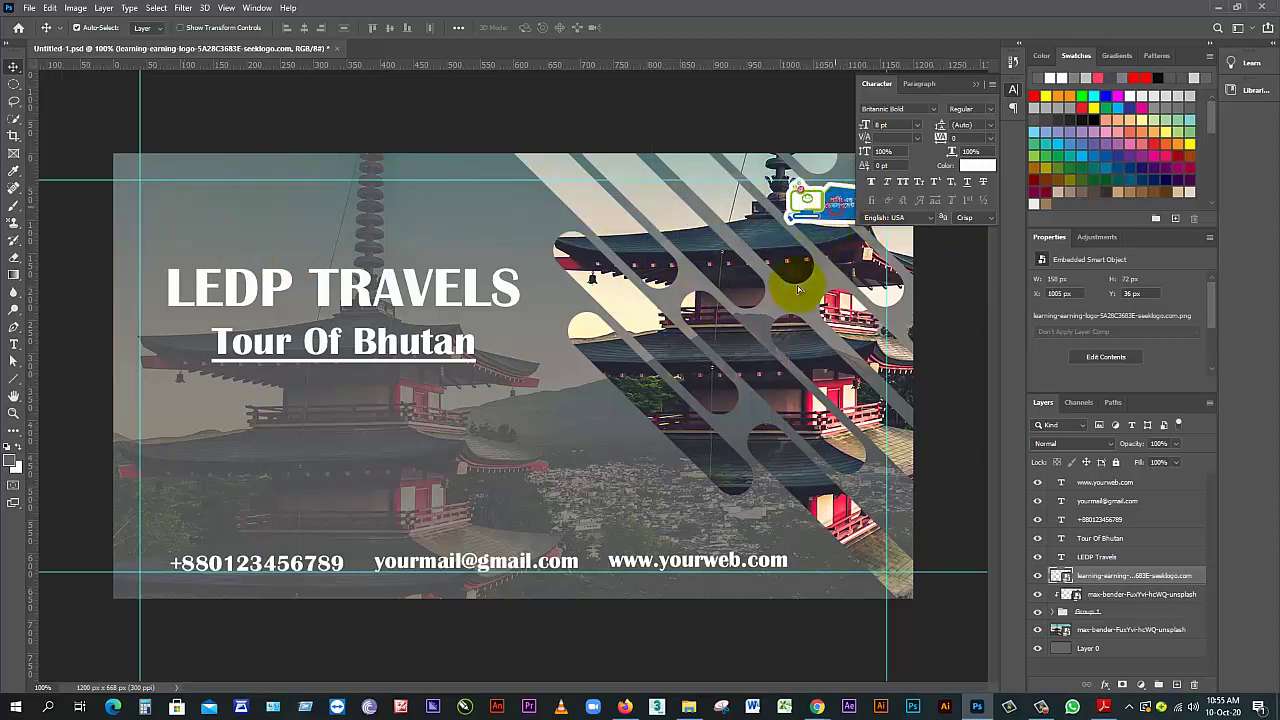
drag(797, 285, 171, 213)
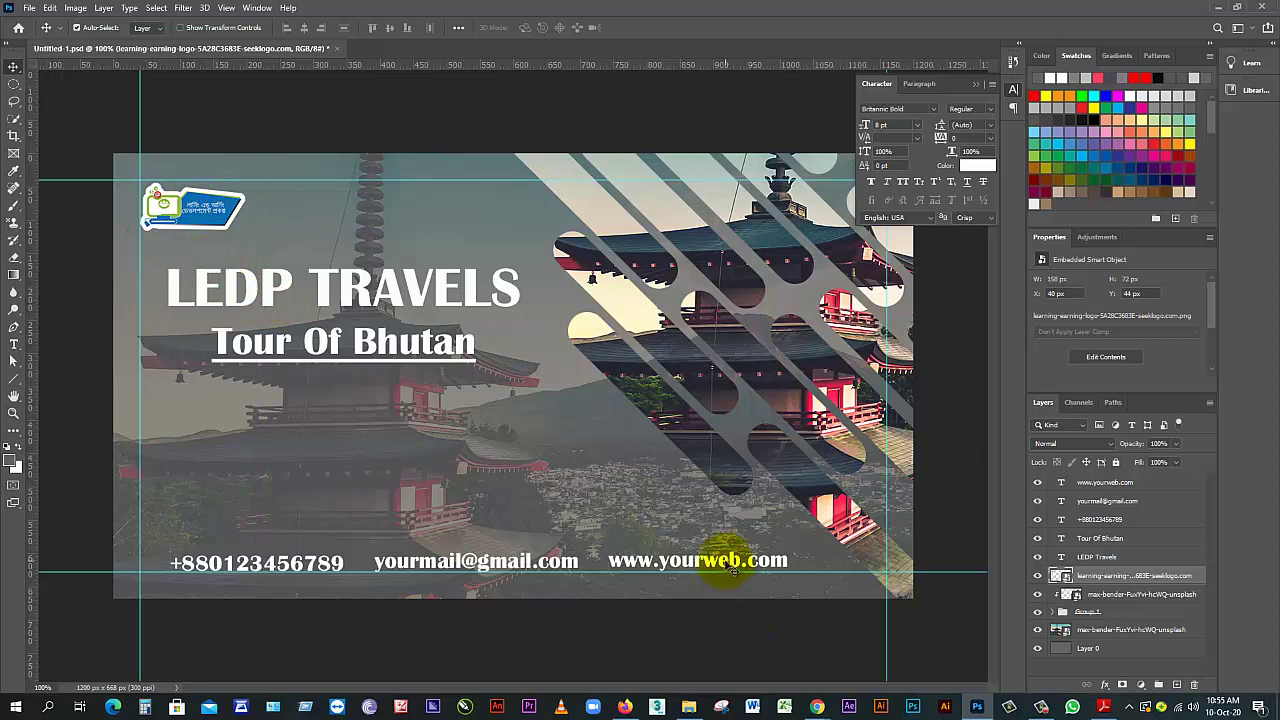
drag(733, 562, 760, 563)
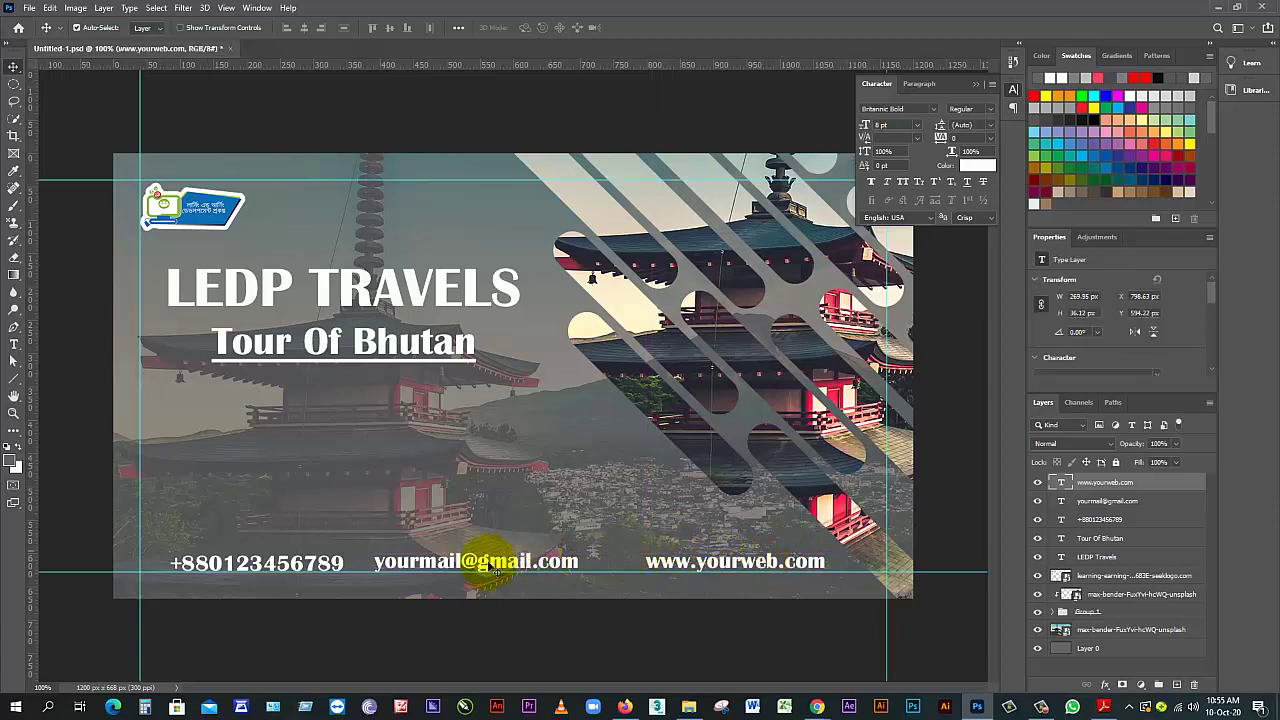
shift+click(485, 567)
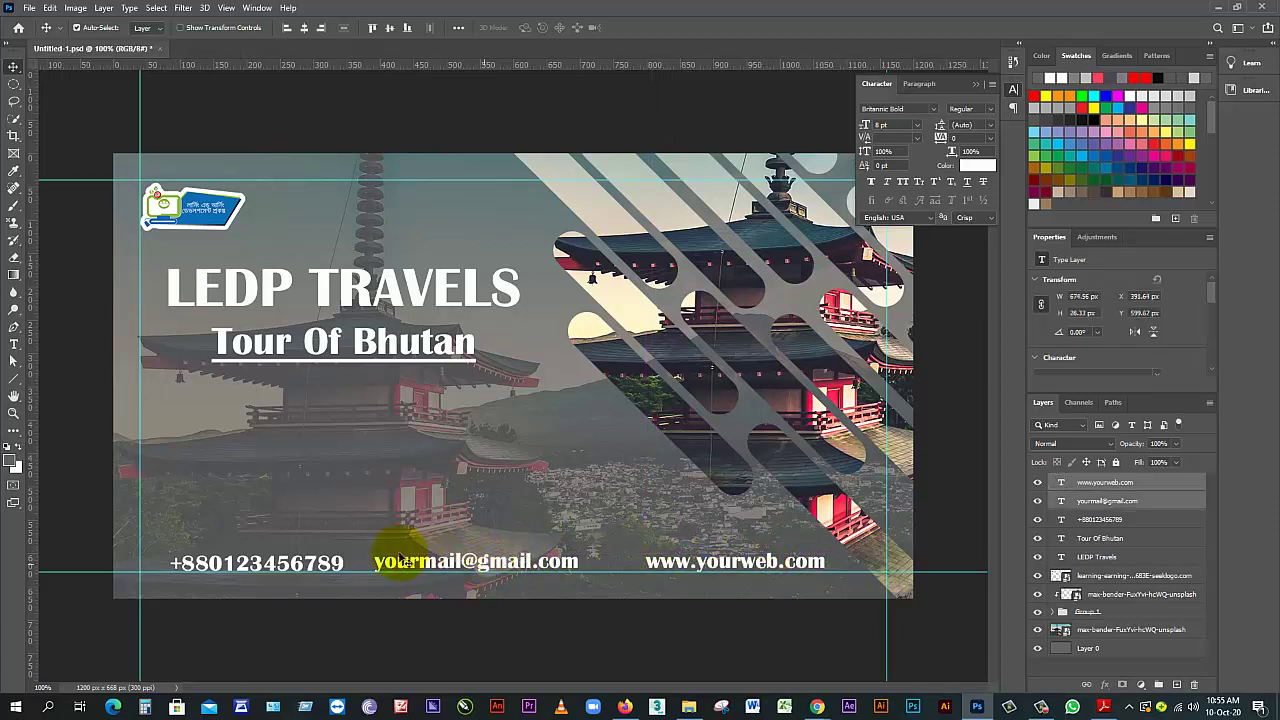
shift+click(337, 562)
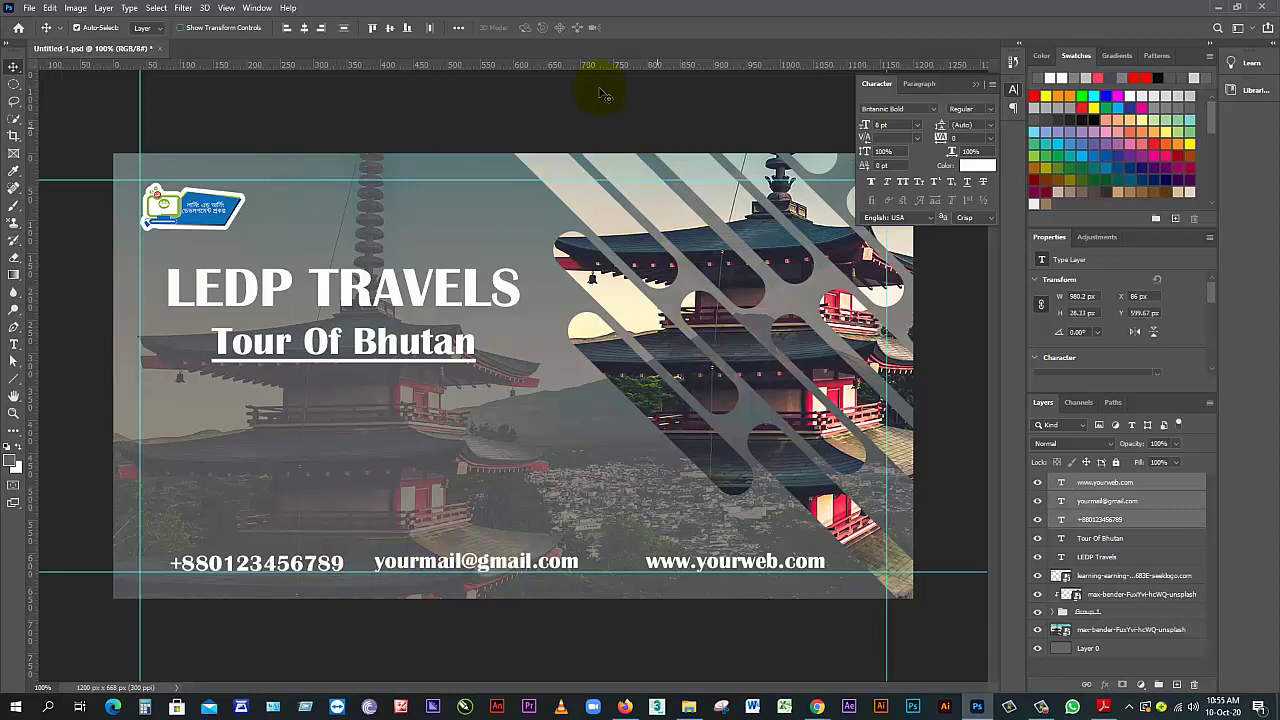
click(459, 28)
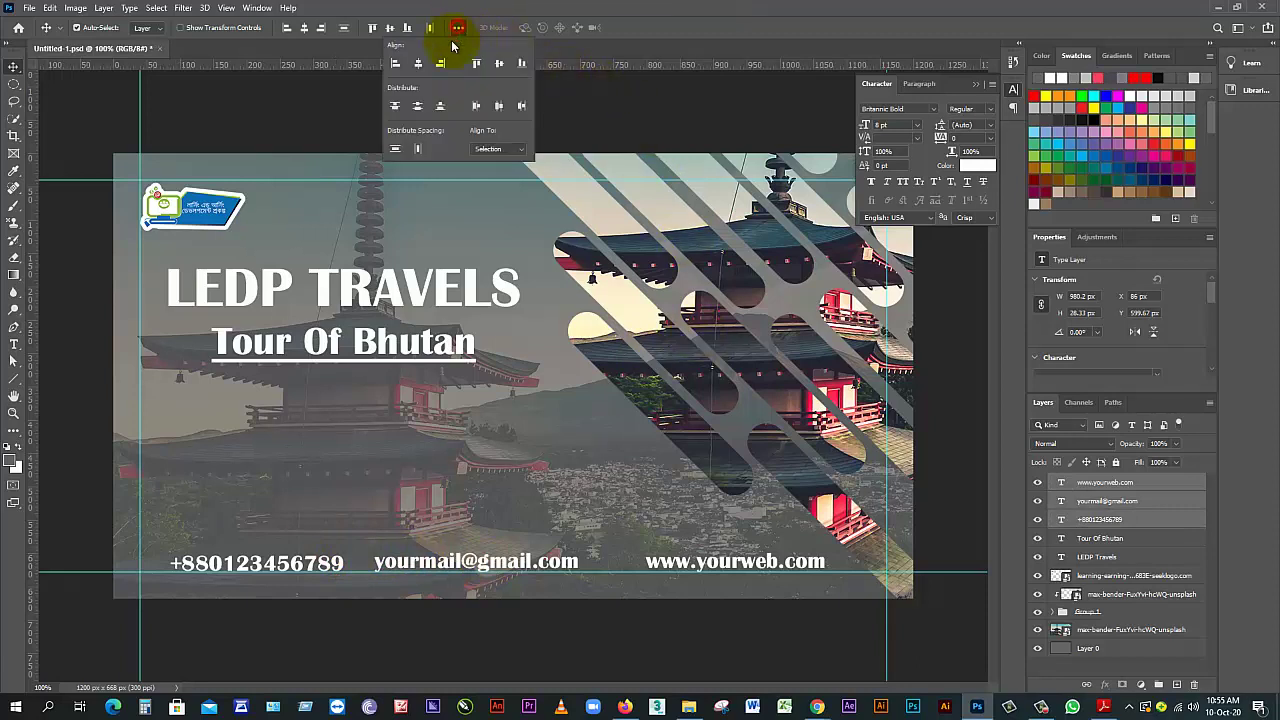
click(417, 150)
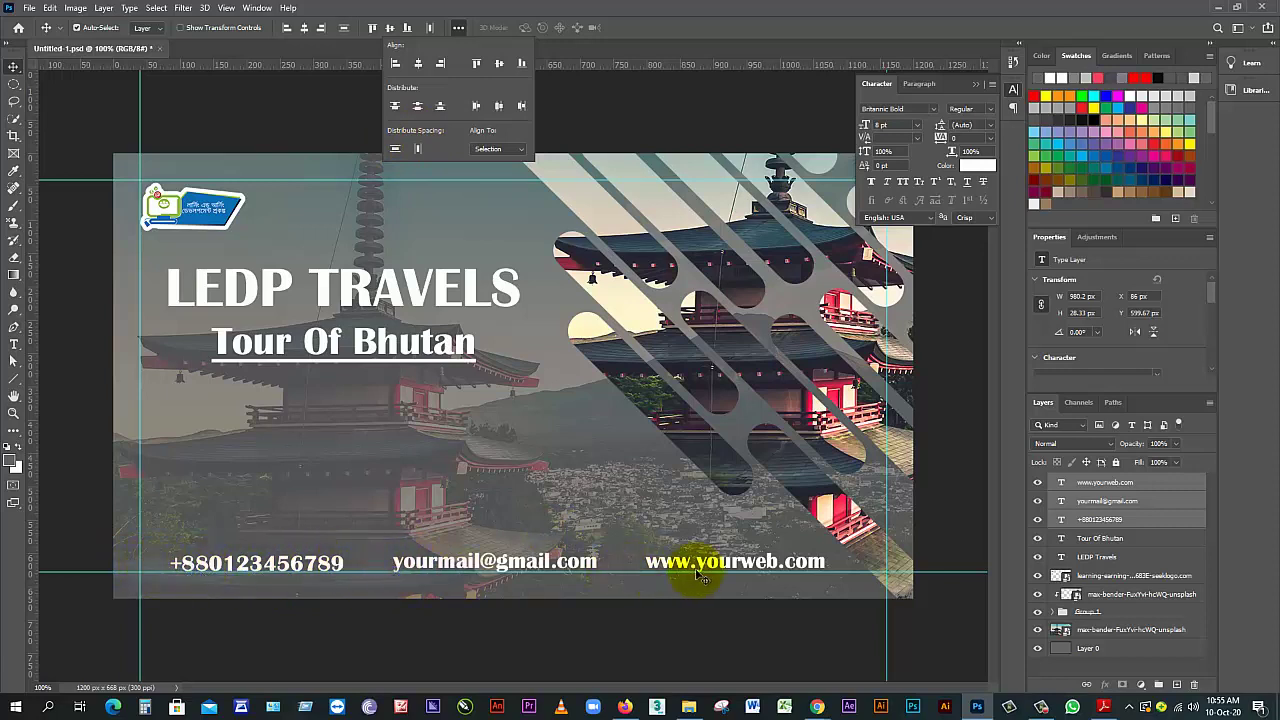
click(508, 408)
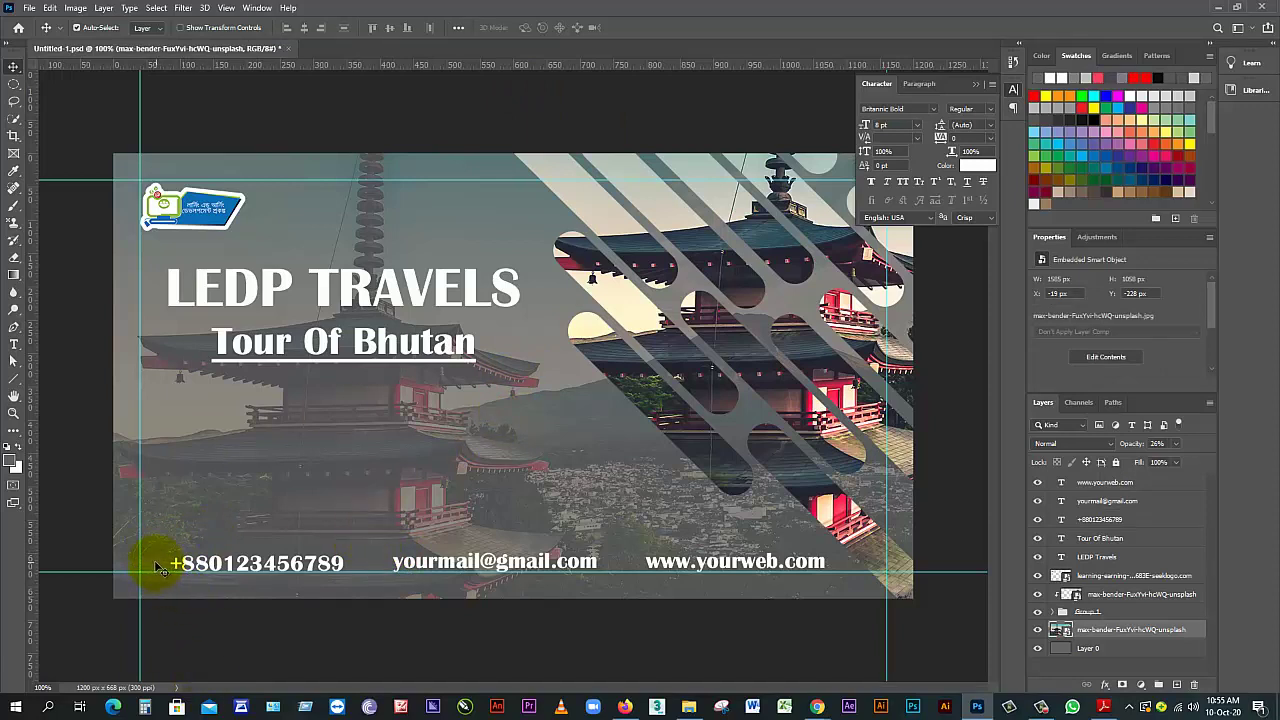
click(1146, 484)
click(1178, 685)
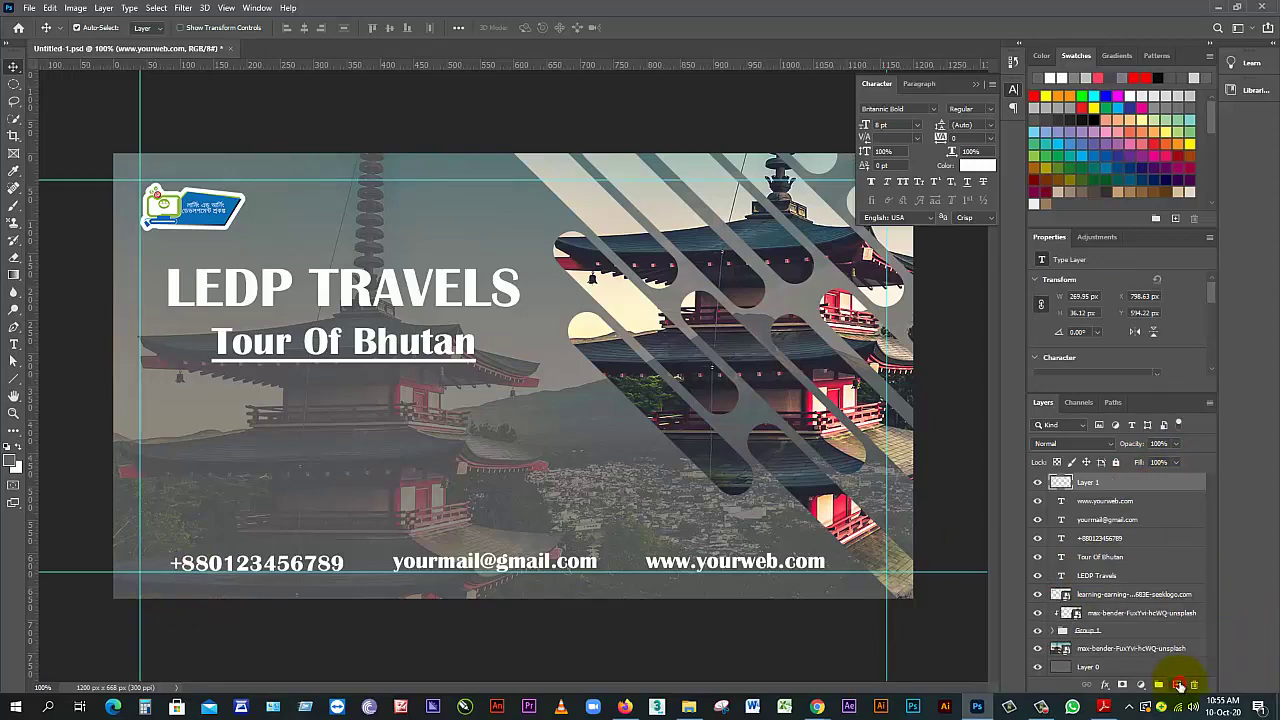
click(29, 9)
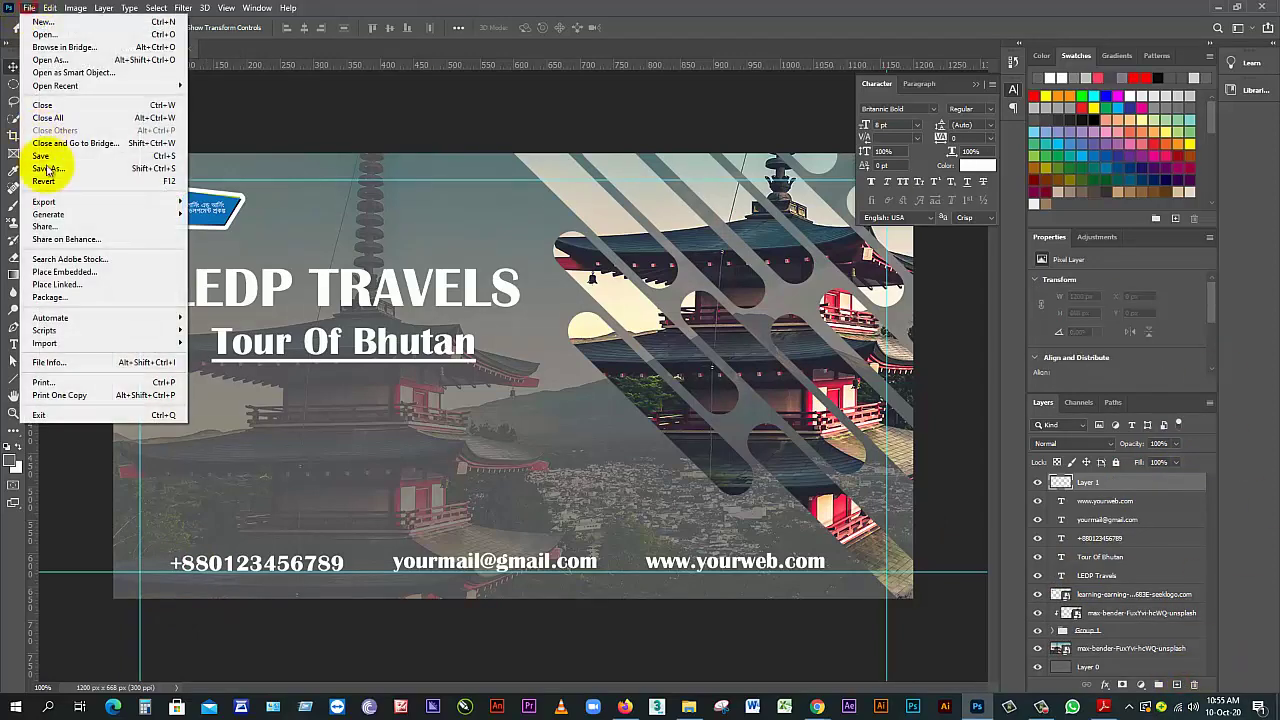
click(460, 6)
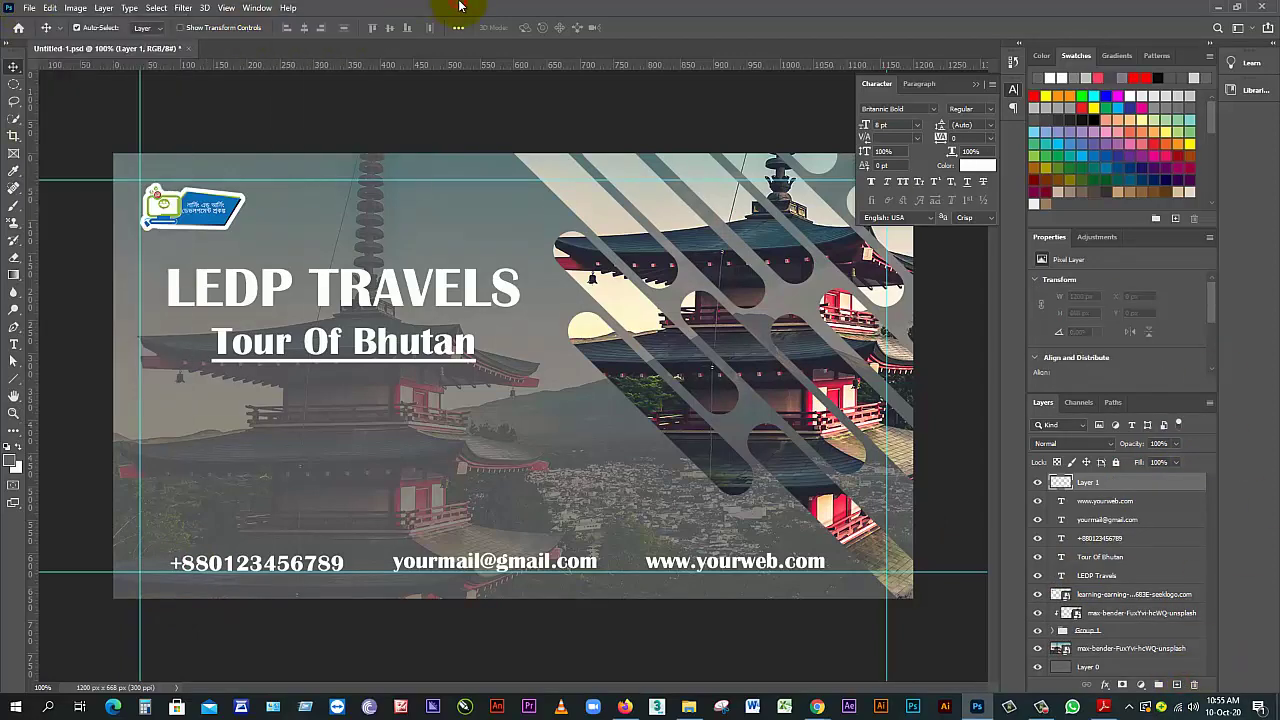
Open the Untitled-1 PSD from the business card design folder
click(29, 9)
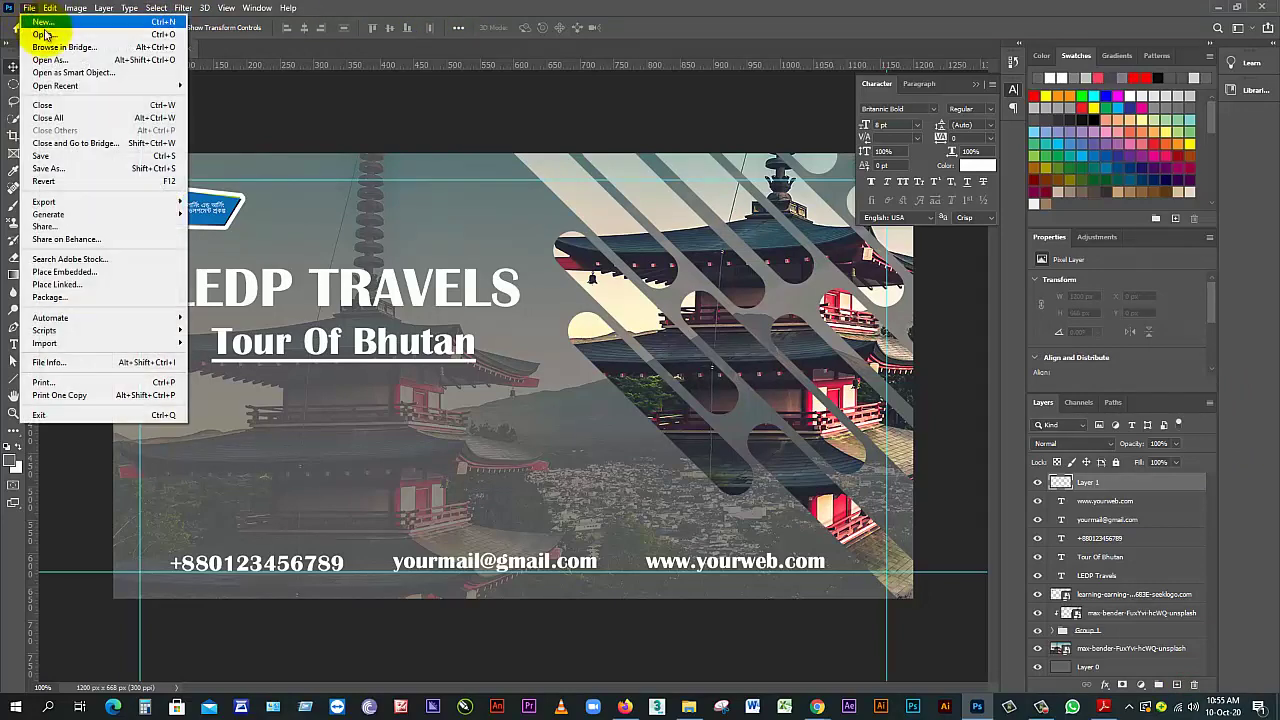
click(43, 34)
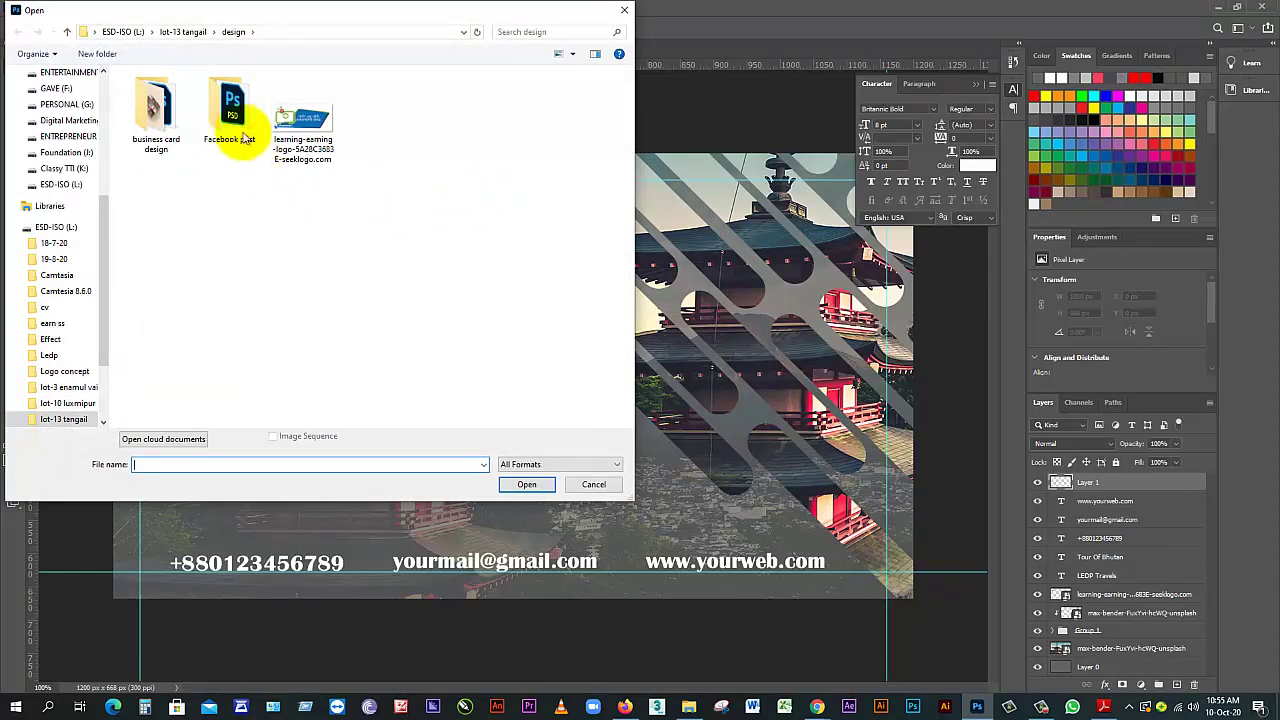
double_click(158, 115)
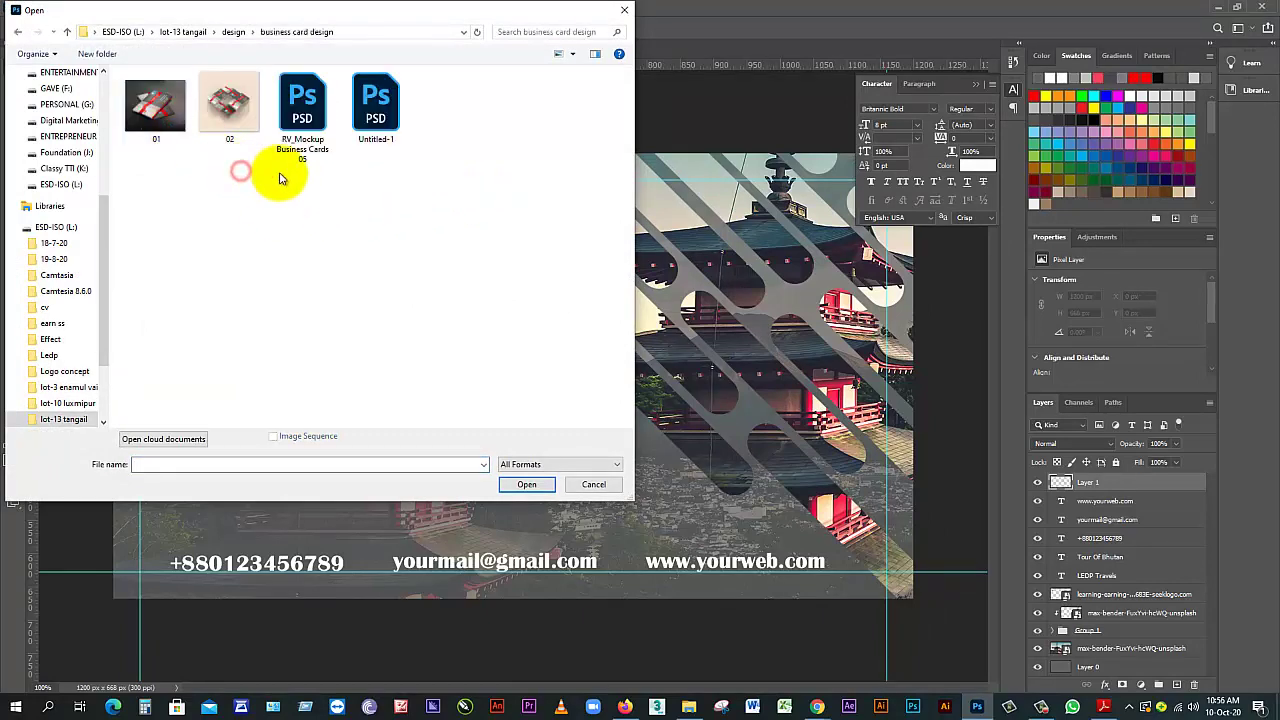
click(372, 112)
click(538, 489)
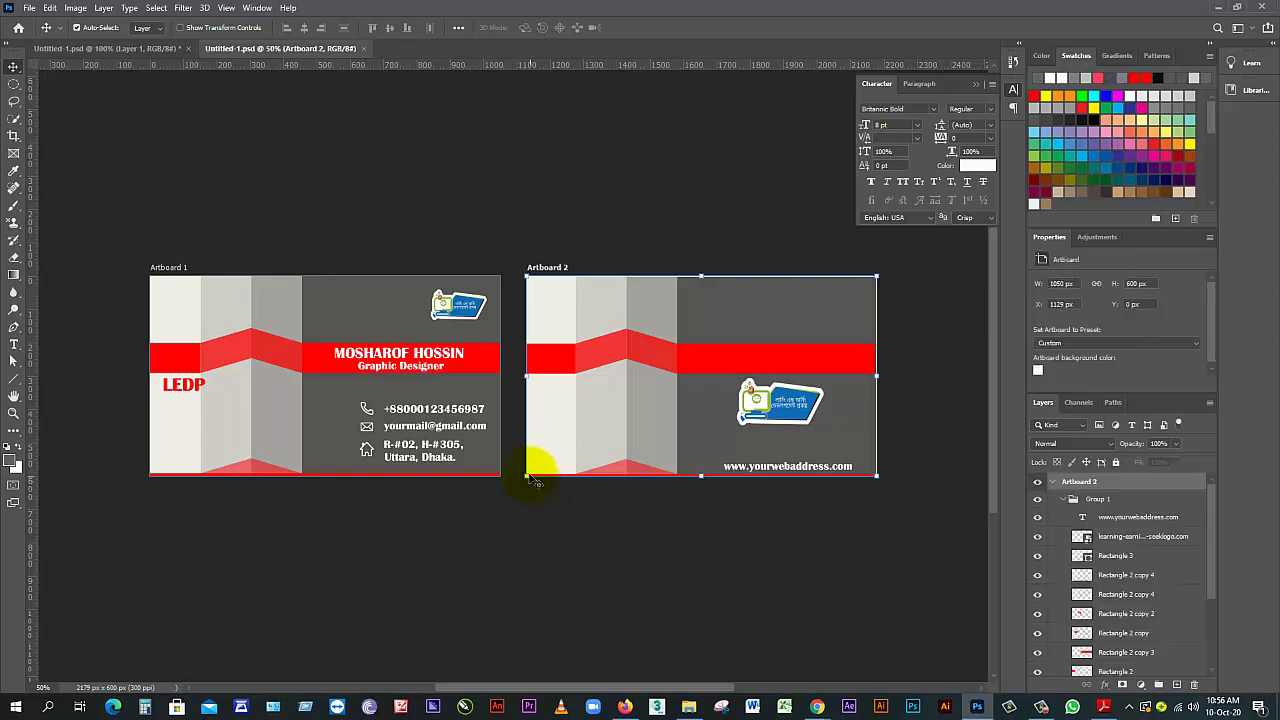
Copy the phone and envelope icons from the business card's contact block into the Facebook post document
click(574, 441)
click(382, 432)
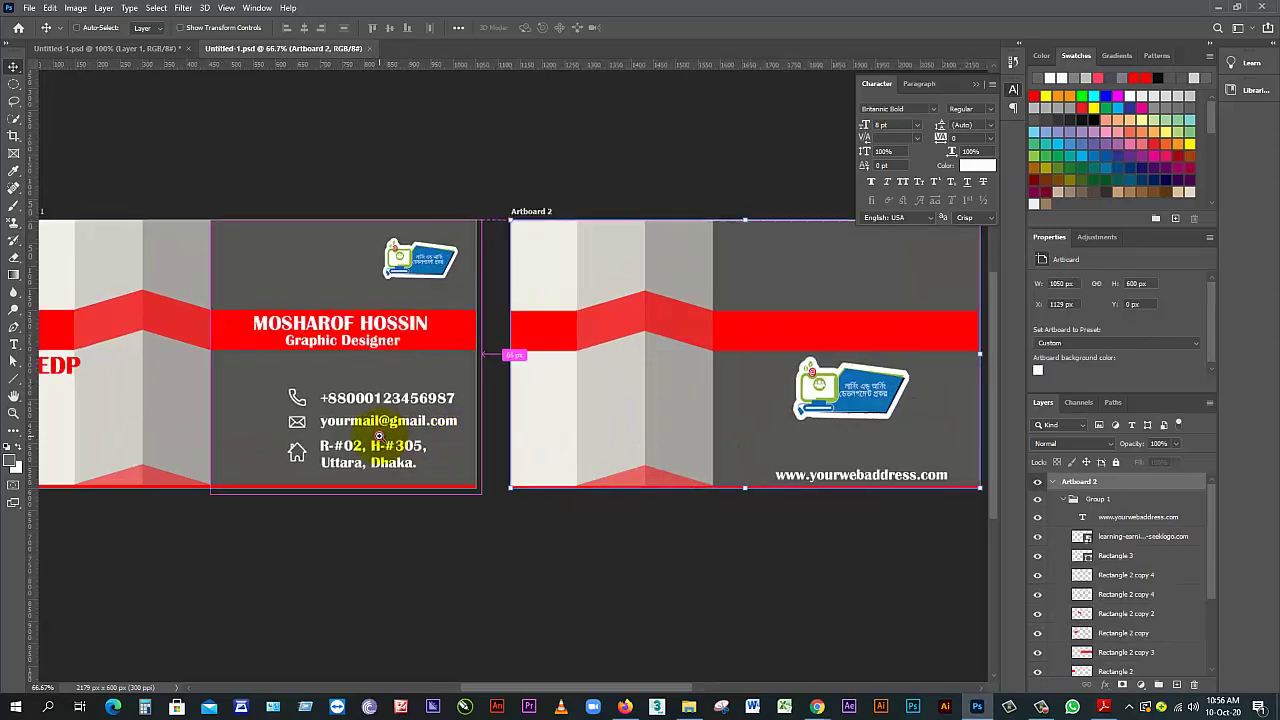
click(380, 440)
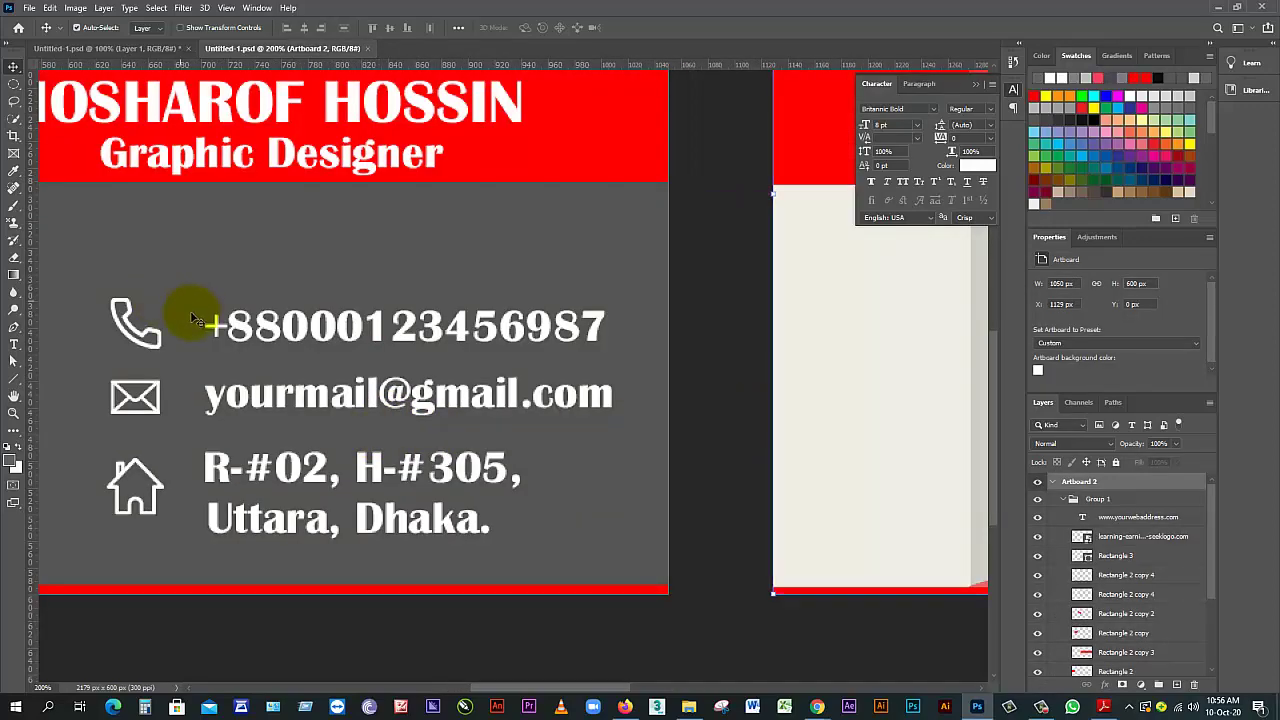
click(137, 340)
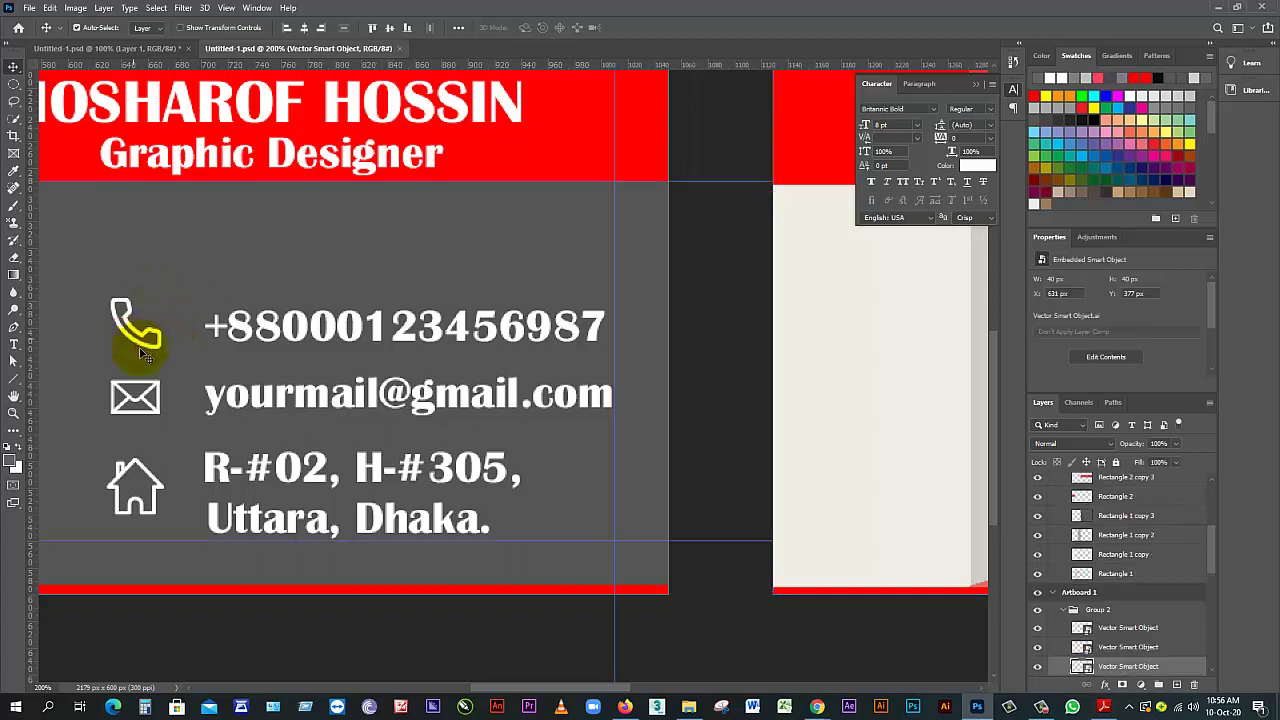
click(148, 397)
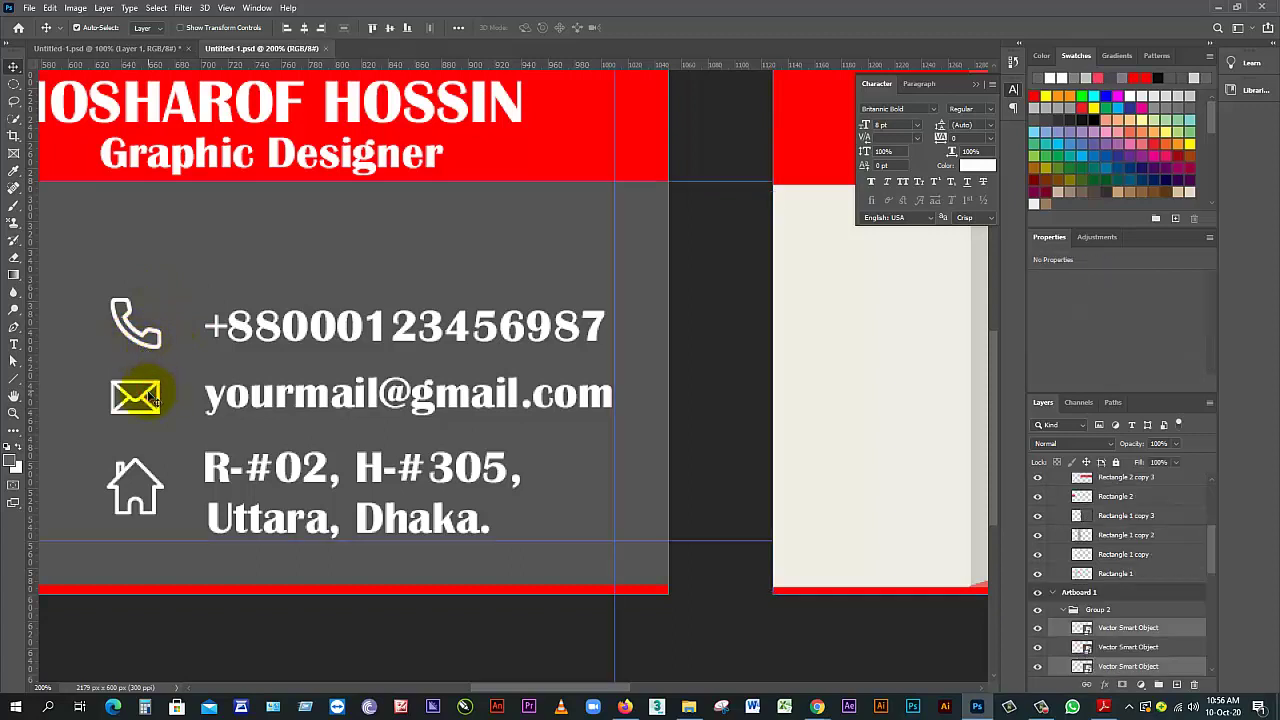
click(140, 482)
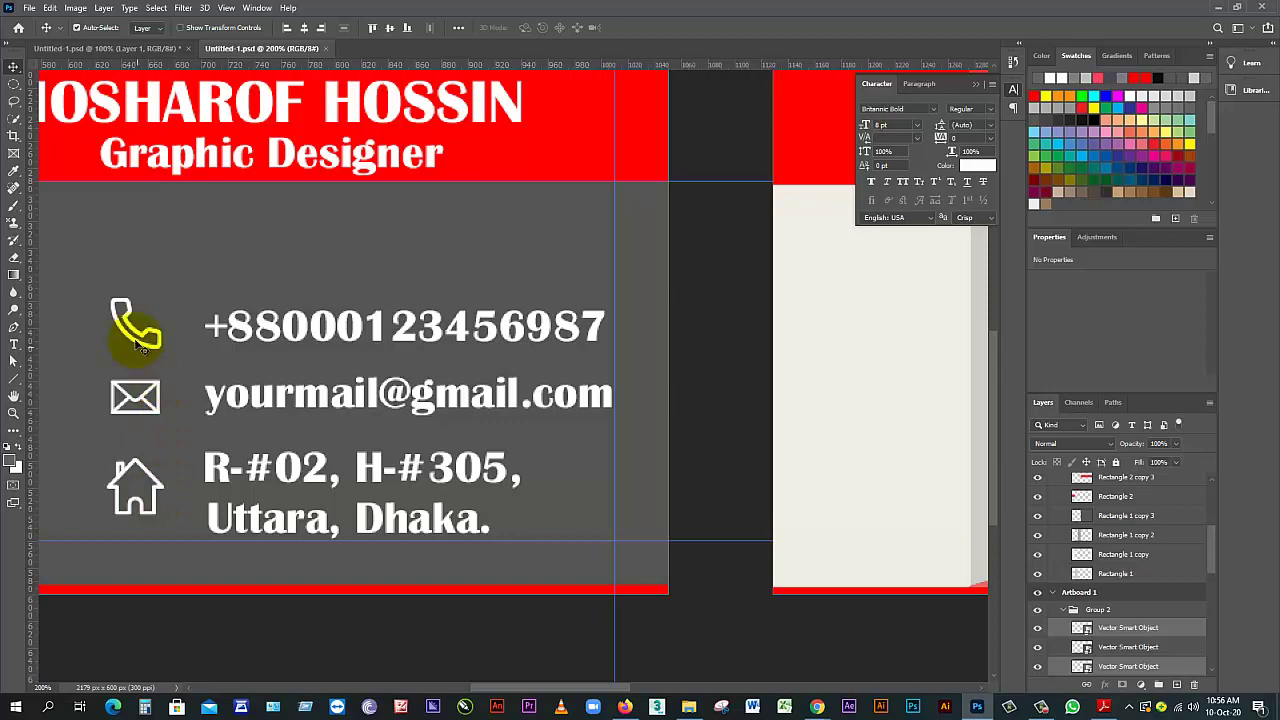
drag(137, 340, 125, 88)
Place the phone icon before the phone number, about X 43, Y 588 px, and the envelope before the e-mail, about X 364, Y 600 px
drag(316, 403, 160, 566)
click(349, 421)
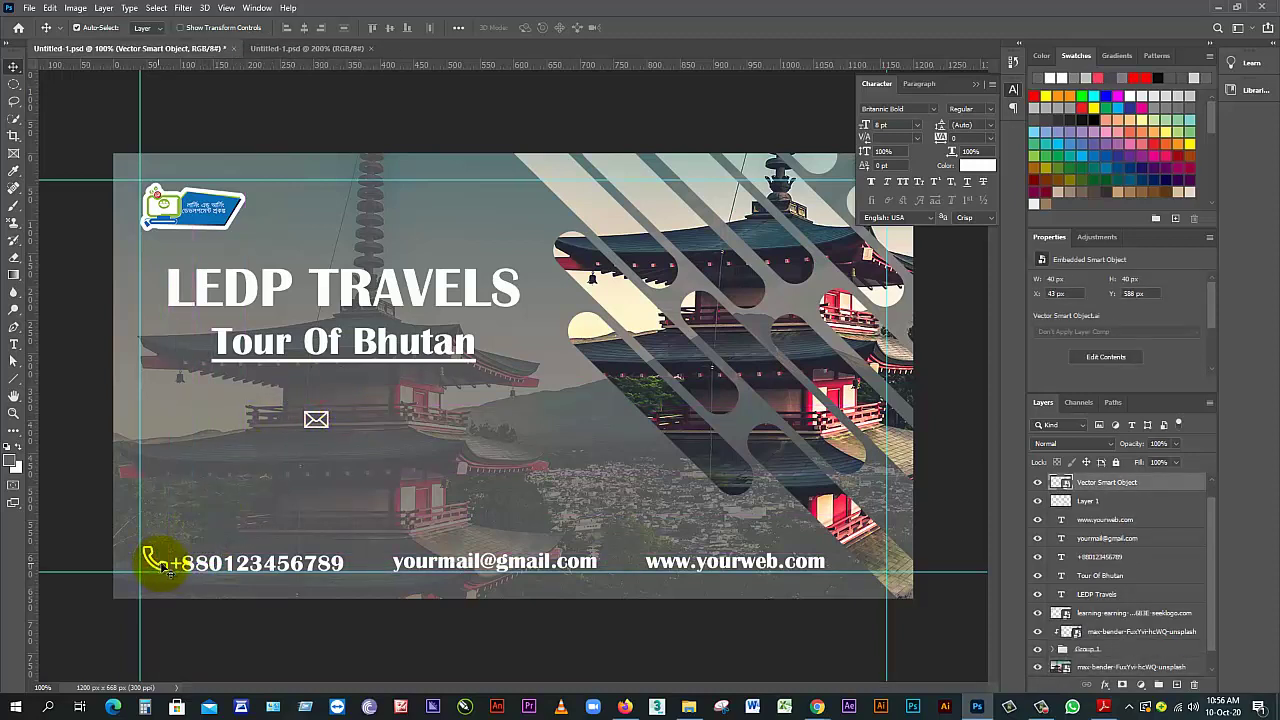
click(325, 450)
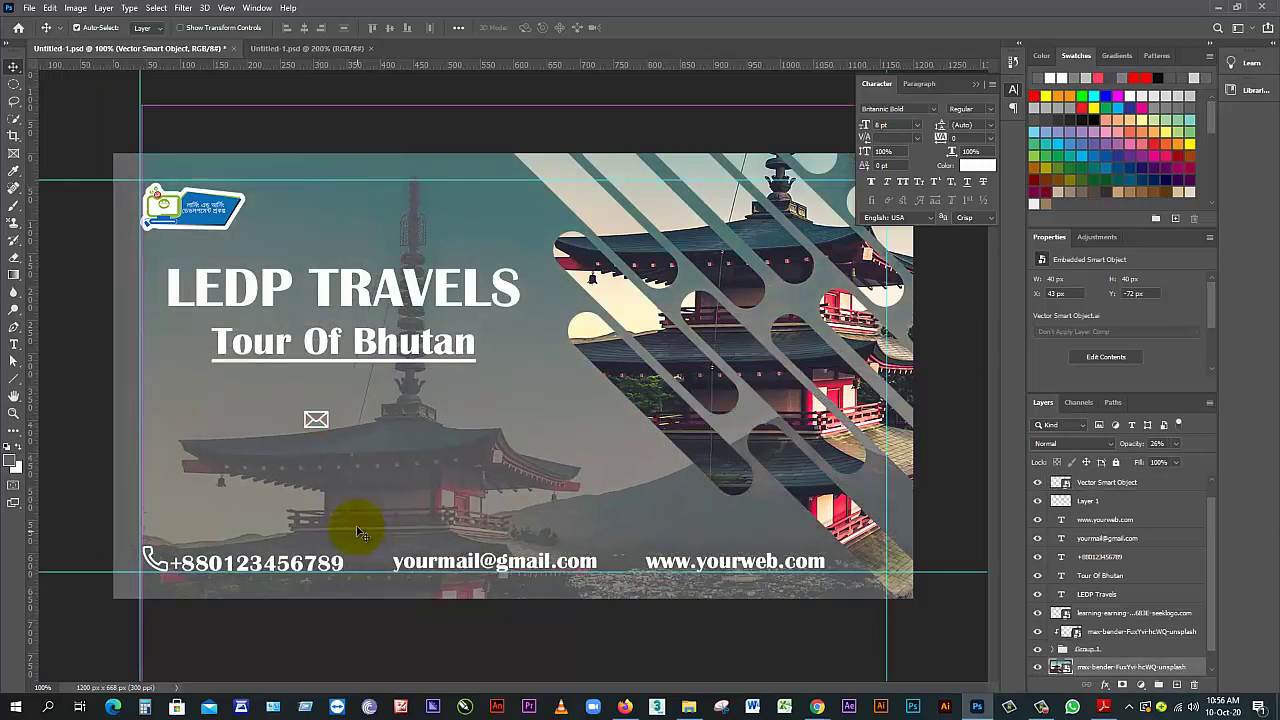
drag(320, 421, 362, 563)
Nudge the phone icon left onto the post's left vertical guide, at X 40 px
scroll(286, 557, up, 2)
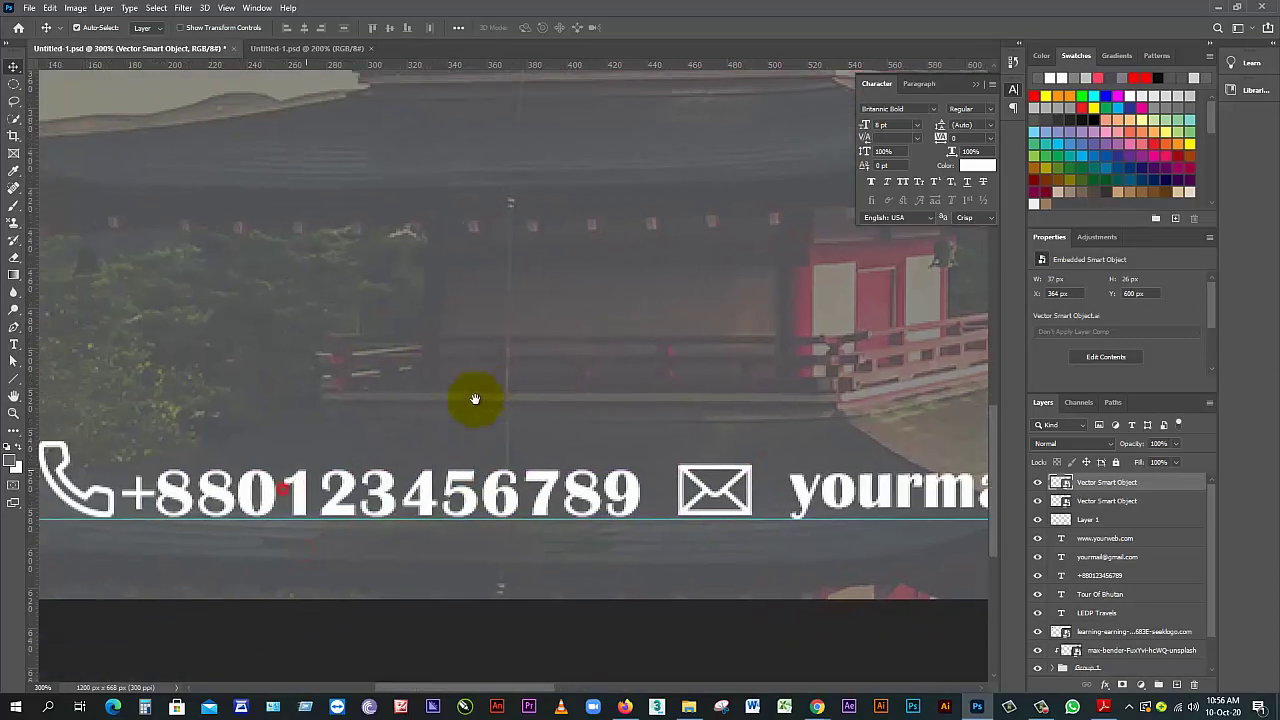
drag(288, 409, 387, 406)
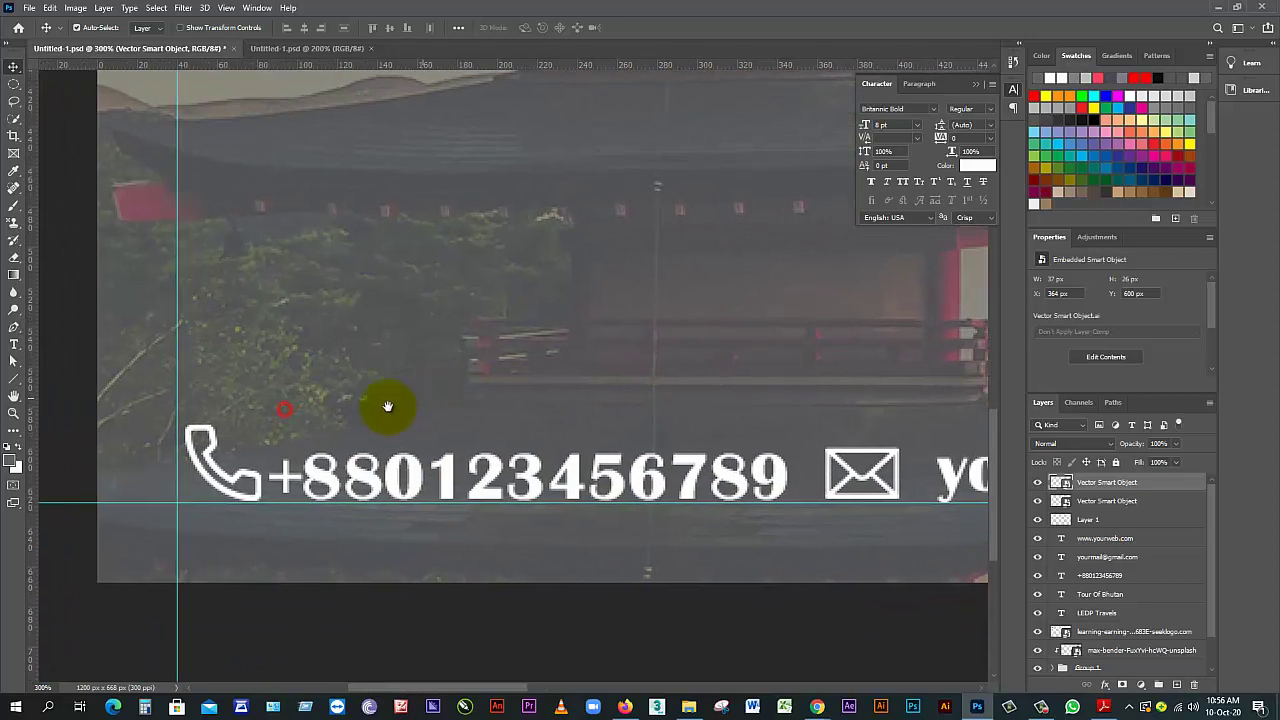
click(243, 478)
key(Left)
key(Left)
key(Left)
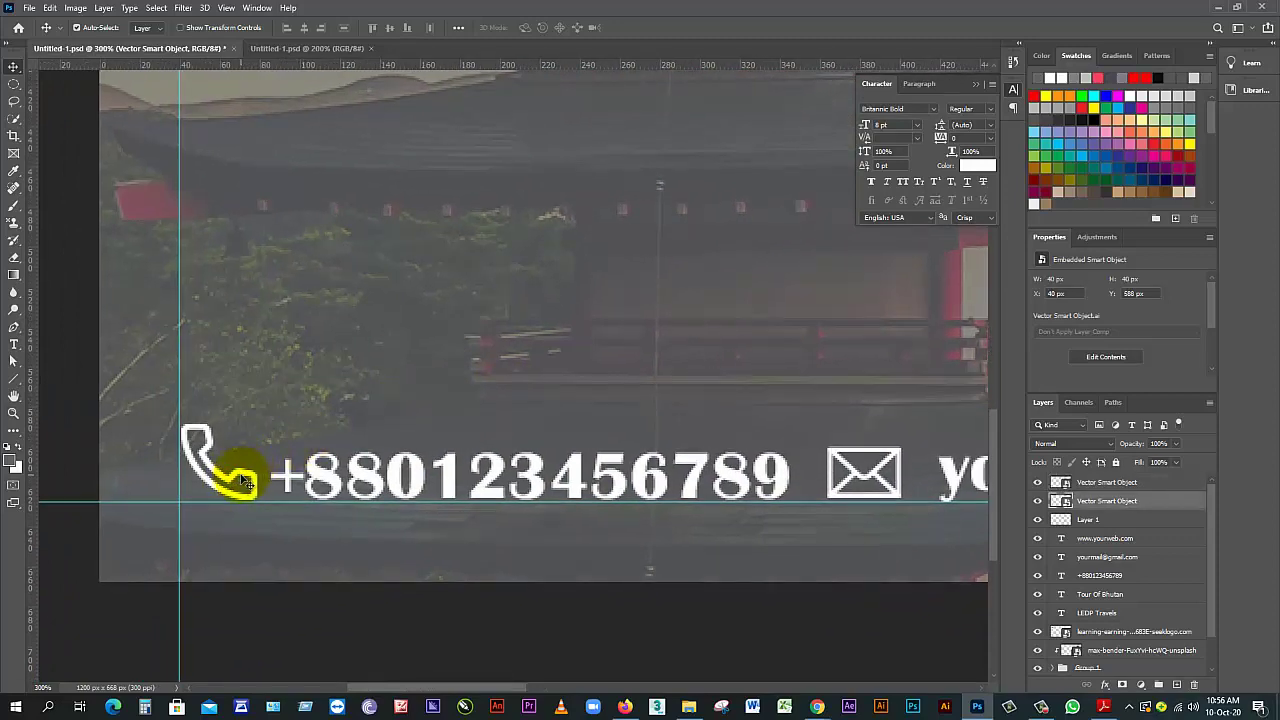
Inspect the post's contact row and both business card artboards for an icon to go with the website address
scroll(300, 430, down, 3)
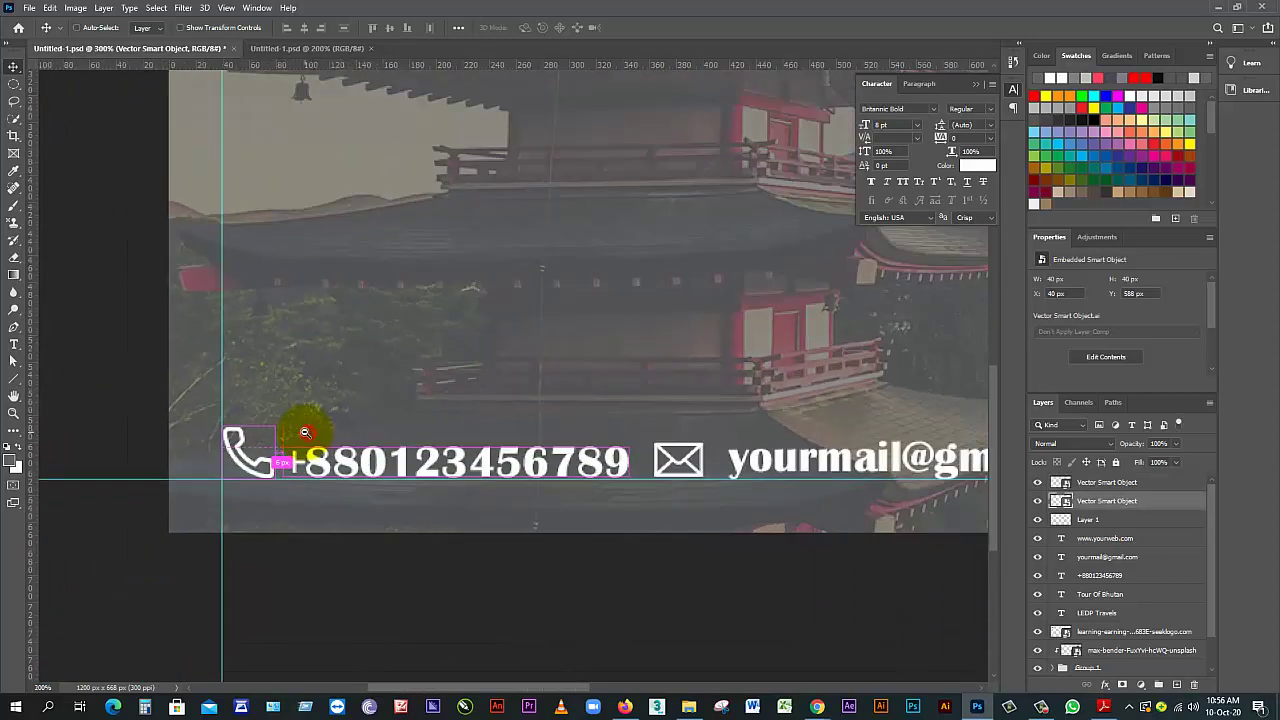
scroll(594, 520, up, 3)
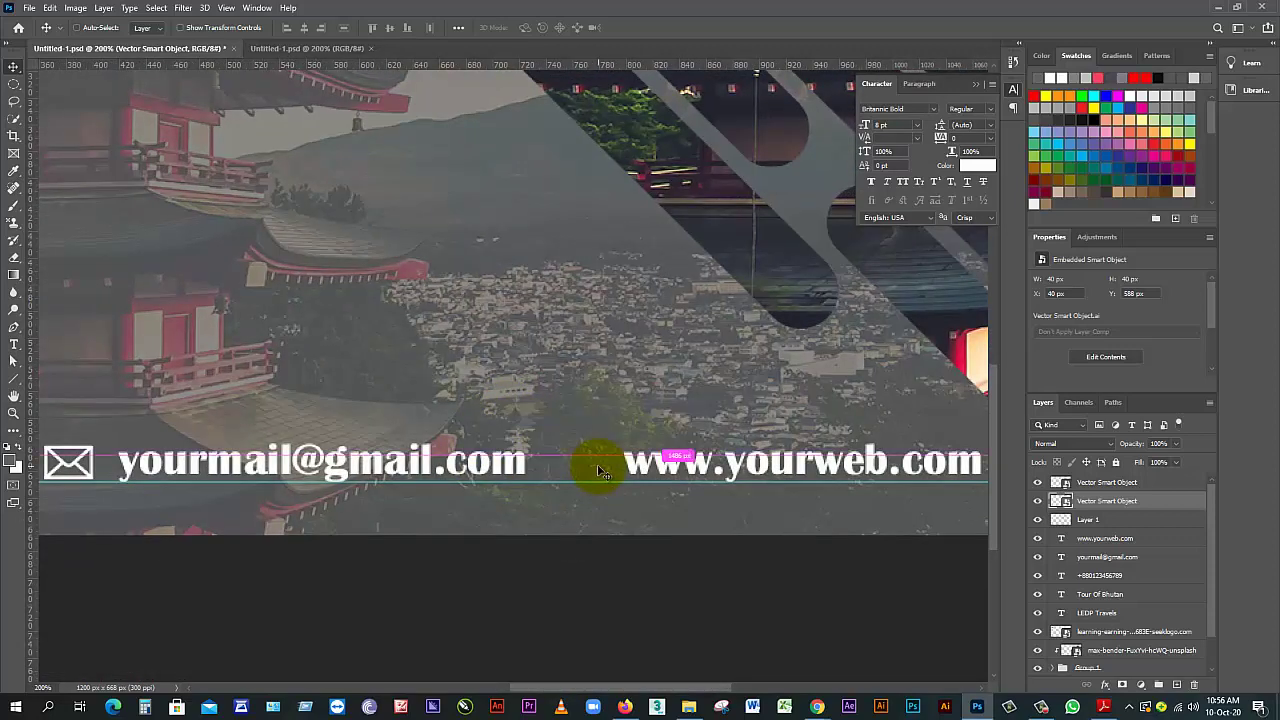
scroll(597, 464, down, 1)
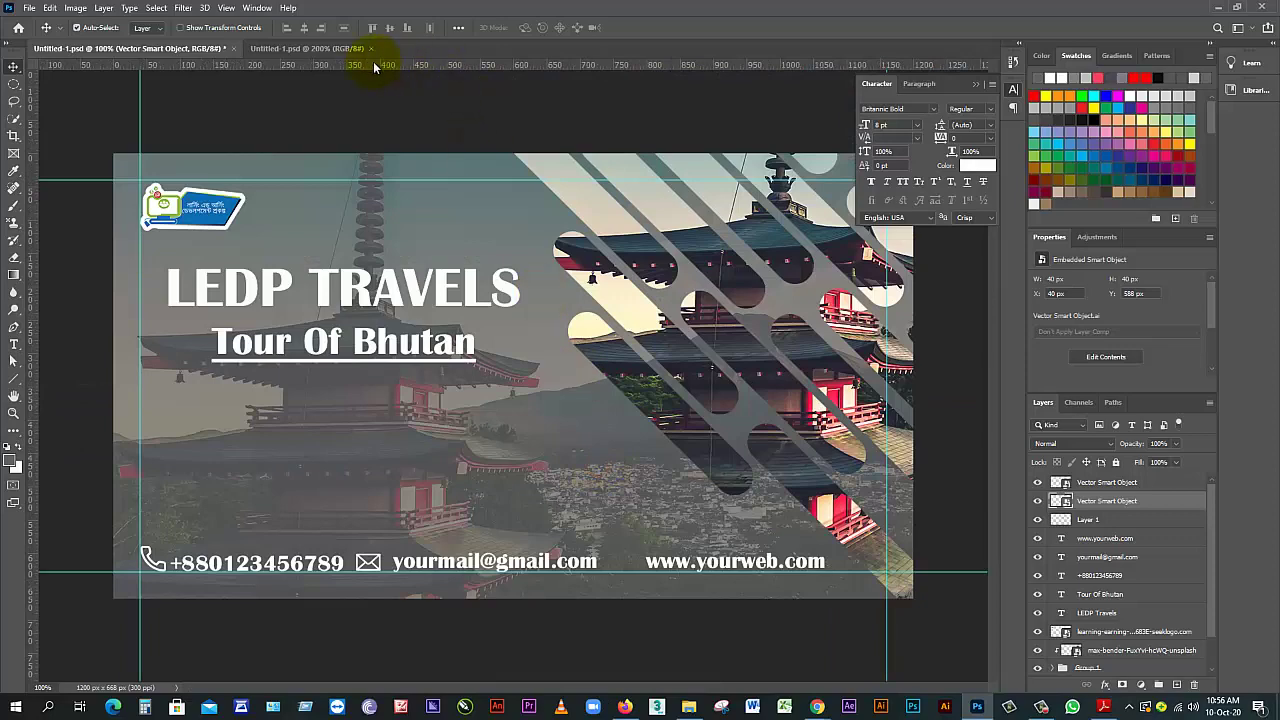
click(327, 48)
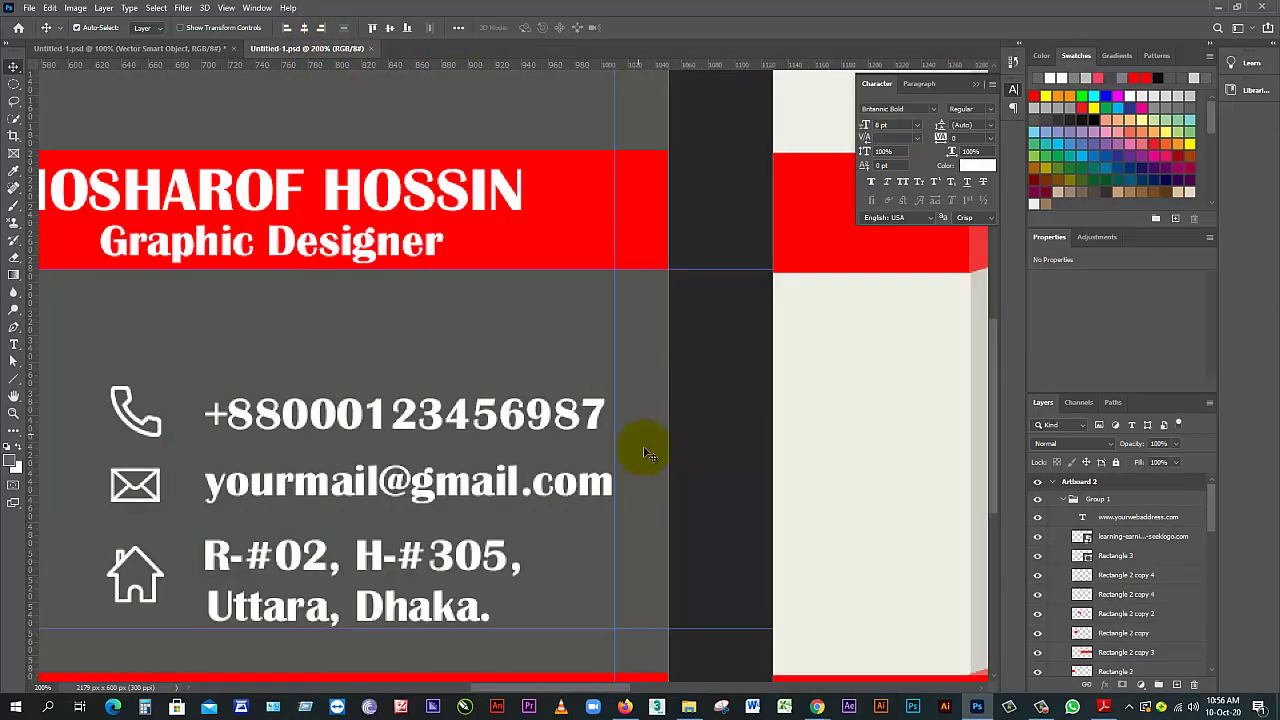
scroll(672, 490, down, 3)
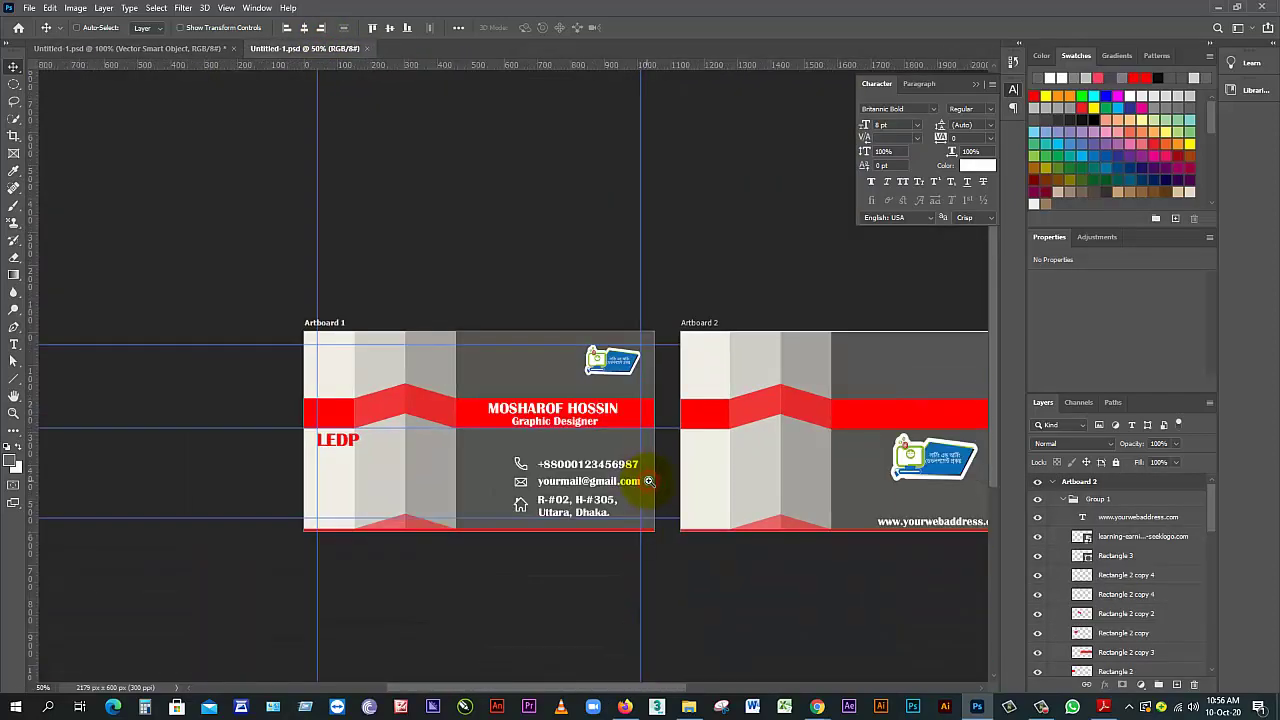
scroll(737, 500, right, 3)
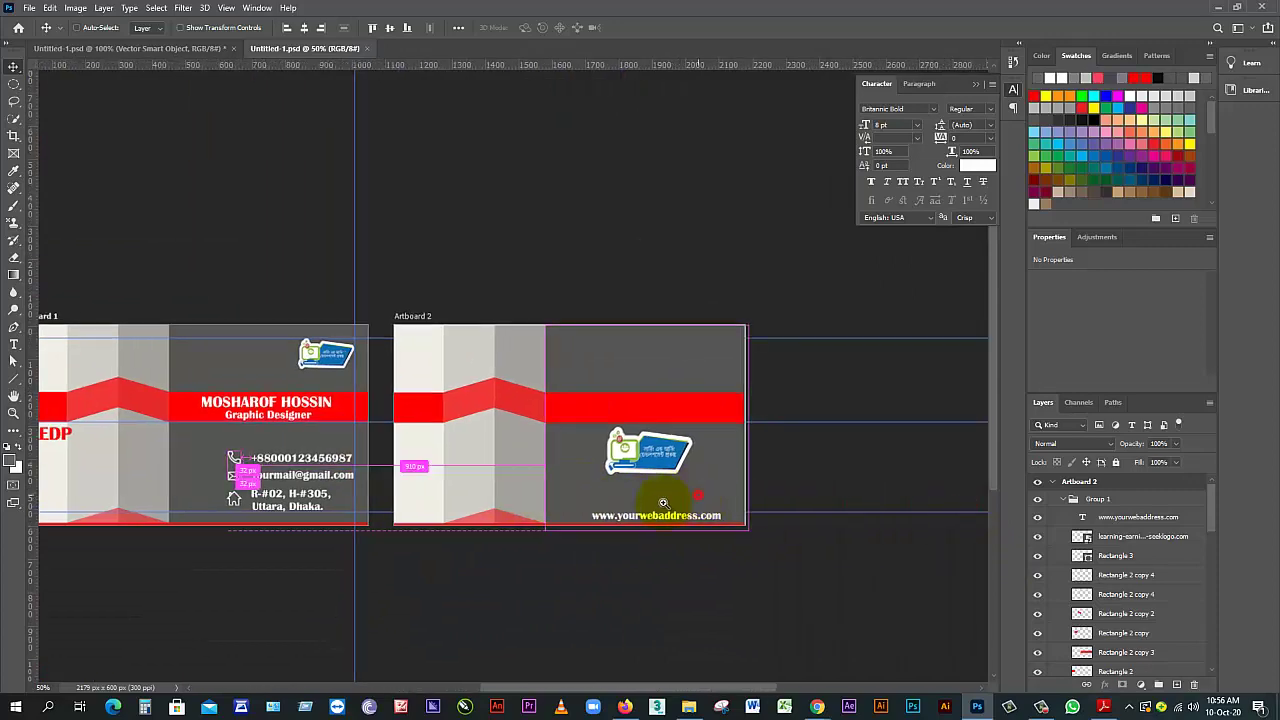
scroll(595, 515, up, 1)
scroll(595, 515, up, 2)
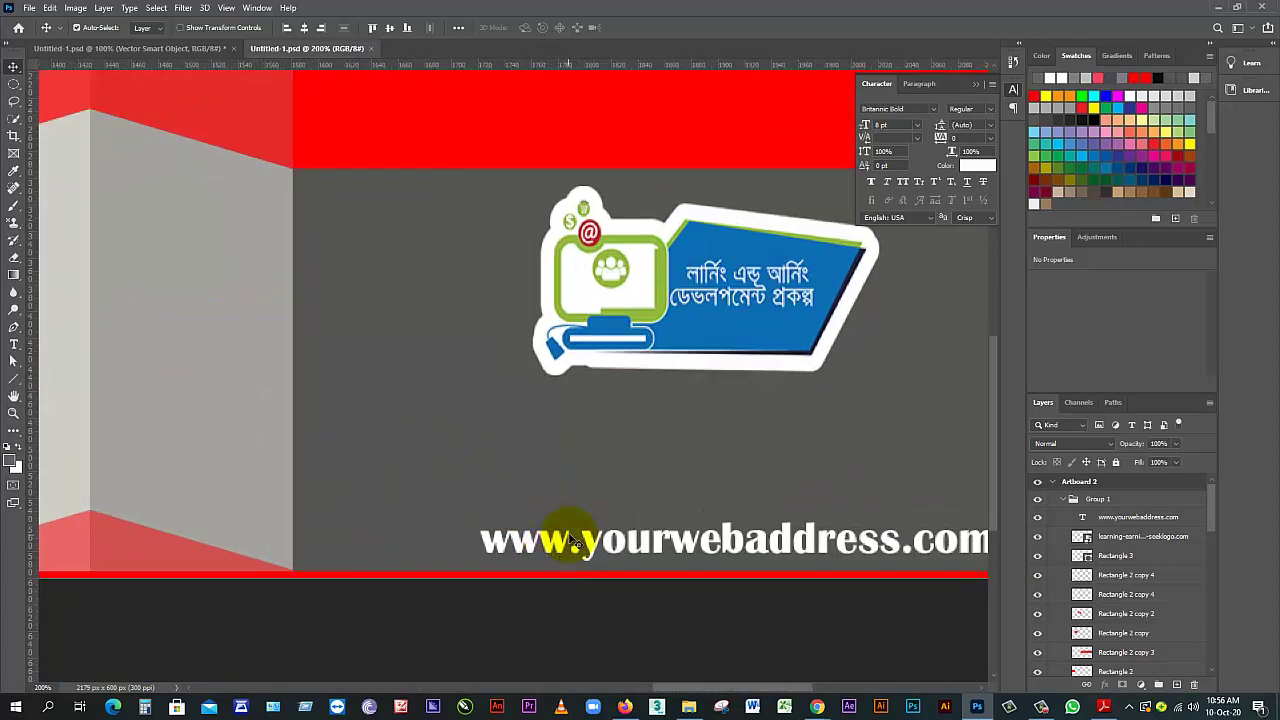
scroll(580, 502, down, 3)
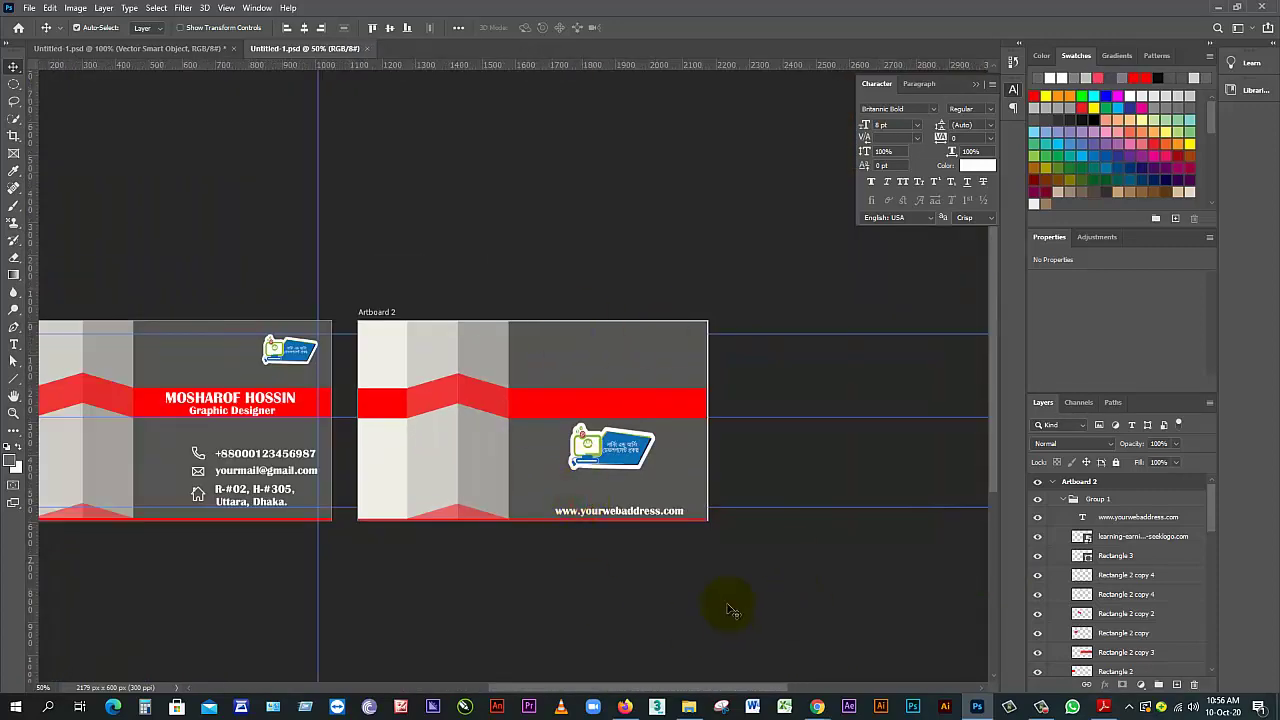
mouse_move(815, 710)
mouse_move(753, 680)
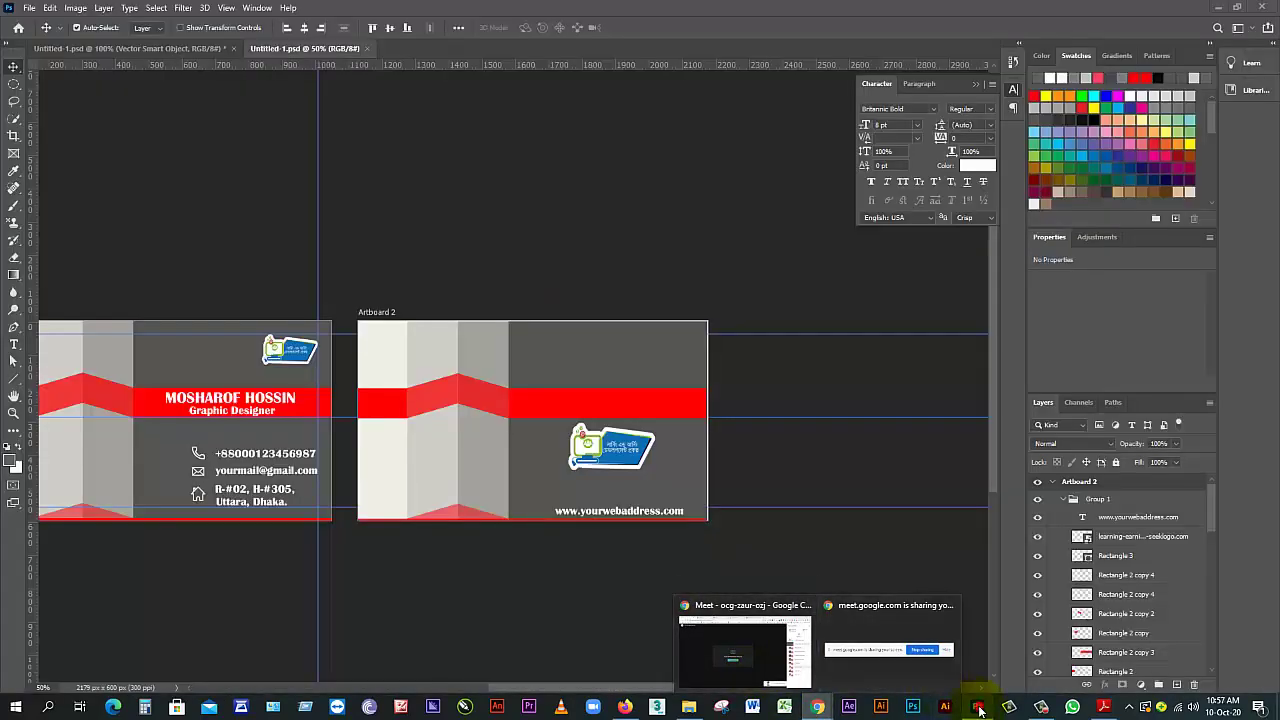
Return to the Facebook post document and switch to the Google Meet window in Chrome
click(187, 48)
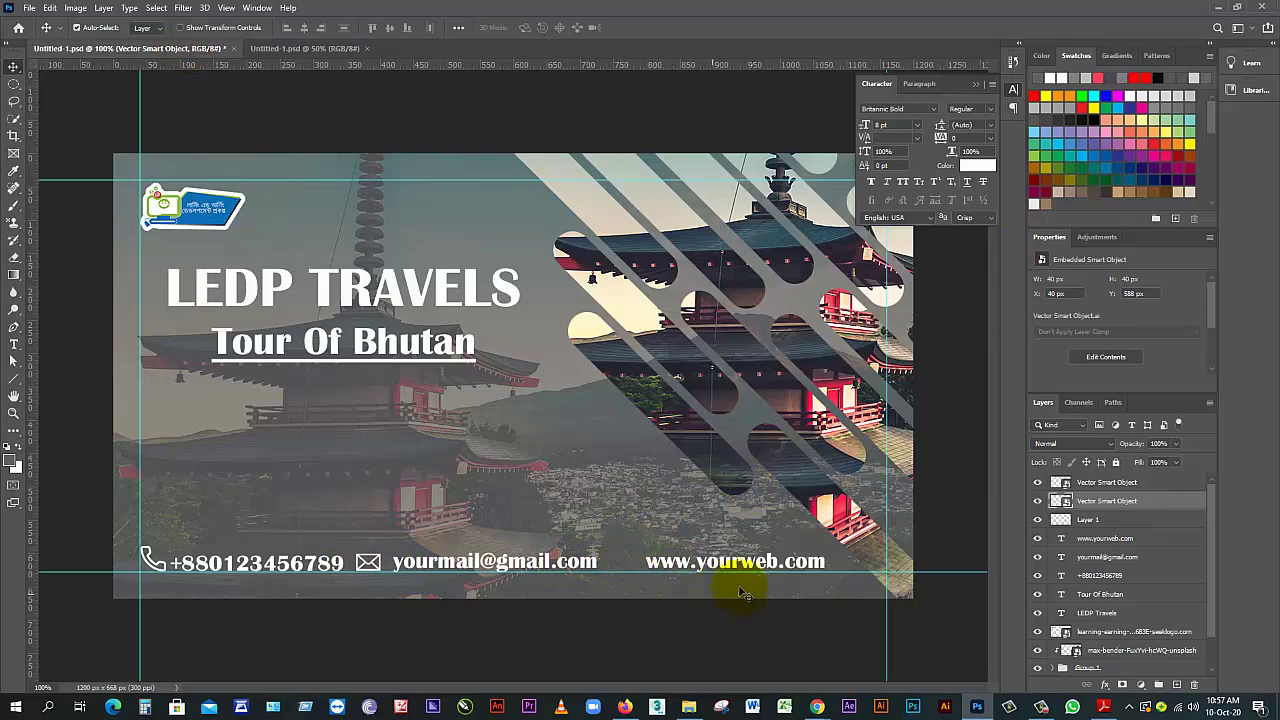
mouse_move(817, 706)
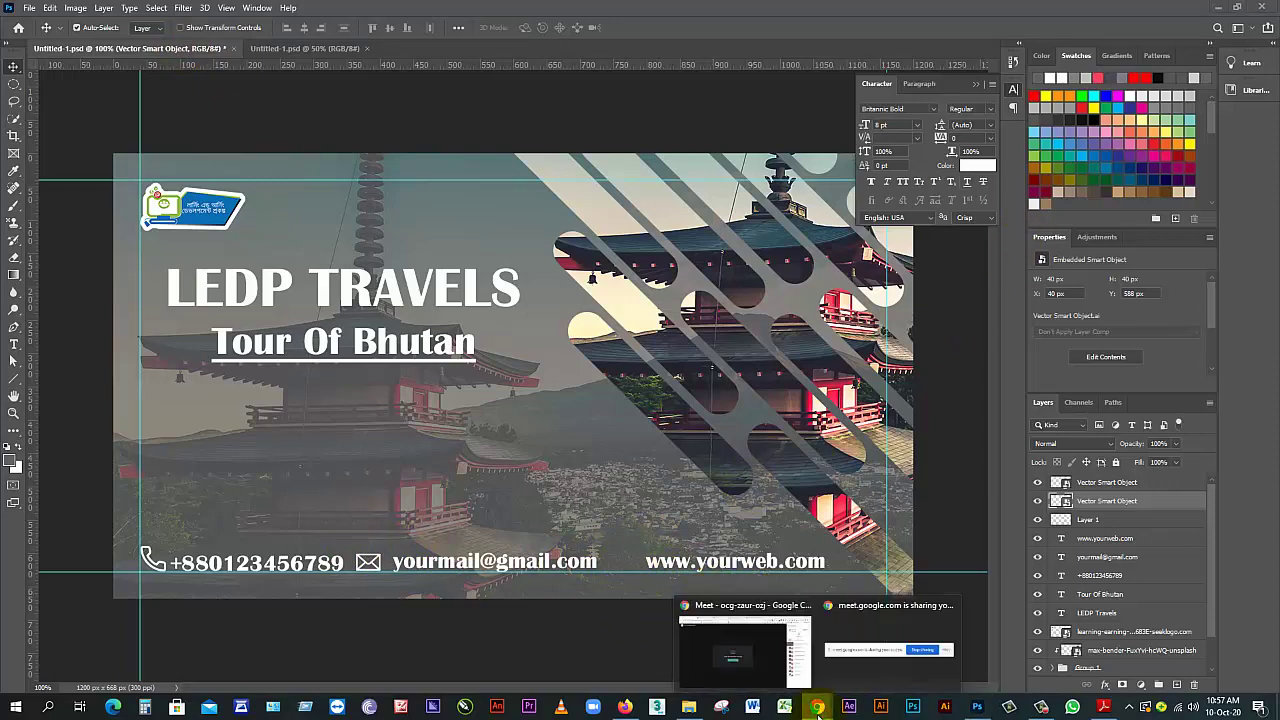
click(752, 646)
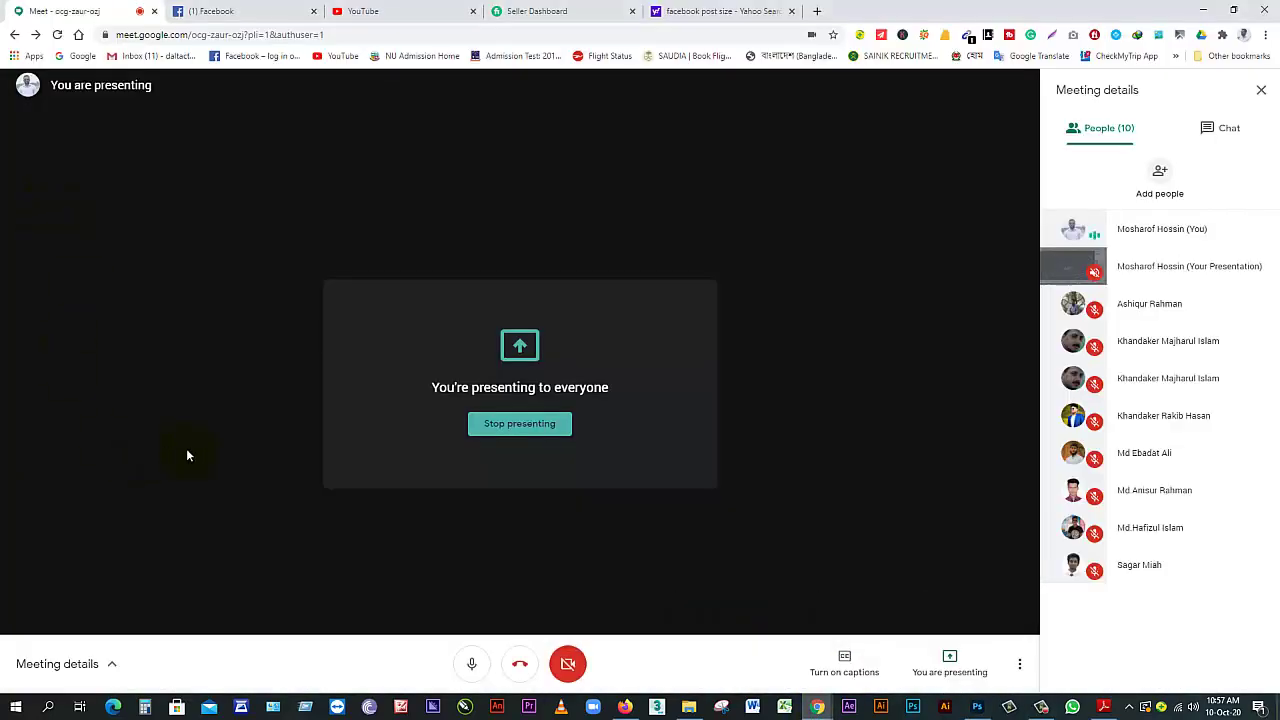
Switch to File Explorer and check the design folder inside lot-13 tangail on ESD-ISO (L:), showing its contents as large icons
click(688, 706)
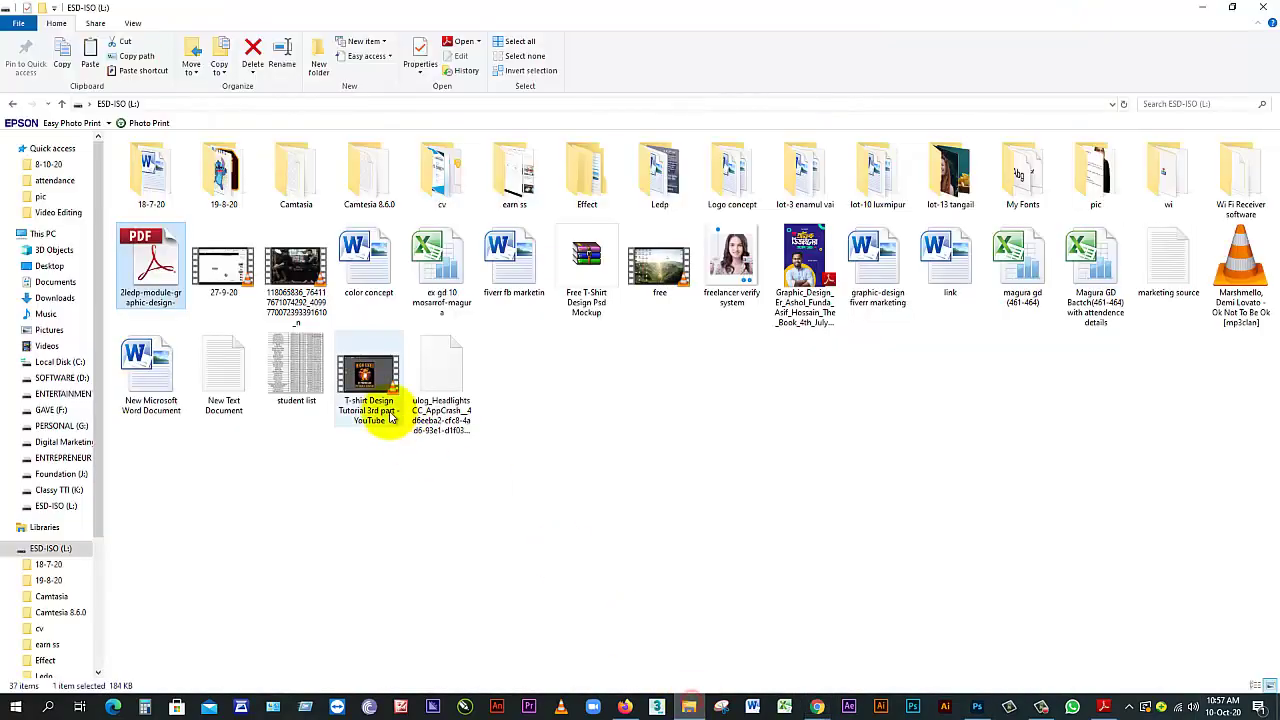
click(612, 481)
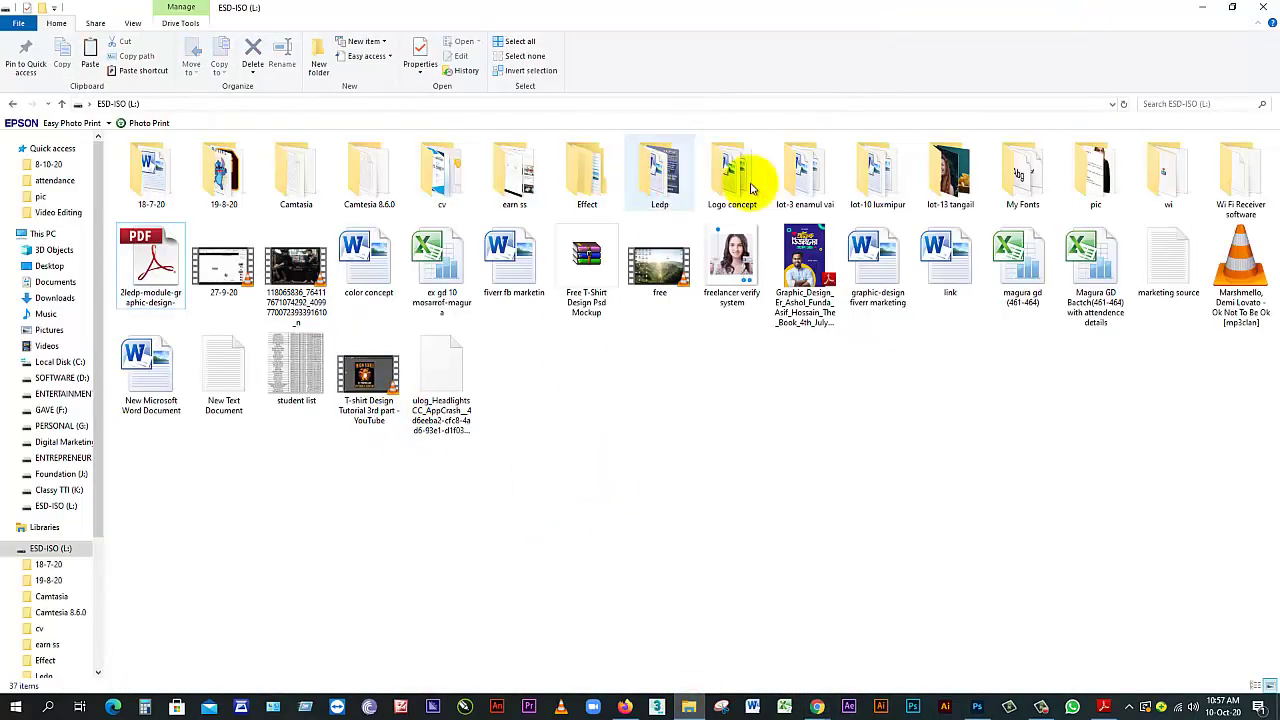
double_click(955, 190)
click(432, 262)
double_click(290, 180)
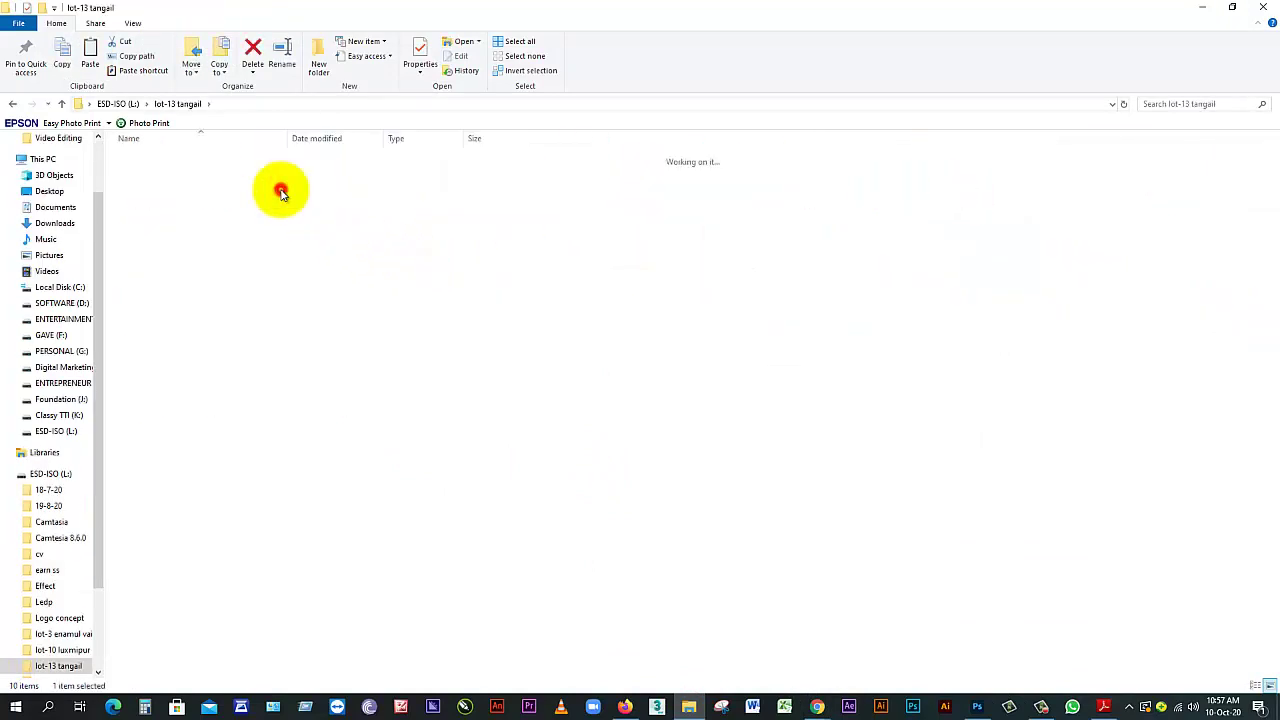
click(314, 271)
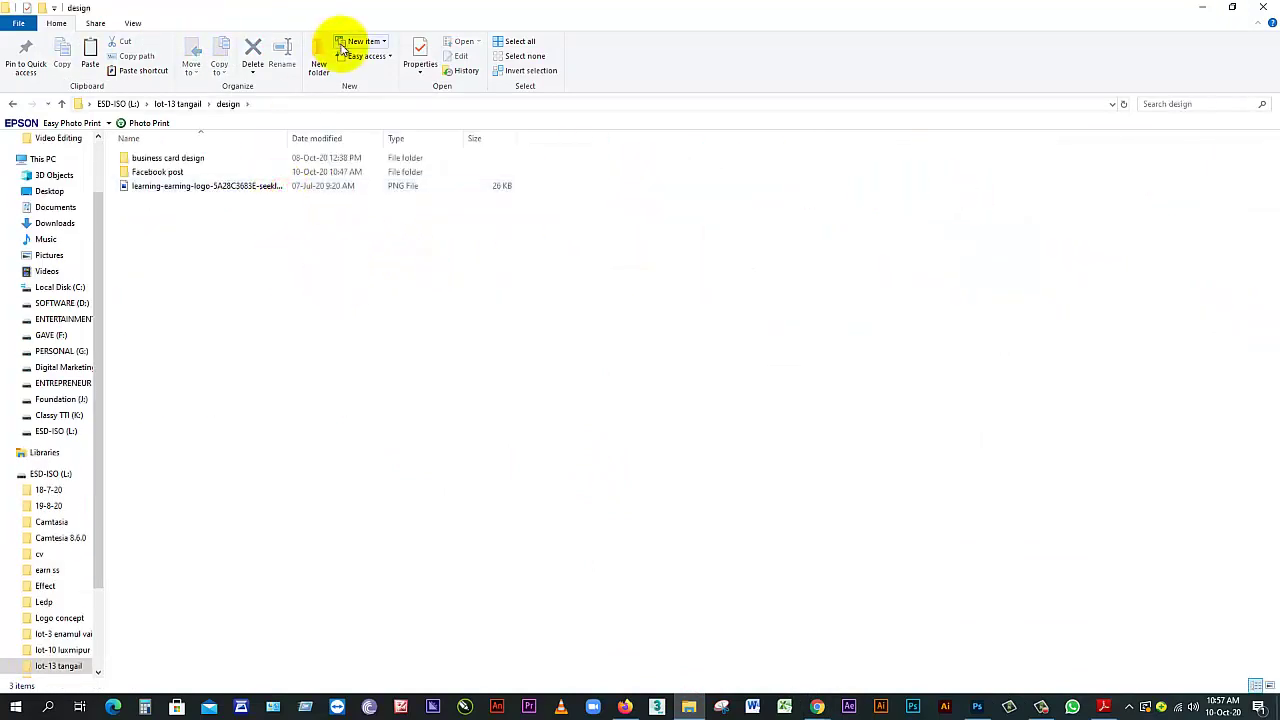
click(128, 23)
click(238, 43)
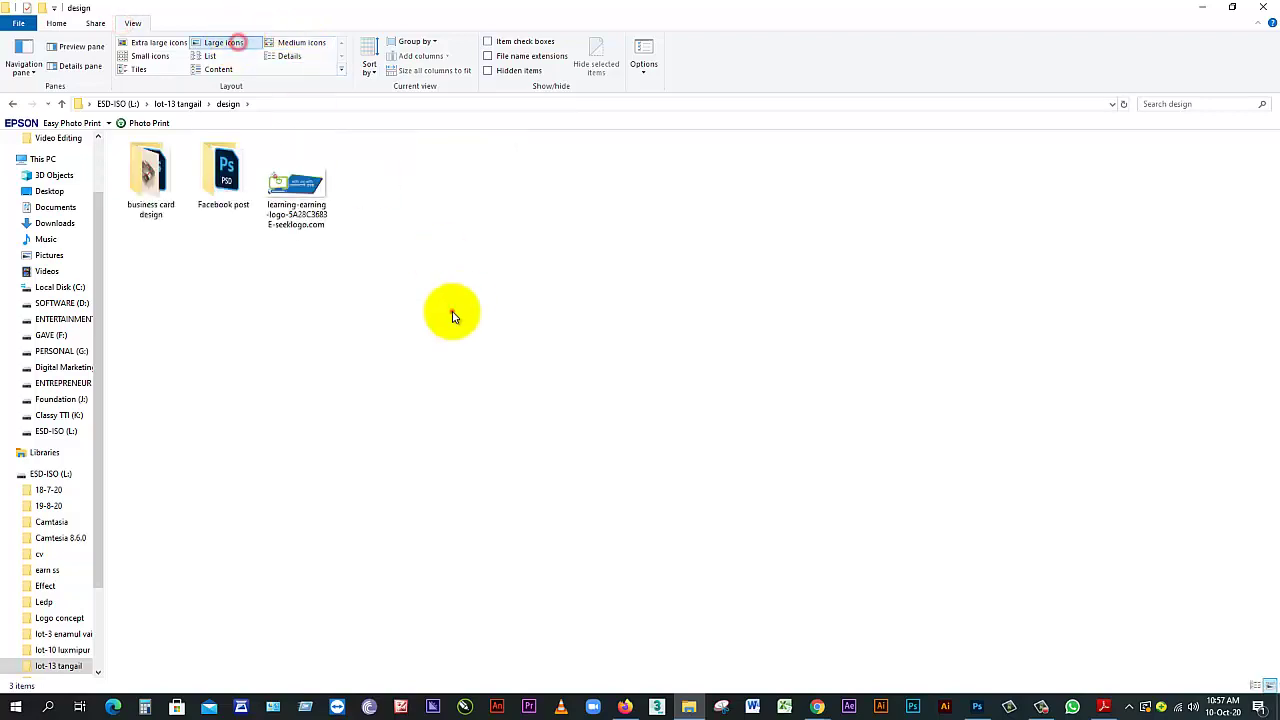
Look through the ESD-ISO (L:) drive and the Downloads folder for a contact icon file
key(BackSpace)
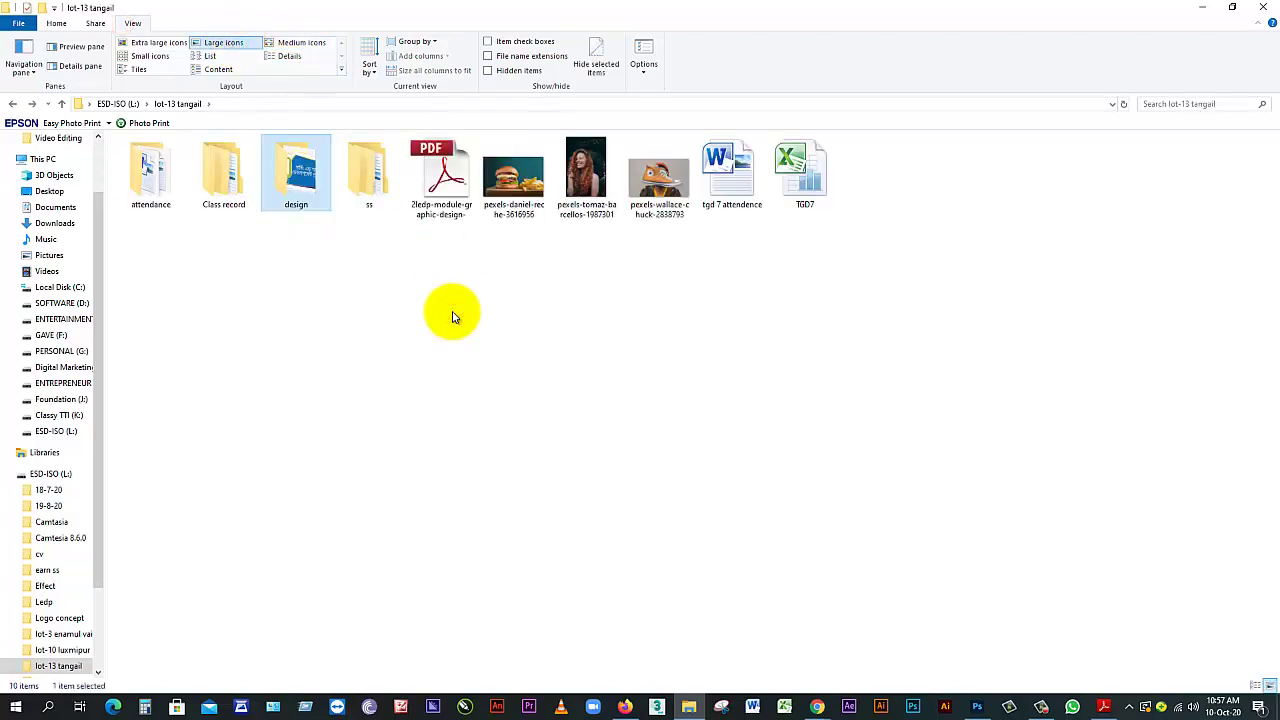
key(BackSpace)
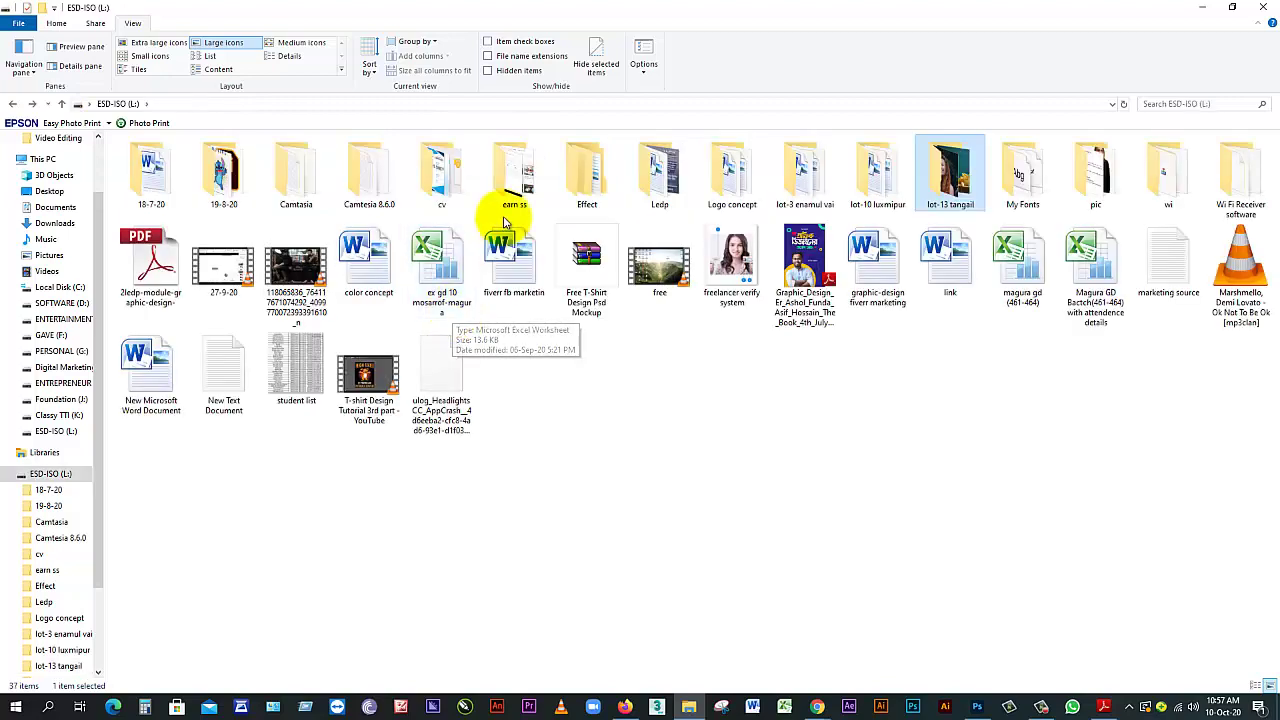
click(447, 197)
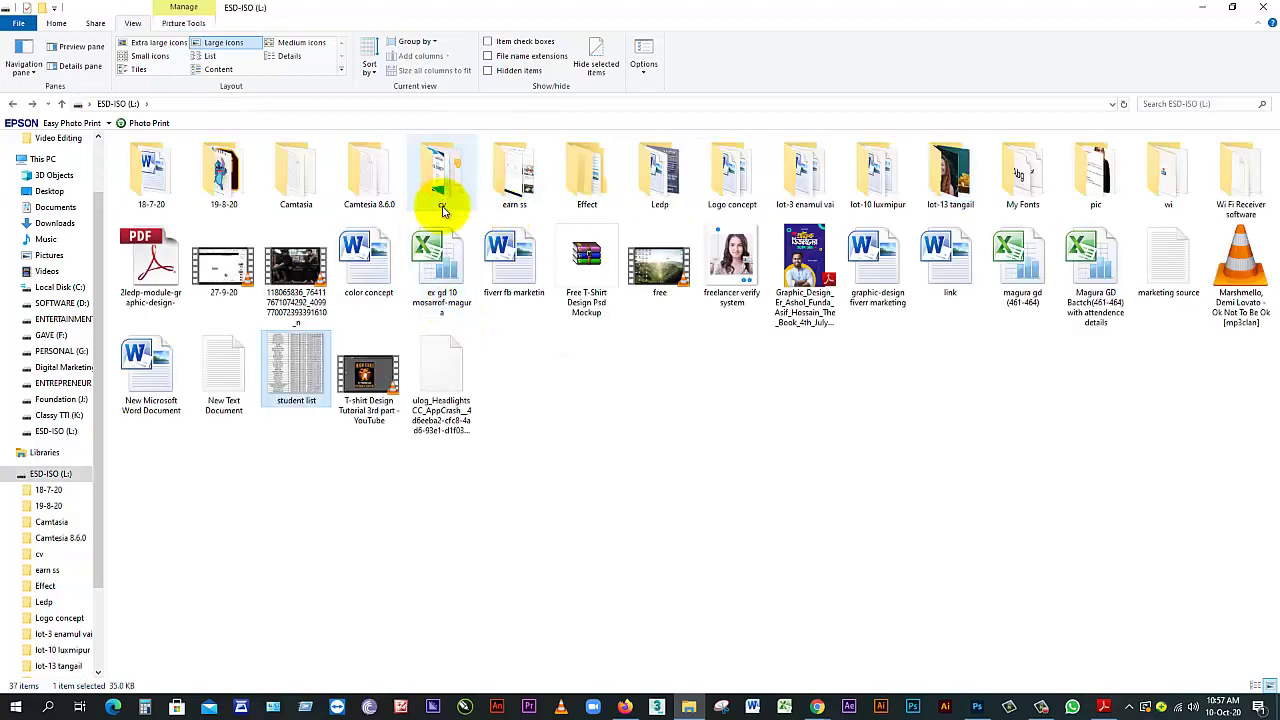
click(720, 490)
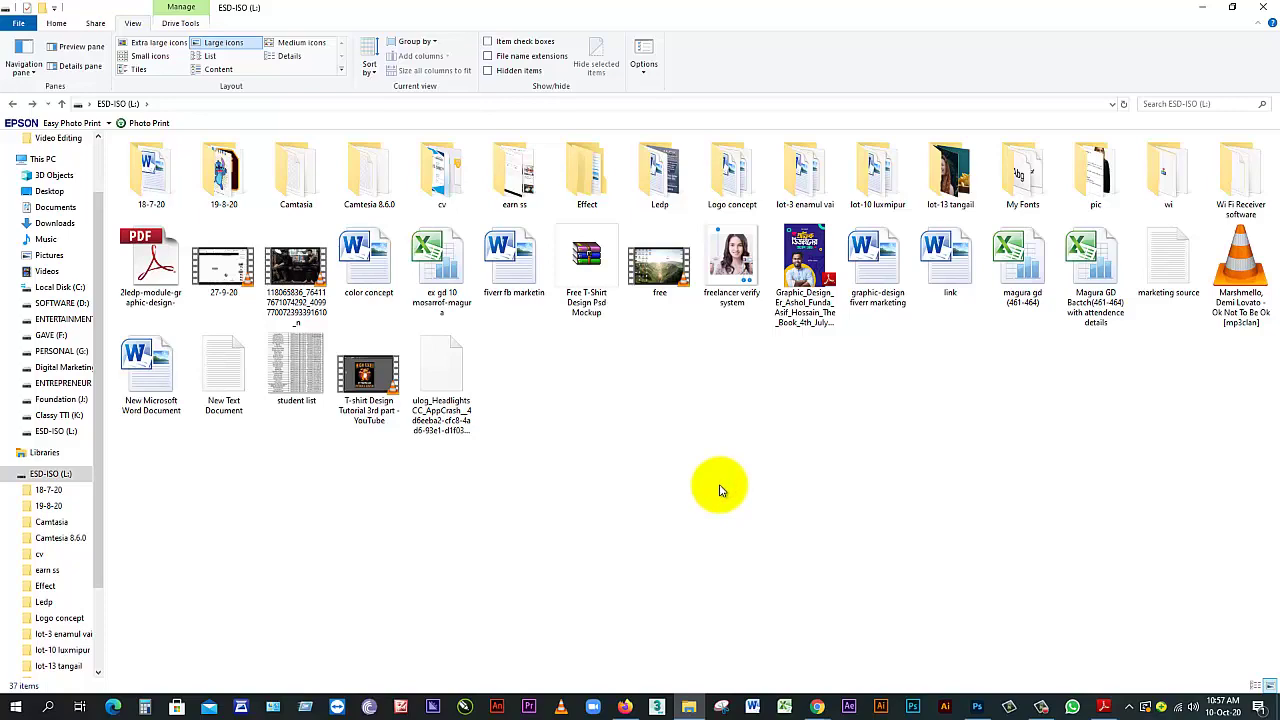
click(54, 222)
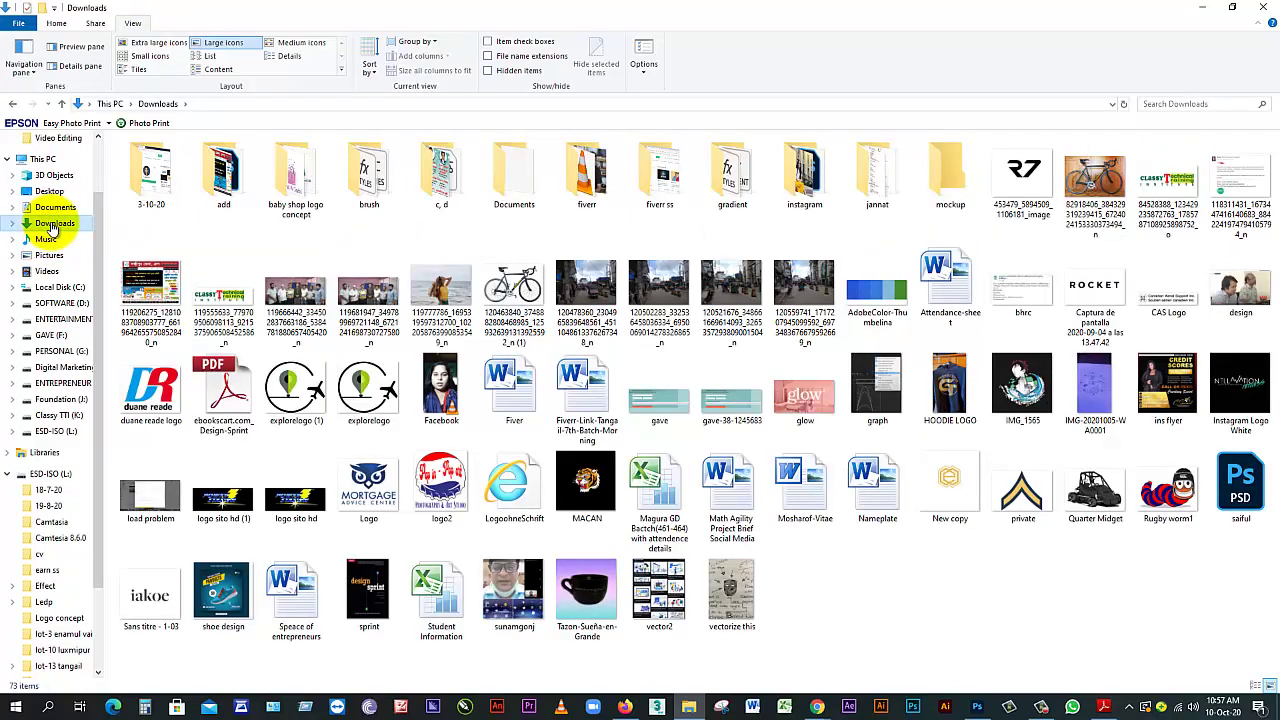
click(383, 203)
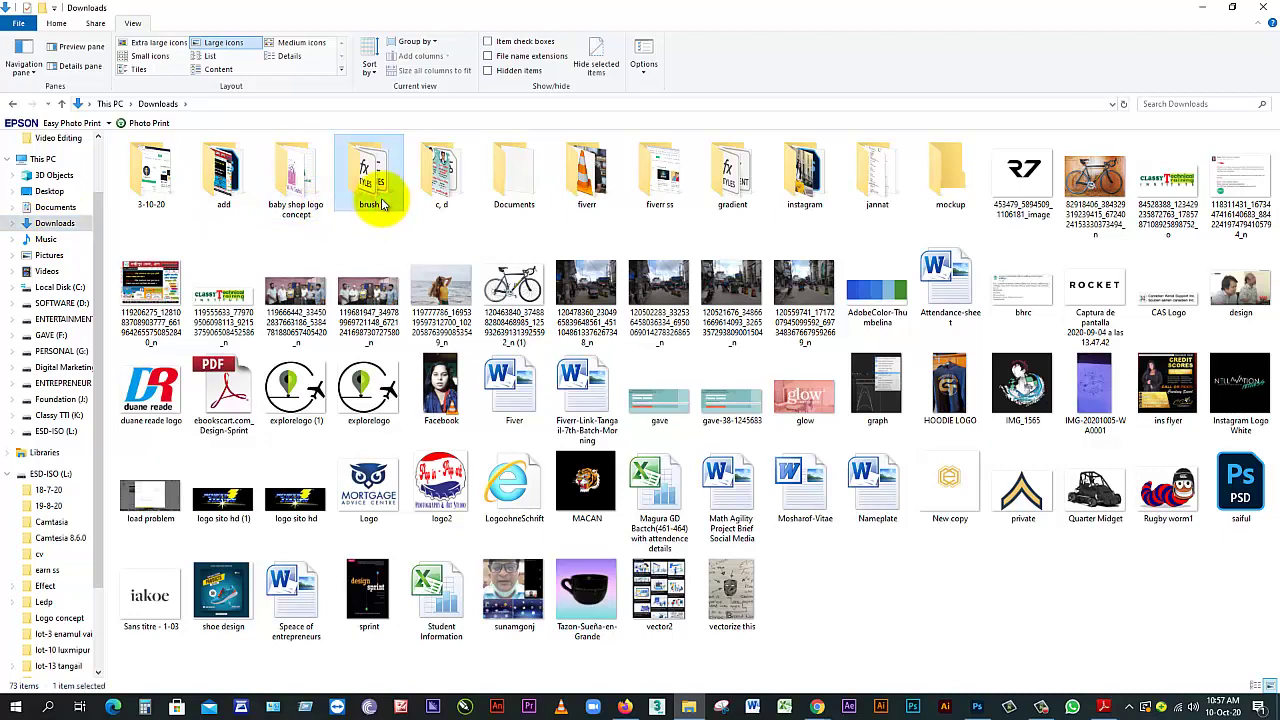
key(s)
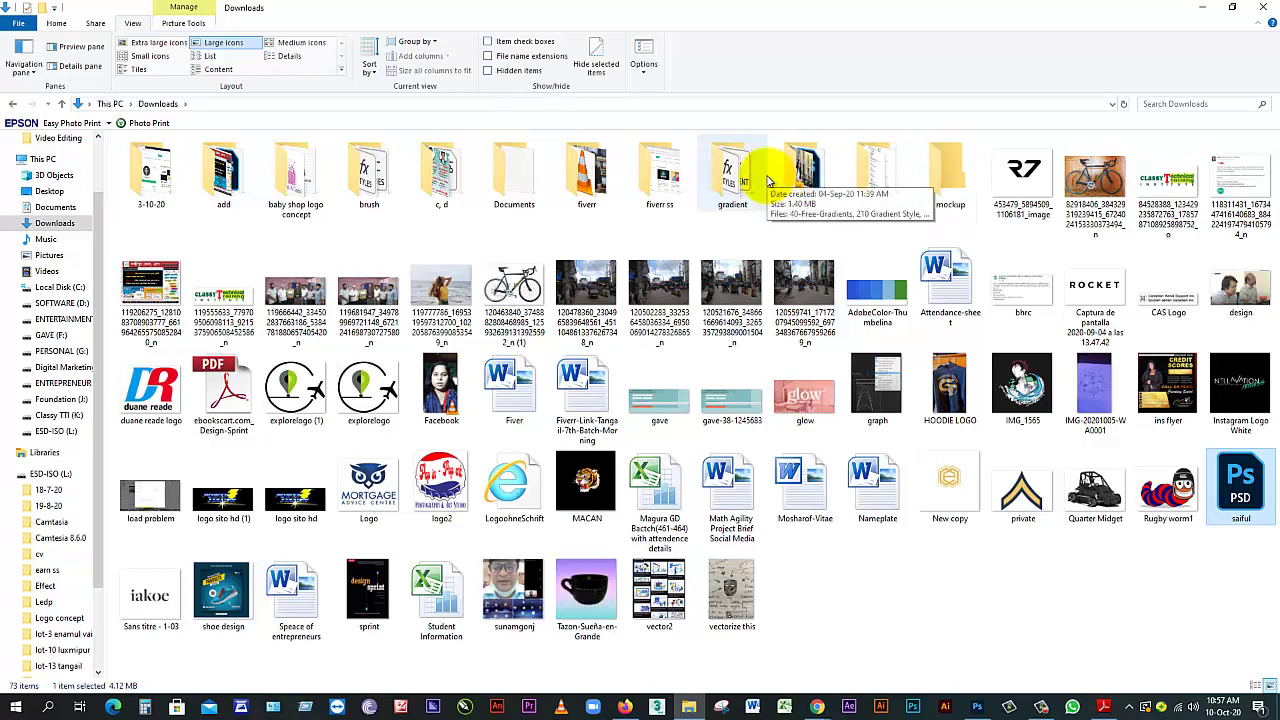
Switch to Illustrator, reopen the recent file 2931818.eps and dismiss the missing fonts notice
click(860, 586)
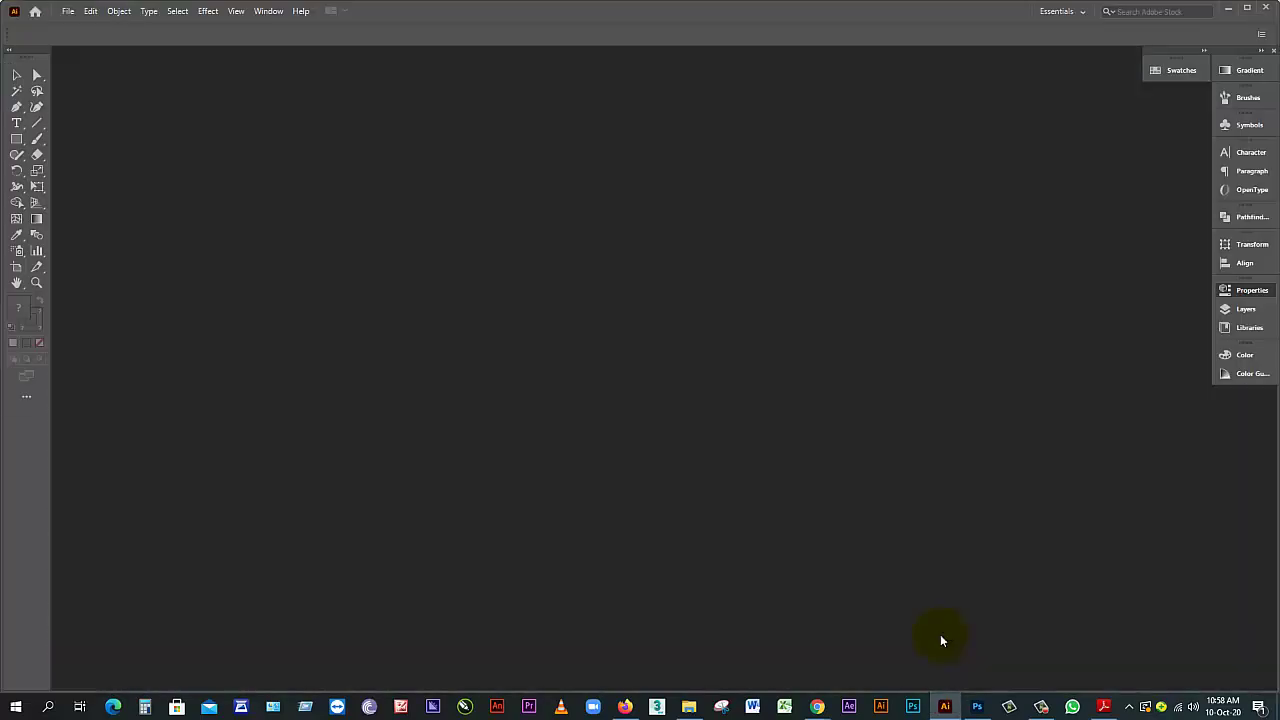
click(67, 12)
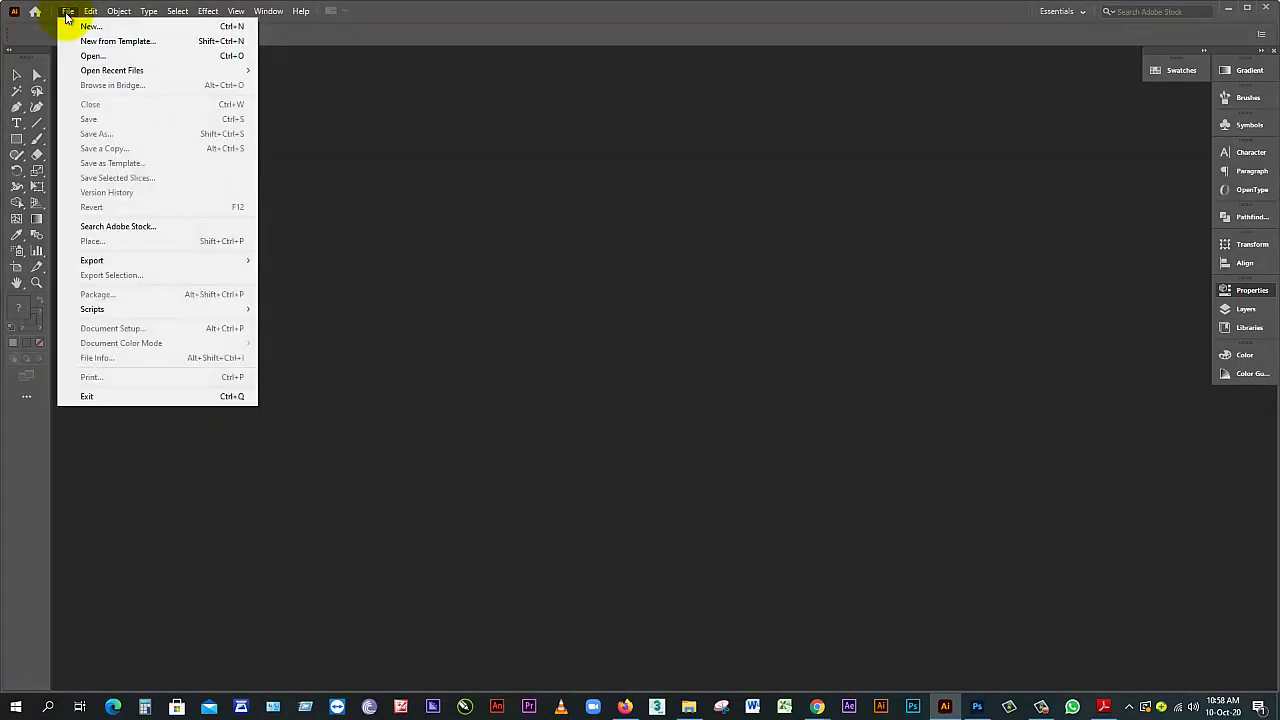
mouse_move(155, 76)
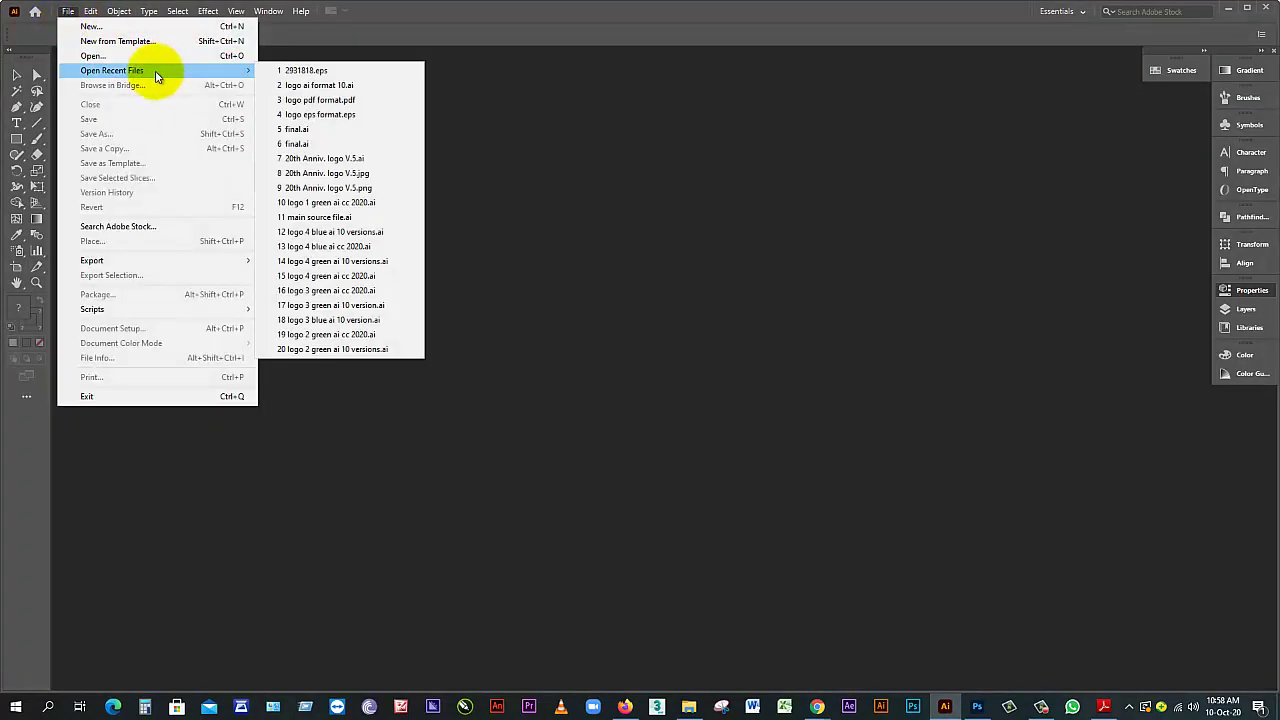
click(347, 72)
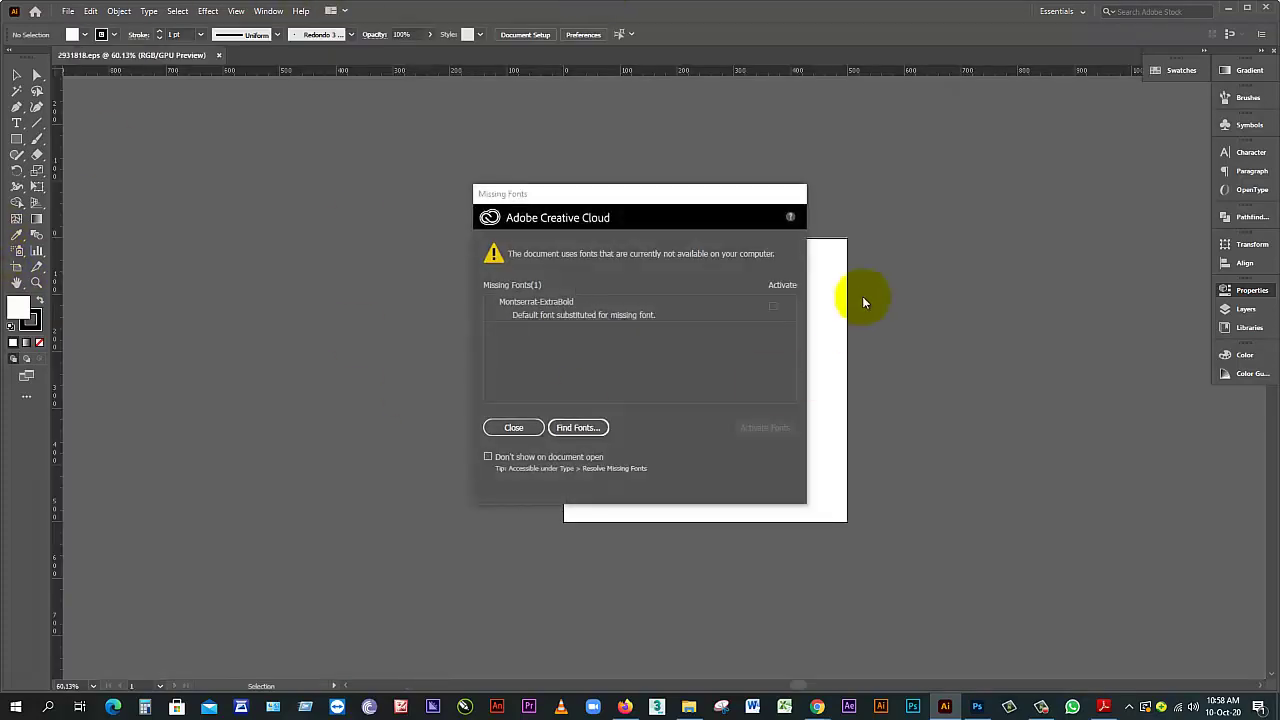
click(513, 428)
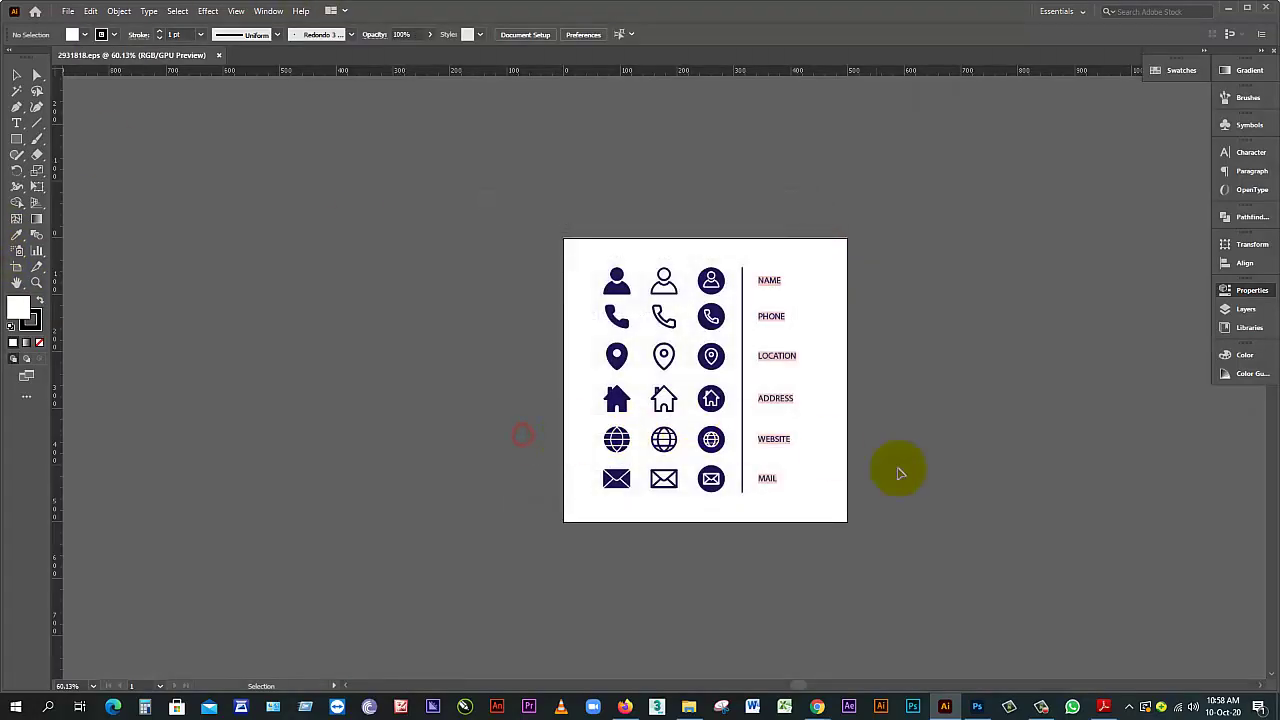
Start saving the icon file under a new name and choose ESD-ISO (L:) > lot-13 tangail > design as the destination folder
click(68, 11)
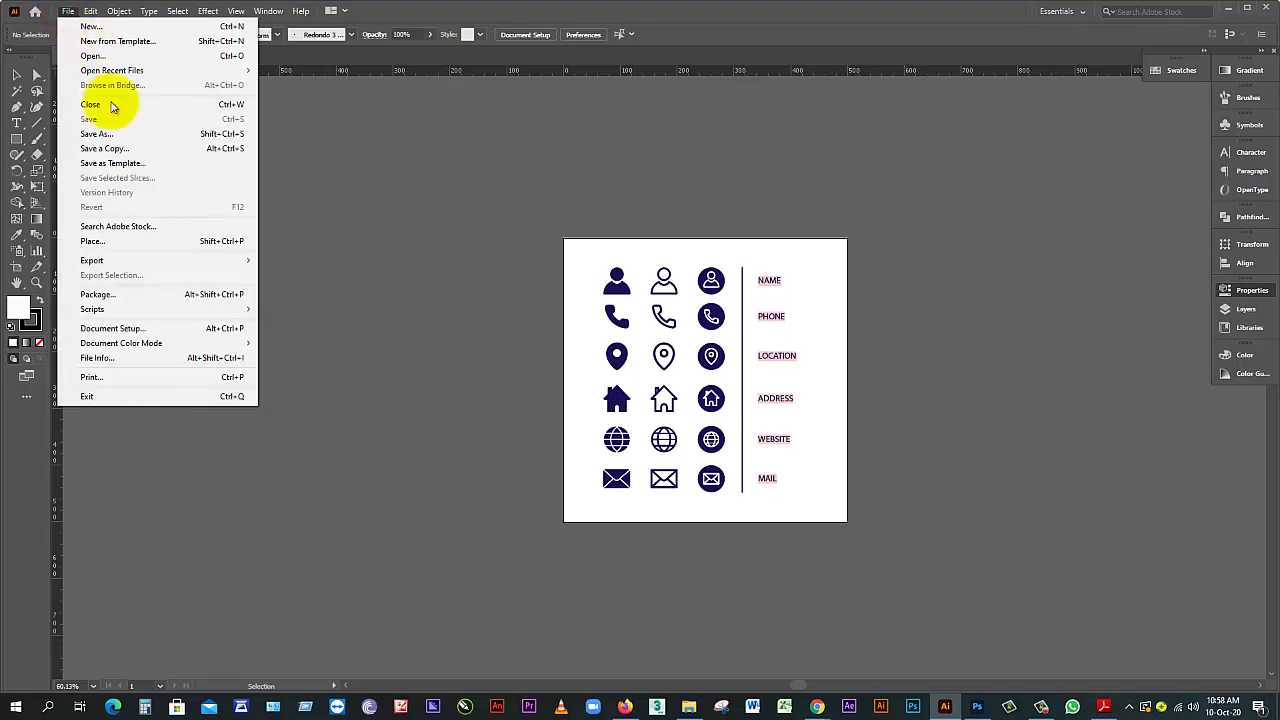
click(115, 133)
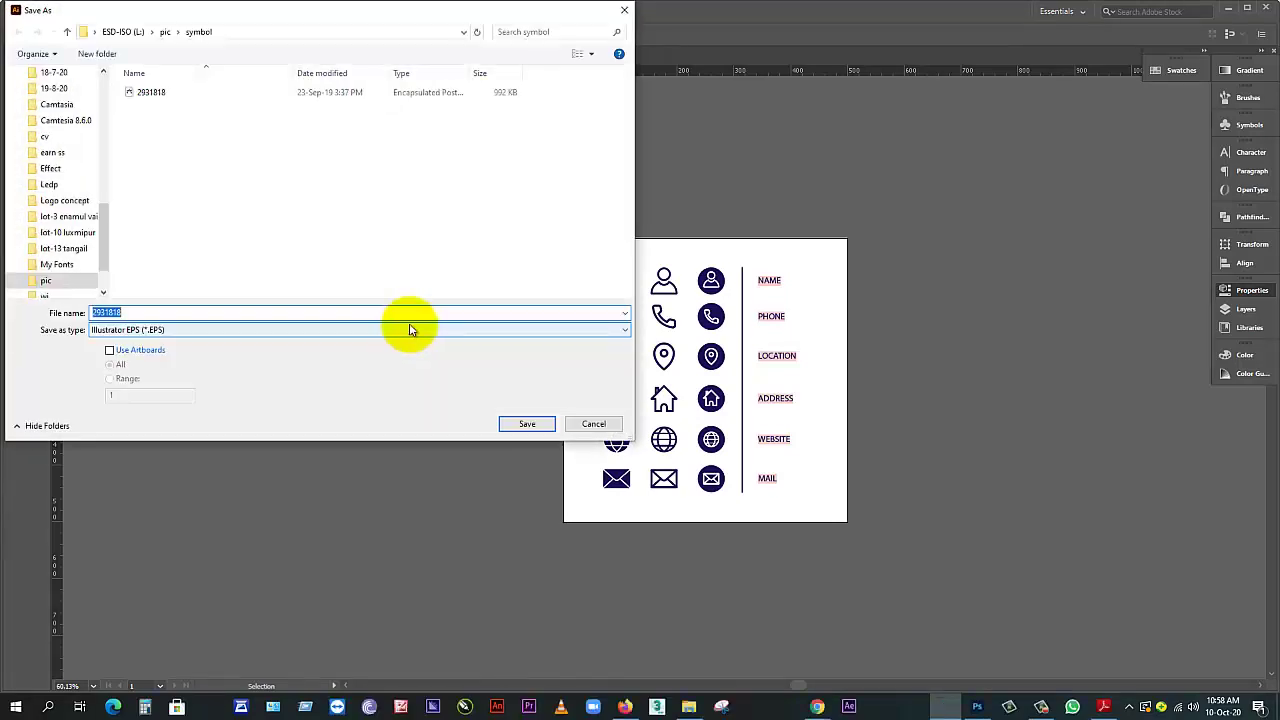
mouse_move(109, 234)
mouse_down()
mouse_move(109, 263)
mouse_move(113, 218)
mouse_up()
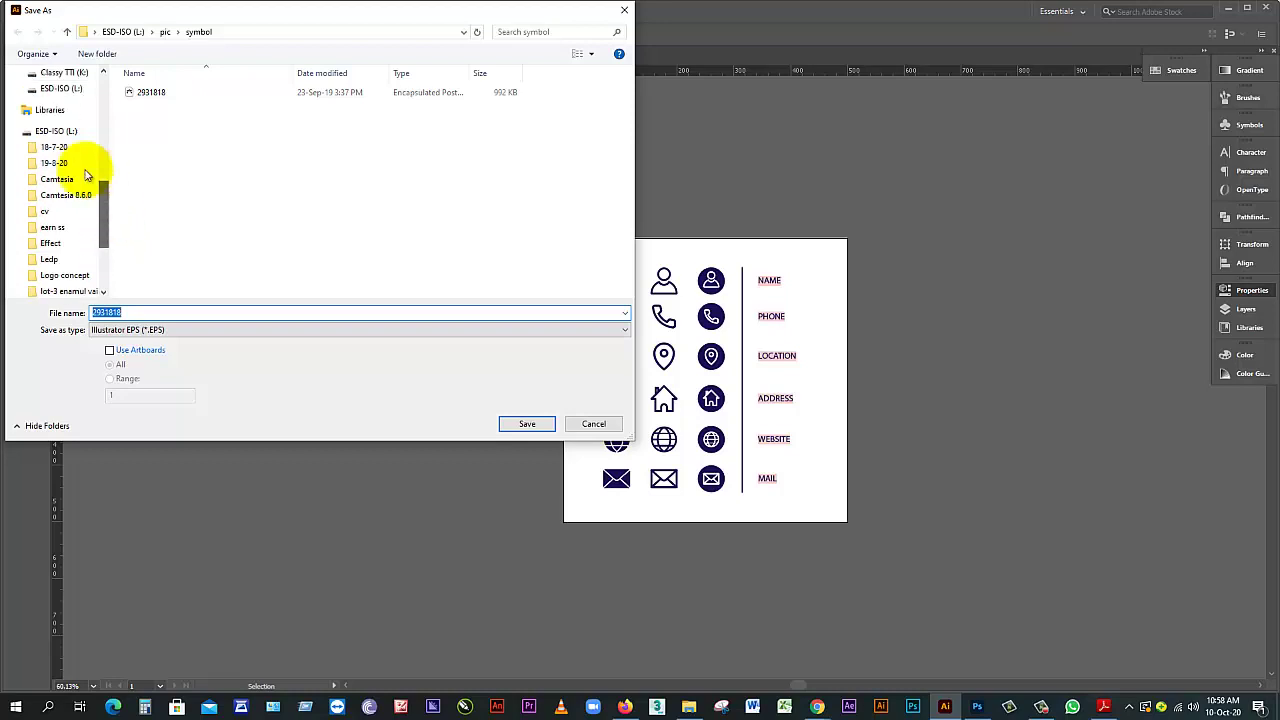
click(56, 131)
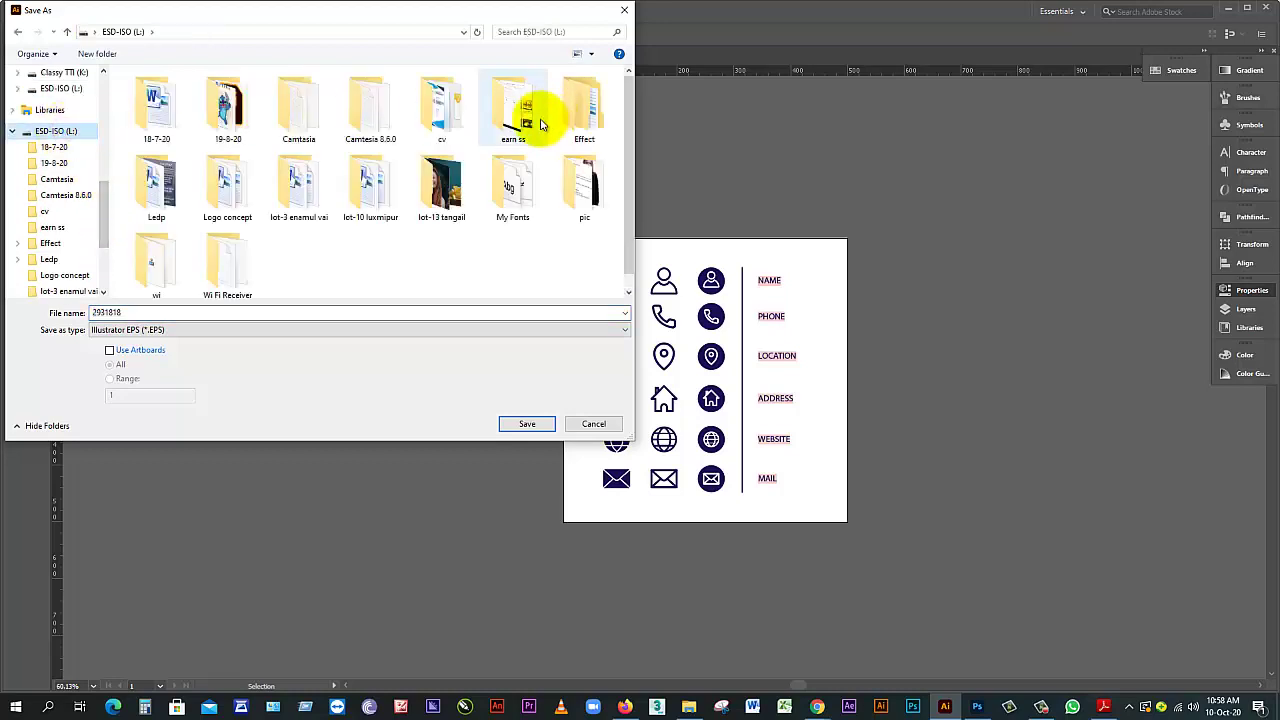
double_click(436, 182)
double_click(157, 314)
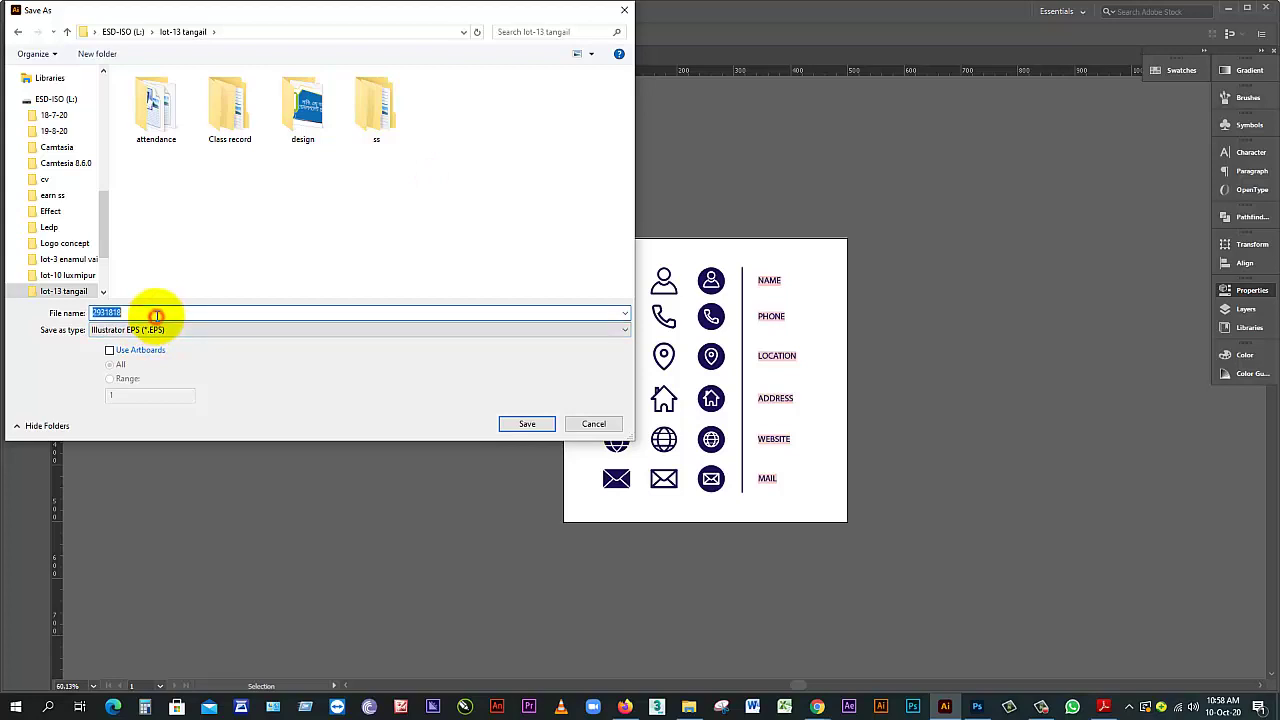
click(306, 94)
double_click(306, 94)
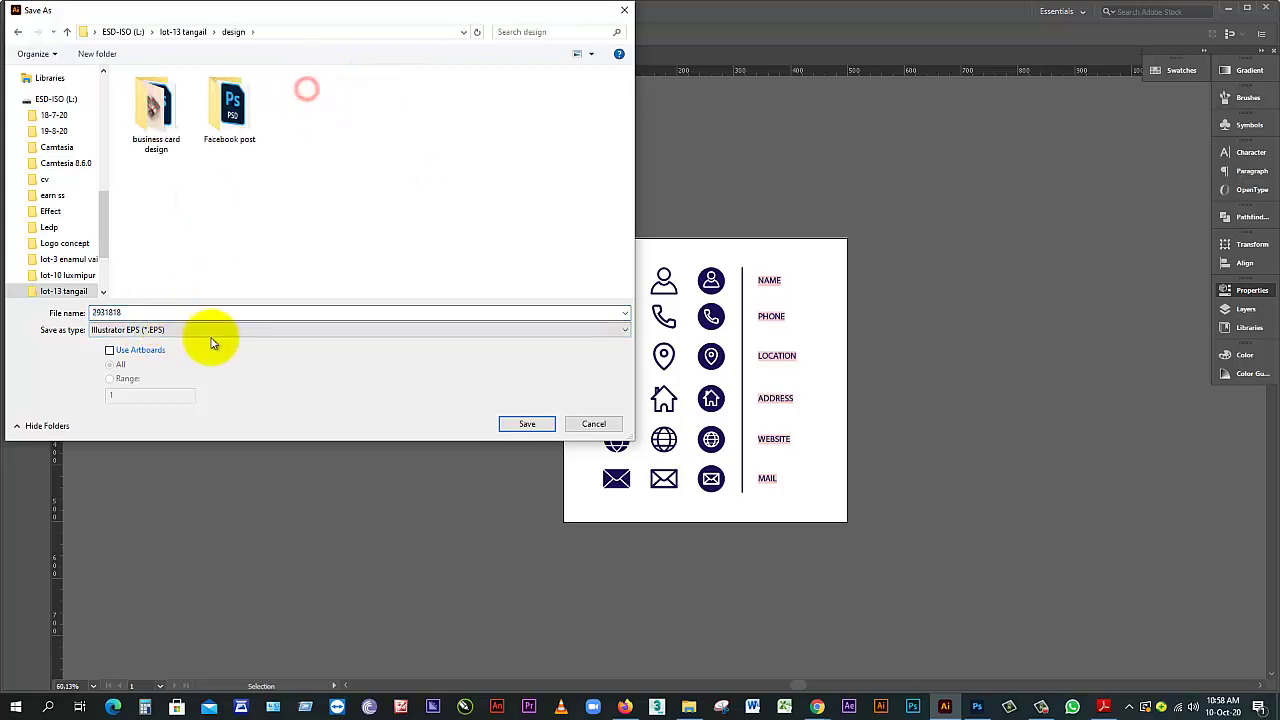
Name the copy symbol, save it as Illustrator EPS and accept the optimization for slow networks
double_click(181, 316)
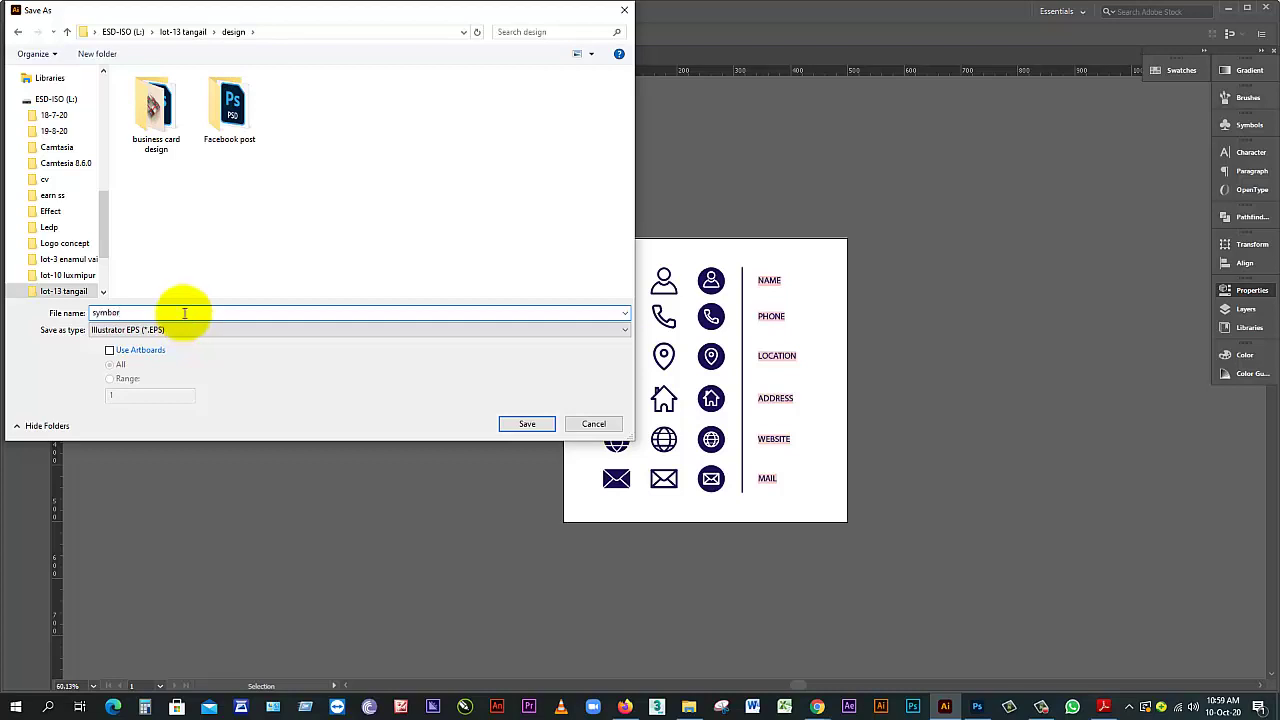
text(symbol)
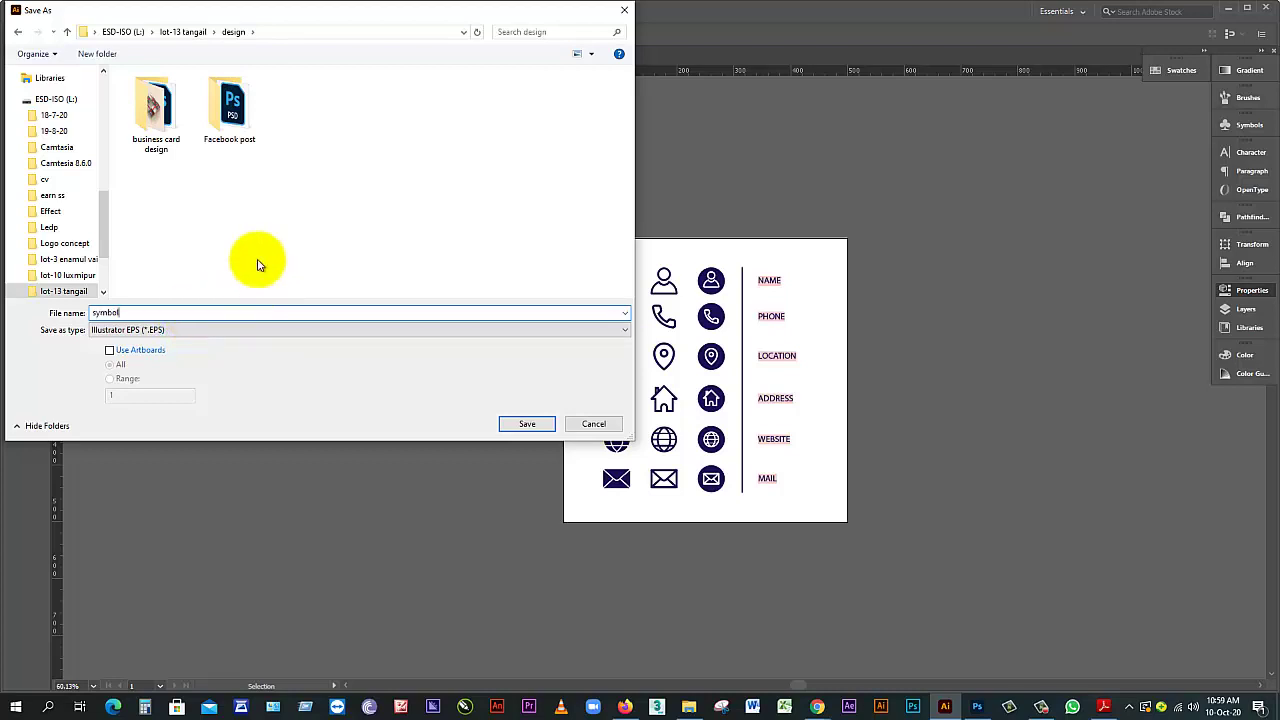
click(527, 425)
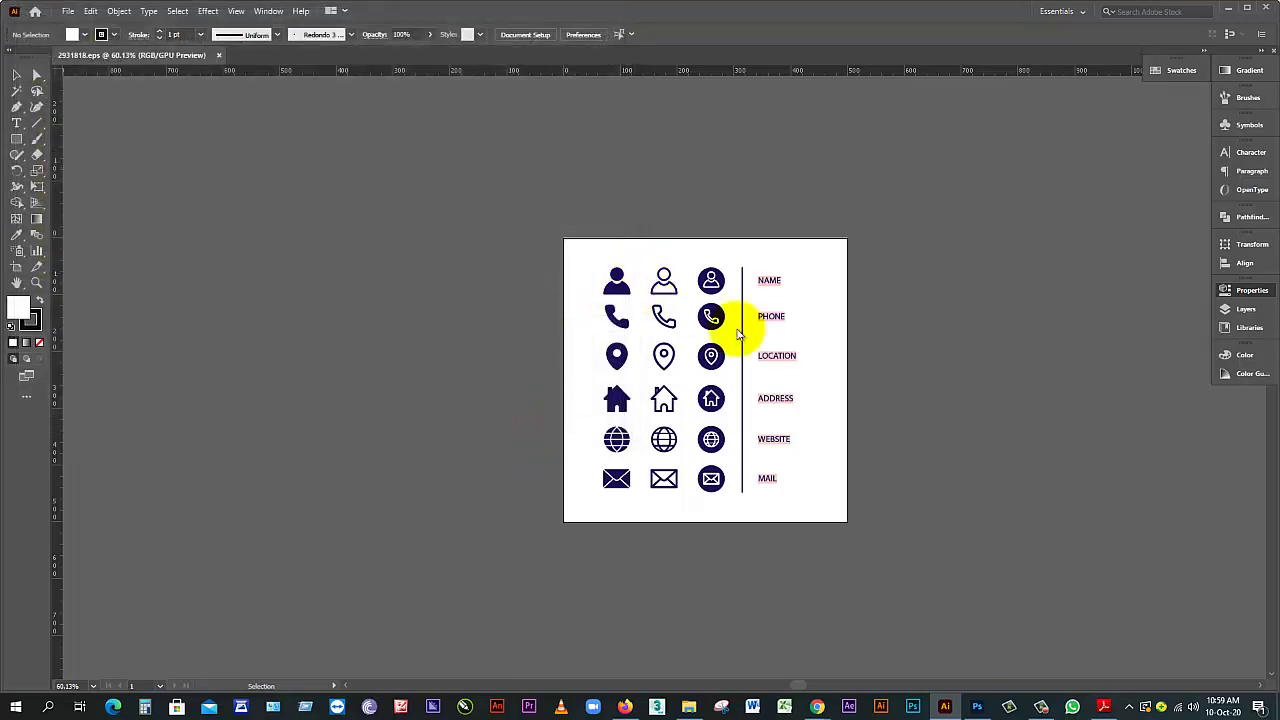
click(698, 539)
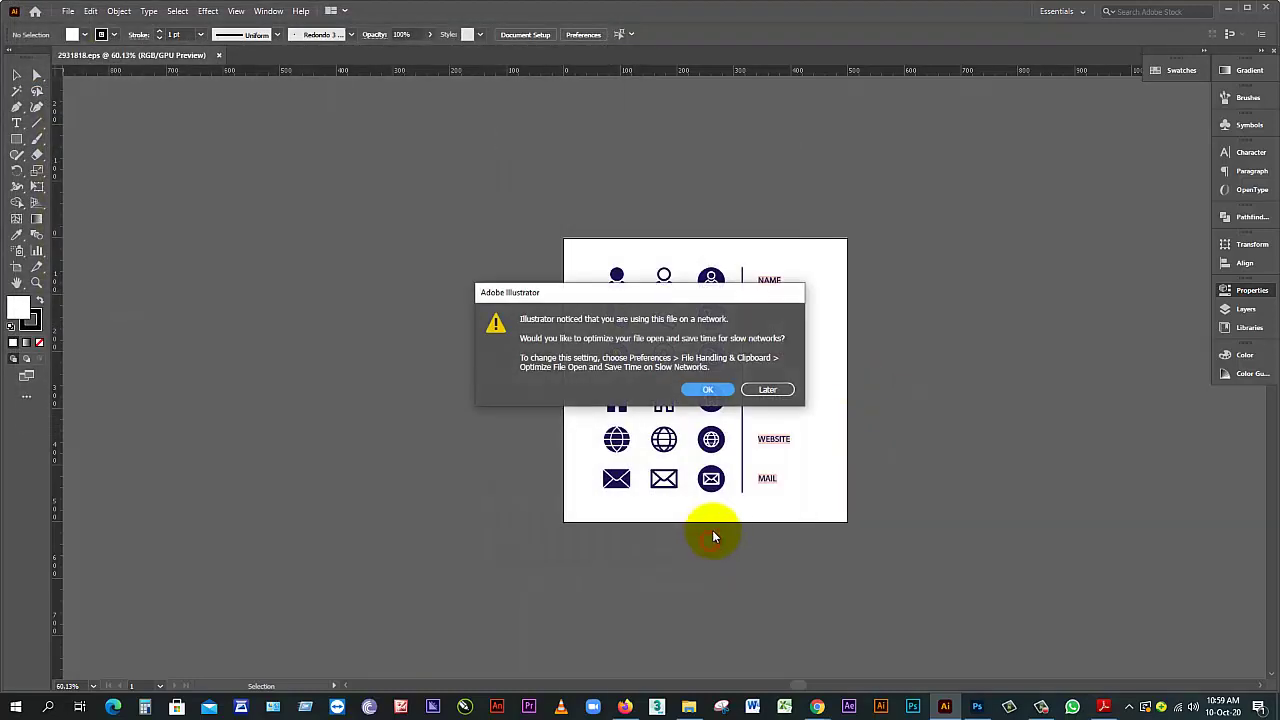
click(716, 388)
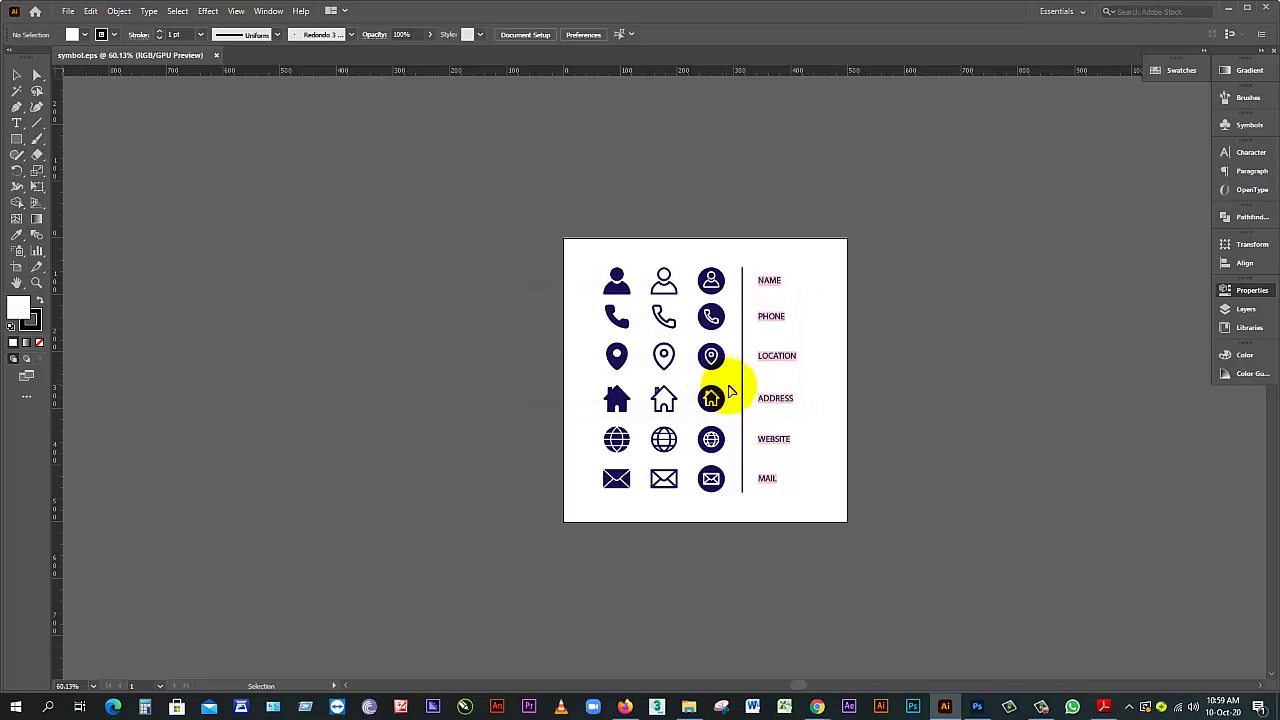
Simplify the paths of the grouped icon set and ungroup the whole set of icons and labels
key(z)
click(713, 440)
click(540, 352)
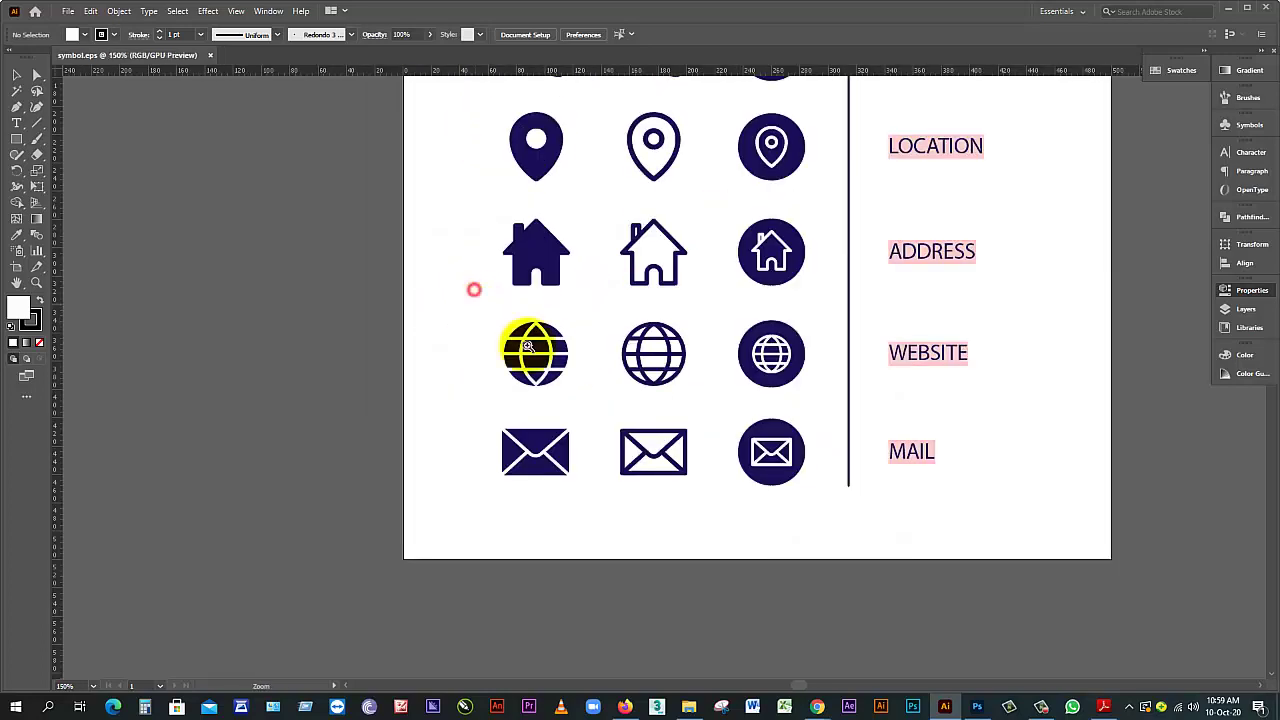
click(764, 355)
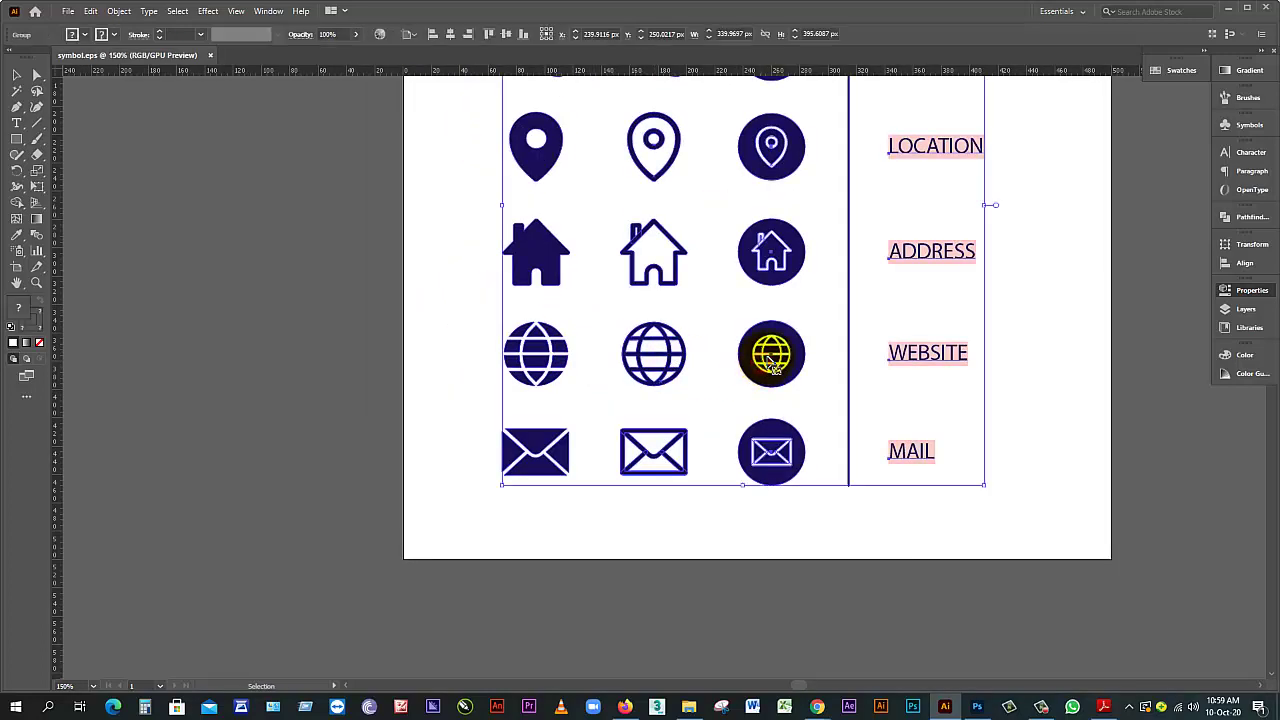
right_click(770, 350)
click(810, 488)
right_click(771, 350)
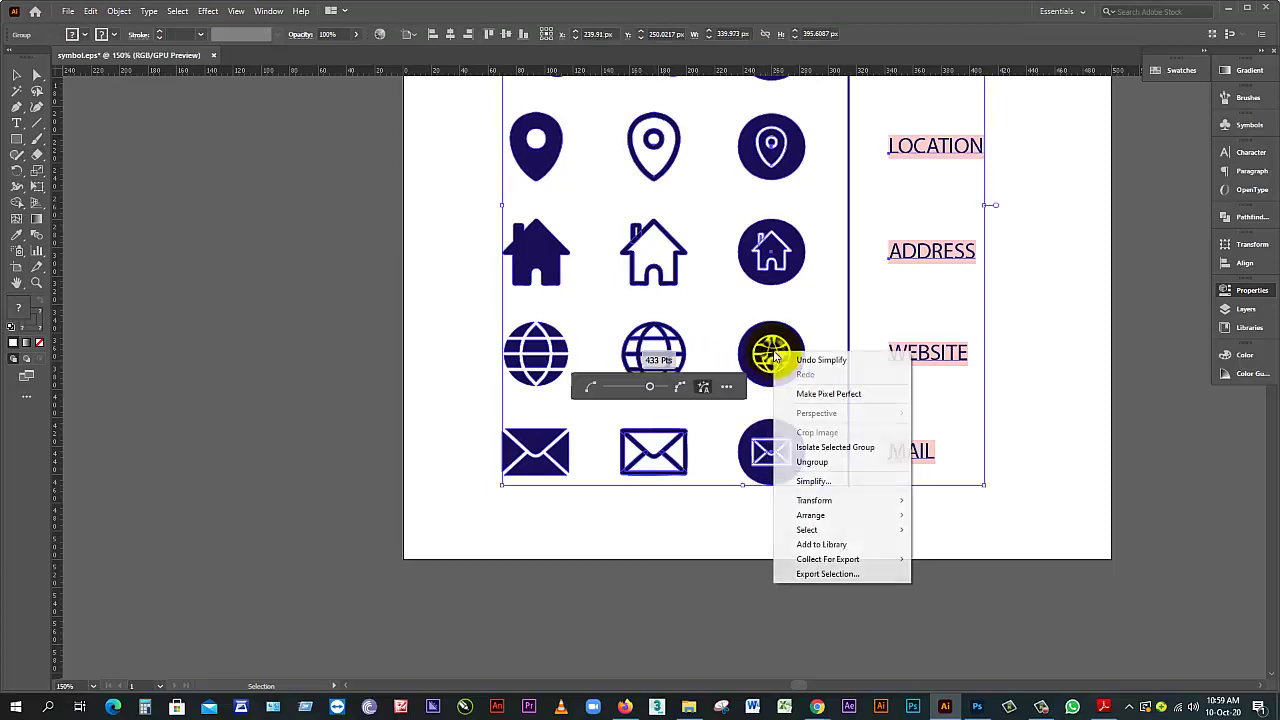
click(800, 468)
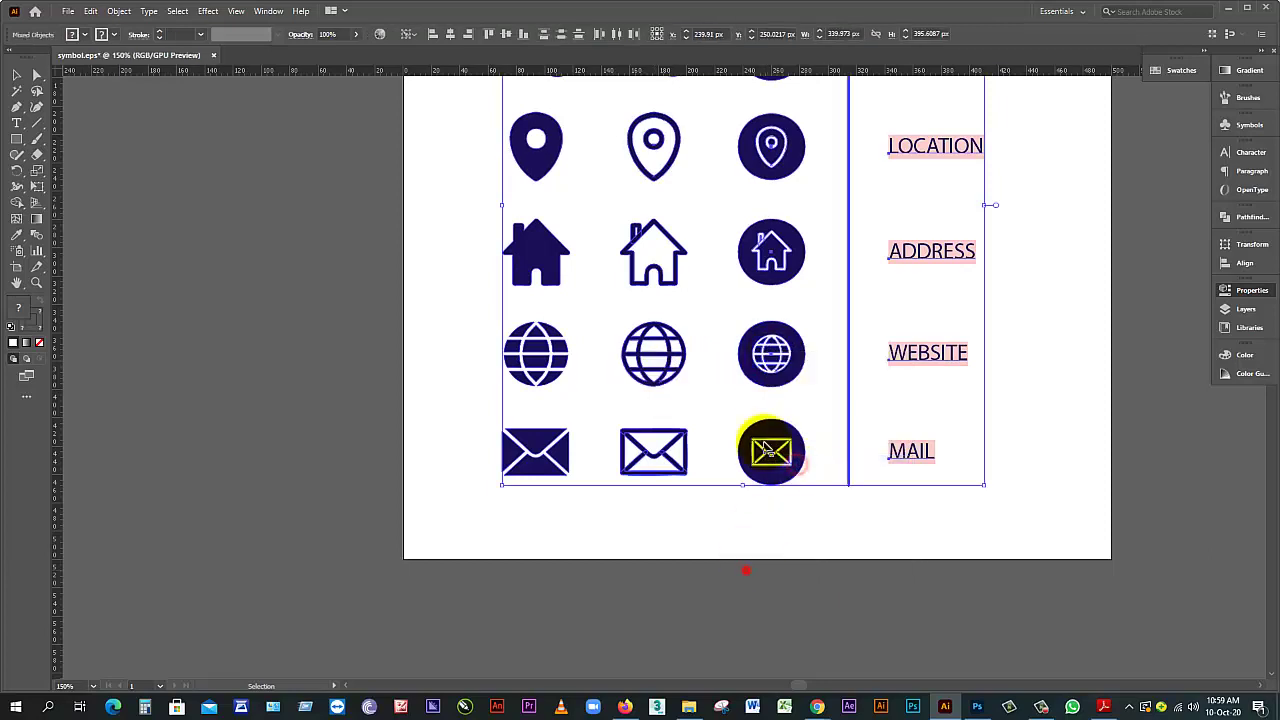
right_click(770, 364)
click(803, 479)
click(843, 543)
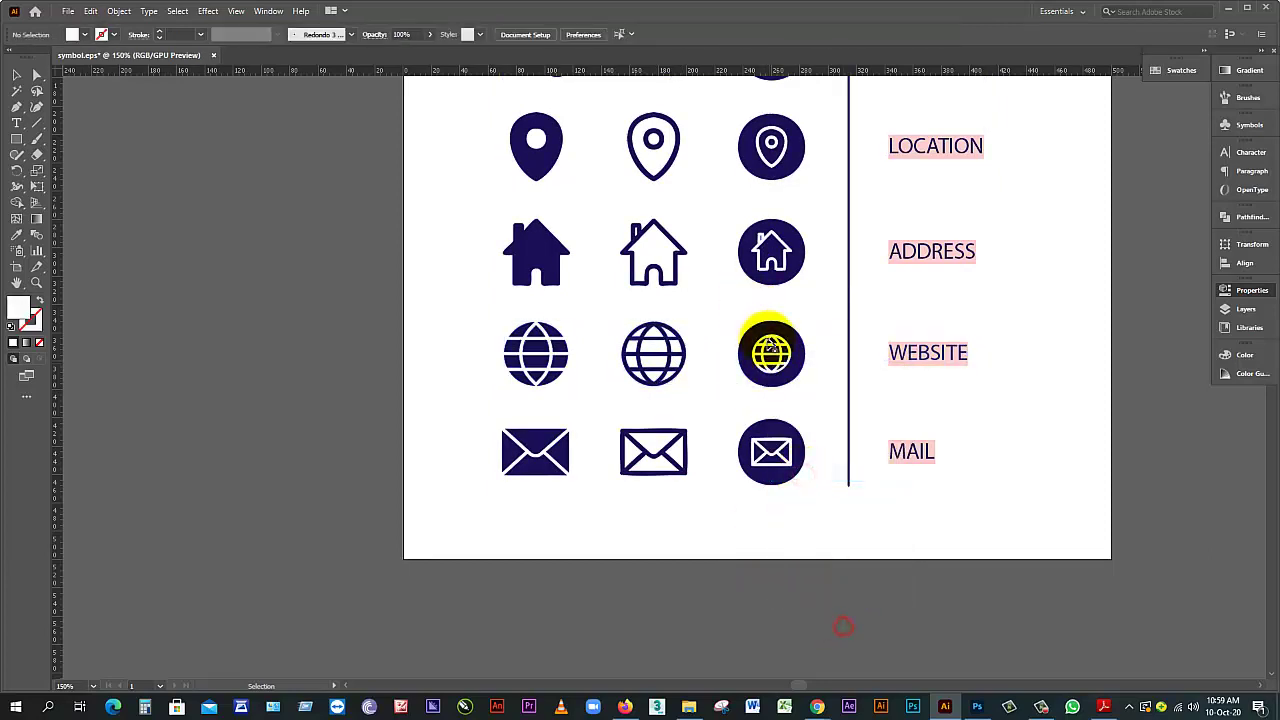
Ungroup the round website icon and select only the white globe inside its dark circle
click(766, 354)
right_click(768, 344)
click(806, 449)
click(786, 523)
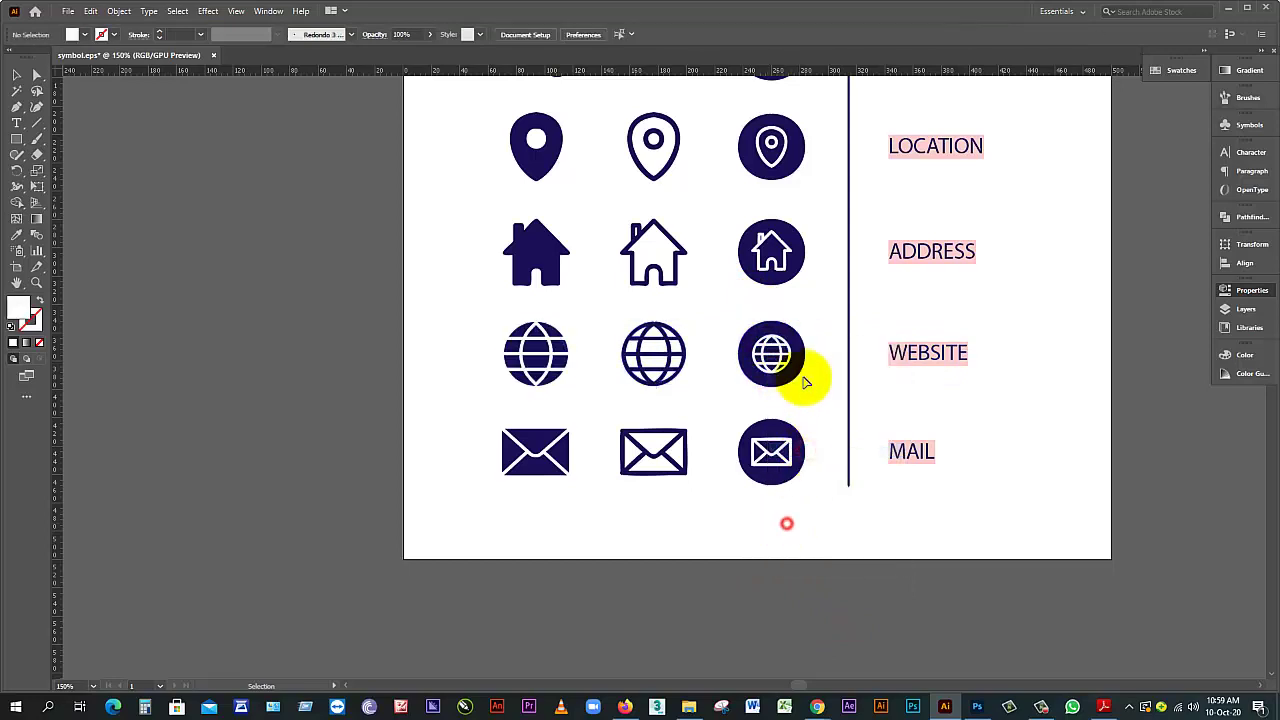
click(775, 355)
right_click(780, 360)
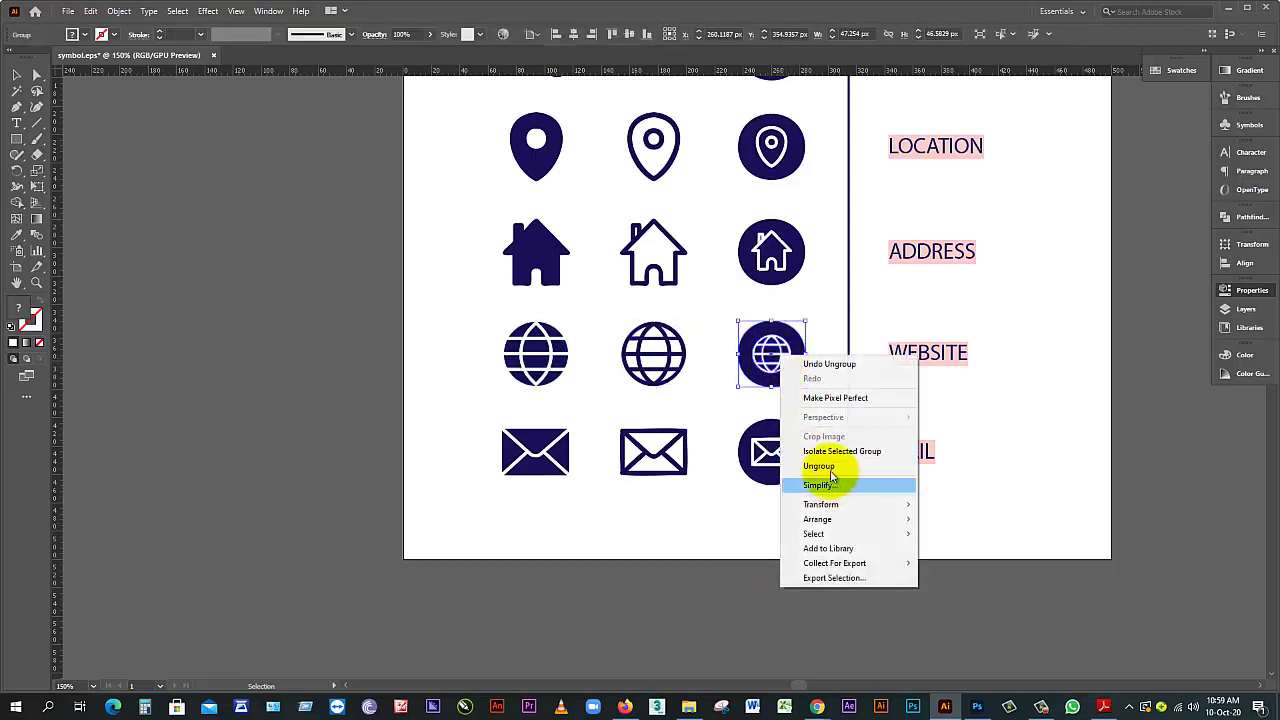
click(826, 466)
click(790, 565)
click(784, 356)
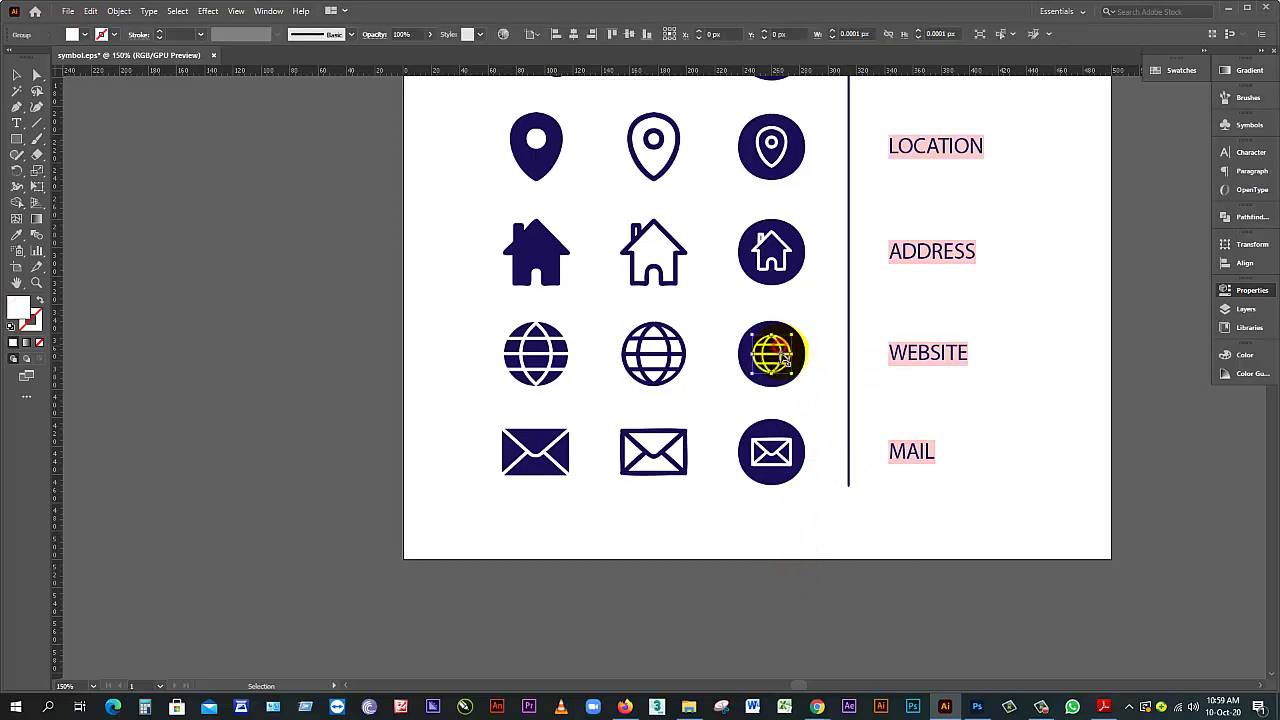
drag(784, 354, 781, 396)
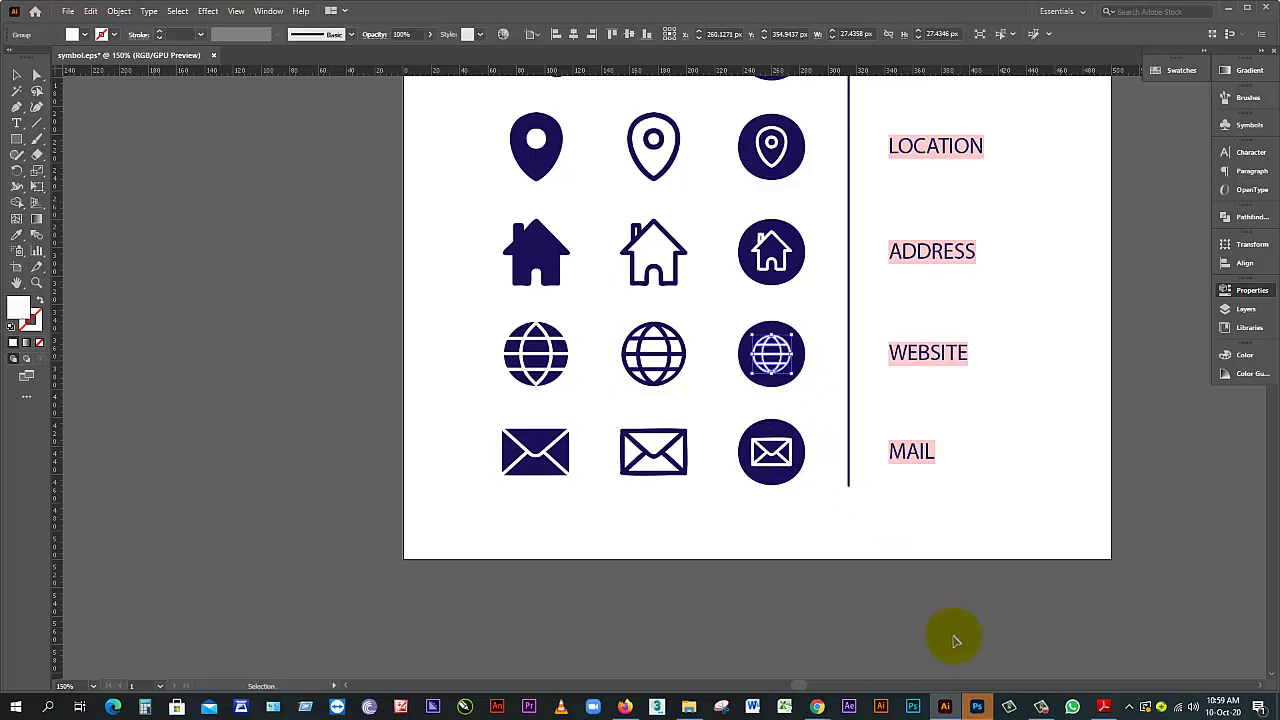
Switch to Photoshop and add an empty layer above the top Vector Smart Object in the travel post
click(977, 707)
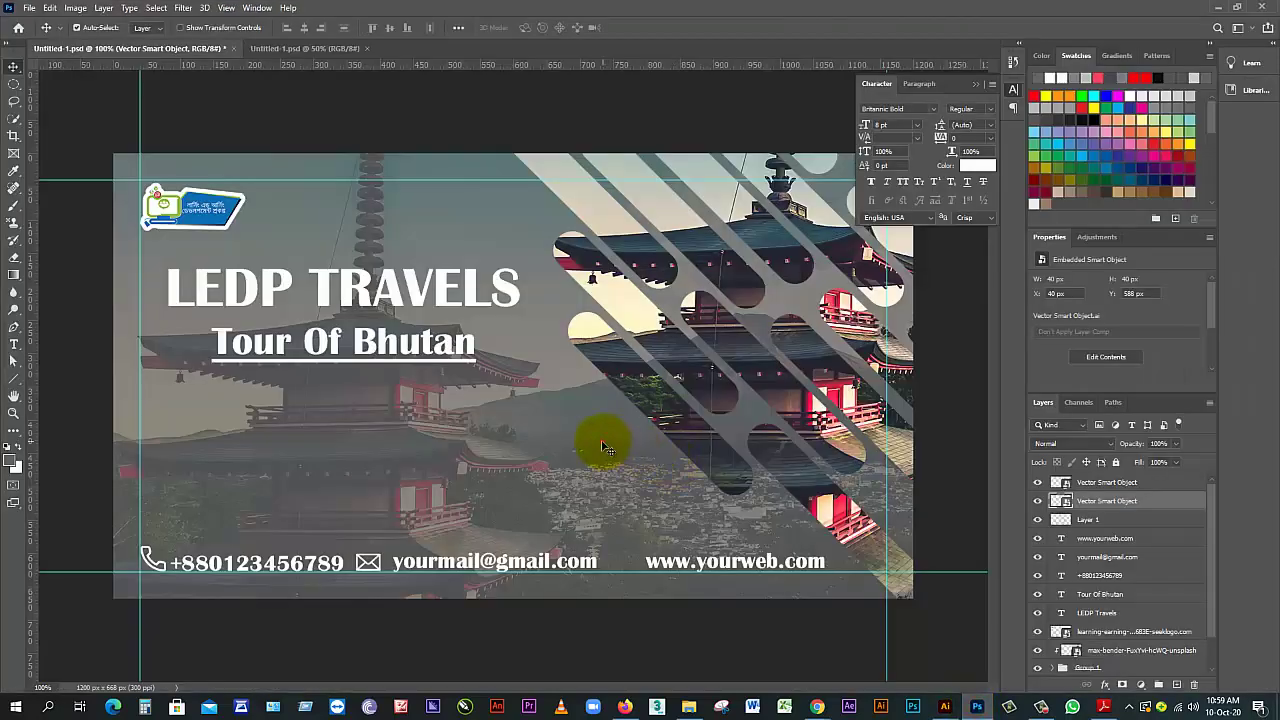
click(603, 440)
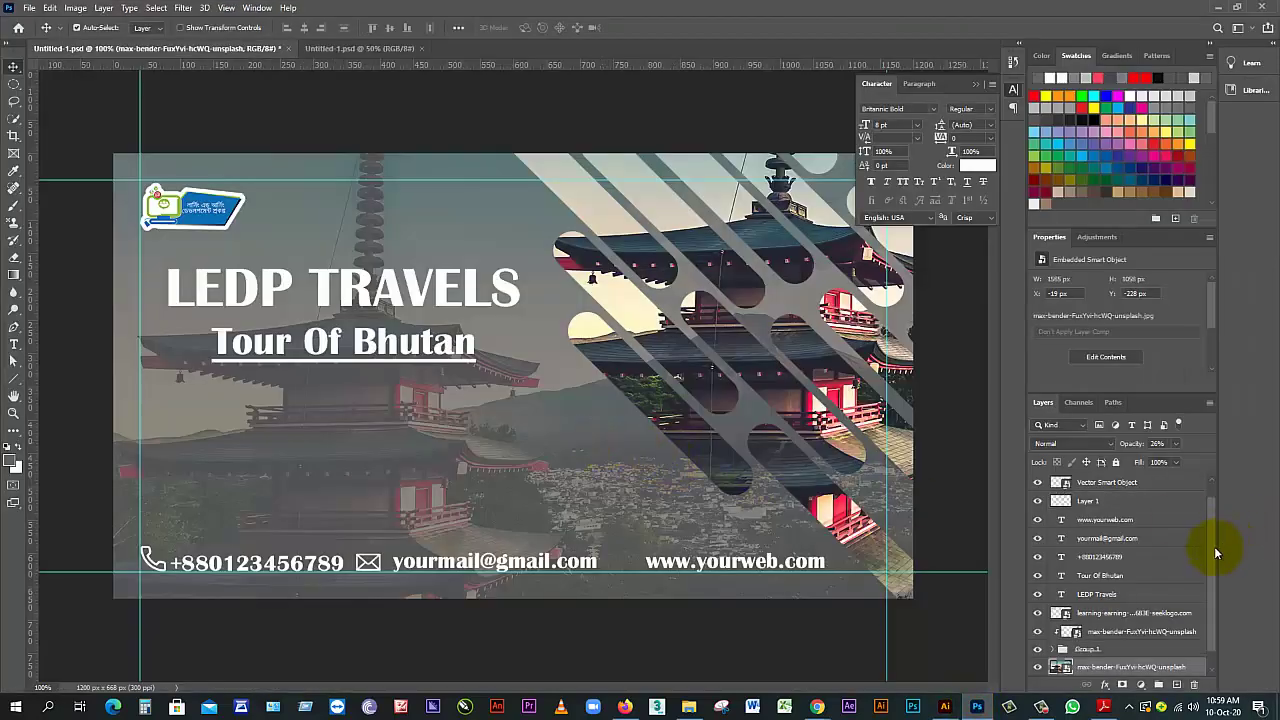
scroll(1216, 545, up, 1)
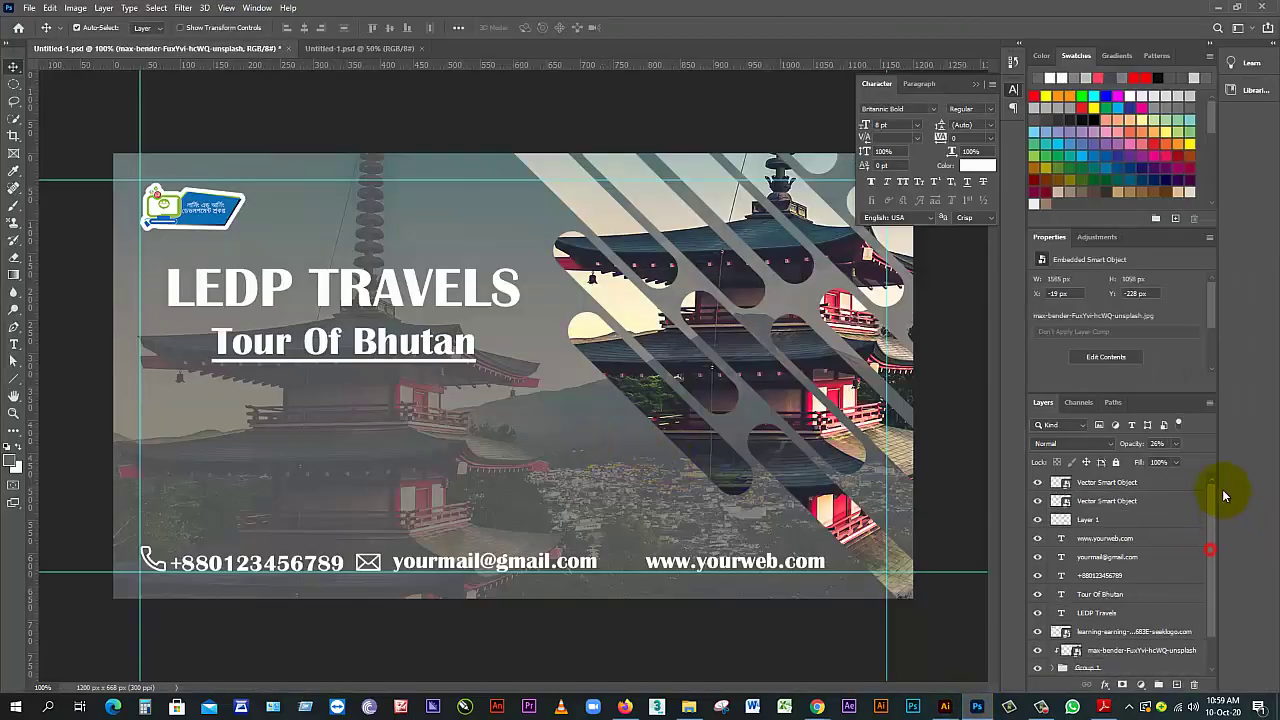
click(1120, 484)
click(1177, 685)
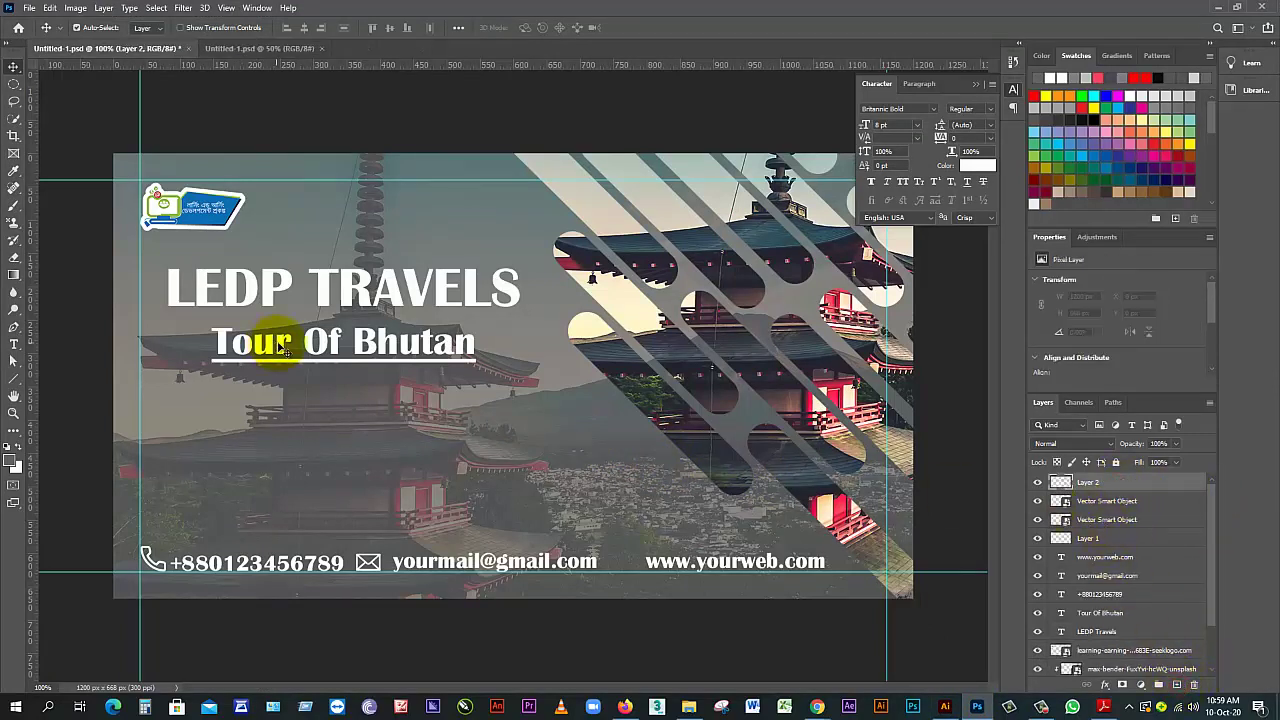
alt+click(655, 425)
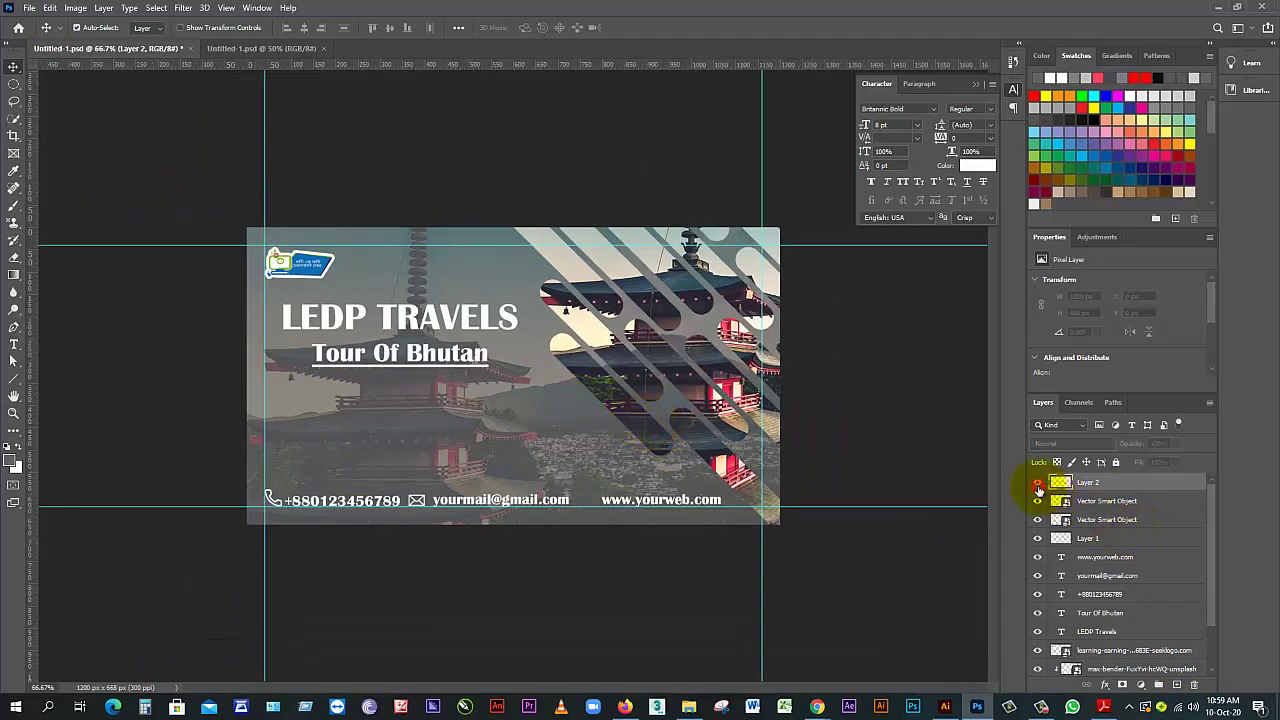
click(1076, 487)
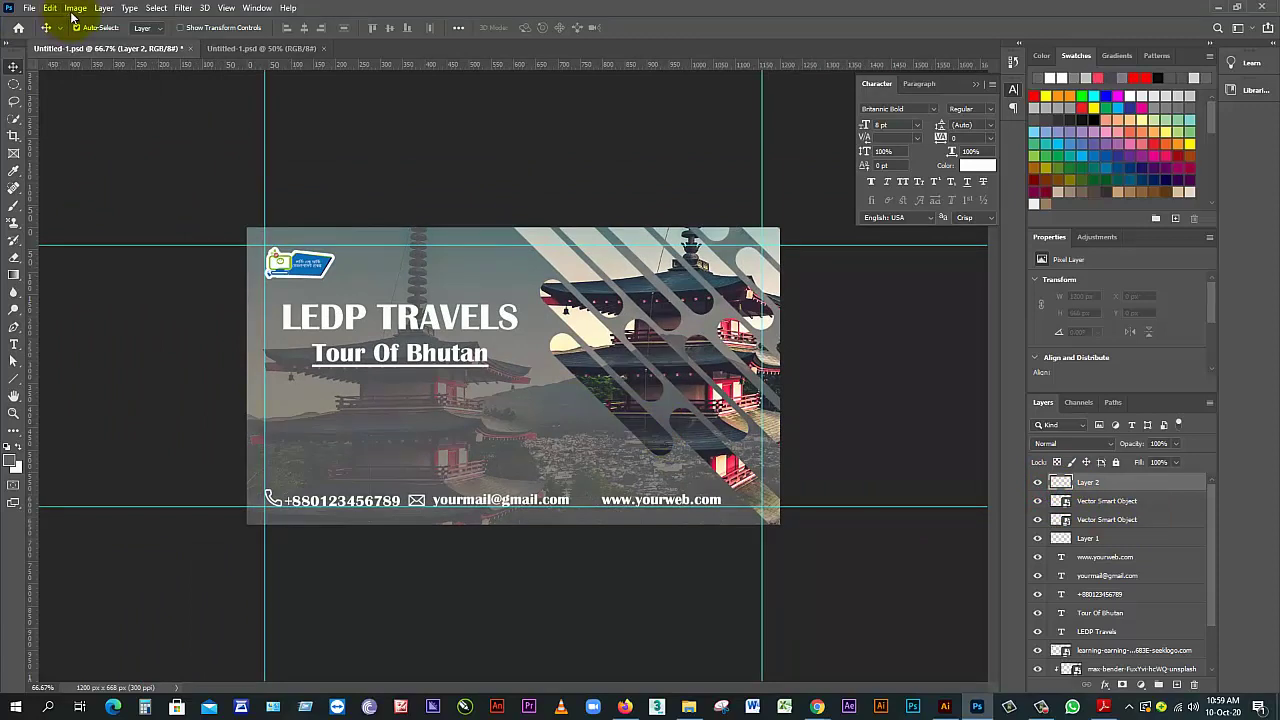
click(50, 8)
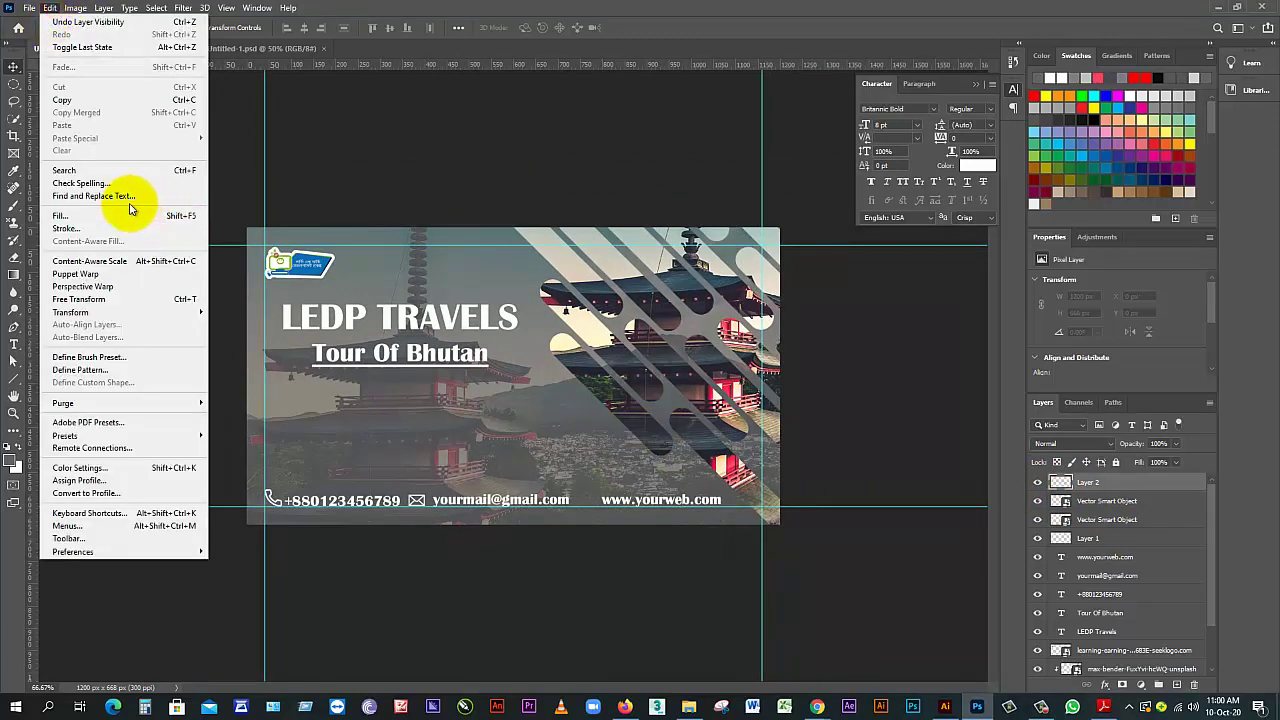
click(771, 9)
Switch back to Illustrator and copy the white globe from the round website icon
click(944, 707)
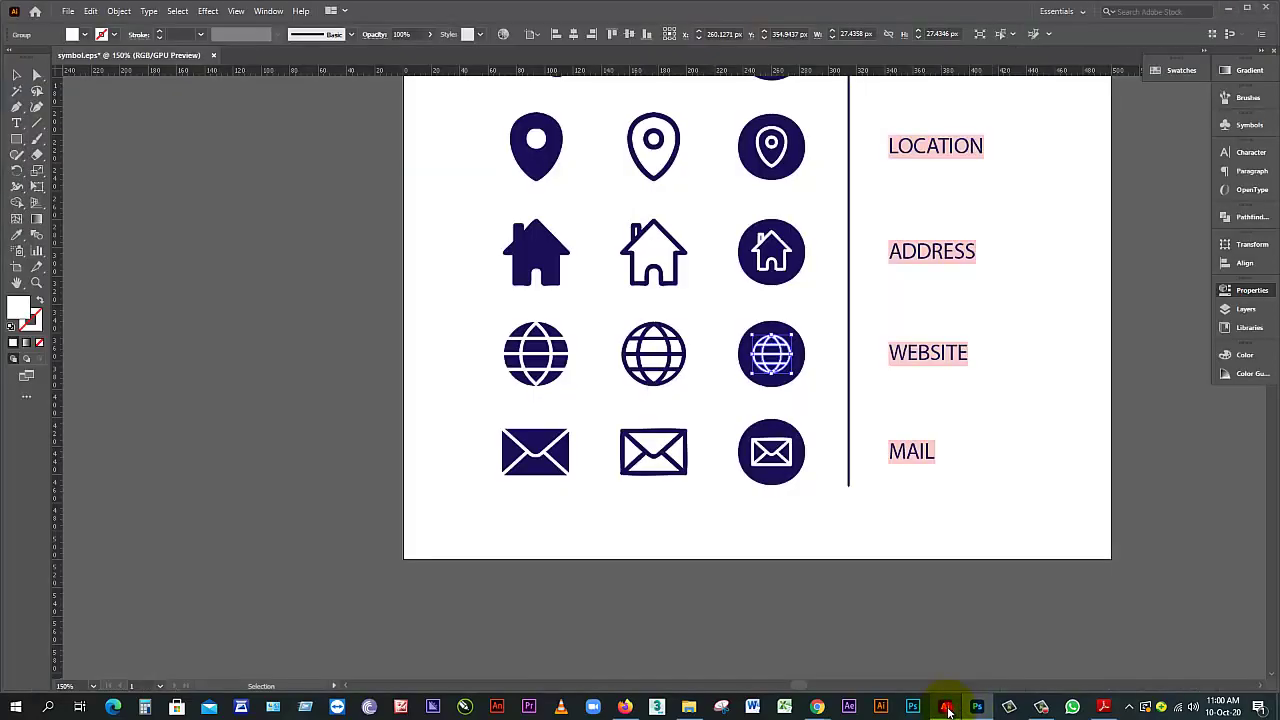
click(770, 354)
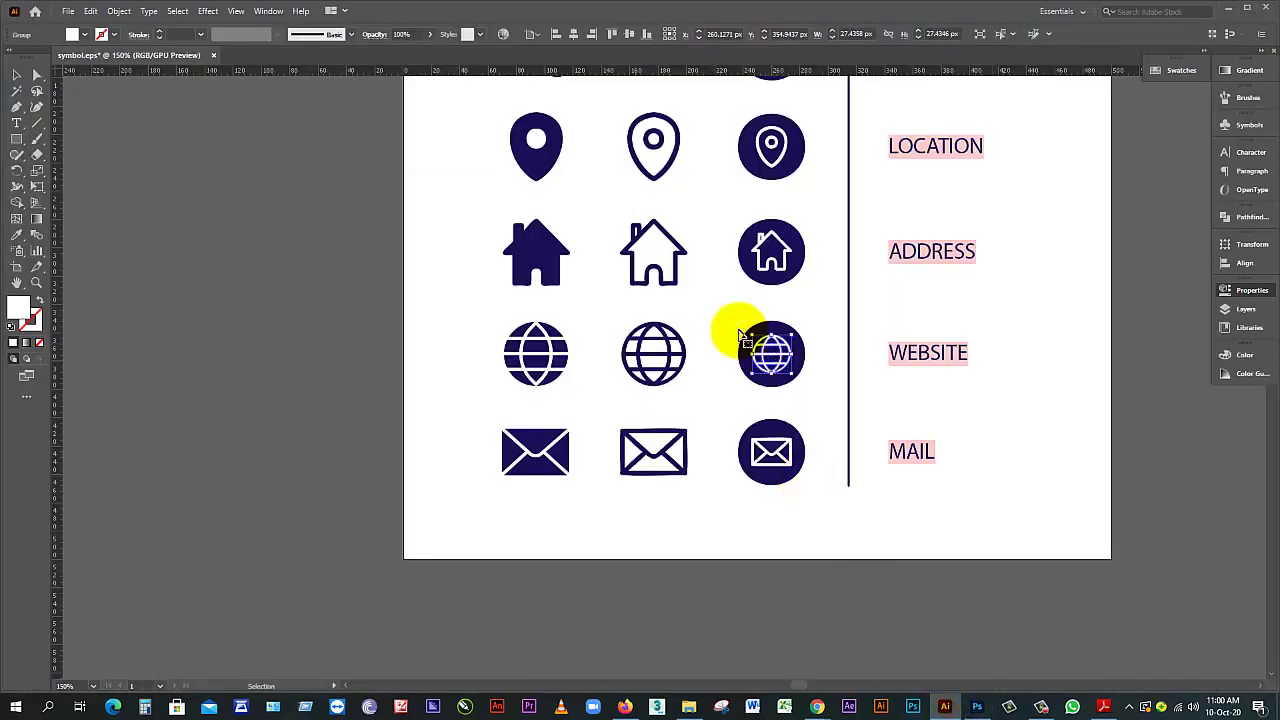
click(91, 11)
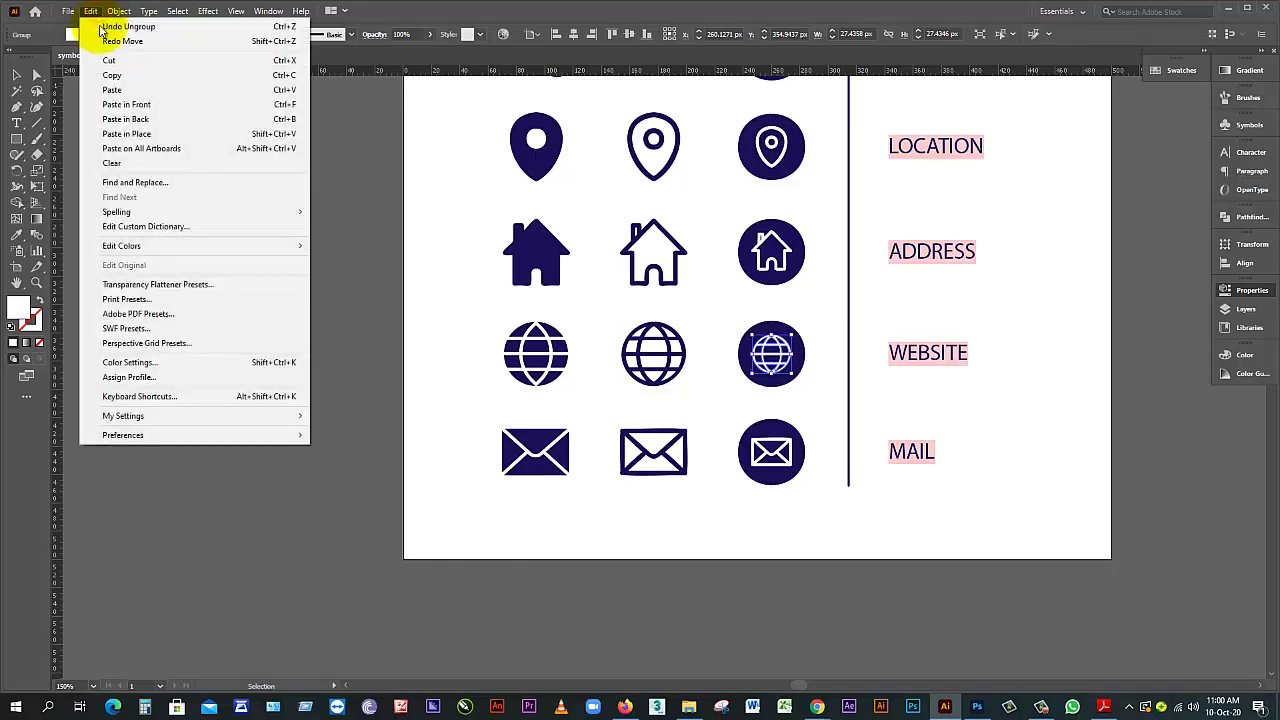
click(143, 75)
Return to Photoshop and paste the copied globe into the travel post as pixels
click(977, 707)
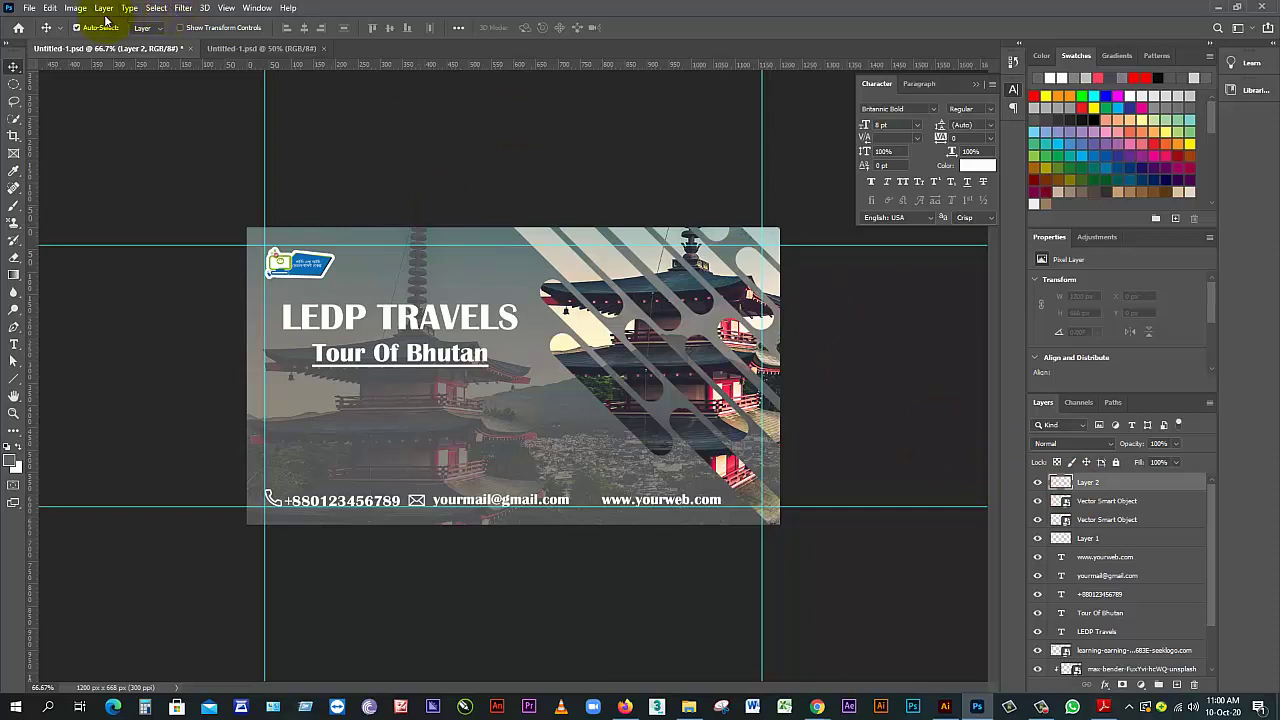
click(50, 8)
mouse_move(108, 137)
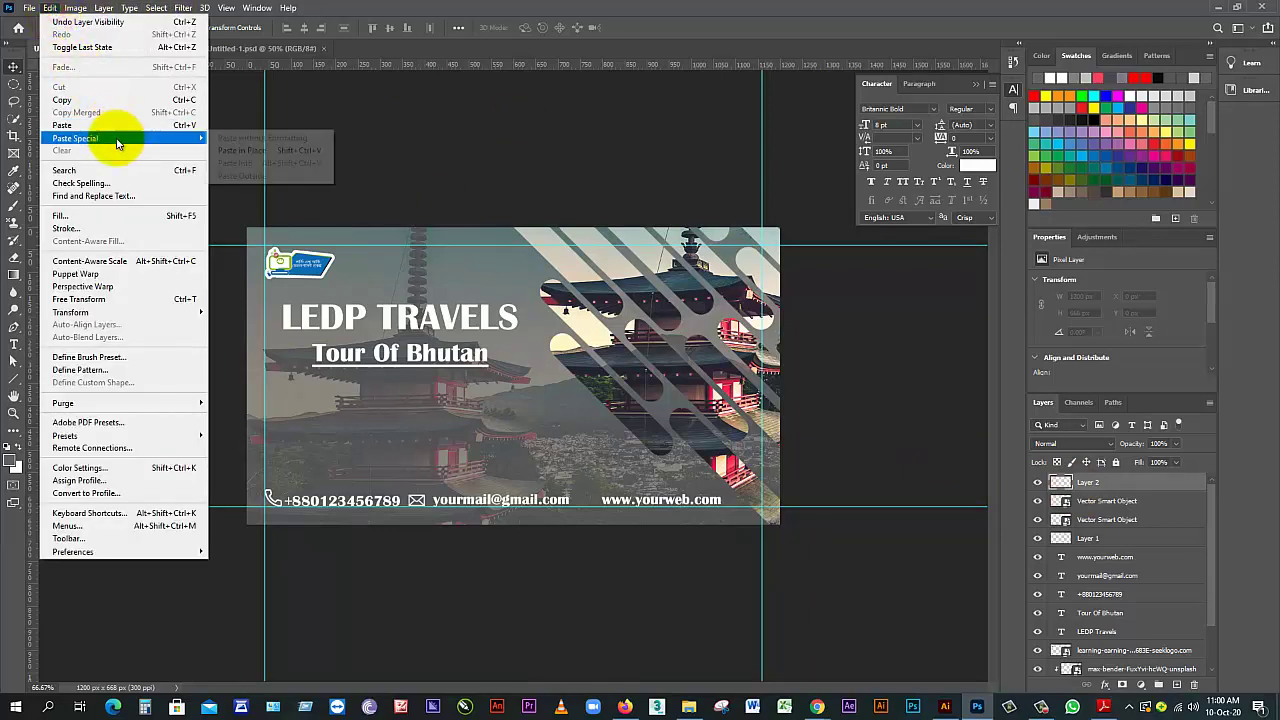
click(300, 150)
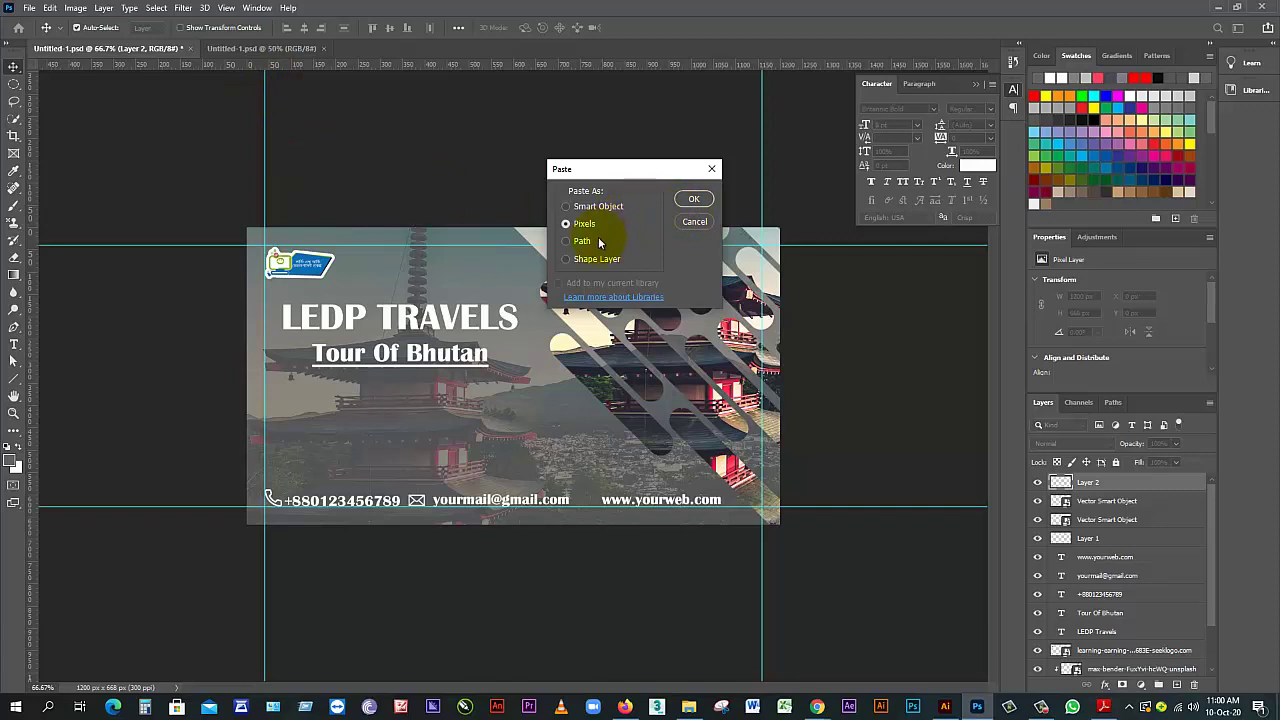
click(688, 201)
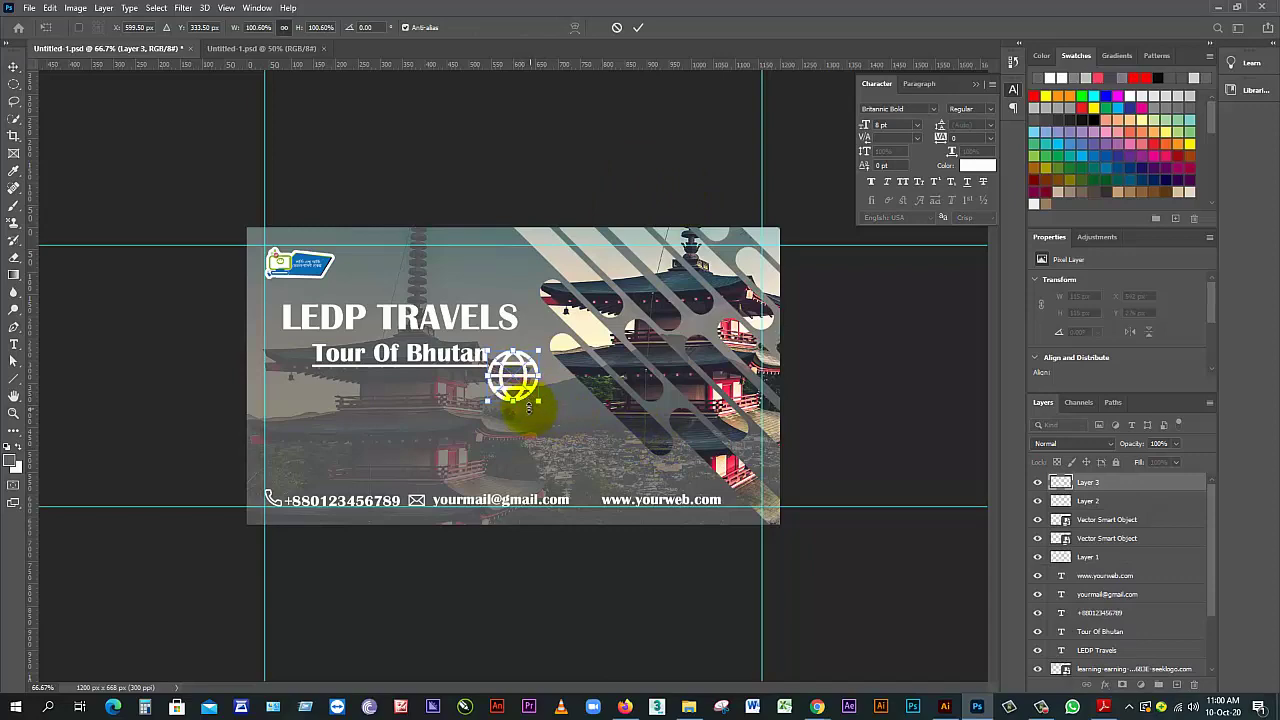
Scale the pasted globe proportionally, trying 50% and 40% and settling on 30% beside the envelope icon
scroll(528, 400, up, 3)
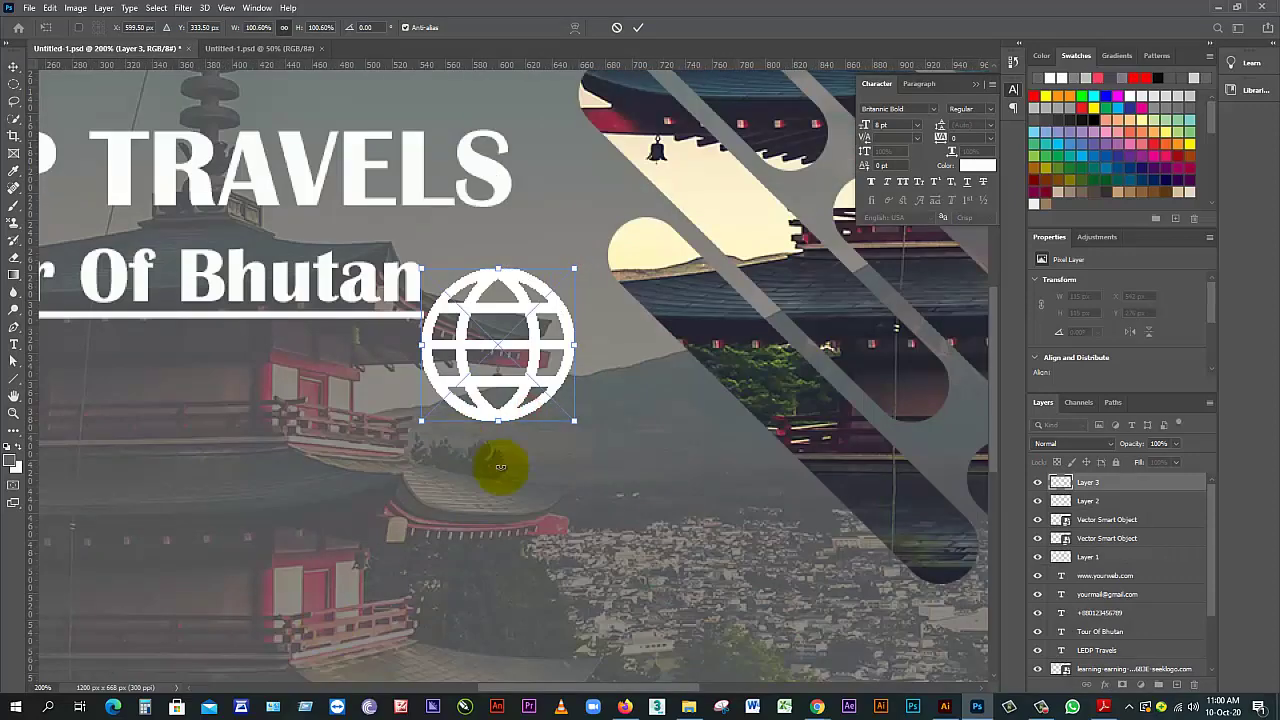
scroll(500, 466, down, 2)
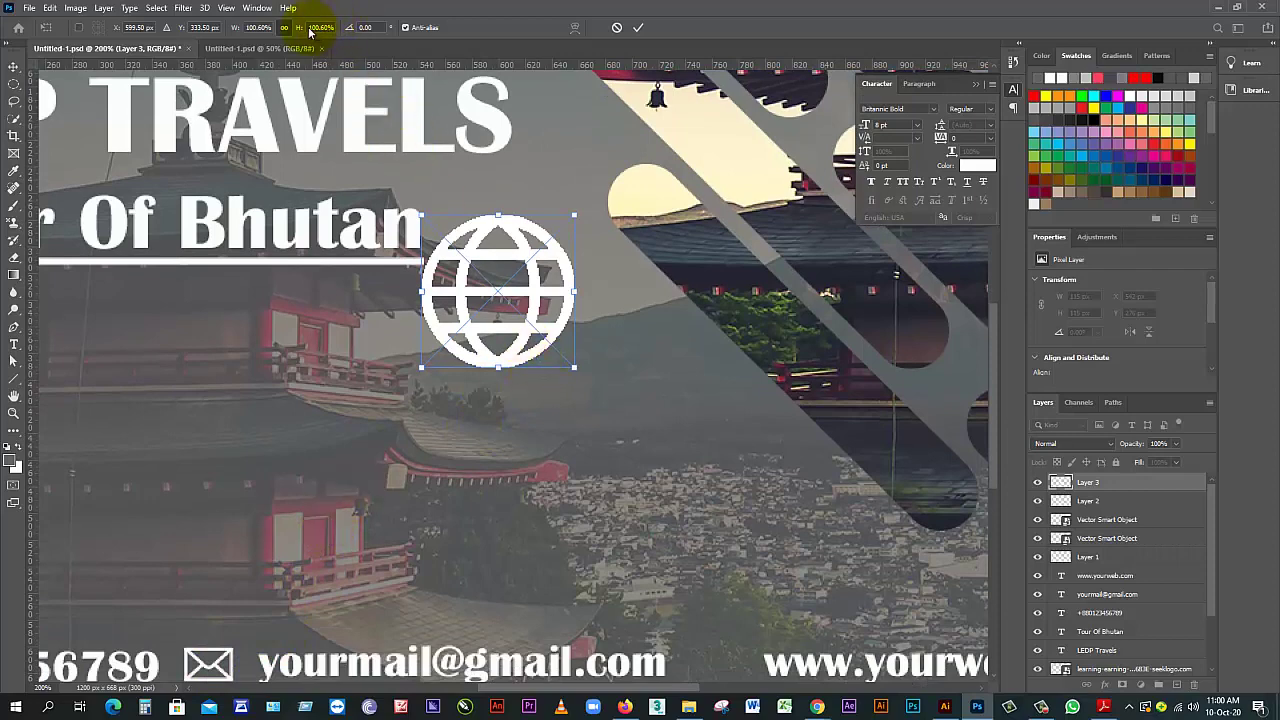
text(50)
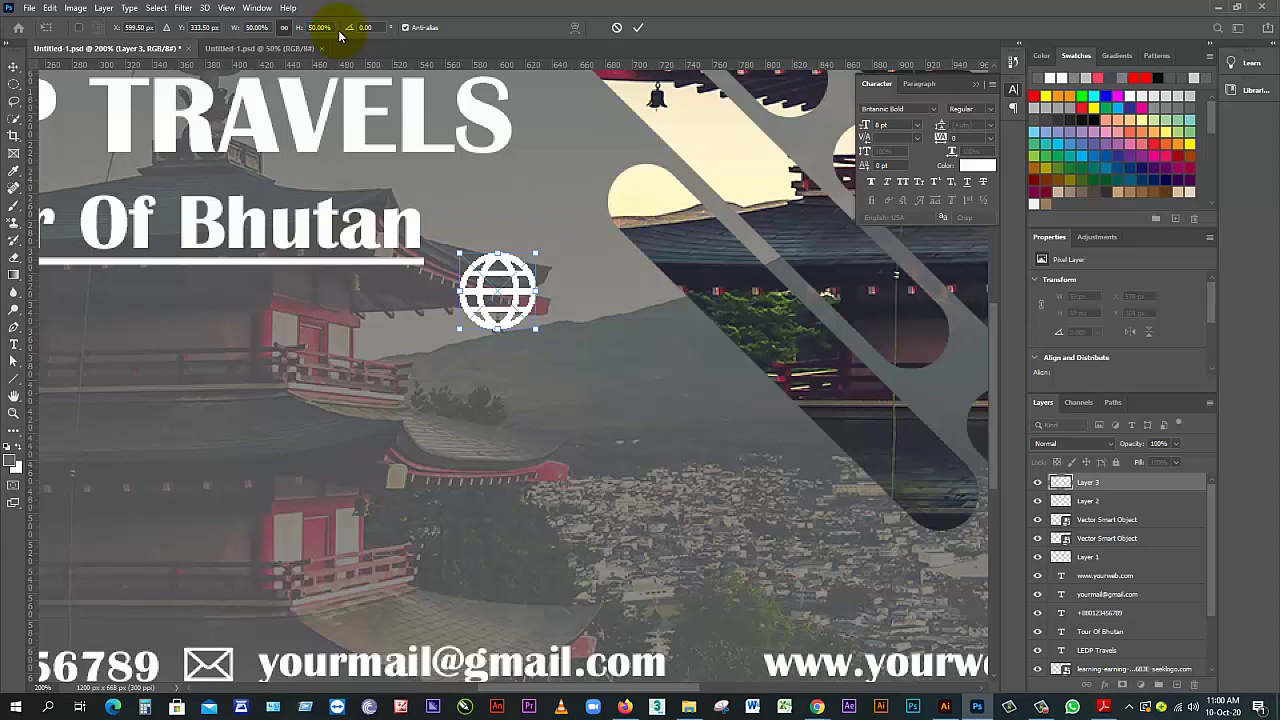
click(330, 27)
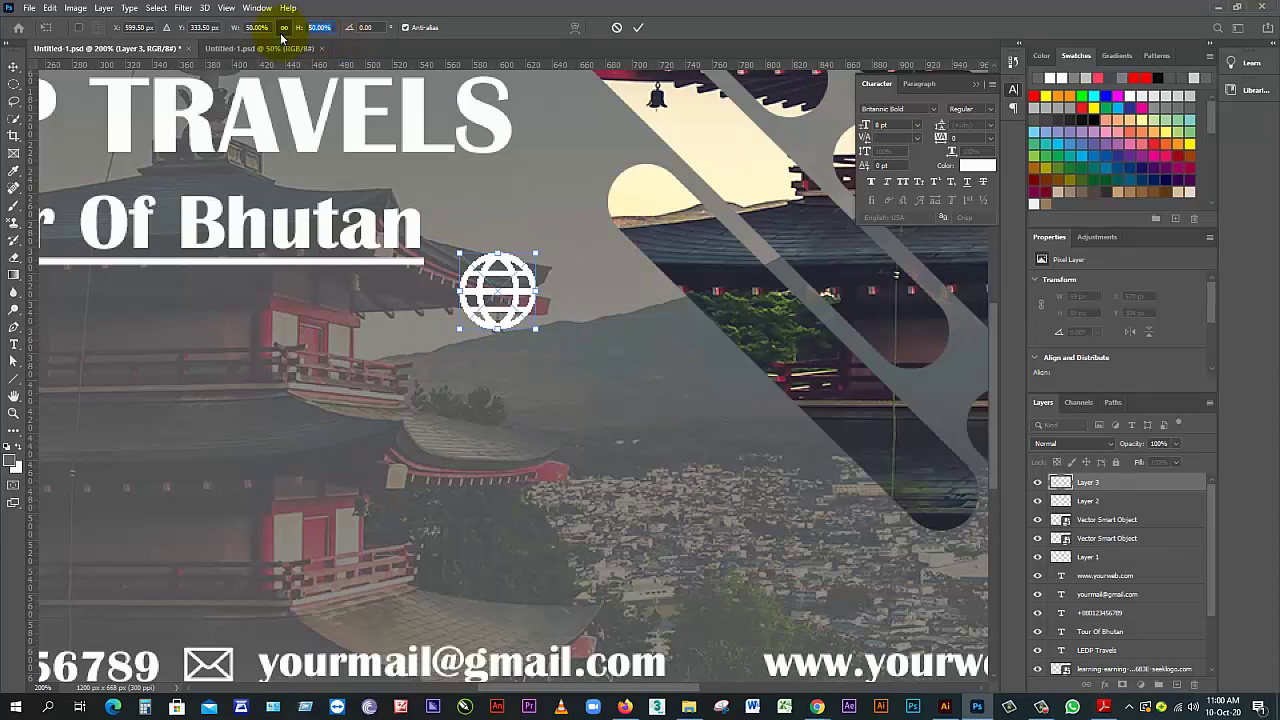
text(40)
scroll(471, 443, down, 2)
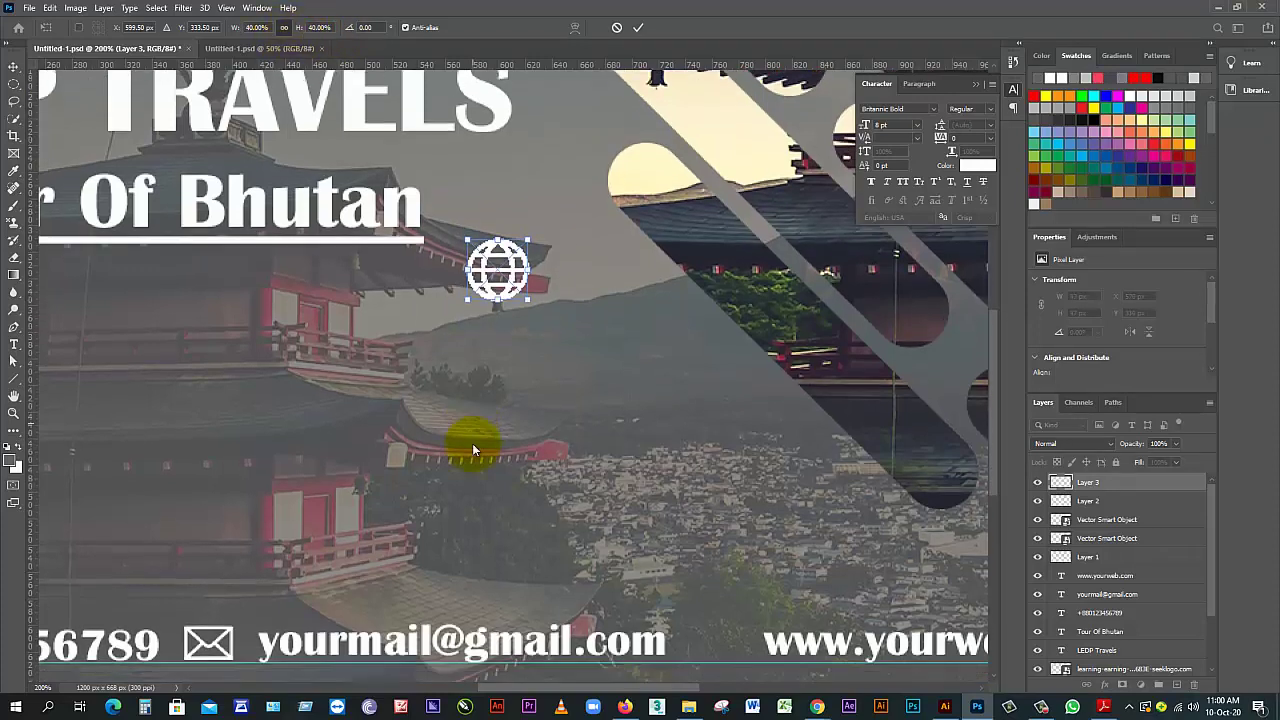
drag(497, 262, 218, 593)
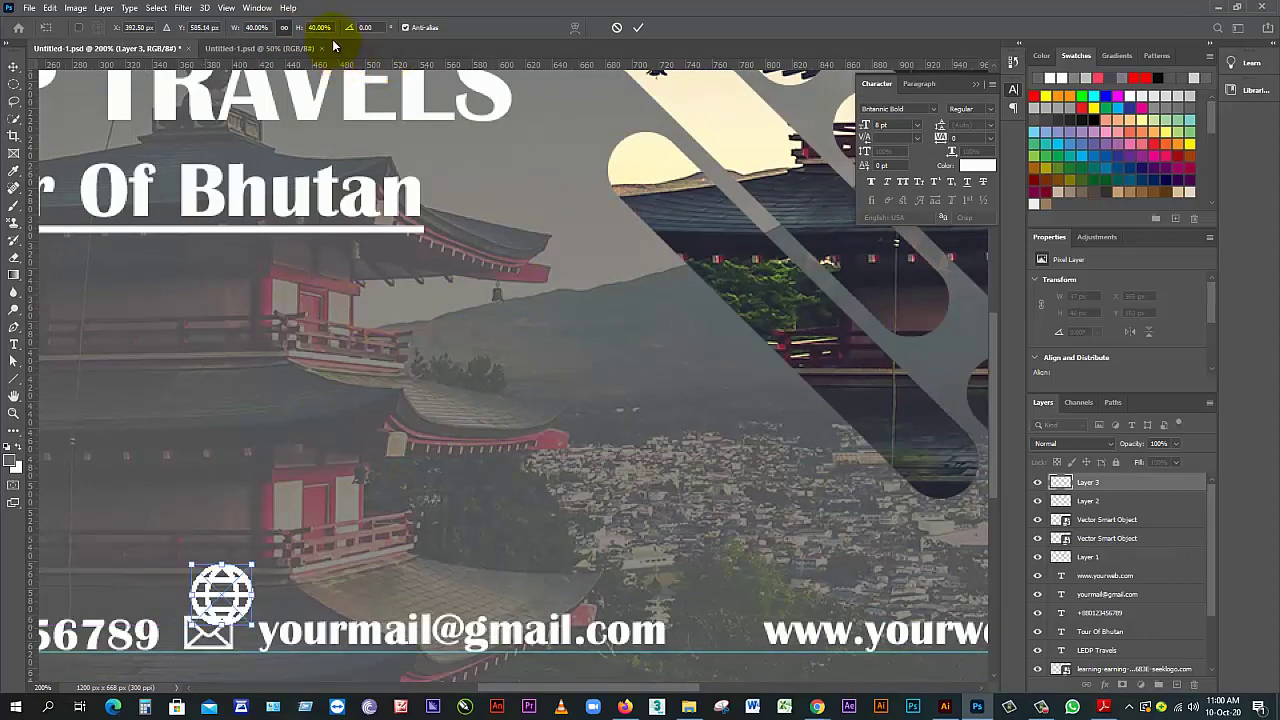
text(30)
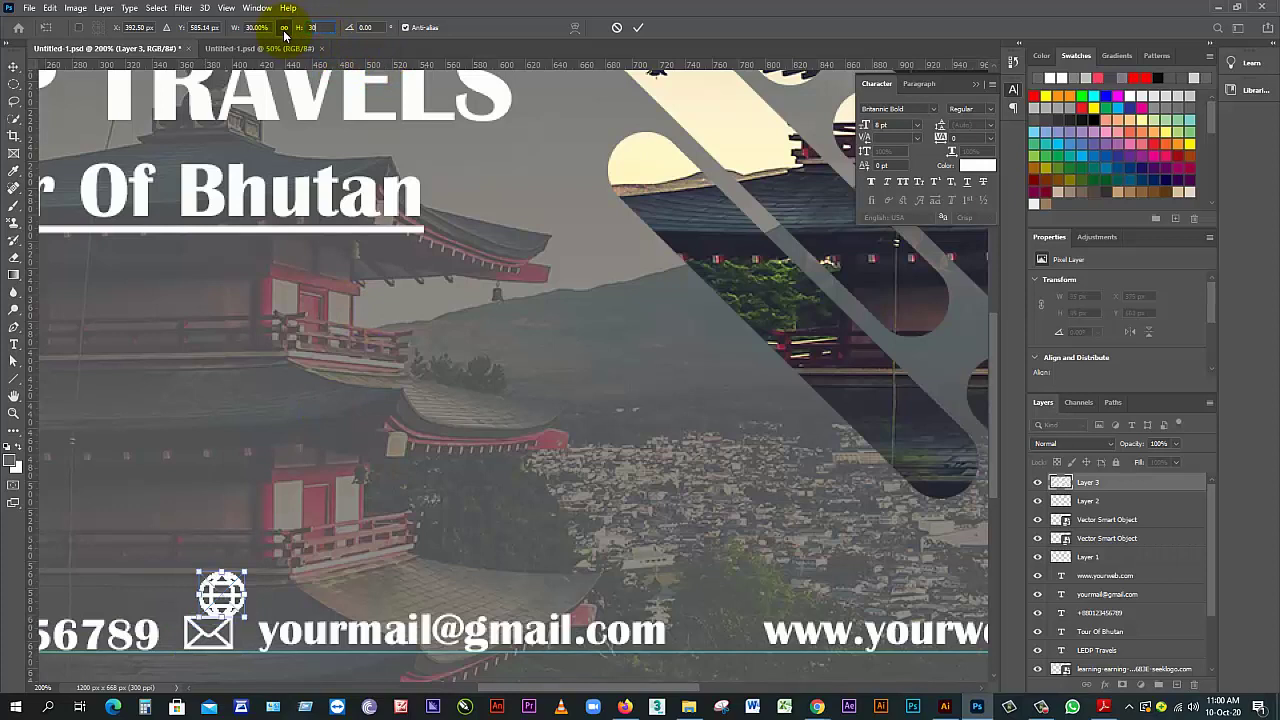
scroll(149, 380, down, 3)
drag(220, 514, 719, 563)
scroll(714, 572, down, 2)
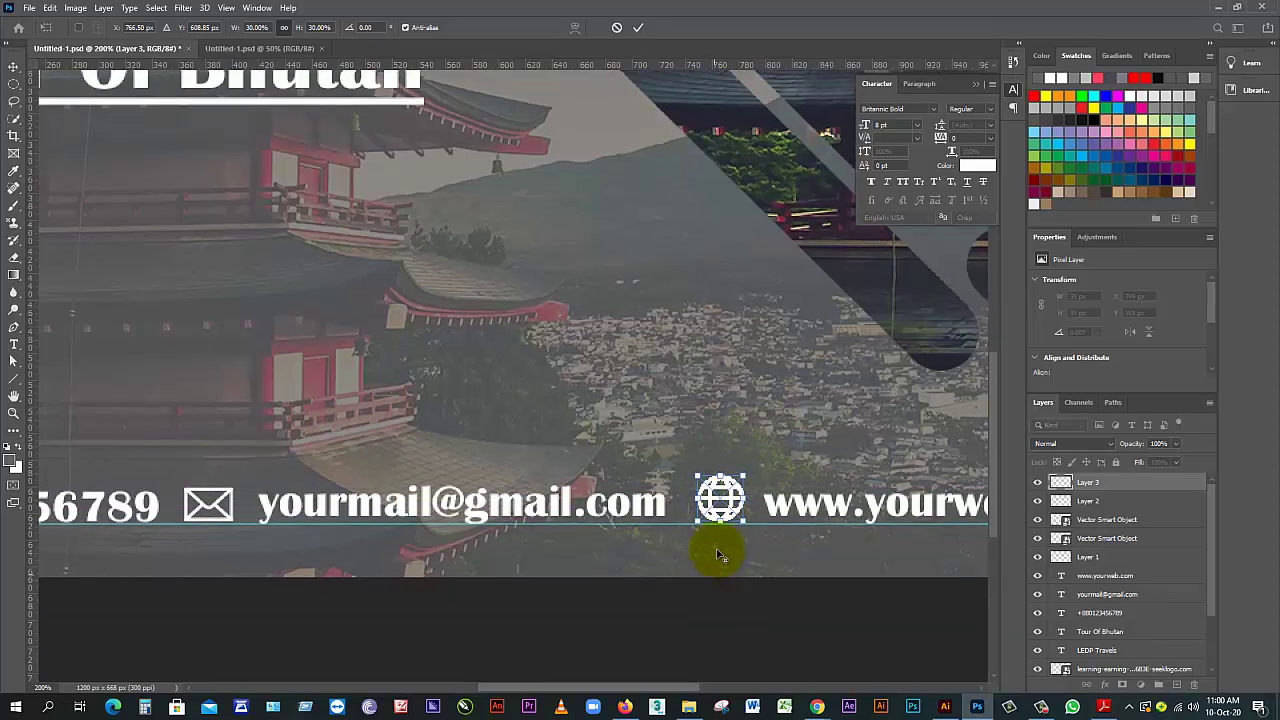
scroll(716, 555, down, 3)
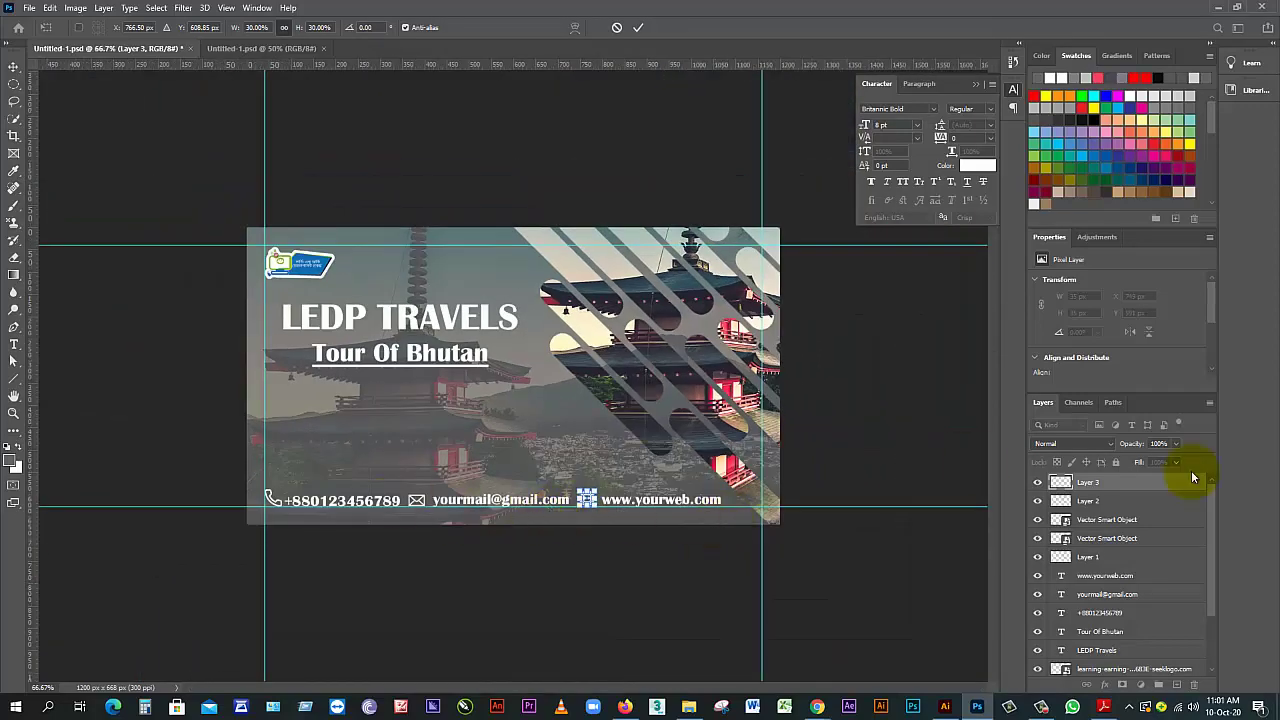
key(Return)
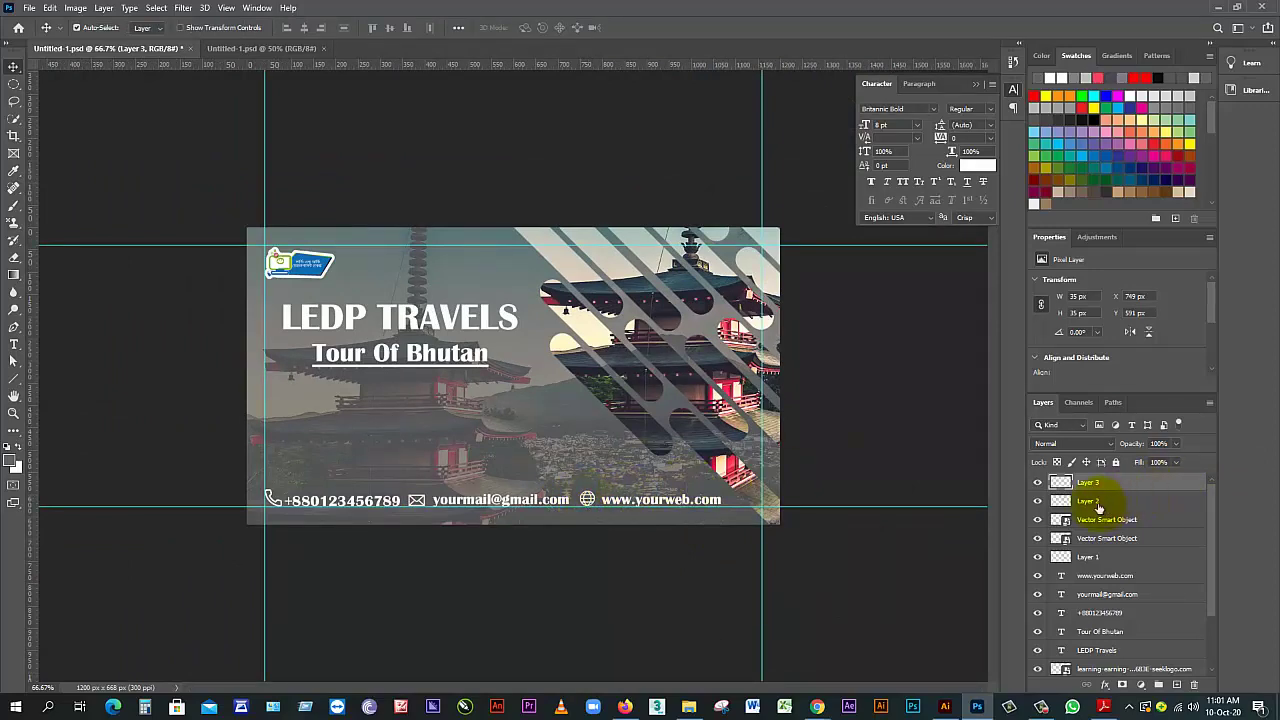
Delete the empty Layer 2 and select the globe's layer, Layer 3
key(ctrl+plus)
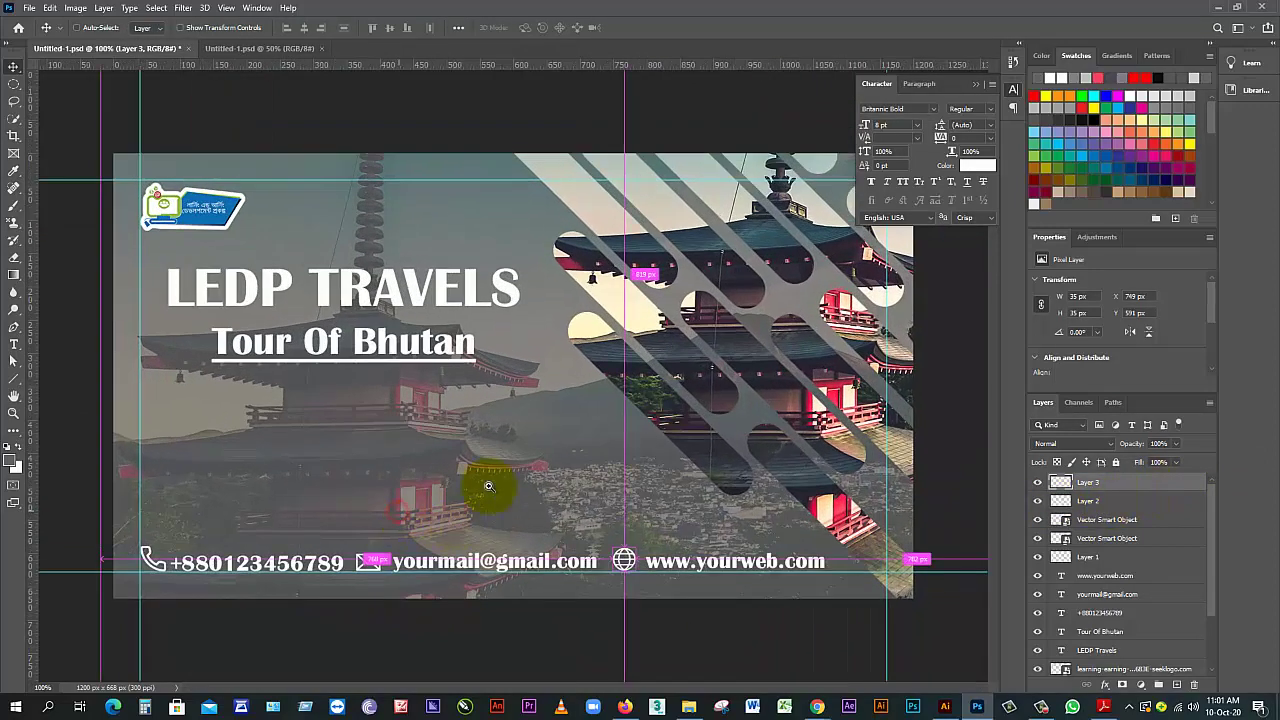
click(632, 567)
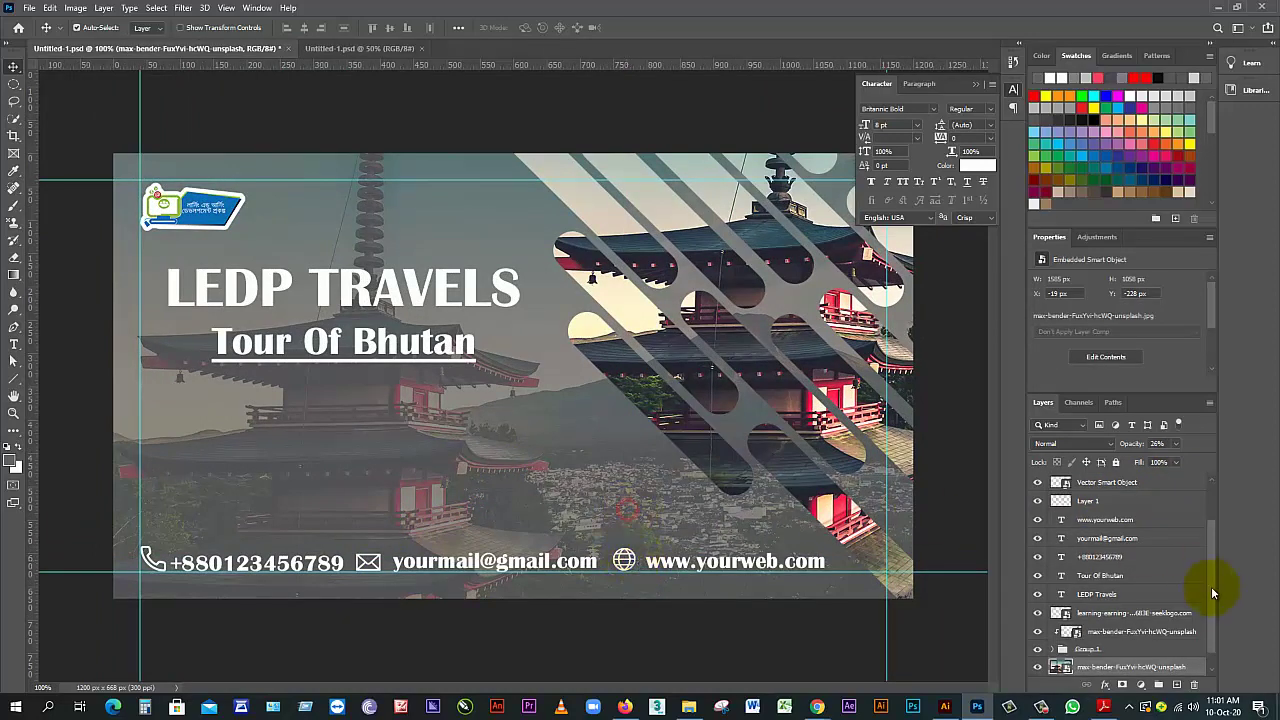
scroll(1210, 601, up, 2)
click(1092, 484)
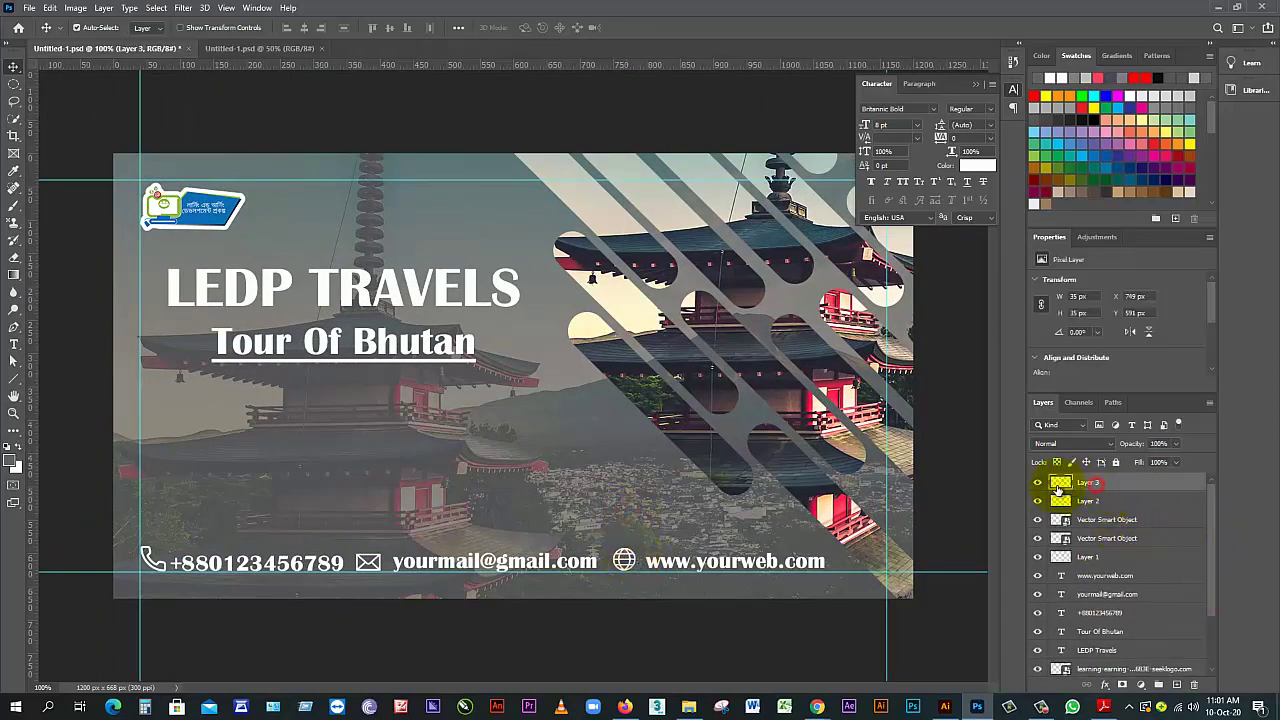
click(1047, 502)
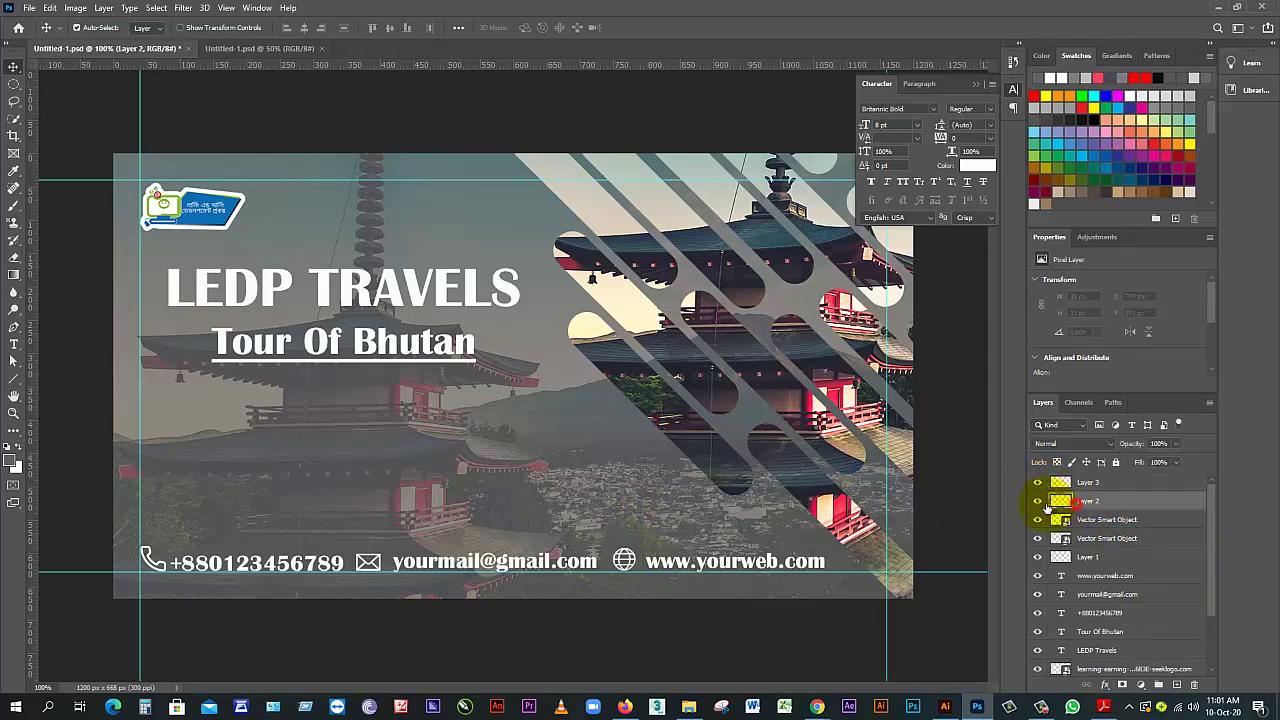
click(1040, 506)
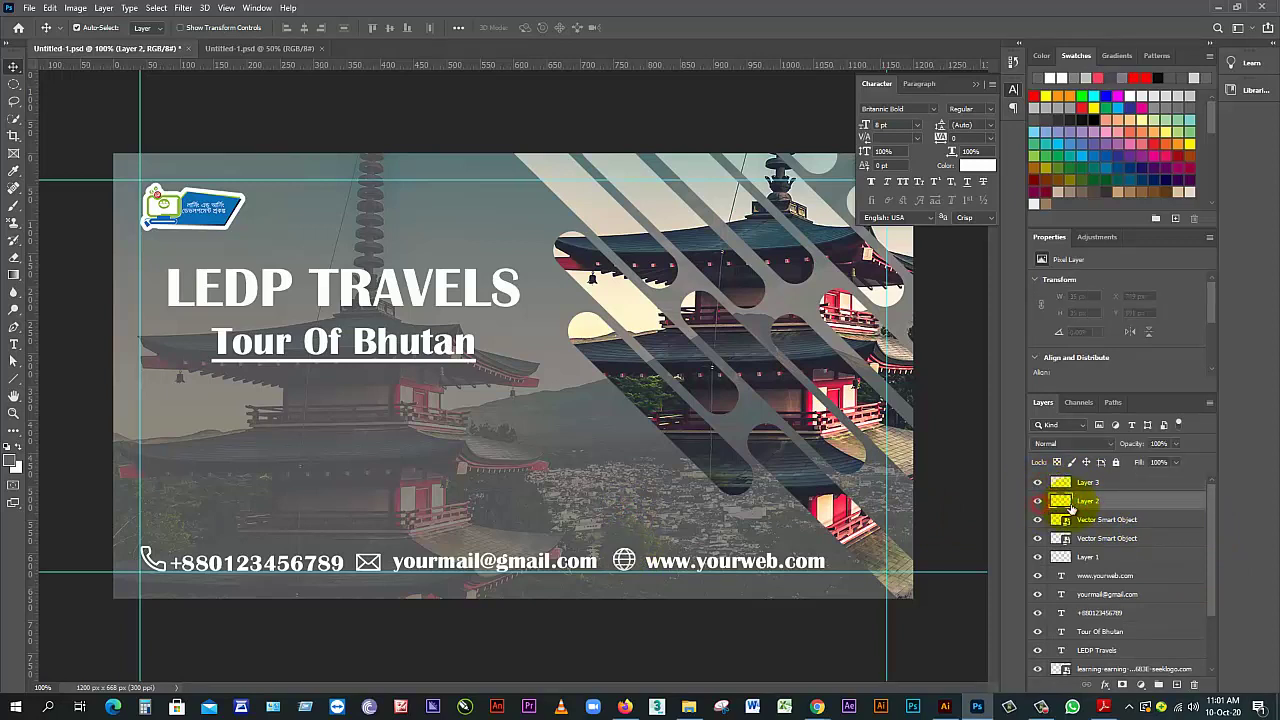
key(Delete)
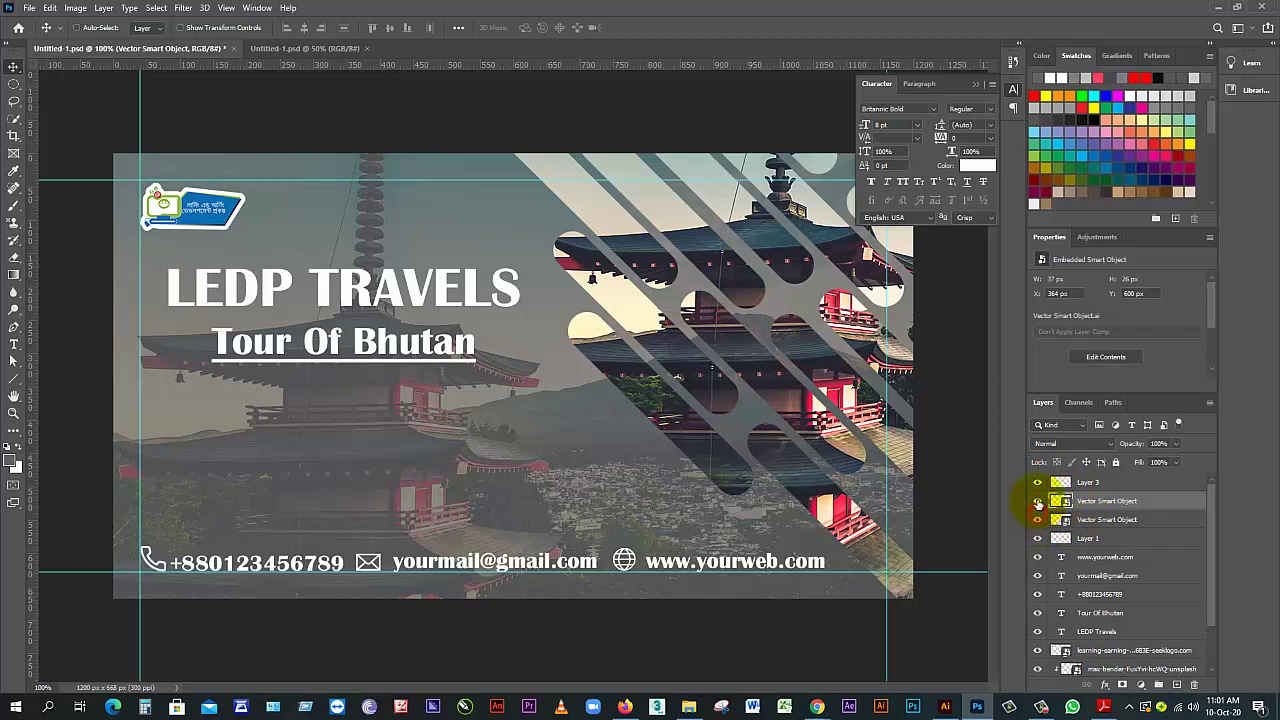
click(1089, 484)
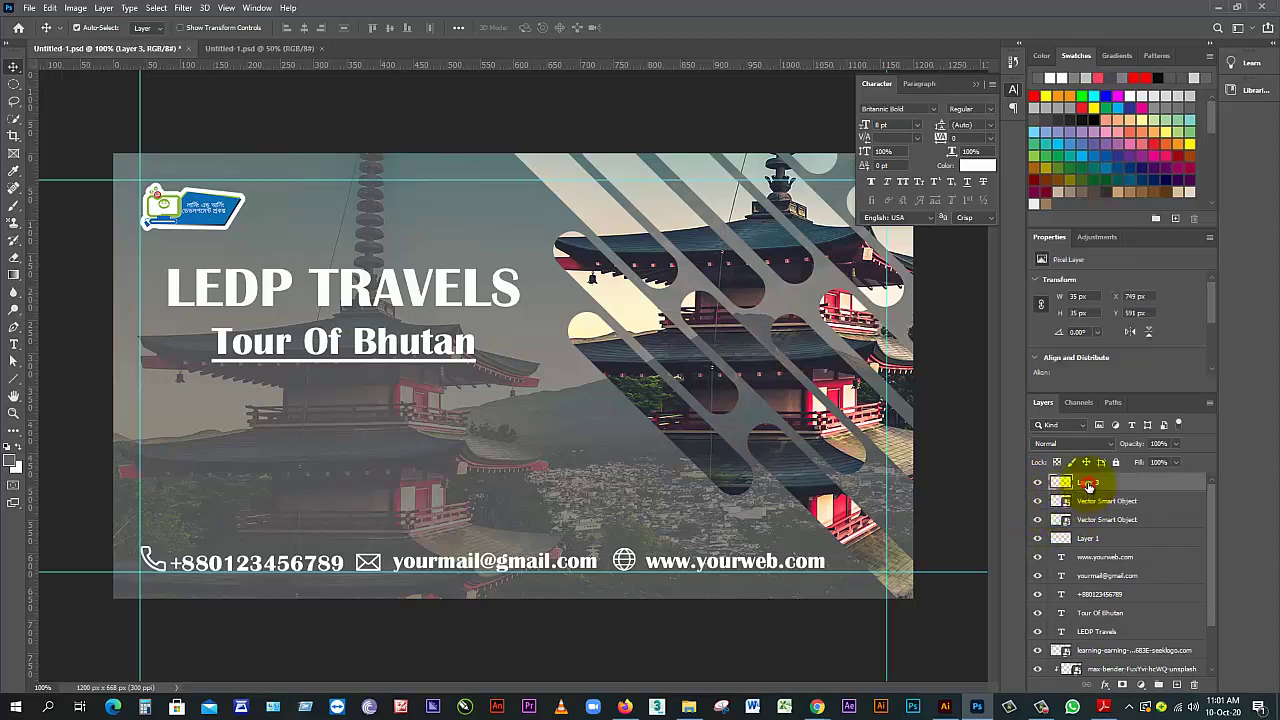
Examine the contact icons and text up close and the post's overall layout, leaving no layer selected
shift+click(1090, 522)
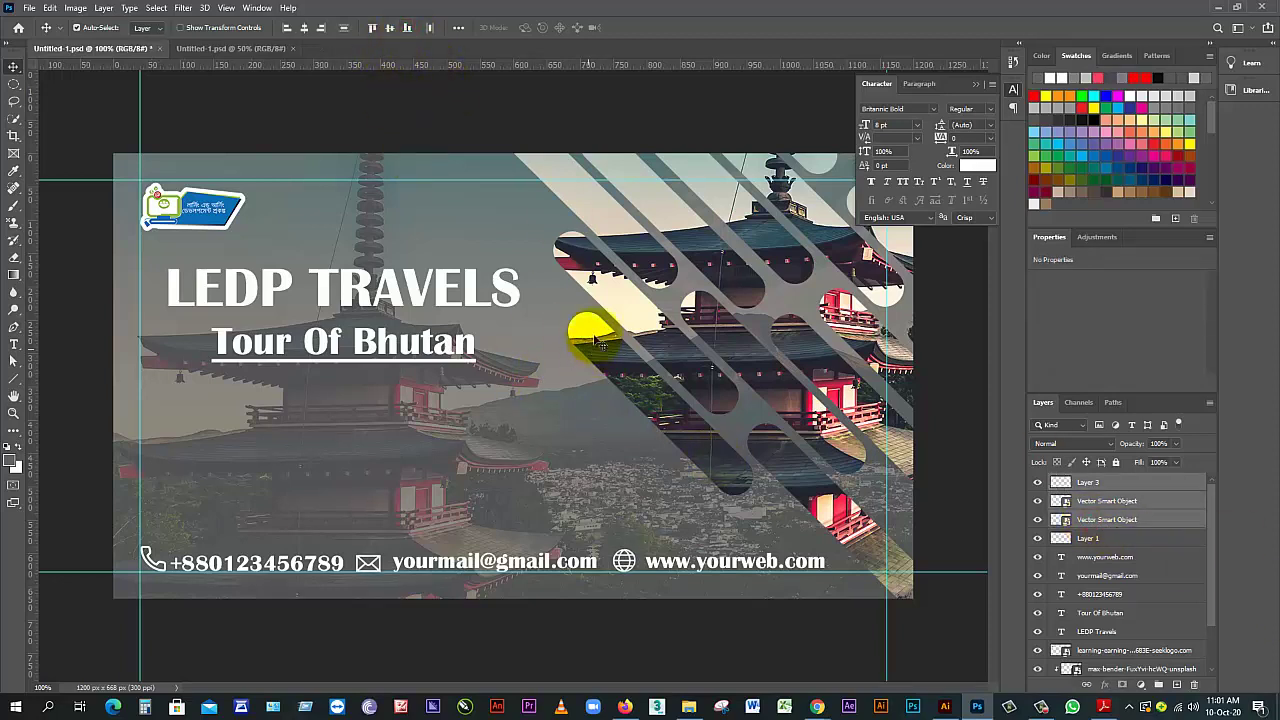
scroll(414, 590, up, 3)
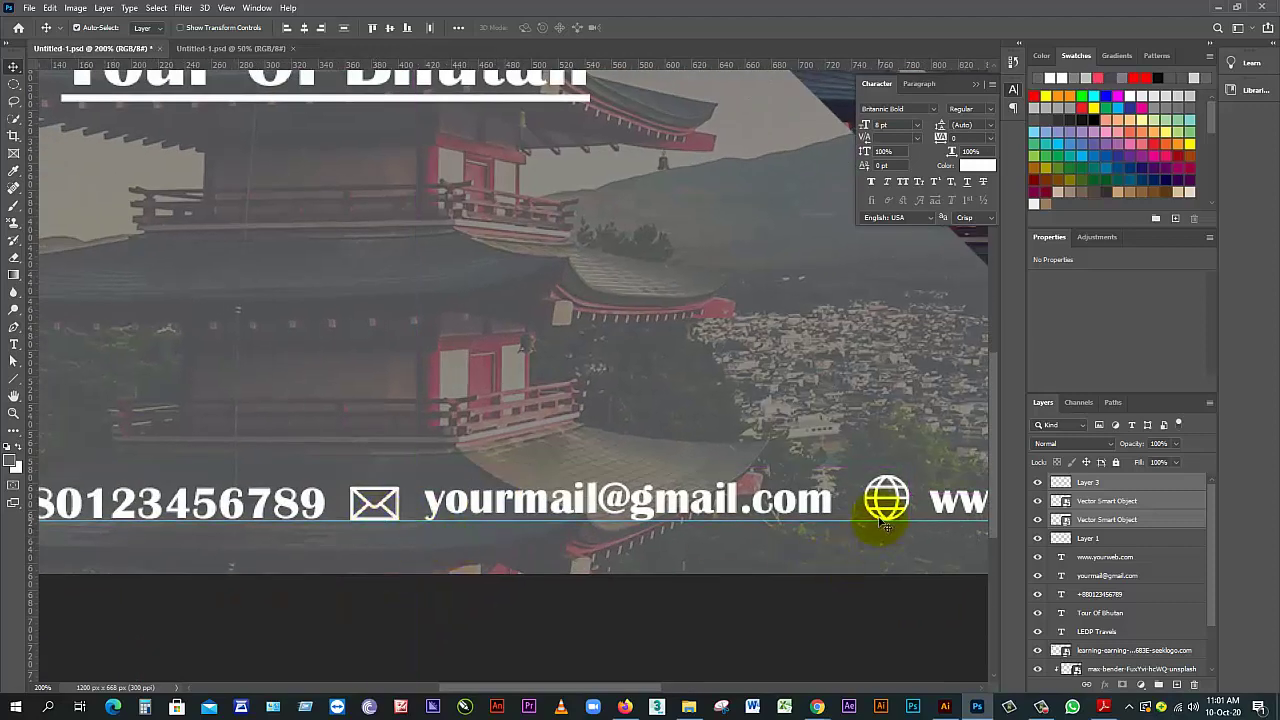
alt+click(366, 521)
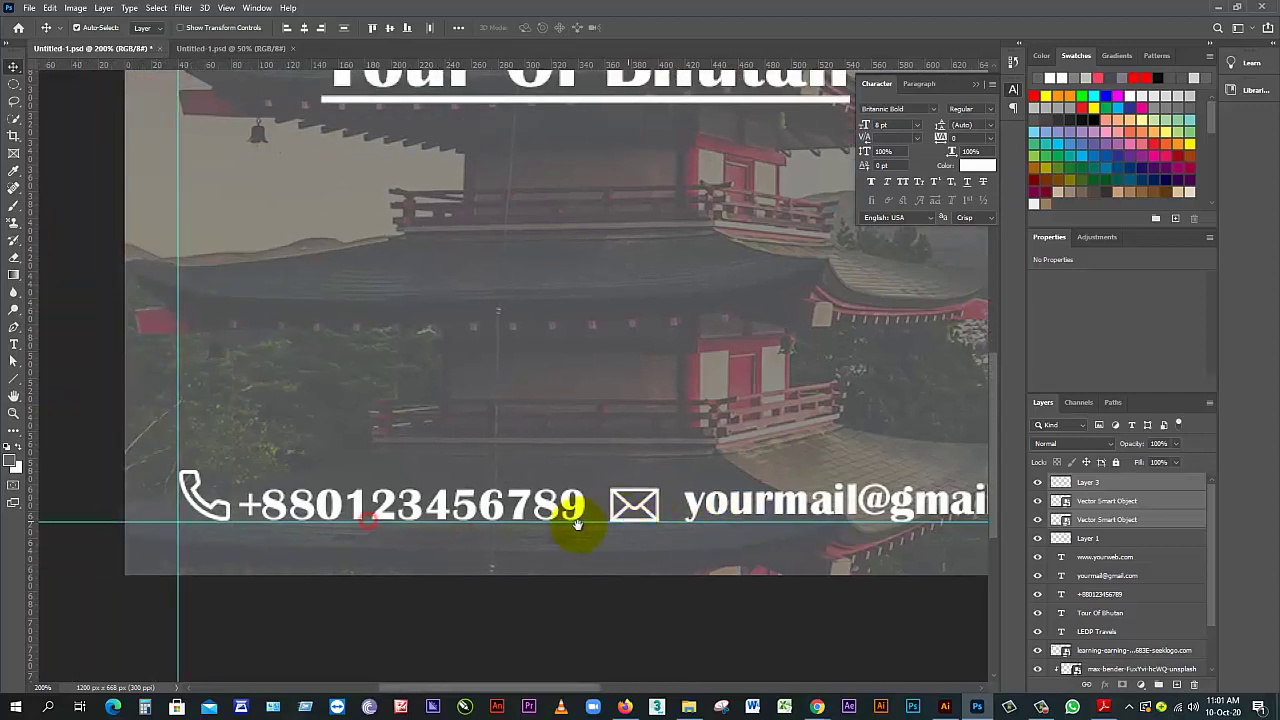
alt+click(652, 614)
key(ctrl+minus)
key(ctrl+minus)
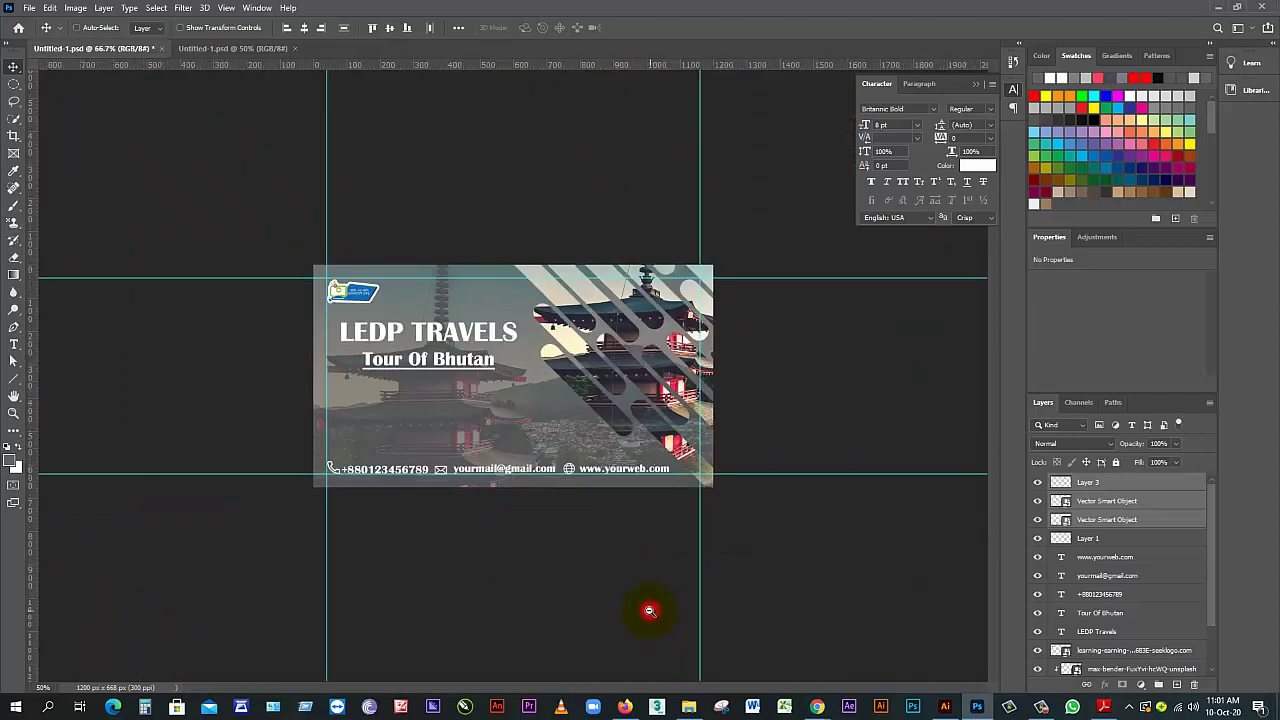
key(ctrl+plus)
key(ctrl+plus)
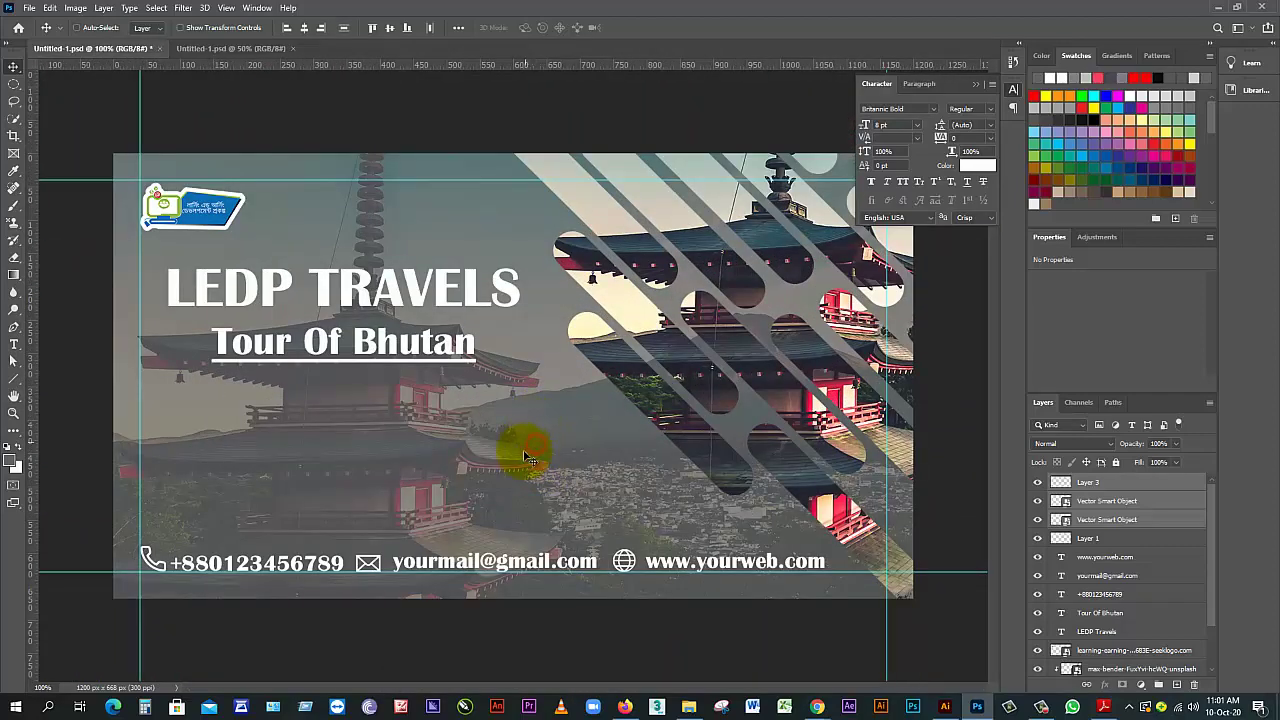
key(ctrl+minus)
click(882, 449)
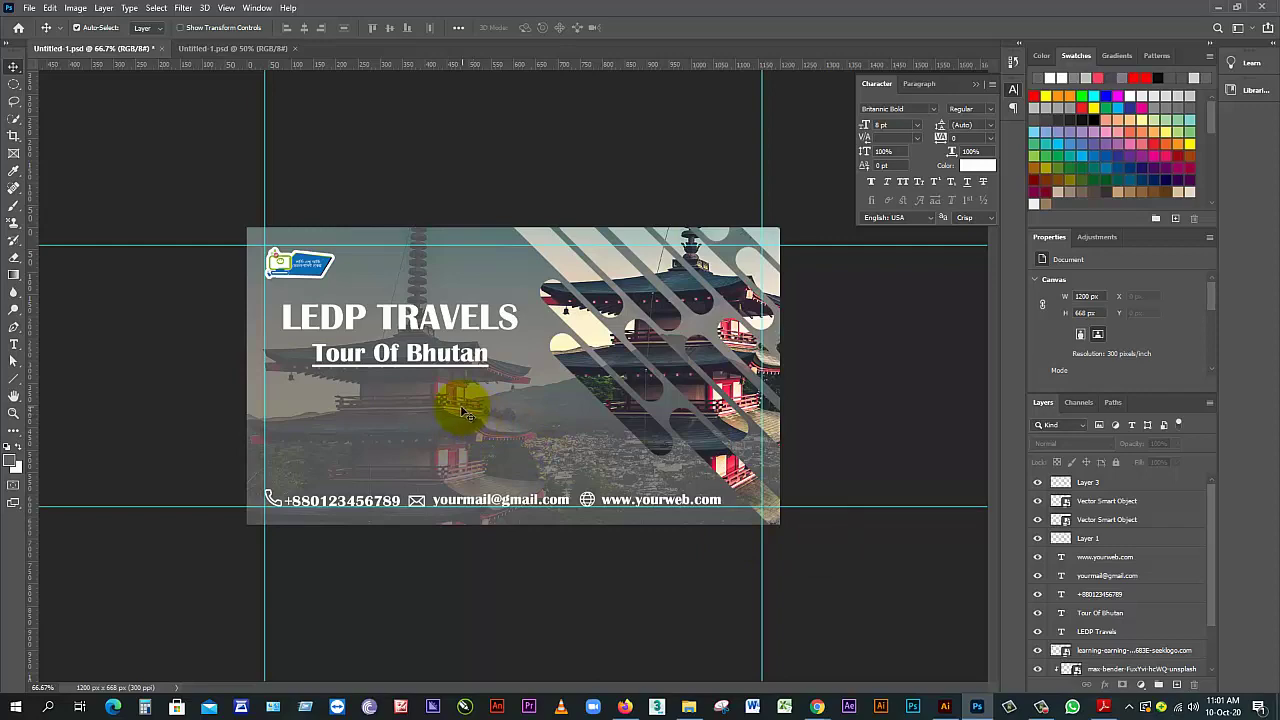
key(ctrl+plus)
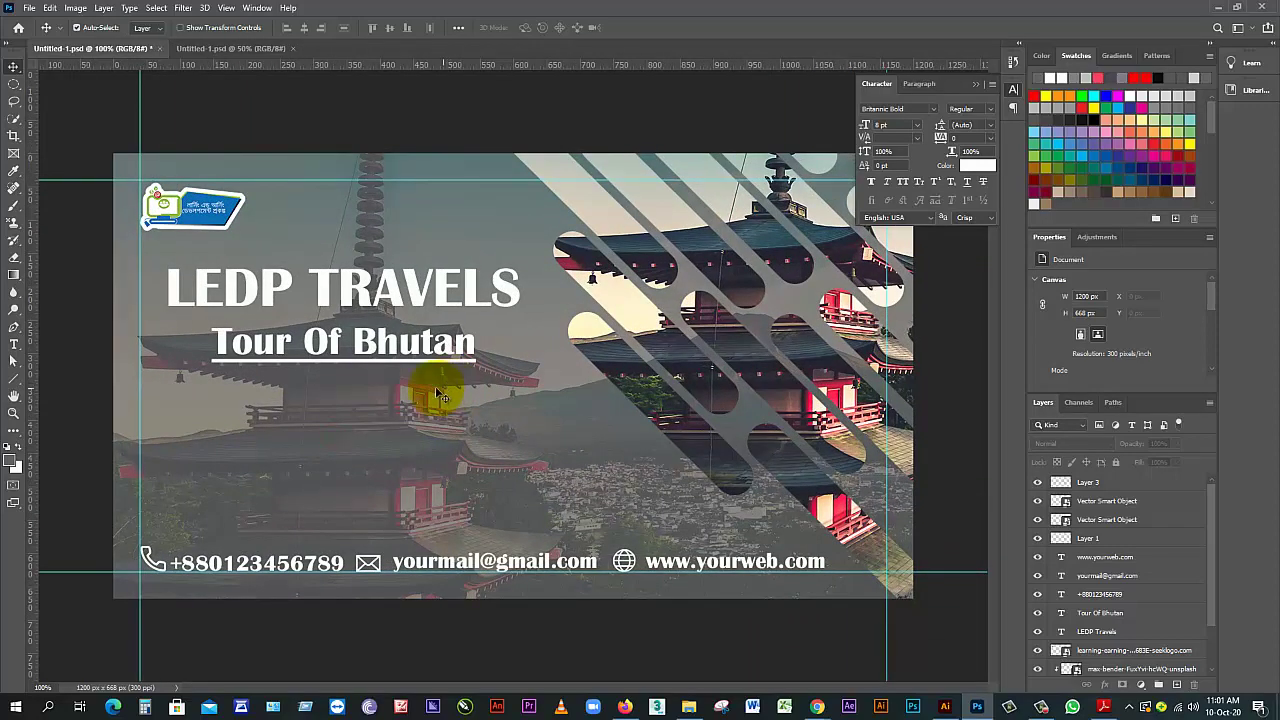
Duplicate the "Tour Of Bhutan" subtitle below the original, remove the copy's underline and set its size to 12 pt
click(382, 338)
drag(382, 338, 377, 425)
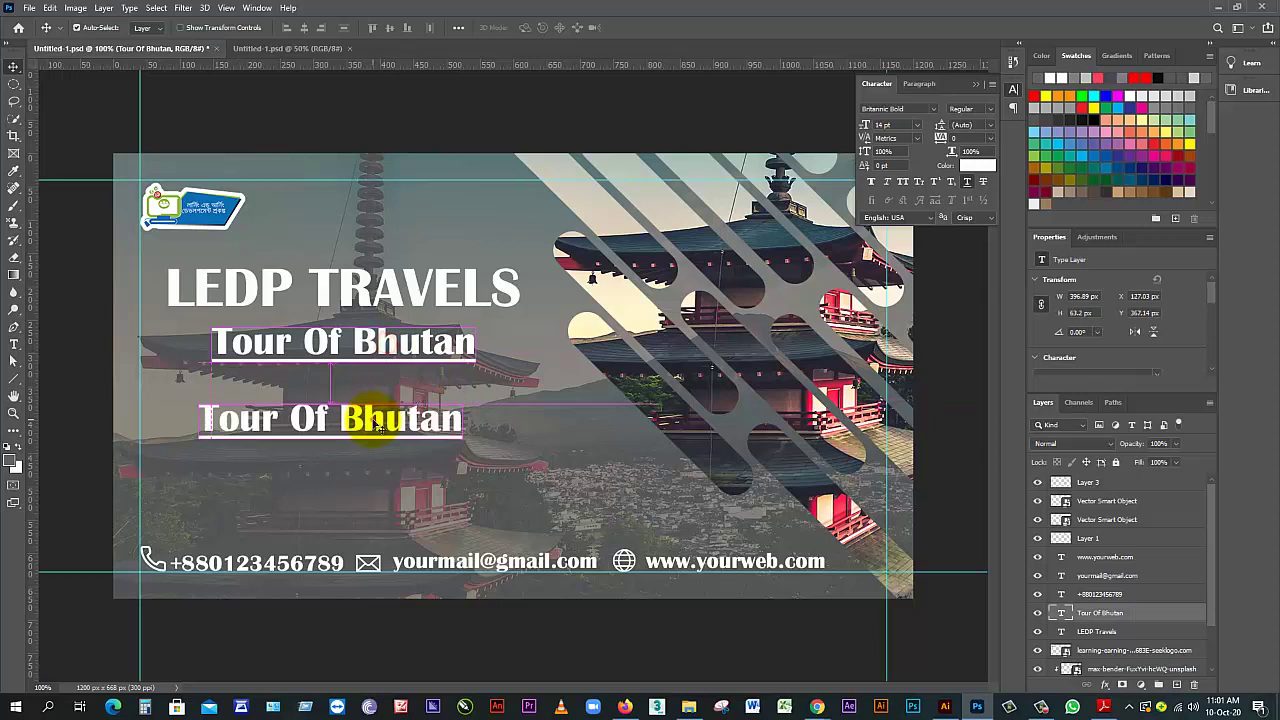
double_click(350, 420)
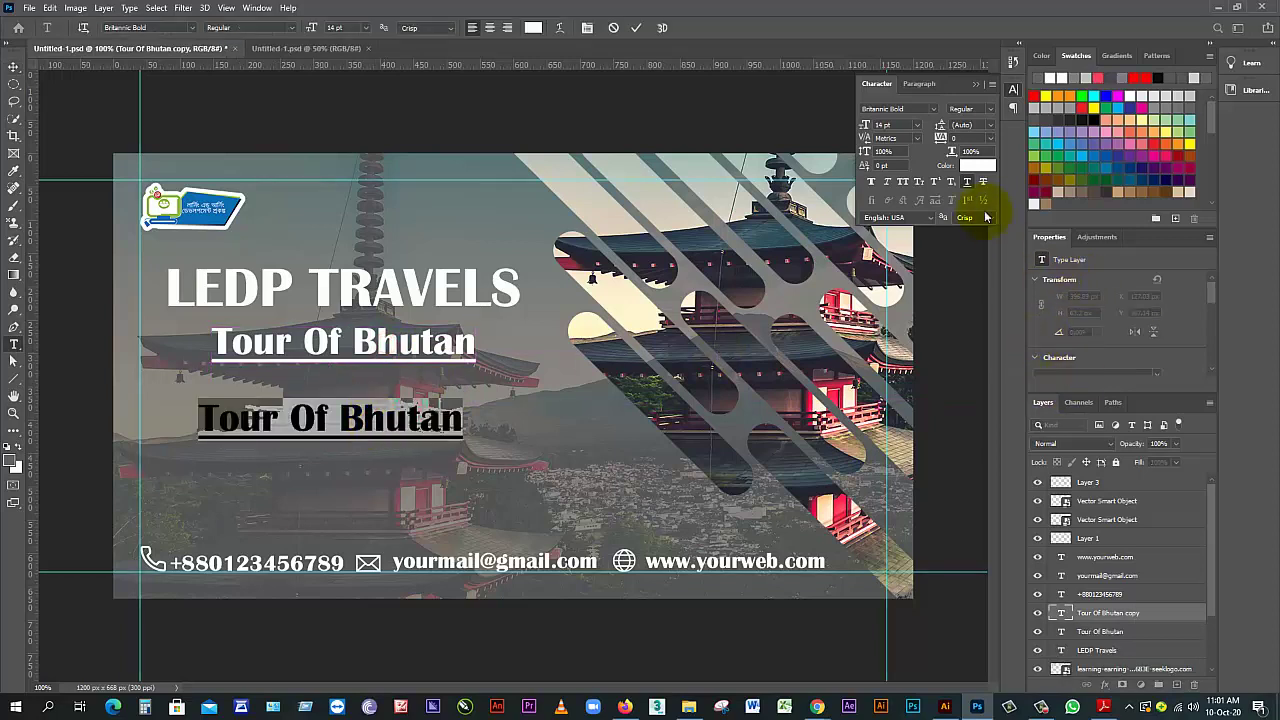
click(966, 181)
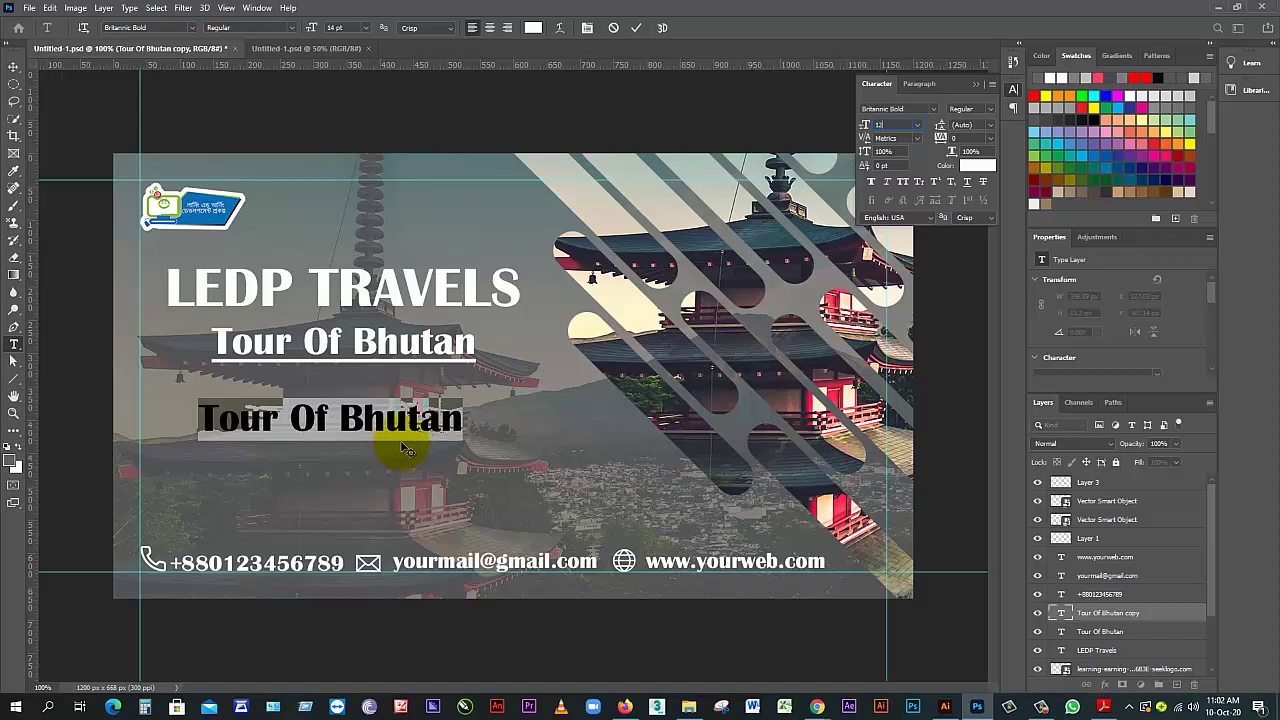
key(Return)
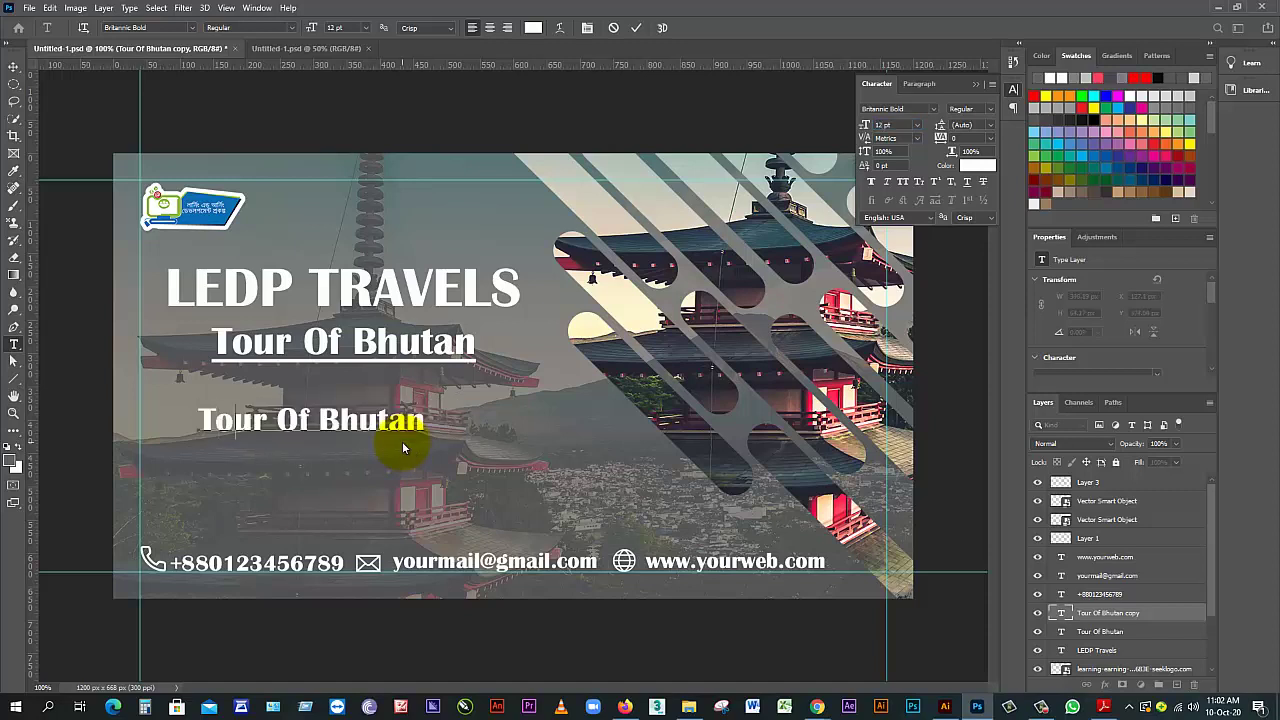
Replace the duplicated subtitle's text with "Package 1" and commit the edit
text(Pag)
key(BackSpace)
text(ckag)
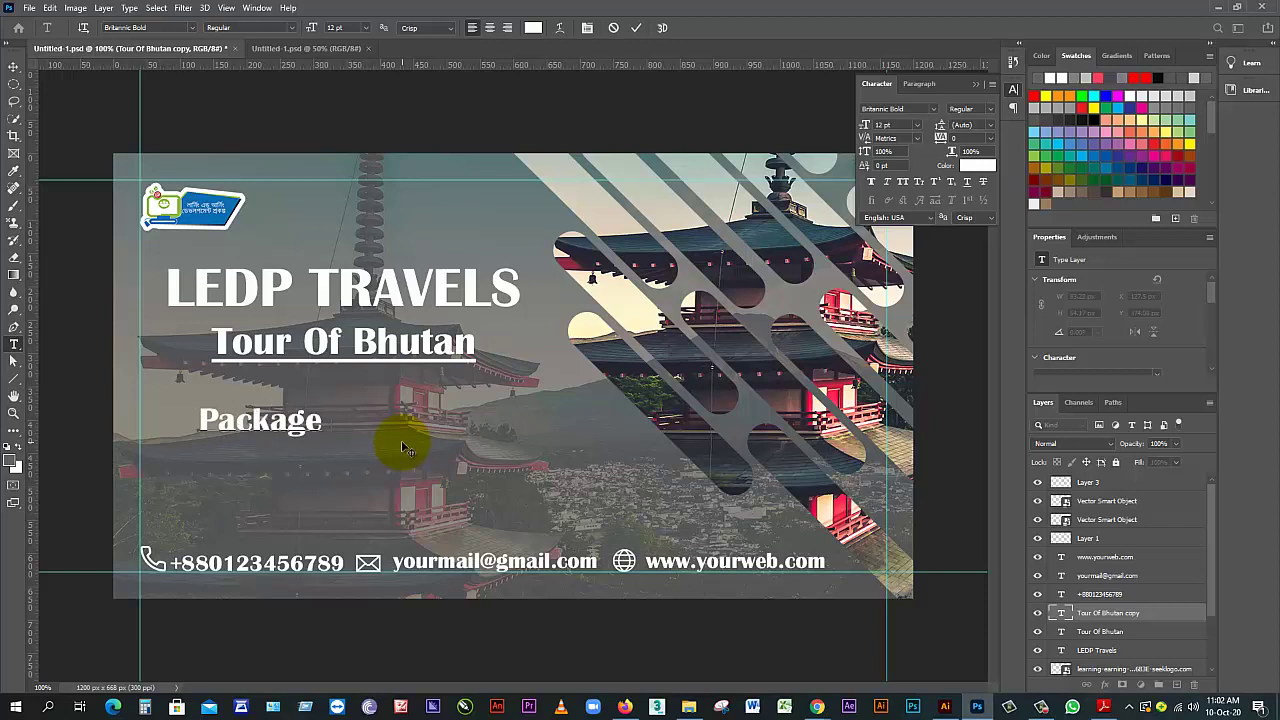
text(e 1)
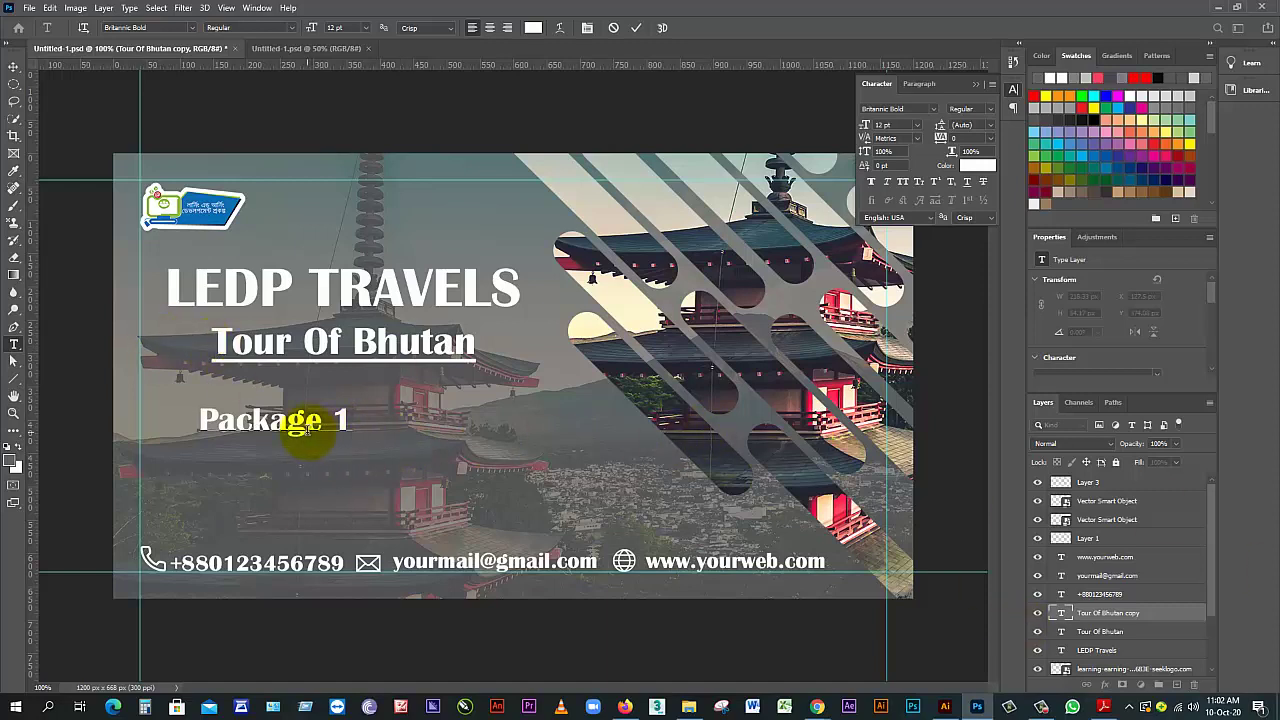
click(15, 68)
Add a horizontal guide below the subtitle area and place the Package 1 heading just above it, flush with the left margin guide
drag(511, 70, 491, 422)
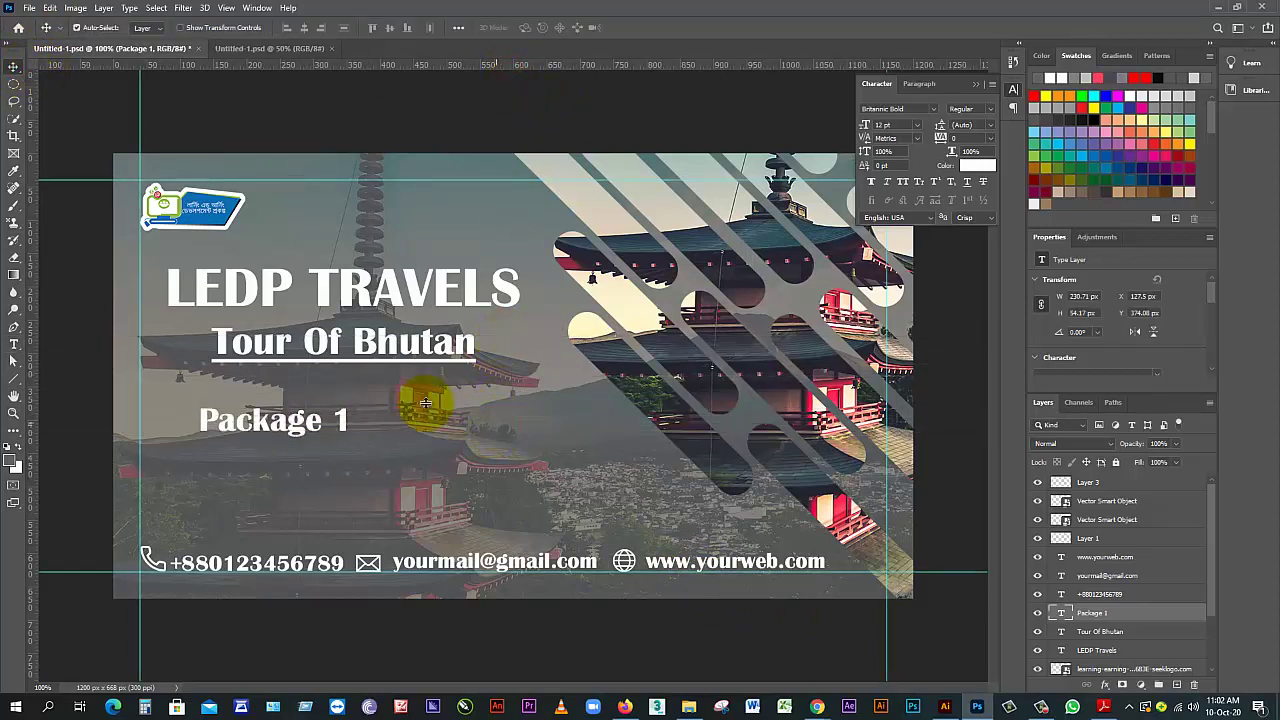
drag(279, 437, 218, 422)
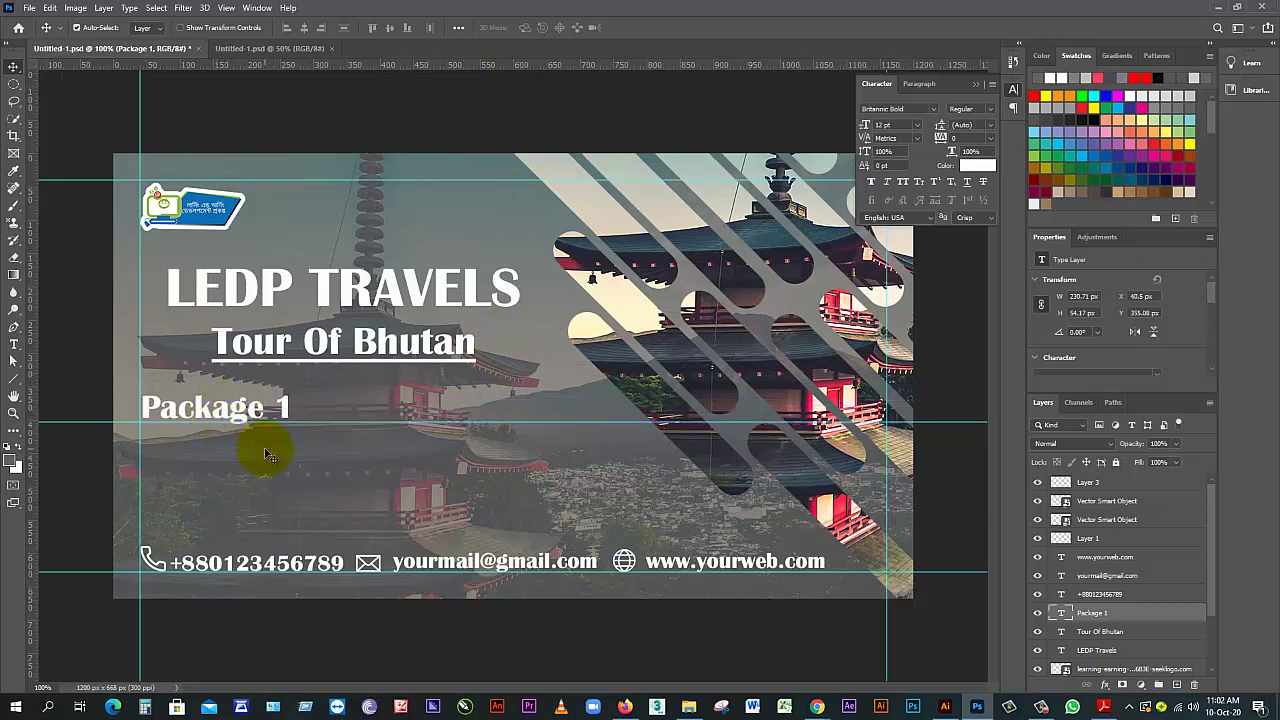
key(Up)
key(Up)
key(Up)
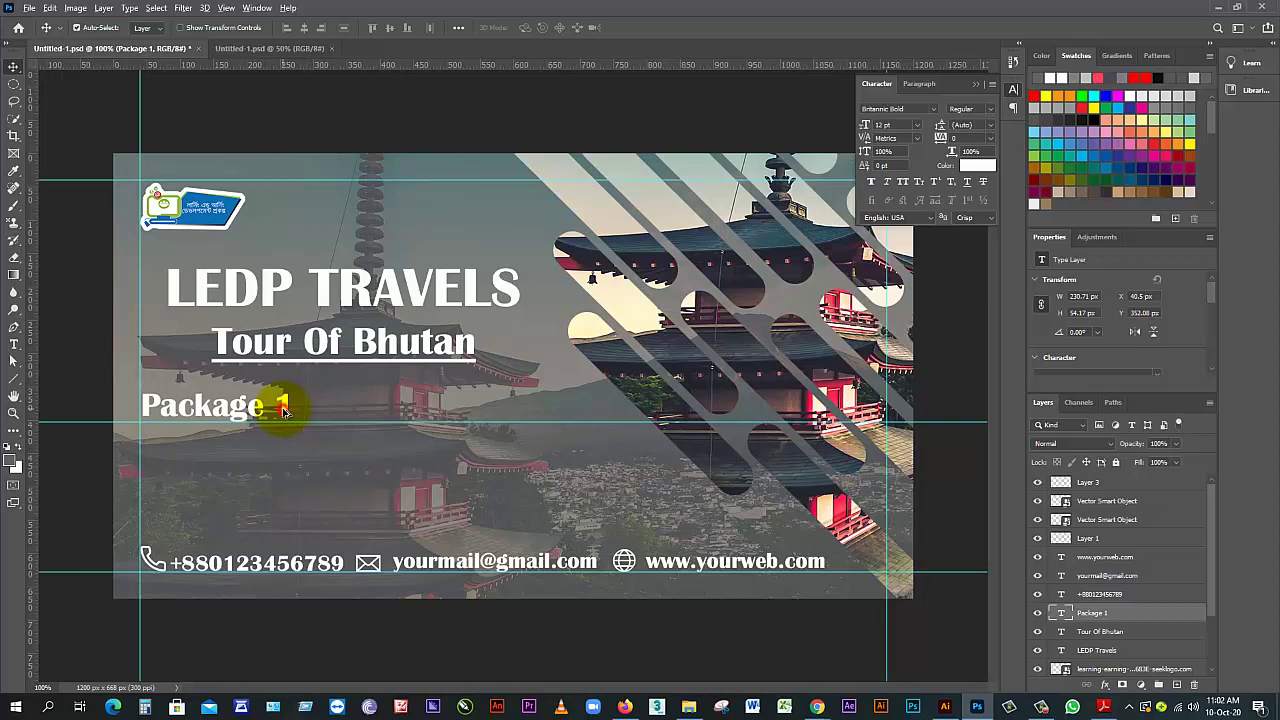
Duplicate the Package 1 heading to its right as a second column heading and set both headings to 11 pt
drag(283, 411, 496, 405)
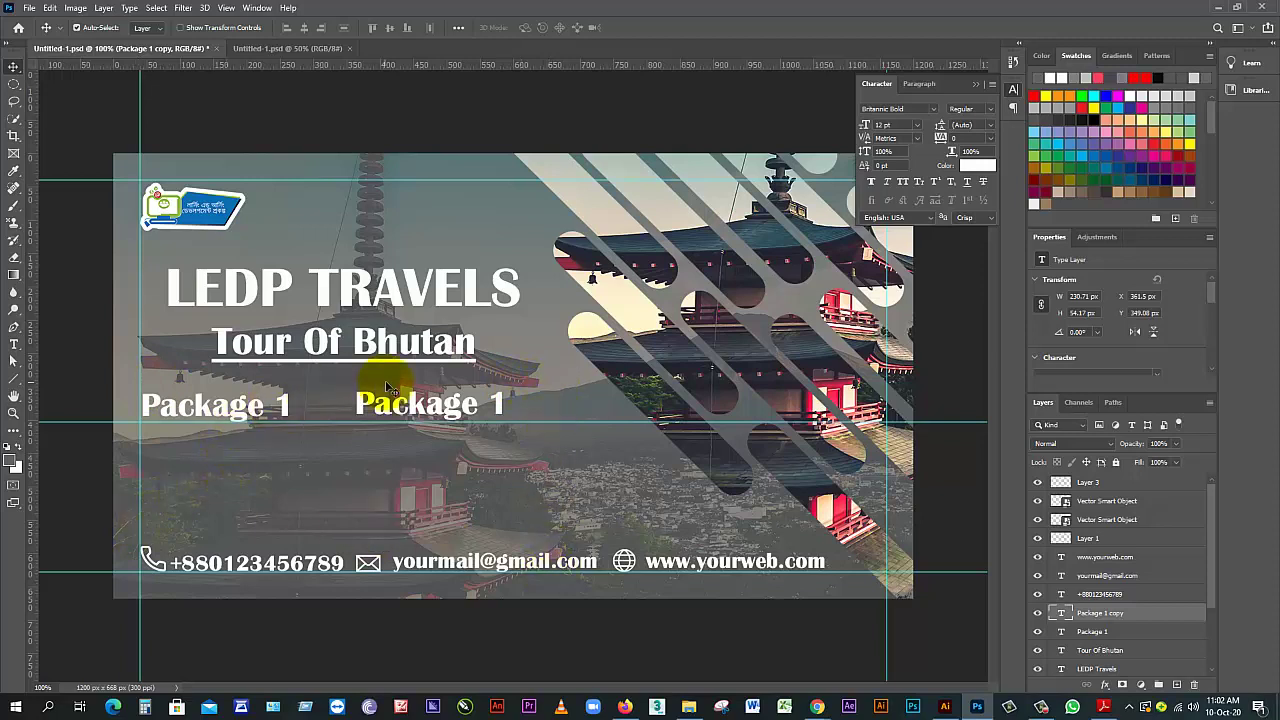
click(258, 410)
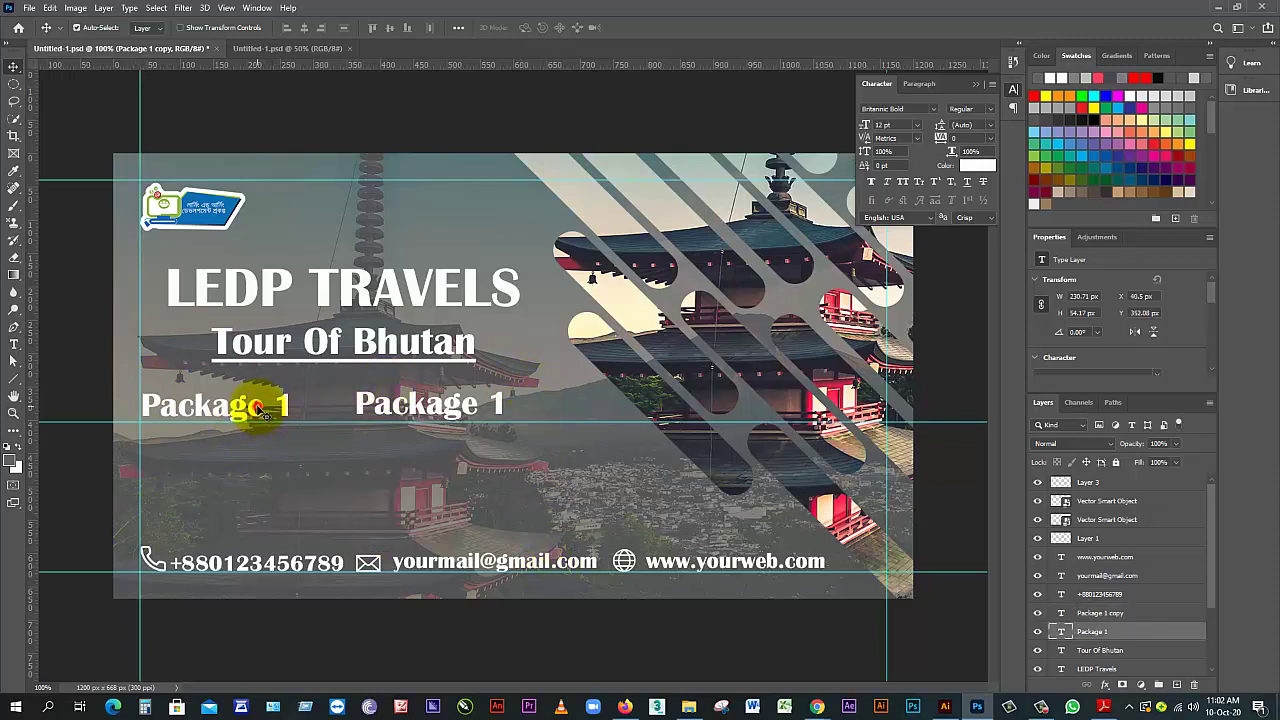
ctrl+click(1120, 613)
click(903, 124)
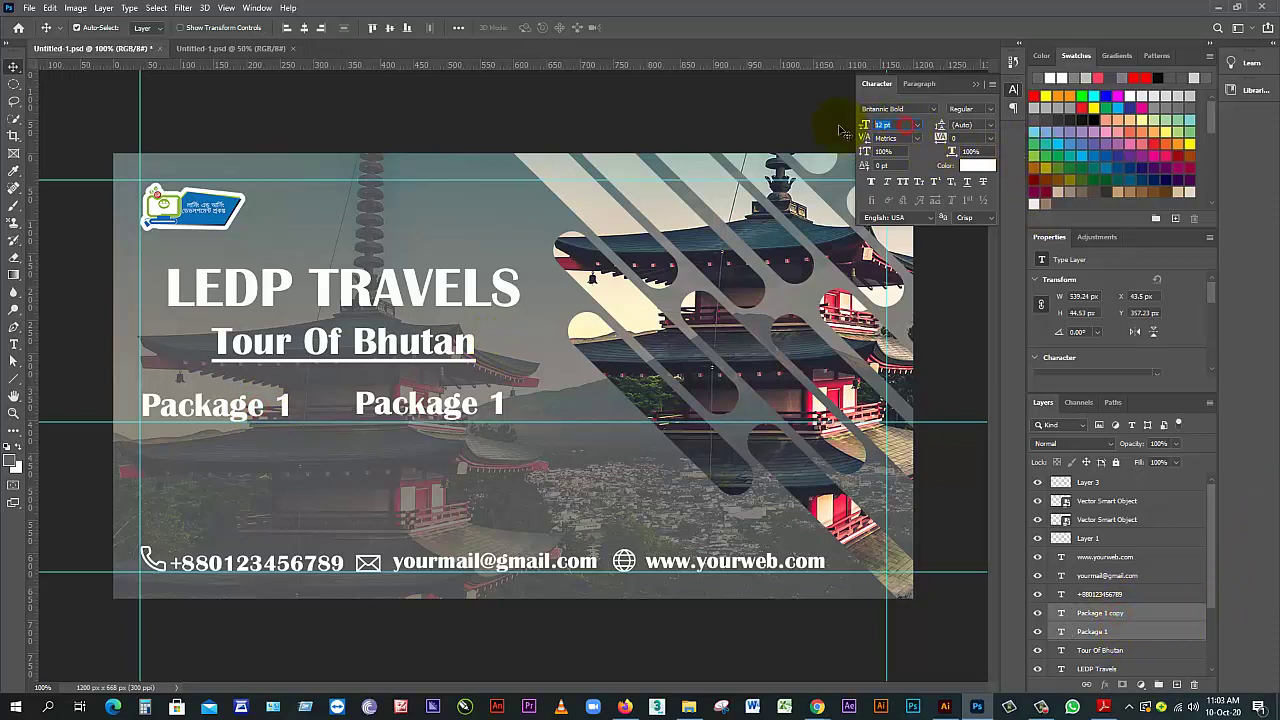
key(Return)
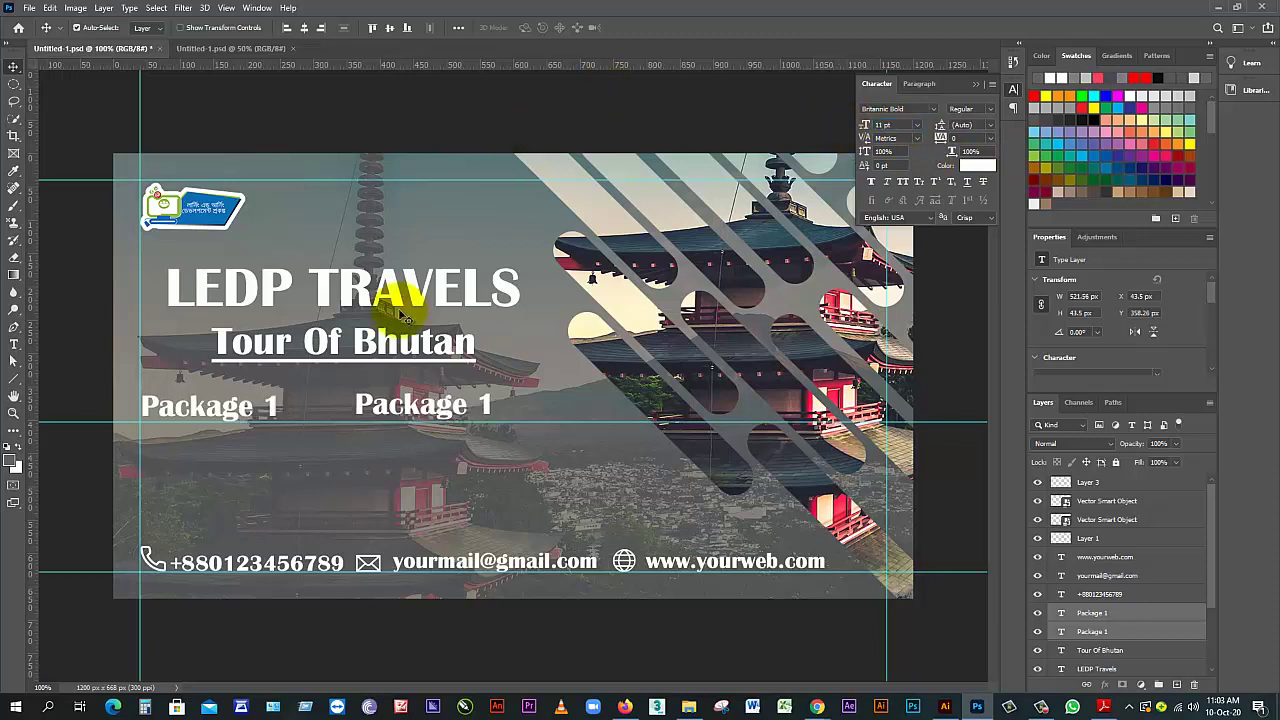
click(100, 303)
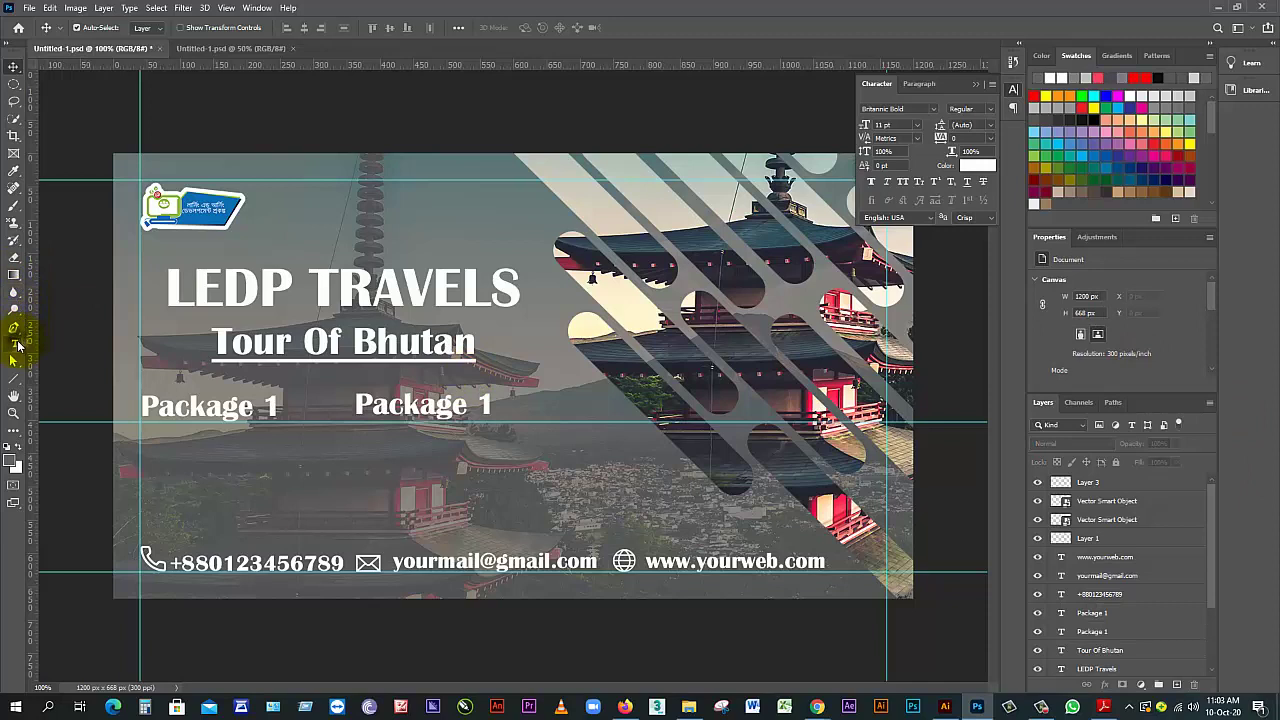
Create a placeholder paragraph text box about 208 by 163 px under the first Package 1 heading, with its text at 8 pt
drag(14, 344, 58, 349)
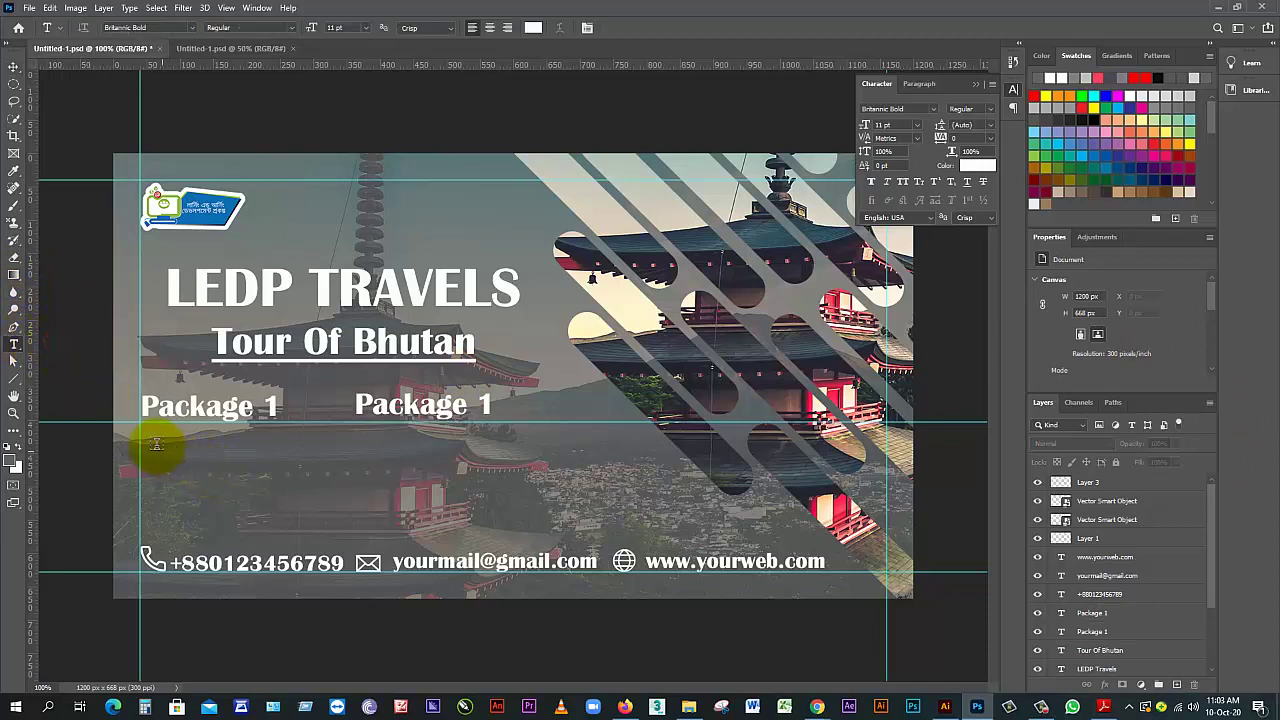
drag(143, 430, 283, 538)
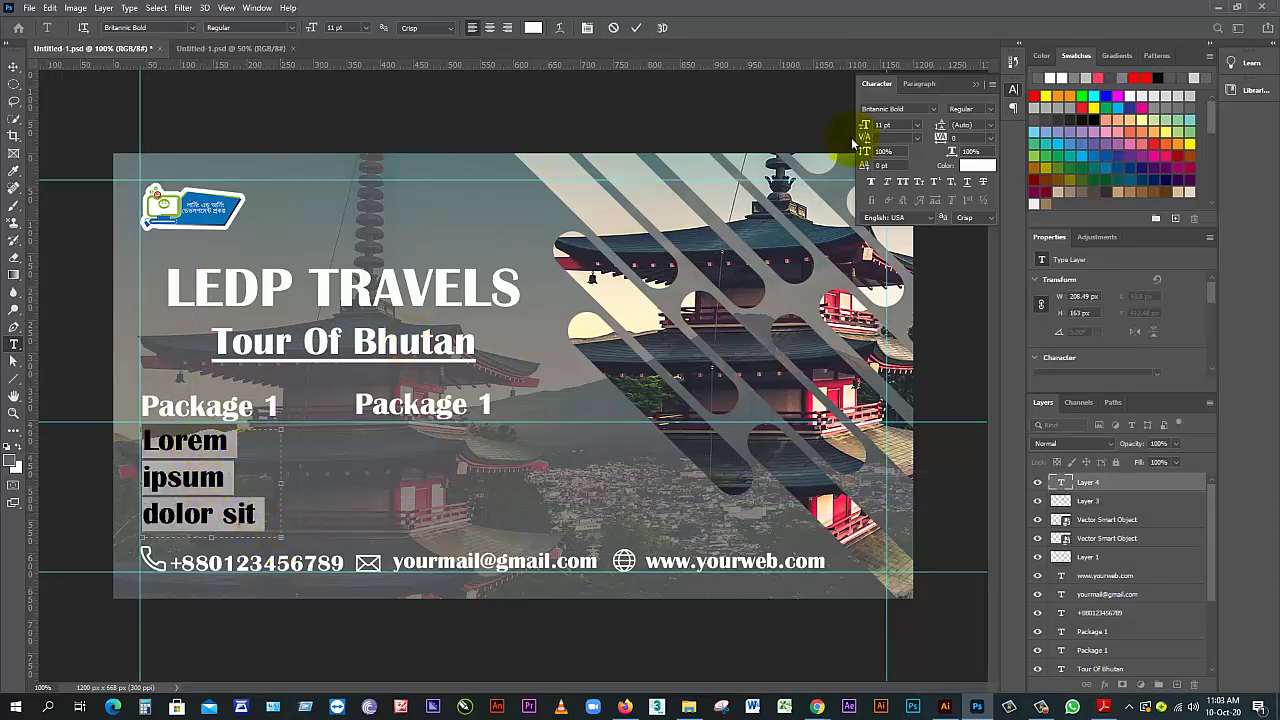
click(898, 127)
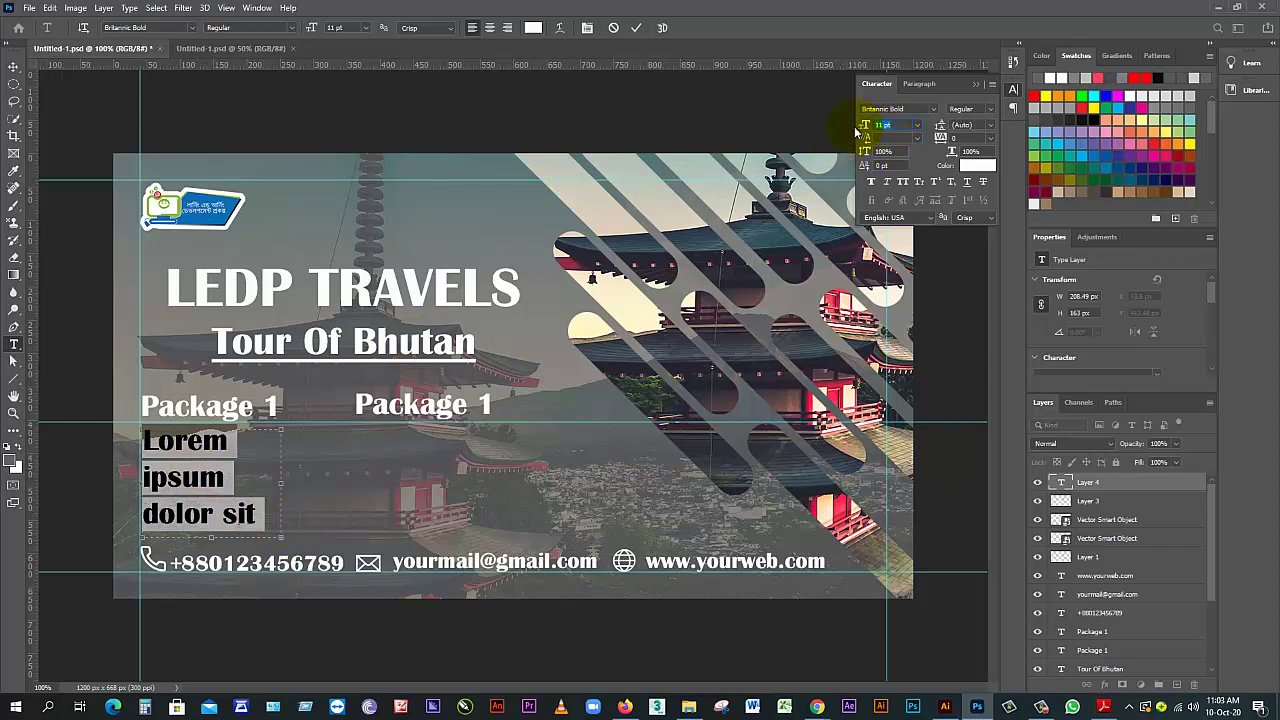
text(8)
key(Return)
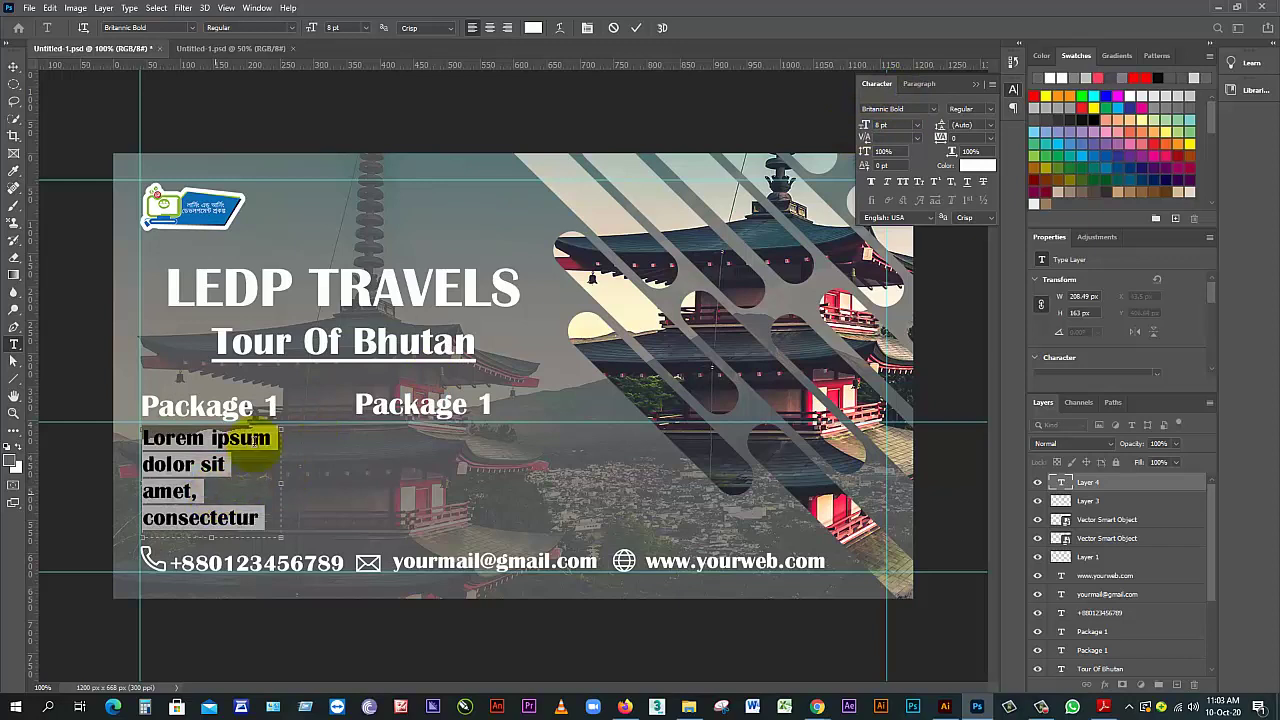
Try right and left alignment on the Lorem ipsum paragraph, settle on justifying all lines, and commit the text
click(507, 28)
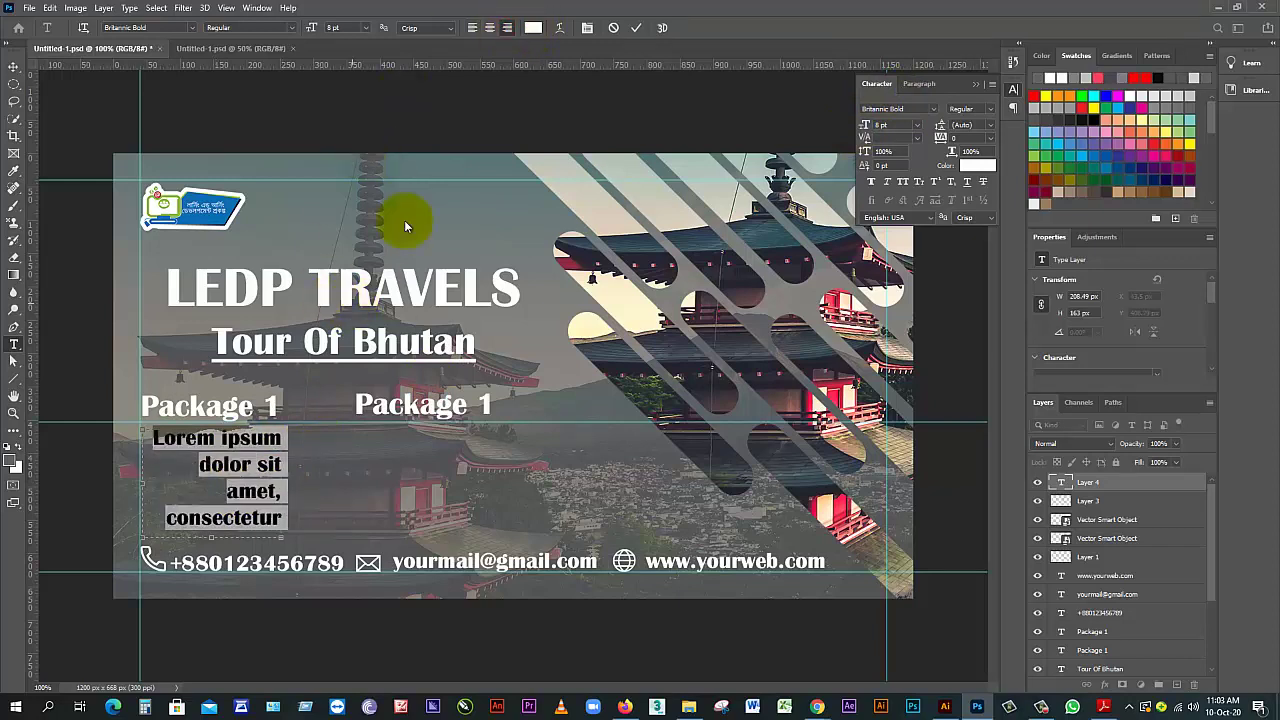
click(471, 28)
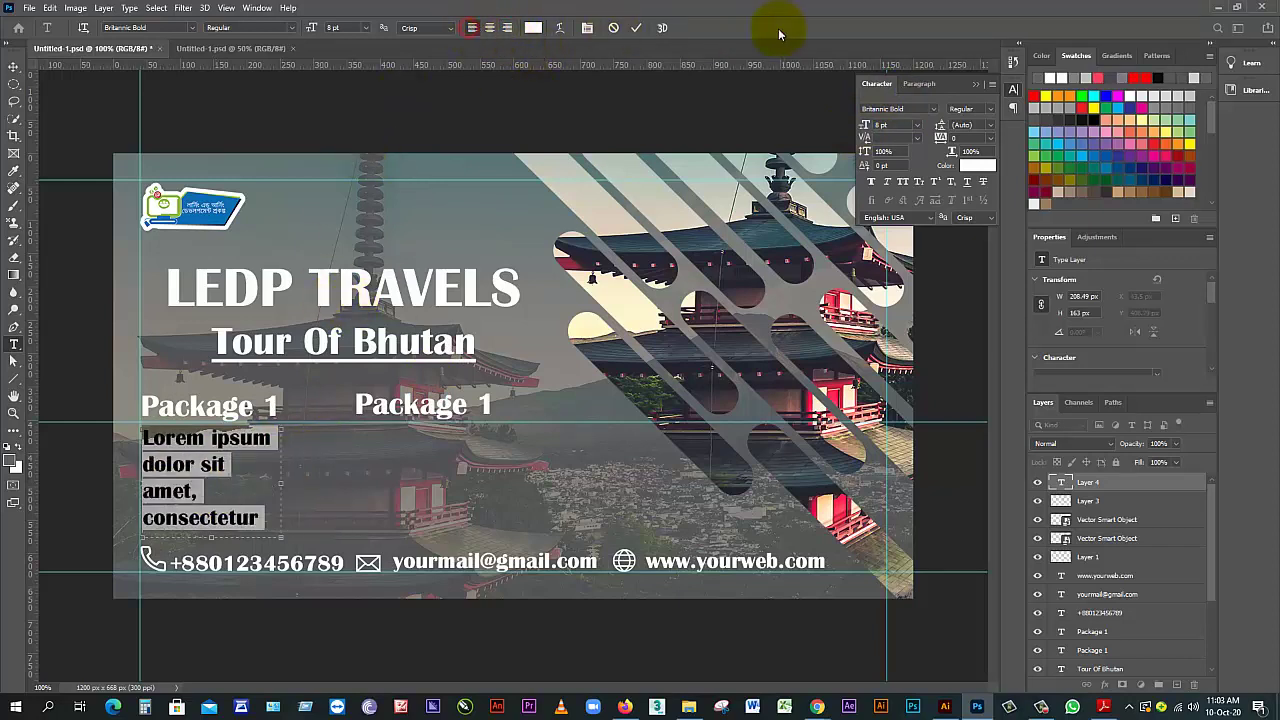
click(919, 84)
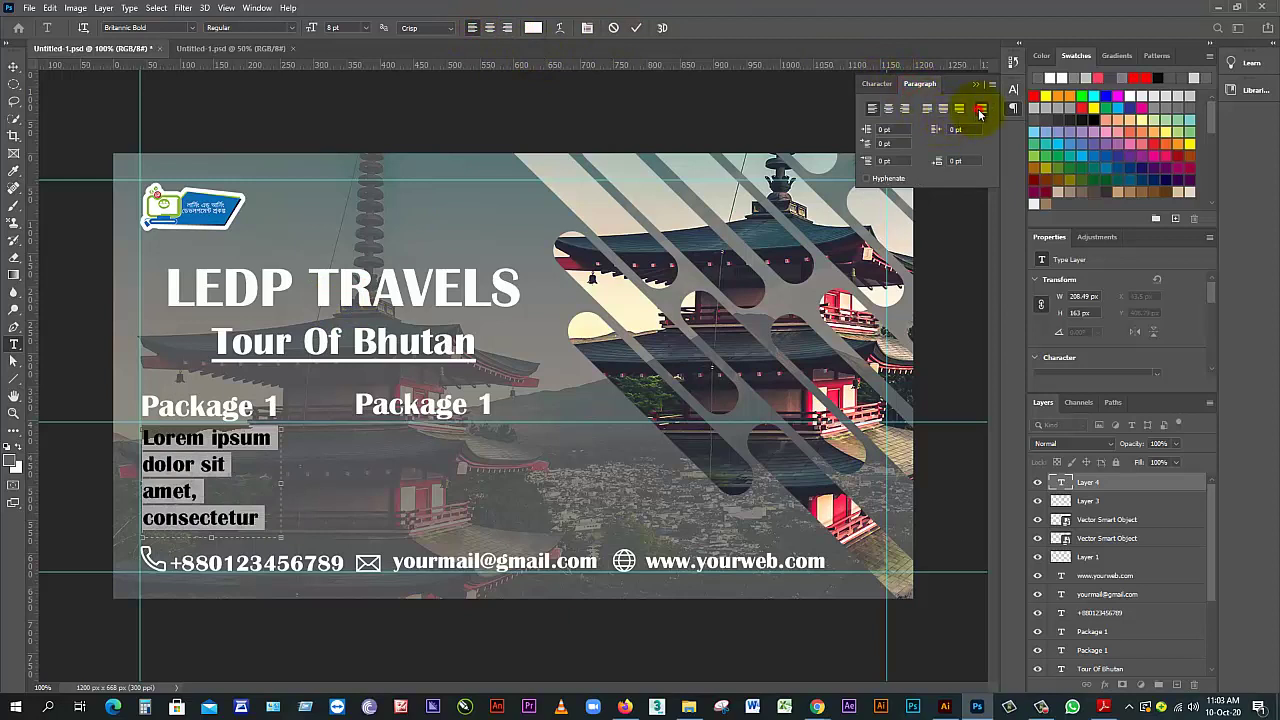
click(980, 110)
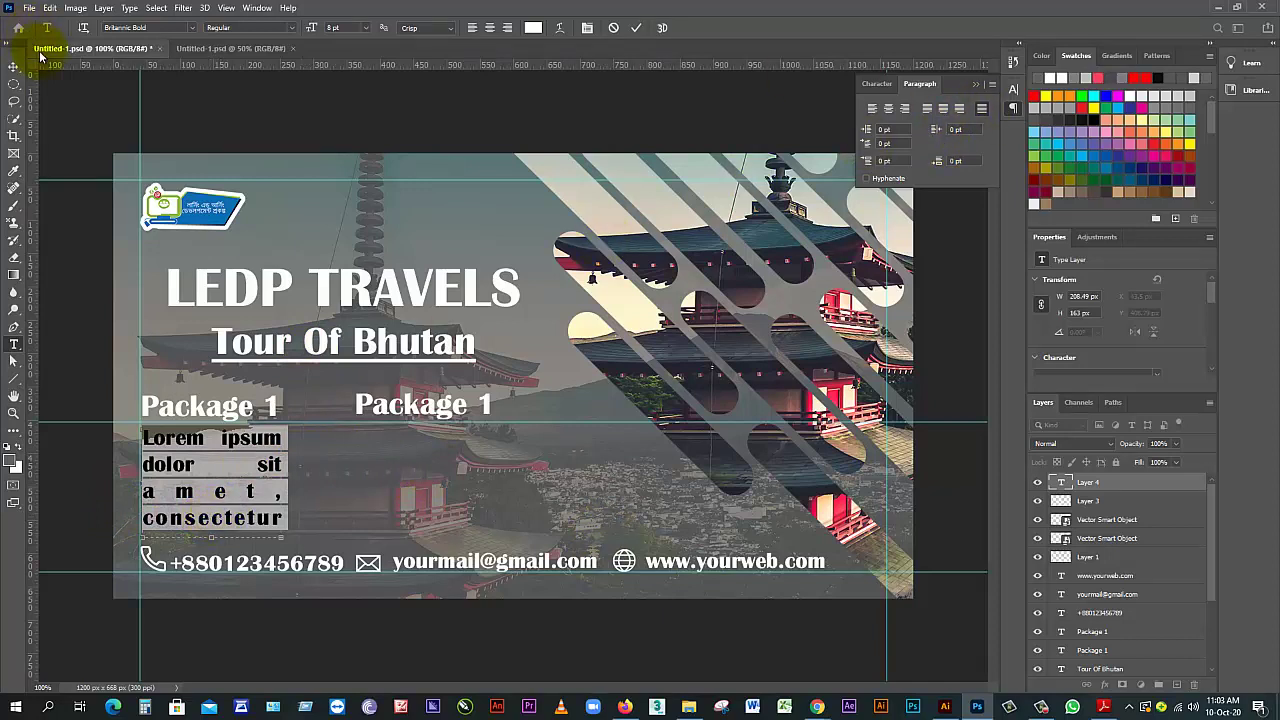
click(12, 68)
click(12, 68)
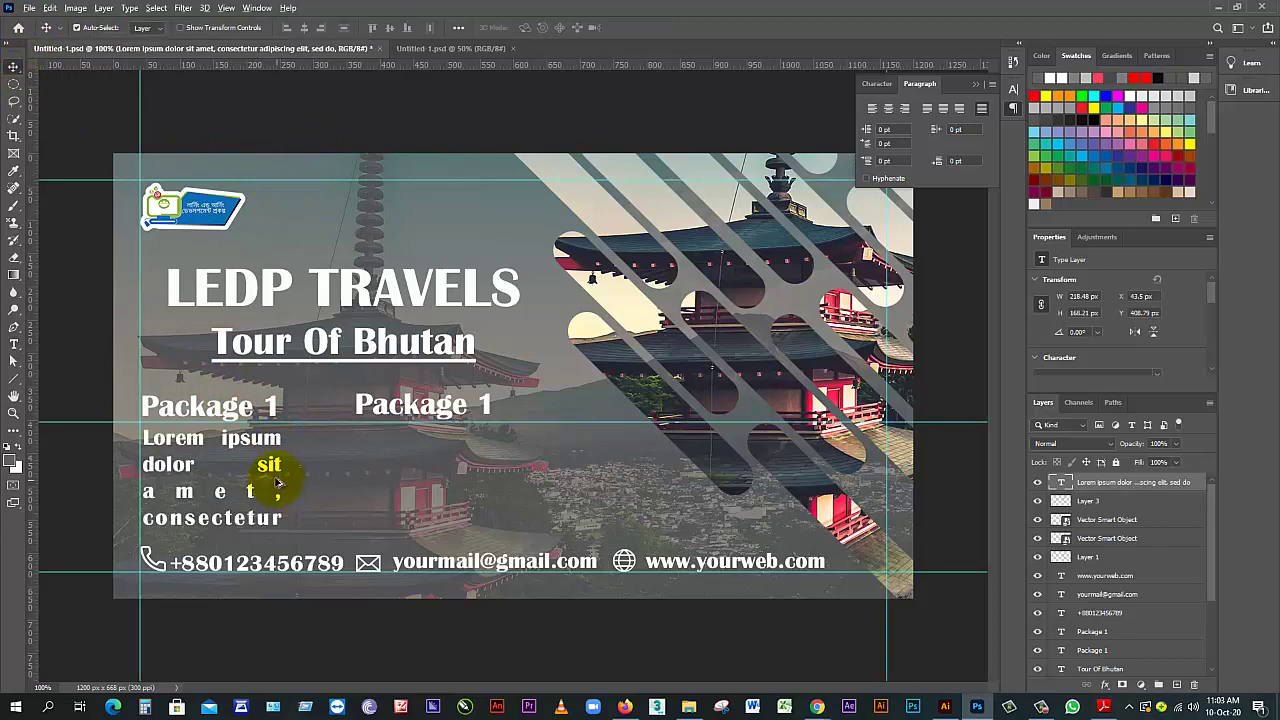
Duplicate the justified Lorem ipsum paragraph level with the original, under the second column's Package 1 heading
drag(273, 473, 475, 498)
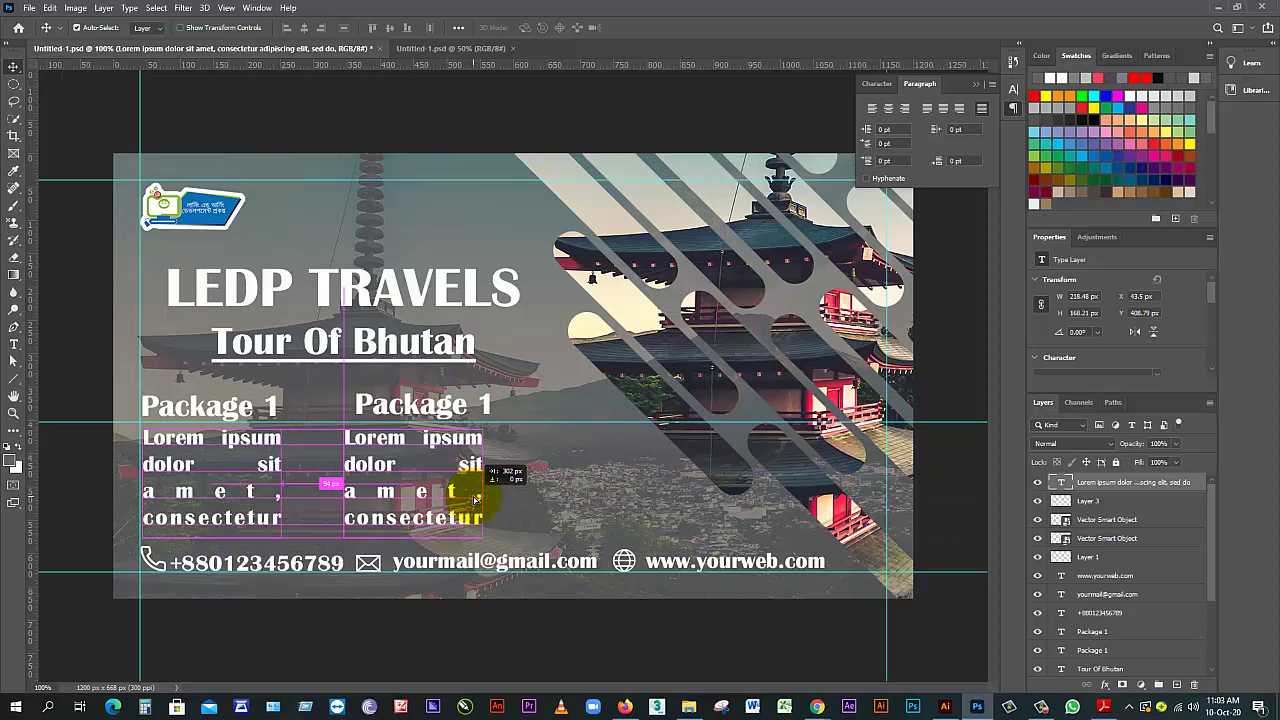
drag(475, 498, 484, 487)
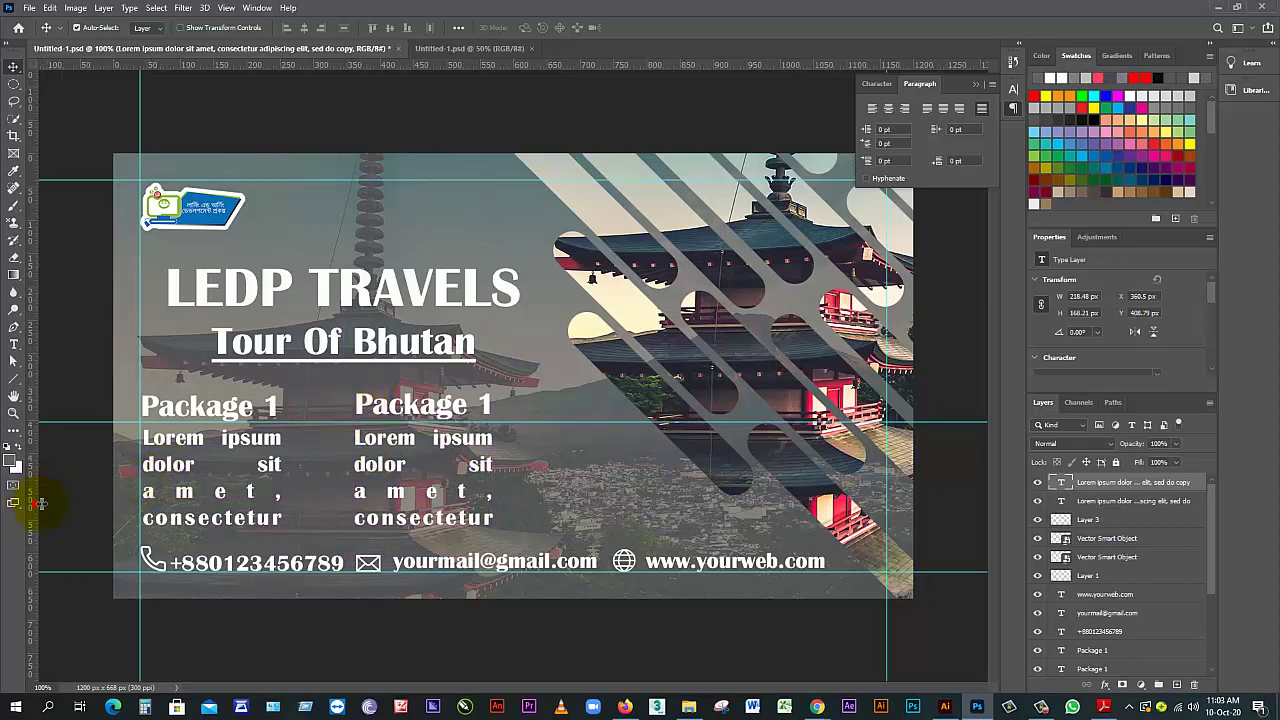
Add a vertical guide at the second column's left edge and align the left edges of its heading and paragraph
drag(38, 503, 352, 508)
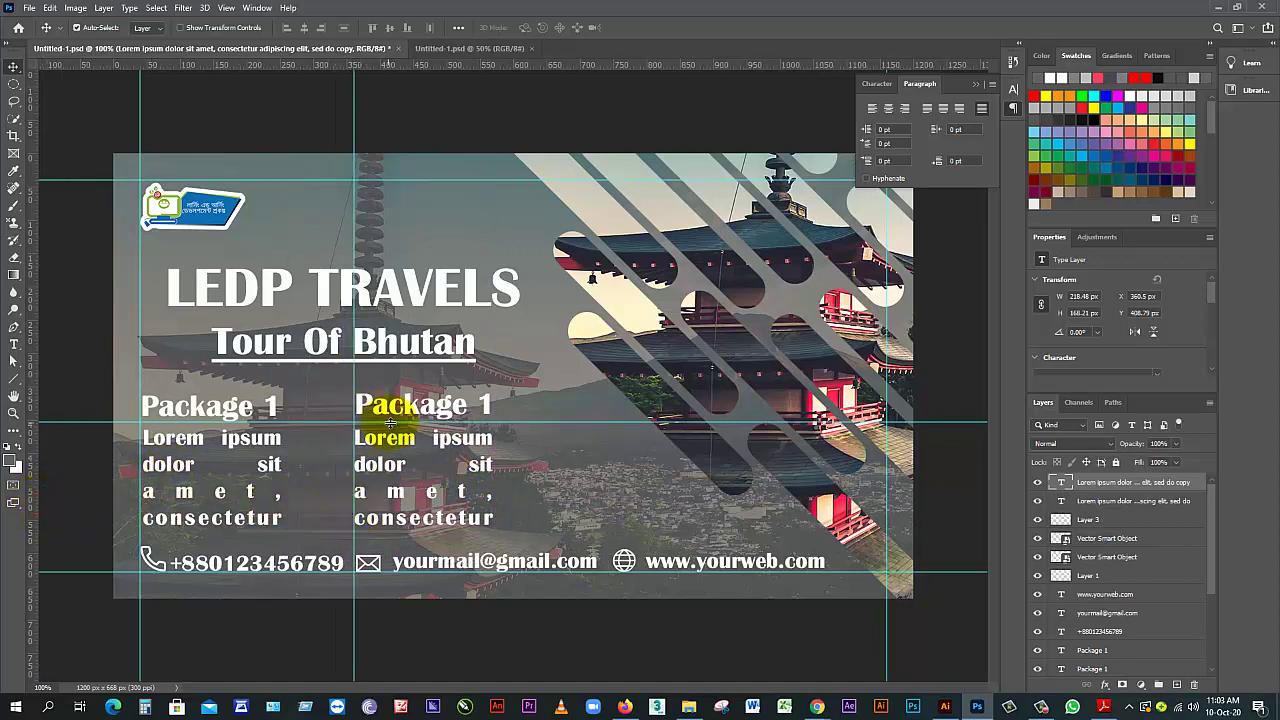
click(447, 414)
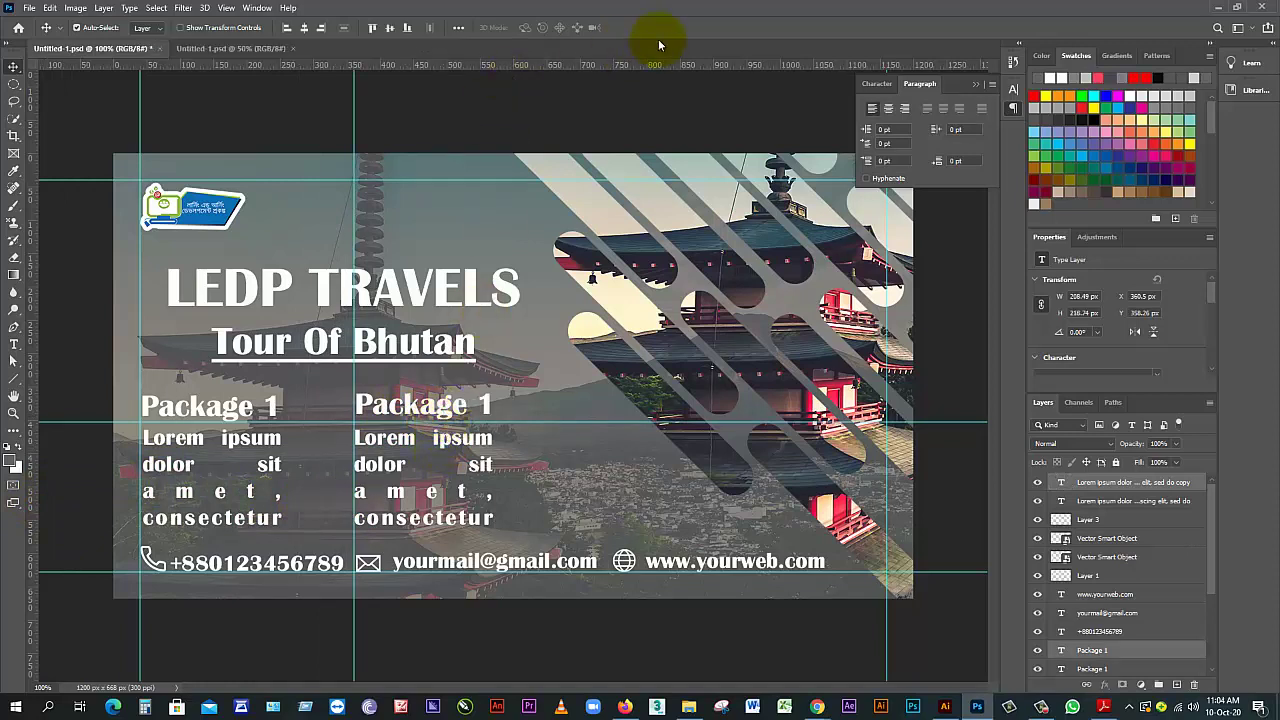
click(287, 28)
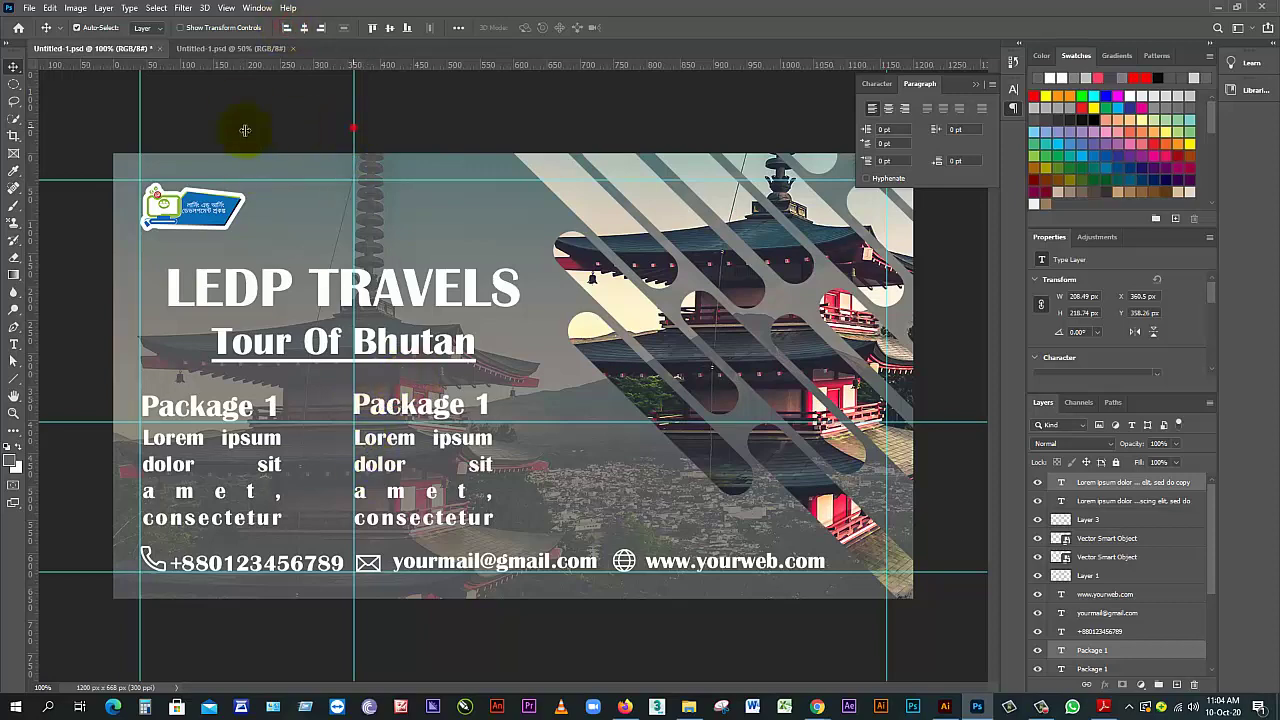
Move the logo to just above the website address and remove the horizontal guide across the middle of the canvas
click(290, 140)
key(ctrl+minus)
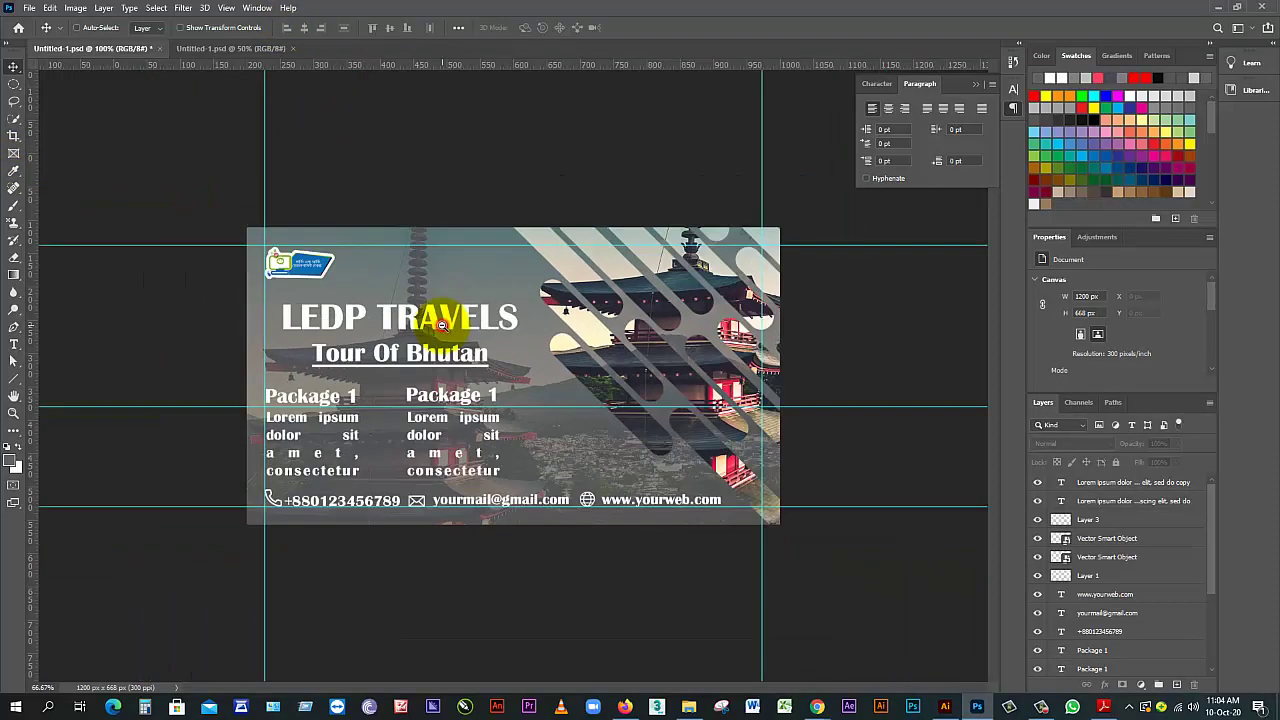
key(ctrl+plus)
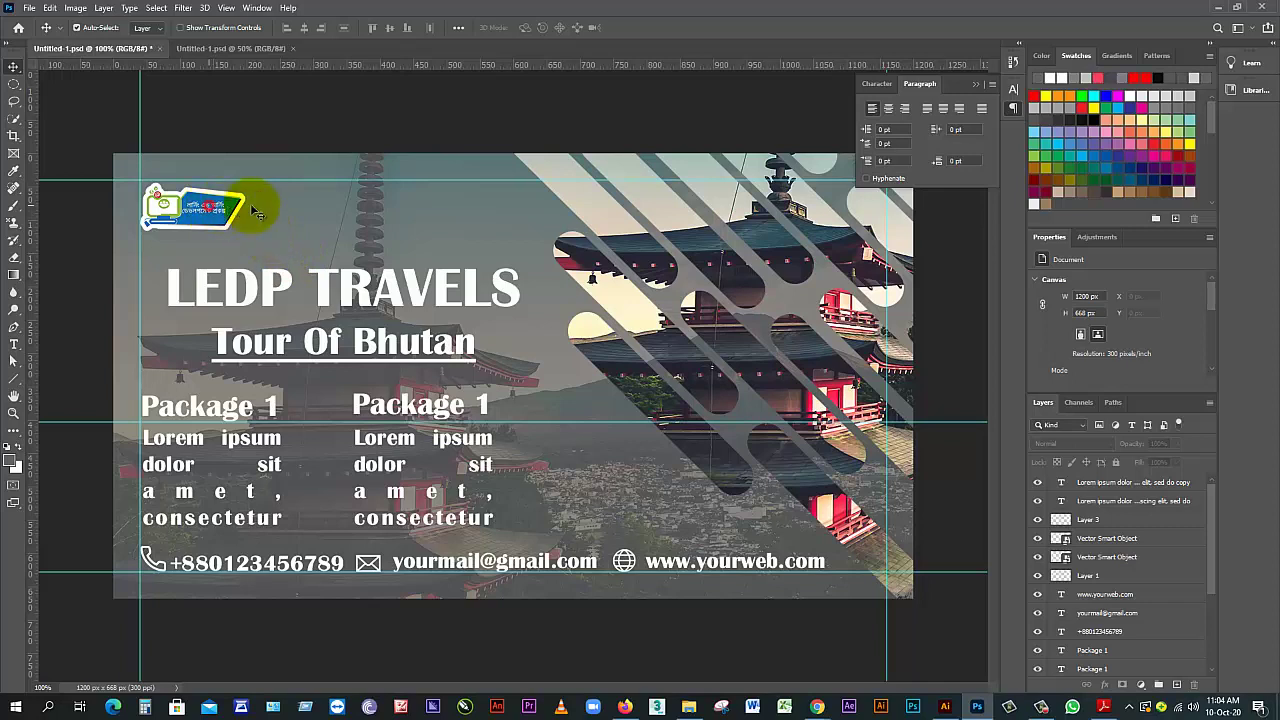
drag(240, 208, 661, 521)
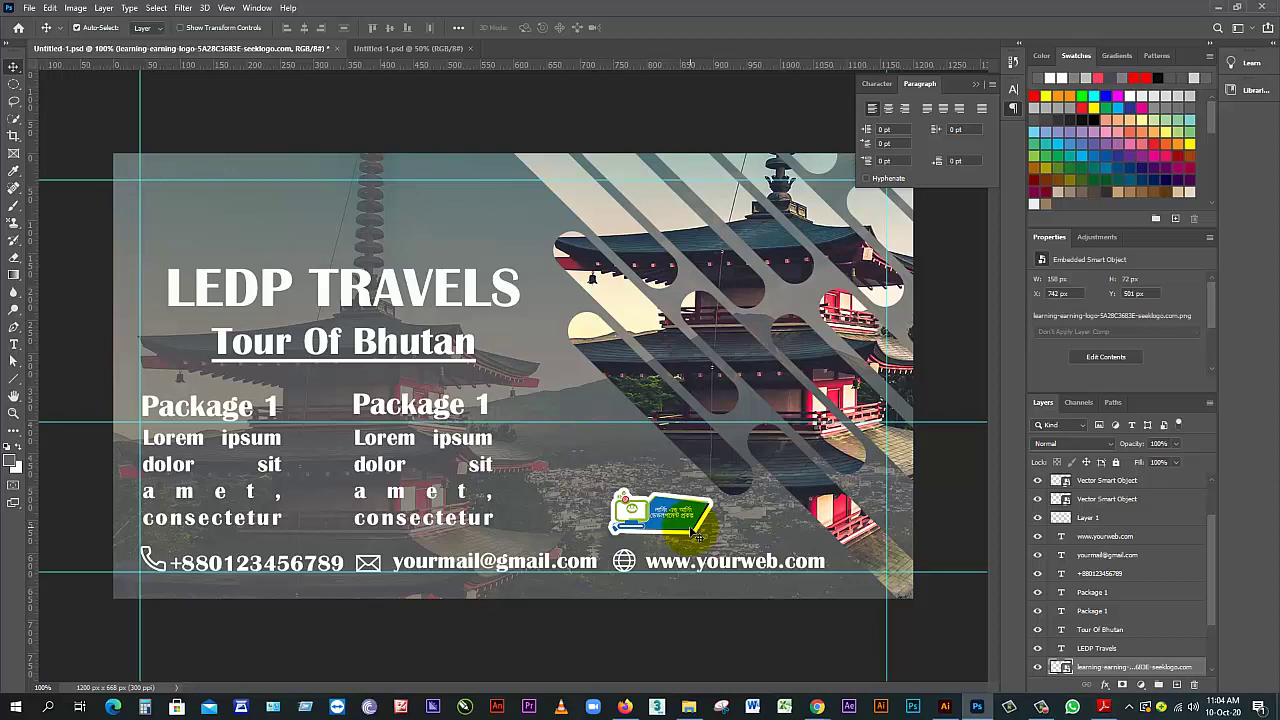
alt+click(560, 441)
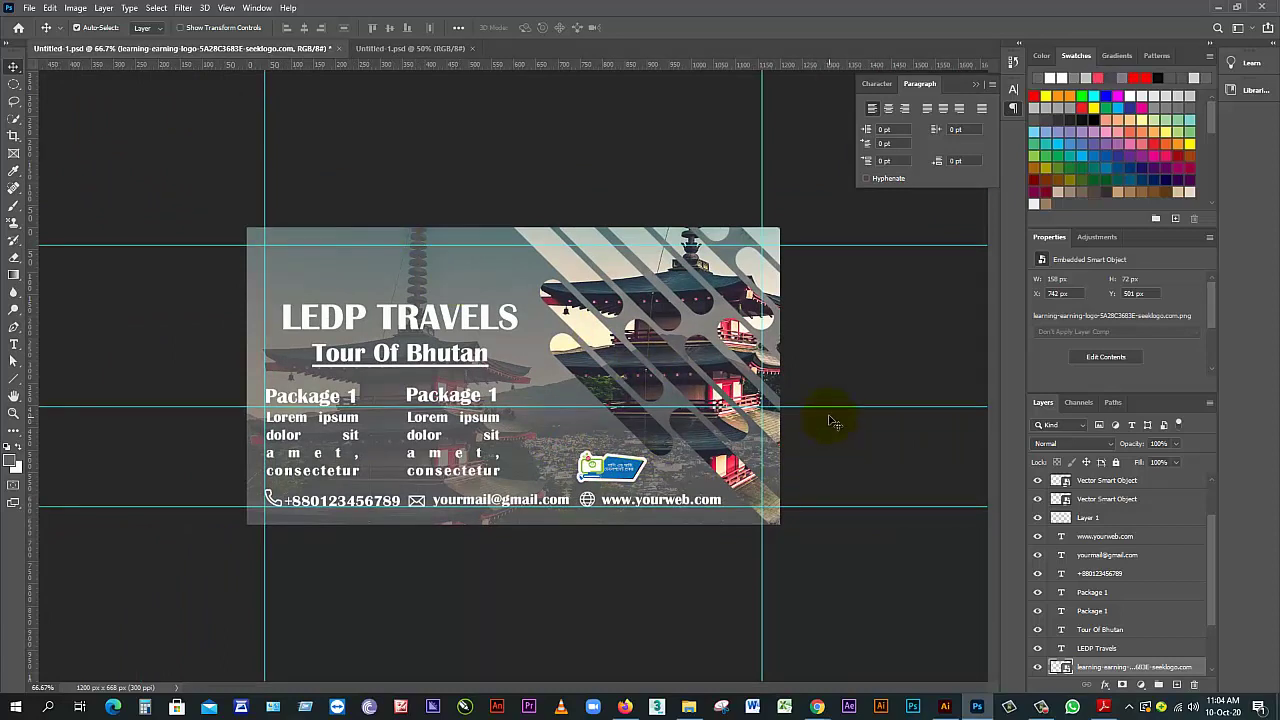
drag(824, 406, 780, 23)
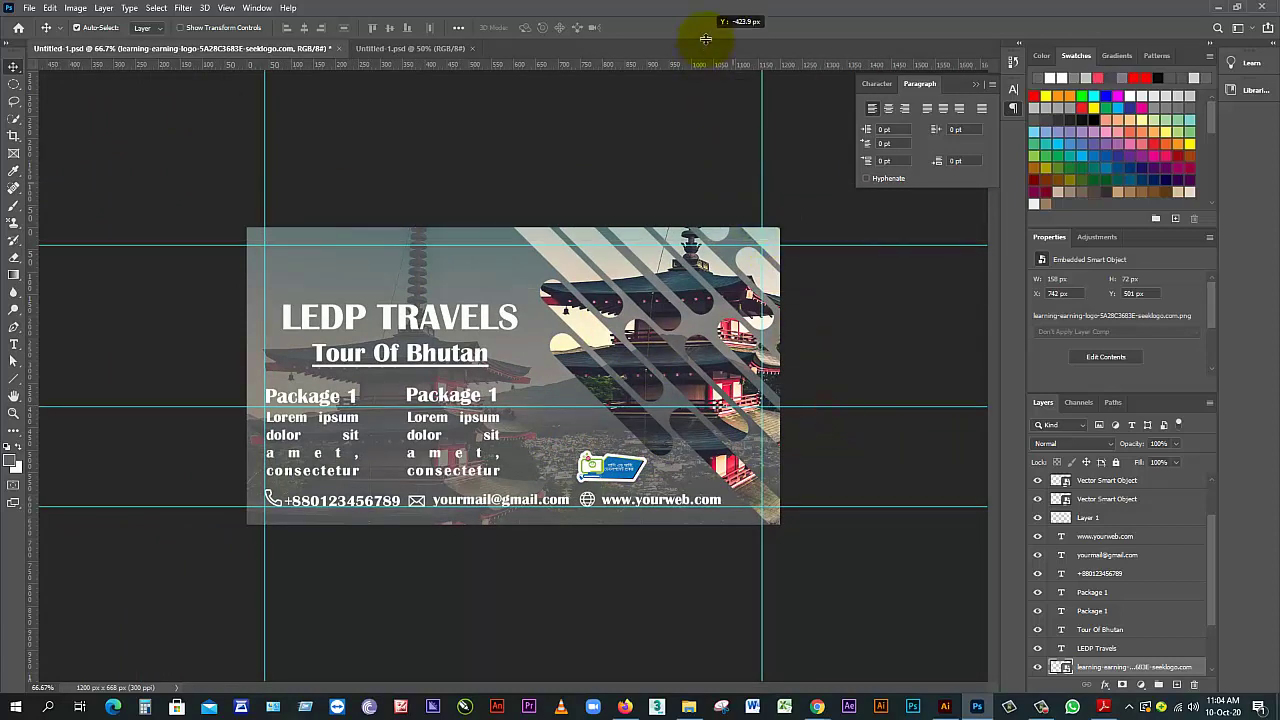
Prepare a Save for Web (Legacy) export of the design as JPEG with Maximum quality 100
click(30, 8)
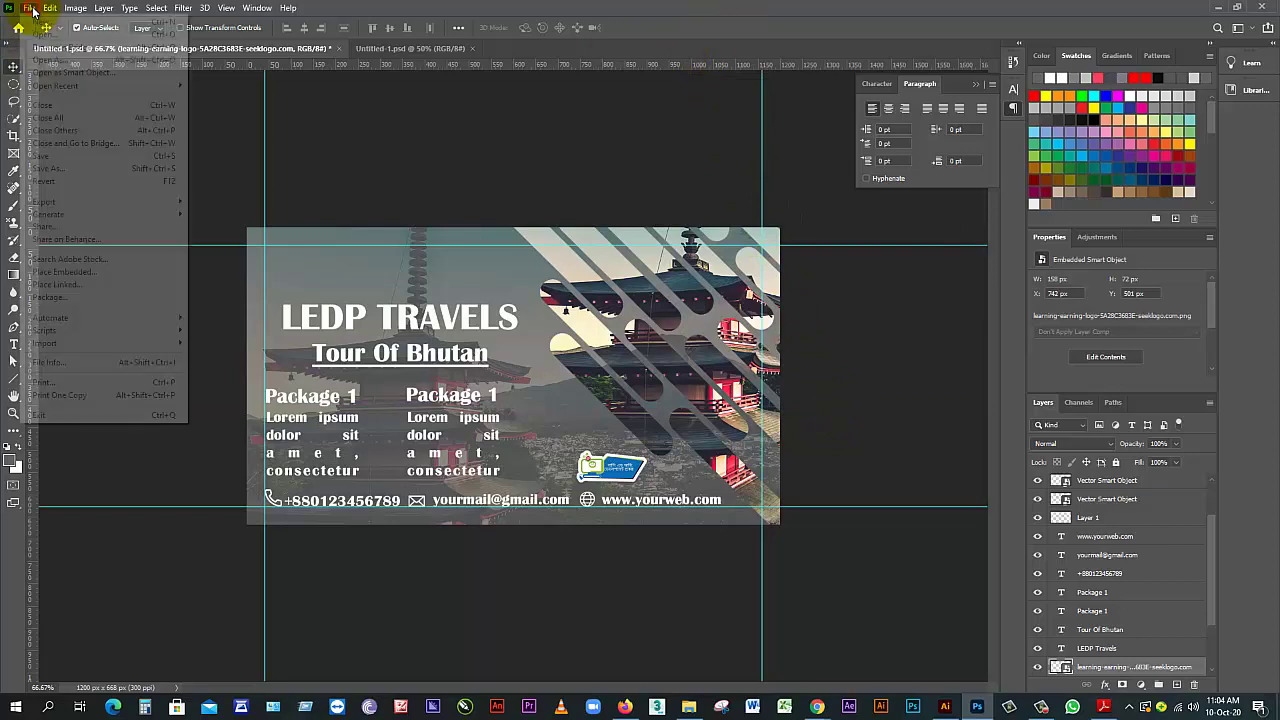
mouse_move(50, 8)
click(29, 8)
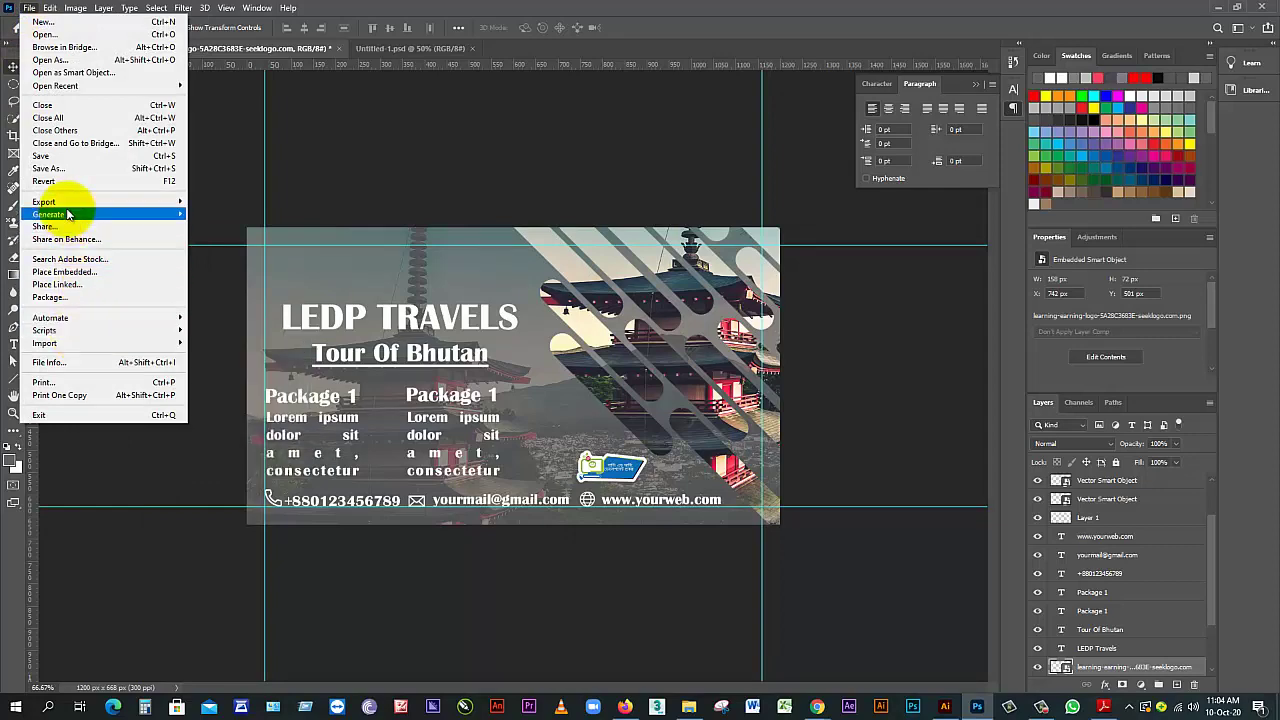
mouse_move(60, 201)
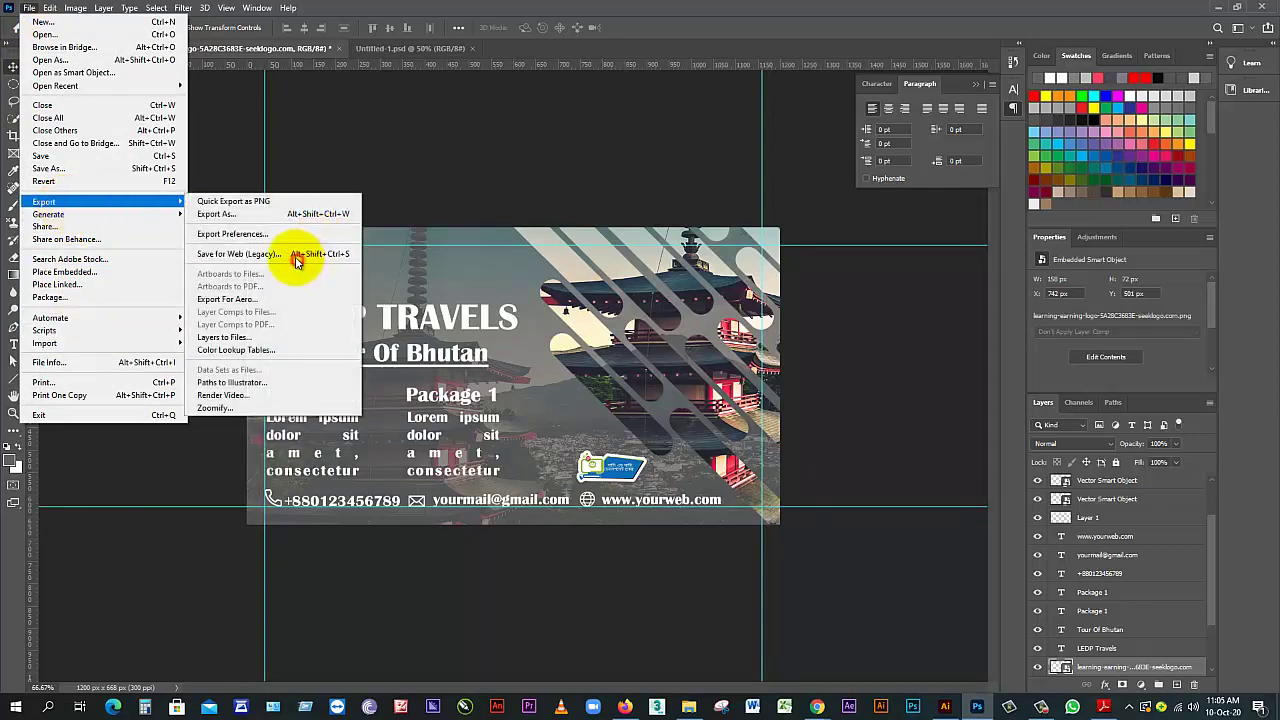
click(300, 258)
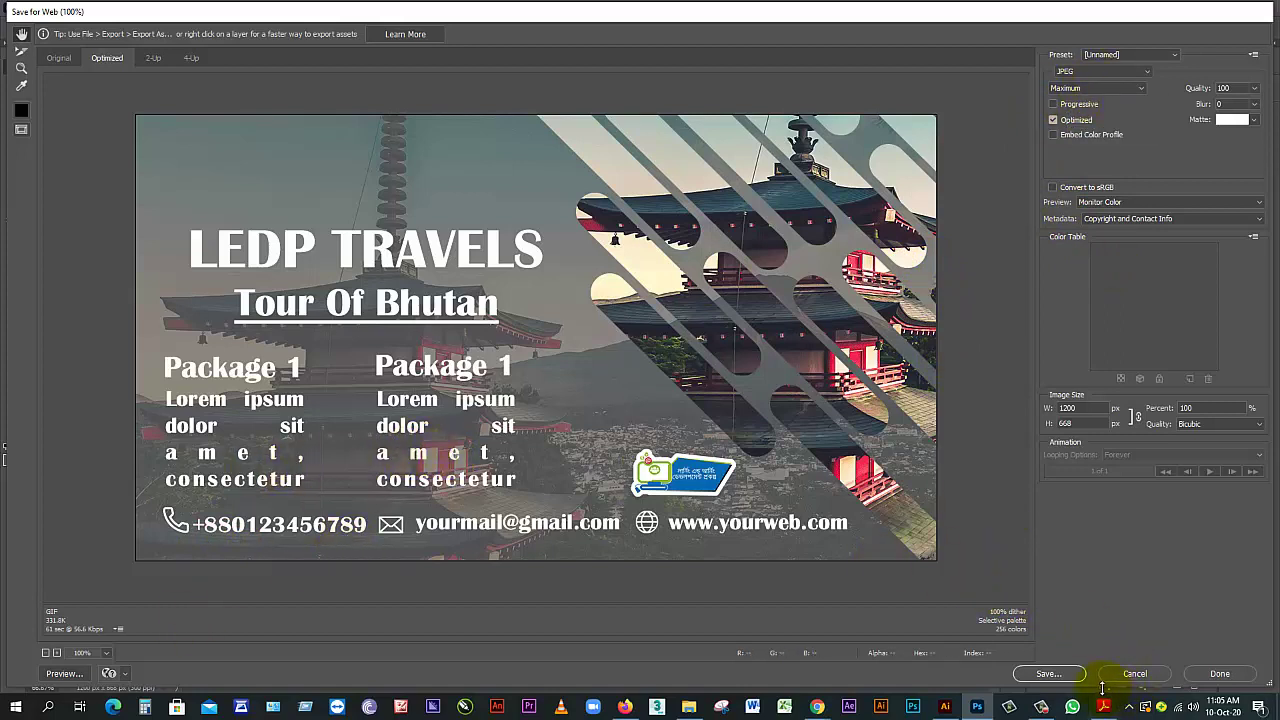
Save the optimized image as Untitled-1.jpg in the Facebook post folder inside the design folder
click(1048, 675)
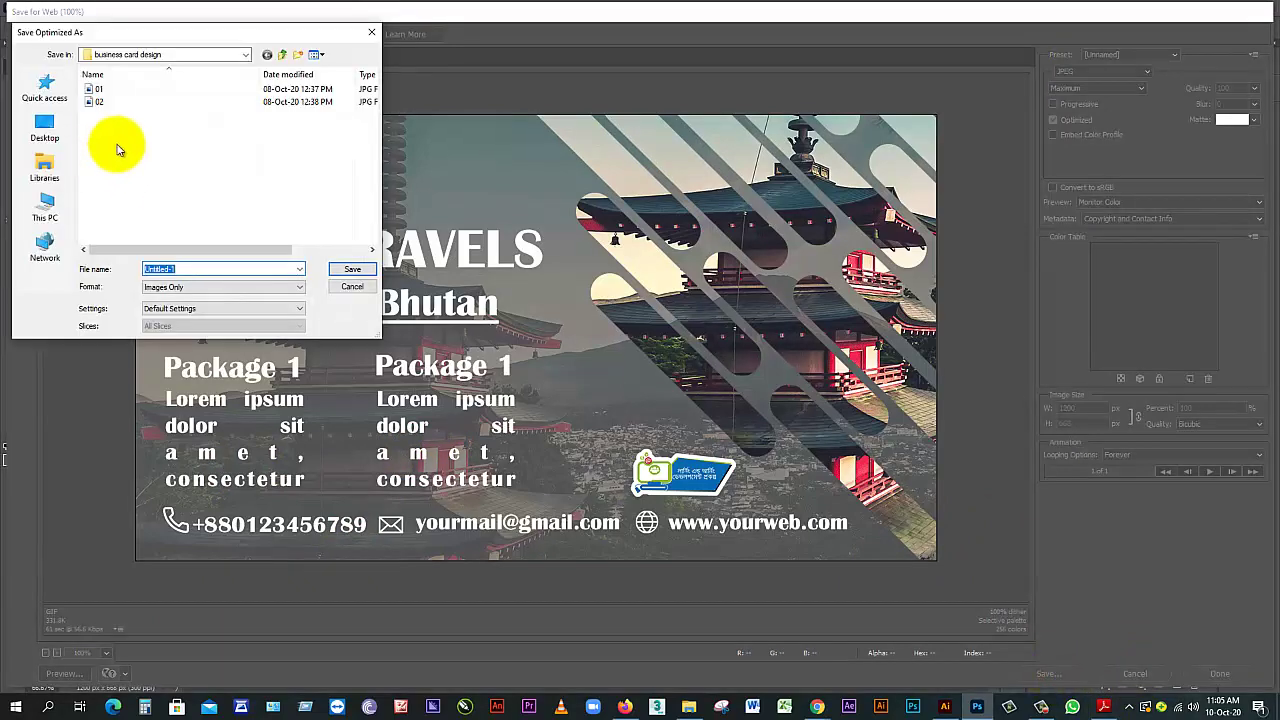
click(244, 56)
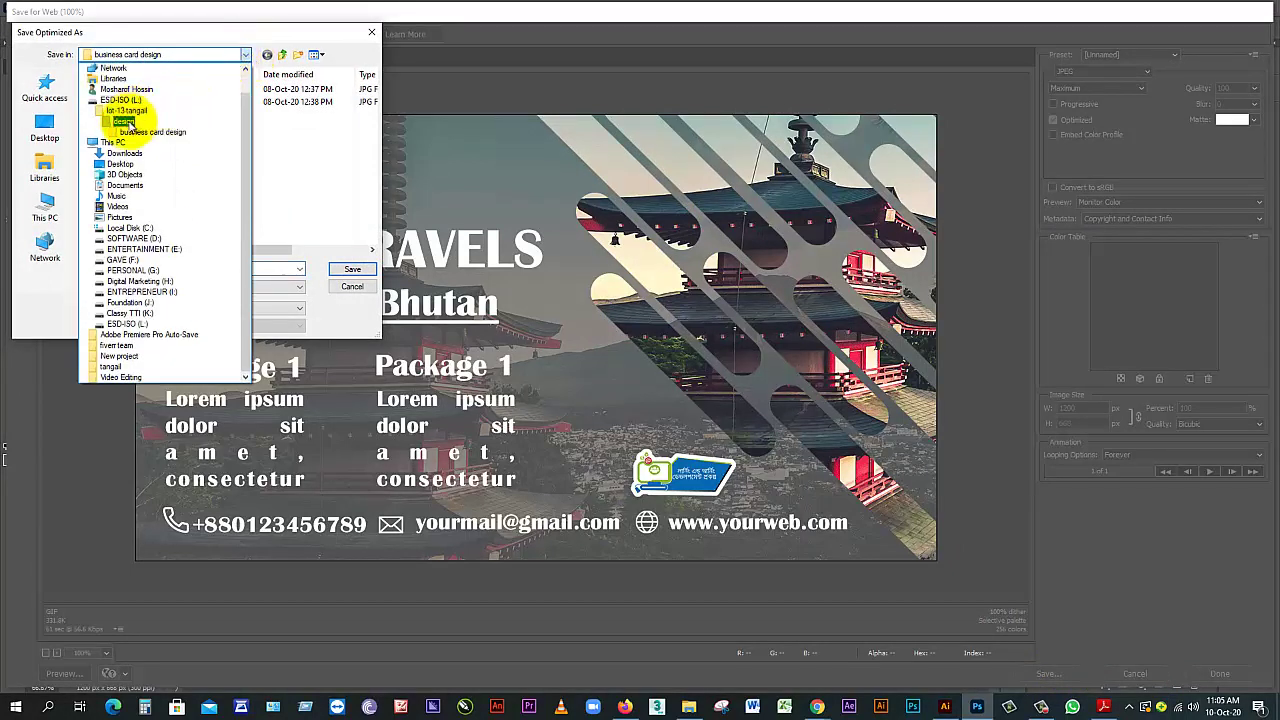
click(123, 121)
double_click(120, 104)
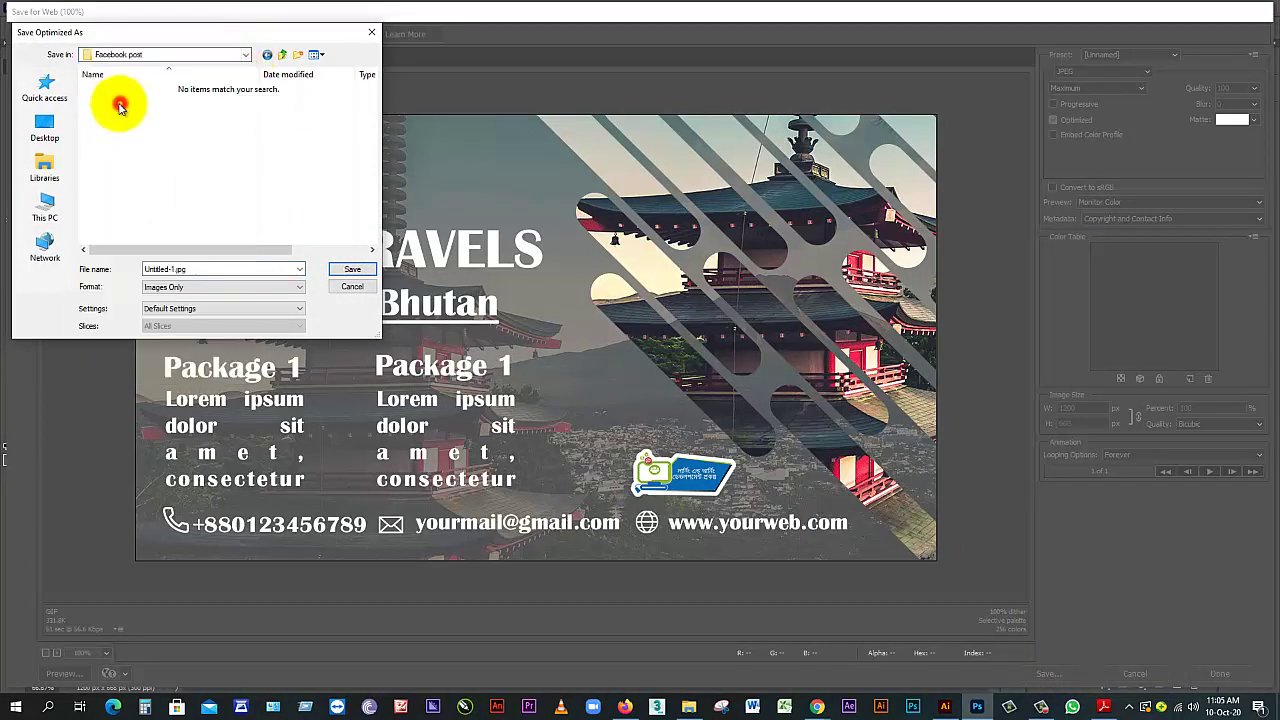
click(351, 269)
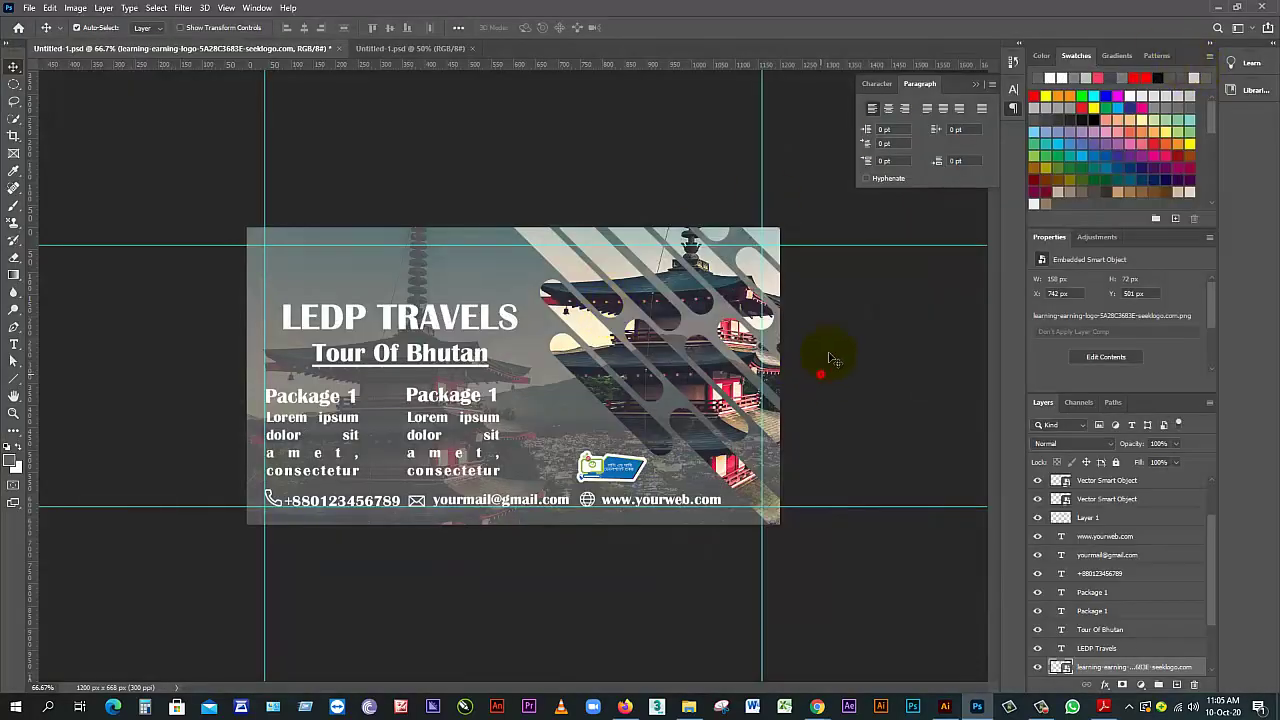
Switch to File Explorer and open the Facebook post folder under lot-13 tangail, design on drive ESD-ISO (L:)
click(689, 707)
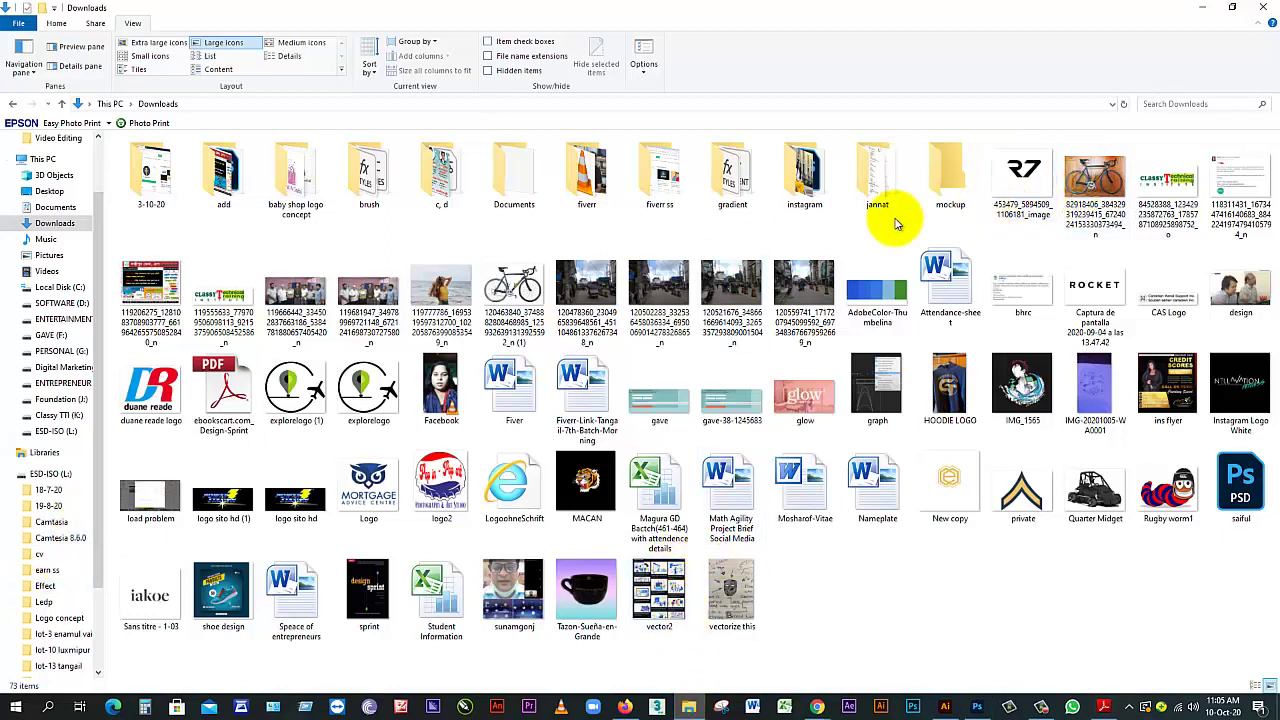
click(52, 475)
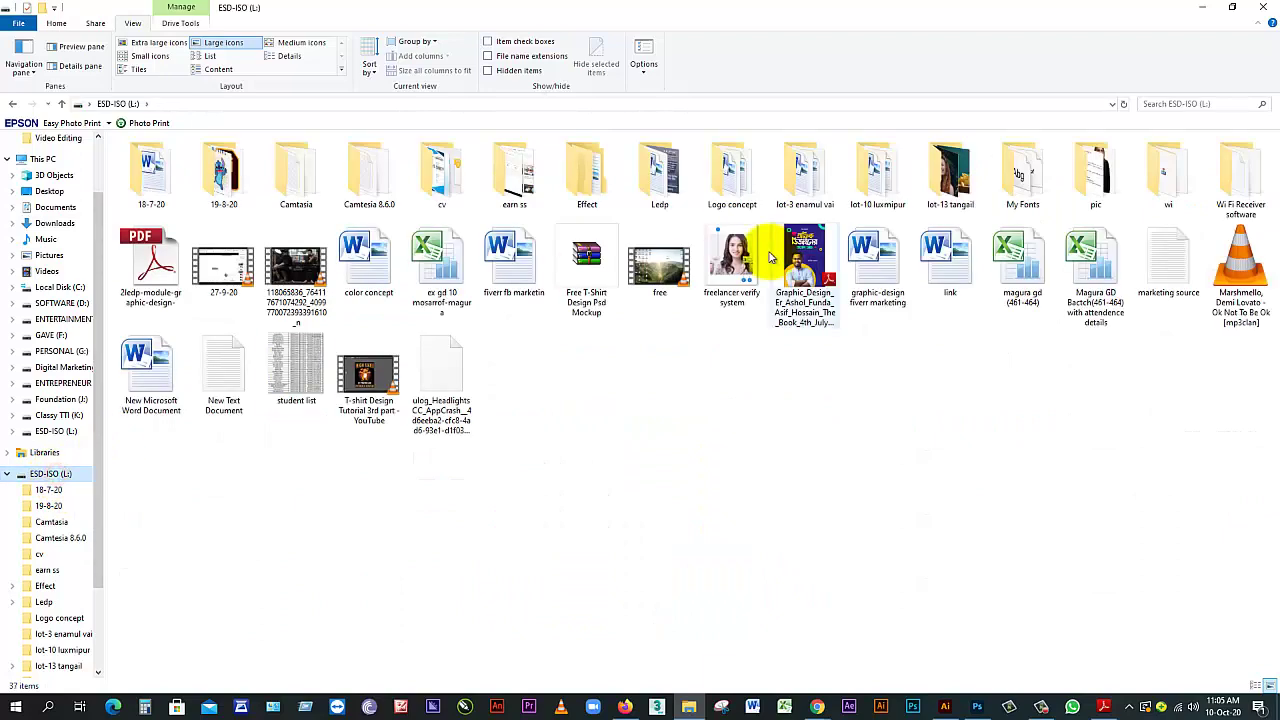
click(968, 200)
double_click(968, 200)
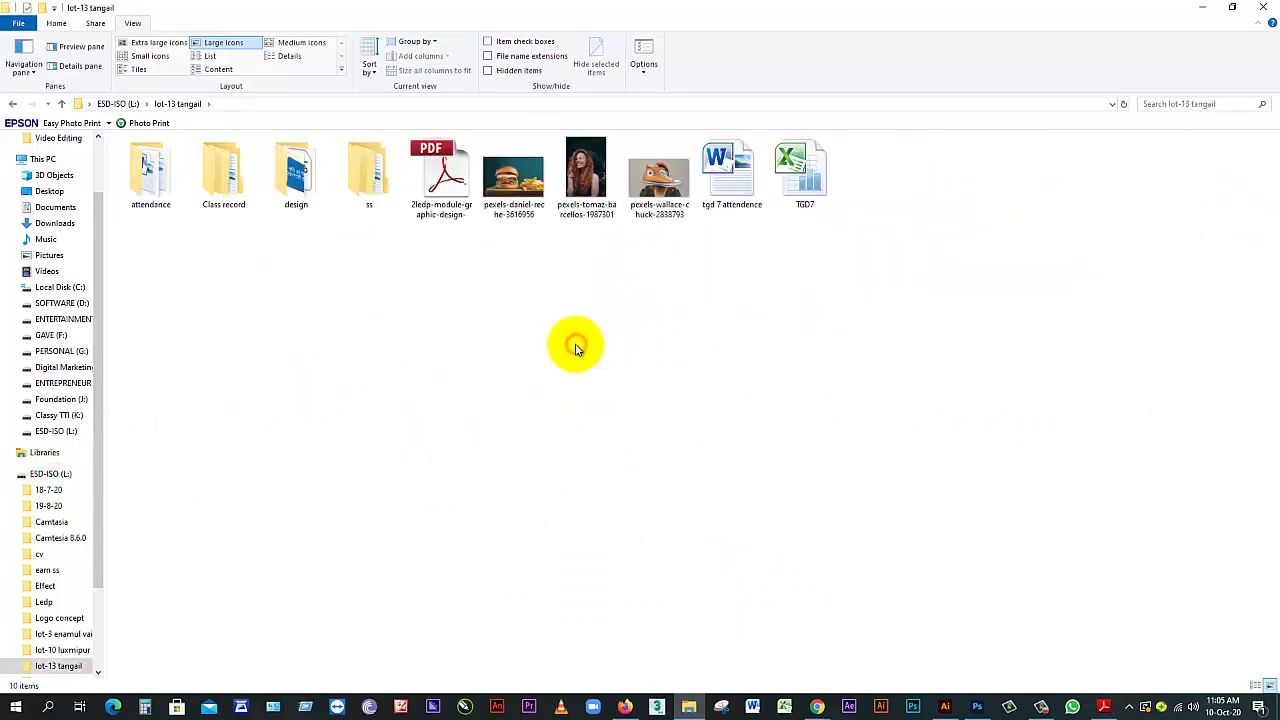
double_click(297, 195)
double_click(230, 200)
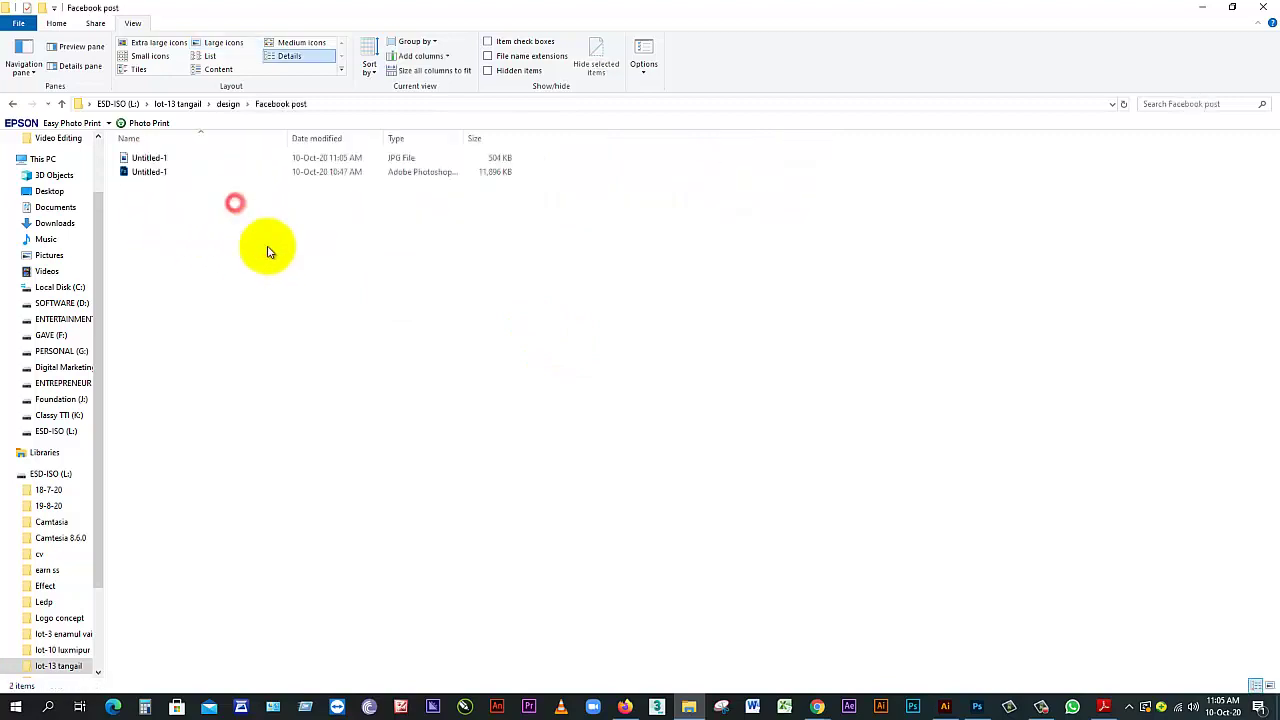
Show the folder's files as large icons and view the exported Untitled-1 JPG
click(219, 44)
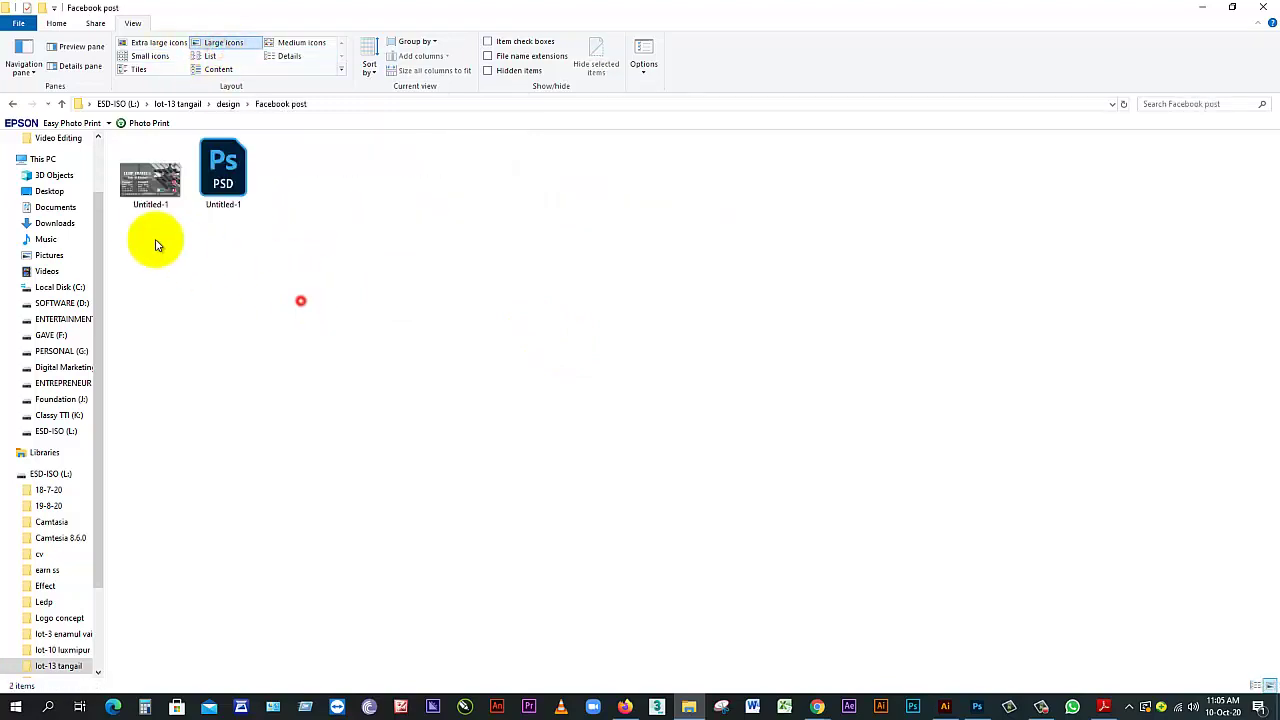
click(145, 175)
double_click(145, 177)
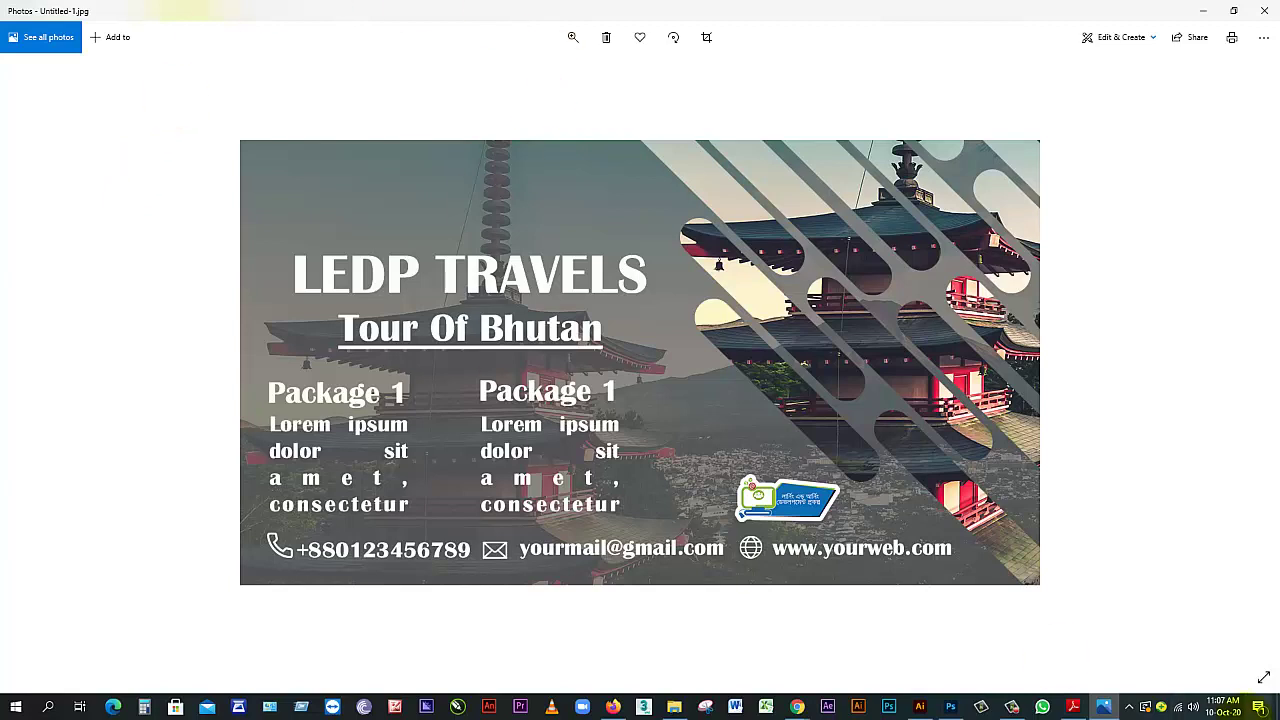
click(1015, 708)
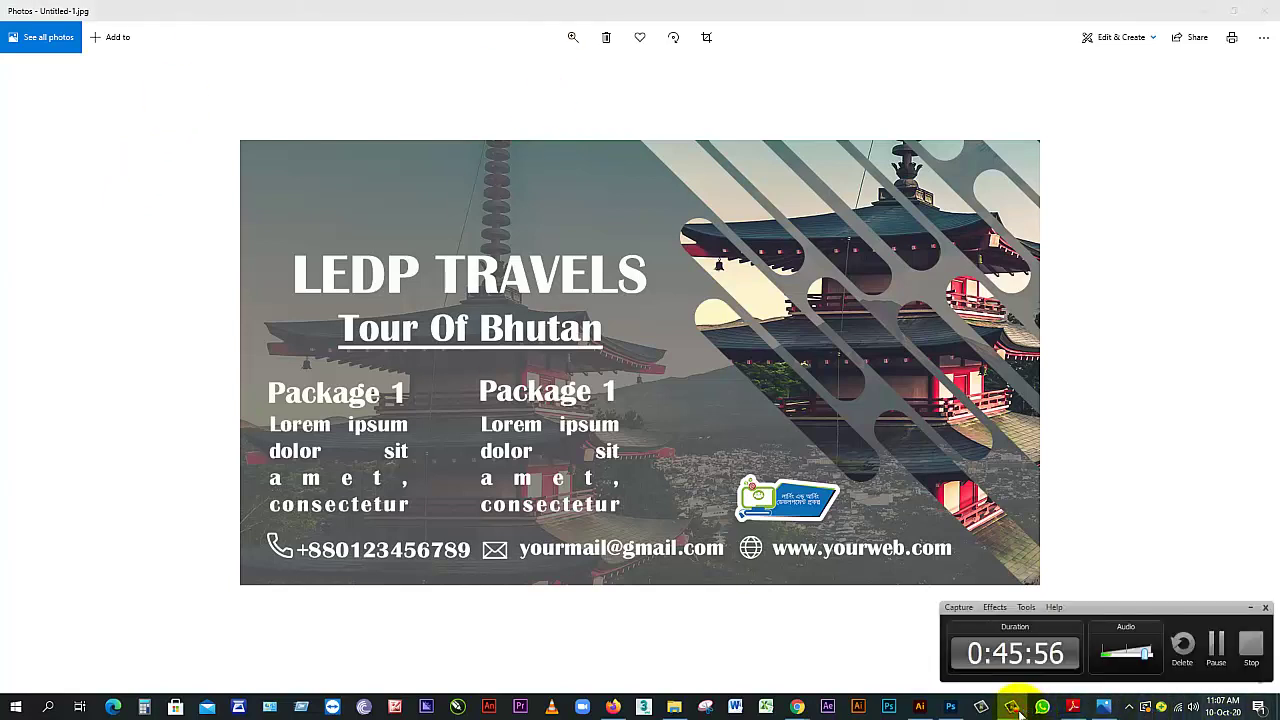
click(1178, 533)
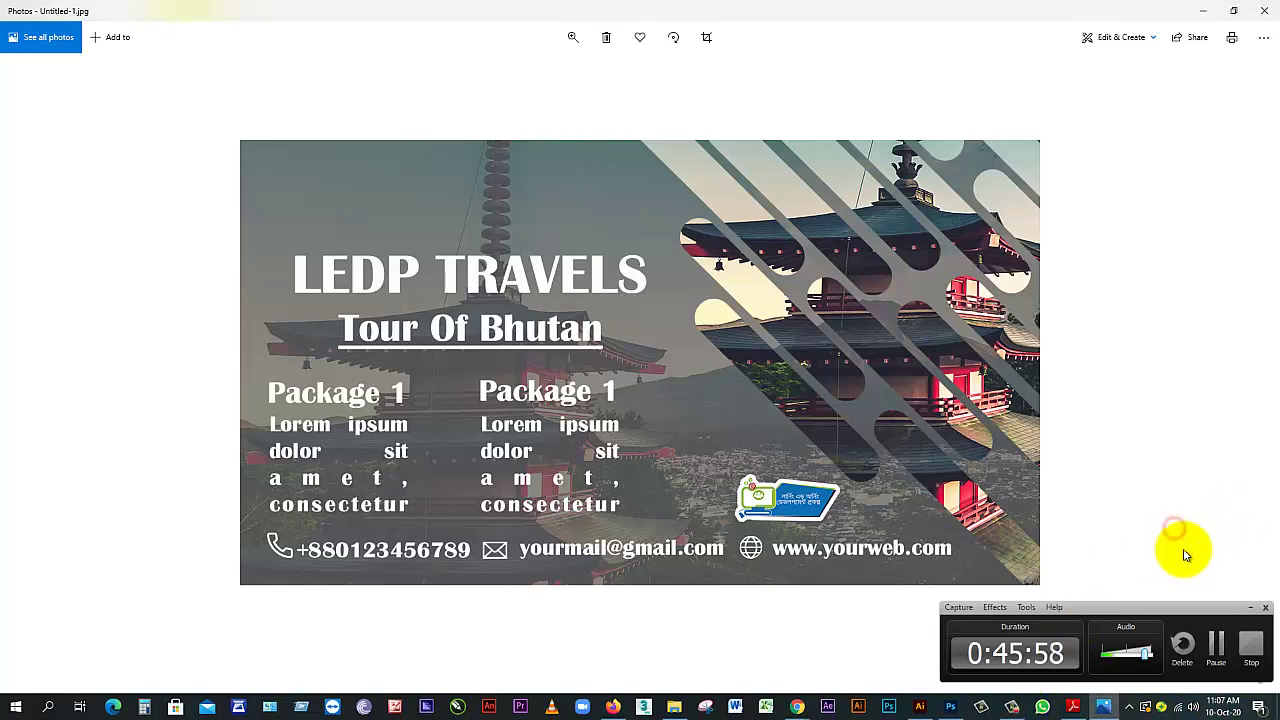
click(1250, 607)
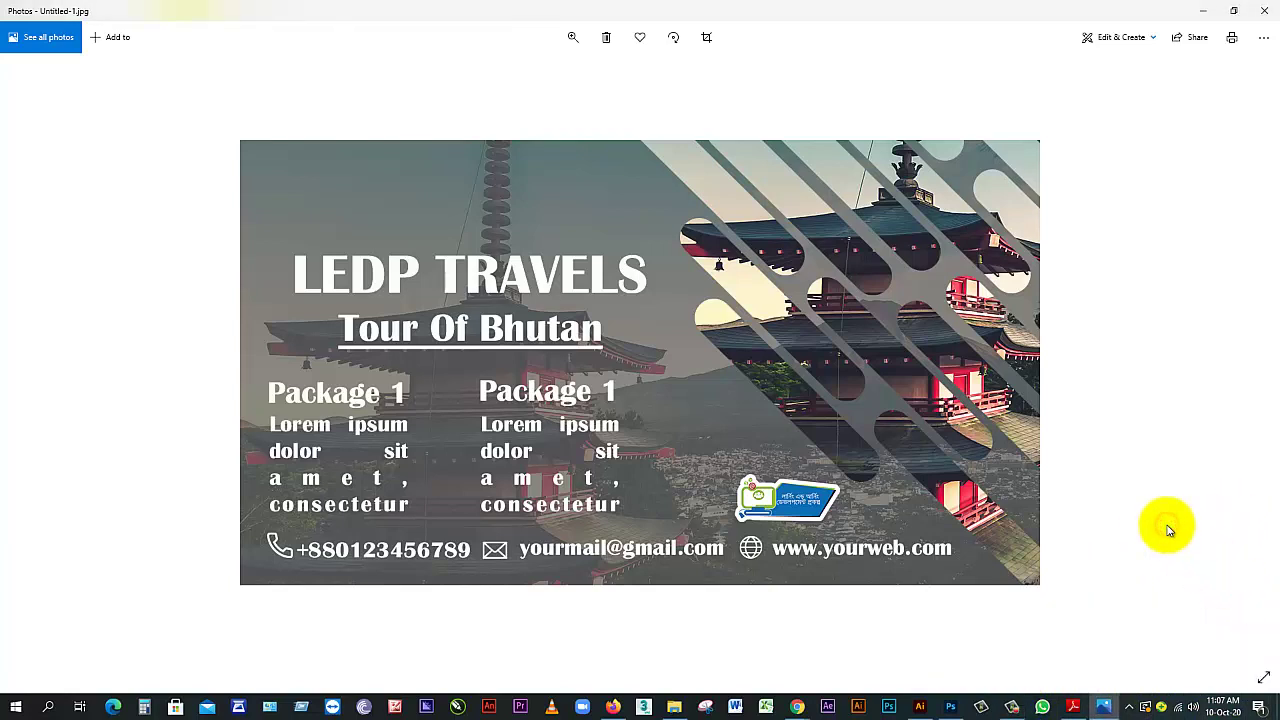
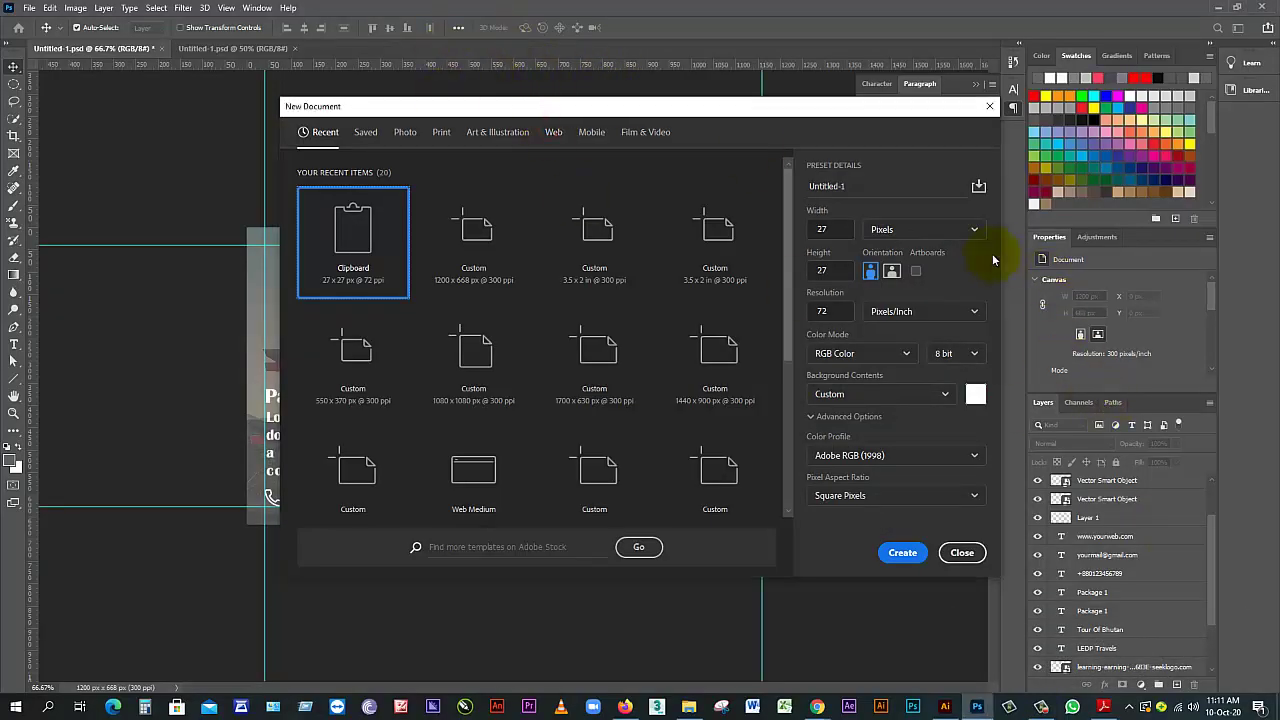
Create a new Photoshop document 1200 px wide and 678 px high at 300 pixels/inch in RGB Color
double_click(839, 233)
text(1200)
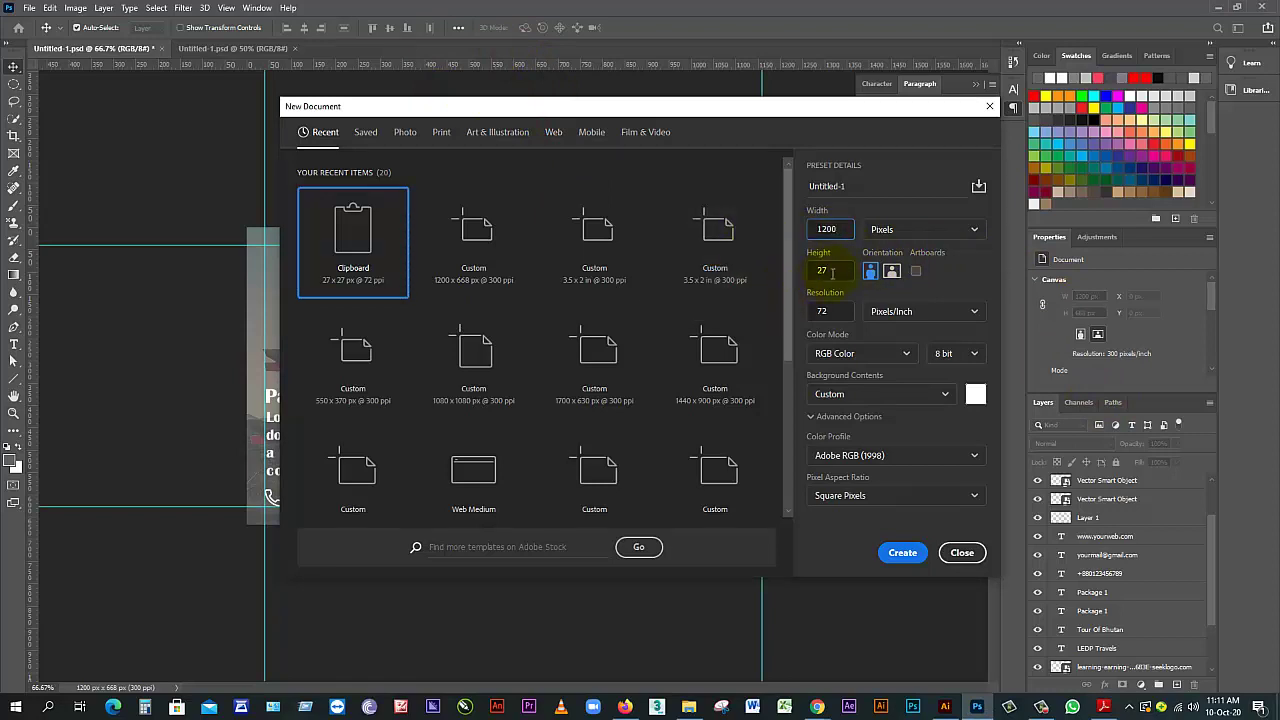
key(Tab)
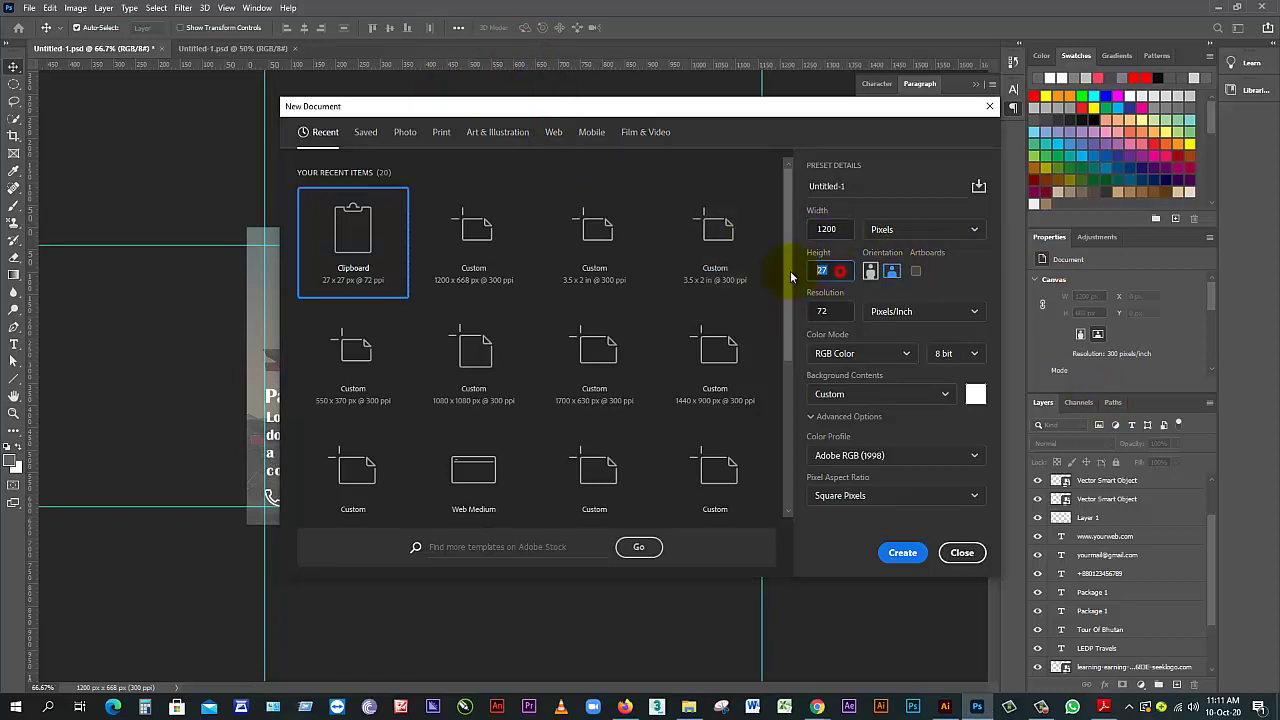
text(678)
click(824, 271)
double_click(826, 310)
text(300)
click(901, 274)
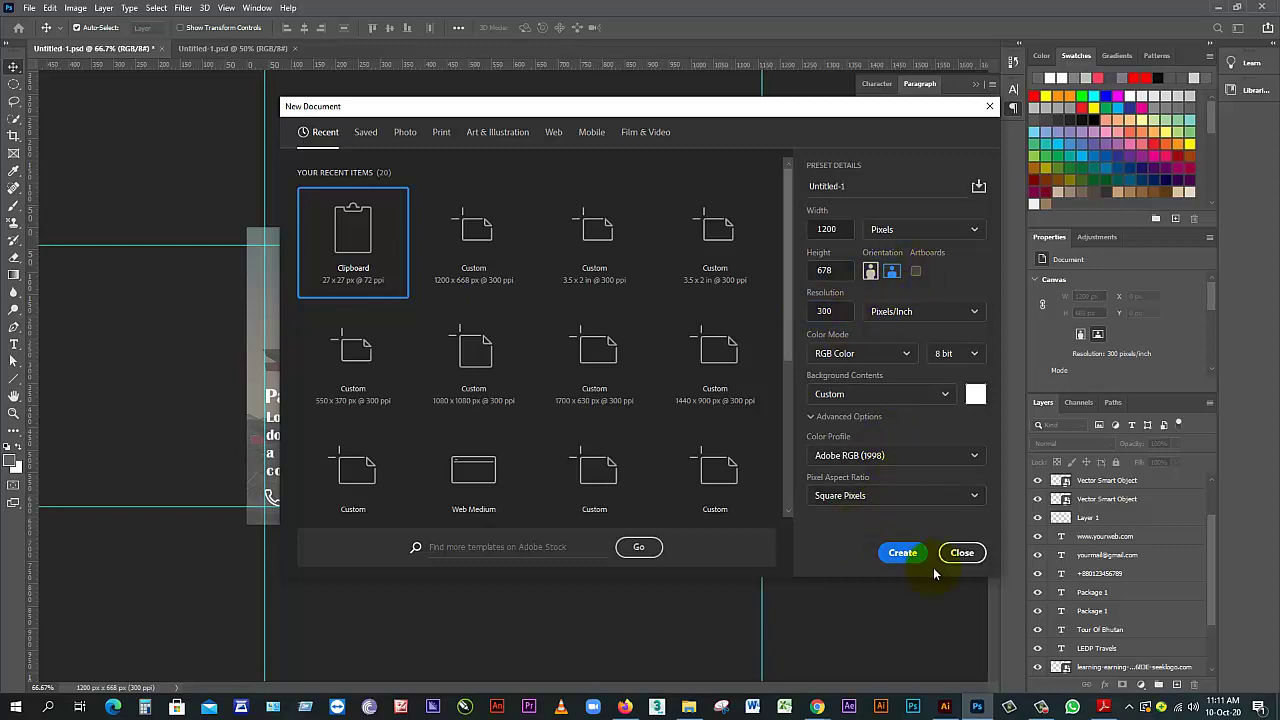
click(903, 553)
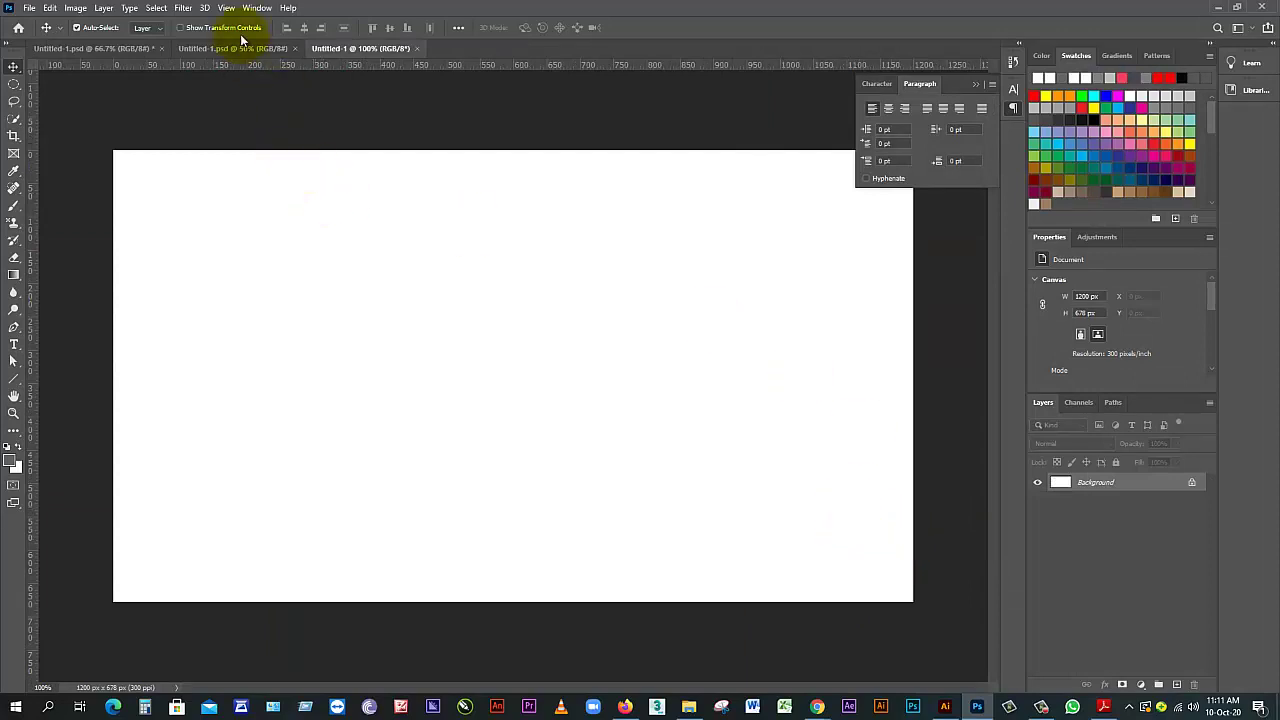
Add a guide layout with one column, one row and 40 px margins on all sides, and unlock the Background layer
click(226, 8)
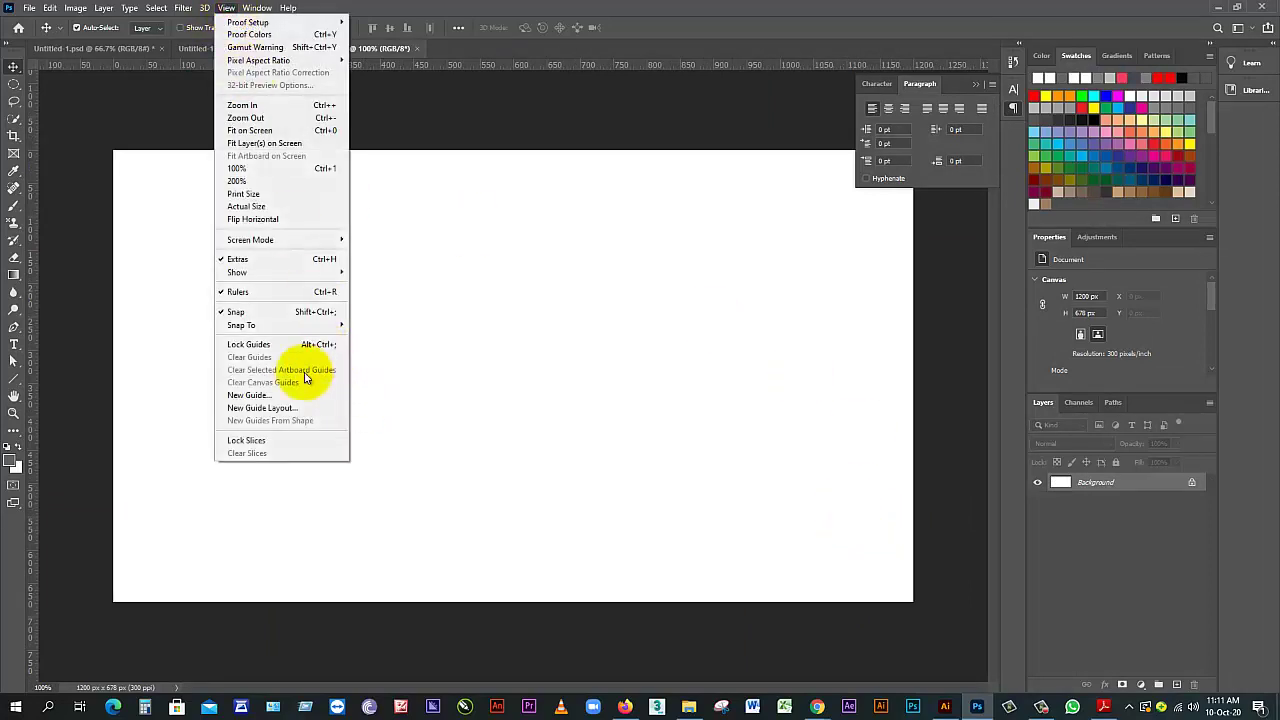
click(286, 408)
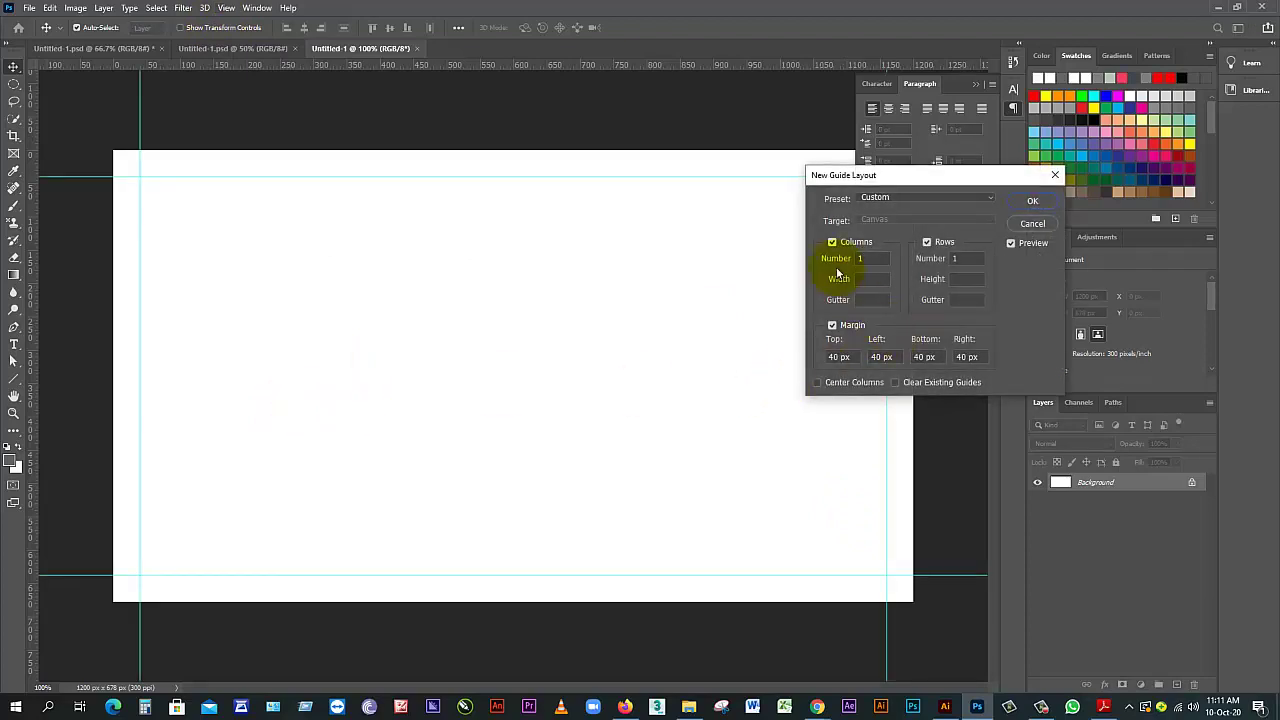
click(1040, 200)
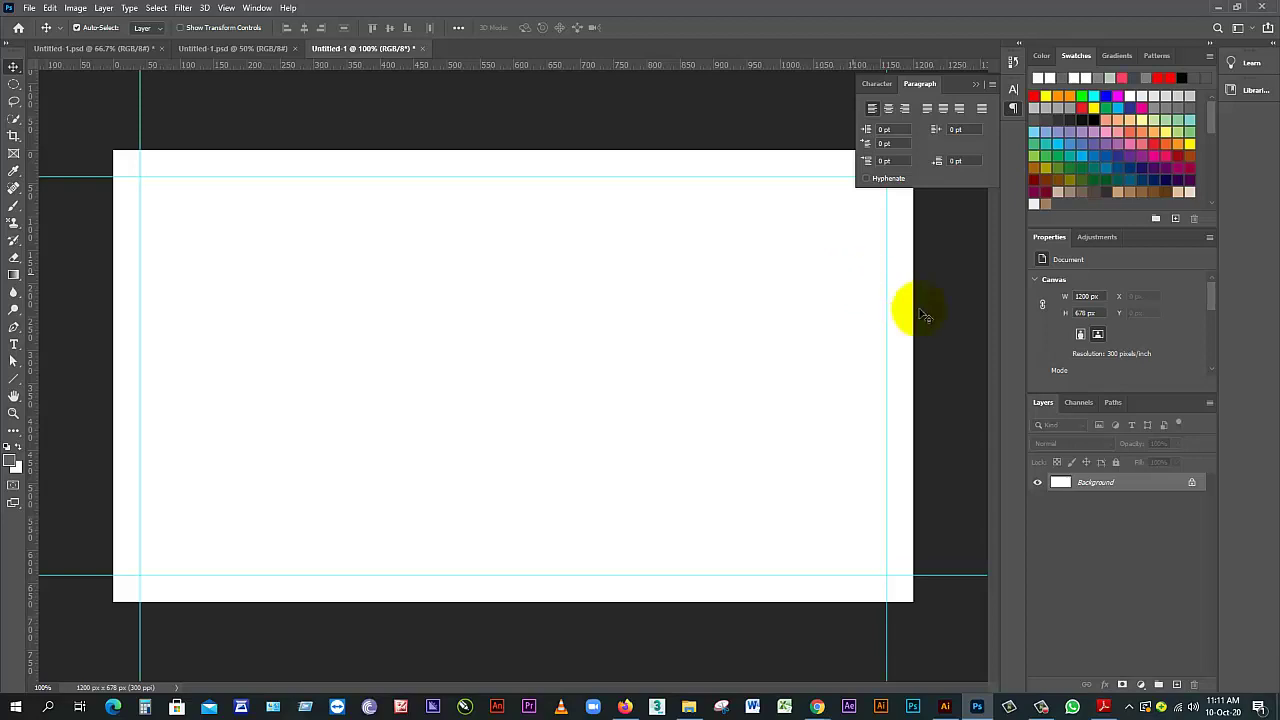
click(1192, 484)
click(1196, 488)
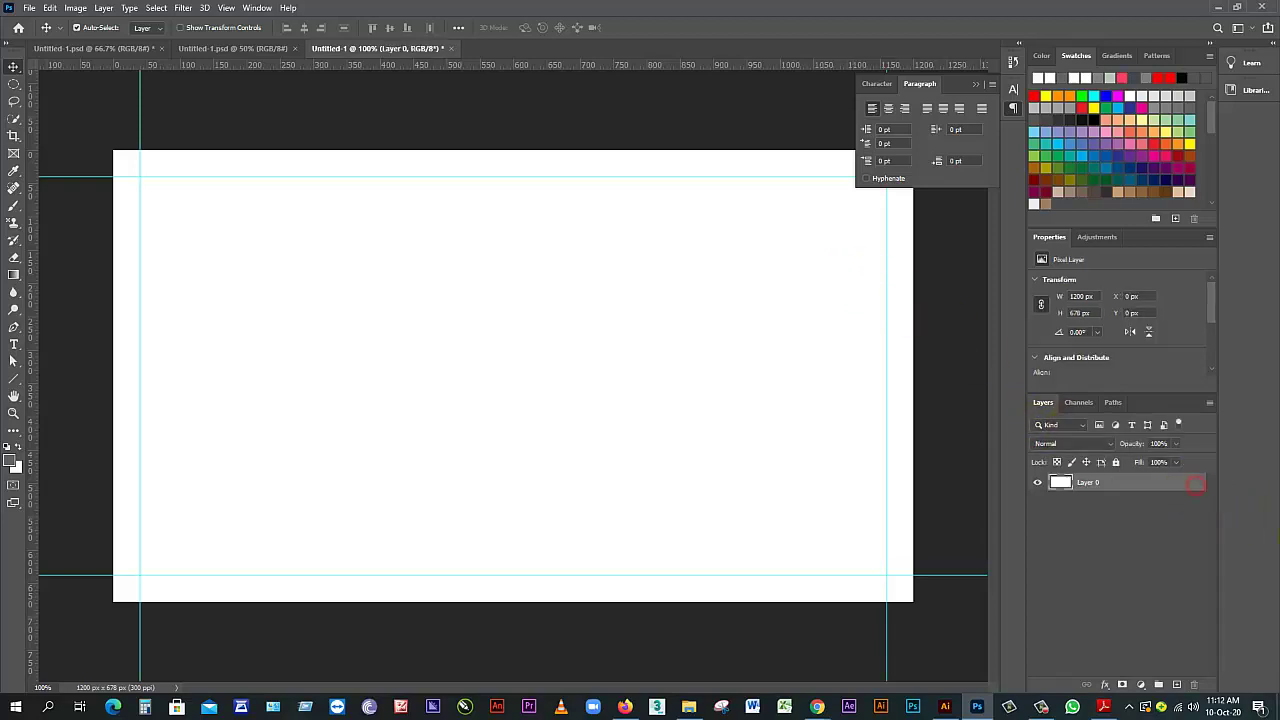
Create a four-sided polygon 300 px wide and 300 px high with smooth corners turned off
click(18, 380)
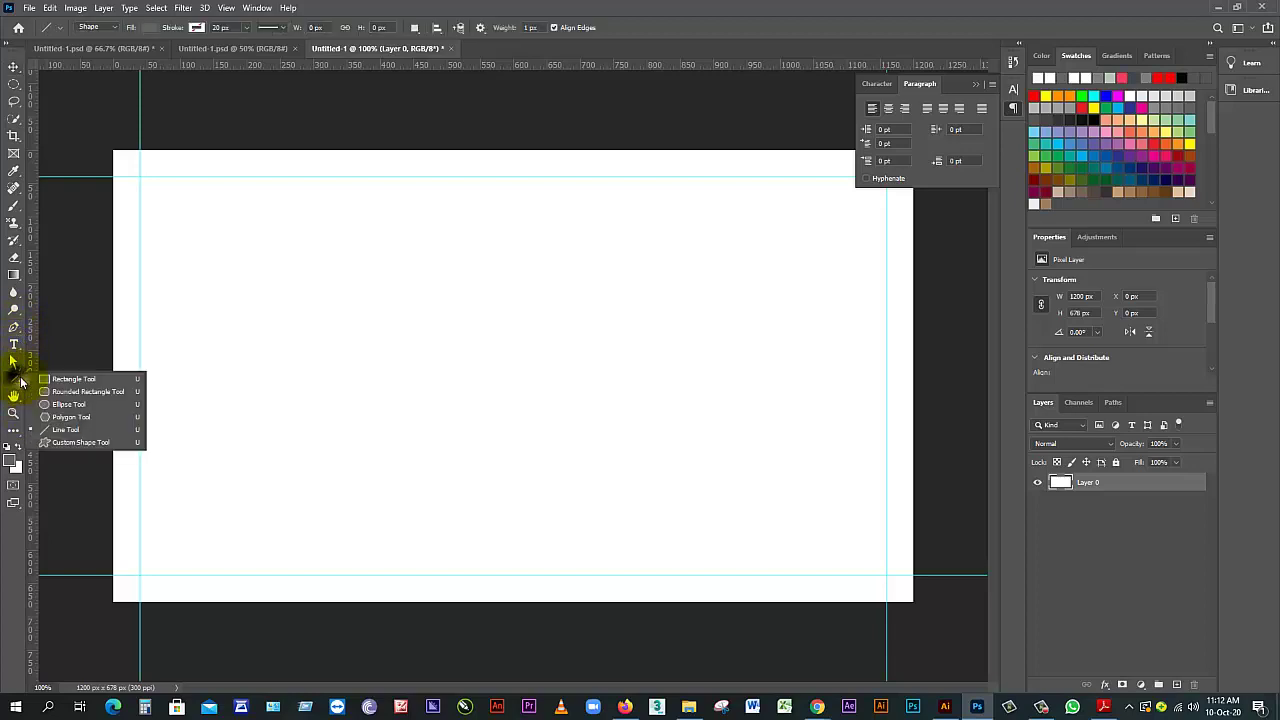
click(94, 426)
click(491, 306)
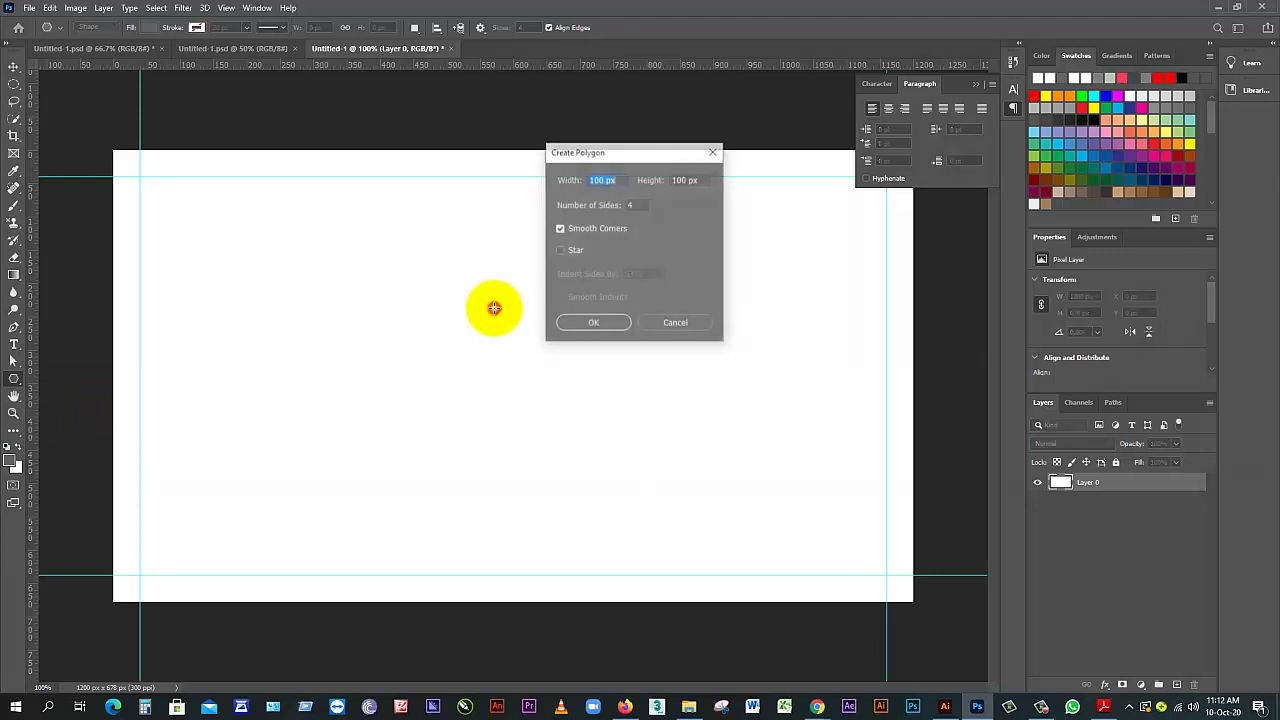
click(559, 231)
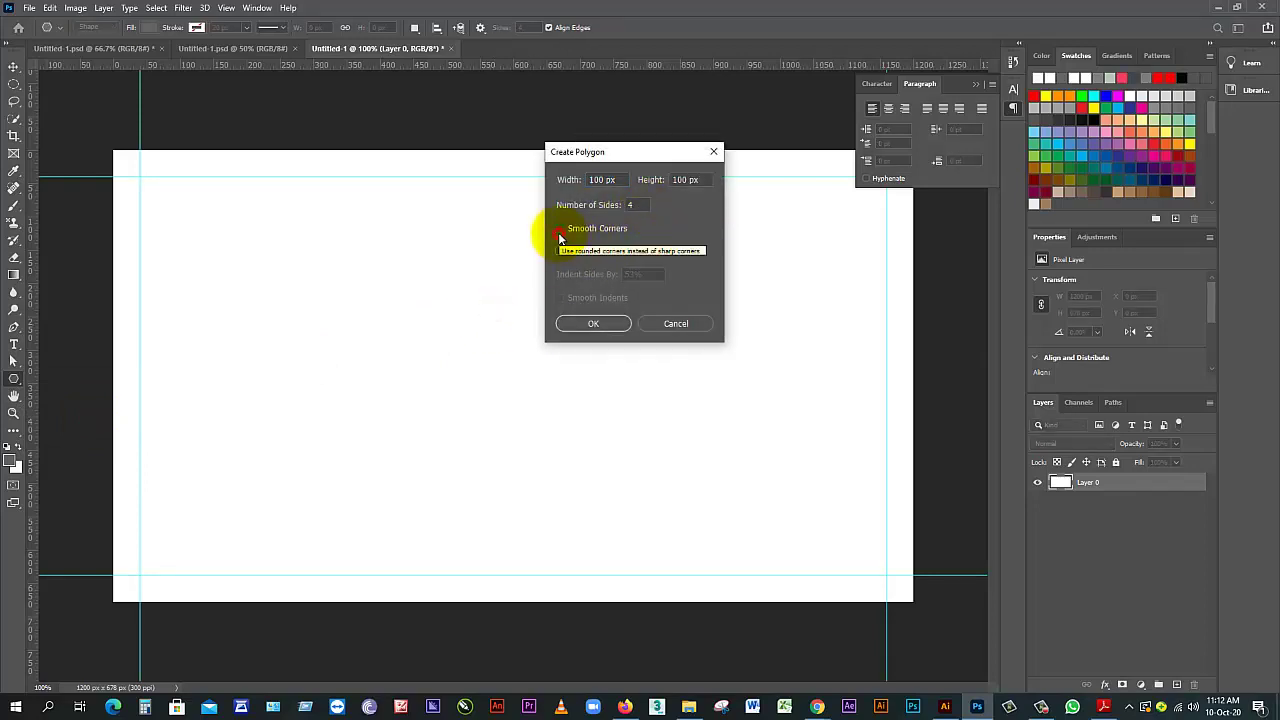
click(610, 180)
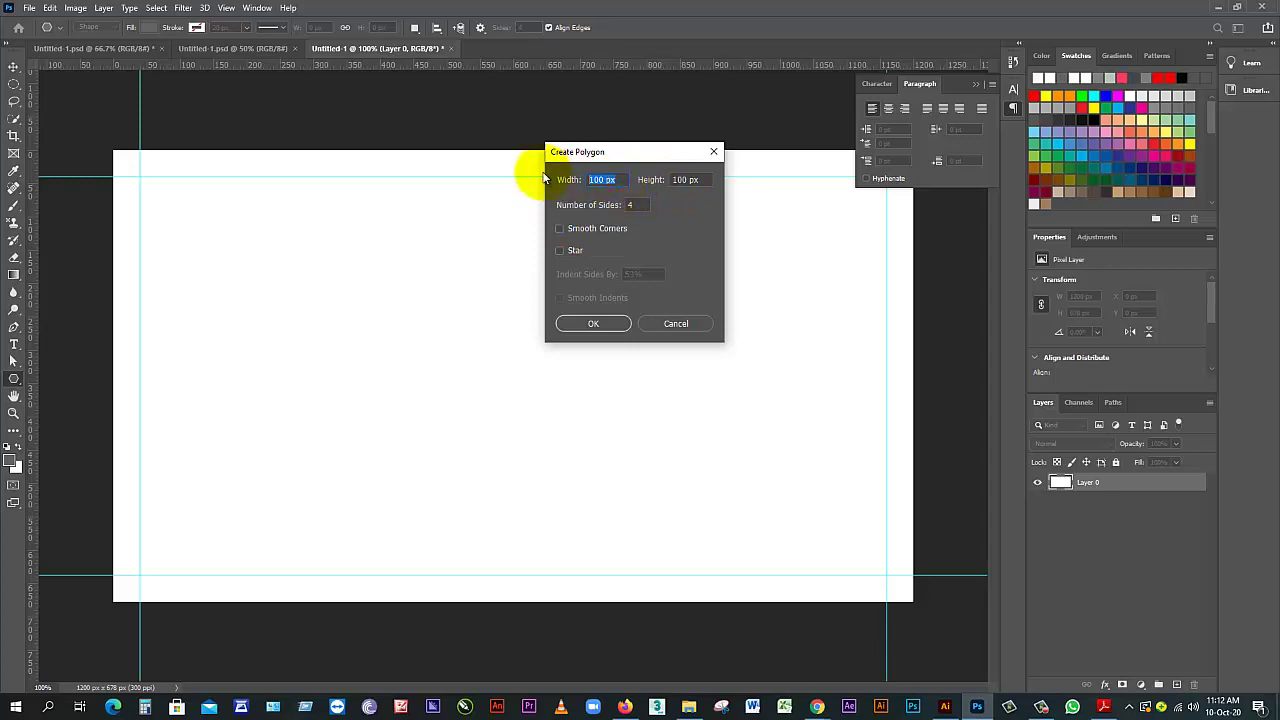
text(300)
key(Tab)
text(300)
click(594, 325)
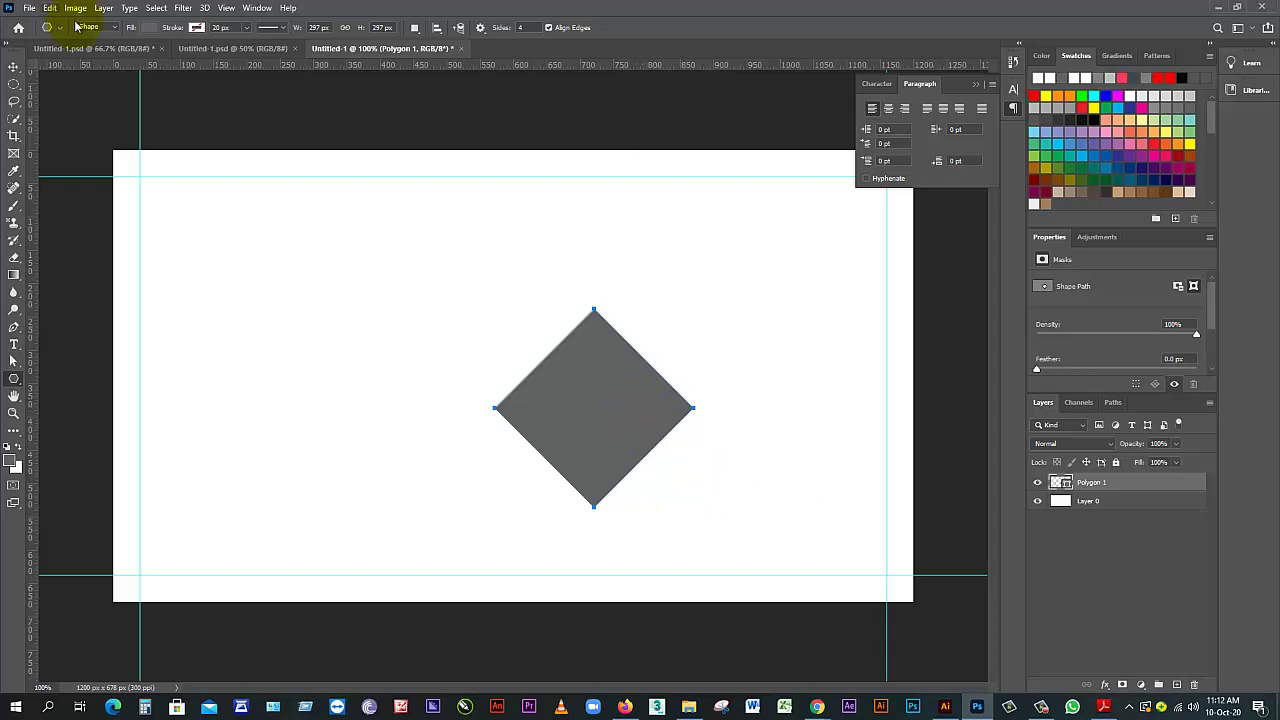
Give the diamond a white stroke 15.60 px wide and move it up and toward the right side of the canvas
click(197, 28)
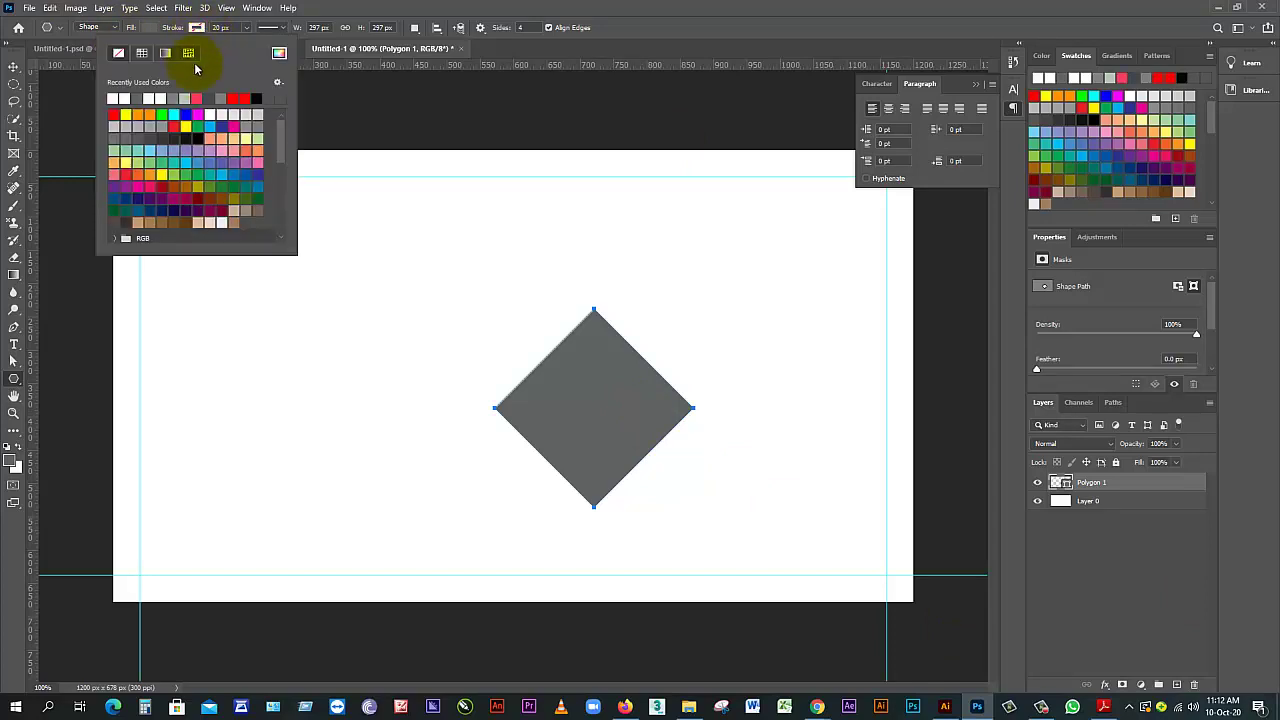
click(159, 98)
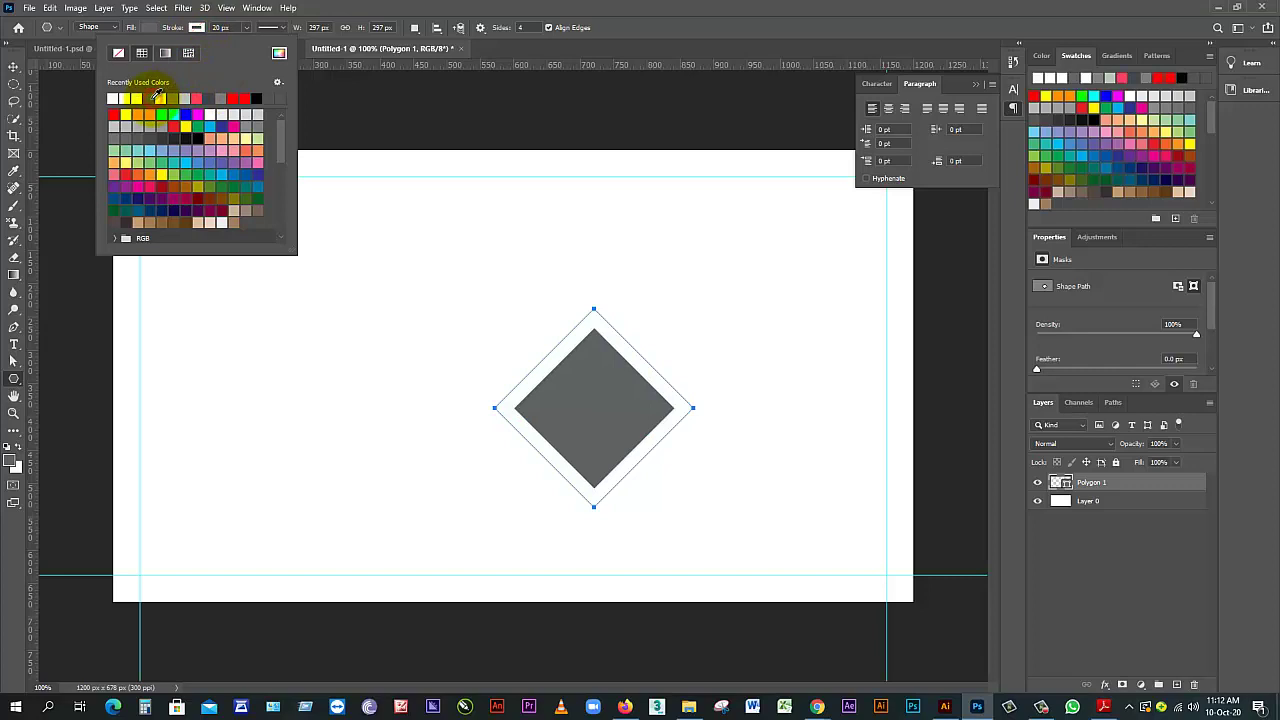
click(350, 6)
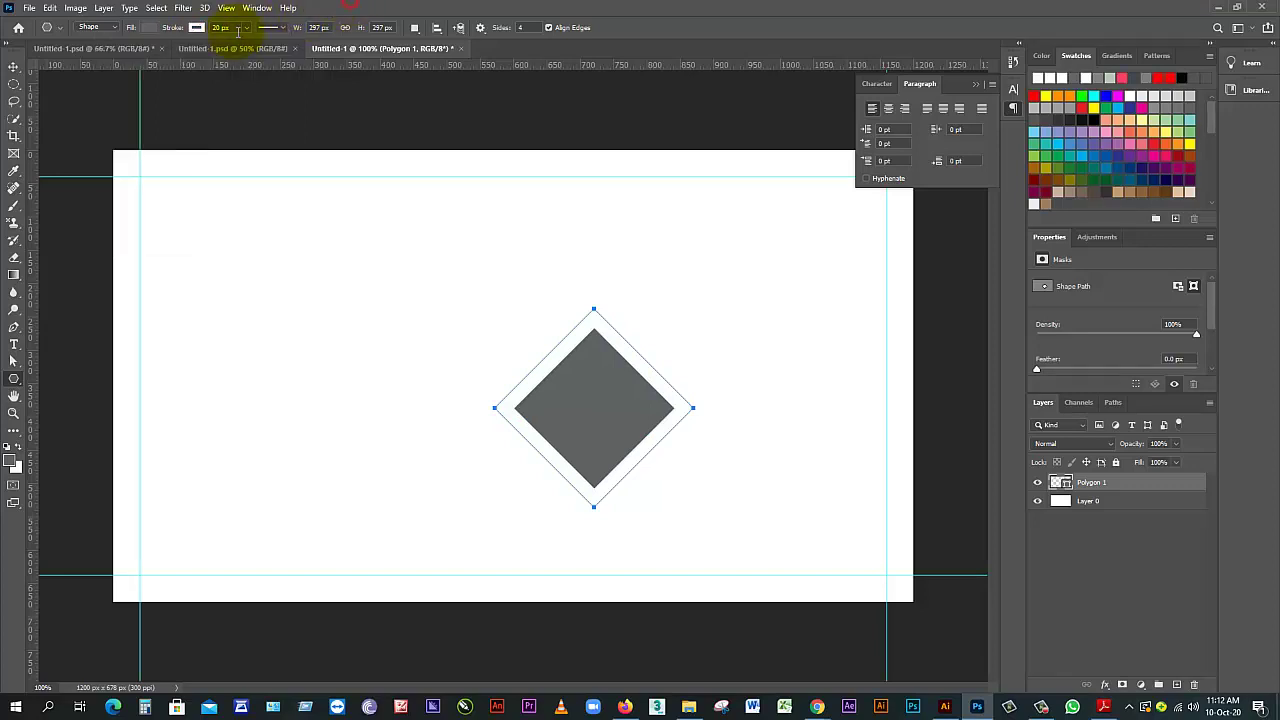
click(238, 28)
drag(249, 43, 236, 44)
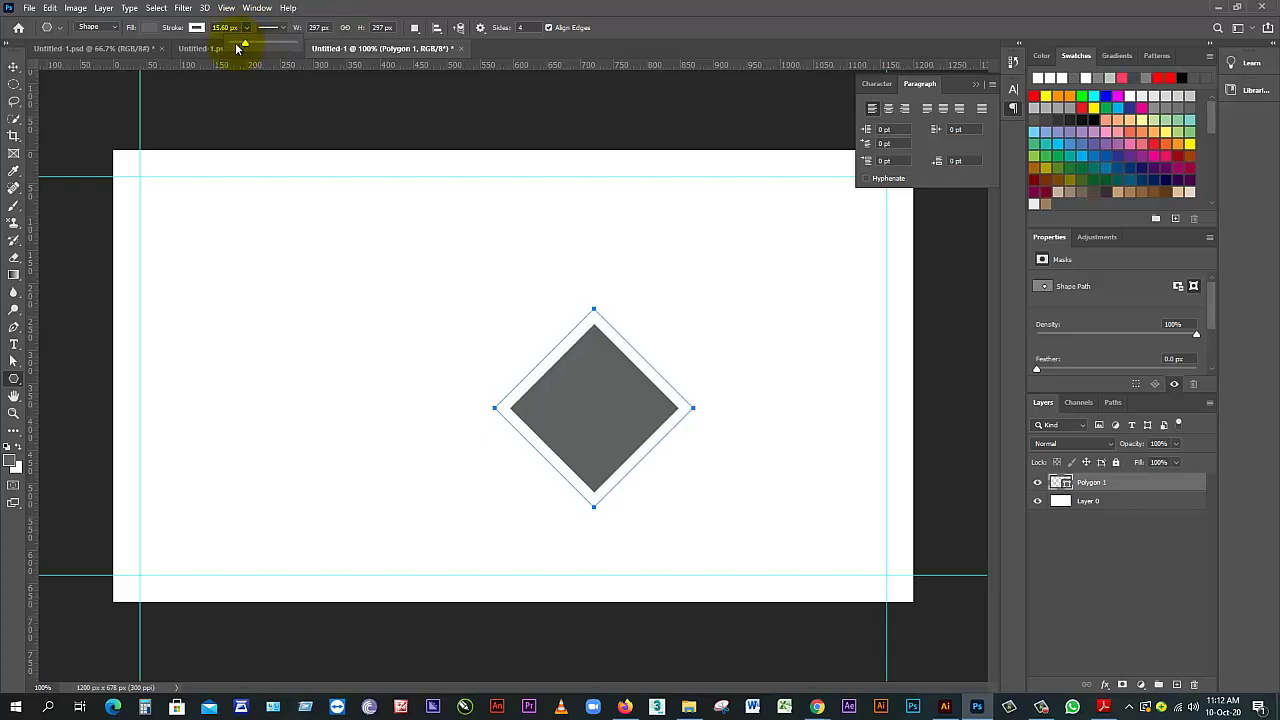
click(19, 67)
drag(680, 372, 686, 372)
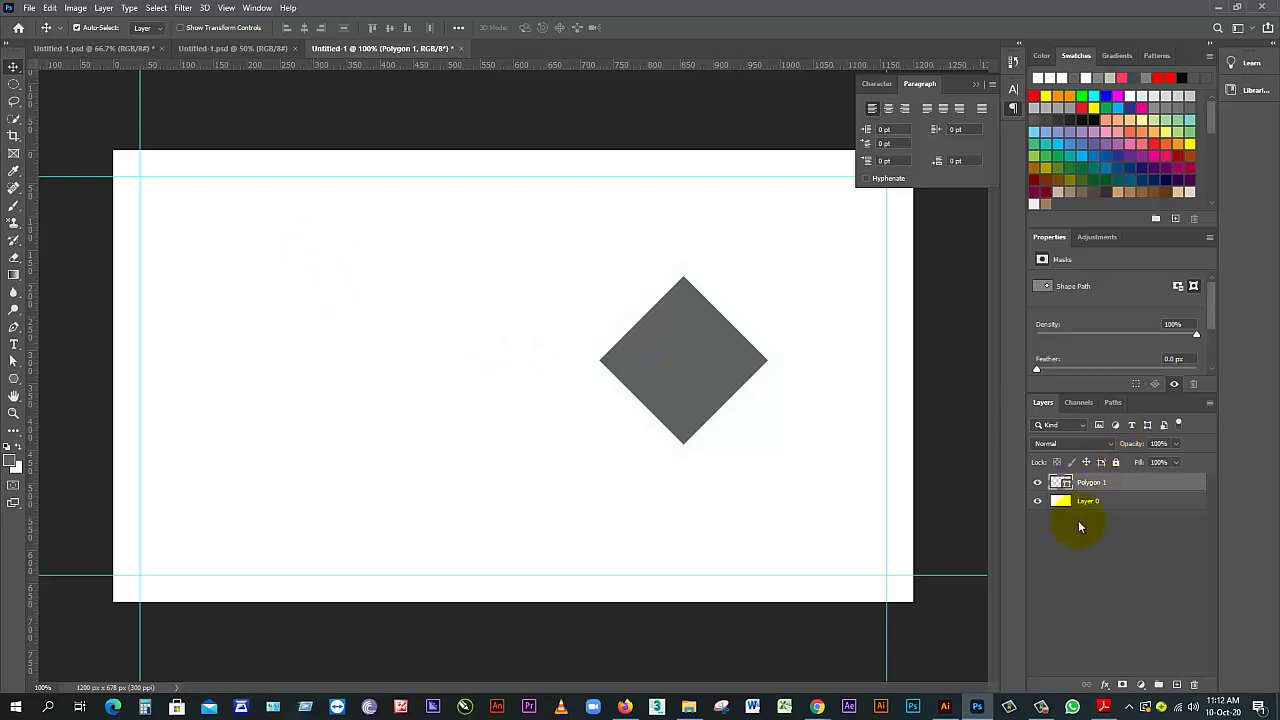
Add a new layer above the diamond and browse the pic folder on drive ESD-ISO (L:) for an image to place embedded
click(1176, 685)
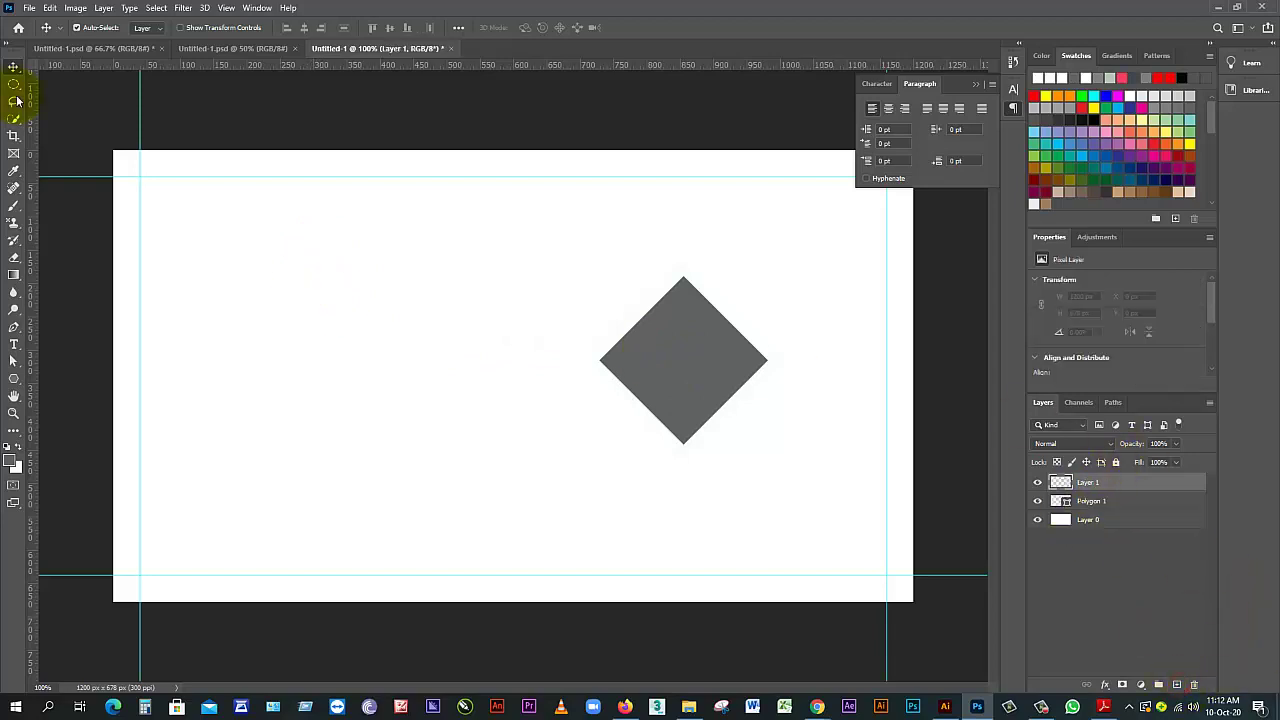
click(29, 8)
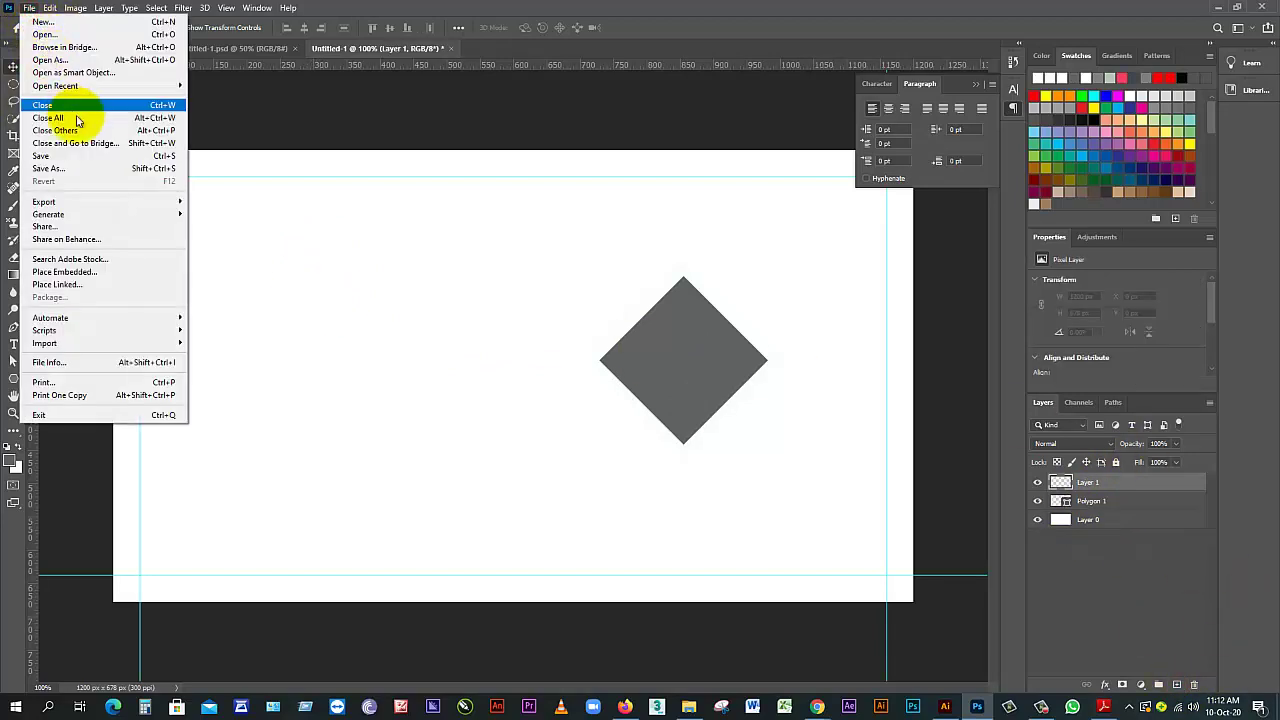
click(88, 272)
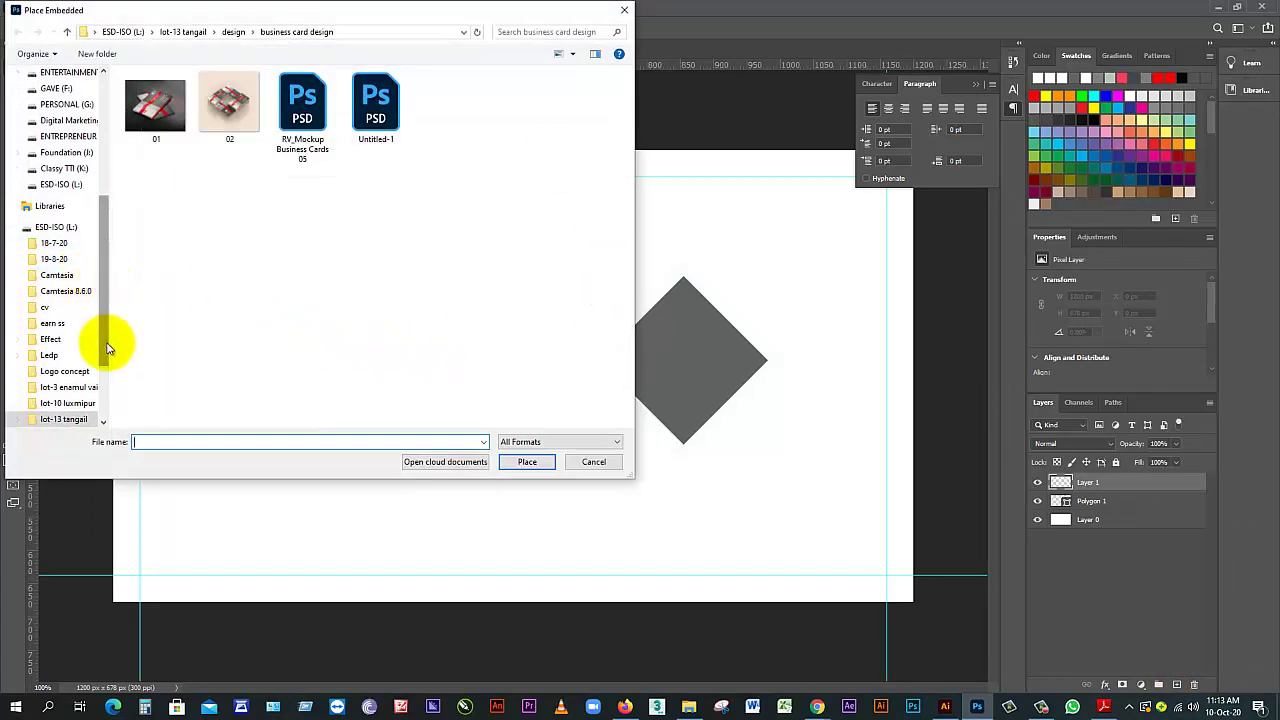
click(40, 226)
scroll(380, 300, down, 2)
scroll(406, 320, down, 1)
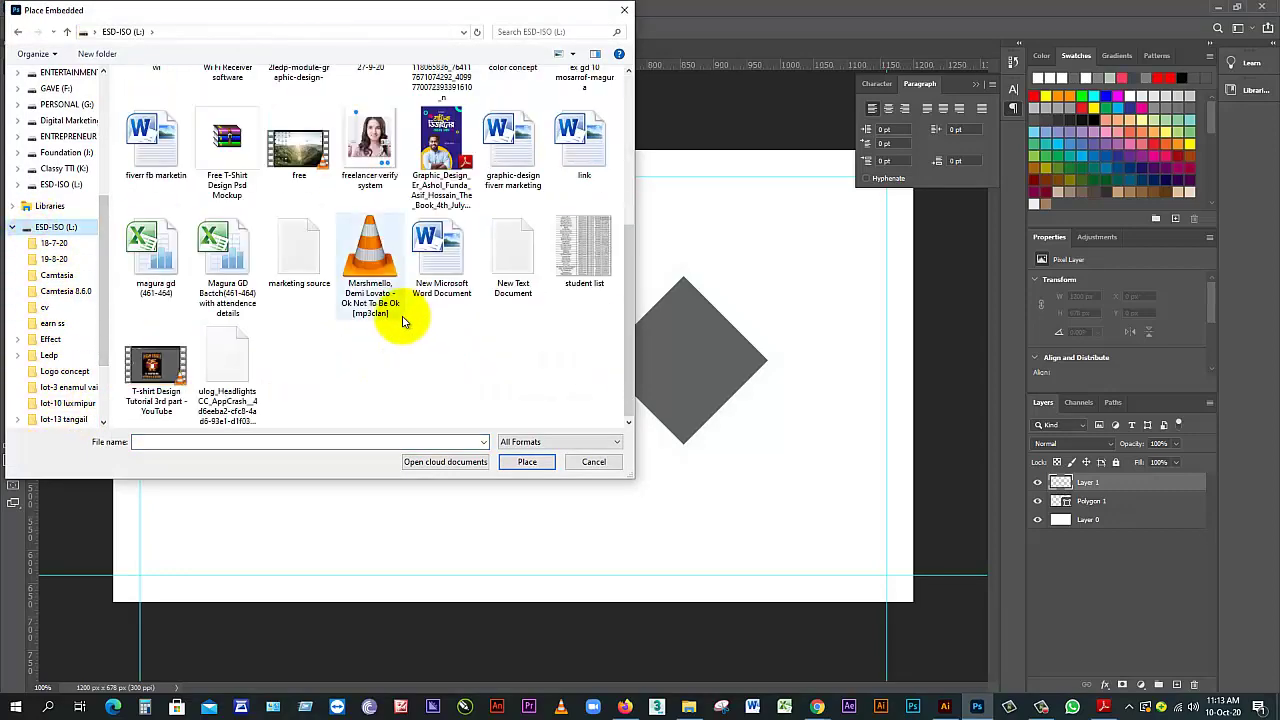
click(396, 298)
scroll(394, 295, up, 2)
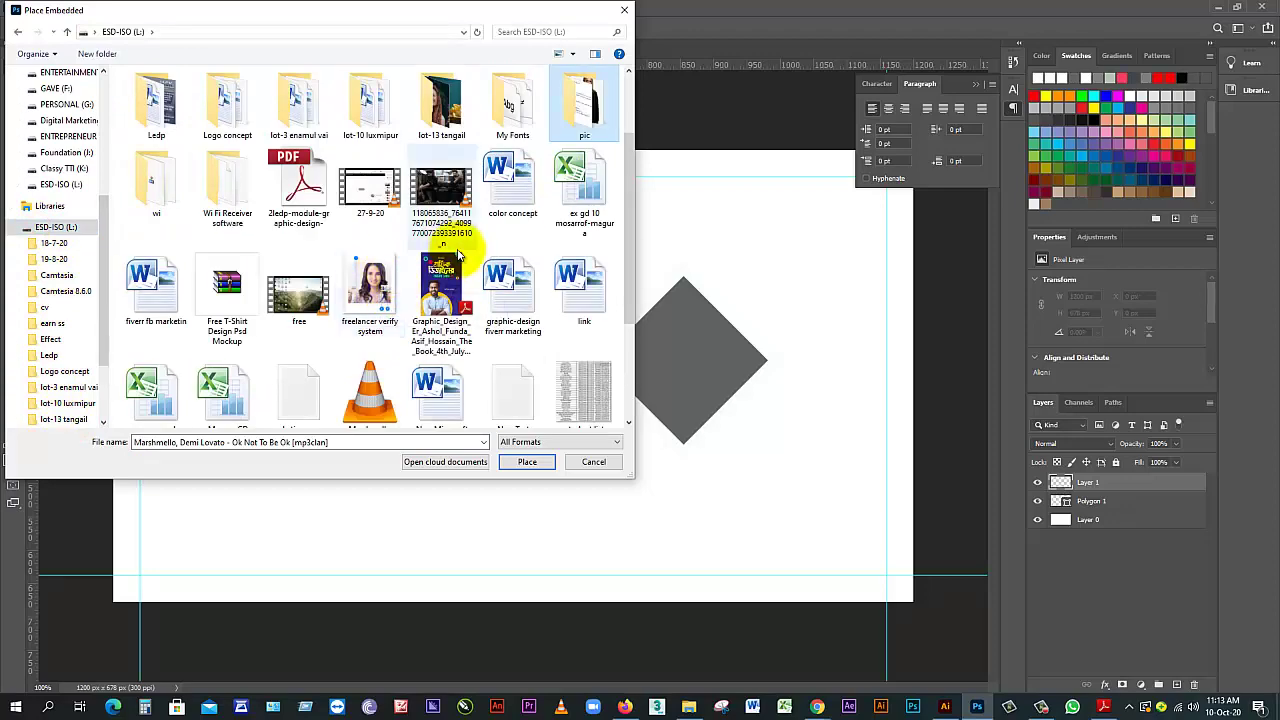
double_click(588, 110)
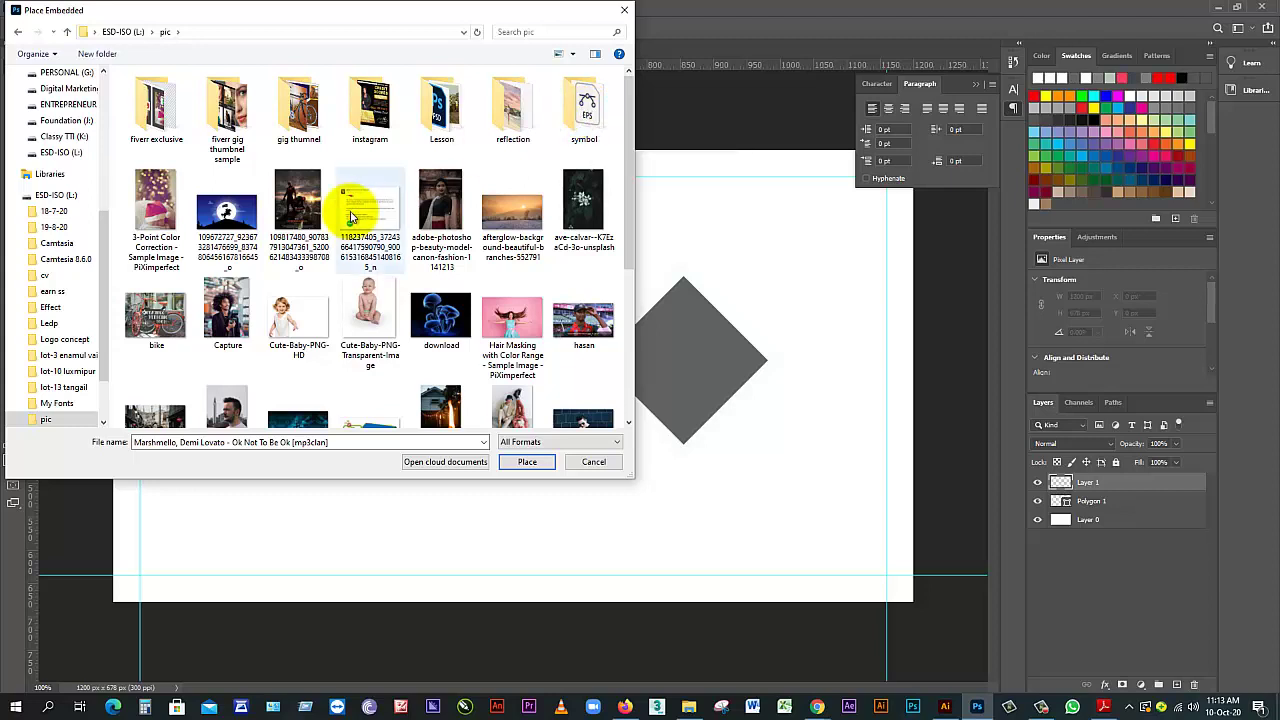
scroll(351, 217, down, 3)
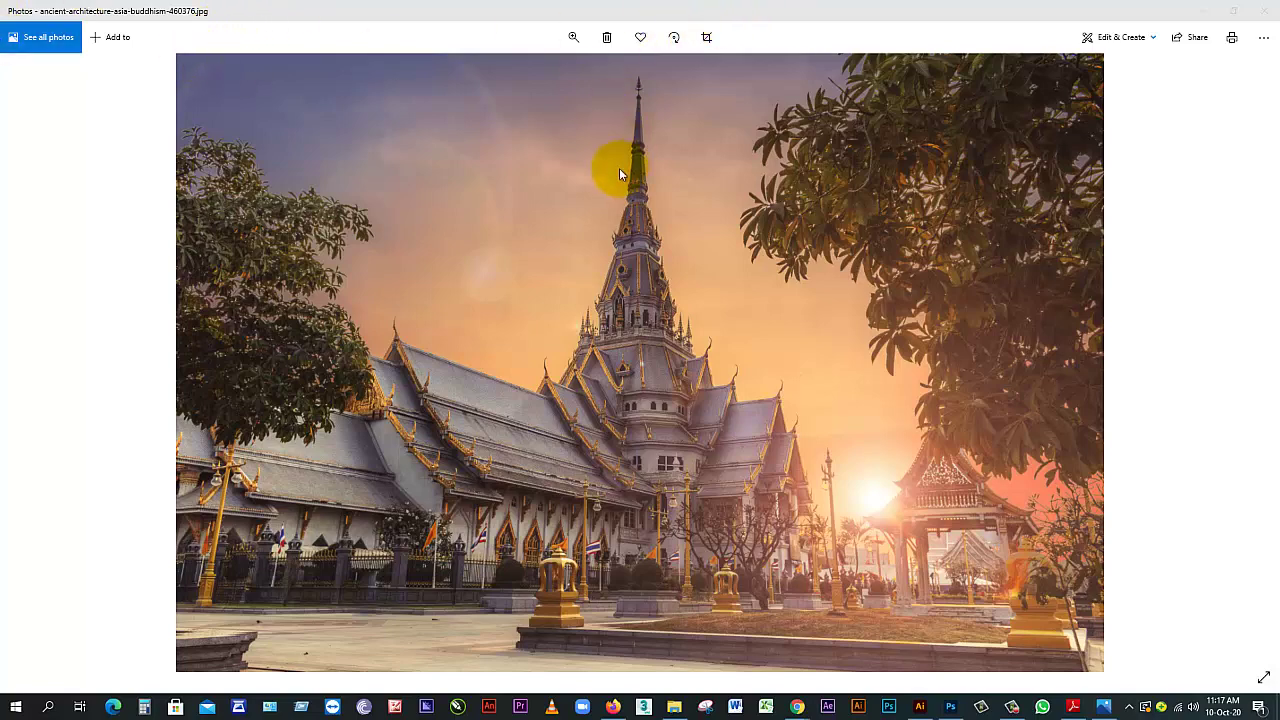
Close the temple photo preview, then switch back to Photoshop and add a new layer above Layer 1
click(1266, 16)
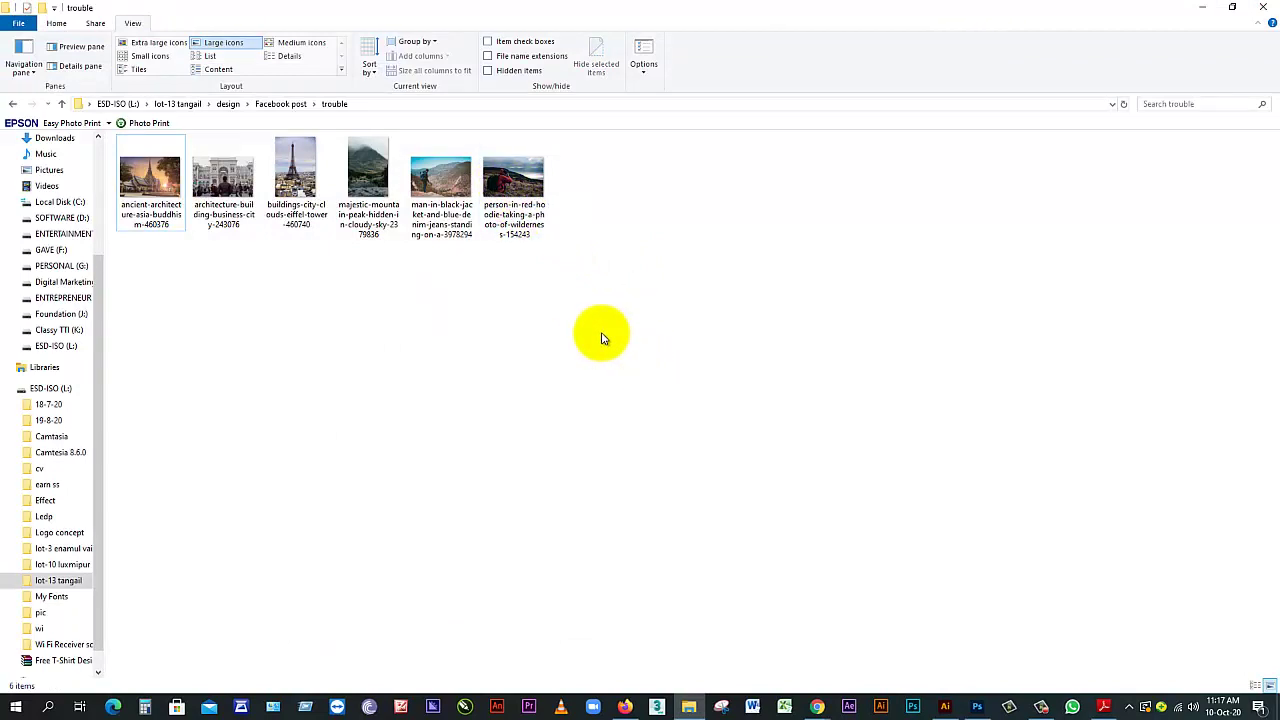
click(977, 706)
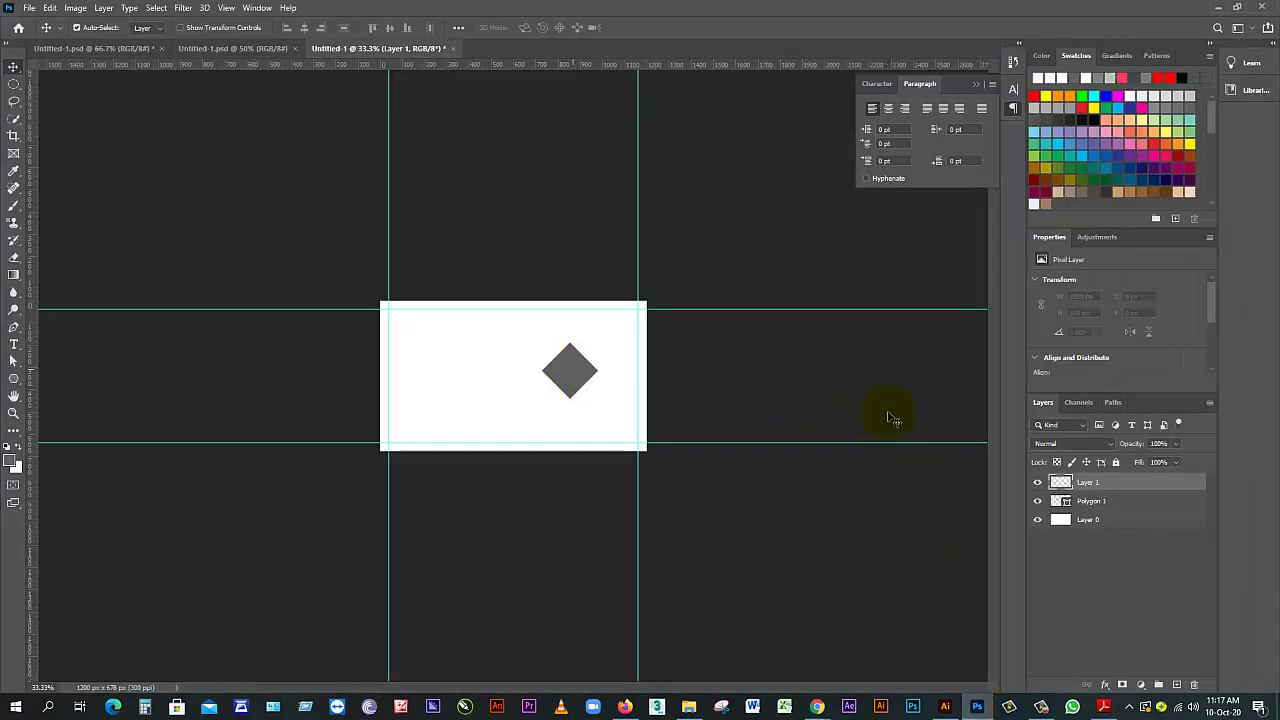
click(1176, 684)
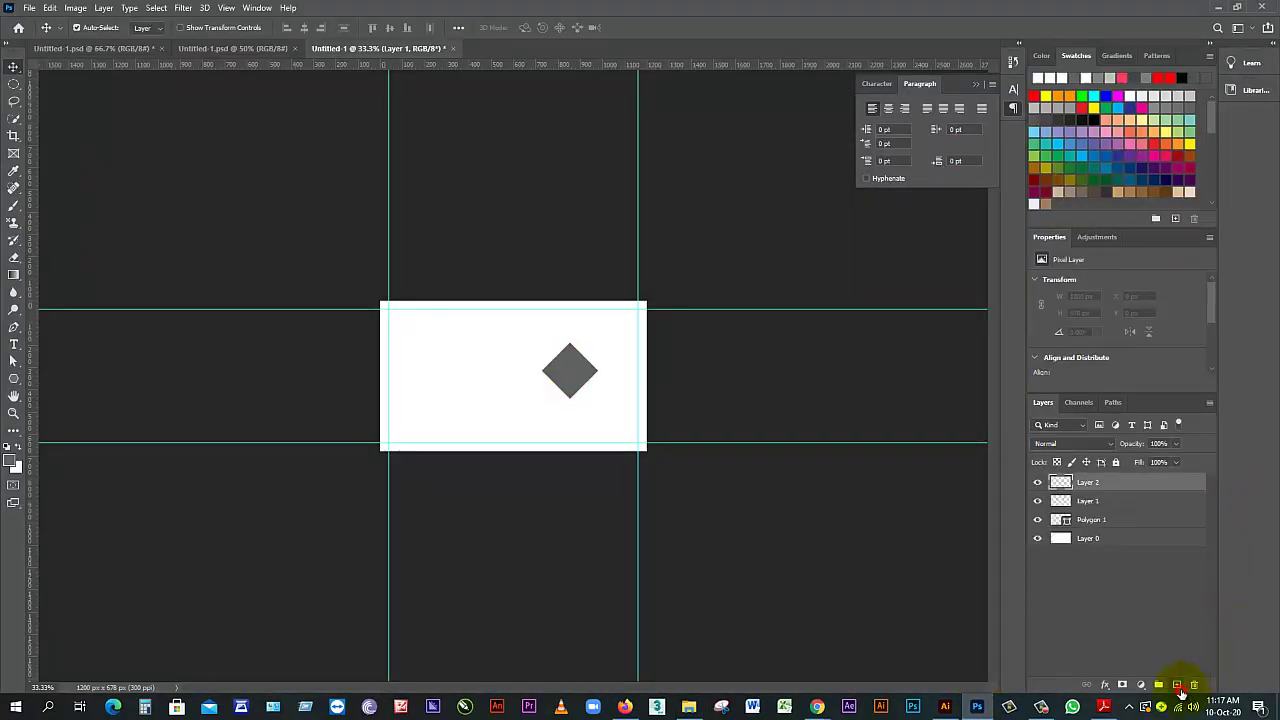
Move Layer 2 directly above Layer 0 and browse to the design > Facebook post > trouble folder for an image to embed
drag(1084, 492, 1089, 527)
click(29, 8)
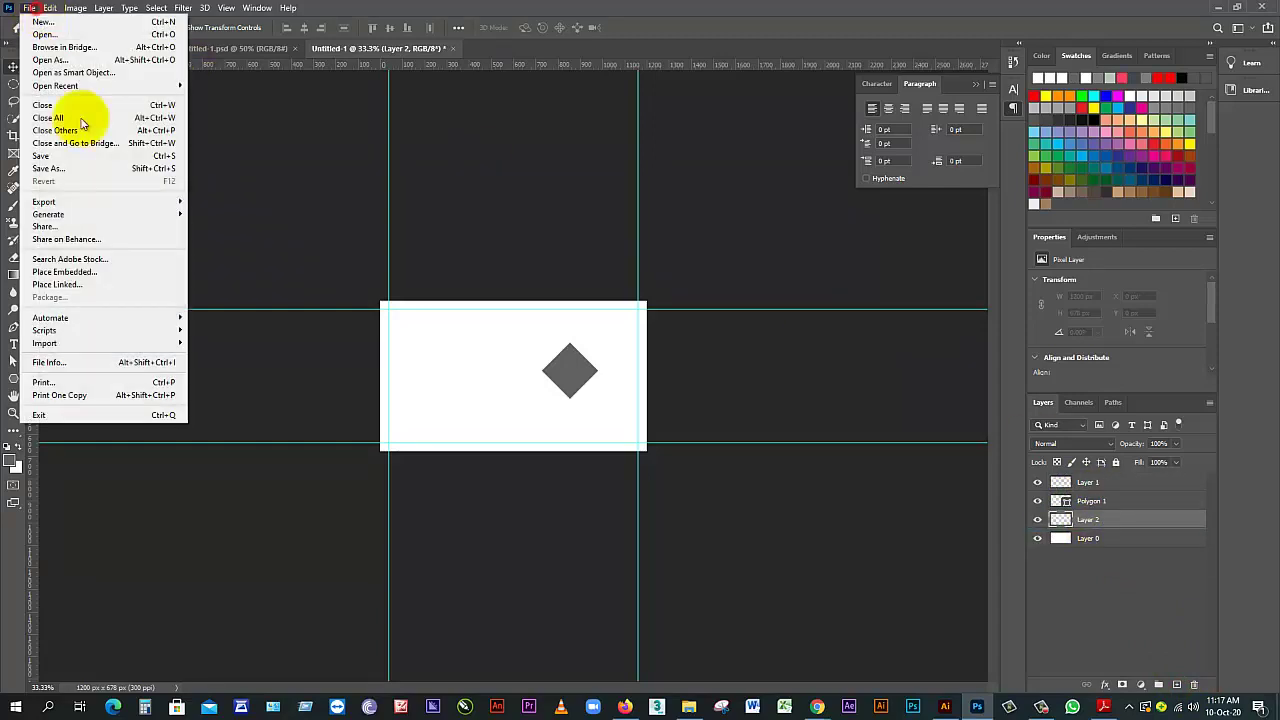
click(118, 272)
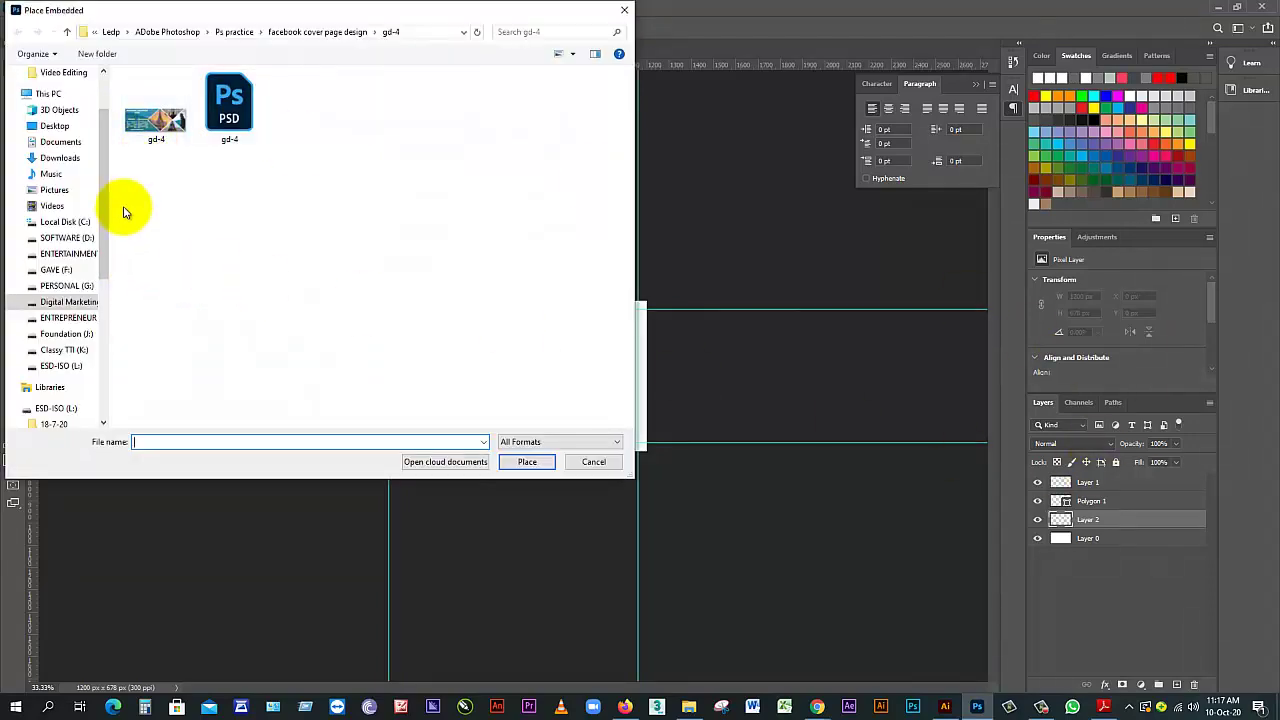
click(30, 408)
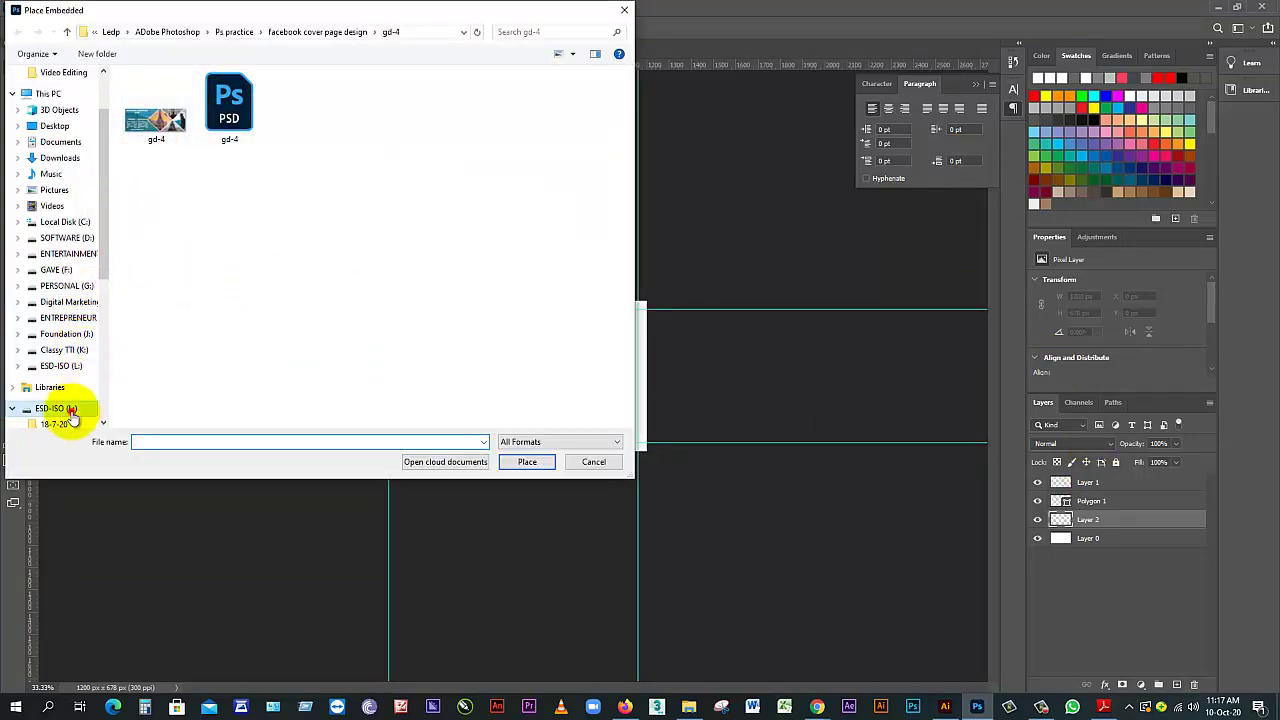
double_click(441, 200)
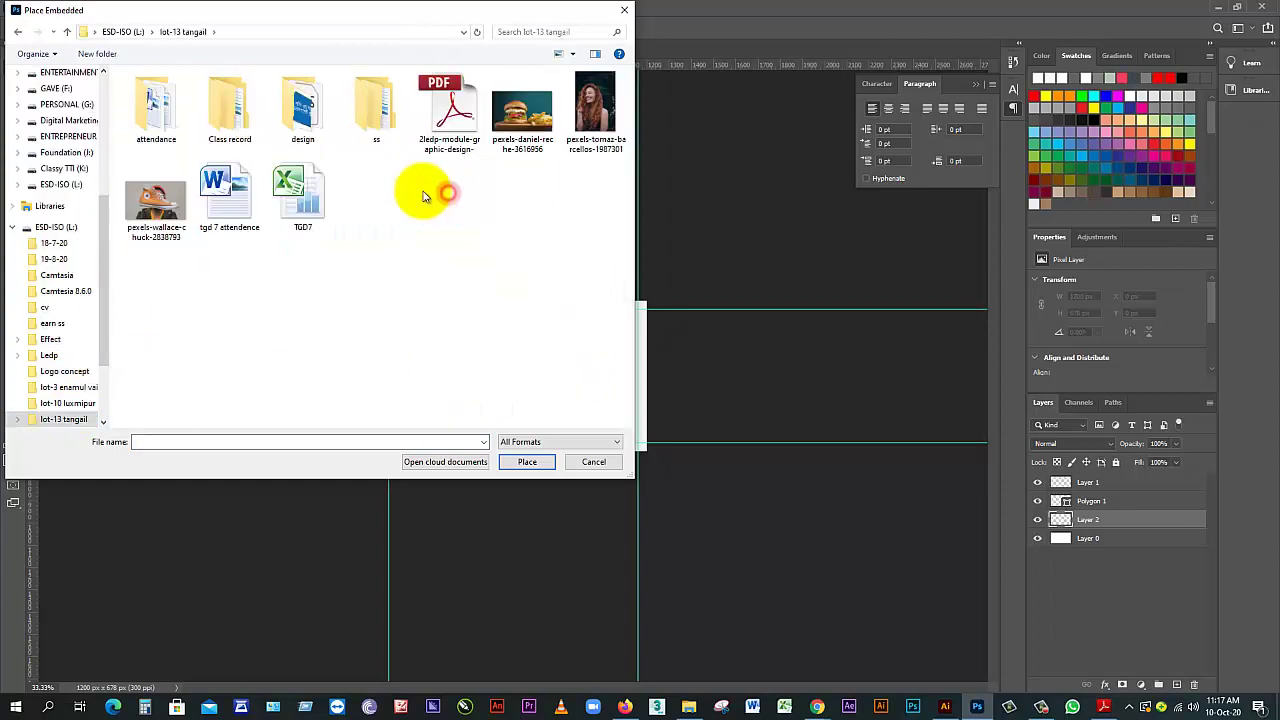
double_click(299, 122)
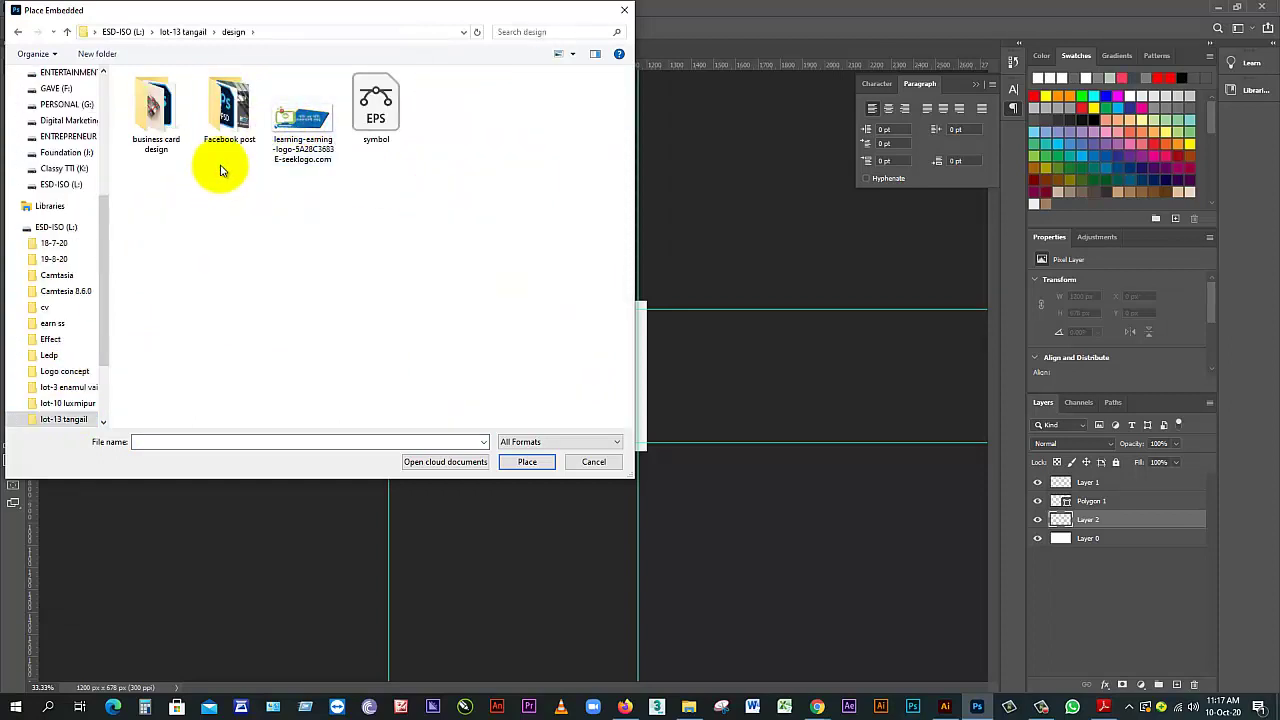
double_click(229, 110)
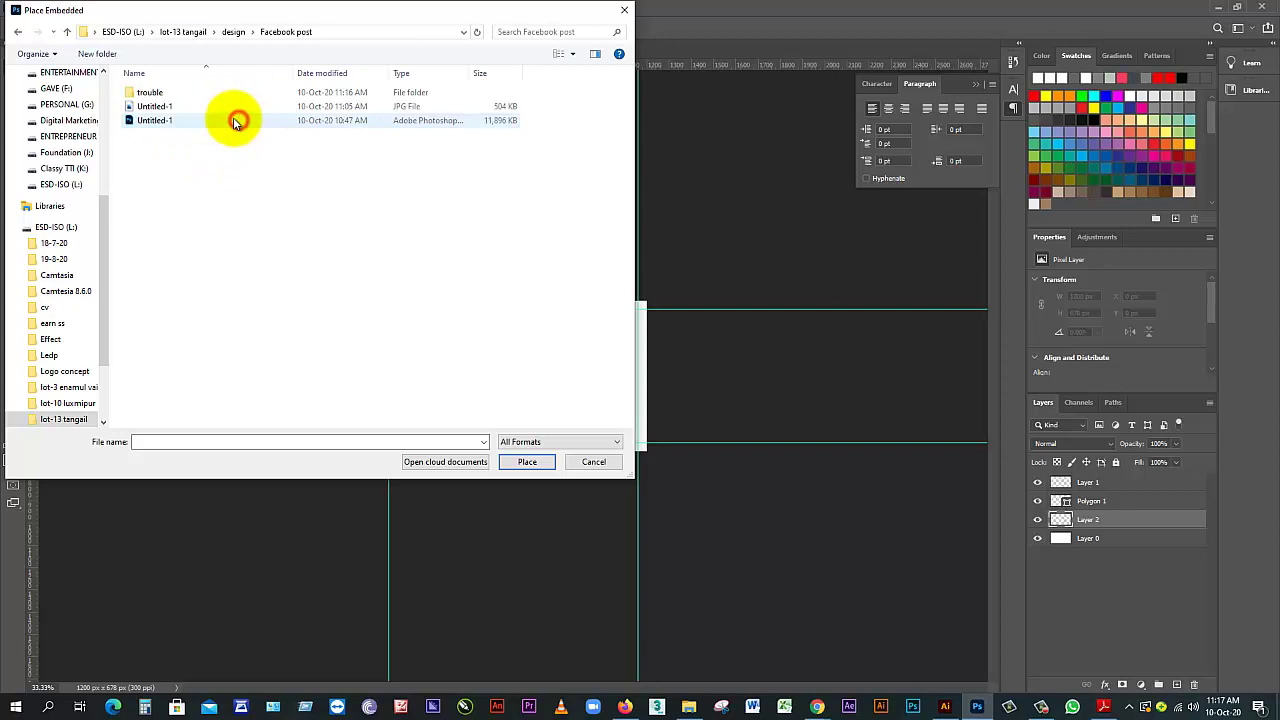
double_click(162, 92)
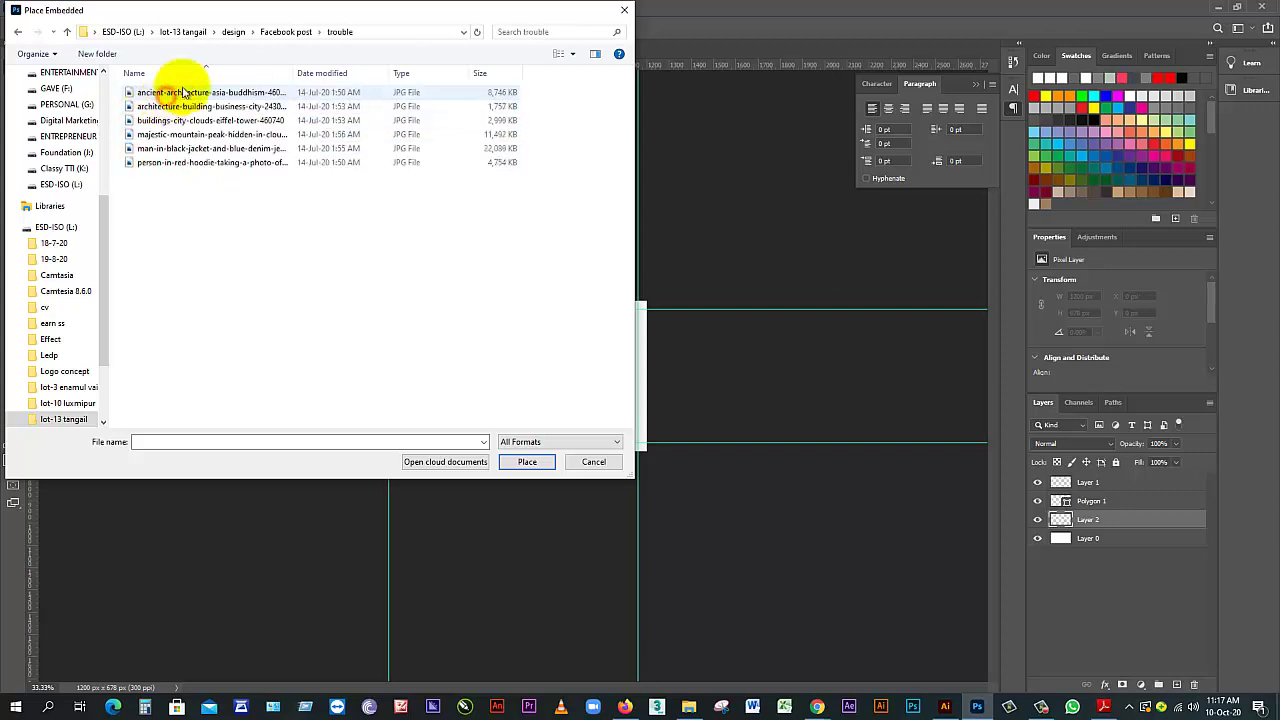
Show the images as thumbnails and place person-in-red-hoodie-taking-a-photo-of-wilderness-154243 as an embedded image
click(572, 54)
click(598, 33)
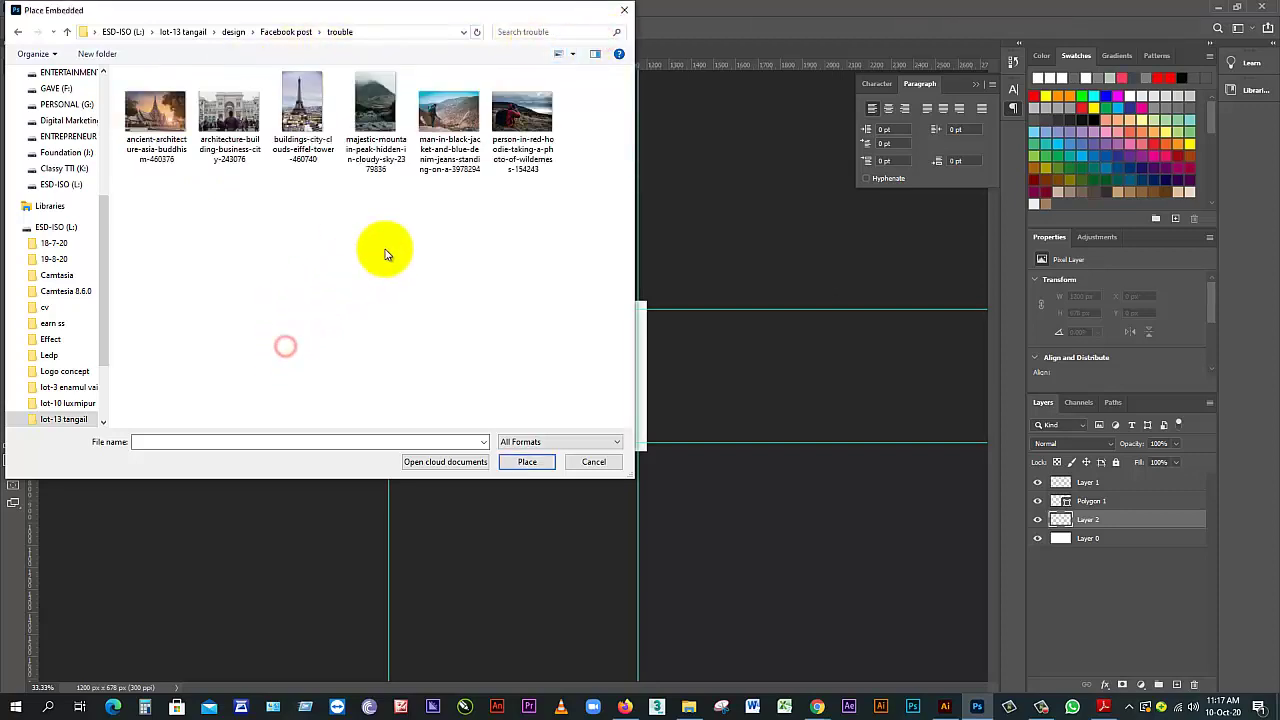
click(502, 132)
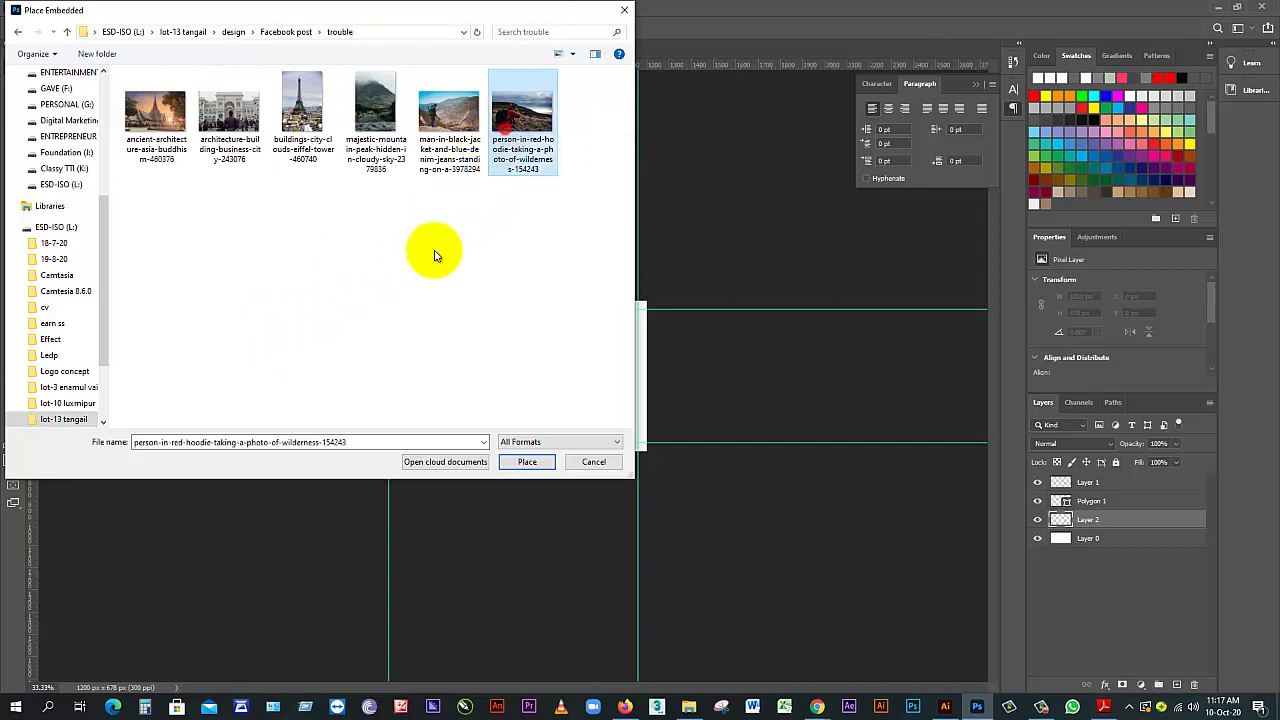
click(527, 461)
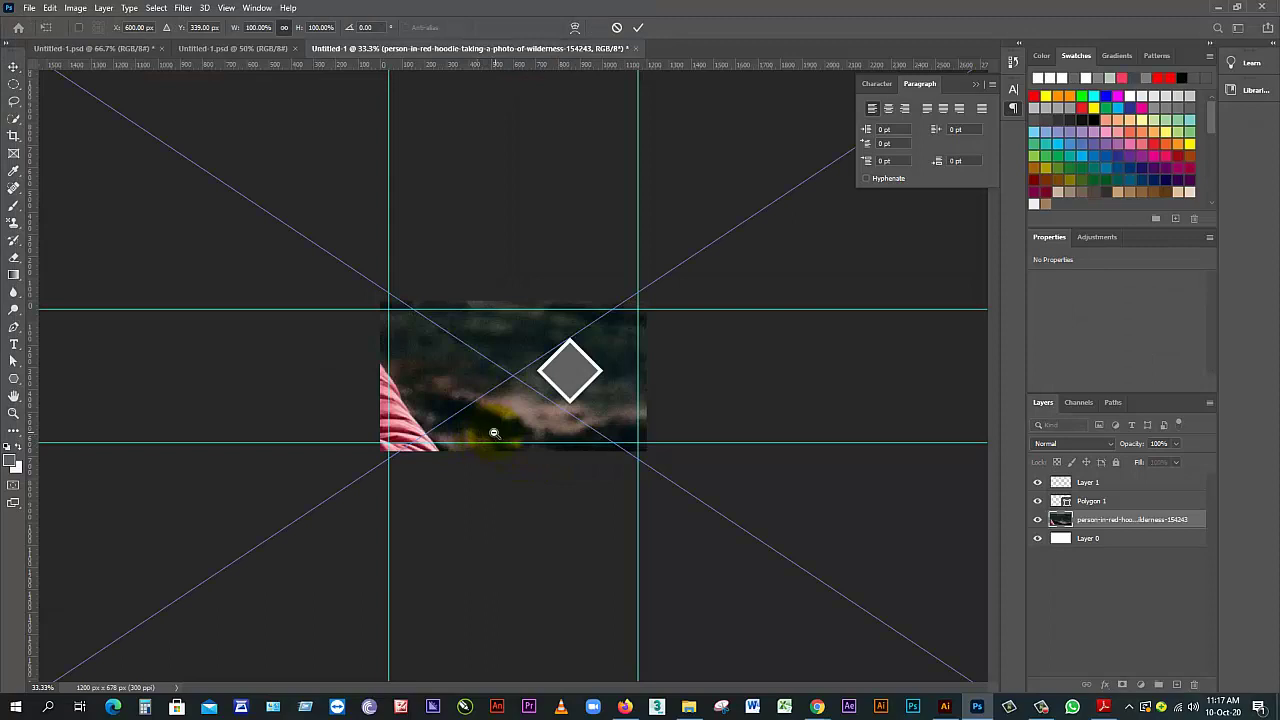
Scale the placed photo down to about 8% and move it onto the white canvas
alt+click(494, 432)
alt+click(494, 432)
alt+click(493, 431)
alt+click(493, 431)
alt+click(493, 431)
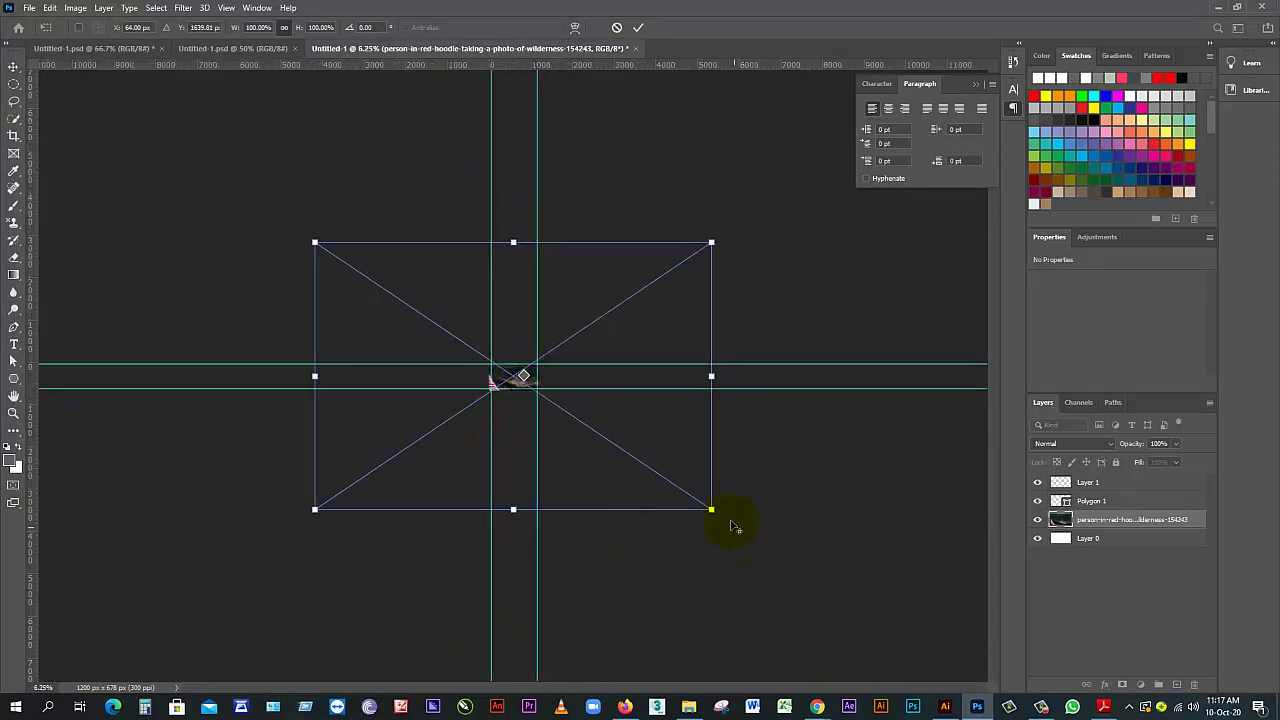
drag(711, 509, 578, 370)
click(530, 381)
click(528, 381)
click(518, 381)
click(516, 381)
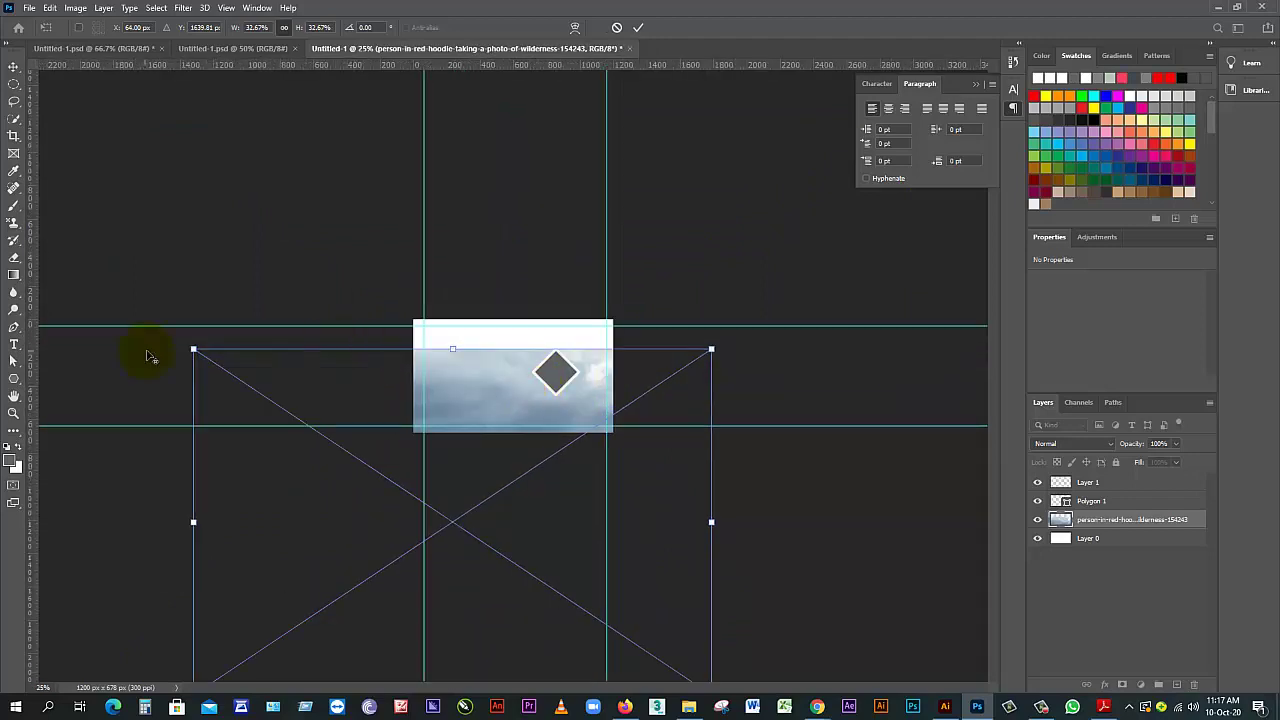
drag(190, 349, 367, 531)
drag(430, 588, 505, 374)
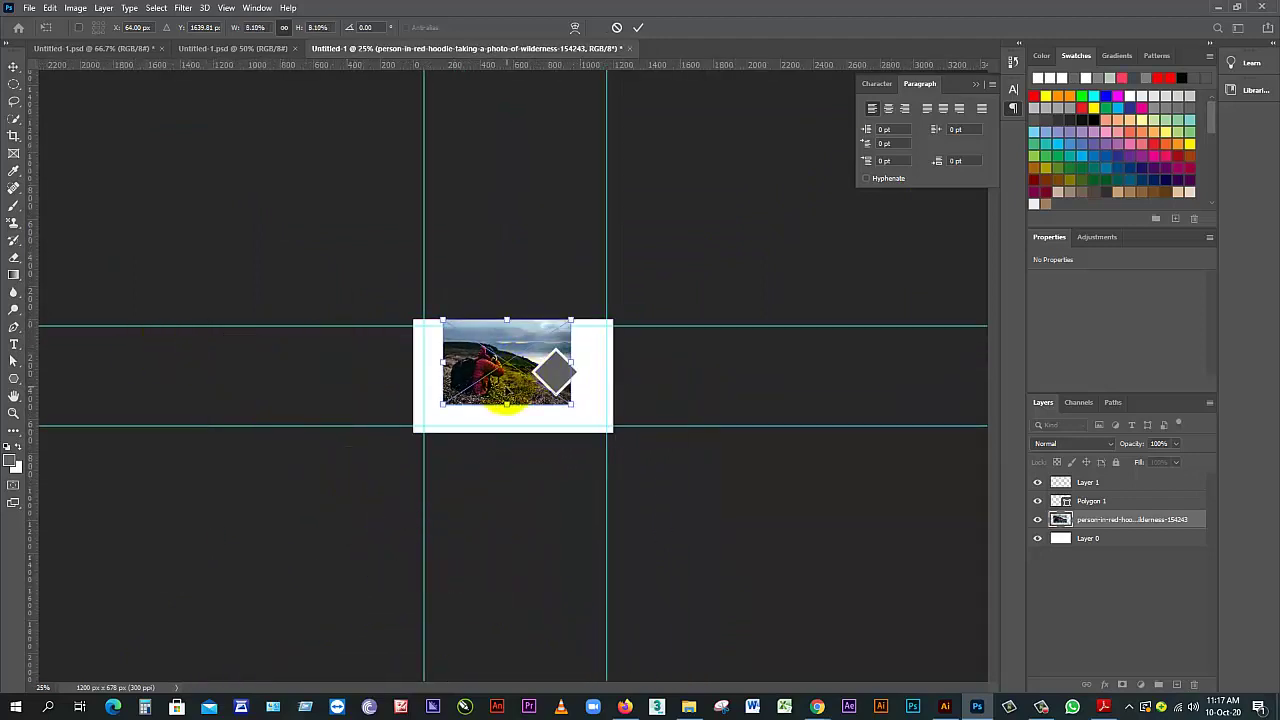
Enlarge the photo to about 14% so it covers the whole canvas, and apply the placement
click(505, 374)
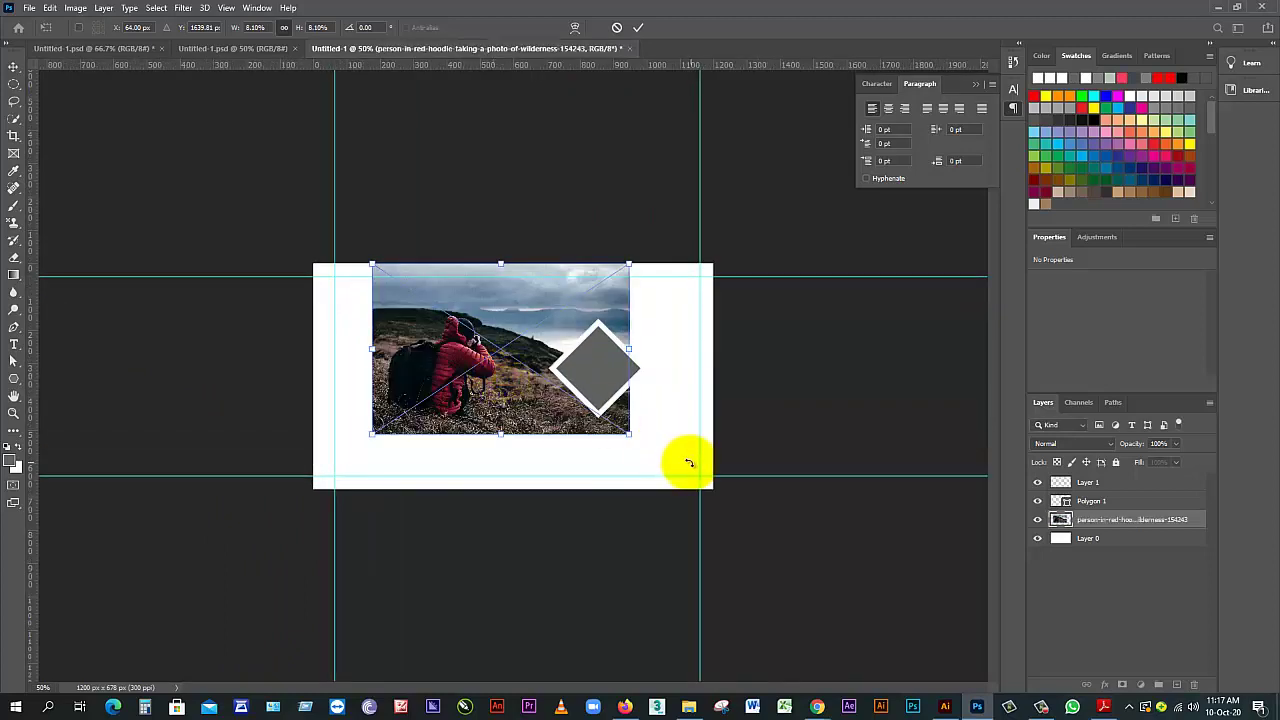
mouse_move(628, 434)
mouse_down()
mouse_move(737, 523)
mouse_move(623, 429)
mouse_move(691, 471)
mouse_move(632, 437)
mouse_move(723, 509)
mouse_move(628, 436)
mouse_up()
drag(512, 355, 488, 377)
drag(607, 461, 533, 374)
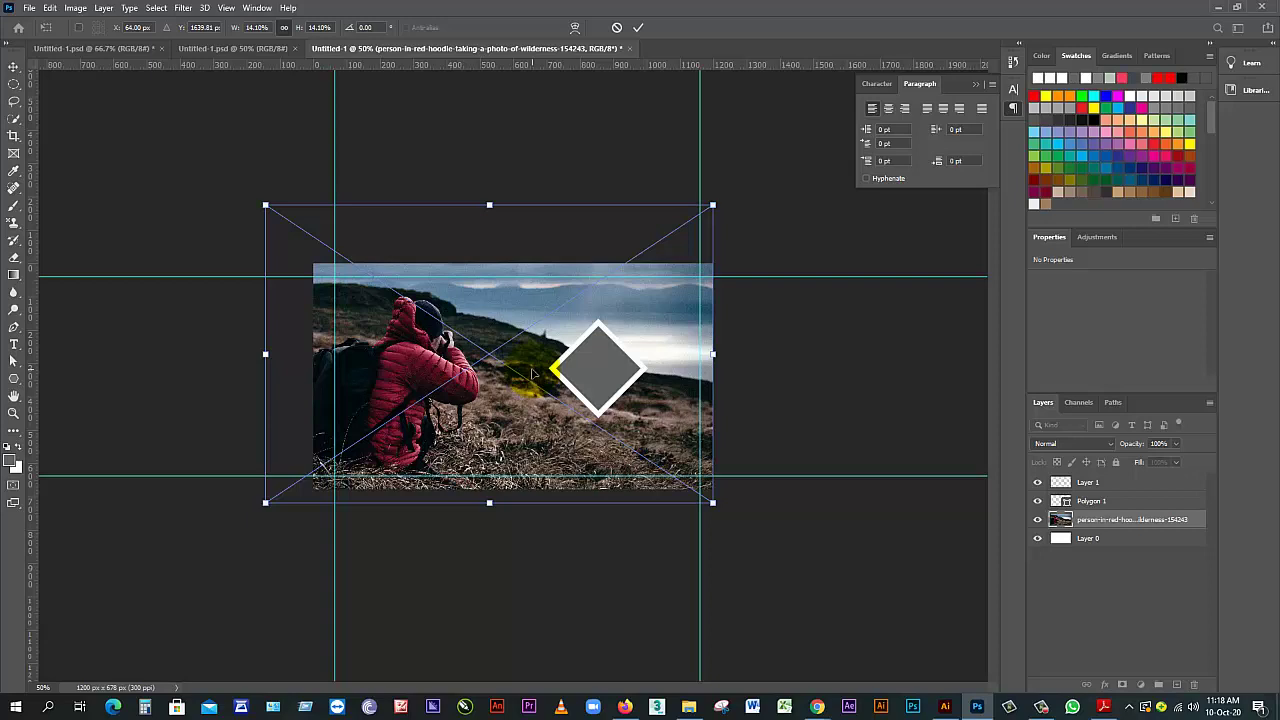
key(Return)
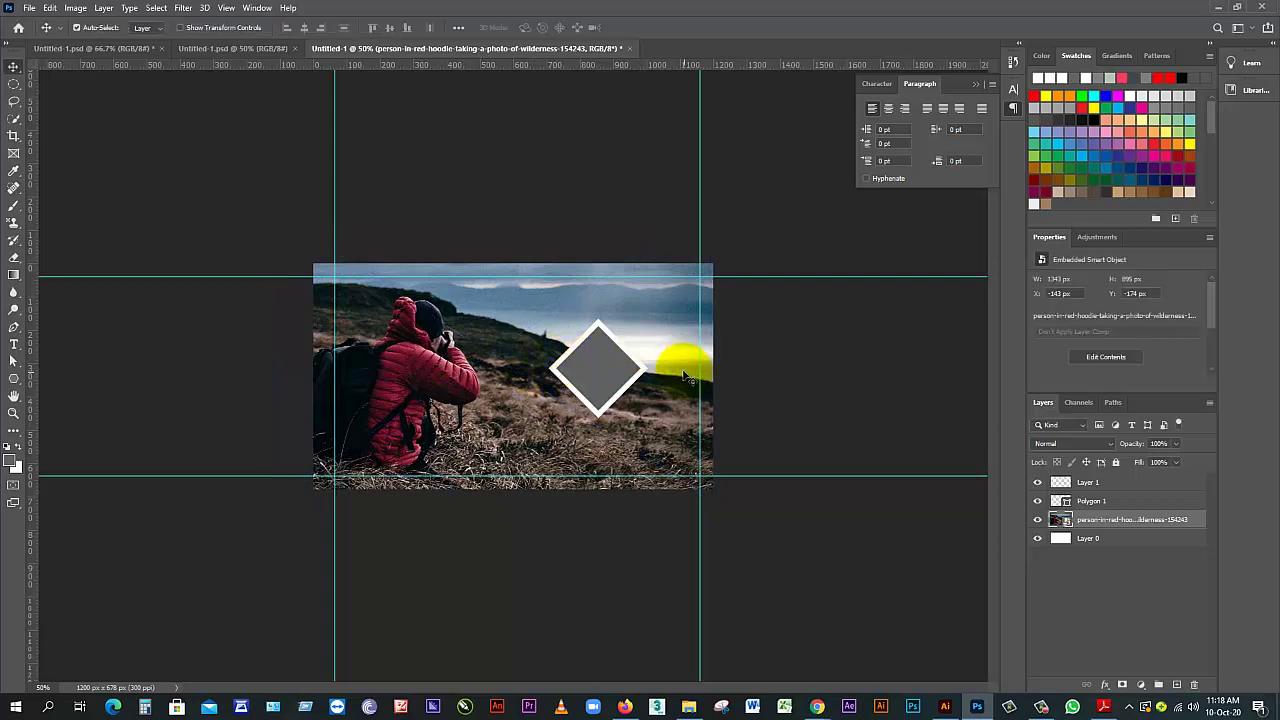
Move the gray diamond toward the canvas's right edge and add a horizontal guide through the photo's centre
drag(599, 377, 655, 380)
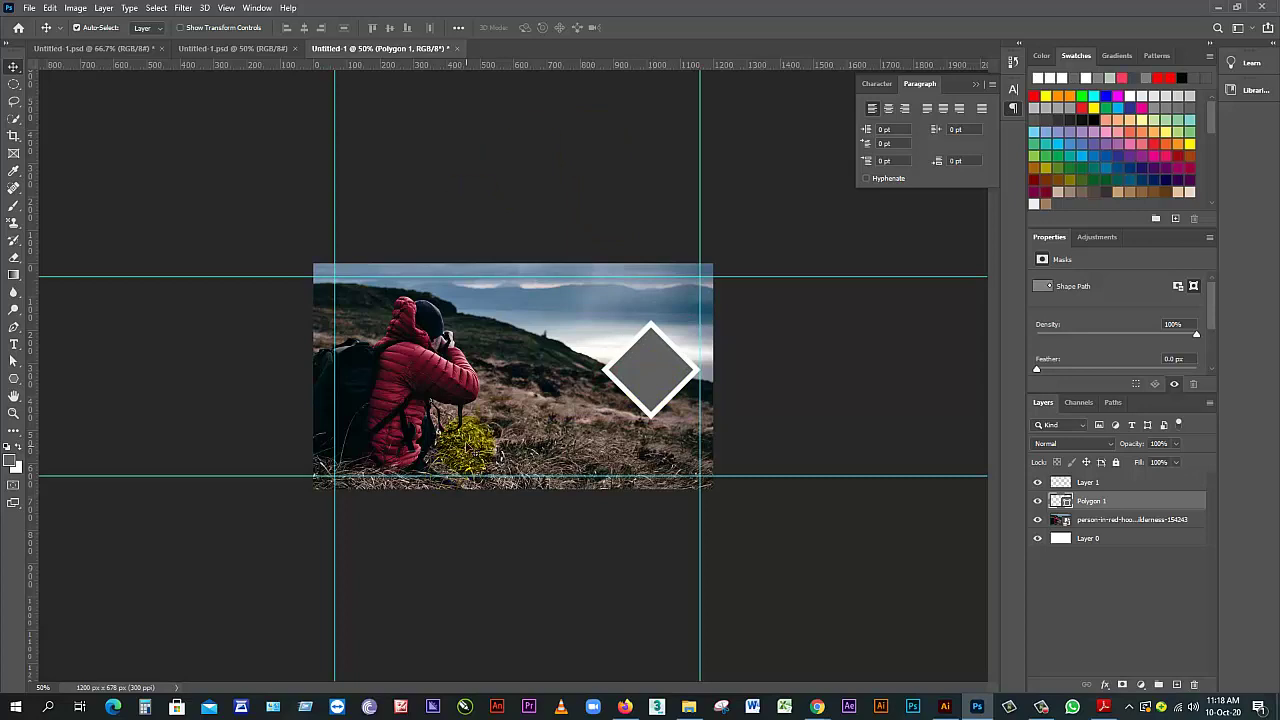
click(562, 402)
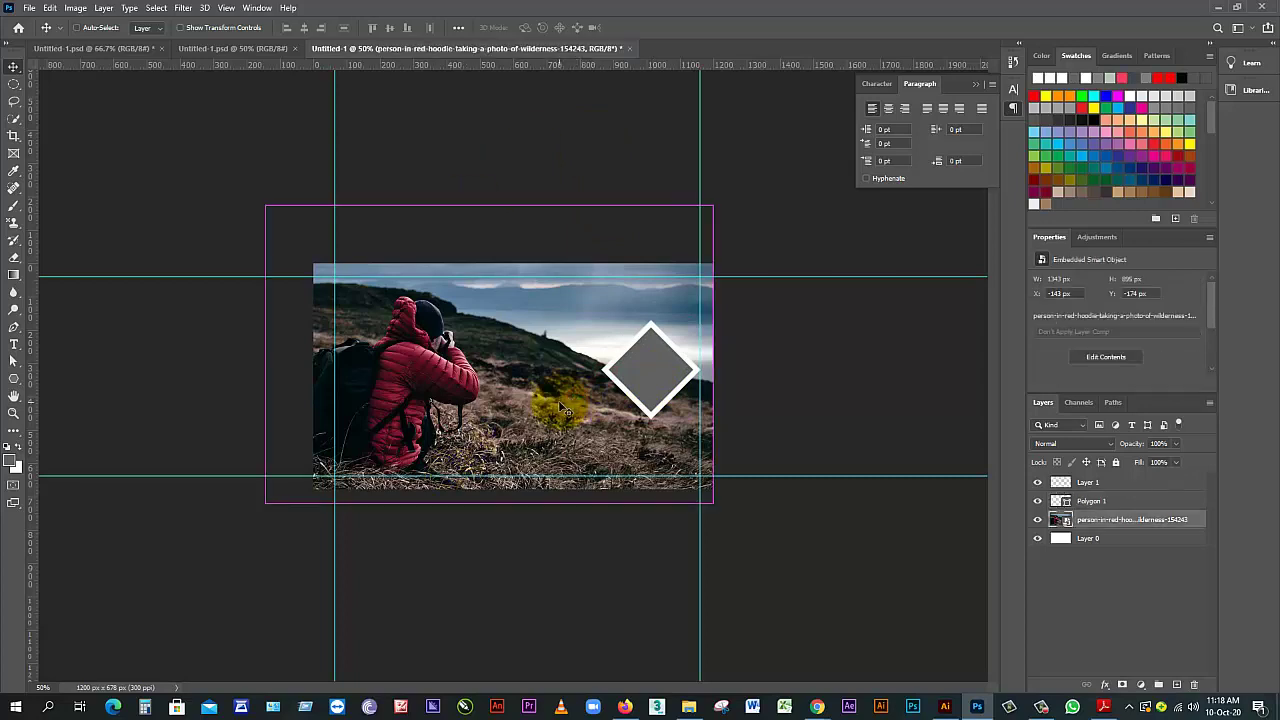
key(ctrl+t)
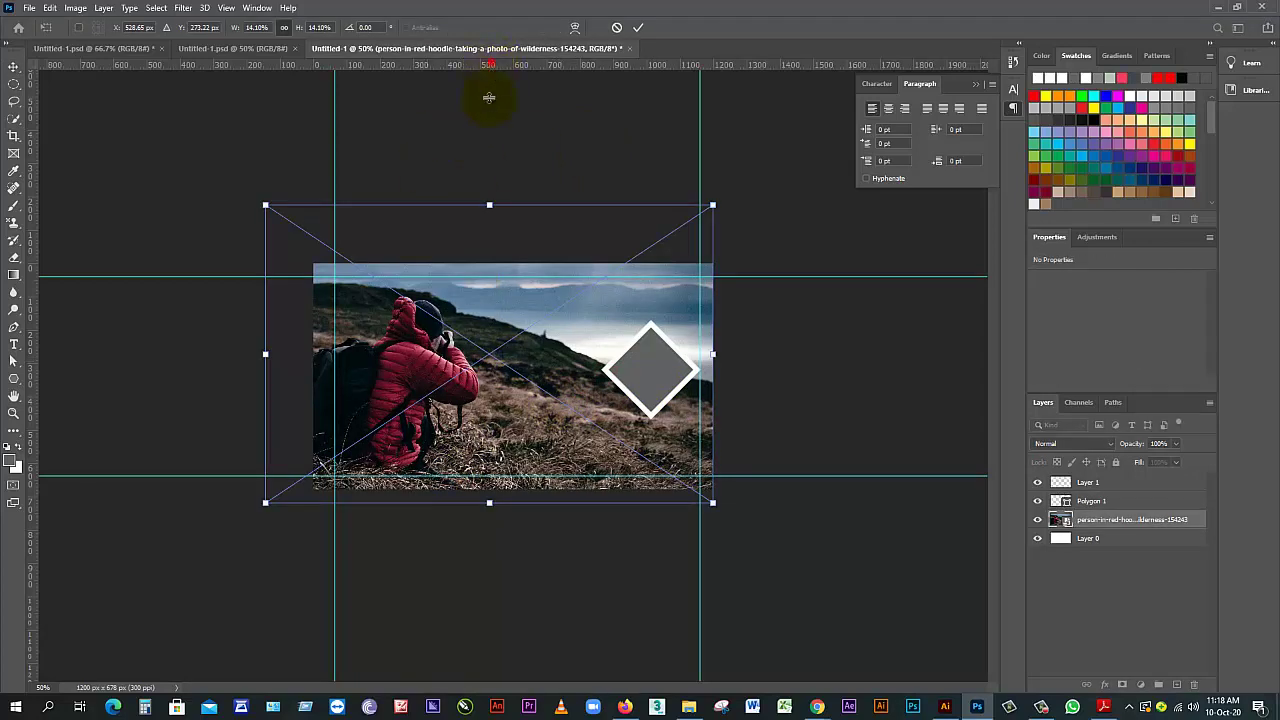
drag(489, 97, 485, 354)
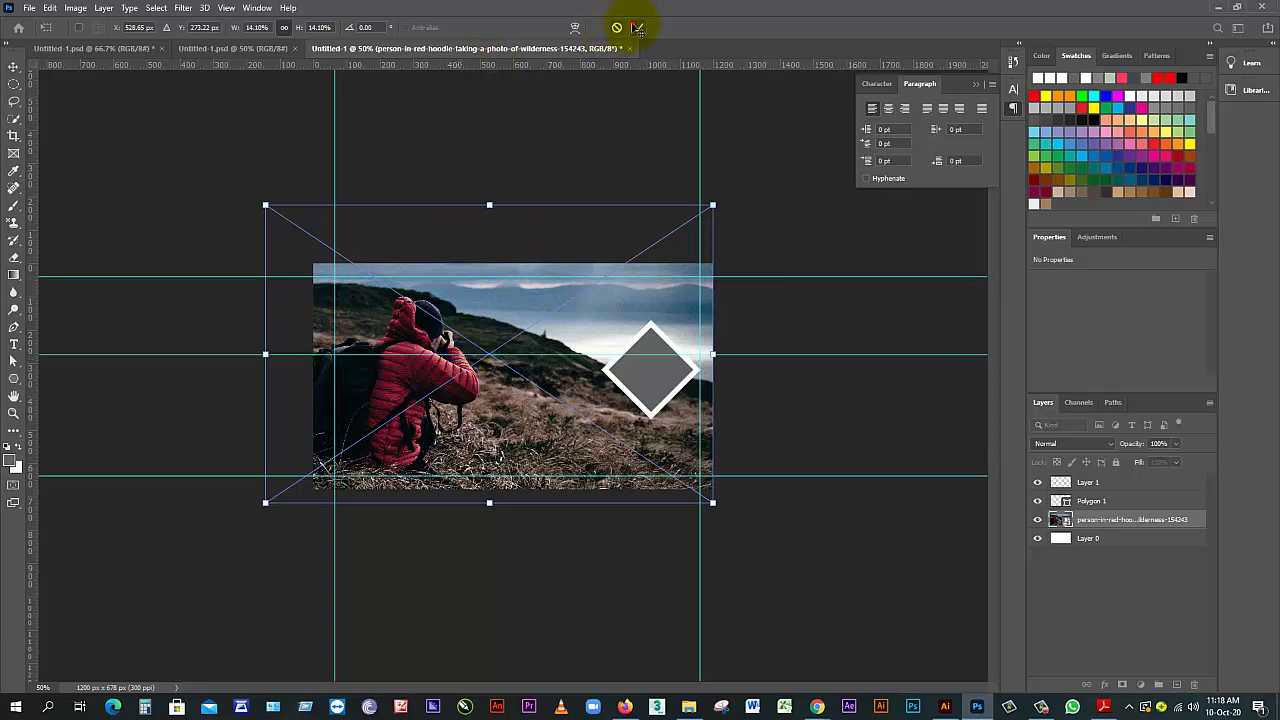
click(637, 27)
Align the diamond with the middle horizontal guide, enlarge it to about 167% and centre it on the right vertical guide
drag(643, 368, 640, 364)
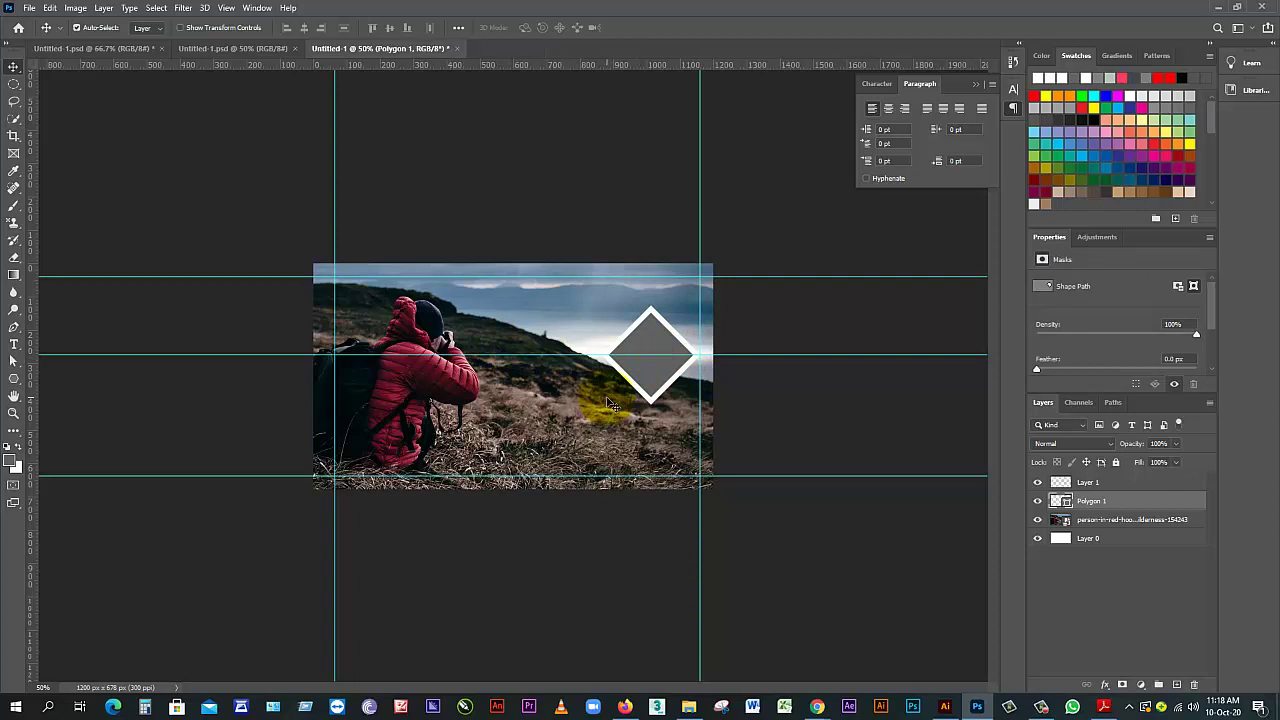
key(ctrl+t)
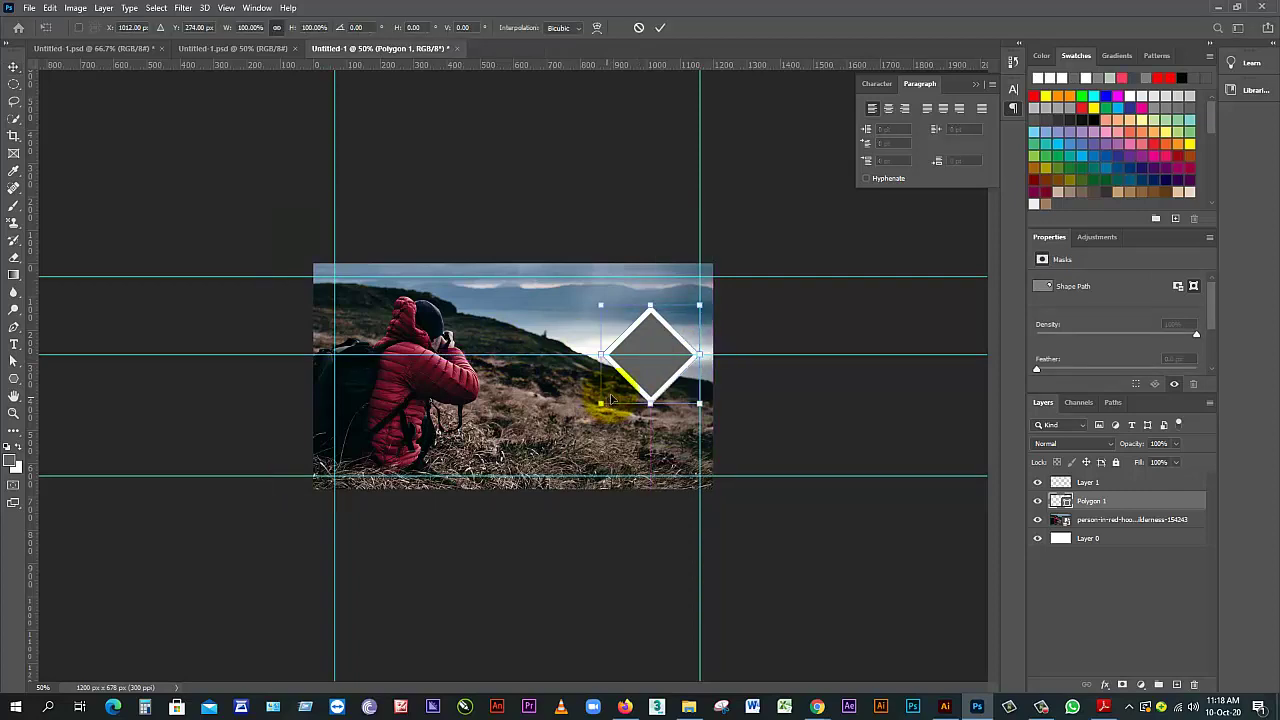
mouse_move(704, 405)
mouse_down()
mouse_move(735, 420)
mouse_move(682, 368)
mouse_move(717, 384)
mouse_up()
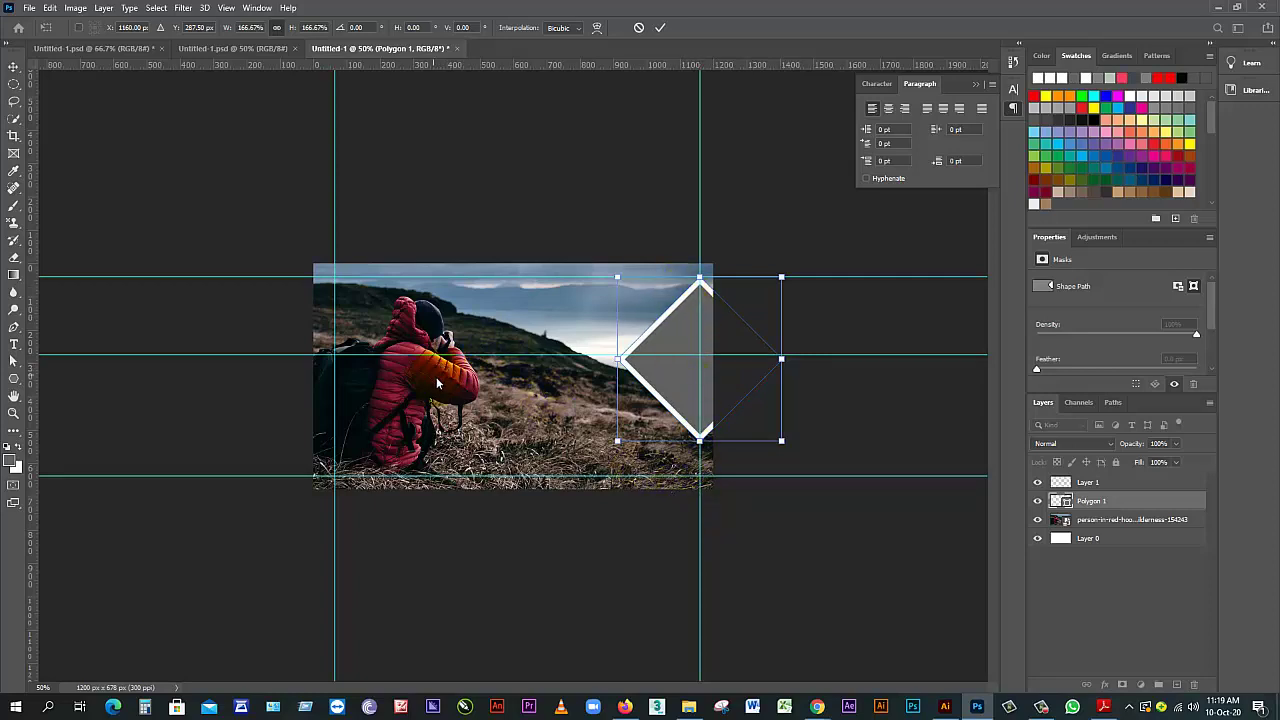
Move the middle horizontal guide to the canvas's vertical centre, using Layer 0's transform bounds as reference
click(1073, 543)
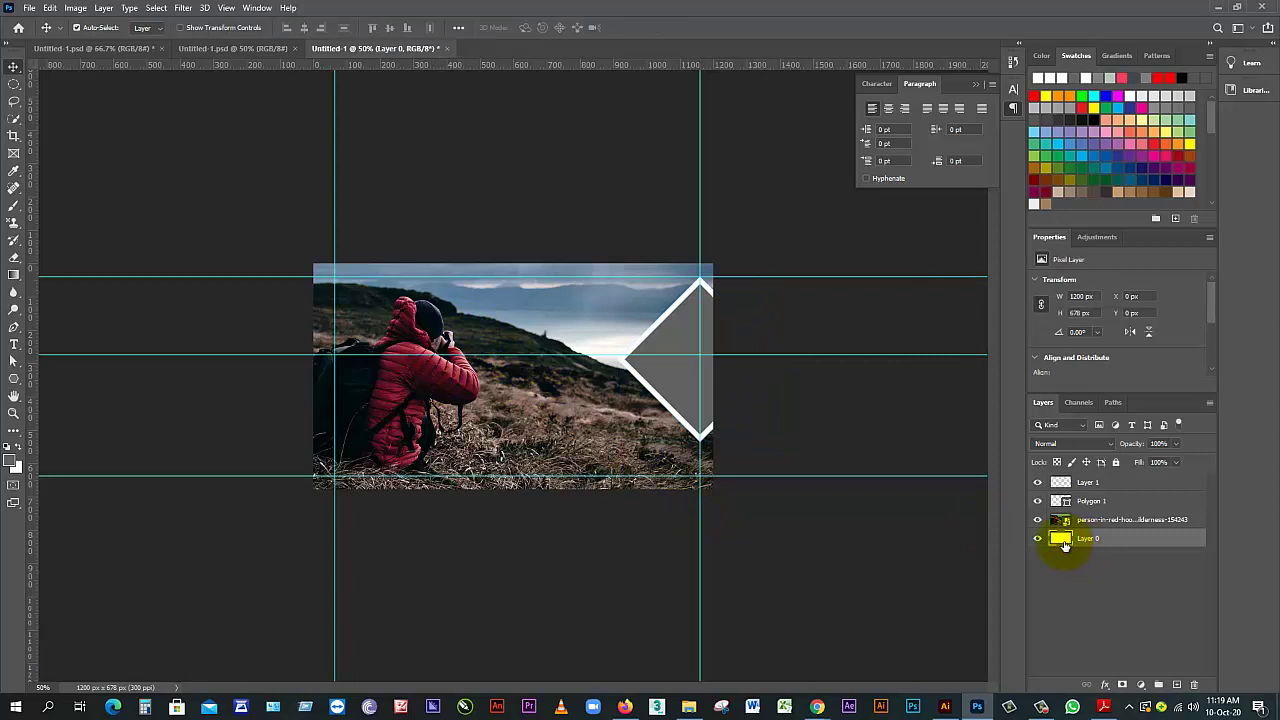
key(ctrl+t)
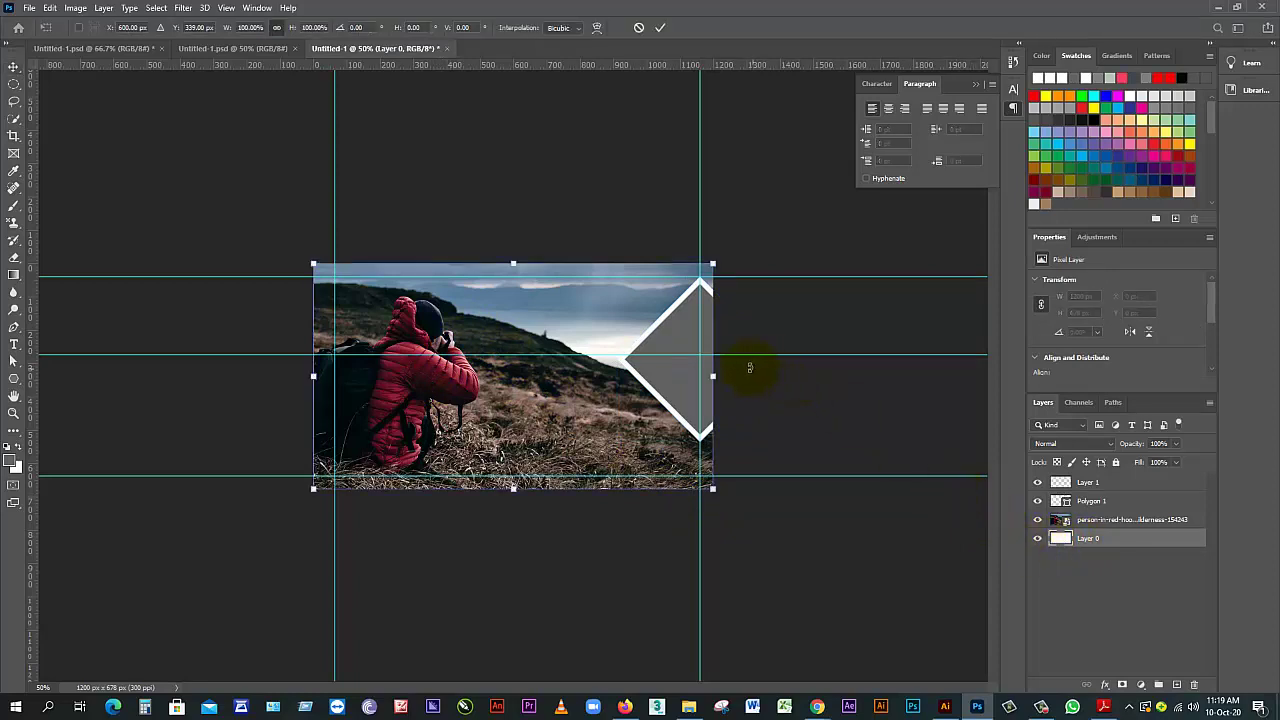
drag(744, 357, 744, 374)
click(660, 27)
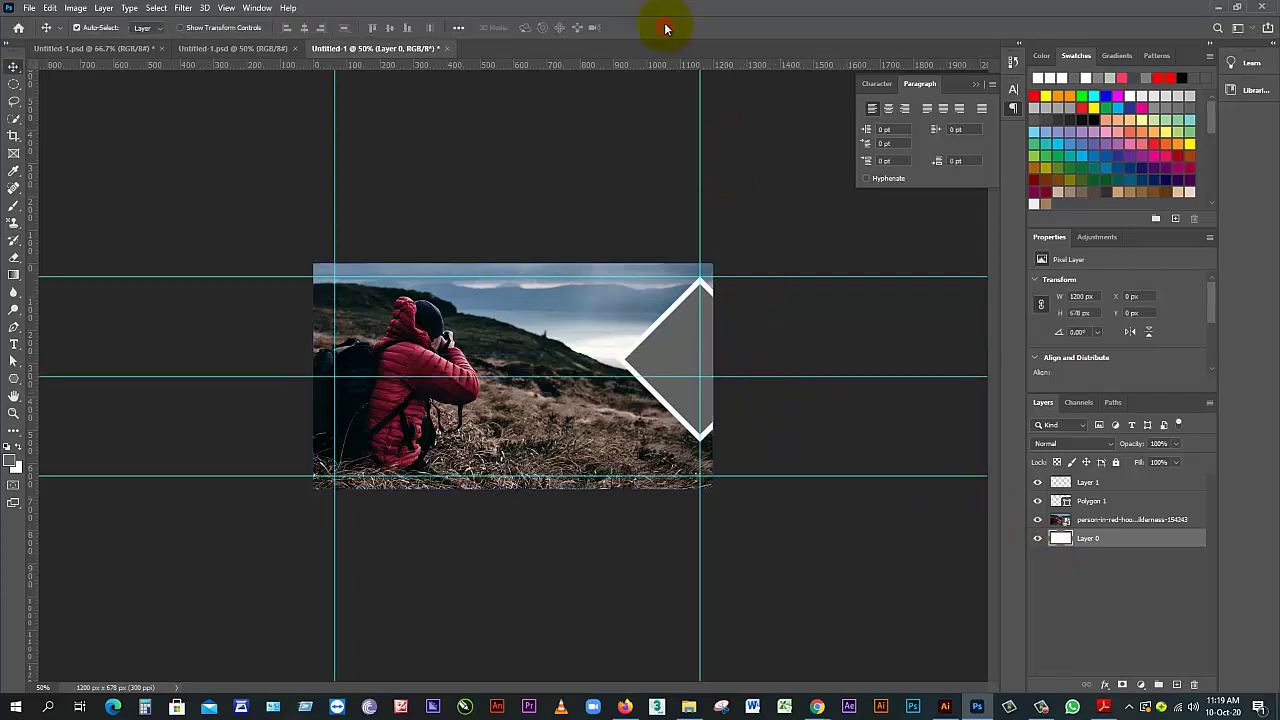
Centre the diamond vertically on the middle guide and shift it right until only its left half shows on the canvas
click(680, 343)
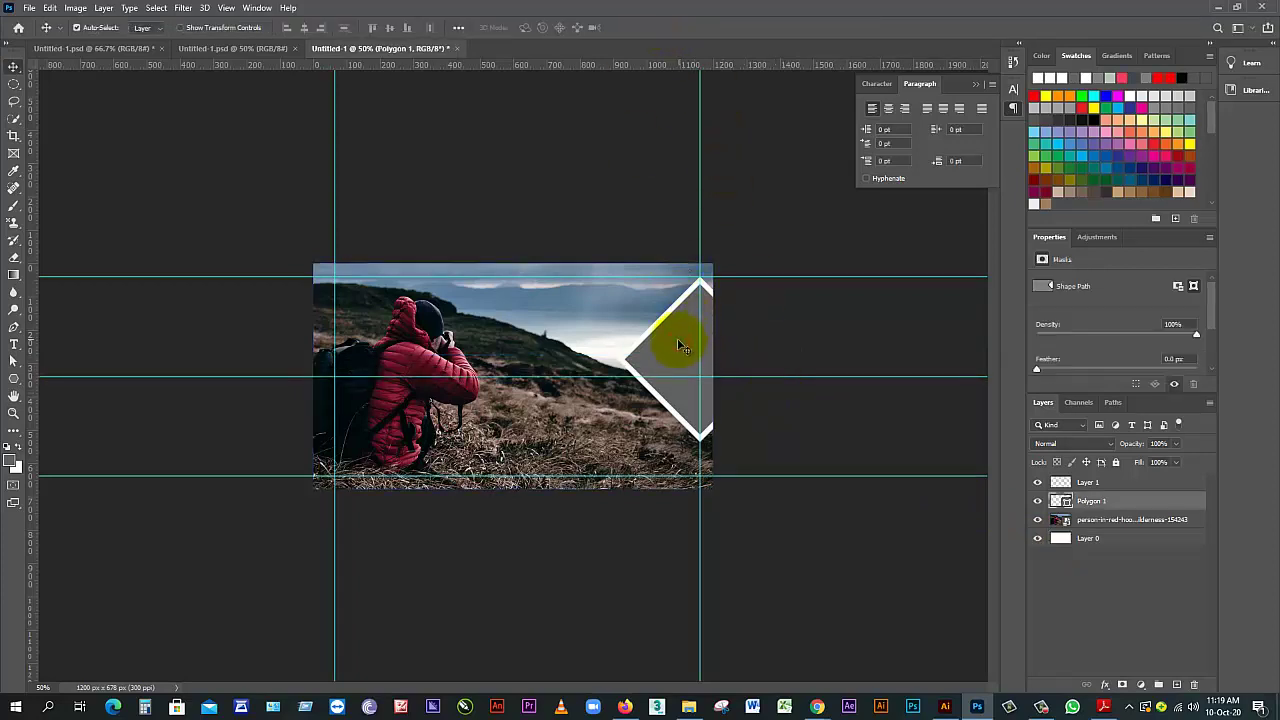
drag(677, 340, 677, 372)
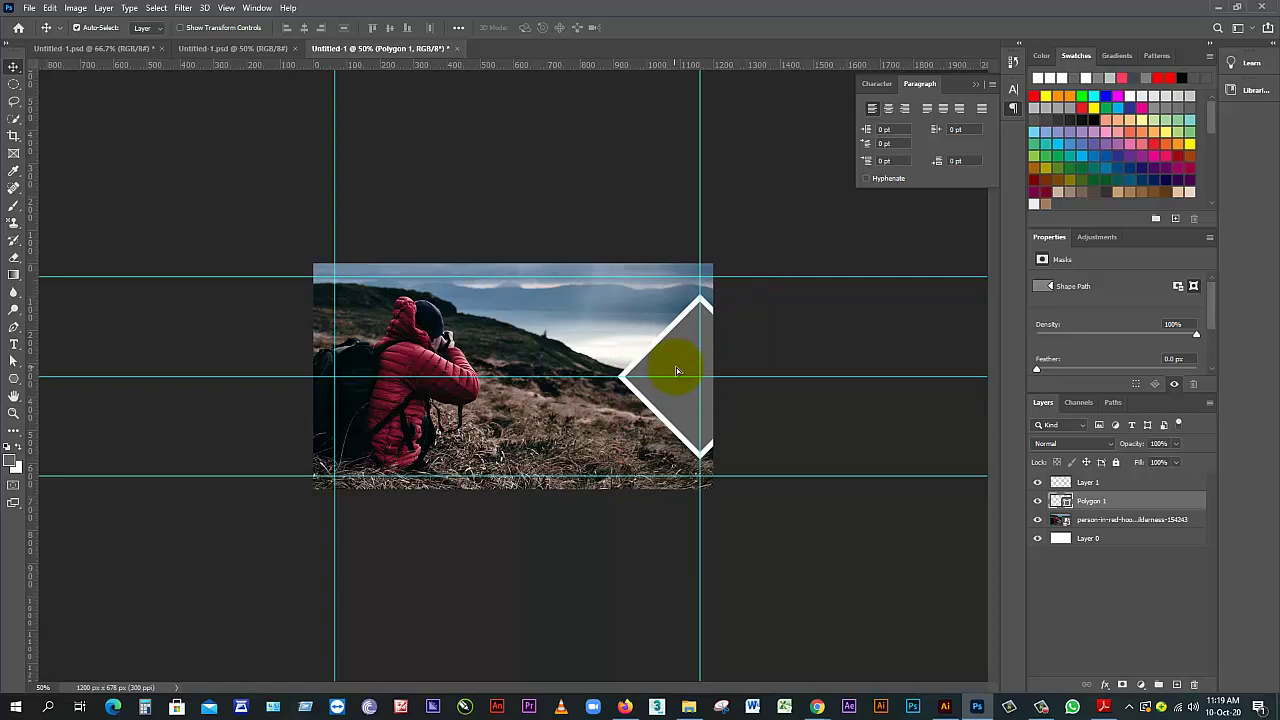
drag(676, 370, 687, 373)
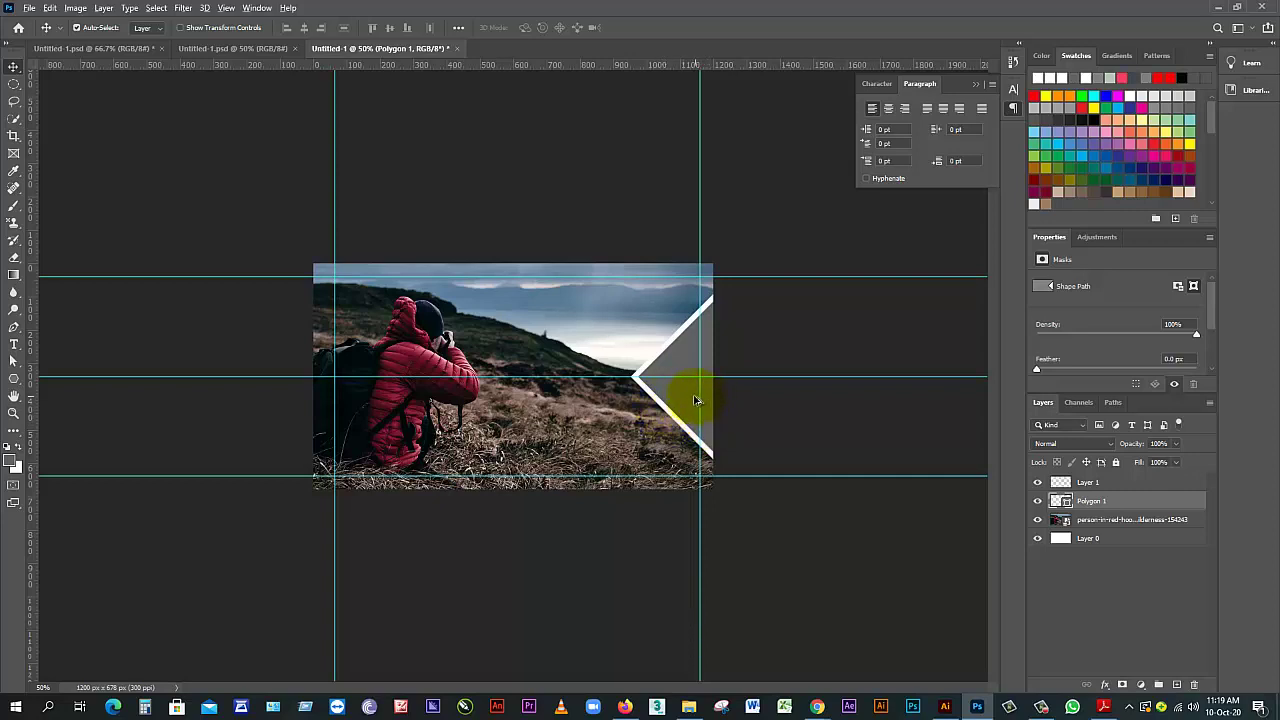
Duplicate the diamond to the canvas's top edge and nudge the copy right until its corner lines up with the first diamond's tip
drag(696, 410, 598, 289)
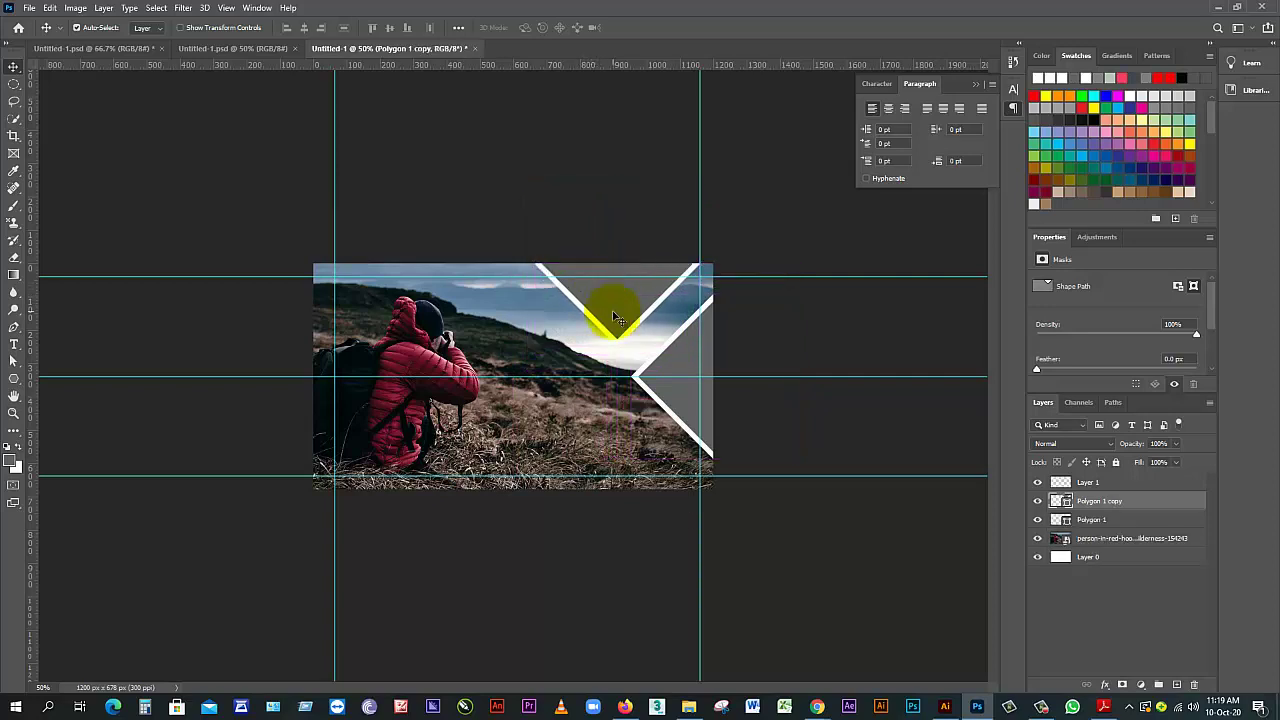
drag(620, 313, 645, 300)
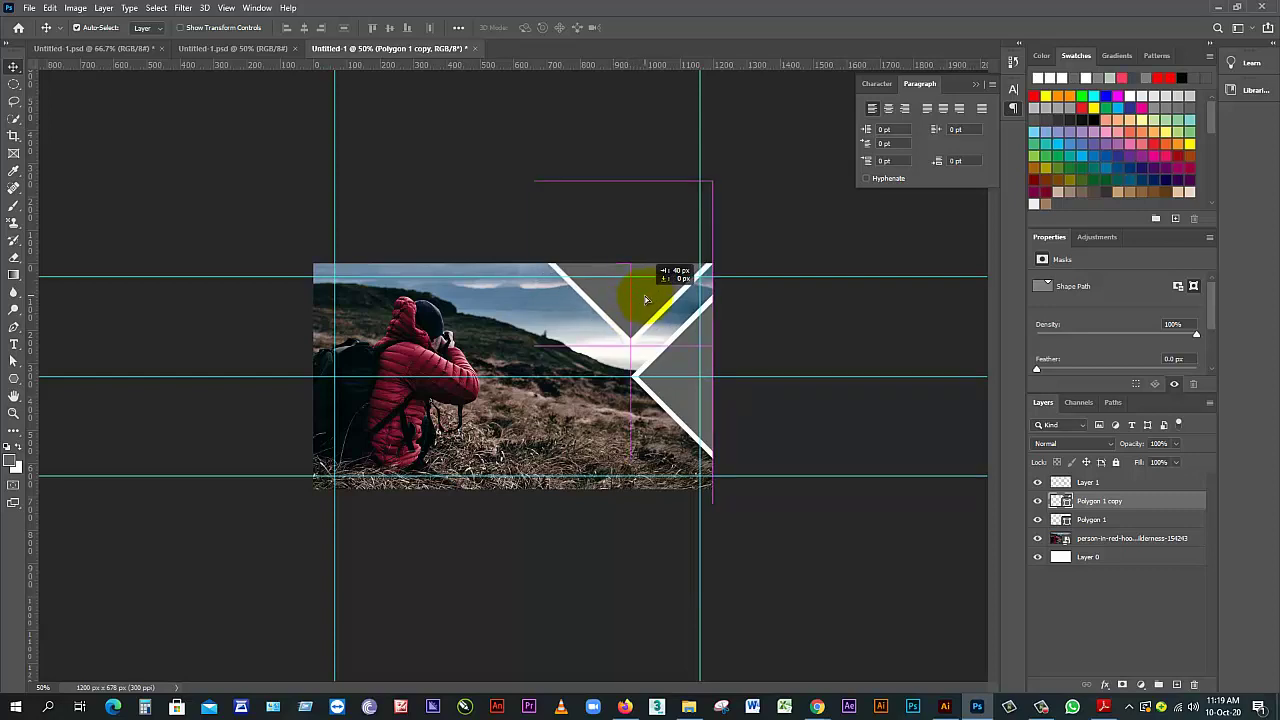
drag(645, 300, 646, 301)
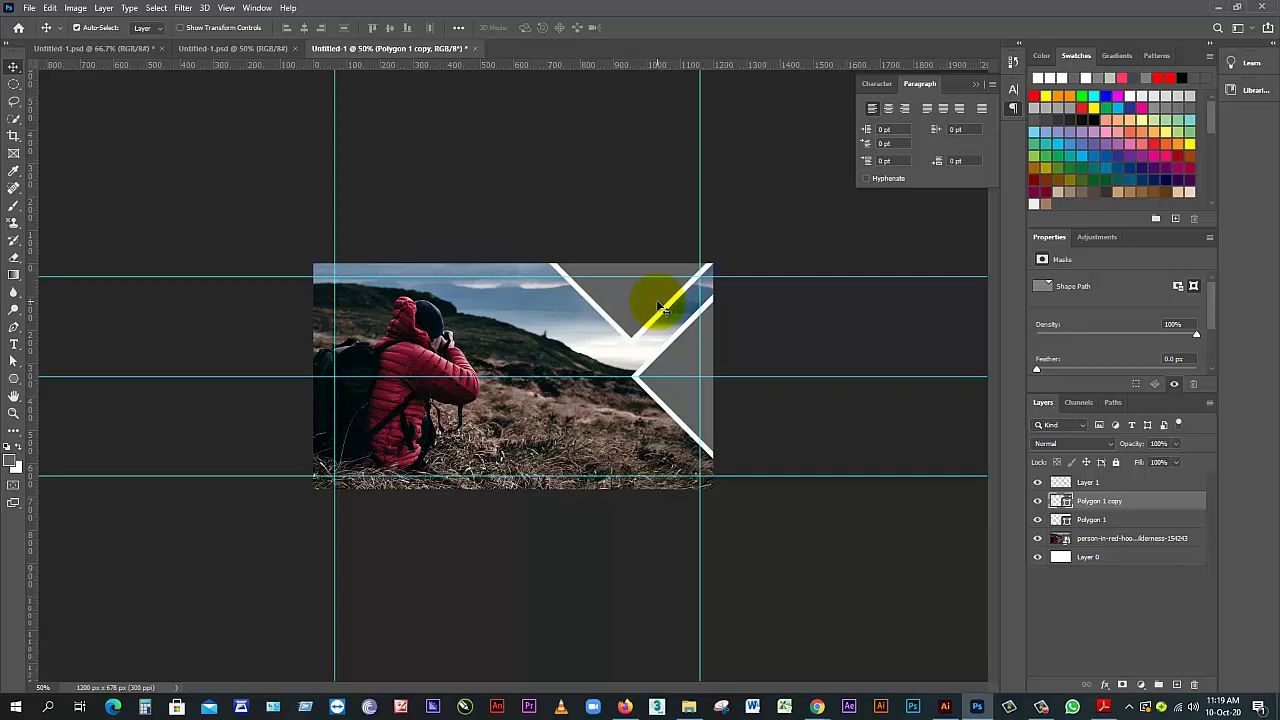
key(Right)
key(Right)
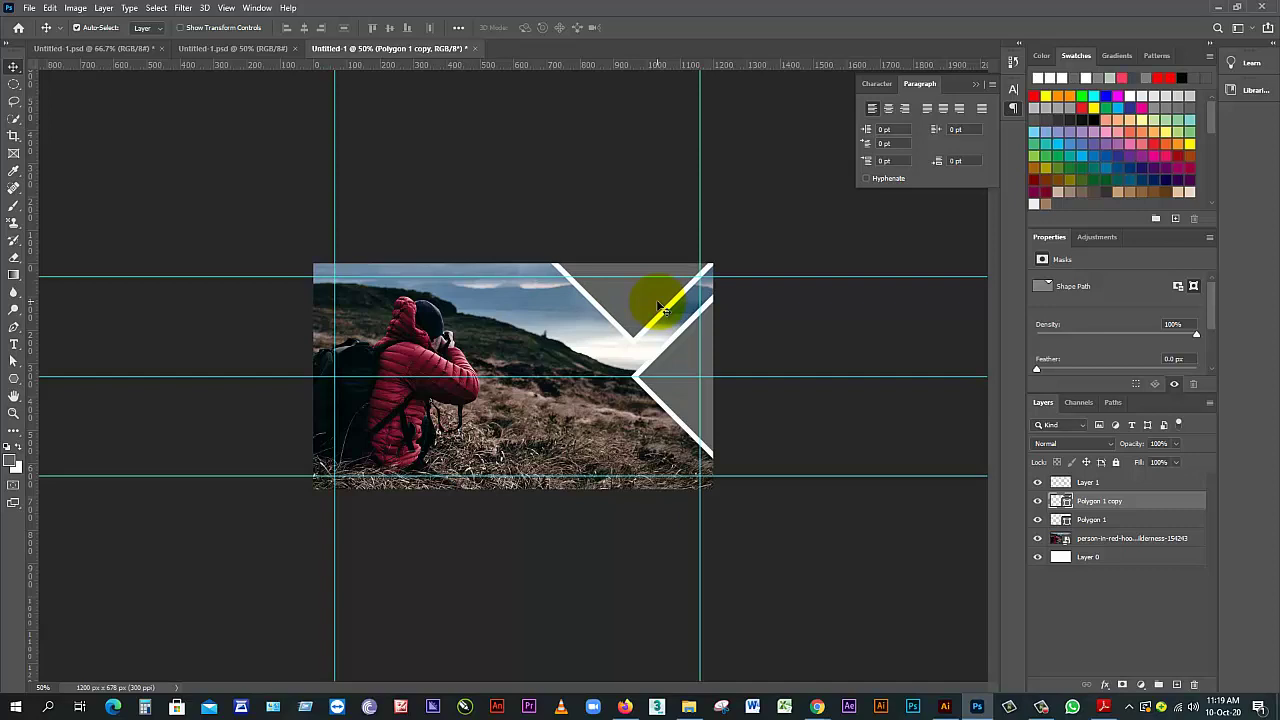
key(Right)
key(Right)
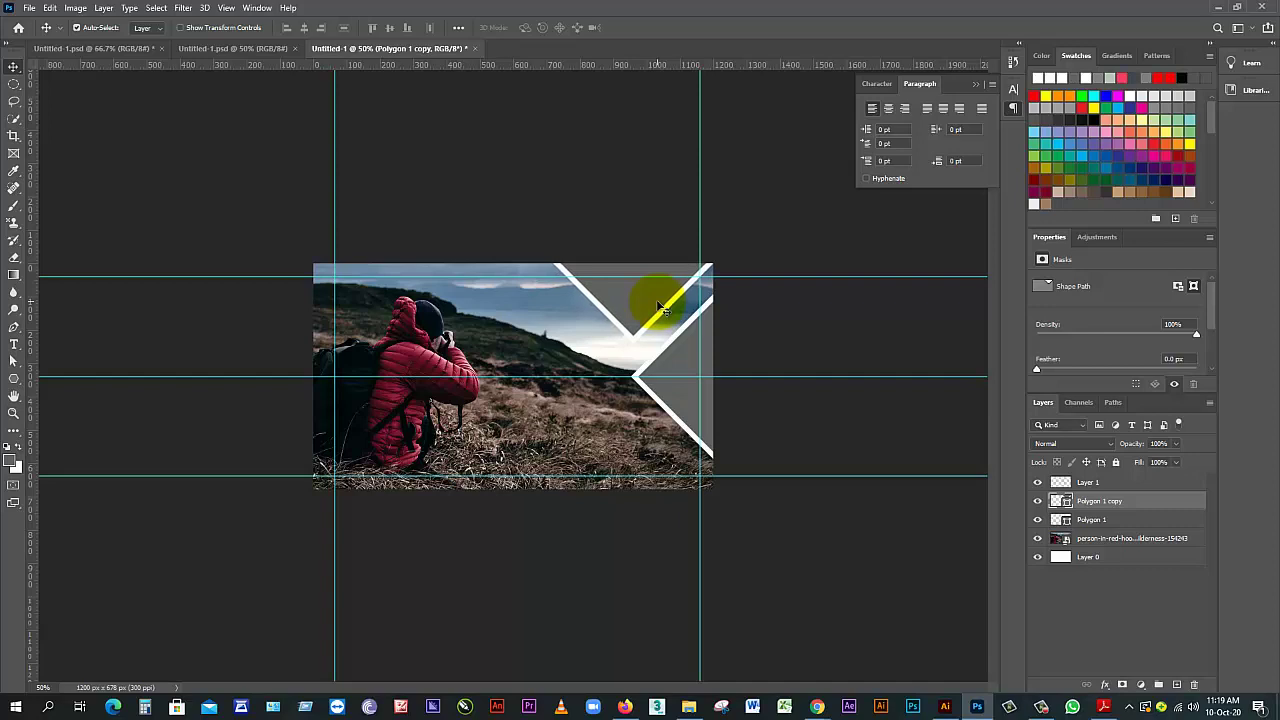
Duplicate the top diamond to the canvas's bottom edge so only its upper half shows, mirroring the top one
drag(663, 315, 646, 530)
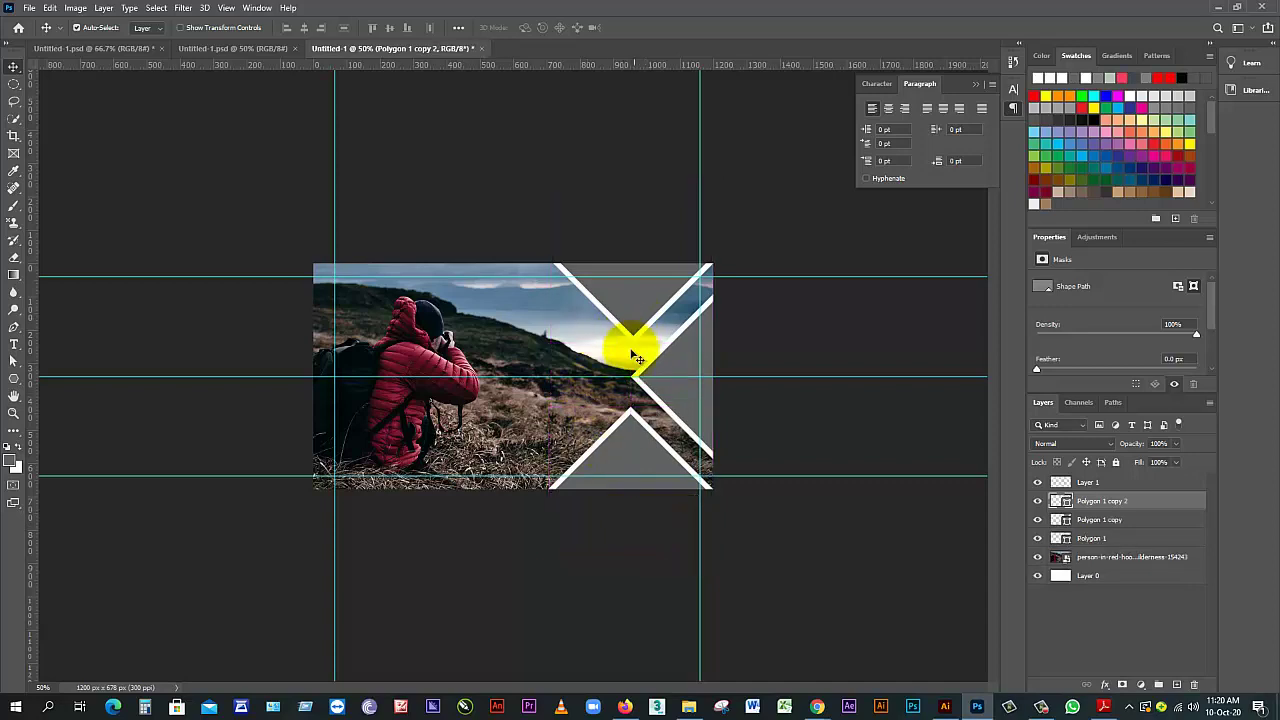
Add a vertical guide through the bottom diamond's upper tip and nudge the top diamond left until its tip meets the guide
drag(138, 494, 630, 510)
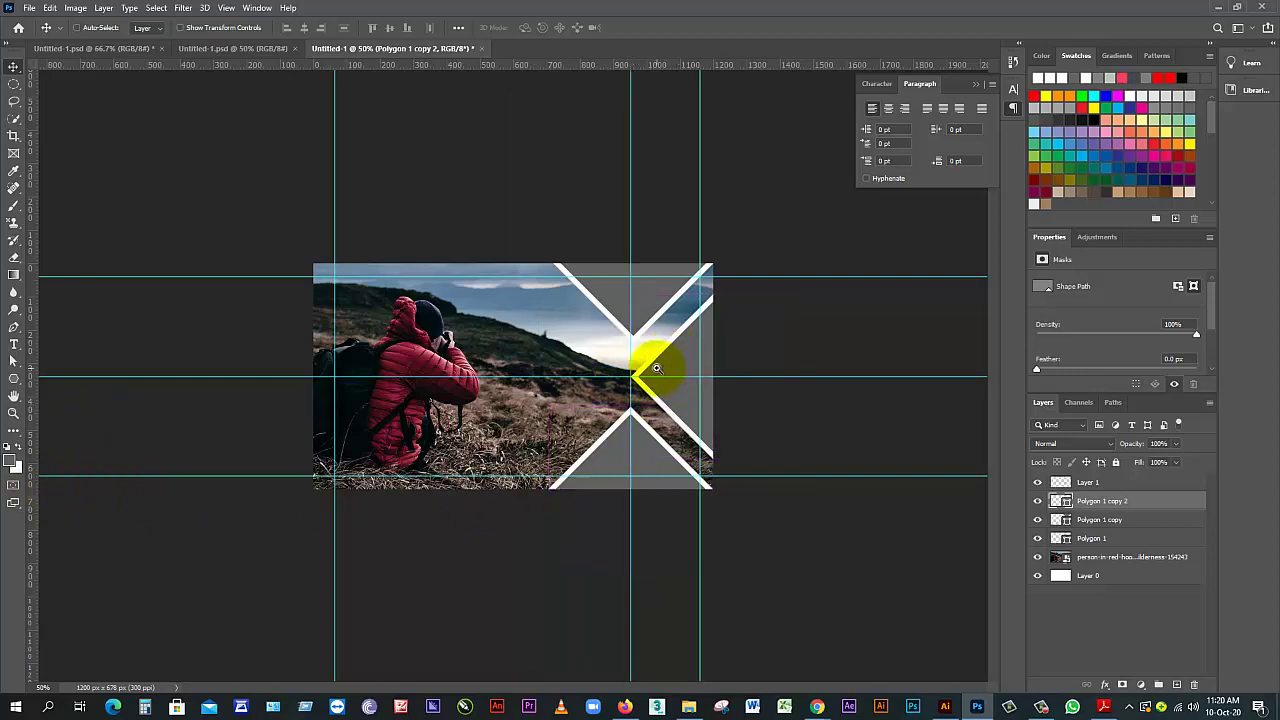
scroll(651, 364, up, 3)
drag(651, 364, 691, 451)
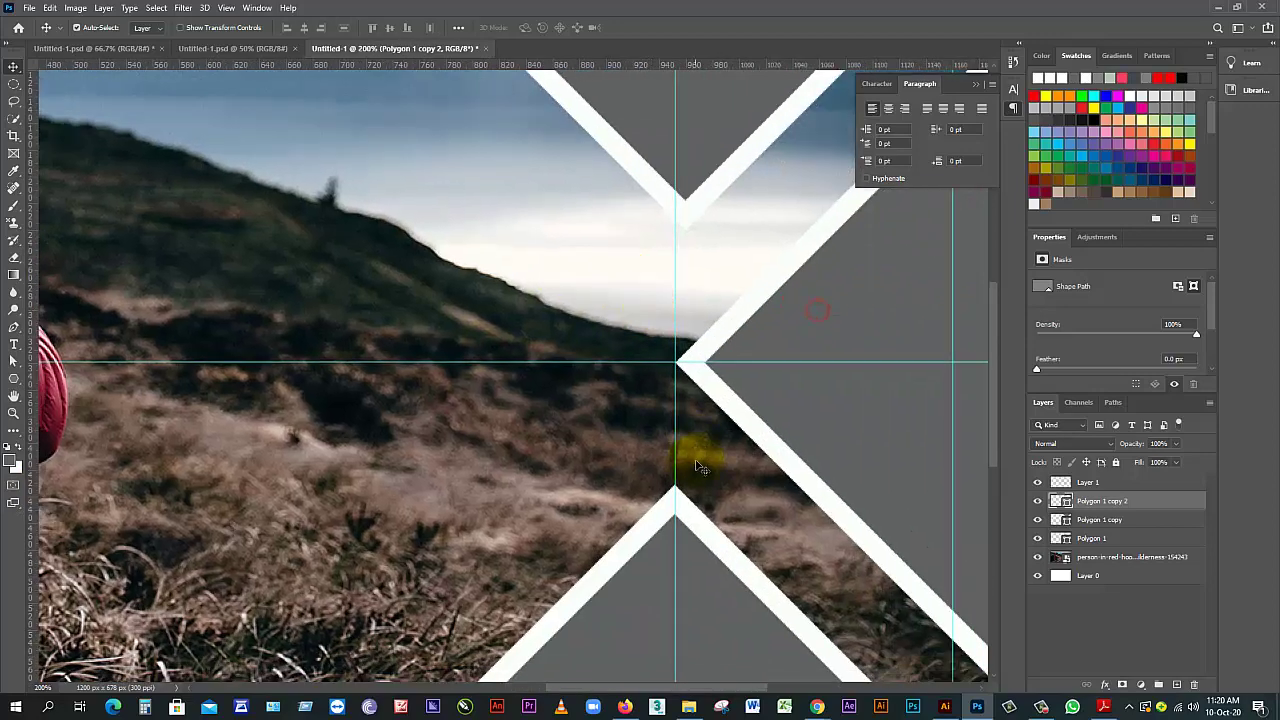
click(651, 180)
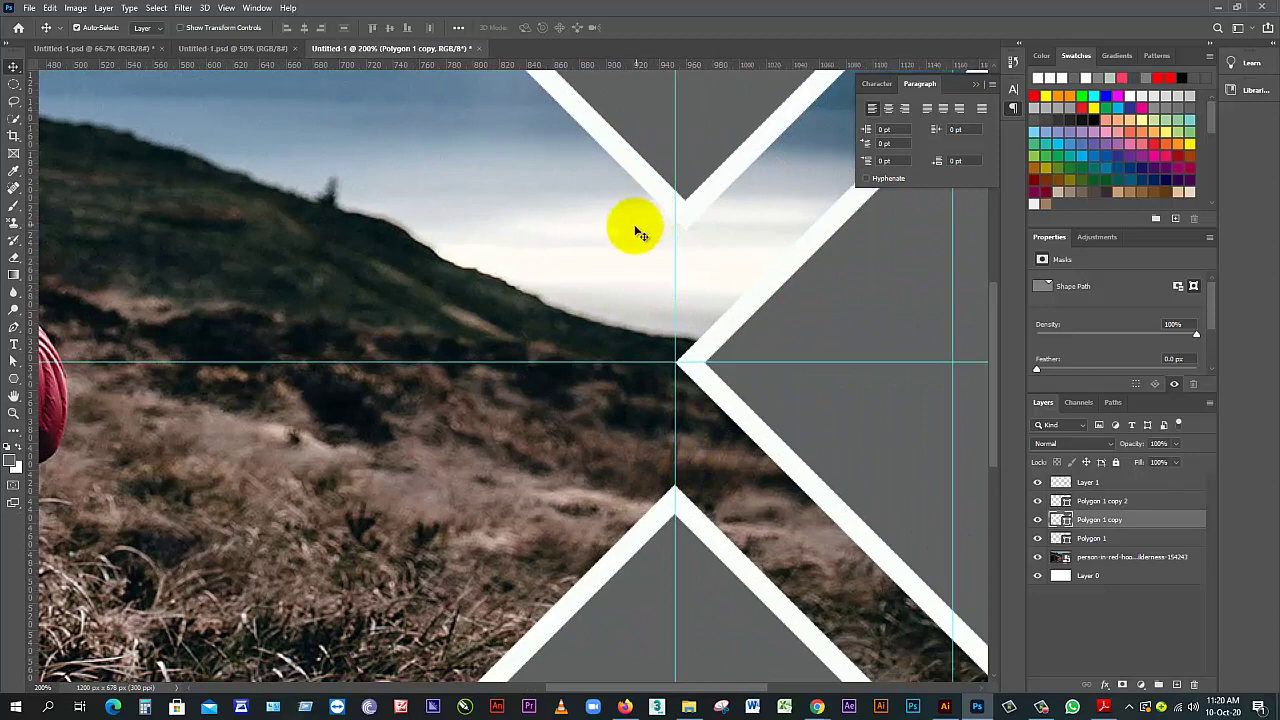
key(Left)
key(Left)
key(Left)
key(Left)
key(Left)
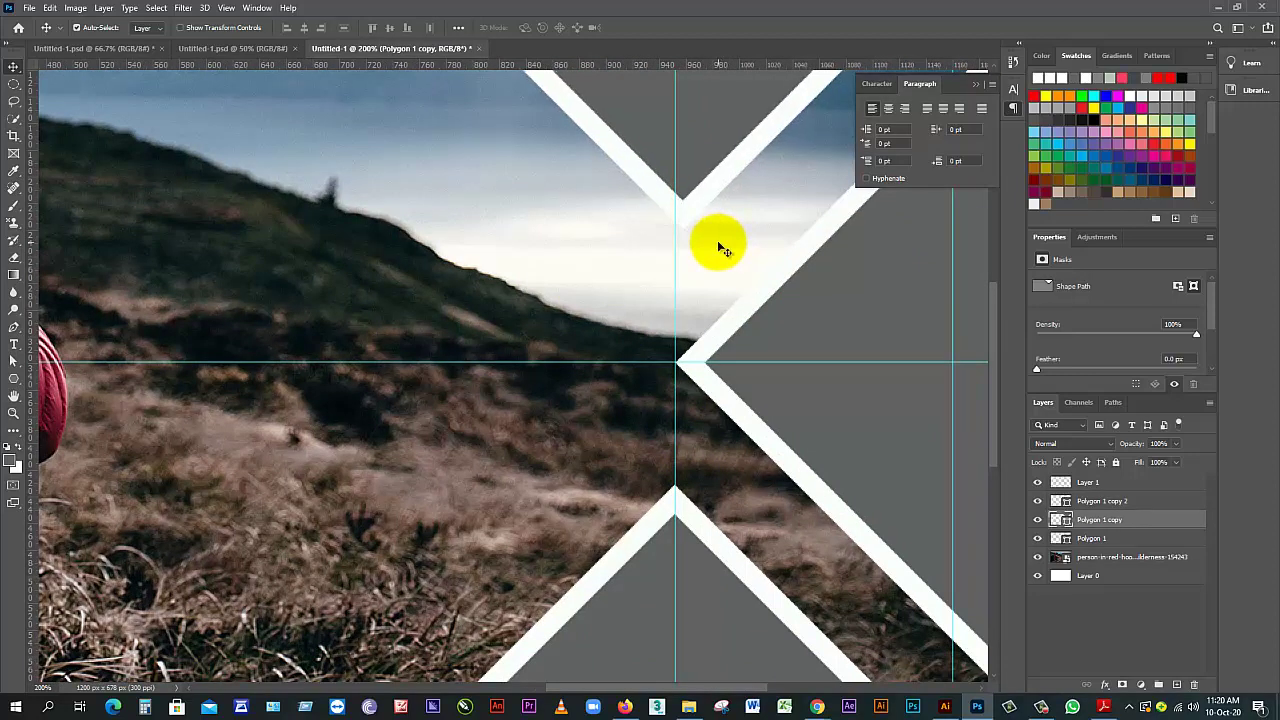
key(Left)
key(Left)
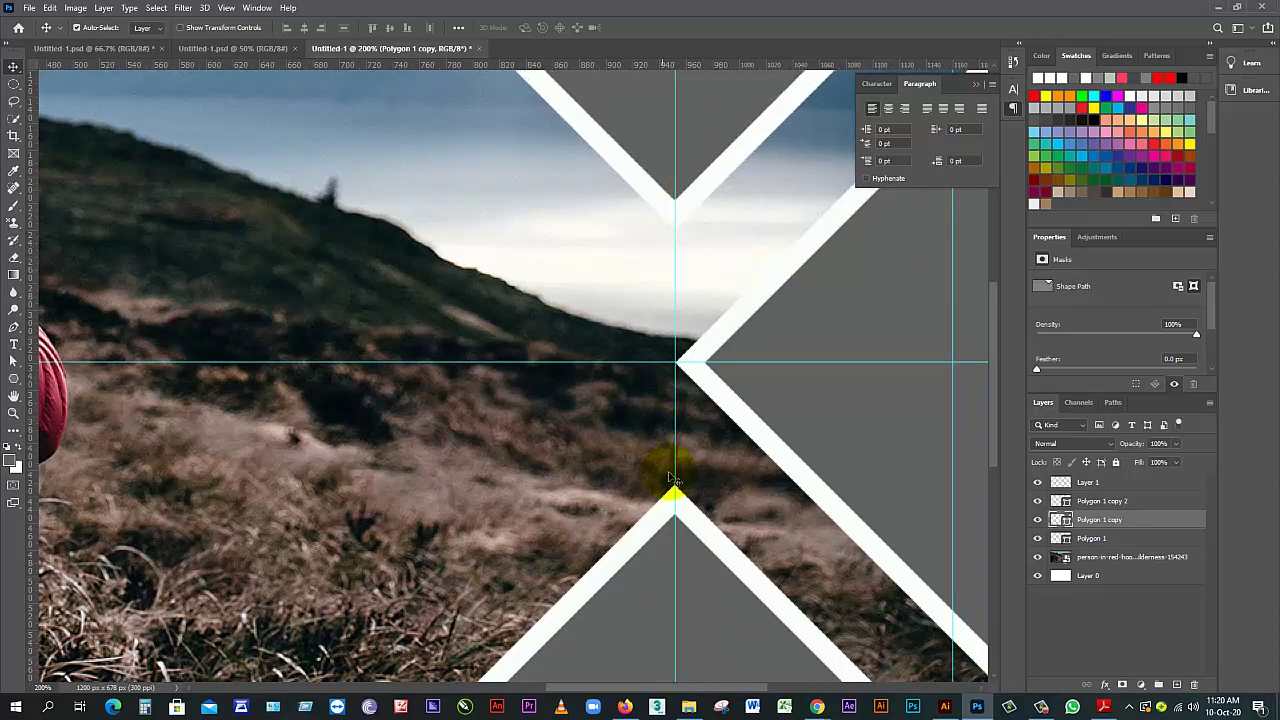
ctrl+alt+click(614, 280)
ctrl+alt+click(609, 277)
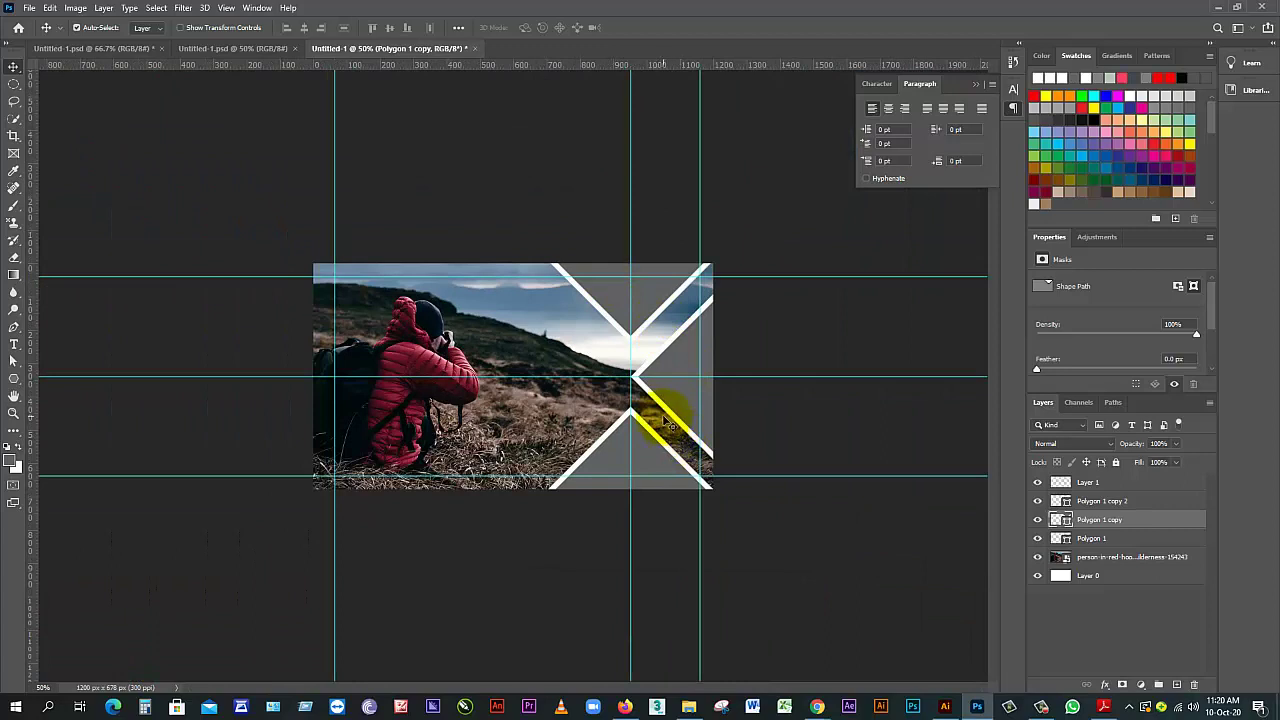
Duplicate the right-edge diamond to the left along the middle horizontal guide so the whole copy shows on the canvas
drag(718, 483, 688, 370)
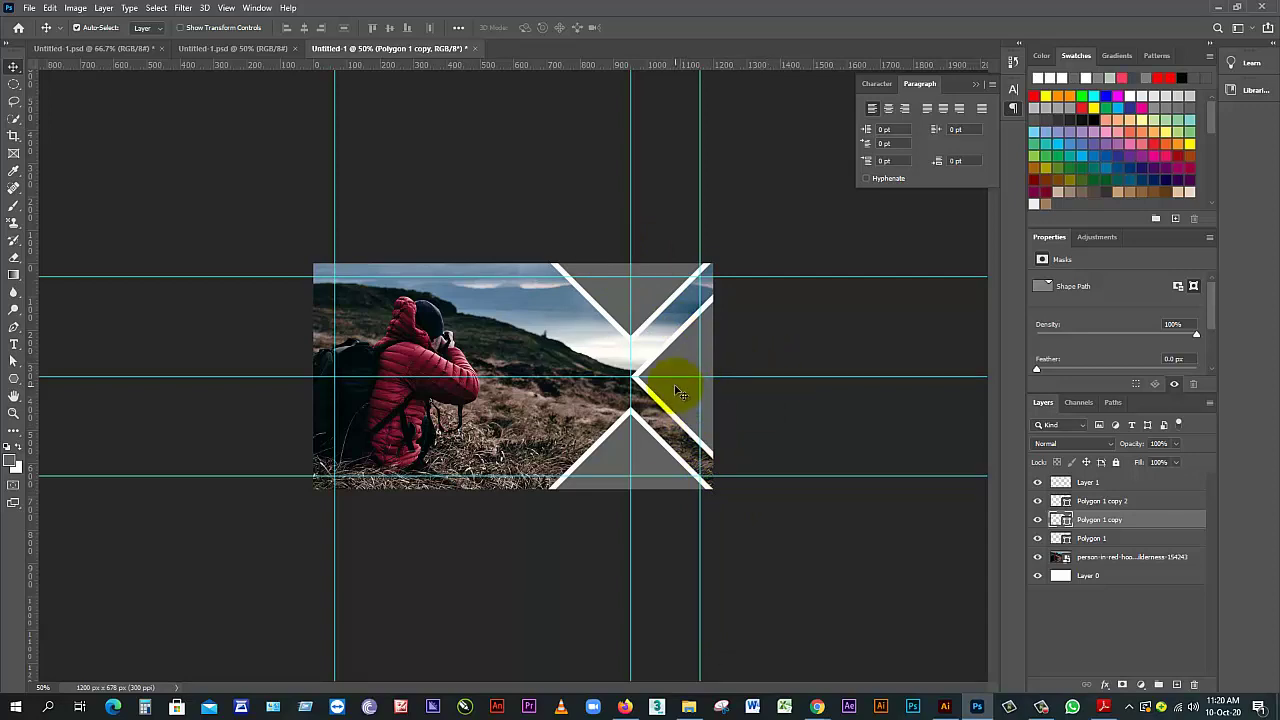
drag(674, 389, 503, 391)
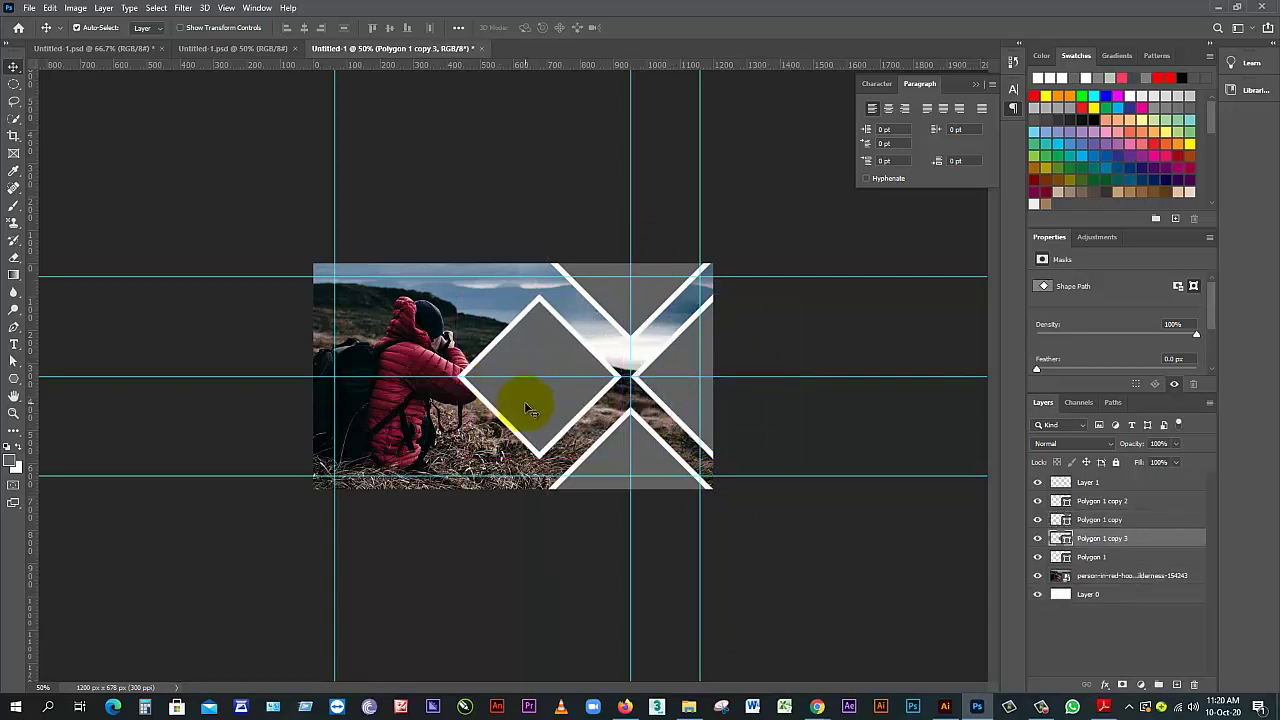
key(ctrl+plus)
key(ctrl+plus)
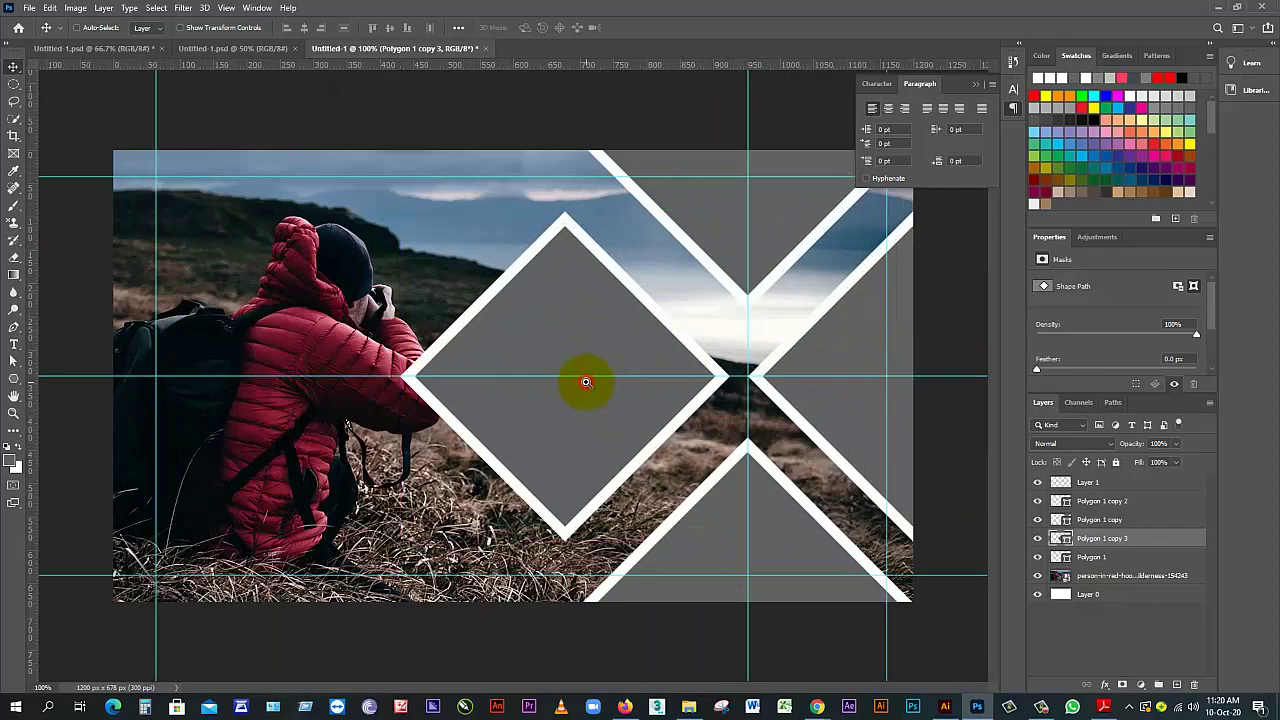
key(ctrl+minus)
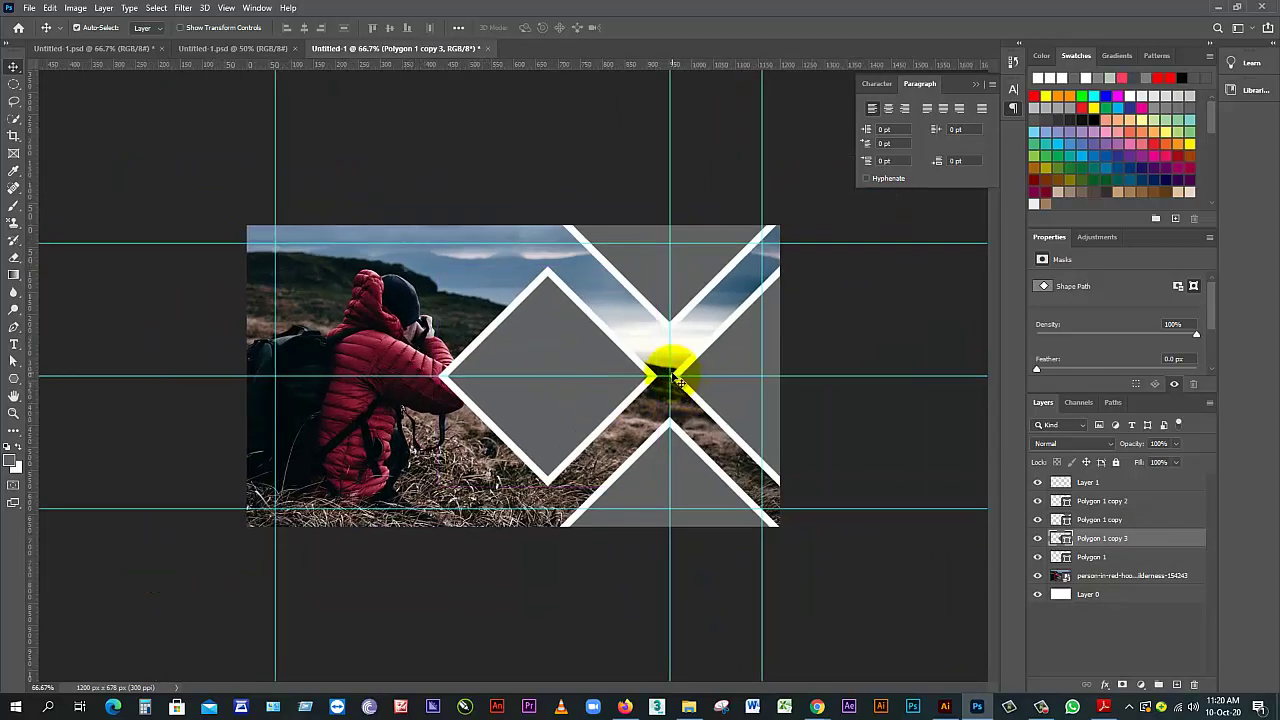
Reposition the left diamond copy along the middle guide until its right tip sits just beside the new vertical guide
drag(618, 390, 600, 391)
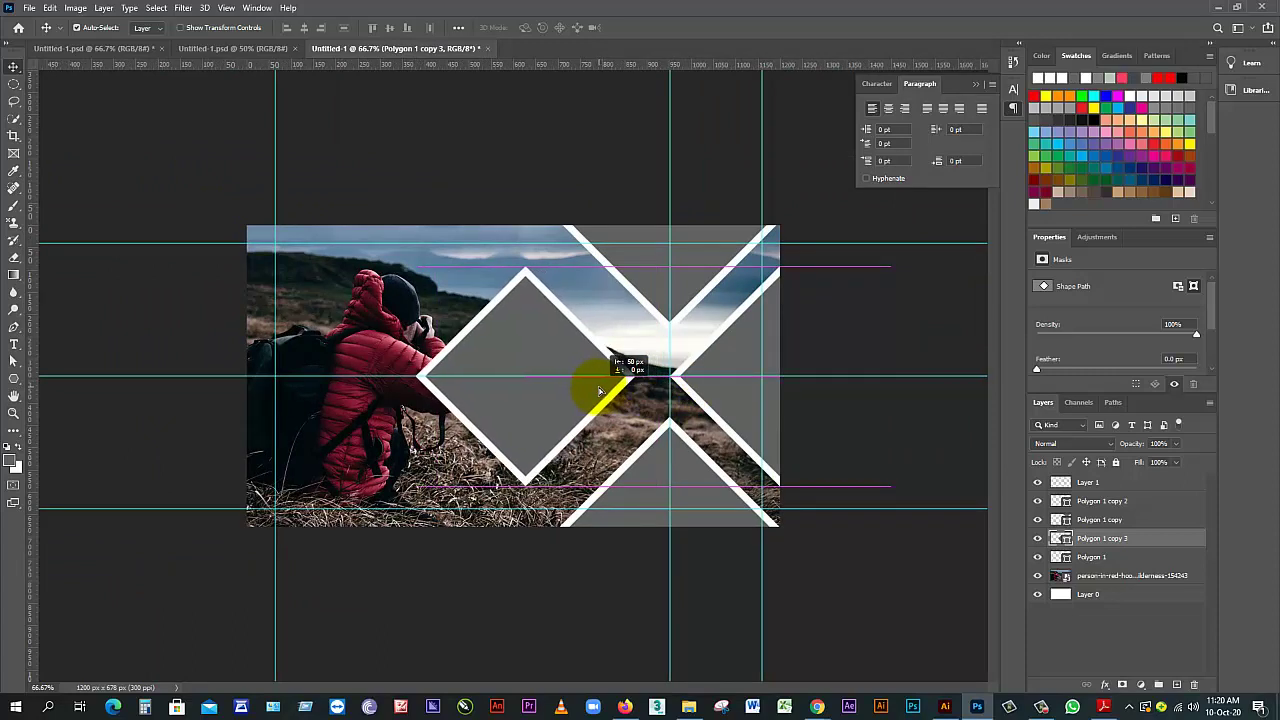
drag(601, 392, 600, 393)
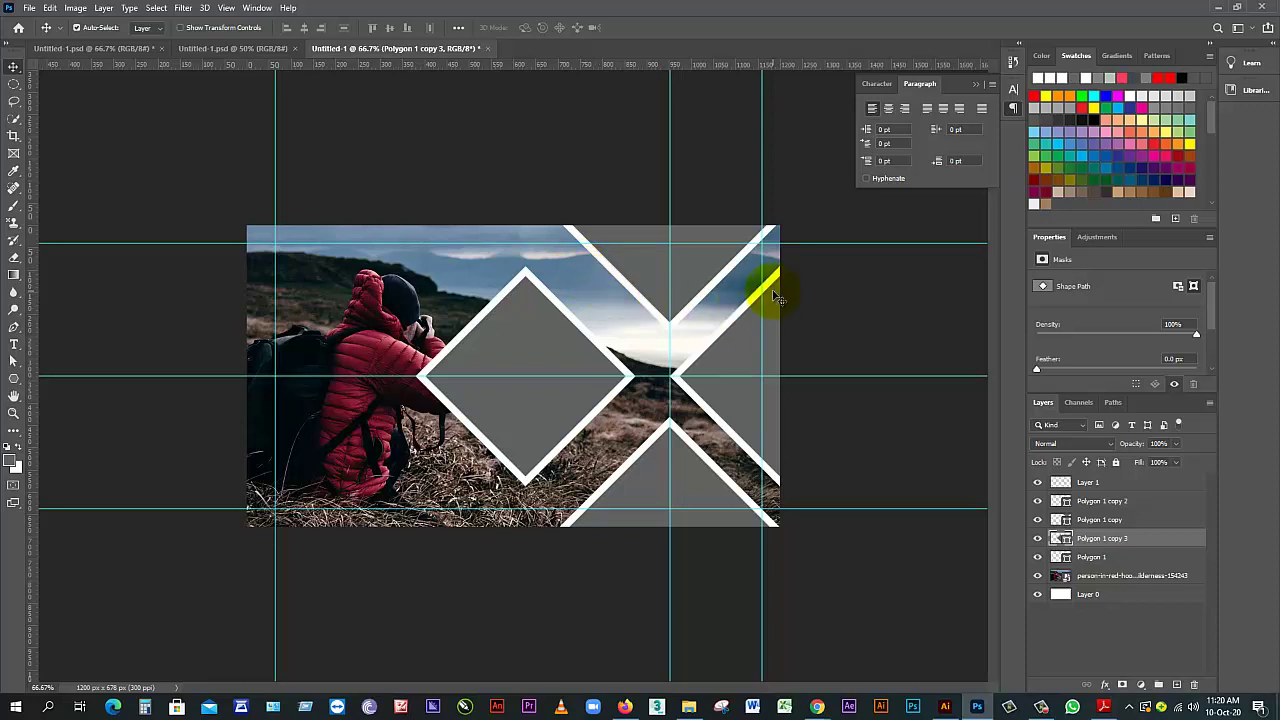
key(ctrl+plus)
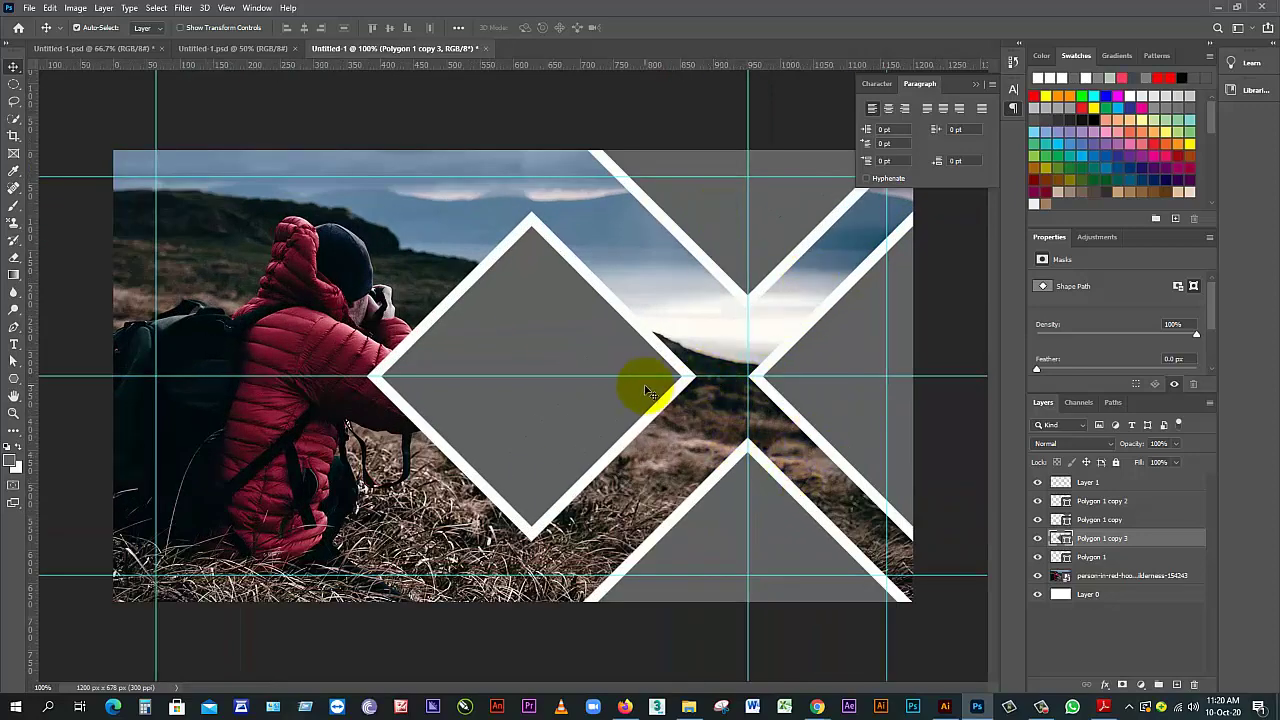
drag(660, 392, 705, 400)
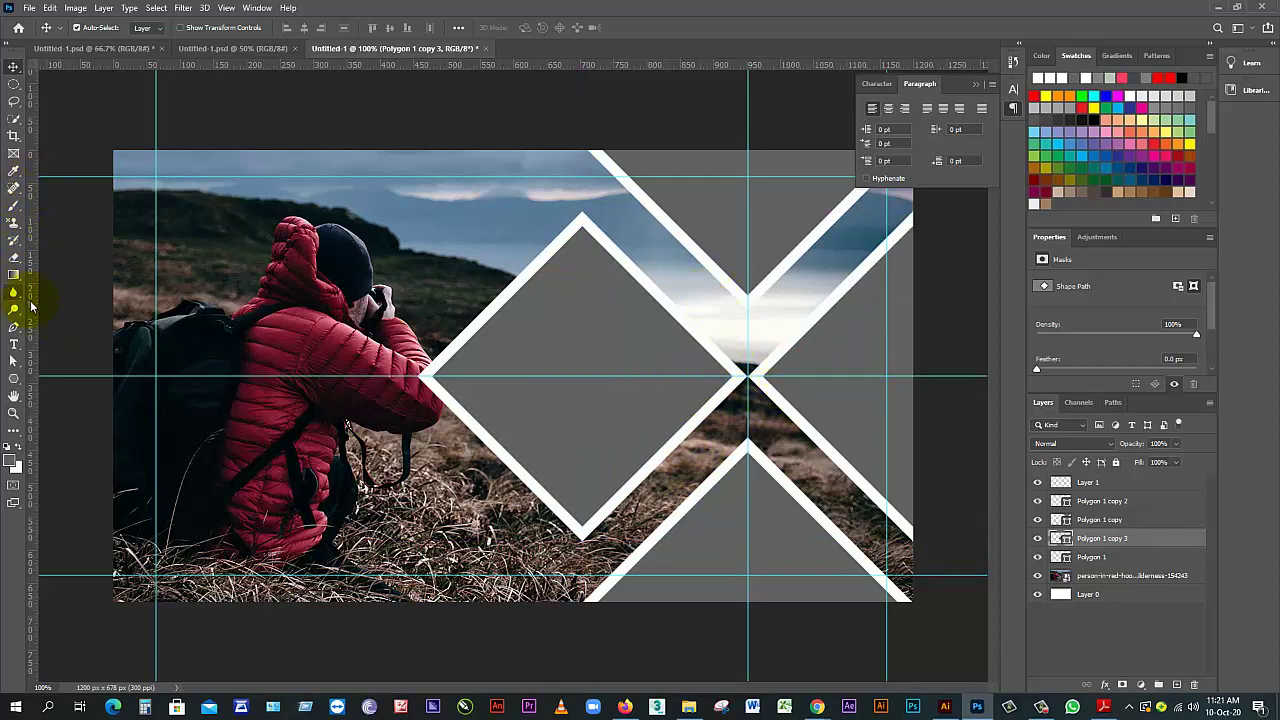
click(14, 379)
click(66, 428)
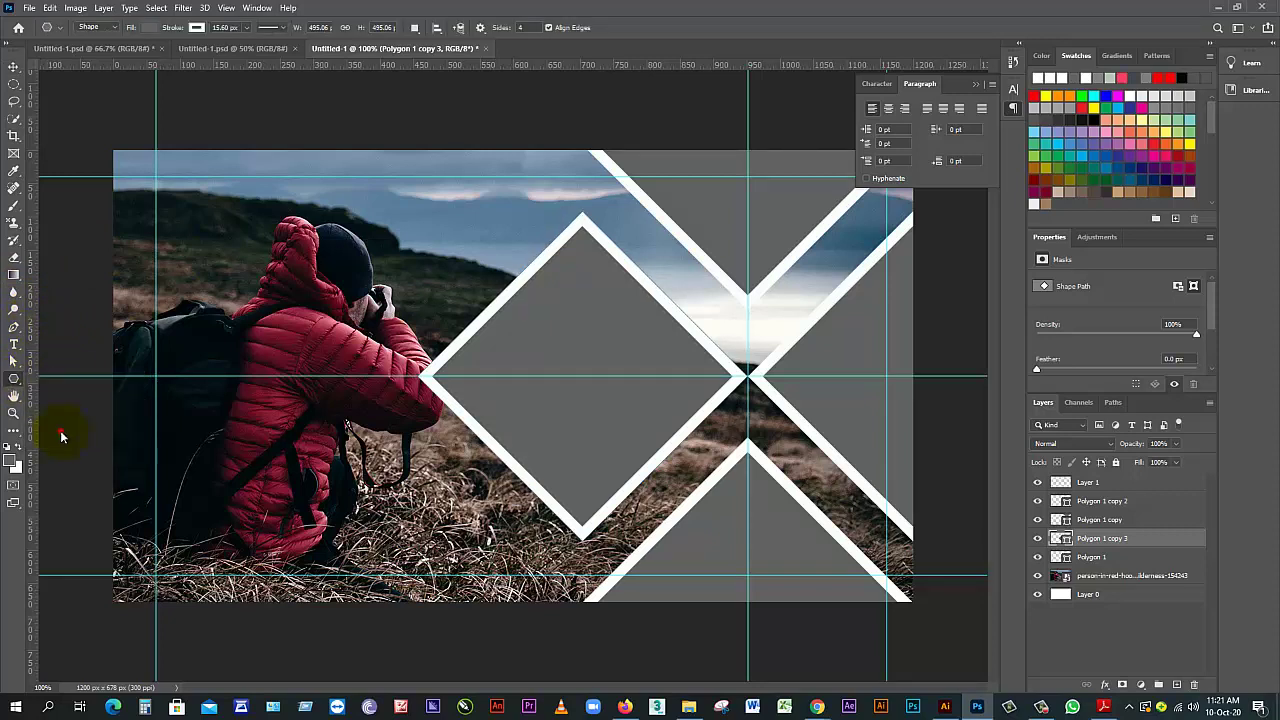
drag(783, 275, 820, 340)
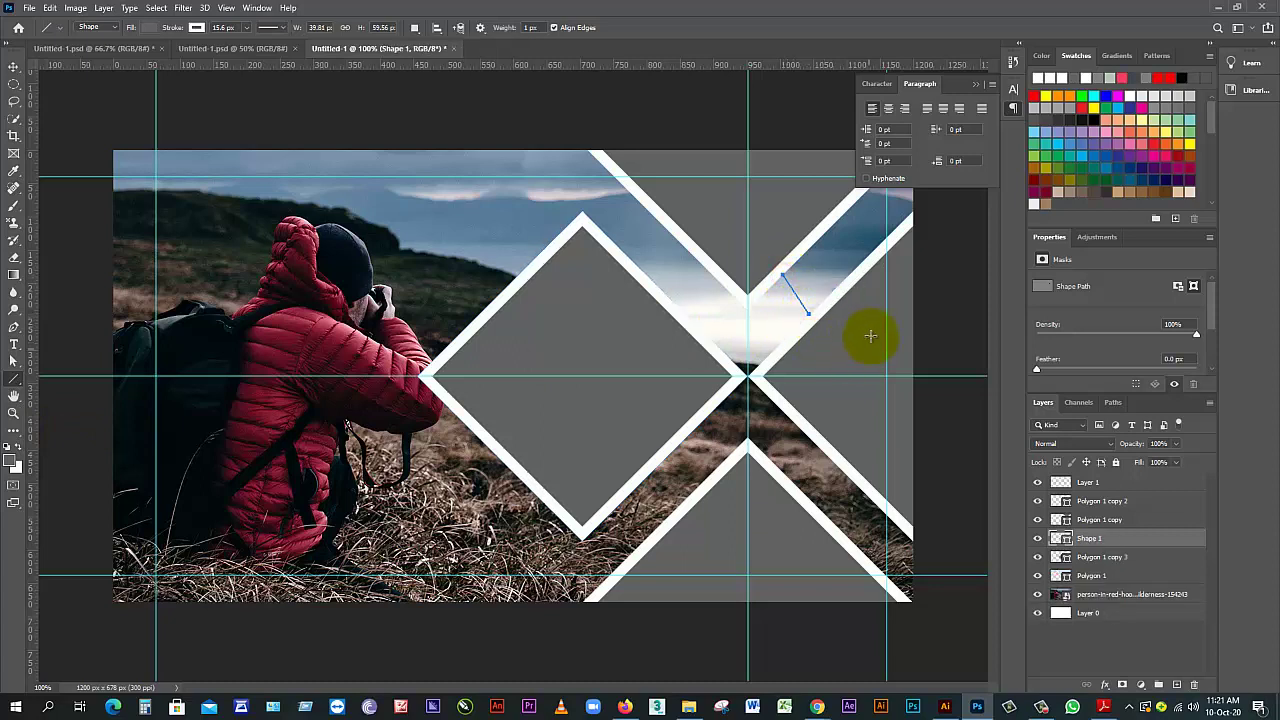
click(13, 68)
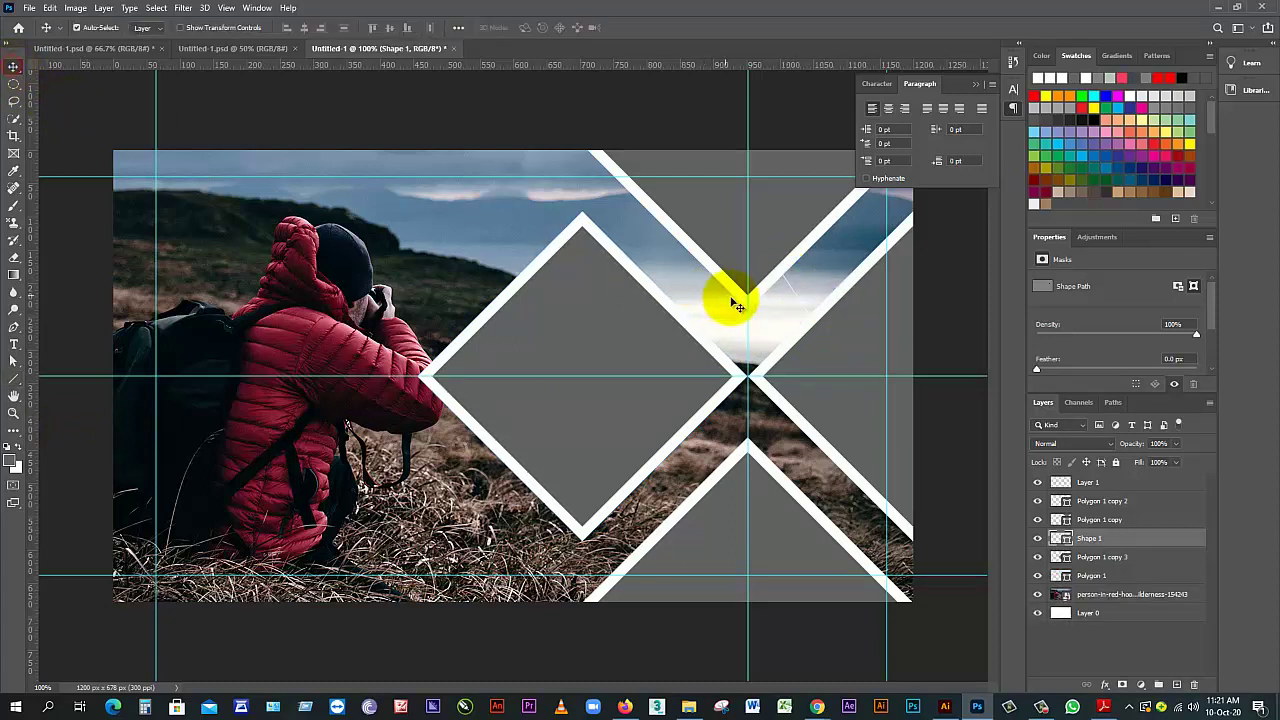
click(791, 286)
mouse_move(792, 285)
mouse_down()
mouse_move(796, 307)
mouse_move(791, 292)
mouse_up()
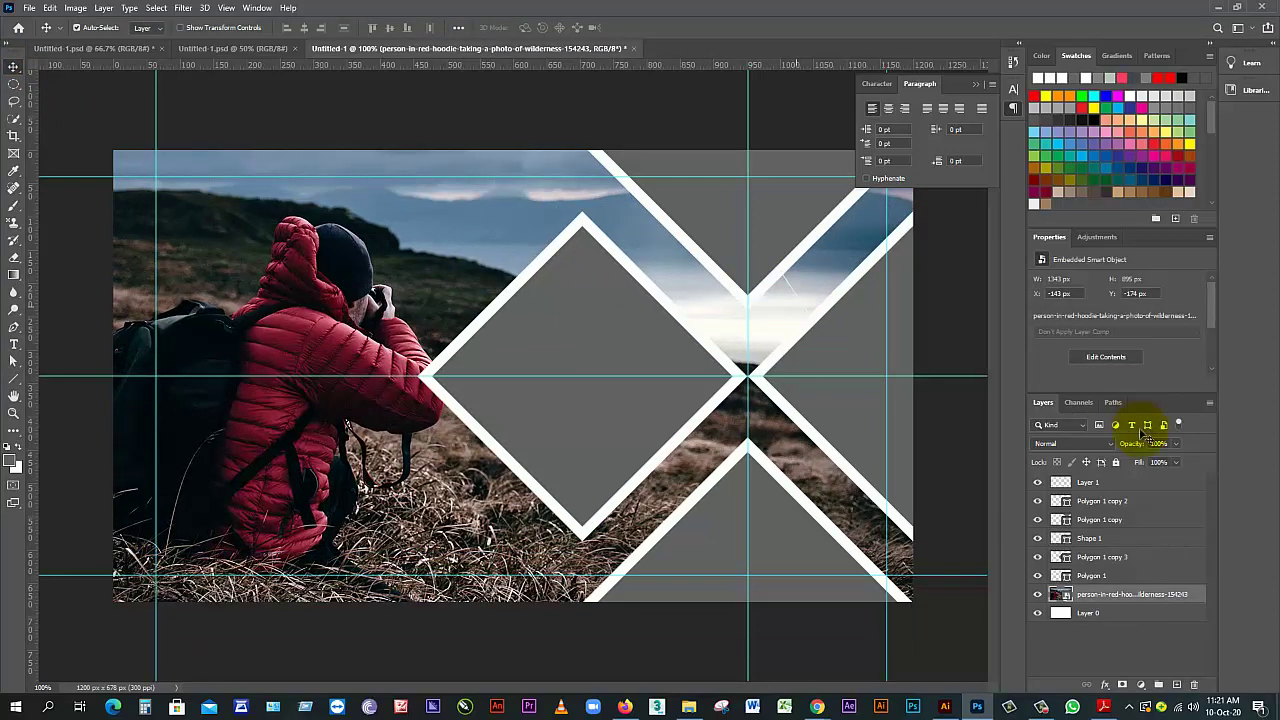
click(1085, 483)
click(1037, 483)
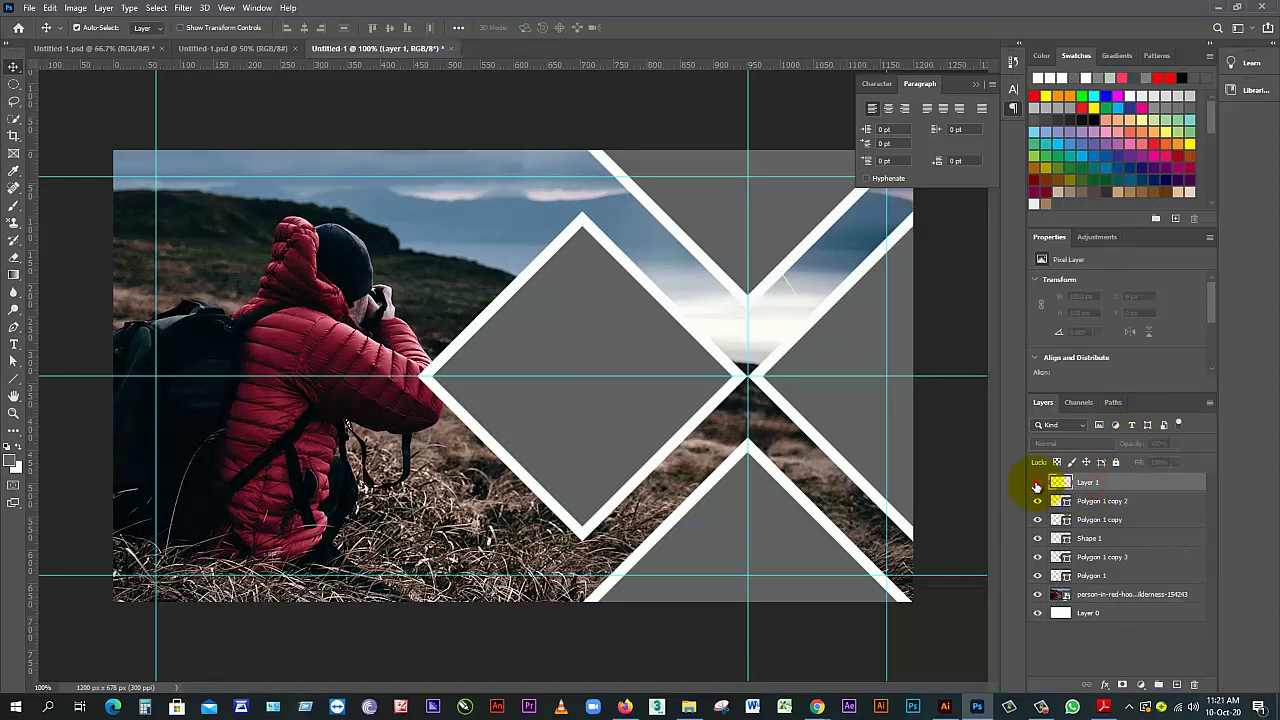
click(1088, 503)
click(1037, 502)
click(1037, 502)
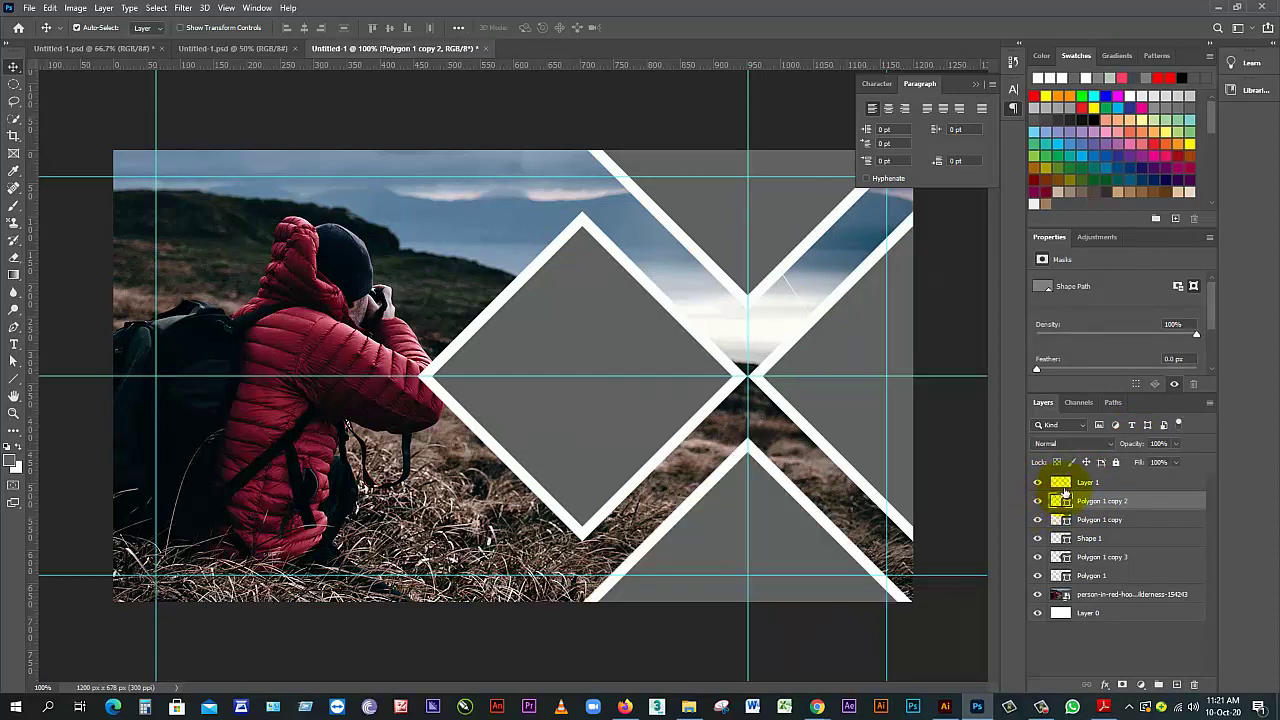
key(ctrl+comma)
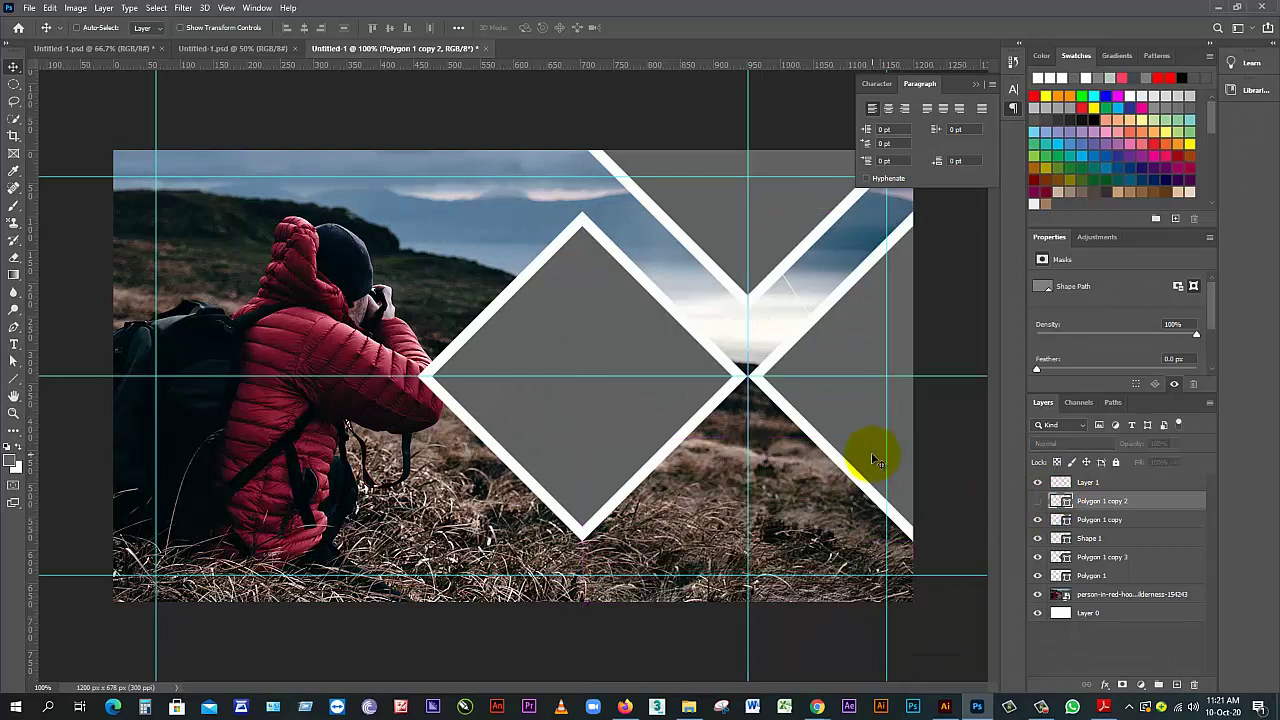
key(ctrl+comma)
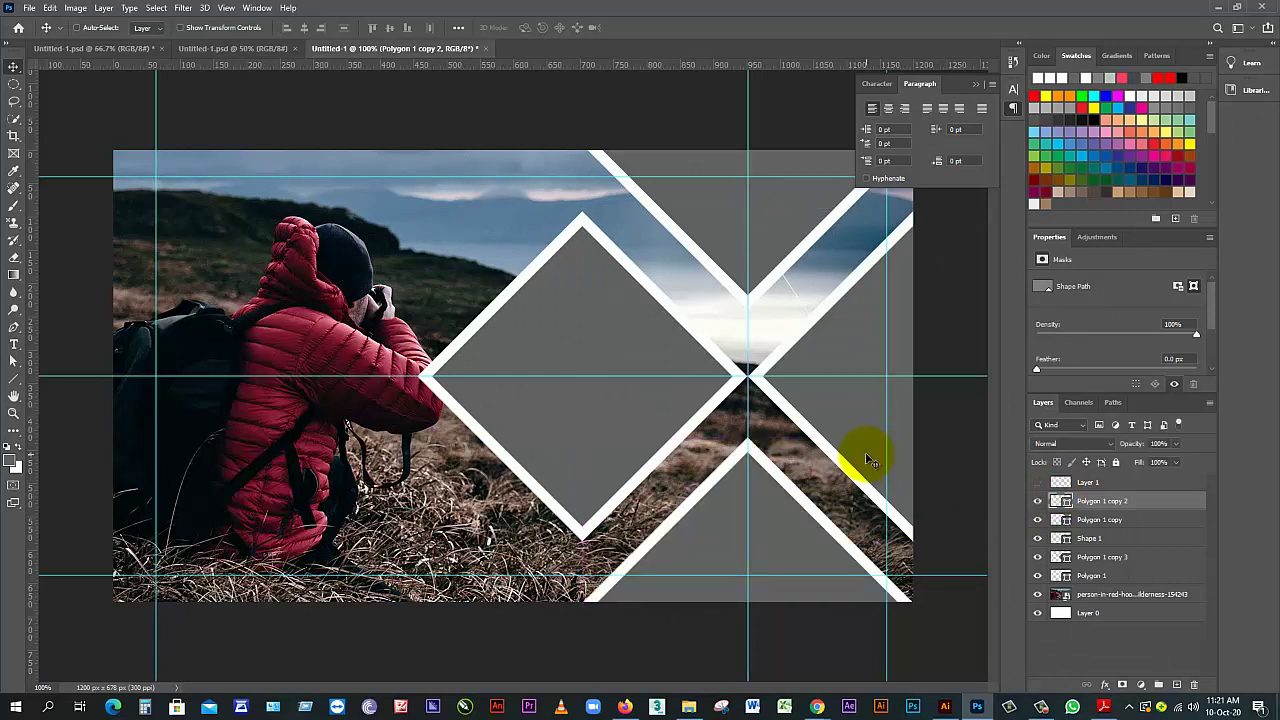
ctrl+click(863, 452)
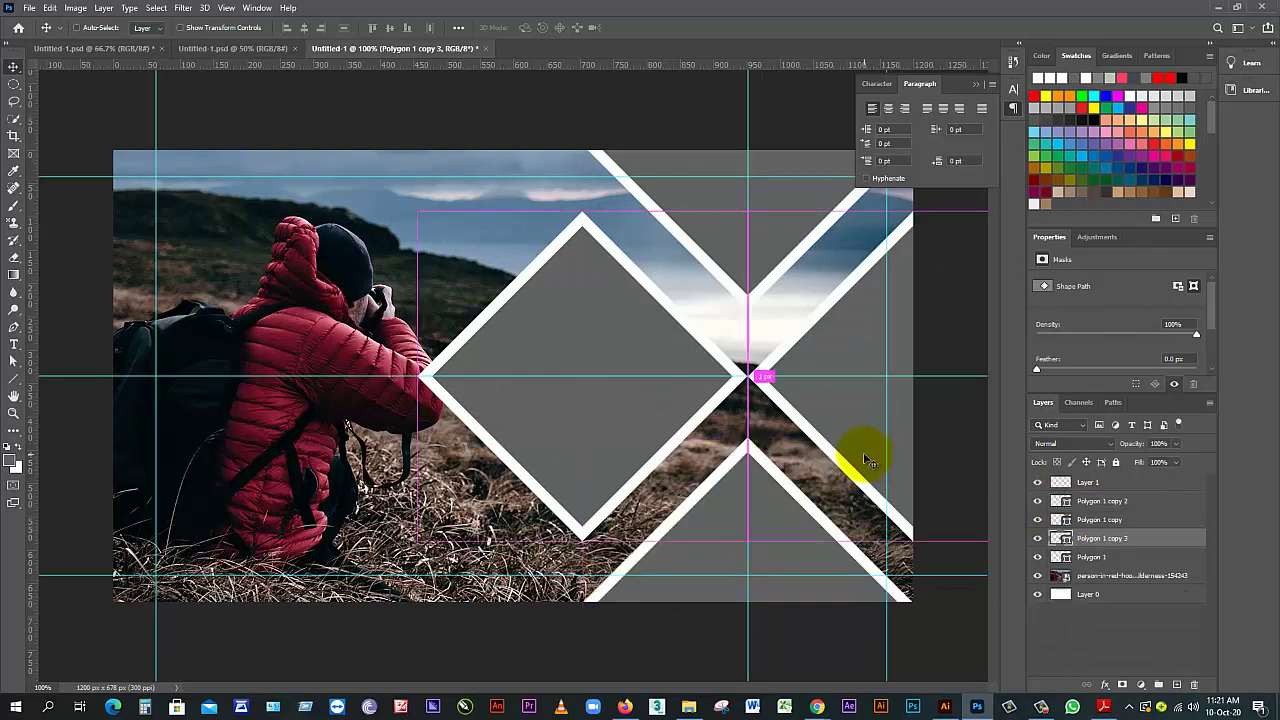
Draw a line about 43 by 57 px across the gap between the top and right diamonds, above Layer 1, with a pinkish-red stroke
click(1108, 482)
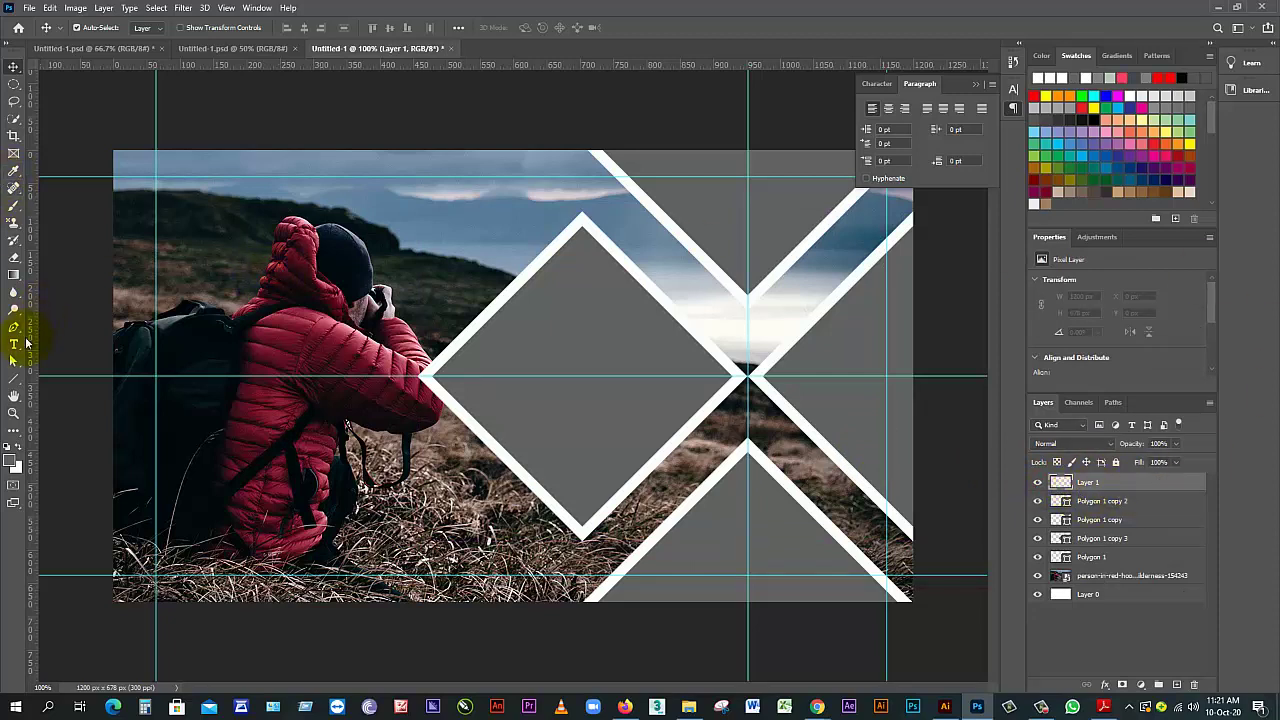
click(12, 378)
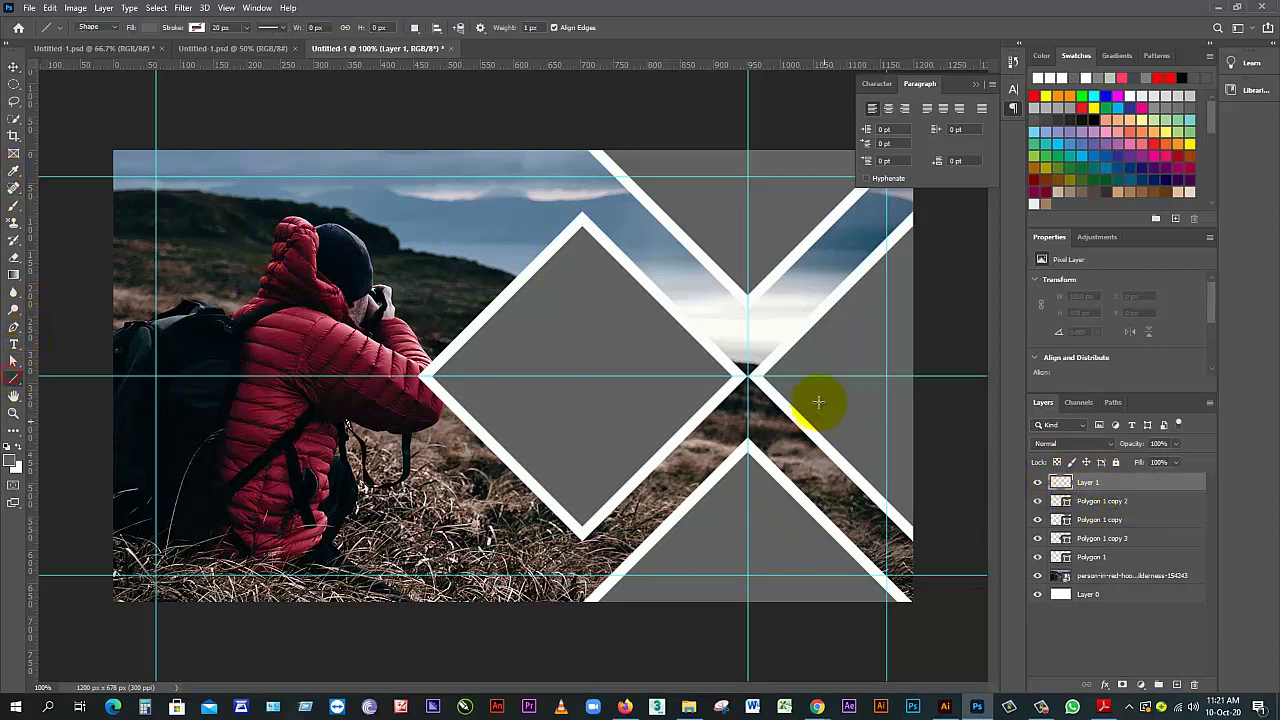
drag(787, 270, 815, 308)
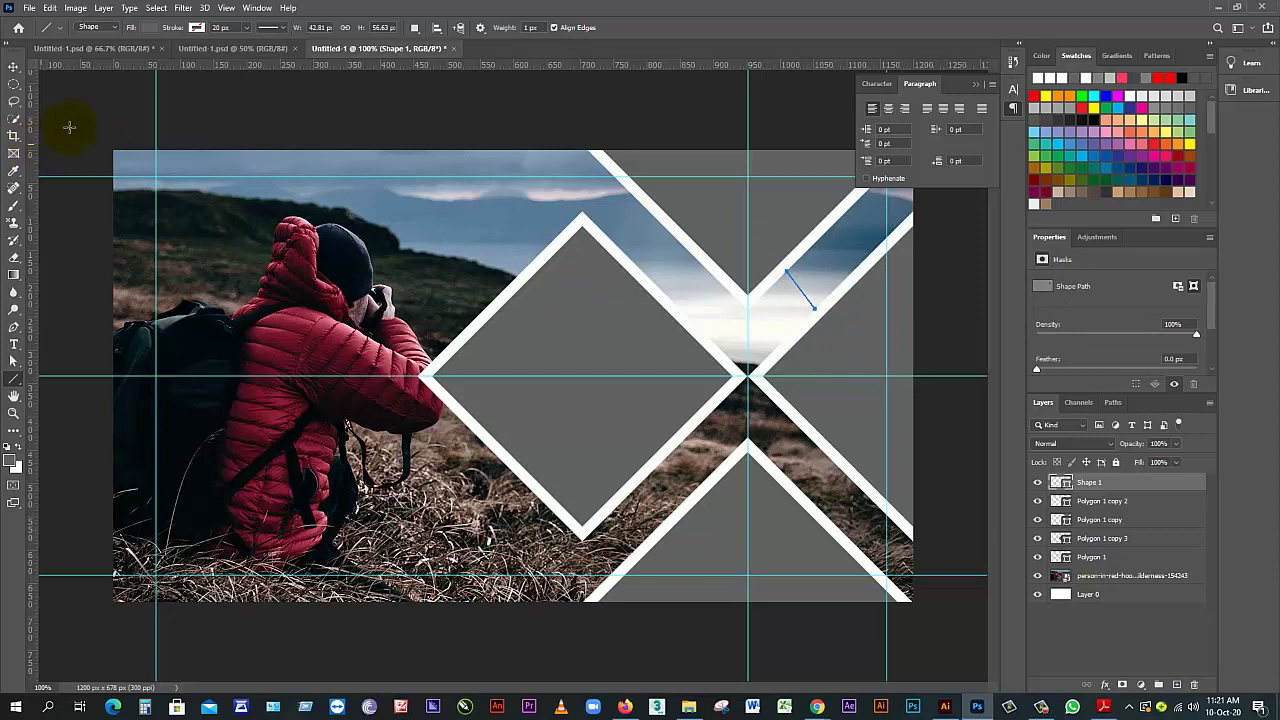
click(196, 28)
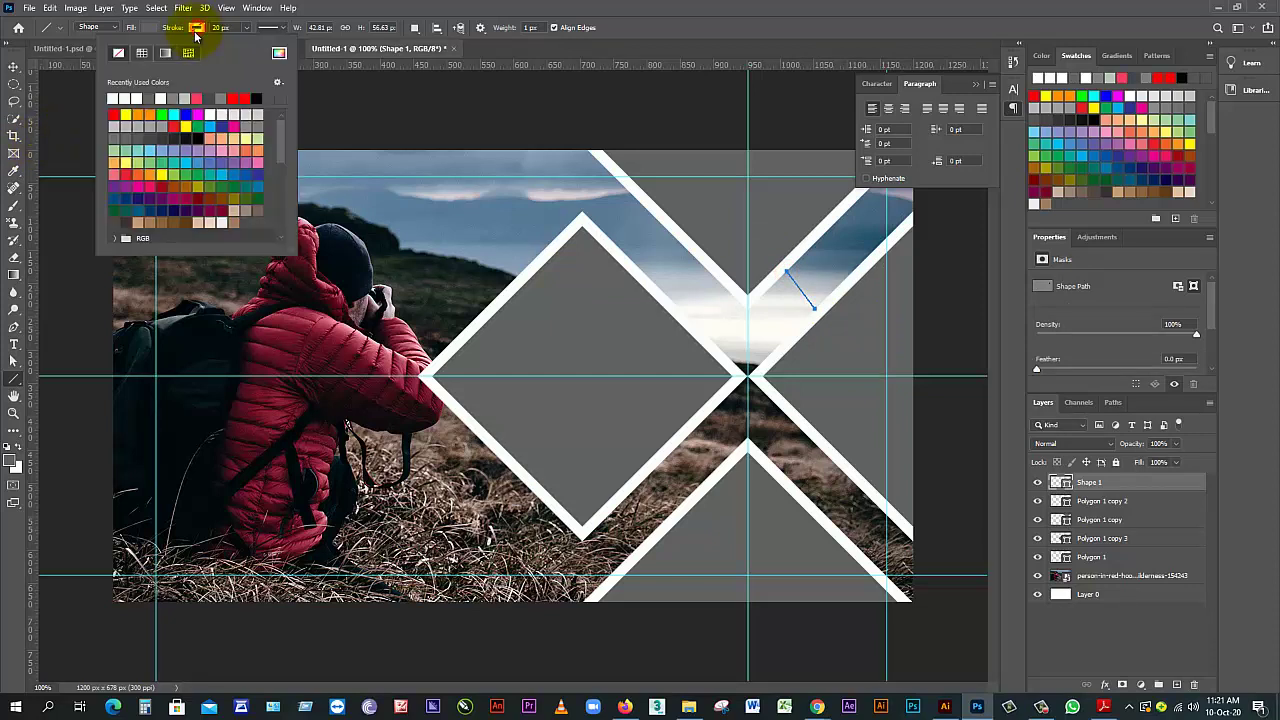
click(228, 97)
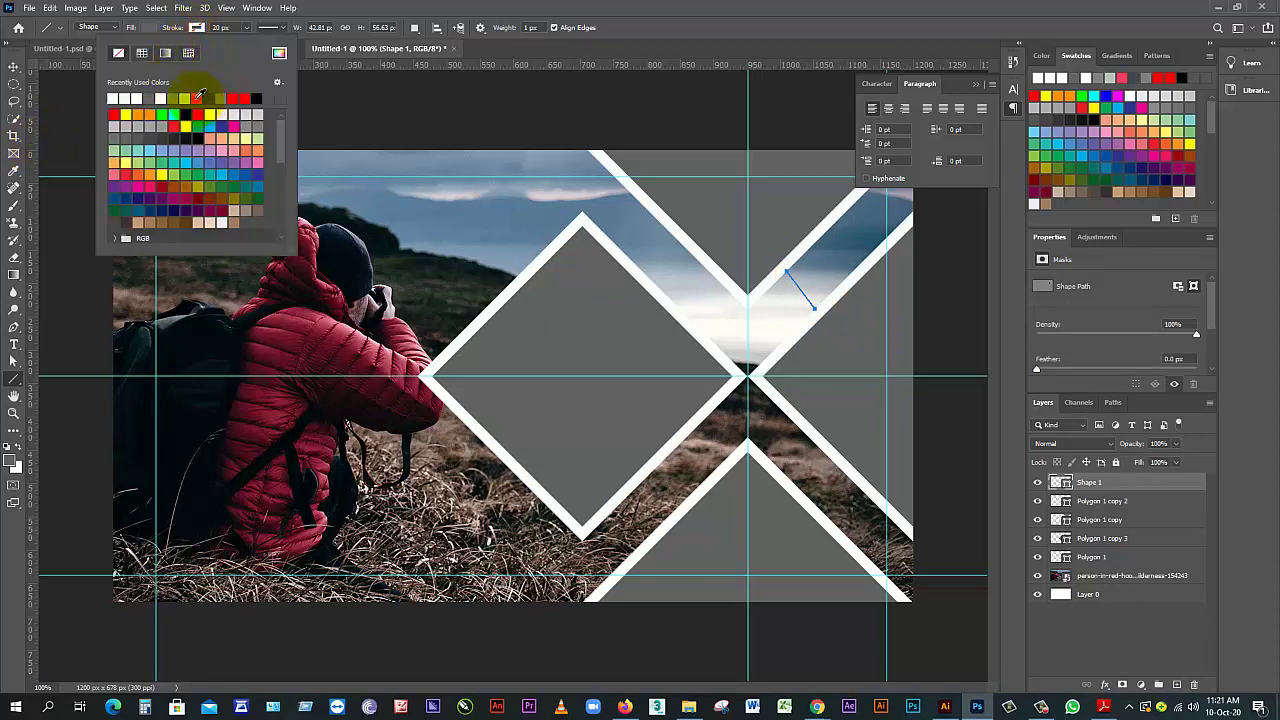
click(360, 7)
click(14, 66)
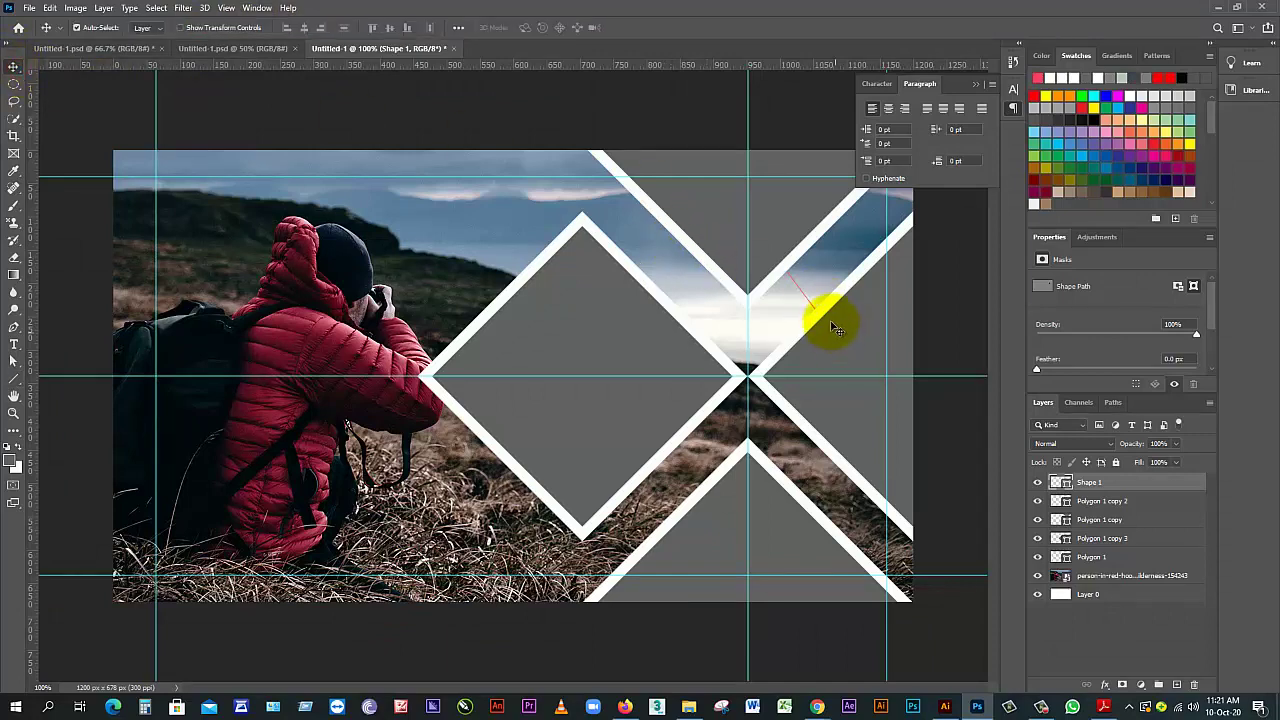
Move the pinkish-red line down into the gap between the right and bottom diamonds
mouse_move(812, 305)
mouse_down()
mouse_move(805, 340)
mouse_move(818, 310)
mouse_up()
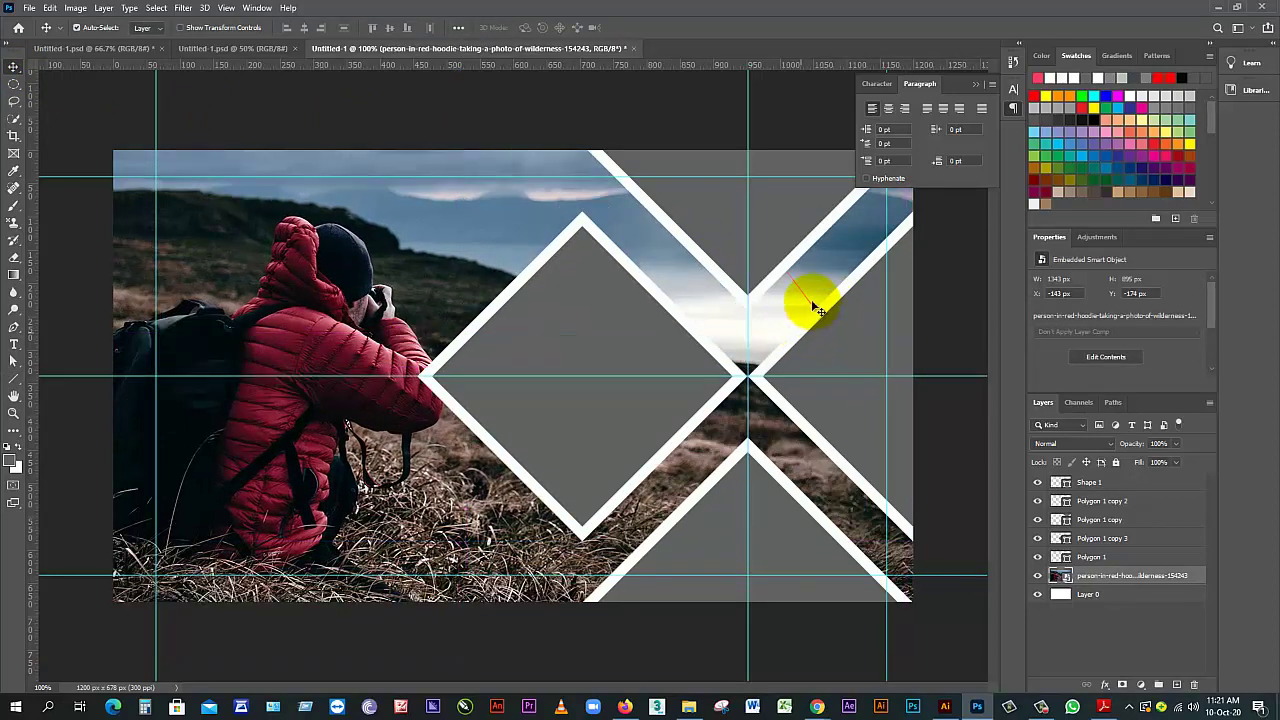
click(1095, 483)
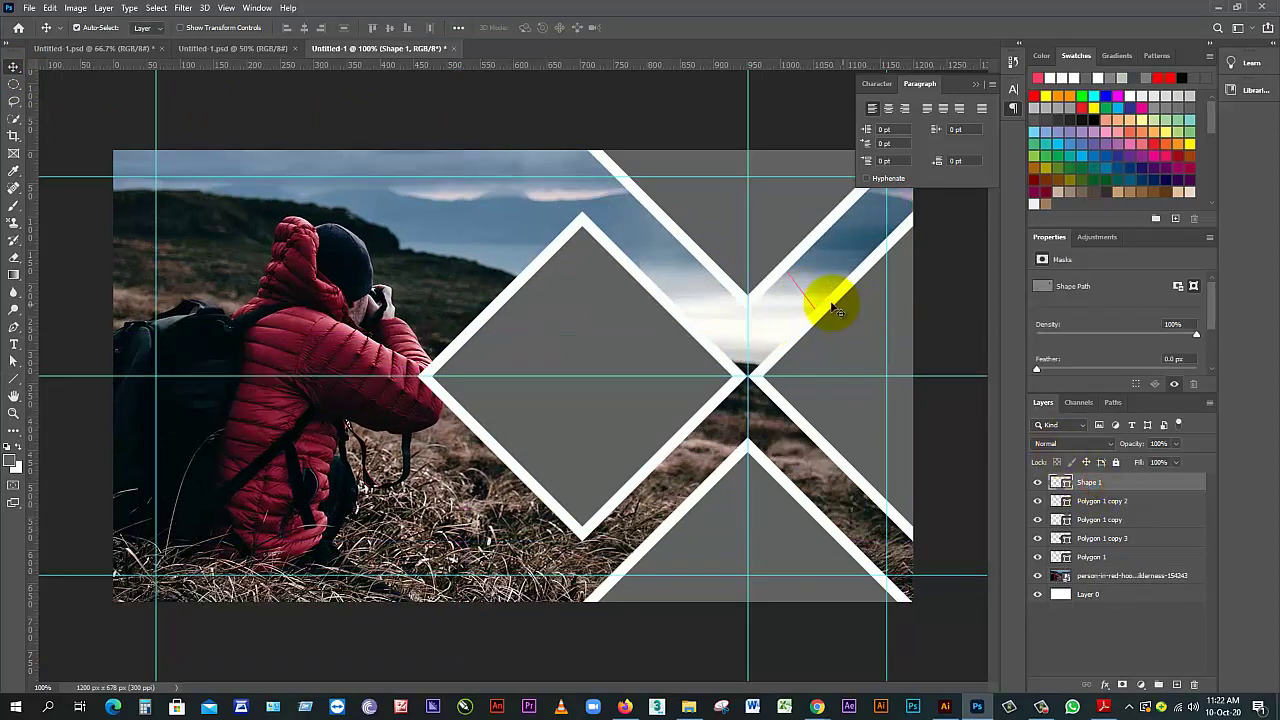
drag(812, 305, 786, 471)
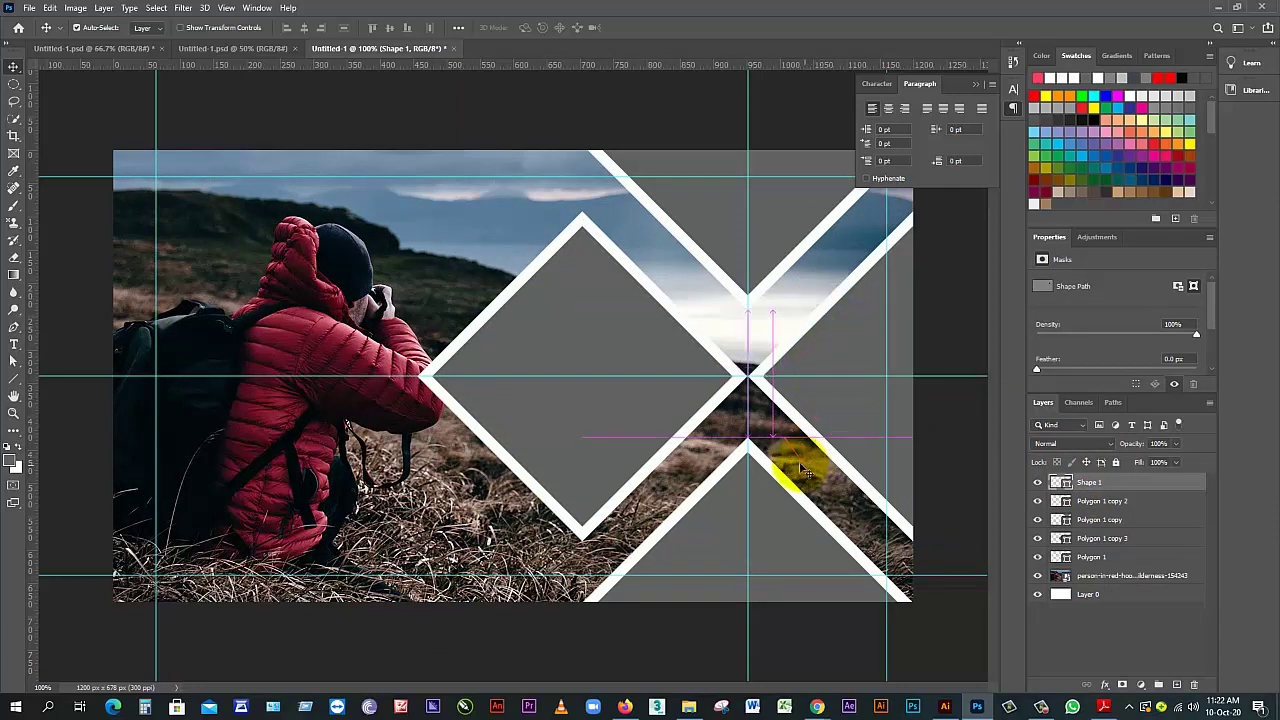
Rotate the pinkish-red line to about 62° and align it straight across the gap between the right and bottom diamonds
key(ctrl+t)
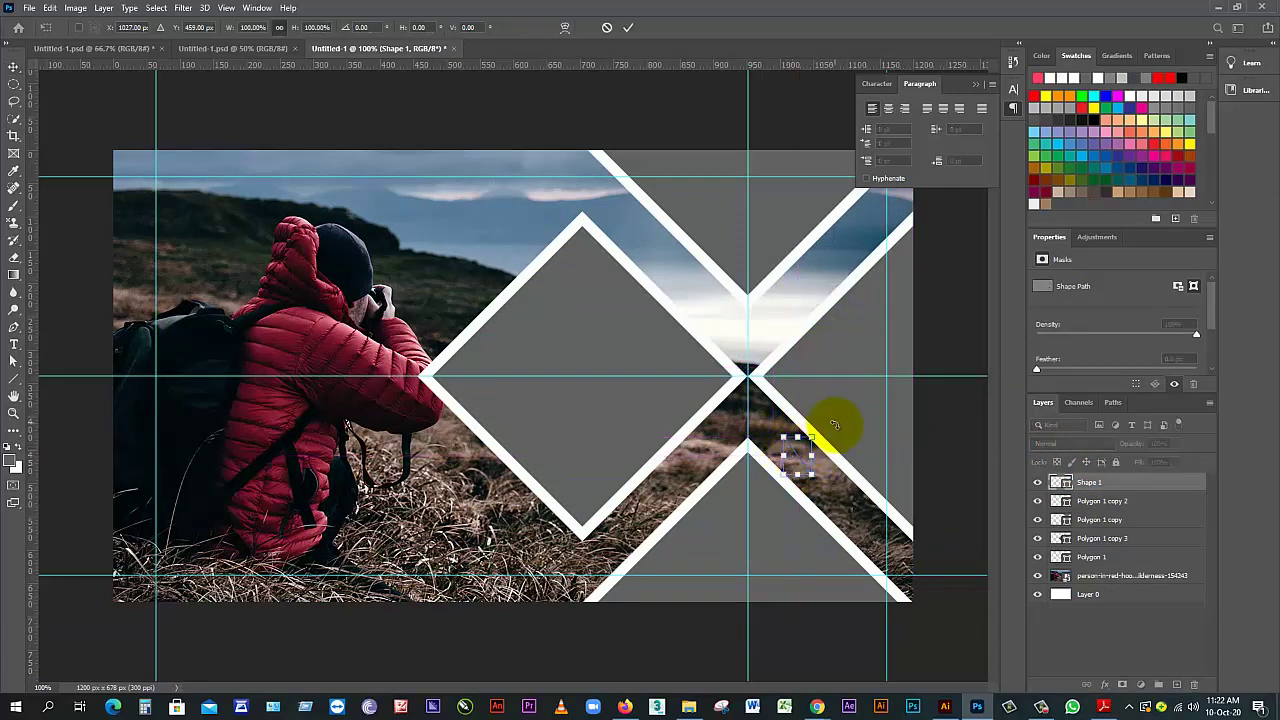
drag(834, 437, 837, 466)
scroll(804, 481, up, 4)
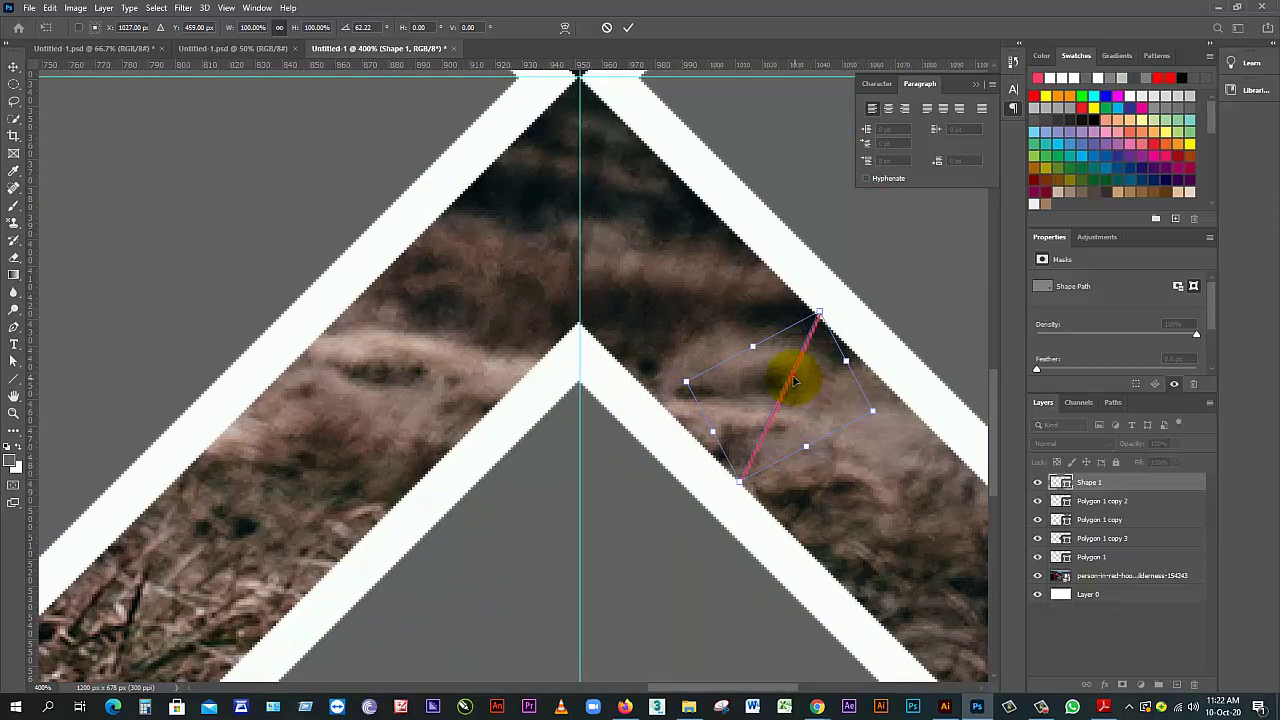
drag(794, 381, 794, 385)
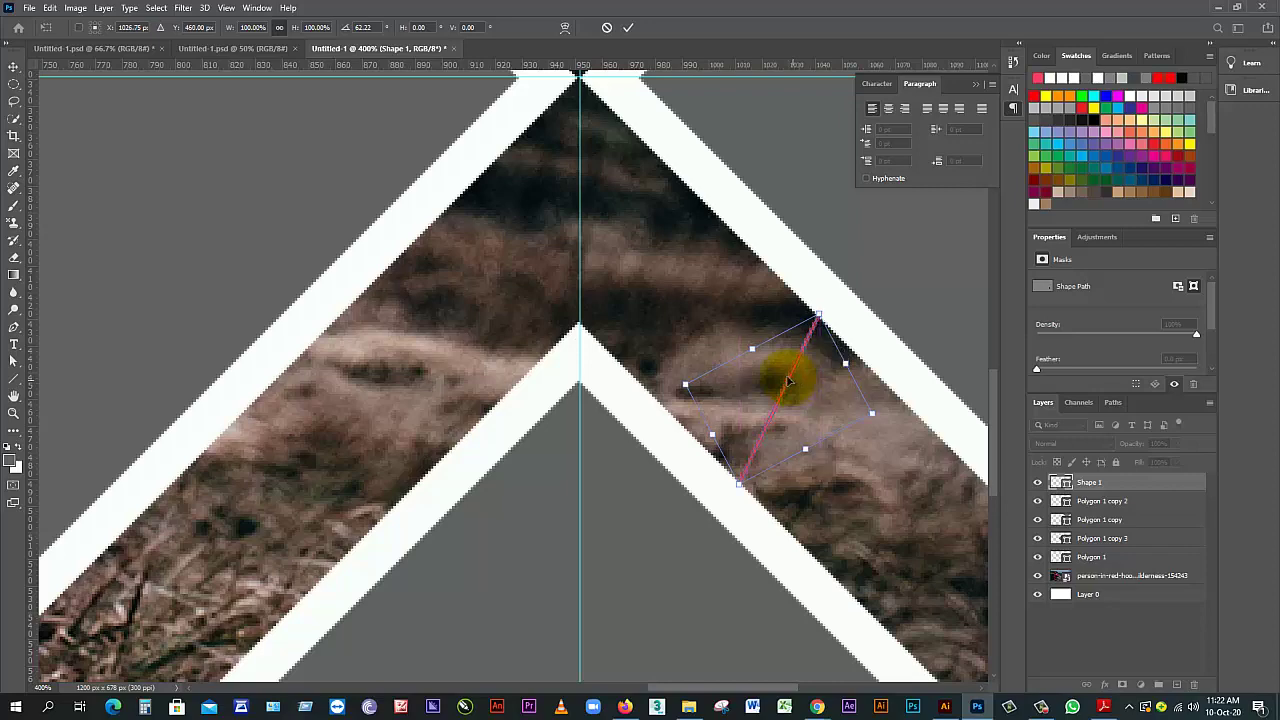
scroll(743, 406, down, 3)
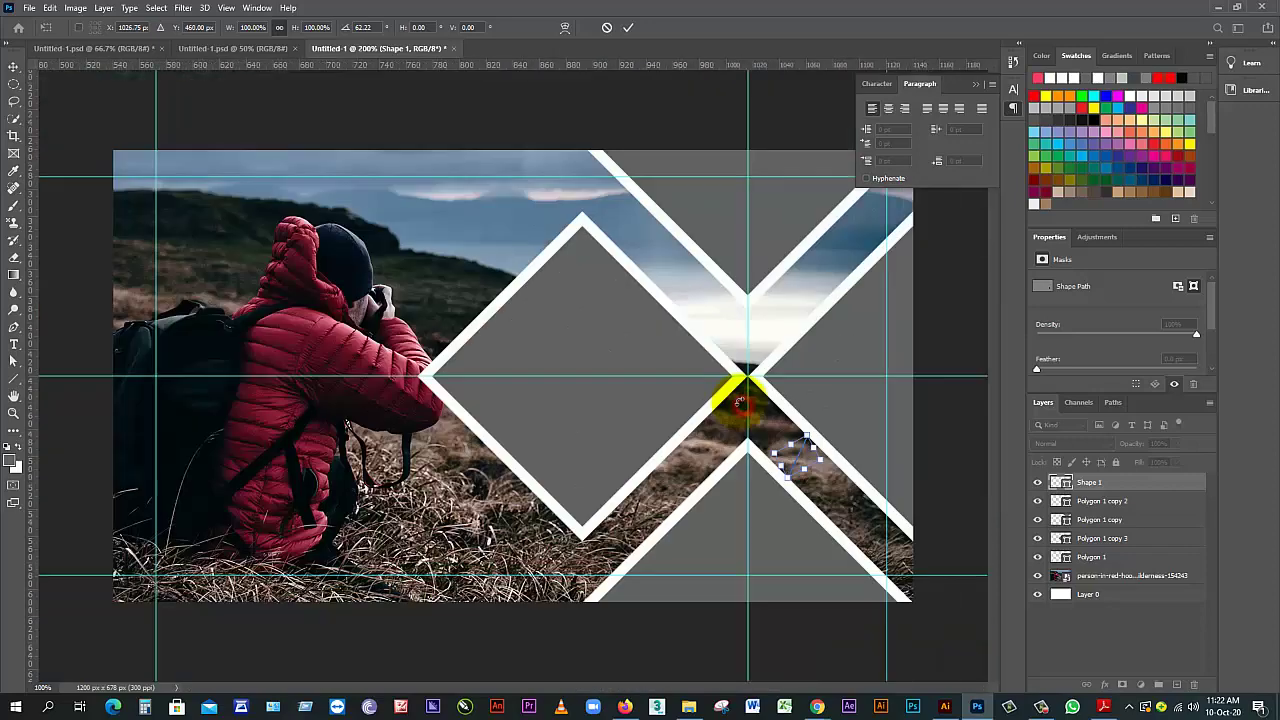
Move the pinkish-red line into the gap between the left and bottom diamonds and rotate it to about -2.4° to span that gap
scroll(738, 400, up, 2)
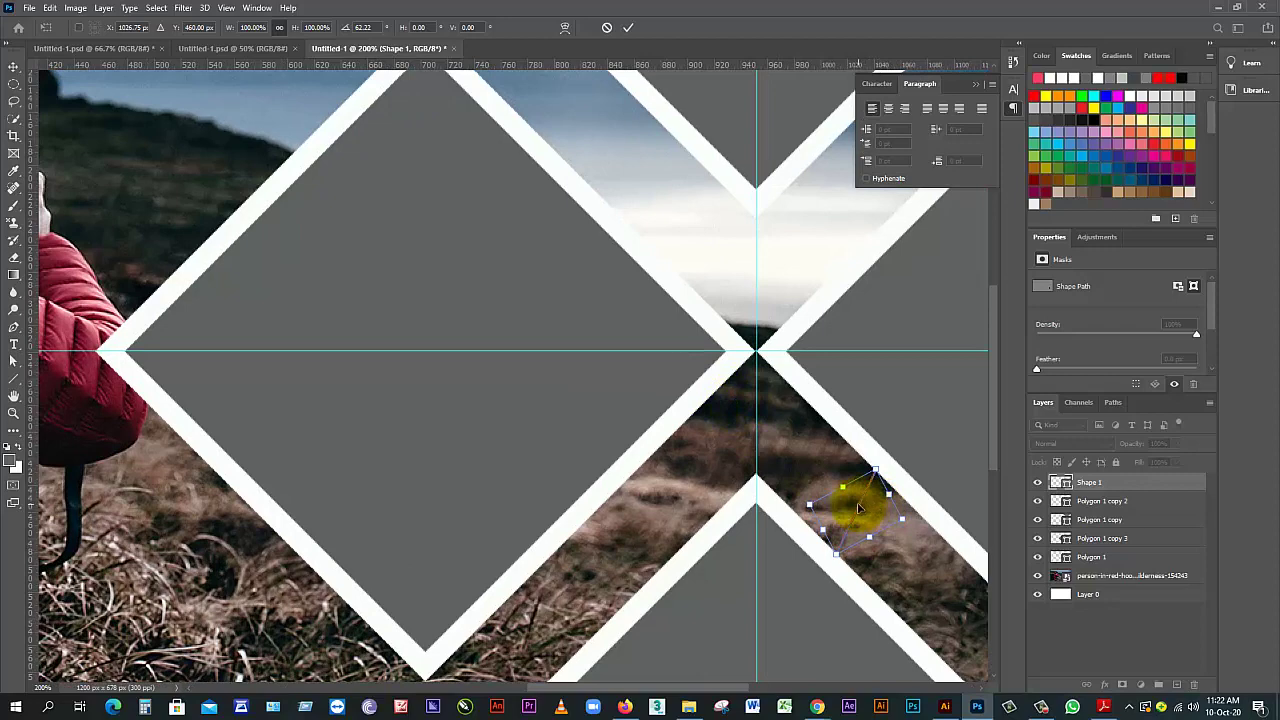
drag(859, 508, 686, 458)
drag(645, 517, 651, 523)
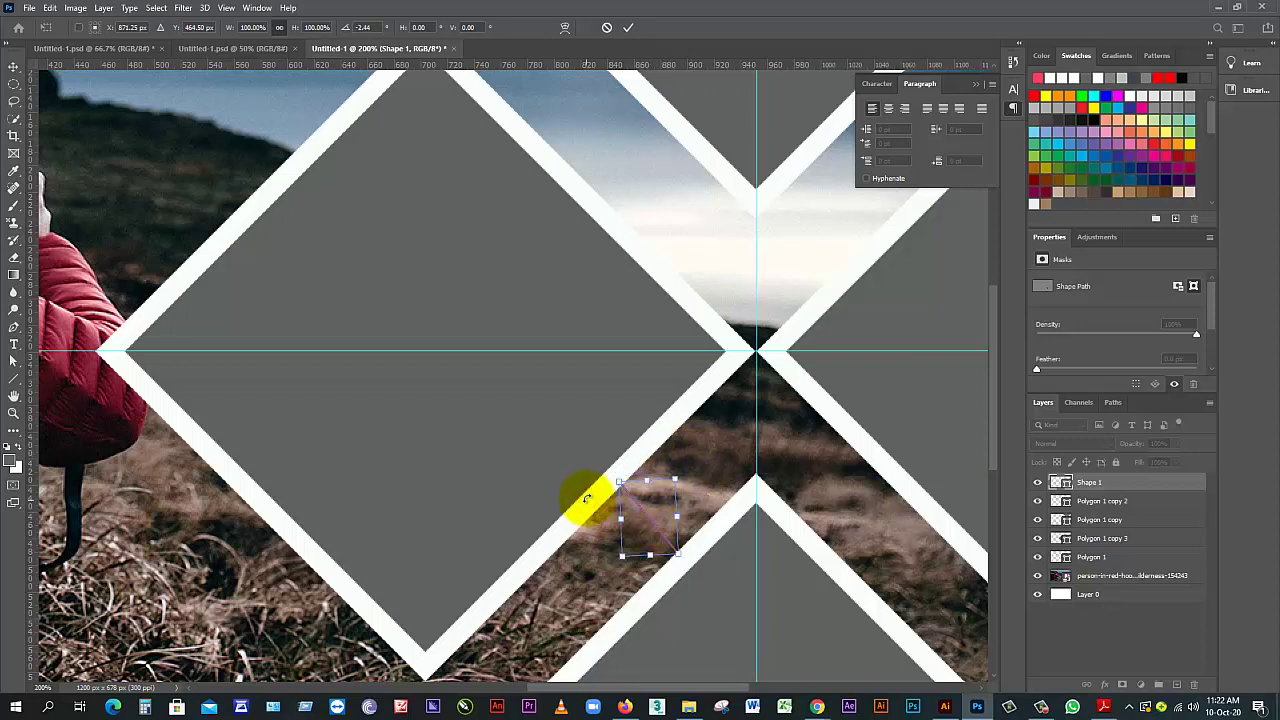
key(Return)
click(609, 260)
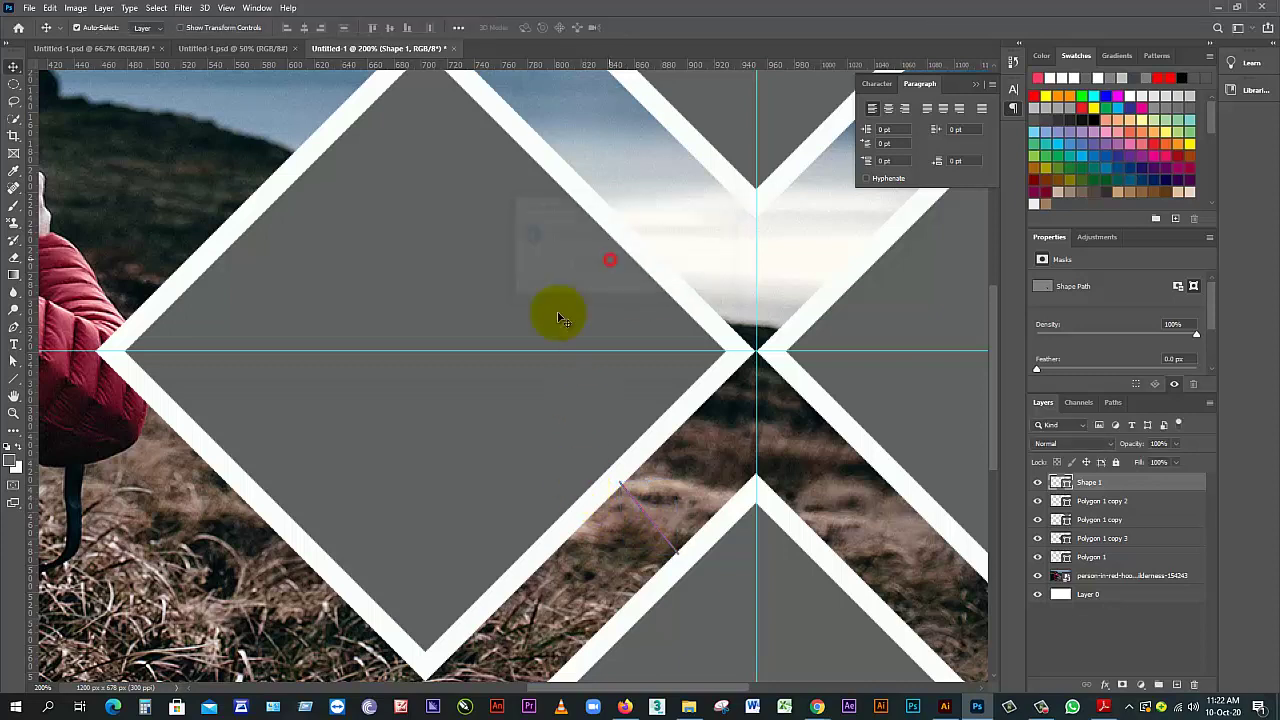
Nudge the left diamond further left until its lower-right border just meets the end of the pinkish-red line
click(607, 454)
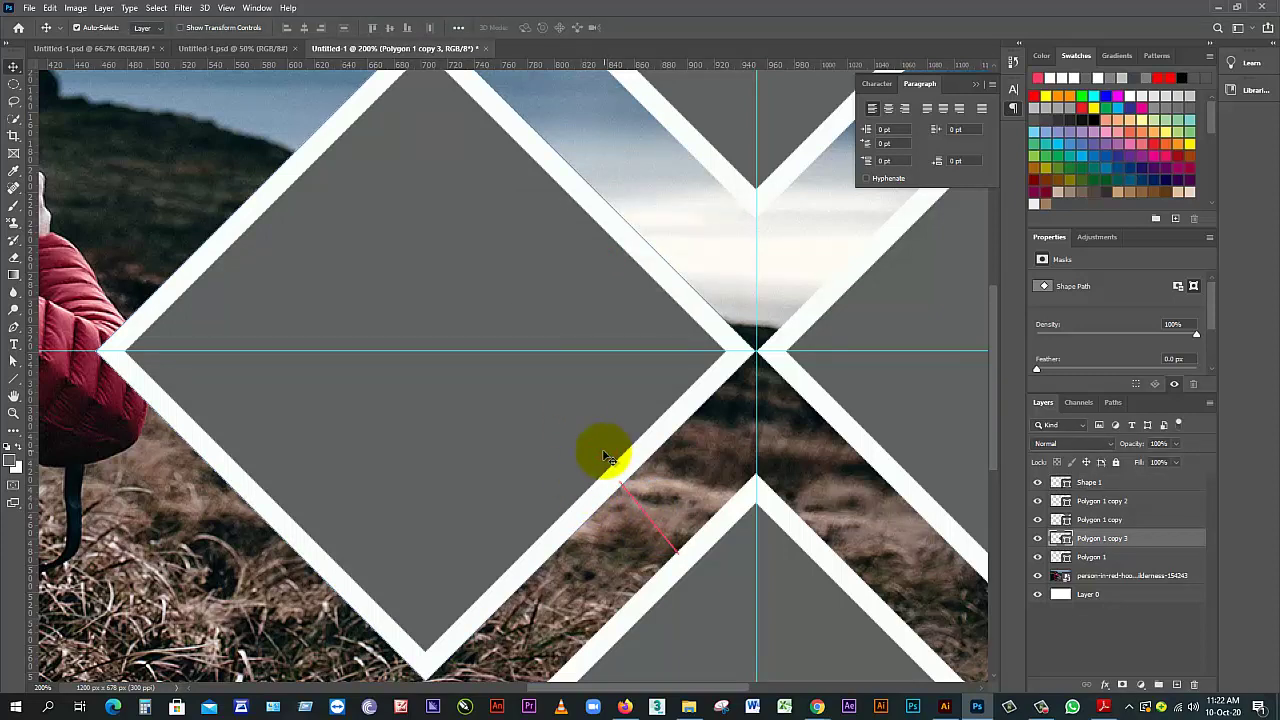
key(Left)
key(Left)
key(Left)
key(Left)
key(Left)
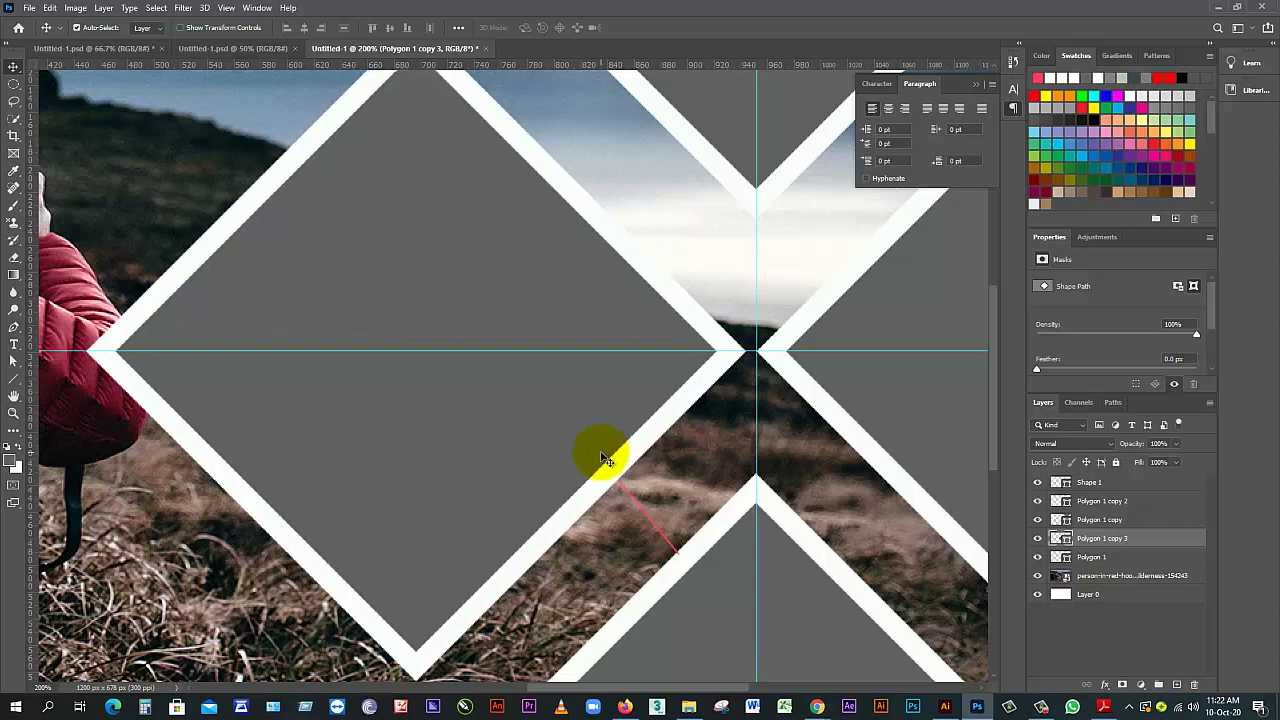
scroll(634, 449, up, 1)
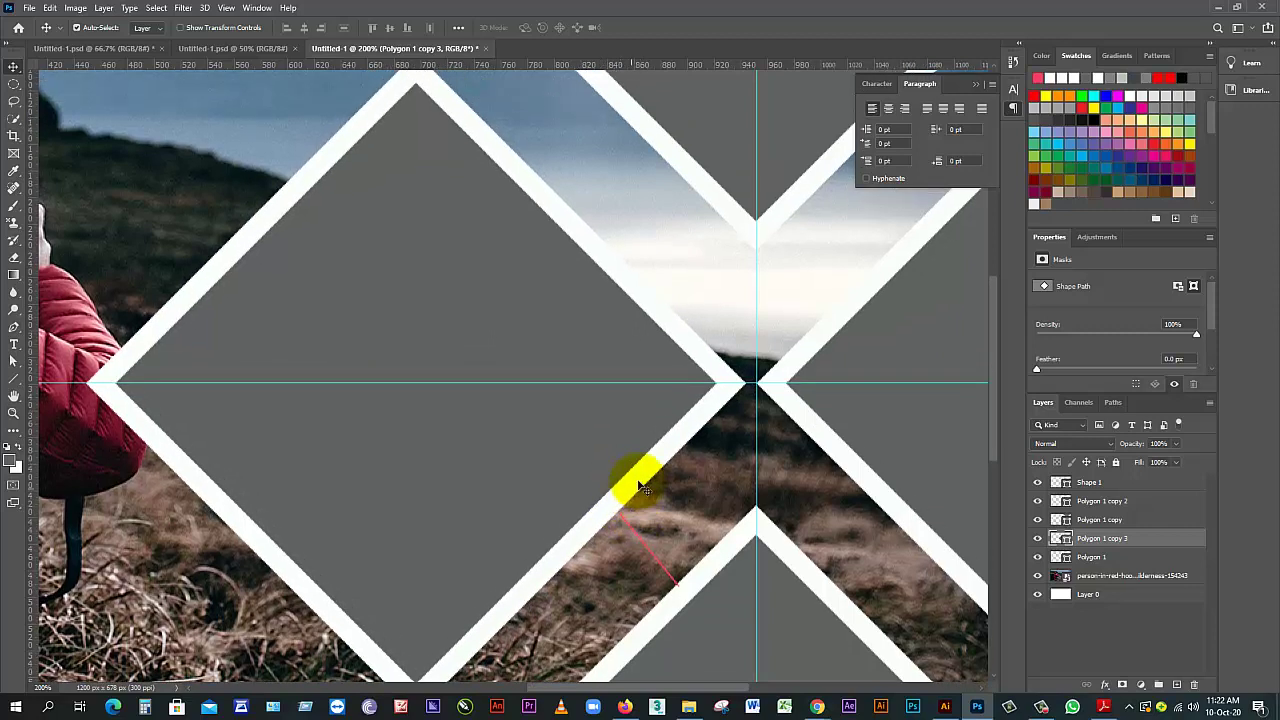
Move the pinkish-red line into the gap between the left and top diamonds and rotate it to about 85° across the gap
drag(668, 572, 565, 277)
key(ctrl+t)
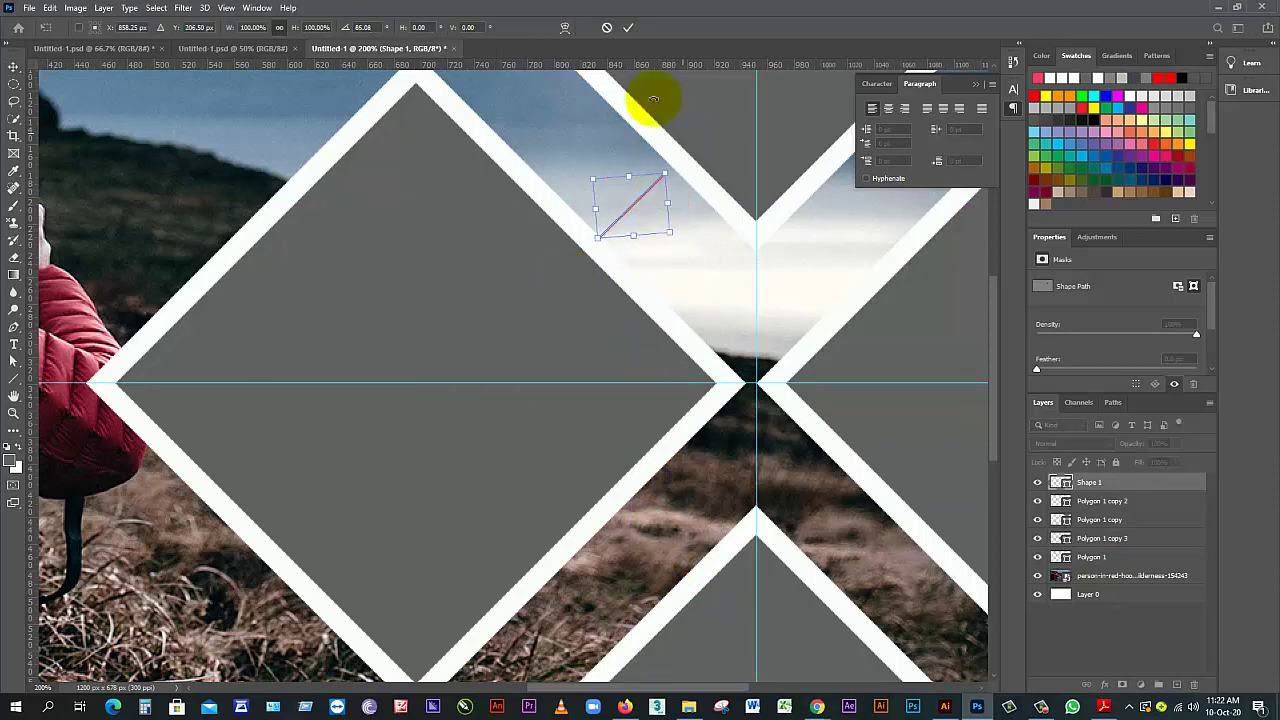
click(628, 32)
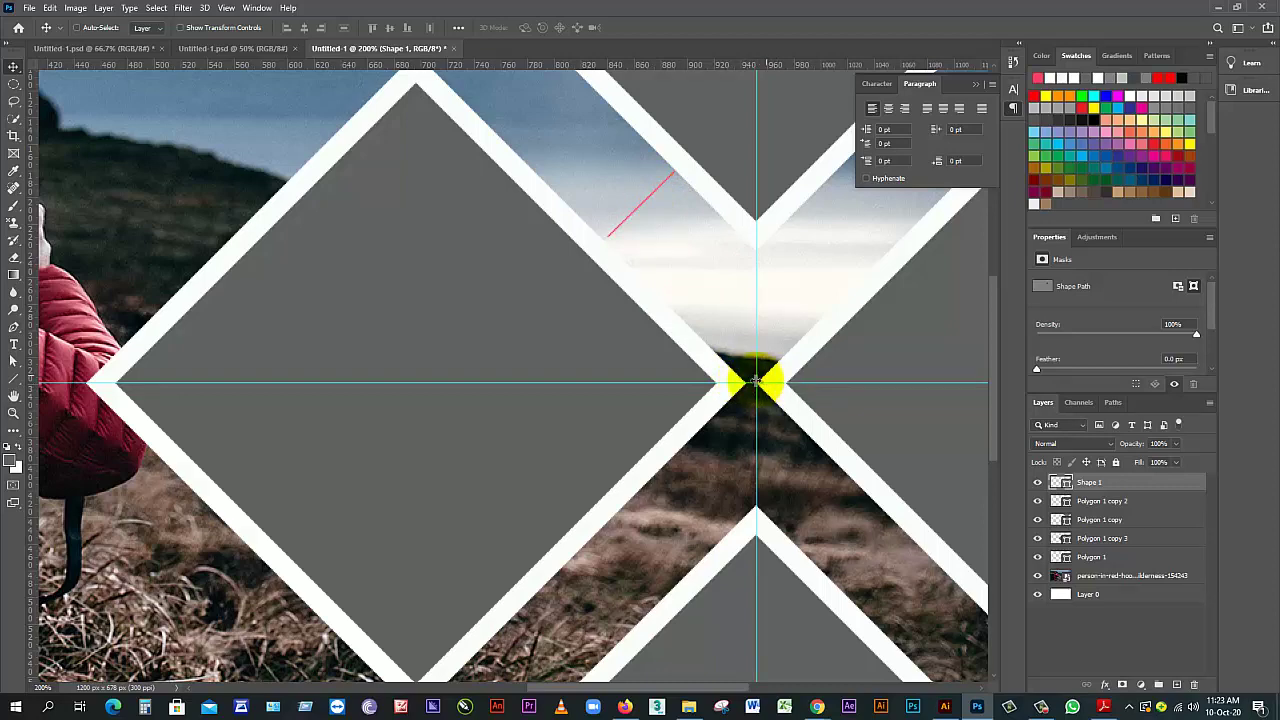
Shift the left diamond about 3 px further left, keeping its tip on the middle horizontal guide
click(757, 381)
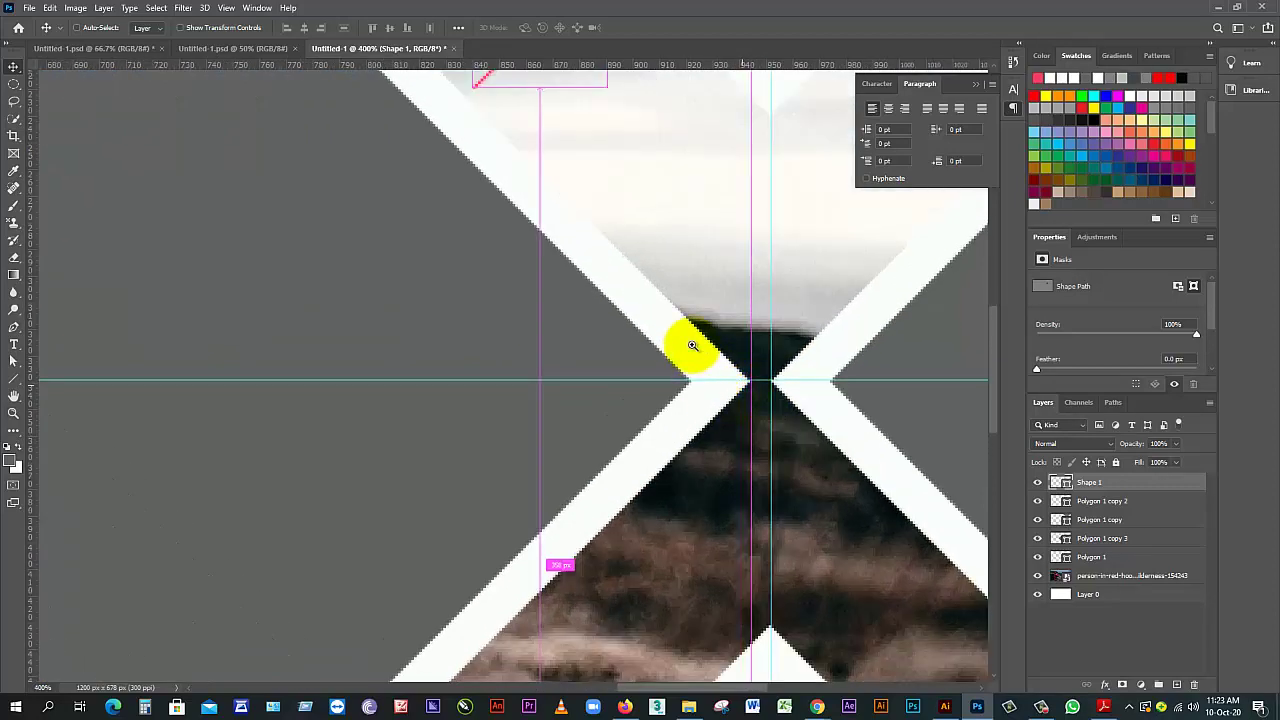
click(676, 340)
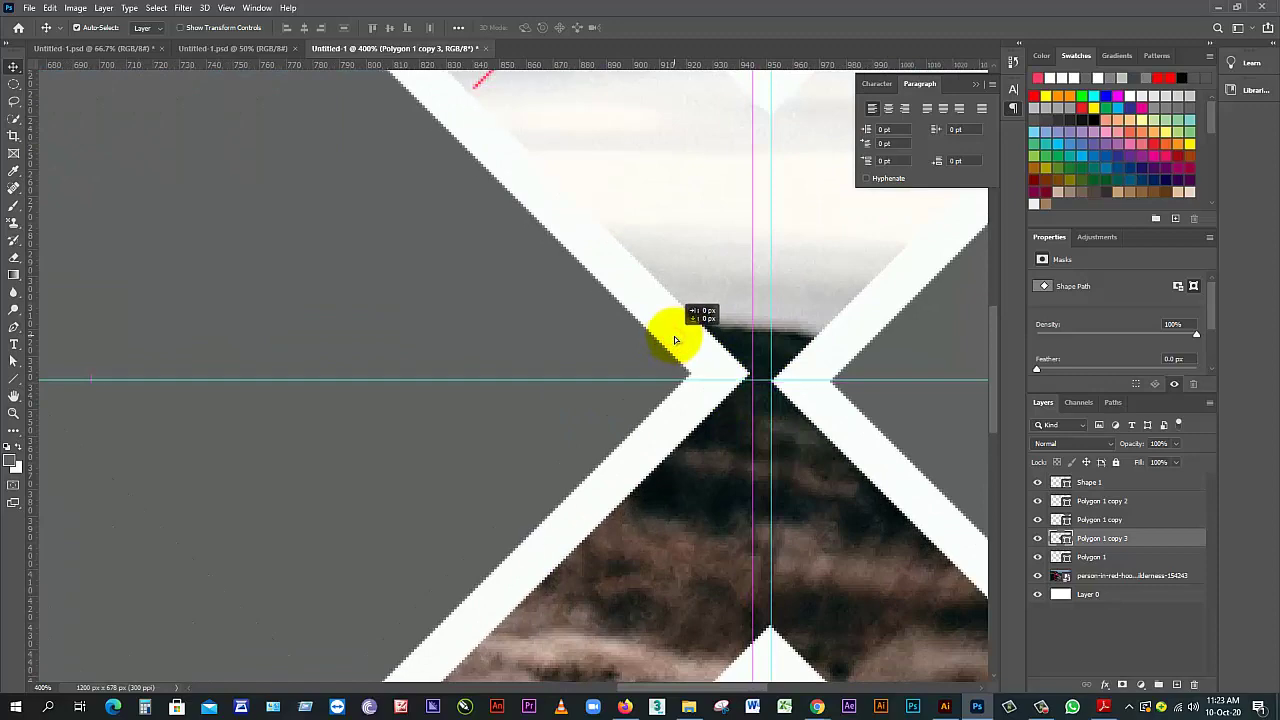
drag(675, 341, 700, 380)
scroll(714, 398, up, 2)
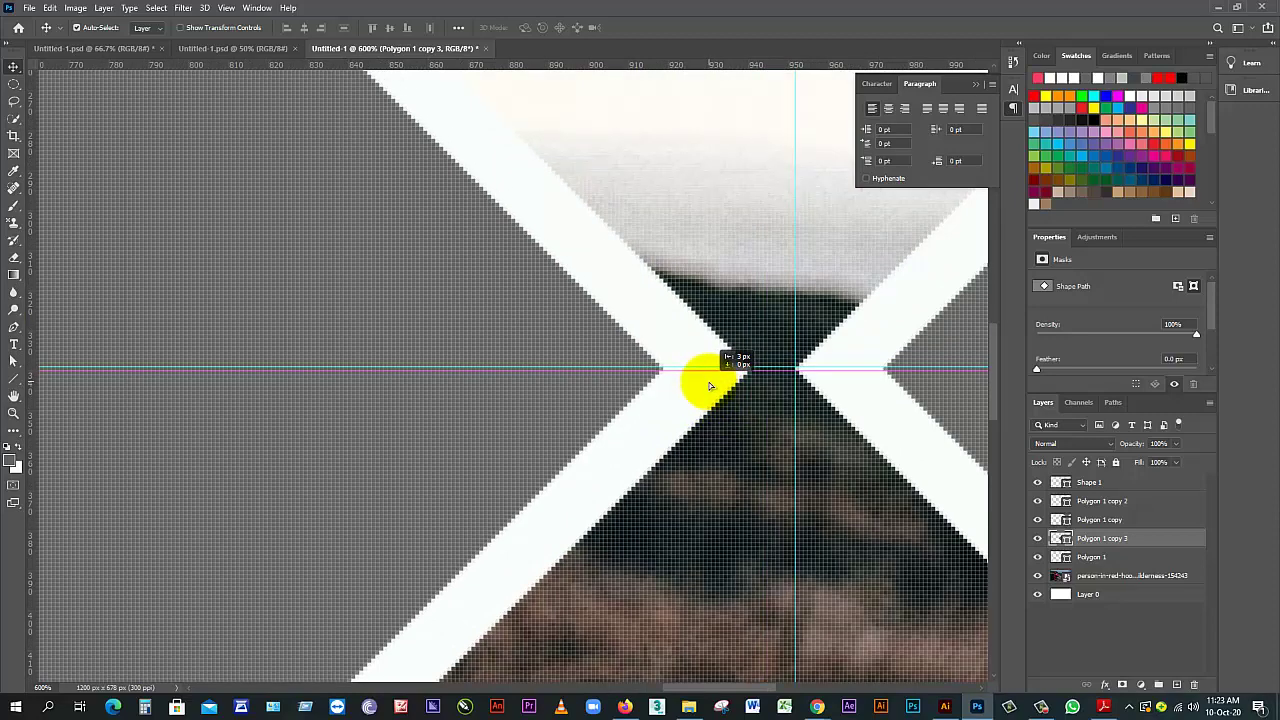
scroll(670, 378, down, 7)
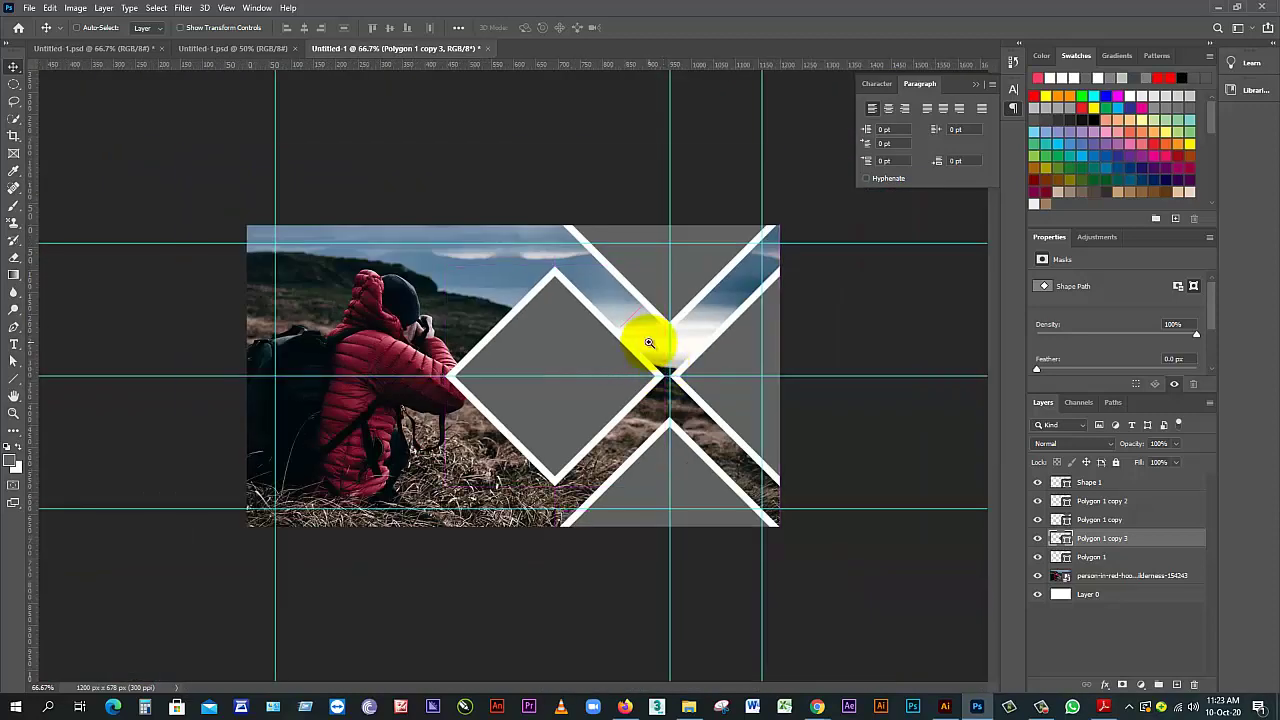
Delete the Shape 1 layer with the pinkish-red line
key(ctrl+plus)
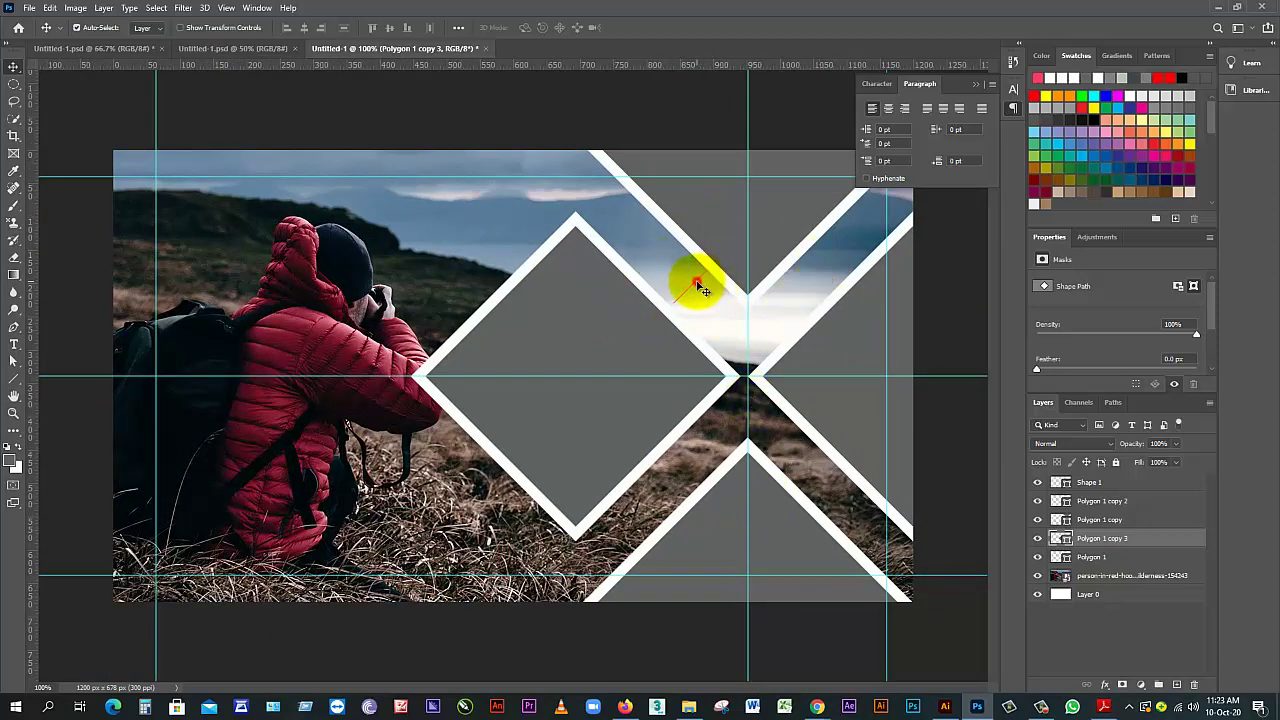
click(694, 278)
click(1119, 485)
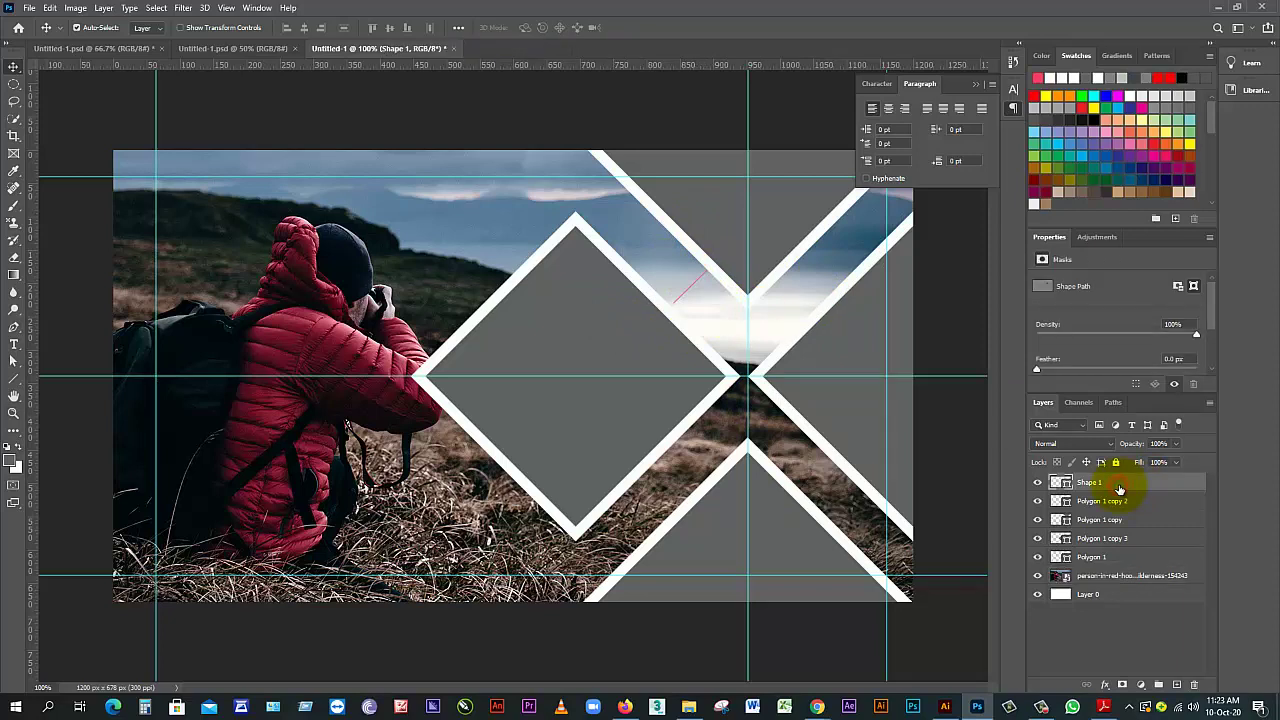
key(Delete)
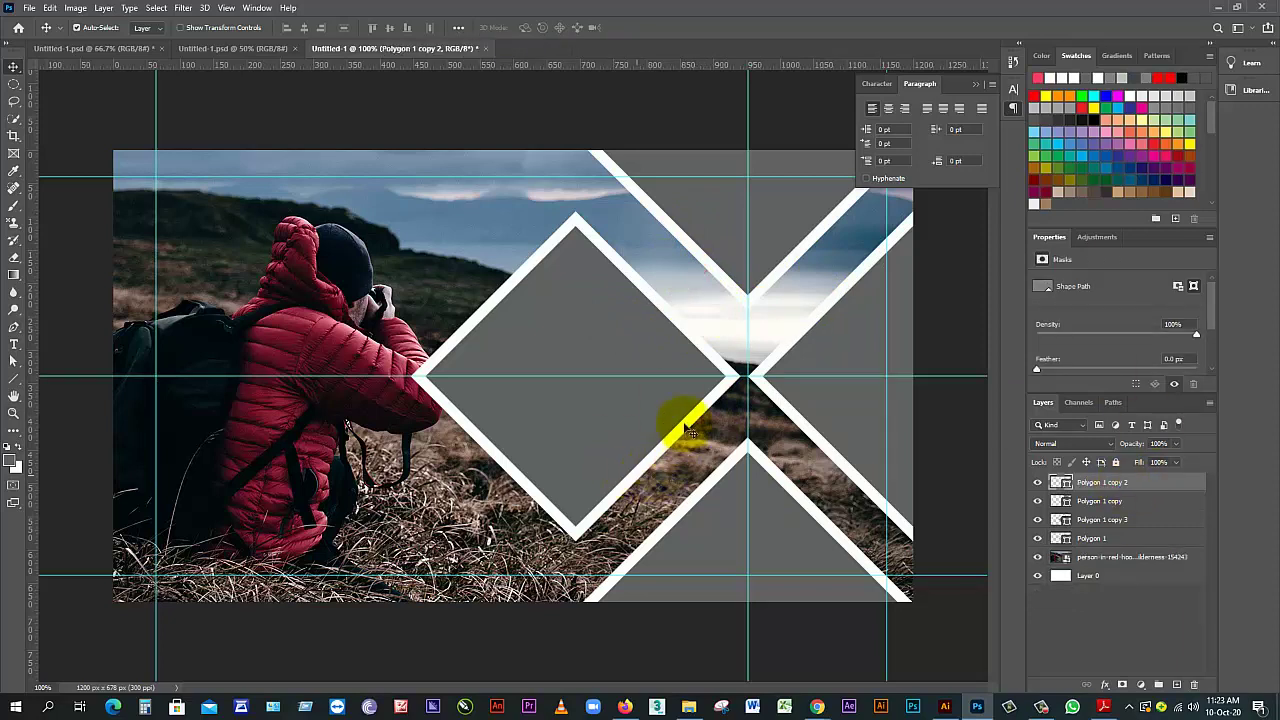
Check which diamond belongs to each of the top three polygon layers by hiding and showing them one at a time
alt+click(768, 237)
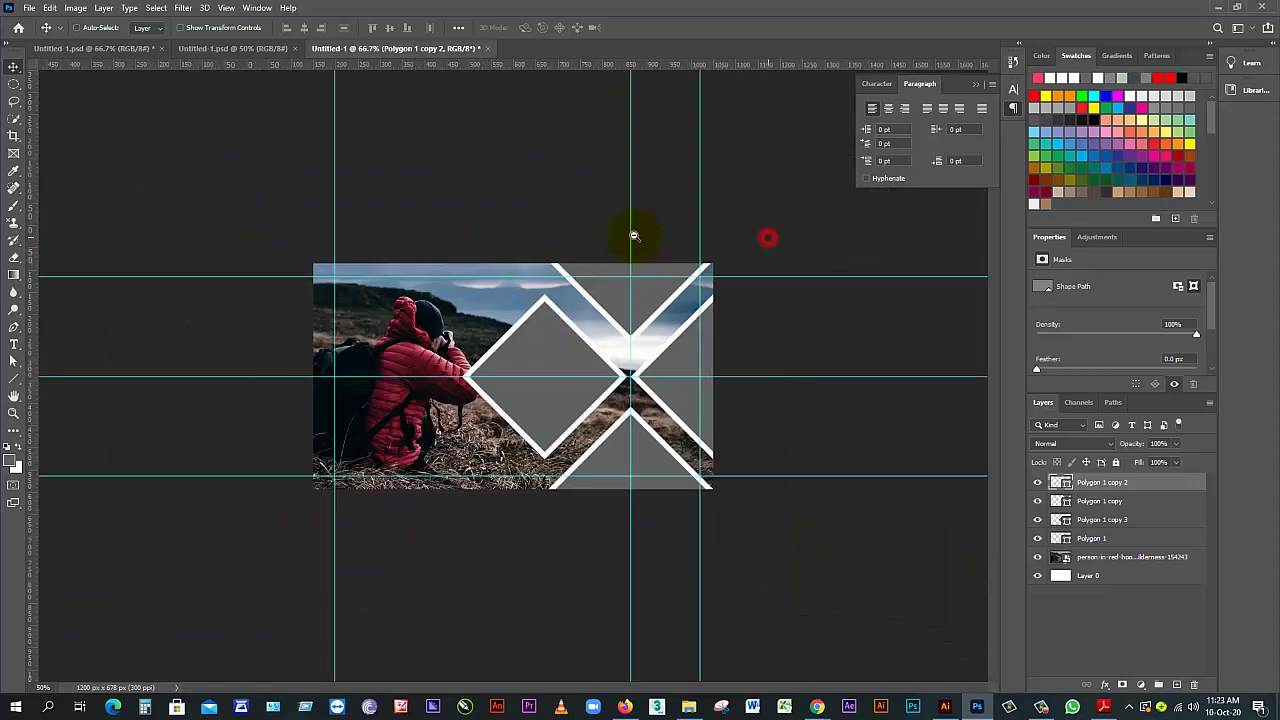
click(652, 303)
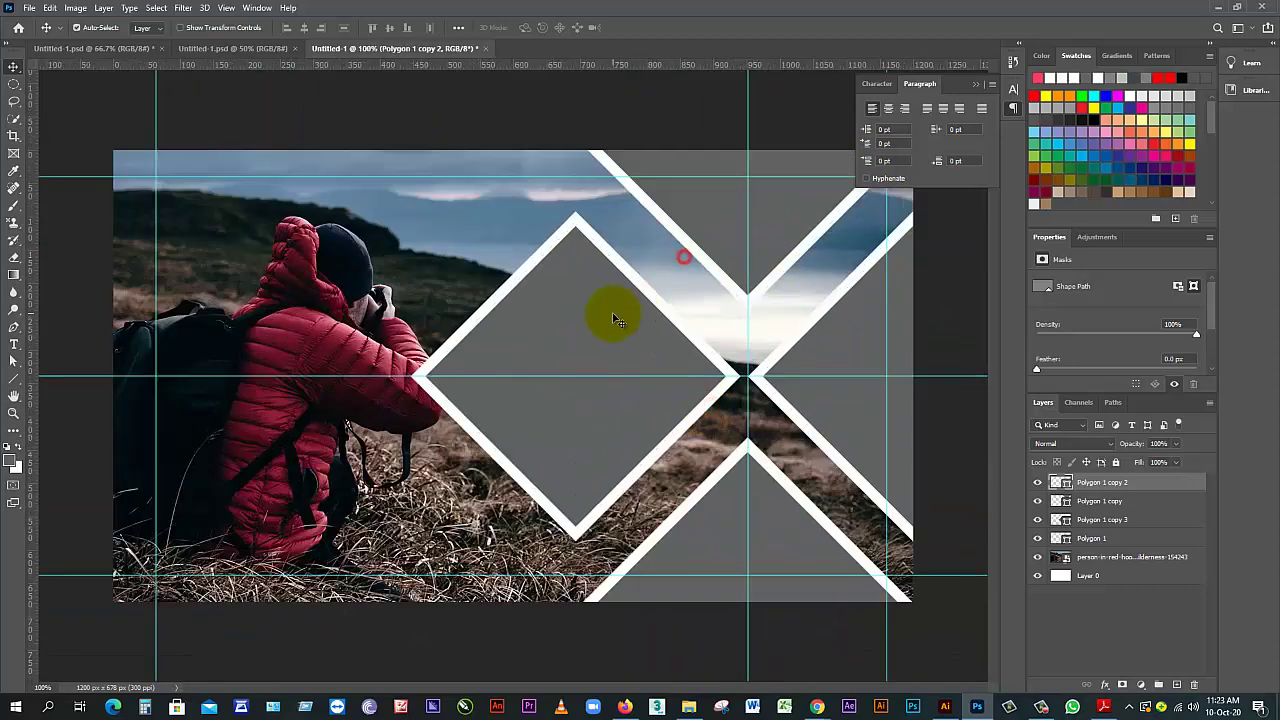
key(ctrl+minus)
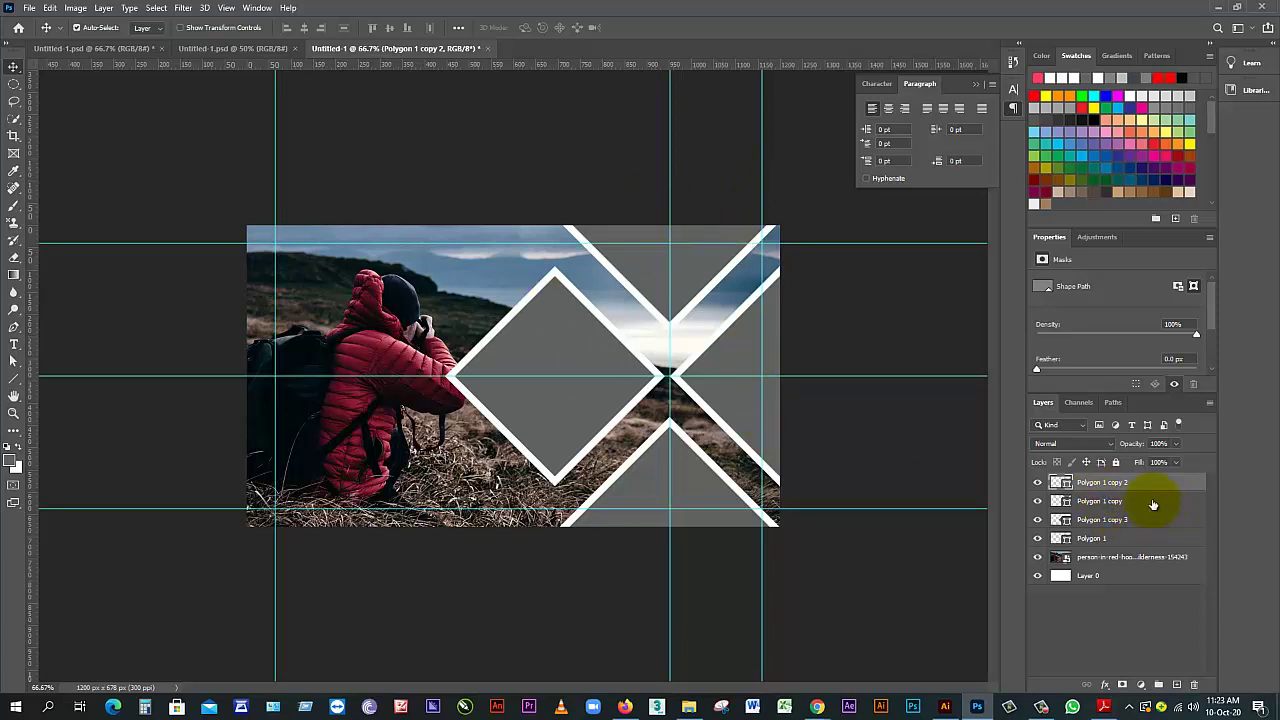
click(1110, 501)
click(1057, 484)
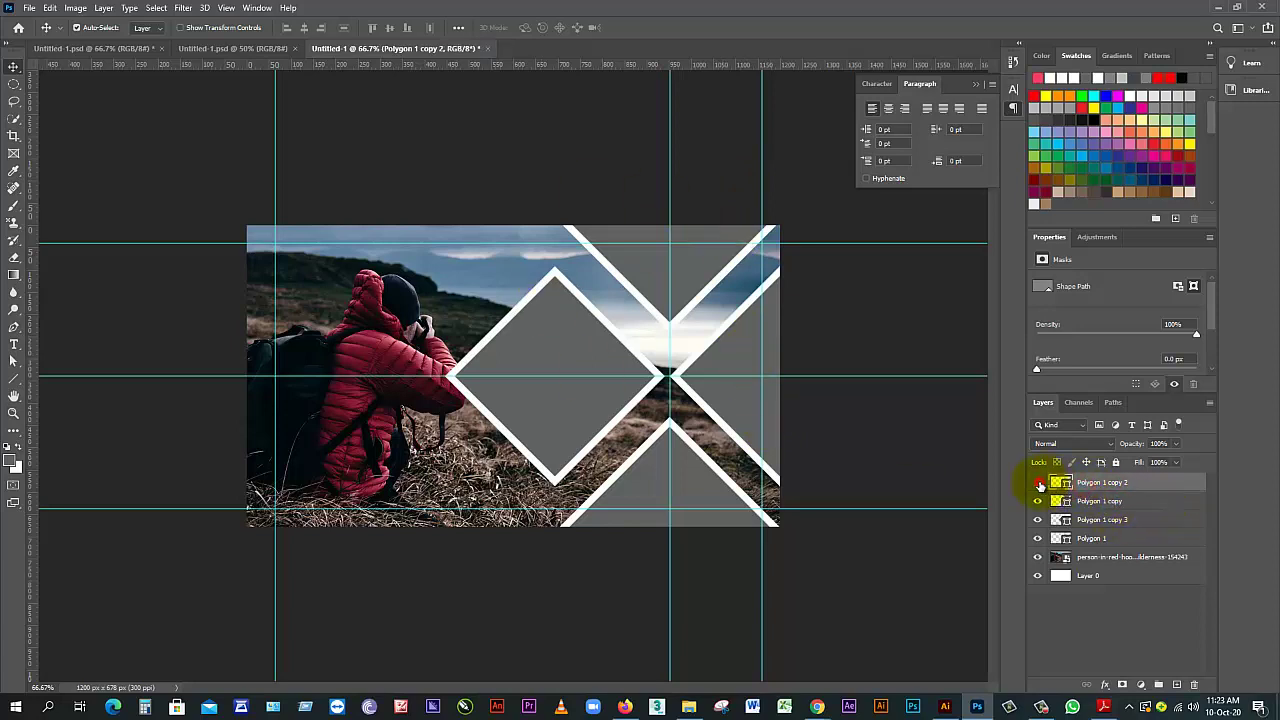
click(1039, 484)
click(1039, 484)
click(1087, 505)
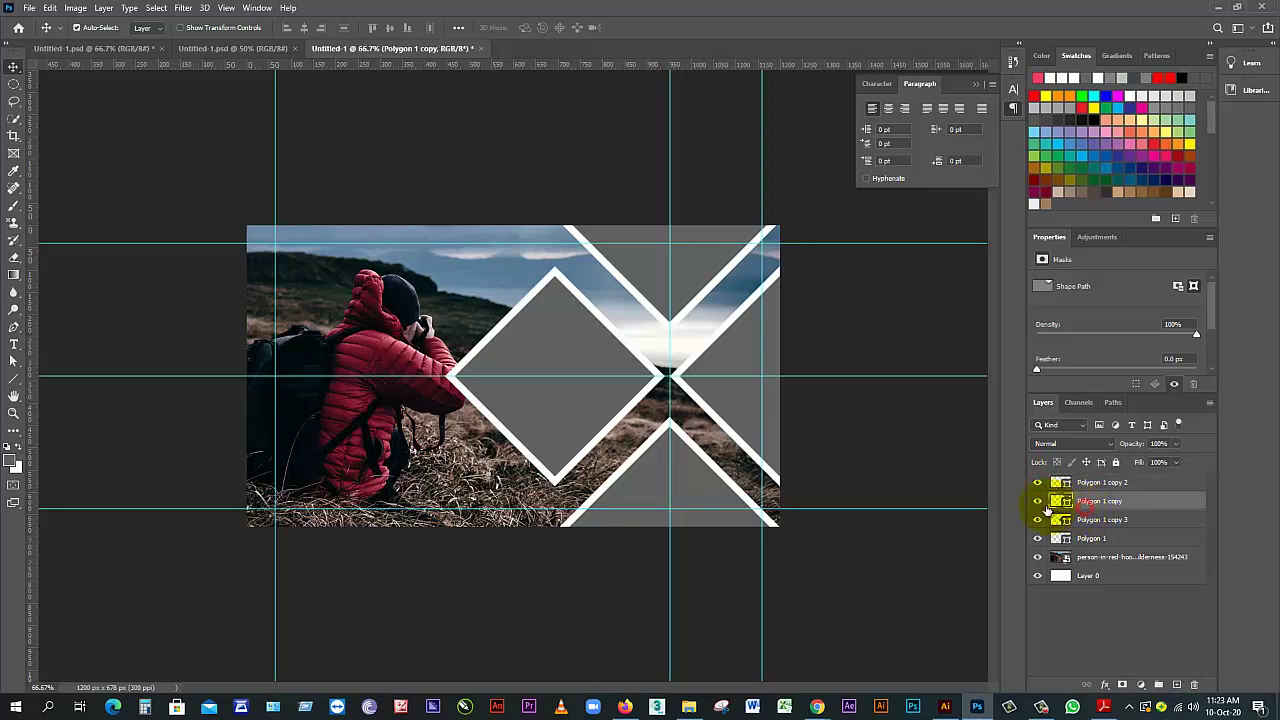
click(1038, 502)
click(1038, 502)
click(1078, 522)
click(1038, 520)
click(1038, 520)
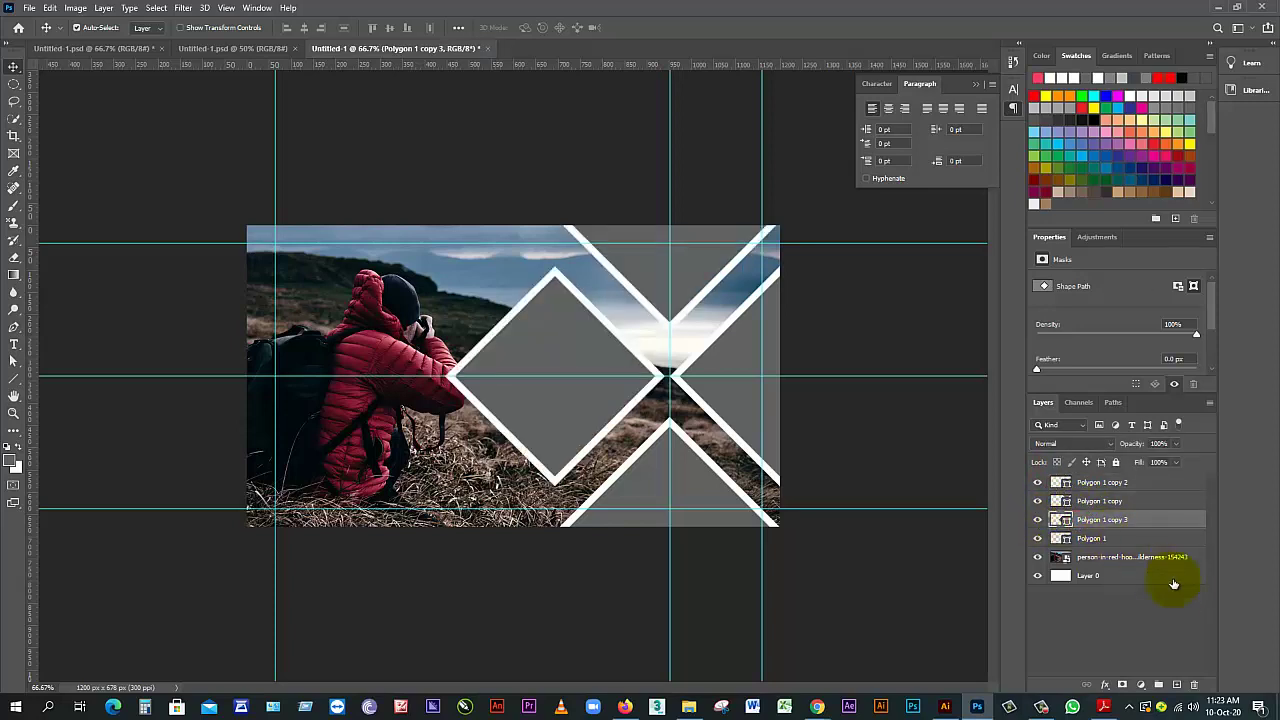
Add a new empty layer directly above the left diamond's layer, Polygon 1 copy 3
click(1190, 685)
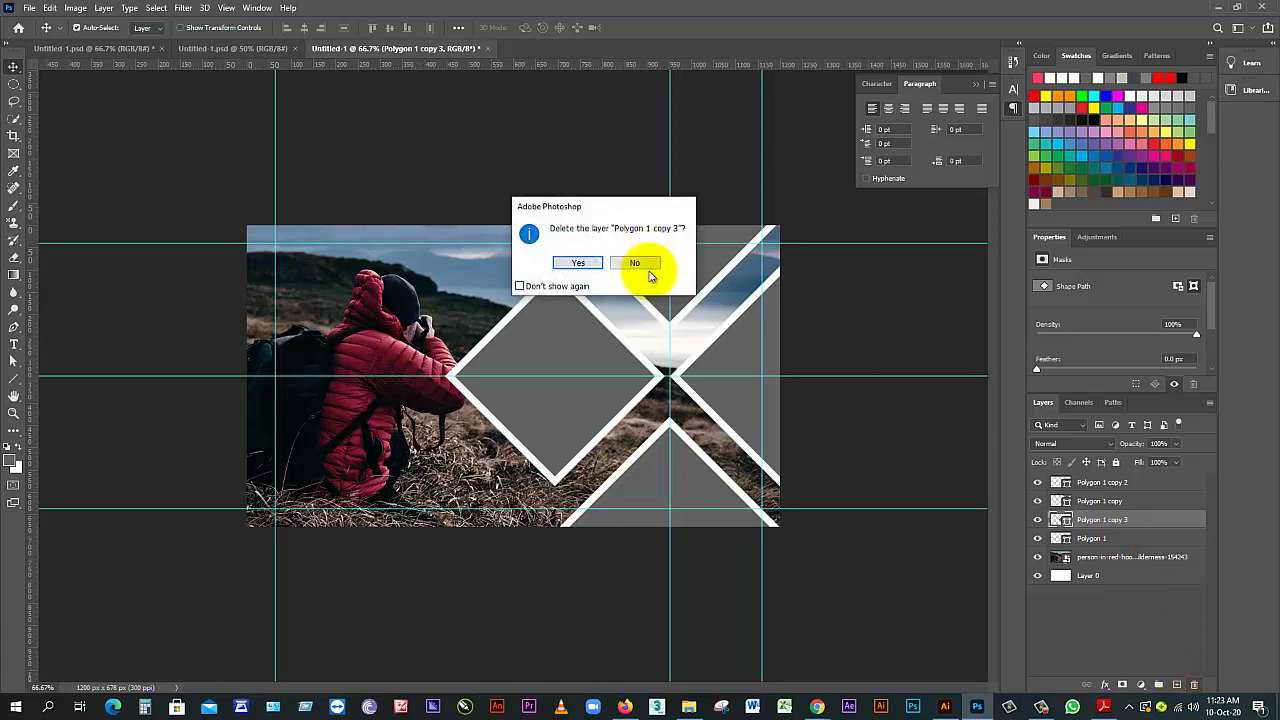
click(643, 266)
click(1177, 685)
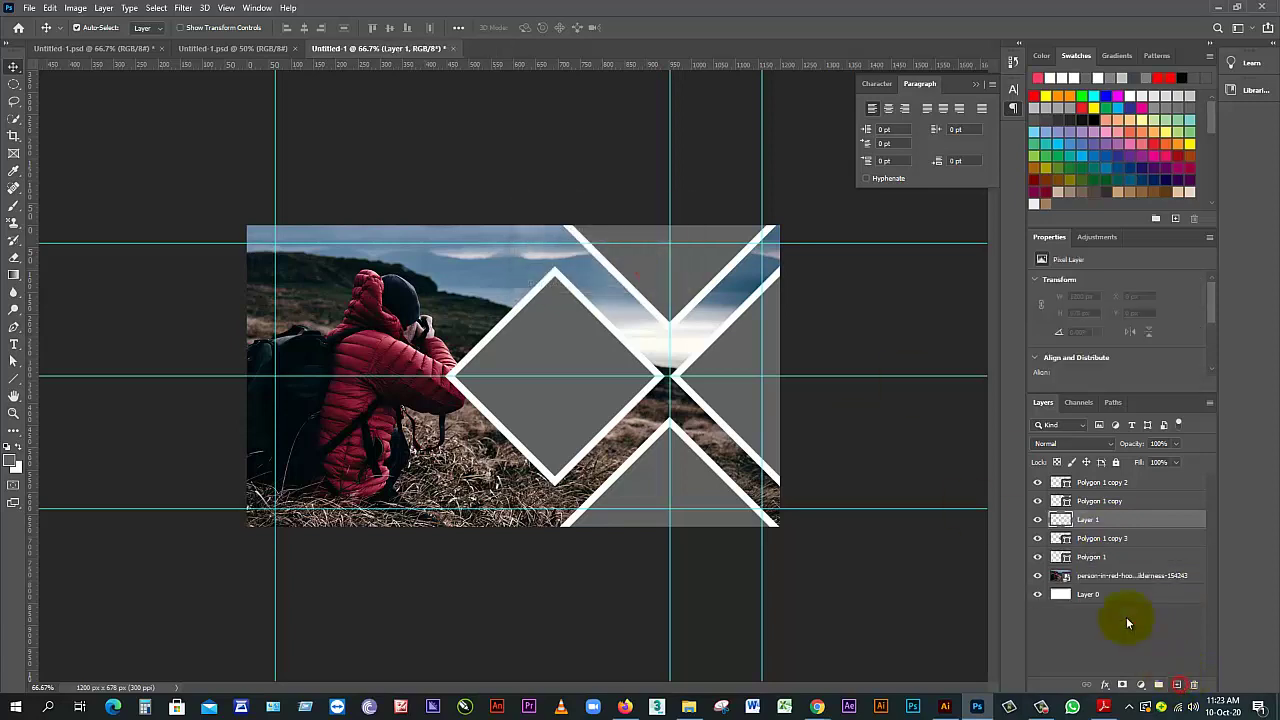
Place the image ancient-architecture-asia-buddhism-460376 as an embedded object above the left diamond's layer
click(30, 8)
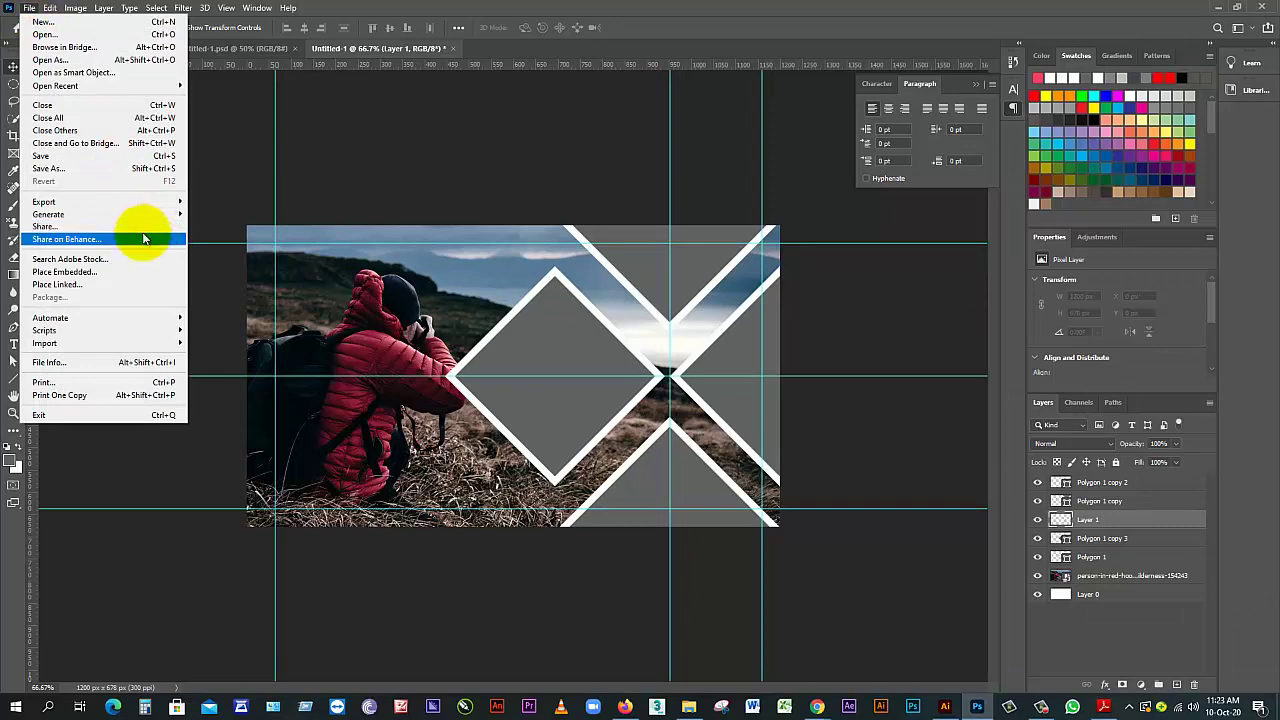
click(132, 272)
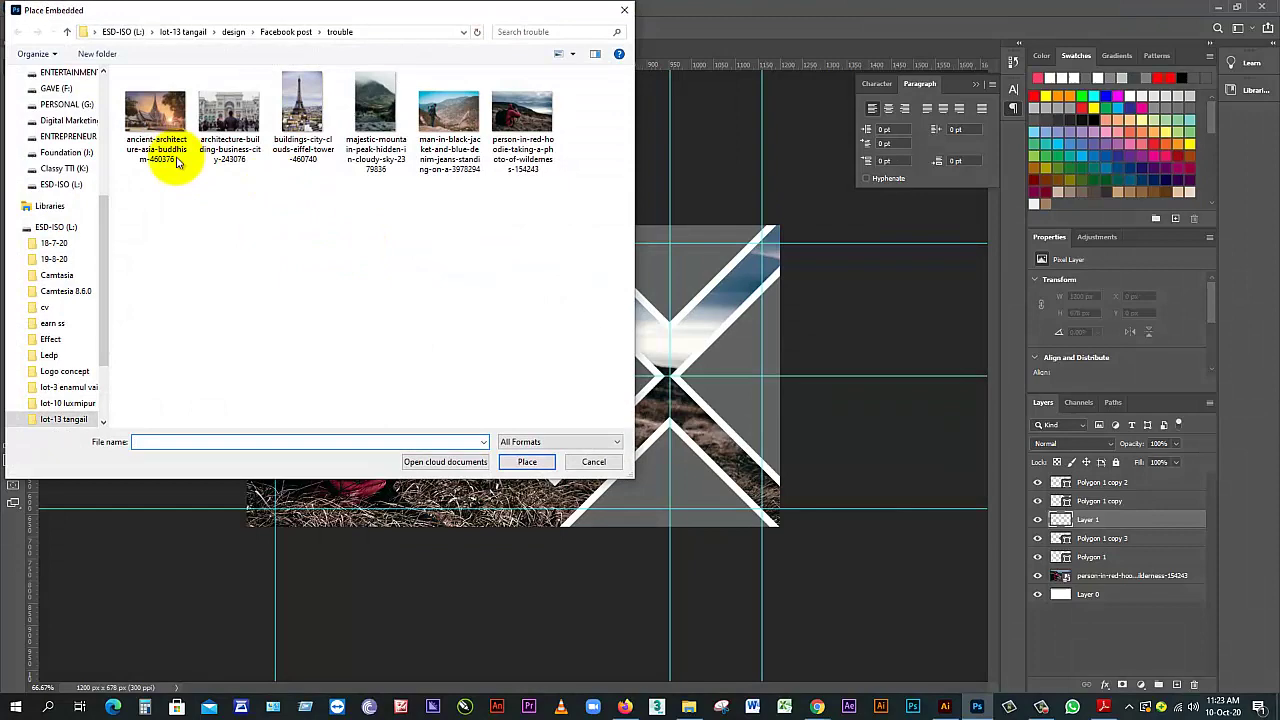
click(157, 145)
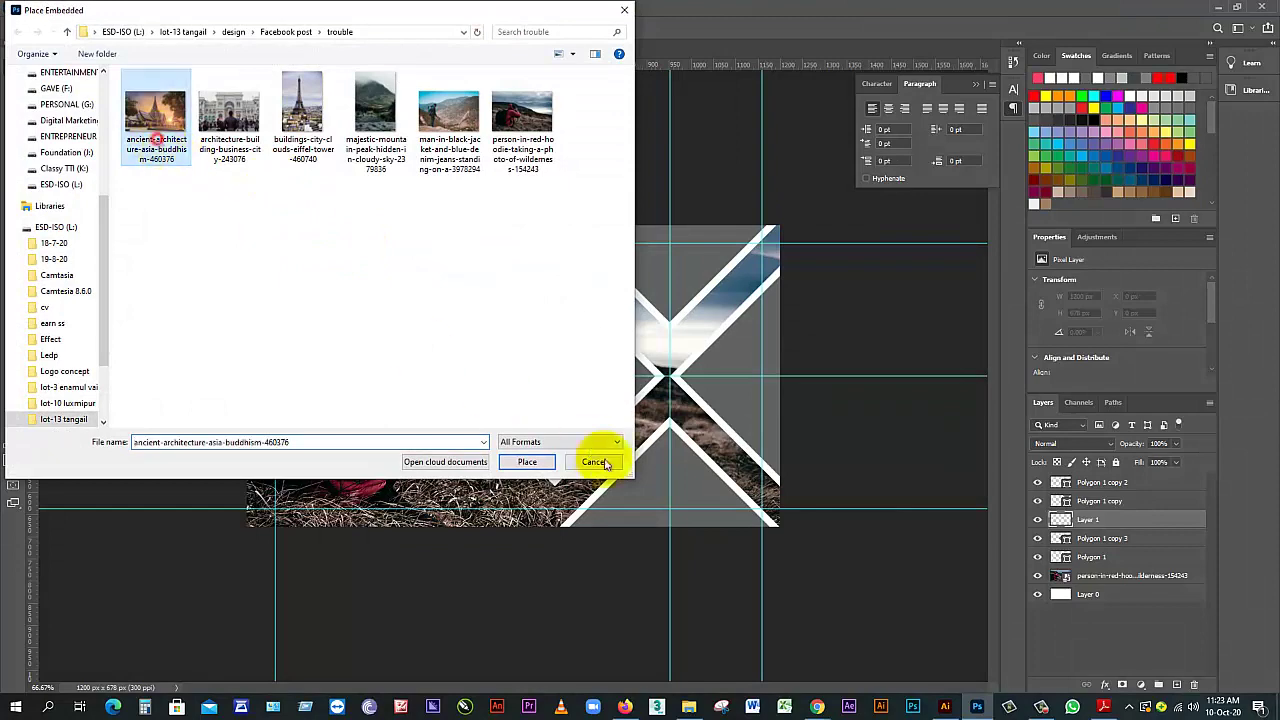
click(535, 467)
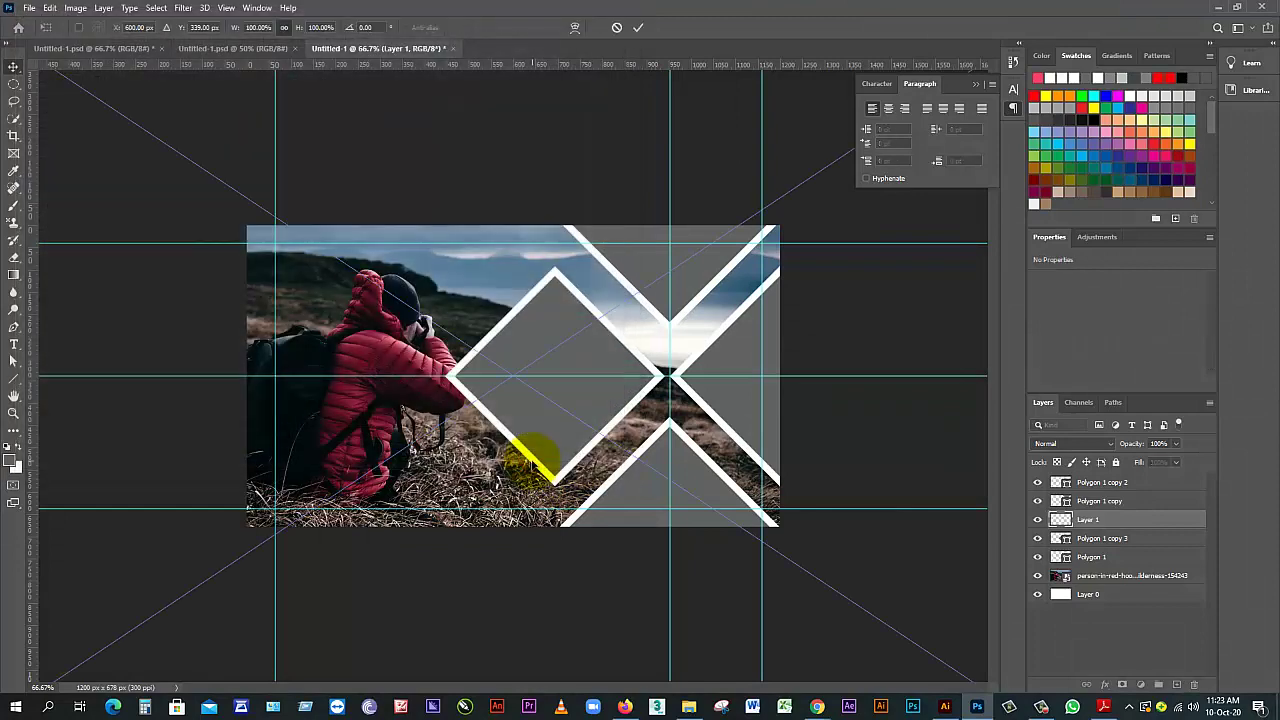
Scale the placed temple image down proportionally to 14% around its centre and apply the transformation
key(ctrl+minus)
key(ctrl+minus)
key(ctrl+minus)
key(ctrl+minus)
key(ctrl+minus)
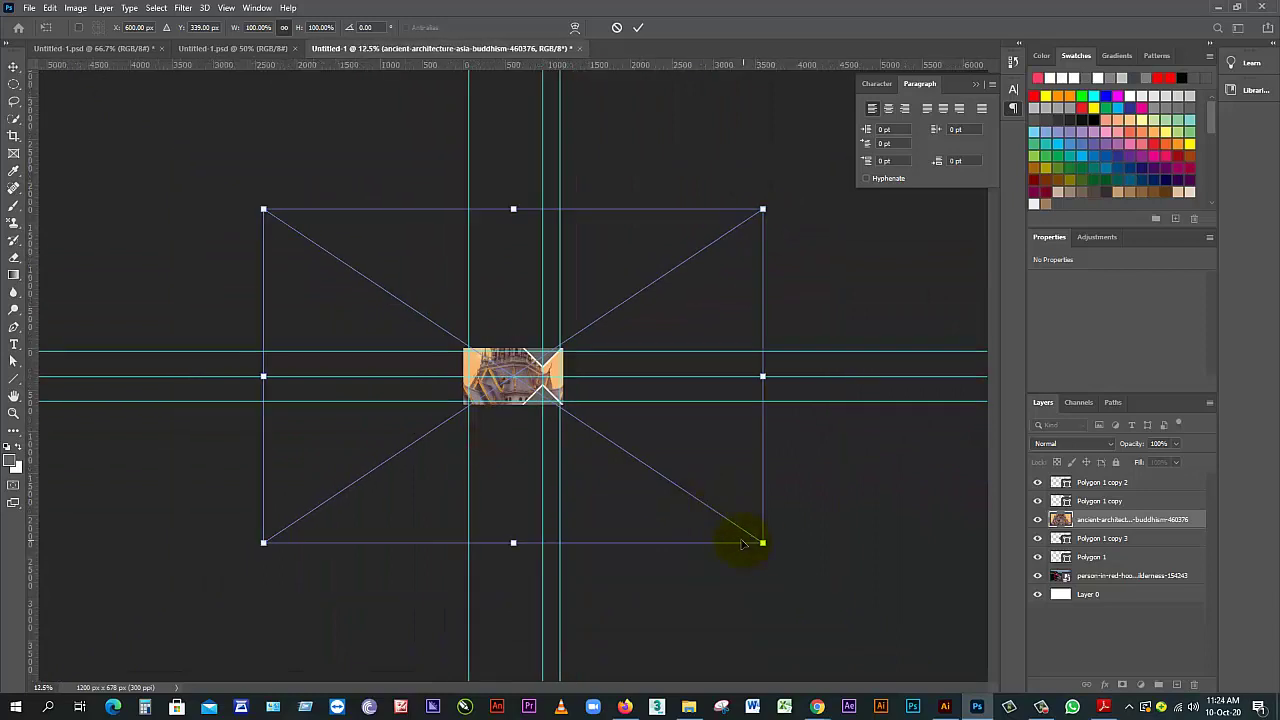
drag(763, 544, 557, 418)
key(ctrl+plus)
key(ctrl+plus)
key(ctrl+plus)
key(ctrl+plus)
key(ctrl+plus)
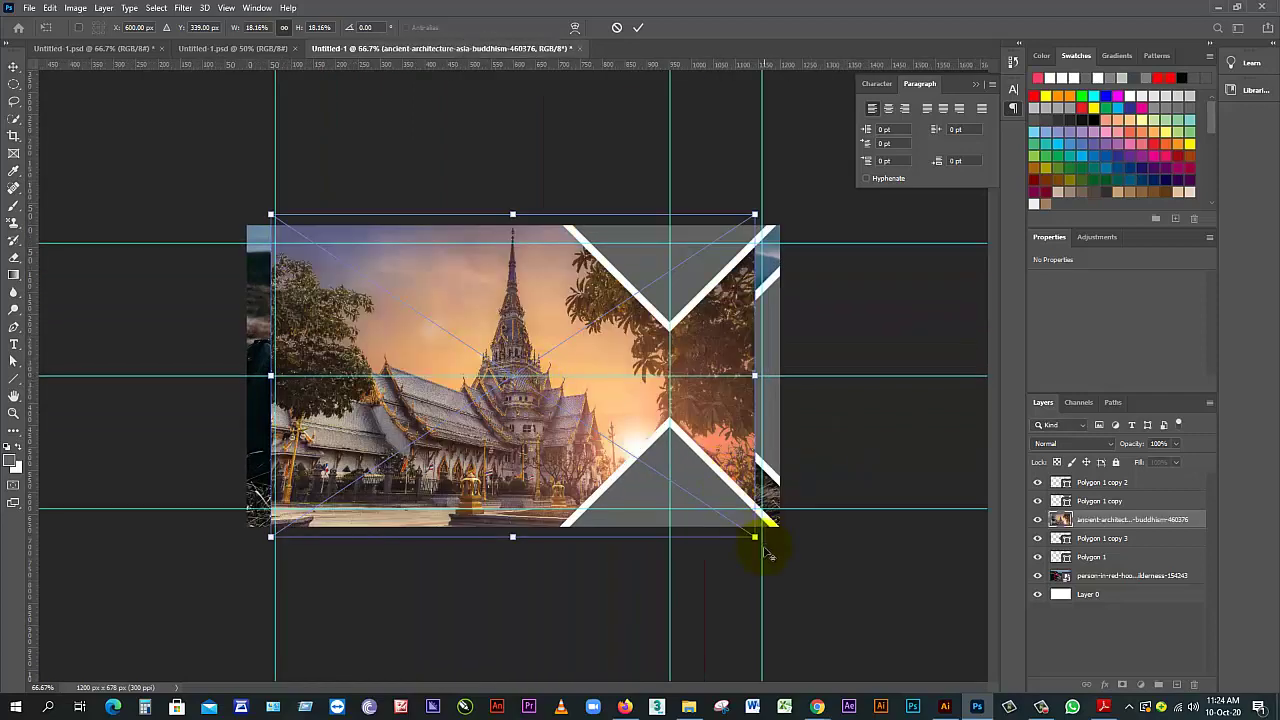
drag(753, 540, 686, 519)
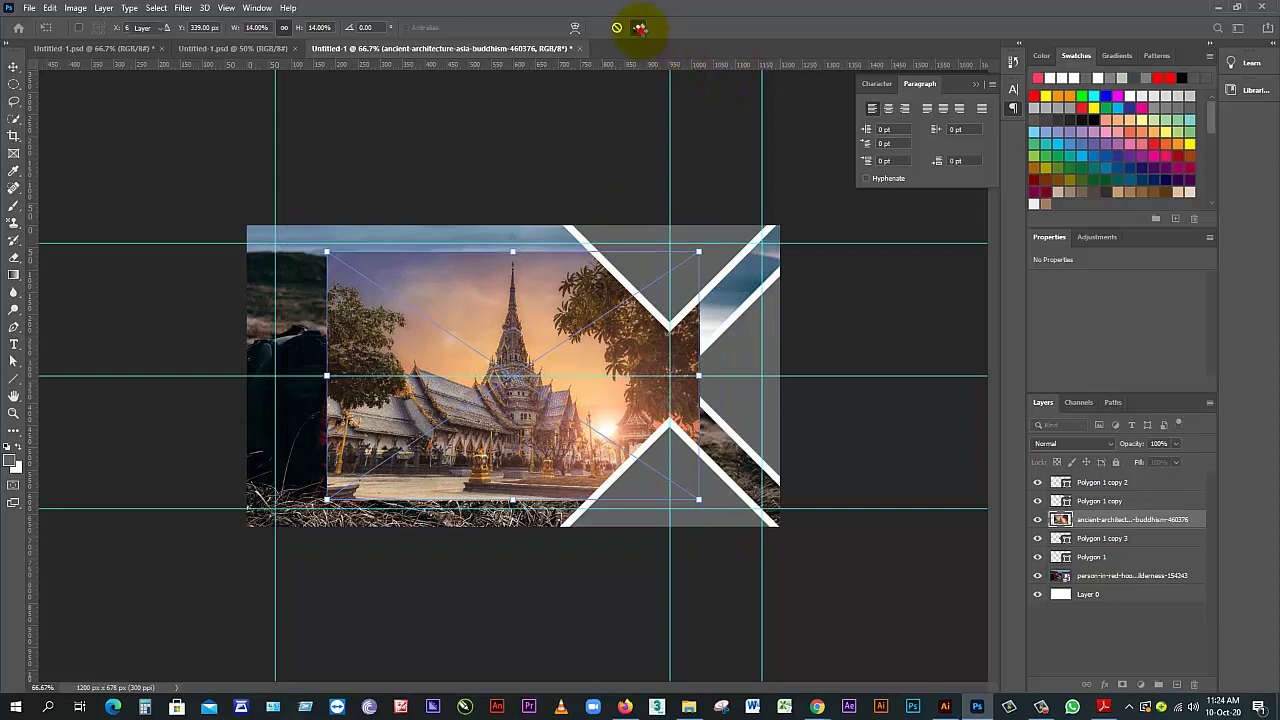
click(639, 27)
Clip the temple image to the left diamond and reposition it at about X 274 px, Y 60 px so the spire fits inside the frame
right_click(1100, 519)
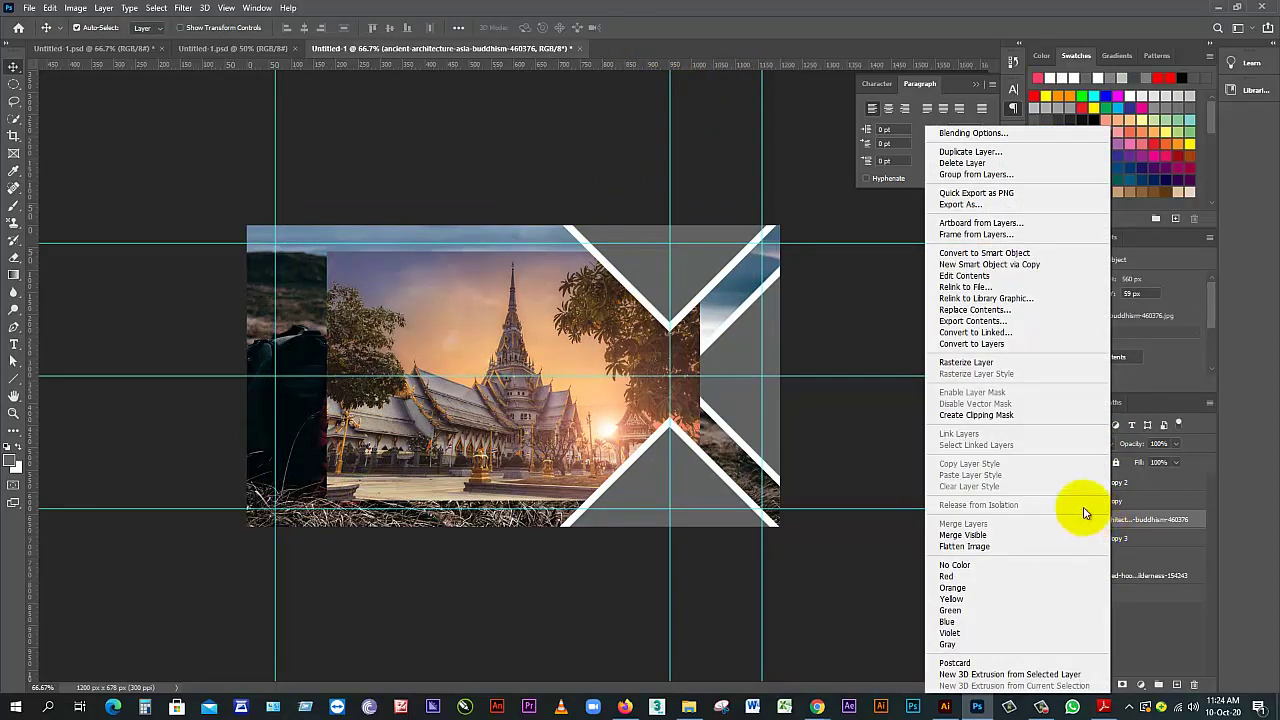
click(1010, 415)
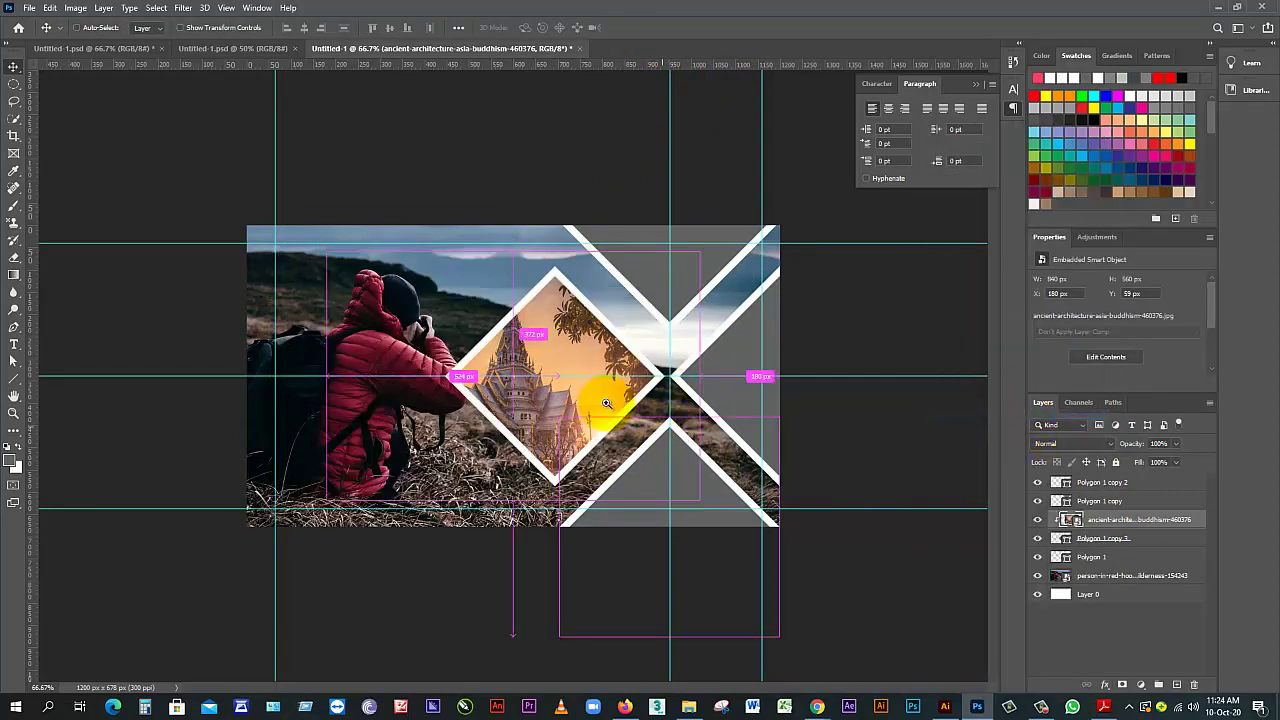
click(606, 403)
drag(646, 431, 604, 420)
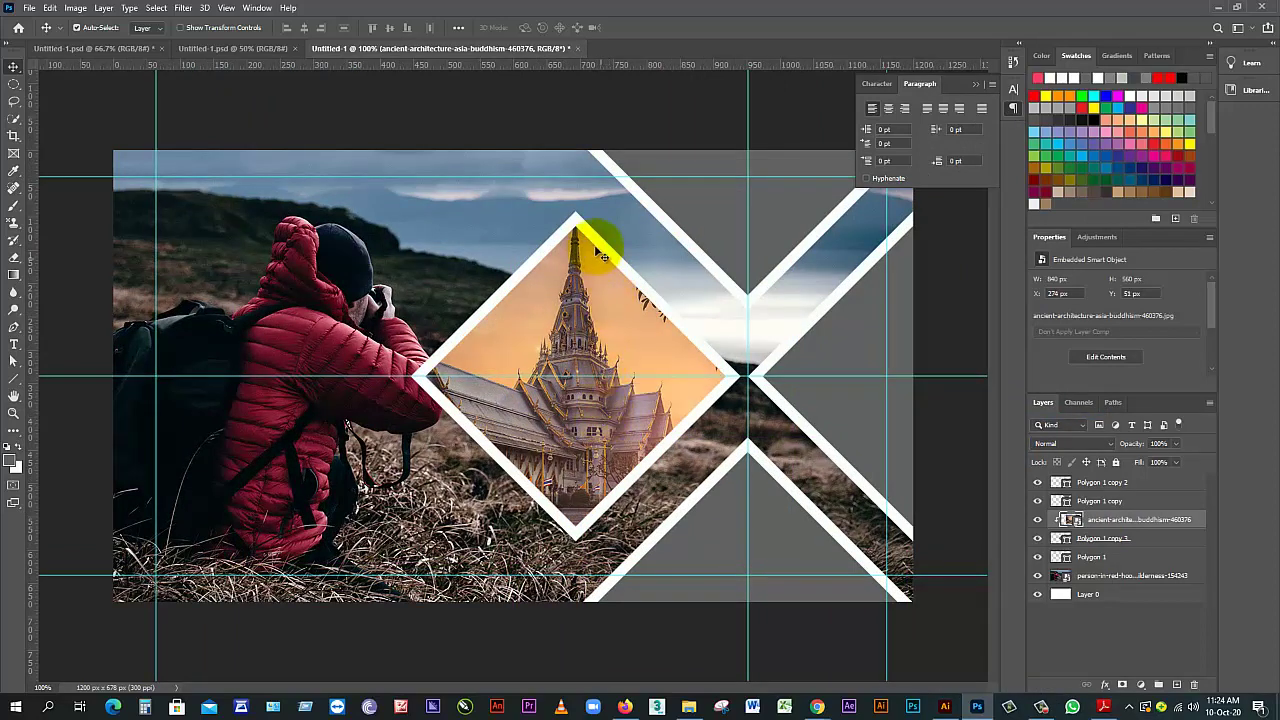
drag(578, 265, 686, 370)
drag(575, 348, 572, 404)
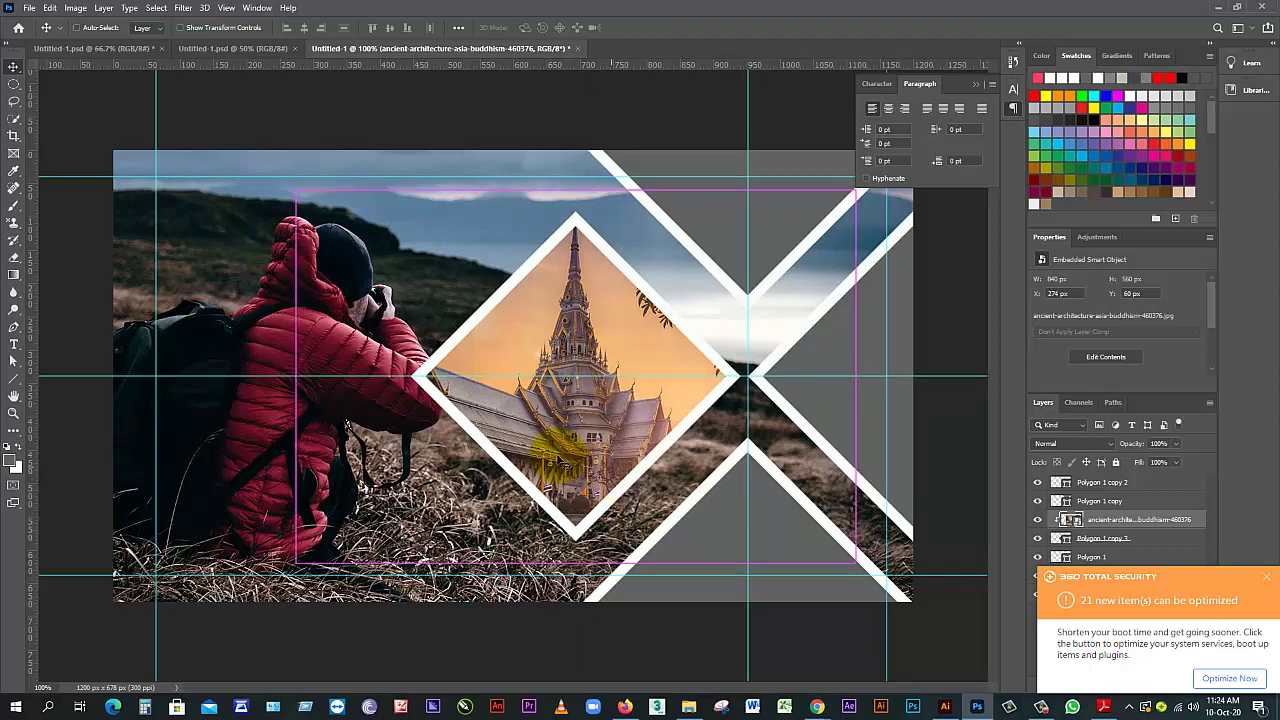
key(ctrl+minus)
key(ctrl+minus)
key(ctrl+plus)
key(ctrl+plus)
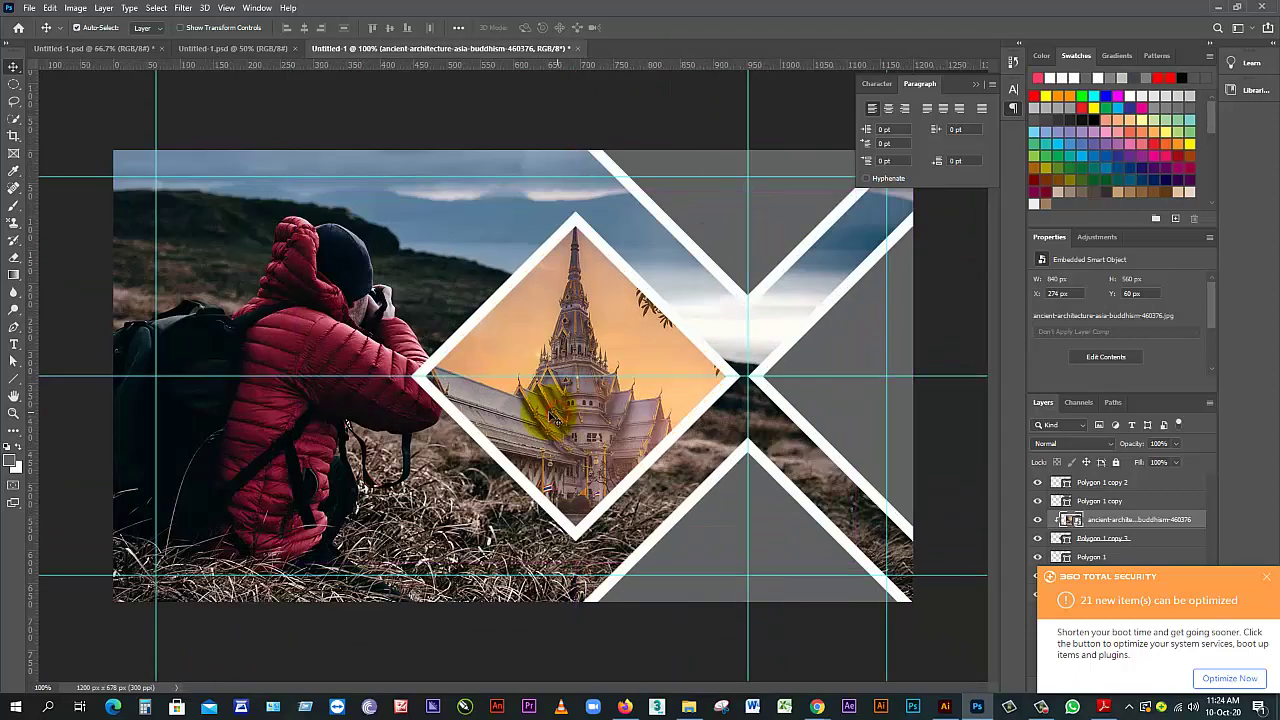
click(687, 368)
click(634, 380)
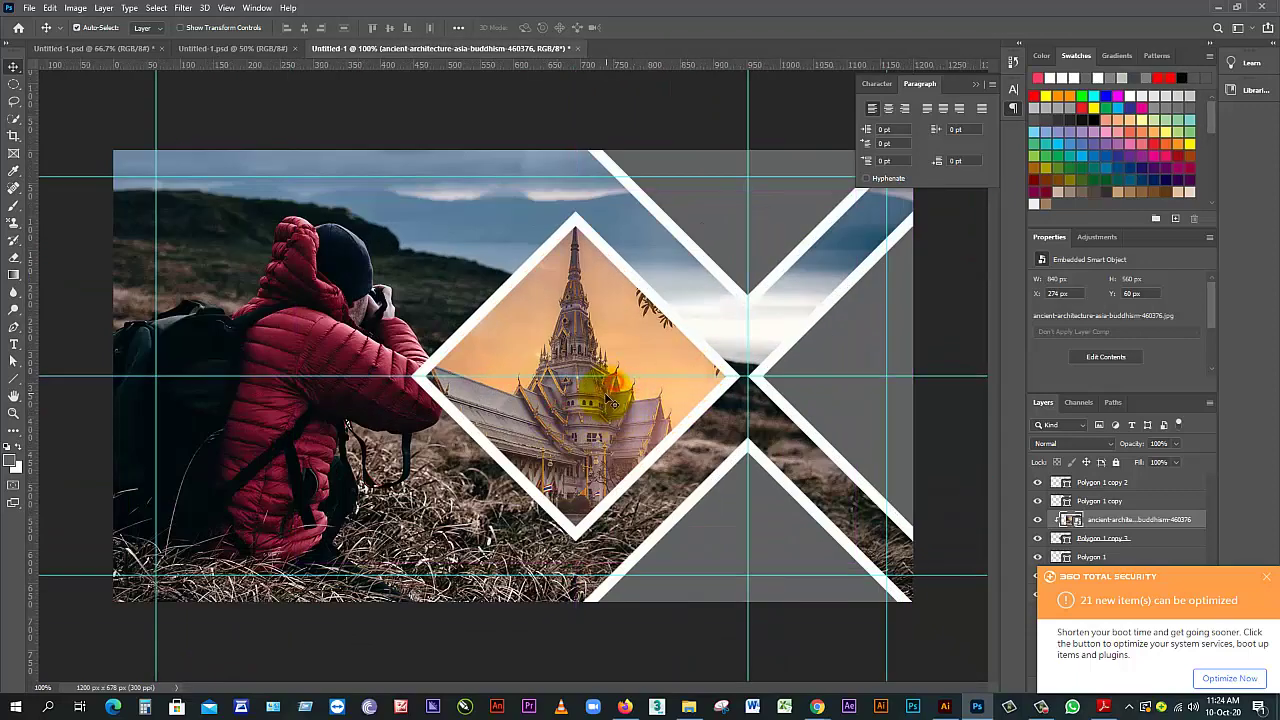
Check that Polygon 1 copy 2 is the bottom diamond by toggling its visibility, and add an empty layer directly above it
click(1266, 577)
click(1057, 485)
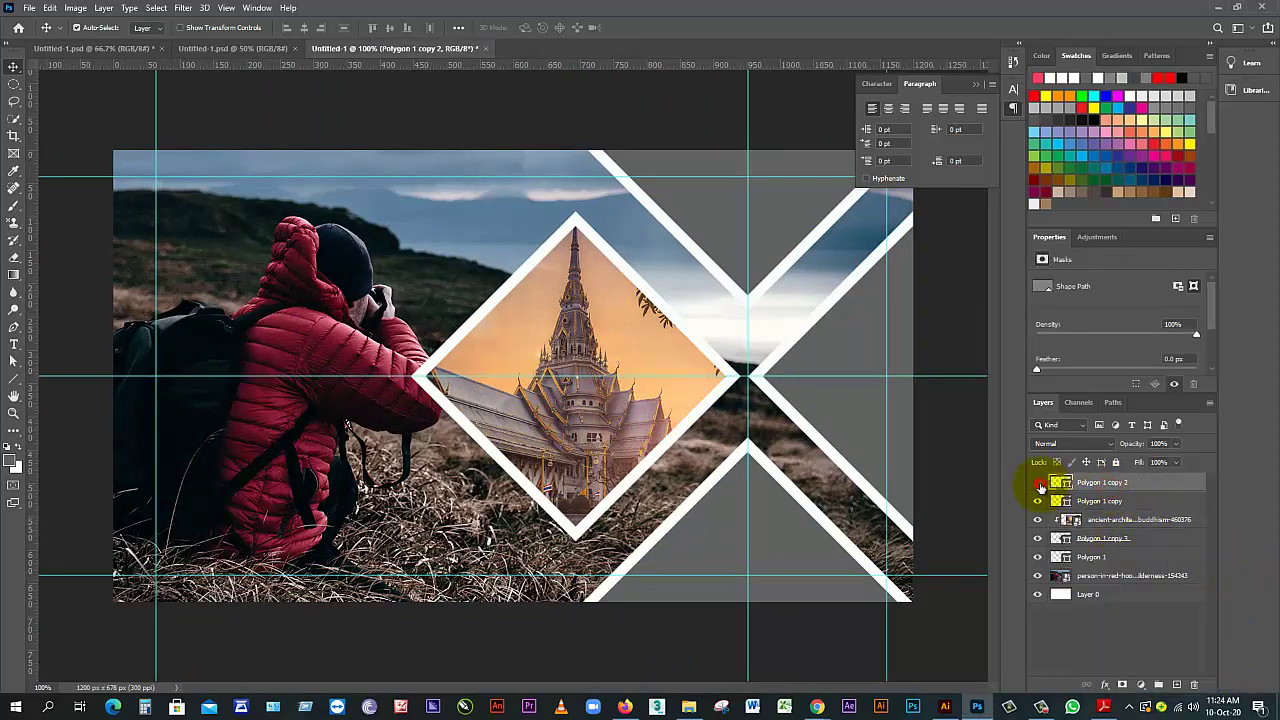
click(1038, 483)
click(1038, 483)
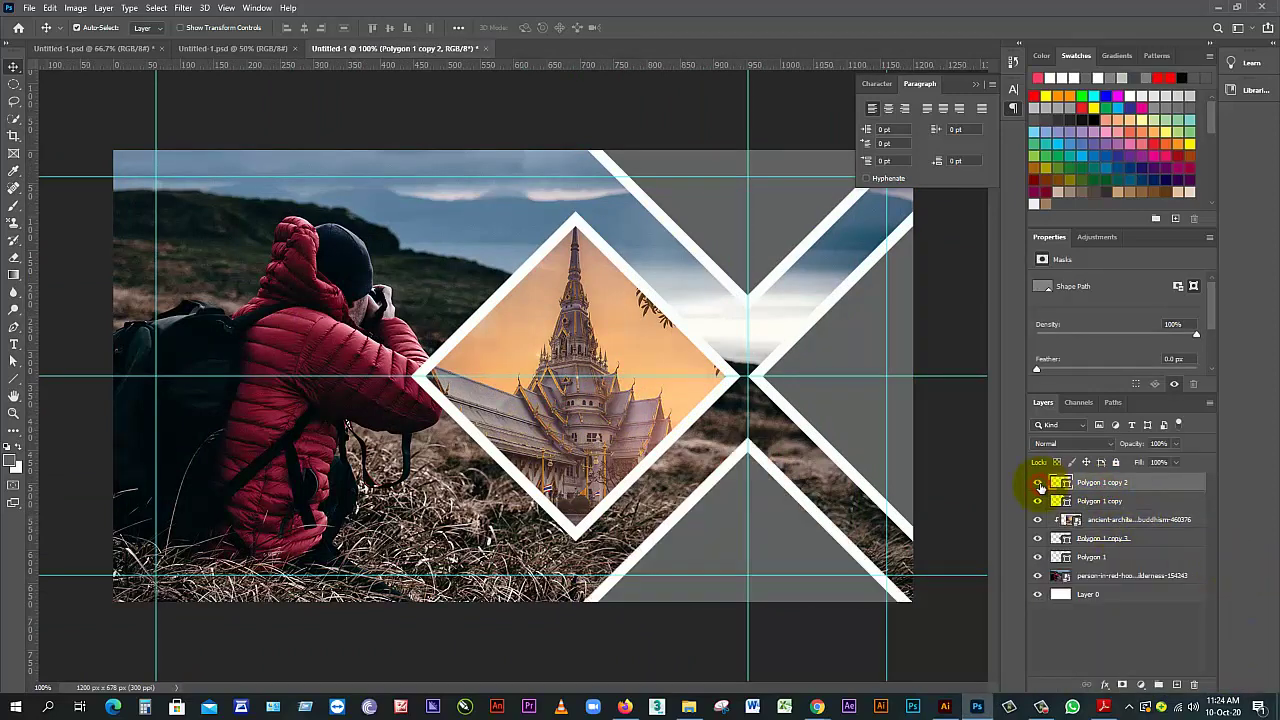
click(1178, 684)
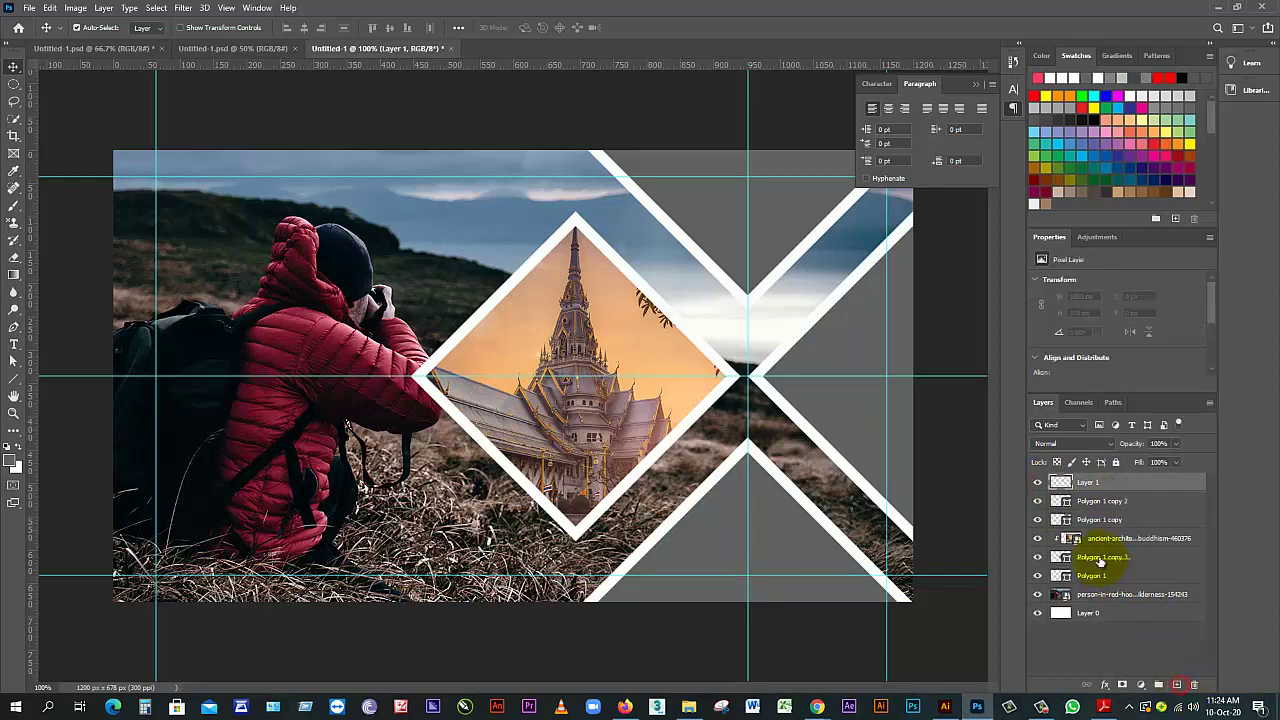
Place the image architecture-building-business-city-243076 as an embedded object above the bottom diamond's layer
click(30, 8)
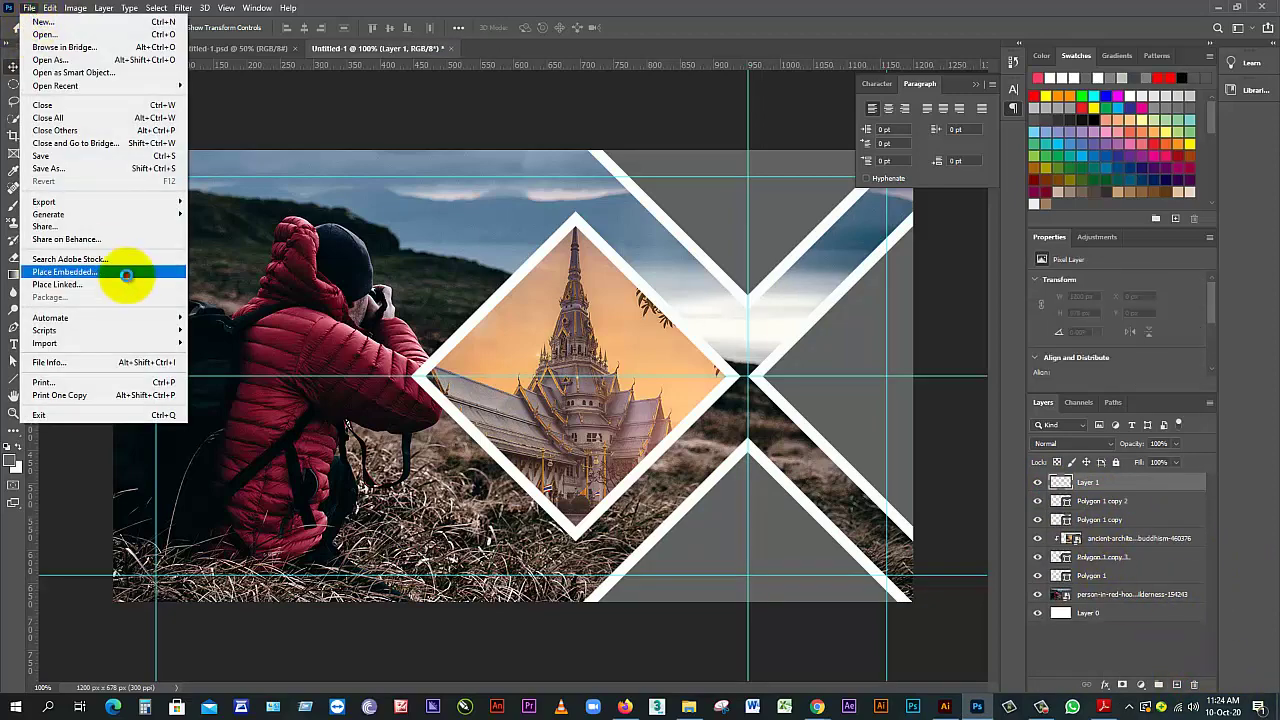
click(126, 274)
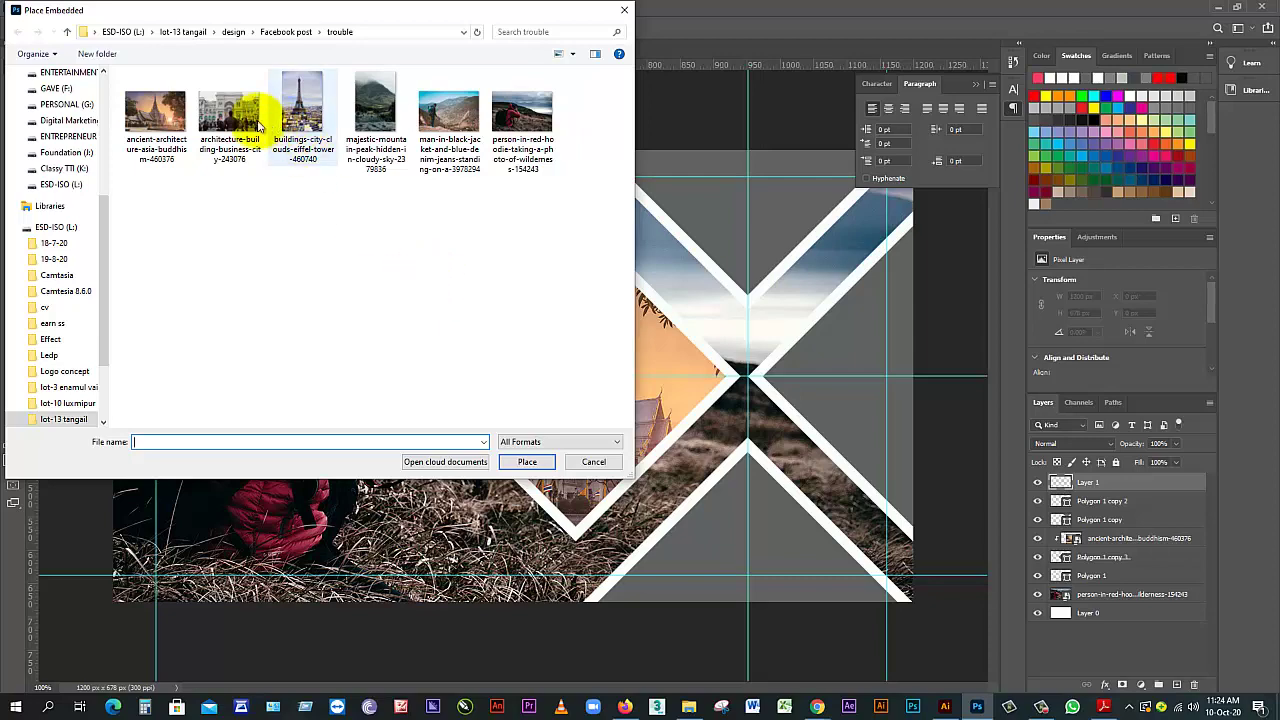
click(226, 104)
click(530, 462)
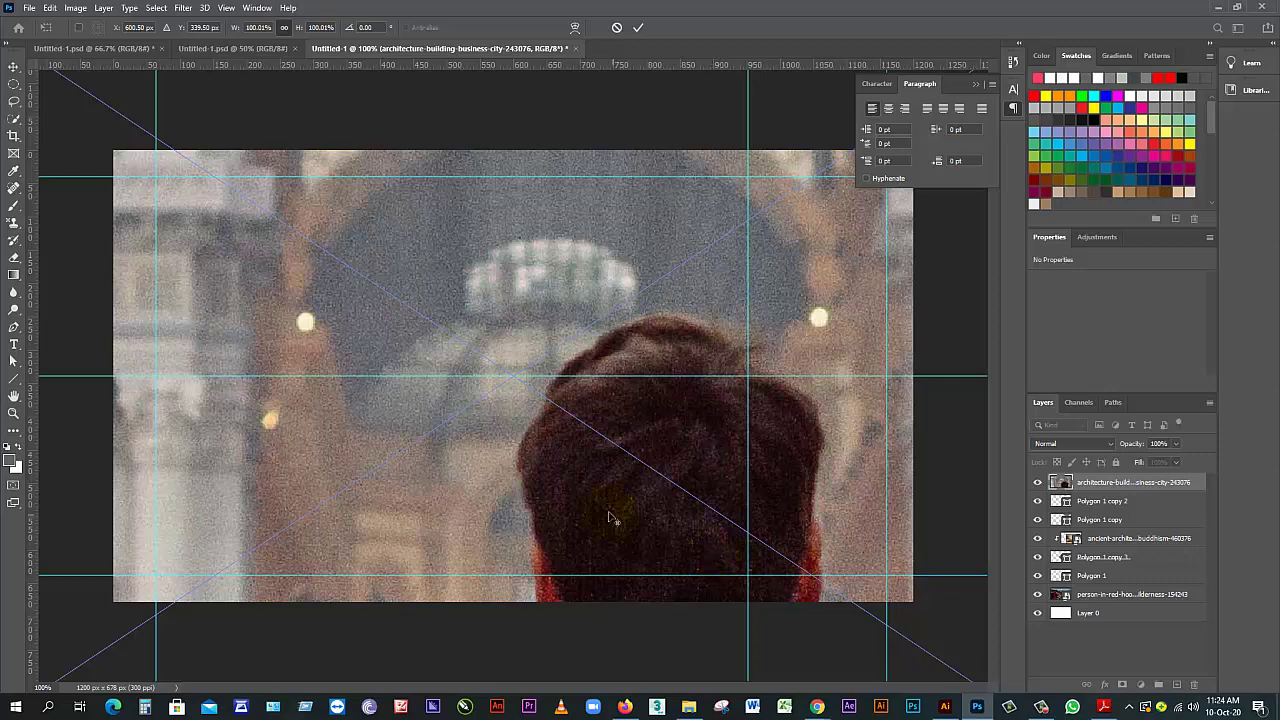
Scale the placed building image down proportionally to 10% and apply the transformation
scroll(600, 506, down, 2)
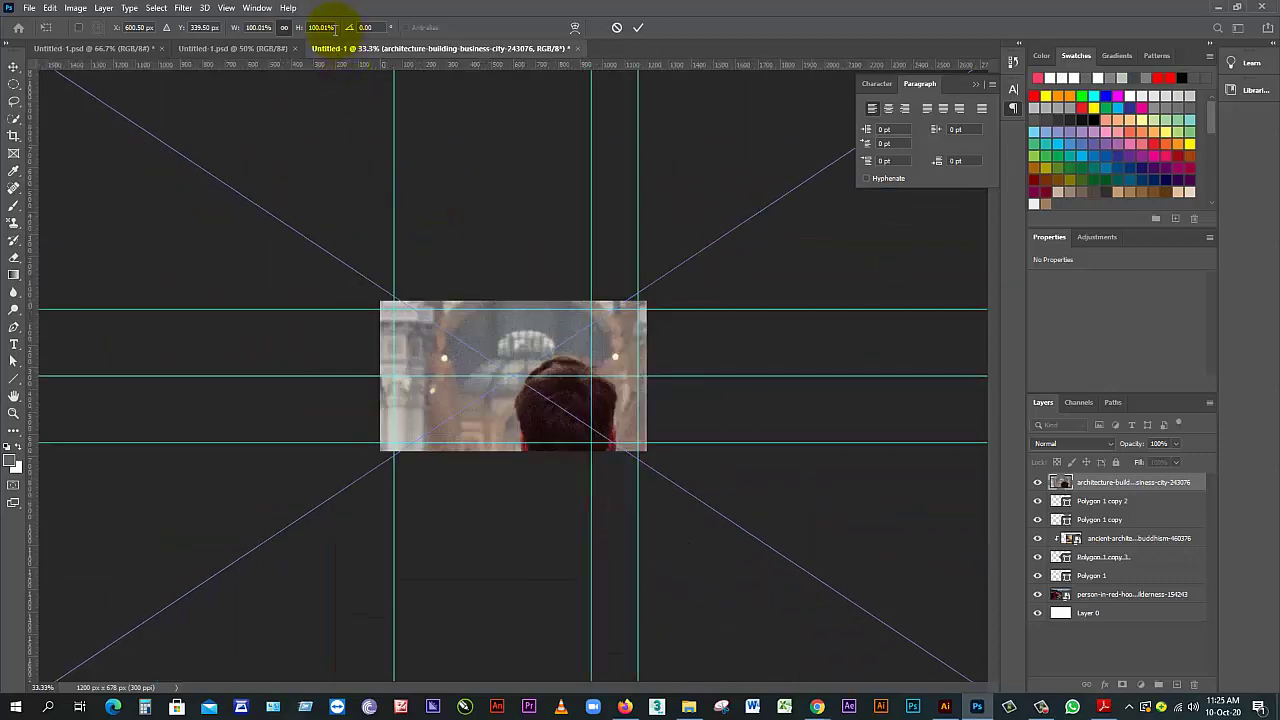
text(10)
key(Return)
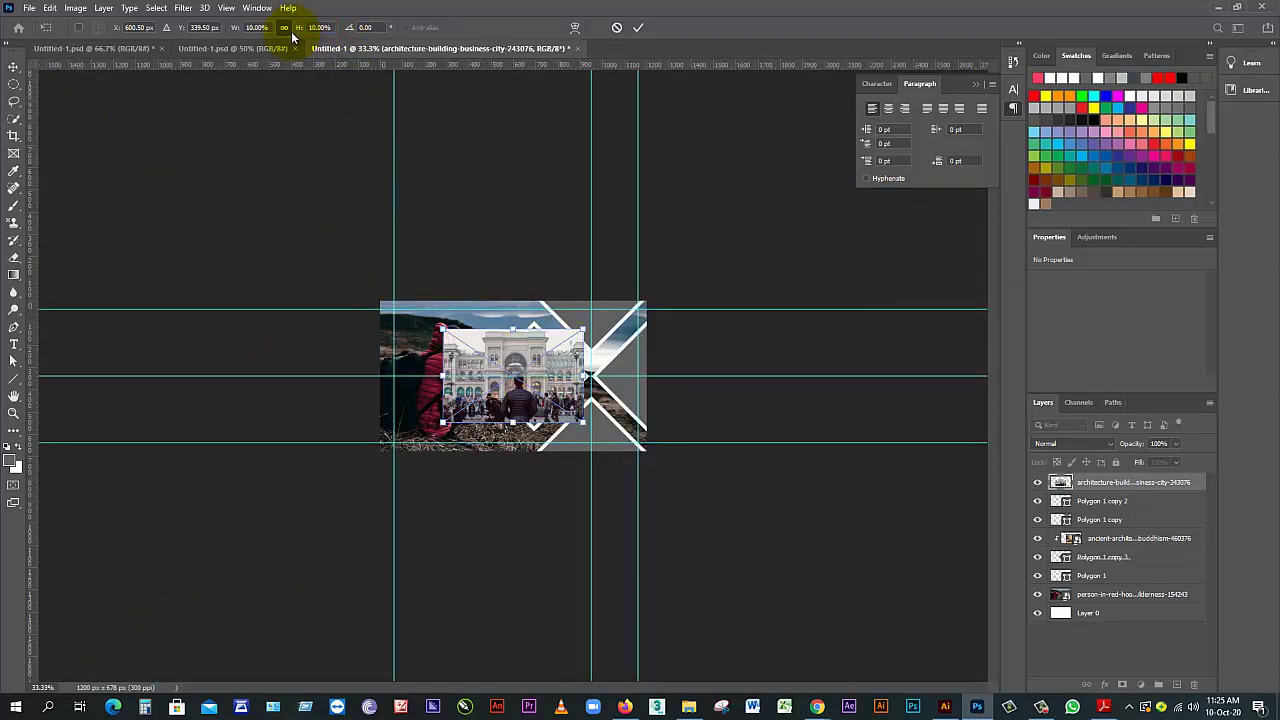
scroll(535, 355, up, 3)
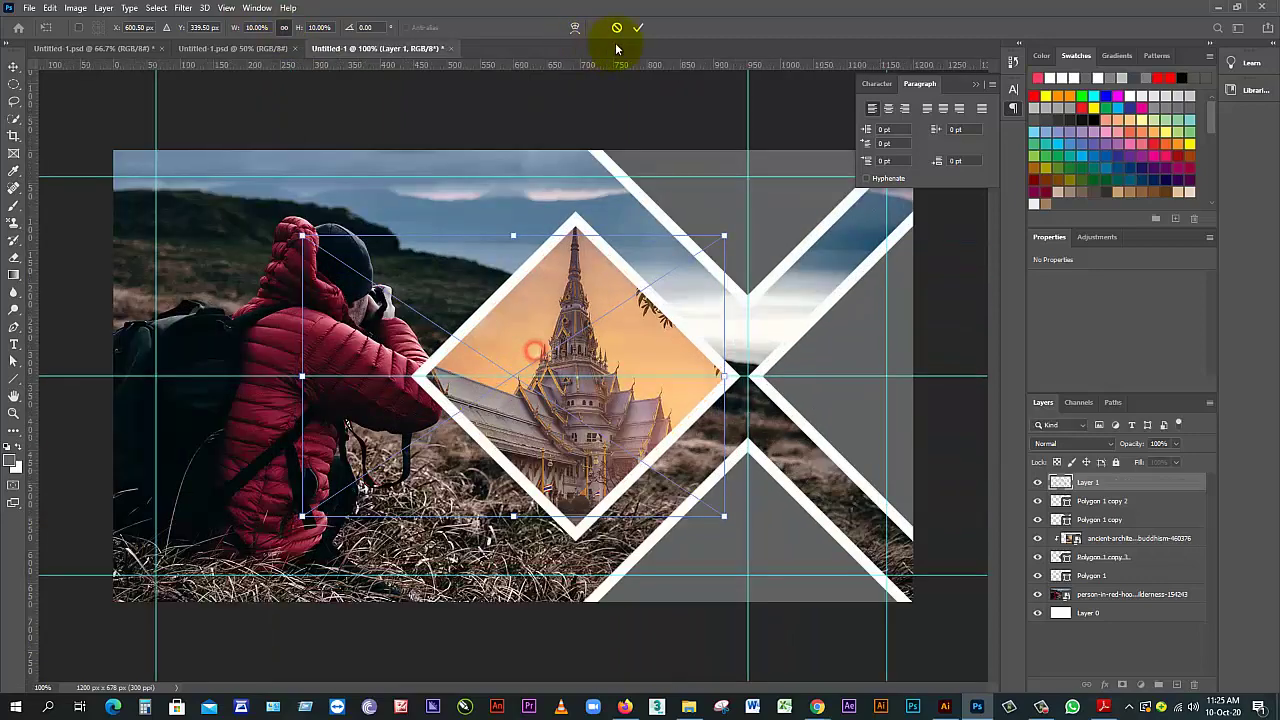
key(Return)
scroll(579, 414, down, 1)
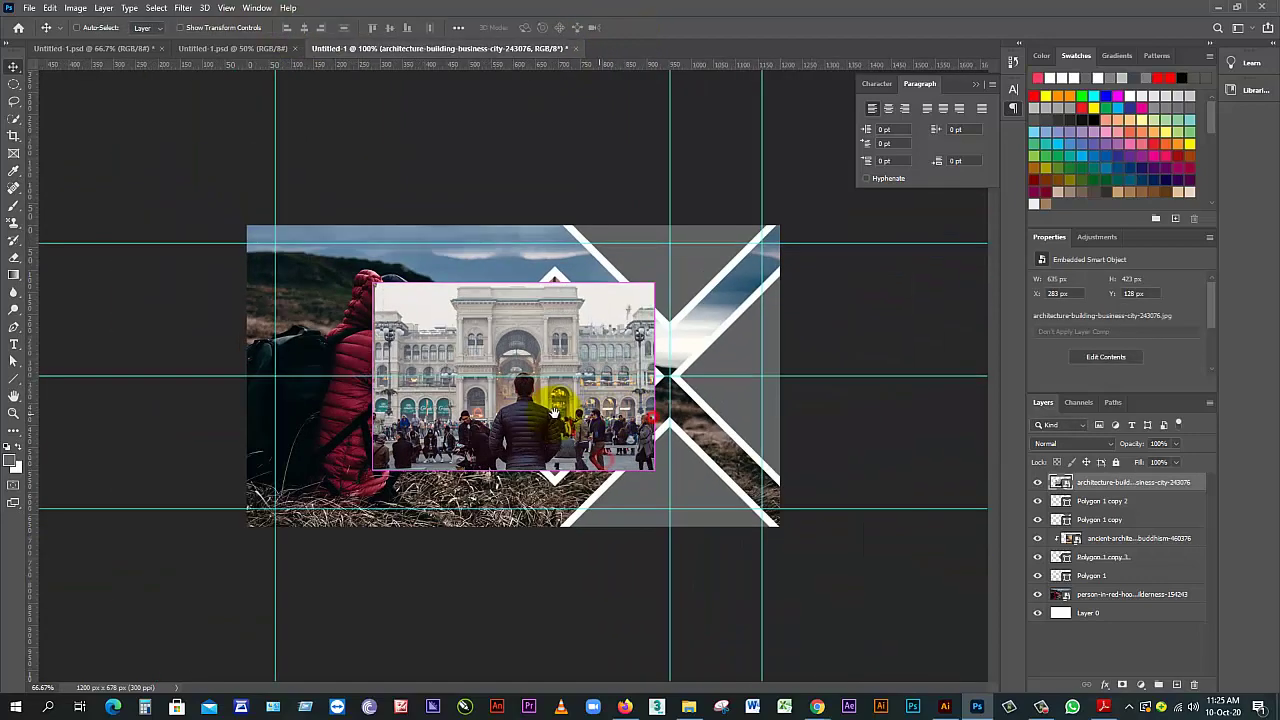
Move the building image over the bottom diamond and clip it to that diamond's layer
drag(568, 410, 724, 540)
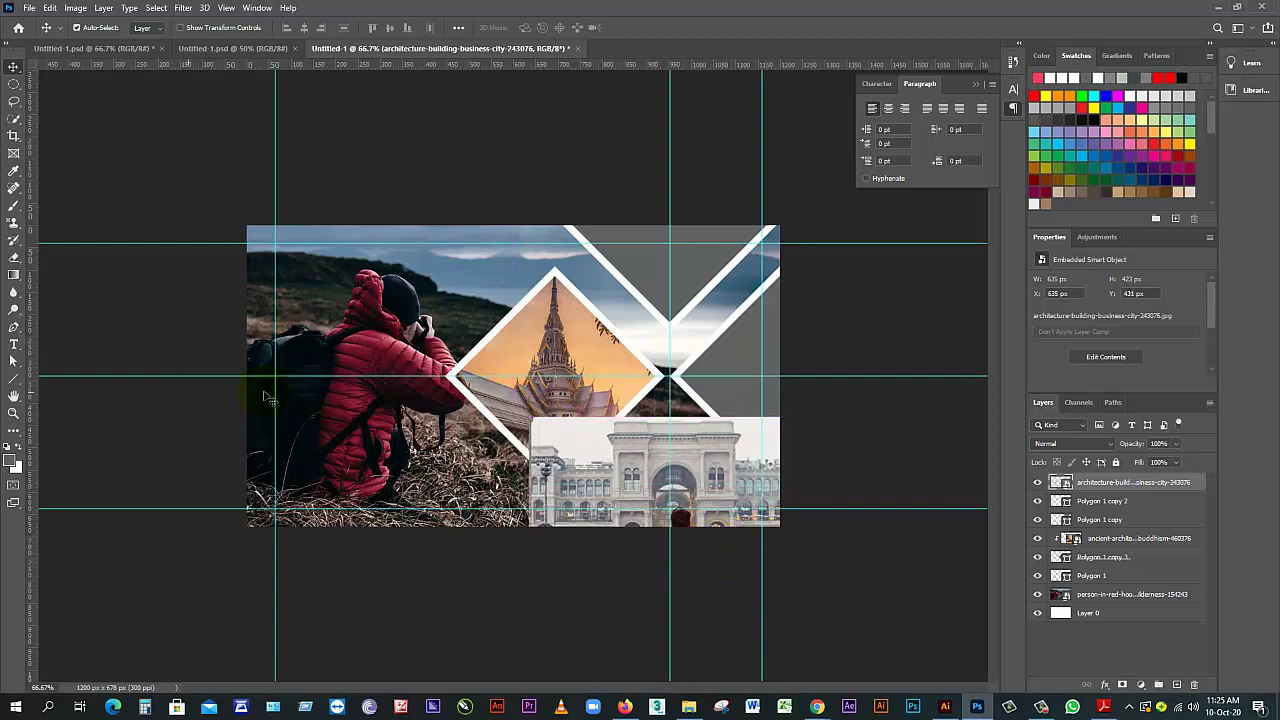
right_click(1127, 490)
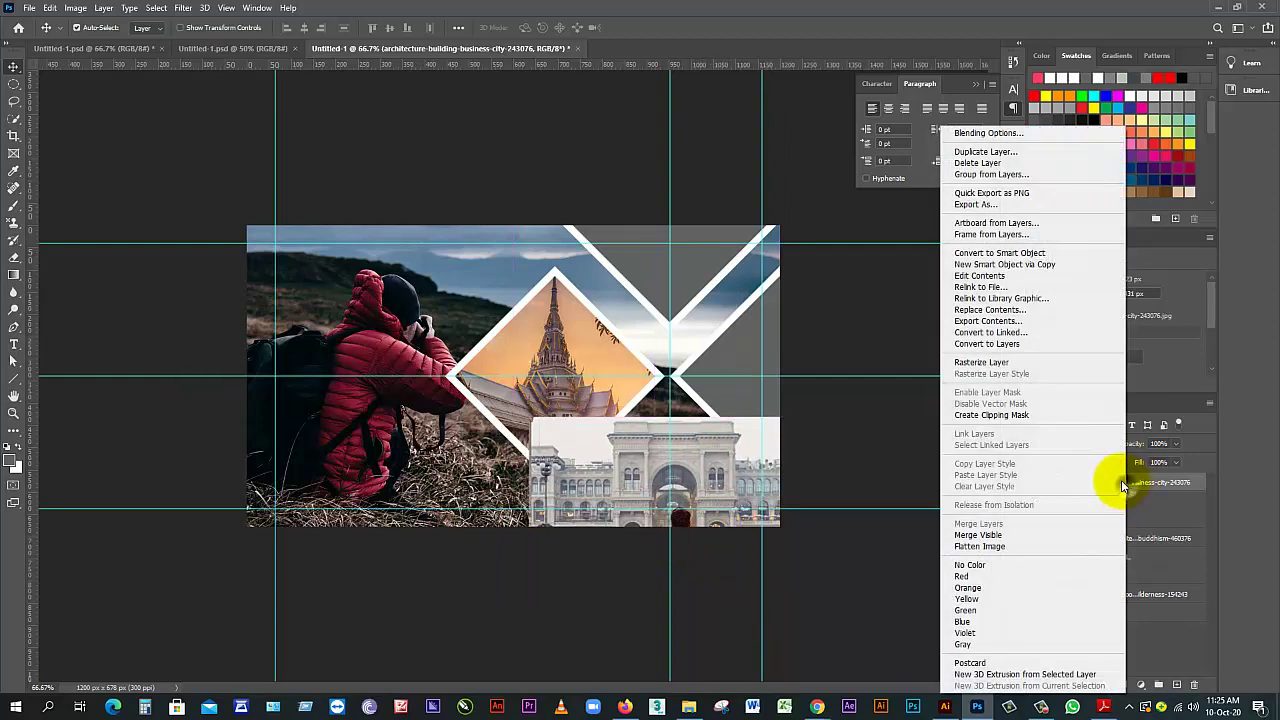
click(1046, 420)
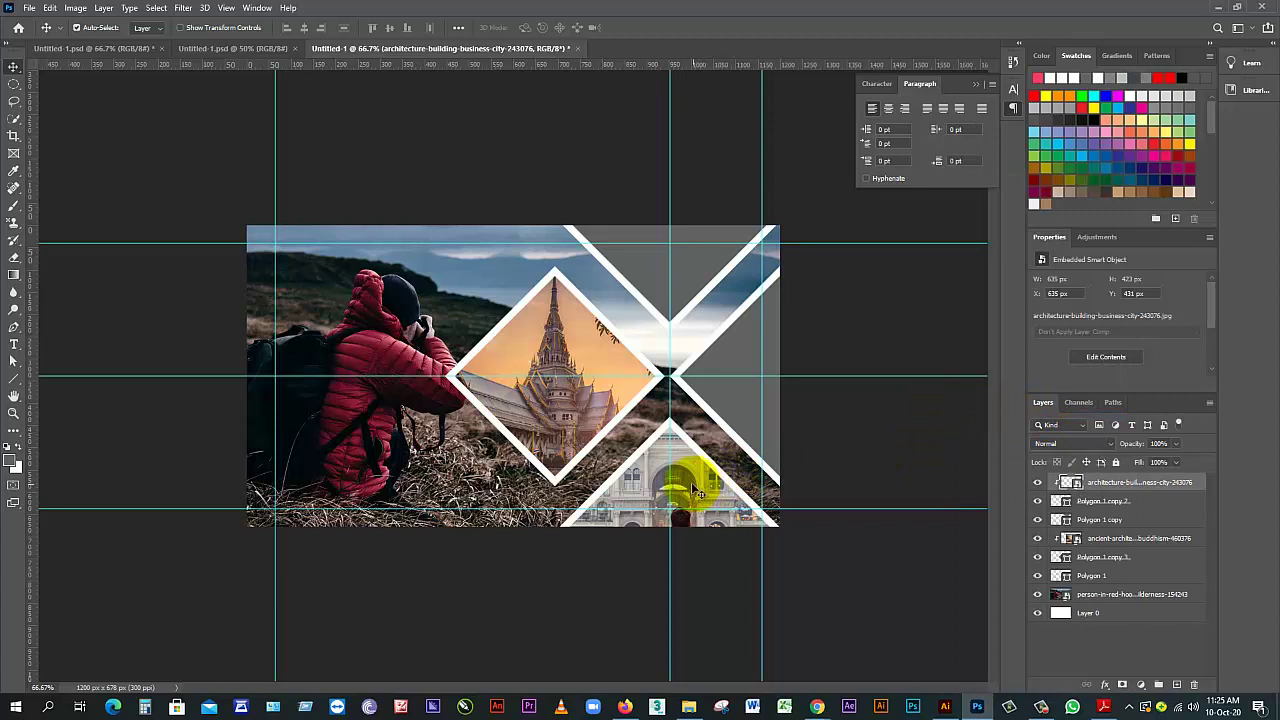
Shrink the clipped building image proportionally to about 7.67%, reposition it to fit the bottom diamond, and apply the transformation
key(ctrl)
key(ctrl+t)
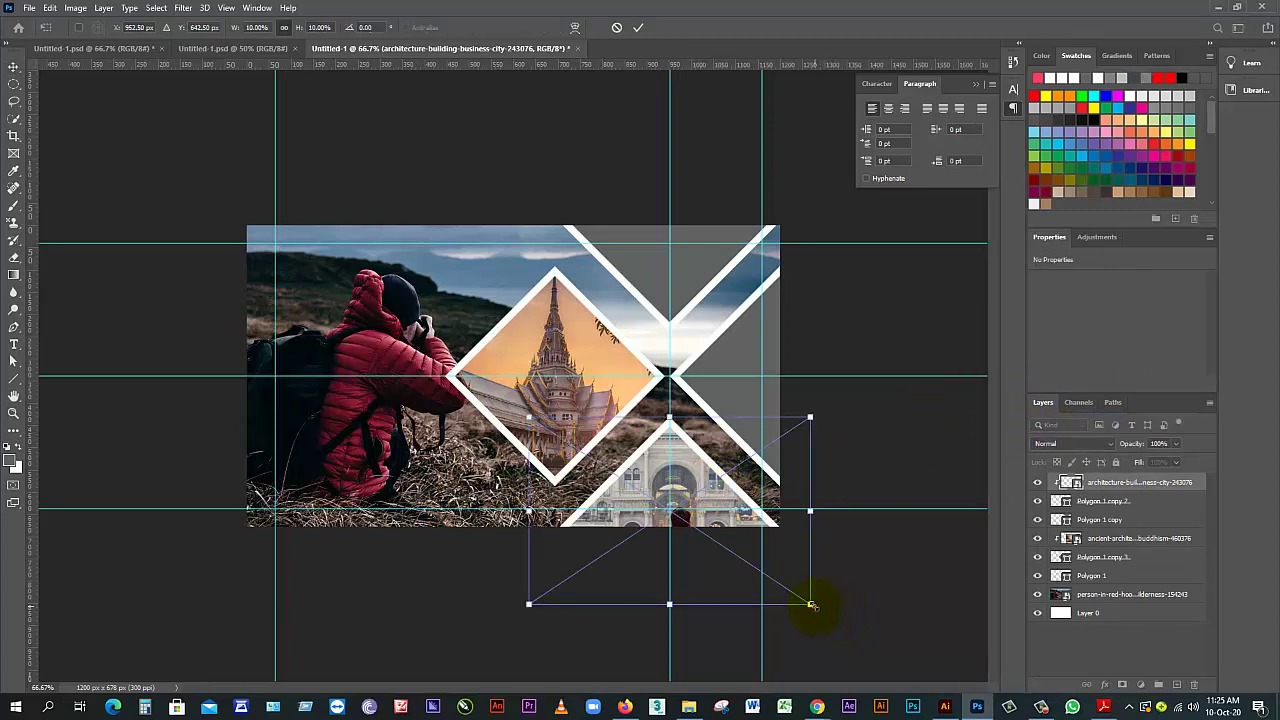
drag(811, 604, 771, 571)
drag(677, 466, 675, 466)
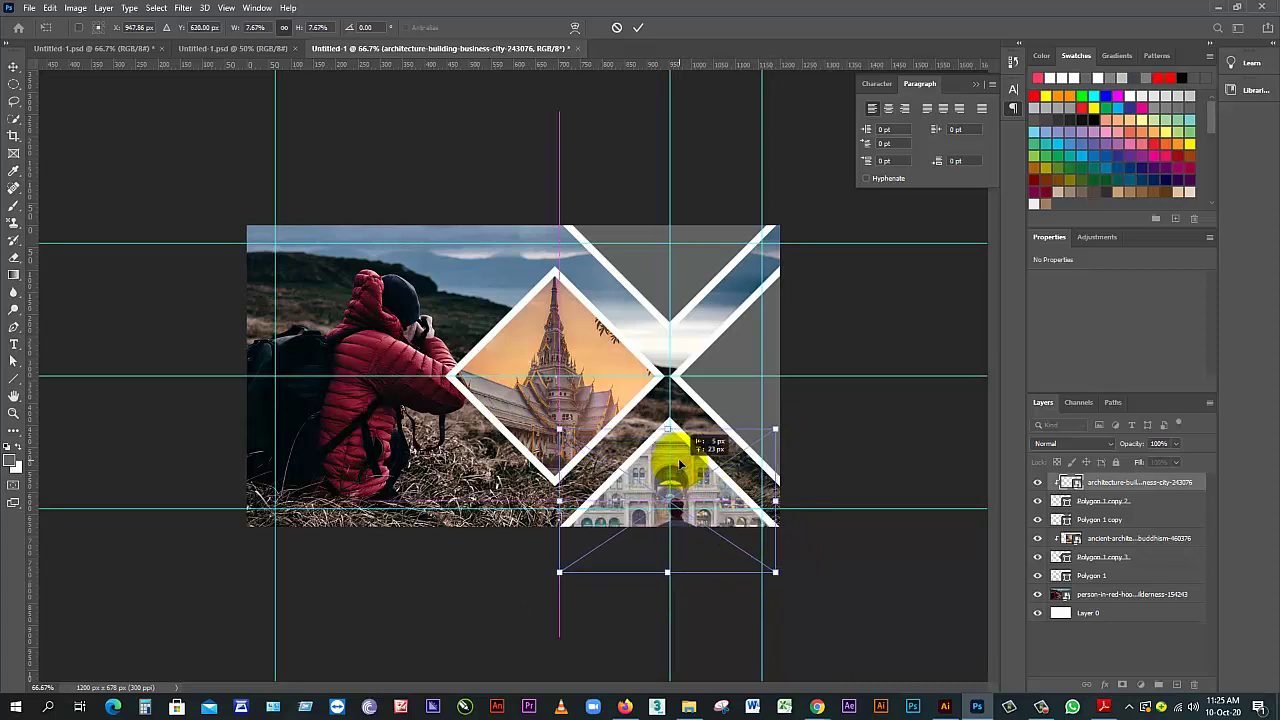
drag(680, 463, 680, 462)
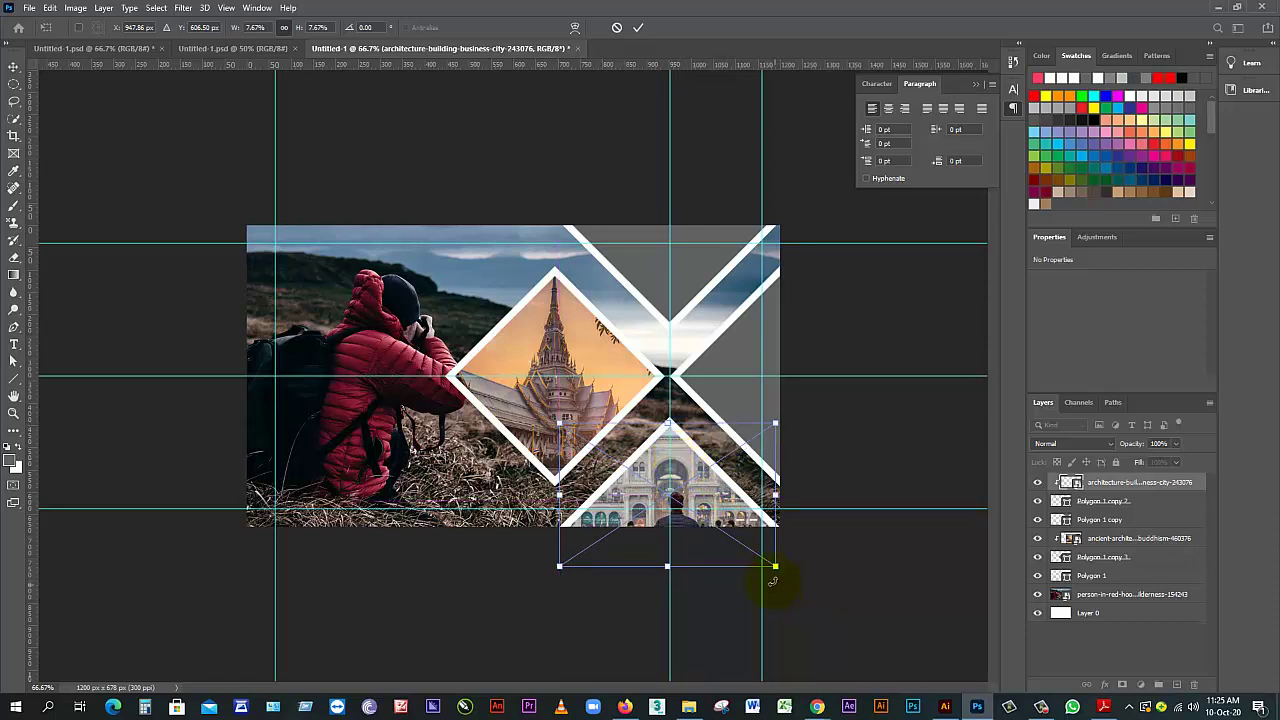
drag(773, 580, 777, 586)
key(Return)
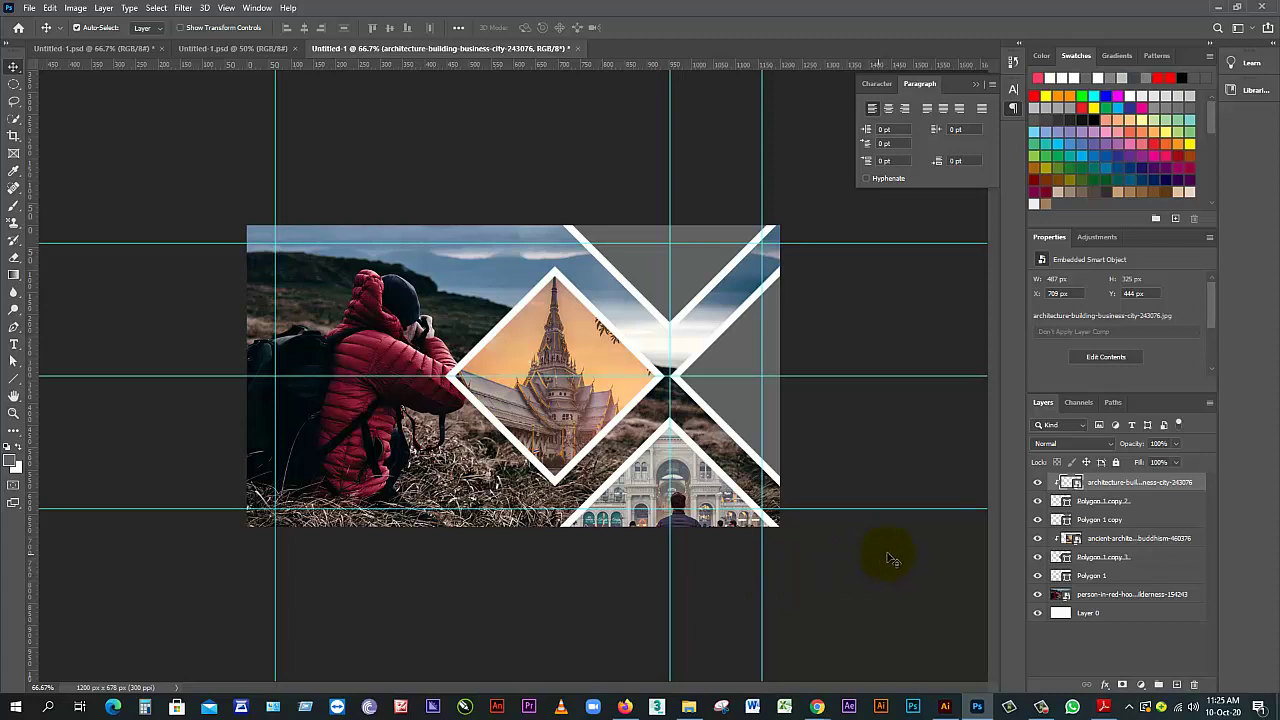
Add an empty layer above the right diamond's layer, Polygon 1, and place majestic-mountain-peak-hidden-in-cloudy-sky-2379836 there as an embedded object
click(735, 413)
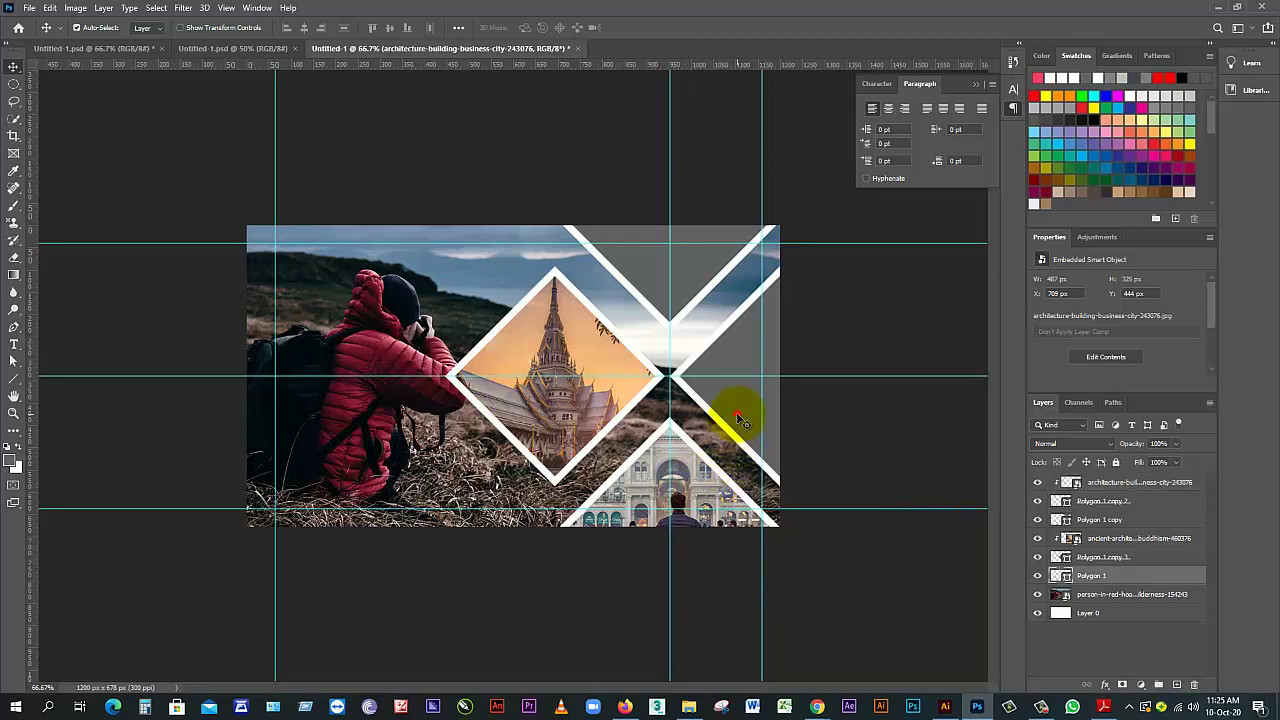
click(1178, 684)
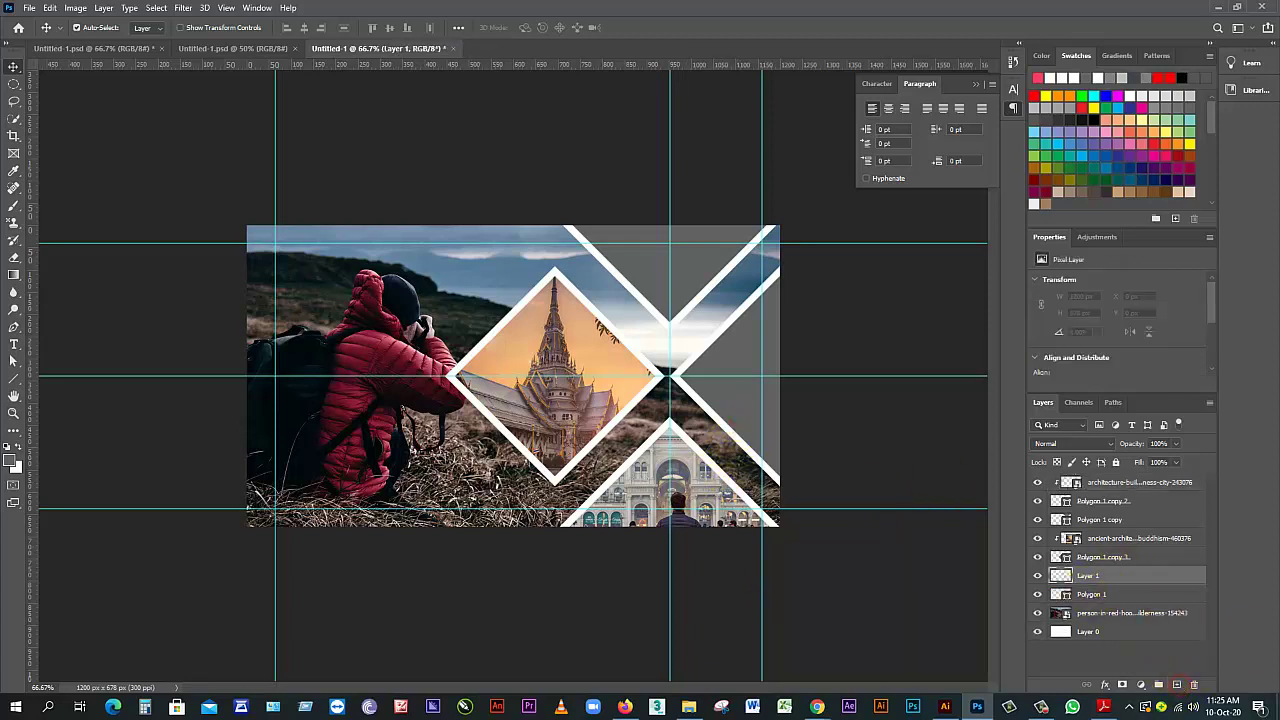
click(29, 9)
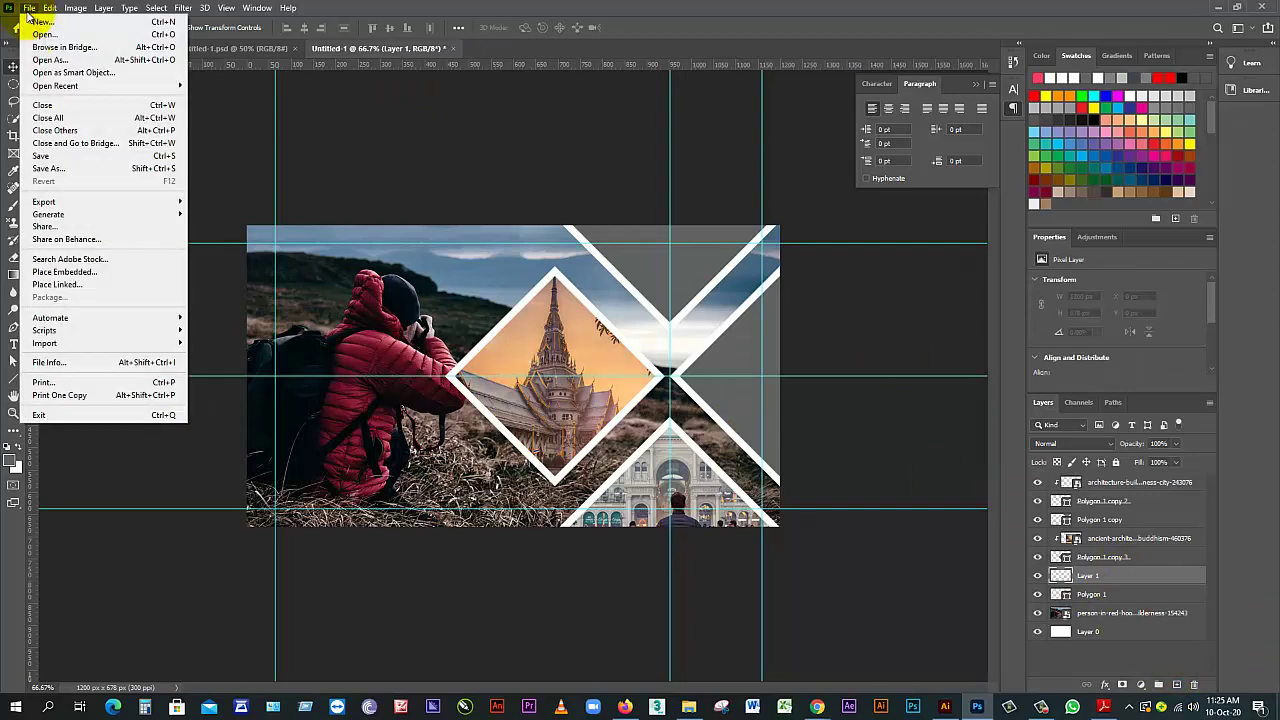
click(101, 271)
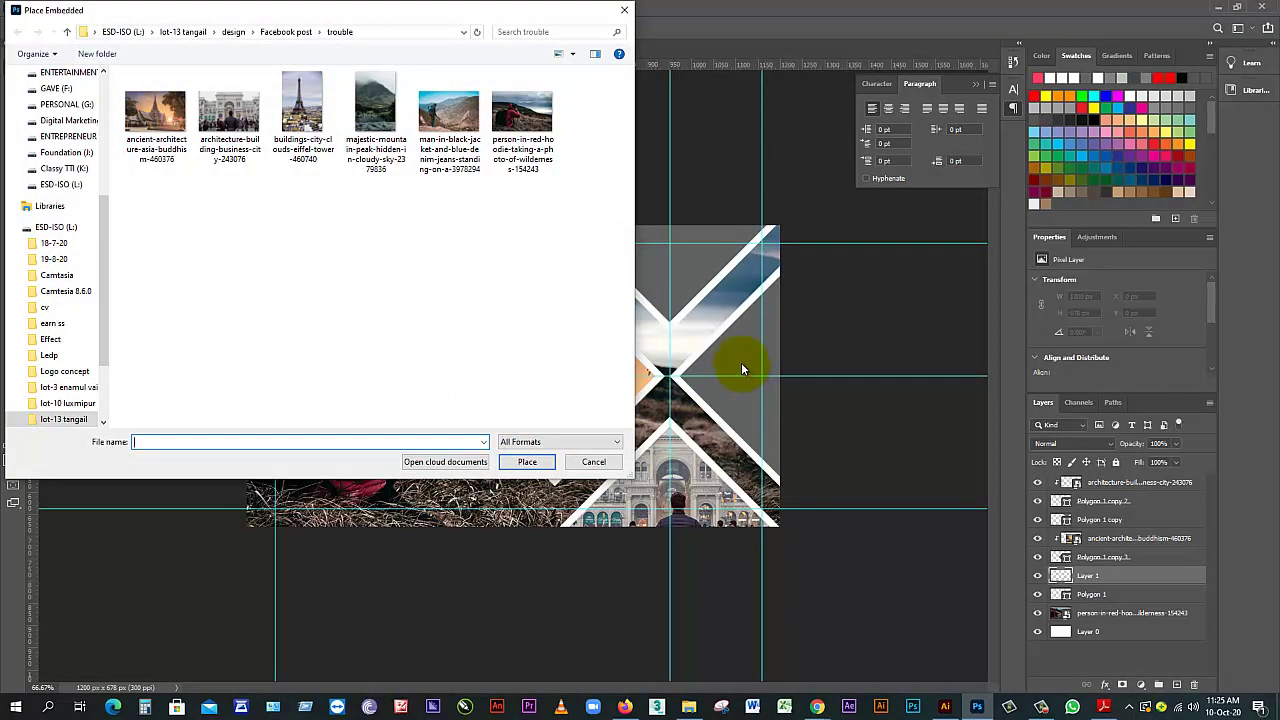
click(381, 141)
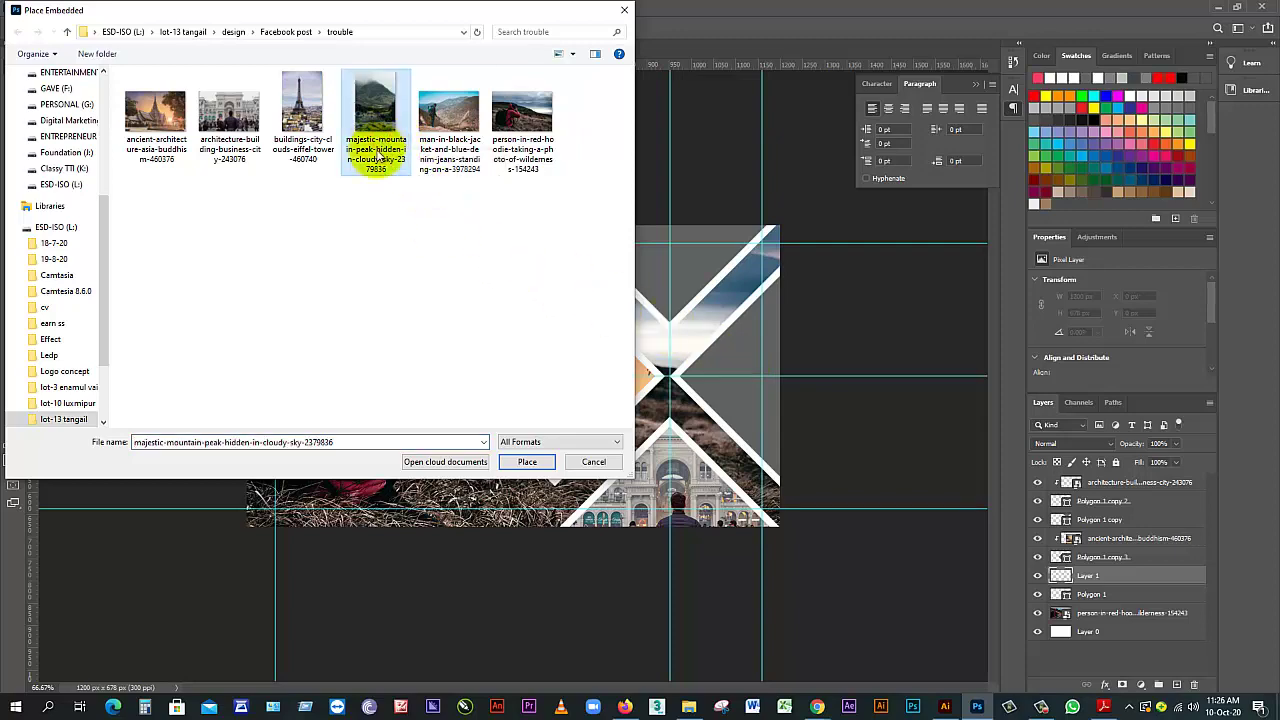
click(527, 461)
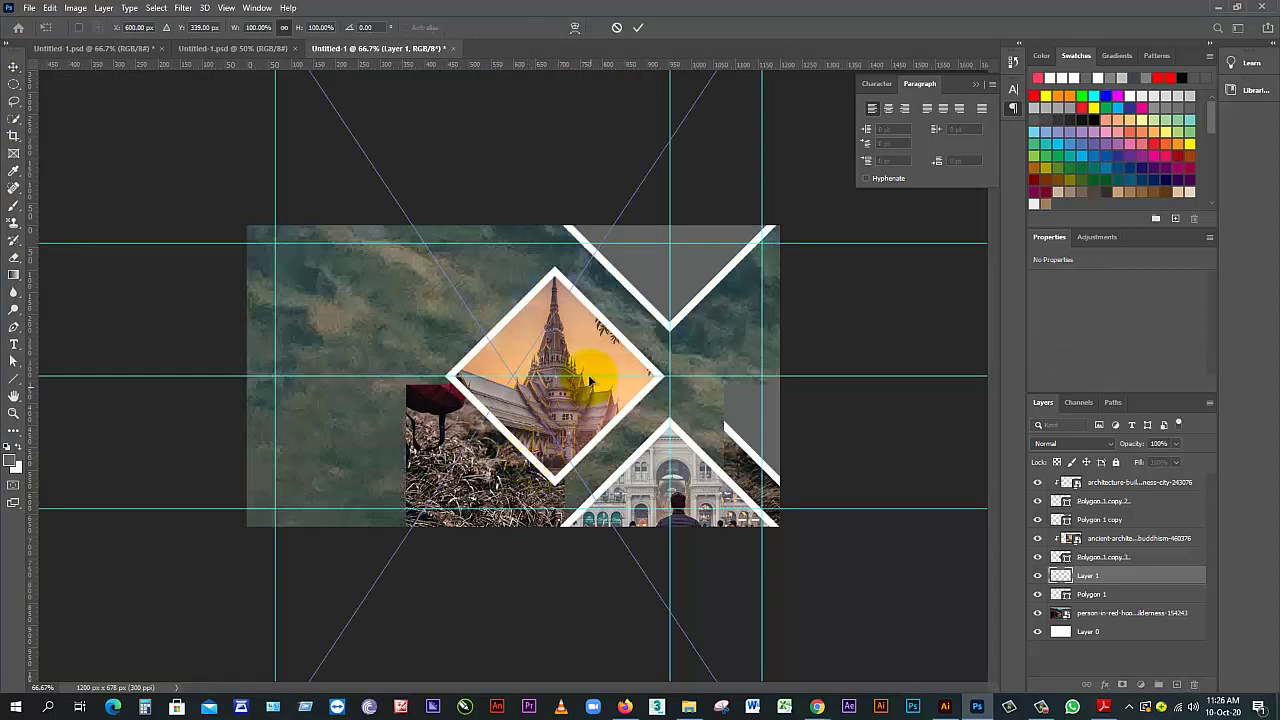
Scale the placed mountain image down proportionally to about 12.1% around its centre and apply the transformation
alt+click(522, 380)
alt+click(522, 380)
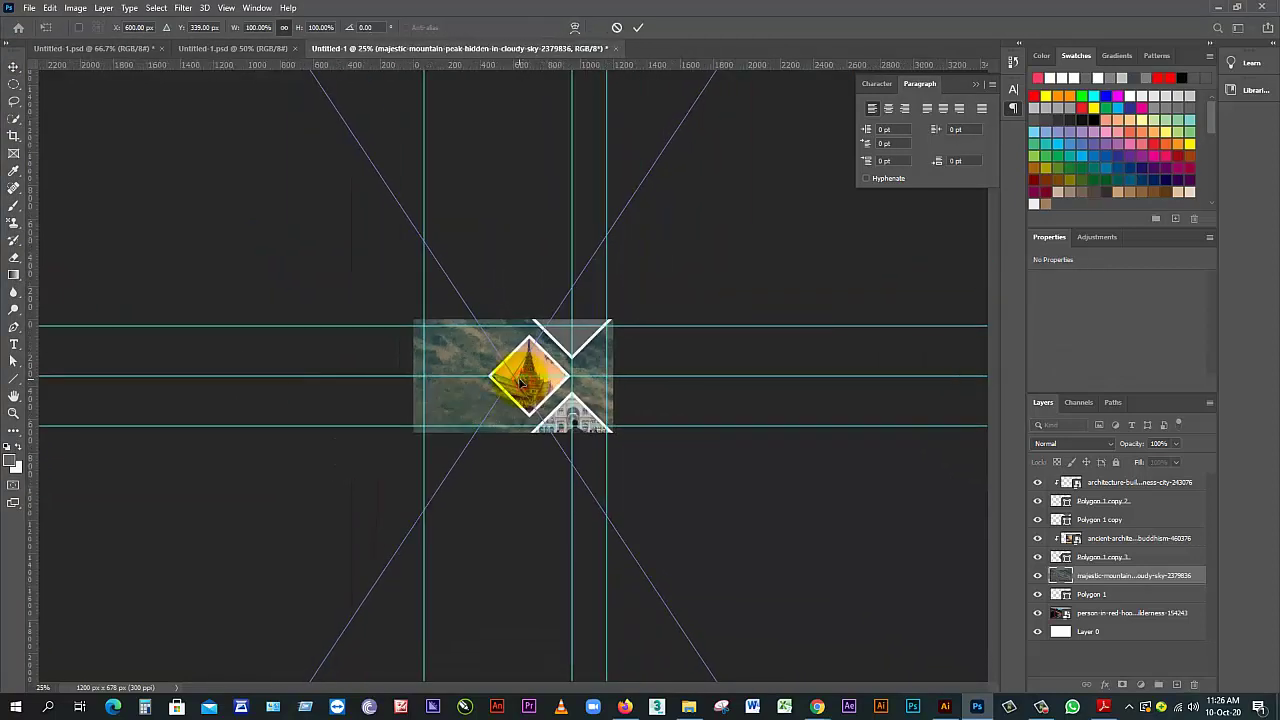
alt+click(515, 377)
alt+click(514, 377)
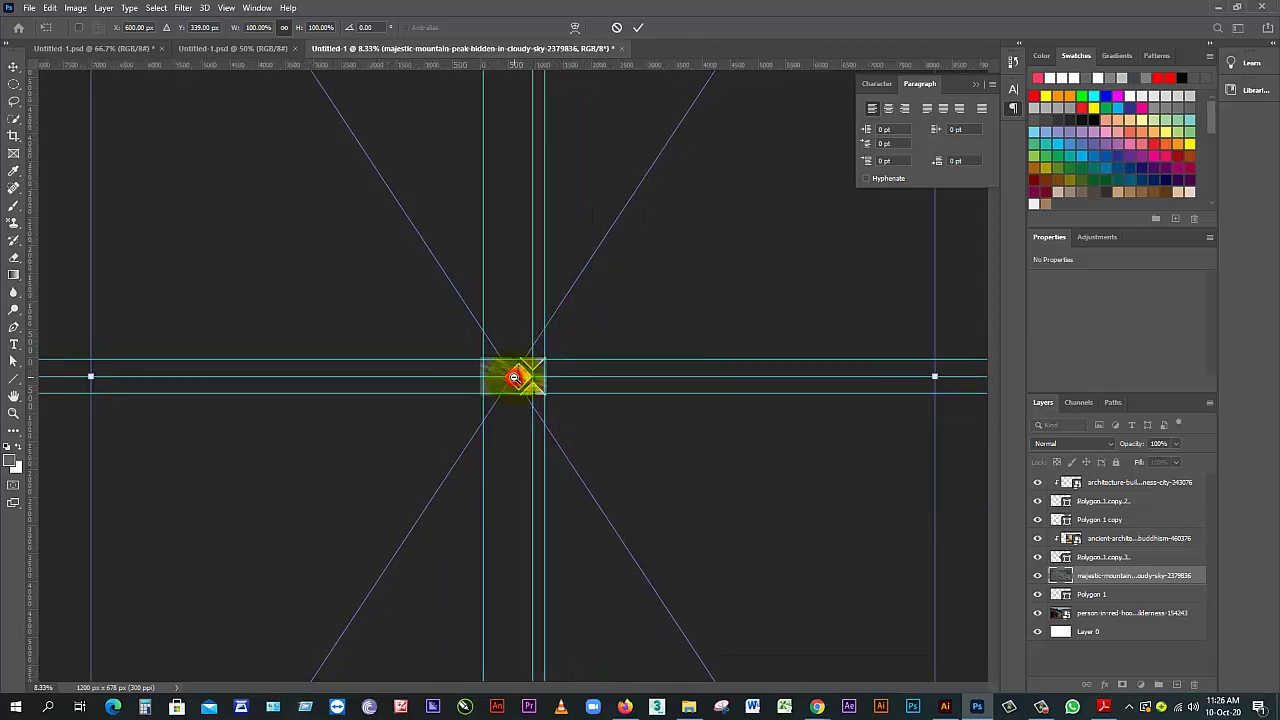
alt+click(514, 377)
alt+click(510, 376)
alt+click(505, 375)
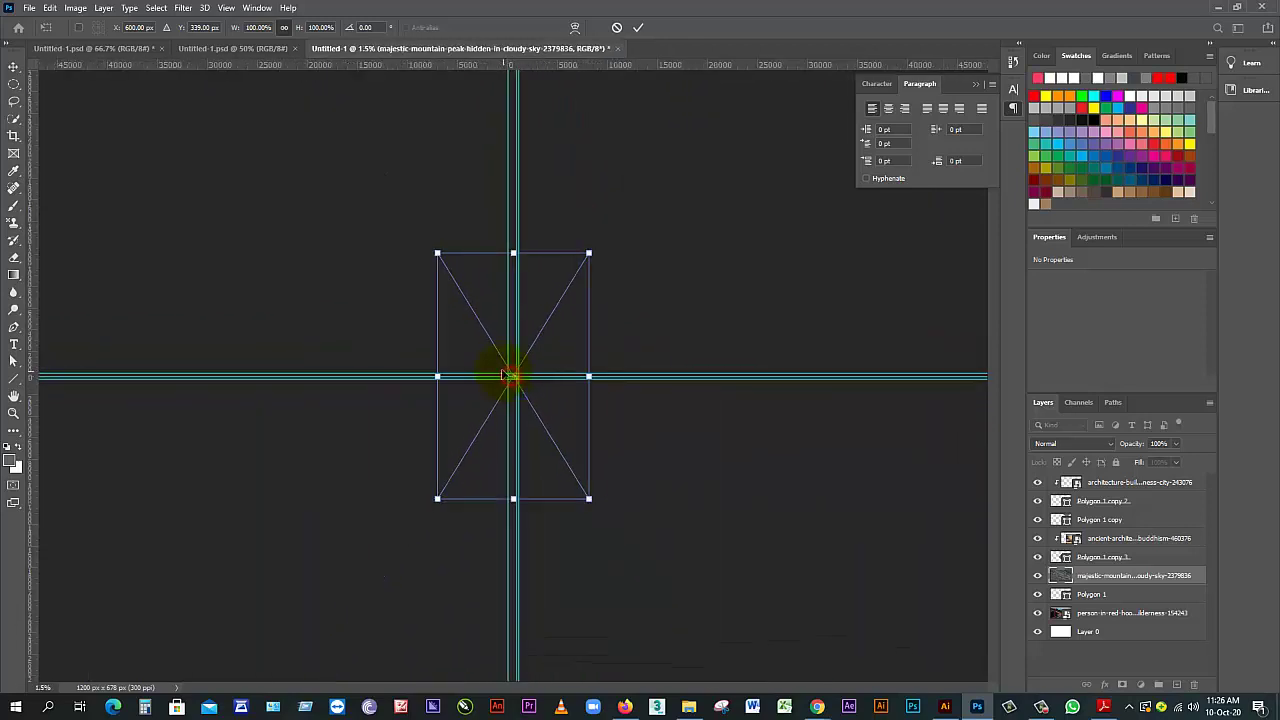
drag(589, 498, 520, 393)
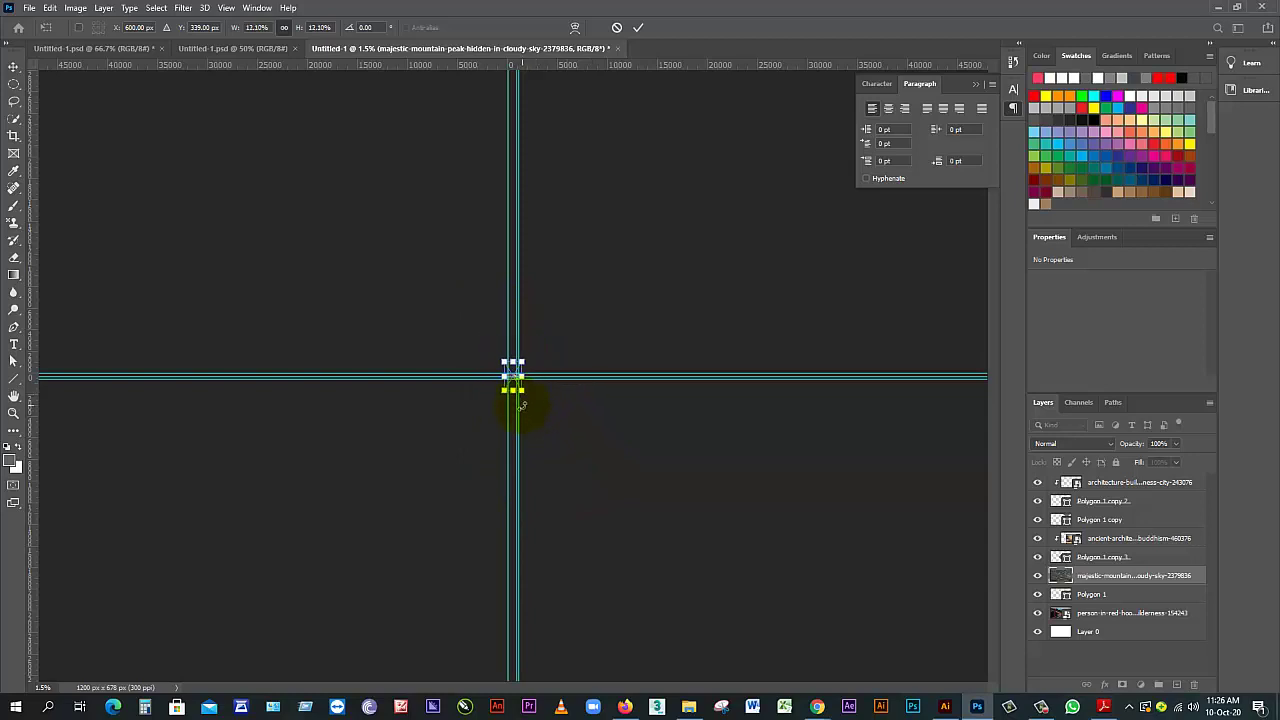
ctrl+click(512, 380)
ctrl+click(511, 380)
ctrl+click(511, 380)
ctrl+click(511, 380)
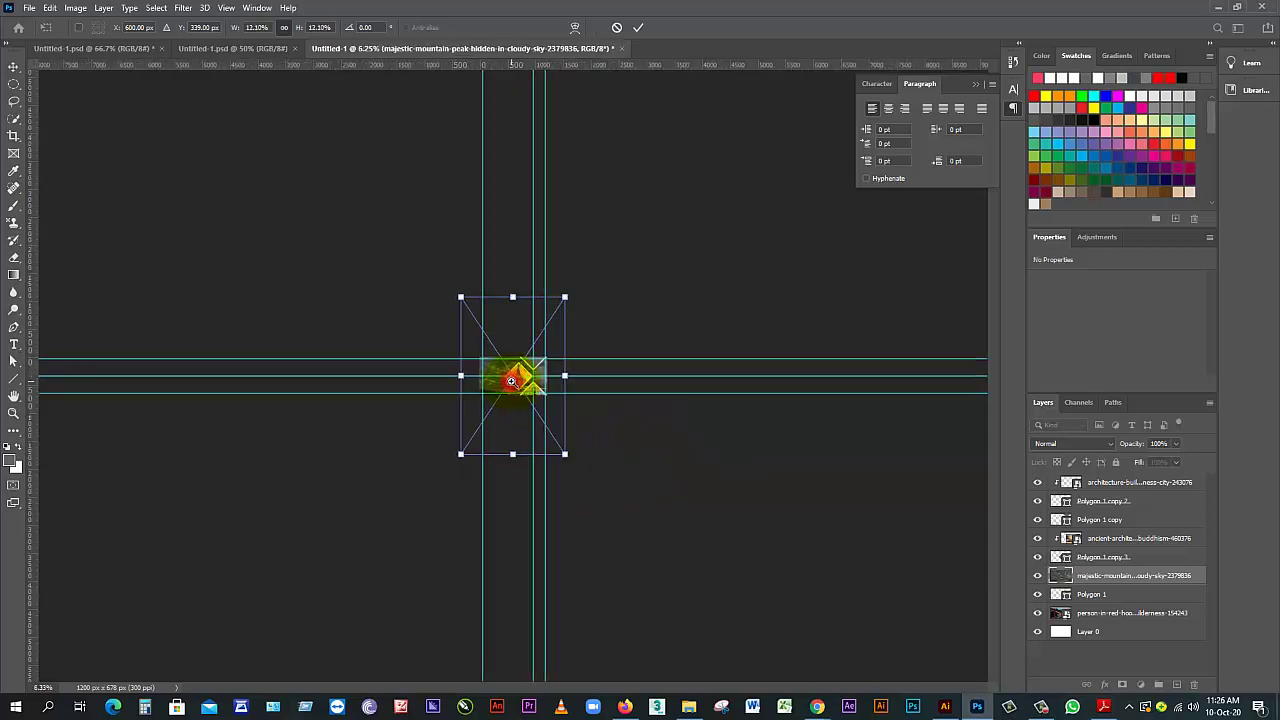
ctrl+click(511, 380)
ctrl+click(511, 380)
double_click(508, 383)
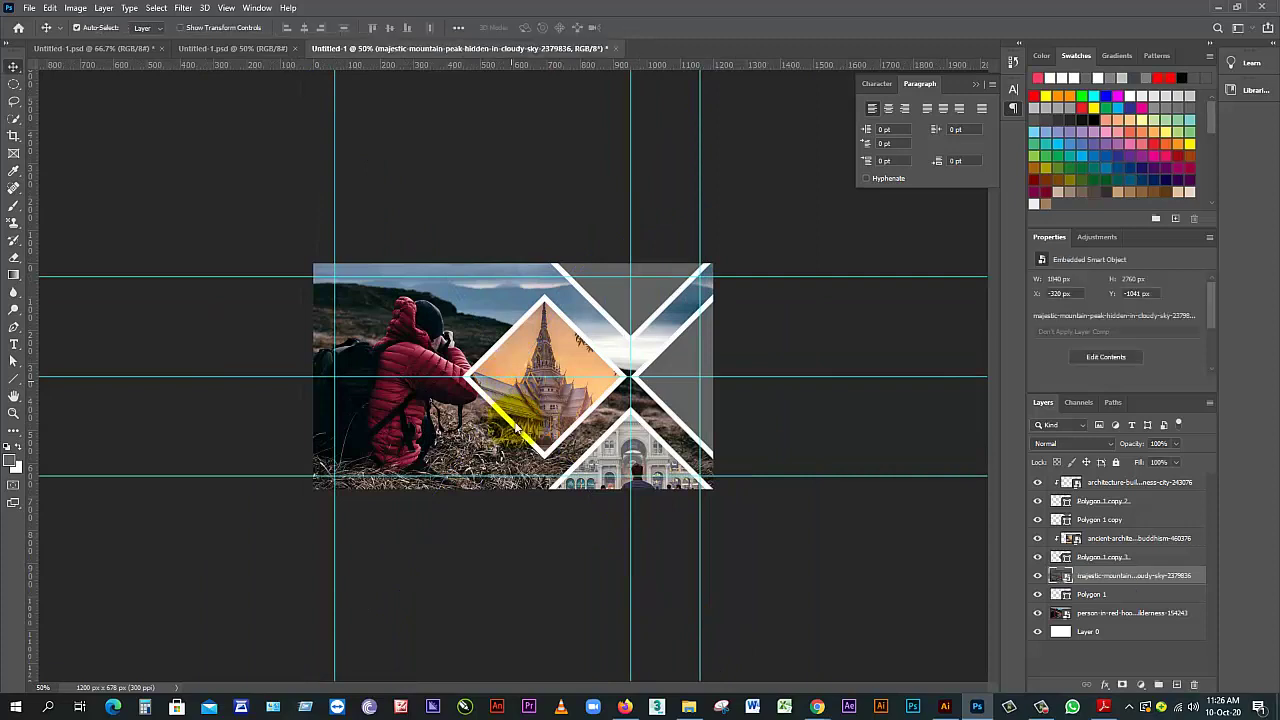
Scale the mountain image down proportionally to about 6.23%, move it over the right diamond, and apply the transformation
alt+click(510, 421)
alt+click(510, 421)
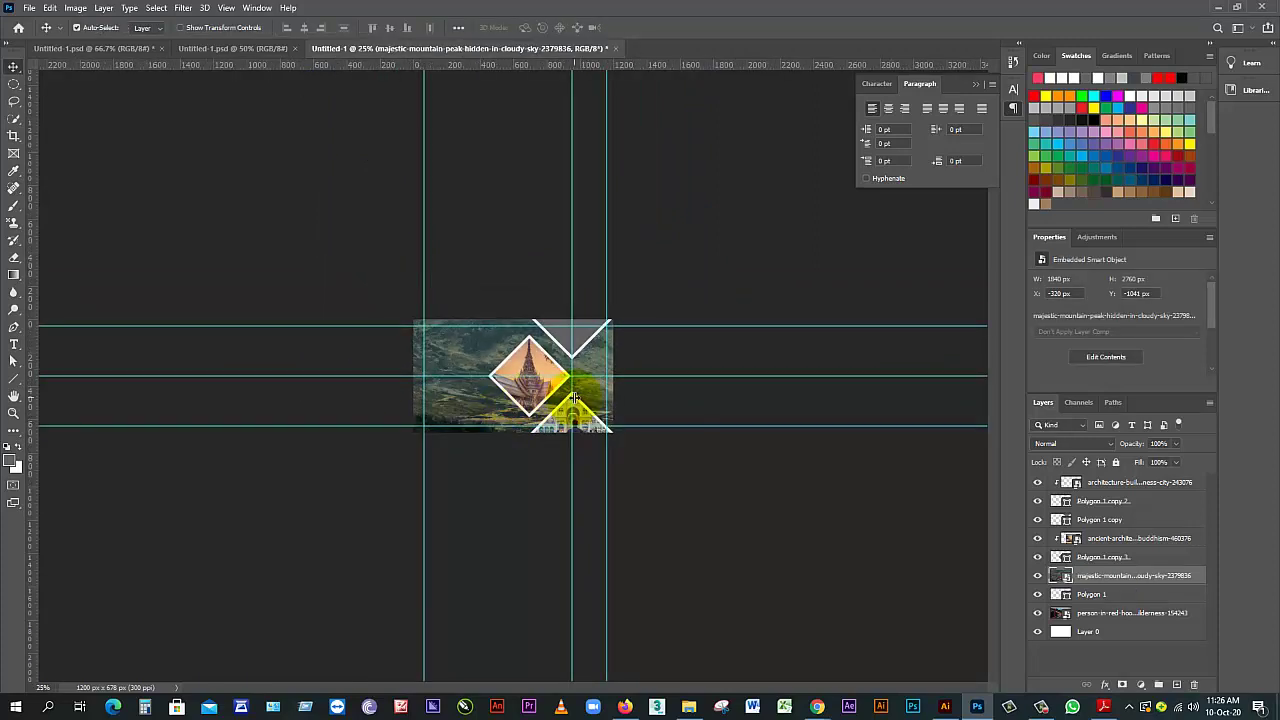
key(ctrl+minus)
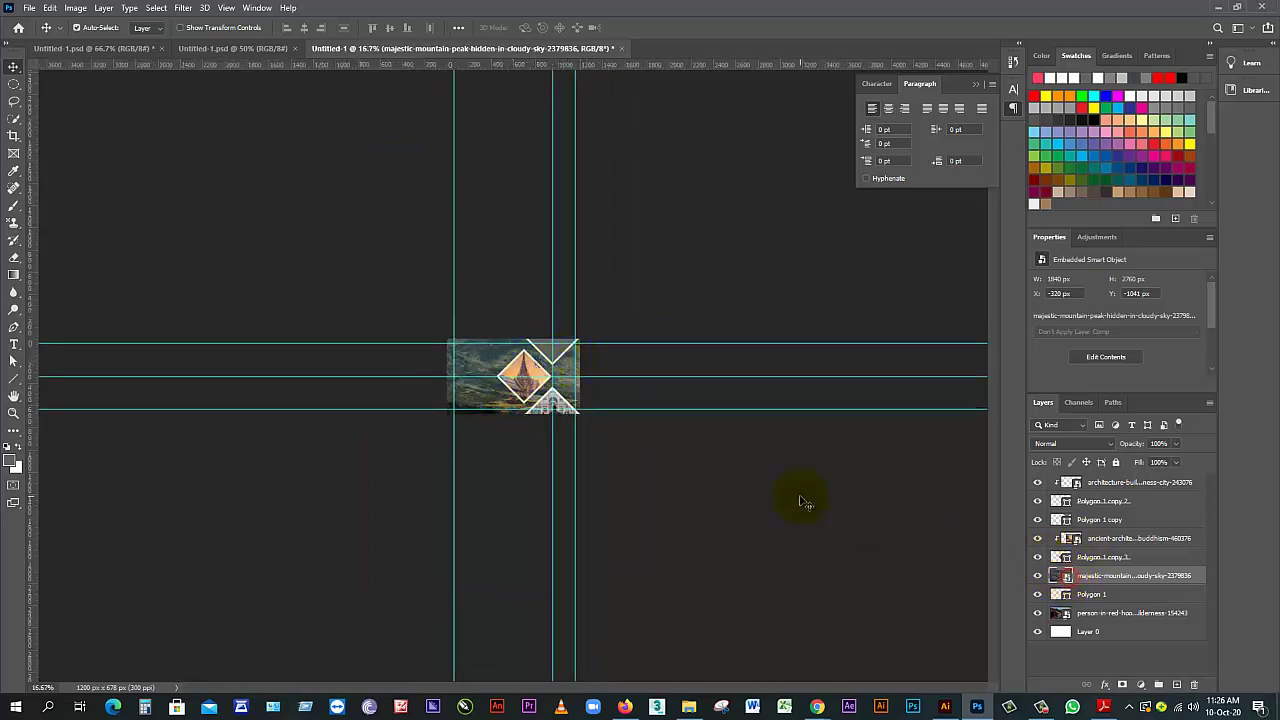
key(ctrl+t)
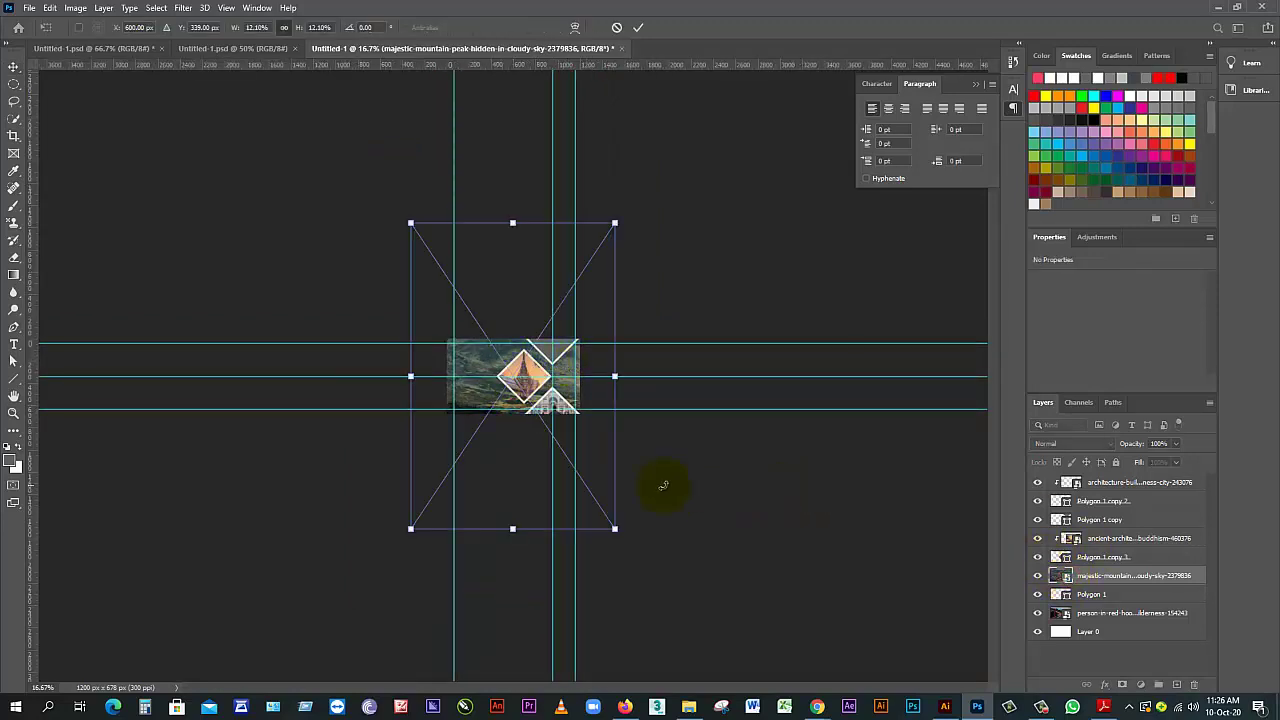
drag(615, 530, 545, 466)
ctrl+click(583, 411)
ctrl+click(583, 411)
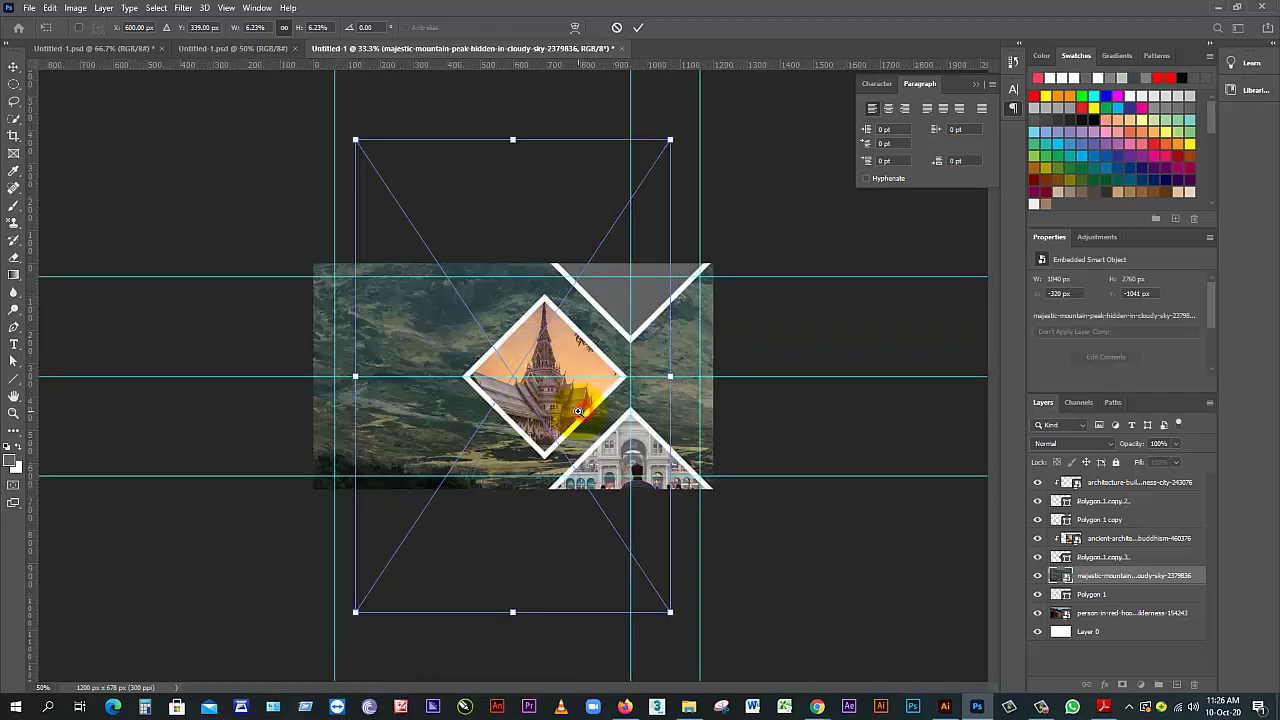
drag(650, 398, 822, 396)
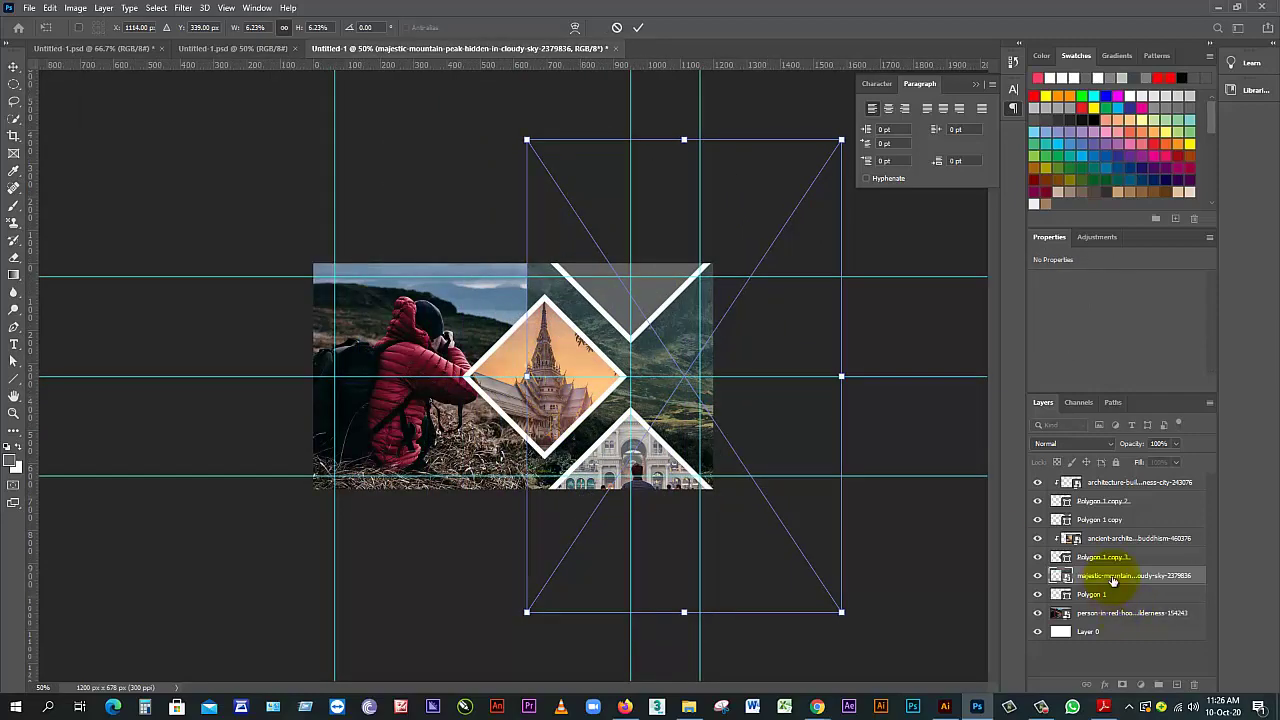
key(Return)
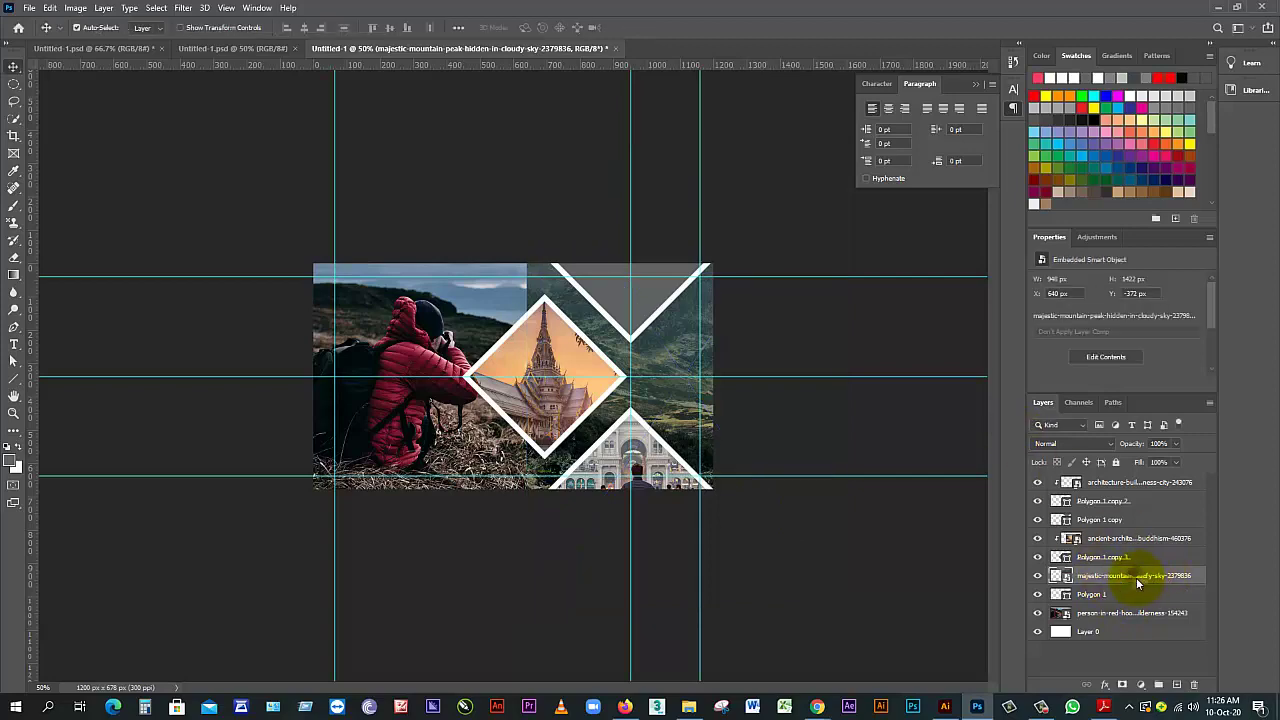
Clip the mountain image to the right diamond's layer, Polygon 1
right_click(1135, 577)
click(1140, 299)
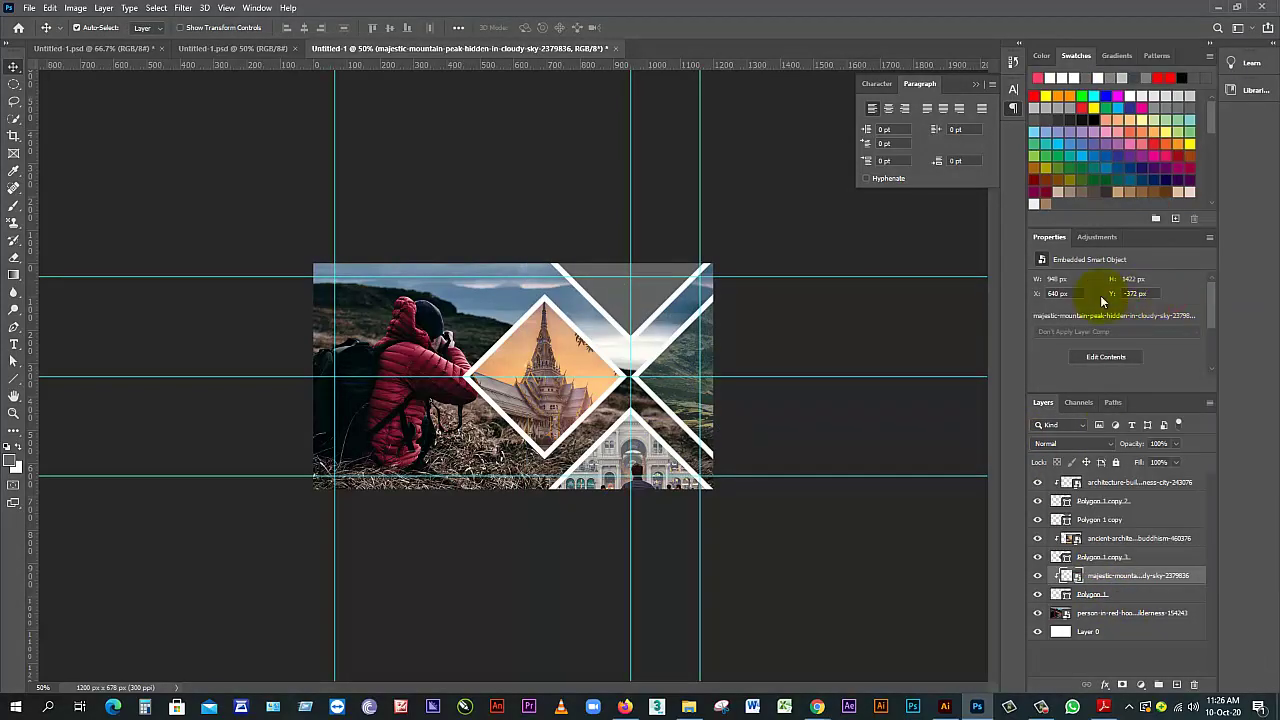
ctrl+click(629, 351)
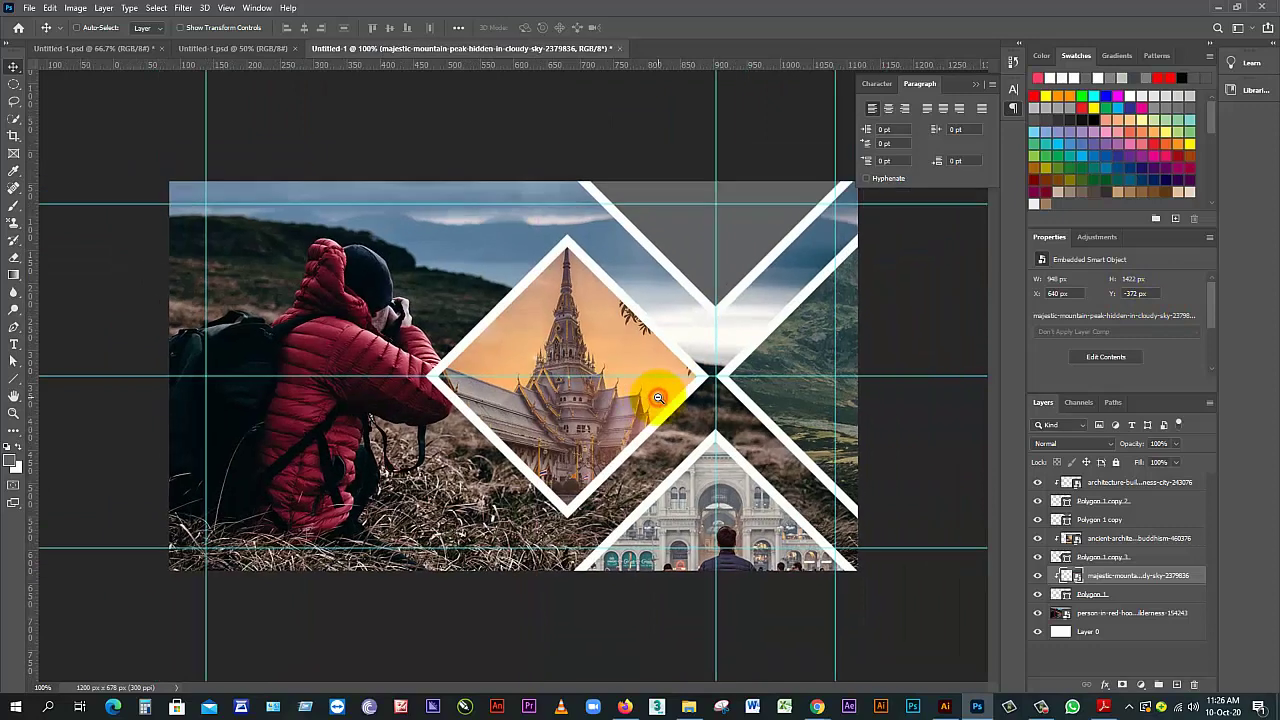
ctrl+alt+click(658, 398)
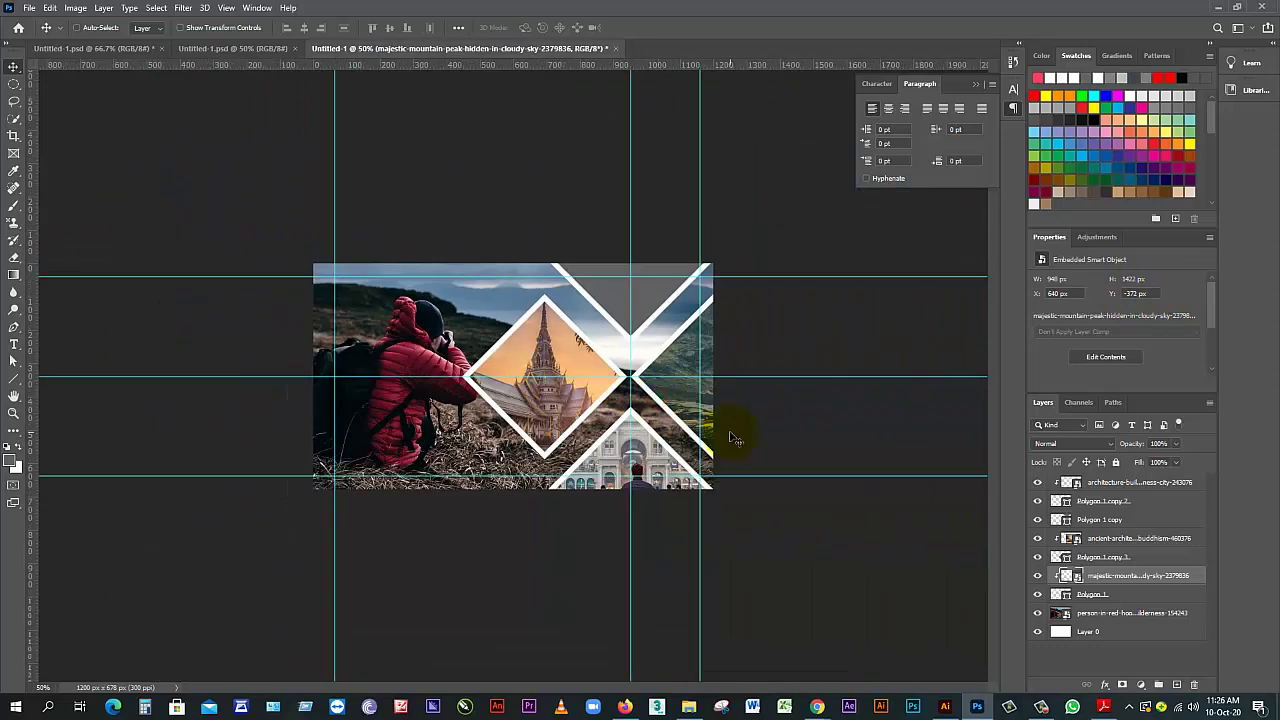
Shrink the clipped mountain image proportionally to about 2.11%, reposition it inside the right diamond, and apply the transformation
key(ctrl+t)
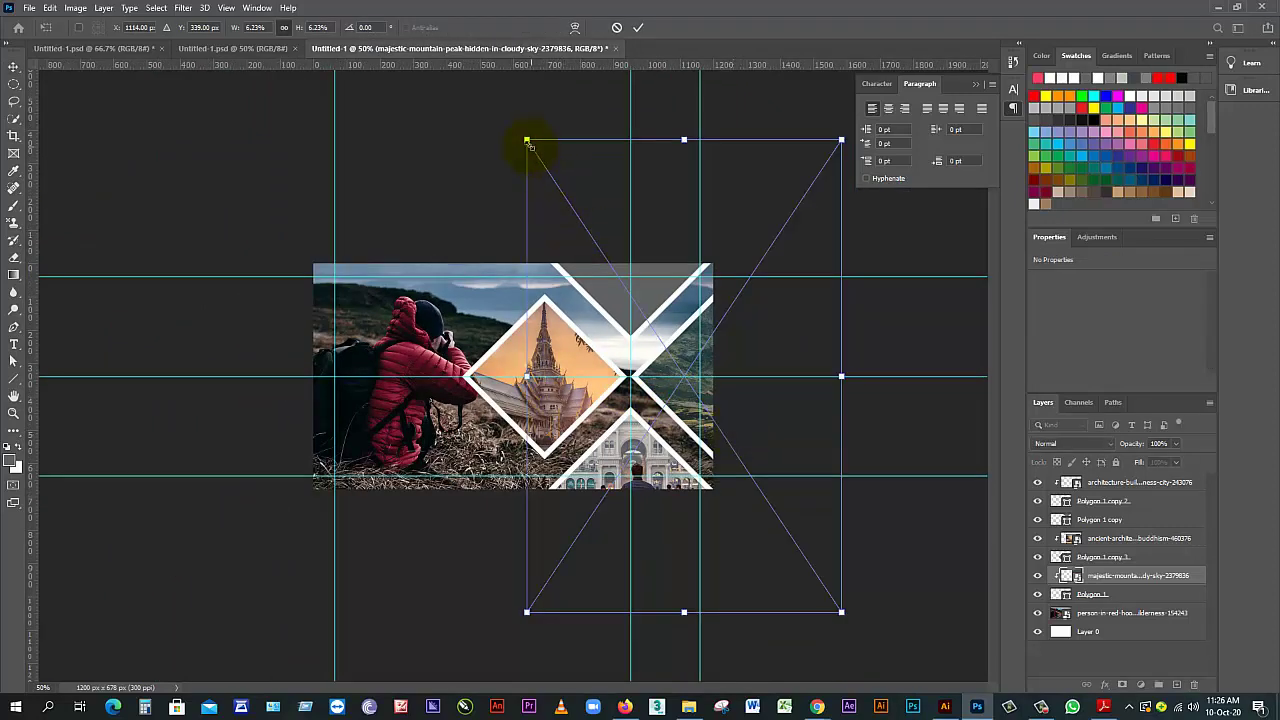
drag(527, 143, 626, 288)
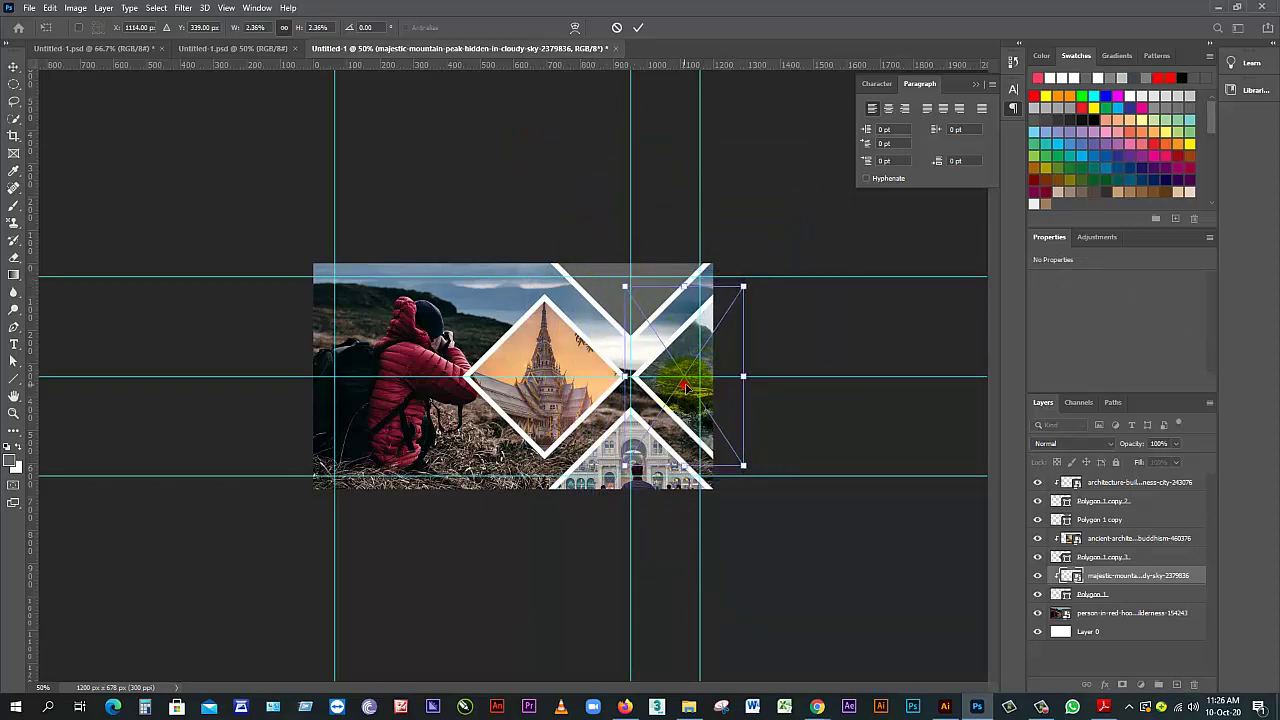
drag(684, 386, 653, 391)
key(ctrl+plus)
key(ctrl+plus)
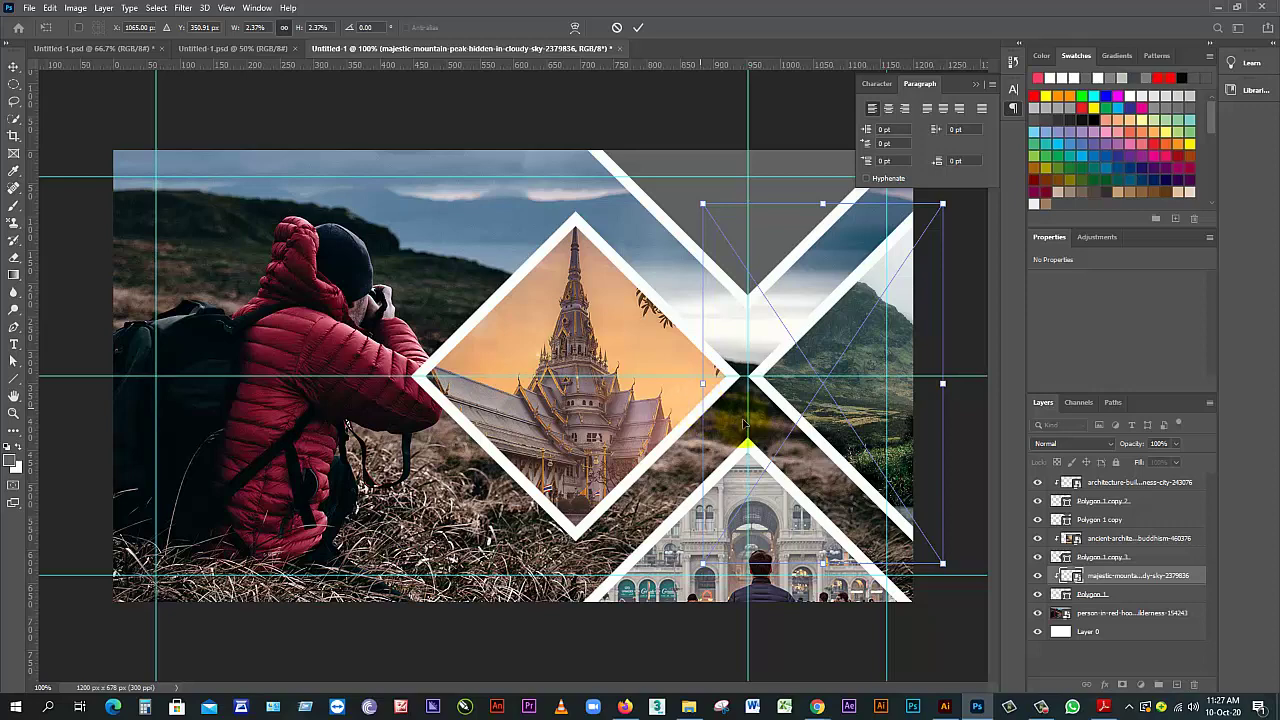
drag(700, 202, 735, 208)
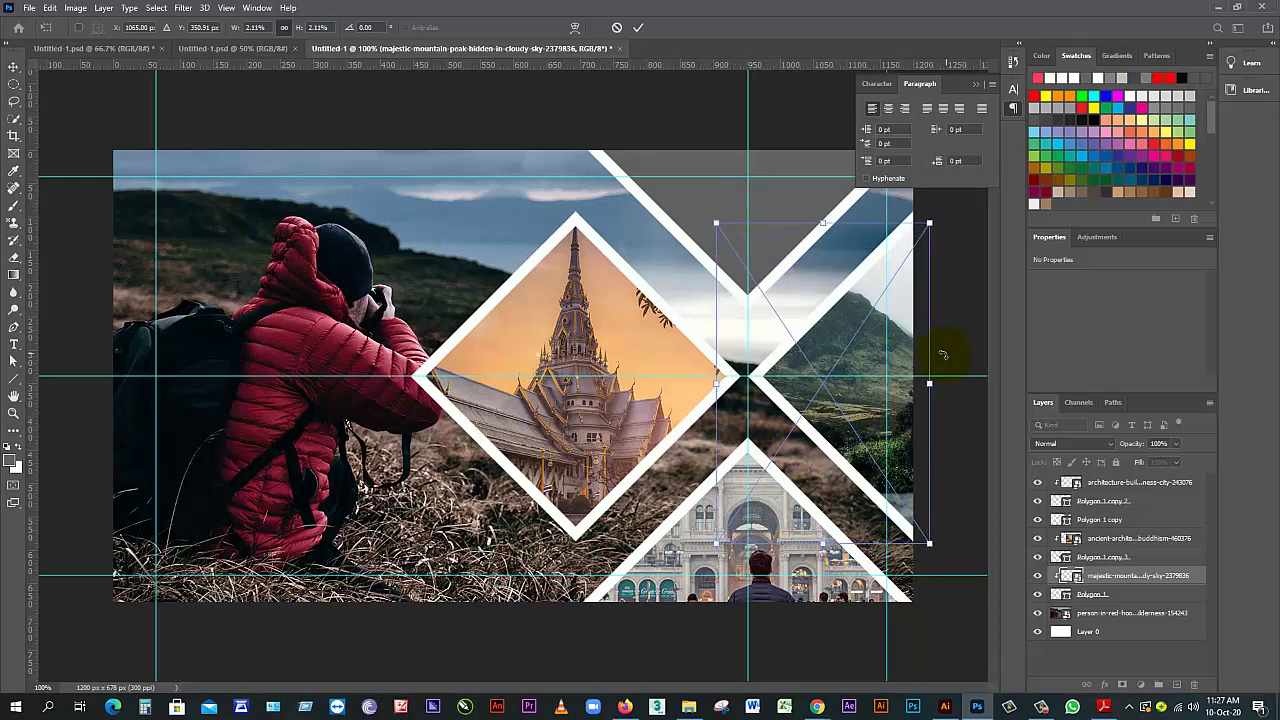
drag(856, 396, 872, 421)
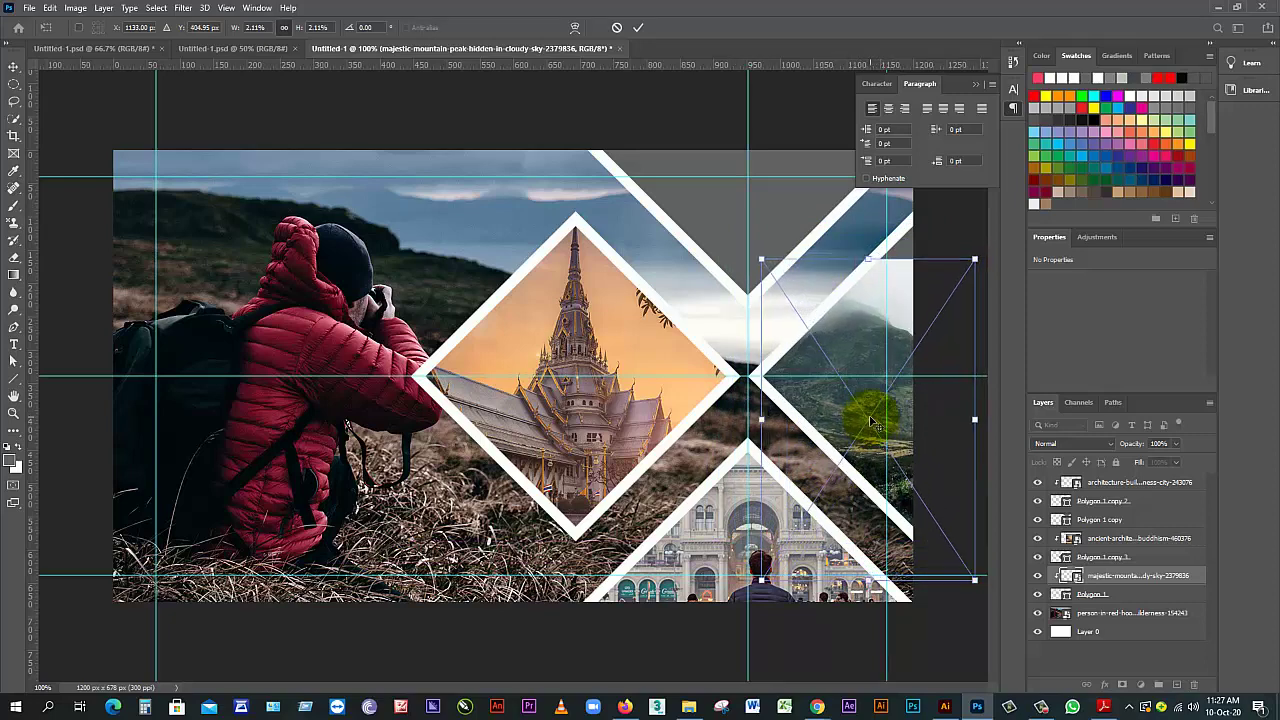
key(Return)
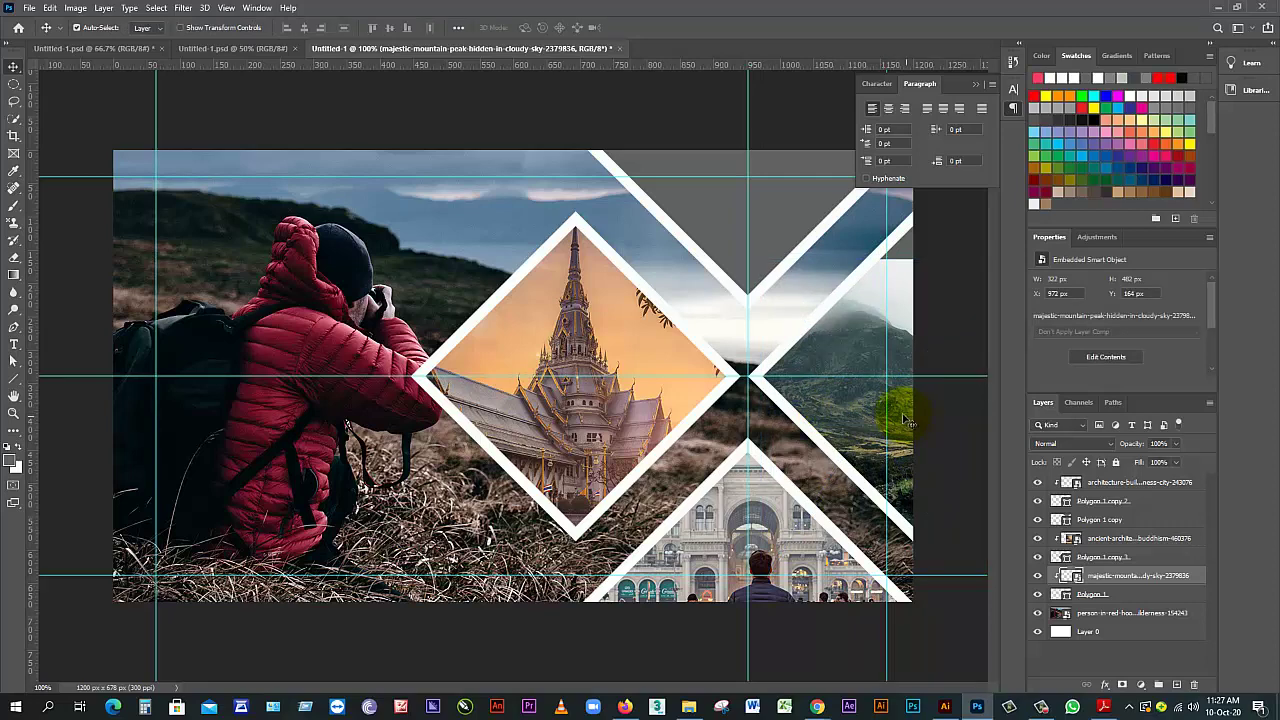
Stretch the mountain image to about 2.56% width and 2.39% height, shifting it within the right diamond, and apply the transformation
drag(900, 257, 888, 387)
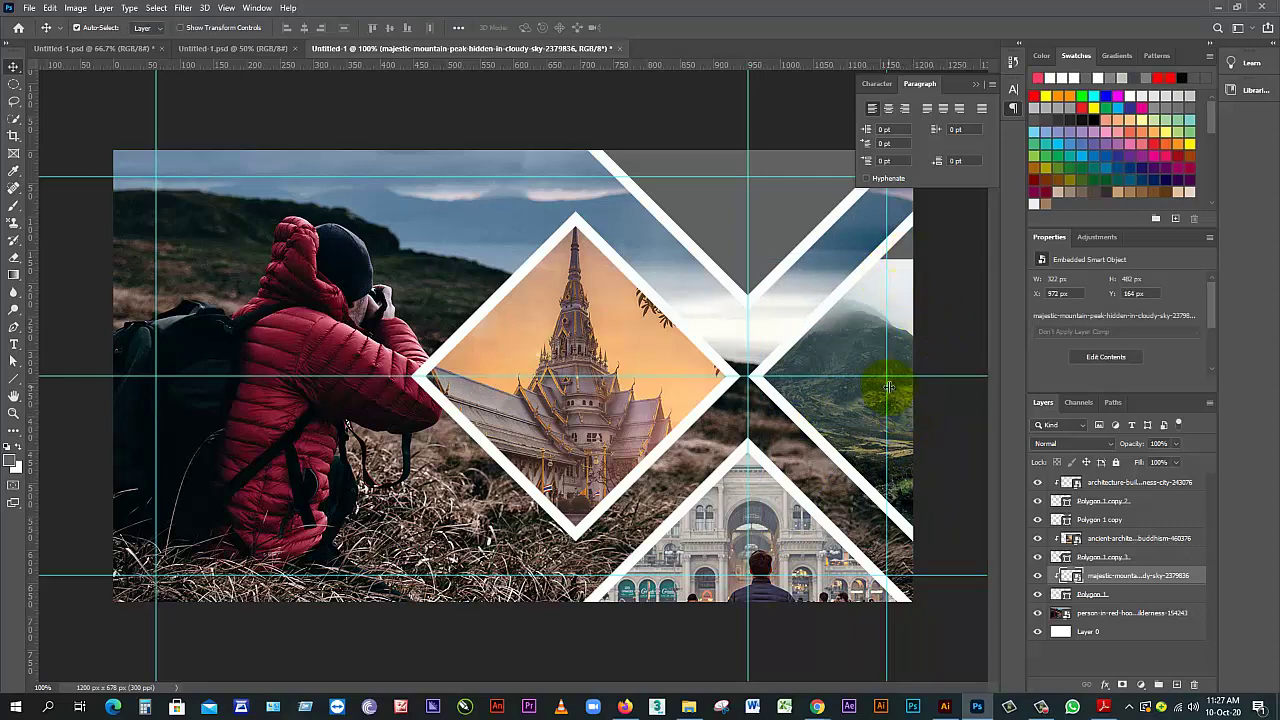
key(ctrl+t)
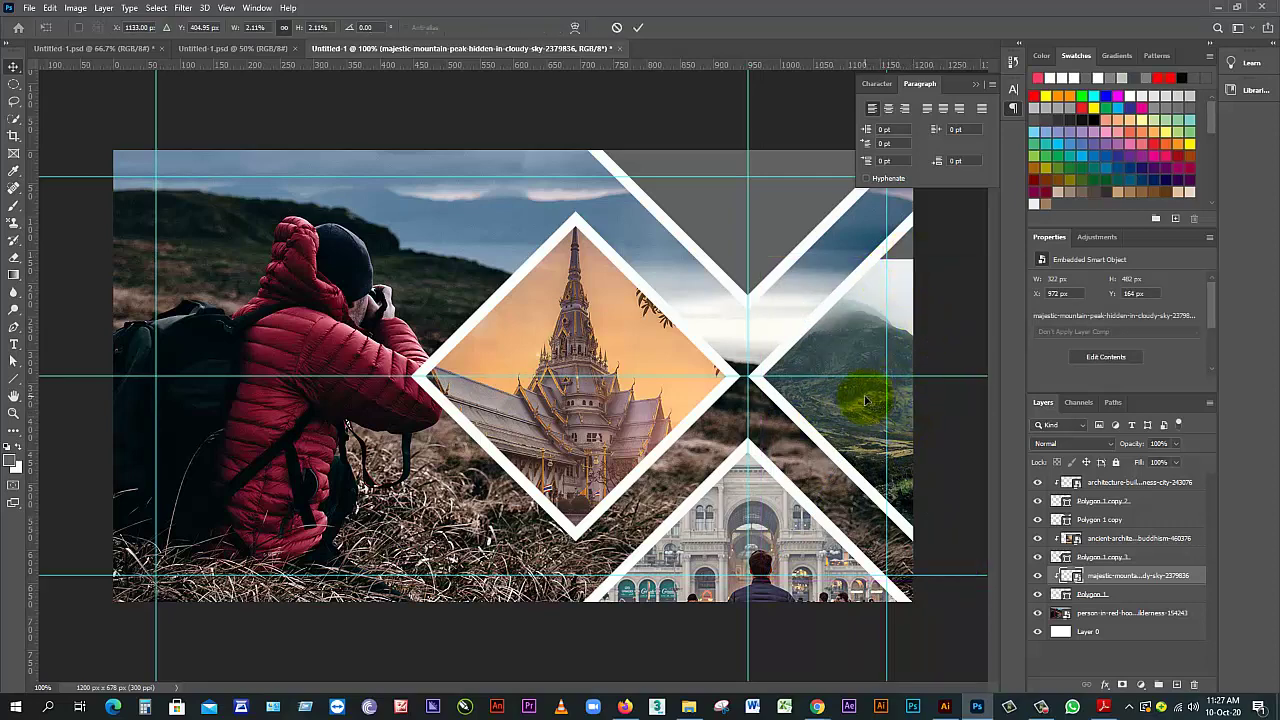
drag(867, 259, 871, 218)
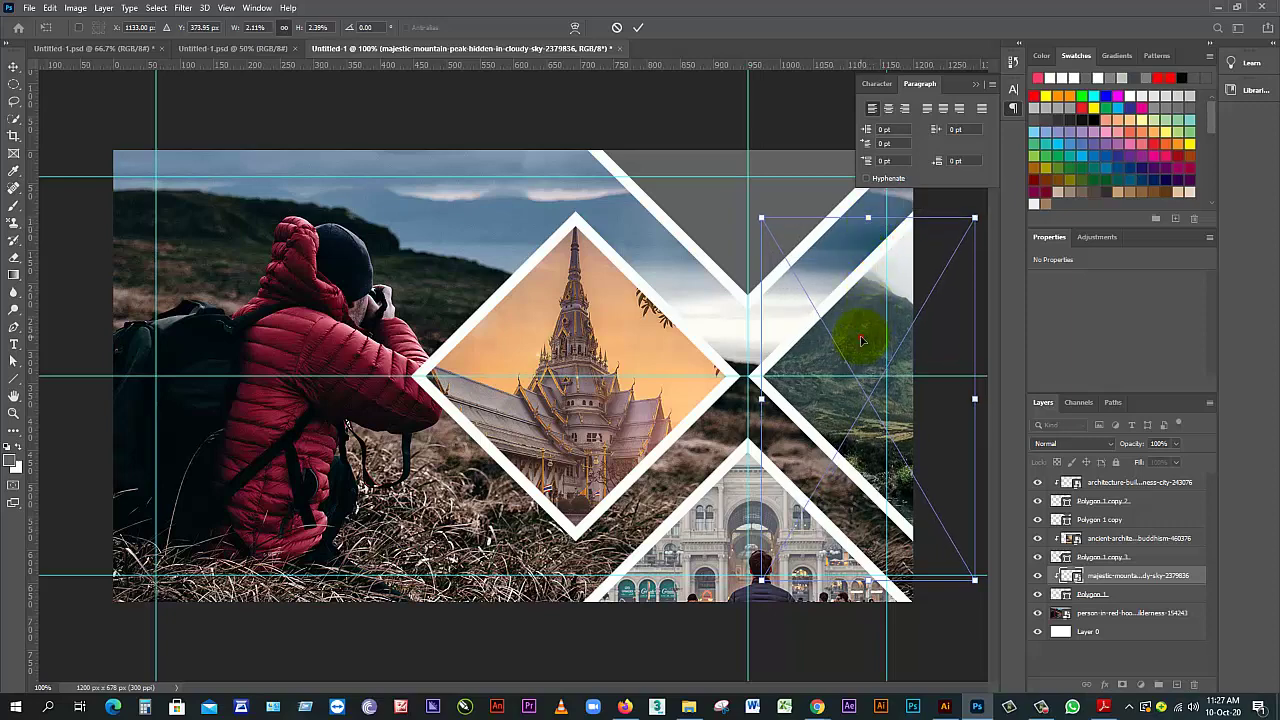
drag(864, 344, 857, 371)
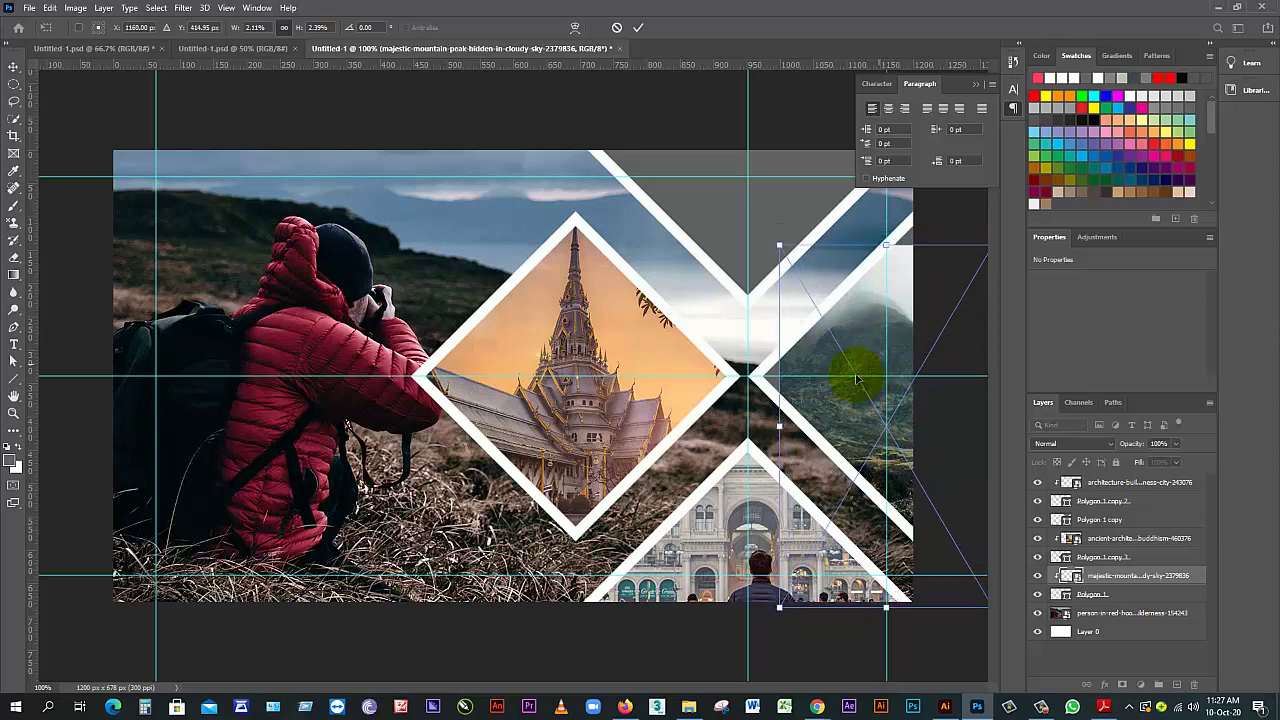
drag(783, 427, 735, 424)
key(Return)
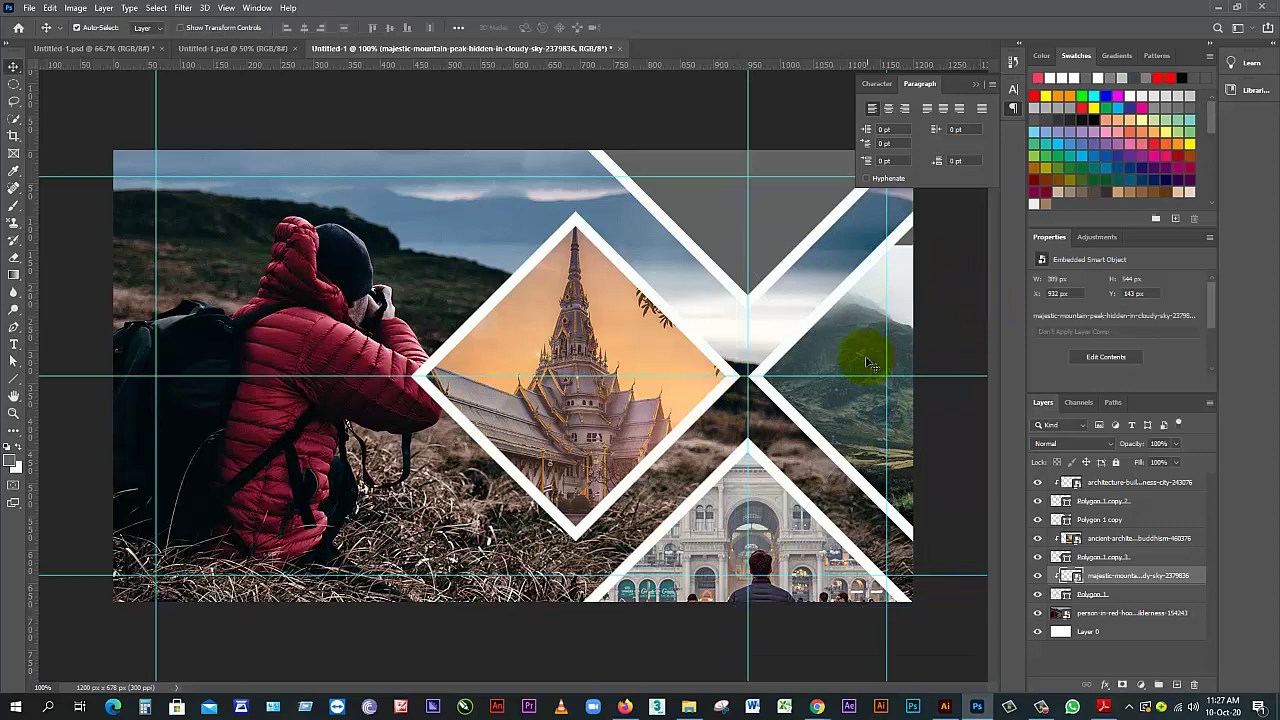
Enlarge the mountain image to about 2.68% so it covers the right diamond's upper corner, and apply the transformation
key(ctrl+t)
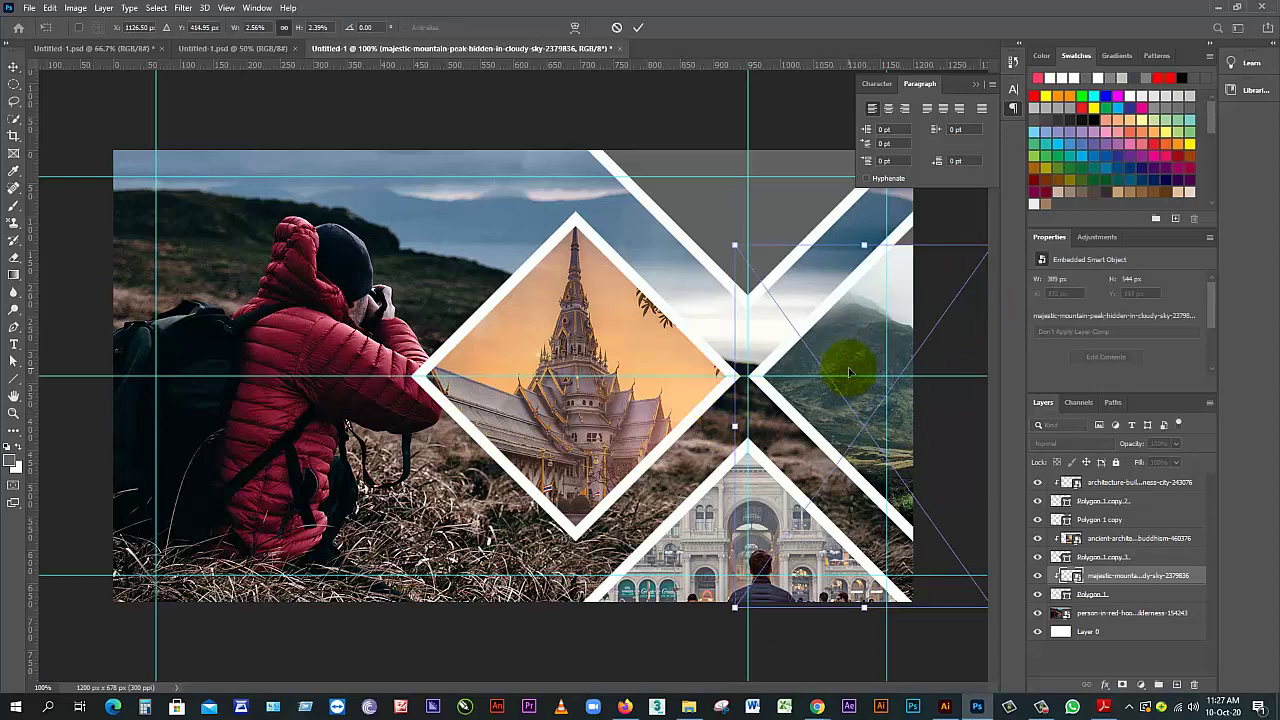
drag(863, 241, 867, 216)
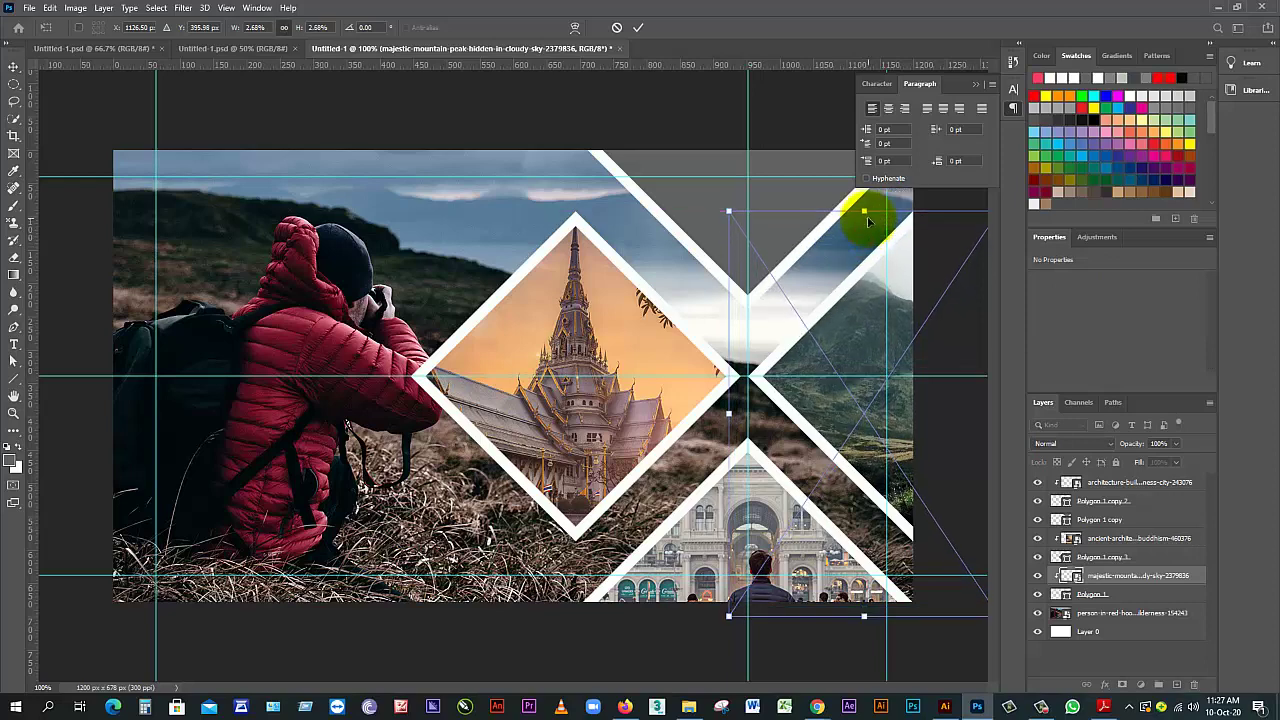
key(Return)
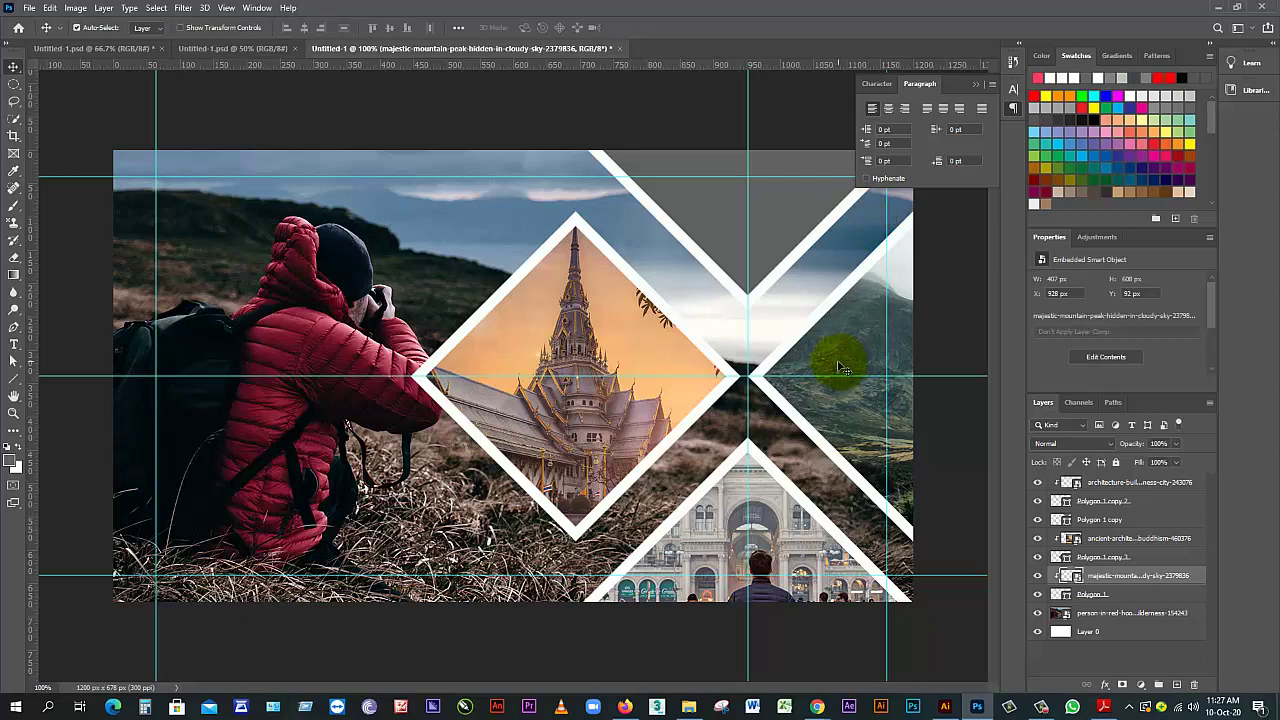
Nudge the mountain image about 19 px to the right within its diamond
key(Right)
key(Right)
key(Right)
key(Right)
key(Right)
key(Right)
key(Right)
key(Right)
key(Right)
key(Right)
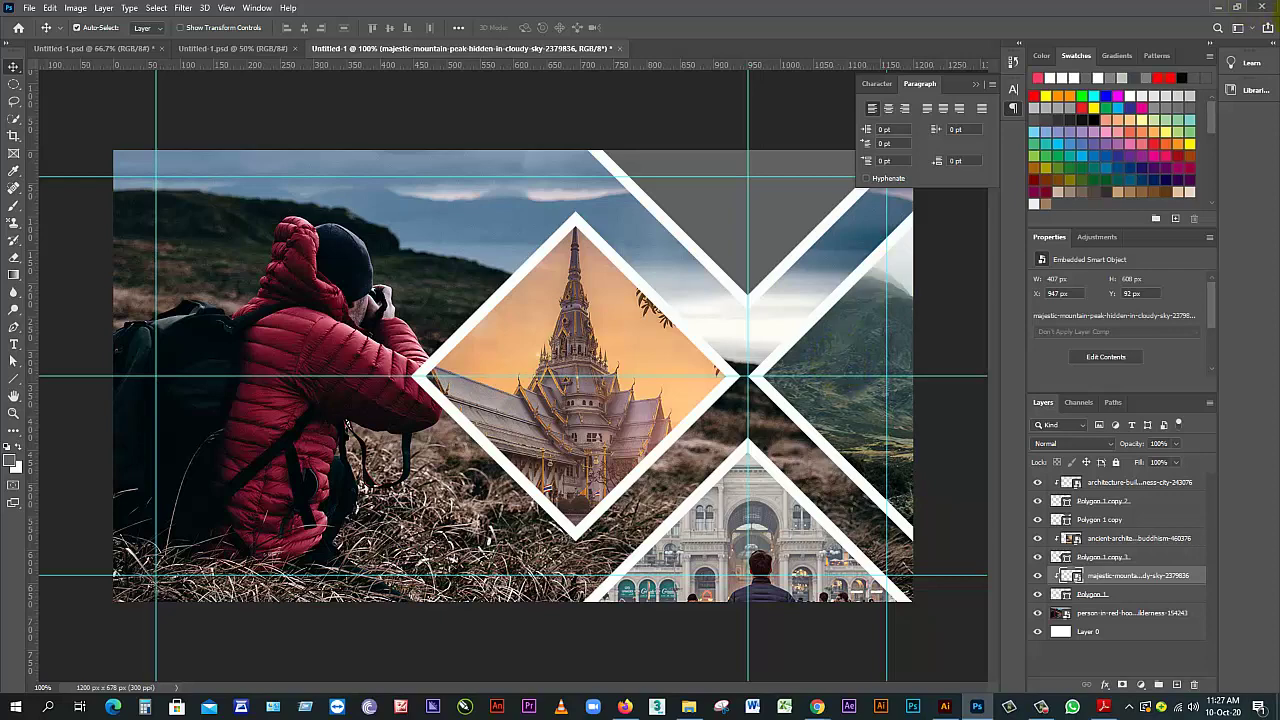
Add an empty layer above the top diamond's layer, Polygon 1 copy, and place buildings-city-clouds-eiffel-tower-460740 there as an embedded object
click(786, 206)
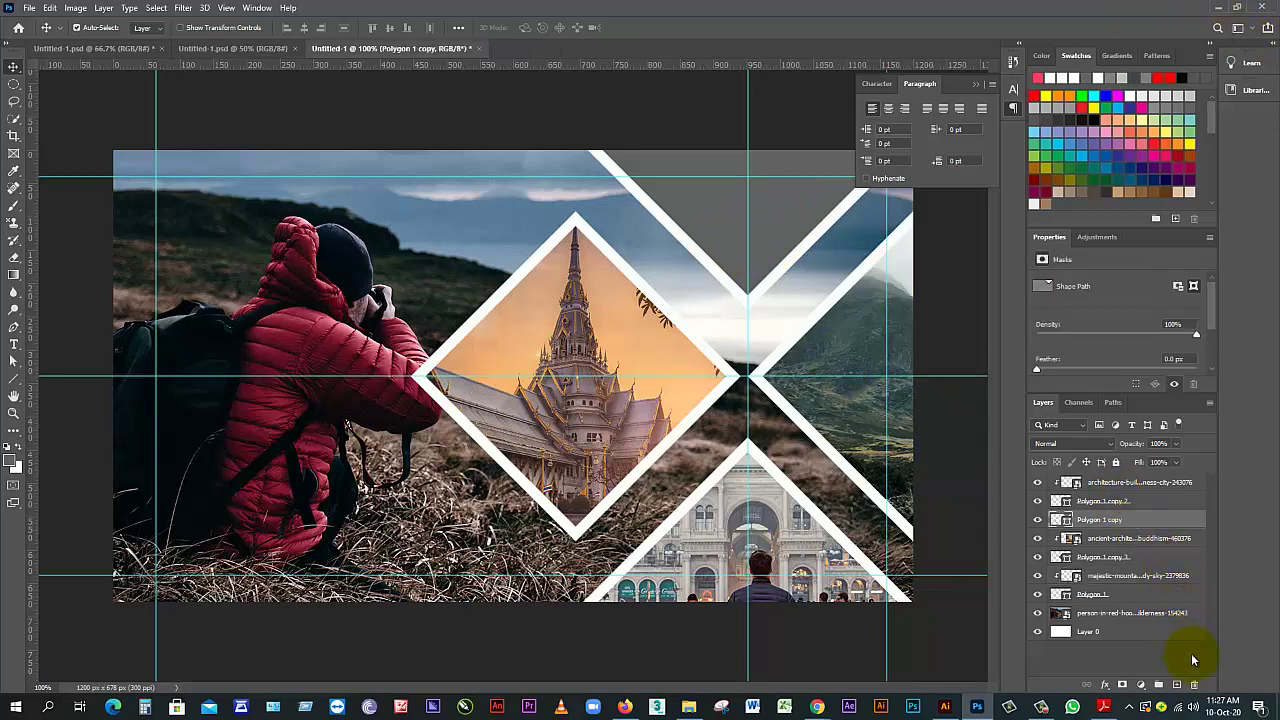
click(1187, 686)
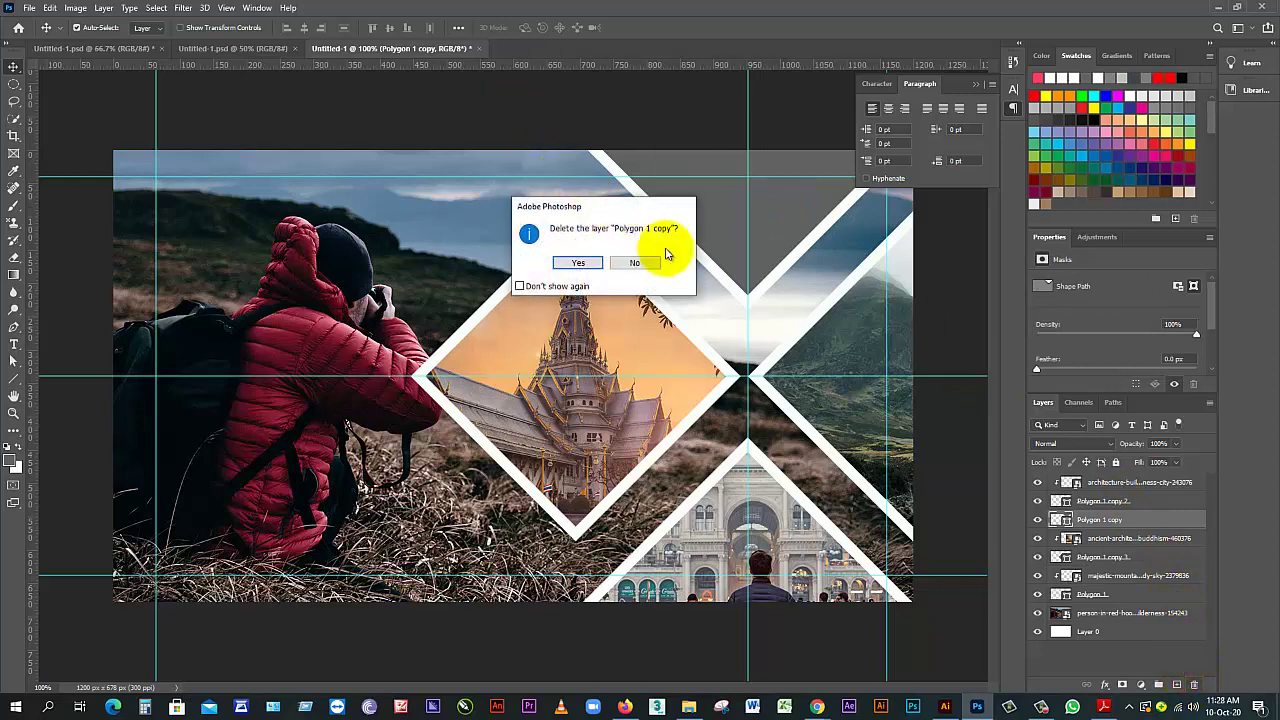
click(636, 262)
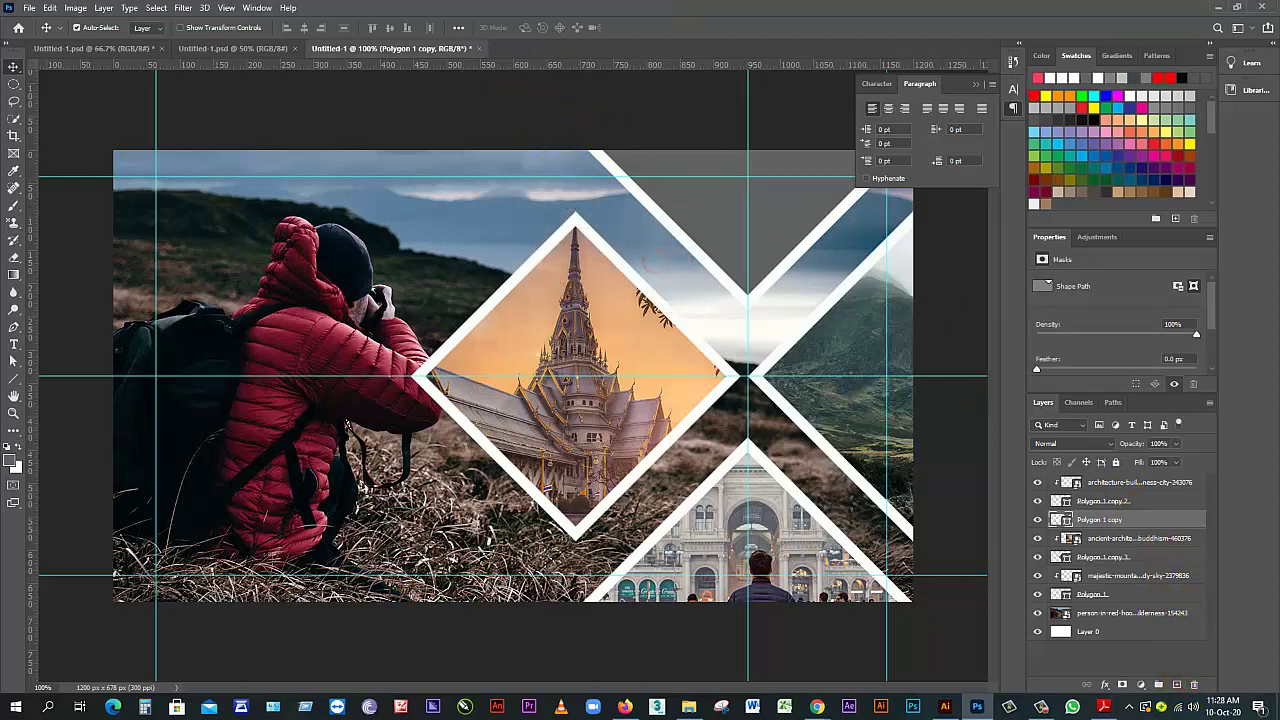
click(1176, 686)
click(29, 7)
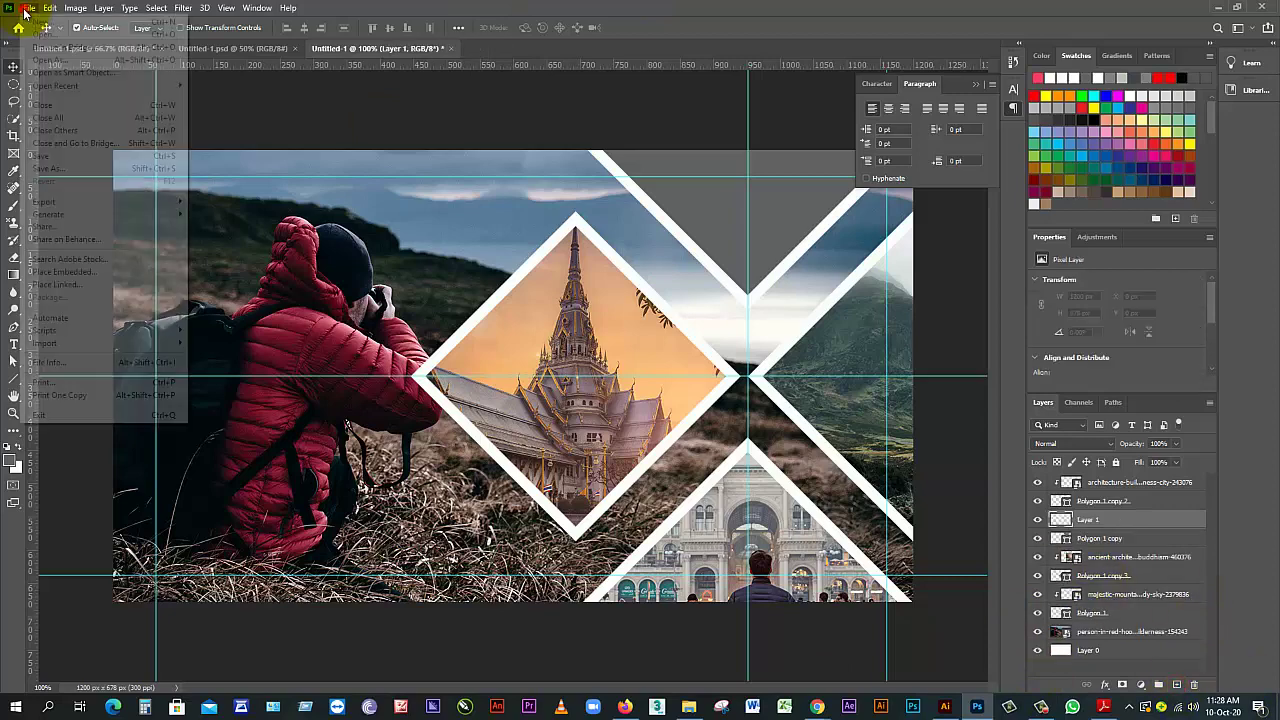
click(85, 272)
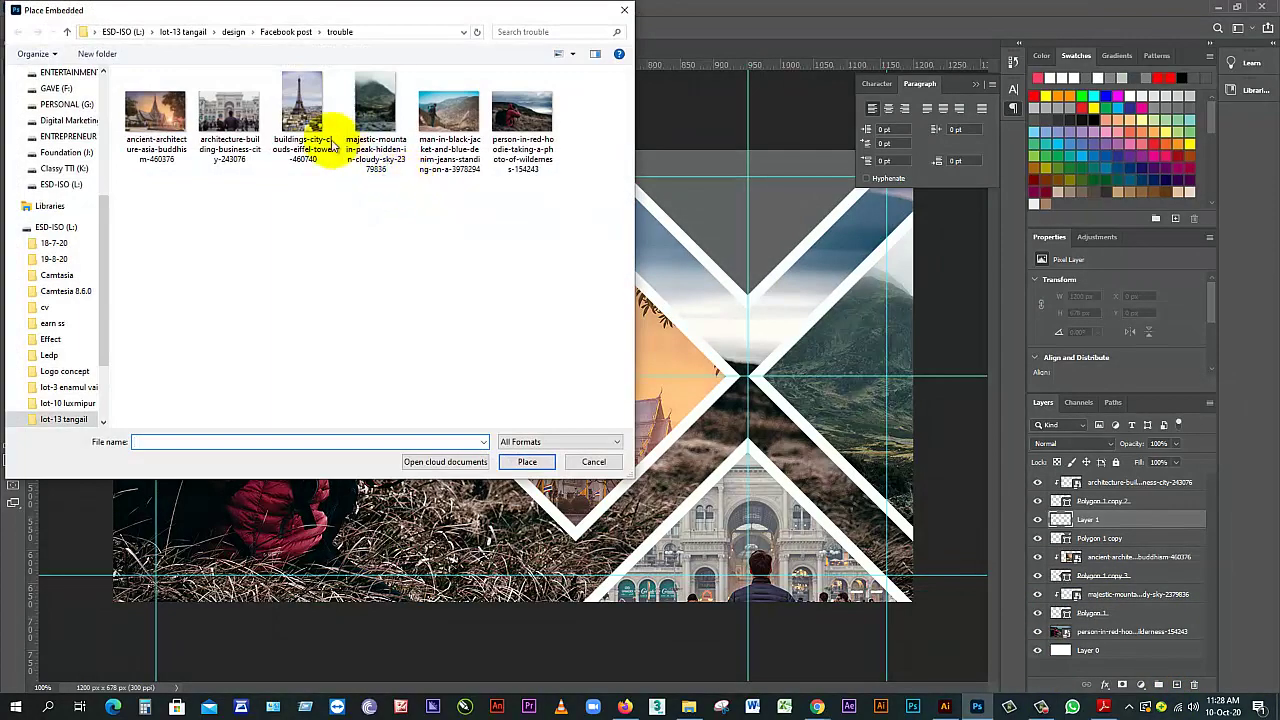
click(305, 115)
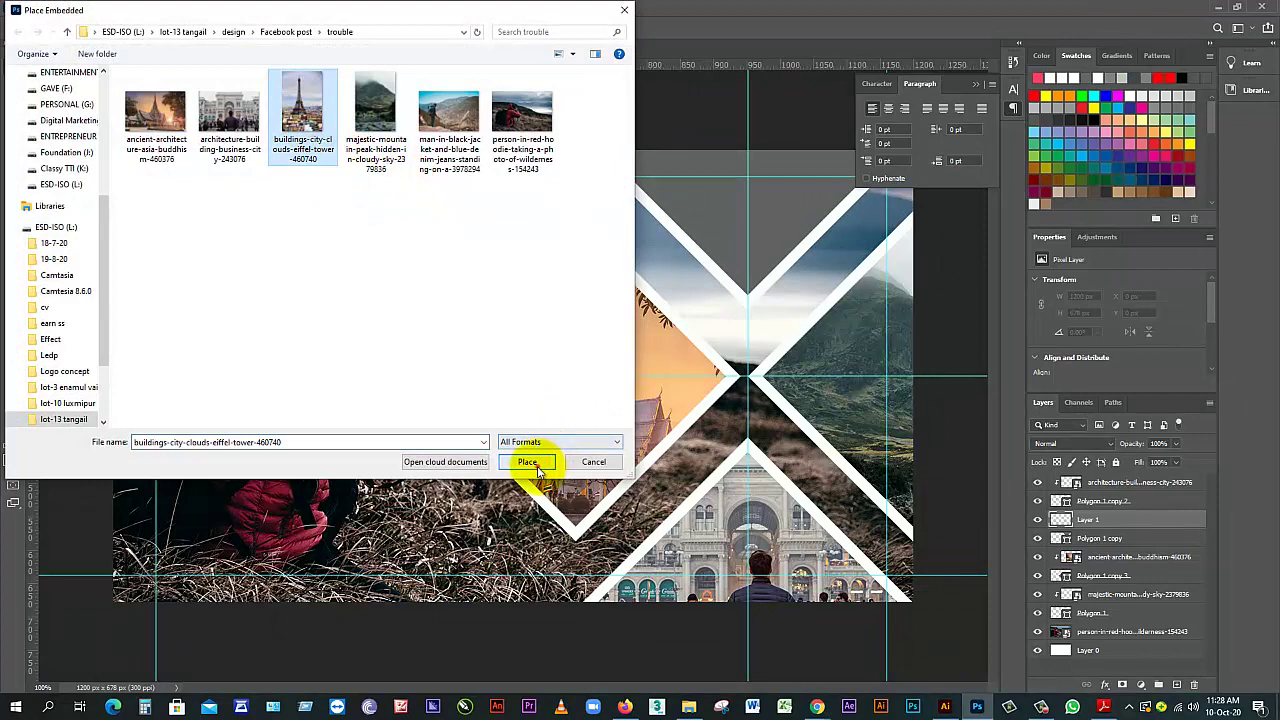
click(527, 461)
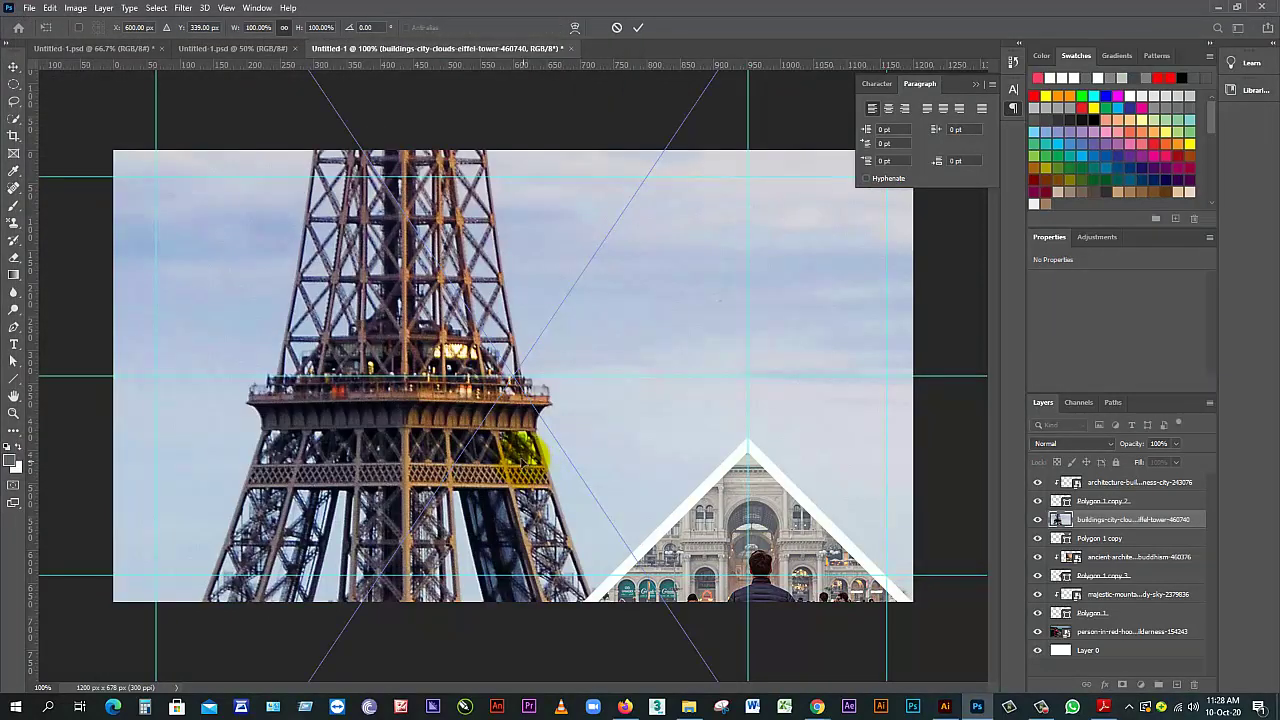
Scale the placed Eiffel Tower image to 10% proportionally, move it over the top diamond, and apply the transformation
click(328, 27)
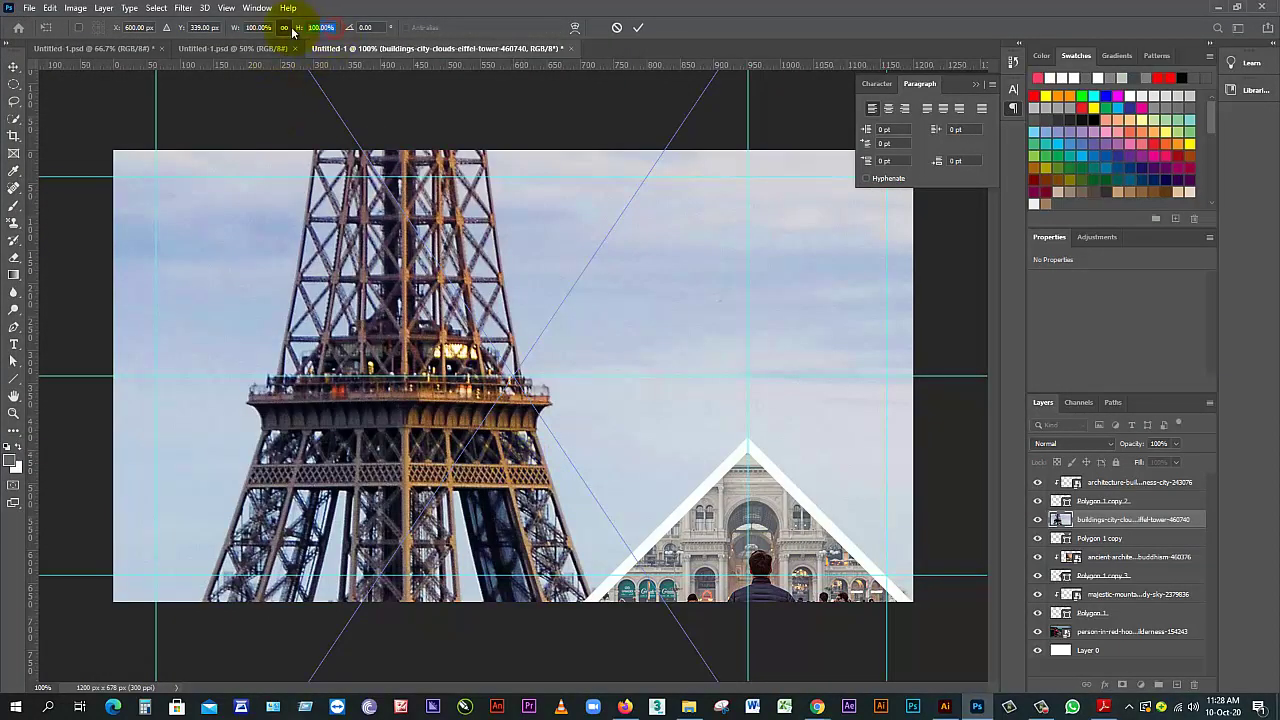
text(10)
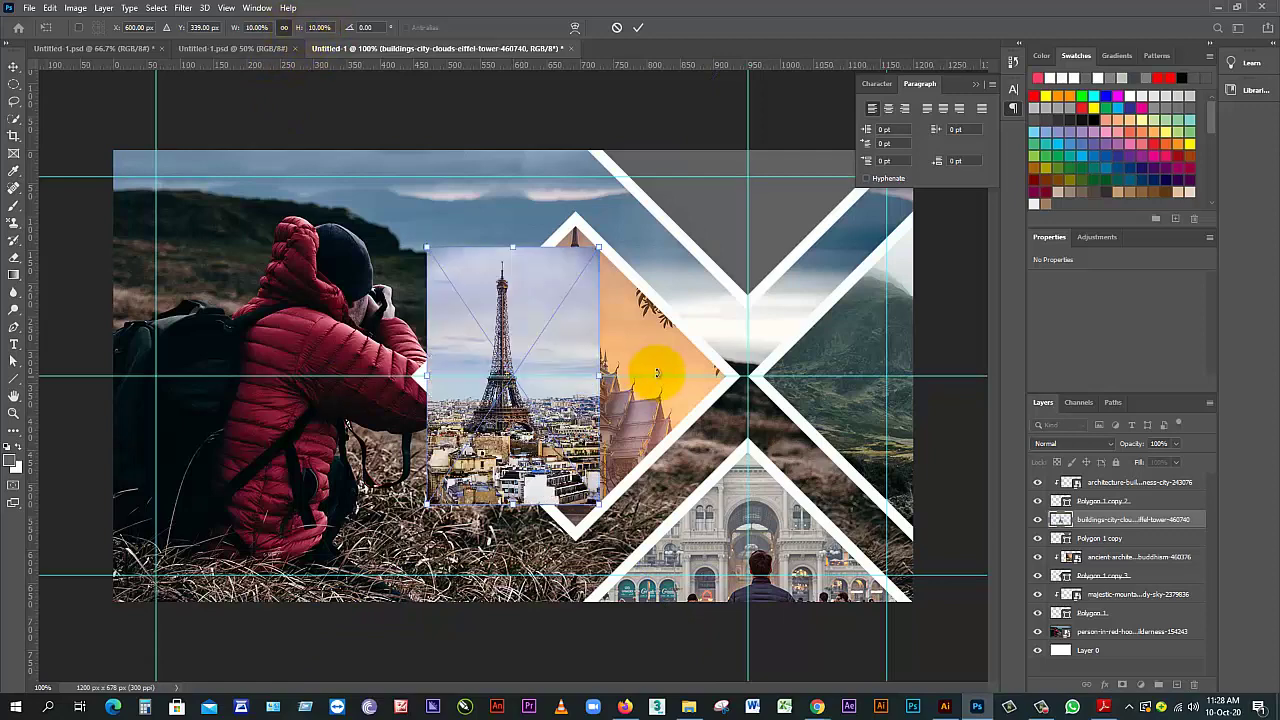
drag(543, 363, 798, 251)
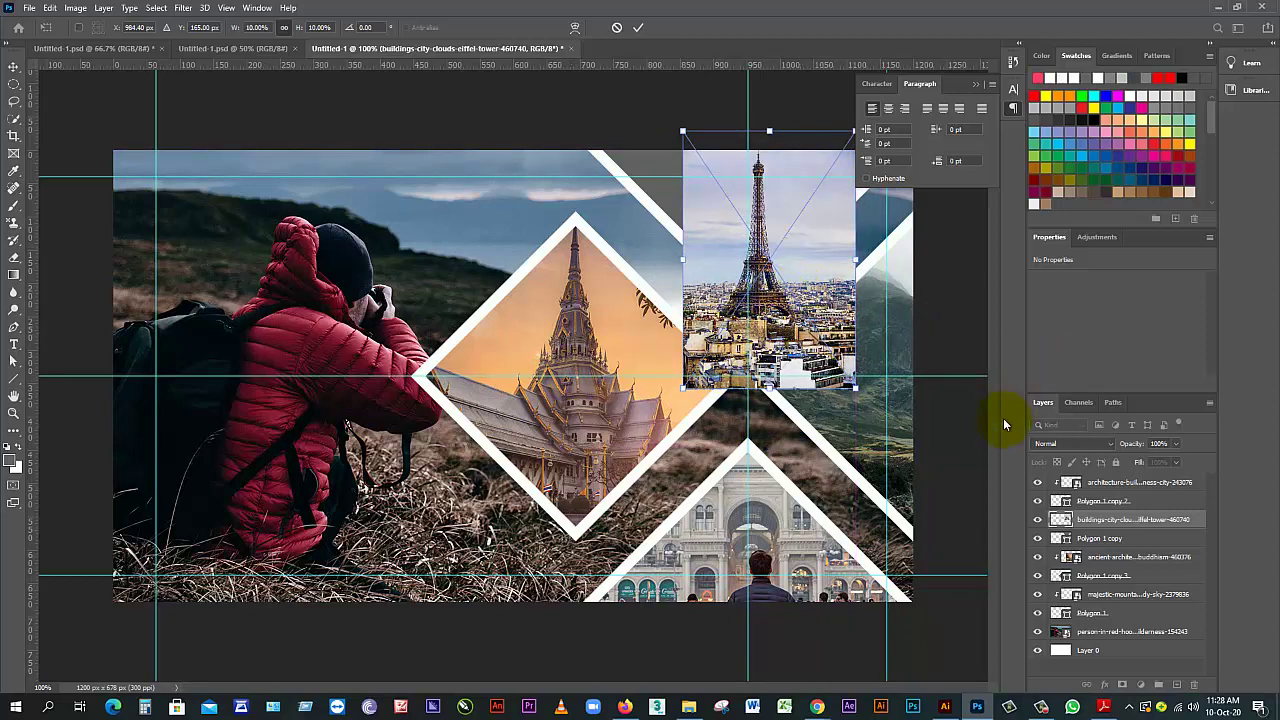
key(Return)
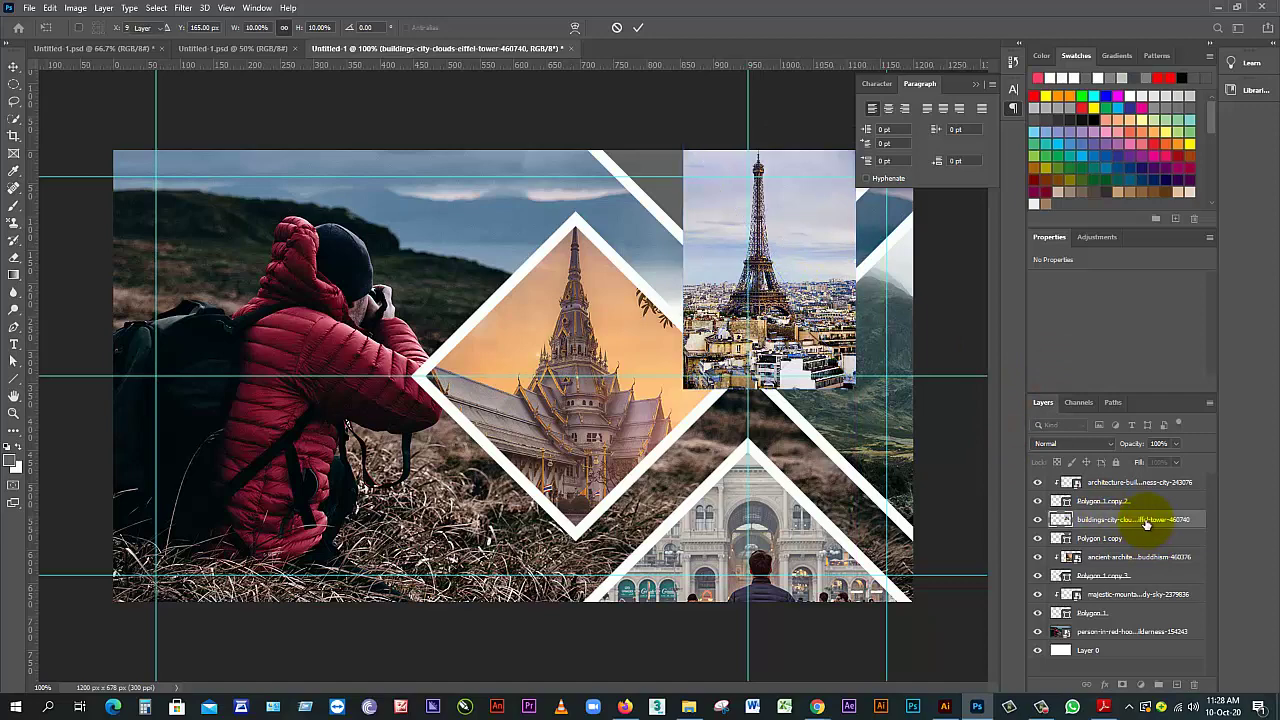
Clip the Eiffel Tower image to the top diamond and shift it about 15 px to the left
right_click(1145, 522)
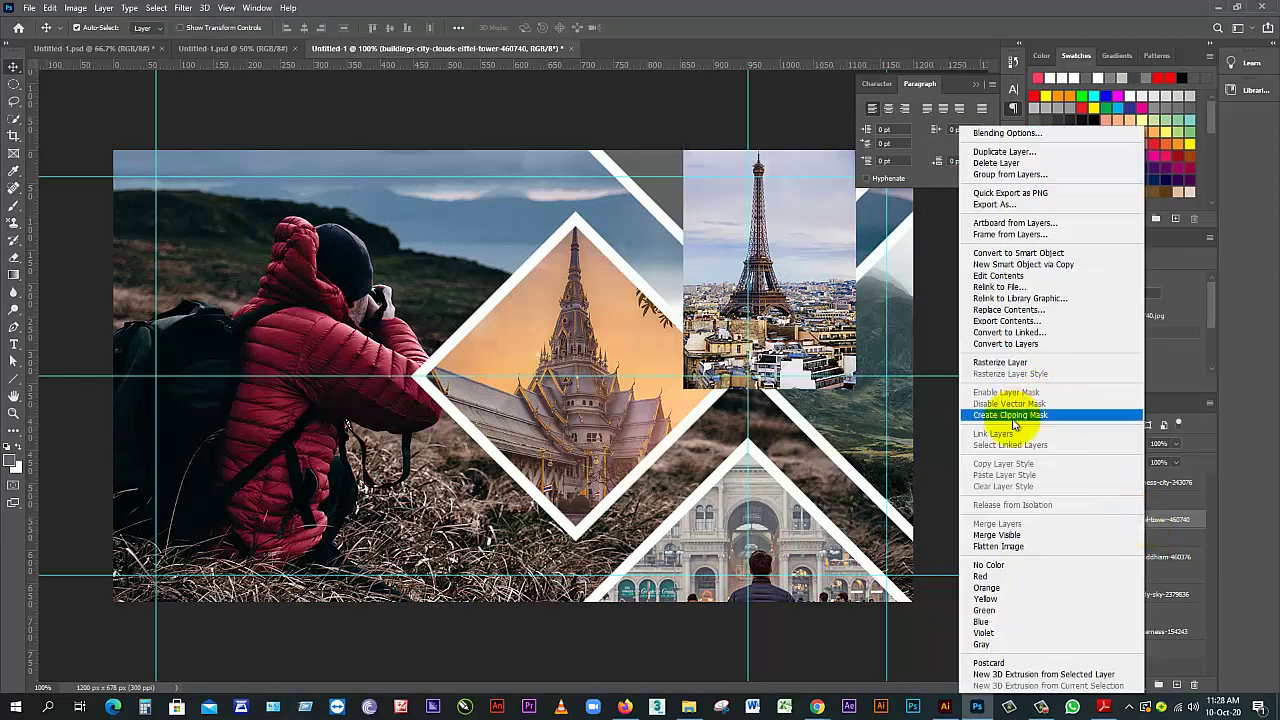
click(1058, 414)
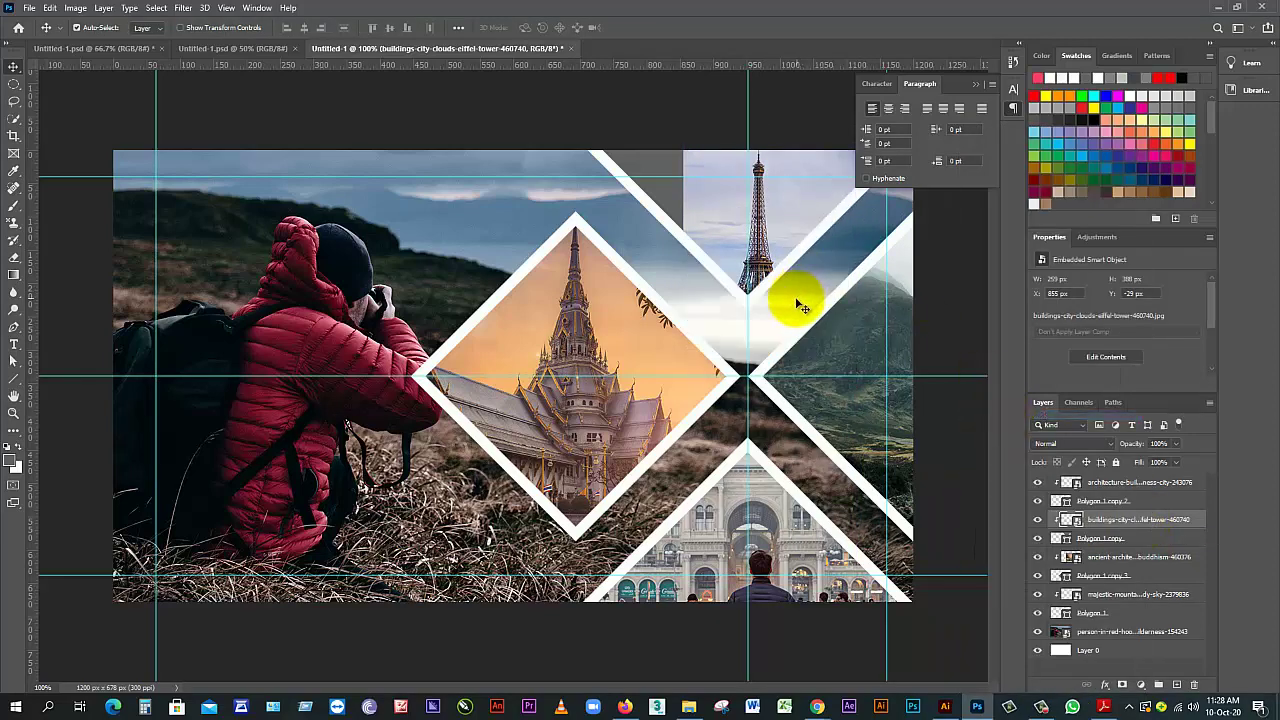
key(ctrl+minus)
drag(697, 266, 680, 263)
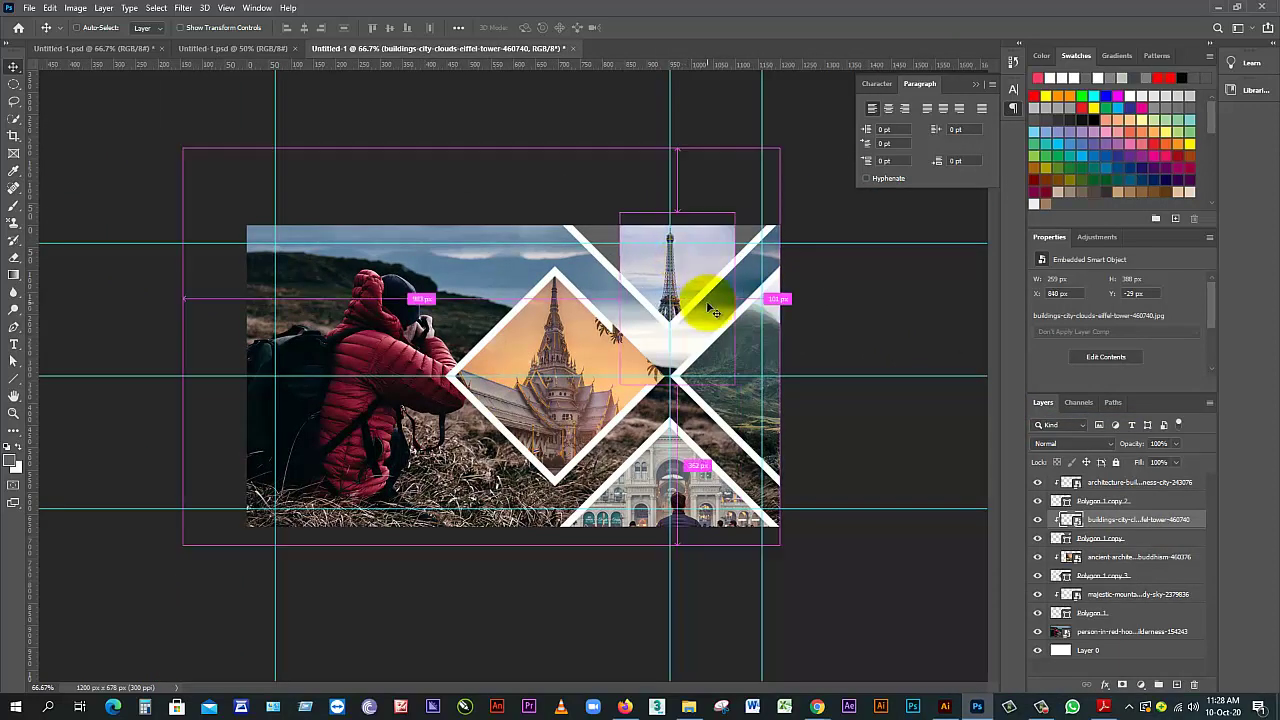
Enlarge the Eiffel Tower image to about 18.59% so it fills the top diamond, move it up, and apply the transformation
key(ctrl+t)
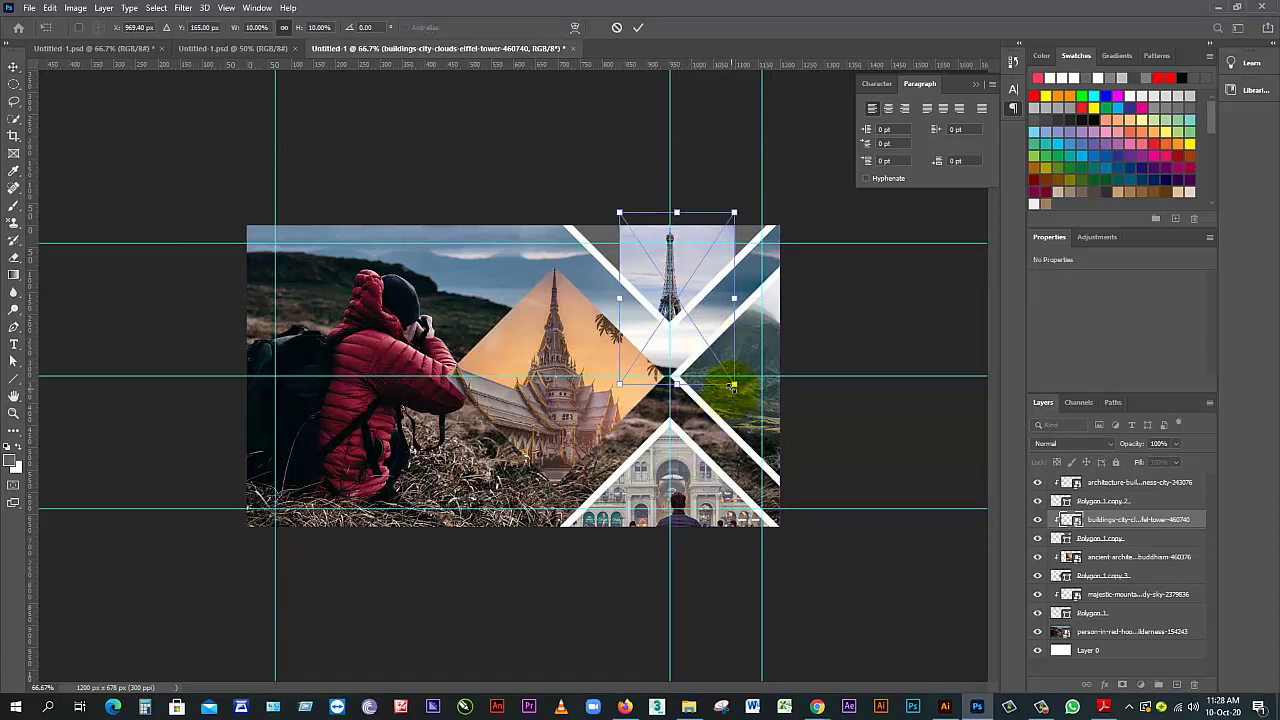
drag(732, 389, 783, 457)
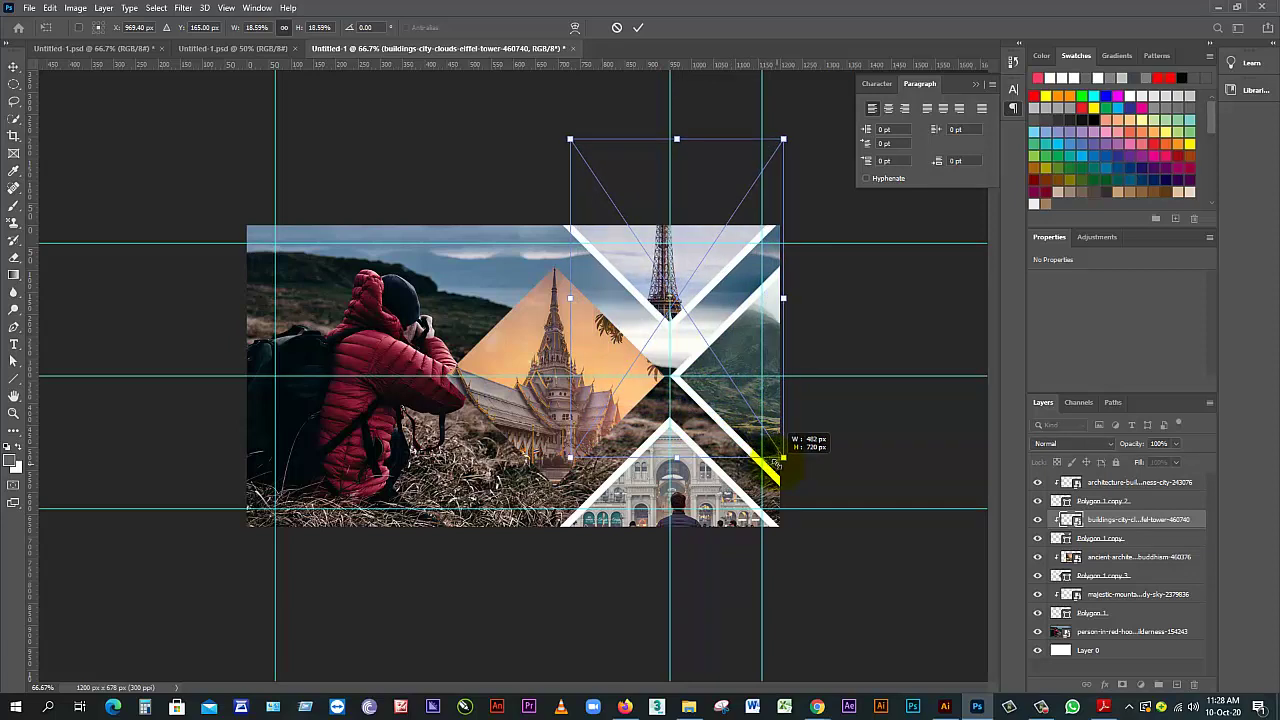
mouse_move(676, 278)
mouse_down()
mouse_move(686, 232)
mouse_move(676, 272)
mouse_move(676, 256)
mouse_move(664, 272)
mouse_move(690, 313)
mouse_move(682, 300)
mouse_up()
key(Return)
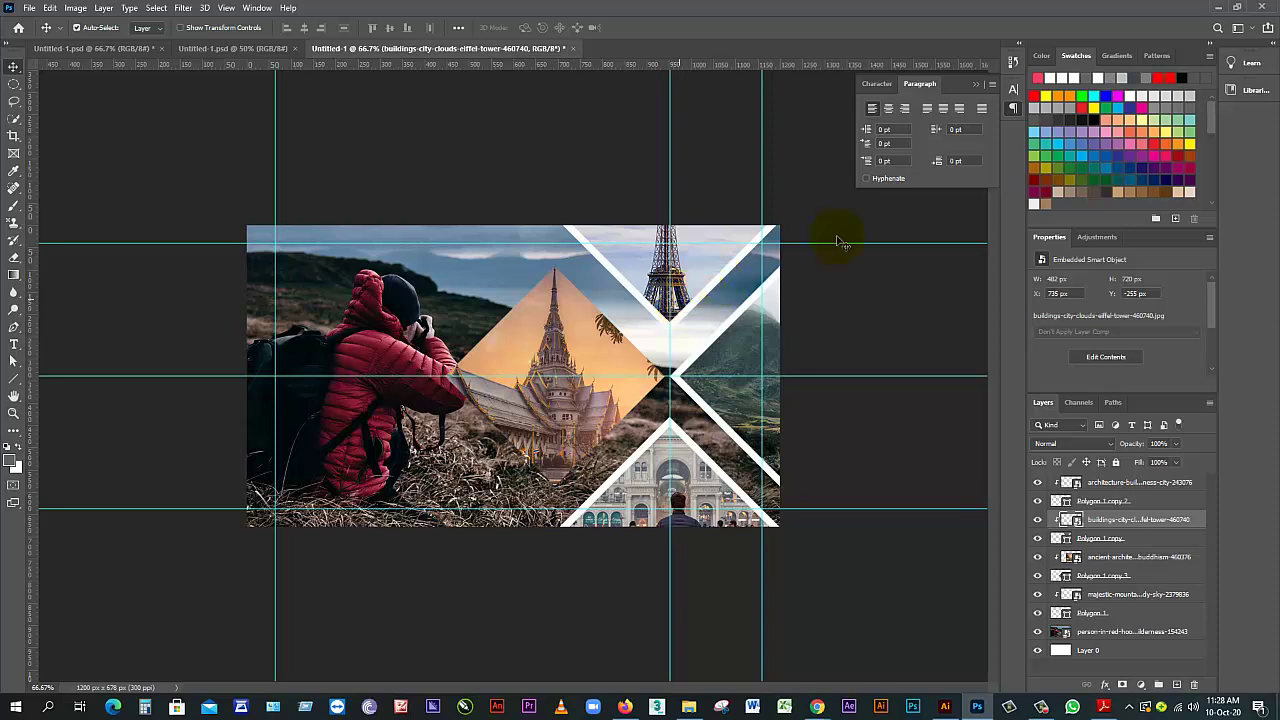
Restore the display of the white border around the temple diamond and deselect all layers
click(531, 345)
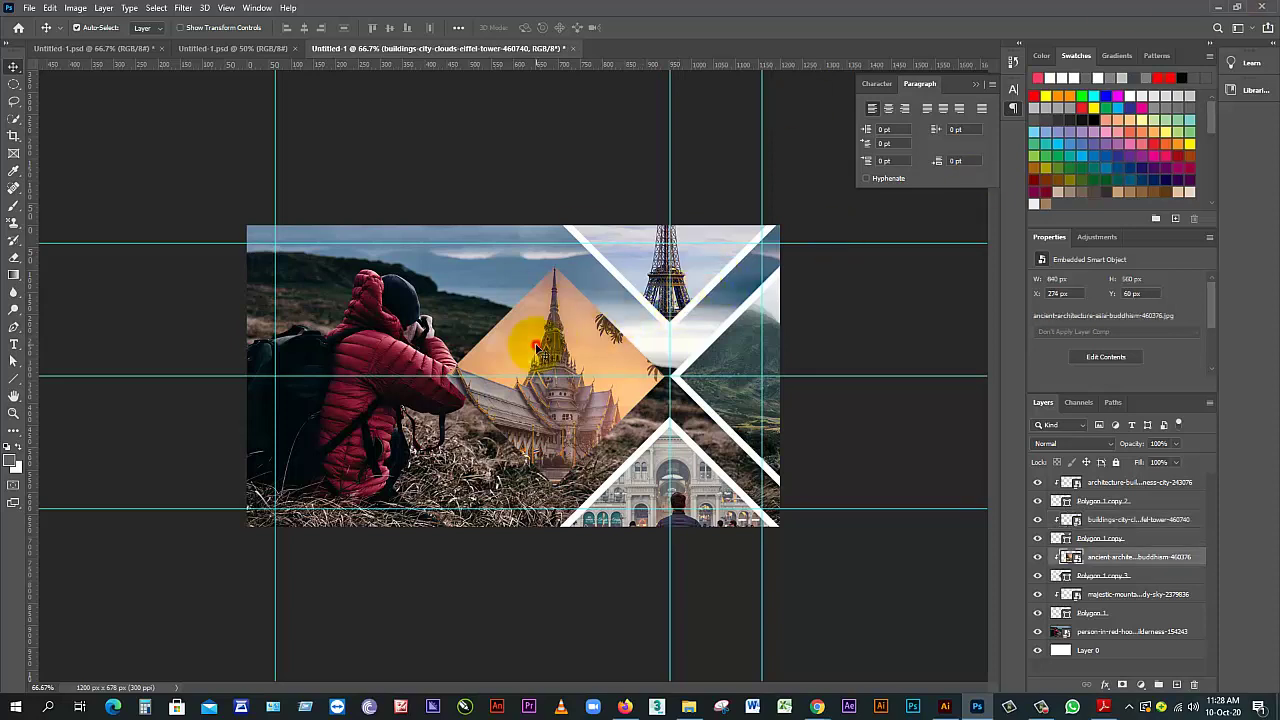
alt+click(1045, 563)
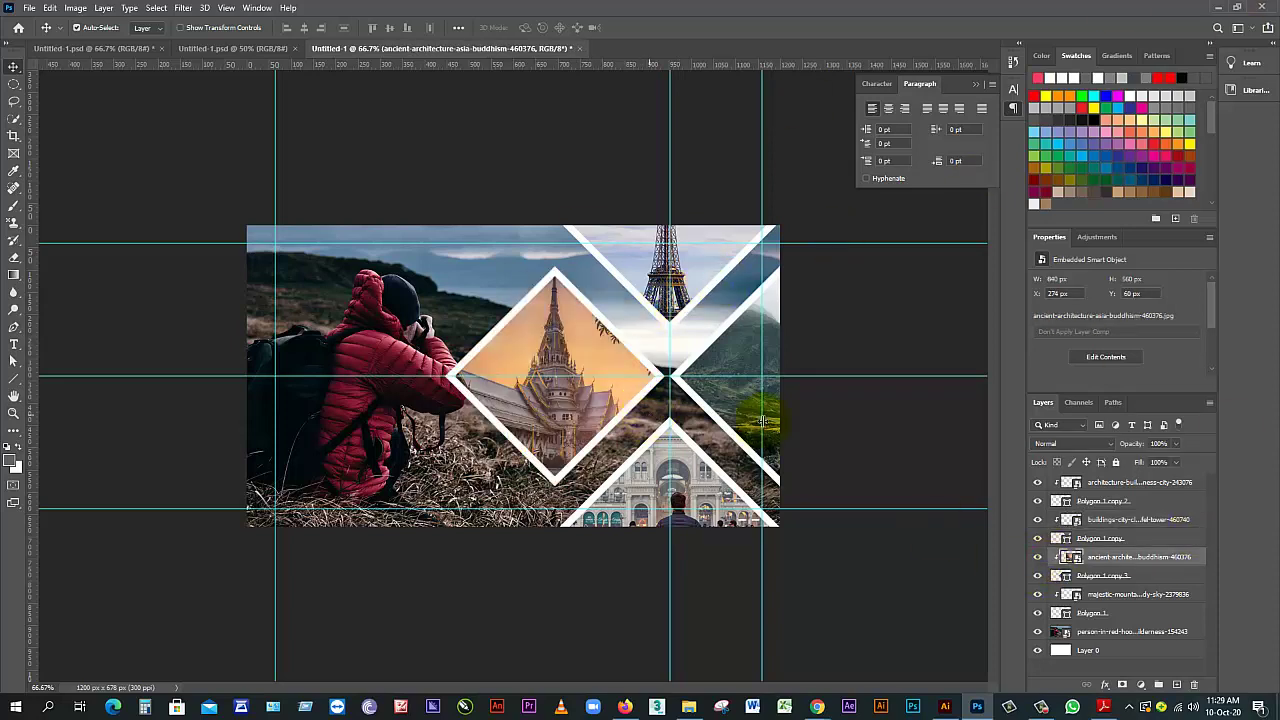
click(855, 428)
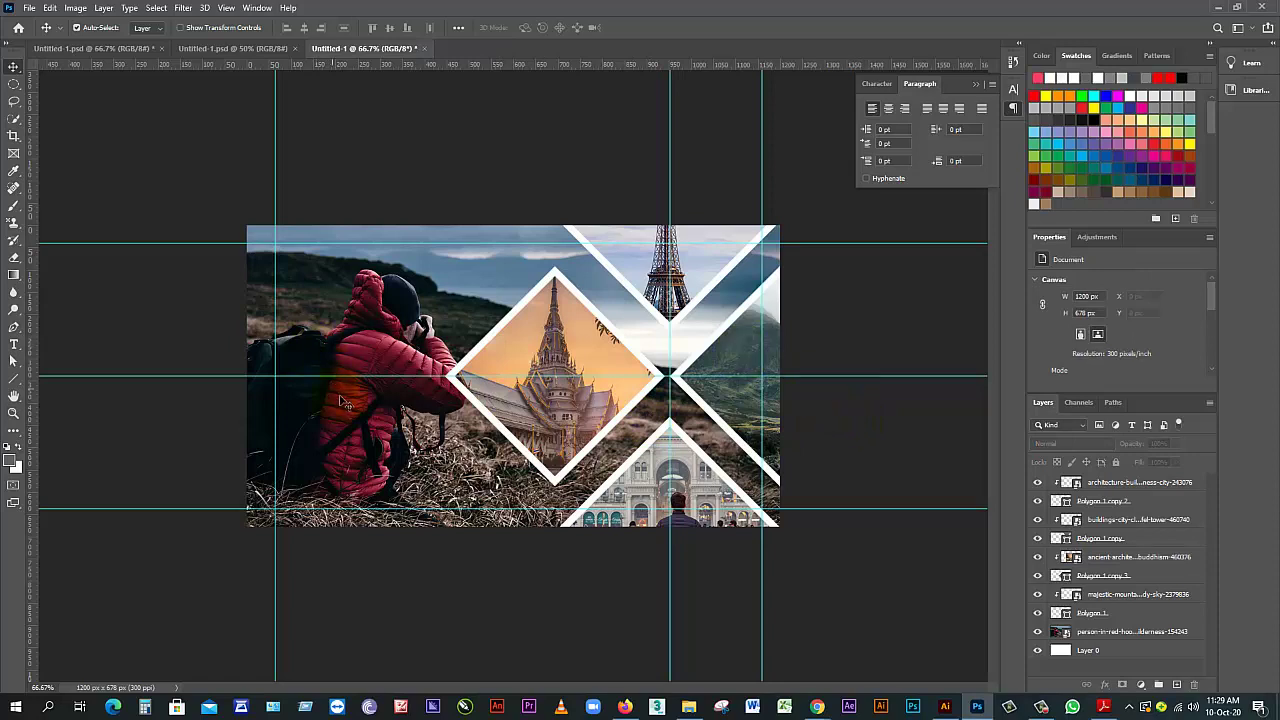
Remove the horizontal guide through the temple diamond's middle and the vertical guide through the top and bottom diamonds
drag(824, 331, 818, 60)
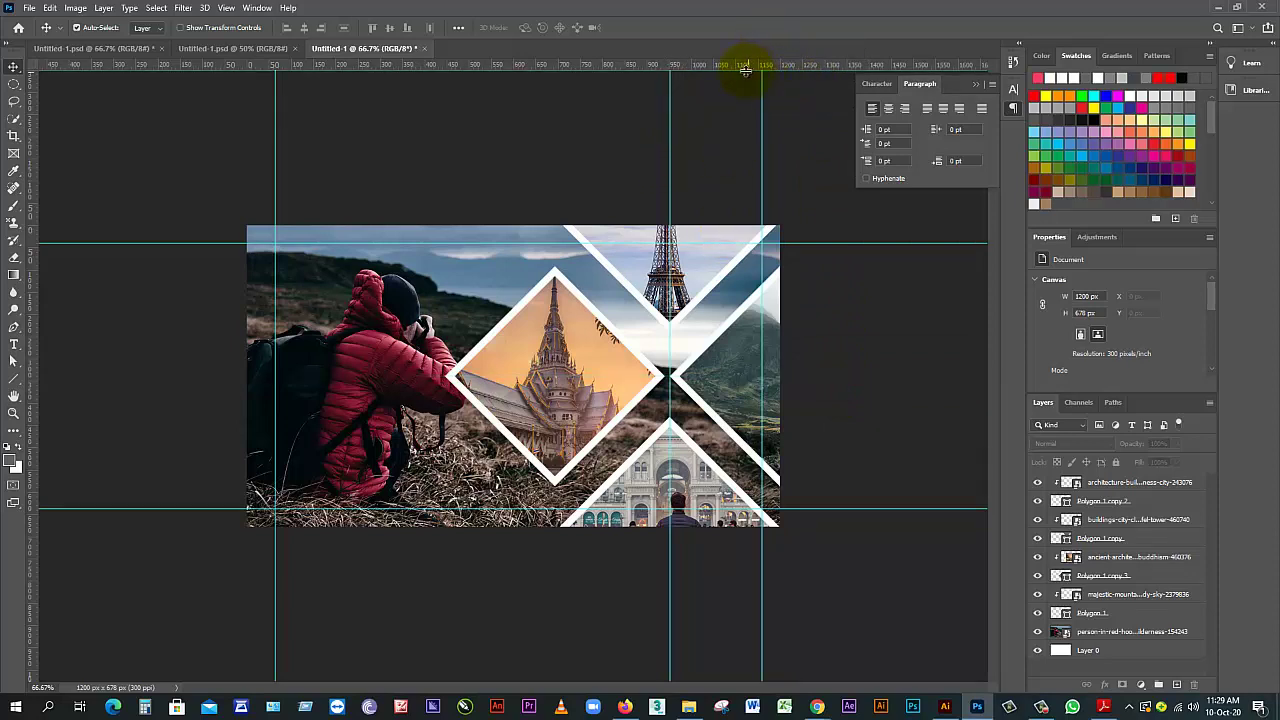
drag(757, 72, 716, 75)
drag(641, 159, 16, 248)
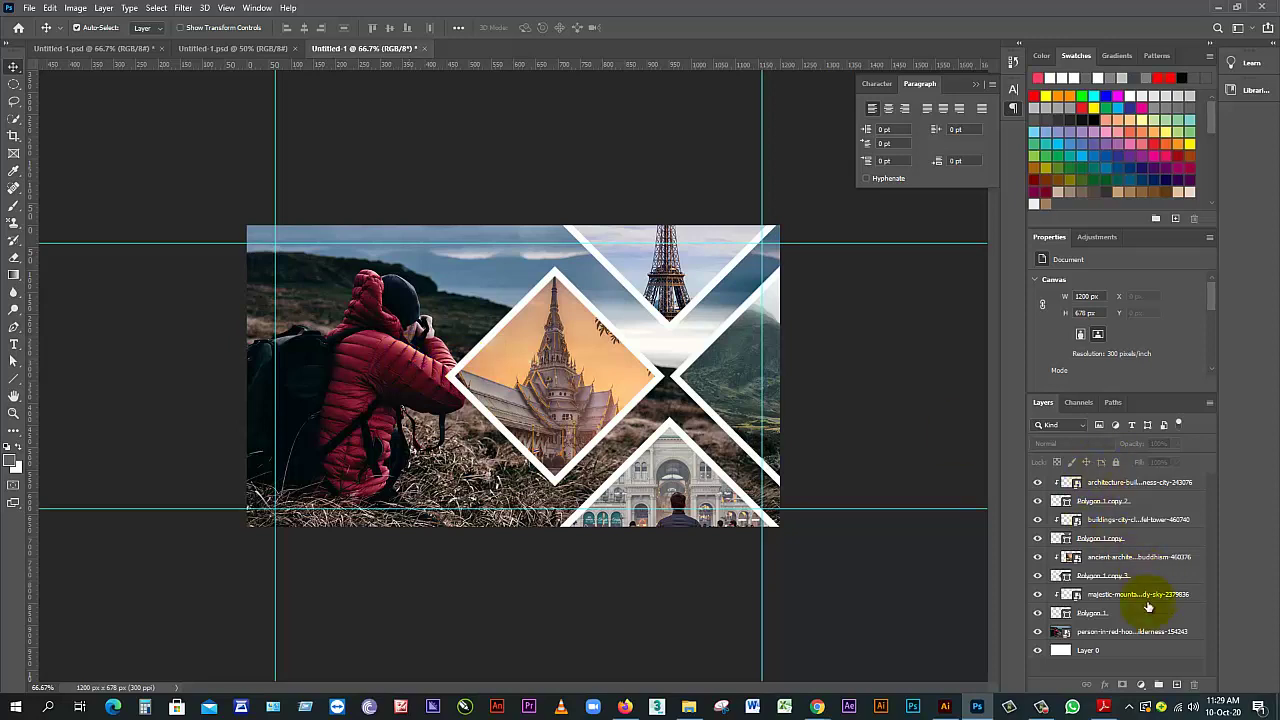
Add an empty layer directly above the background photo and fill it with the light orange sampled from the temple image's sky
click(1088, 651)
click(1085, 632)
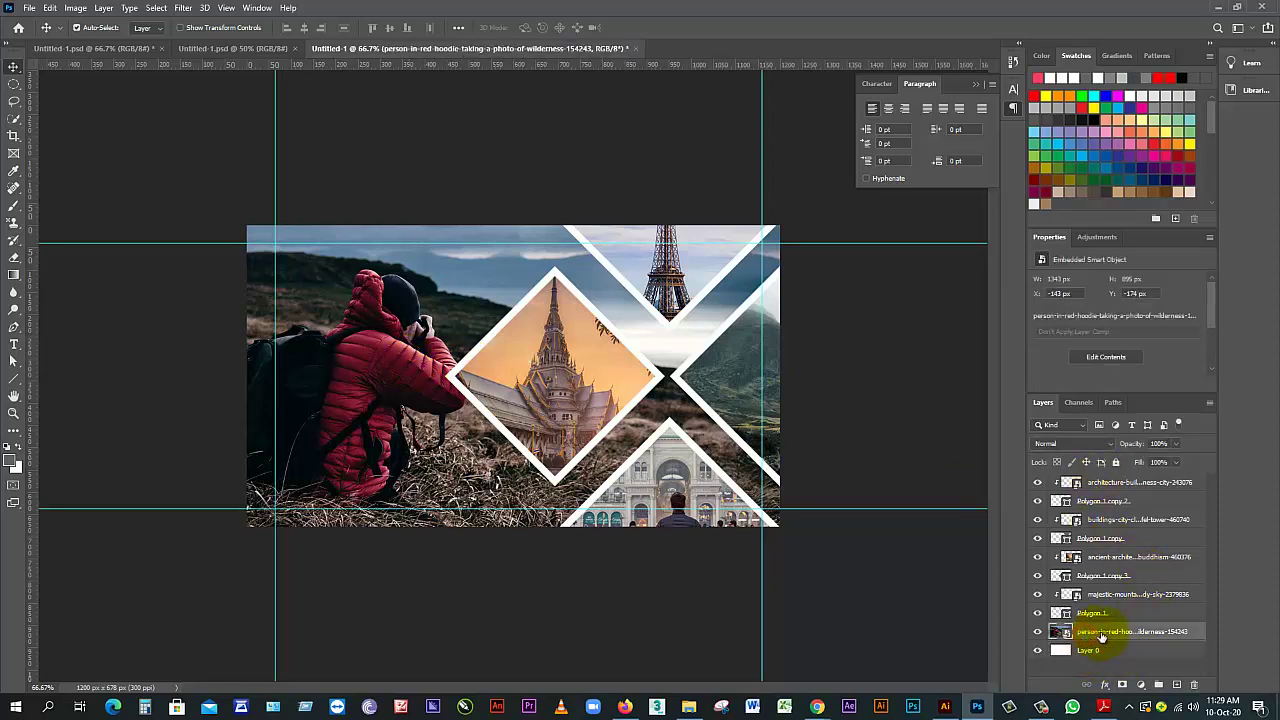
click(1176, 684)
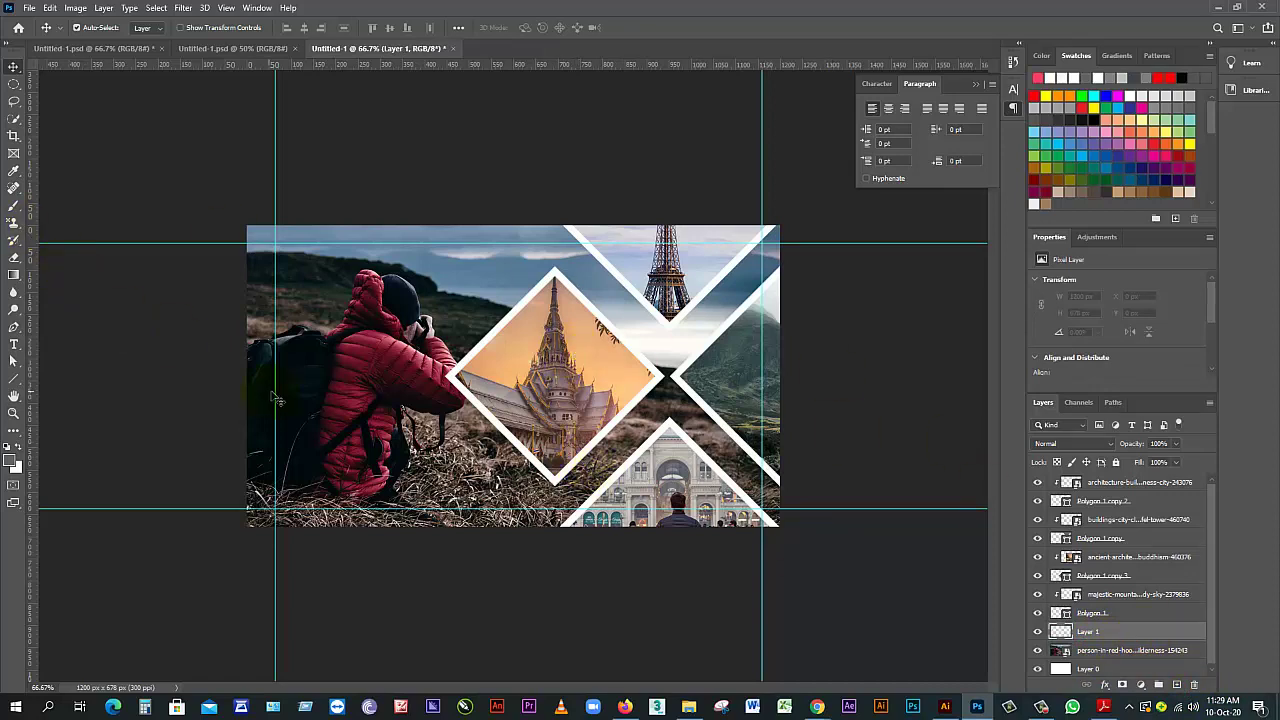
click(14, 170)
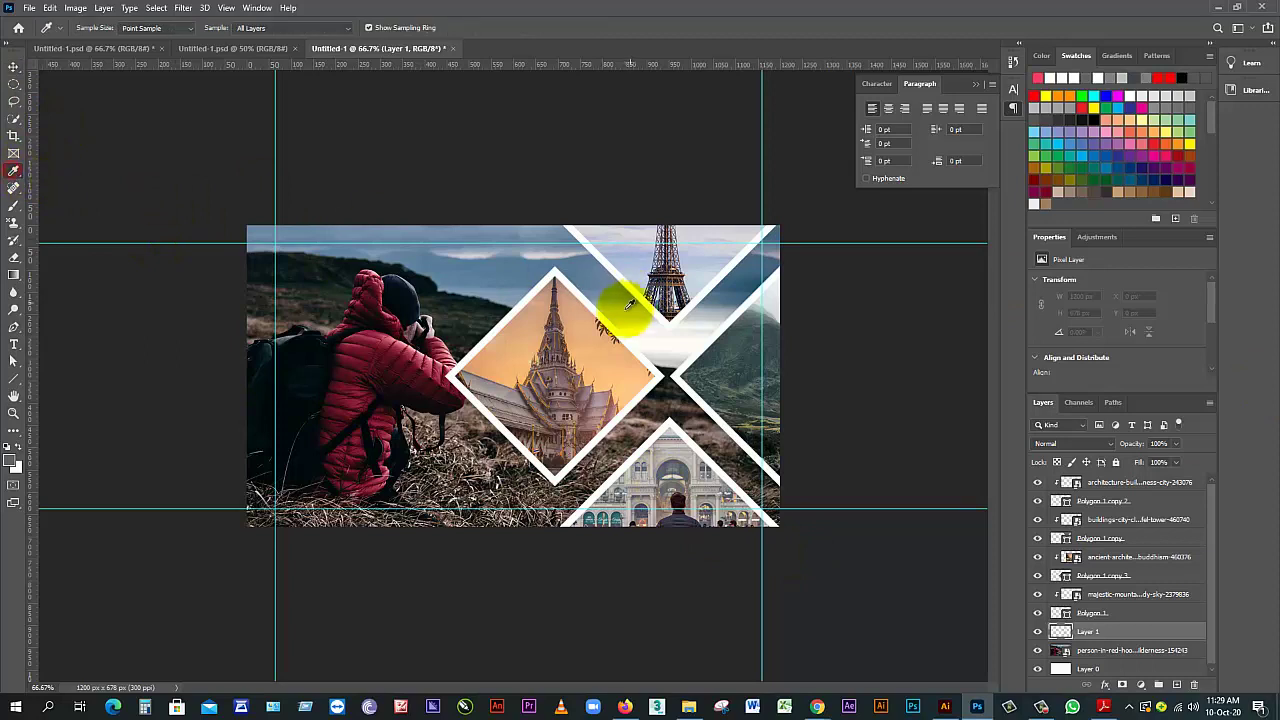
click(598, 322)
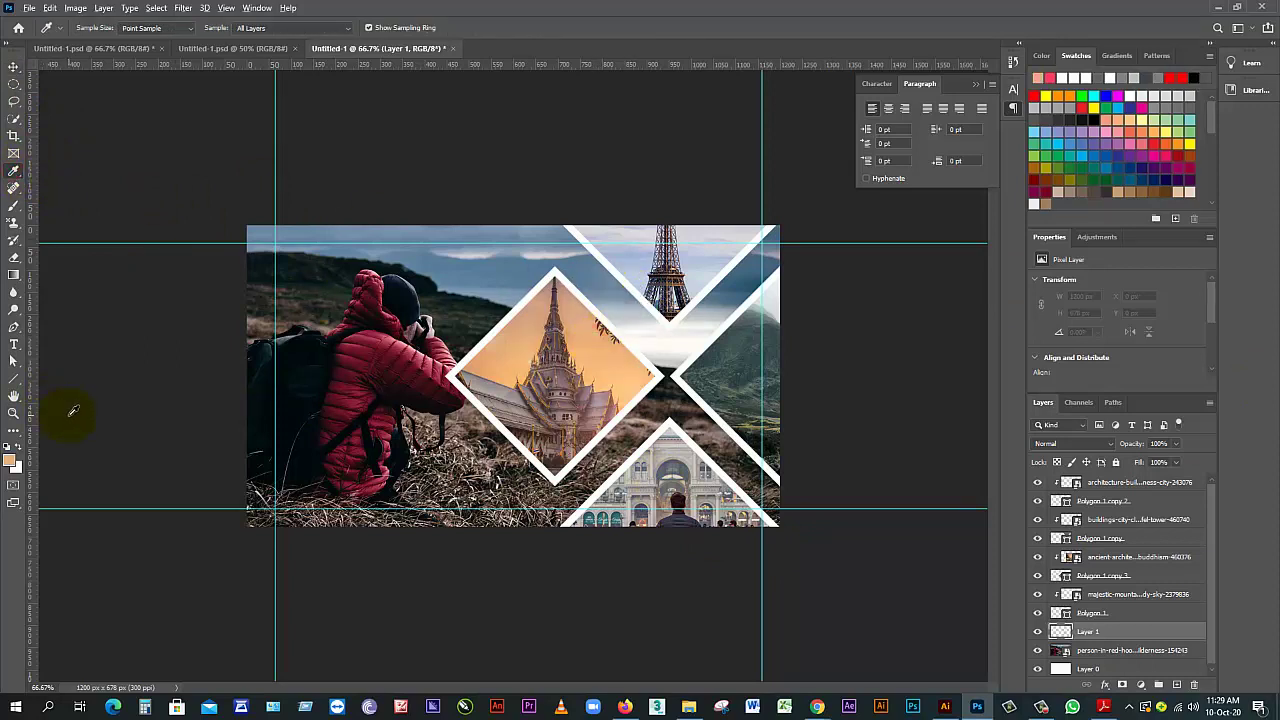
key(alt+BackSpace)
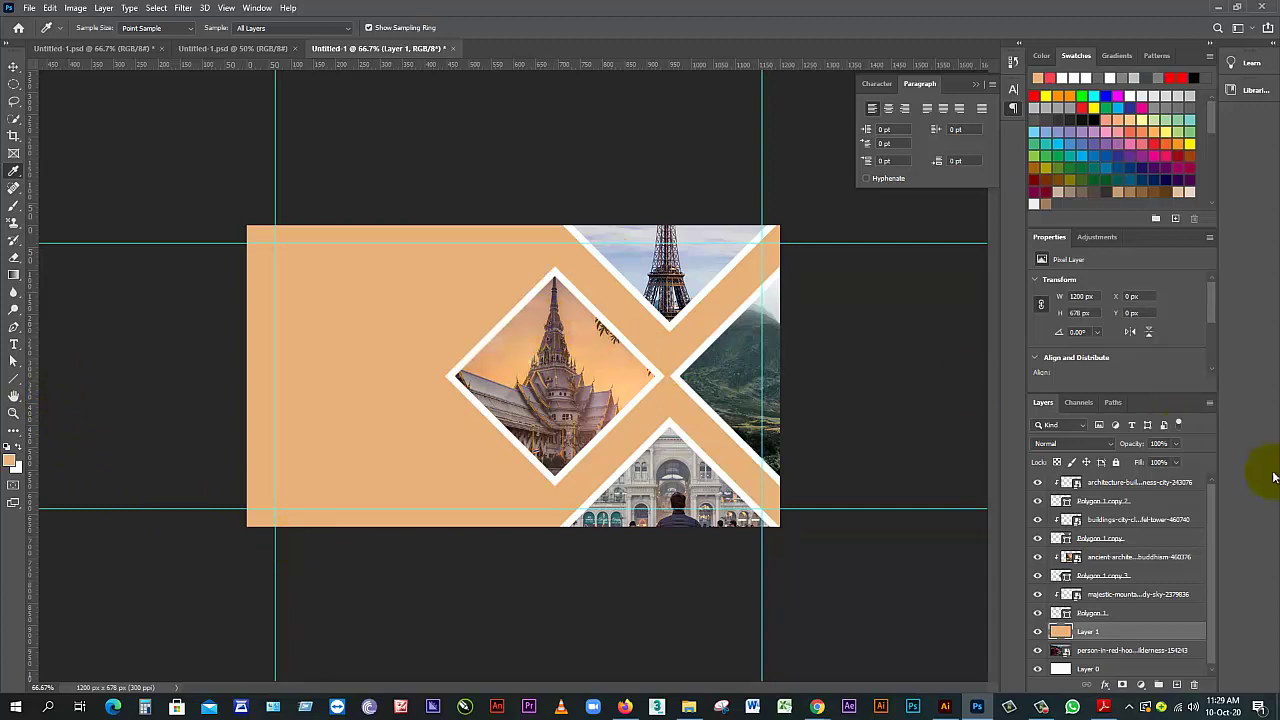
Move the background photo's layer above the orange fill layer and reduce the photo's opacity to 17%
mouse_move(1122, 658)
mouse_down()
mouse_move(1108, 636)
mouse_move(1093, 638)
mouse_move(1098, 655)
mouse_up()
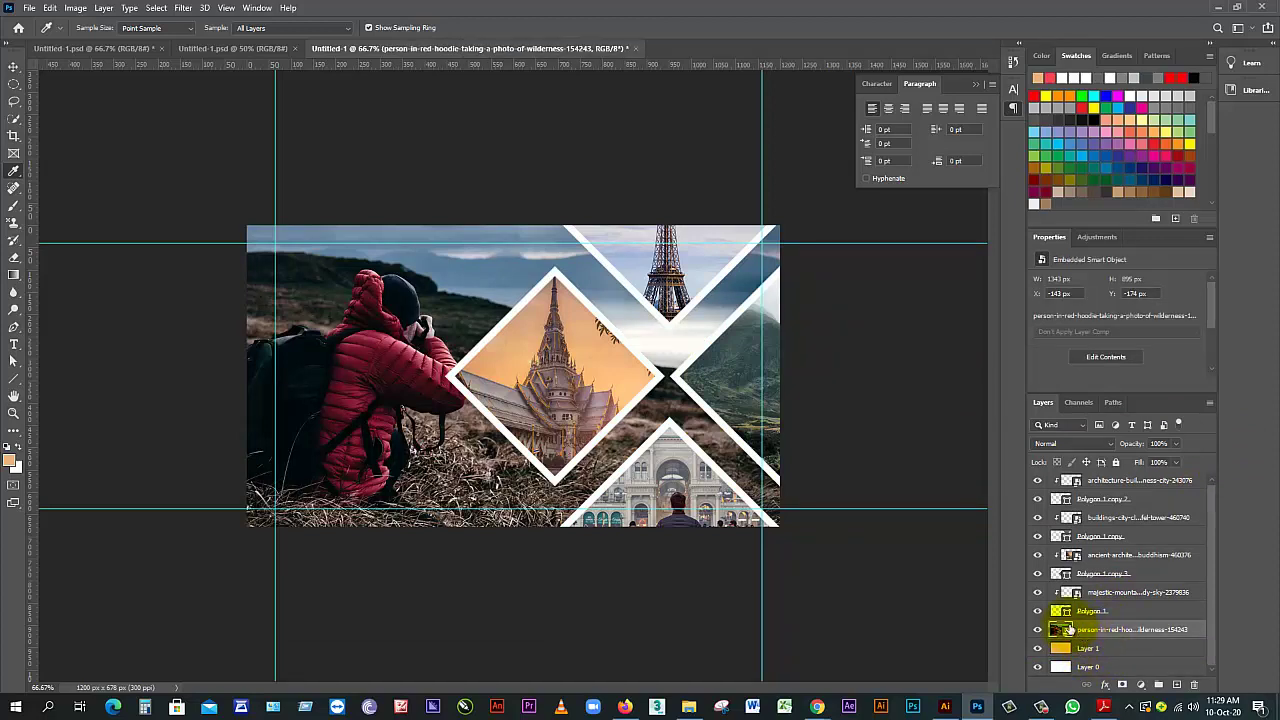
click(1177, 444)
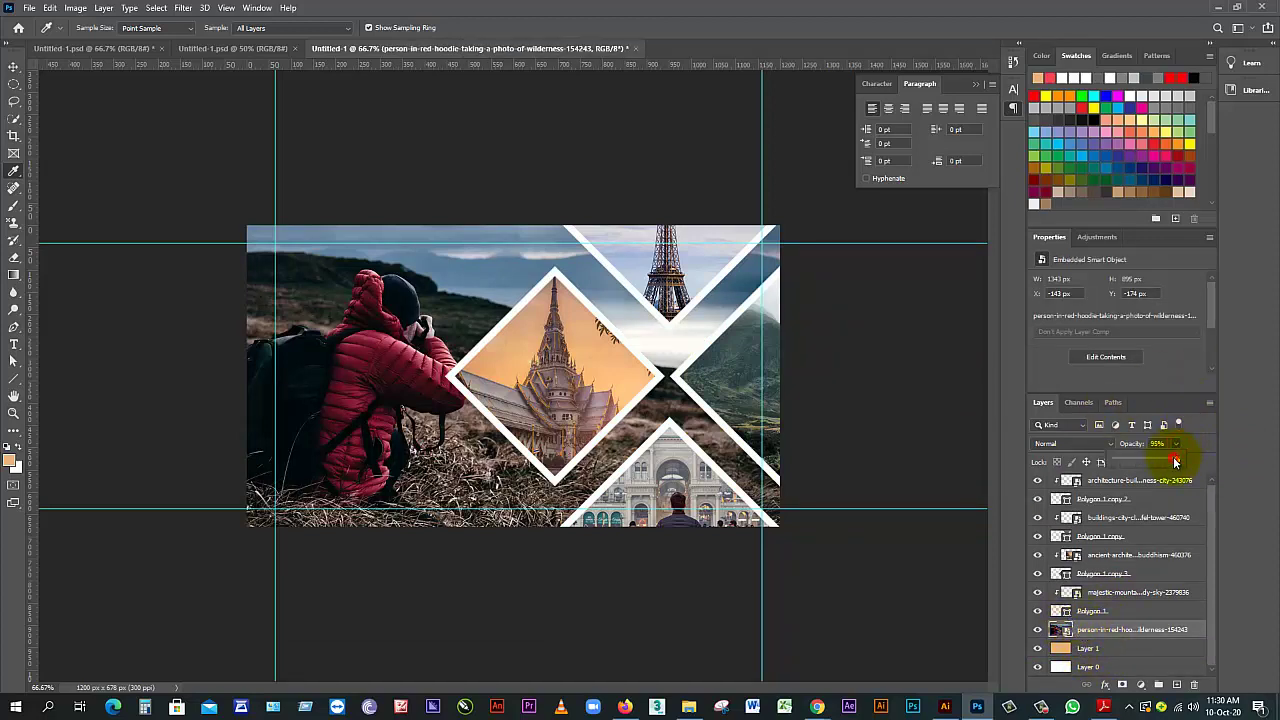
drag(1175, 461, 1129, 463)
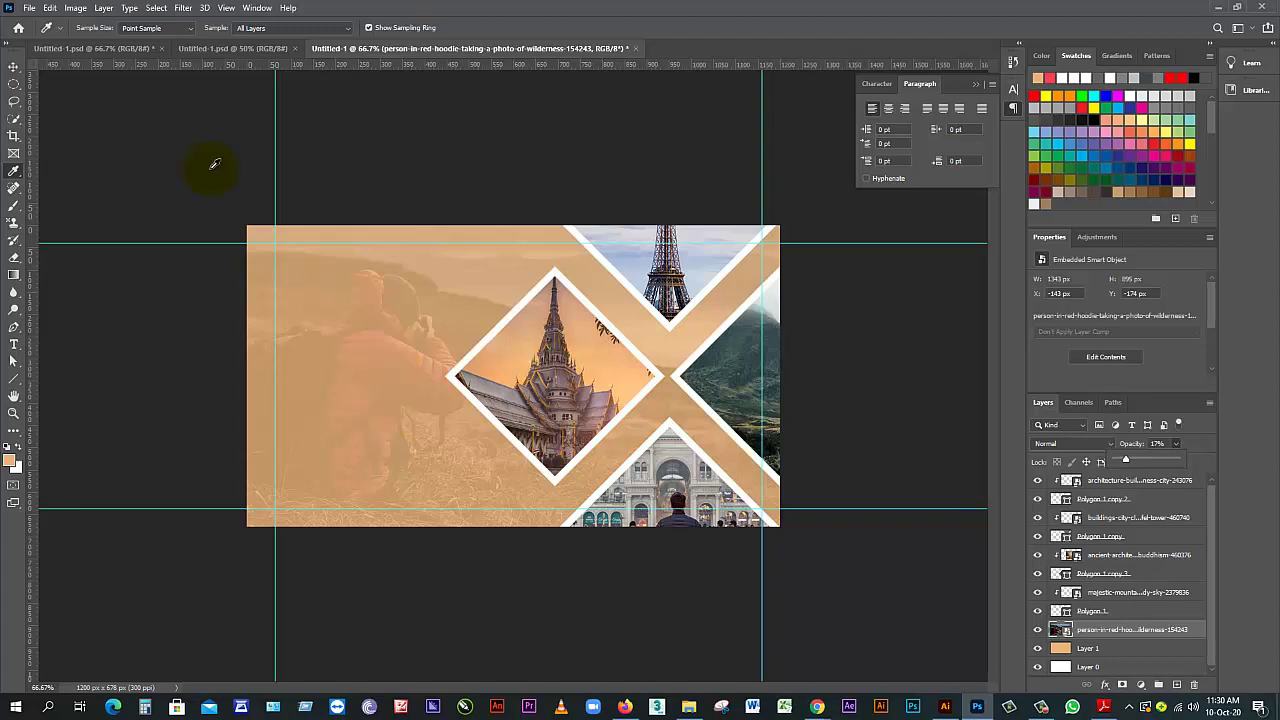
Close the business card document and copy the LEDP TRAVELS heading from the Tour Of Bhutan design into the banner's upper-left guide corner
click(225, 49)
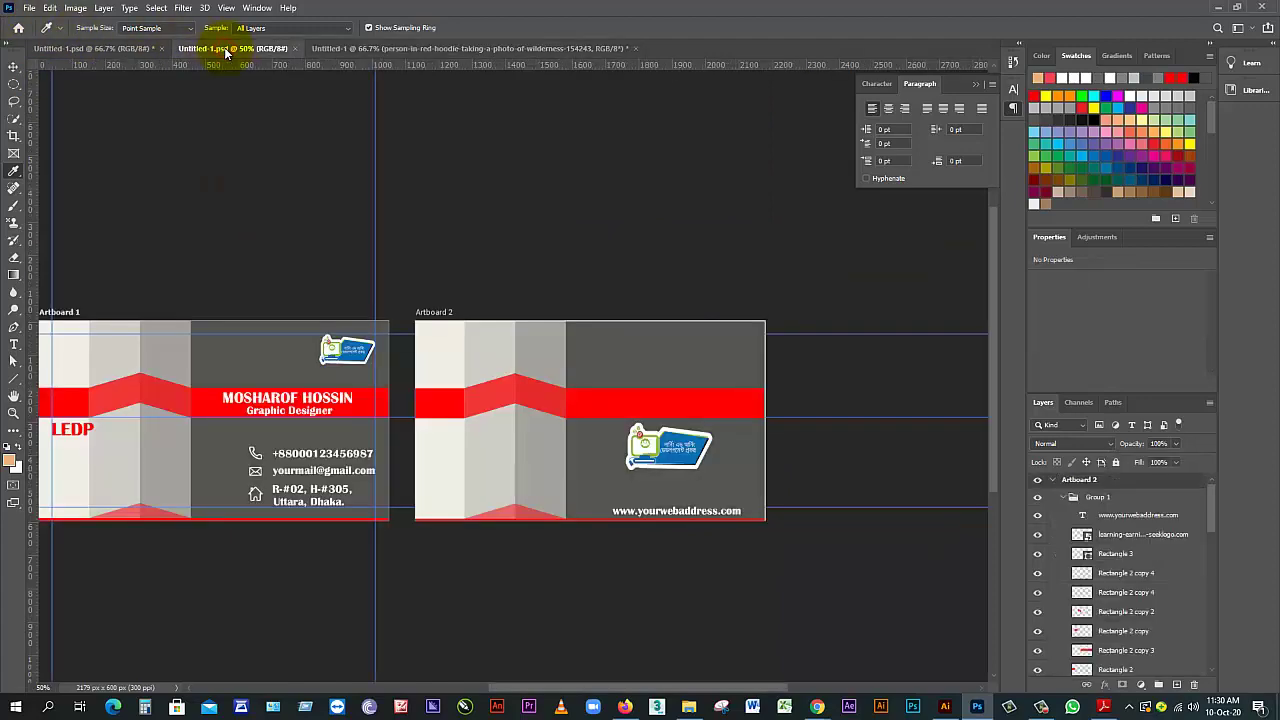
click(295, 48)
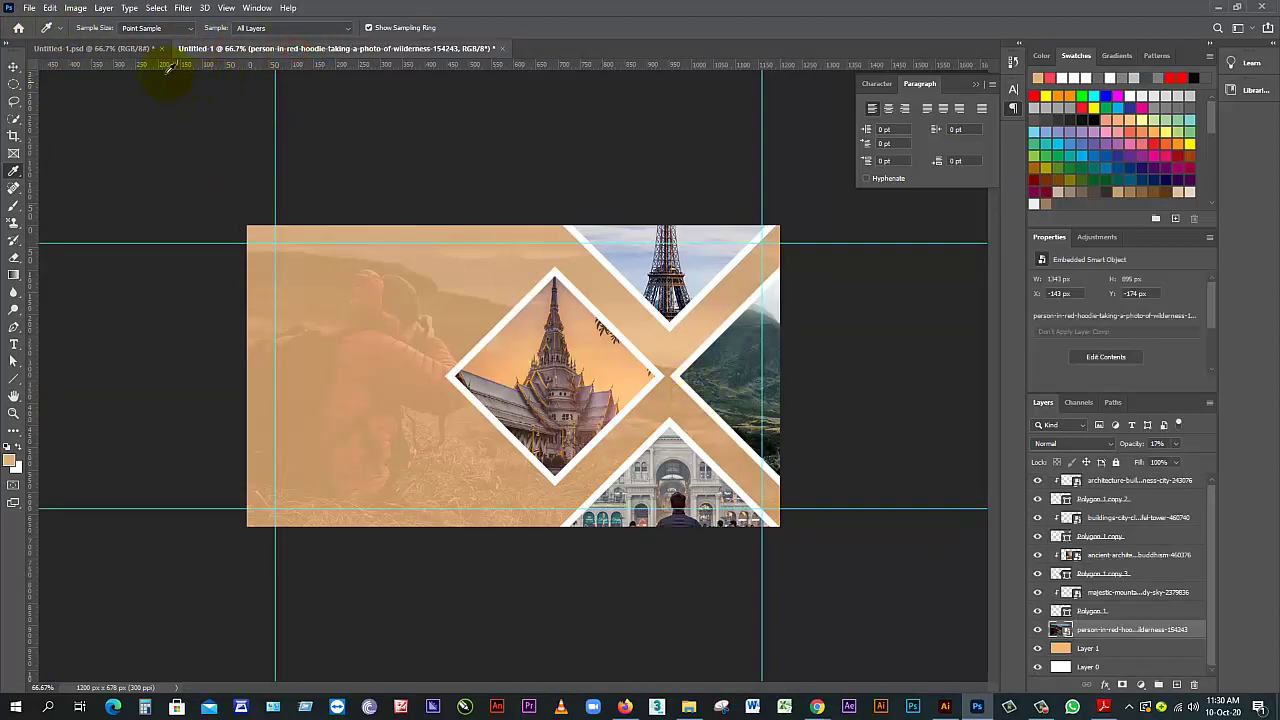
click(100, 48)
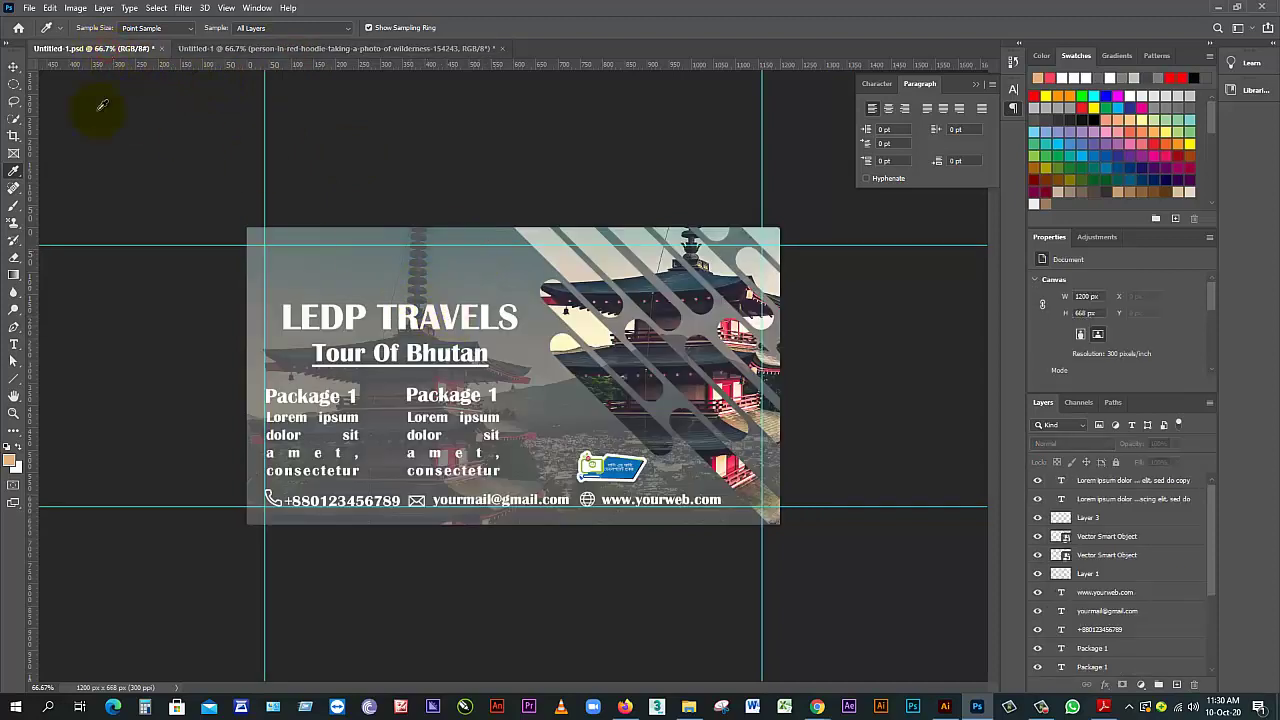
click(14, 66)
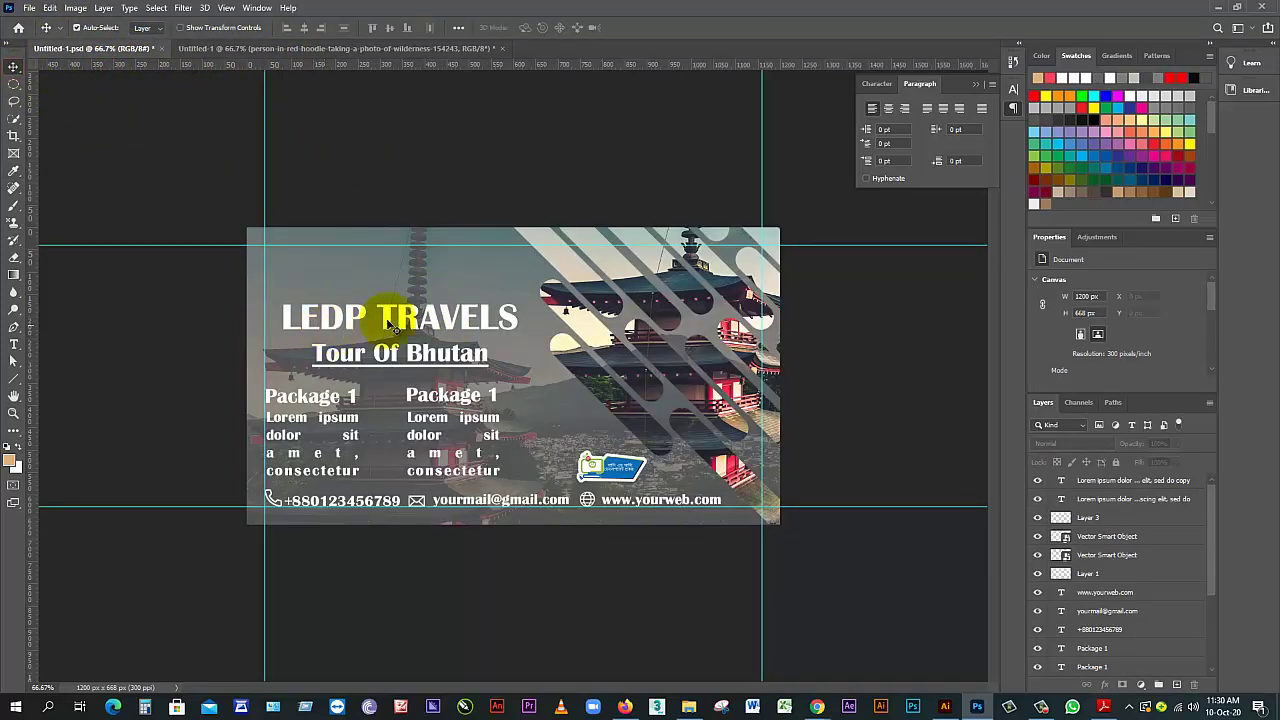
drag(483, 320, 421, 268)
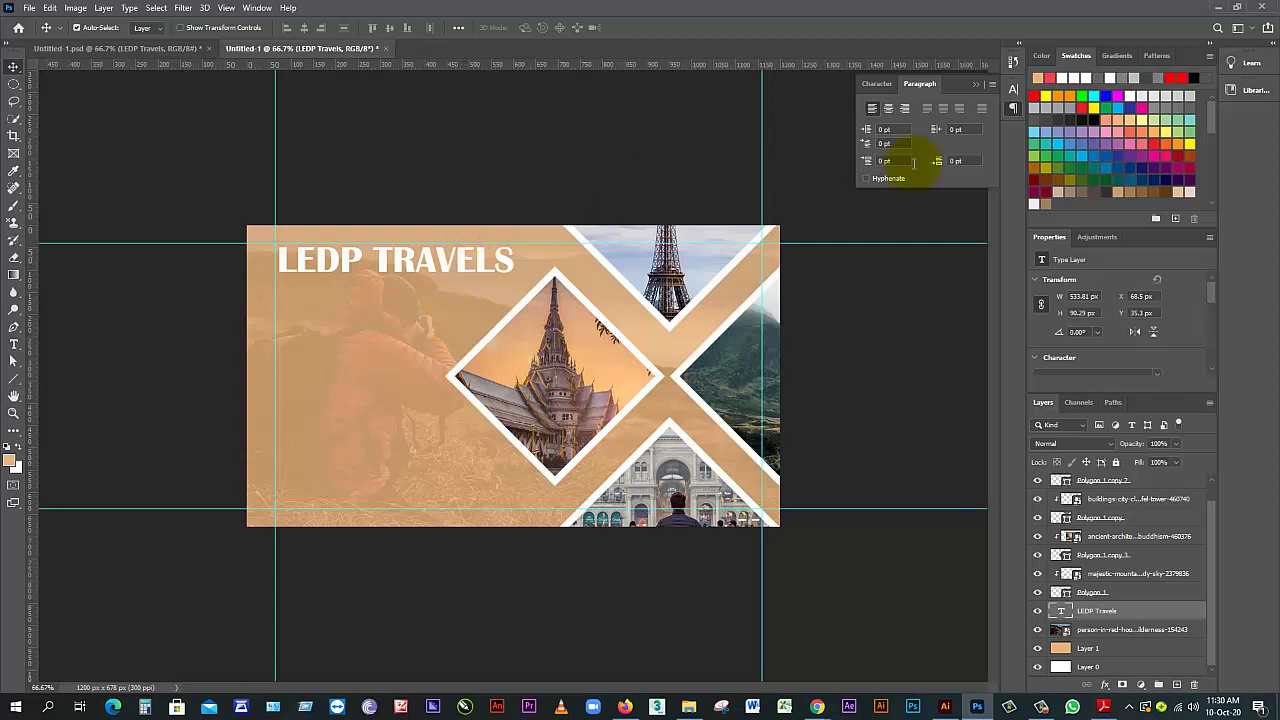
Try recolouring the LEDP TRAVELS heading with the light orange, and undo the colour change
click(877, 84)
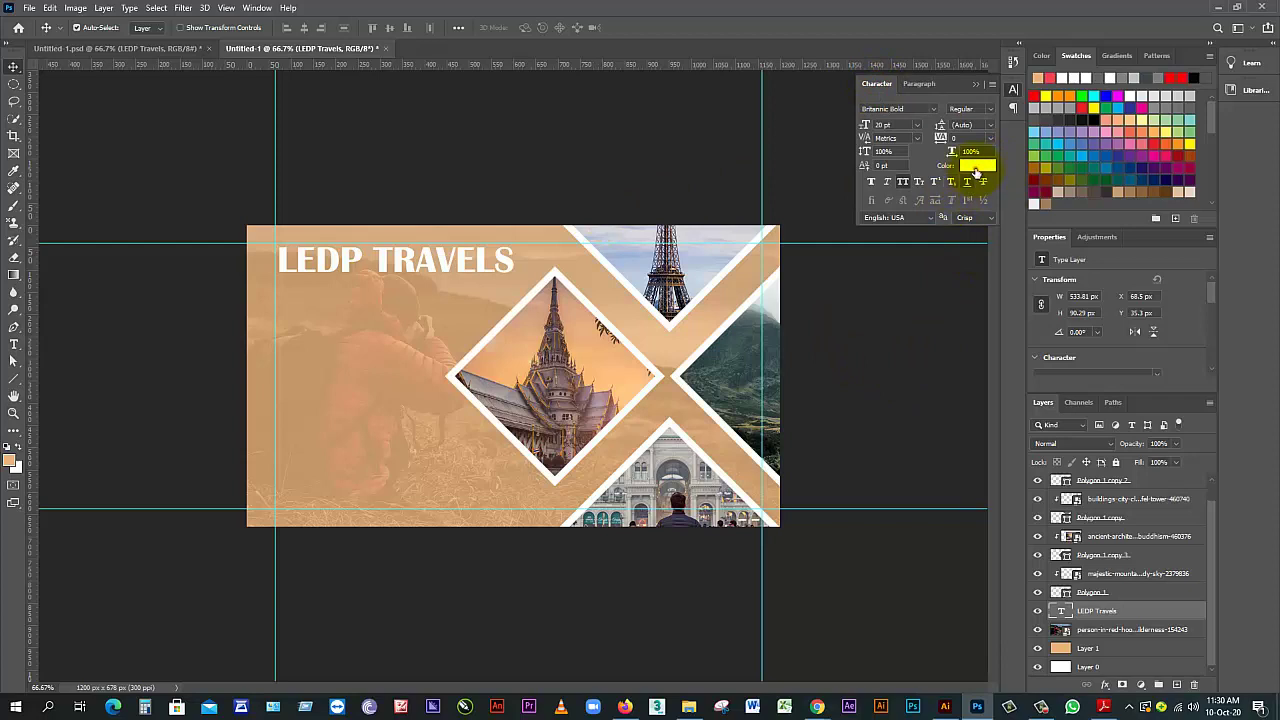
click(977, 165)
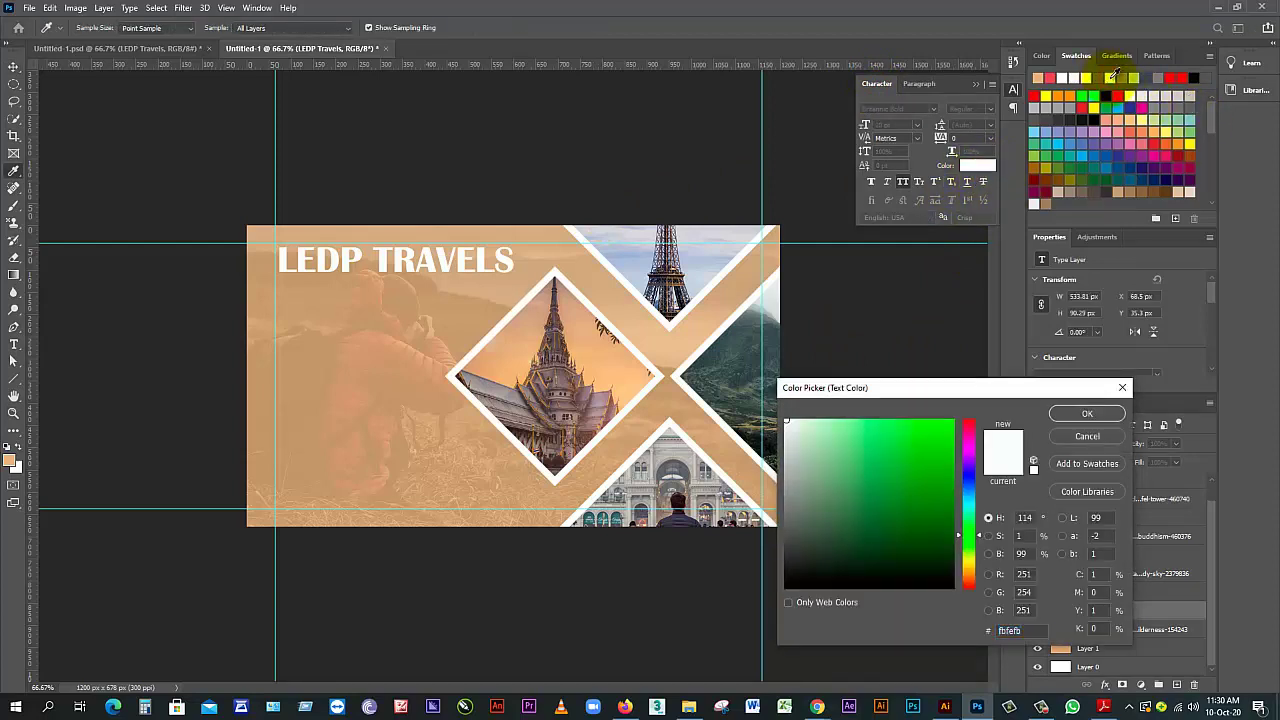
click(1087, 415)
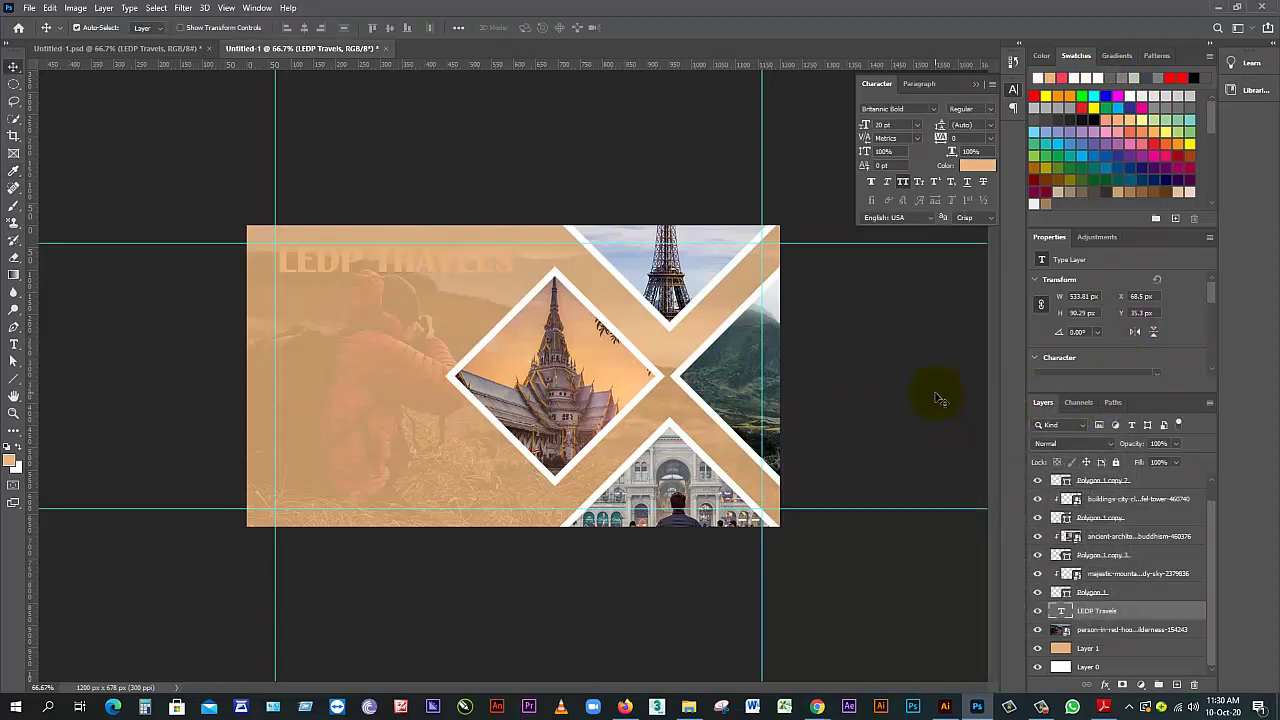
key(ctrl+z)
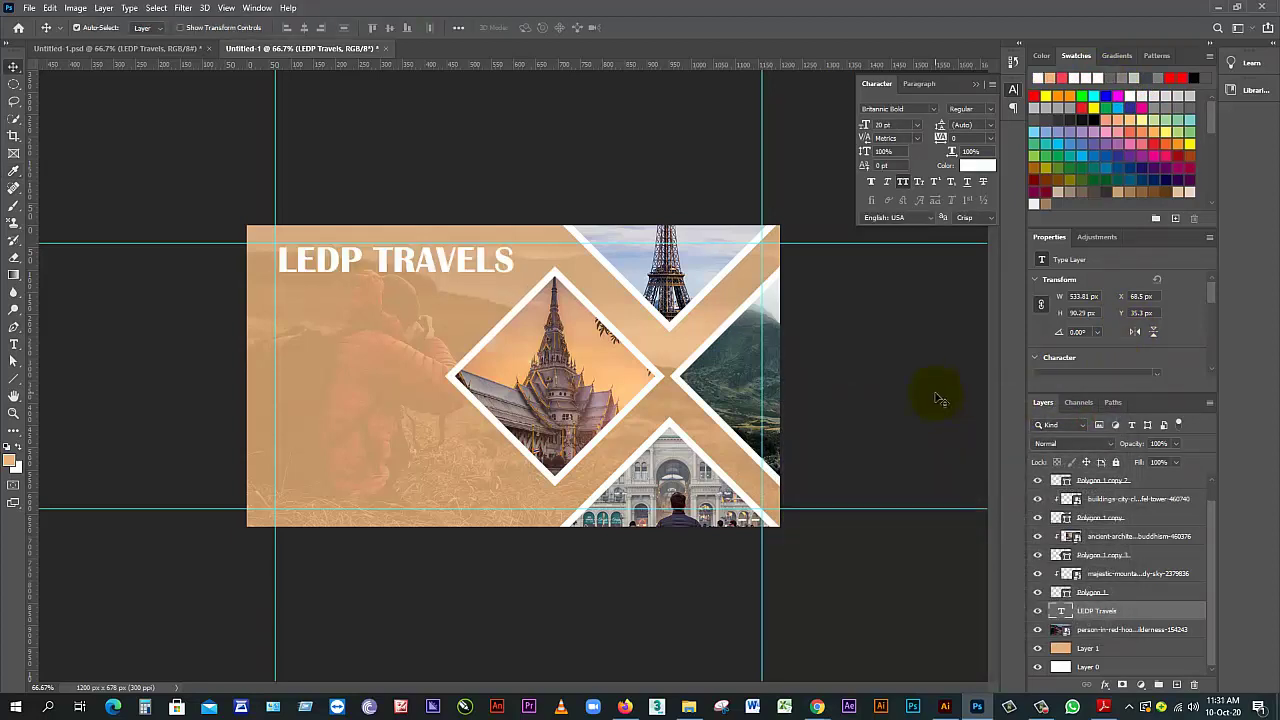
click(977, 165)
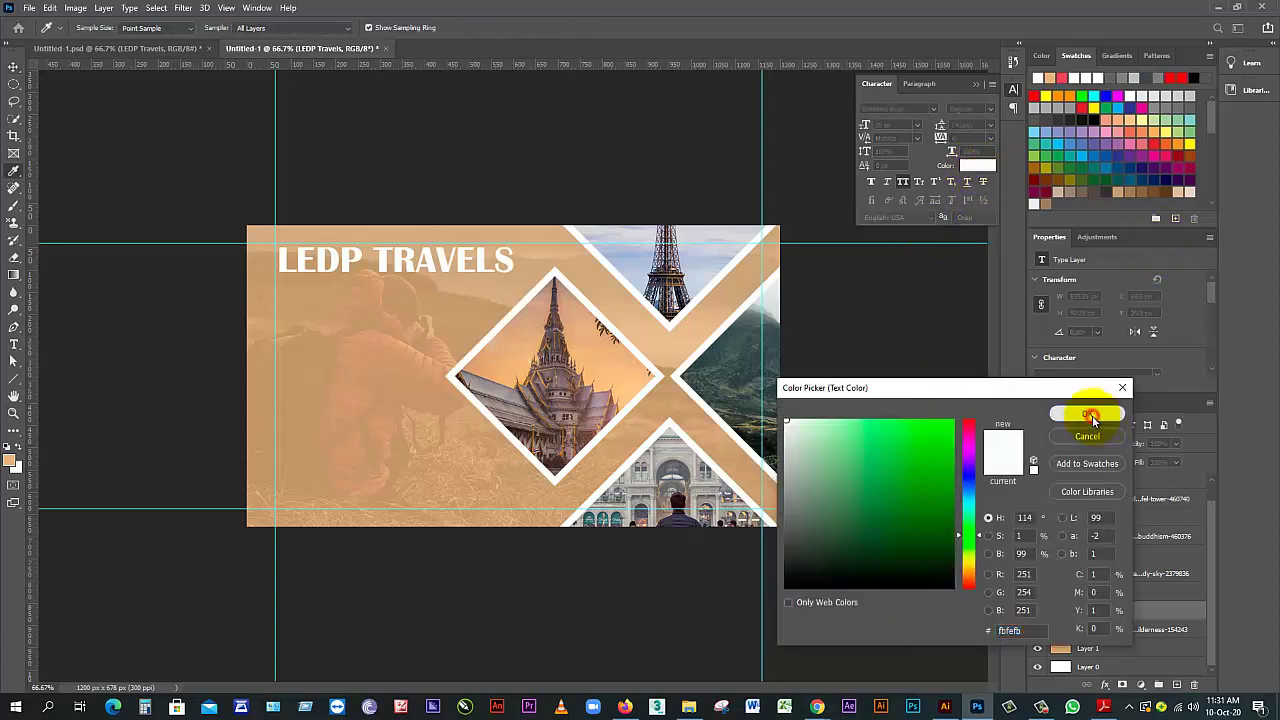
click(1084, 413)
double_click(1068, 612)
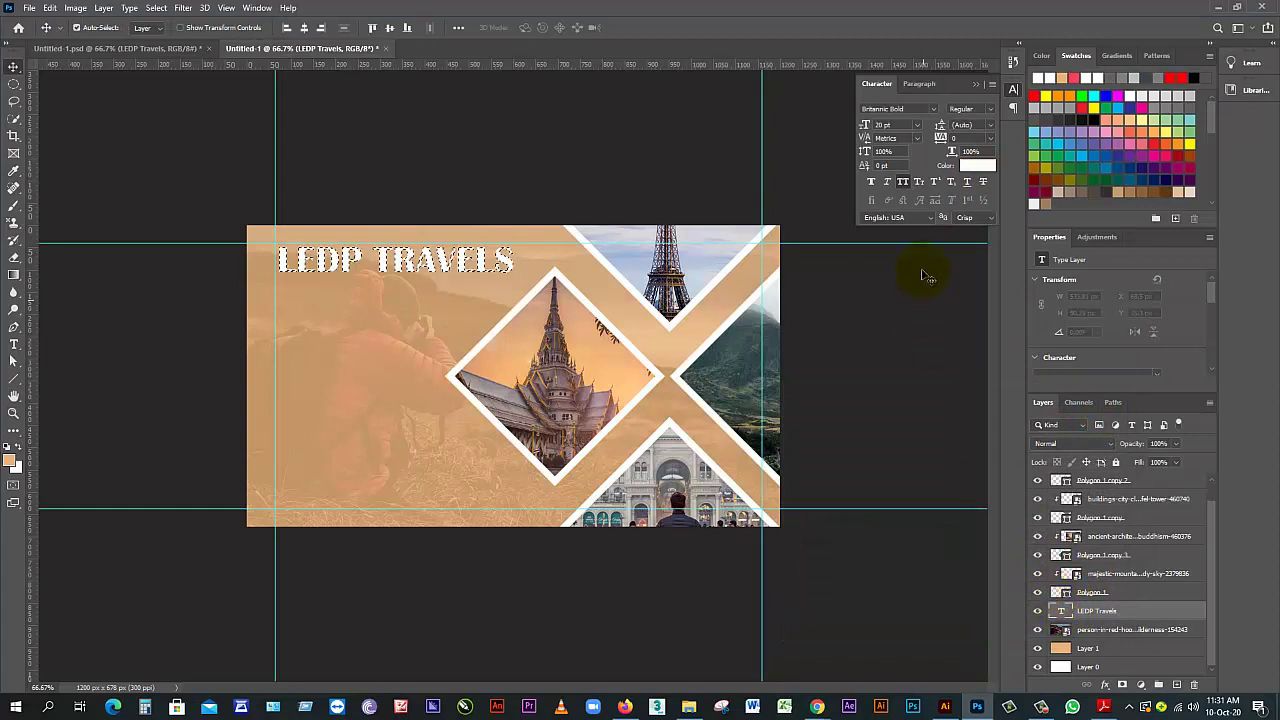
click(977, 165)
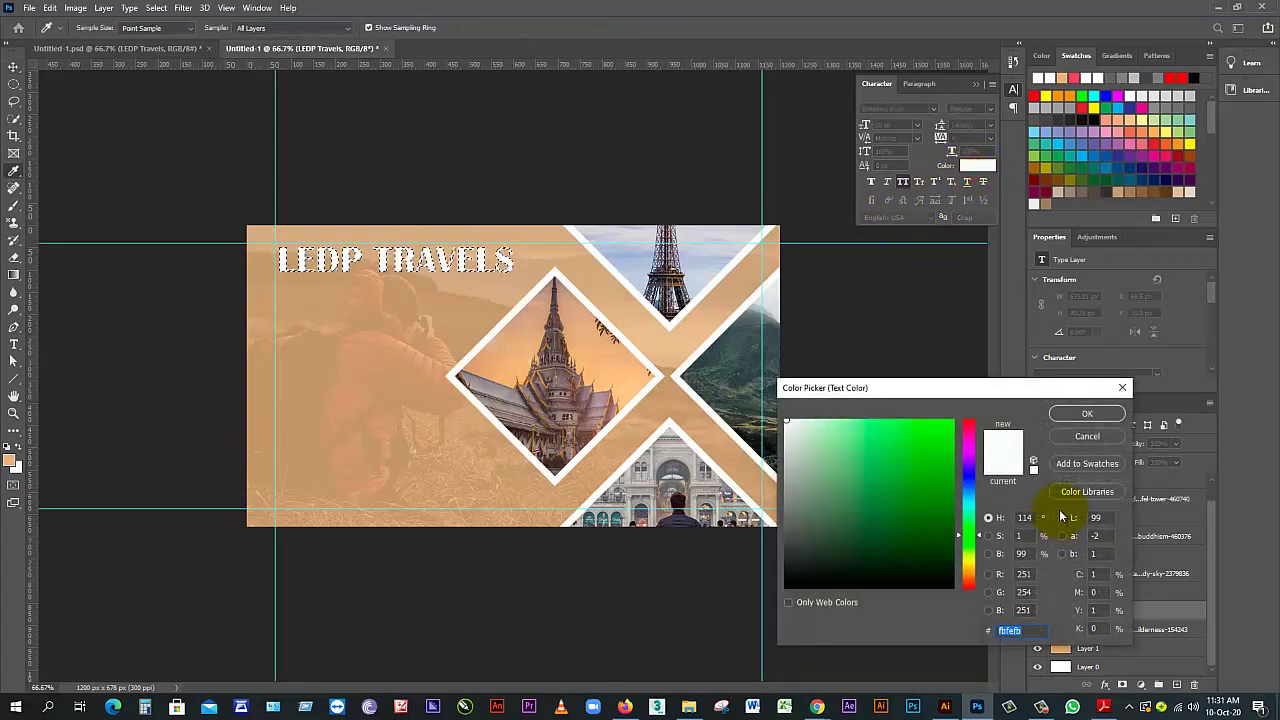
click(1086, 420)
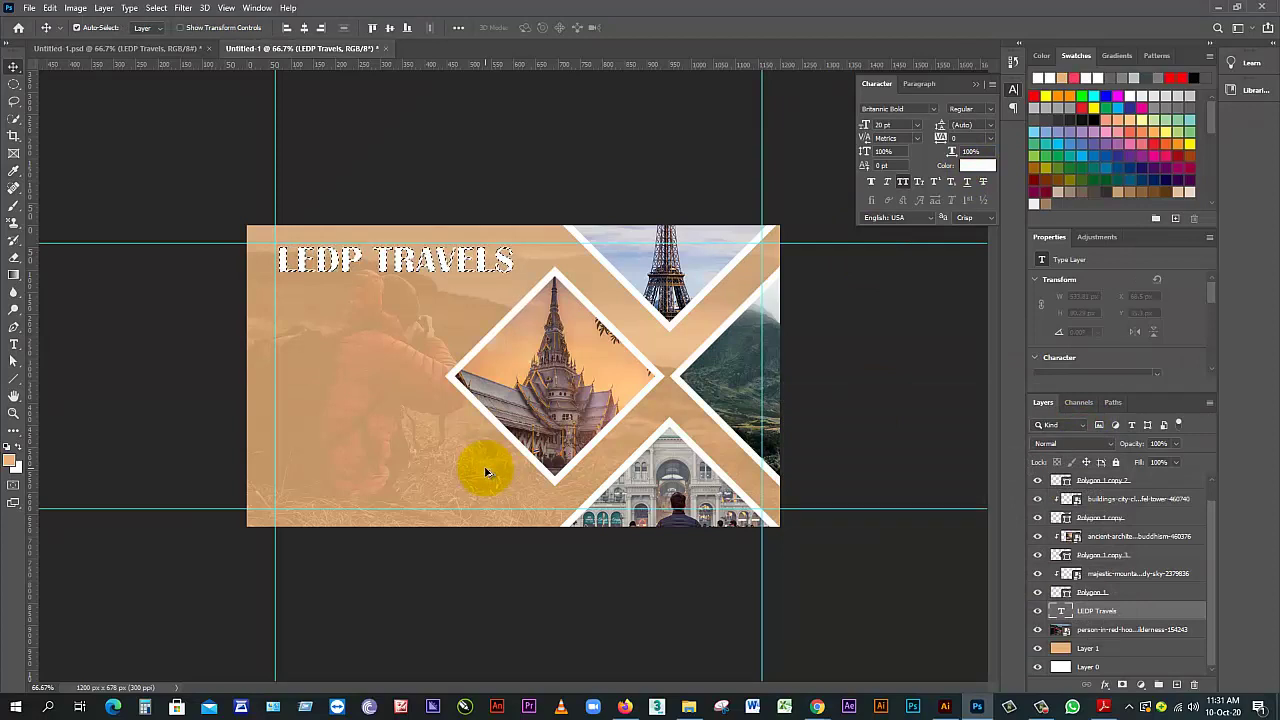
key(ctrl+d)
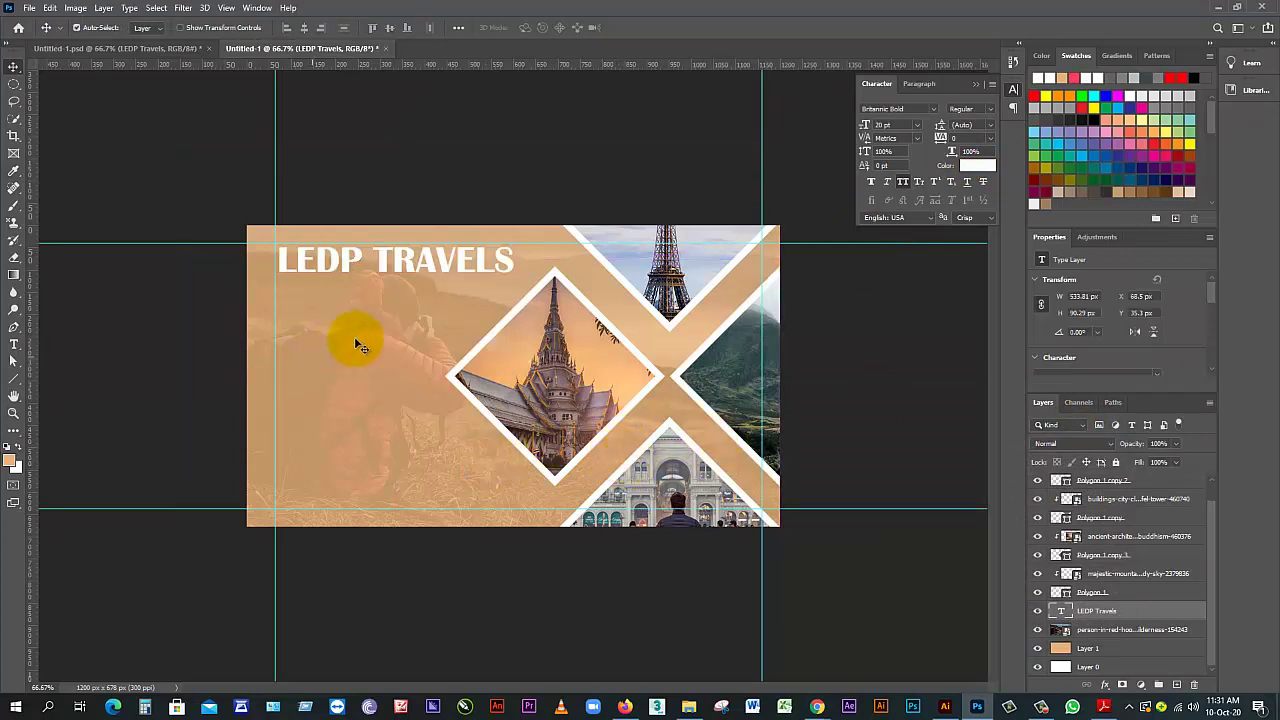
Change the LEDP TRAVELS heading's font to MrEavesXLModOT-Heavy and shift the heading slightly up and right
double_click(483, 265)
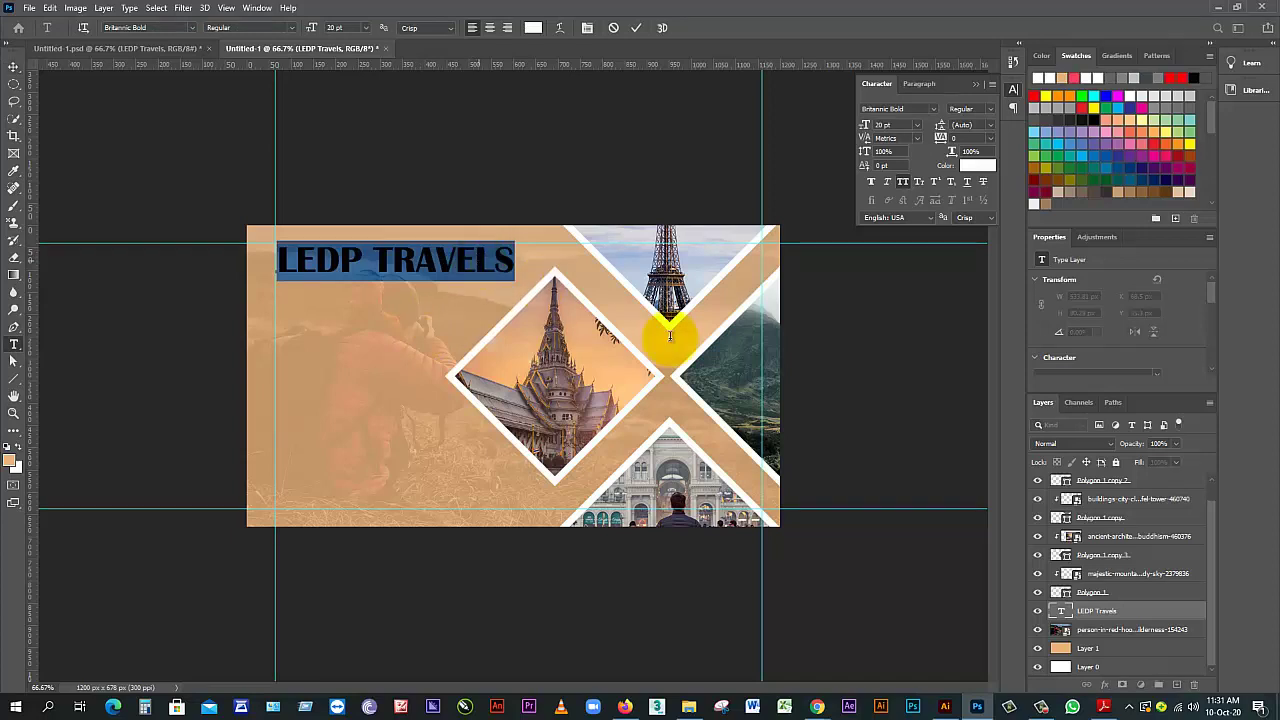
click(194, 28)
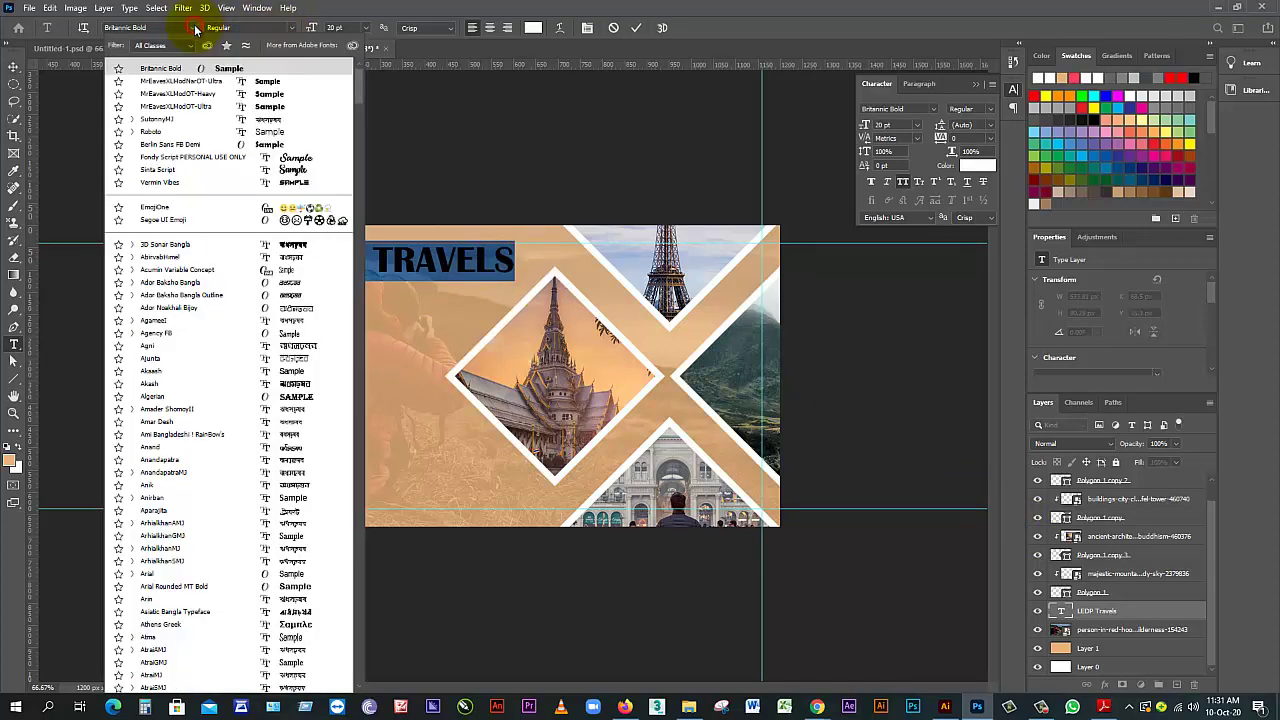
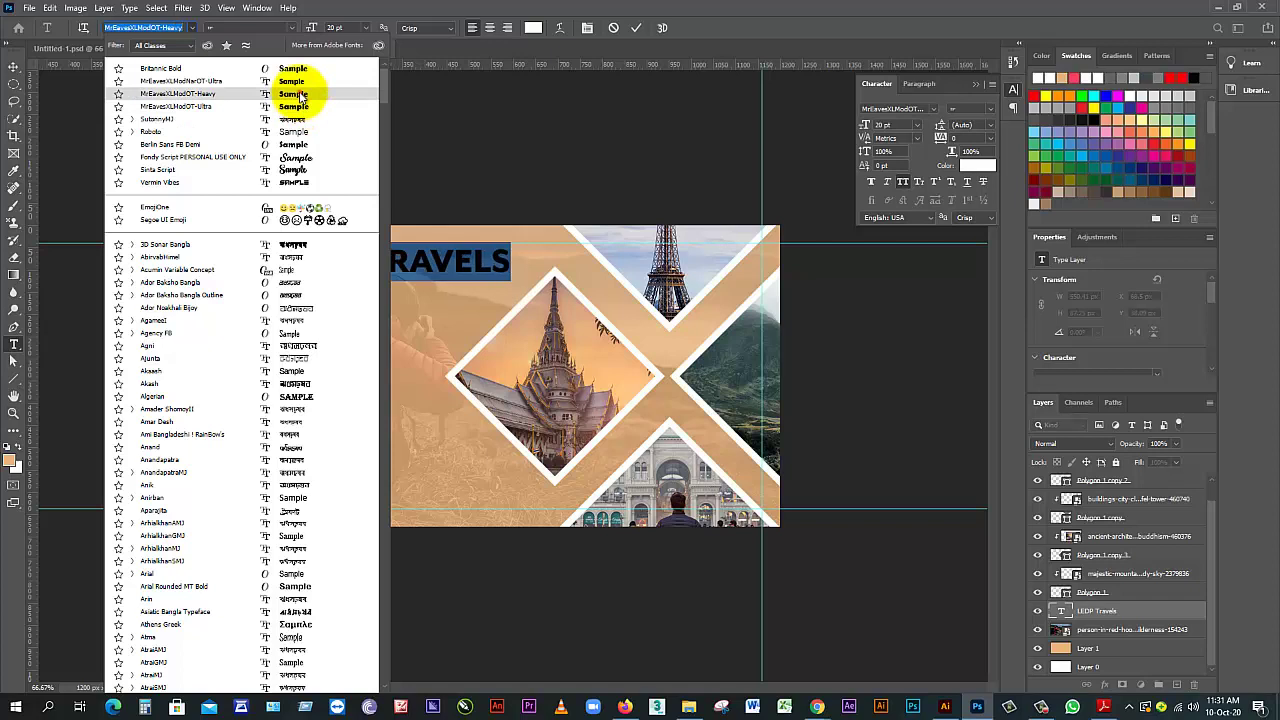
click(298, 93)
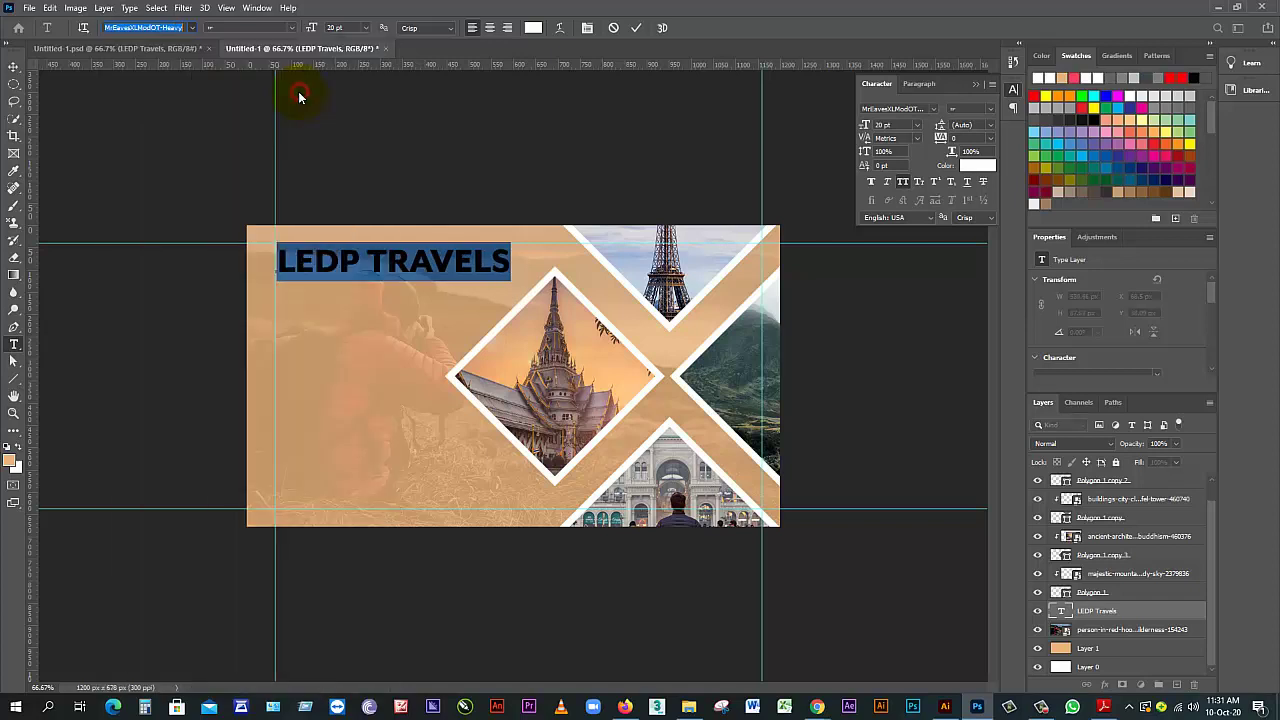
click(12, 68)
click(169, 183)
drag(466, 270, 471, 270)
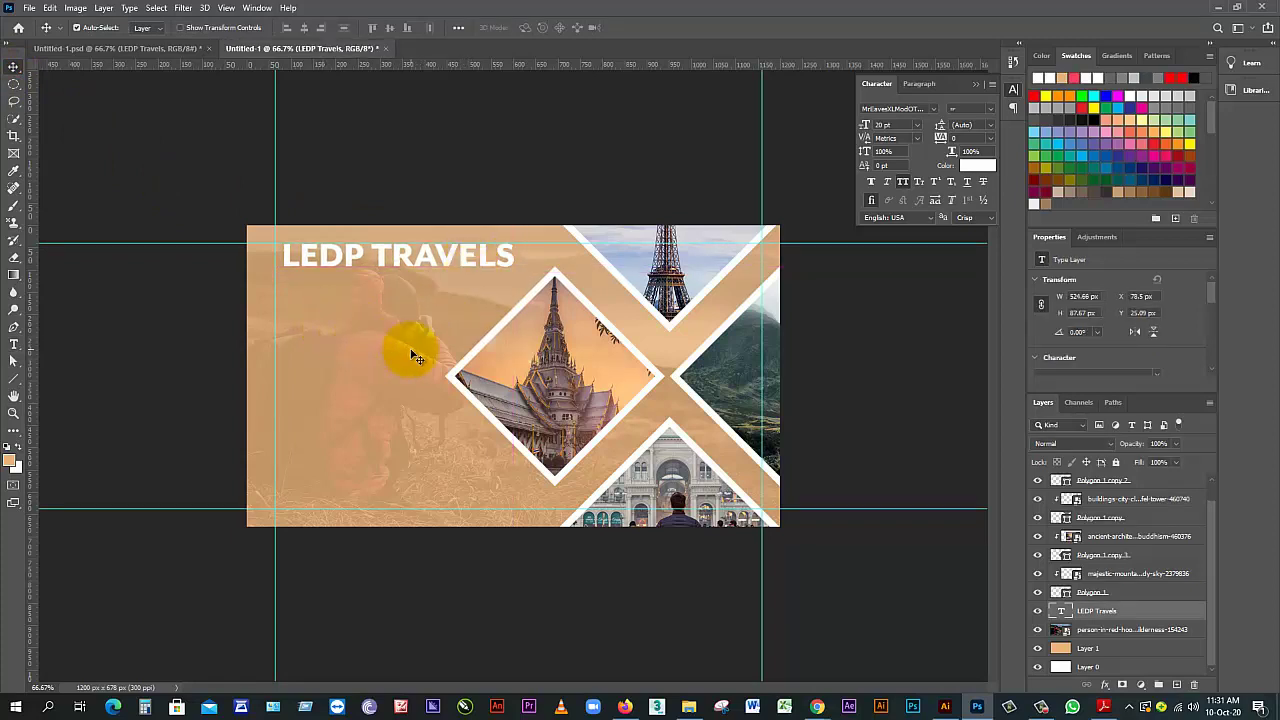
key(c)
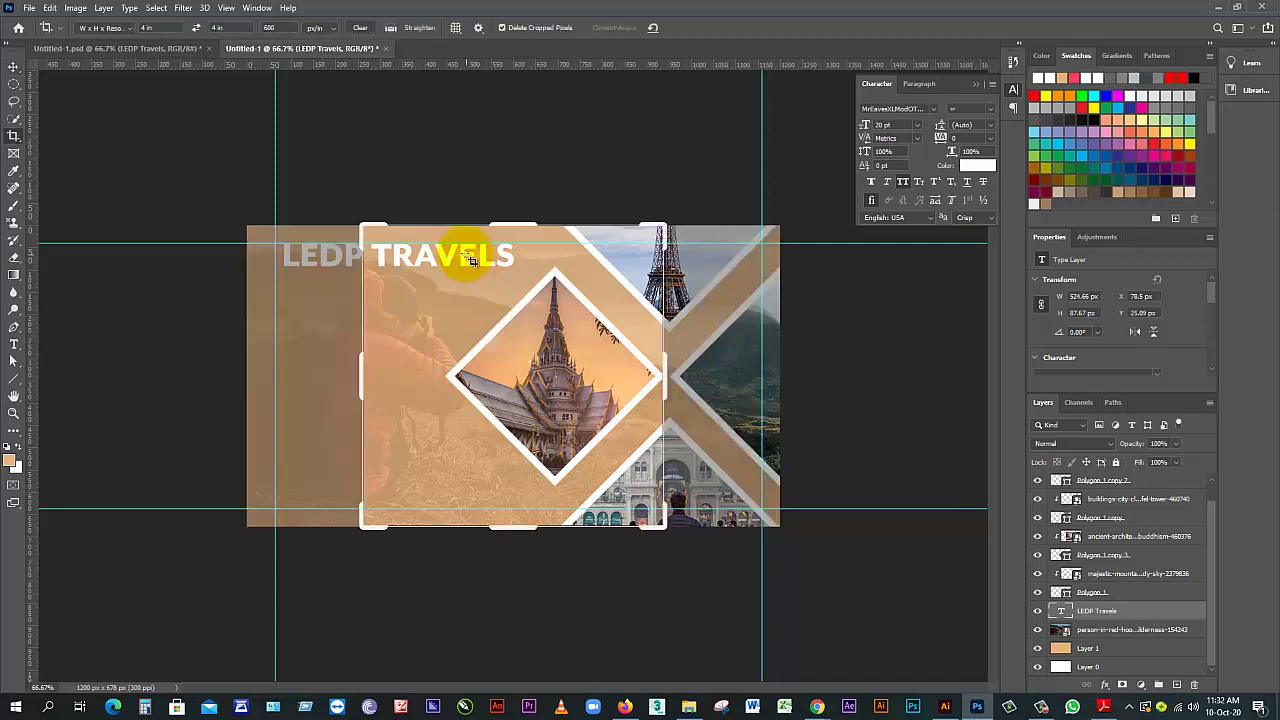
click(14, 67)
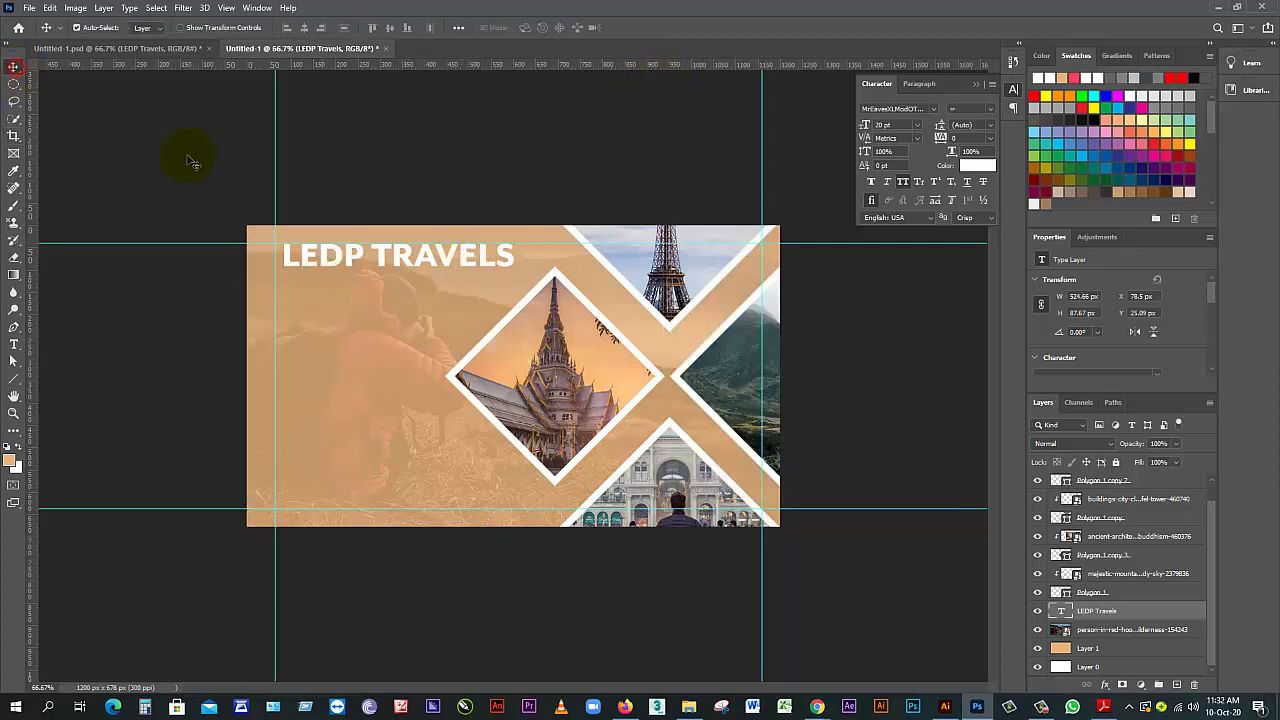
Duplicate the LEDP TRAVELS heading directly below itself and replace the copy's text with SUMMER TOUR
drag(475, 262, 463, 294)
double_click(463, 294)
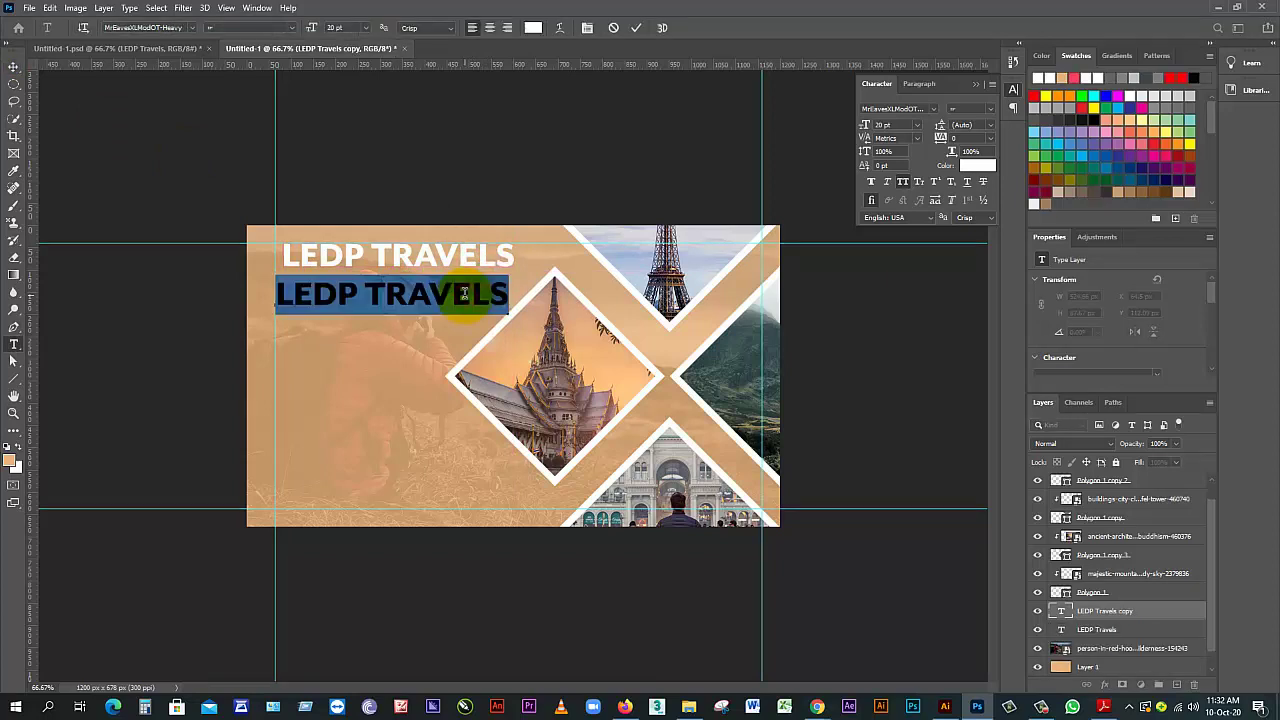
text(SU)
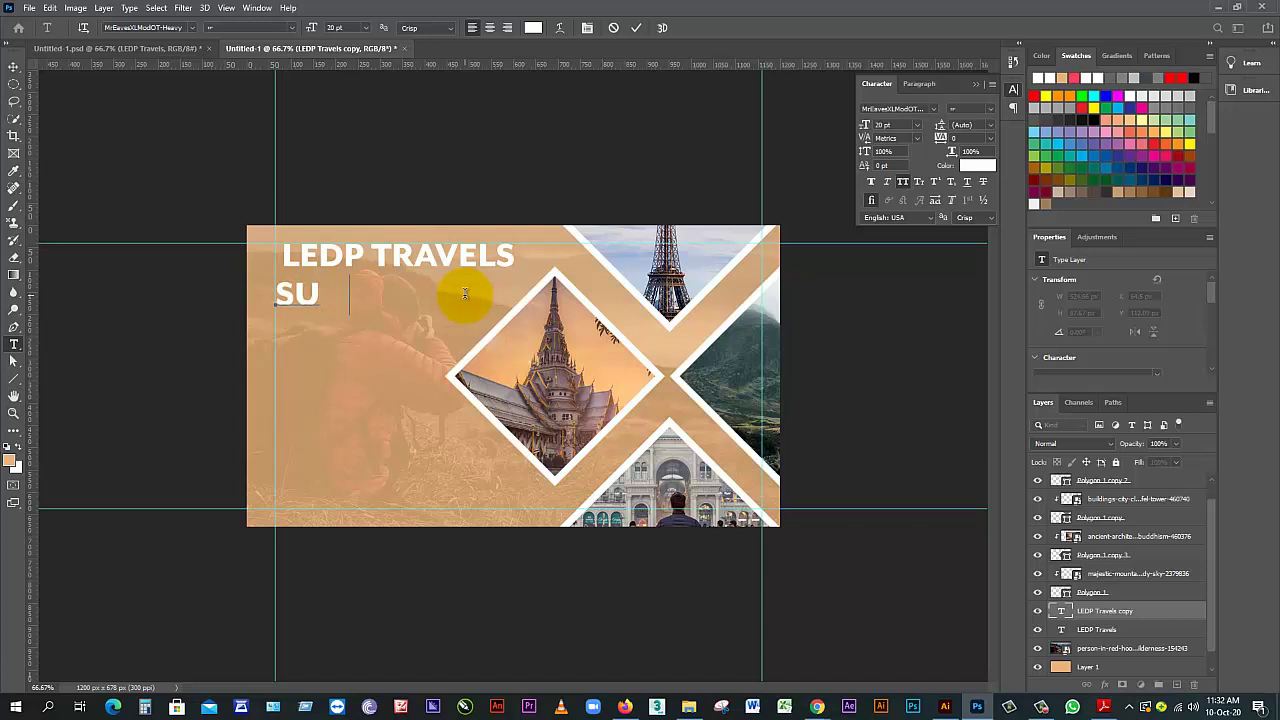
text(MMER TOUR)
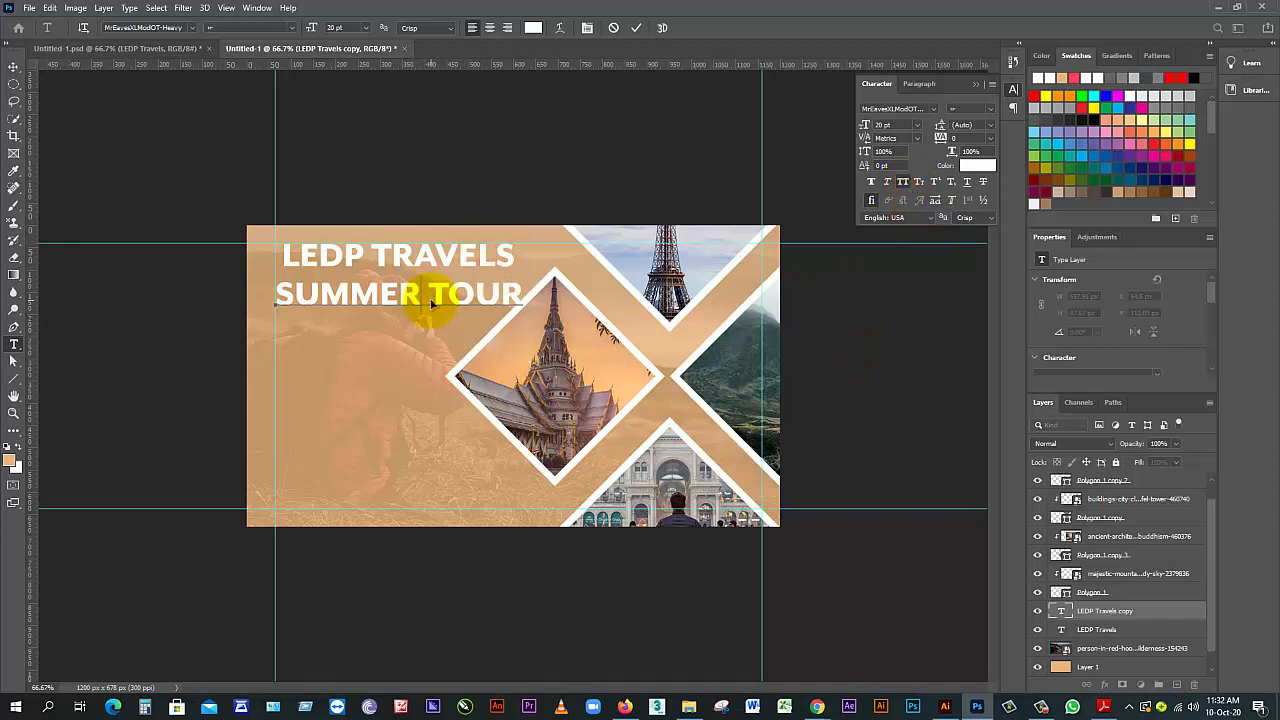
Turn off All Caps for the Summer tour line and set its font size to 14 pt
triple_click(432, 304)
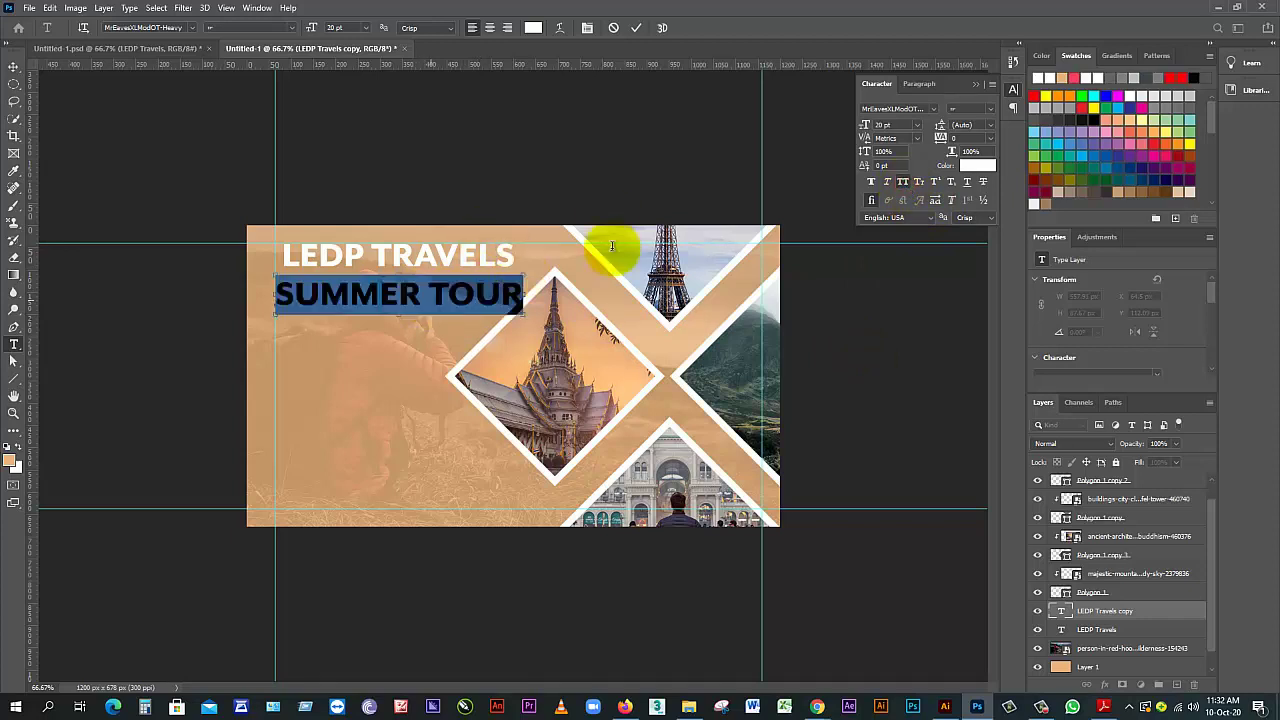
click(902, 182)
click(892, 125)
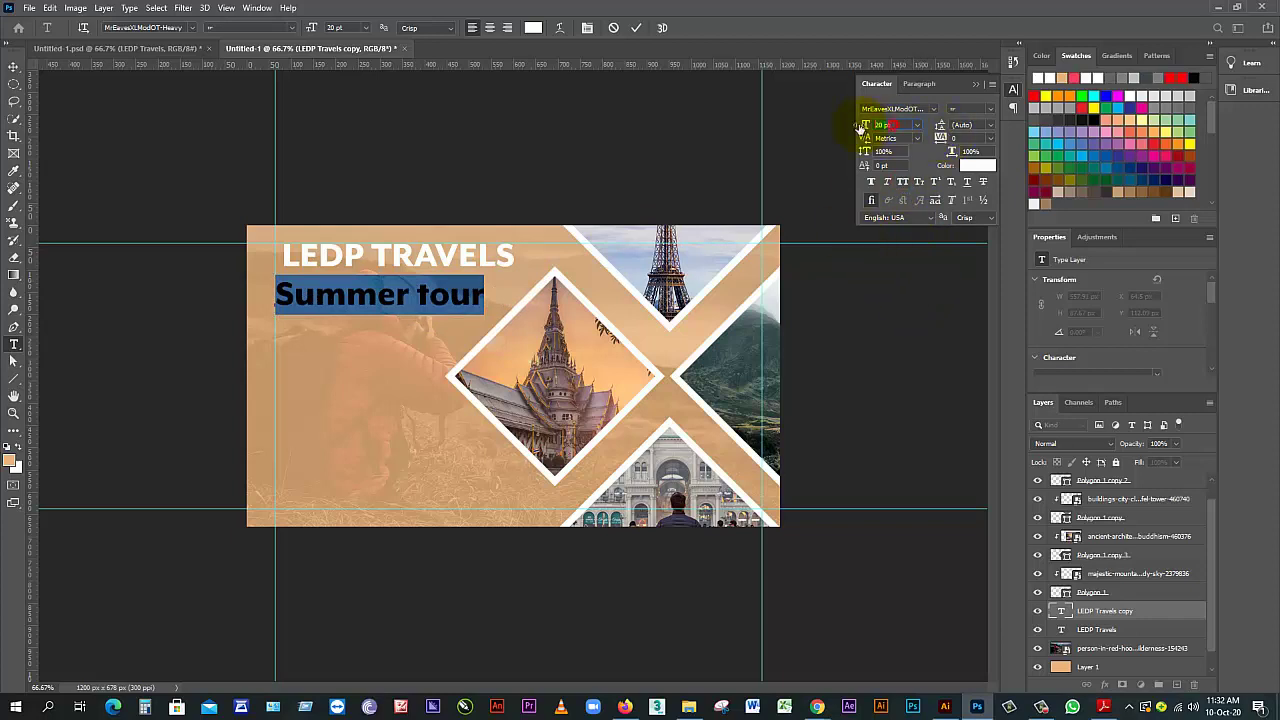
text(14)
key(Return)
click(14, 66)
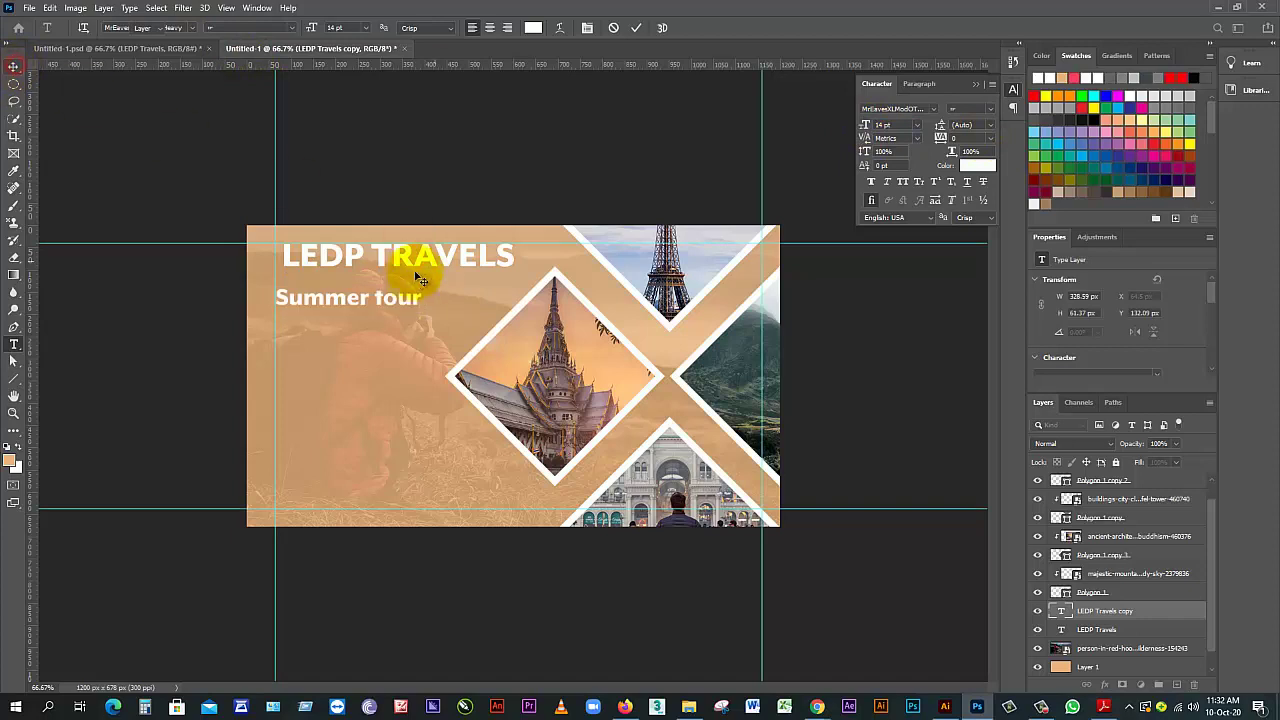
Try placing the Summer tour line halfway down the banner, beside the temple diamond, and nudge it 10 px left
drag(395, 302, 413, 384)
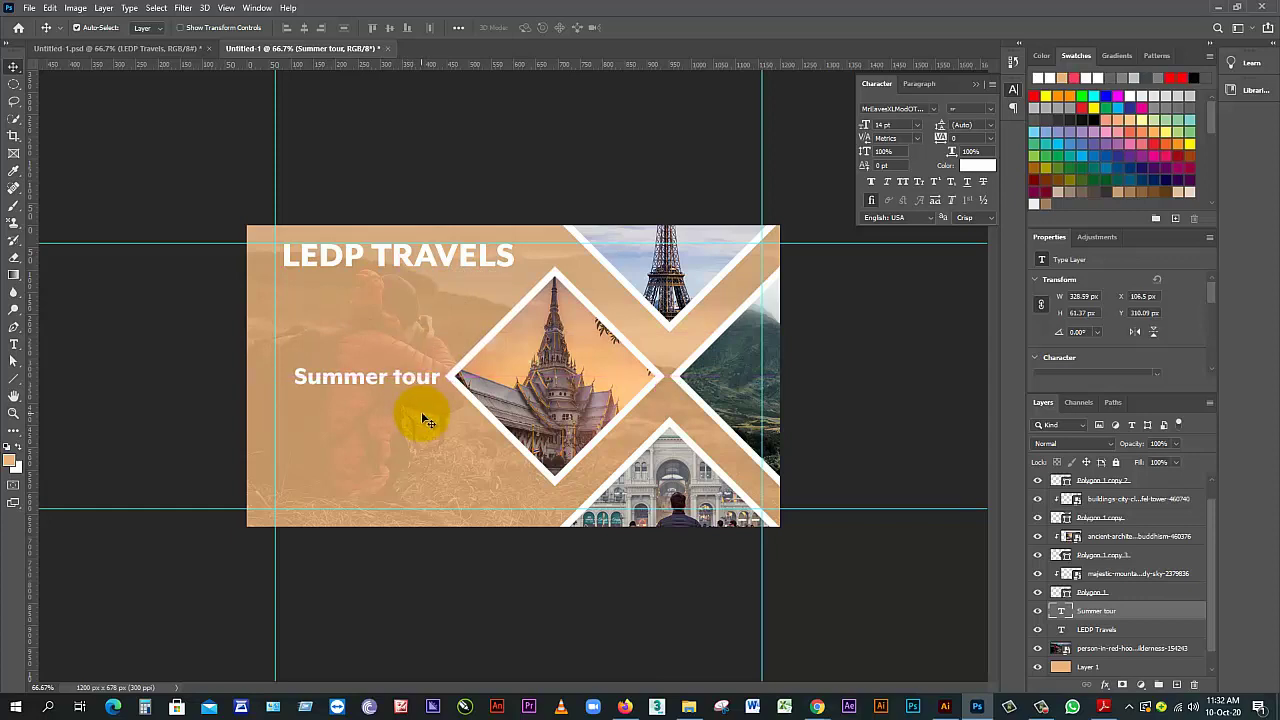
key(Left)
key(Left)
key(Left)
key(Left)
key(Left)
key(Left)
key(Left)
key(Left)
key(Left)
key(Left)
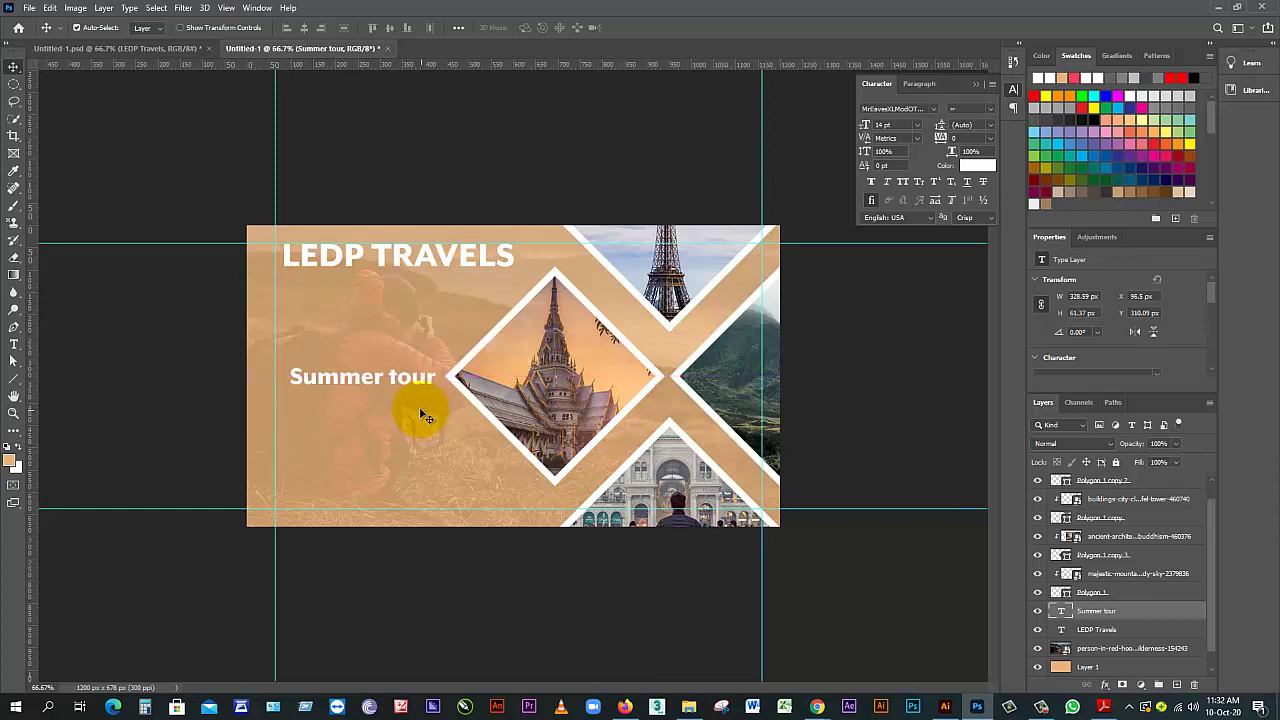
Lower the LEDP TRAVELS heading, place Summer tour directly beneath it, and centre the two lines horizontally on each other
drag(420, 257, 415, 287)
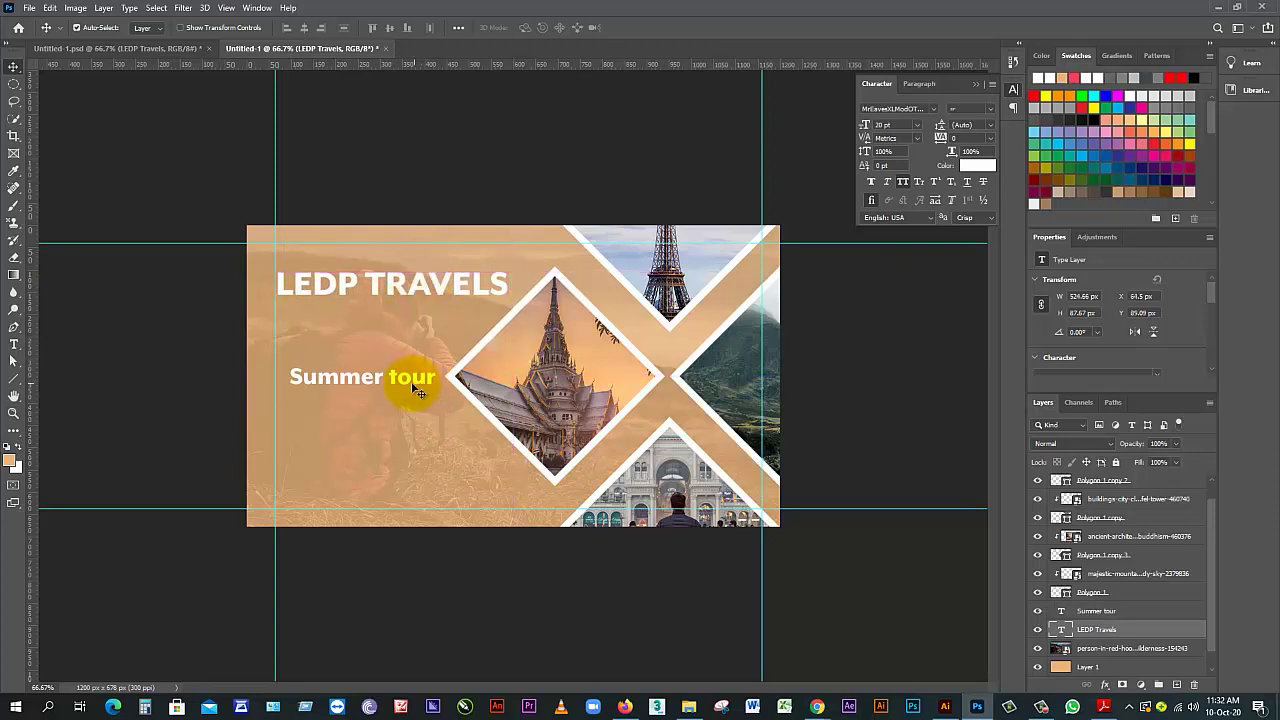
drag(409, 380, 432, 313)
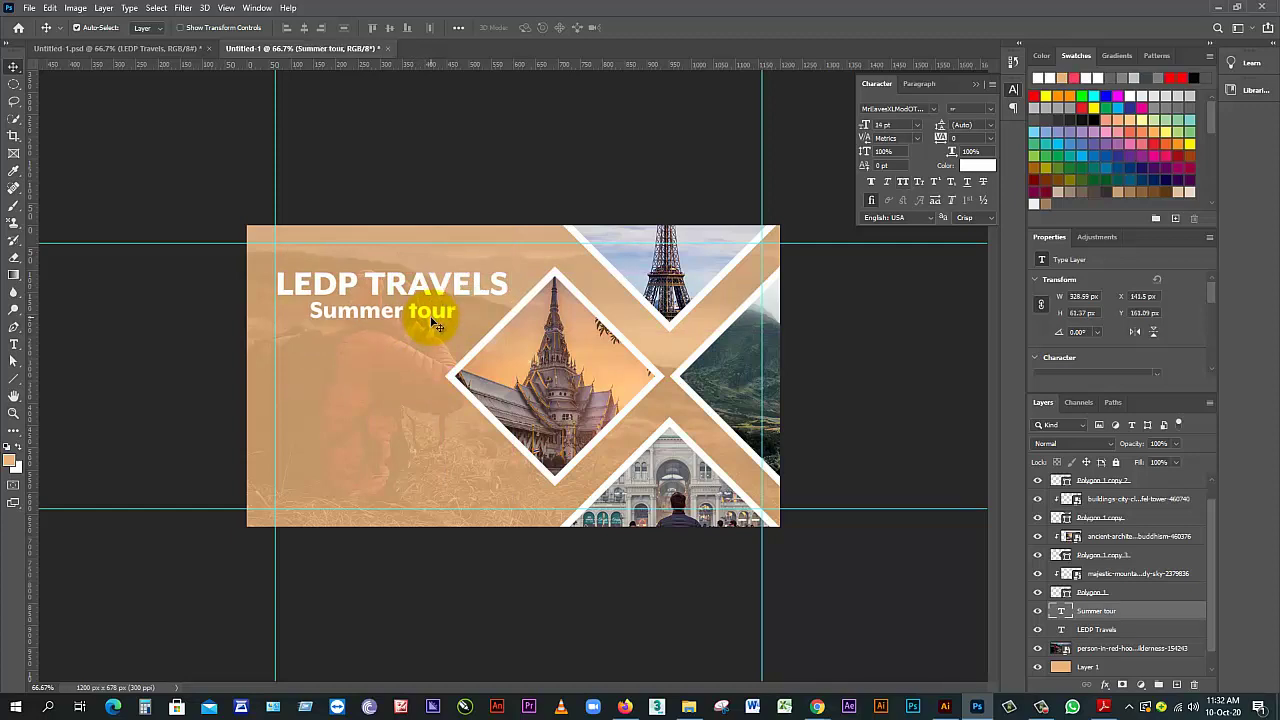
shift+click(1105, 629)
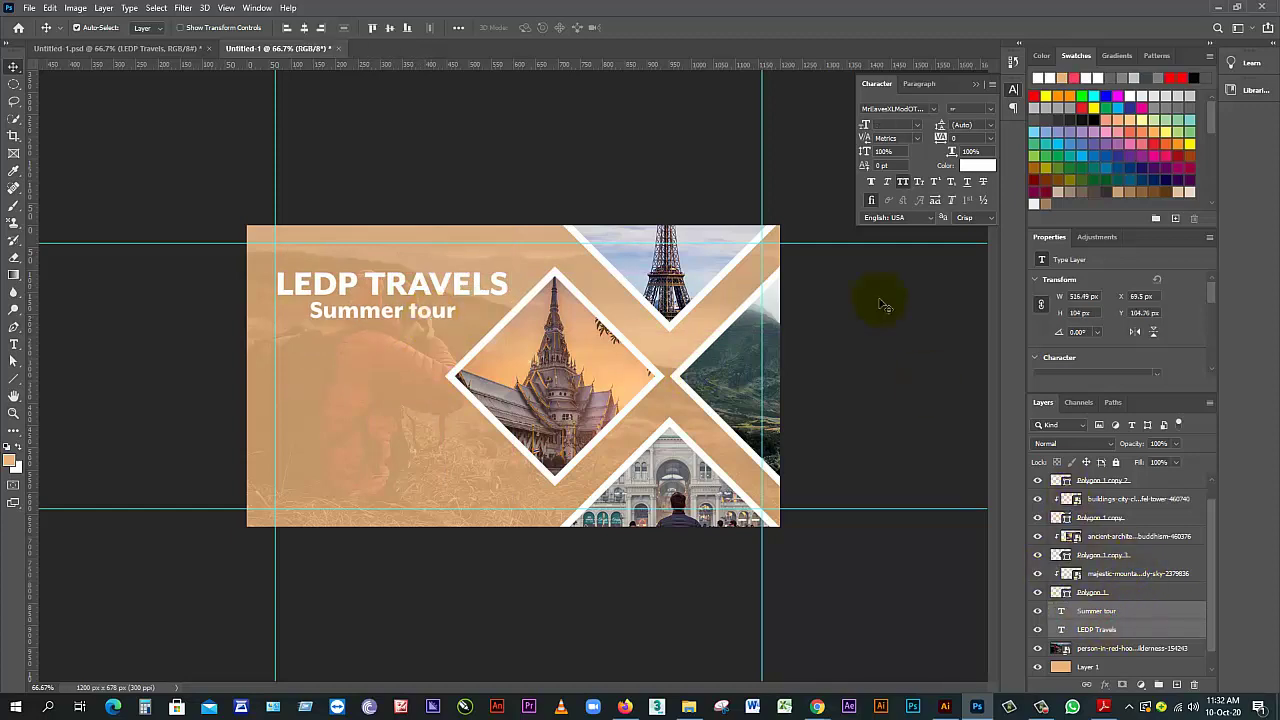
click(304, 27)
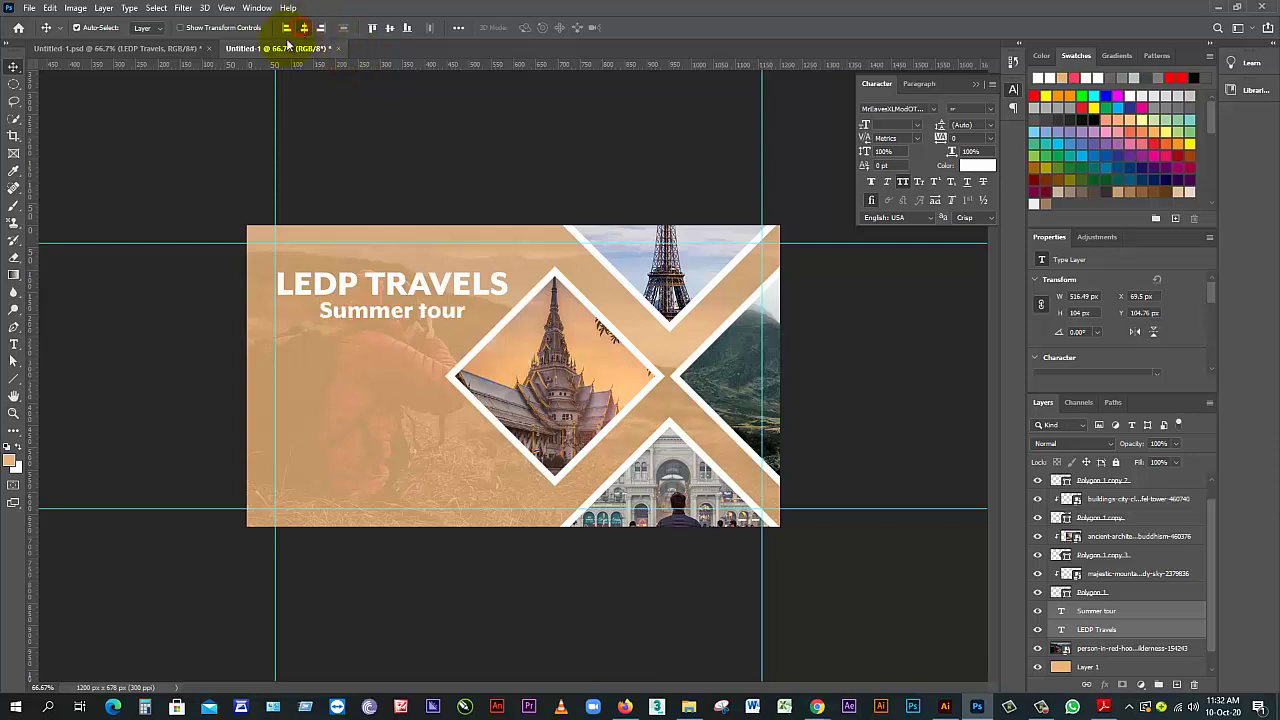
click(243, 156)
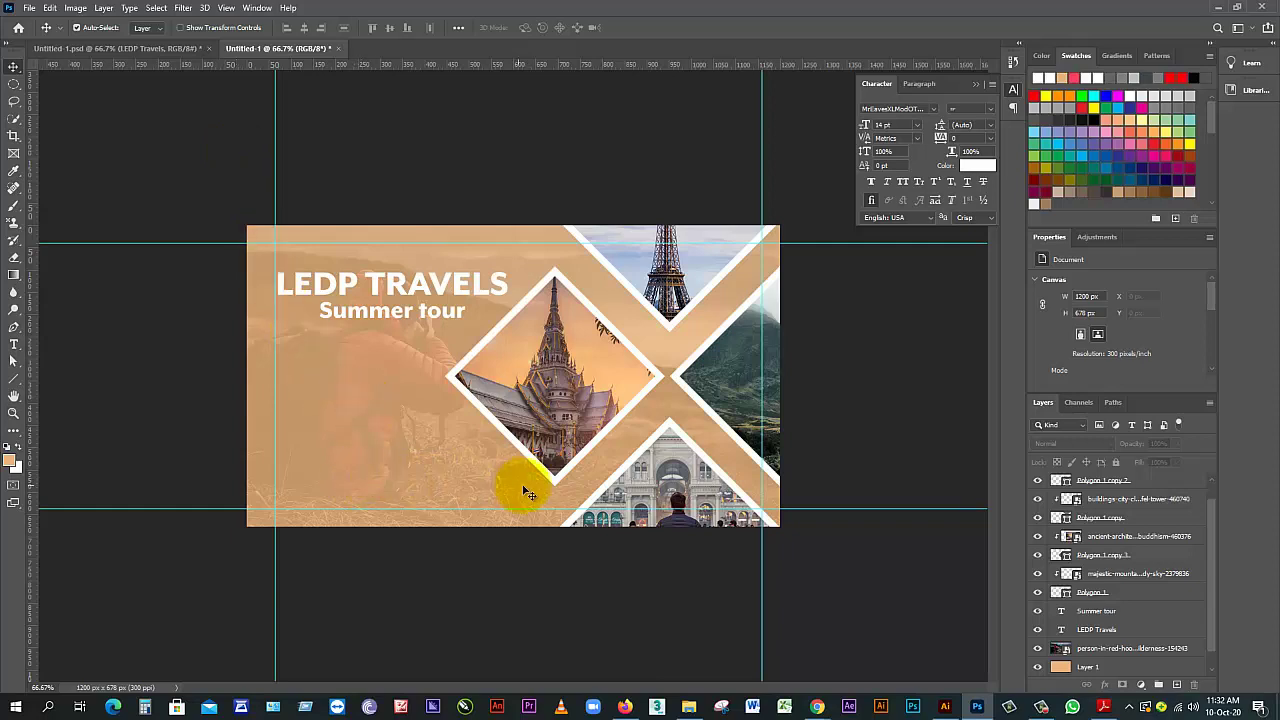
click(177, 49)
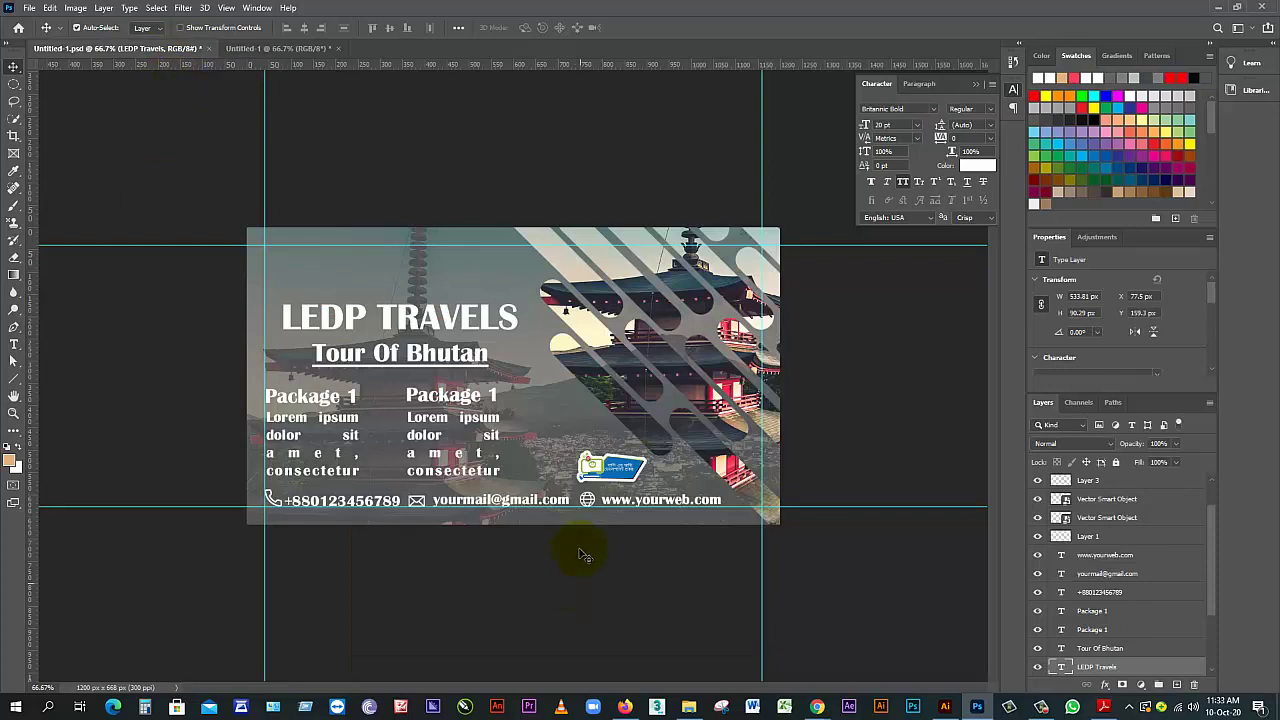
ctrl+click(673, 469)
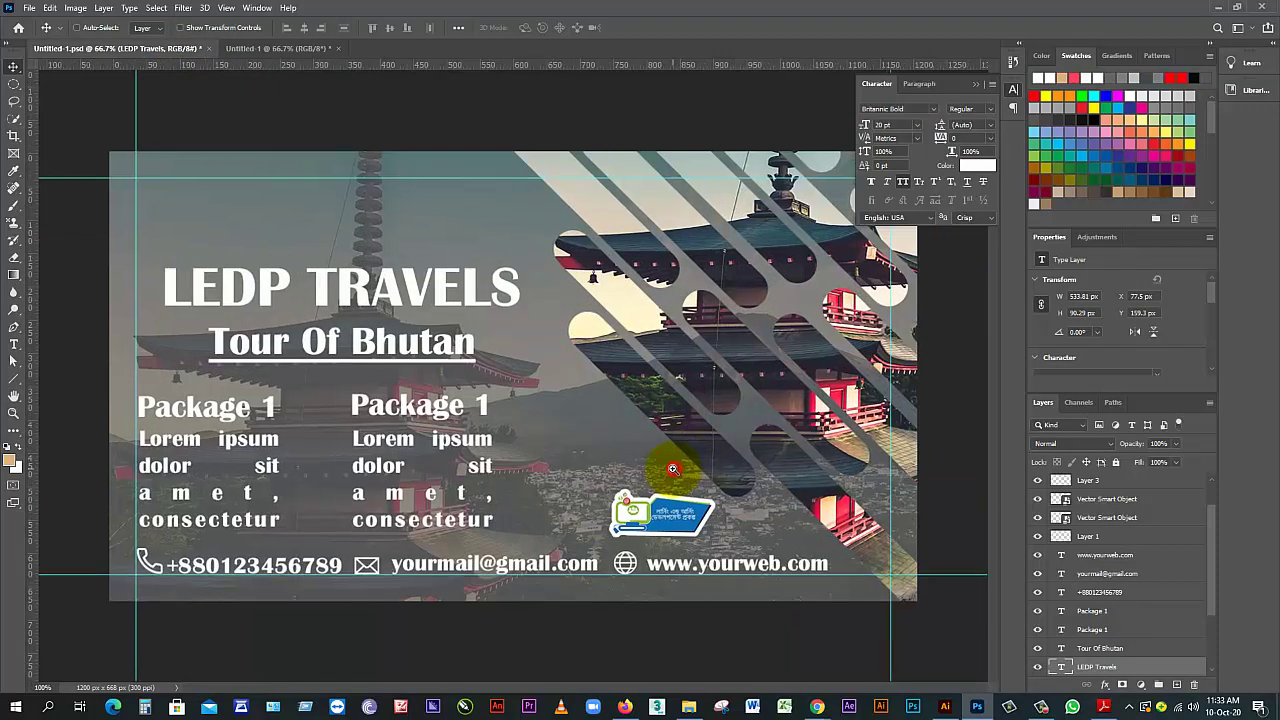
ctrl+click(673, 469)
scroll(575, 560, down, 1)
click(590, 627)
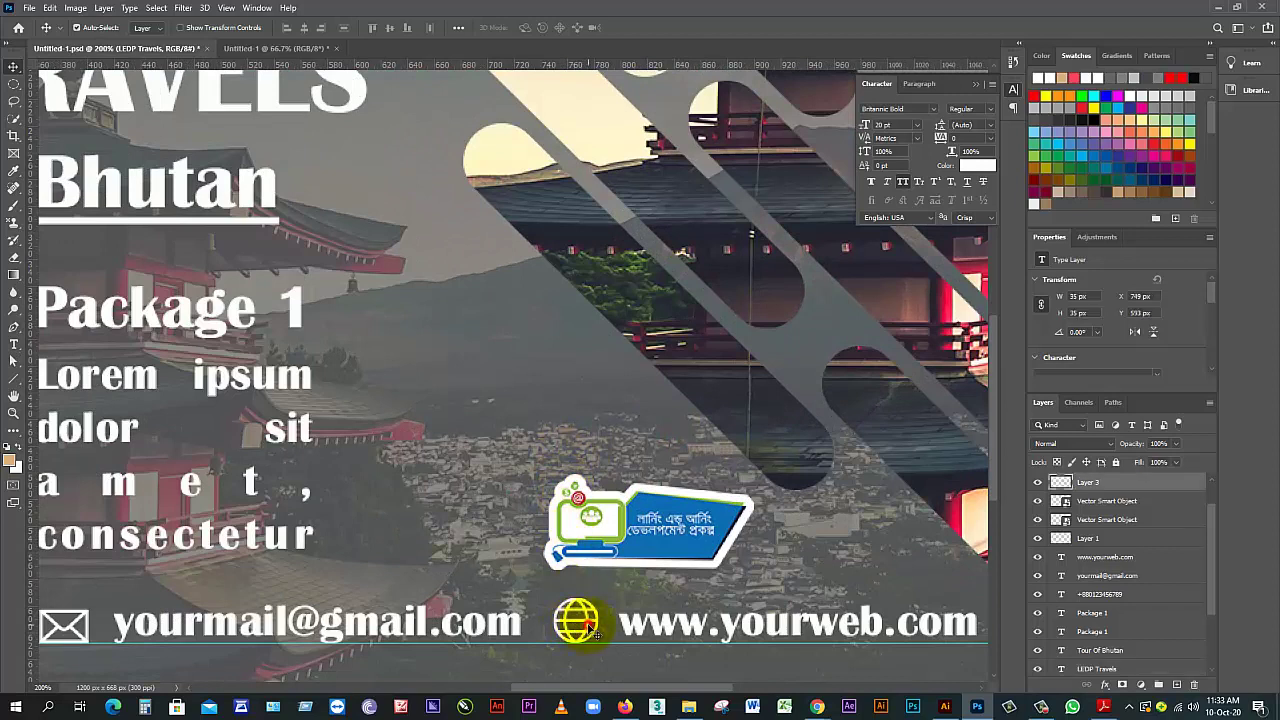
shift+click(679, 625)
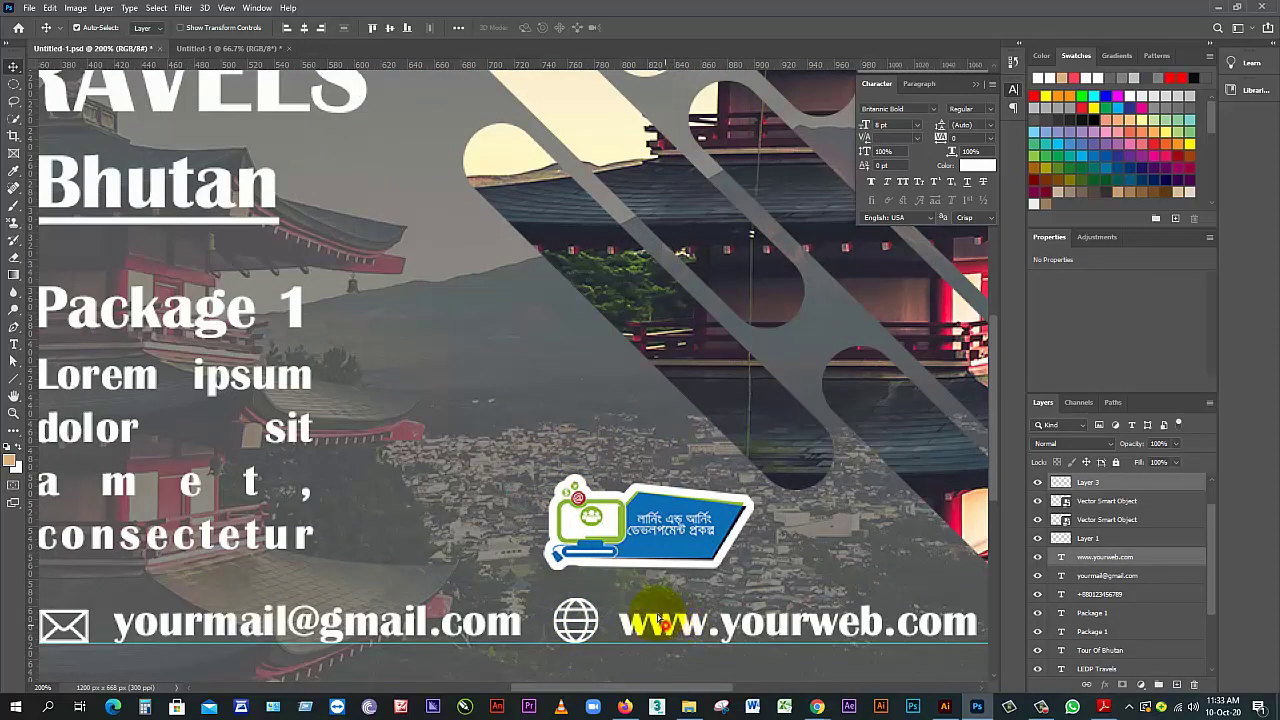
drag(662, 618, 493, 503)
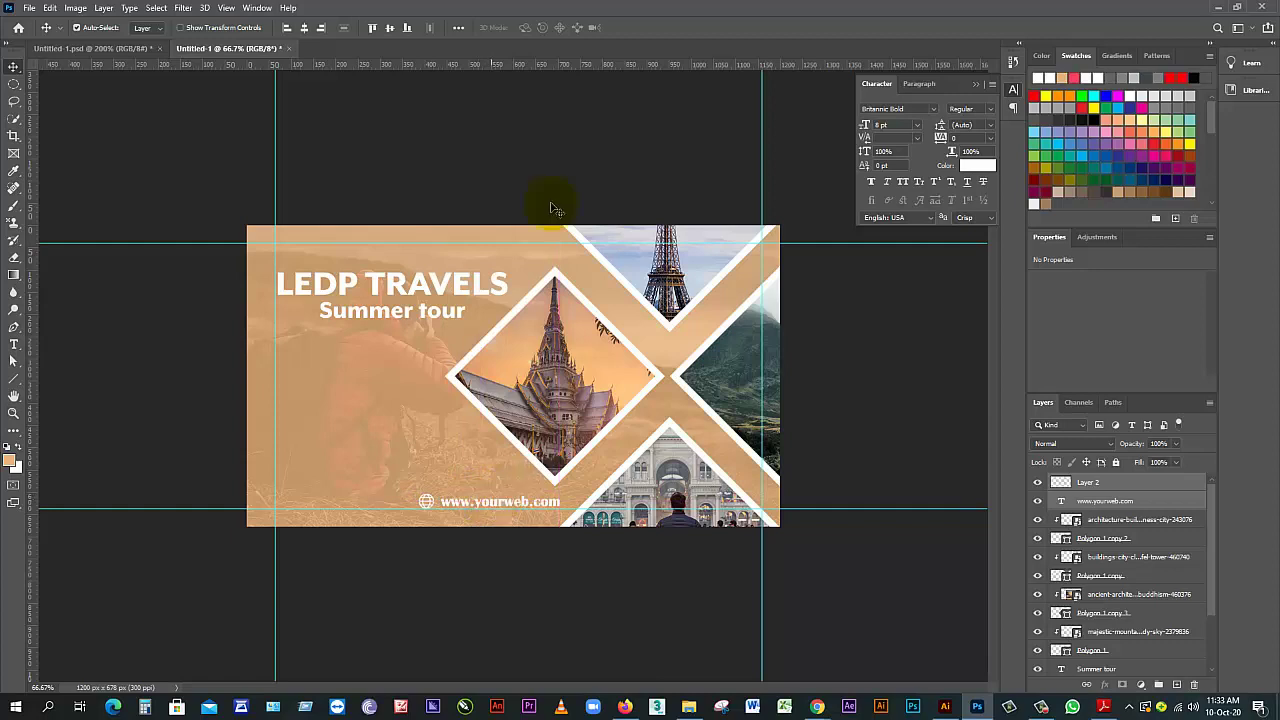
Set alignment relative to the canvas, then centre the globe icon and web address horizontally and align them to the bottom edge
click(459, 28)
click(488, 149)
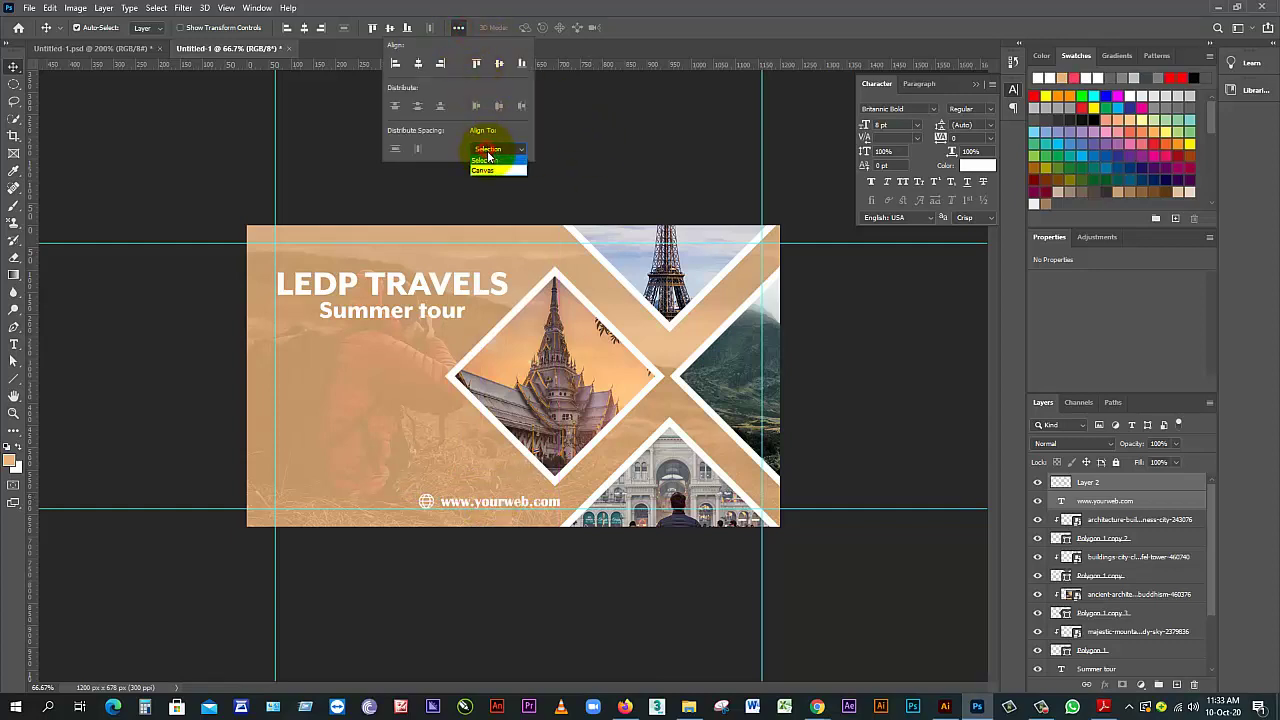
click(506, 174)
click(304, 28)
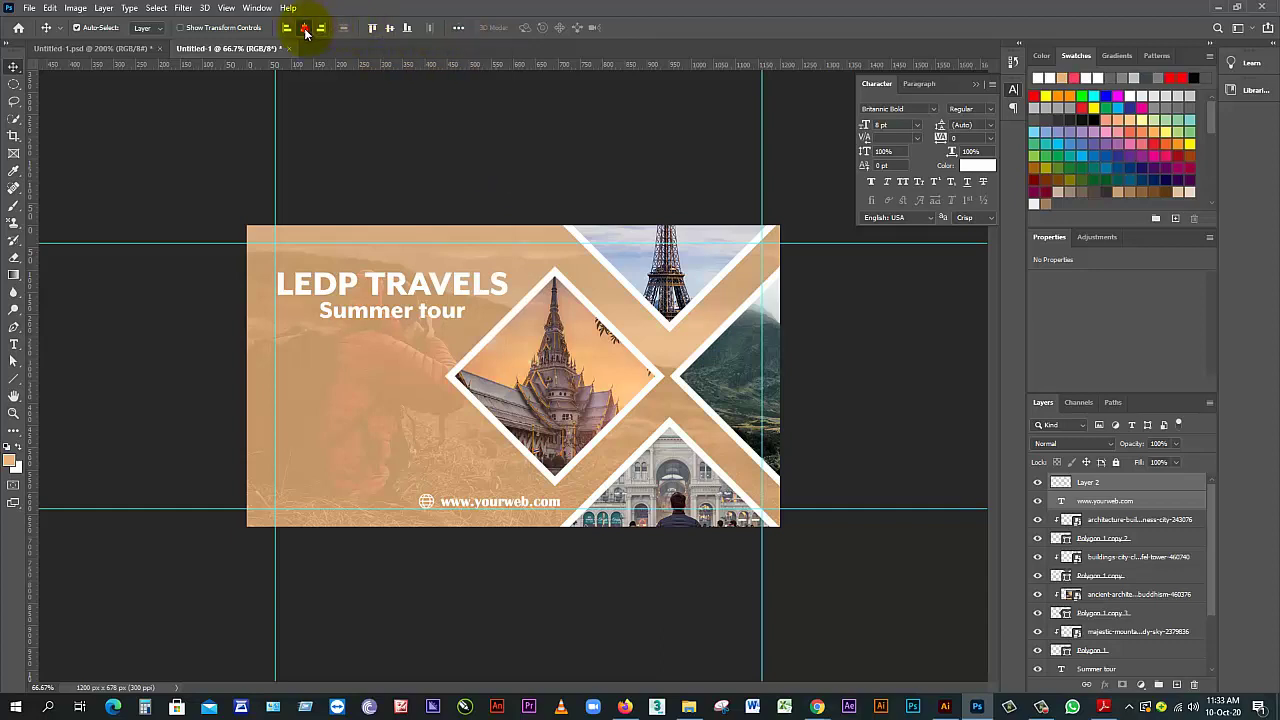
click(389, 28)
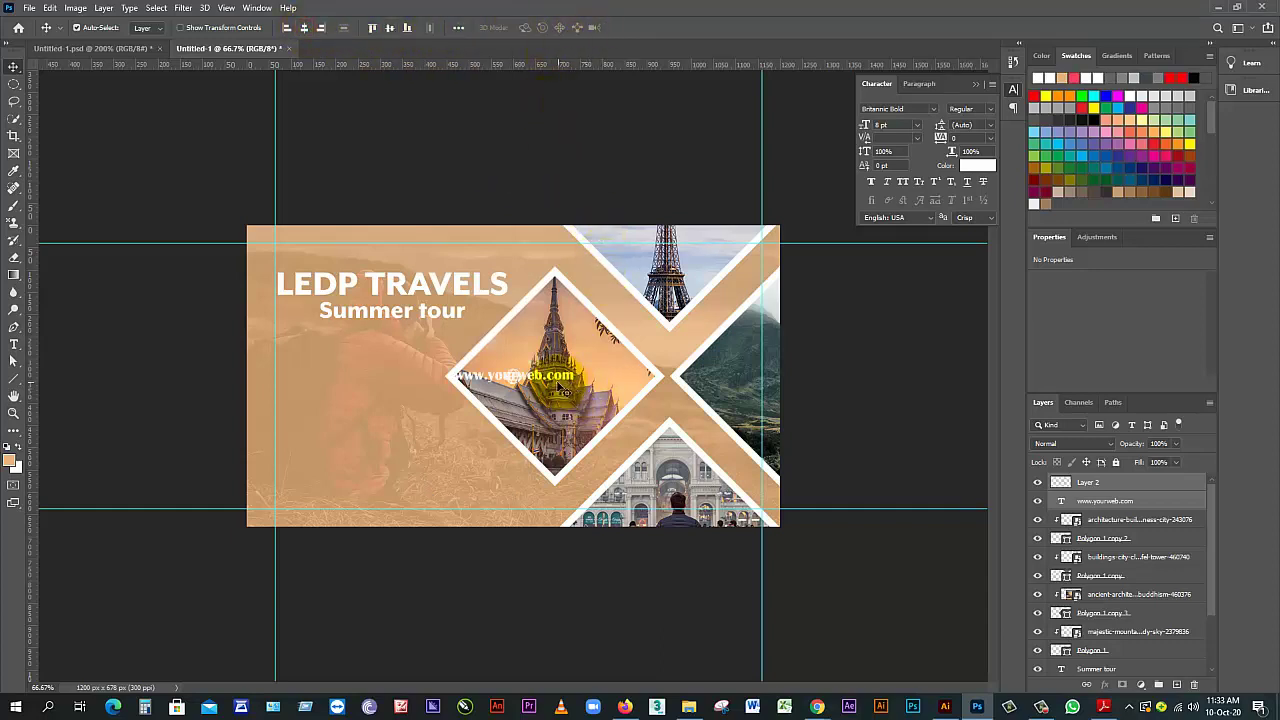
key(ctrl+plus)
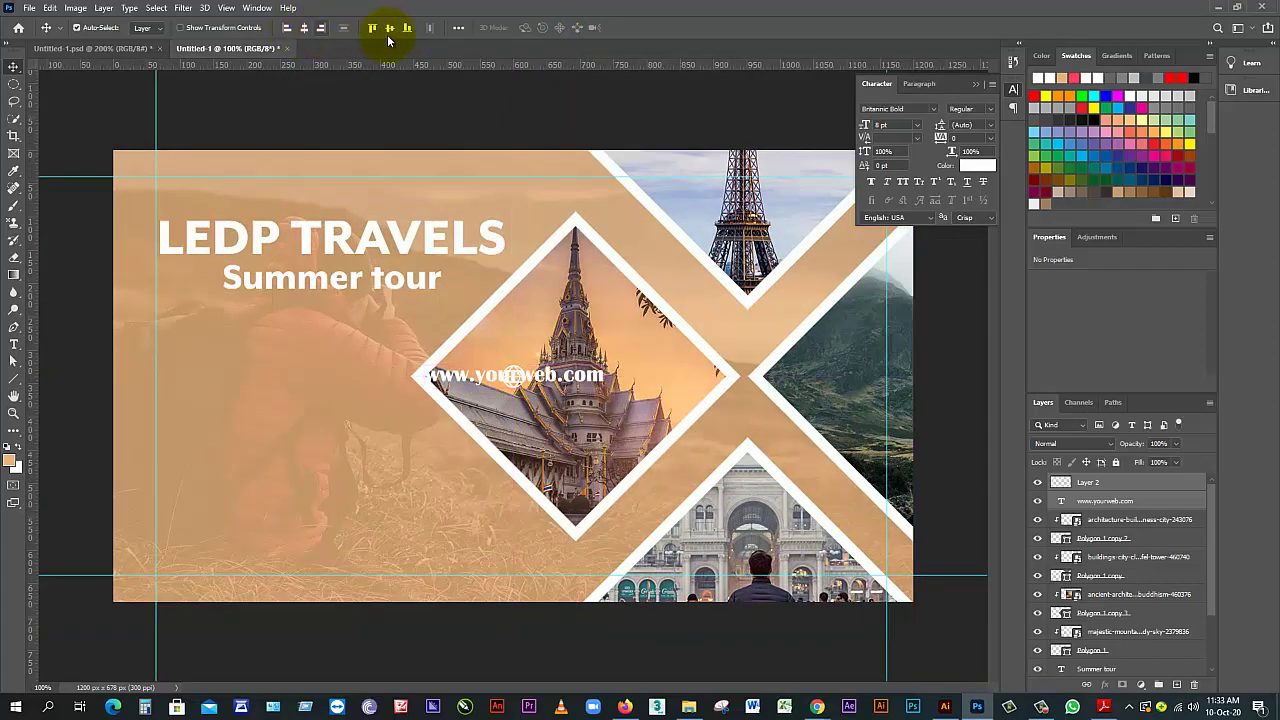
click(409, 28)
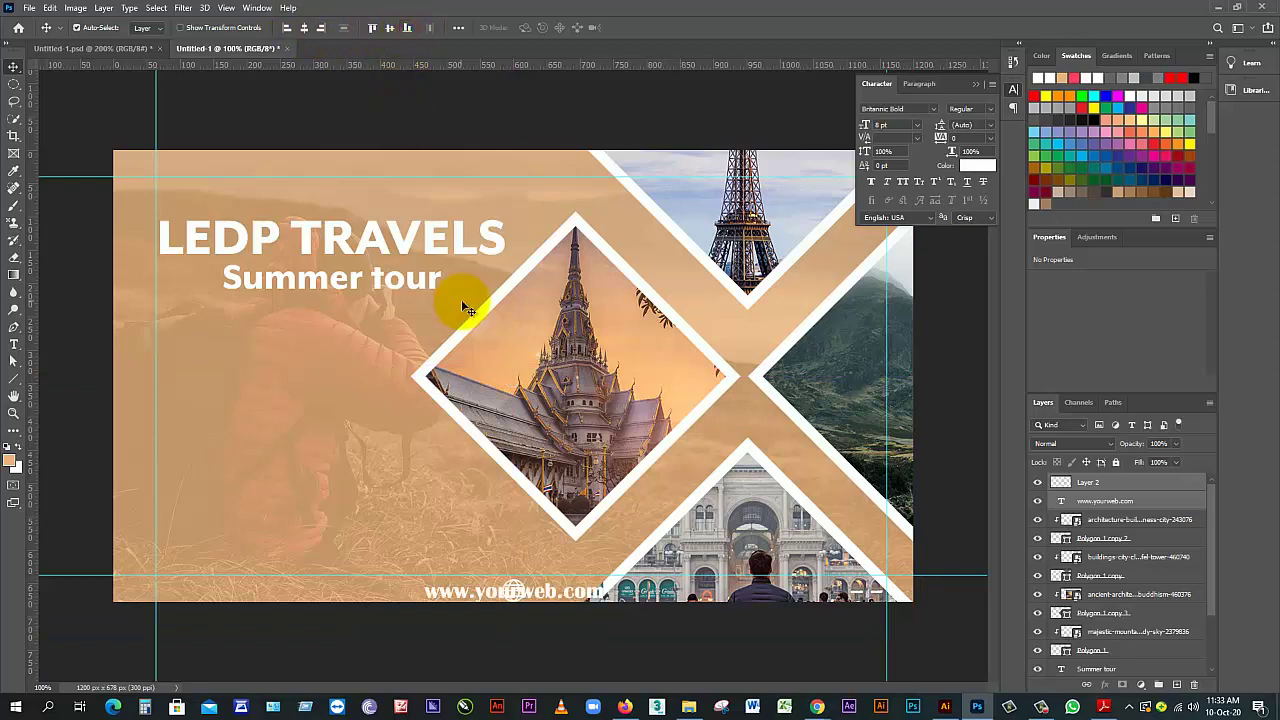
Move the overlapping globe icon and web address up from the banner's bottom edge to just above the lower guide
scroll(544, 534, up, 4)
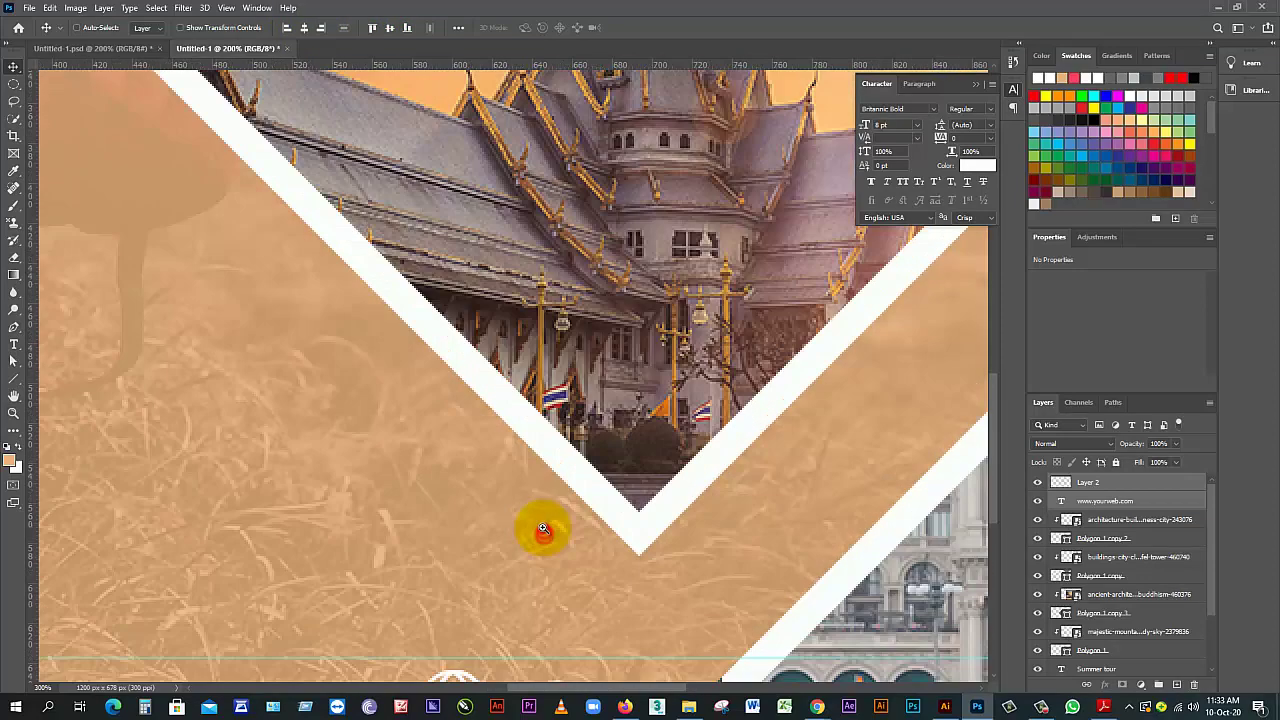
scroll(471, 314, down, 3)
drag(574, 398, 586, 457)
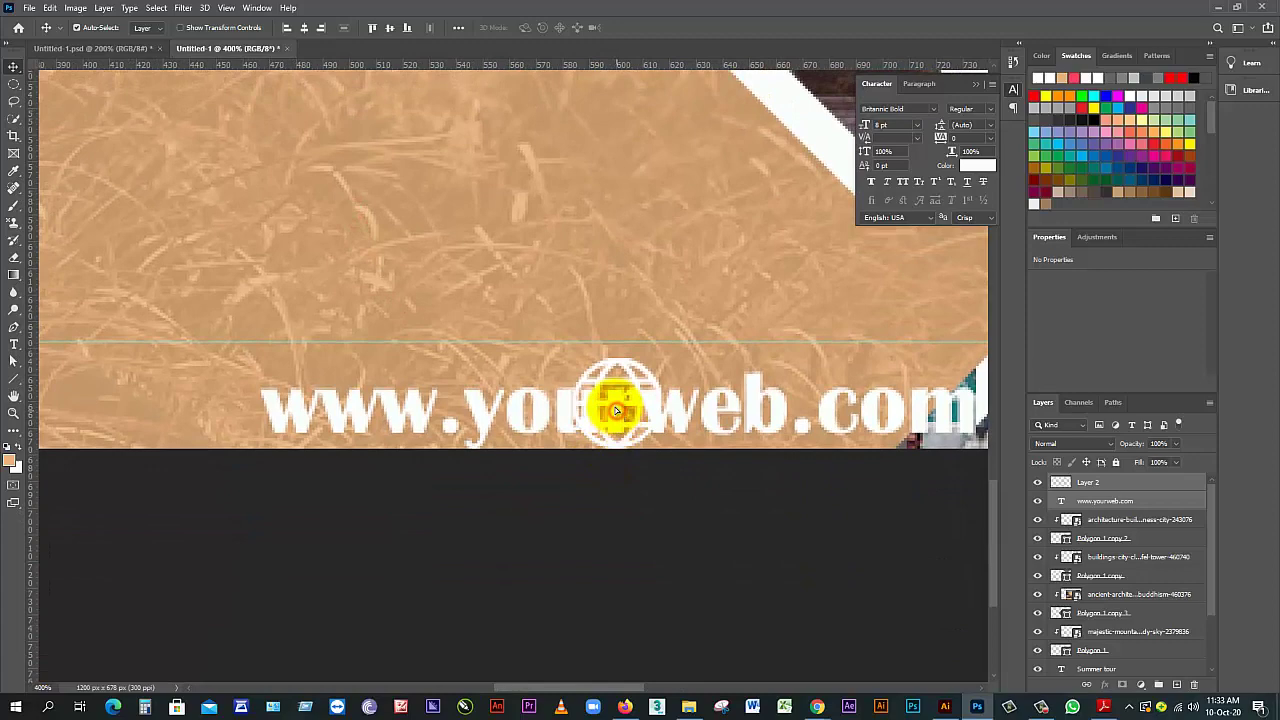
drag(616, 410, 616, 309)
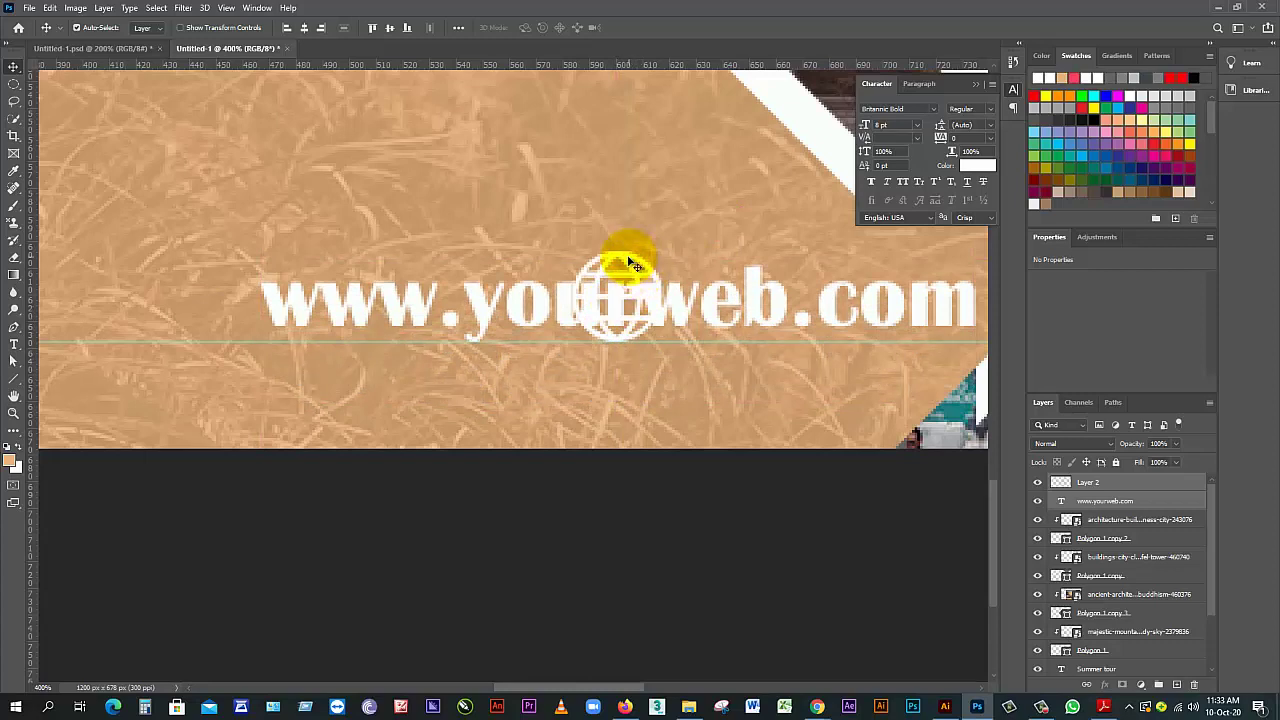
drag(631, 257, 515, 265)
key(ctrl+z)
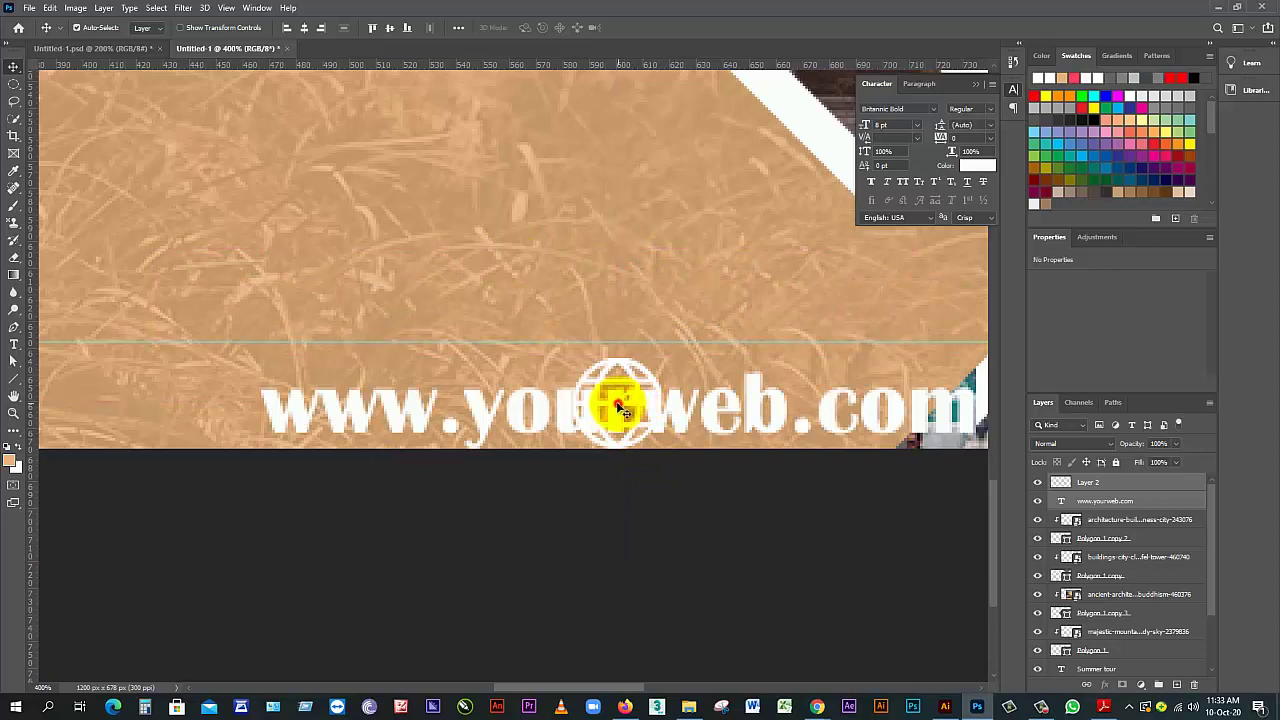
drag(614, 405, 621, 300)
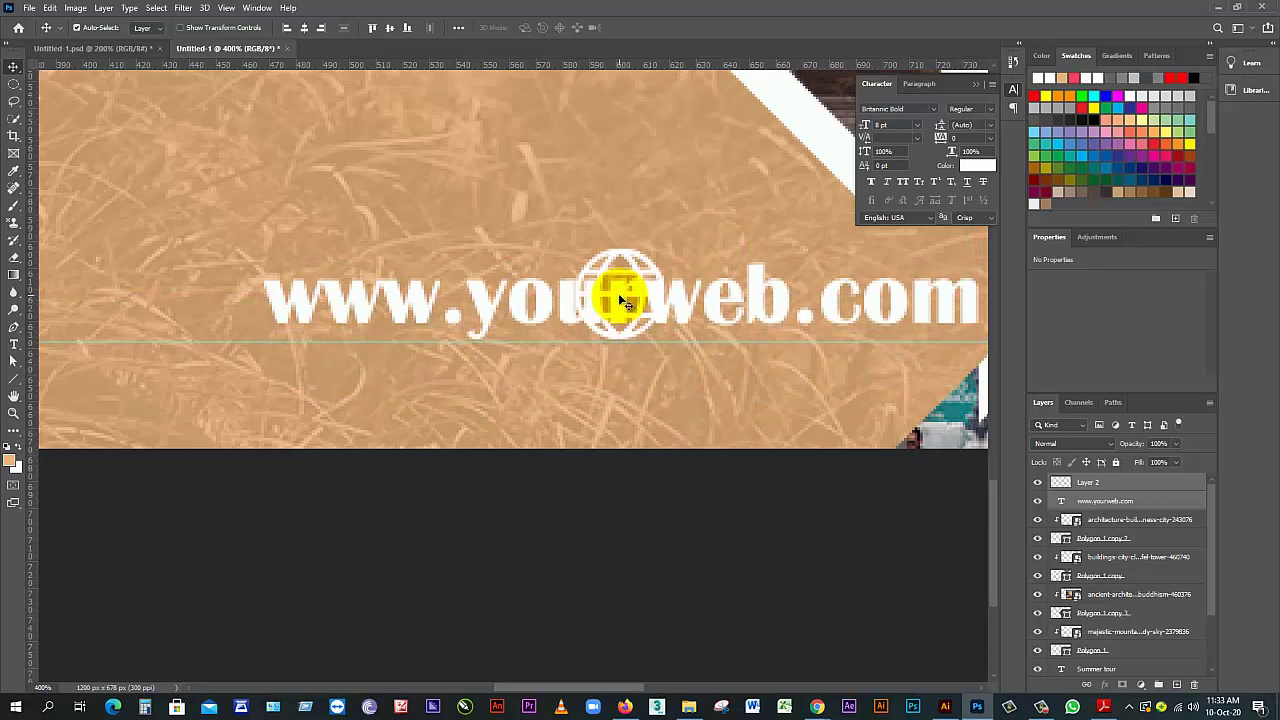
click(637, 393)
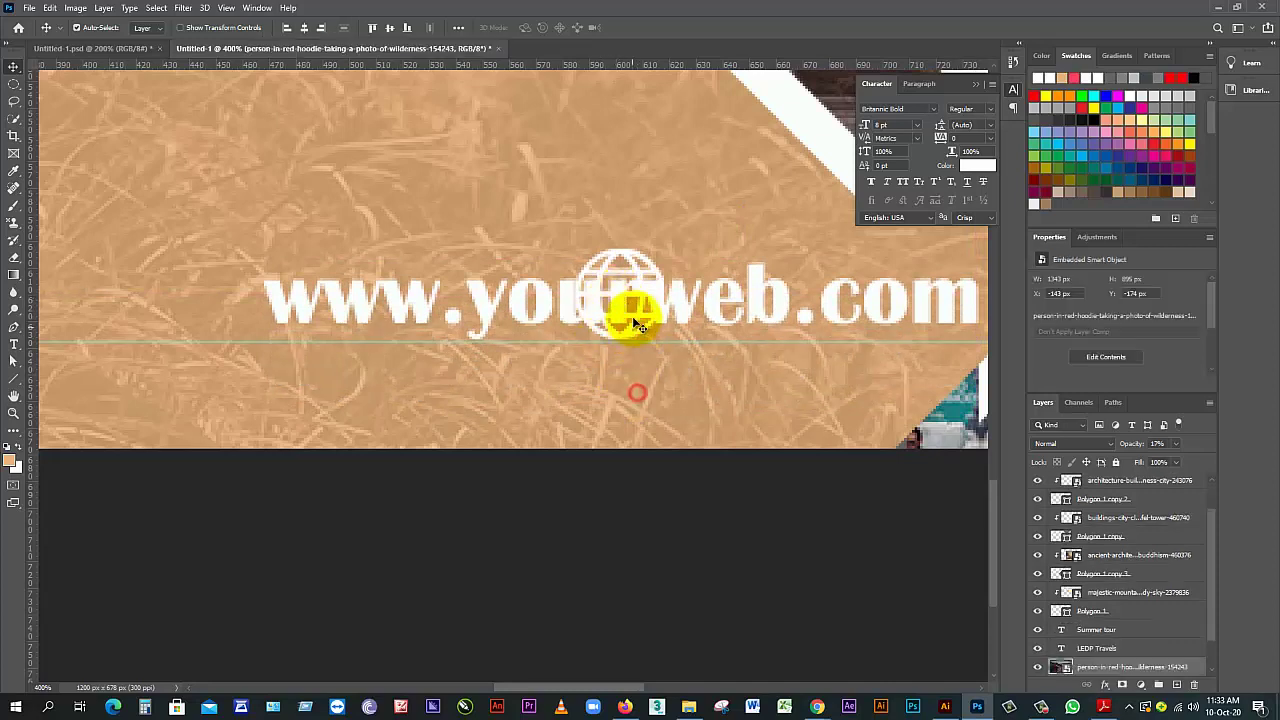
click(637, 304)
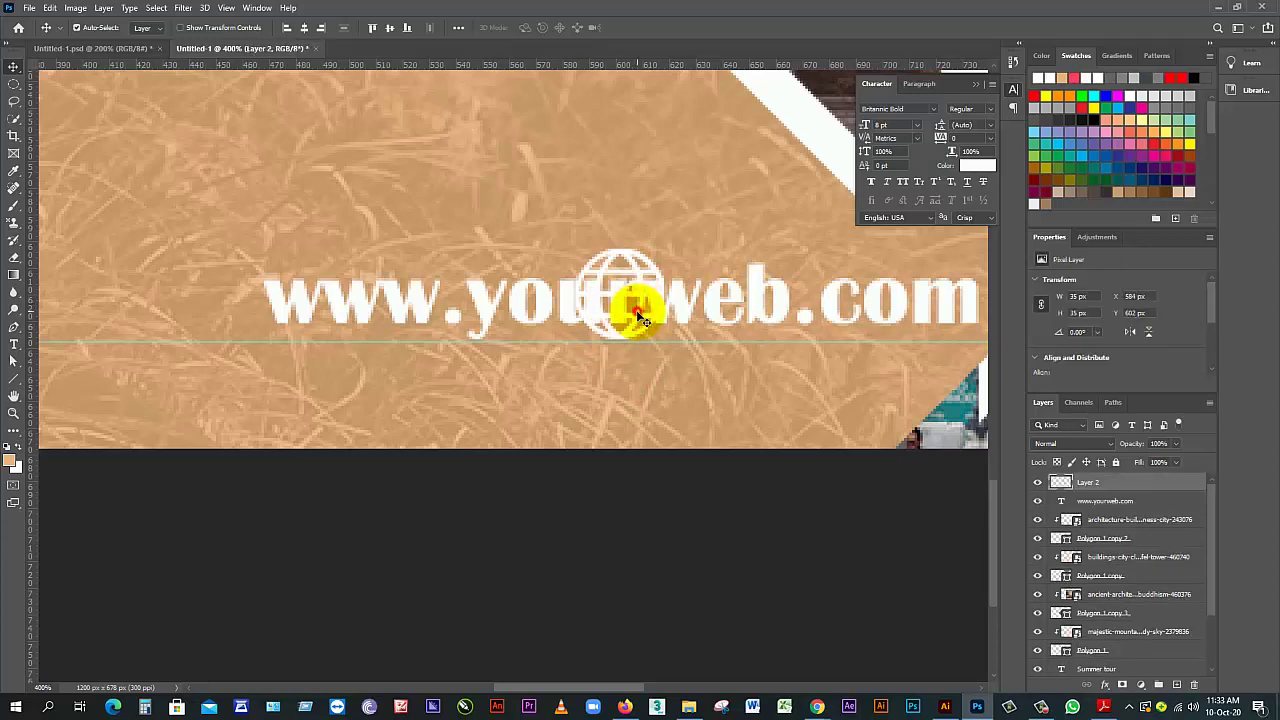
drag(625, 316, 216, 333)
click(337, 400)
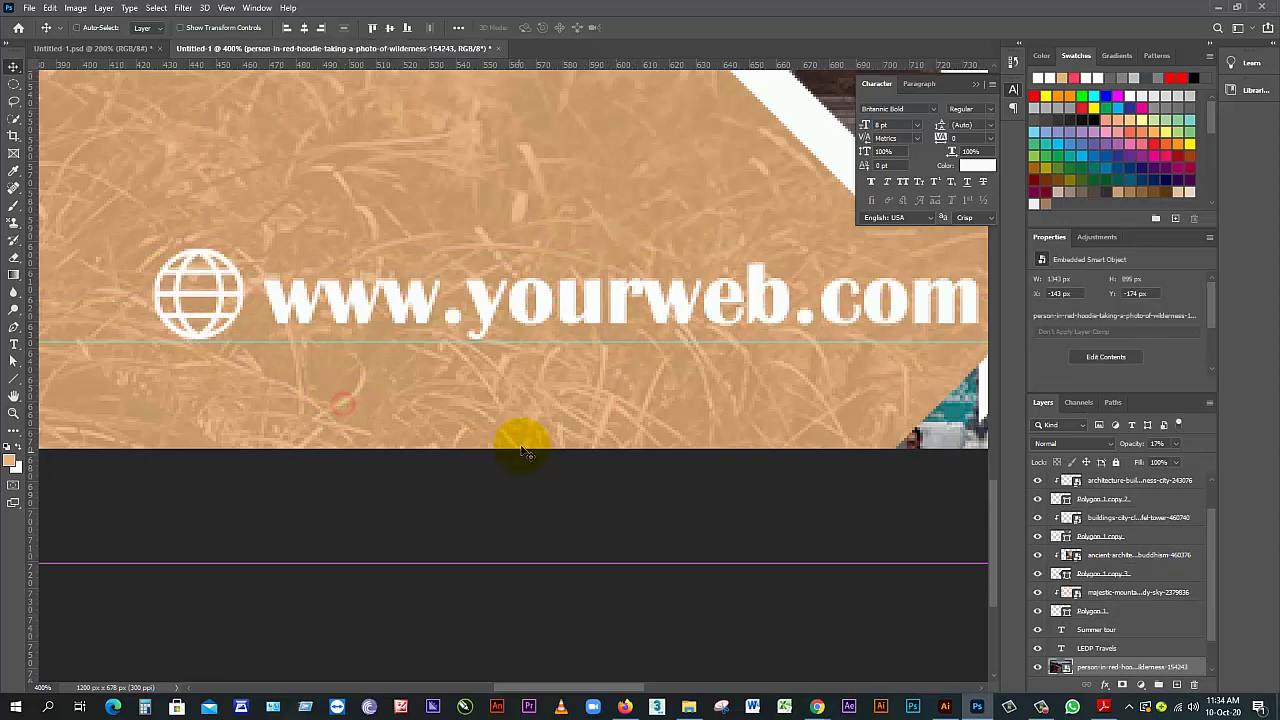
scroll(520, 437, down, 3)
scroll(520, 446, down, 2)
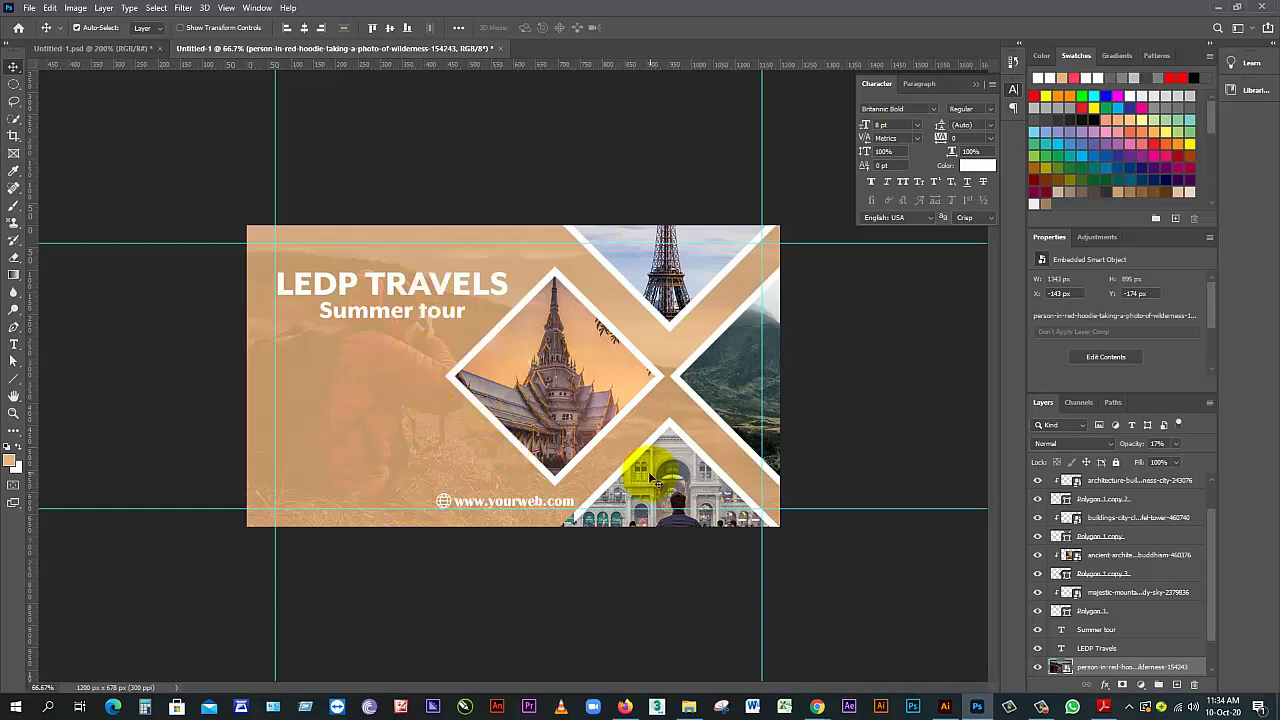
scroll(435, 488, up, 1)
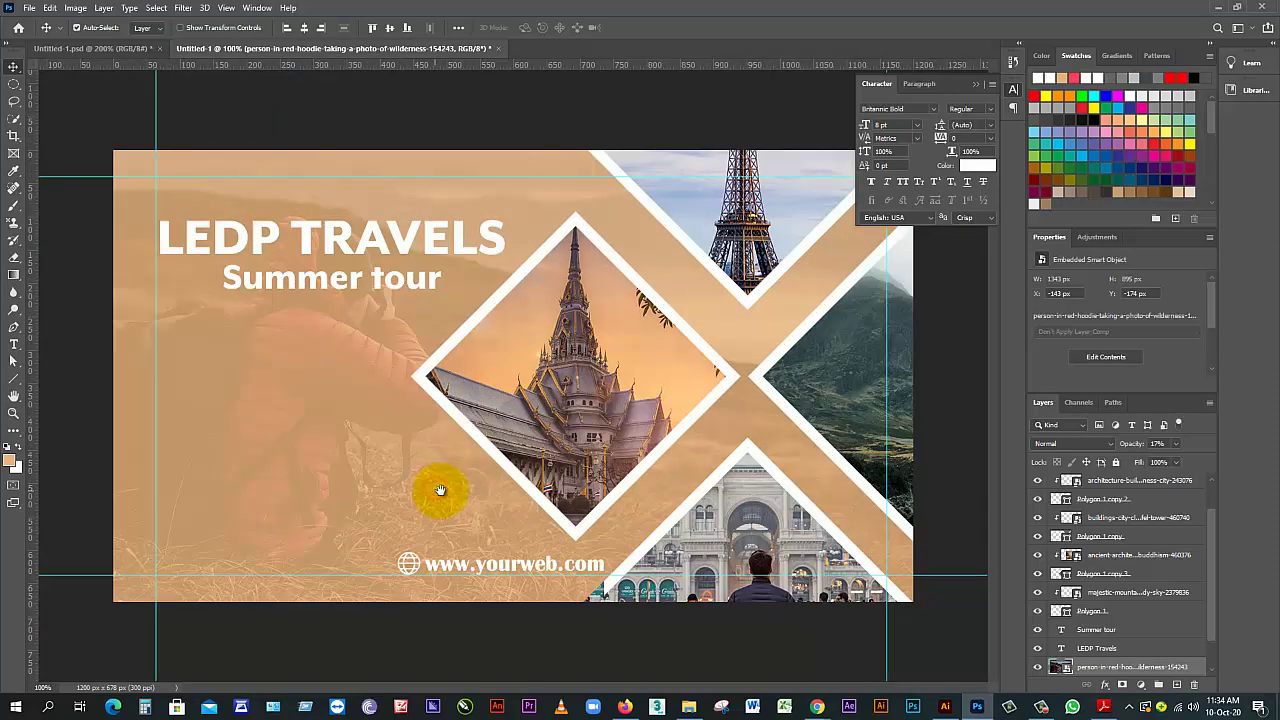
click(415, 575)
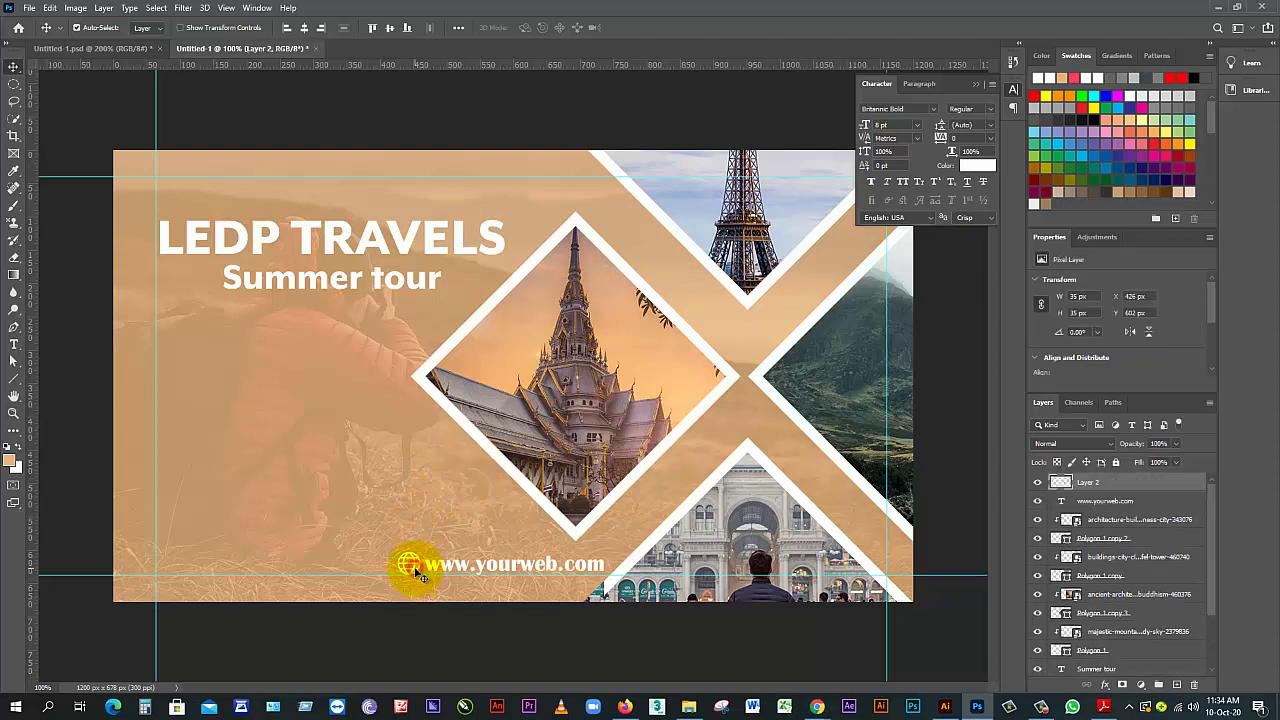
shift+click(511, 568)
key(Left)
key(Left)
key(Left)
key(Left)
key(Left)
key(Left)
key(Left)
key(Left)
key(Left)
key(Left)
key(Left)
key(Left)
key(Left)
key(Left)
key(Left)
key(Left)
key(Left)
key(Left)
key(Left)
key(Left)
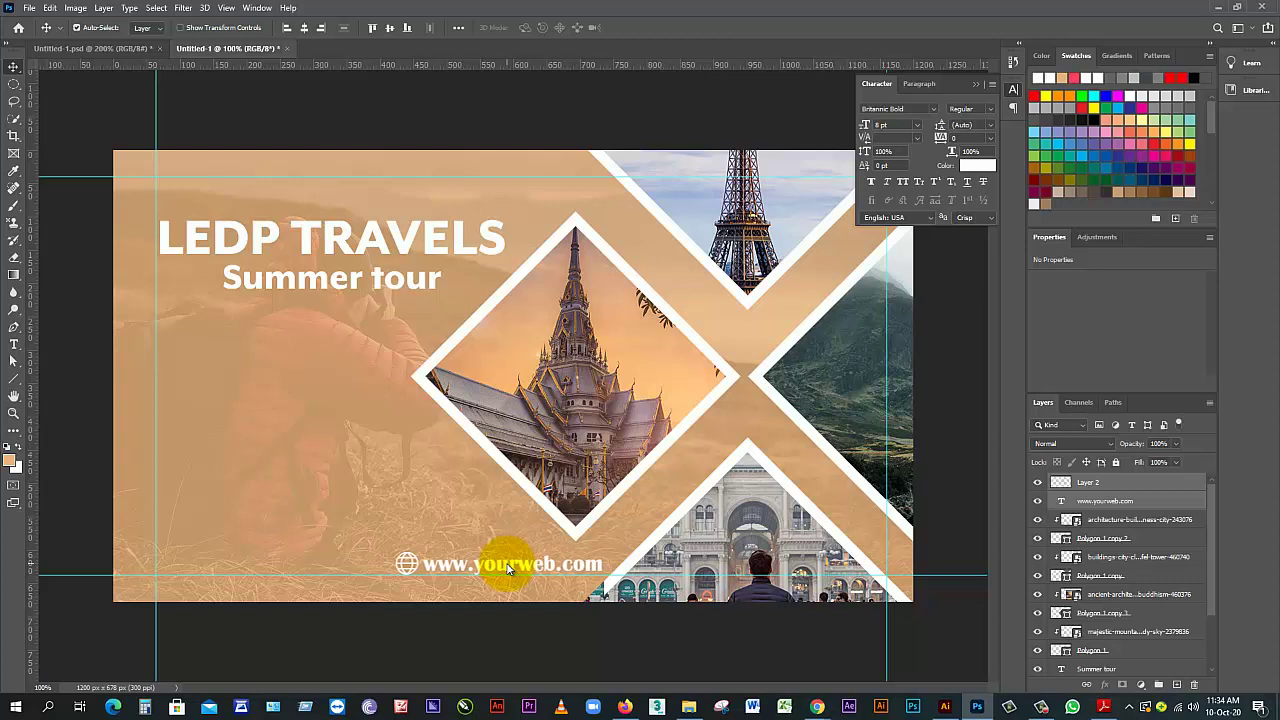
key(Left)
key(Left)
key(Left)
key(Left)
key(Left)
key(Left)
key(Left)
key(Left)
key(Left)
key(Left)
key(Left)
key(Left)
key(Left)
key(Left)
key(Left)
key(Left)
key(Left)
key(Left)
key(Left)
key(Left)
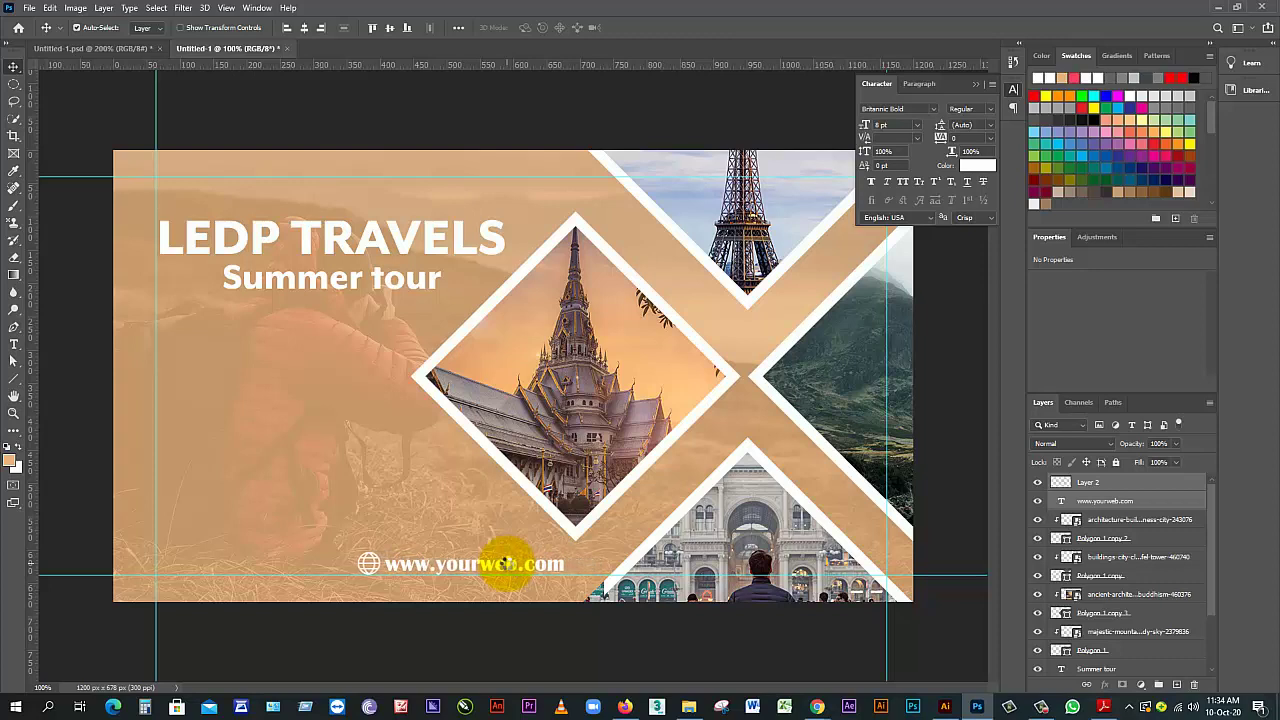
key(Left)
key(Left)
key(Left)
key(Left)
key(Left)
key(Left)
key(Left)
key(Left)
key(Left)
key(Left)
key(Left)
key(Left)
key(Left)
key(Left)
key(Left)
key(Left)
key(Left)
key(Left)
key(Left)
key(Left)
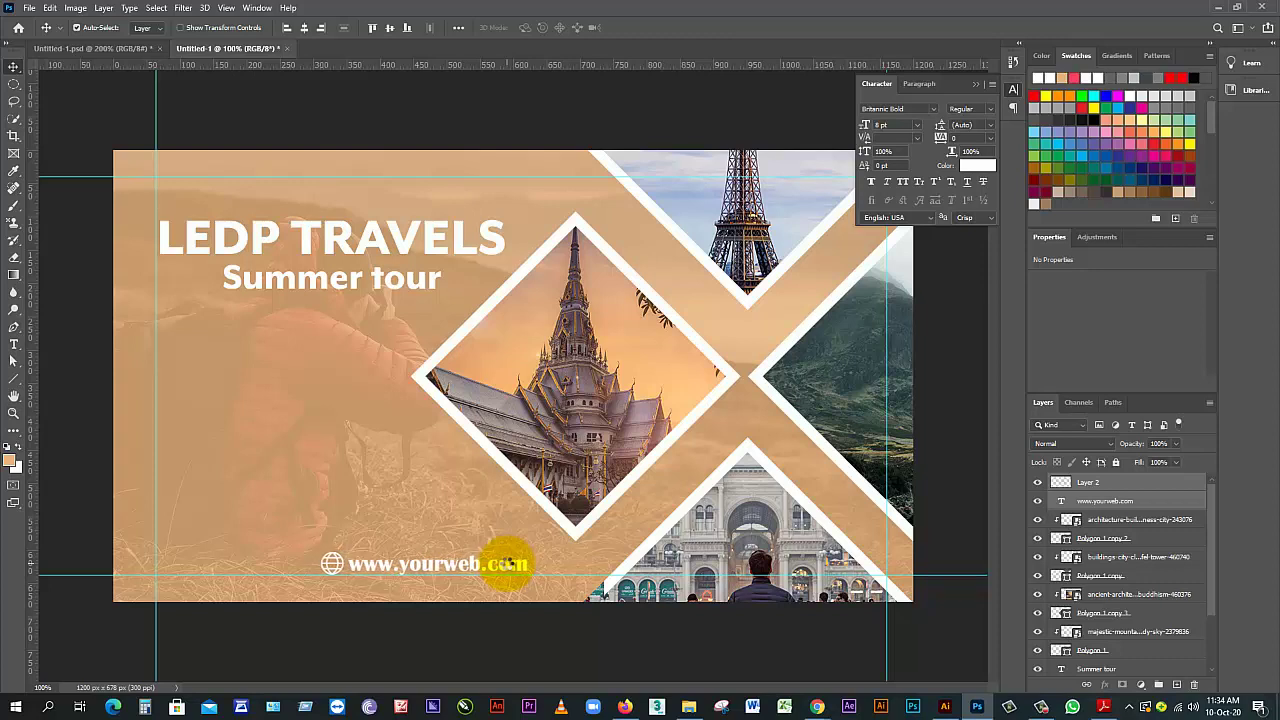
key(Left)
key(Left)
key(Left)
key(Left)
key(Left)
key(Left)
key(Left)
key(Left)
key(Left)
key(Left)
key(Left)
key(Left)
key(Left)
key(Left)
key(Left)
key(Left)
key(Left)
key(Left)
key(Left)
key(Left)
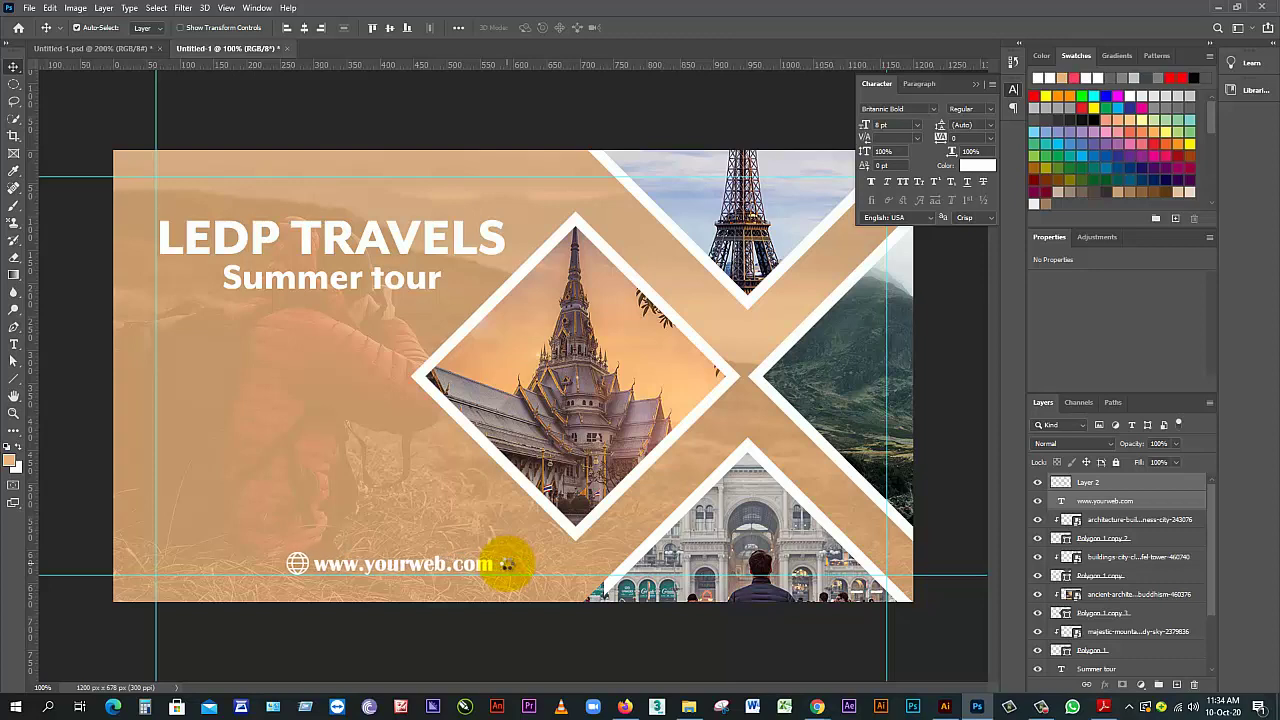
key(Left)
key(Left)
key(Left)
key(Left)
key(Left)
key(Left)
key(Left)
key(Left)
key(Left)
key(Left)
key(Left)
key(Left)
key(Left)
key(Left)
key(Left)
key(Left)
key(Left)
key(Left)
key(Left)
key(Left)
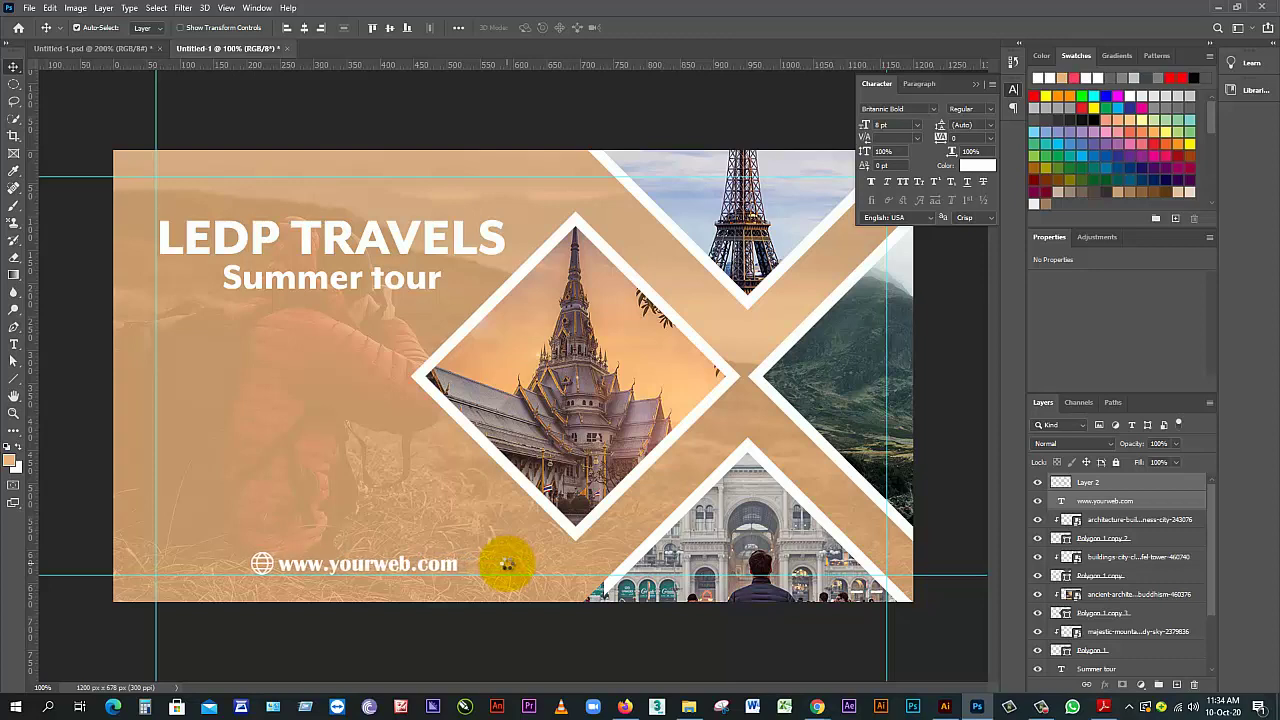
key(Left)
key(Left)
key(Left)
key(Left)
key(Left)
key(Left)
key(Left)
key(Left)
key(Left)
key(Left)
key(Left)
key(Left)
key(Left)
key(Left)
key(Left)
key(Left)
key(Left)
key(Left)
key(Left)
key(Left)
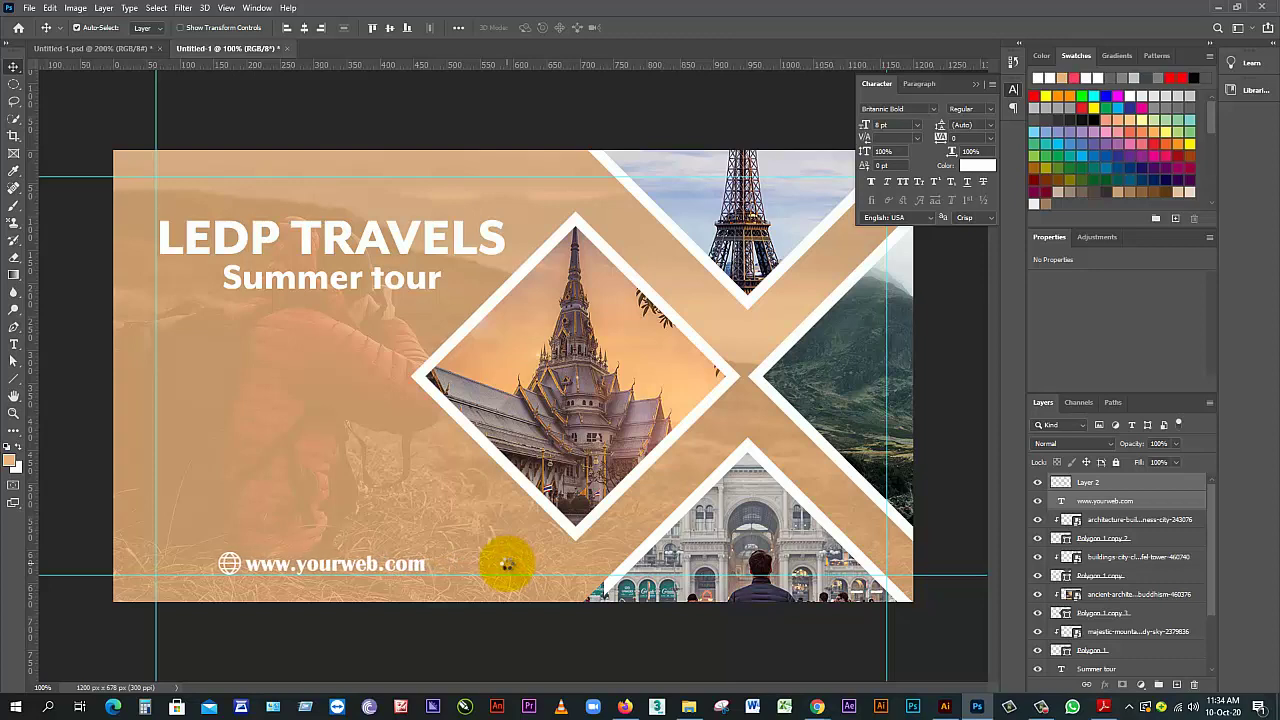
key(Right)
key(Right)
key(Right)
key(Right)
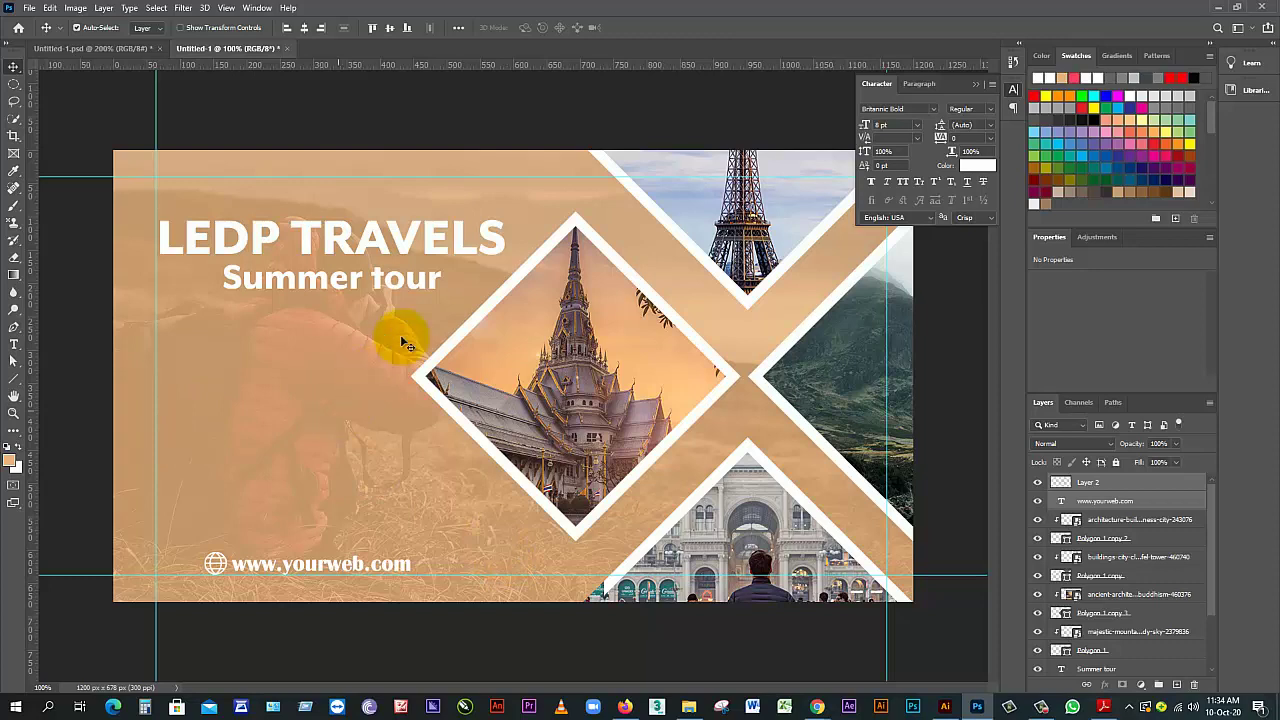
Underline the Summer tour text
click(436, 282)
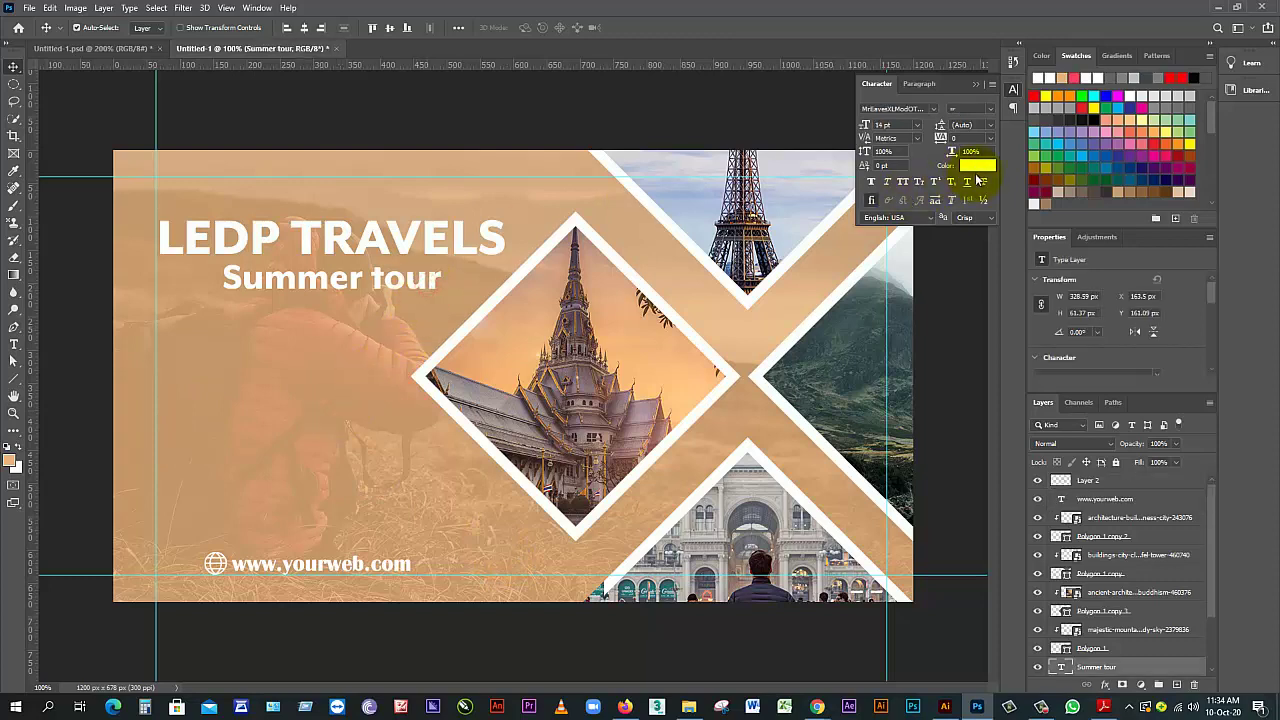
click(968, 182)
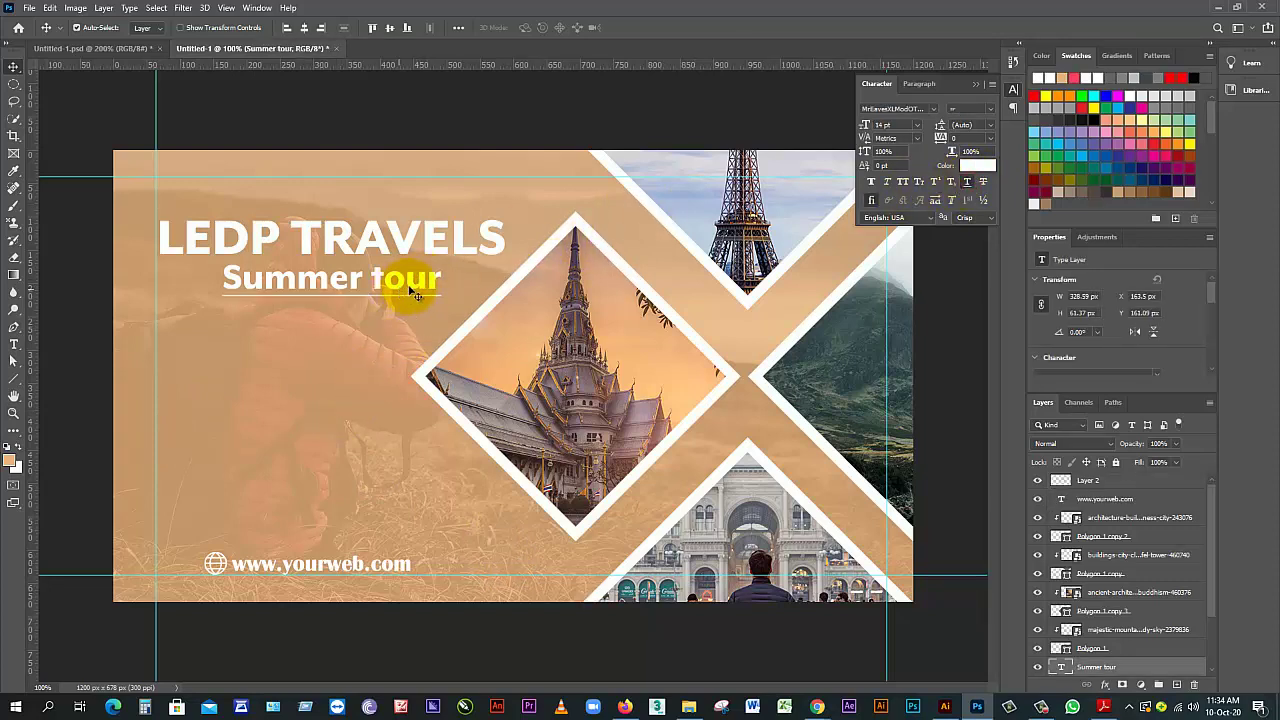
click(277, 371)
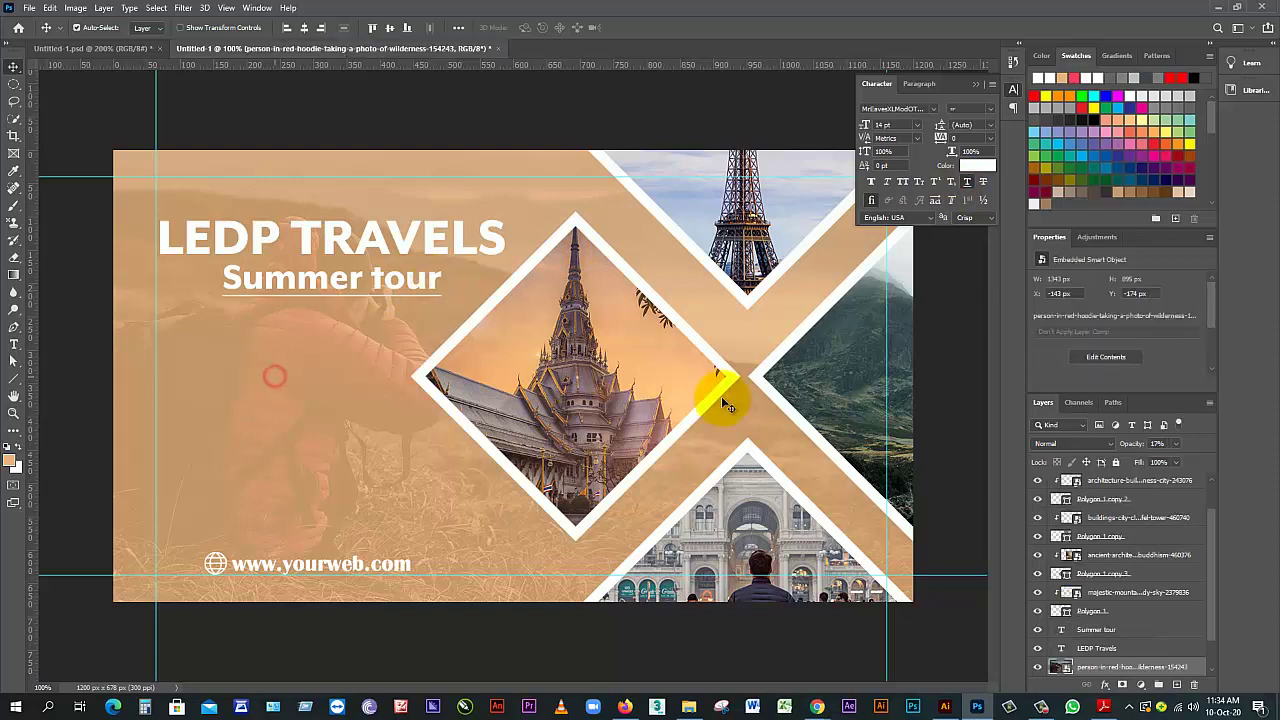
Add a Lorem ipsum paragraph box about 376 × 314 px between Summer tour and the web address, with 8 pt text
scroll(1174, 564, up, 2)
click(1100, 483)
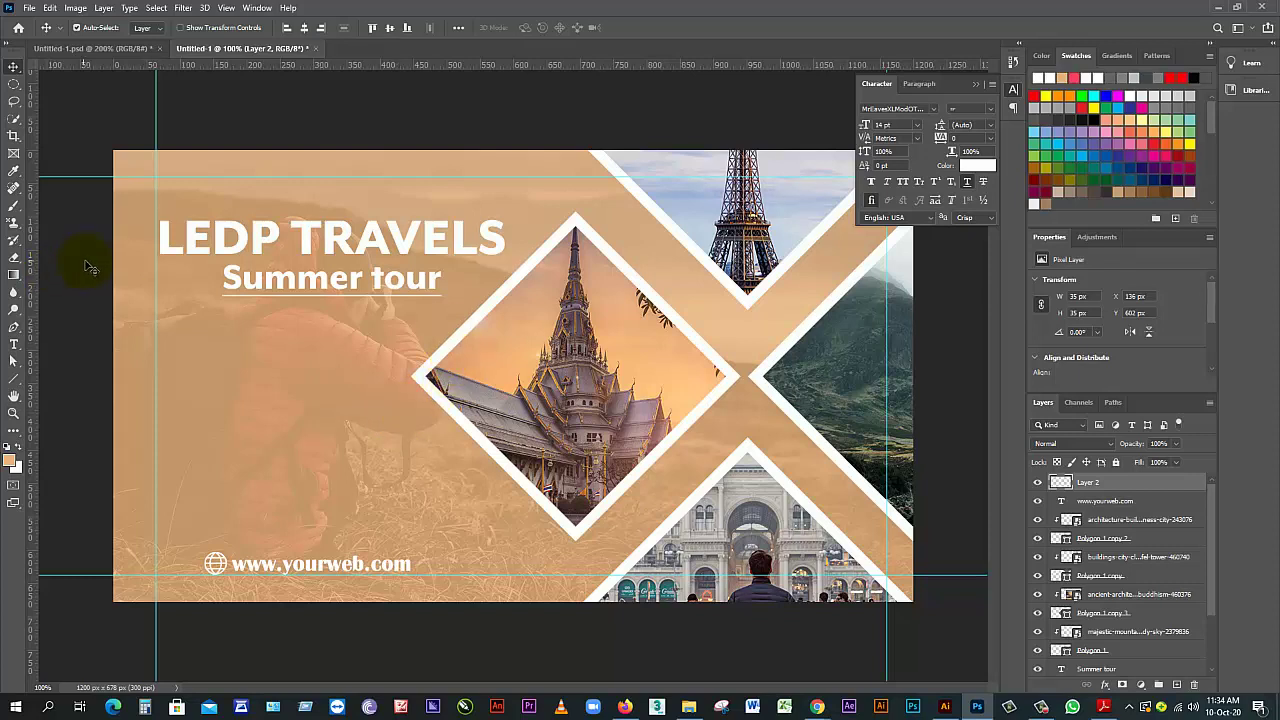
click(15, 346)
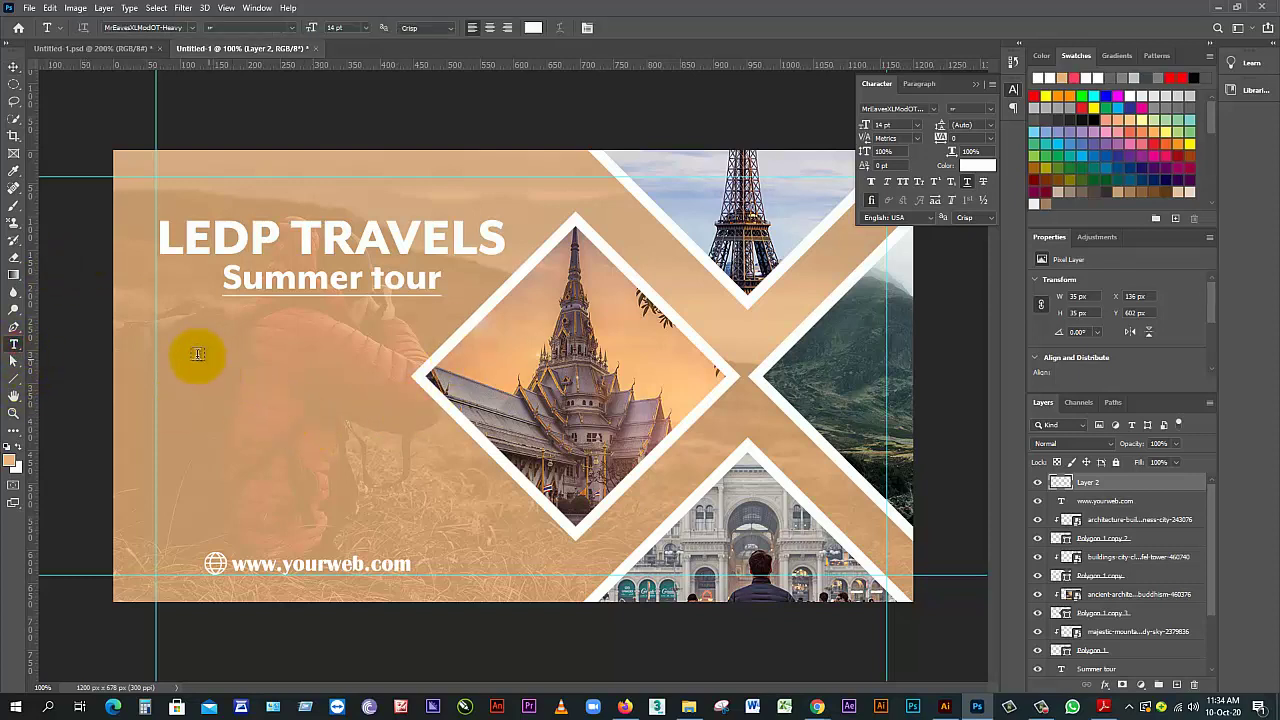
drag(160, 331, 403, 540)
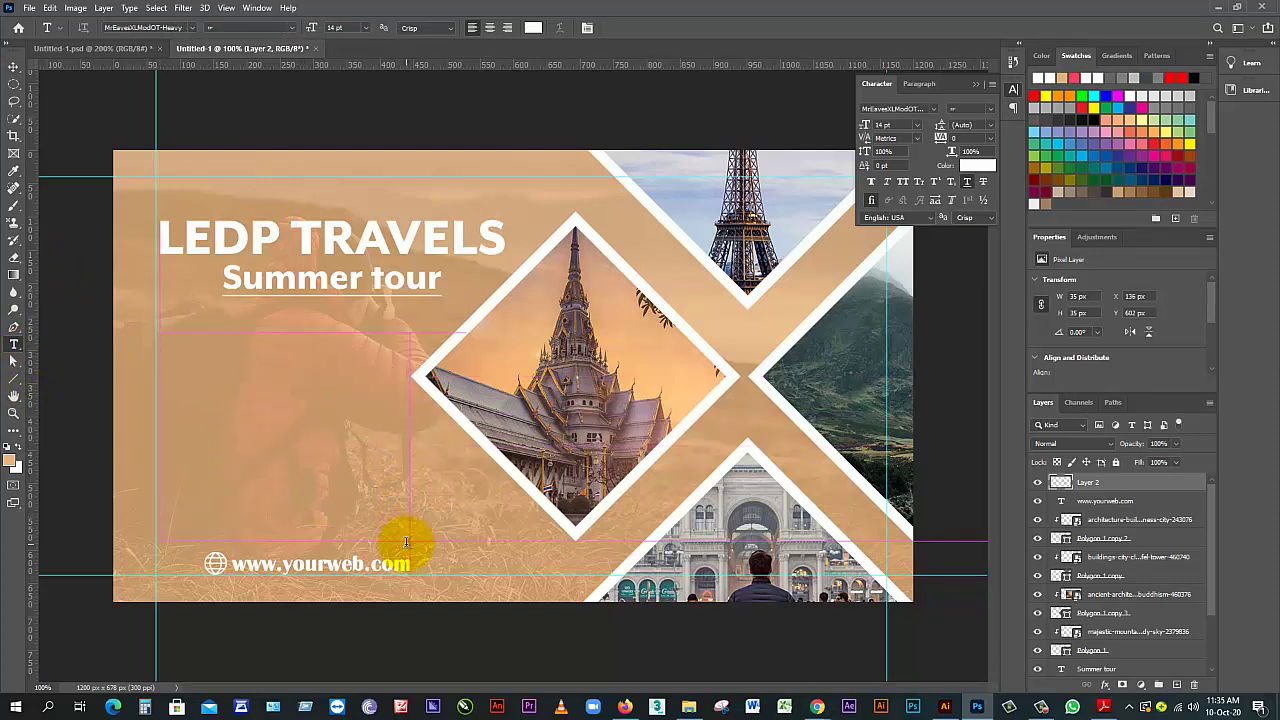
click(945, 202)
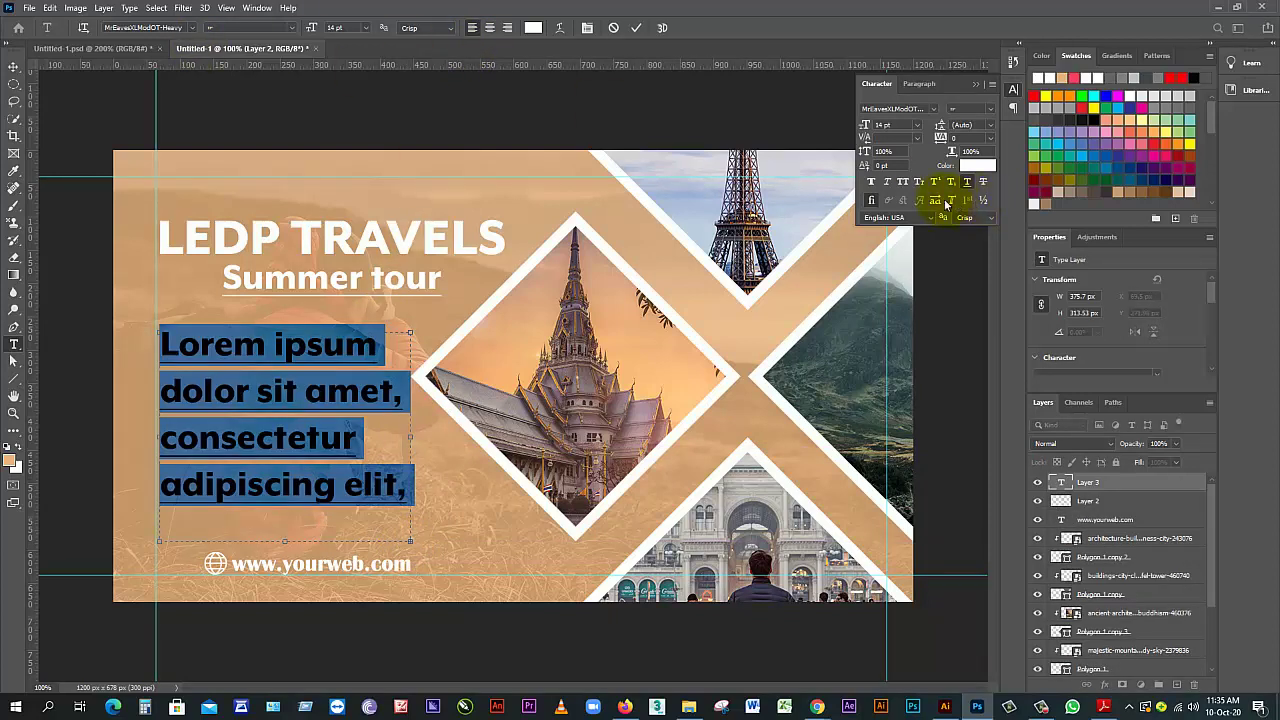
text(8)
key(Return)
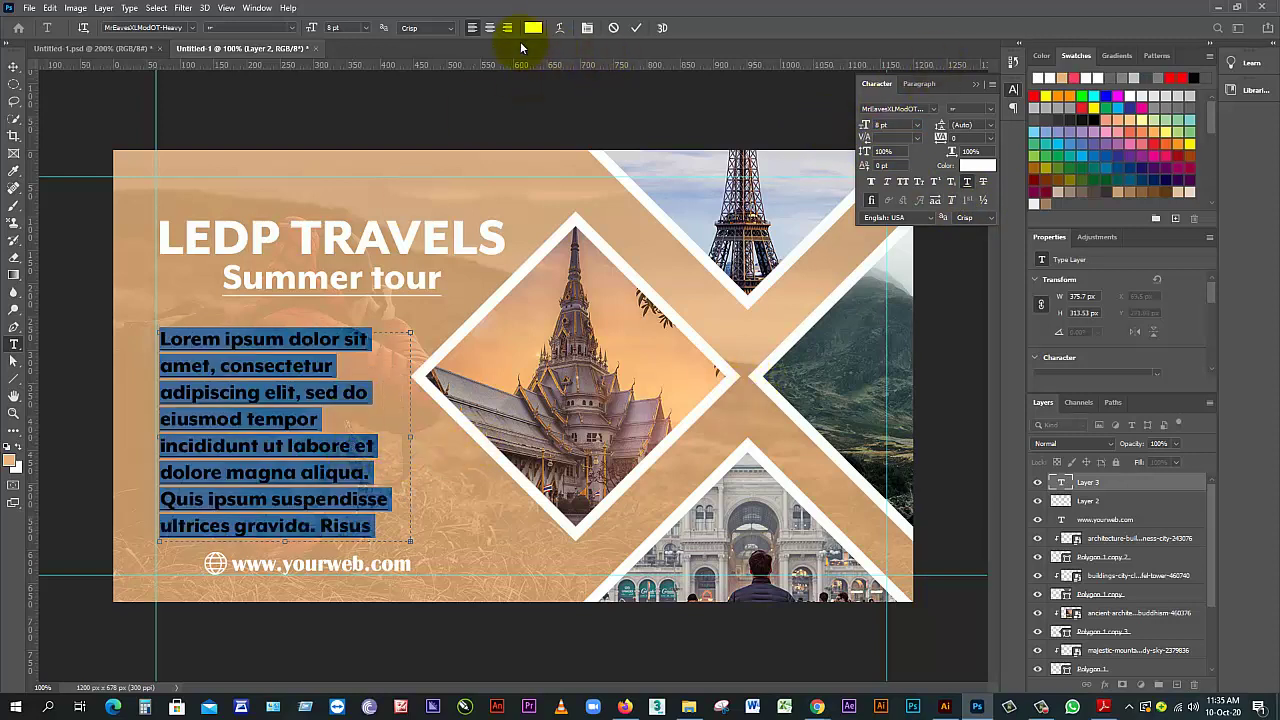
Justify all lines of the Lorem ipsum paragraph and remove its underline
click(915, 86)
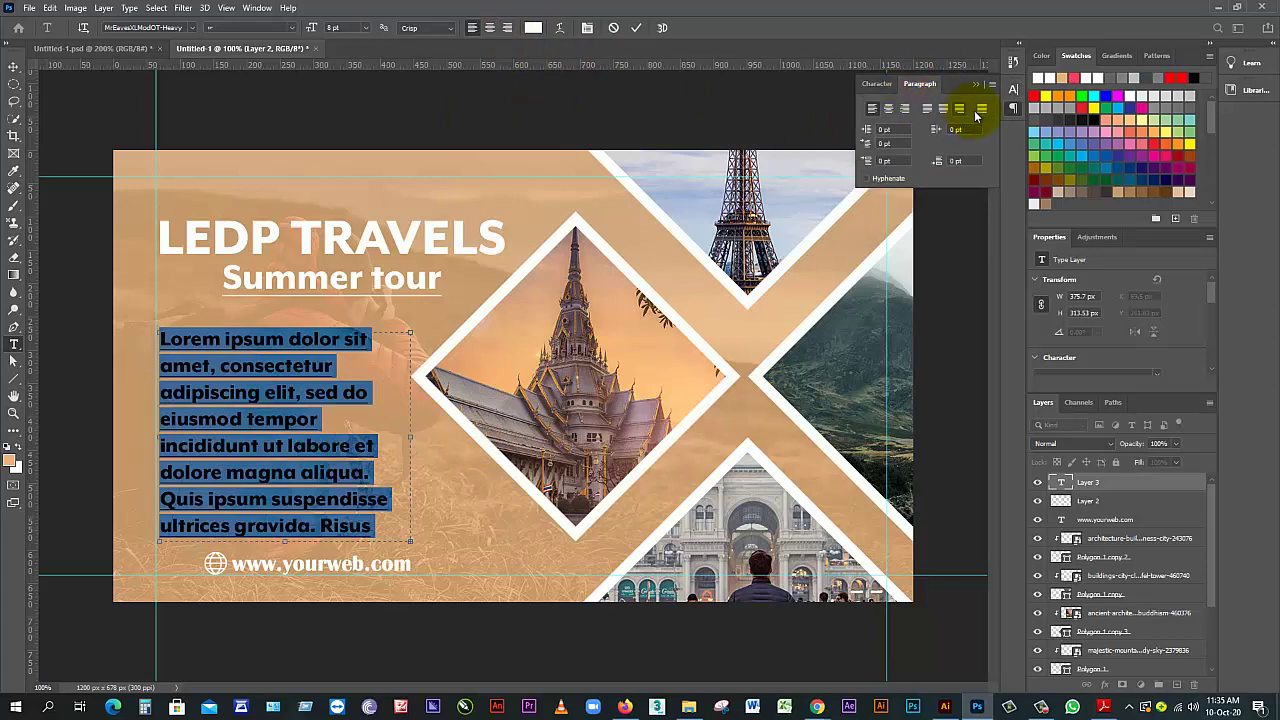
click(979, 110)
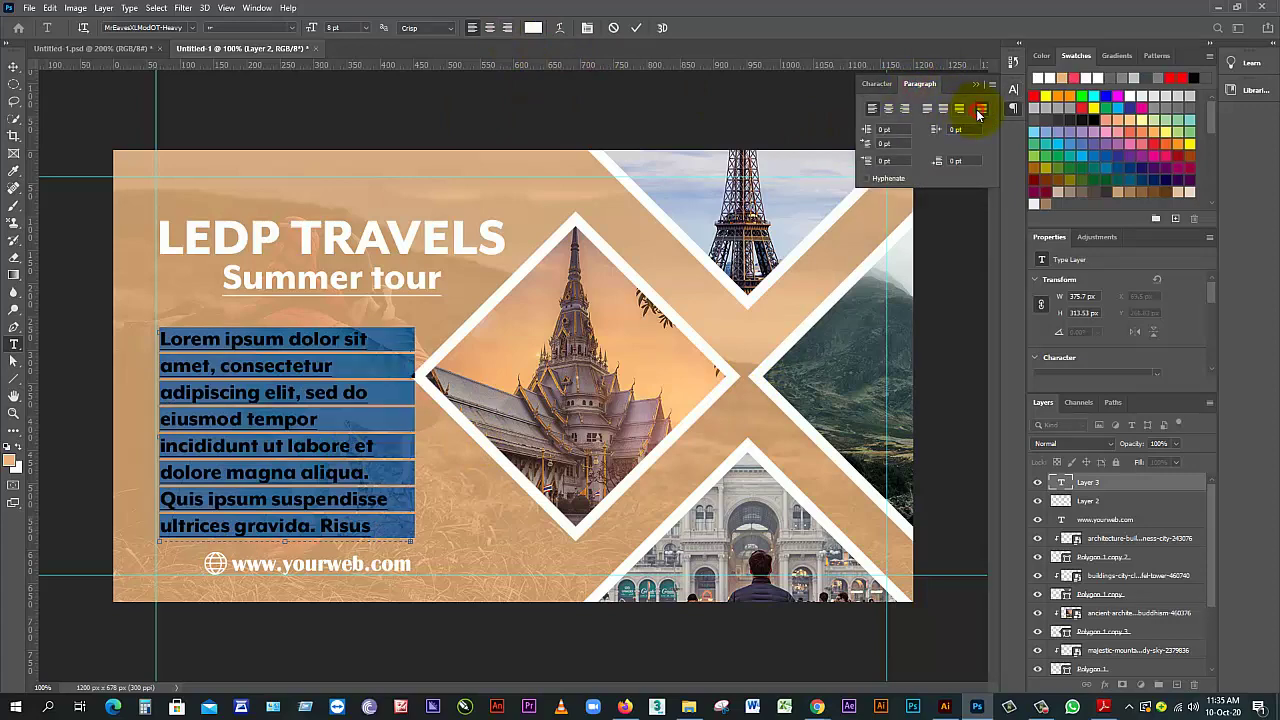
click(13, 65)
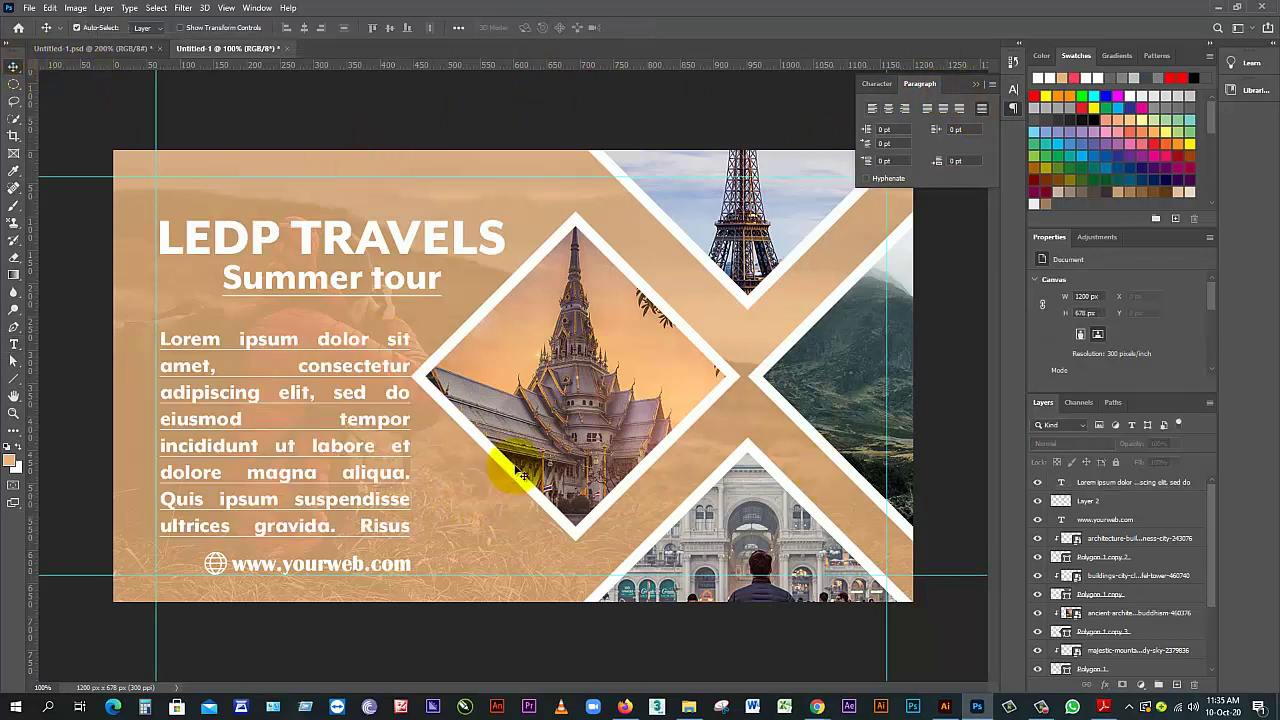
click(378, 385)
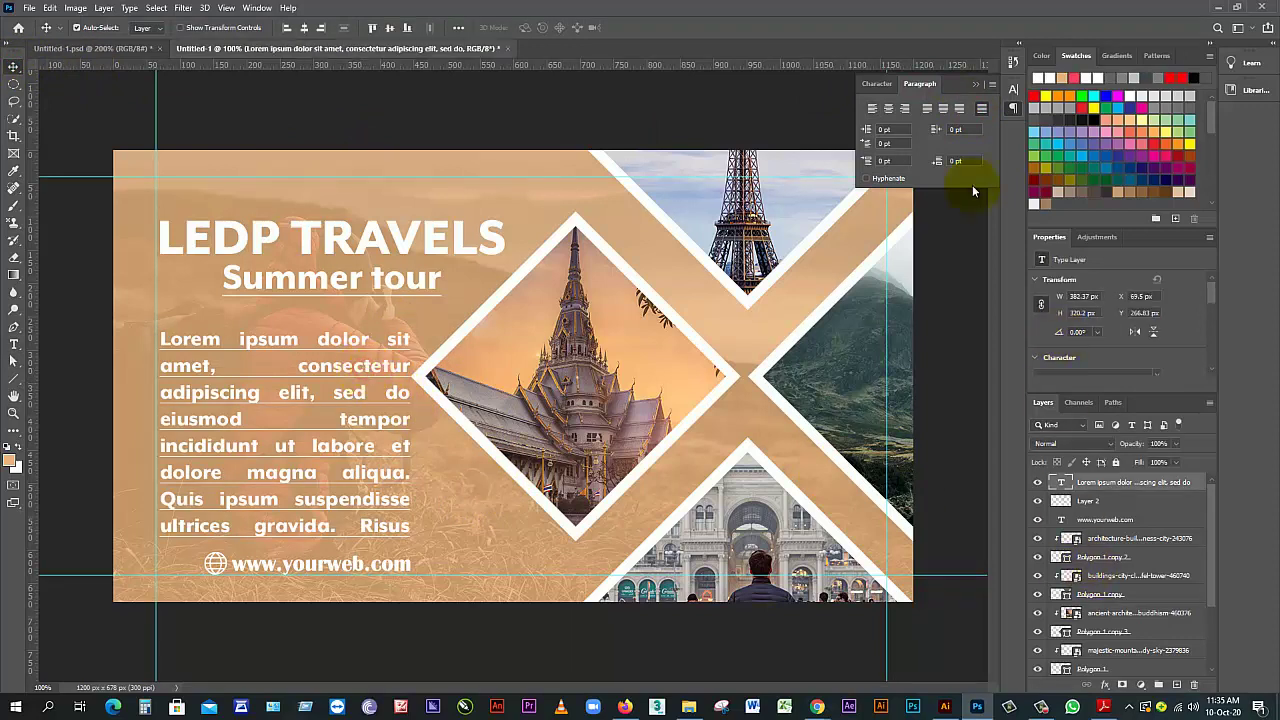
click(879, 85)
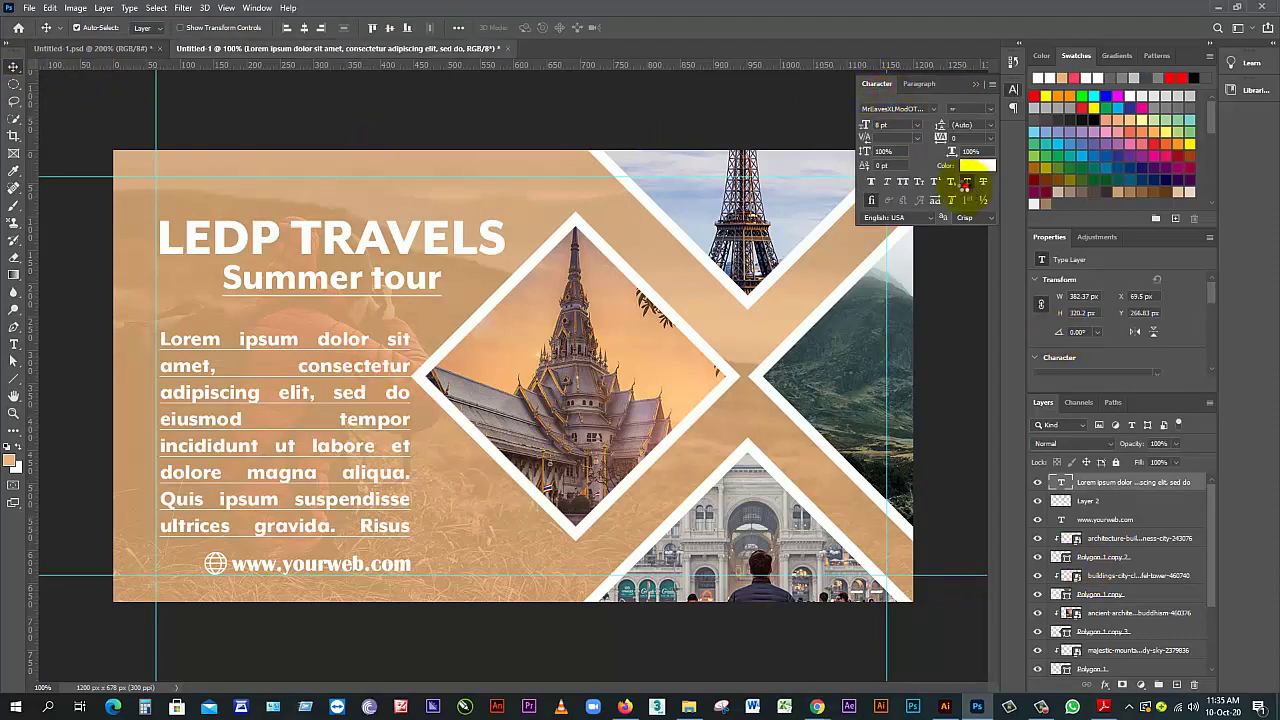
click(487, 133)
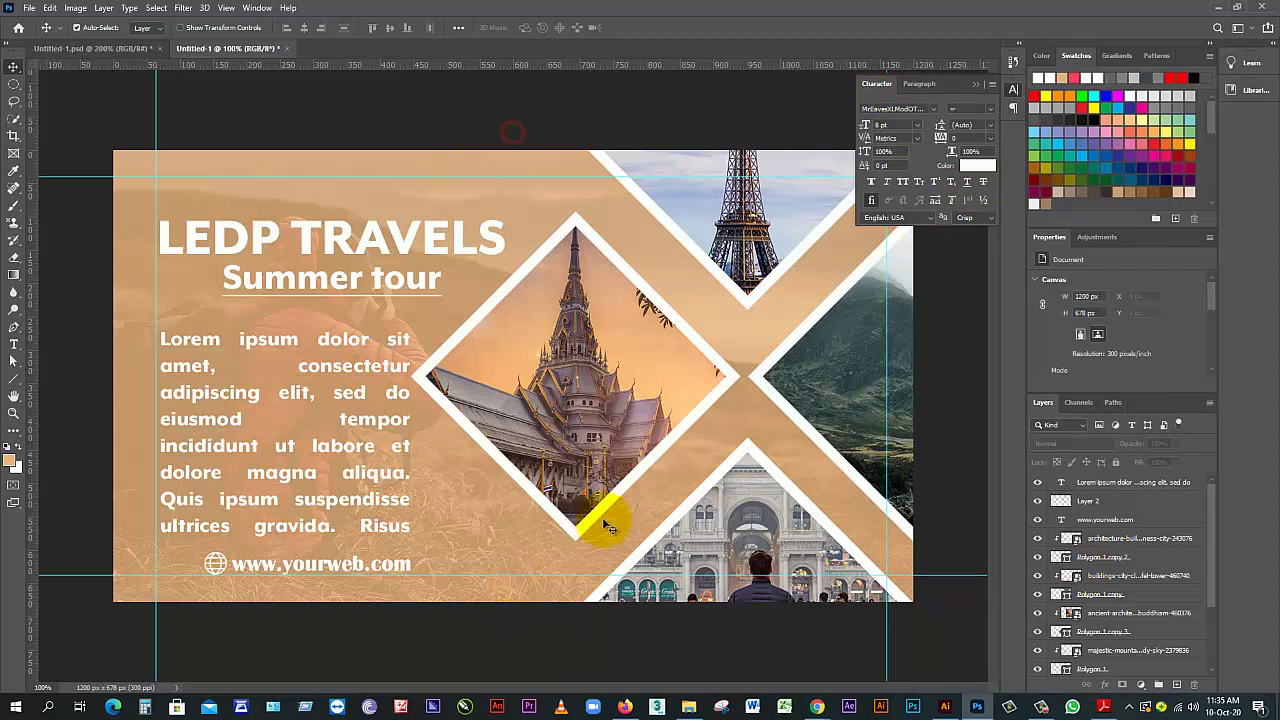
Save the banner as the Photoshop file tour 2 in the trouble folder under Facebook post
drag(471, 463, 419, 456)
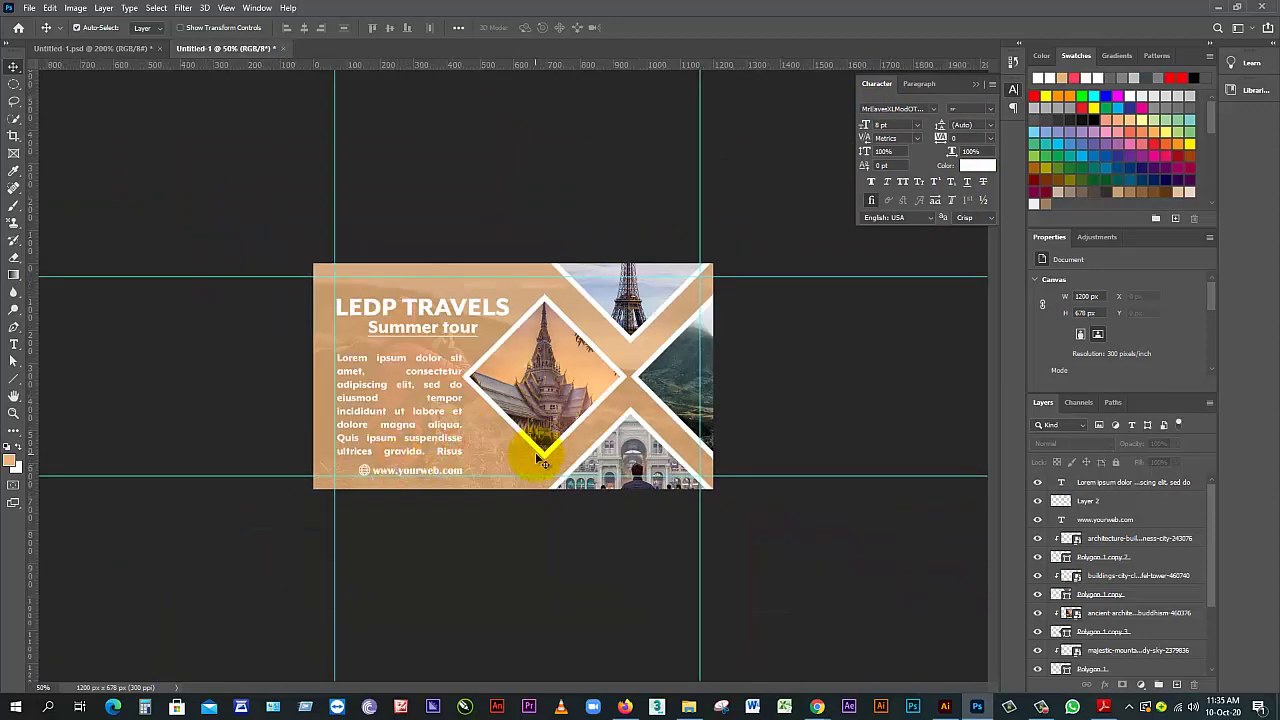
click(586, 436)
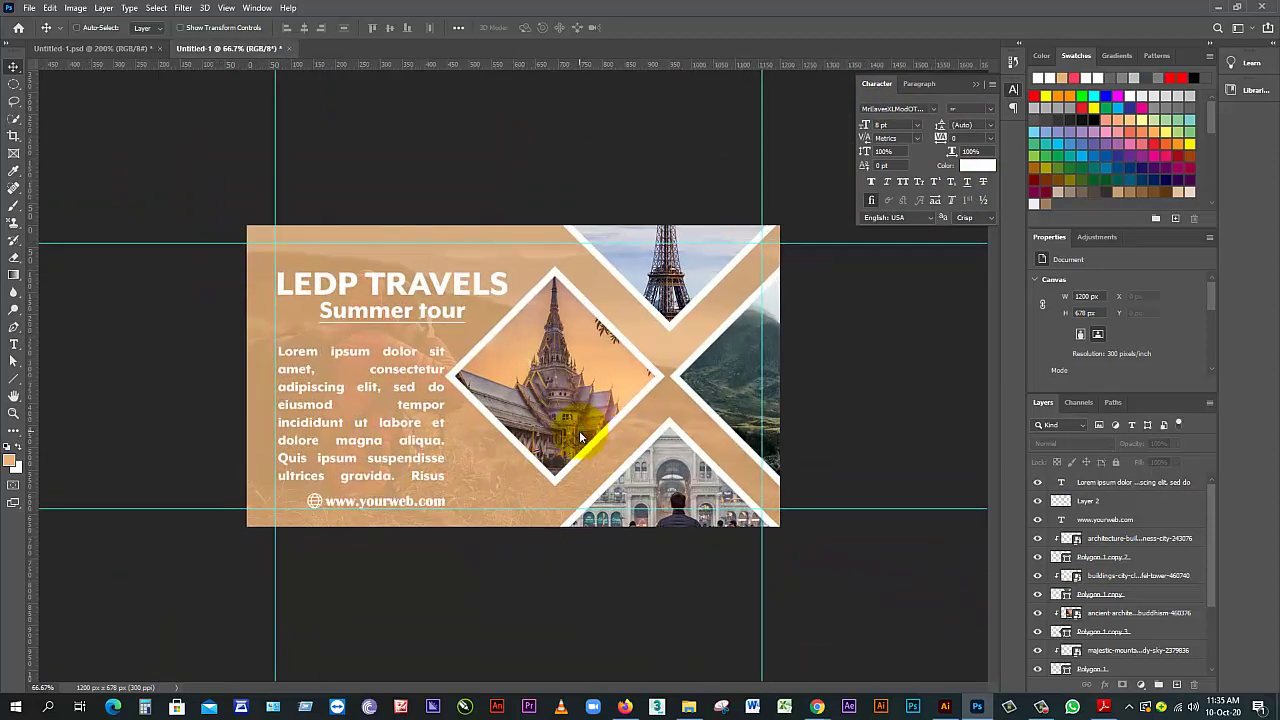
key(ctrl+s)
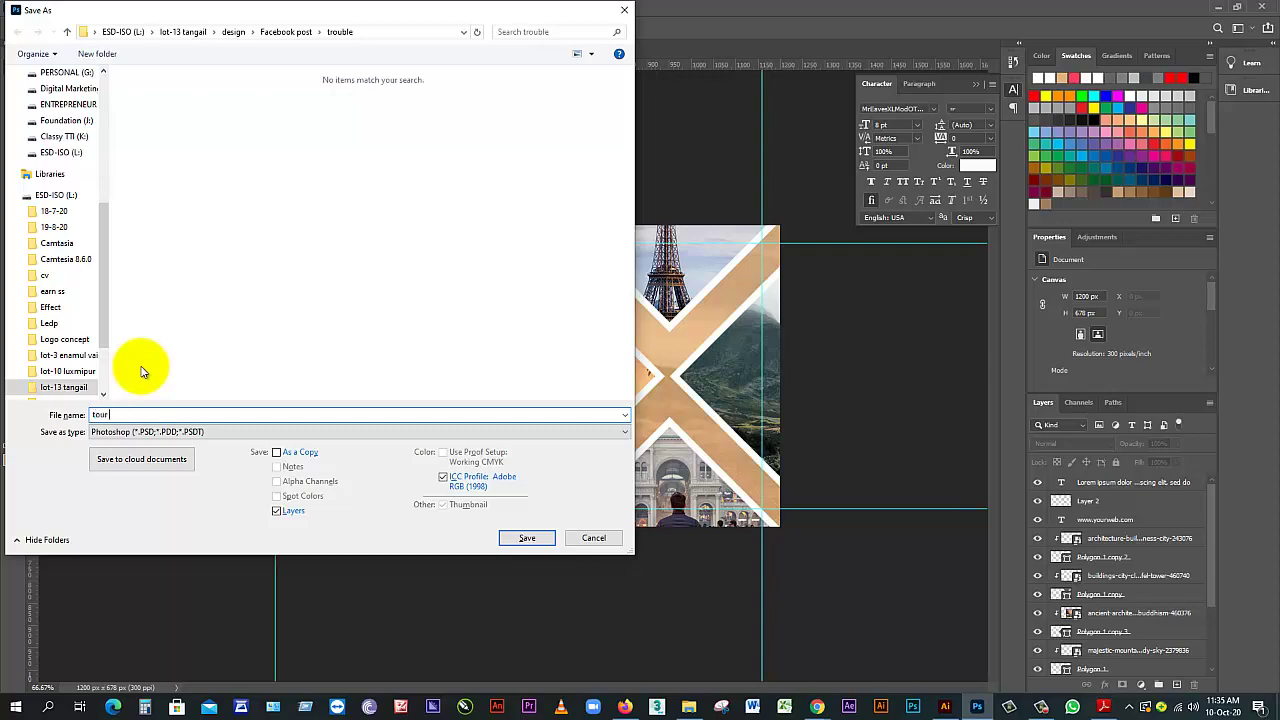
click(532, 537)
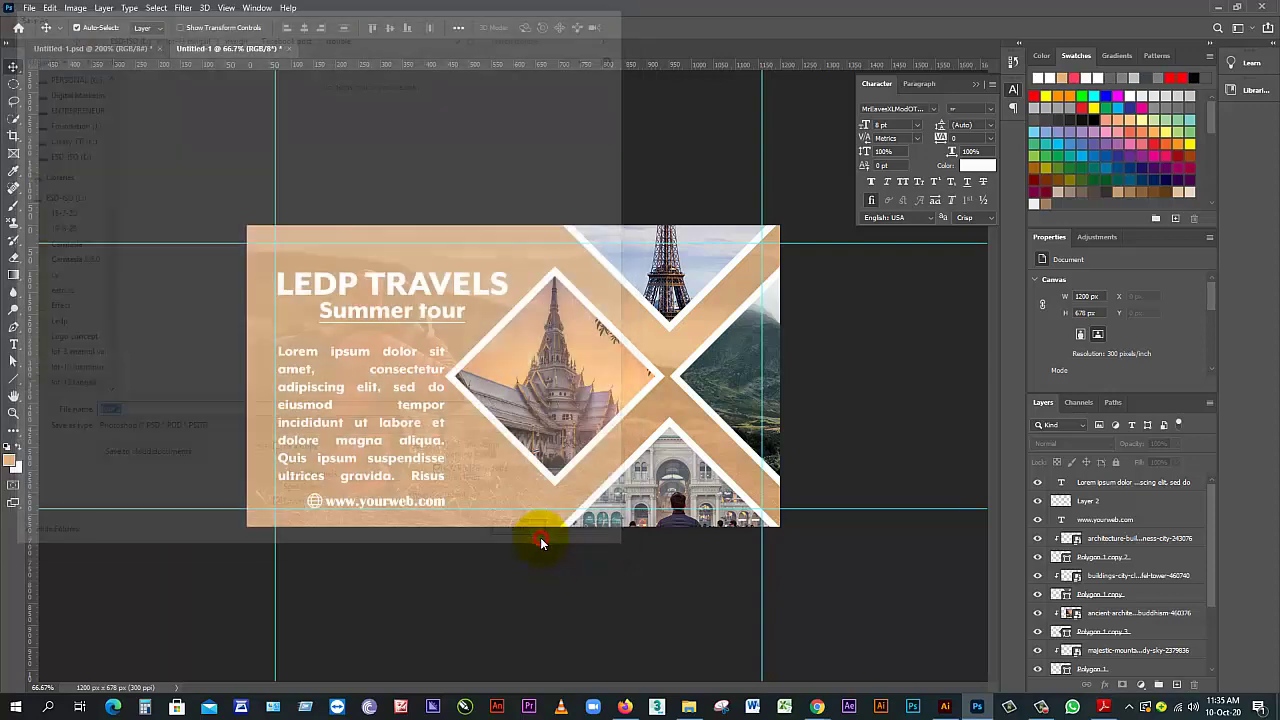
click(786, 200)
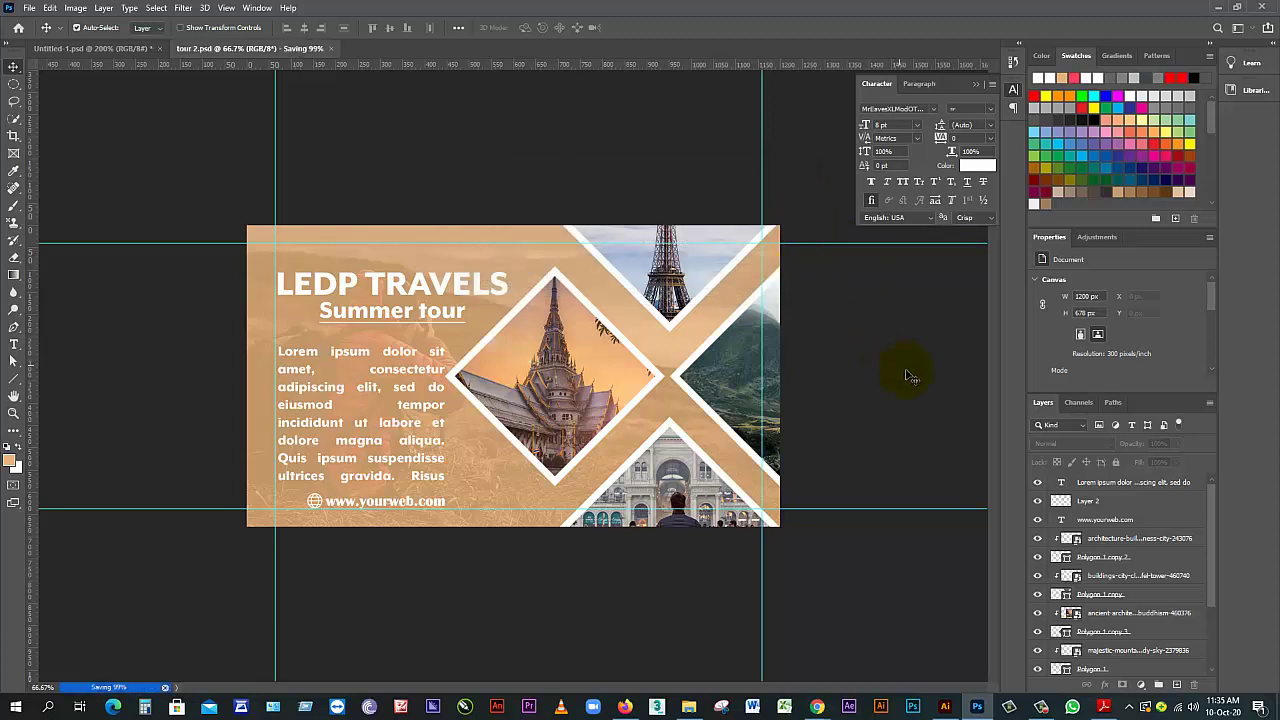
Export the banner for the web as a maximum-quality (100) JPEG named fb in the Facebook post folder
click(29, 8)
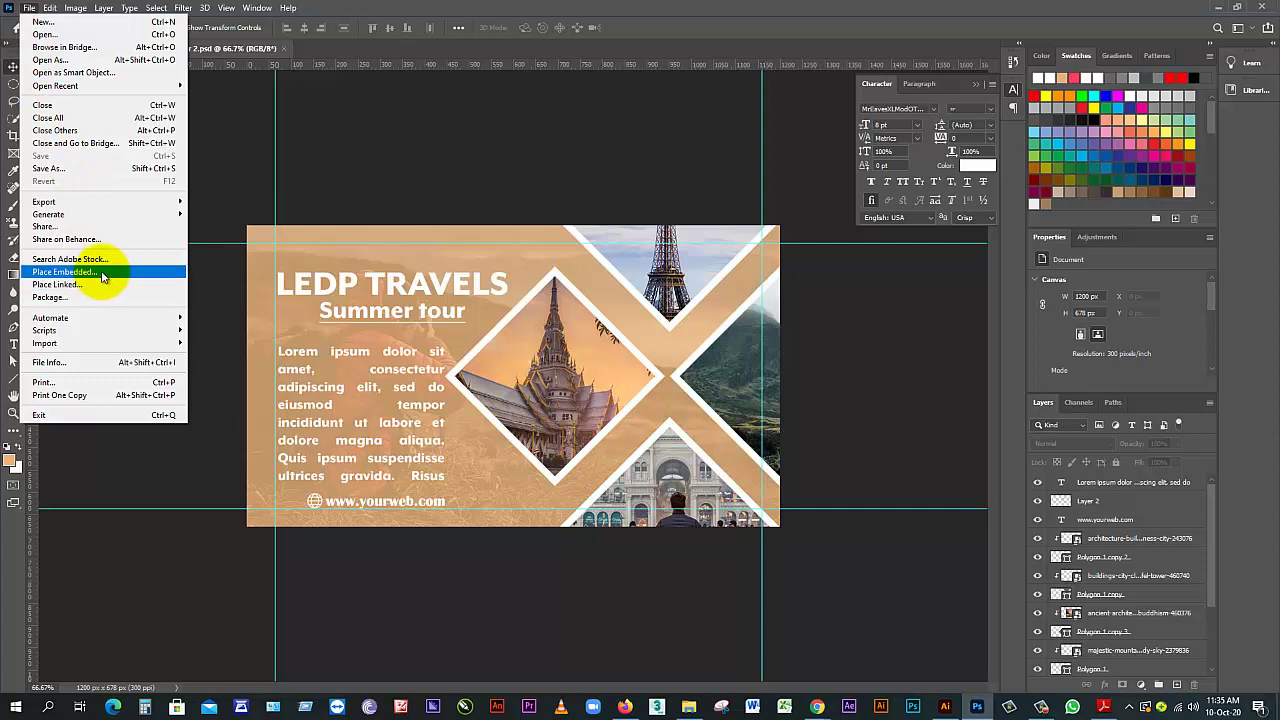
mouse_move(75, 203)
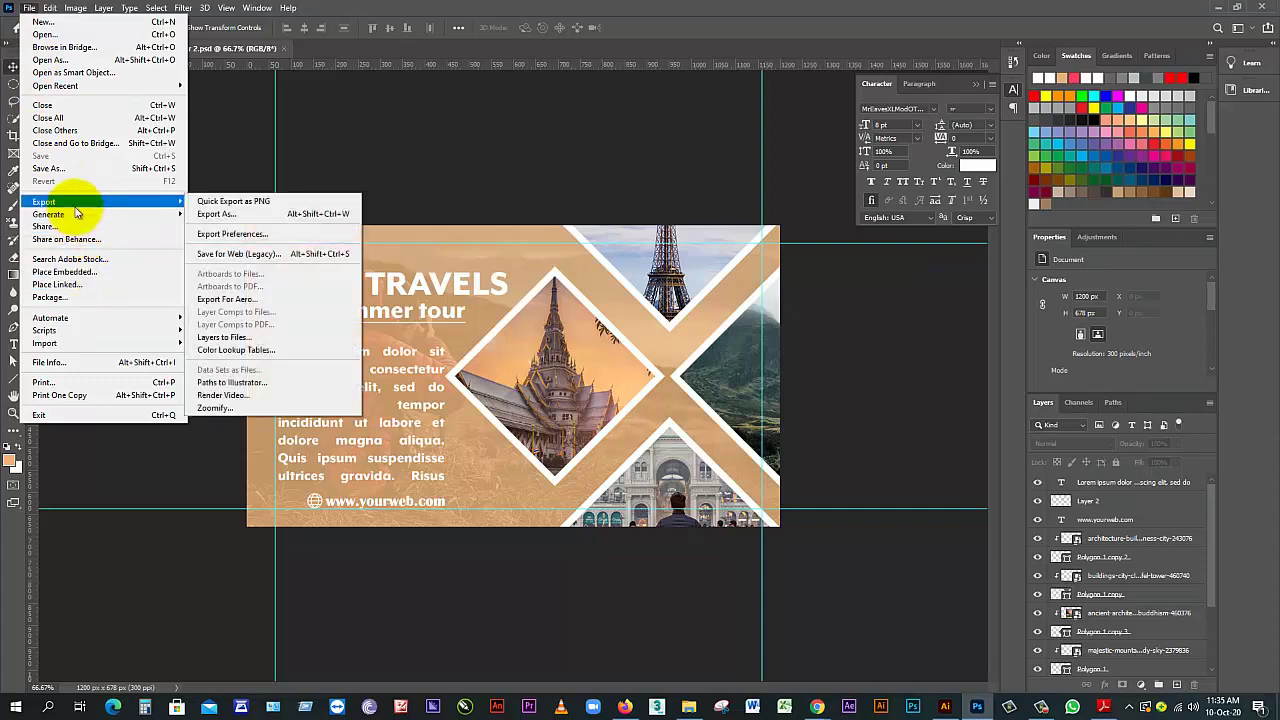
click(216, 216)
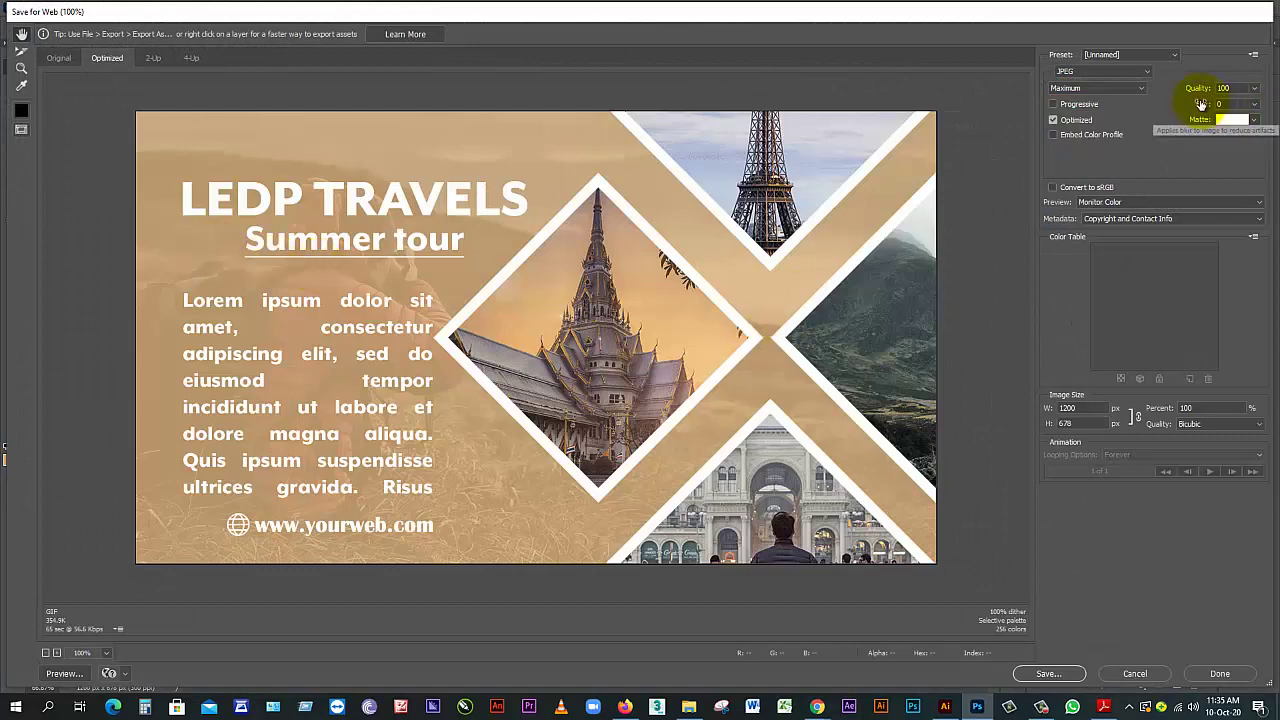
click(1047, 675)
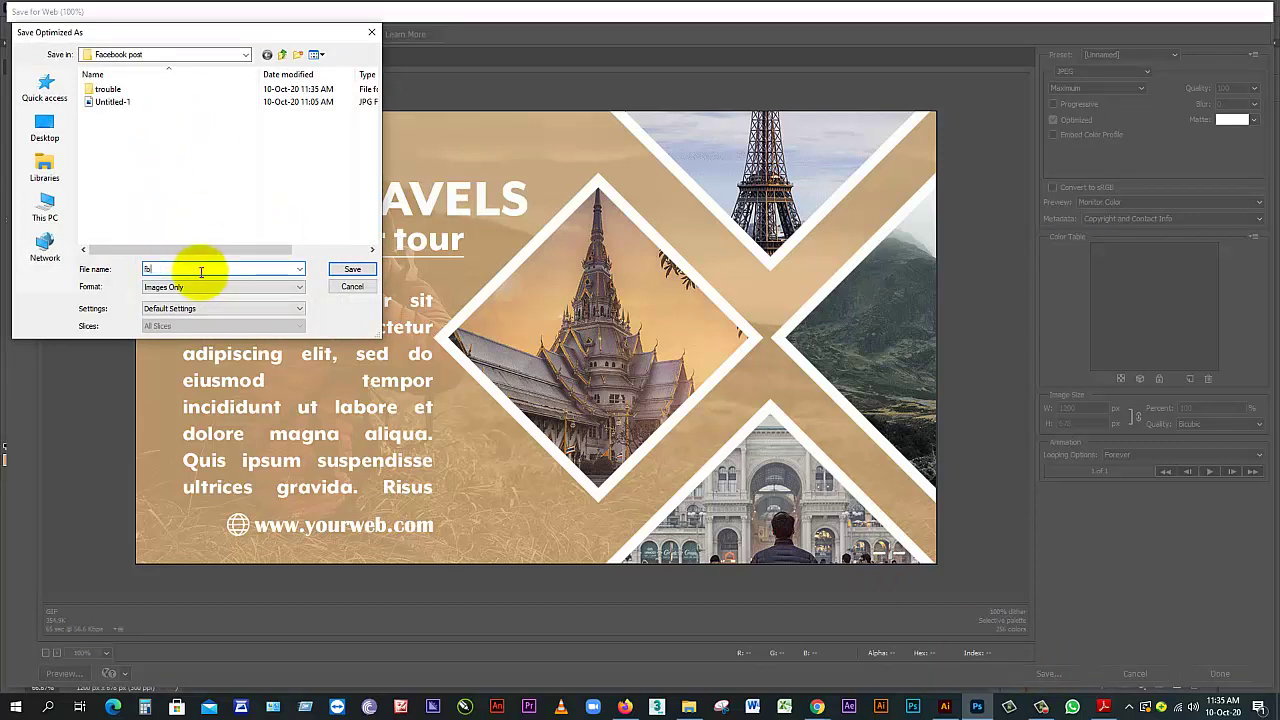
click(352, 269)
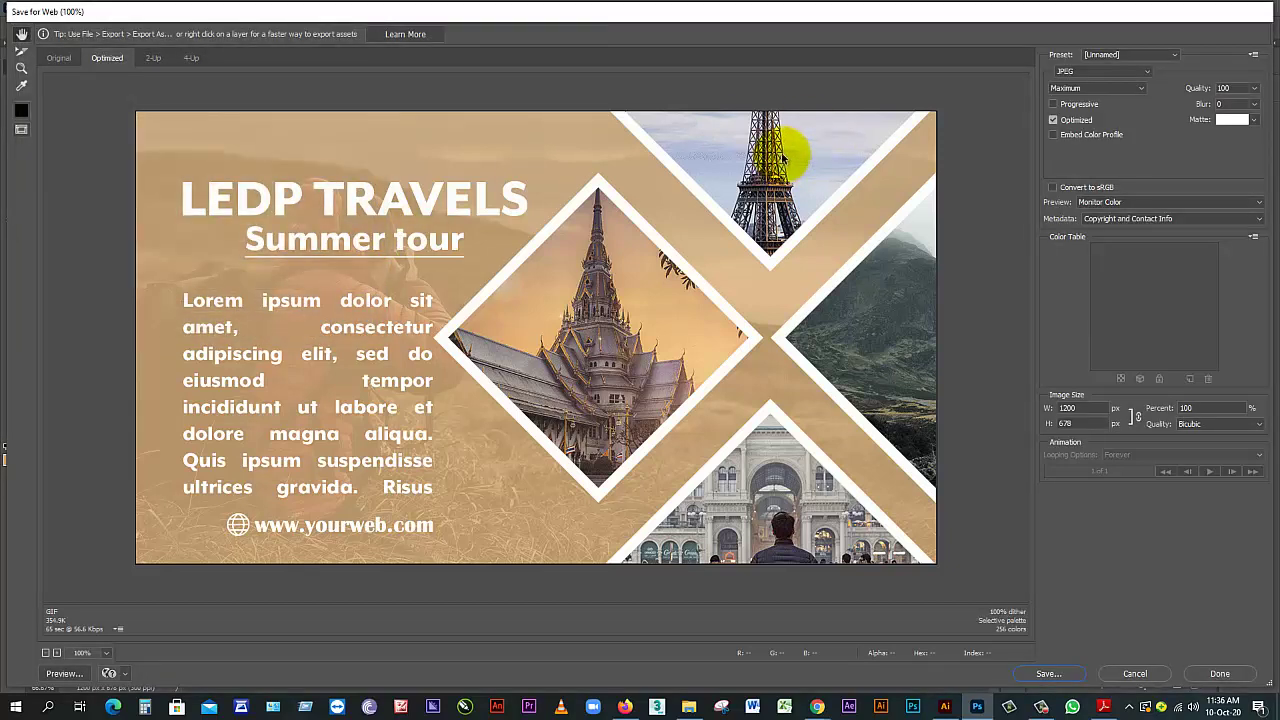
click(1048, 673)
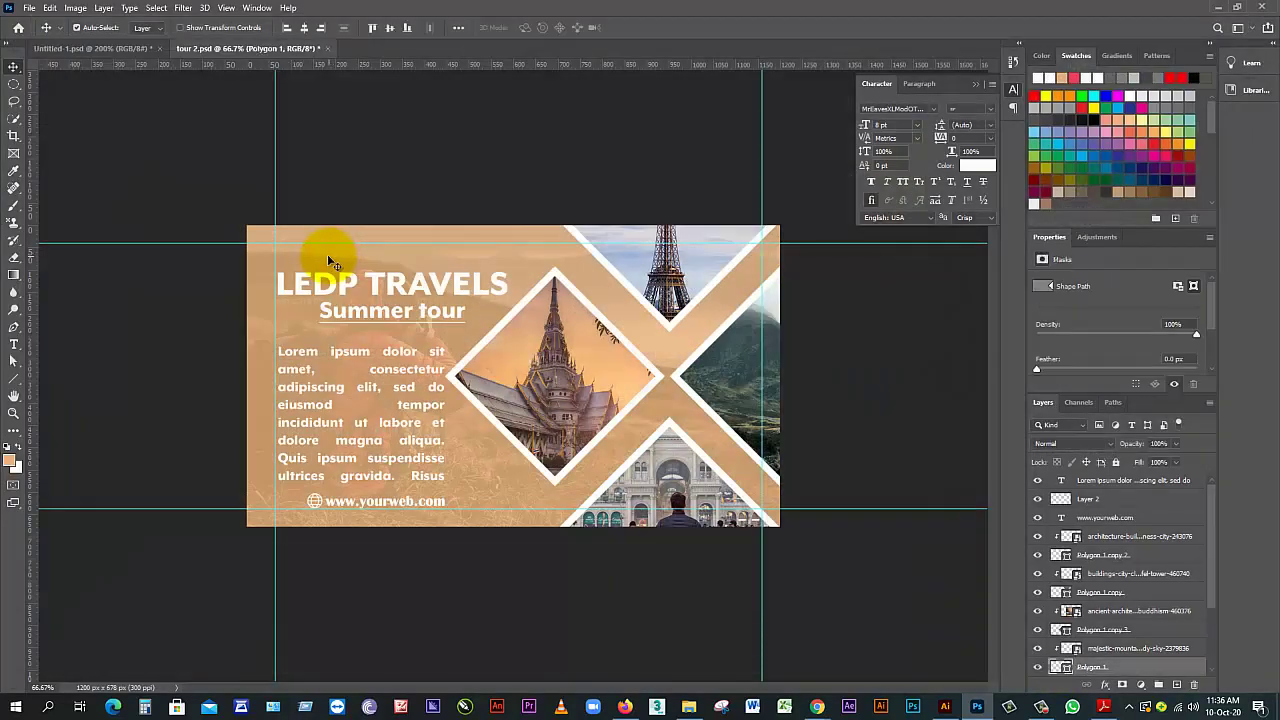
click(857, 356)
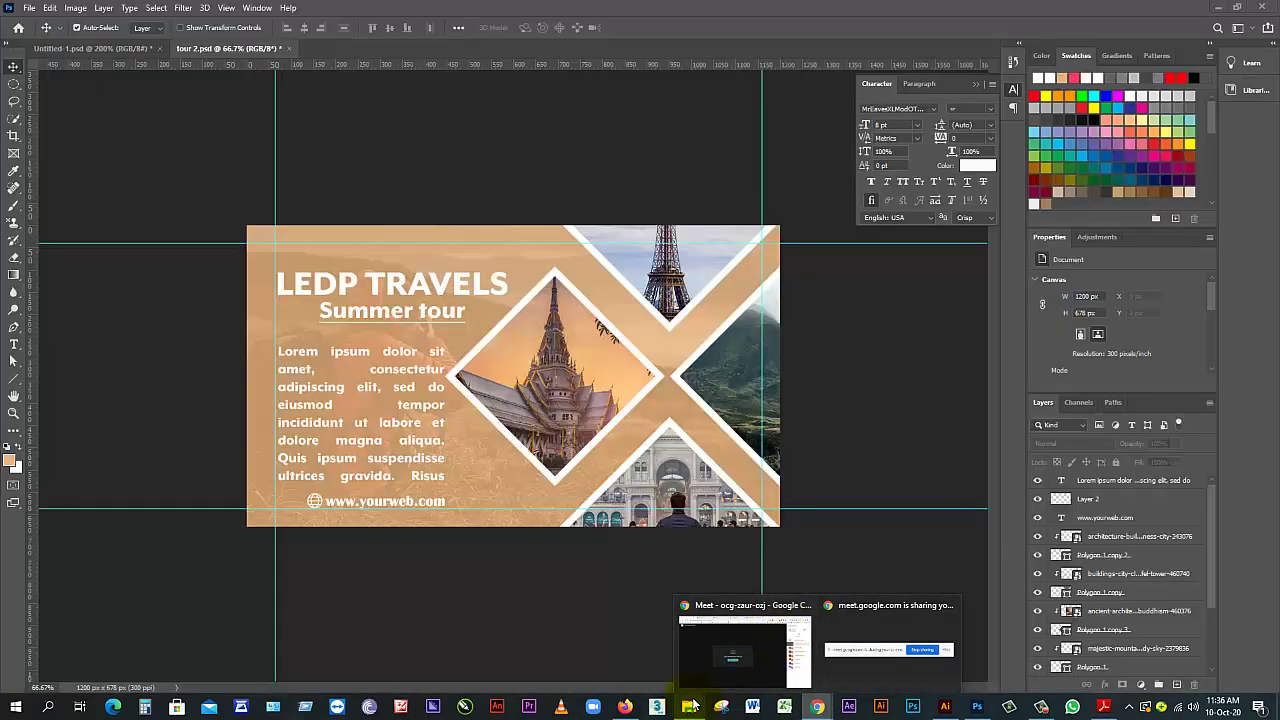
Switch to File Explorer, open the exported fb image from the Facebook post folder to check it, and close the preview
click(690, 706)
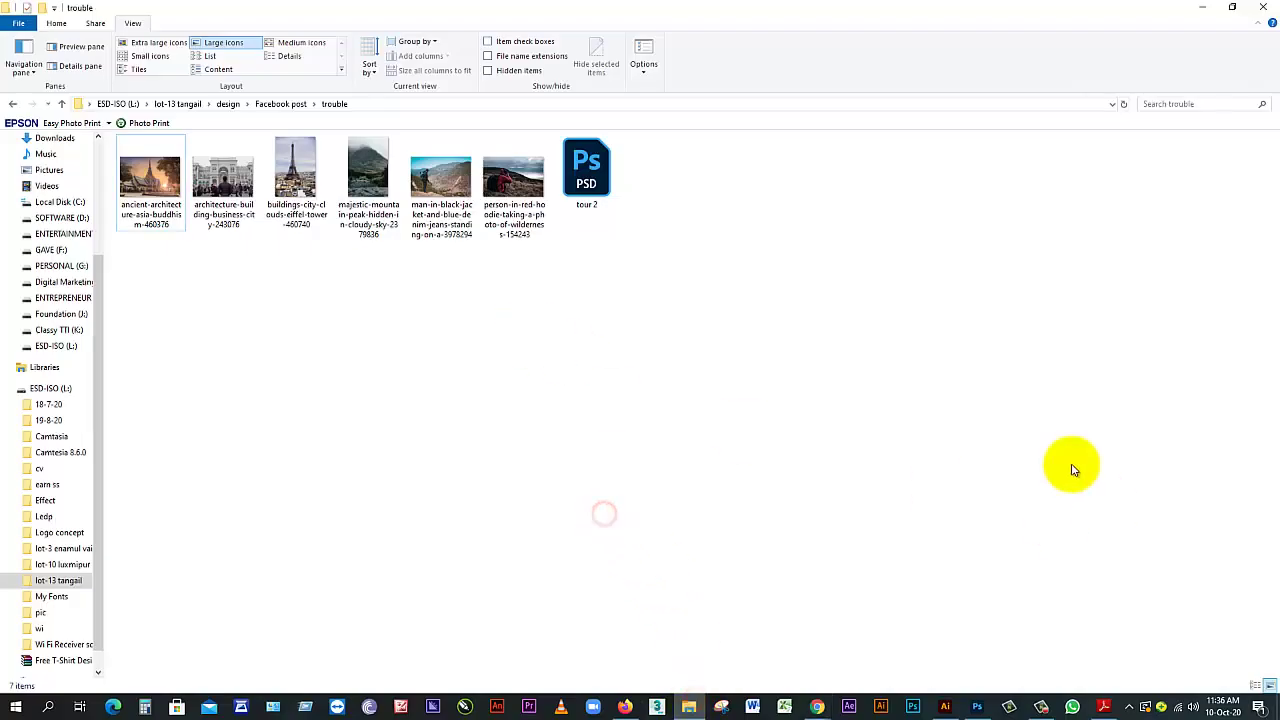
click(12, 103)
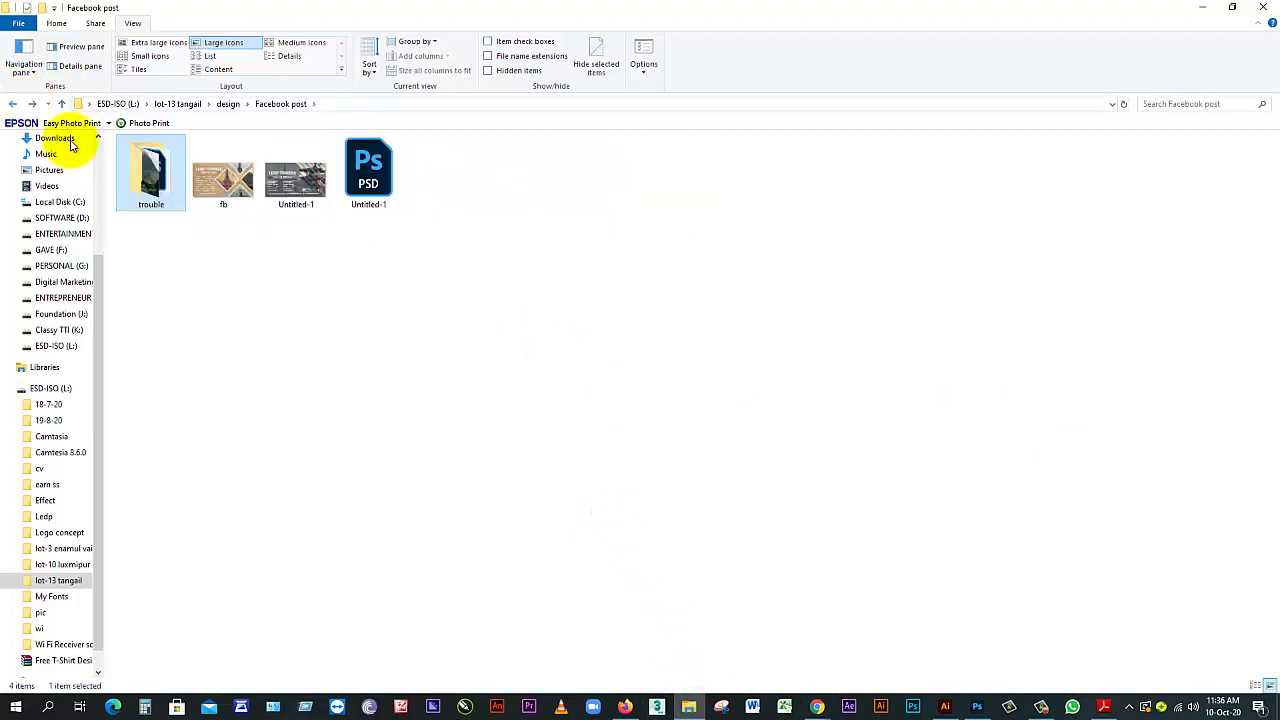
click(348, 298)
double_click(224, 204)
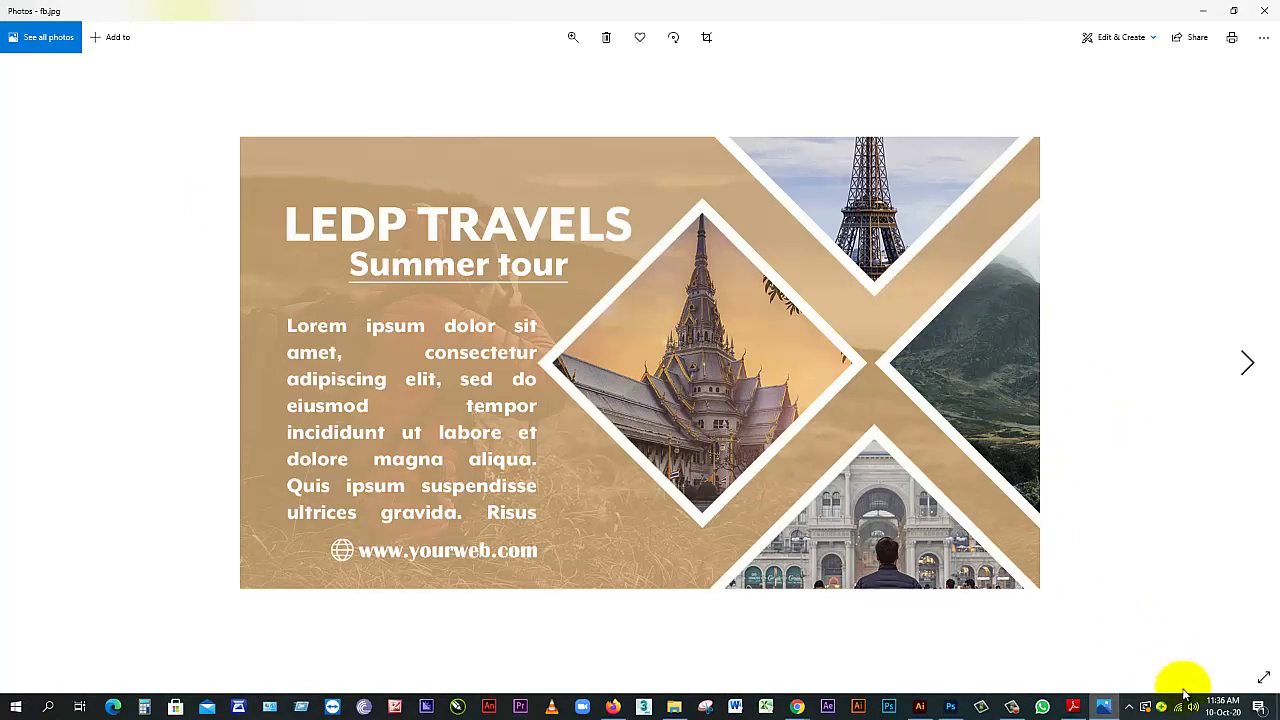
click(1105, 708)
click(1105, 708)
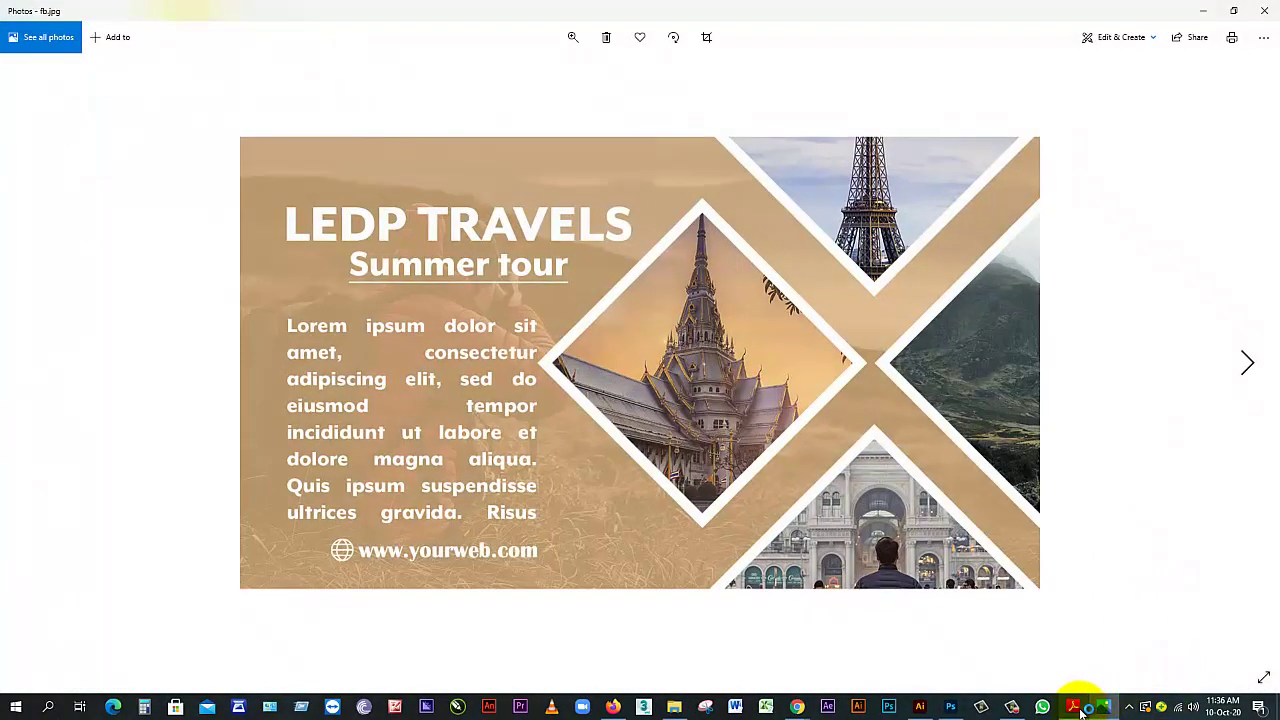
click(1012, 708)
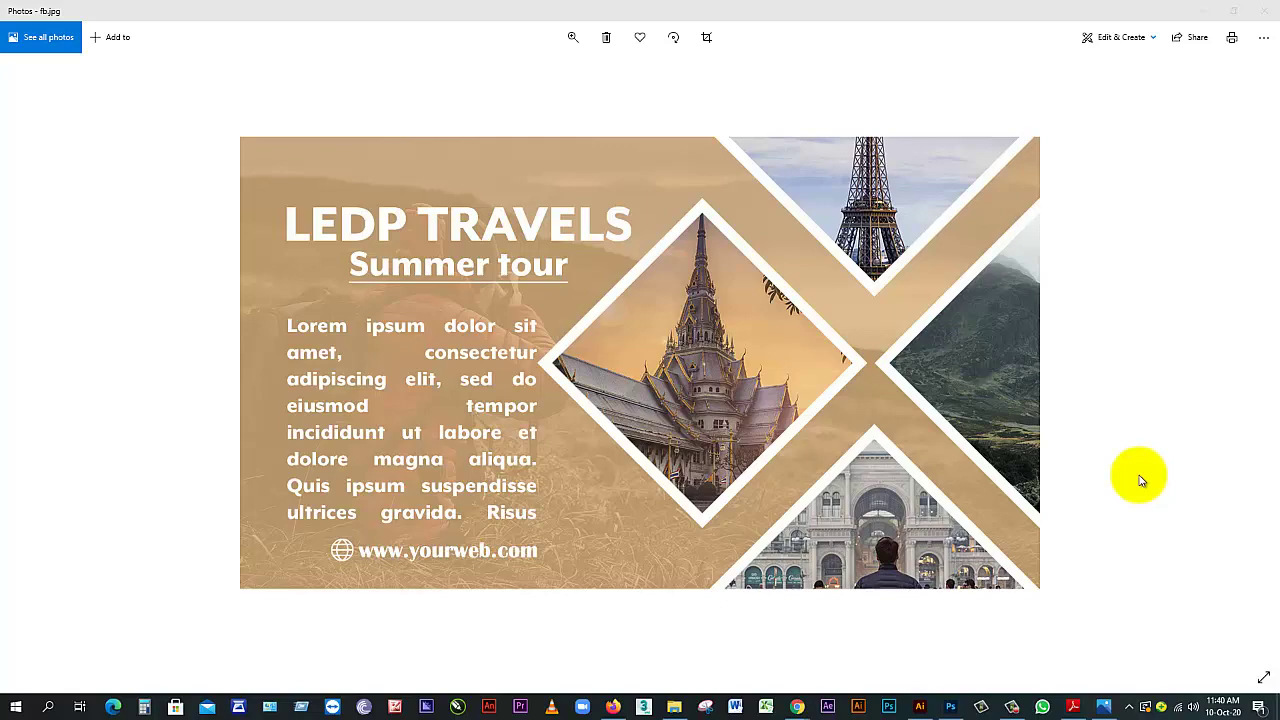
click(1265, 10)
click(777, 310)
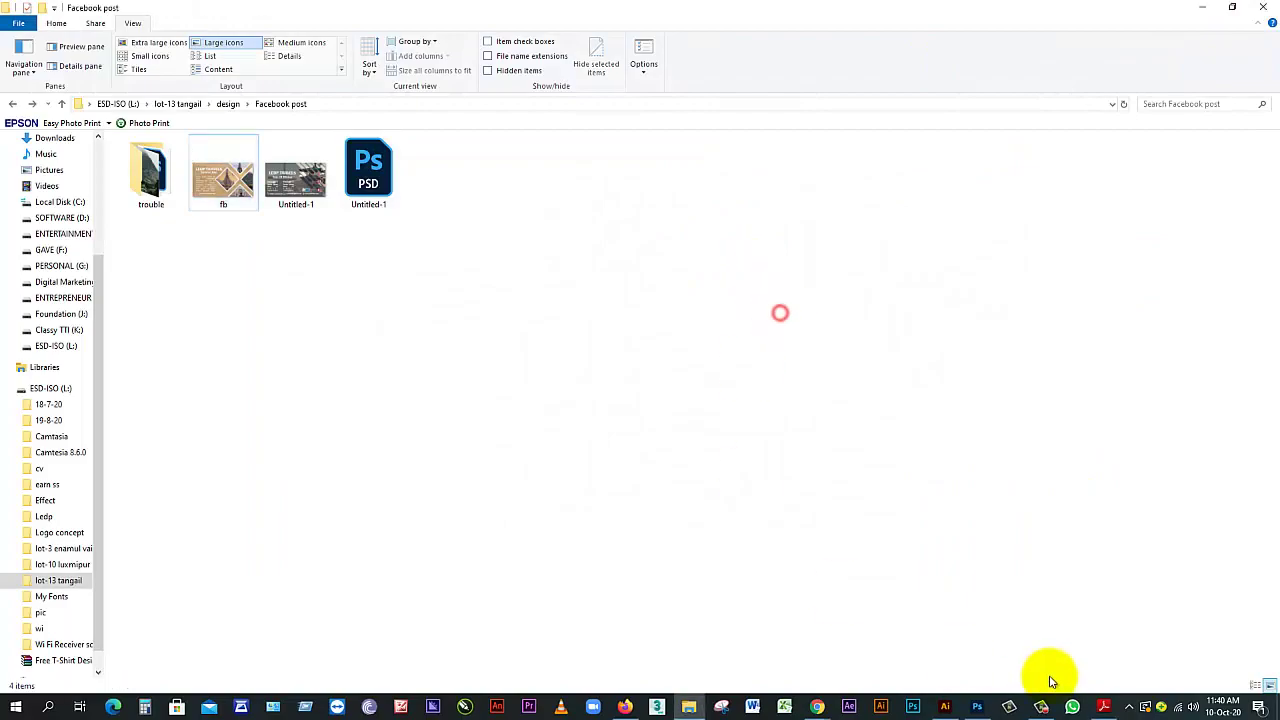
Switch to Photoshop, close tour 2.psd with its changes saved, and quit the program while saving Untitled-1.psd
click(979, 710)
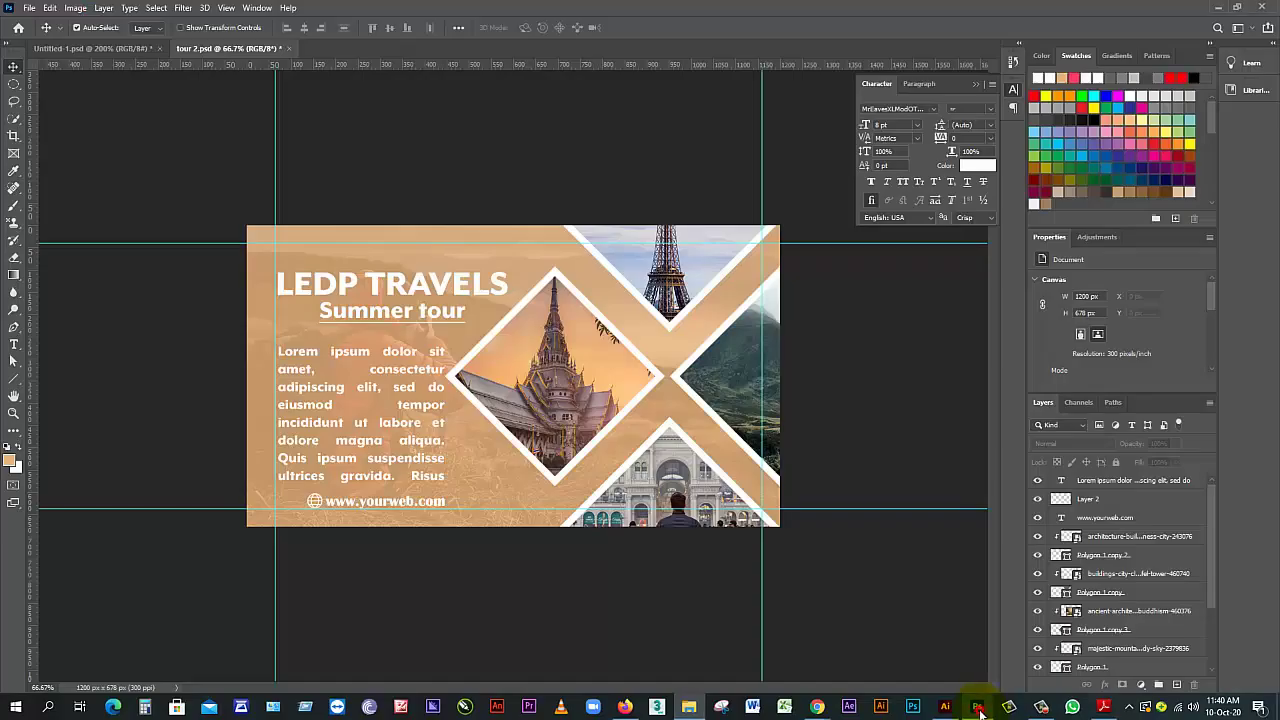
click(285, 49)
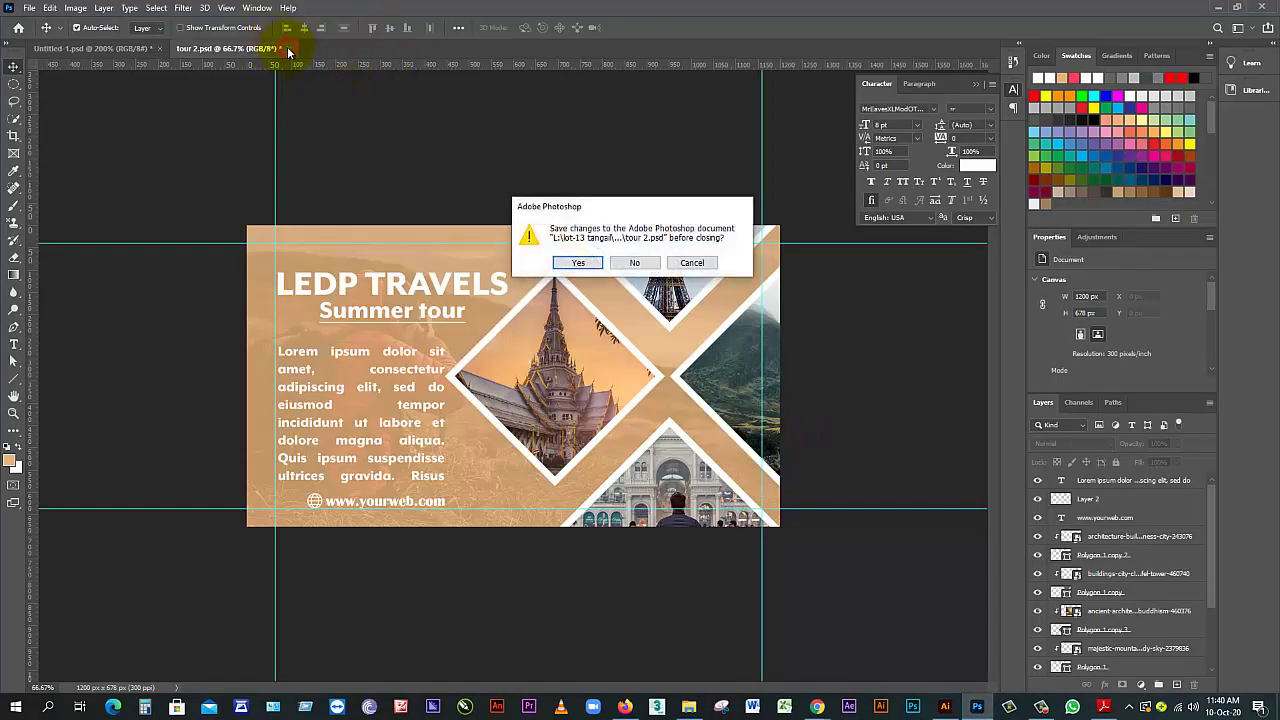
click(590, 265)
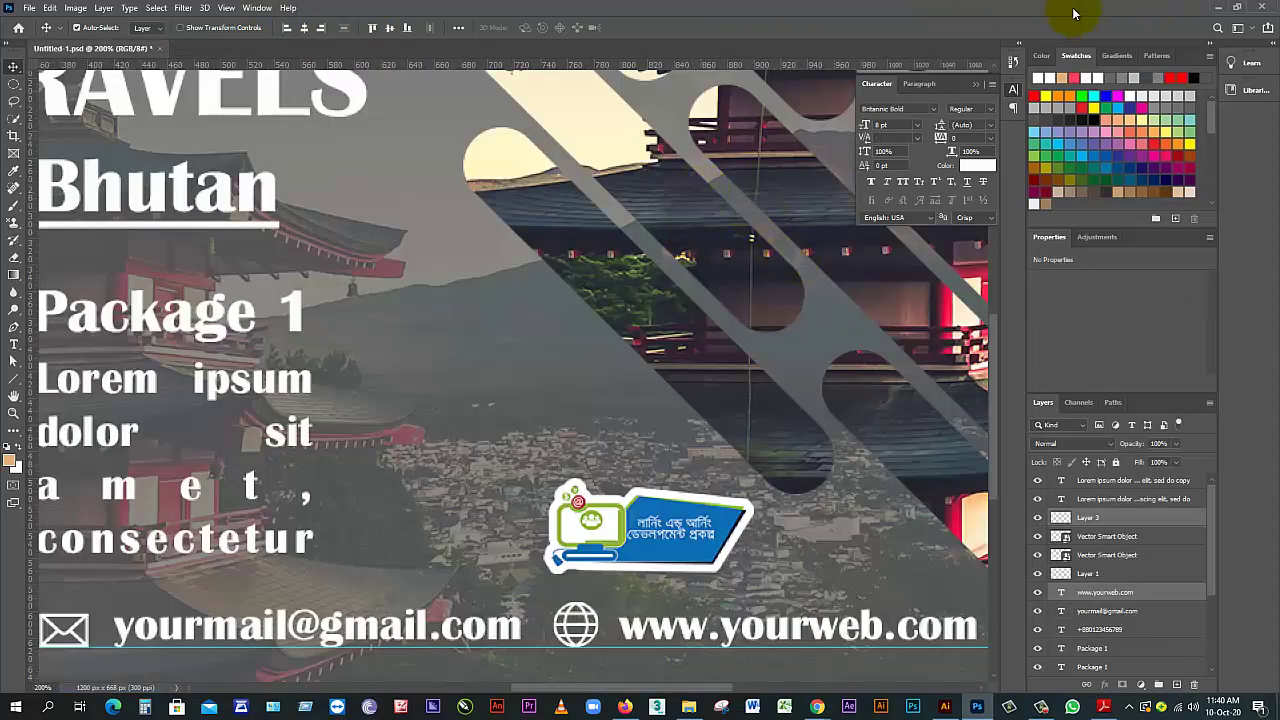
click(1272, 8)
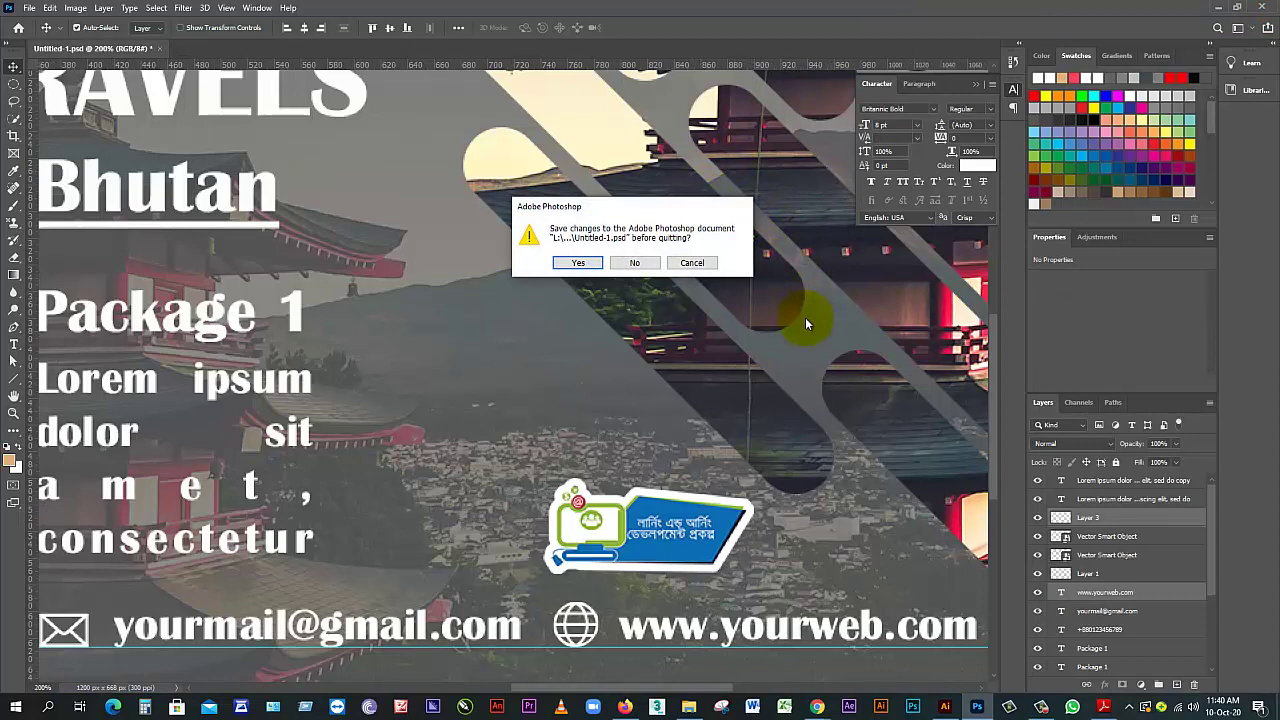
click(577, 262)
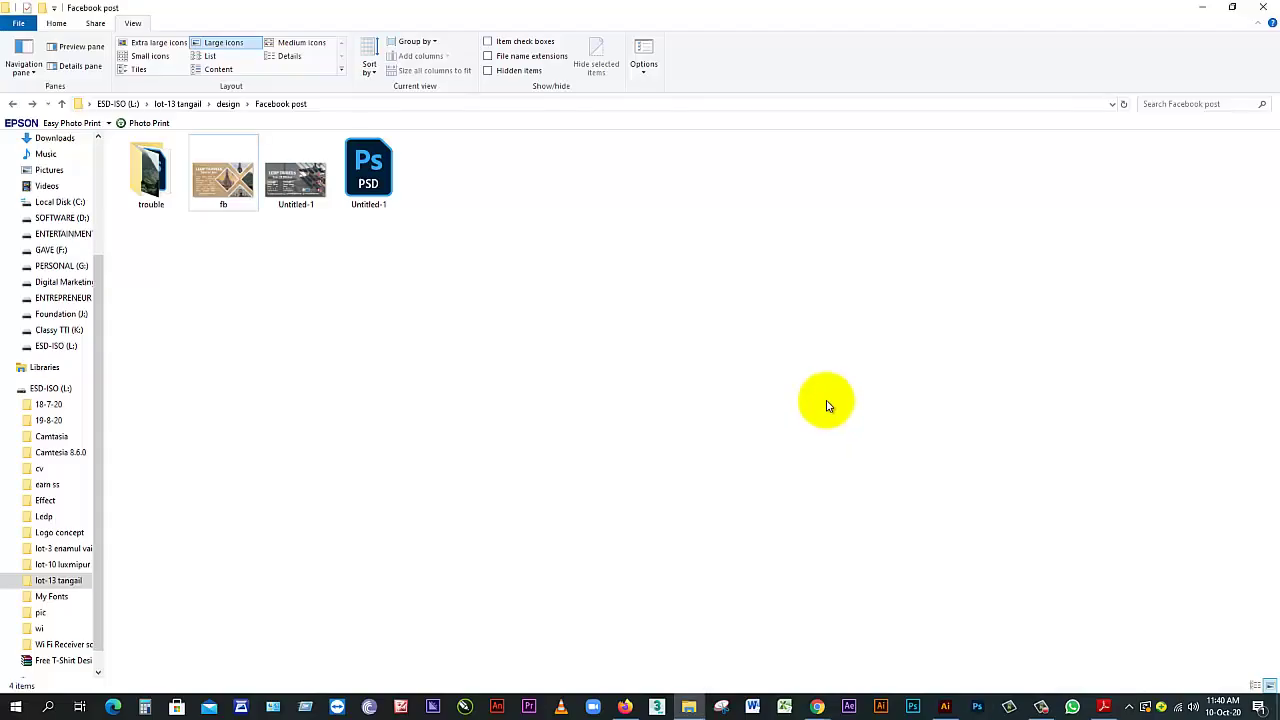
Close the open PDF reader and quit Illustrator with its symbol.eps document
click(1104, 707)
click(1268, 7)
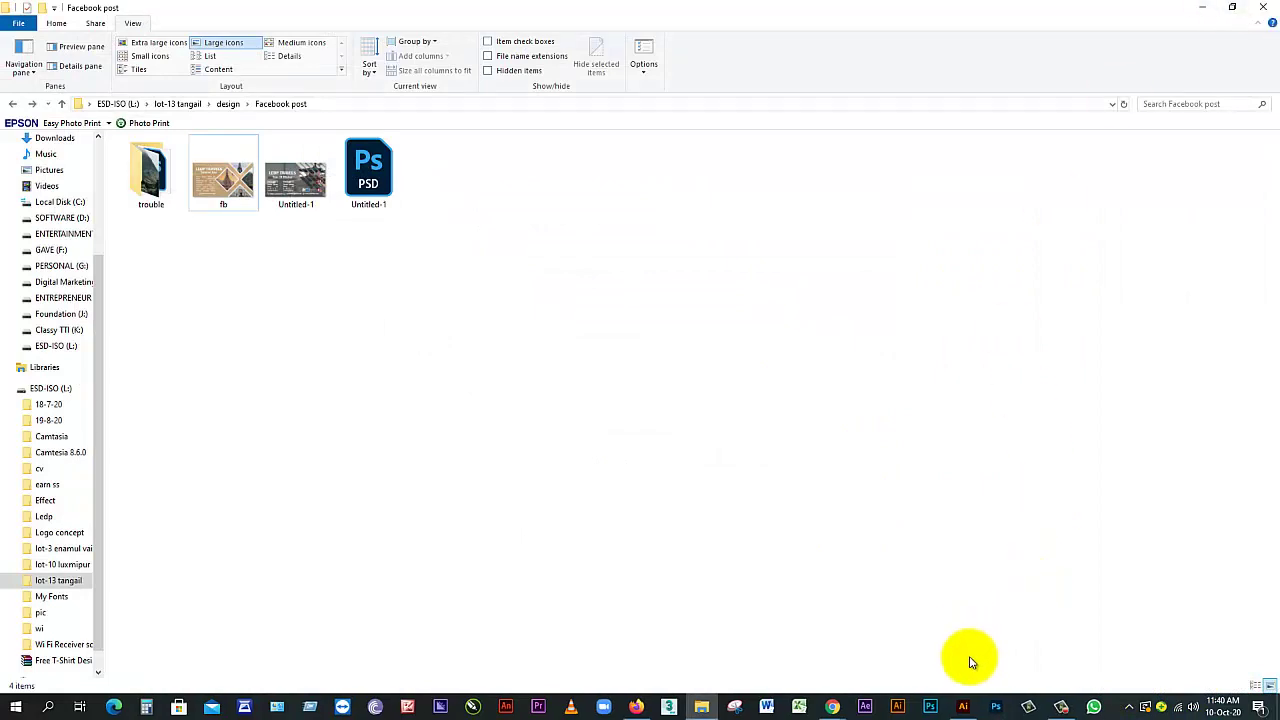
click(970, 710)
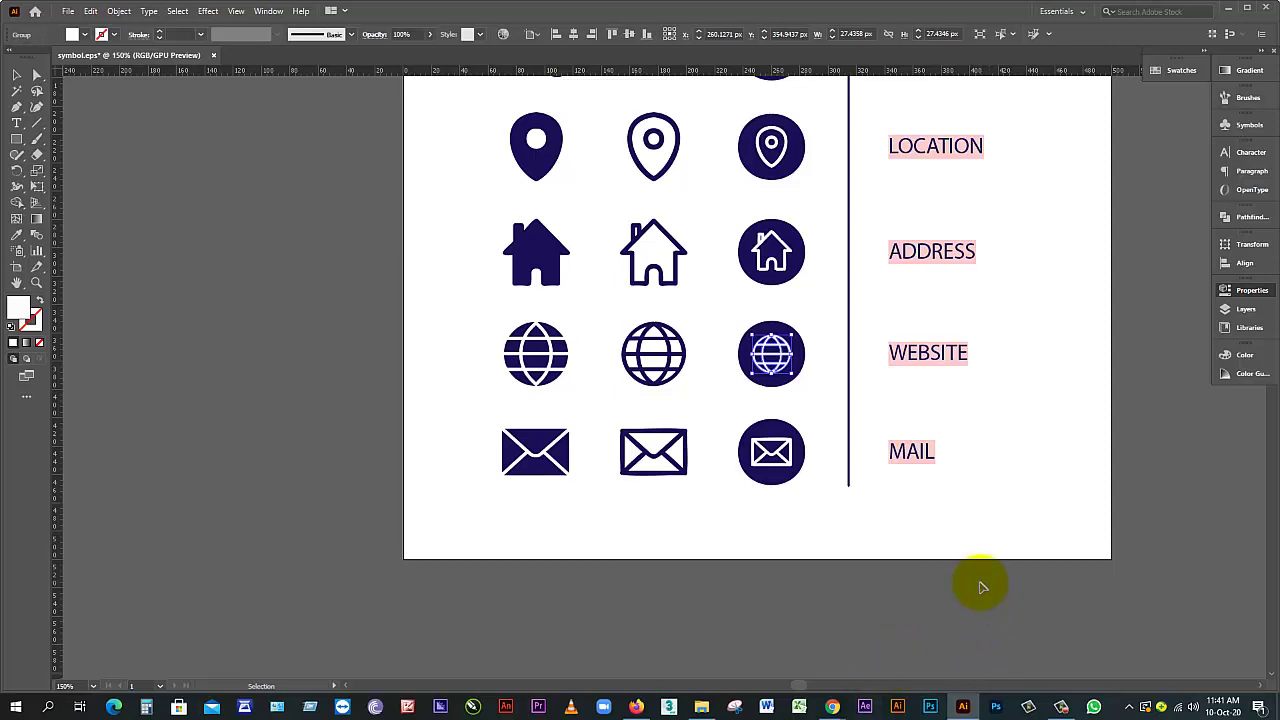
click(1270, 8)
click(698, 371)
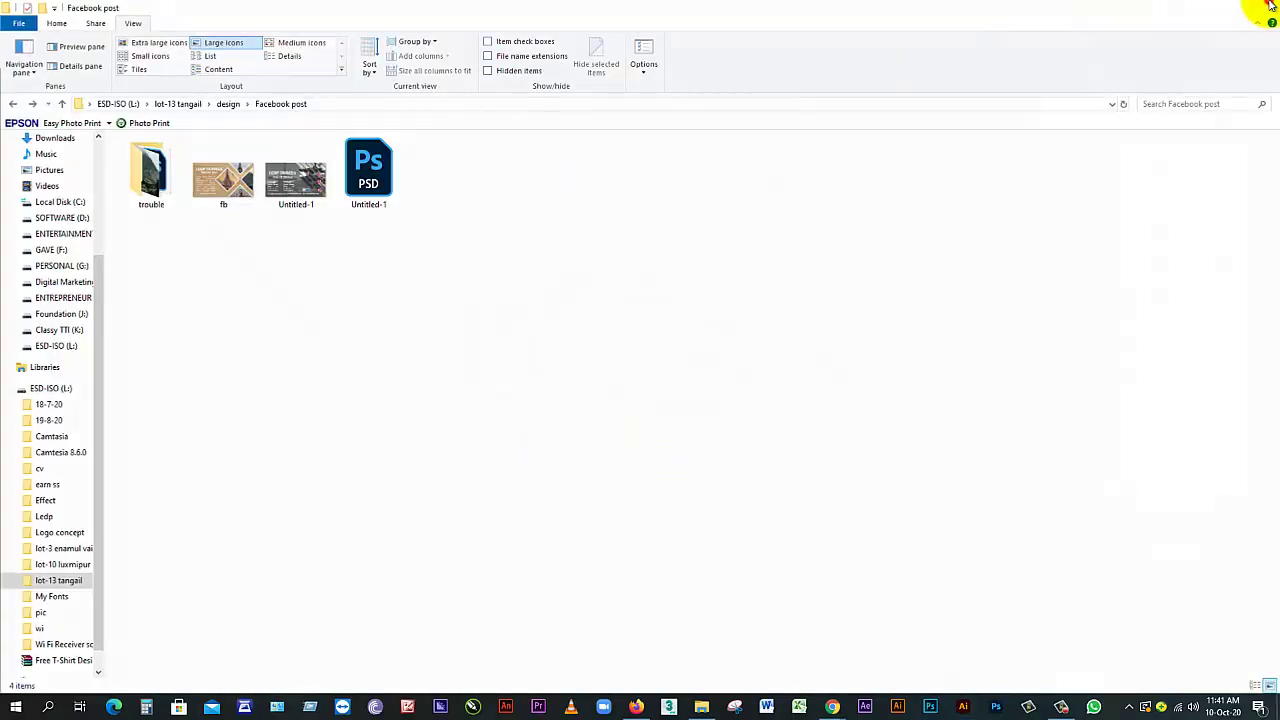
Close the Facebook post folder window and stop presenting the screen in Google Meet
click(1270, 6)
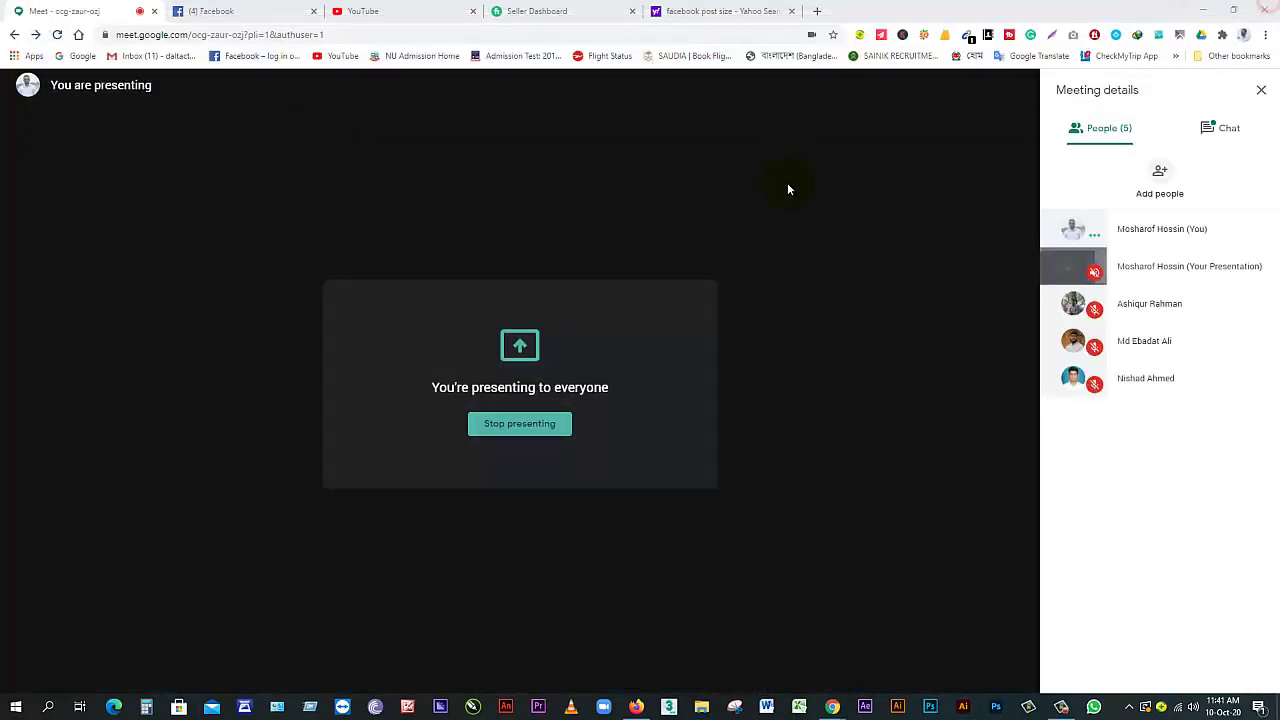
click(534, 430)
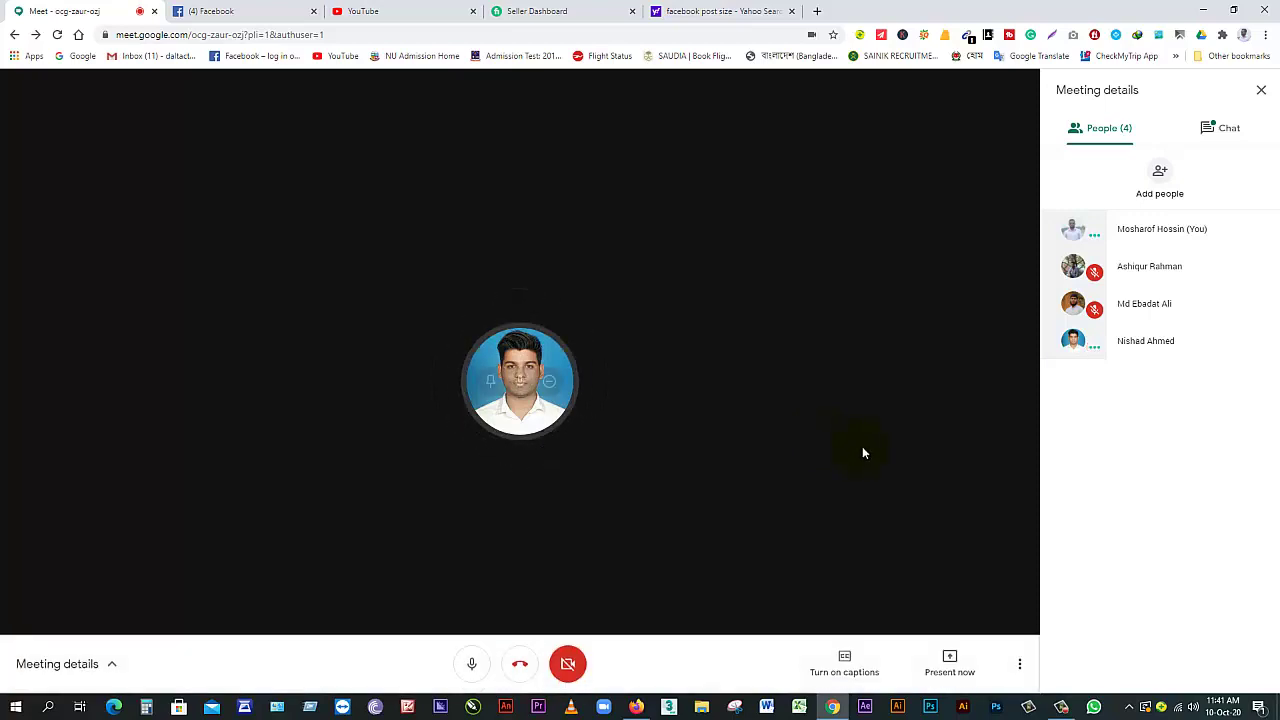
click(1062, 707)
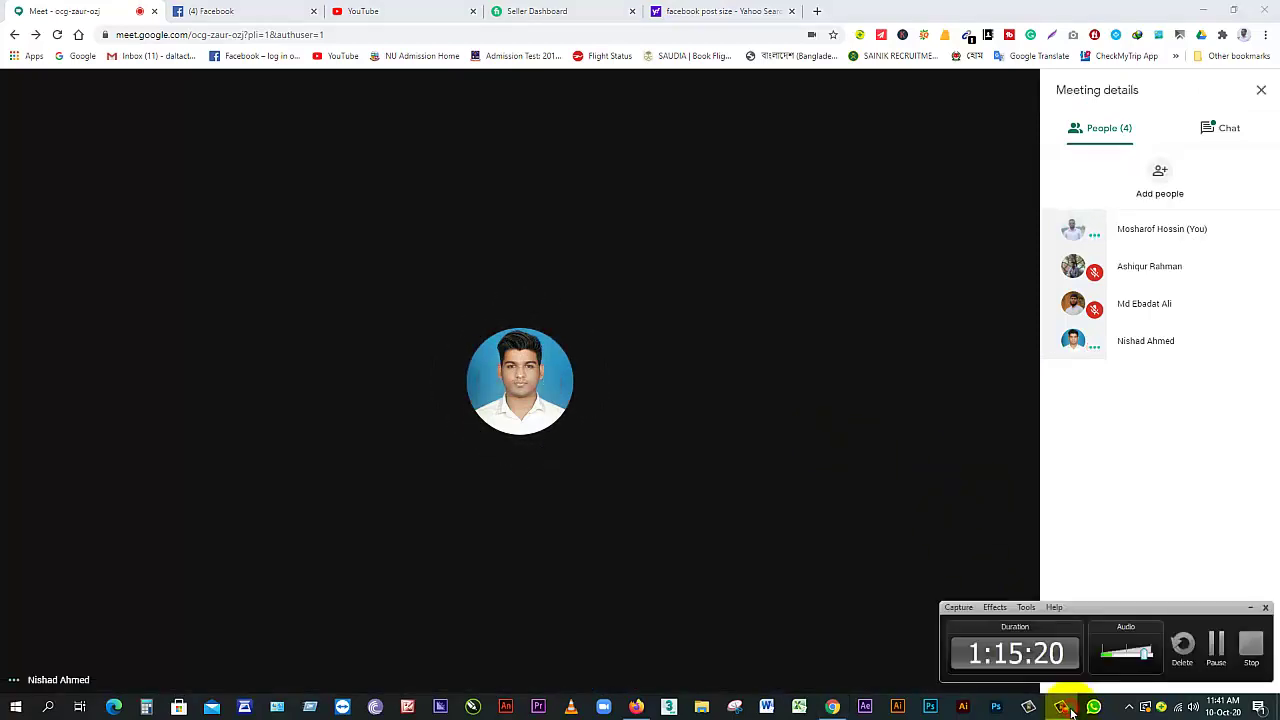